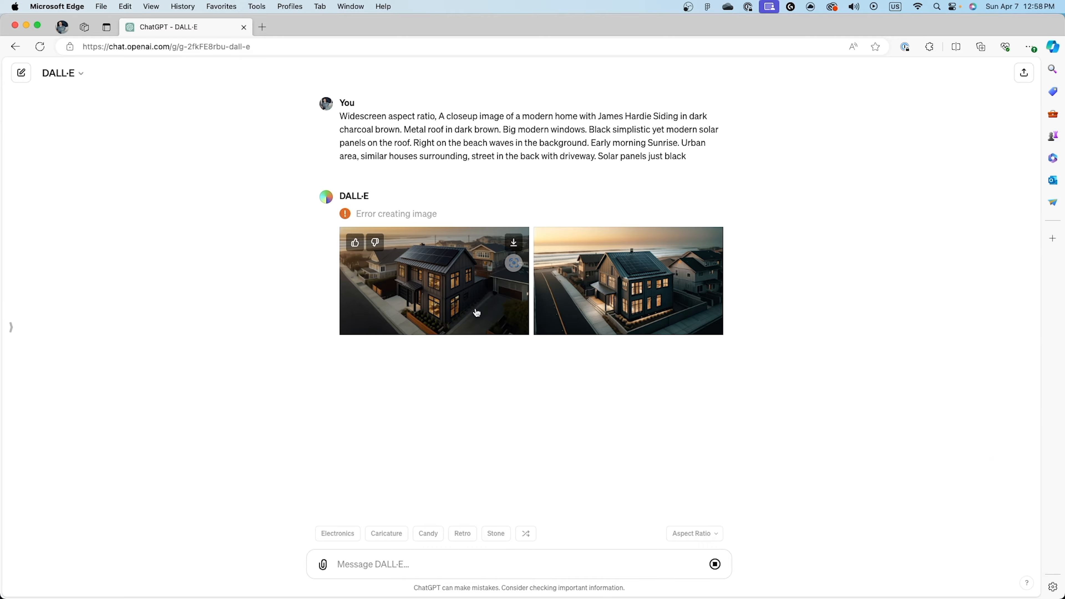
# View the first generated house image at full size and dismiss the tip about selecting an area to edit
pyautogui.click(475, 308)
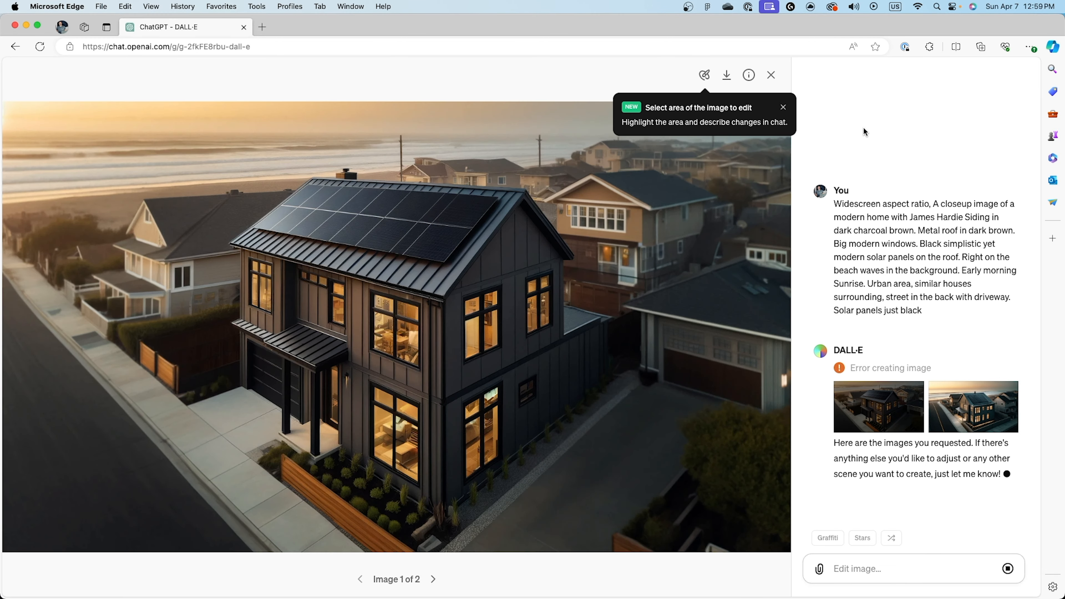
pyautogui.click(783, 107)
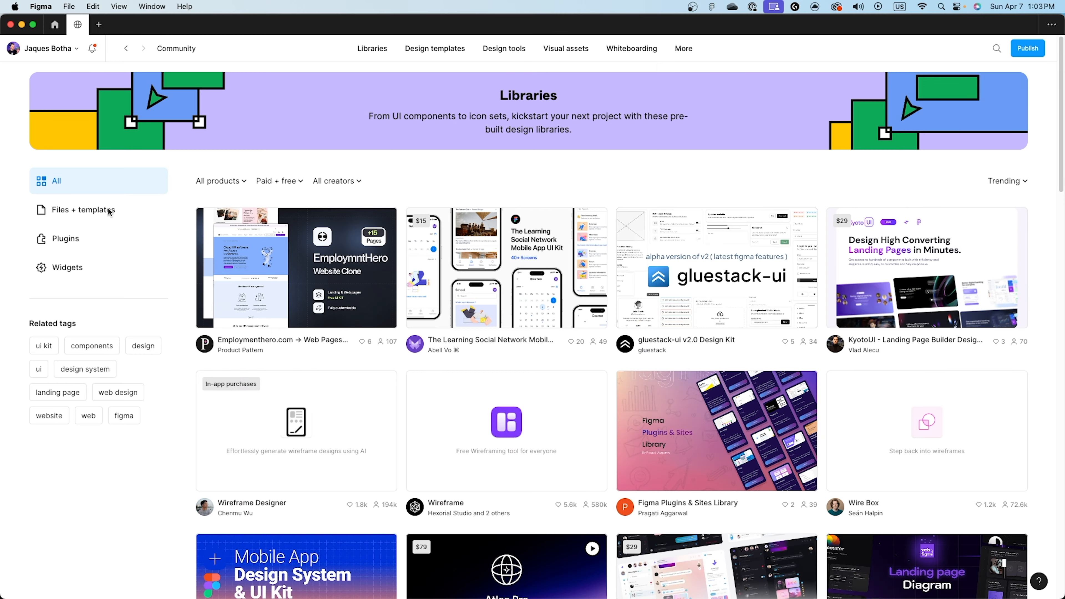
# Switch to Figma and browse the files and templates among the Community libraries
pyautogui.click(109, 211)
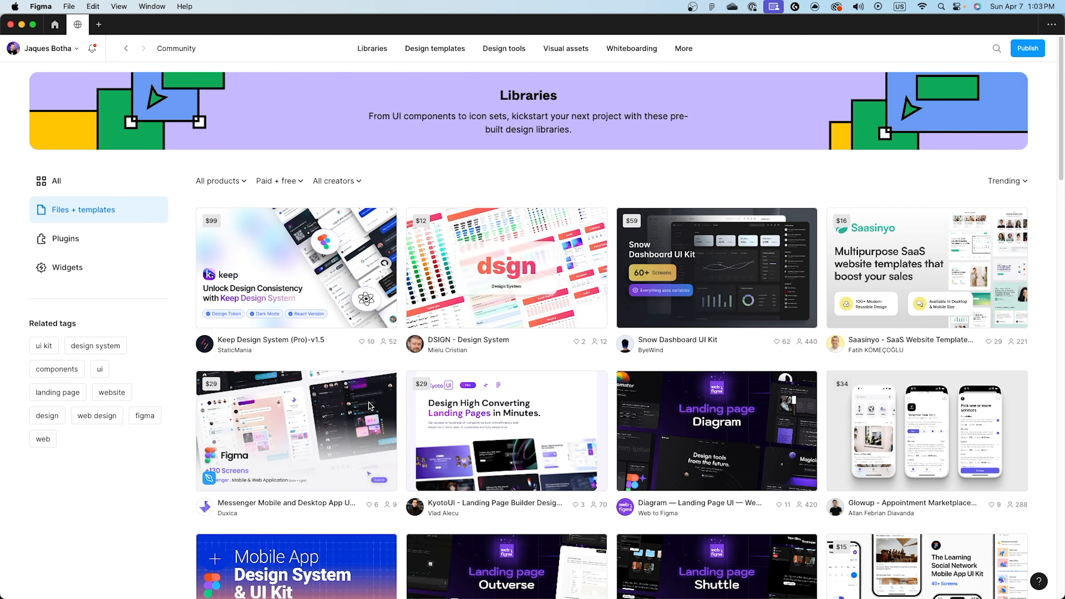
pyautogui.scroll(-5, 369, 401)
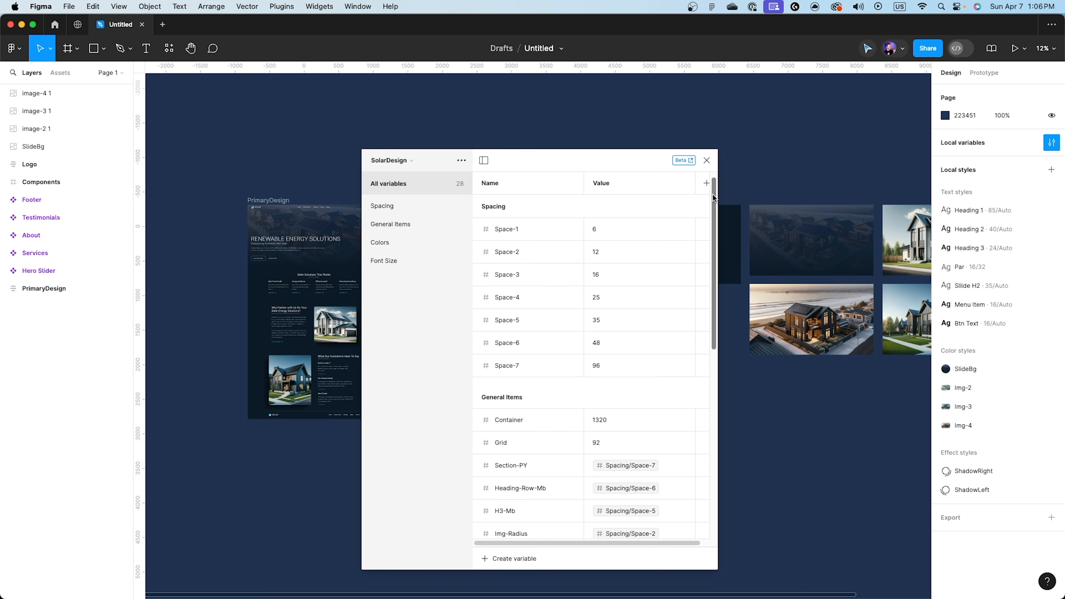
# Review the list of variables in the finished SolarDesign collection
pyautogui.moveTo(713, 195); pyautogui.dragTo(702, 388)
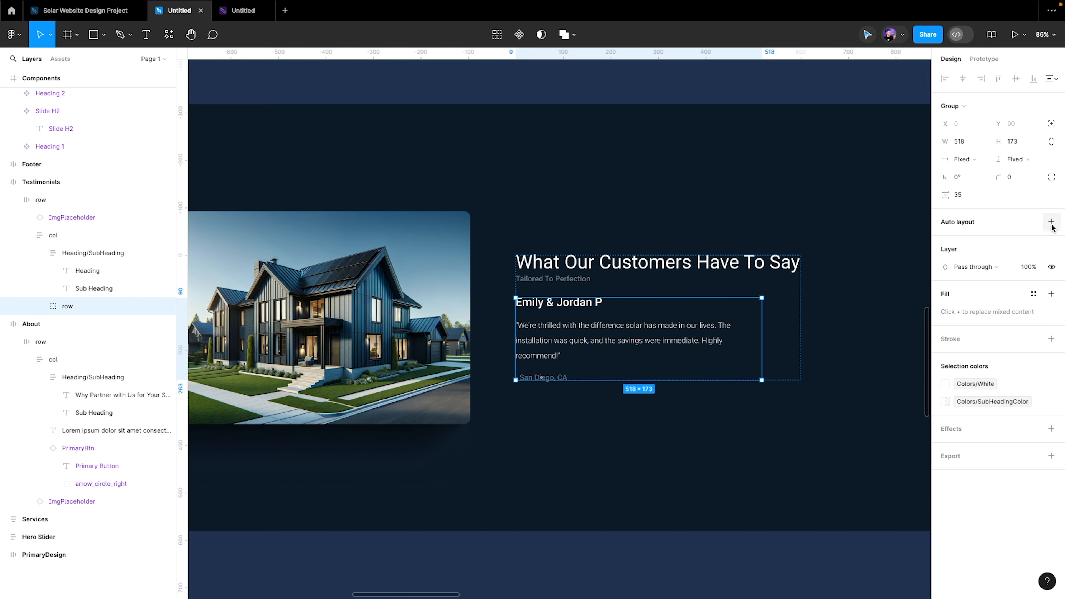
# Add auto layout to the testimonial row and set the Testimonials image placeholder to fill its container in height and width
pyautogui.click(1051, 221)
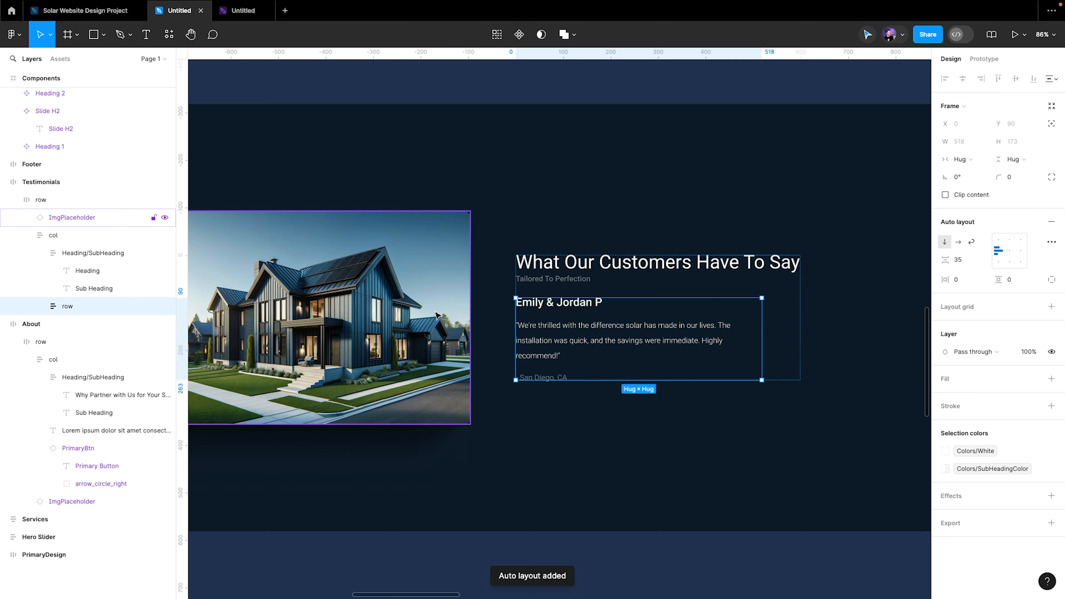
pyautogui.click(1016, 160)
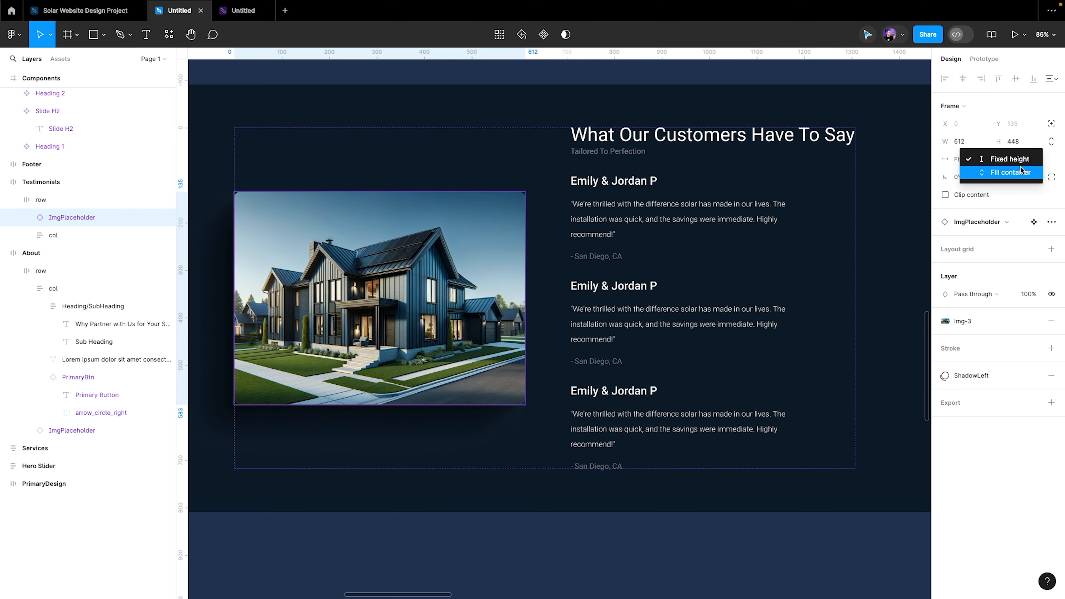
pyautogui.click(1022, 171)
pyautogui.click(965, 162)
pyautogui.click(968, 172)
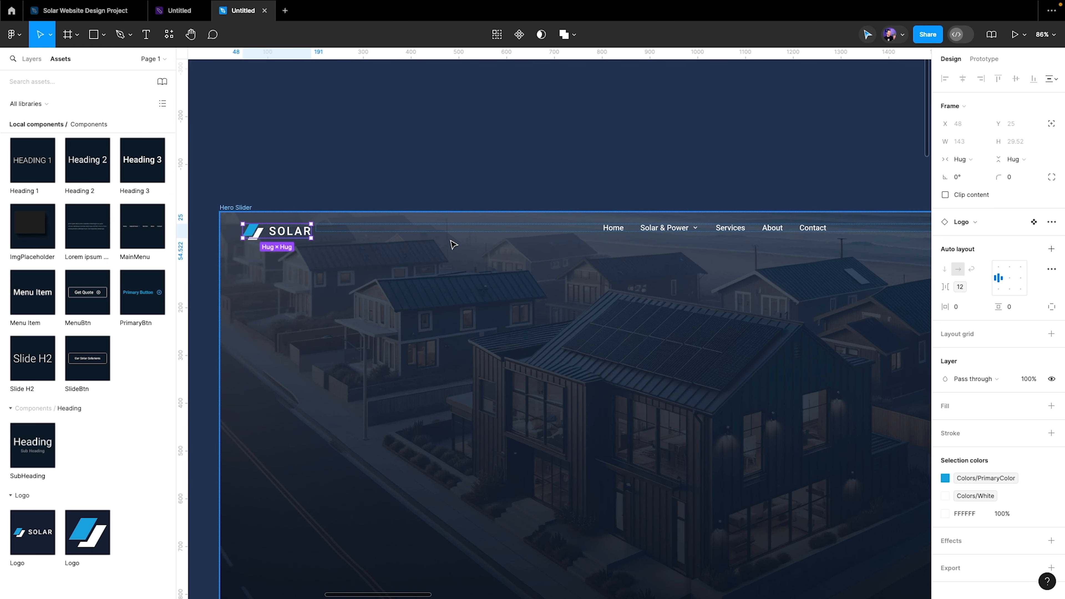
# Narrow the paragraph in the Hero Slider frame to about 1086 wide and open its layer name for editing
pyautogui.click(31, 59)
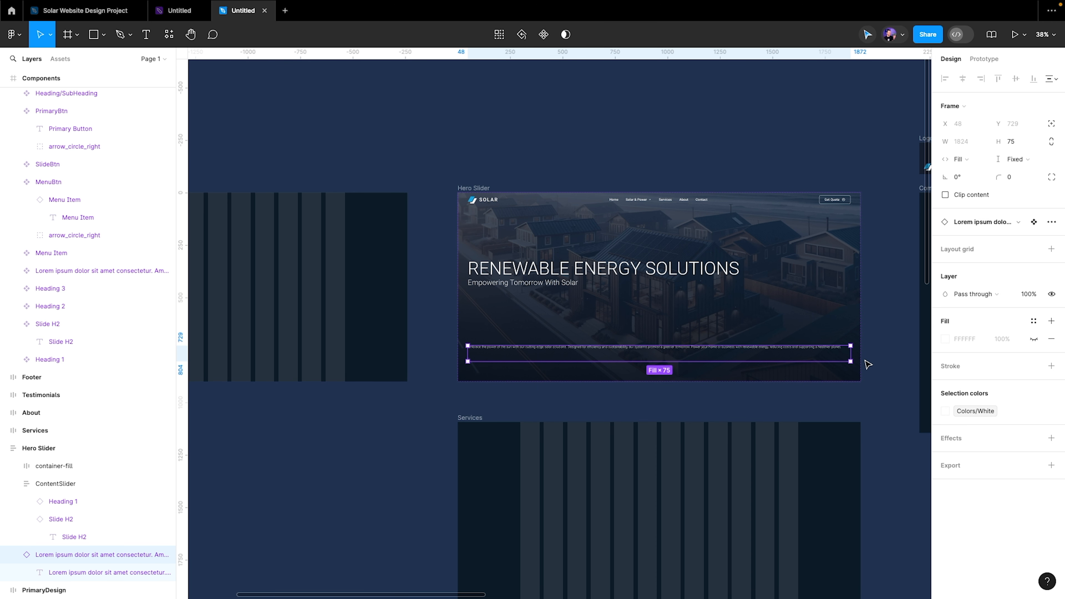
pyautogui.moveTo(851, 354); pyautogui.dragTo(709, 362)
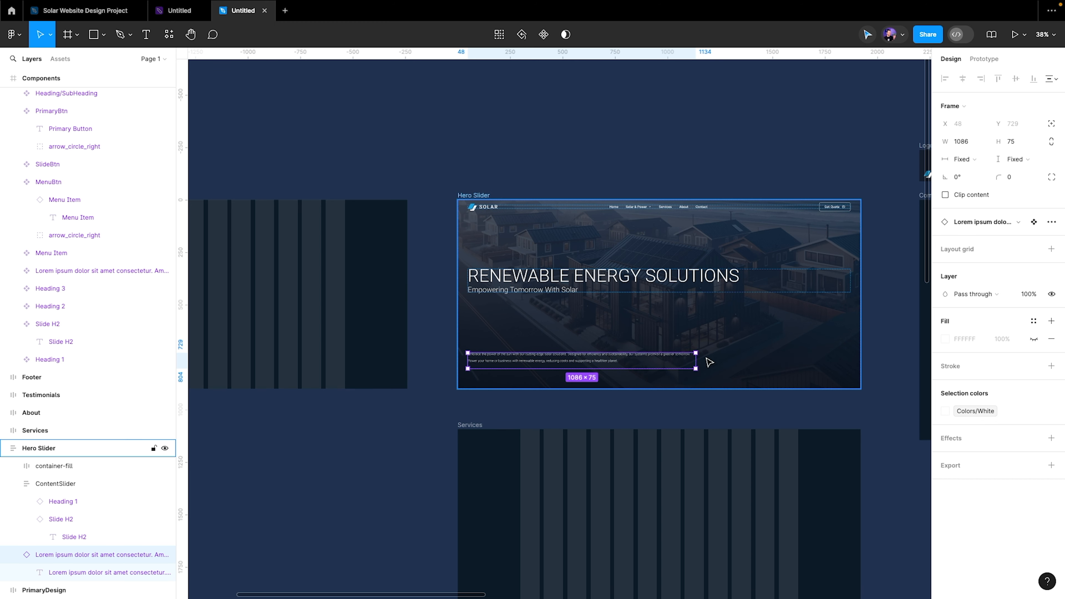
pyautogui.doubleClick(96, 555)
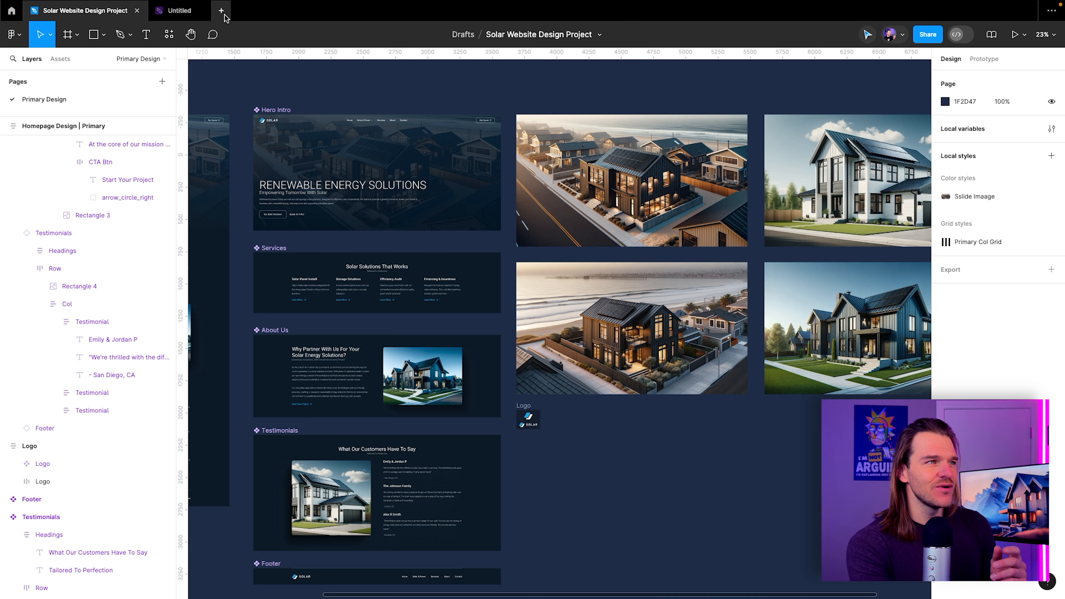
# Create a new blank design file and open its local variables window over the canvas
pyautogui.click(224, 16)
pyautogui.click(424, 186)
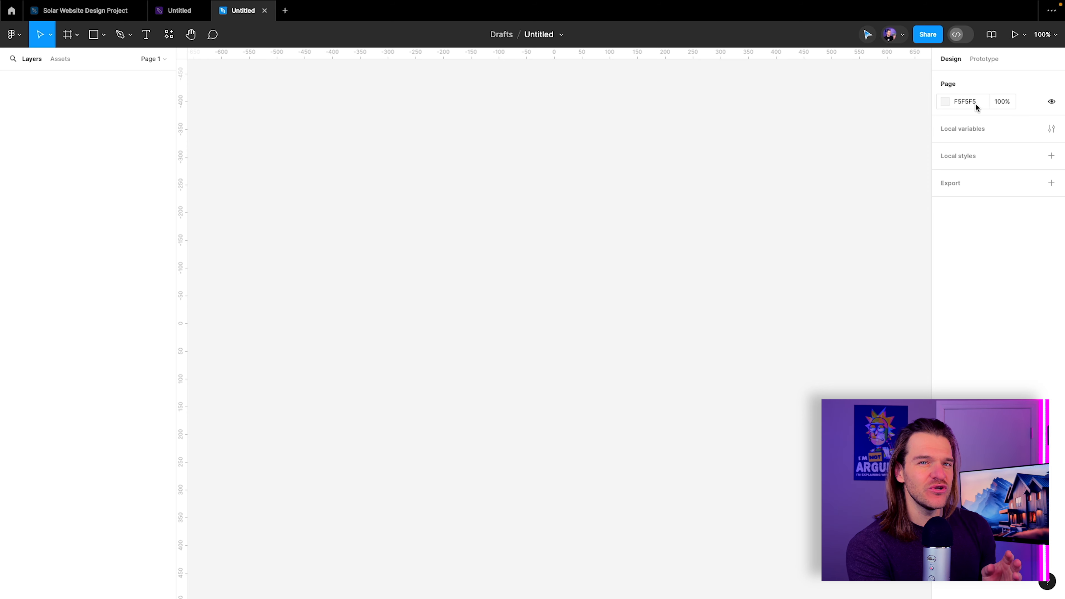
pyautogui.click(965, 127)
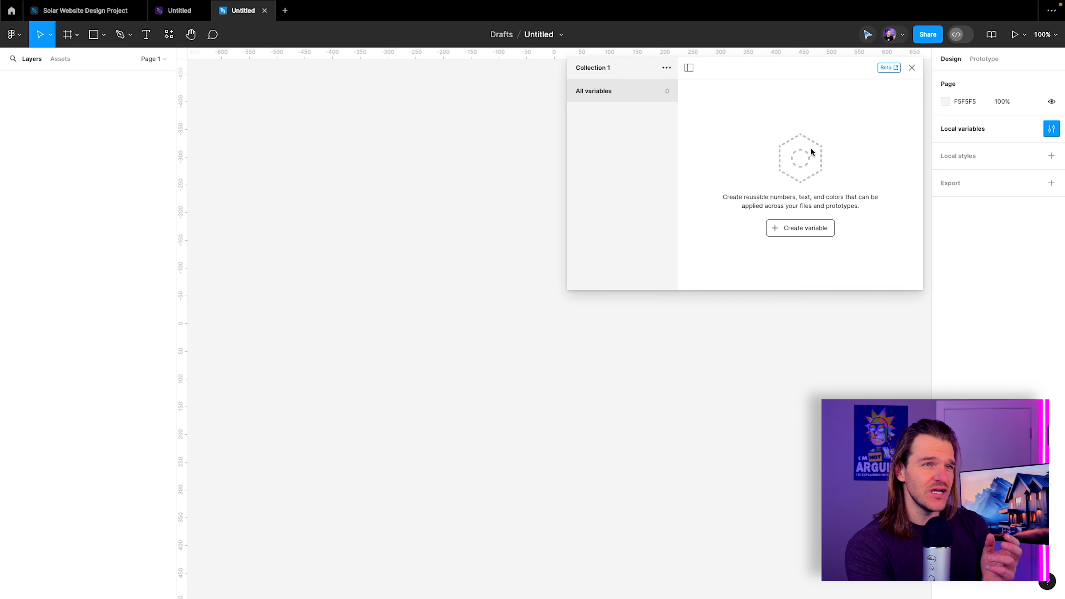
pyautogui.moveTo(703, 87); pyautogui.dragTo(566, 140)
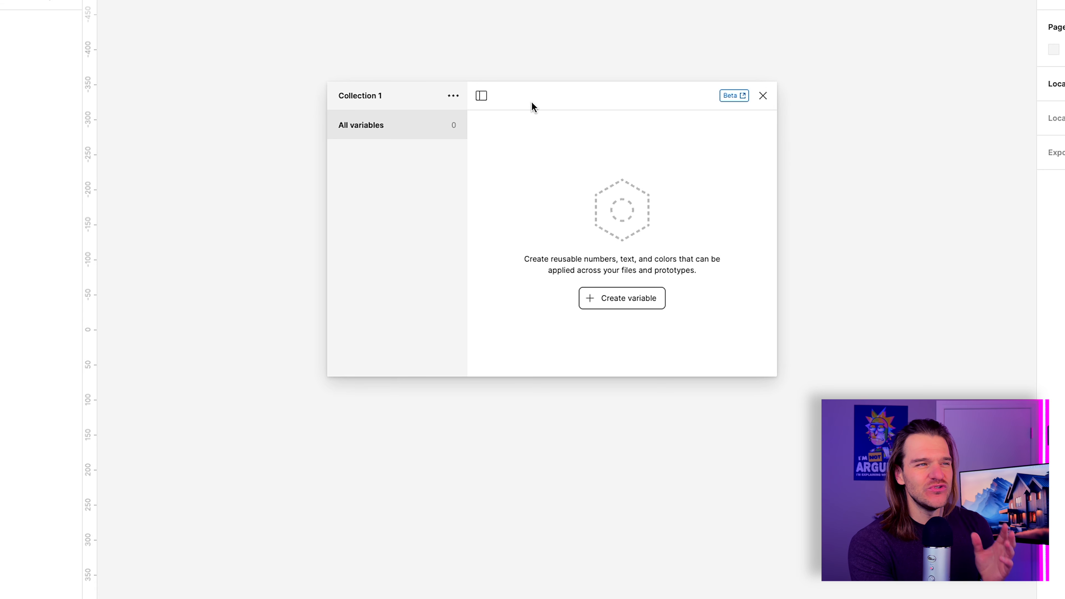
# Rename the variable collection as SolarDesign
pyautogui.click(453, 96)
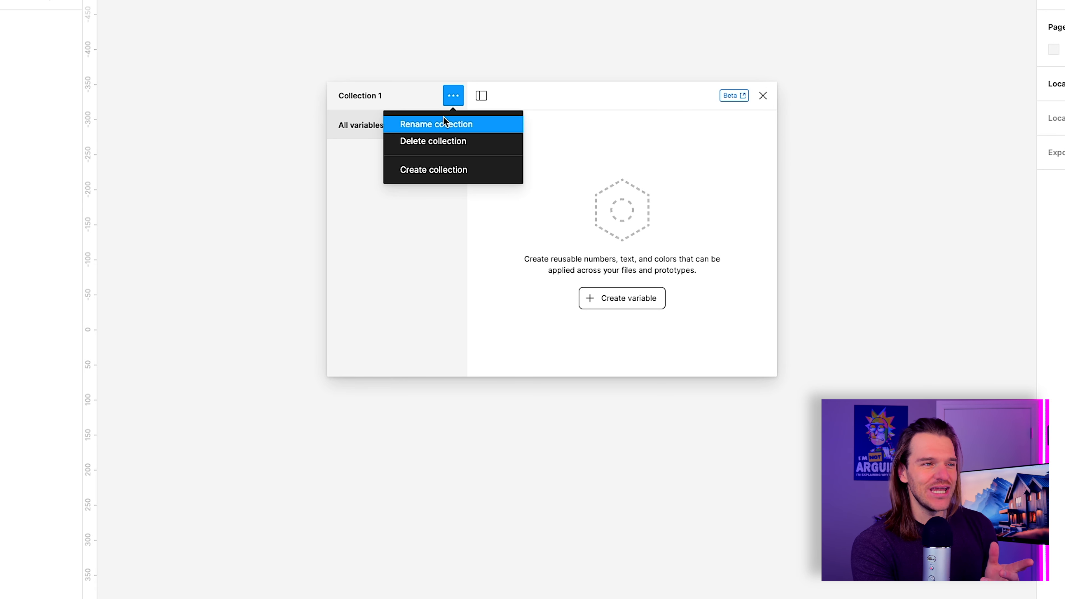
pyautogui.click(444, 118)
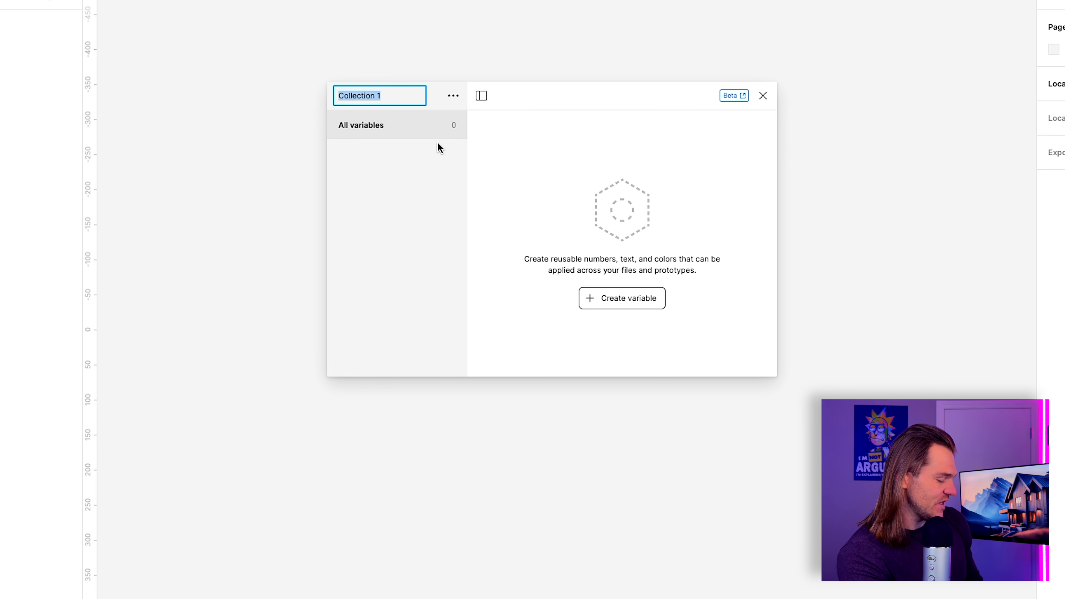
pyautogui.write('SolarDesign')
pyautogui.press('Return')
# Create a color variable named Primary with the value 1AA3DE
pyautogui.click(634, 298)
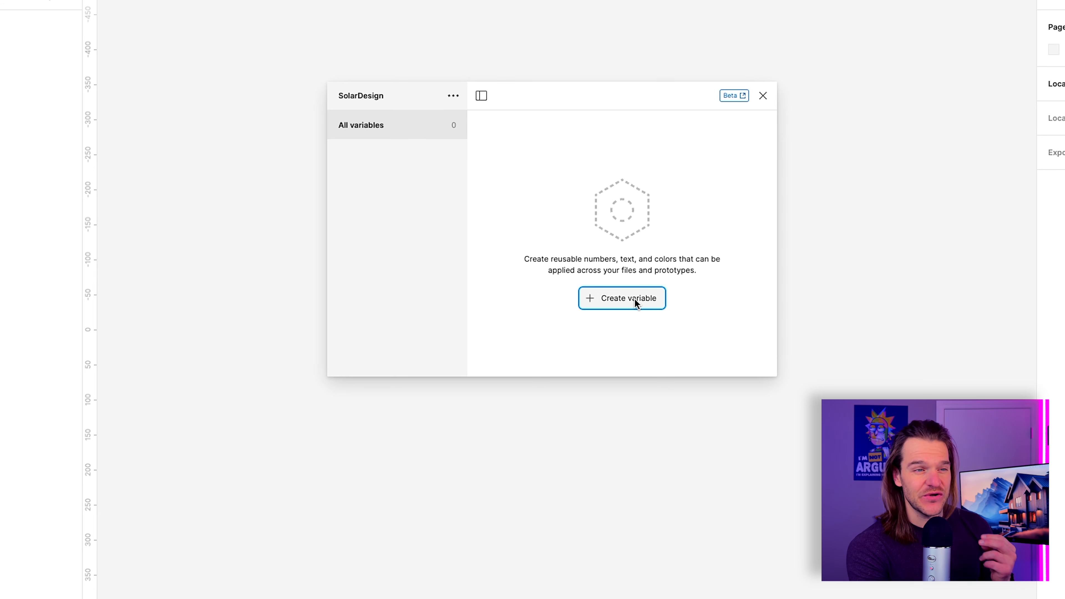
pyautogui.click(619, 327)
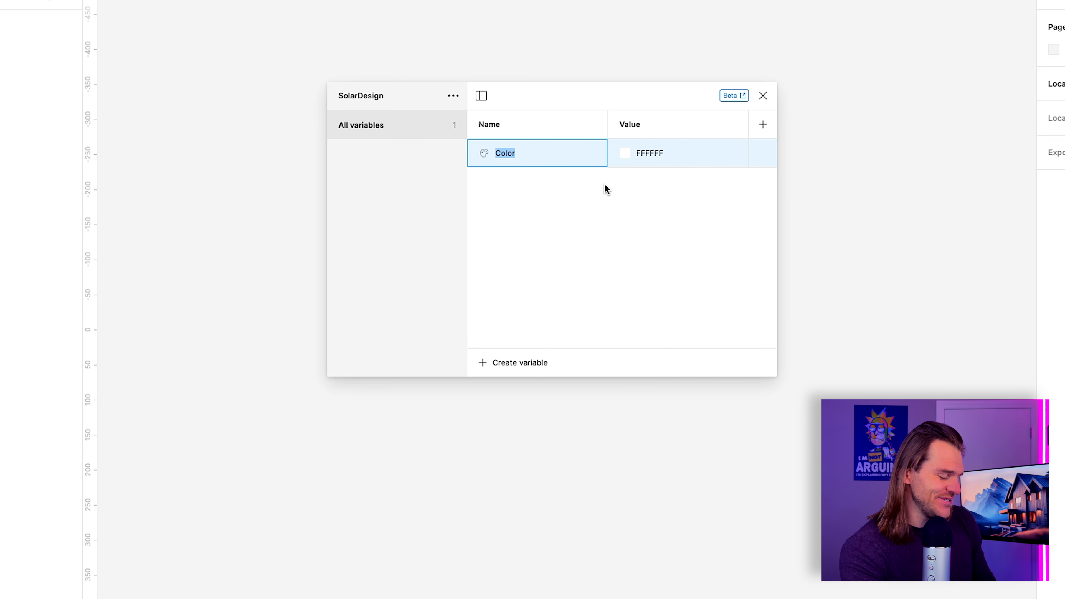
pyautogui.write('Primary')
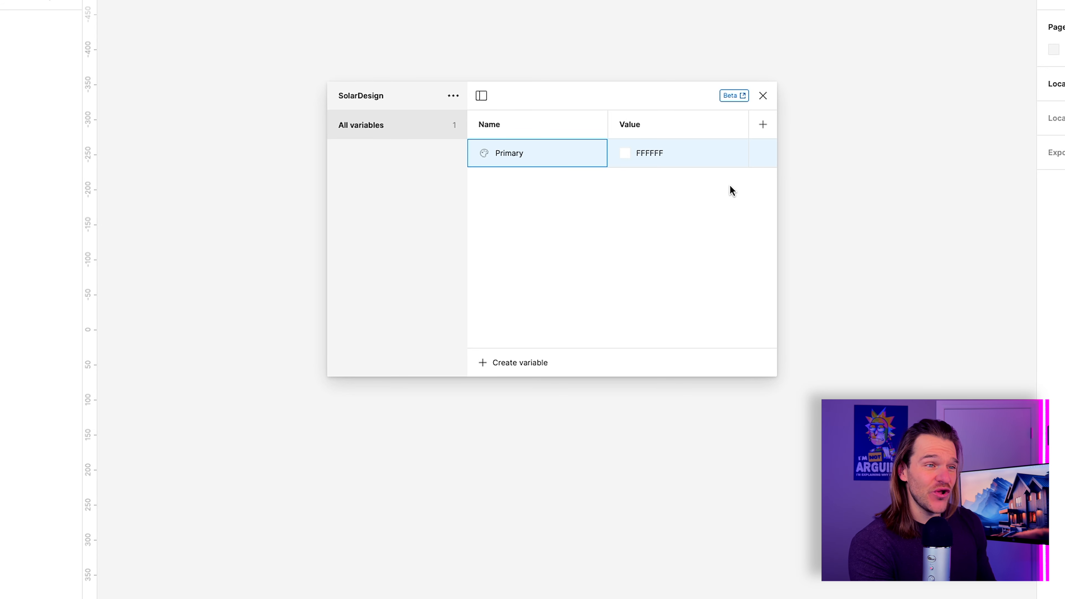
pyautogui.click(642, 149)
pyautogui.press('BackSpace')
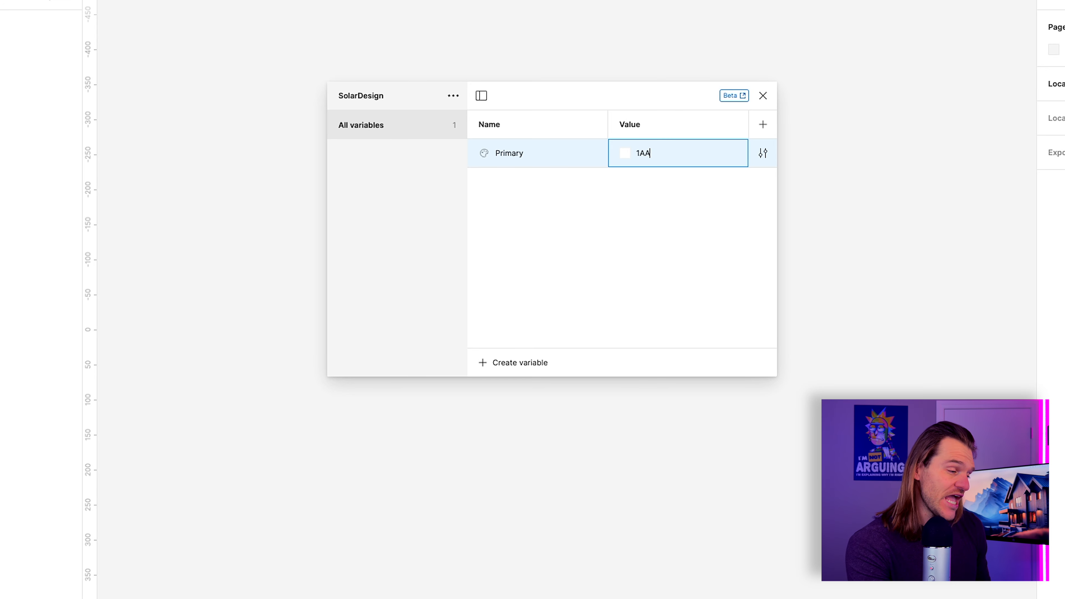
pyautogui.press('Return')
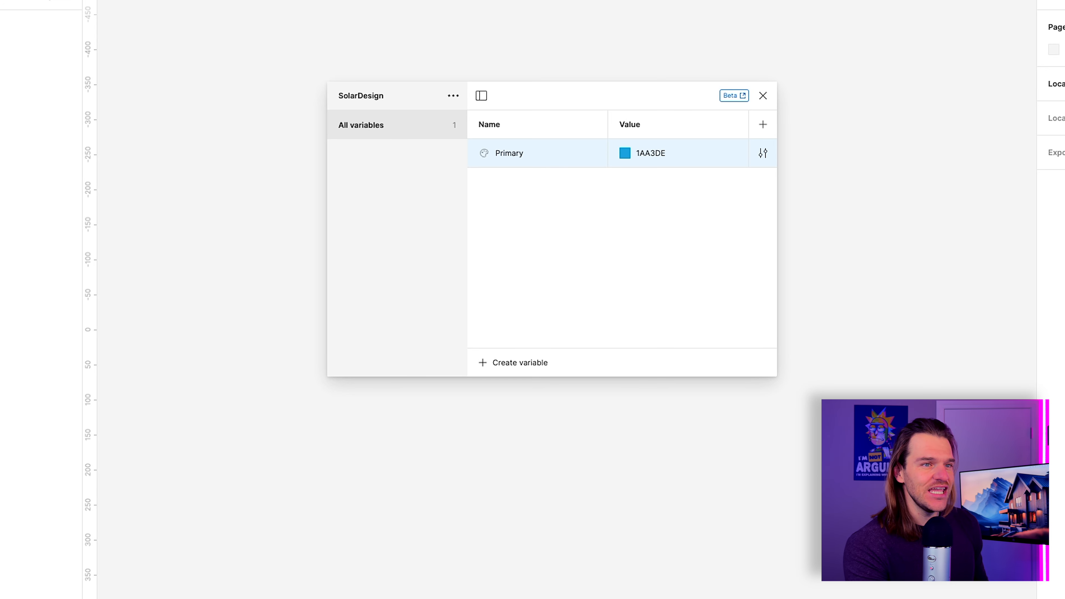
# Create a color variable named Dark with the value 0E1C29
pyautogui.click(519, 363)
pyautogui.click(515, 387)
pyautogui.write('Dark')
pyautogui.press('Tab')
pyautogui.click(684, 180)
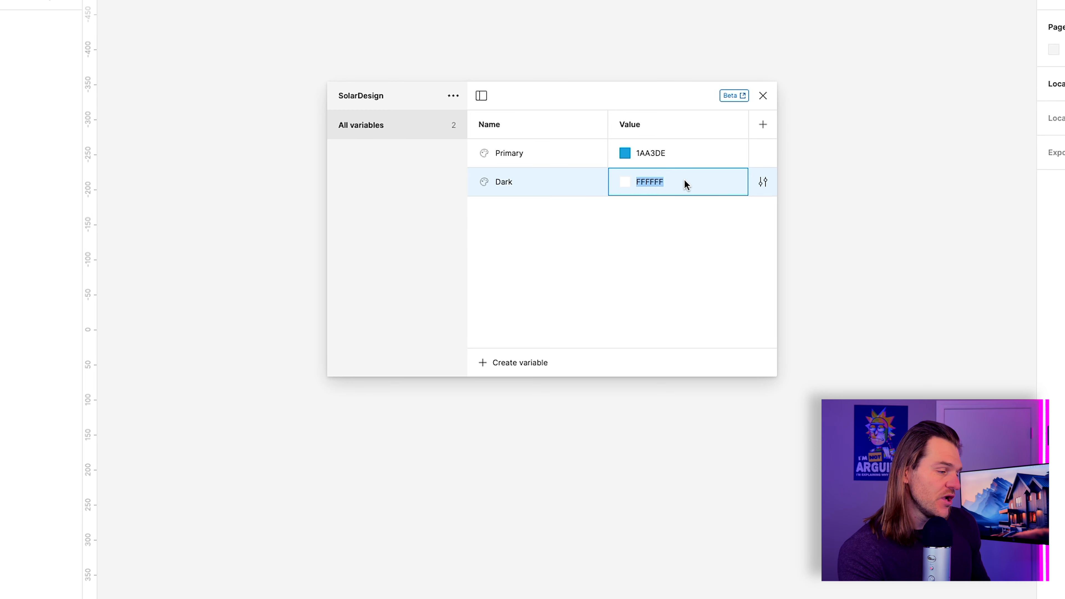
pyautogui.write('0E1C29')
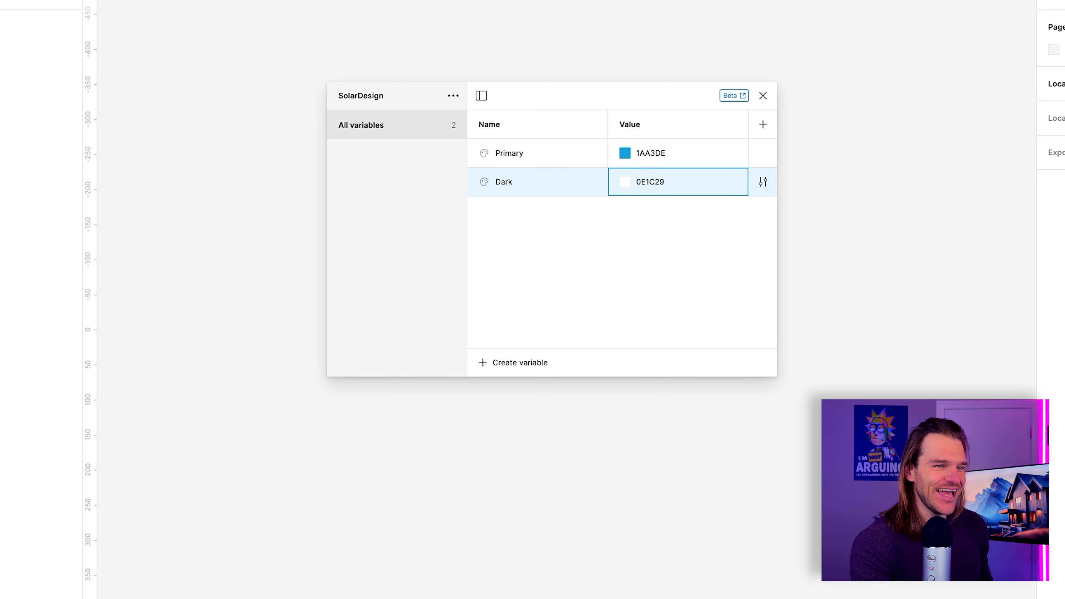
pyautogui.press('Return')
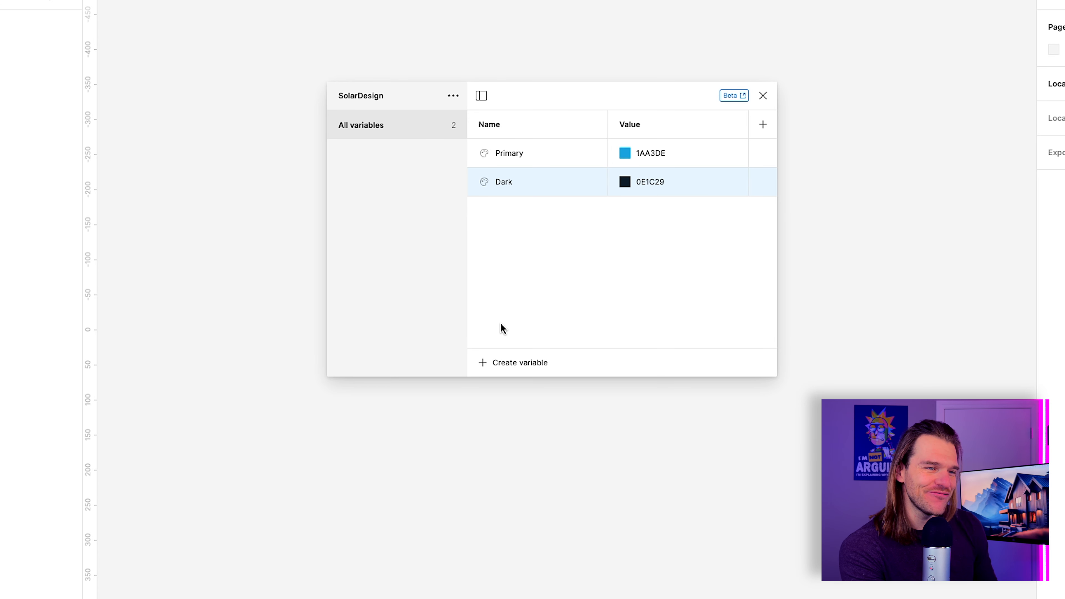
# Create a color variable named White, keeping the default value FFFFFF
pyautogui.click(505, 364)
pyautogui.click(503, 390)
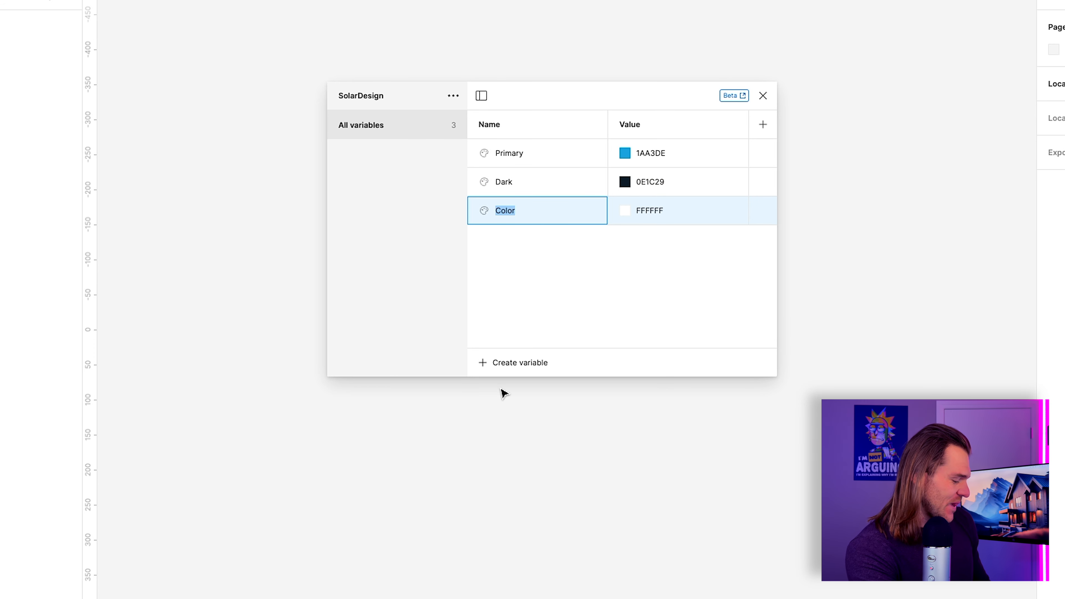
pyautogui.write('White')
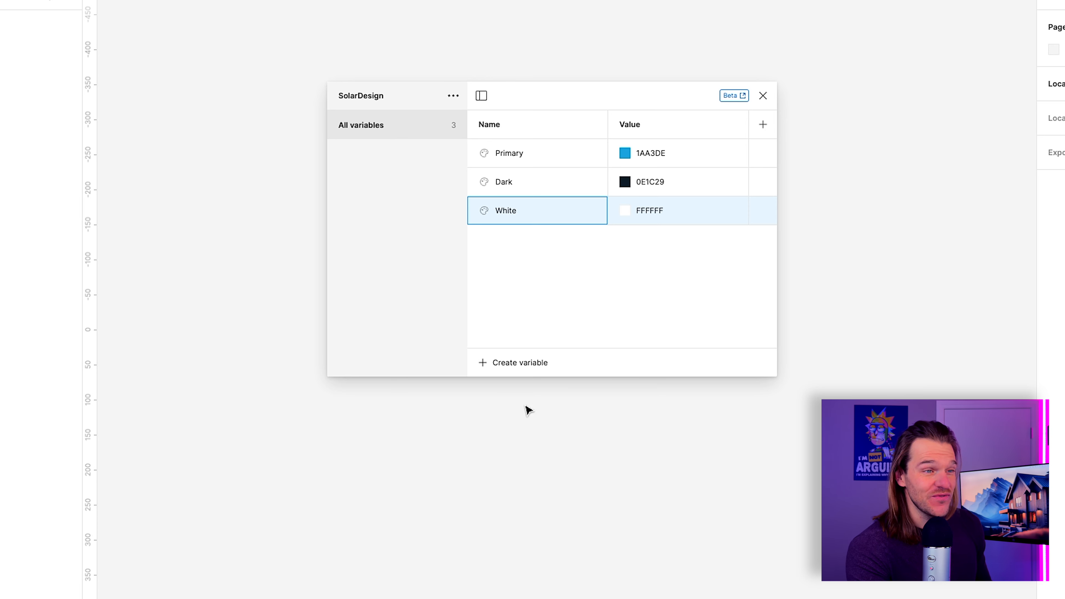
pyautogui.press('Return')
# Create a color variable named Light with the value F1F1F1
pyautogui.click(528, 362)
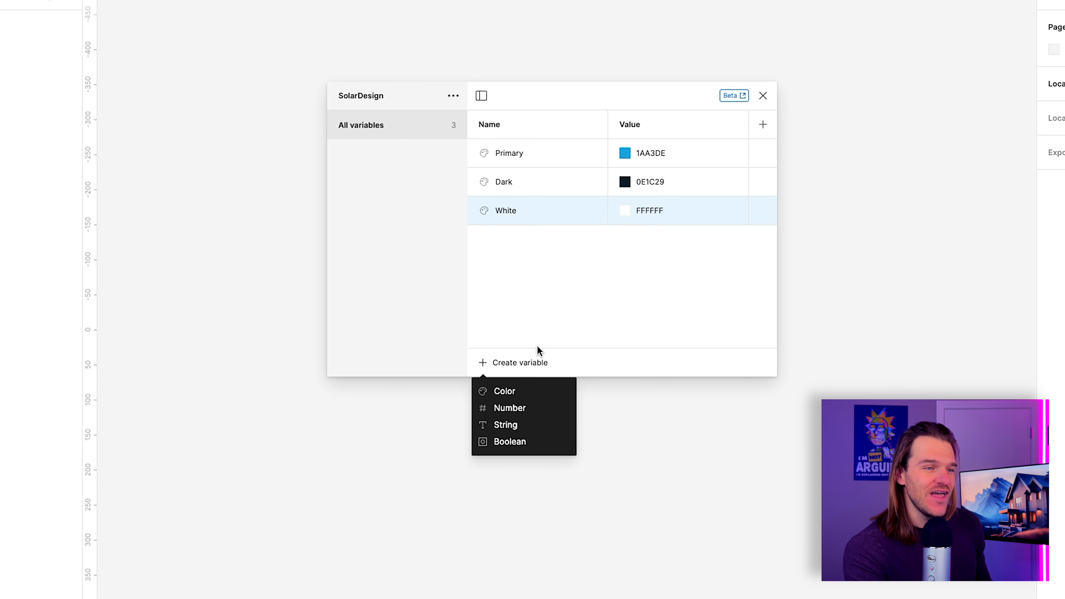
pyautogui.click(517, 392)
pyautogui.write('Lig')
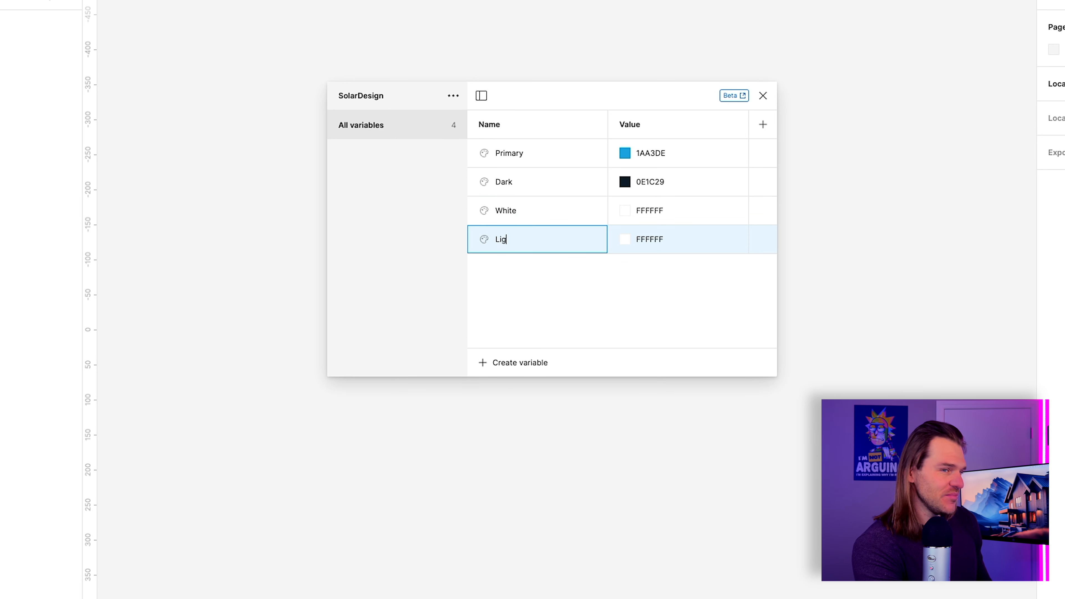
pyautogui.click(649, 240)
pyautogui.write('F1F1F1')
pyautogui.press('Return')
# Group the Primary, Dark, White and Light variables and name the group Colors
pyautogui.keyDown('shift'); pyautogui.click(549, 149); pyautogui.keyUp('shift')
pyautogui.rightClick(543, 163)
pyautogui.click(556, 169)
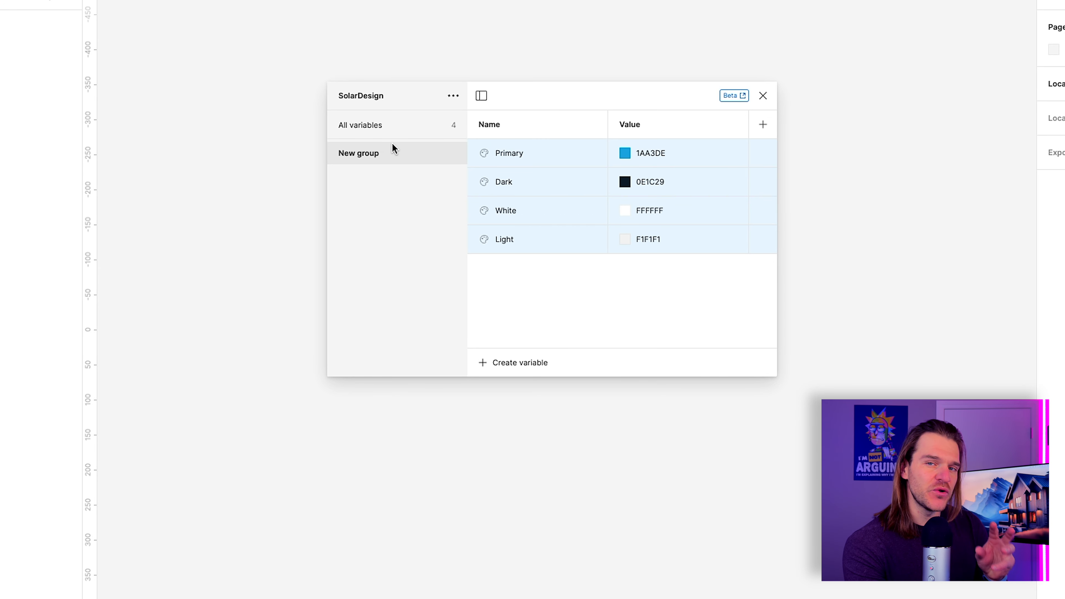
pyautogui.doubleClick(374, 154)
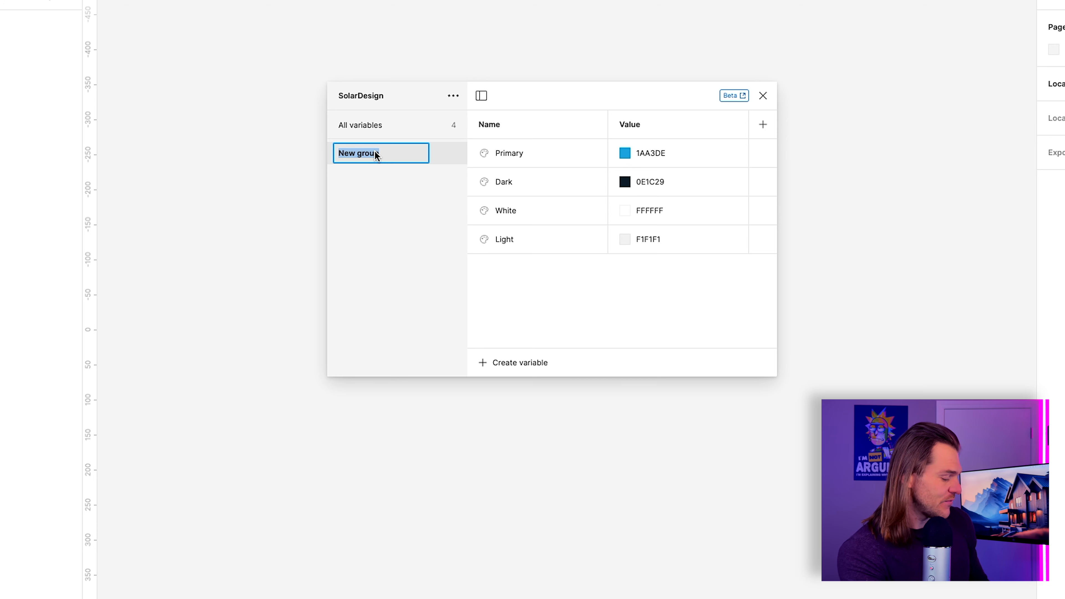
pyautogui.write('Colors')
pyautogui.press('Return')
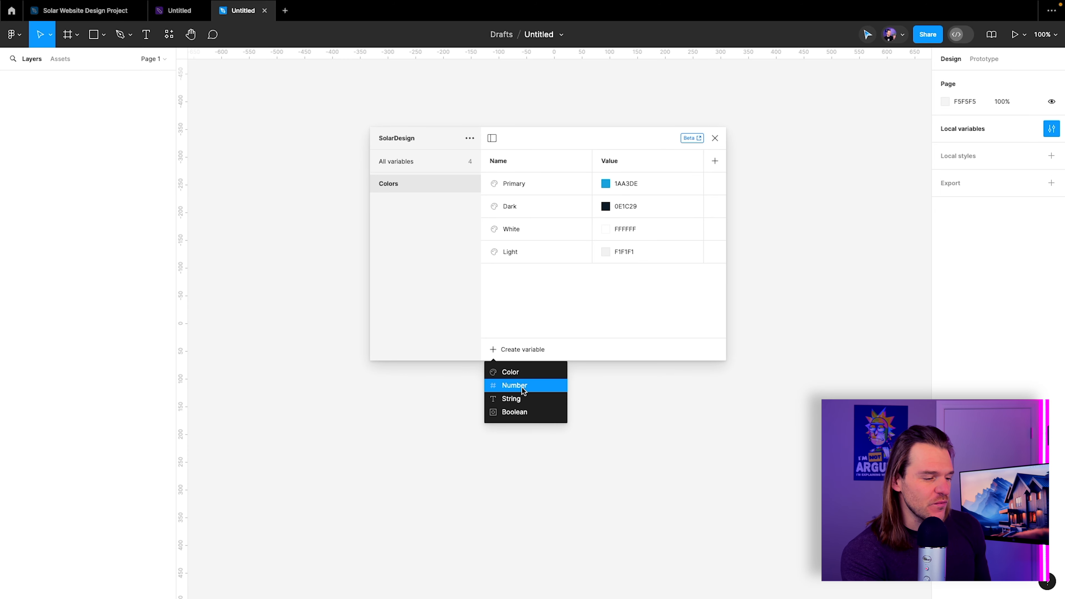
# Create a number variable named container with the value 1320
pyautogui.click(521, 385)
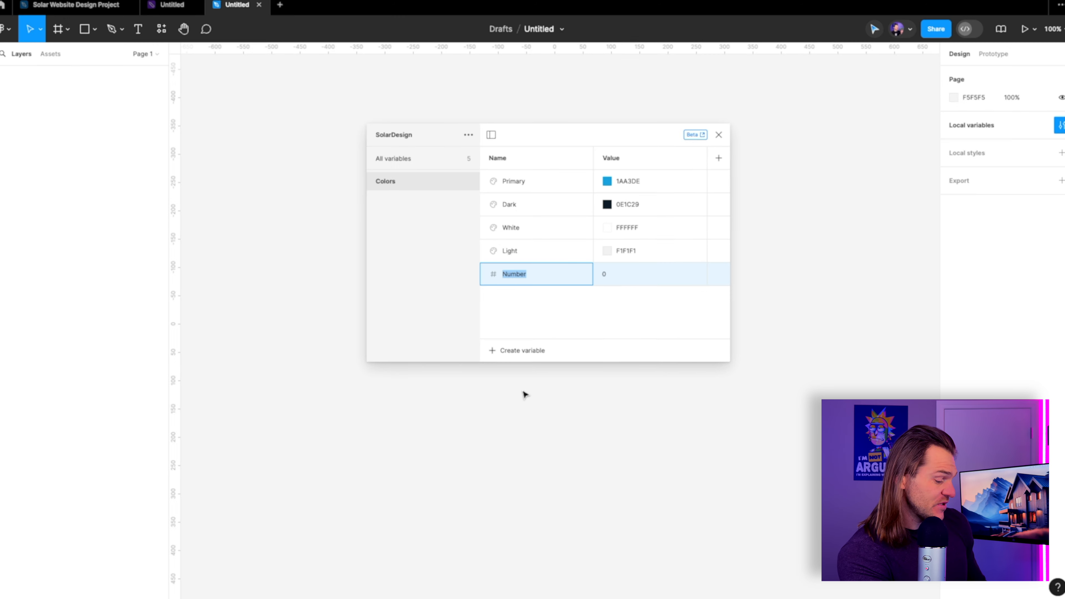
pyautogui.write('container')
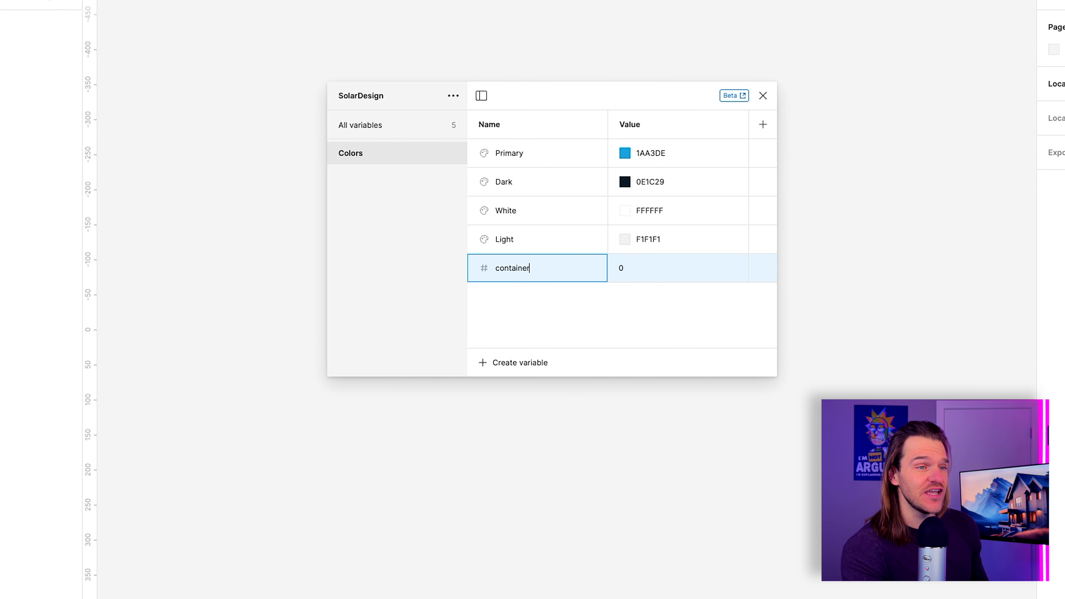
pyautogui.click(654, 273)
pyautogui.write('1320')
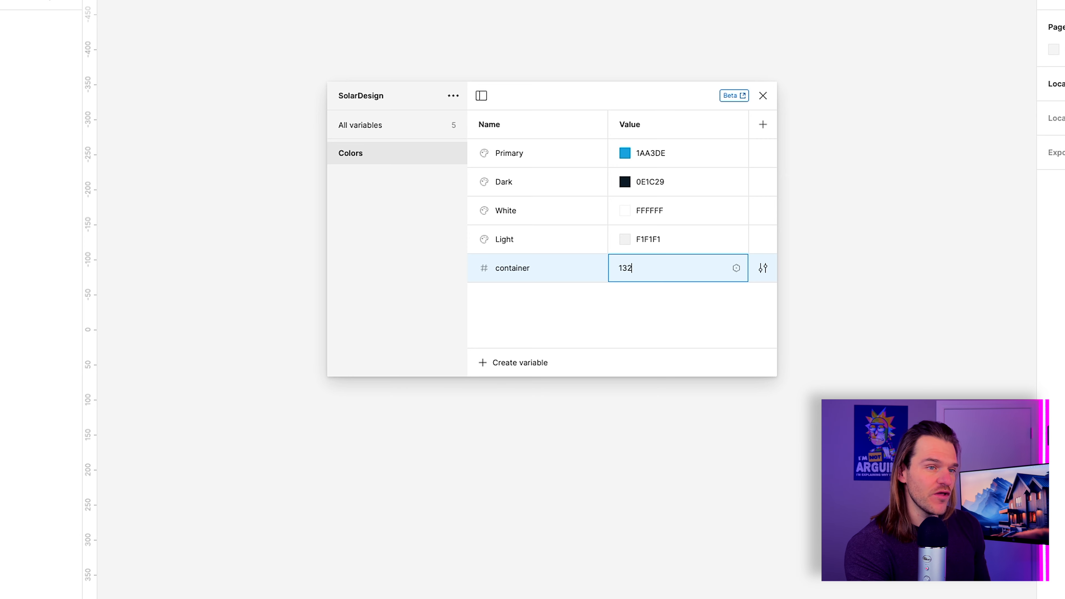
pyautogui.press('Return')
# Create a number variable named Grid with the value 92
pyautogui.click(515, 363)
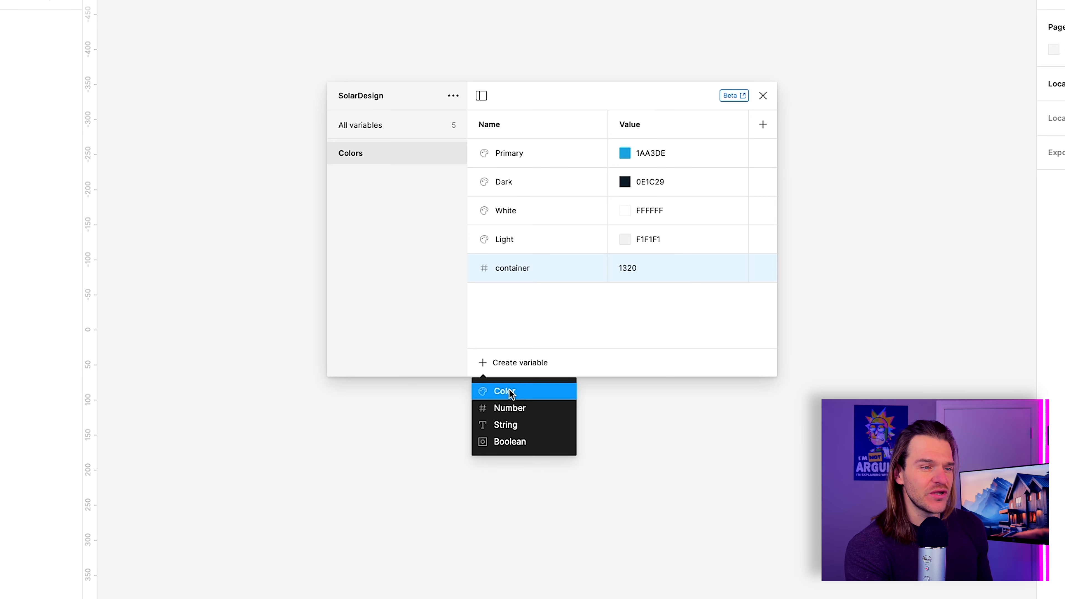
pyautogui.click(511, 406)
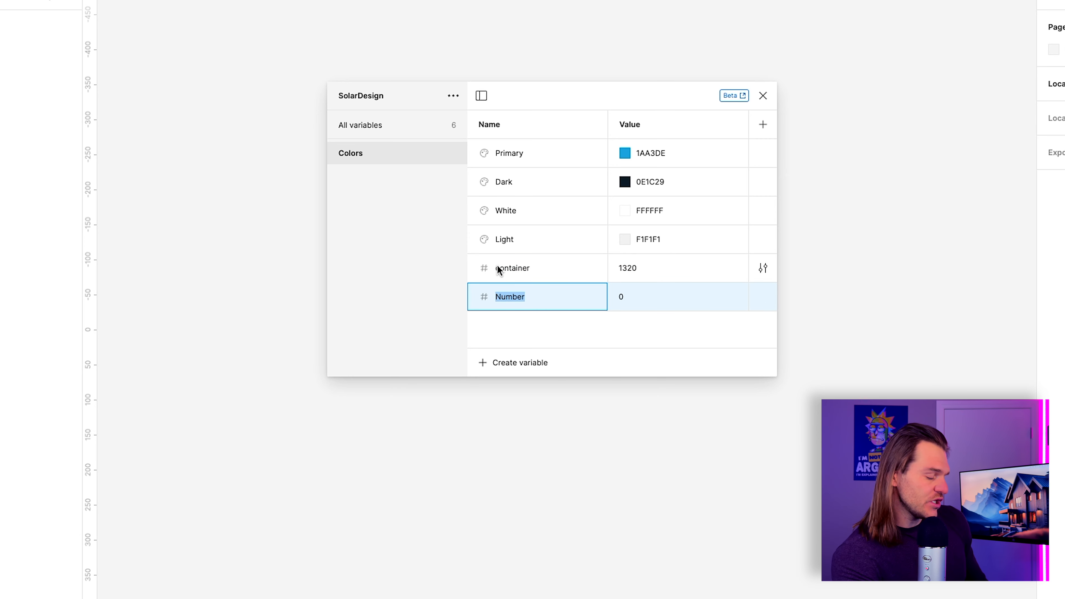
pyautogui.write('Grid')
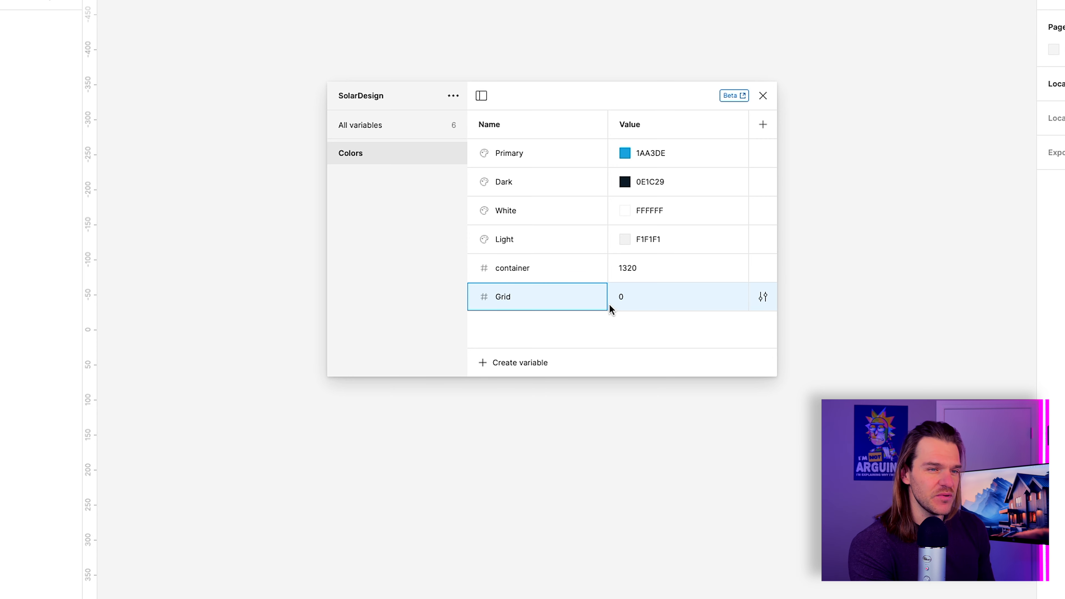
pyautogui.click(651, 306)
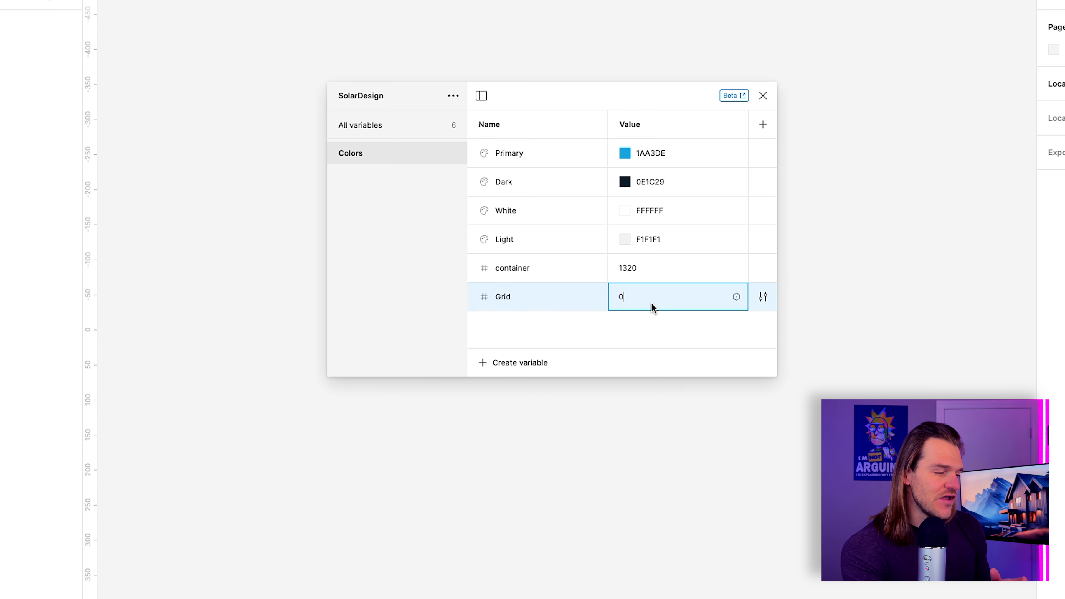
pyautogui.press('BackSpace')
pyautogui.write('92')
pyautogui.press('Return')
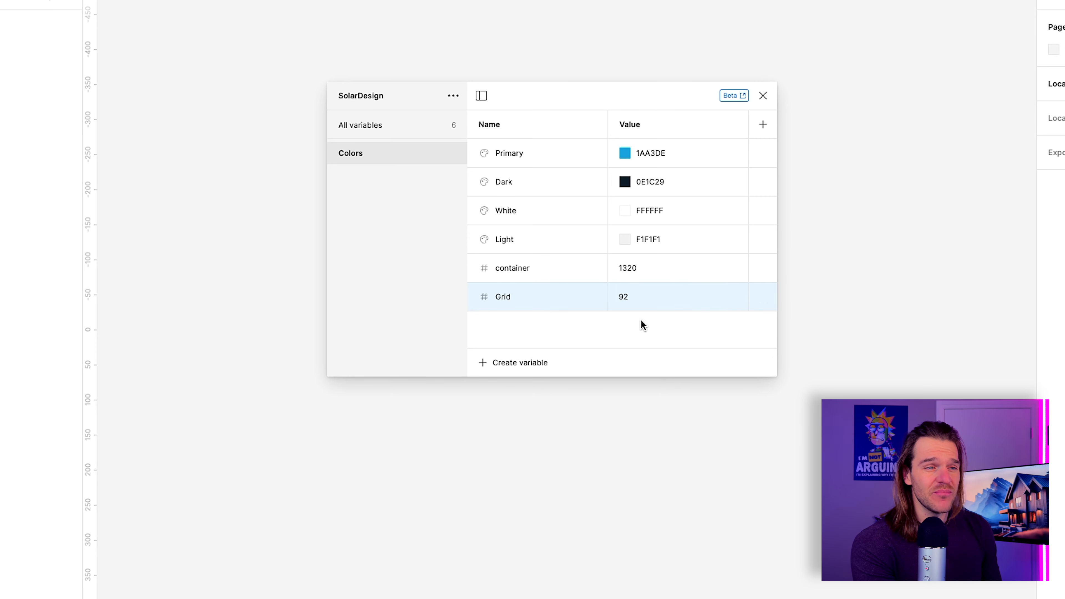
# Create a number variable named Space-1 with the value 6
pyautogui.click(507, 363)
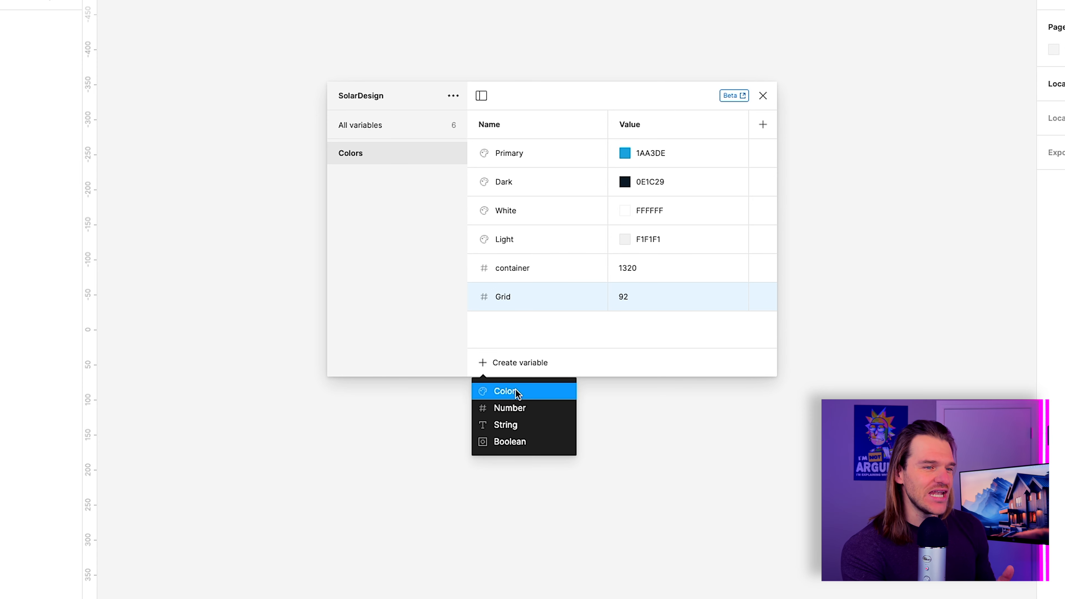
pyautogui.click(512, 411)
pyautogui.write('Space')
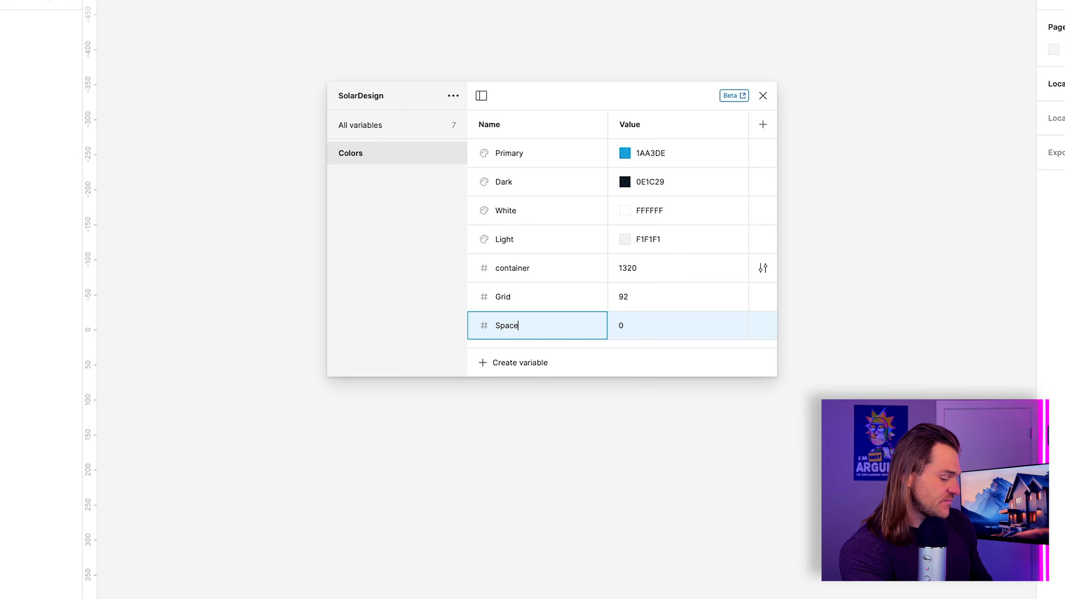
pyautogui.write('-1')
pyautogui.click(645, 321)
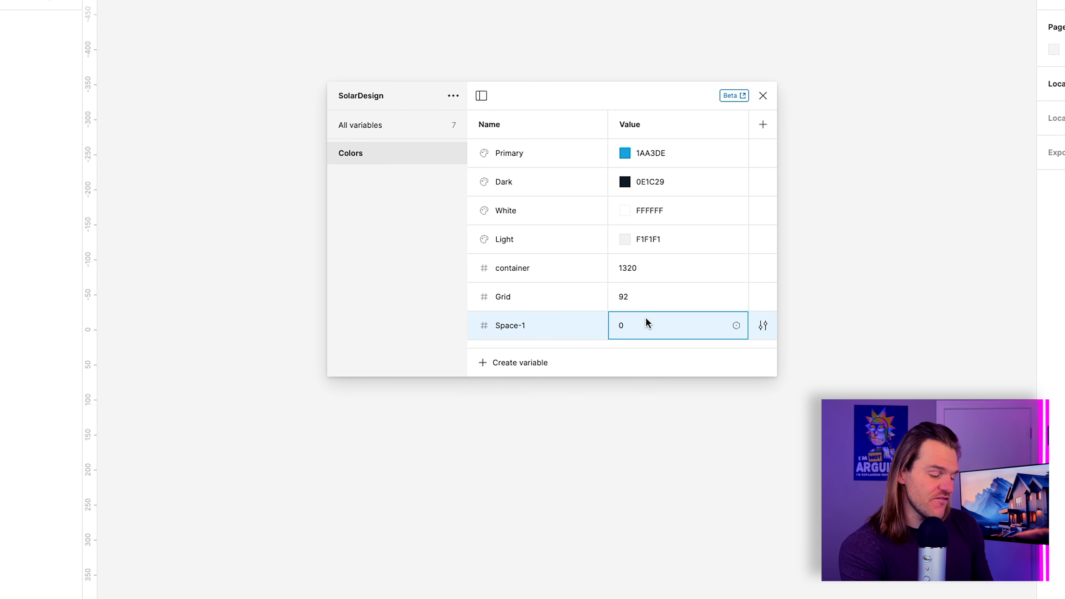
pyautogui.press('BackSpace')
pyautogui.write('6')
pyautogui.press('Return')
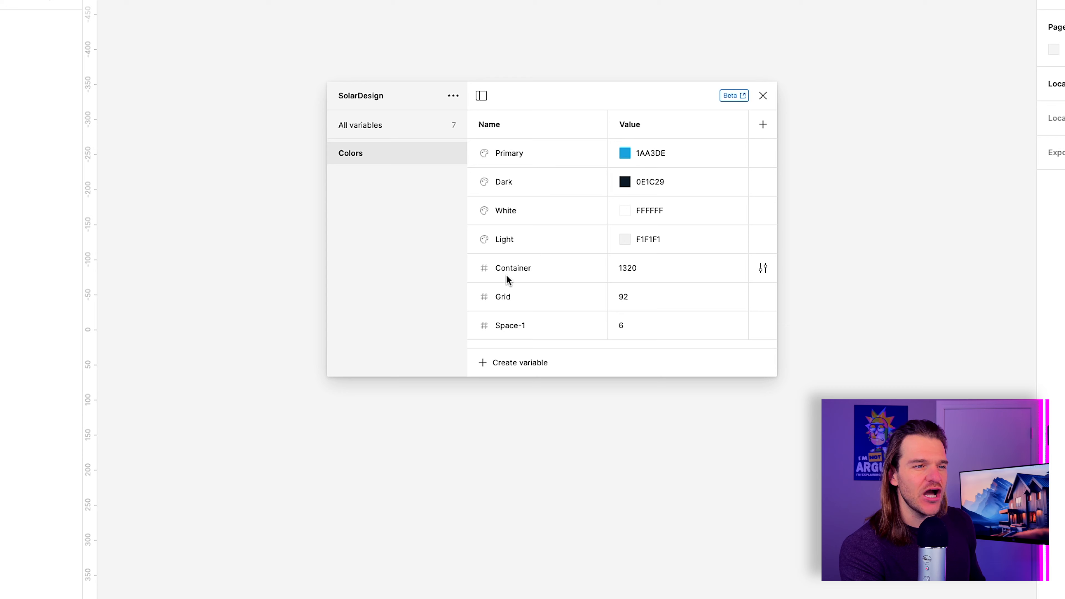
# Group the Container and Grid variables as General Items and move that group out of Colors, placing it above Colors
pyautogui.click(511, 271)
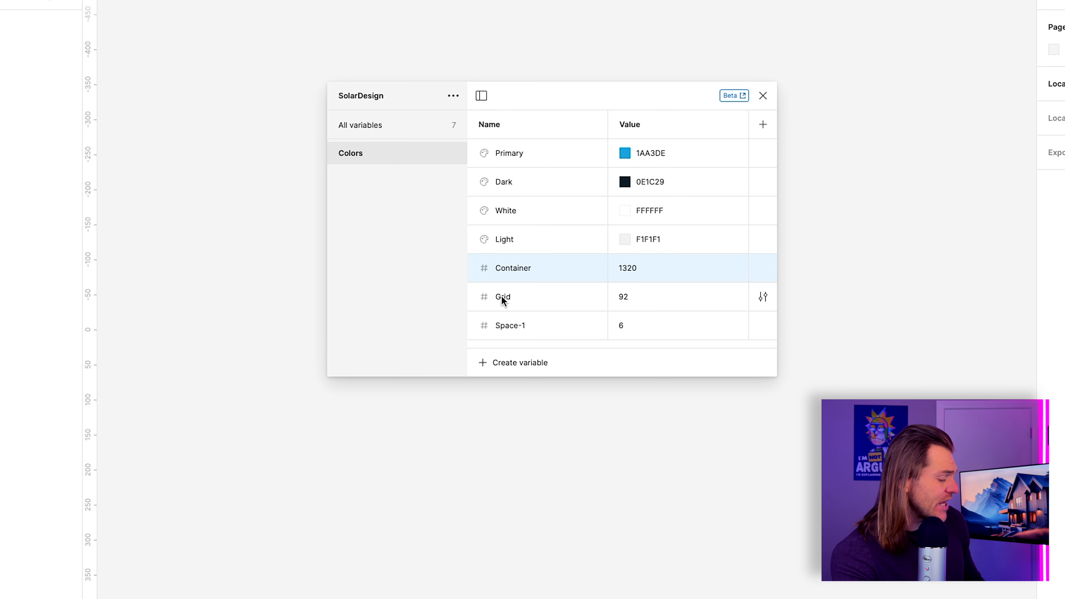
pyautogui.keyDown('shift'); pyautogui.click(502, 297); pyautogui.keyUp('shift')
pyautogui.rightClick(501, 296)
pyautogui.click(520, 307)
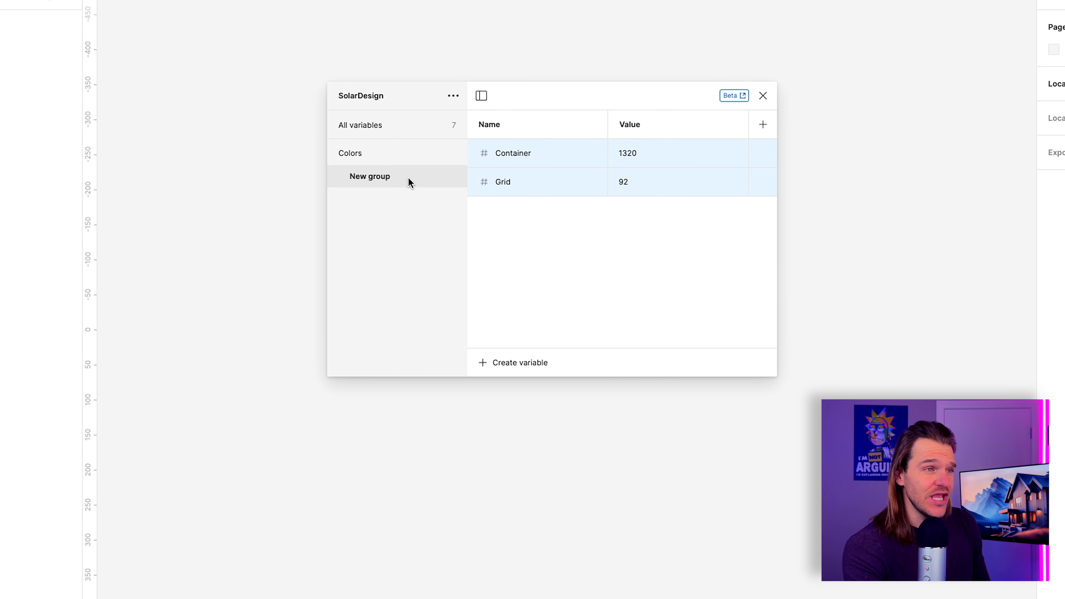
pyautogui.doubleClick(370, 177)
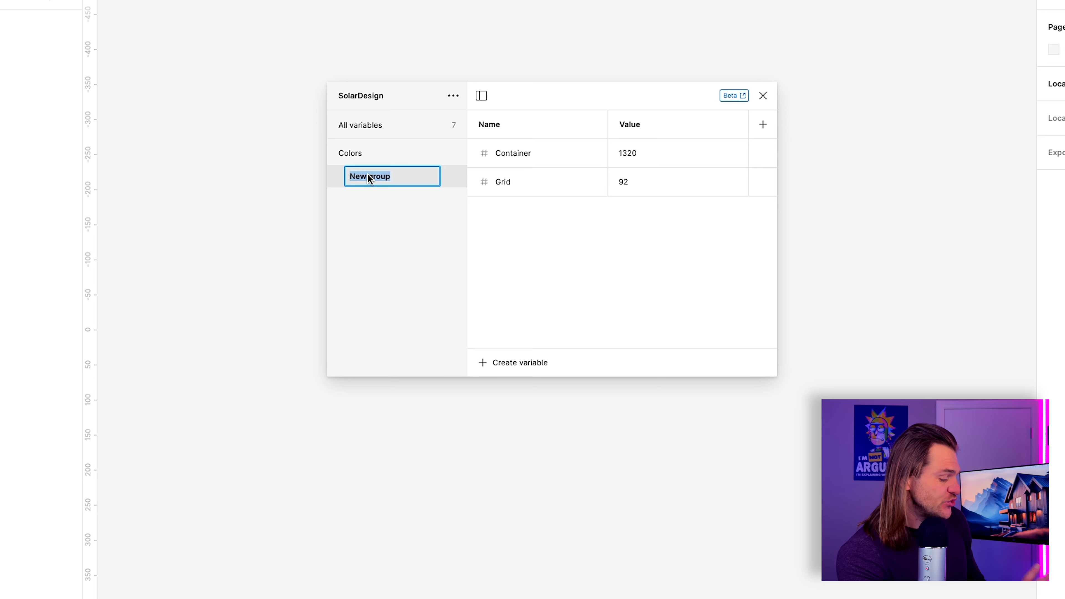
pyautogui.write('Misc/Genera')
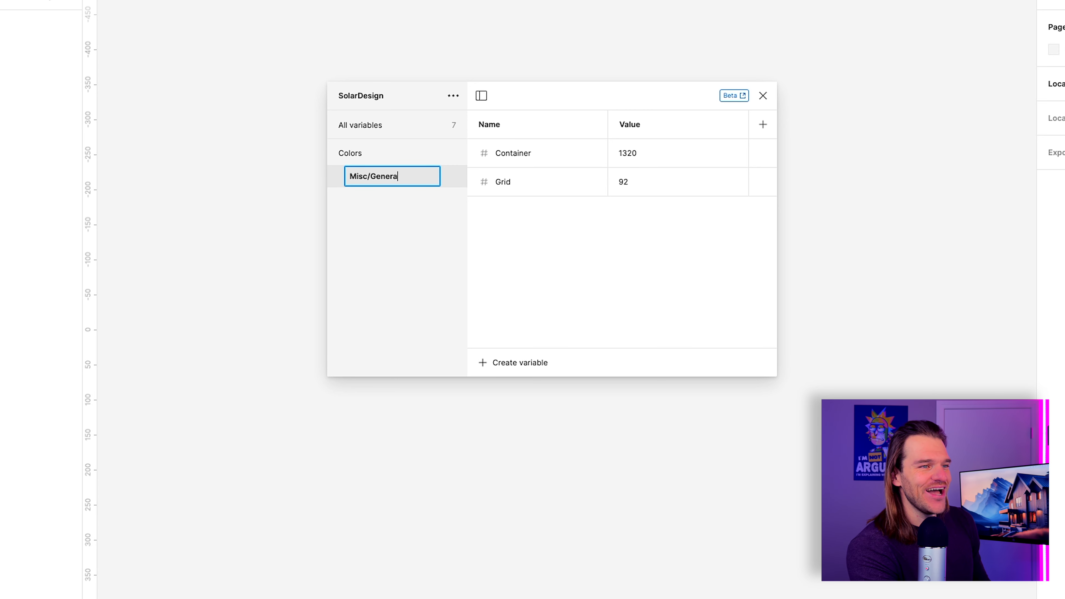
pyautogui.write('l Items')
pyautogui.press('Return')
pyautogui.moveTo(402, 197); pyautogui.dragTo(362, 142)
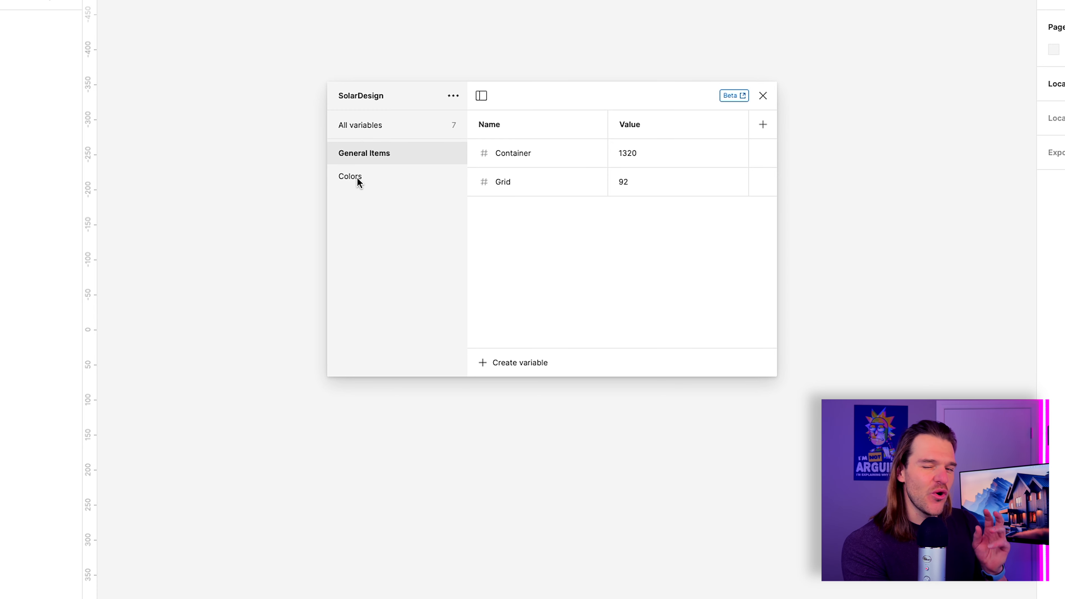
# From the list of all variables, duplicate Space-1, name the copy Space-2 and set its value to 12
pyautogui.click(383, 129)
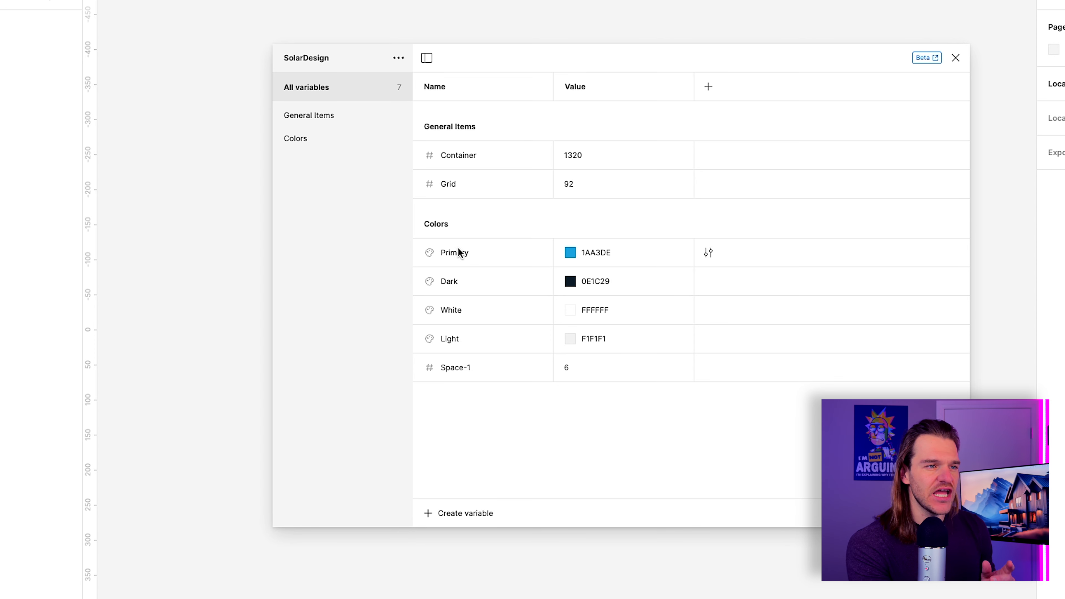
pyautogui.rightClick(497, 369)
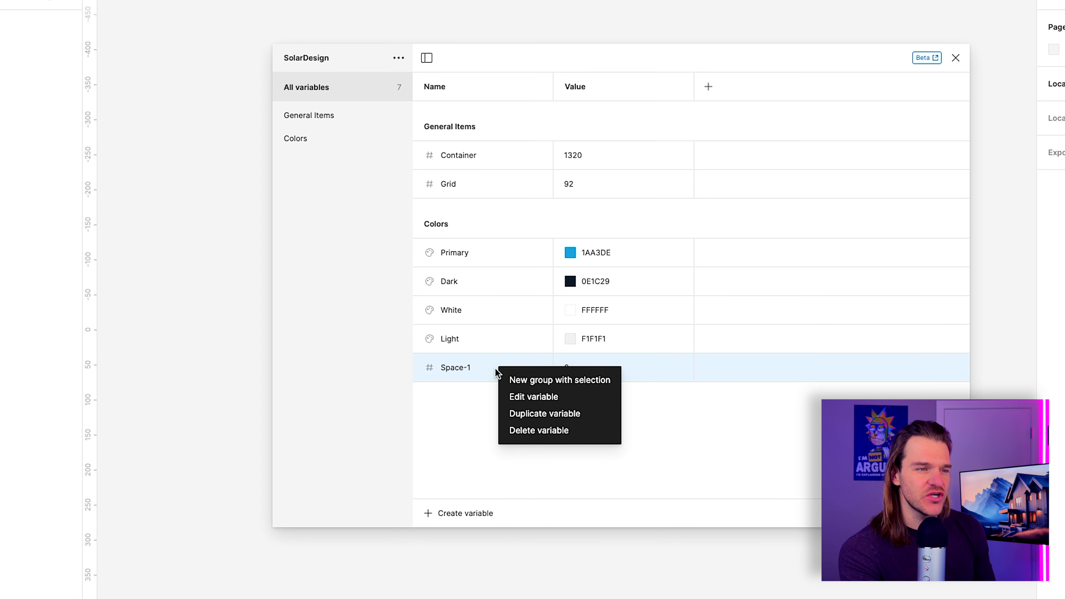
pyautogui.click(521, 413)
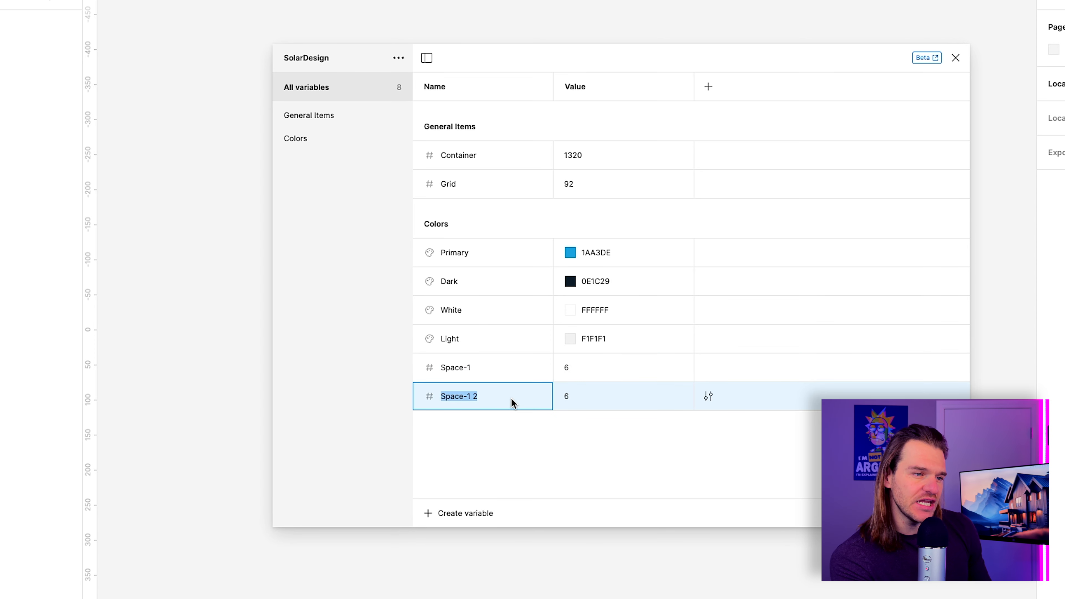
pyautogui.click(511, 397)
pyautogui.press('BackSpace')
pyautogui.press('BackSpace')
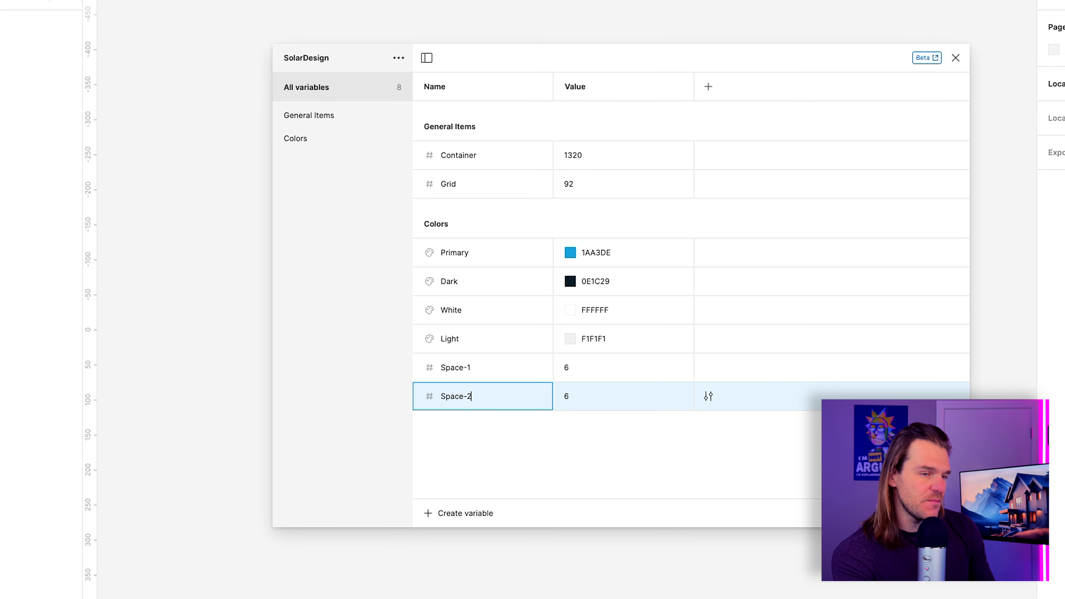
pyautogui.write('2')
pyautogui.click(596, 402)
pyautogui.click(602, 401)
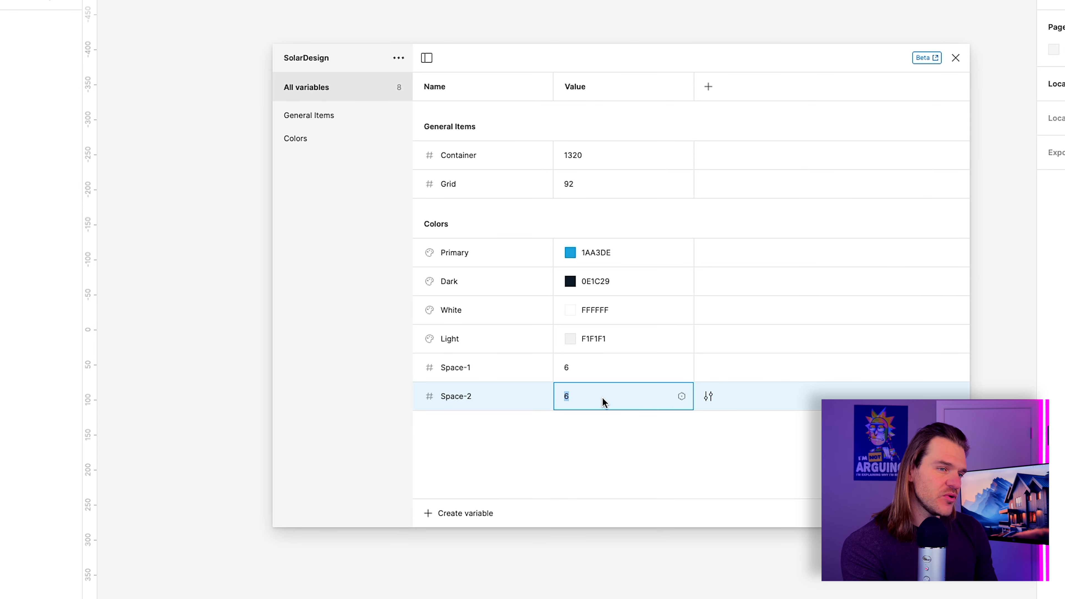
pyautogui.write('12')
pyautogui.press('Return')
# Duplicate the Space-2 variable, name the copy Space-3 and set its value to 16
pyautogui.rightClick(519, 407)
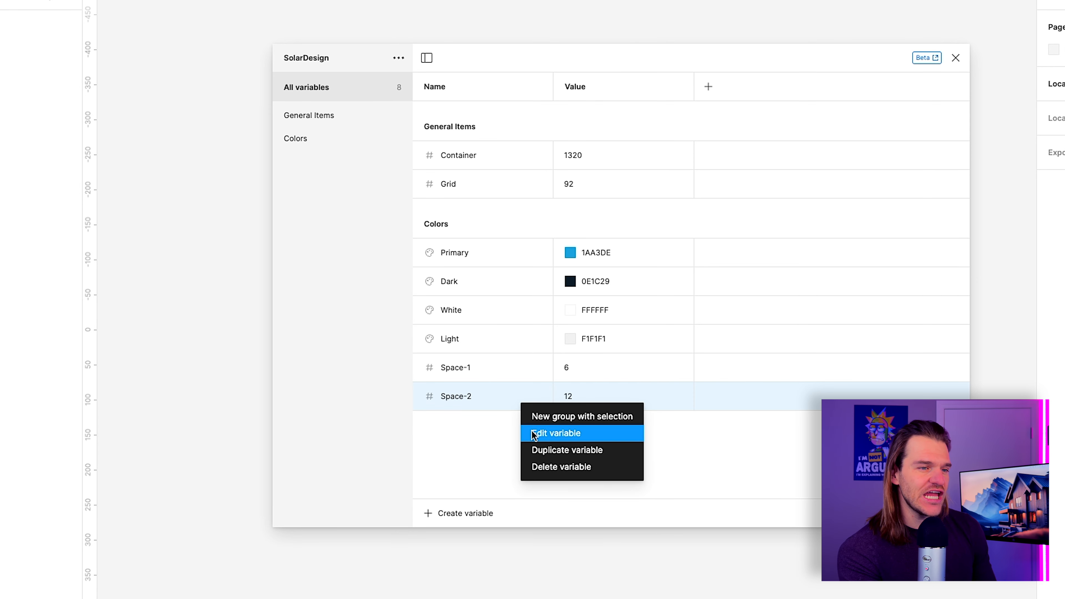
pyautogui.click(537, 448)
pyautogui.click(488, 422)
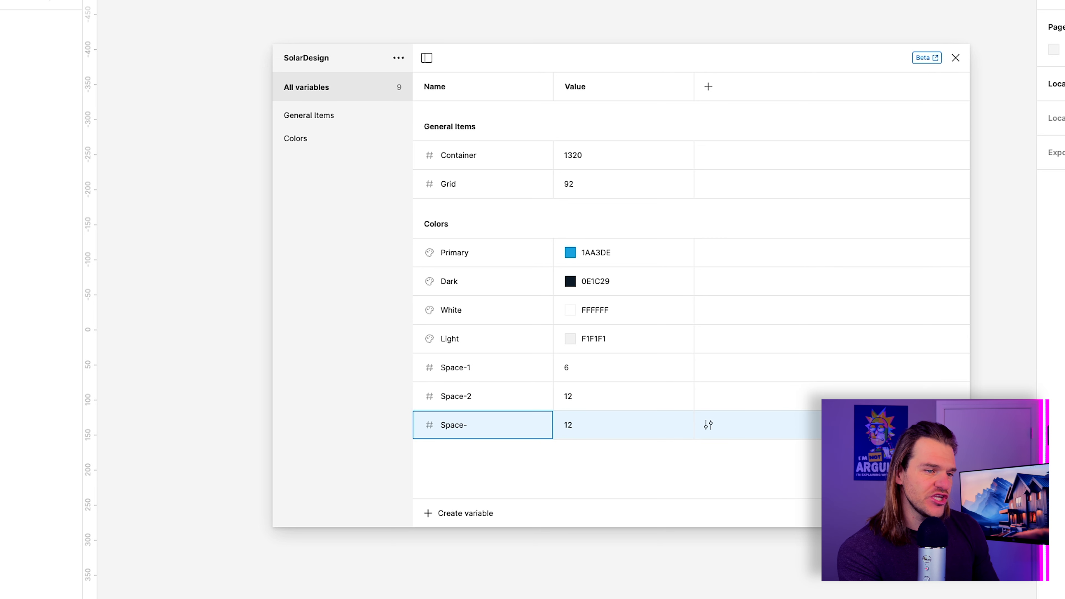
pyautogui.write('3')
pyautogui.press('Return')
pyautogui.click(600, 432)
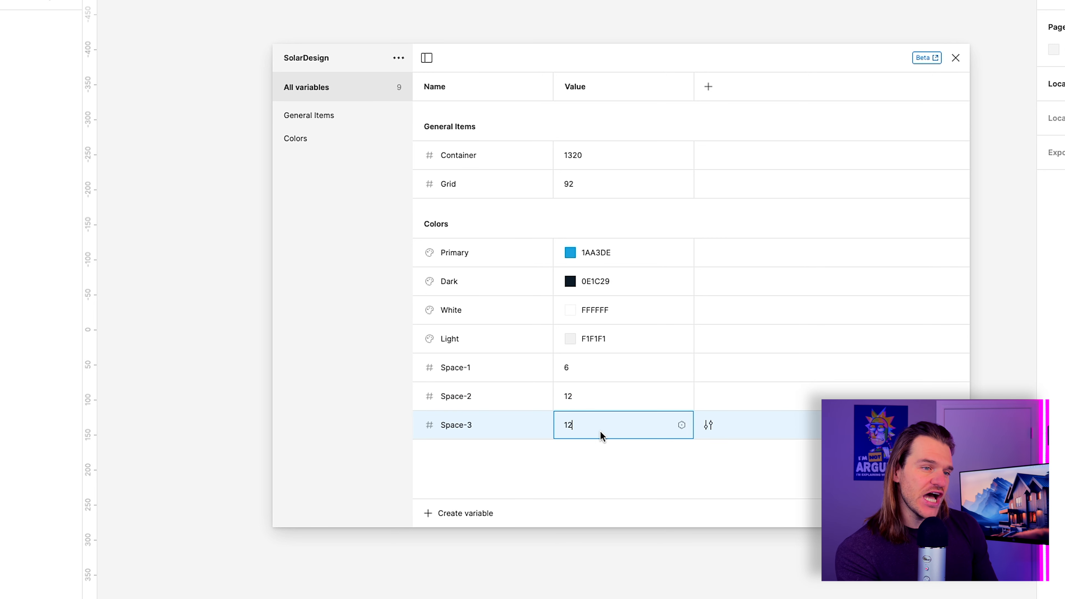
pyautogui.press('BackSpace')
pyautogui.write('6')
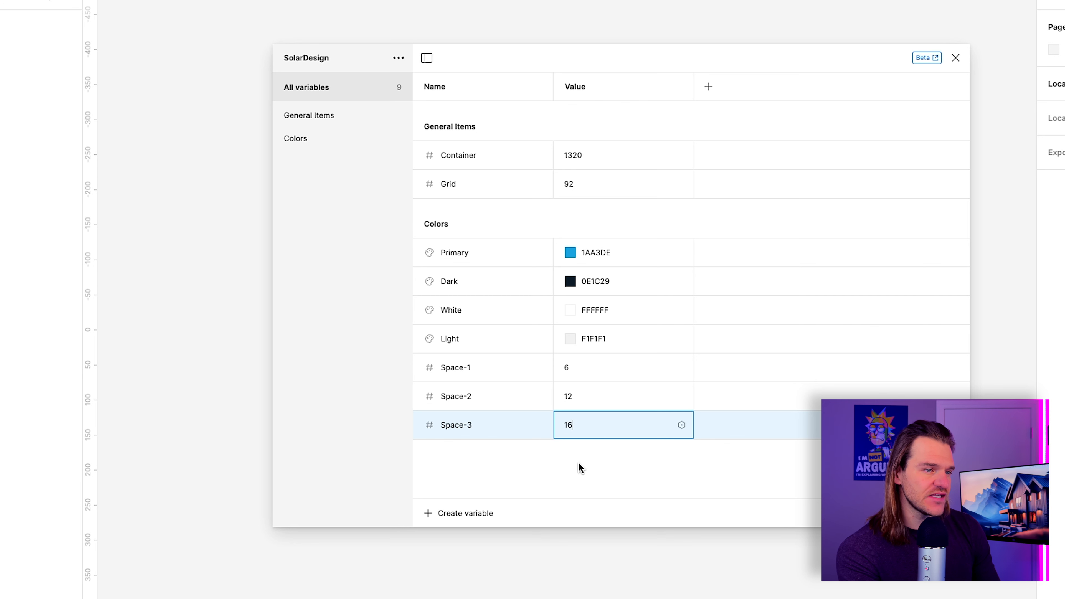
# Duplicate the Space-3 variable, name the copy Space-4 and set its value to 25
pyautogui.rightClick(509, 434)
pyautogui.click(529, 479)
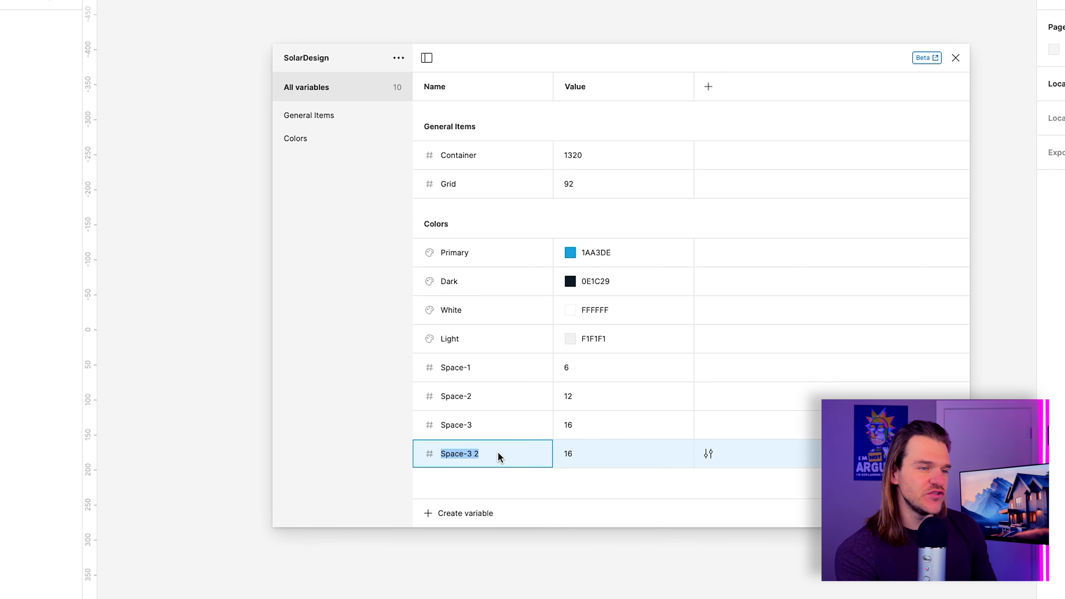
pyautogui.press('Right')
pyautogui.press('BackSpace')
pyautogui.write('4')
pyautogui.press('Return')
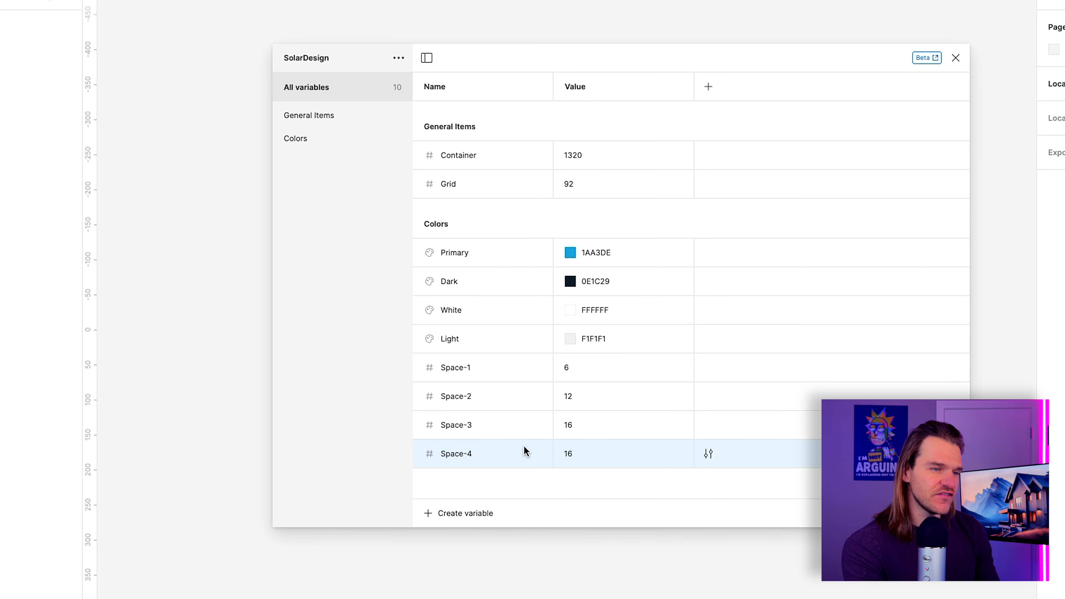
pyautogui.click(593, 462)
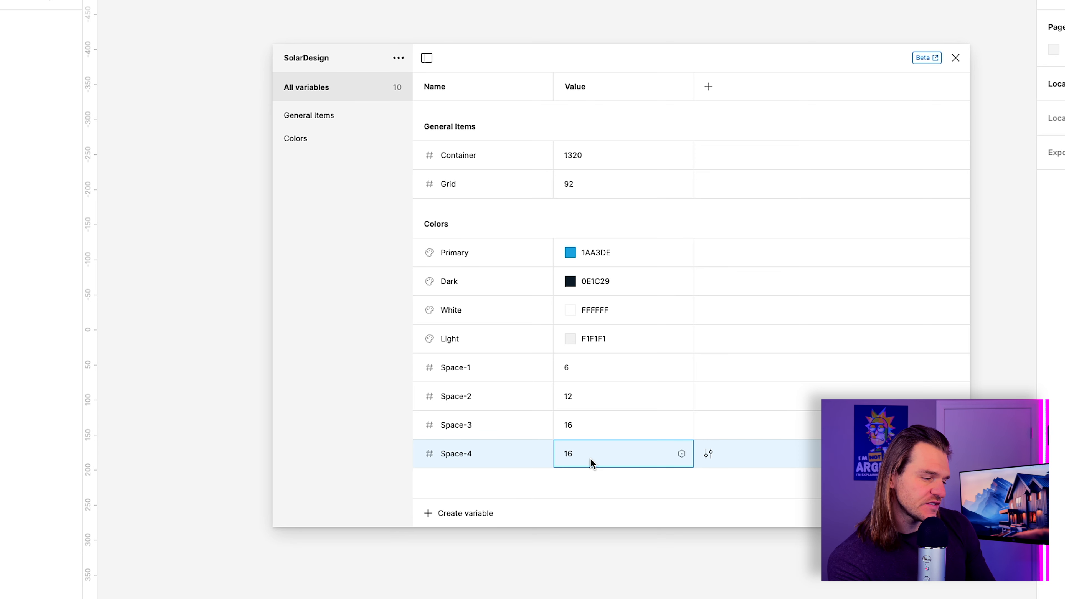
pyautogui.press('BackSpace')
pyautogui.press('BackSpace')
pyautogui.write('25')
pyautogui.press('Return')
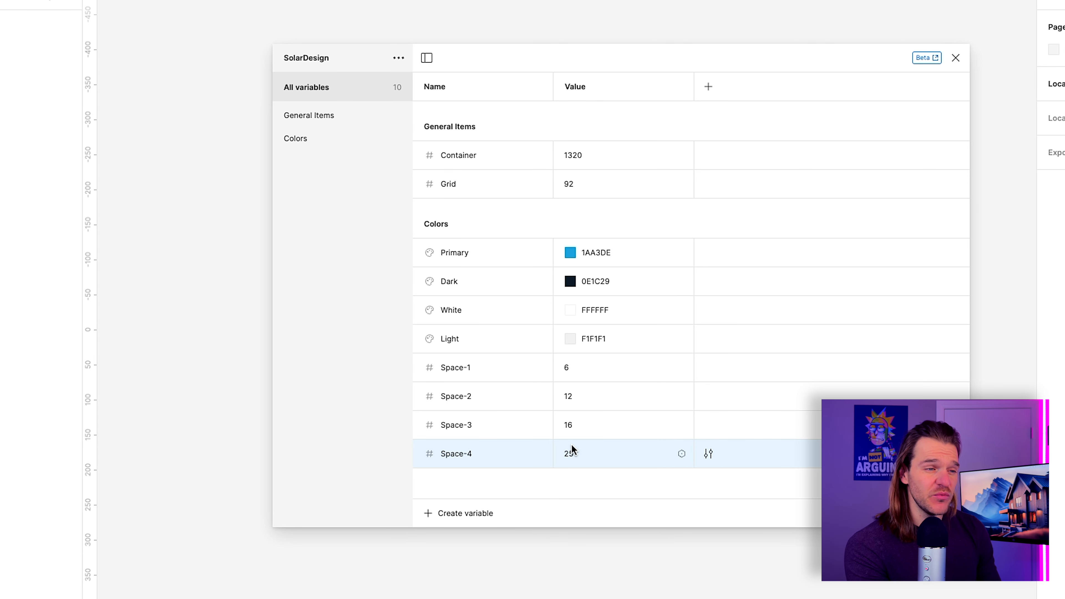
# Duplicate the Space-4 variable, name the copy Space-5 and set its value to 35
pyautogui.rightClick(522, 460)
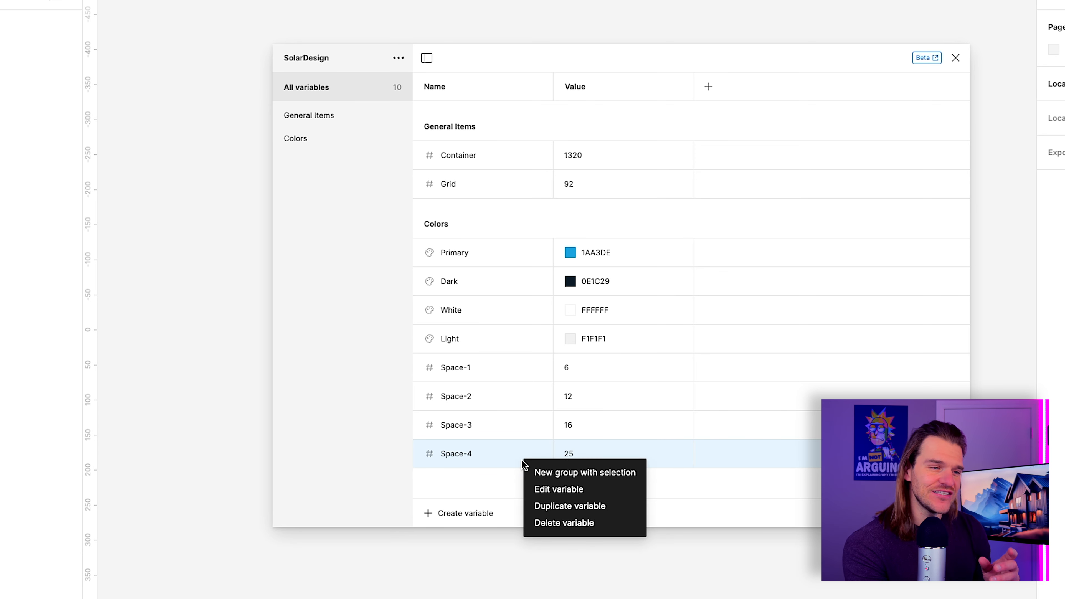
pyautogui.click(555, 510)
pyautogui.click(490, 485)
pyautogui.press('BackSpace')
pyautogui.press('BackSpace')
pyautogui.press('BackSpace')
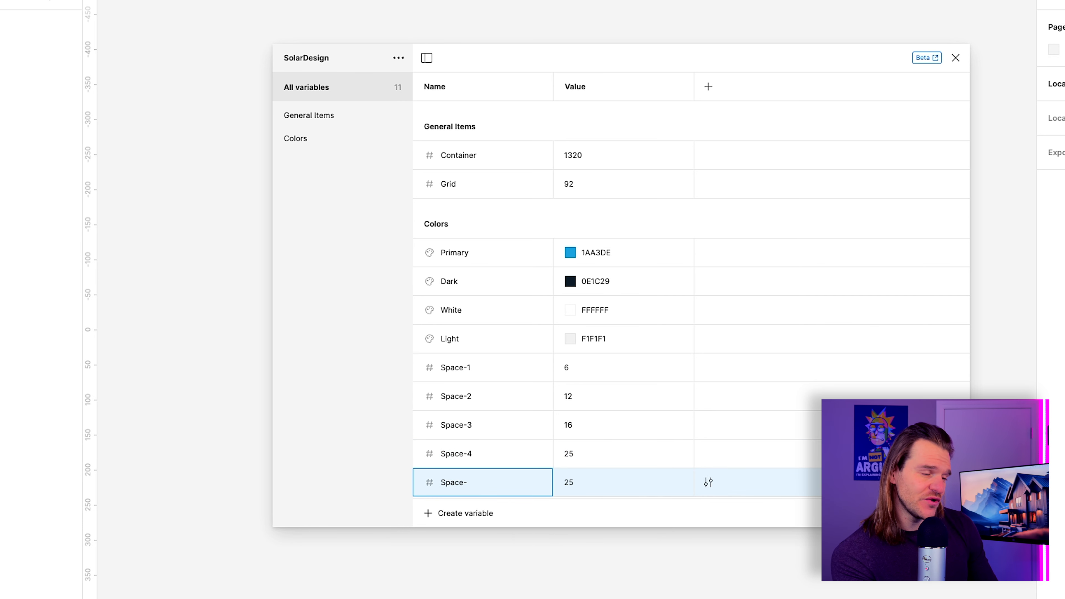
pyautogui.write('5')
pyautogui.press('Return')
pyautogui.doubleClick(586, 489)
pyautogui.write('35')
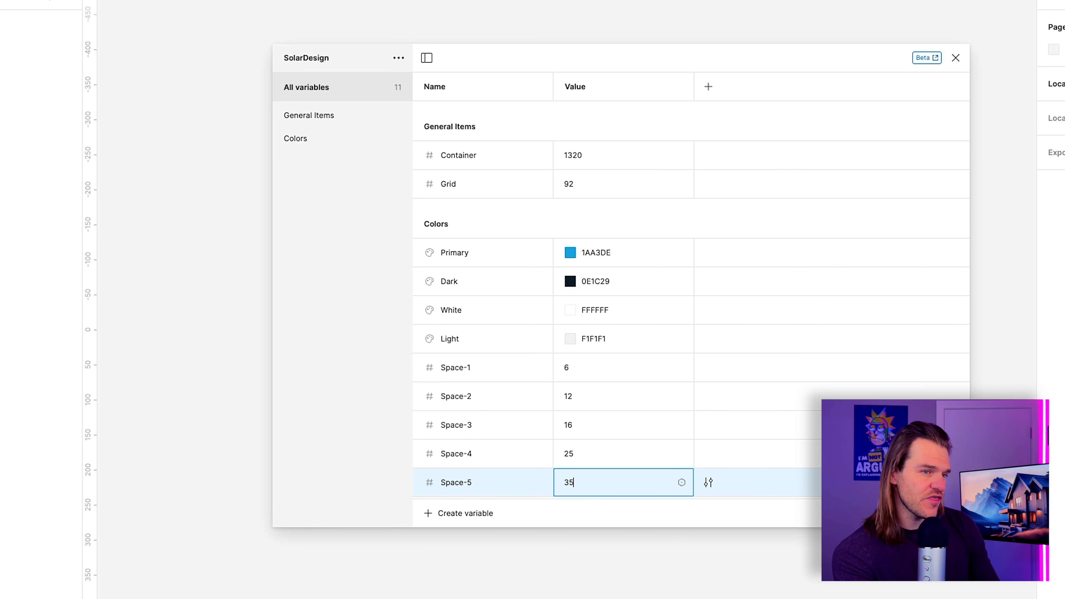
# Duplicate the Space-5 variable, name the copy Space-6 and set its value to 48
pyautogui.rightClick(490, 480)
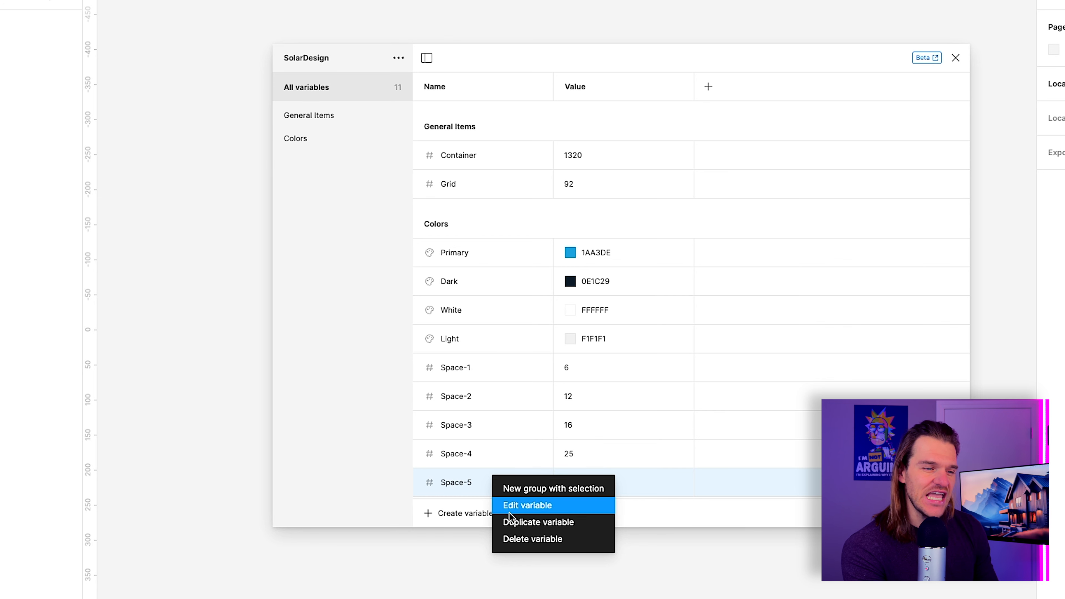
pyautogui.click(509, 520)
pyautogui.click(494, 485)
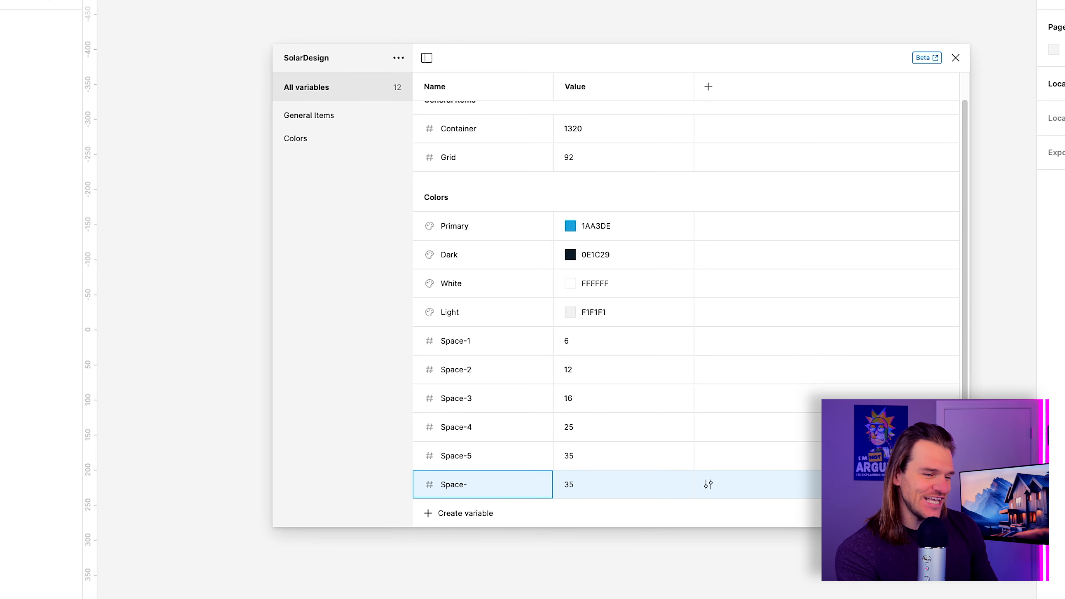
pyautogui.write('6')
pyautogui.doubleClick(580, 488)
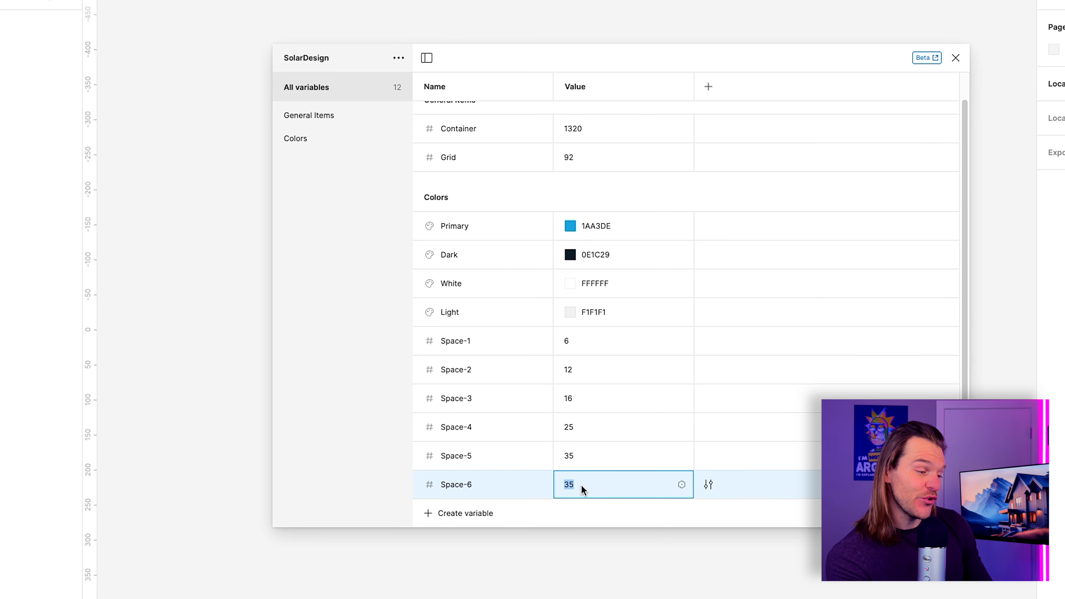
pyautogui.press('BackSpace')
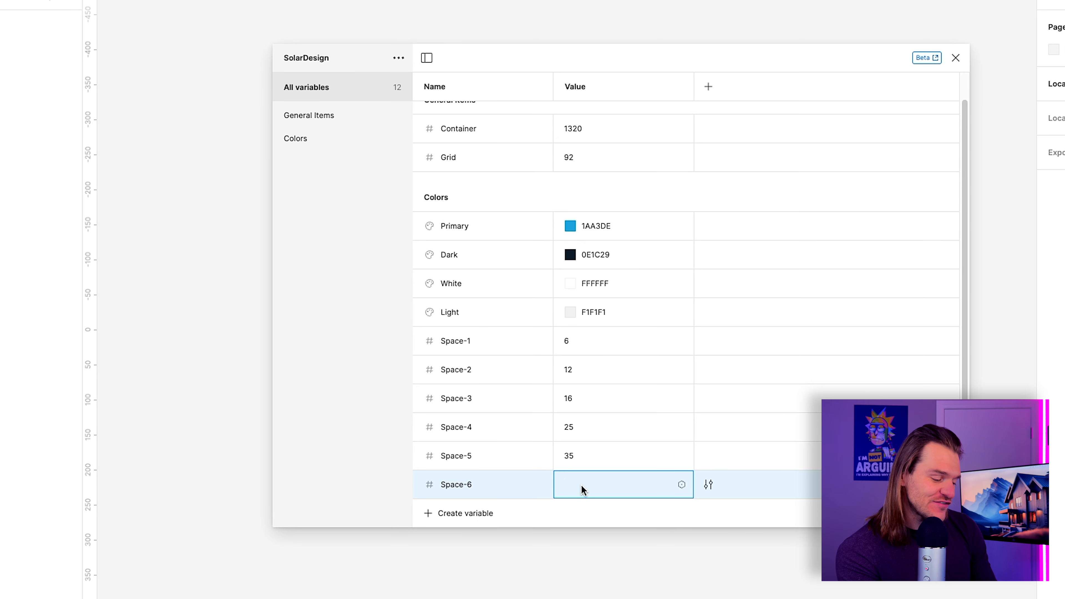
pyautogui.write('48')
pyautogui.press('Return')
# Duplicate the Space-6 variable as Space-7 and set its value to 96
pyautogui.rightClick(497, 477)
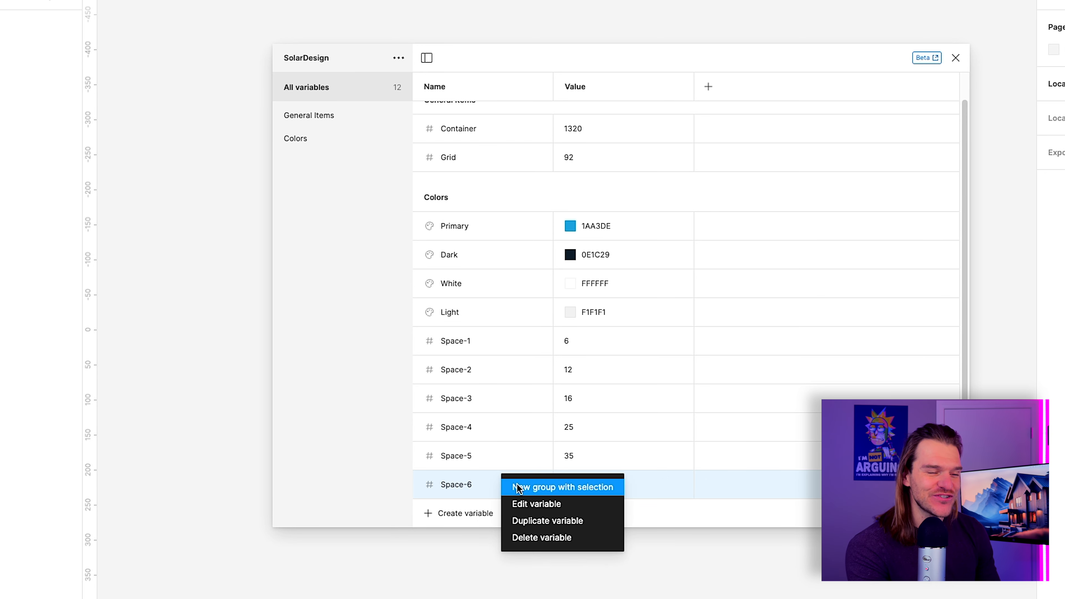
pyautogui.click(547, 520)
pyautogui.doubleClick(601, 484)
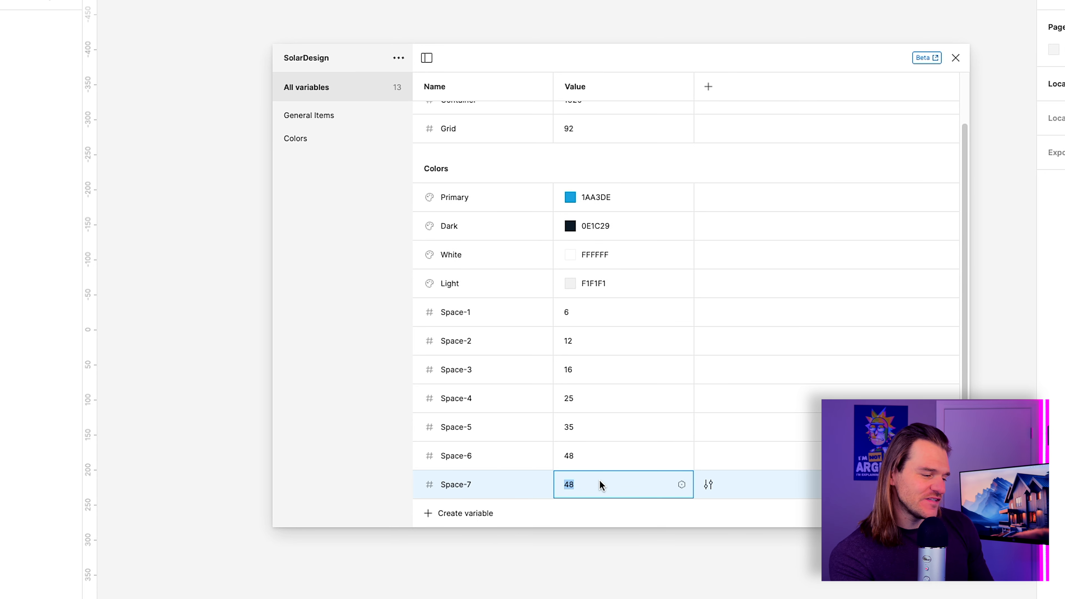
pyautogui.write('96')
pyautogui.press('Return')
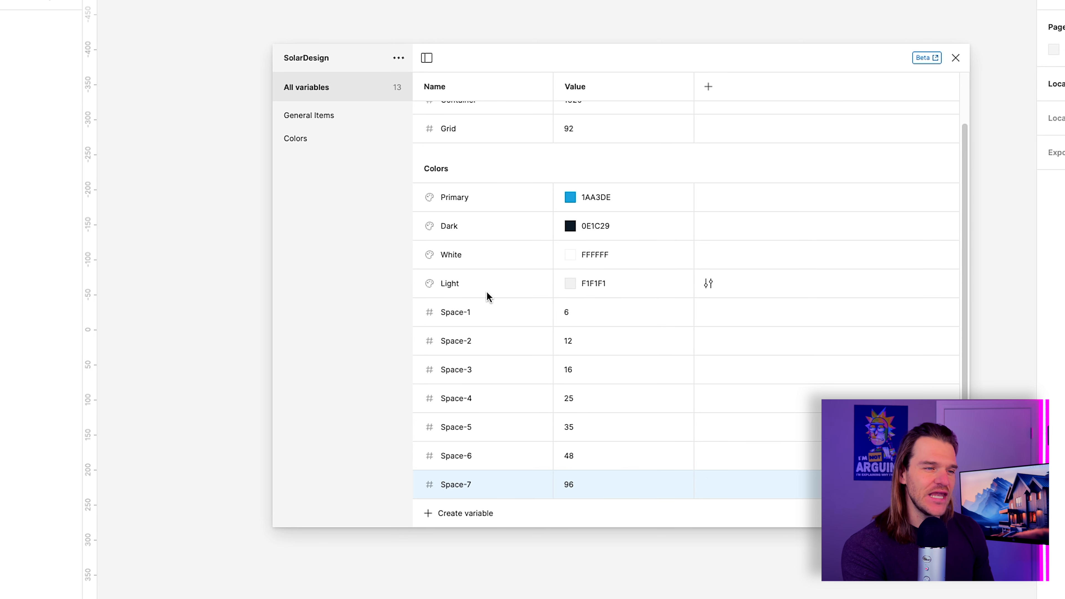
# Group the Space-1 to Space-7 variables under the name Spacing and move that group out of Colors to above General Items
pyautogui.keyDown('shift'); pyautogui.click(472, 315); pyautogui.keyUp('shift')
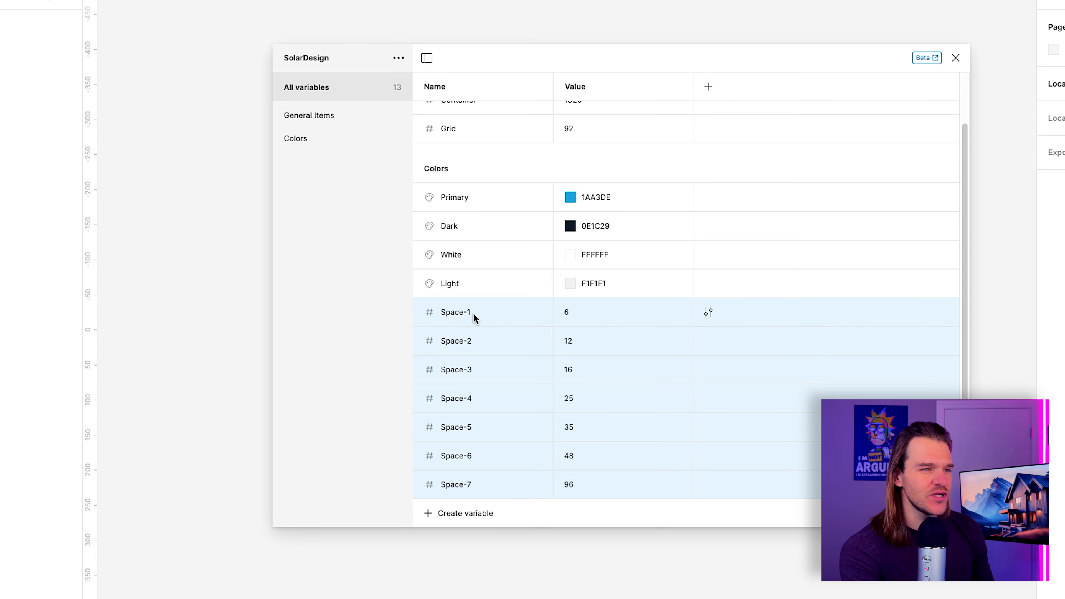
pyautogui.rightClick(471, 315)
pyautogui.click(475, 338)
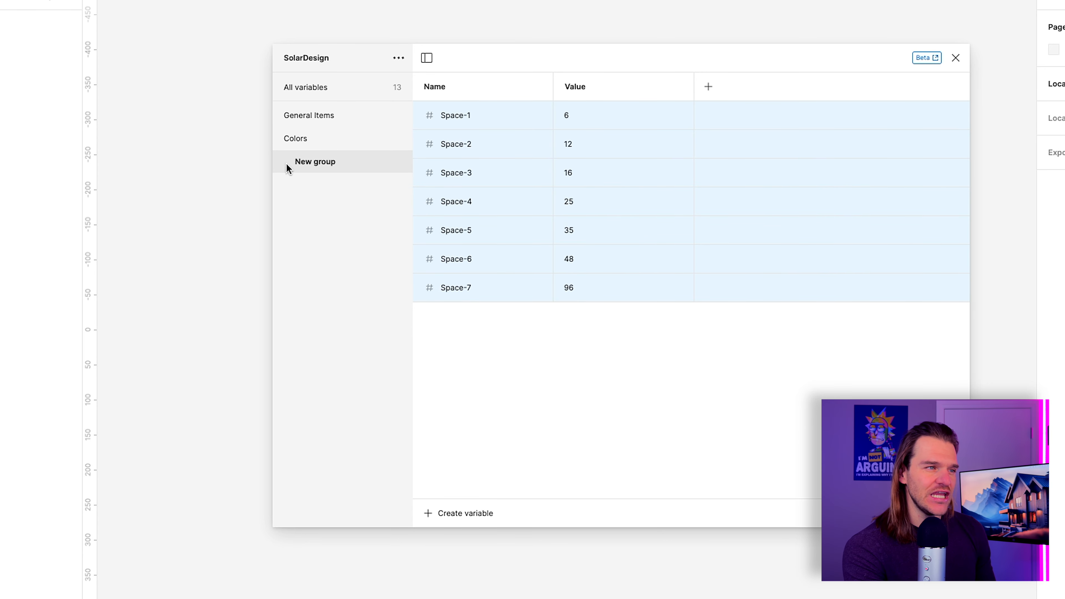
pyautogui.doubleClick(306, 162)
pyautogui.write('Spacing')
pyautogui.press('Return')
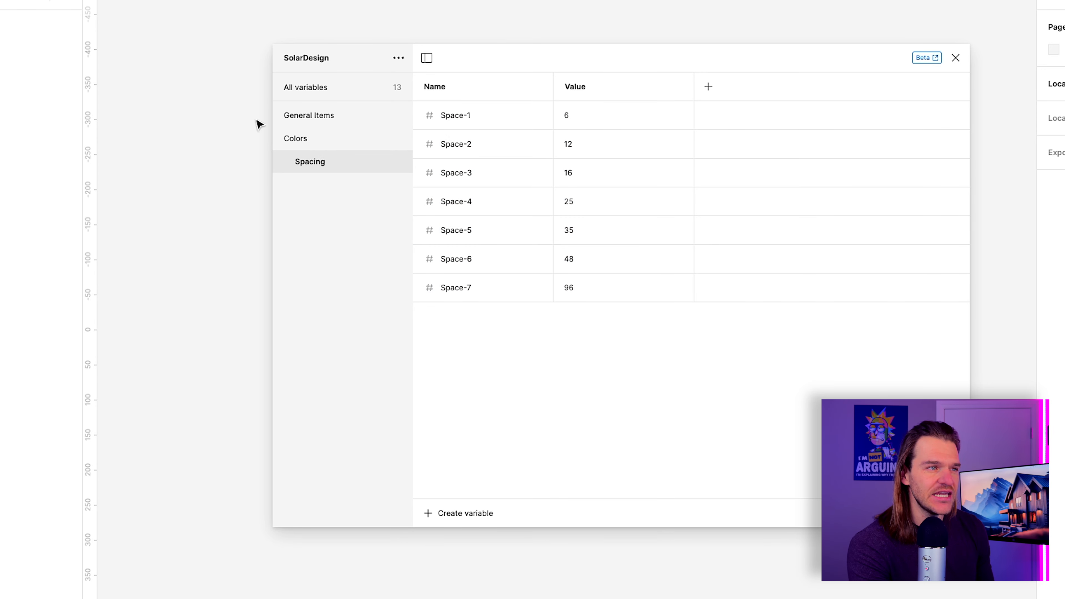
pyautogui.moveTo(299, 167); pyautogui.dragTo(348, 103)
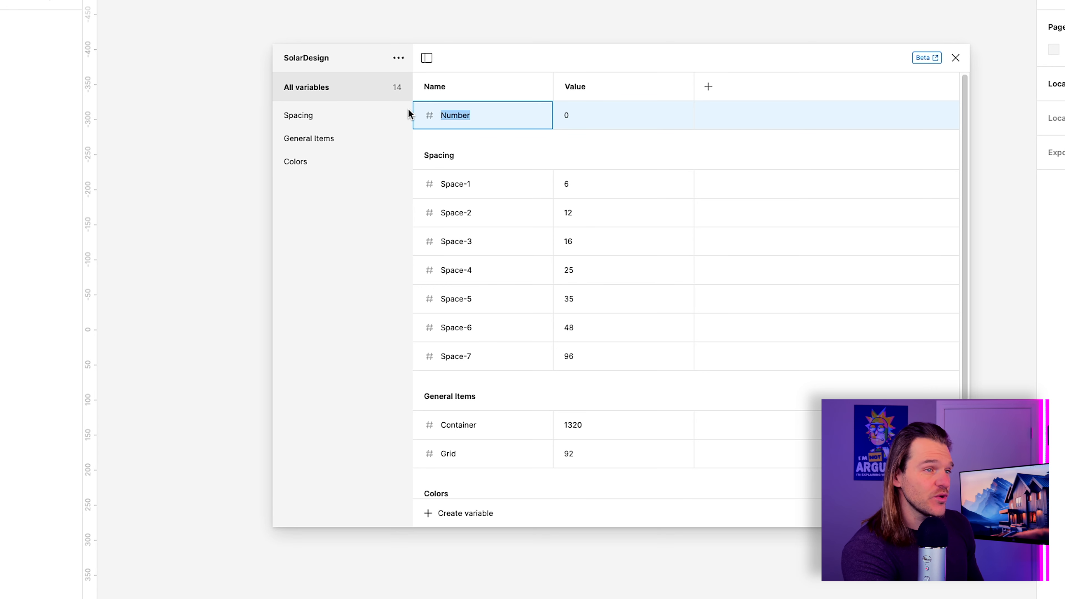
# Name the new number variable H1 and set its value to 85
pyautogui.write('H1')
pyautogui.press('Tab')
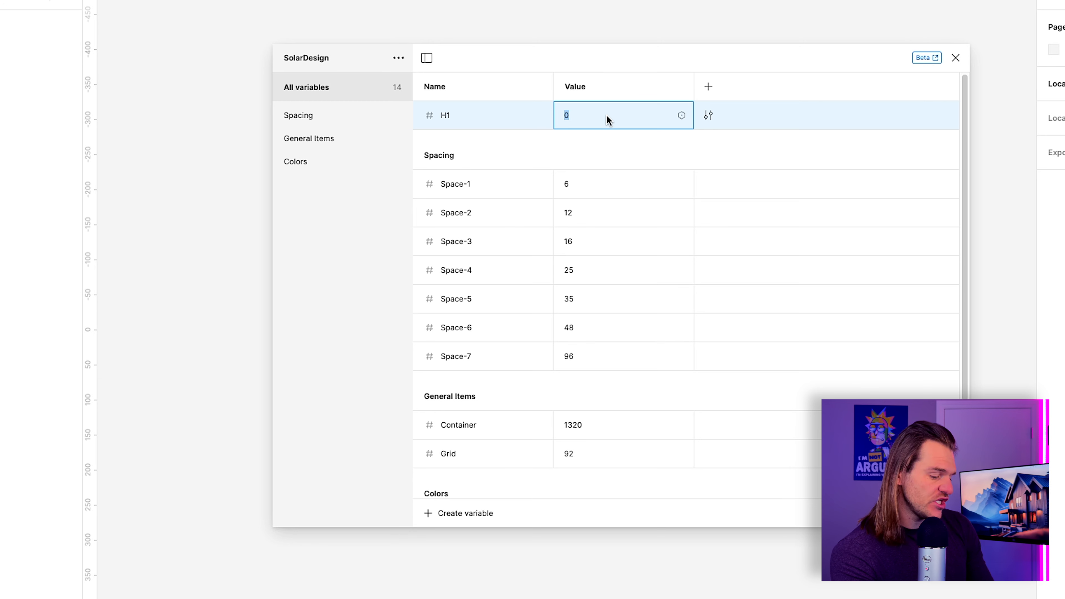
pyautogui.write('85')
pyautogui.press('Return')
# Duplicate the H1 variable, name the copy H2 and set its value to 40
pyautogui.rightClick(525, 113)
pyautogui.click(579, 157)
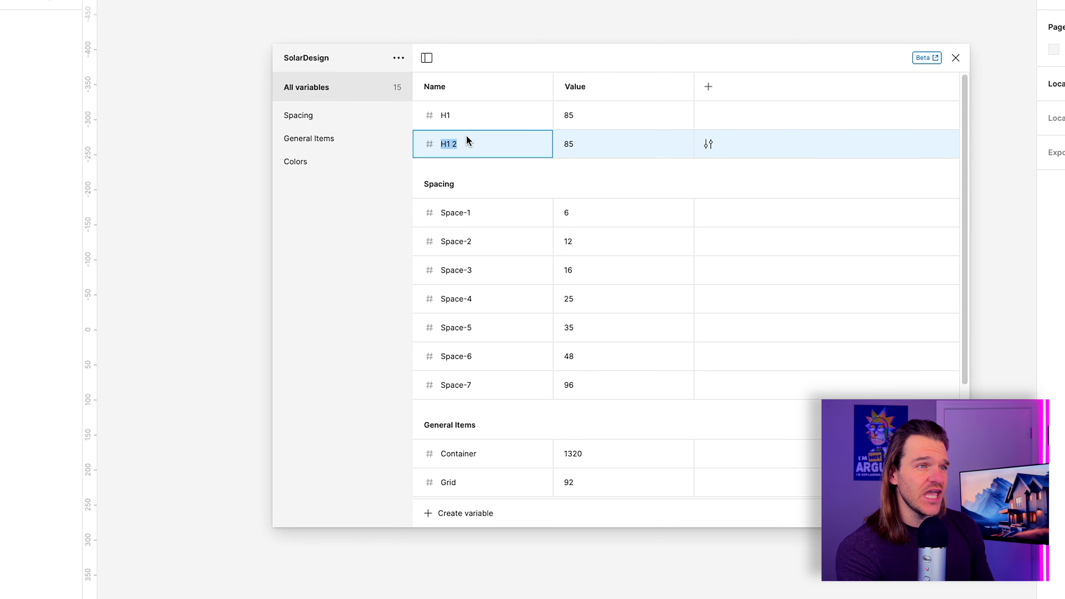
pyautogui.click(468, 142)
pyautogui.press('BackSpace')
pyautogui.press('BackSpace')
pyautogui.press('BackSpace')
pyautogui.write('2')
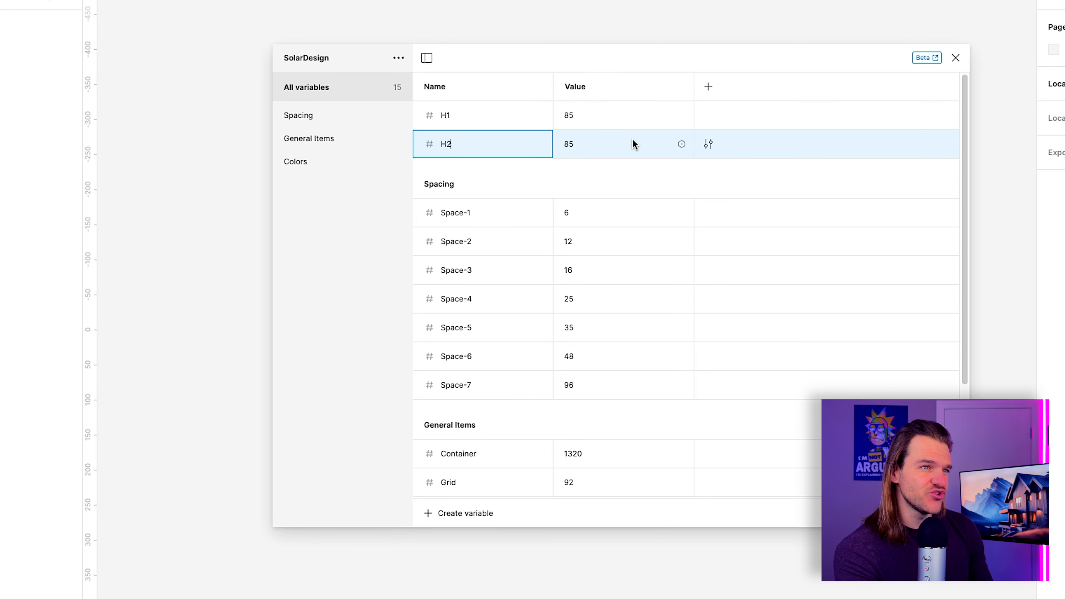
pyautogui.press('Tab')
pyautogui.write('40')
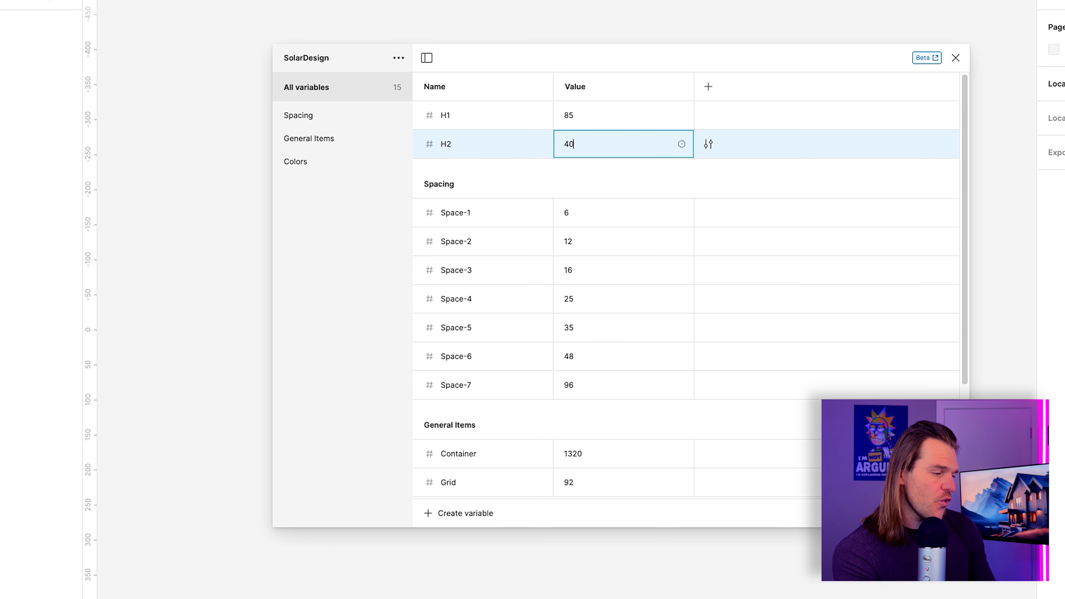
# Duplicate the H2 variable, name the copy H3 and set its value to 24
pyautogui.rightClick(527, 151)
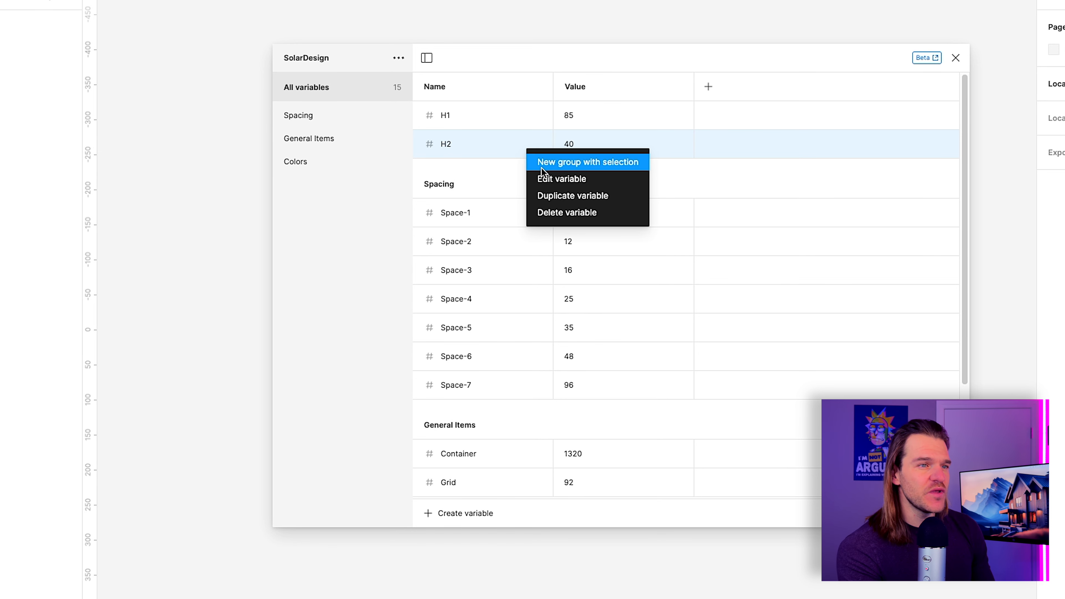
pyautogui.click(542, 194)
pyautogui.write('H3')
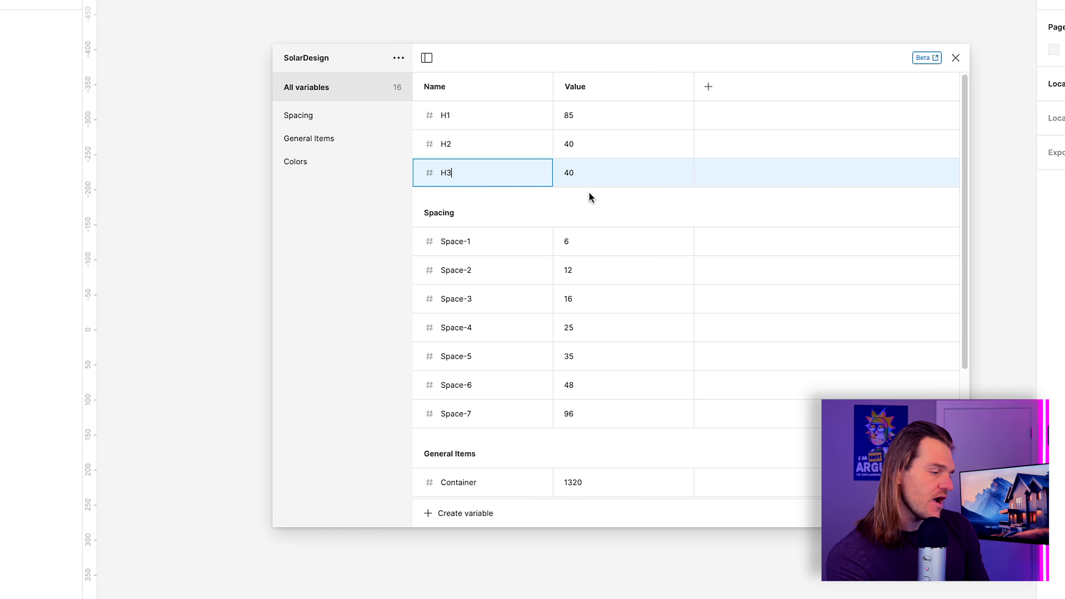
pyautogui.click(589, 172)
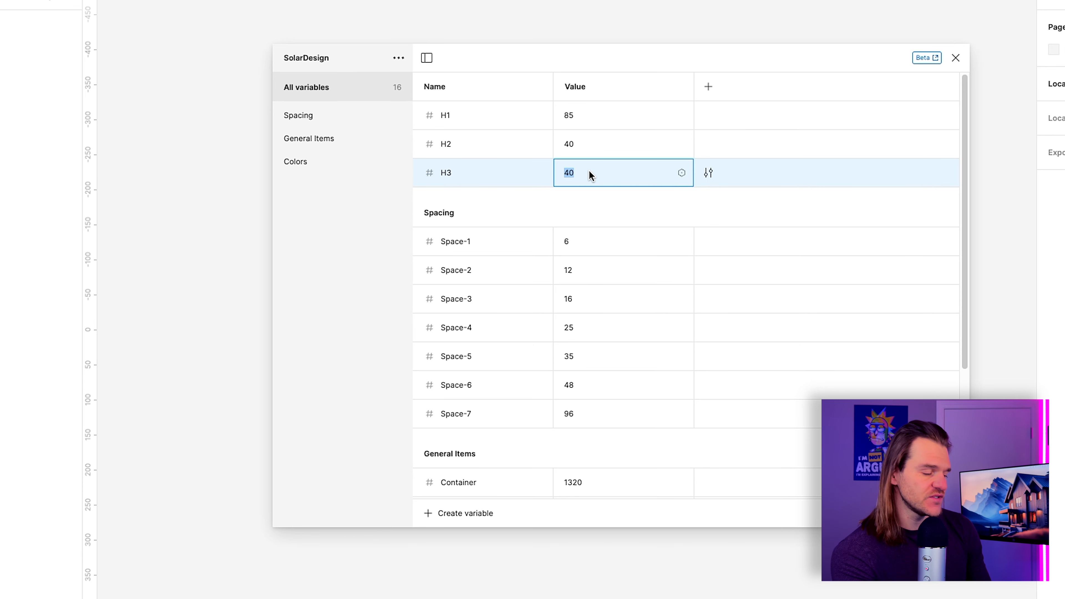
pyautogui.write('24')
pyautogui.press('Return')
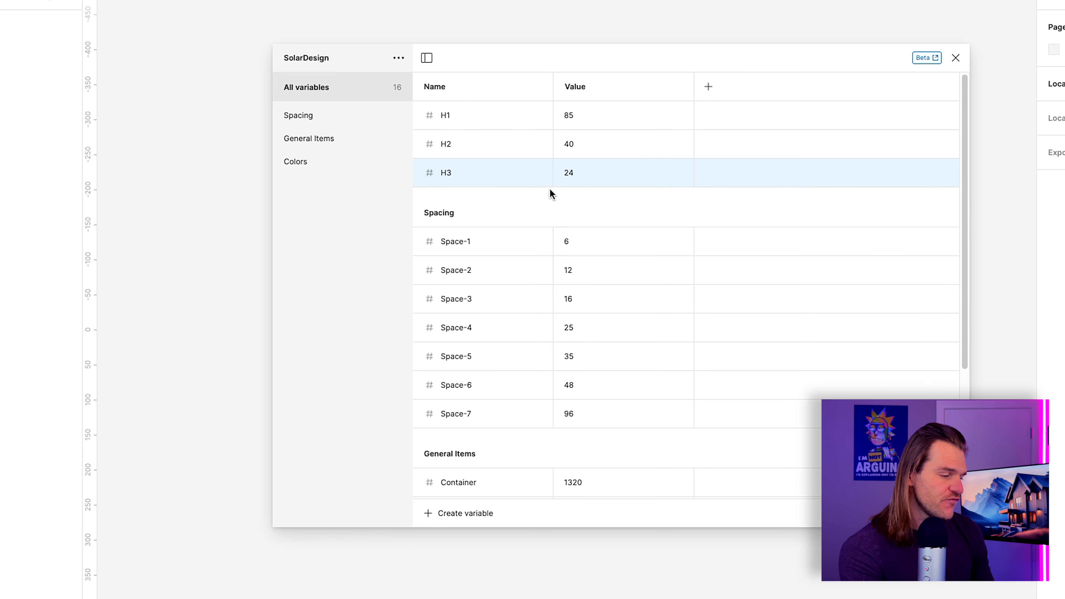
# Duplicate the H3 variable, name the copy Par and set its value to 16
pyautogui.rightClick(430, 172)
pyautogui.click(452, 211)
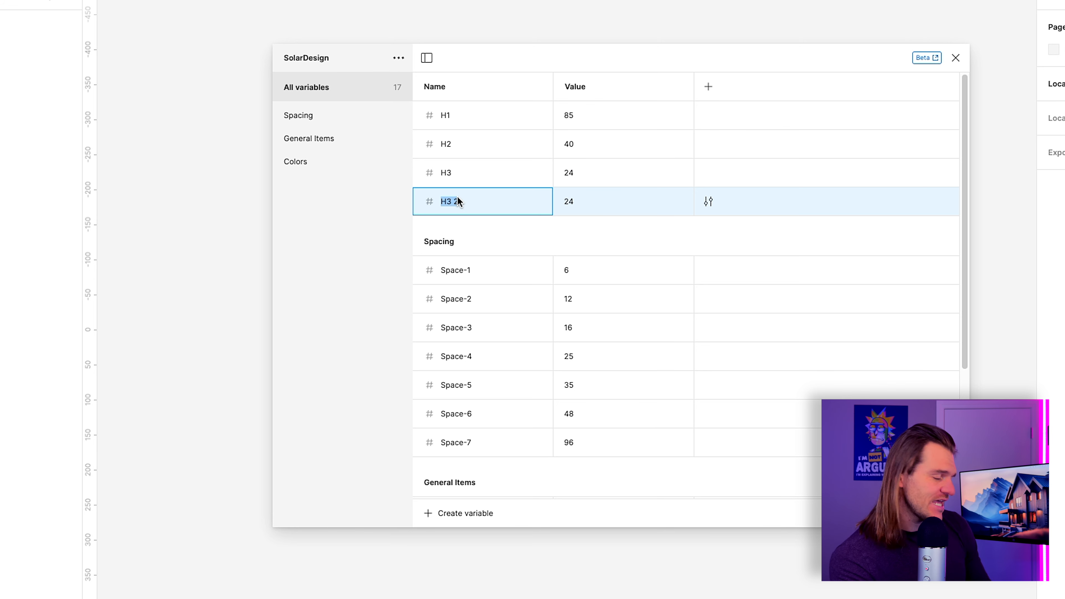
pyautogui.write('Par')
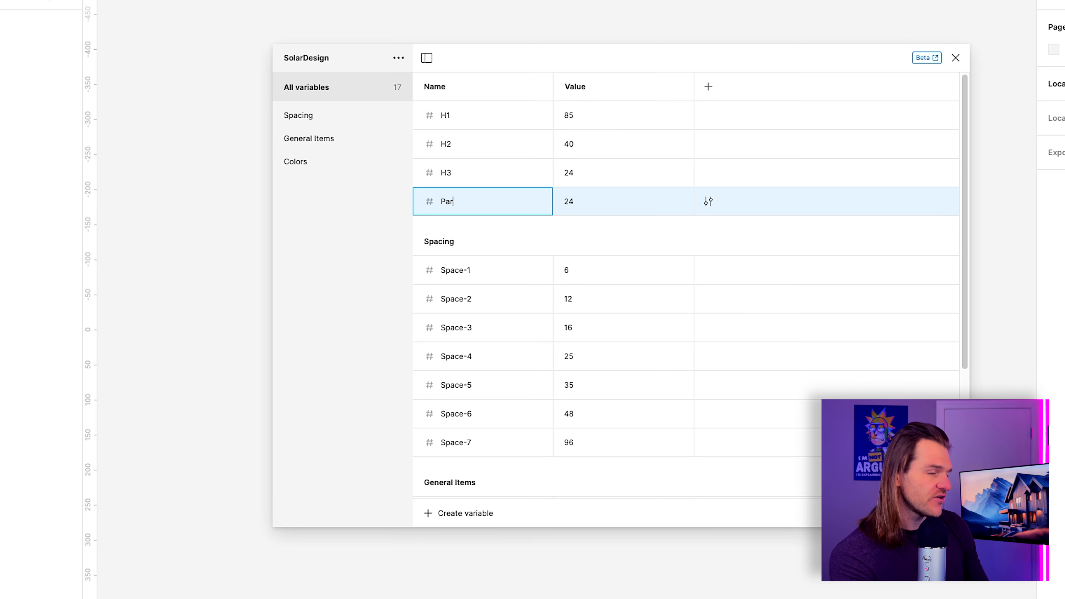
pyautogui.click(577, 203)
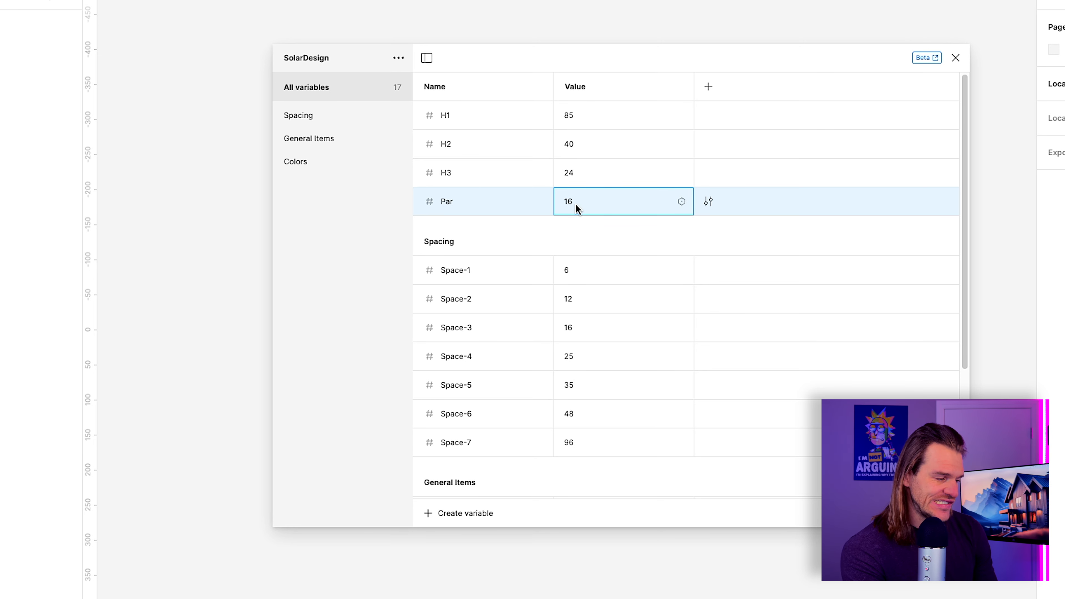
pyautogui.press('Return')
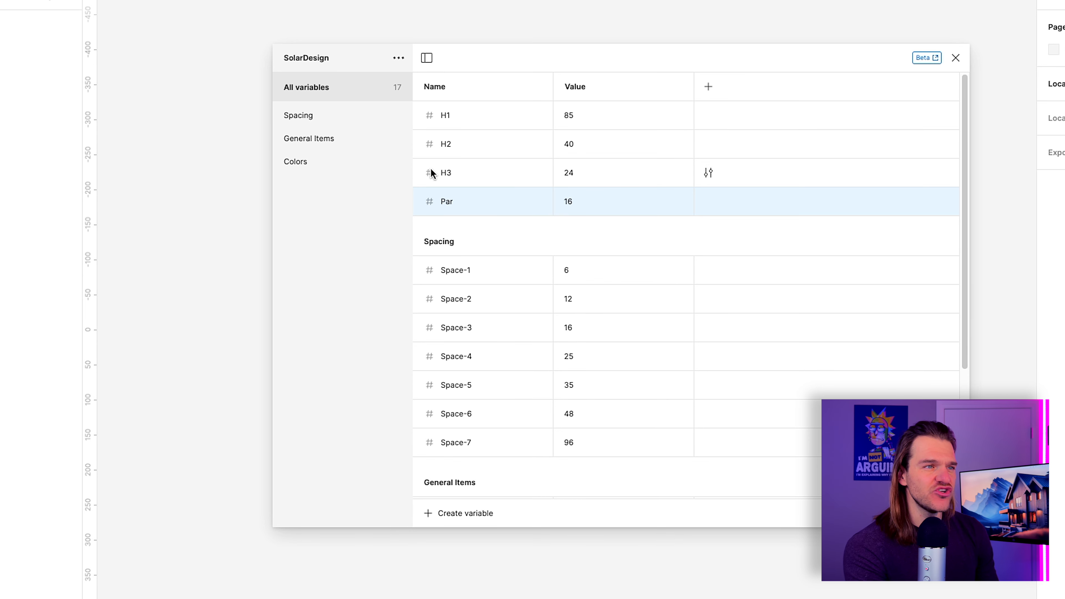
# Group the H1, H2, H3 and Par variables under the name Font Size
pyautogui.keyDown('shift'); pyautogui.click(463, 122); pyautogui.keyUp('shift')
pyautogui.rightClick(461, 135)
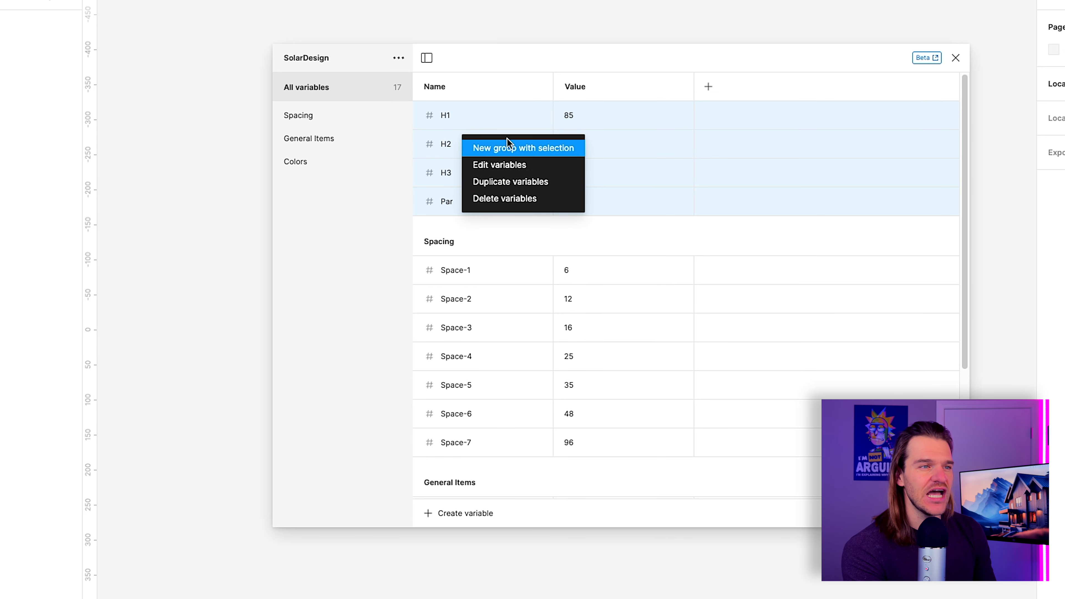
pyautogui.click(499, 147)
pyautogui.doubleClick(300, 185)
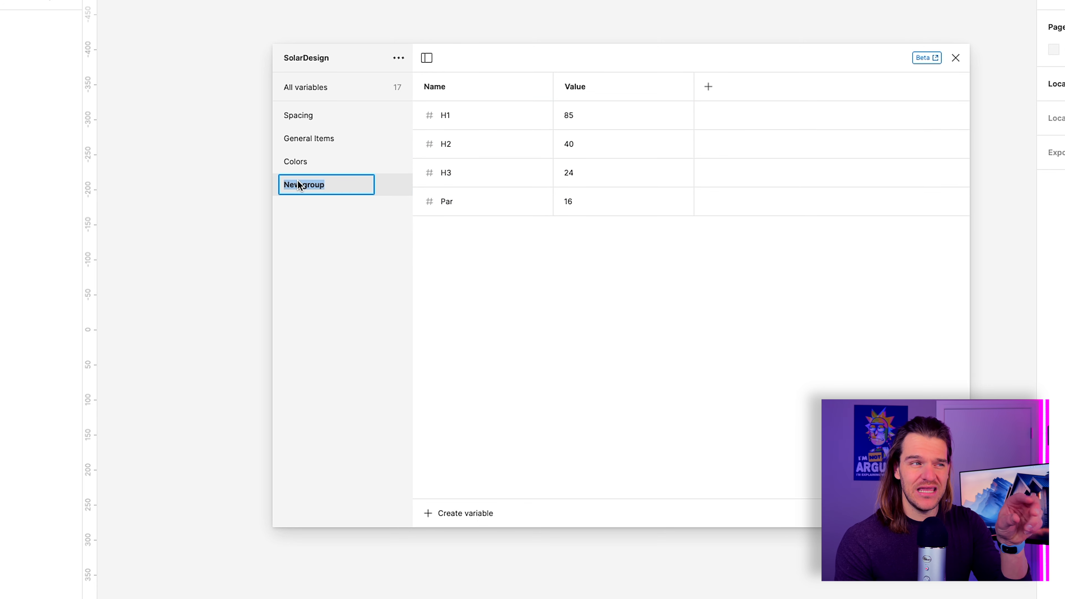
pyautogui.write('Font Size')
pyautogui.press('Return')
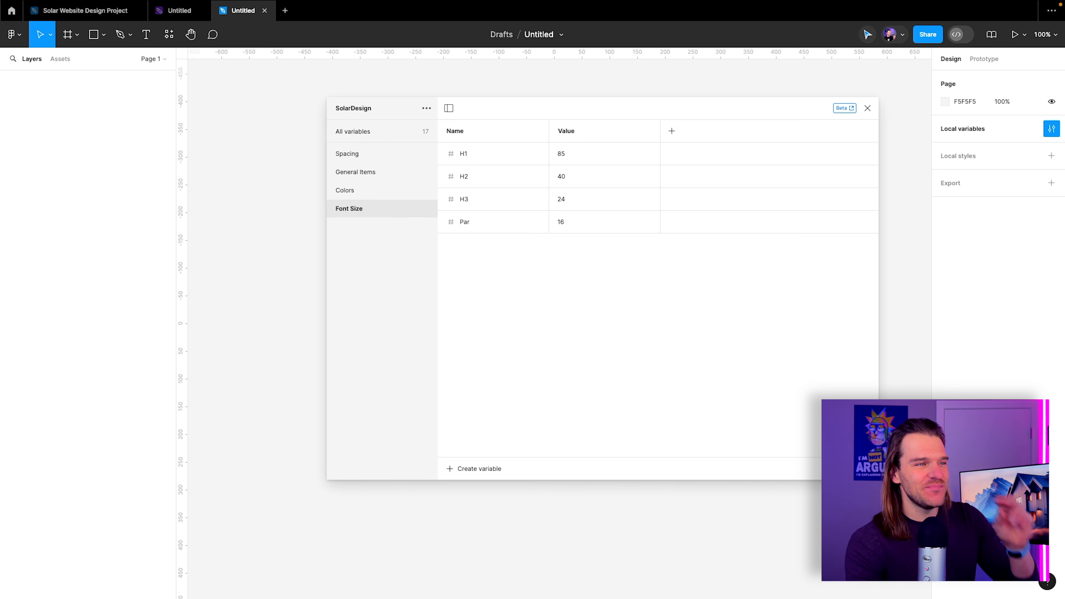
# Review the variable groups in the SolarDesign collection and the page sections in the Solar Website Design Project file
pyautogui.click(352, 176)
pyautogui.click(353, 192)
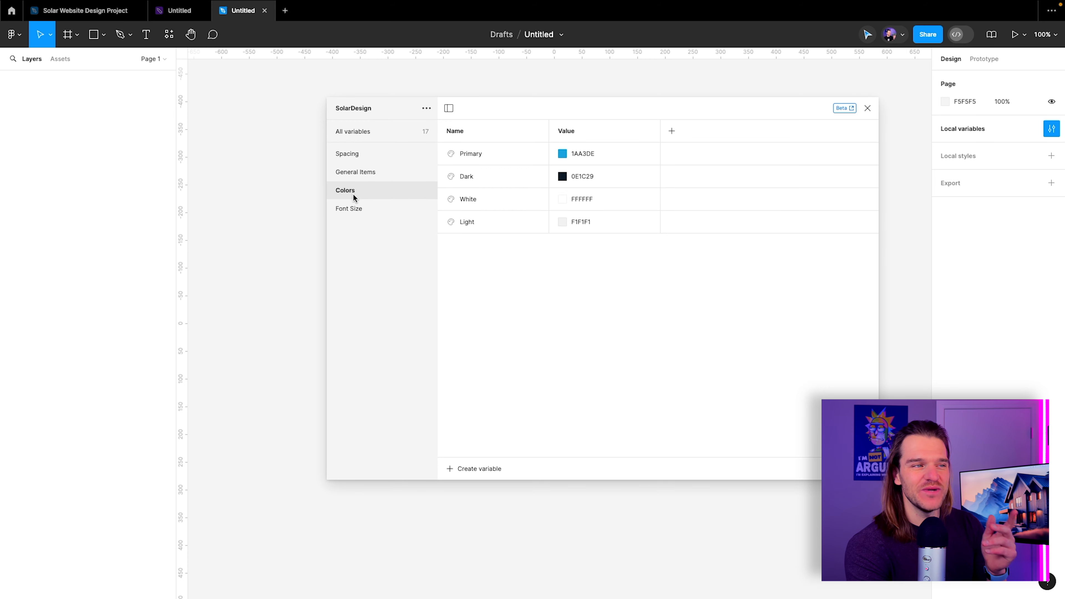
pyautogui.click(361, 126)
pyautogui.scroll(-4, 601, 274)
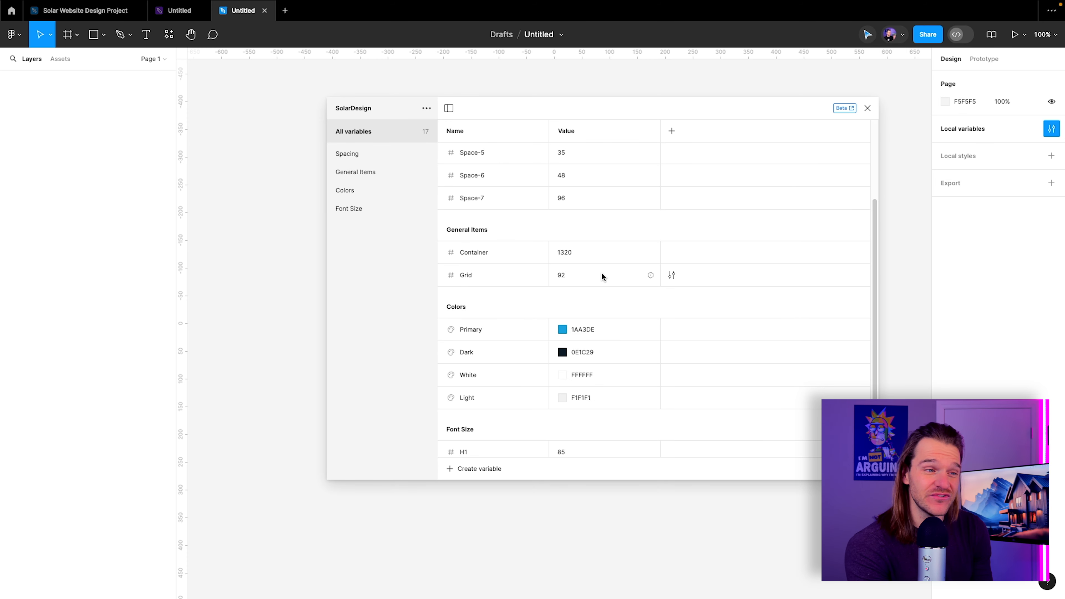
pyautogui.scroll(-1, 598, 270)
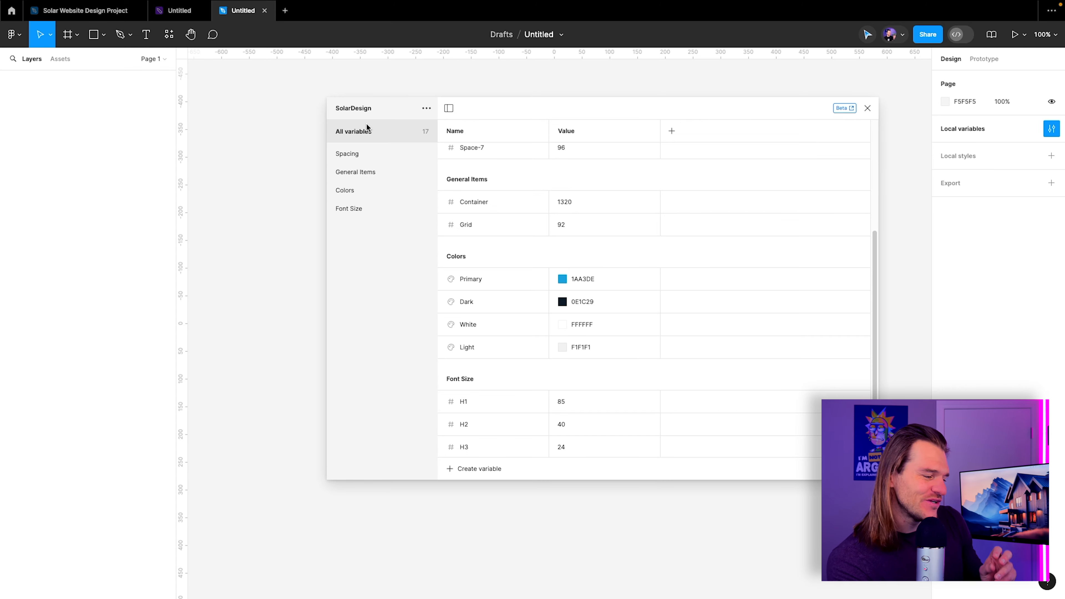
pyautogui.click(85, 10)
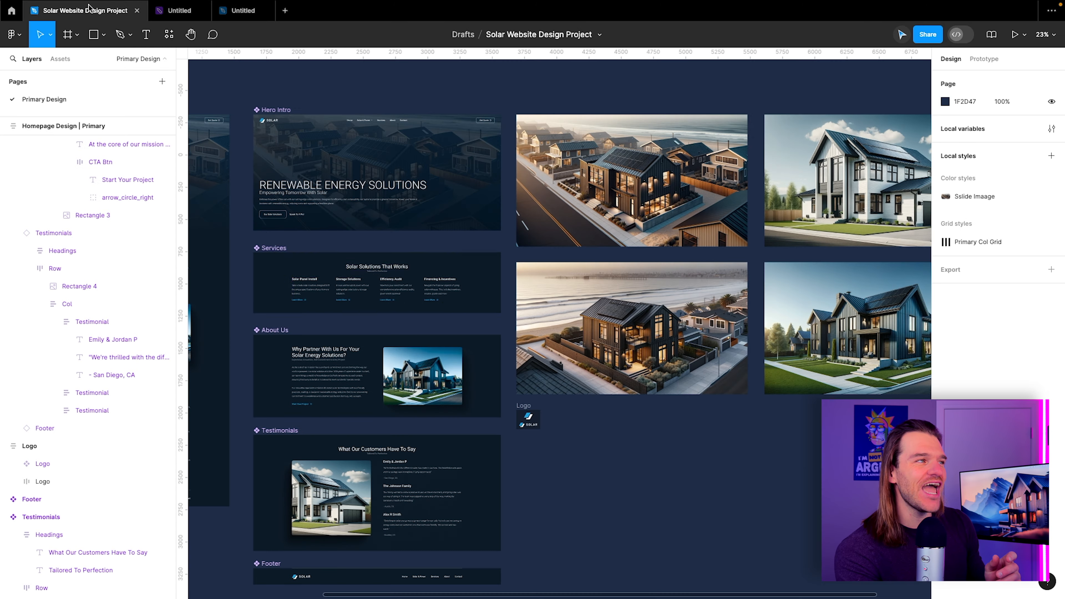
pyautogui.scroll(5, 357, 307)
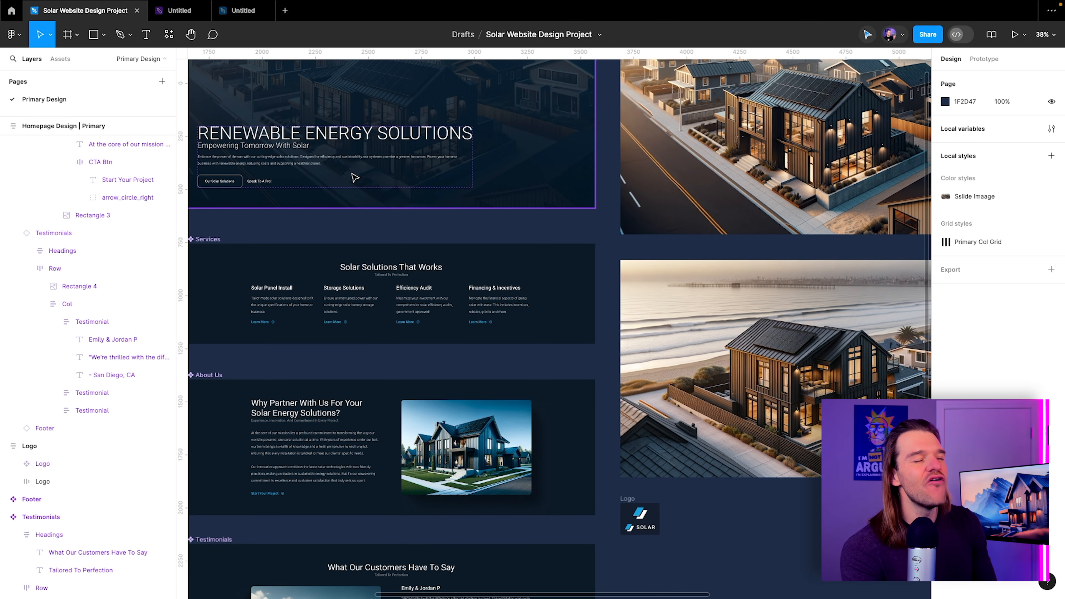
pyautogui.moveTo(340, 198); pyautogui.dragTo(457, 246)
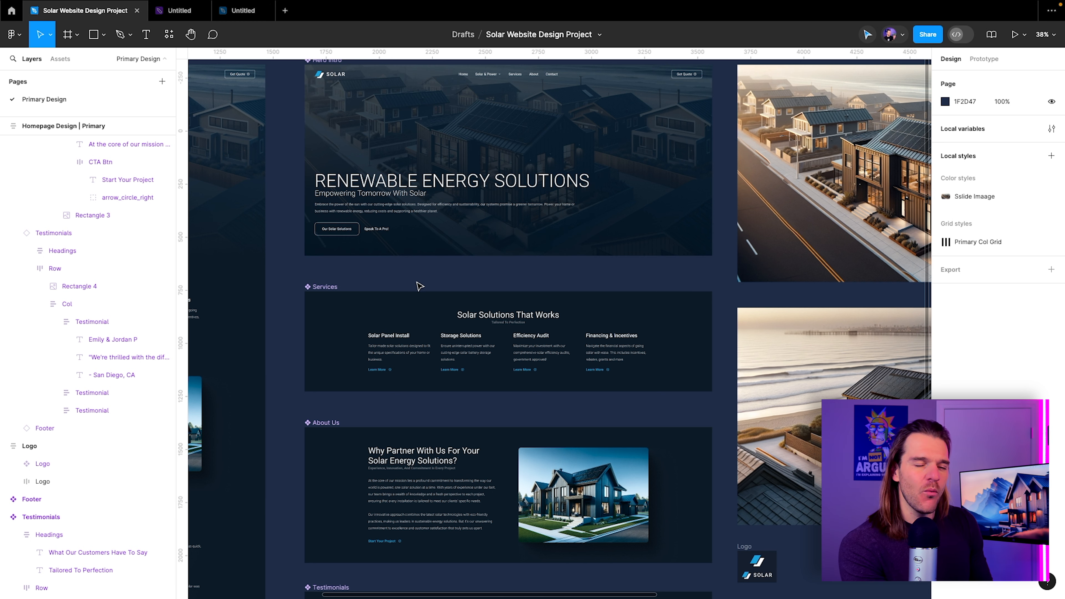
pyautogui.moveTo(430, 290); pyautogui.dragTo(371, 274)
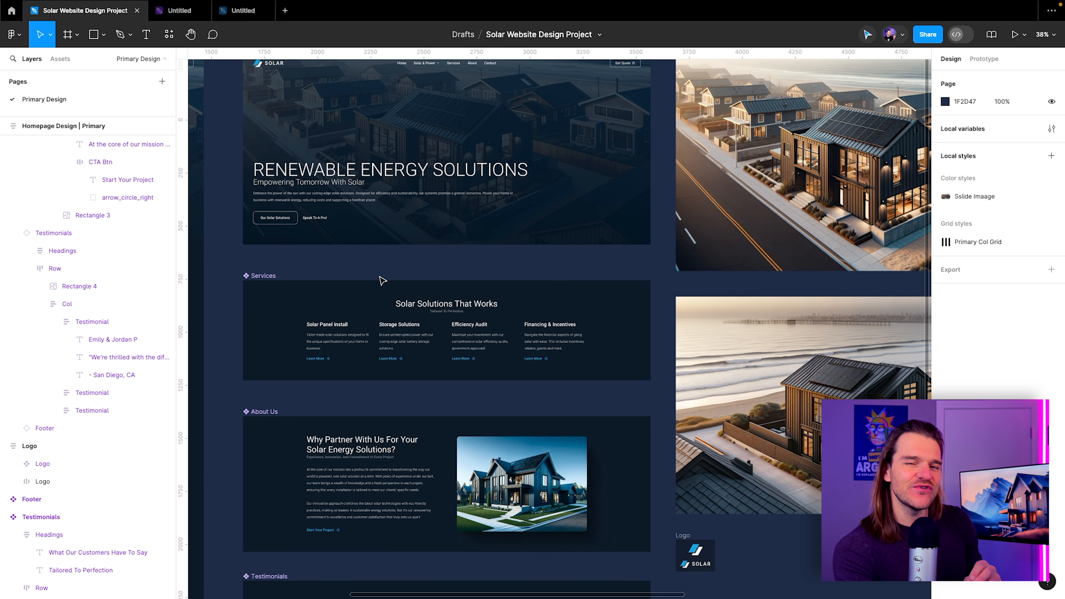
# In the Untitled file's SolarDesign collection, create a number variable named Section-PY and link its value to Spacing/Space-7
pyautogui.moveTo(225, 21)
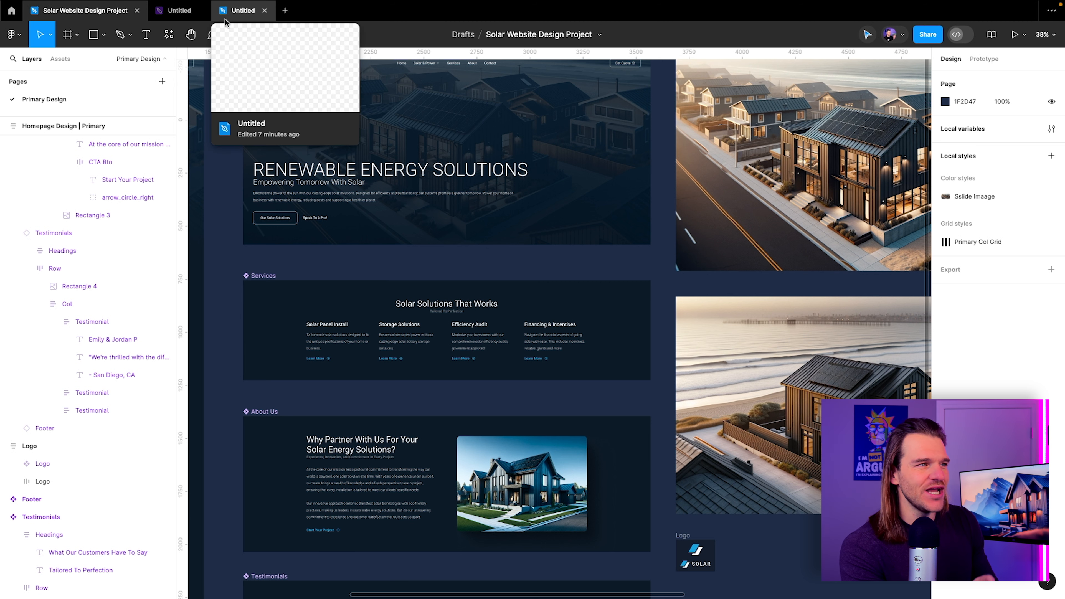
pyautogui.click(225, 19)
pyautogui.scroll(-1, 515, 417)
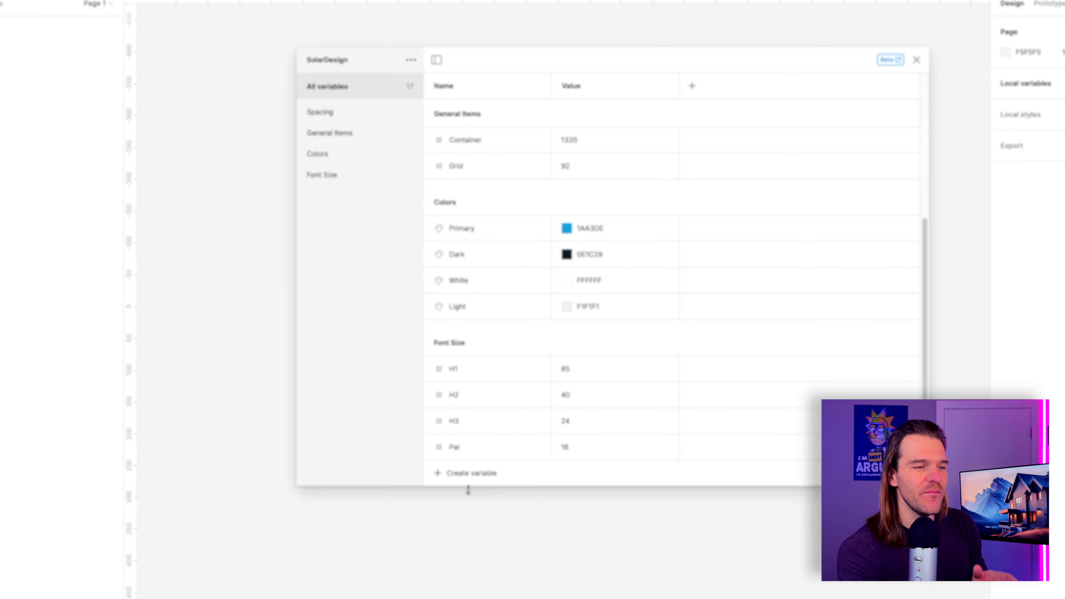
pyautogui.click(469, 476)
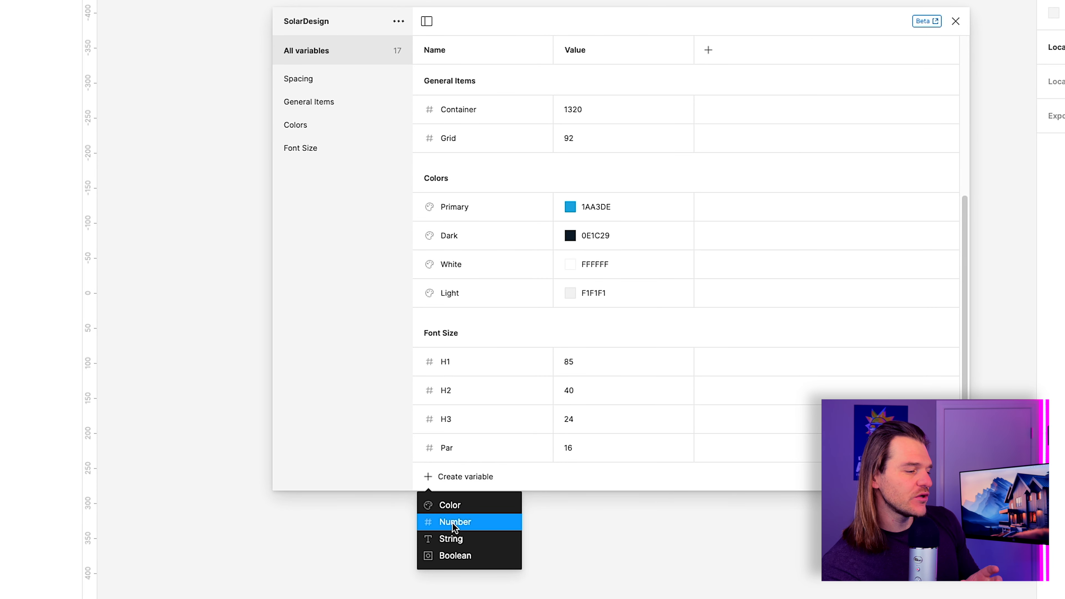
pyautogui.click(453, 522)
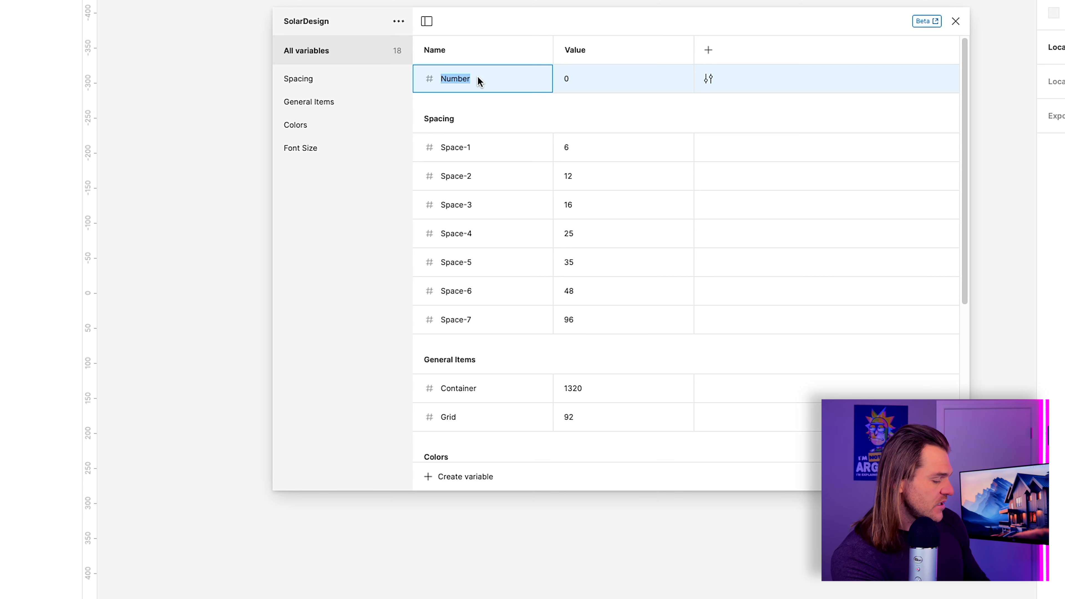
pyautogui.write('Section-PY')
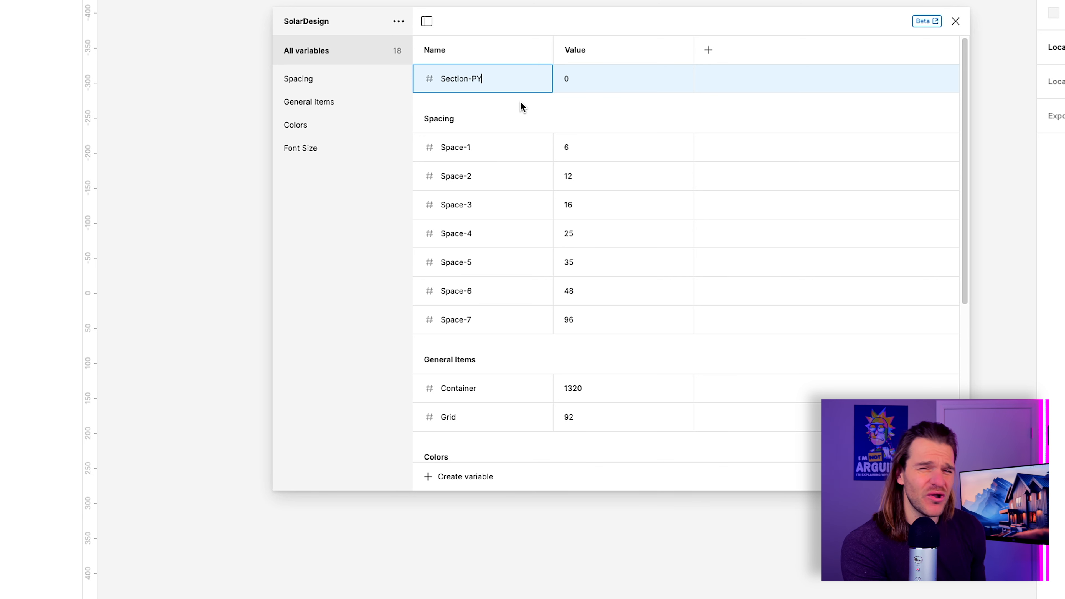
pyautogui.press('Return')
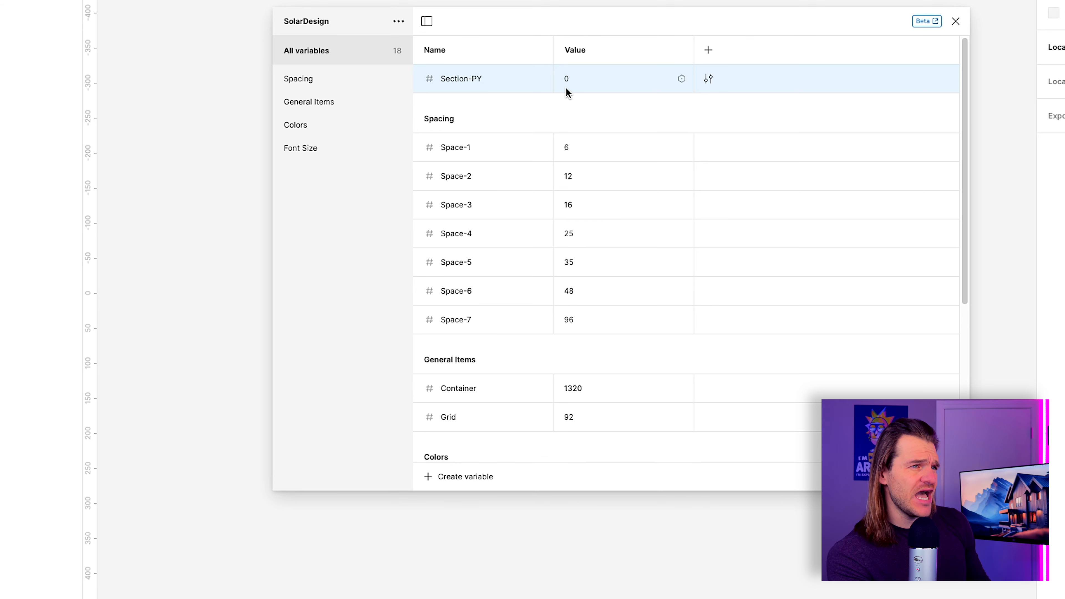
pyautogui.click(588, 86)
pyautogui.click(681, 79)
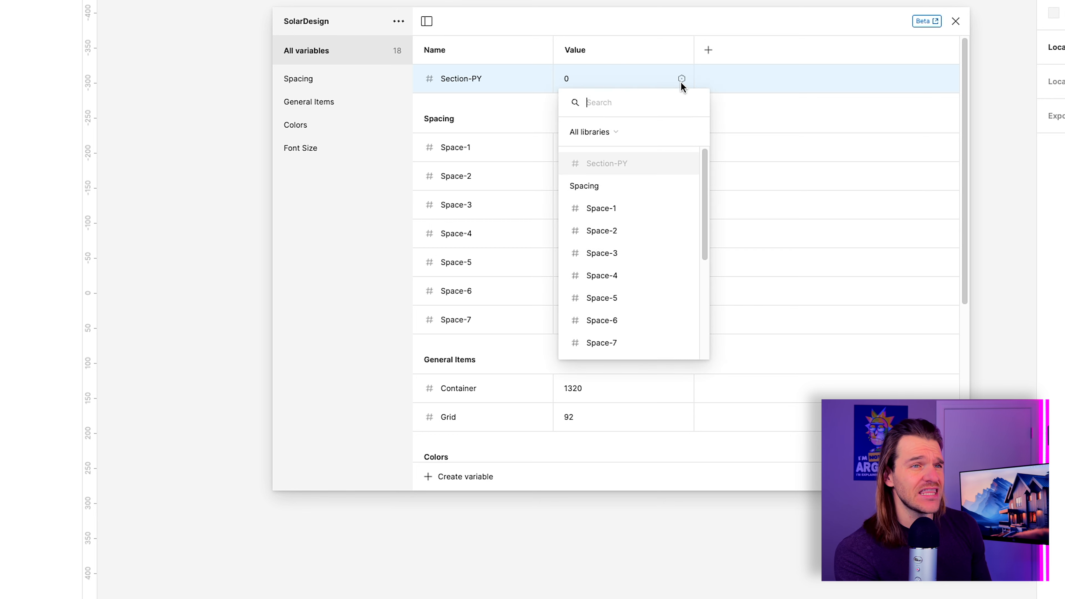
pyautogui.scroll(-2, 631, 281)
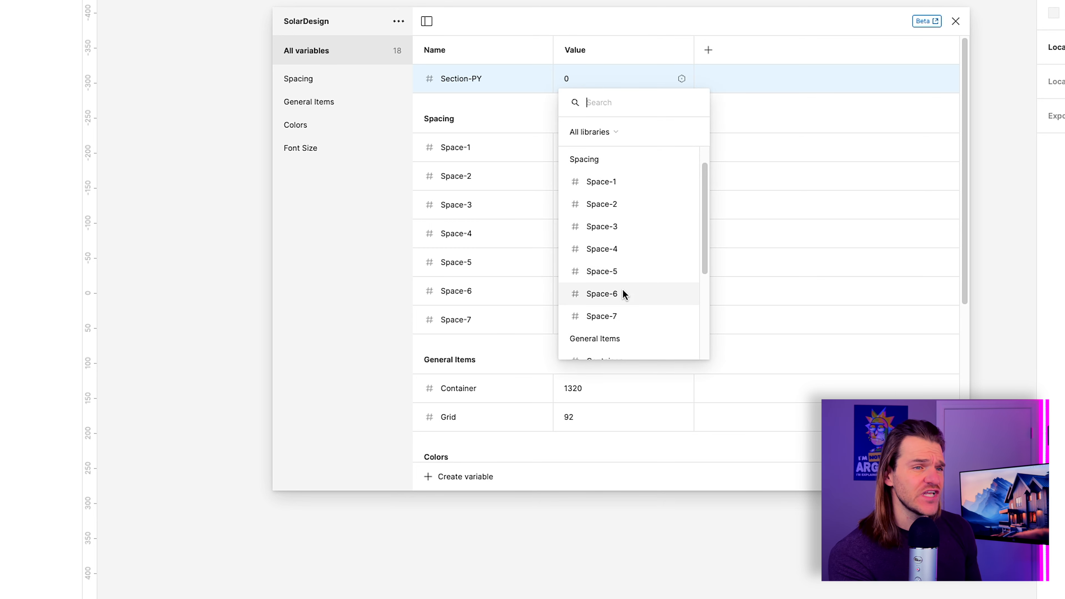
pyautogui.click(615, 317)
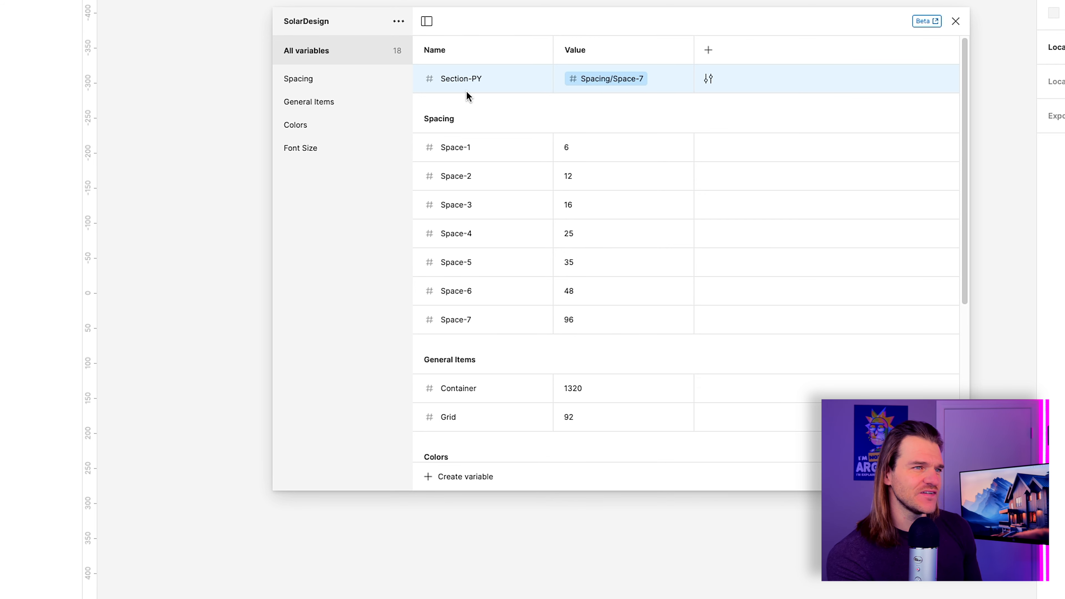
# Create a number variable named Heading-Row-Mb and link its value to the Spacing/Space-6 variable
pyautogui.click(478, 477)
pyautogui.click(455, 522)
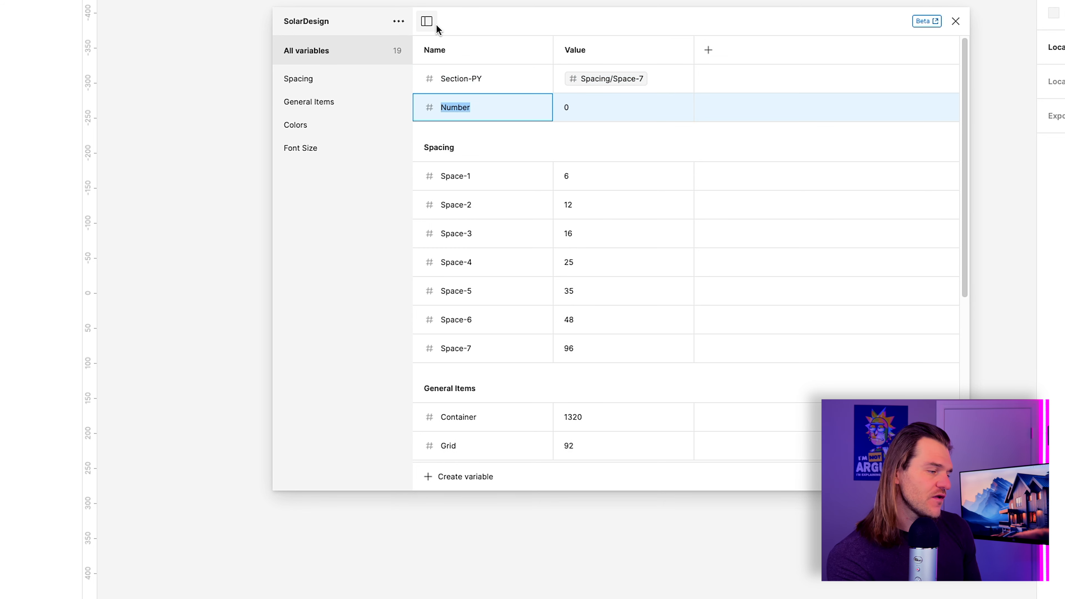
pyautogui.write('He')
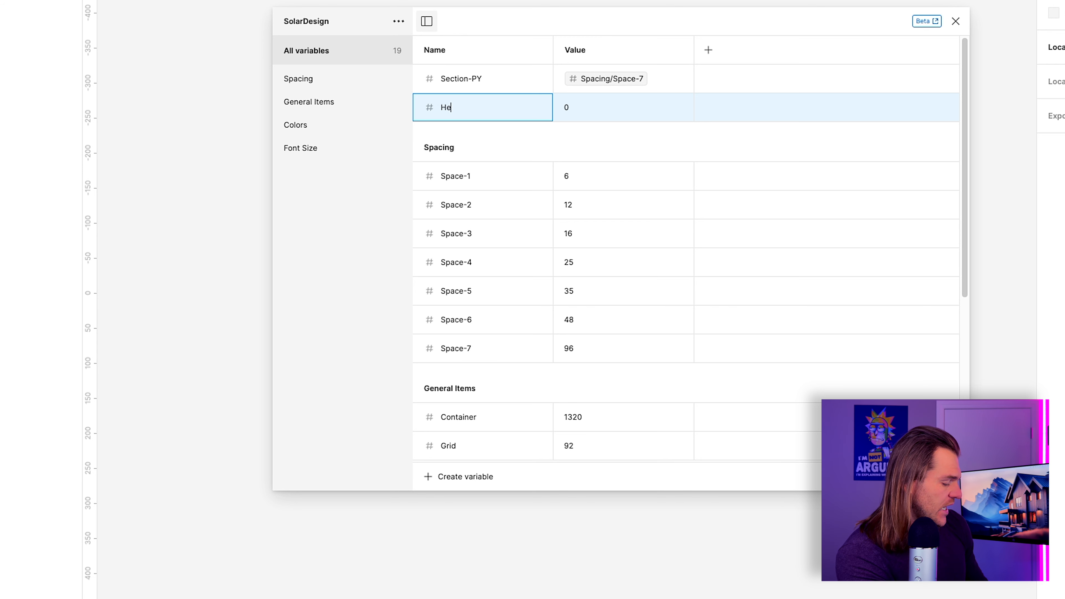
pyautogui.write('ading-R')
pyautogui.press('BackSpace')
pyautogui.write('-Row-Mb')
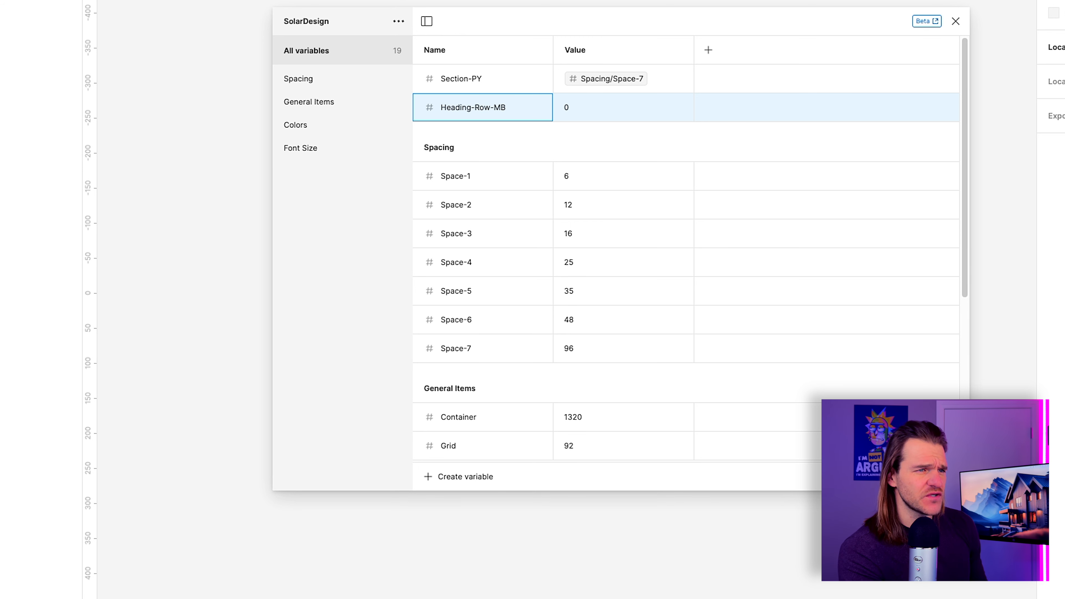
pyautogui.press('Return')
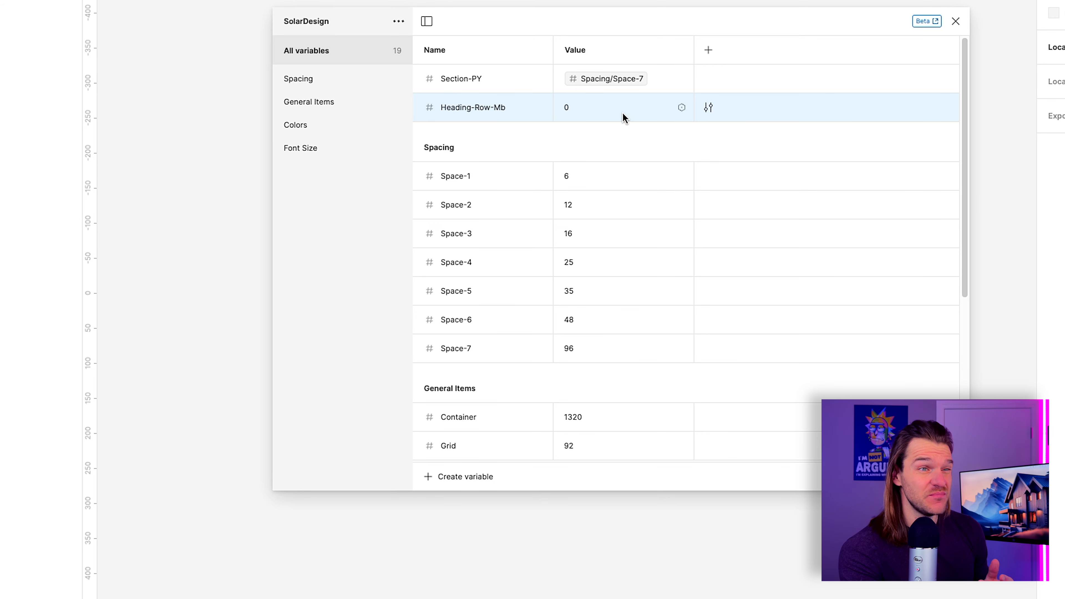
pyautogui.click(679, 108)
pyautogui.scroll(-1, 620, 294)
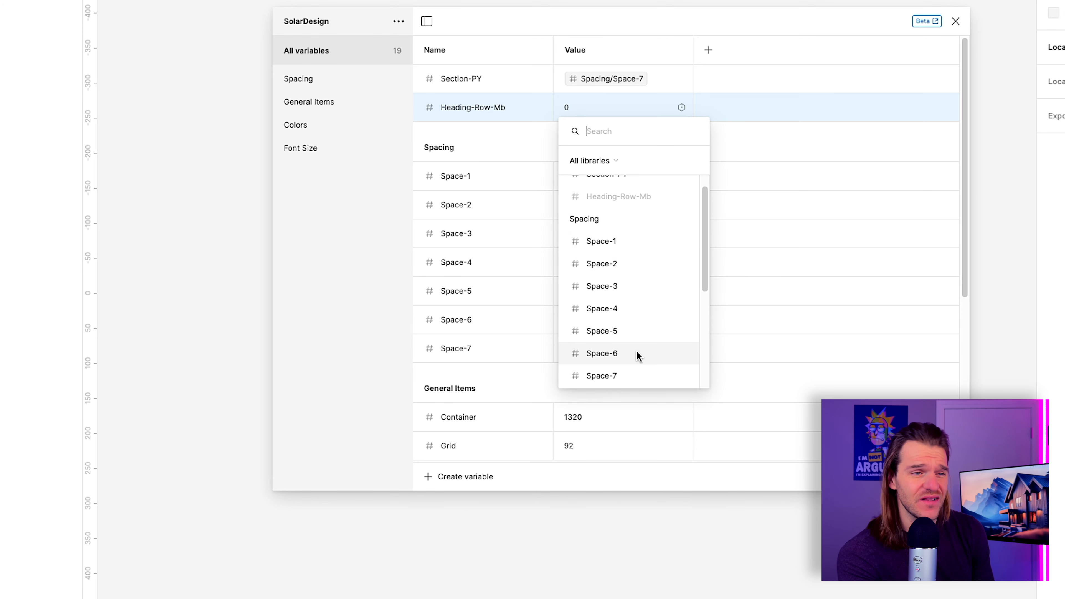
pyautogui.click(637, 354)
# Create a number variable named H3-Mb and link its value to the Spacing/Space-5 variable
pyautogui.click(459, 477)
pyautogui.click(467, 522)
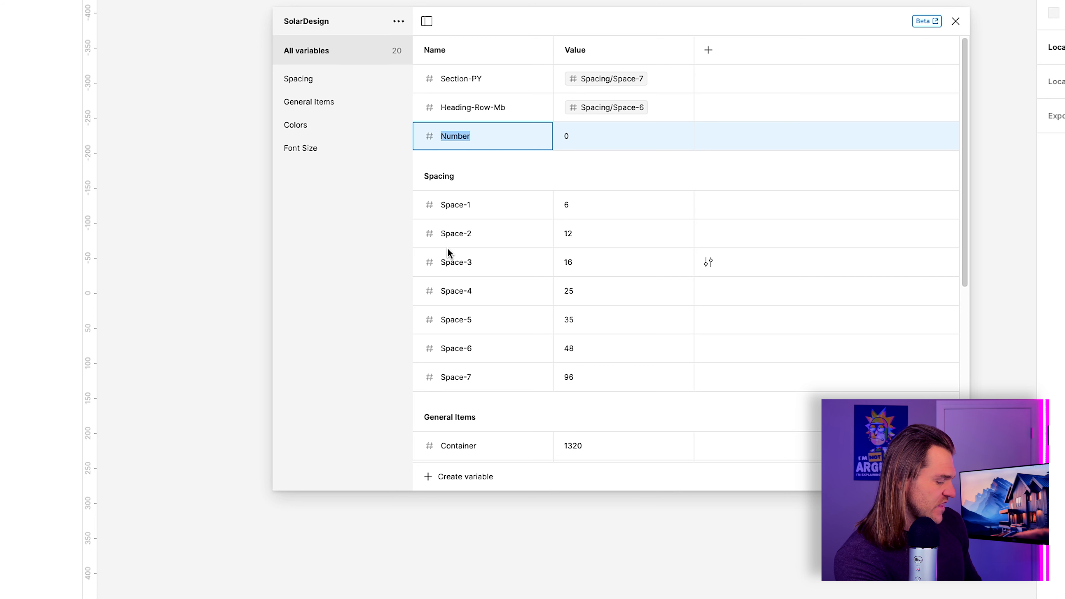
pyautogui.write('H3-MB')
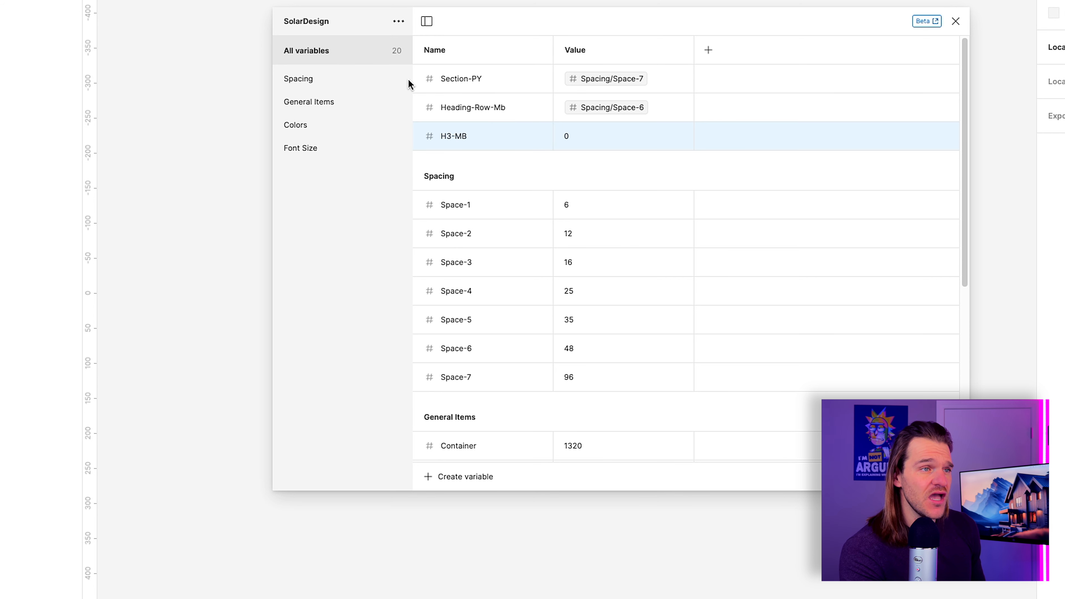
pyautogui.doubleClick(472, 141)
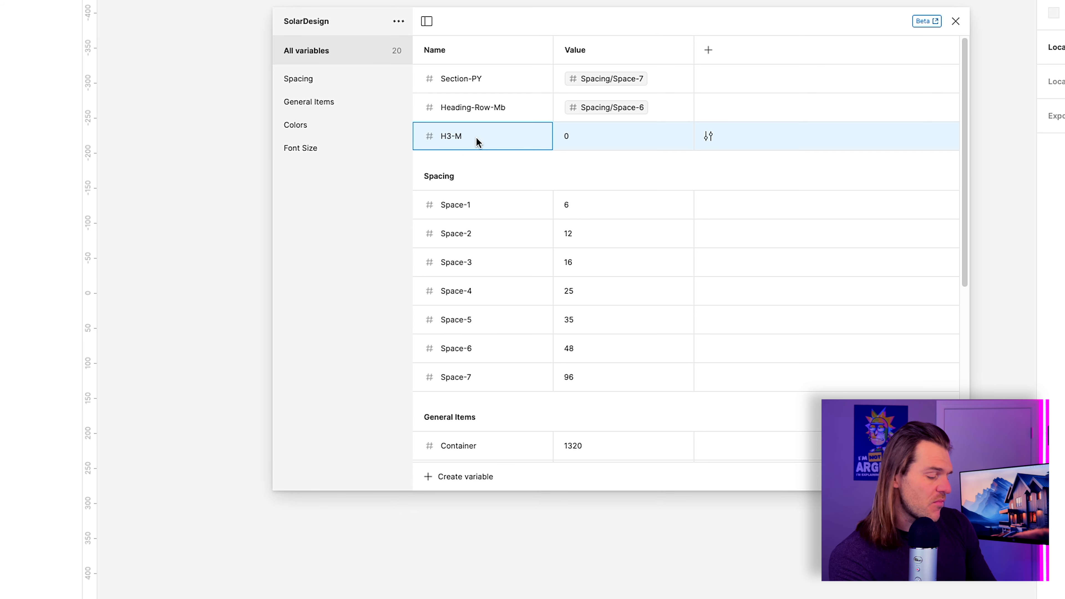
pyautogui.write('b')
pyautogui.press('Return')
pyautogui.click(585, 131)
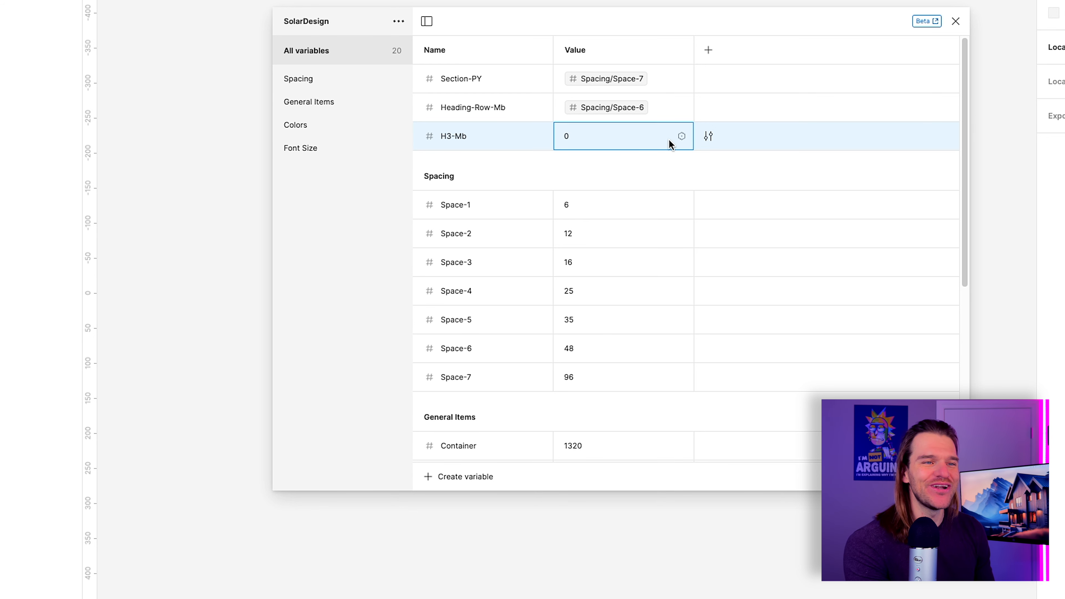
pyautogui.click(681, 136)
pyautogui.scroll(-3, 621, 356)
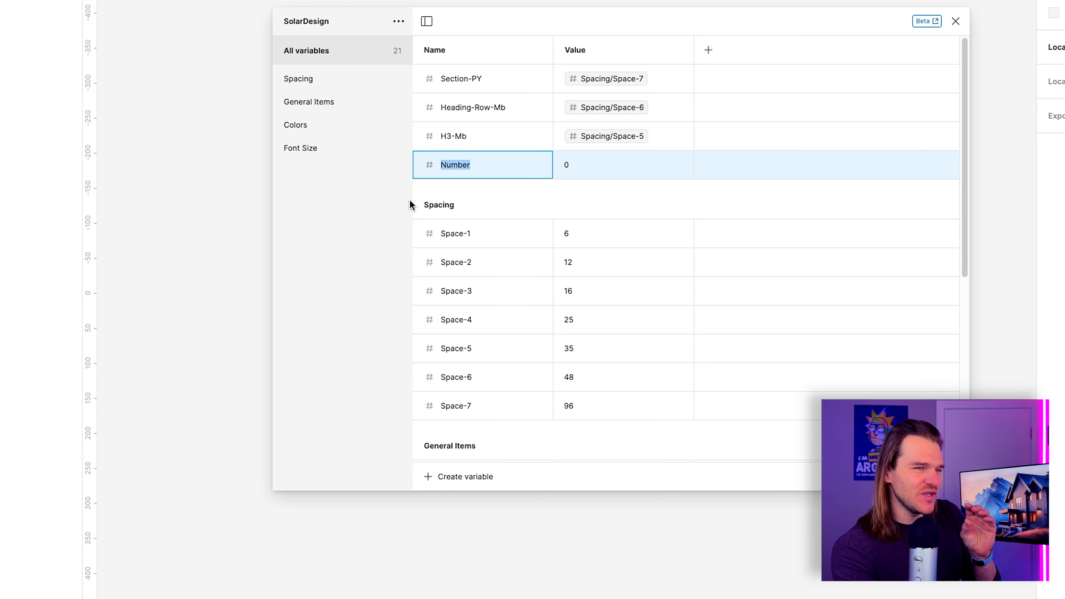
# Name the new number variable Img-Radius and link its value to the Spacing/Space-2 variable
pyautogui.scroll(-2, 652, 243)
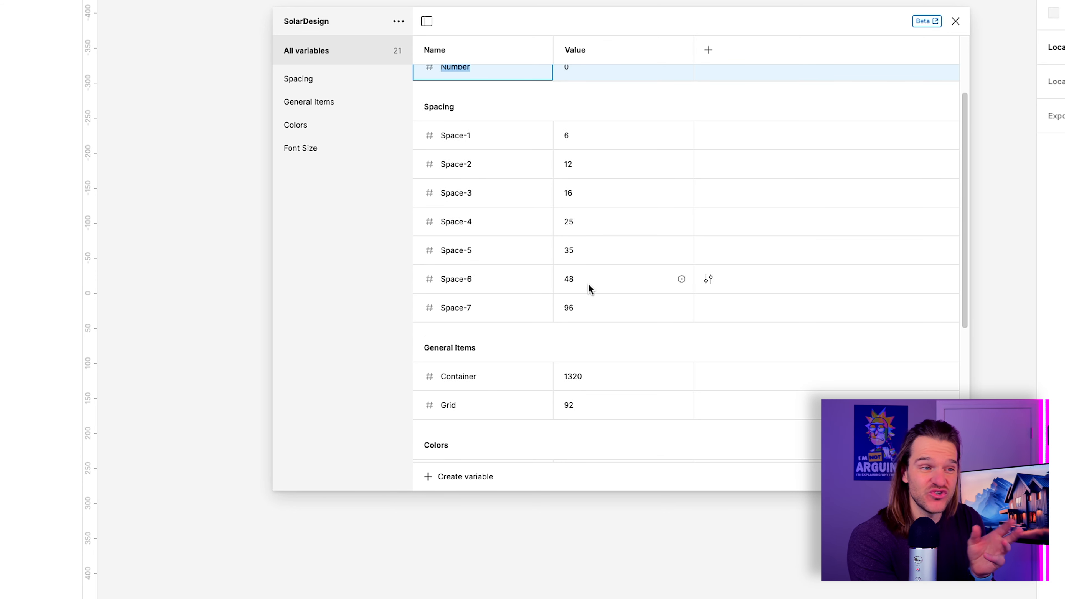
pyautogui.scroll(1, 567, 252)
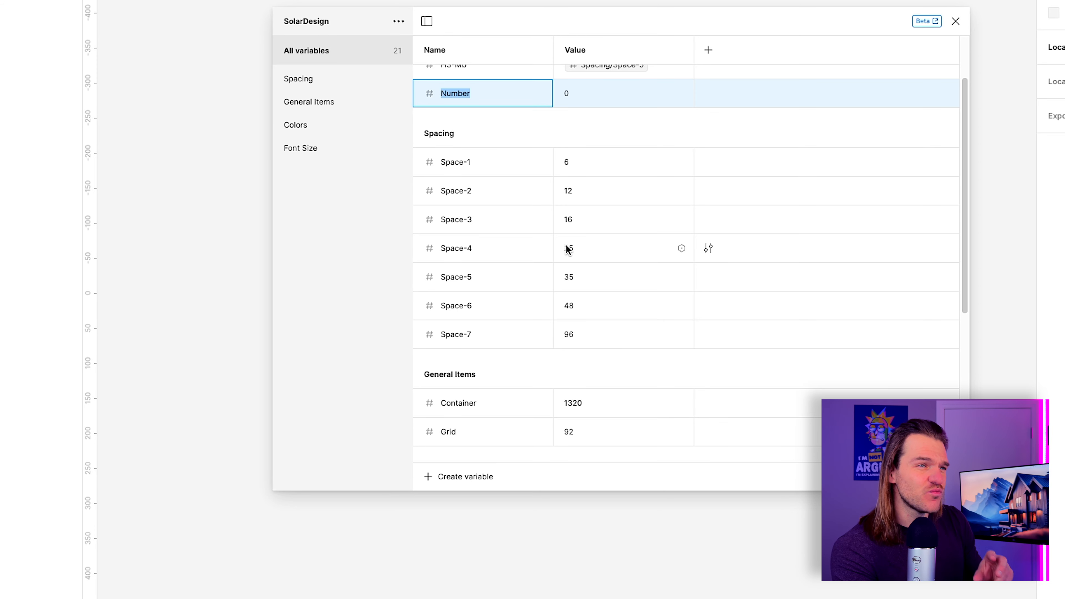
pyautogui.scroll(1, 537, 197)
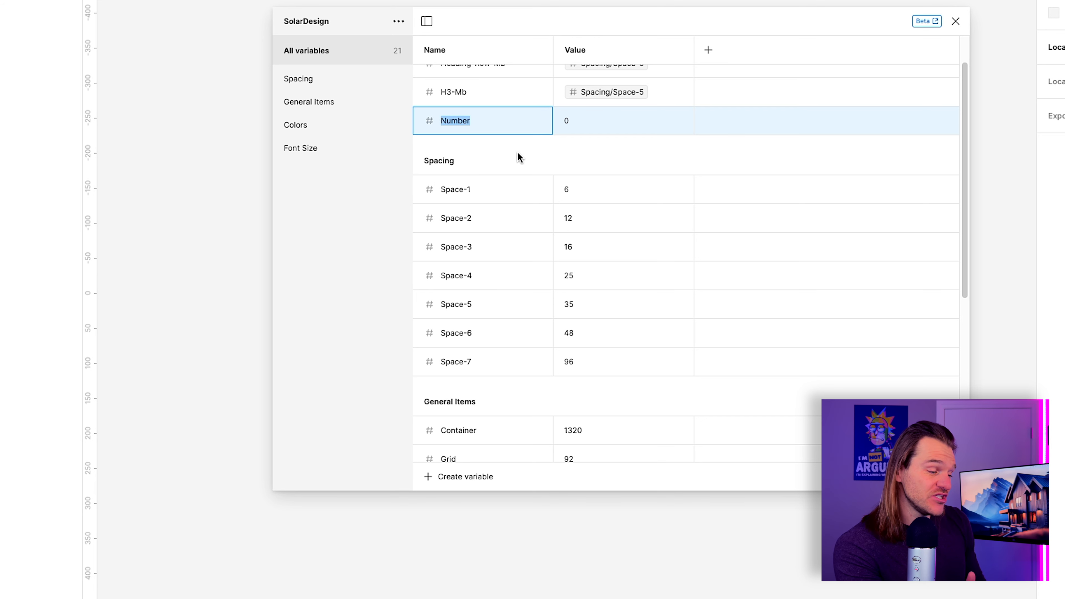
pyautogui.write('Img-')
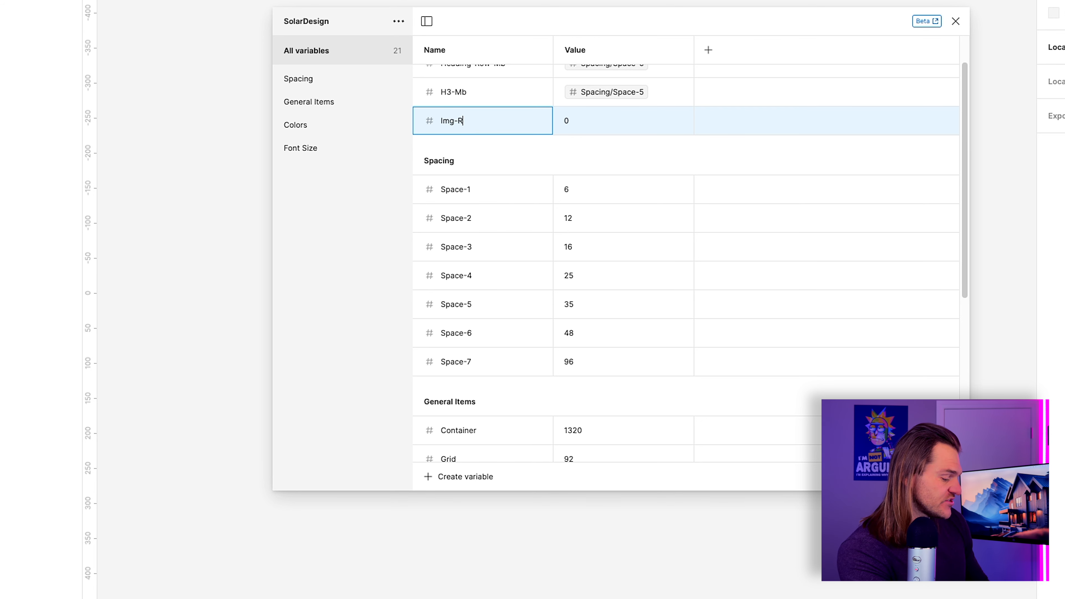
pyautogui.write('Radius')
pyautogui.click(614, 114)
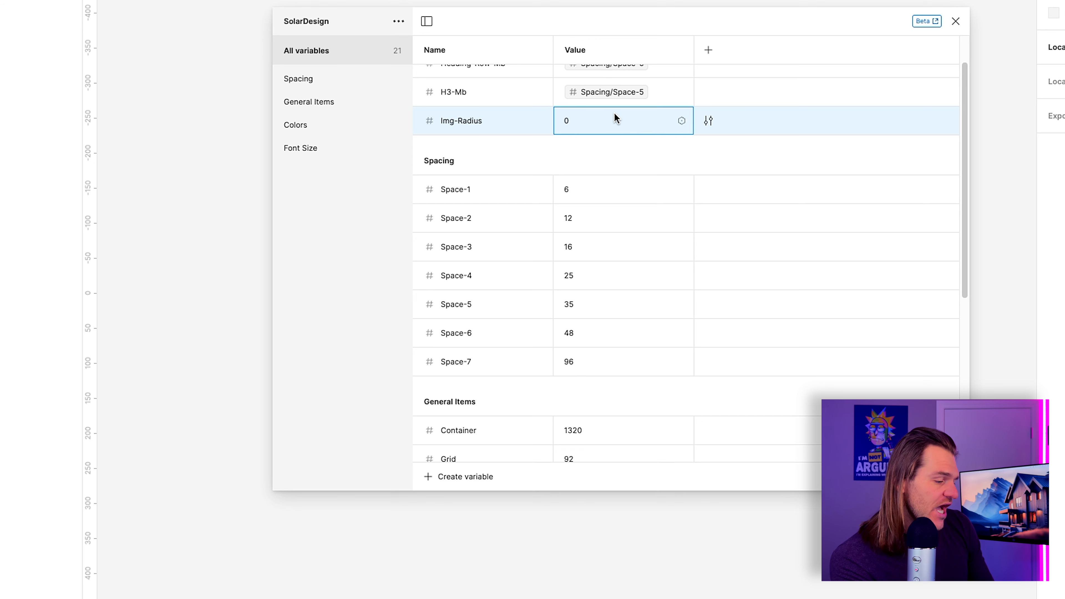
pyautogui.click(681, 121)
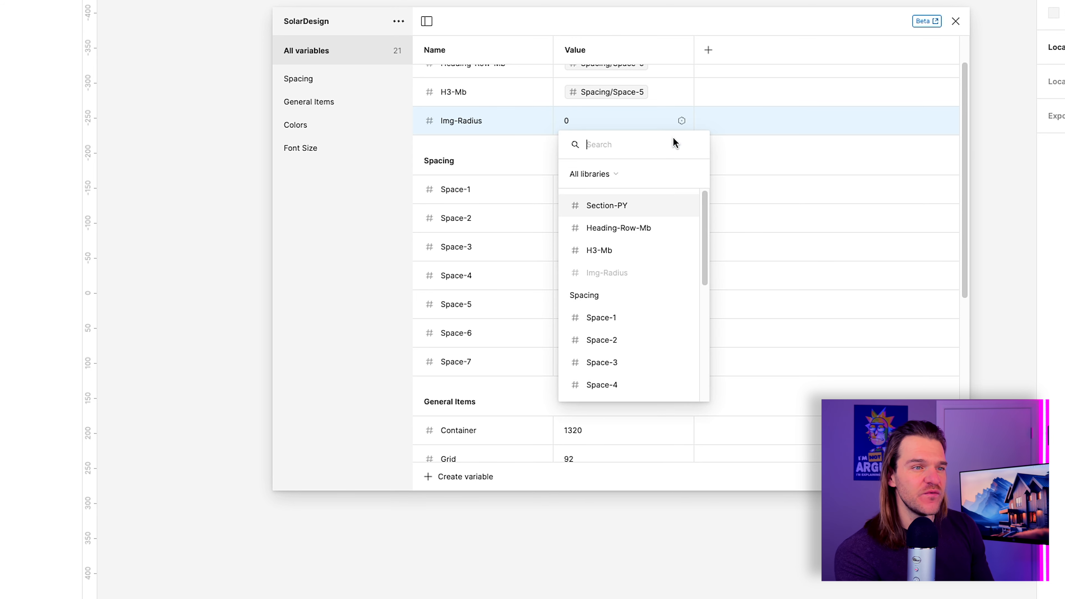
pyautogui.scroll(-1, 629, 332)
pyautogui.click(611, 323)
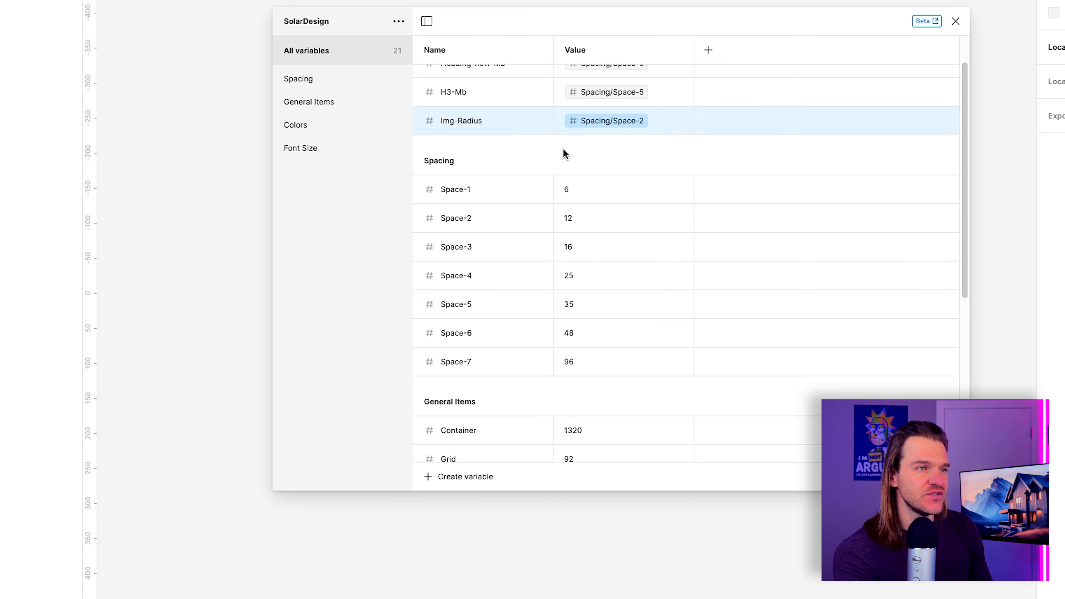
# Create a number variable named Btn-Radius and link its value to the Spacing/Space-1 variable
pyautogui.click(467, 477)
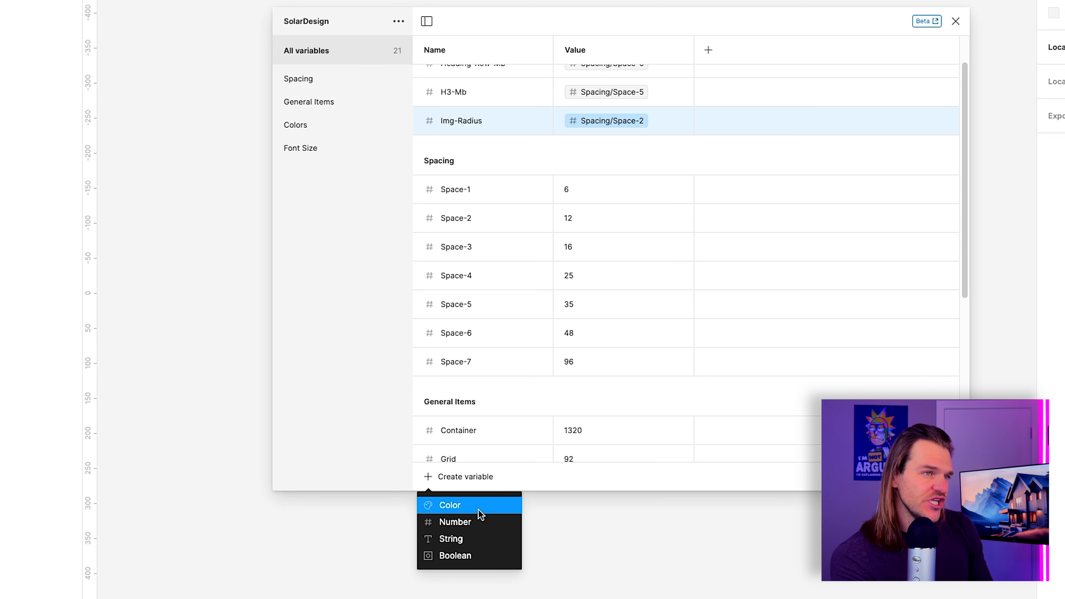
pyautogui.click(474, 522)
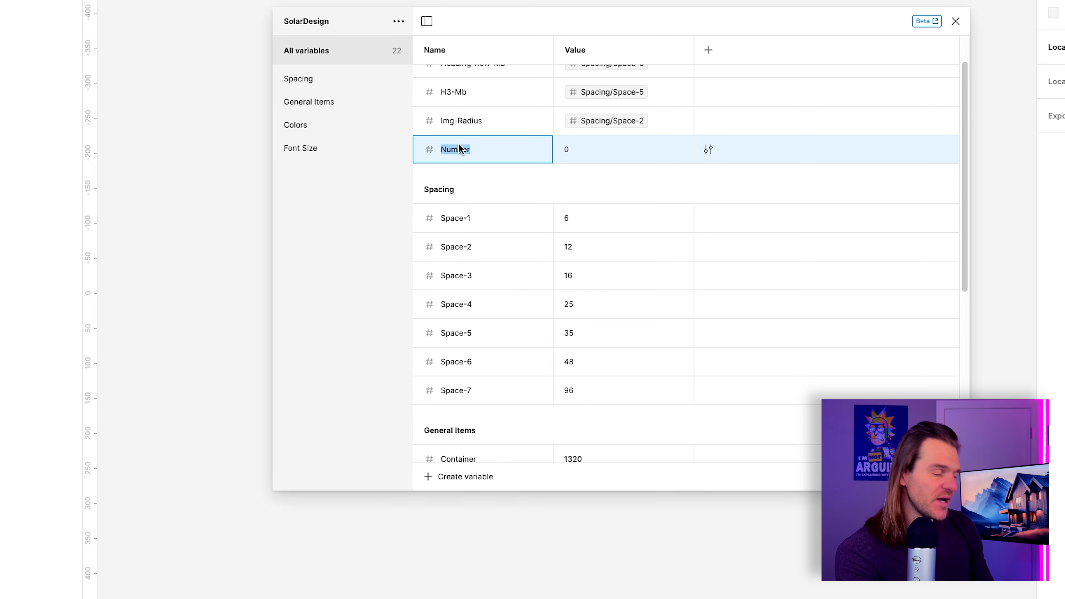
pyautogui.write('Btn-Ra')
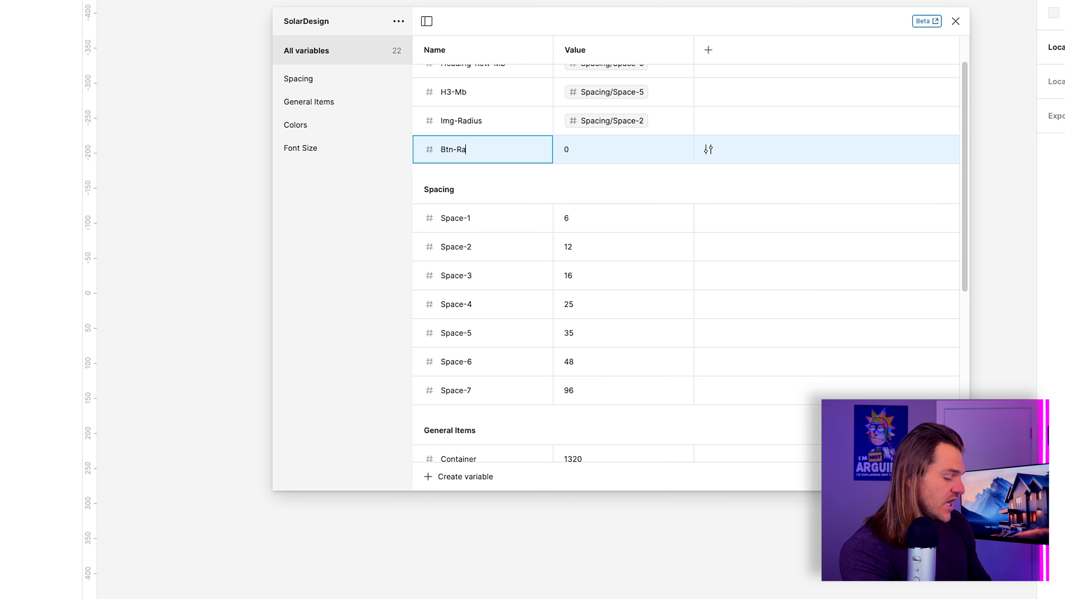
pyautogui.write('dius')
pyautogui.press('Return')
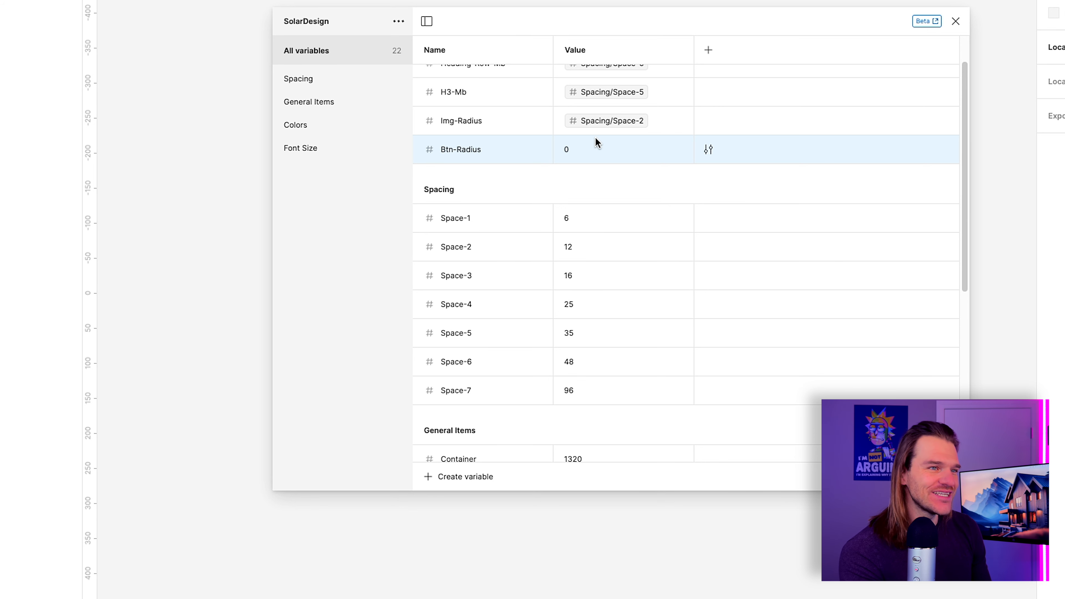
pyautogui.click(681, 150)
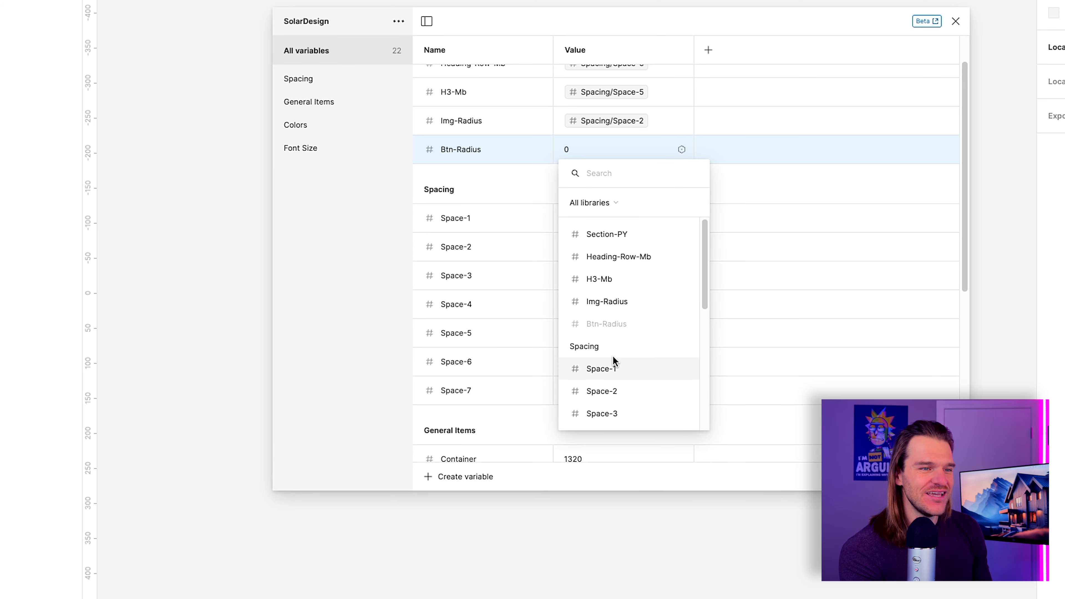
pyautogui.click(613, 366)
# Create a number variable named Slide-Btn-Radius and link its value to the Spacing/Space-2 variable
pyautogui.click(443, 479)
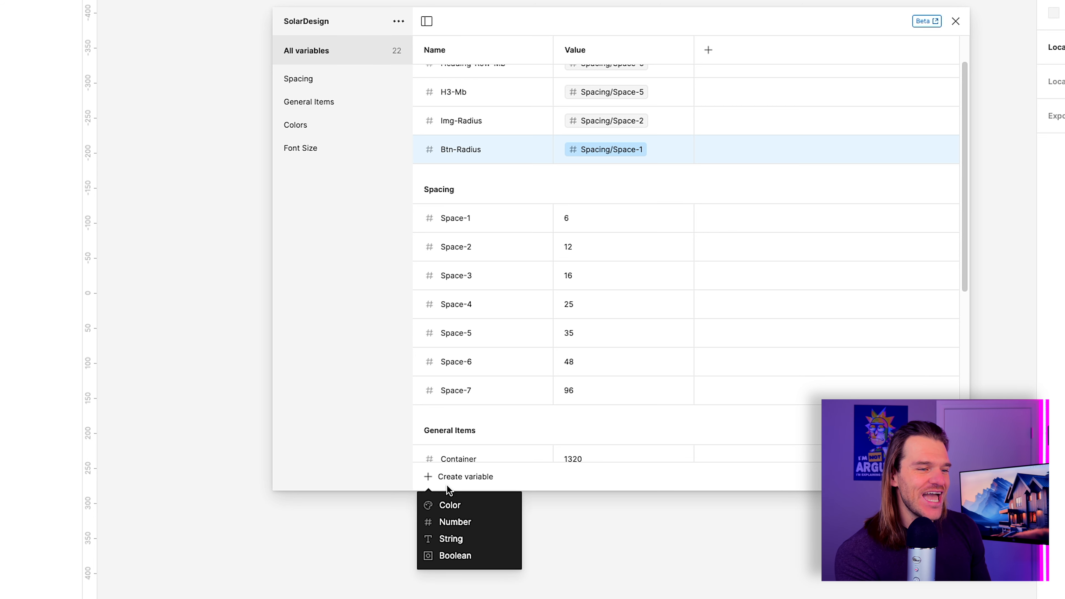
pyautogui.click(448, 521)
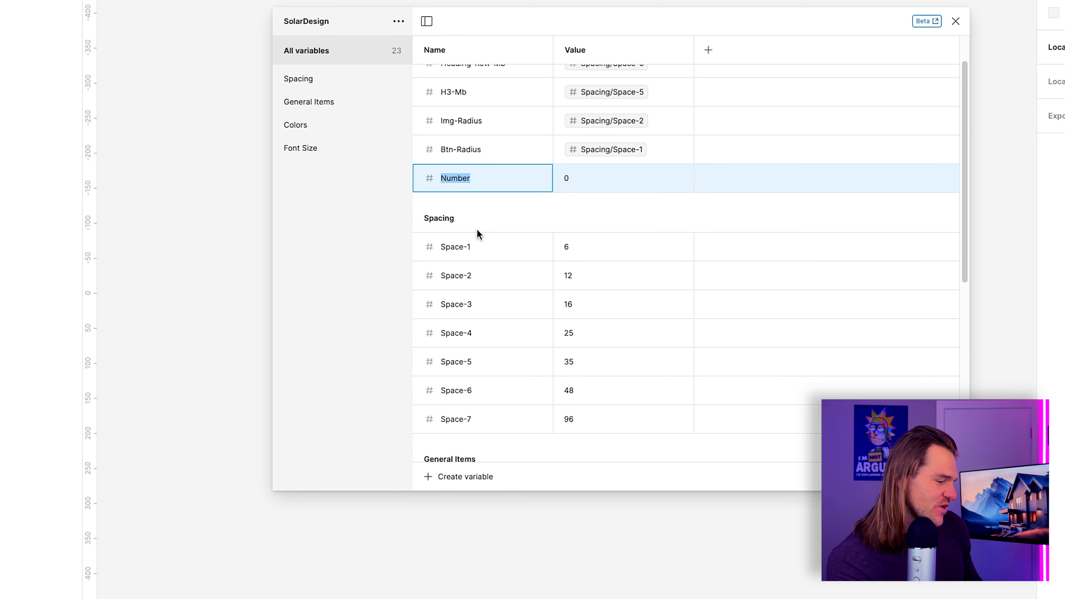
pyautogui.write('Slide-Btn-Radius')
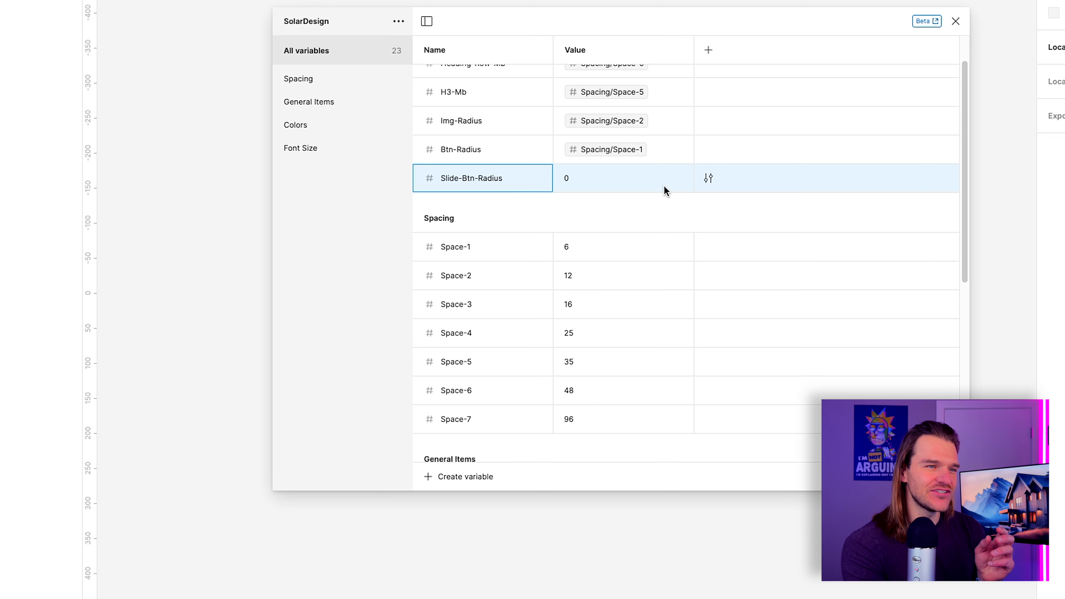
pyautogui.click(636, 205)
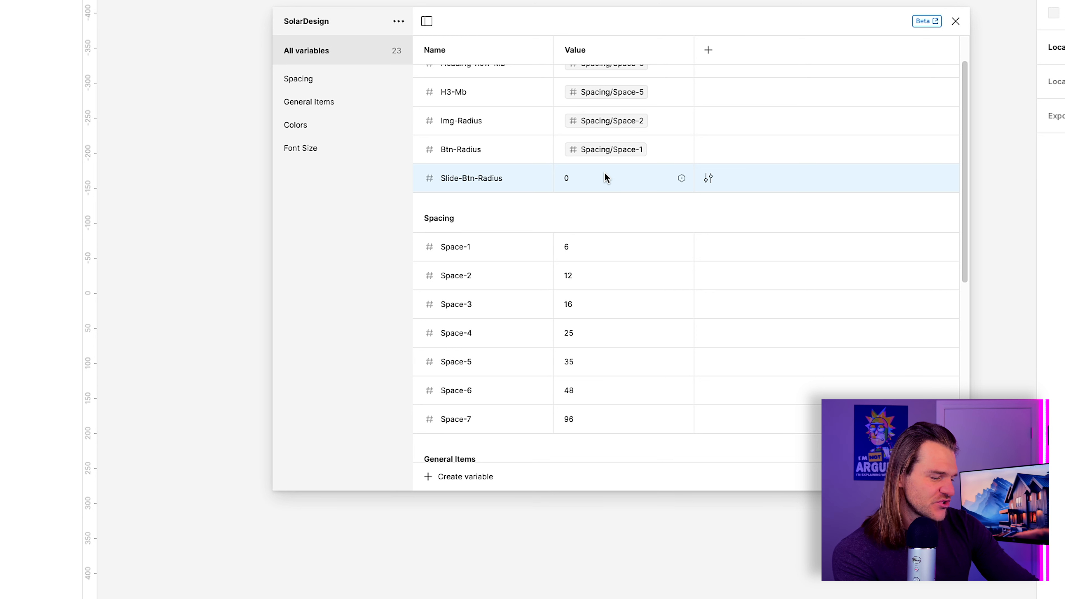
pyautogui.click(682, 177)
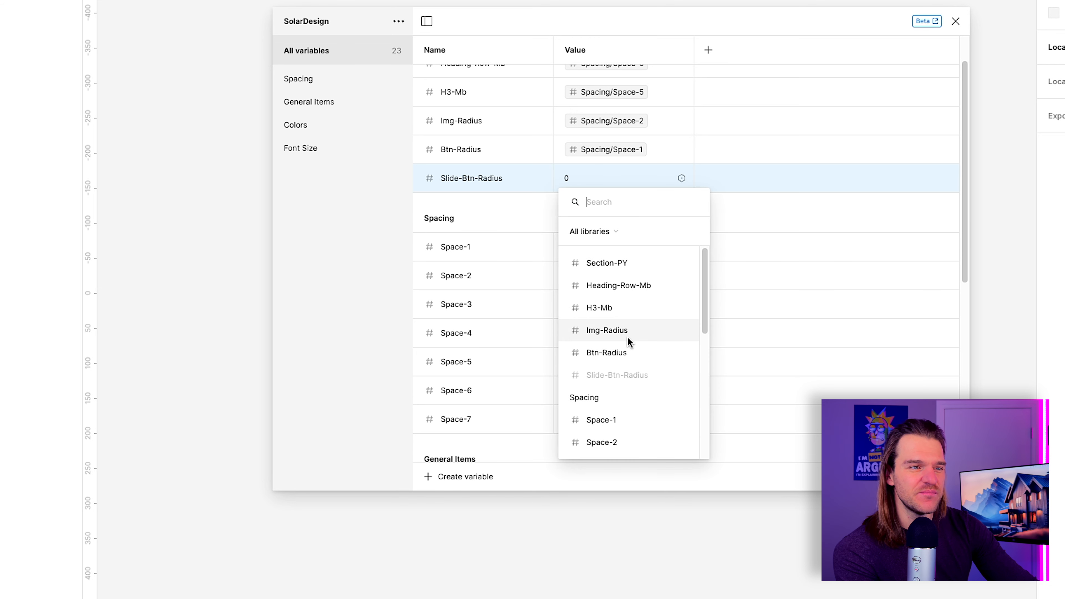
pyautogui.click(600, 441)
# Create a number variable named Slide-Btn-Padding linked to Spacing/Space-5, and rename it Slide-Btn-PX
pyautogui.click(446, 477)
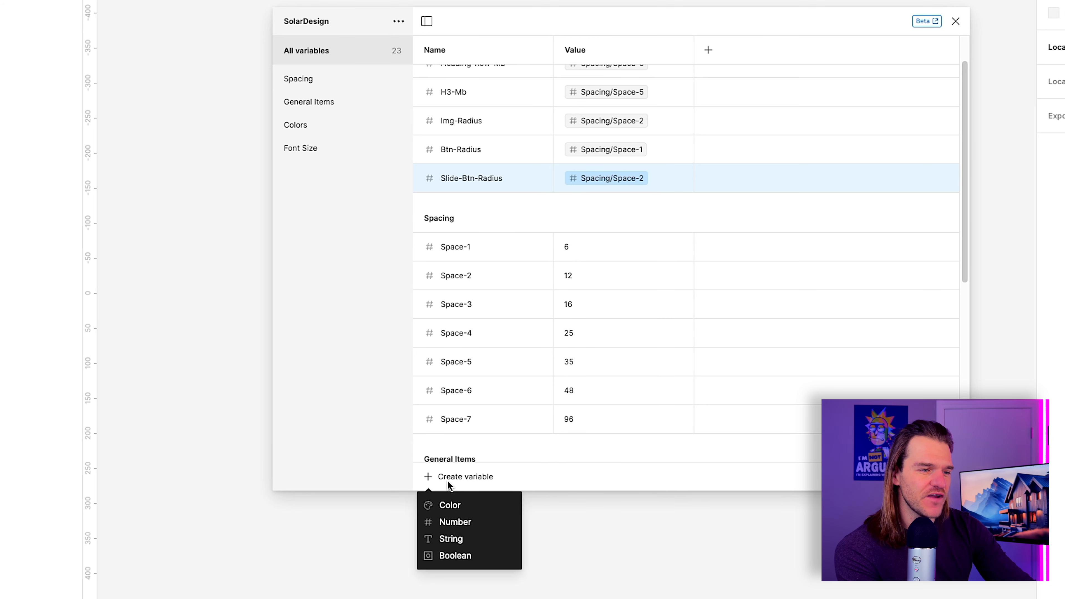
pyautogui.click(453, 520)
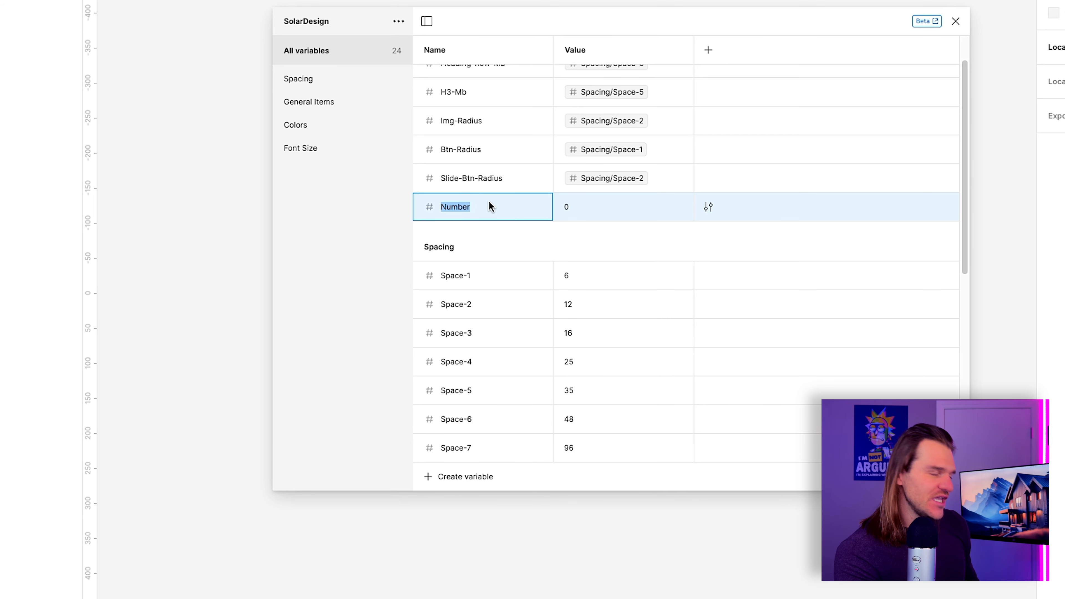
pyautogui.write('Slide-Btn')
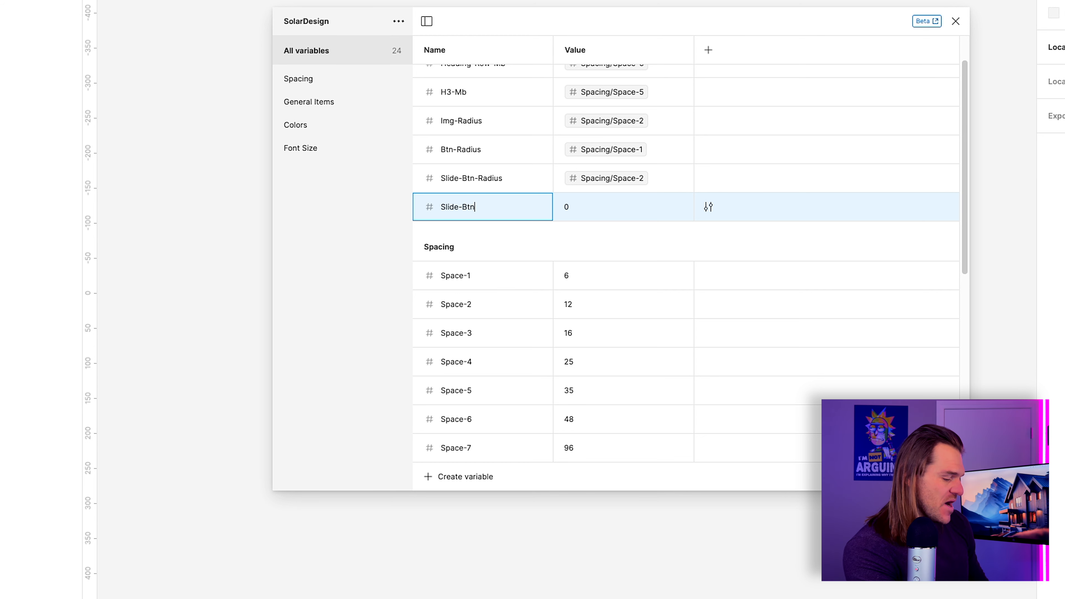
pyautogui.write('-Padiding')
pyautogui.press('Return')
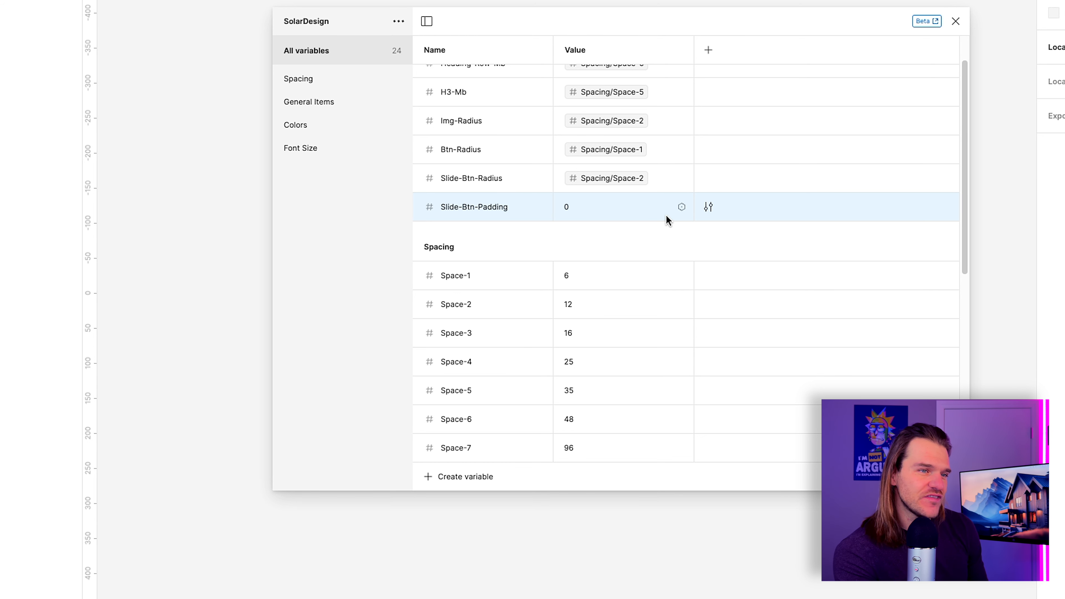
pyautogui.click(681, 207)
pyautogui.scroll(-5, 635, 423)
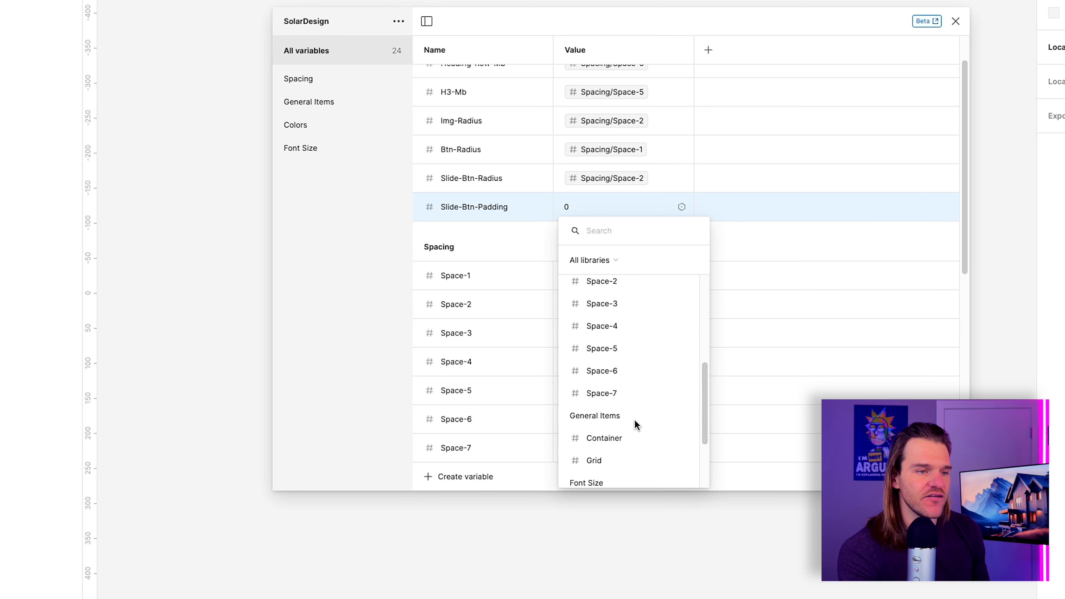
pyautogui.scroll(1, 628, 380)
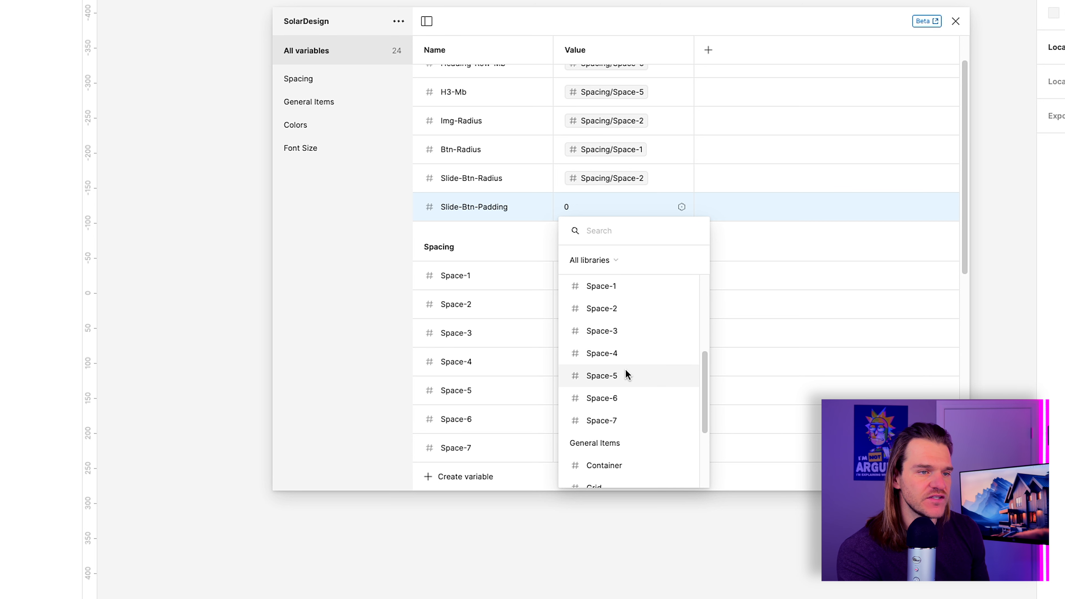
pyautogui.click(625, 372)
pyautogui.doubleClick(477, 207)
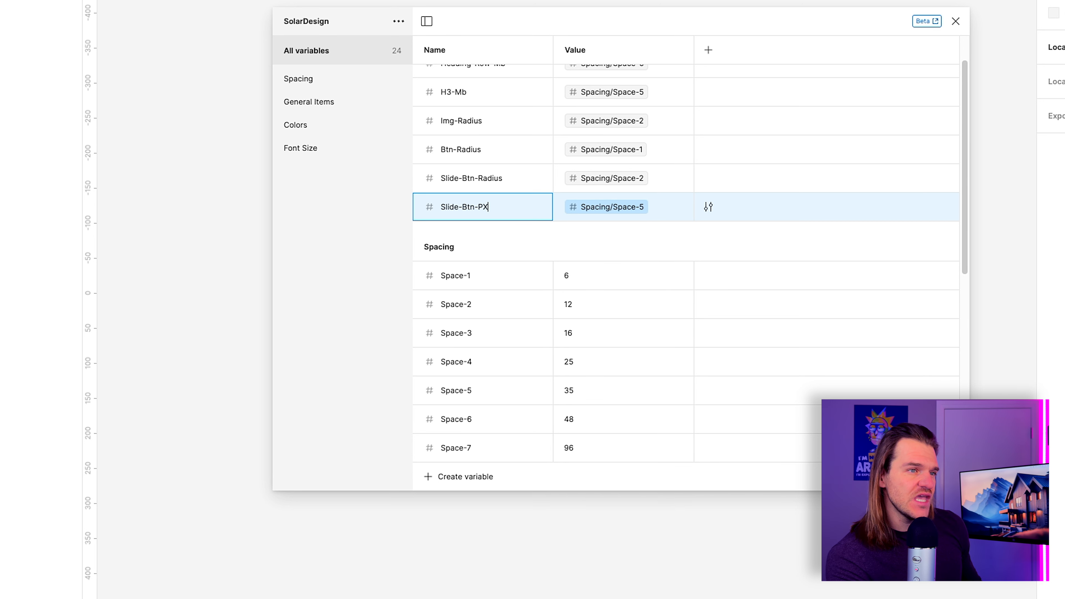
# Duplicate the Slide-Btn-PX variable as Slide-Btn-PY and link the copy's value to Spacing/Space-4
pyautogui.rightClick(490, 224)
pyautogui.click(532, 258)
pyautogui.press('Right')
pyautogui.press('BackSpace')
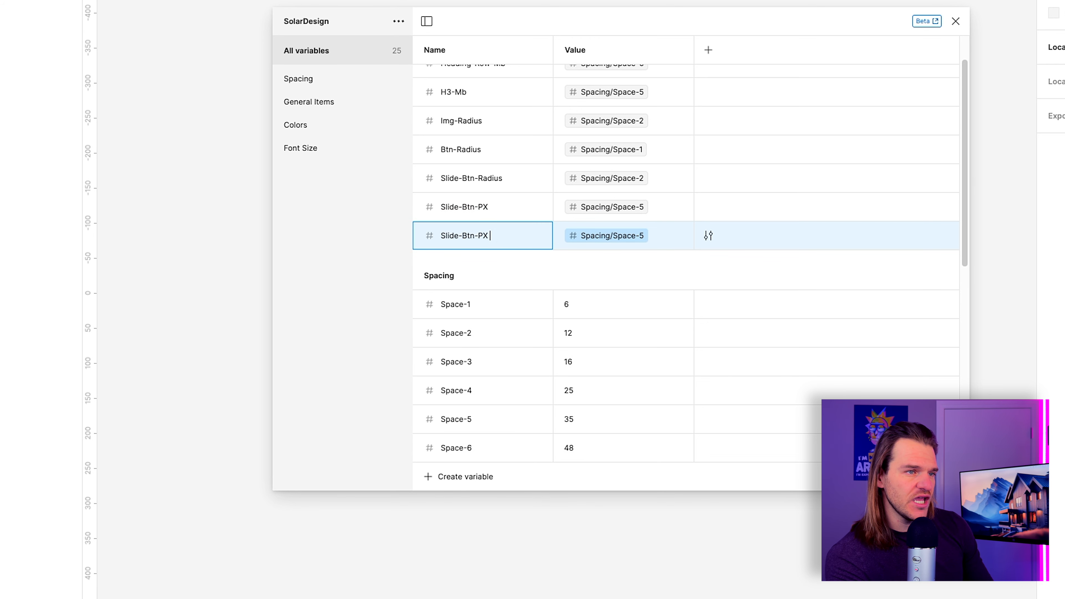
pyautogui.write('Y')
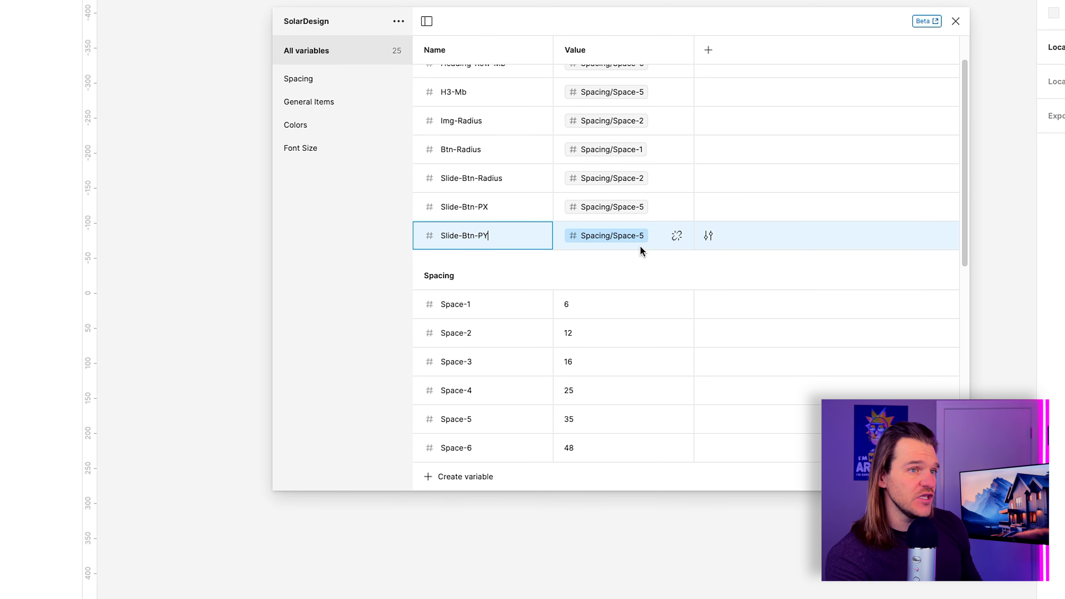
pyautogui.click(677, 236)
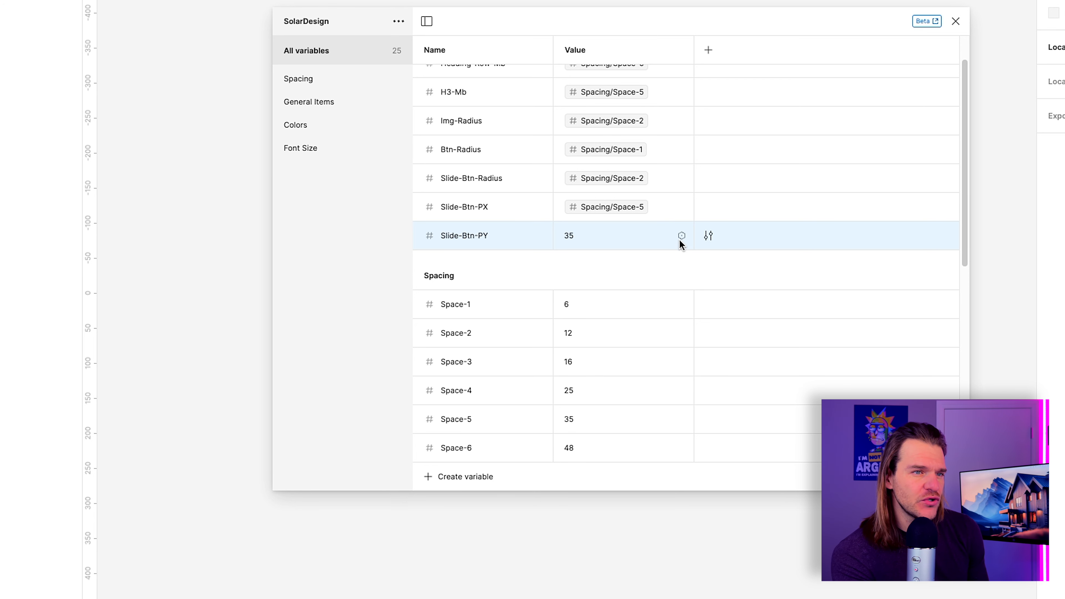
pyautogui.click(681, 237)
pyautogui.scroll(-5, 650, 373)
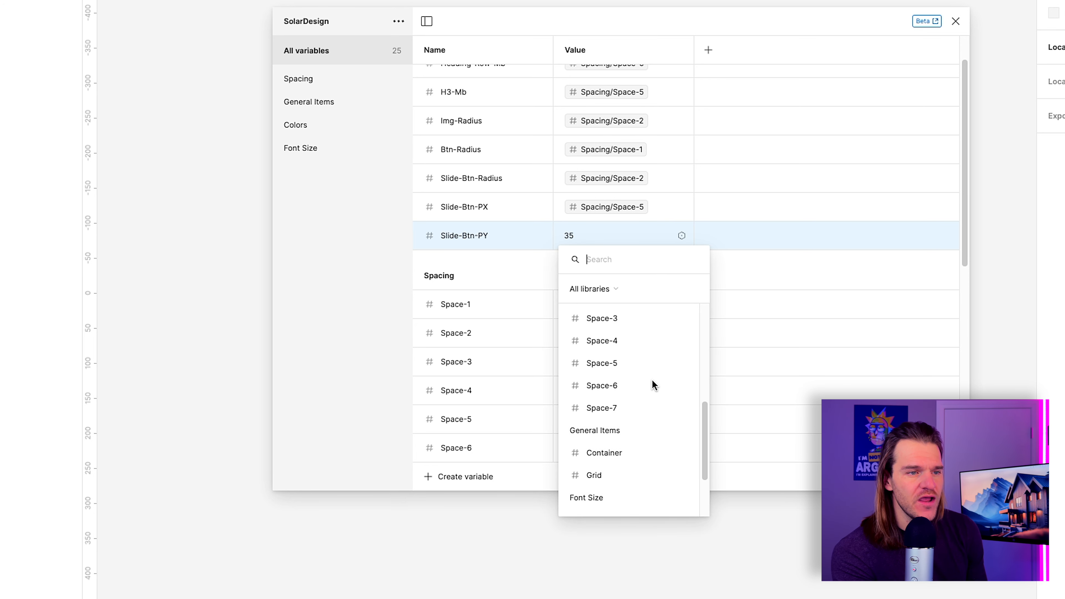
pyautogui.click(643, 340)
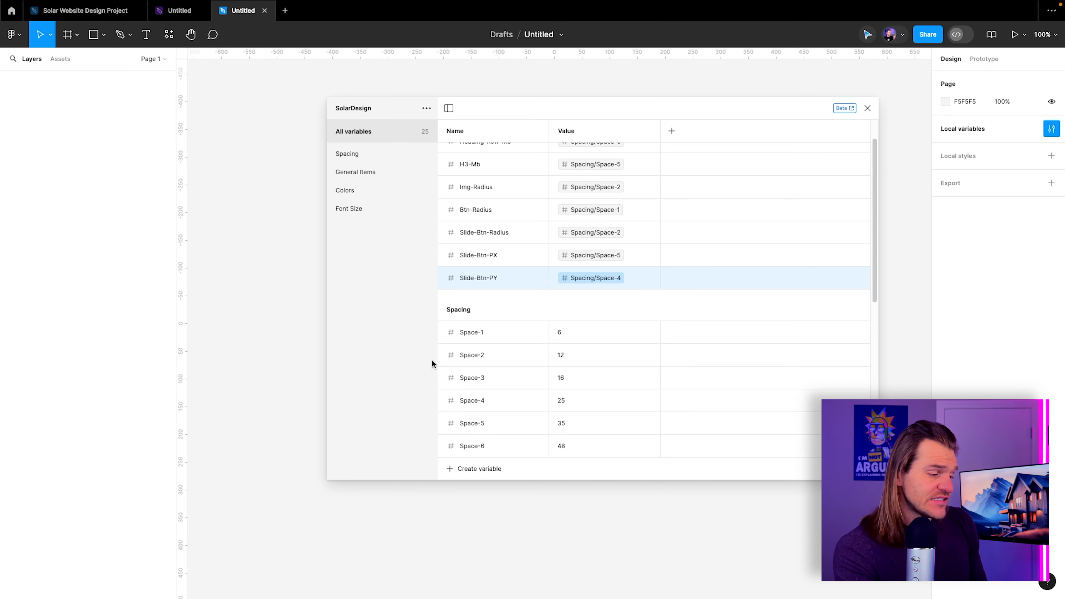
# Create a number variable named Menu-Gap-X and link its value to the Spacing/Space-5 variable
pyautogui.click(445, 472)
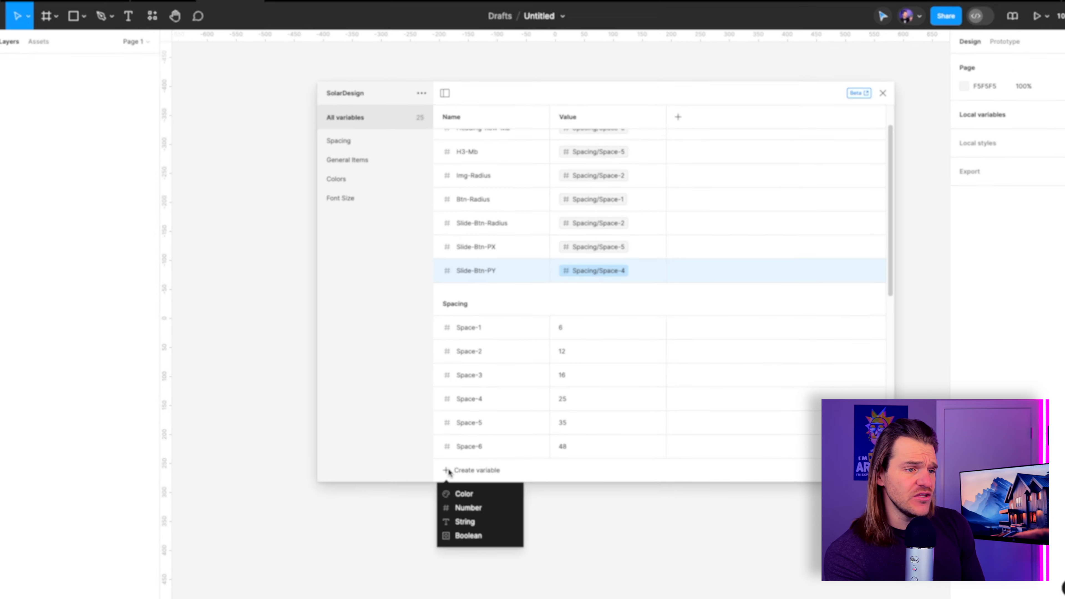
pyautogui.click(460, 503)
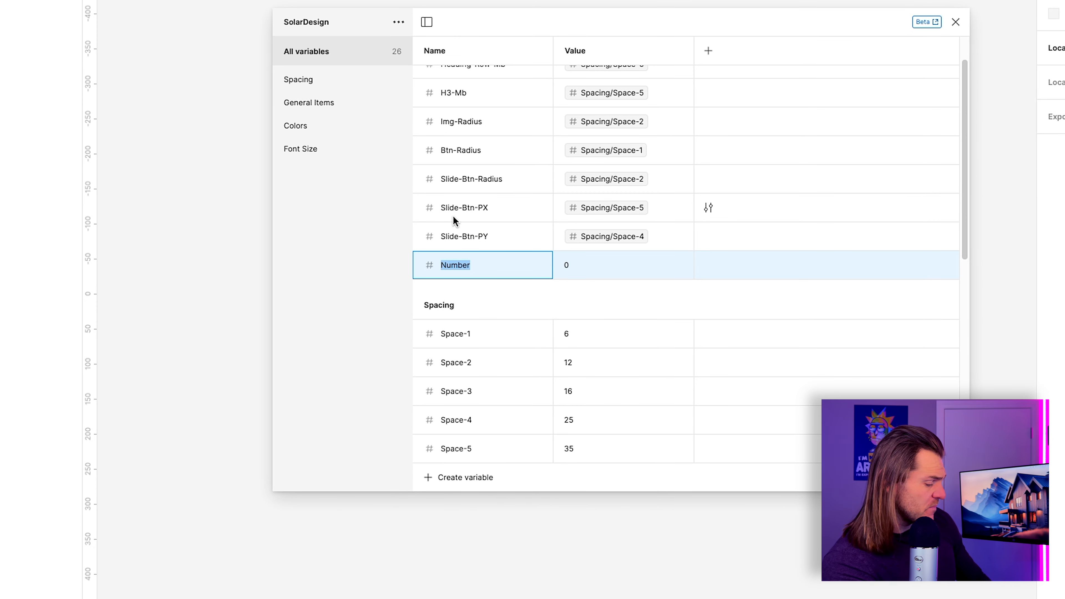
pyautogui.write('Menu')
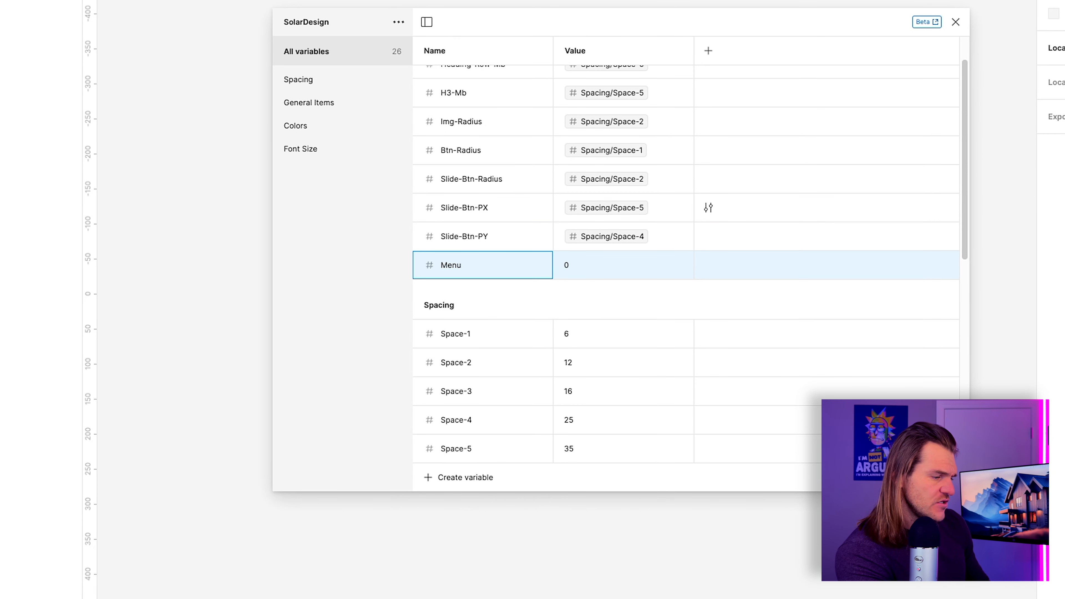
pyautogui.write('-Gap-X')
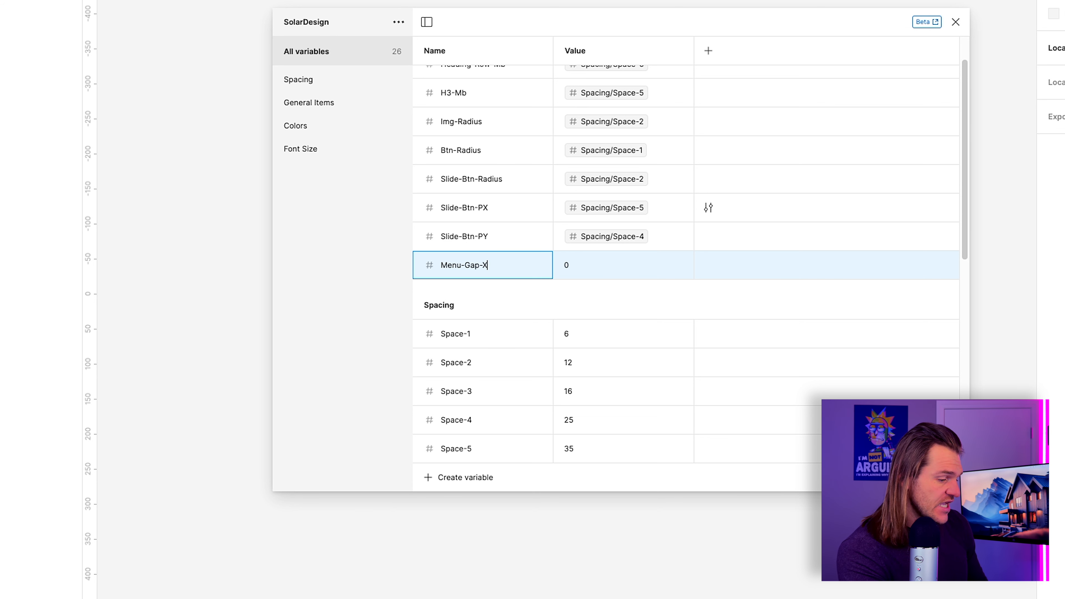
pyautogui.press('Return')
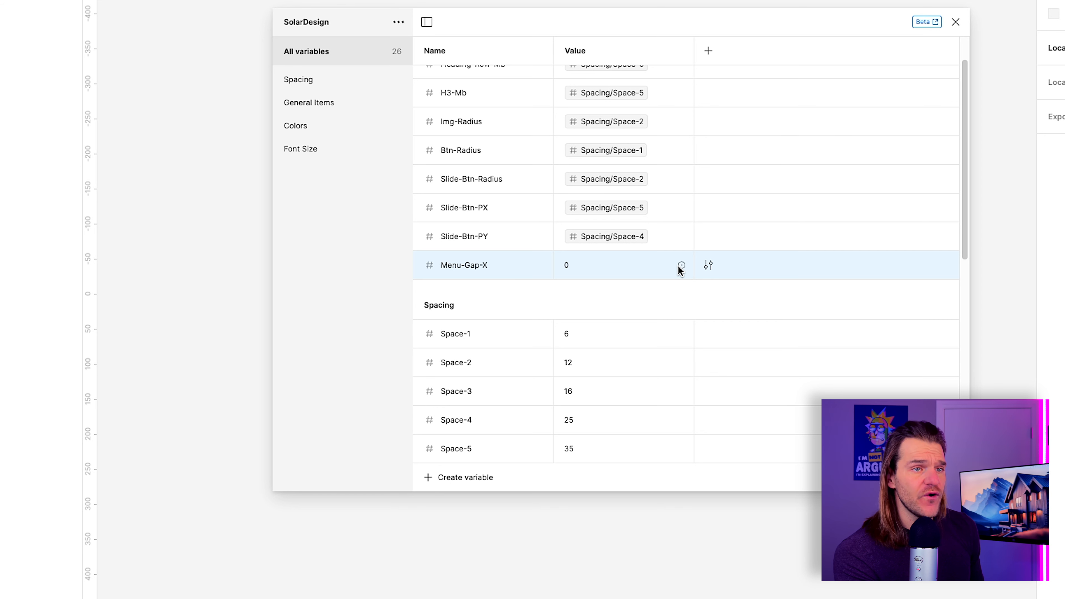
pyautogui.click(680, 265)
pyautogui.scroll(-5, 592, 431)
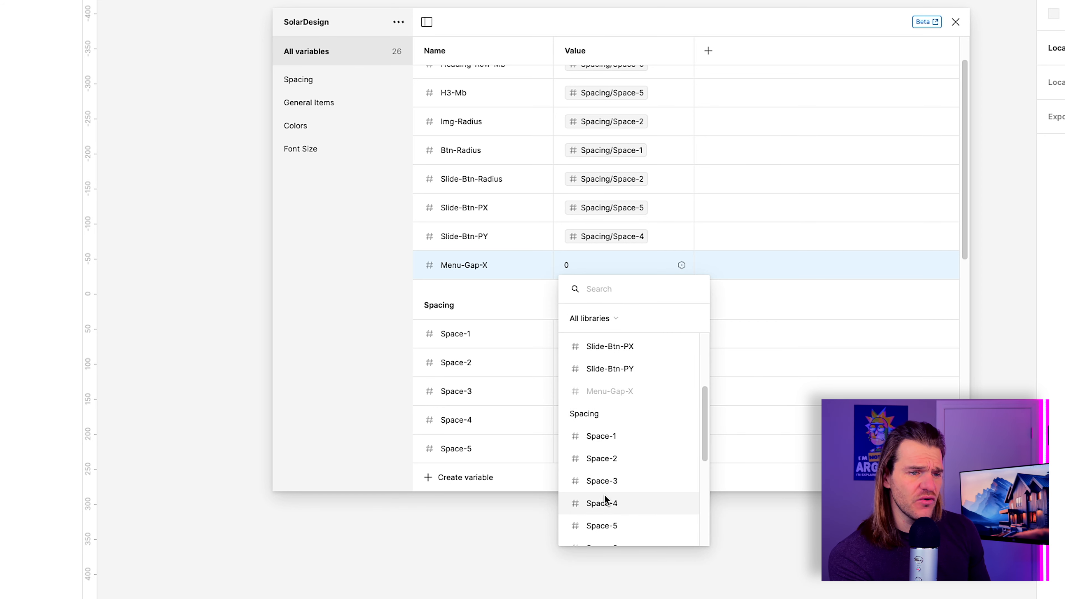
pyautogui.click(607, 520)
# Move all ungrouped variables from Section-PY through Menu-Gap-X into the General Items group
pyautogui.scroll(1, 470, 167)
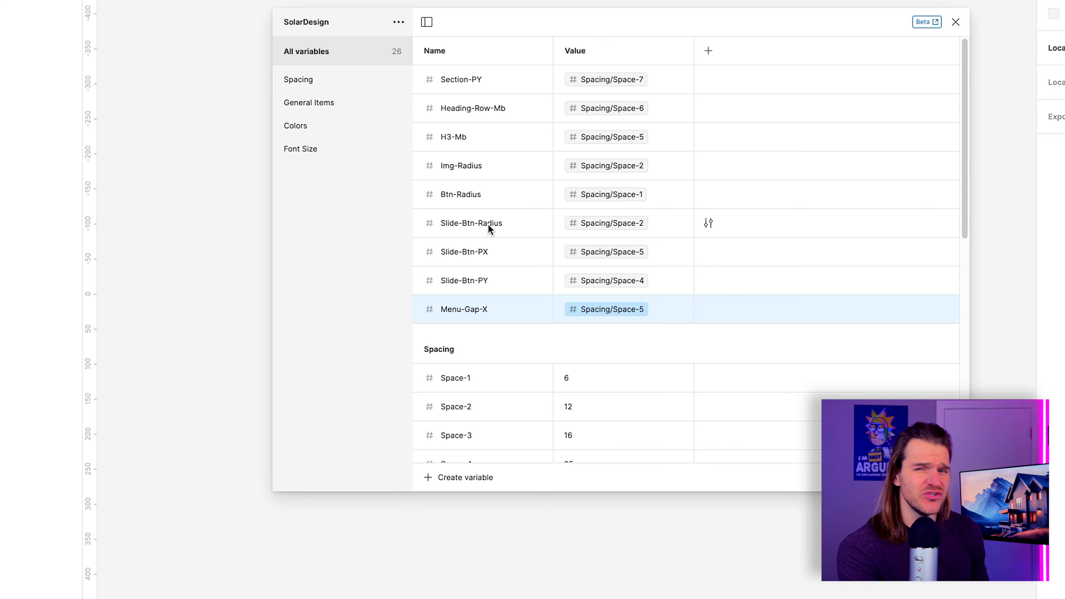
pyautogui.keyDown('shift'); pyautogui.click(458, 73); pyautogui.keyUp('shift')
pyautogui.moveTo(453, 110); pyautogui.dragTo(310, 96)
pyautogui.scroll(-2, 556, 281)
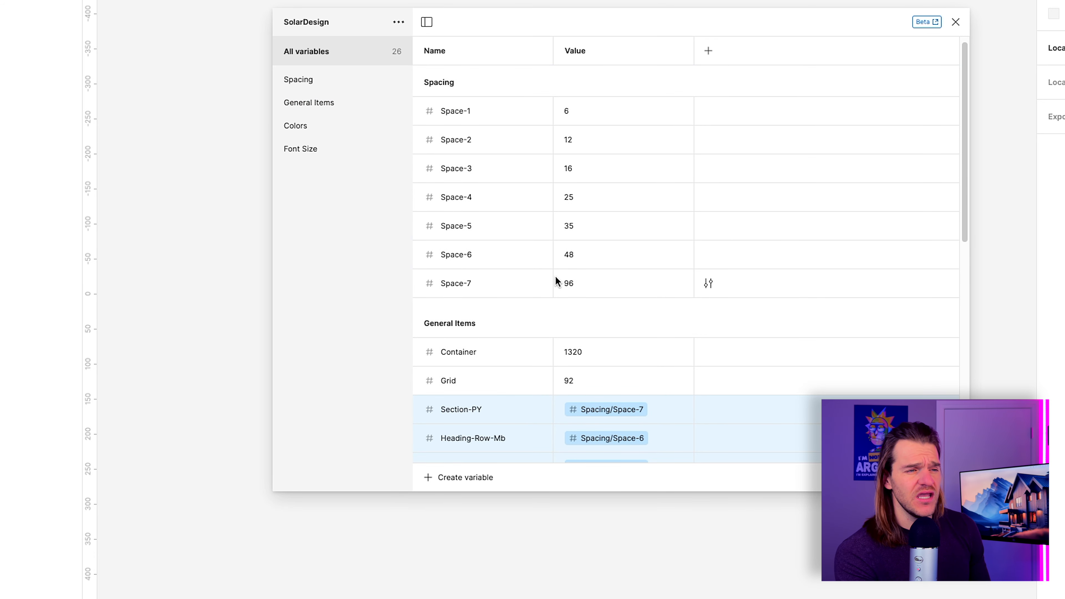
pyautogui.scroll(-10, 554, 284)
pyautogui.scroll(1, 516, 252)
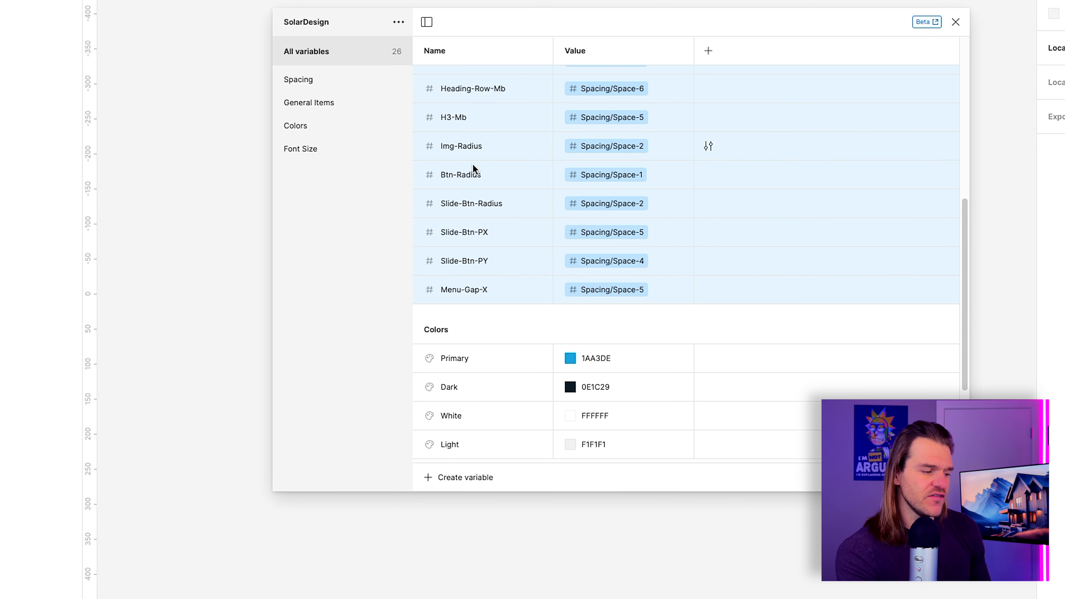
pyautogui.scroll(2, 498, 333)
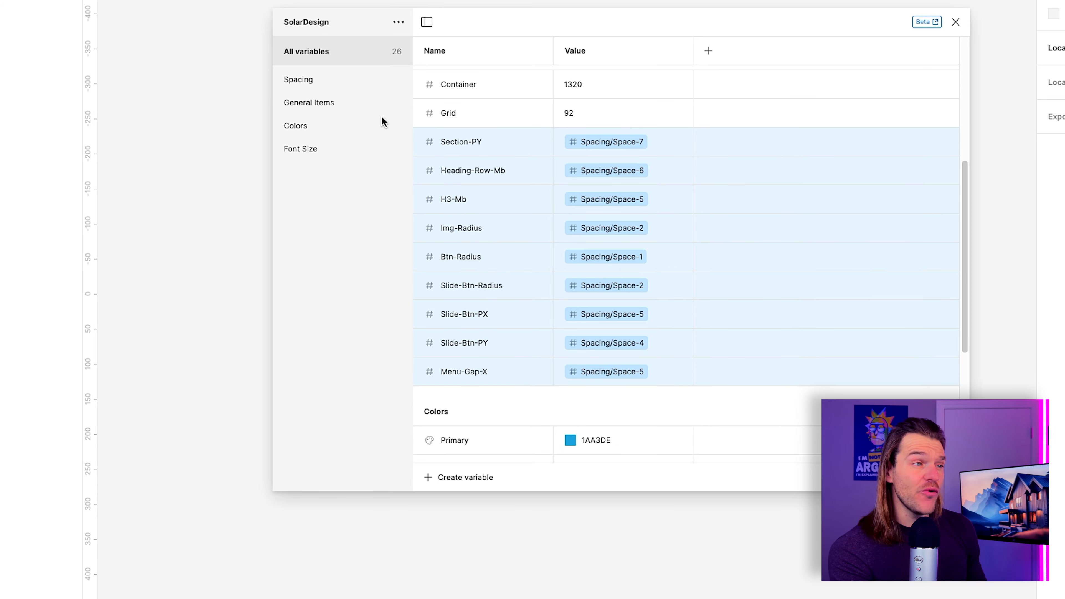
# Create a number variable named Slide-Heading-Mb in the General Items group and link its value to a Spacing variable
pyautogui.click(318, 101)
pyautogui.click(454, 471)
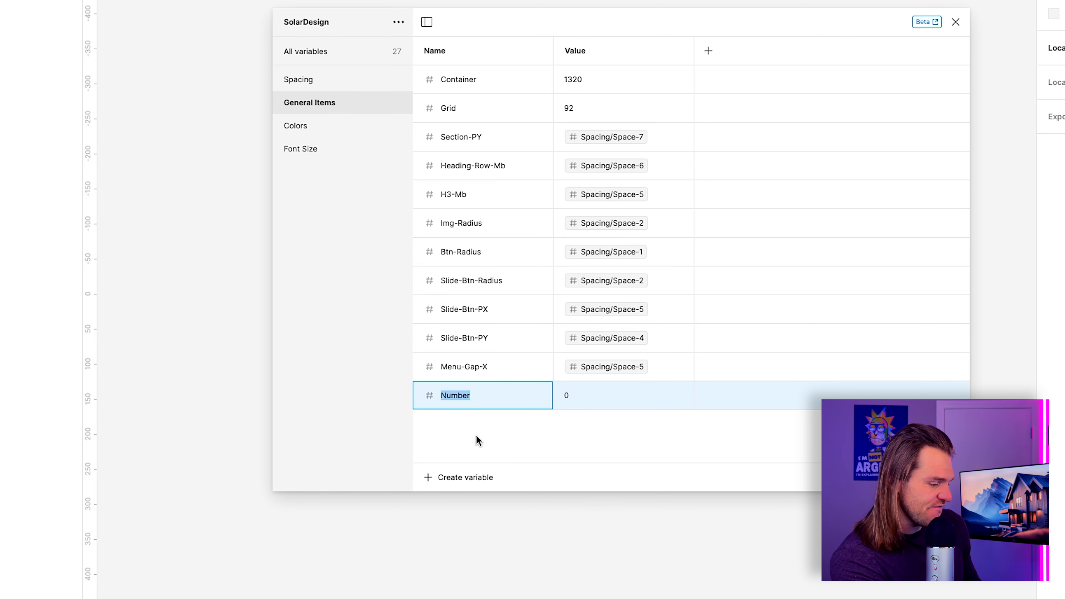
pyautogui.write('Slide-Heading-Mb')
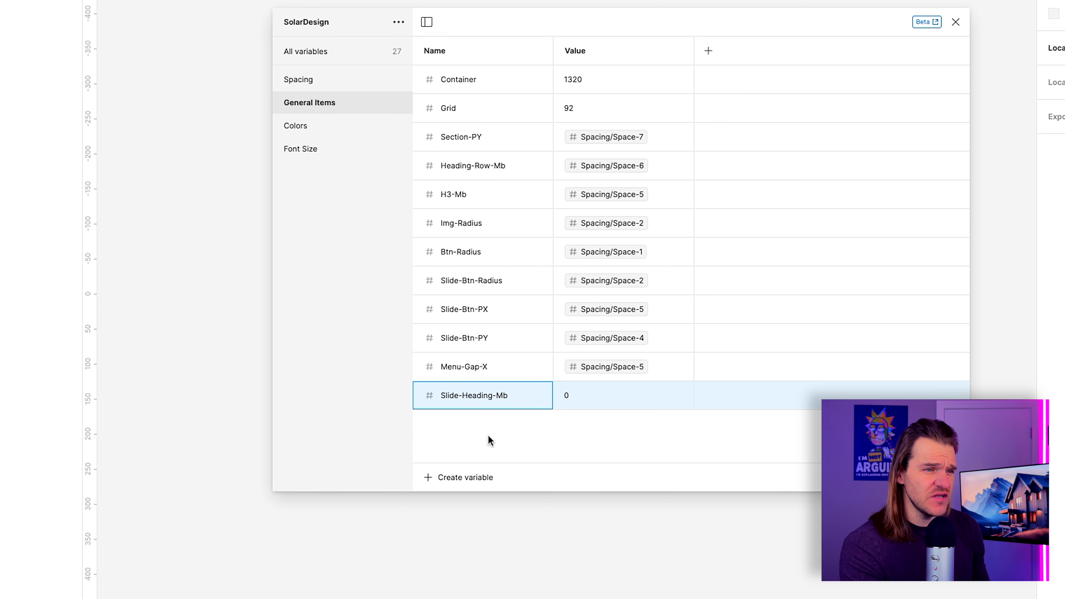
pyautogui.click(595, 395)
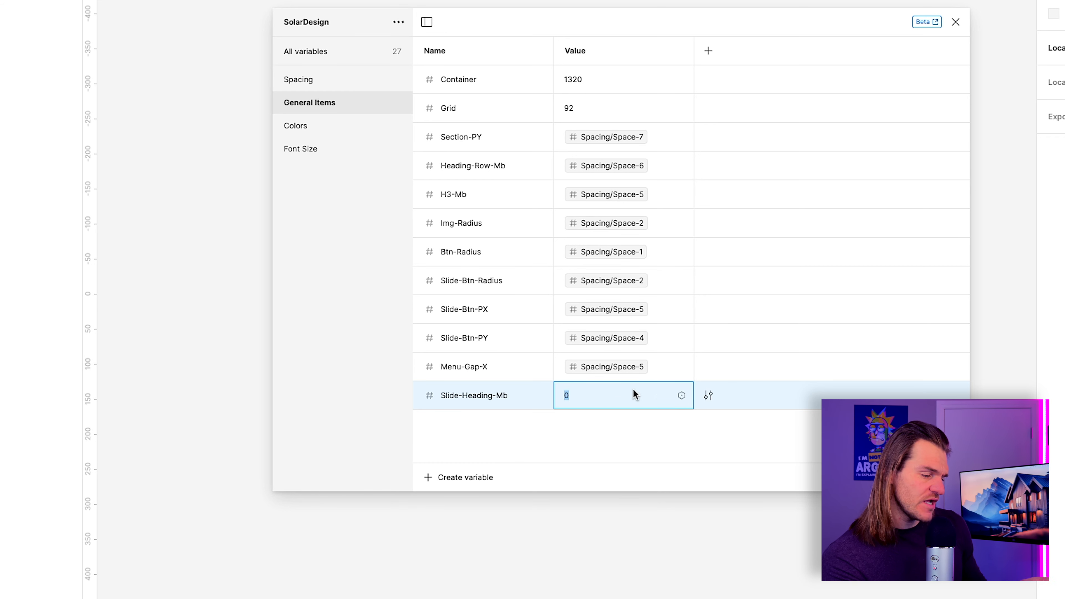
pyautogui.click(682, 396)
pyautogui.scroll(-4, 620, 505)
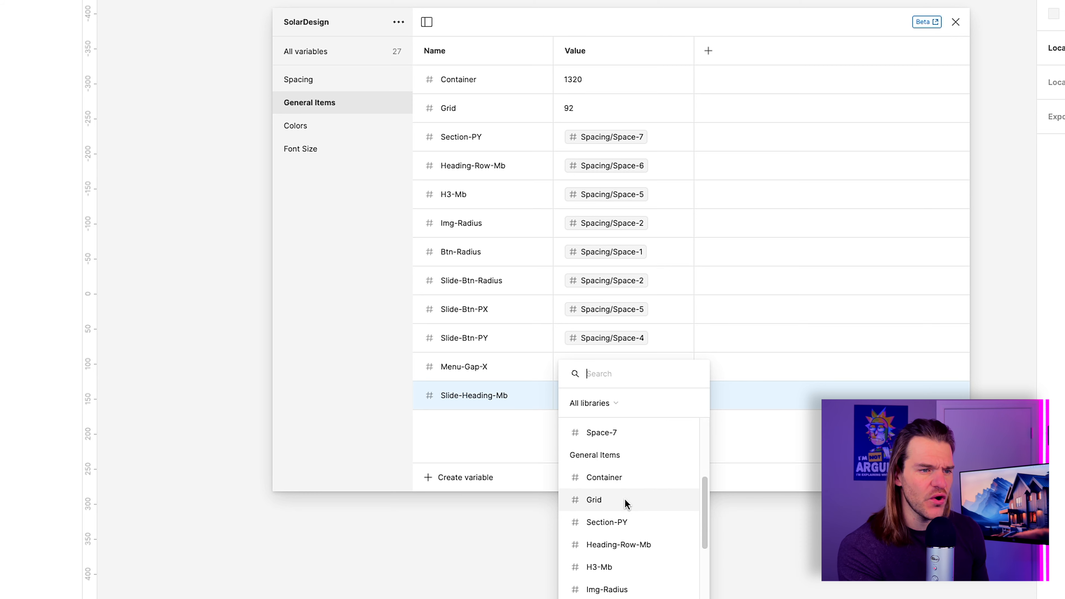
pyautogui.scroll(3, 625, 502)
pyautogui.click(629, 457)
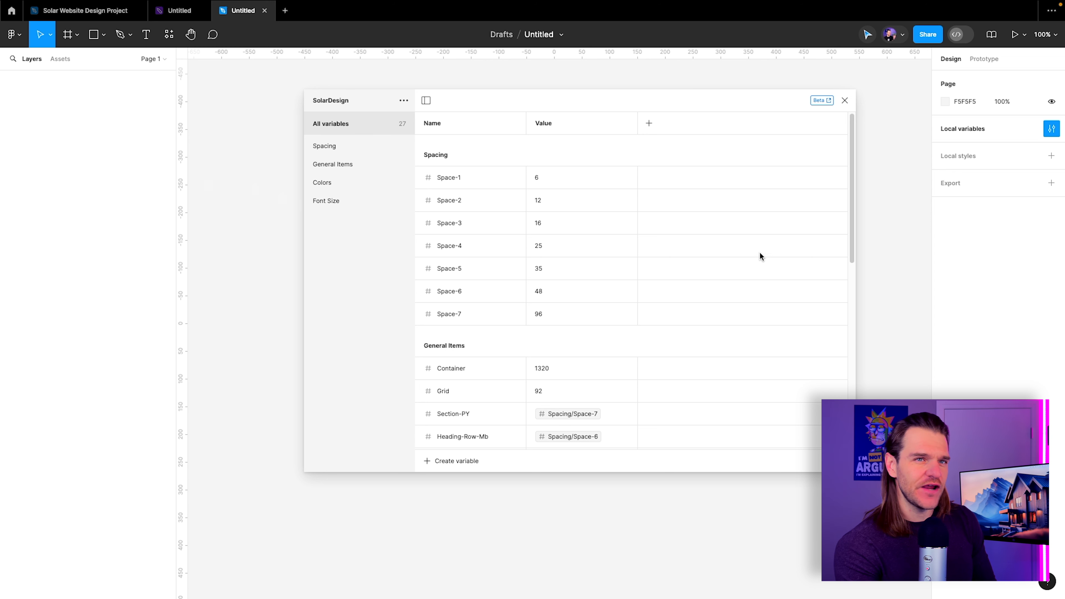
# Close the variables window, draw a frame about 494 × 158 on the canvas, and move it to about X -438, Y -221
pyautogui.click(844, 101)
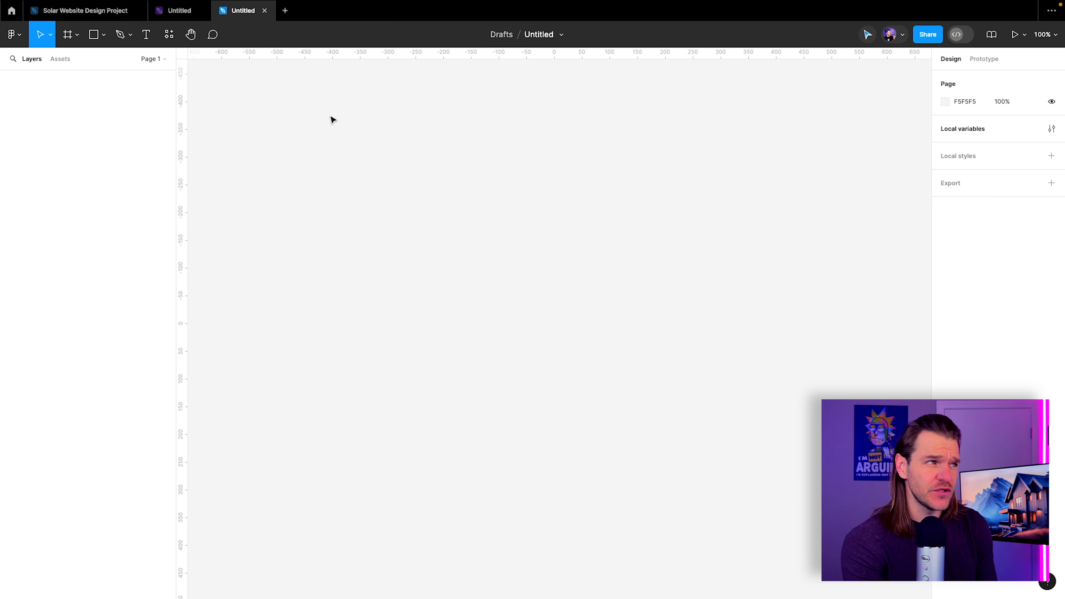
pyautogui.click(68, 35)
pyautogui.moveTo(417, 272); pyautogui.dragTo(691, 360)
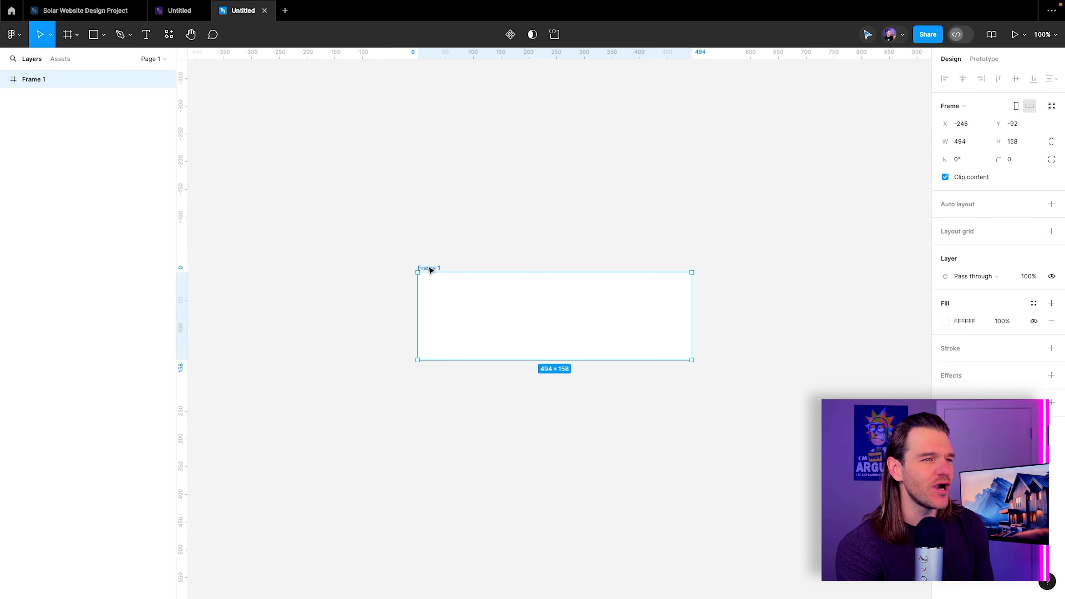
pyautogui.moveTo(431, 270); pyautogui.dragTo(324, 198)
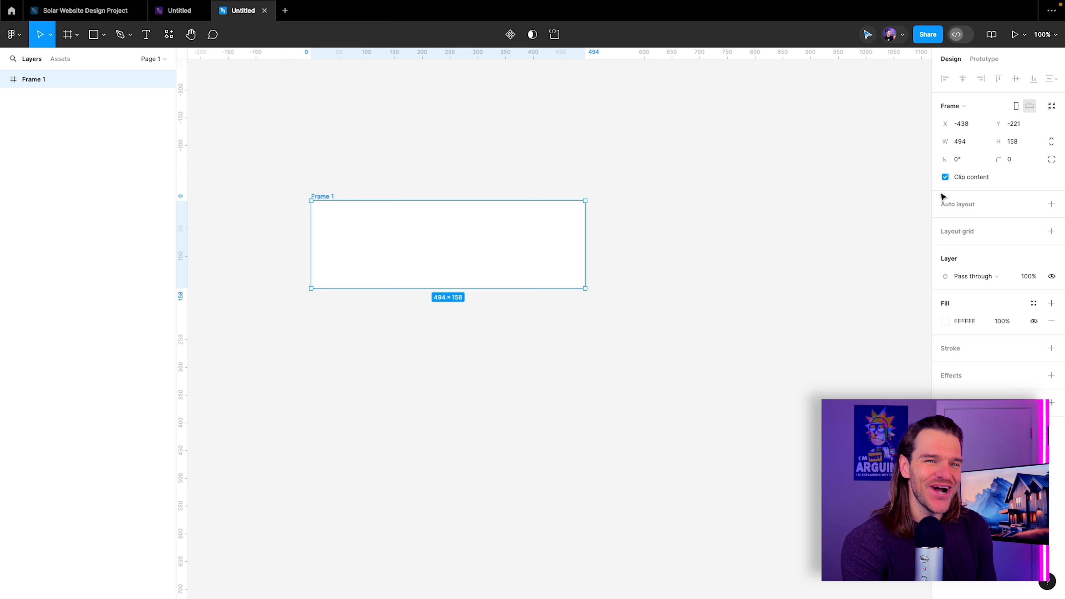
# Resize the frame to 1920 × 900 and move it to about X -476, Y -311
pyautogui.click(964, 142)
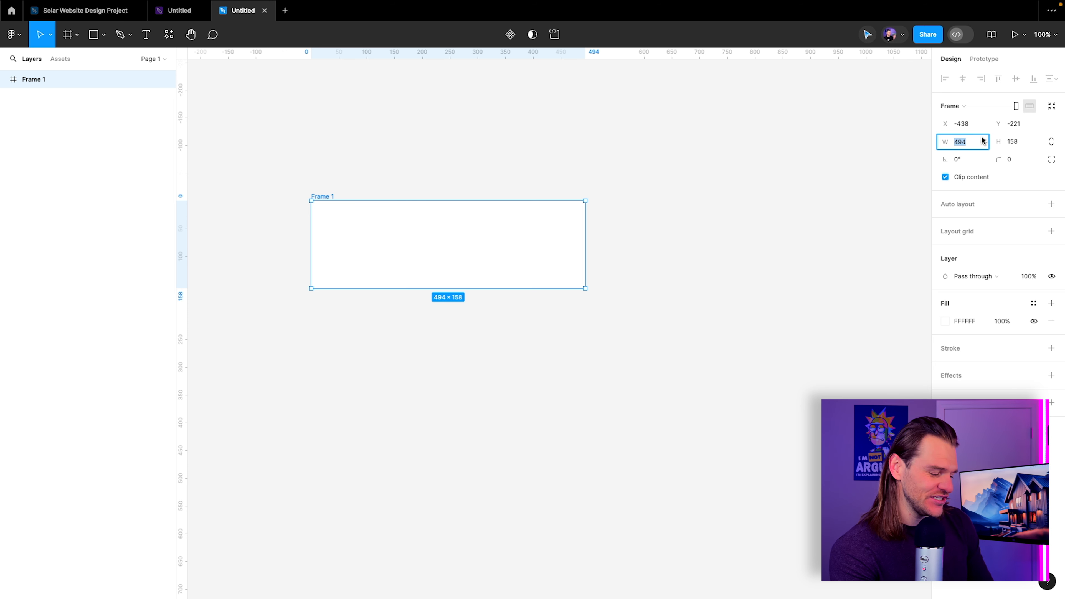
pyautogui.write('1920')
pyautogui.press('Return')
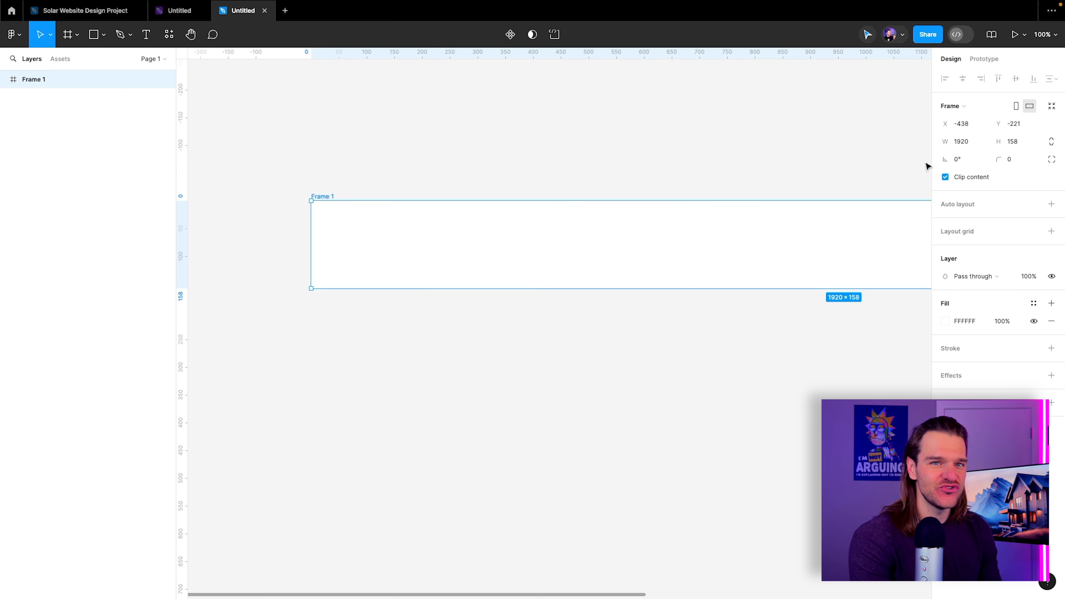
pyautogui.scroll(-5, 468, 179)
pyautogui.hscroll(3, 566, 121)
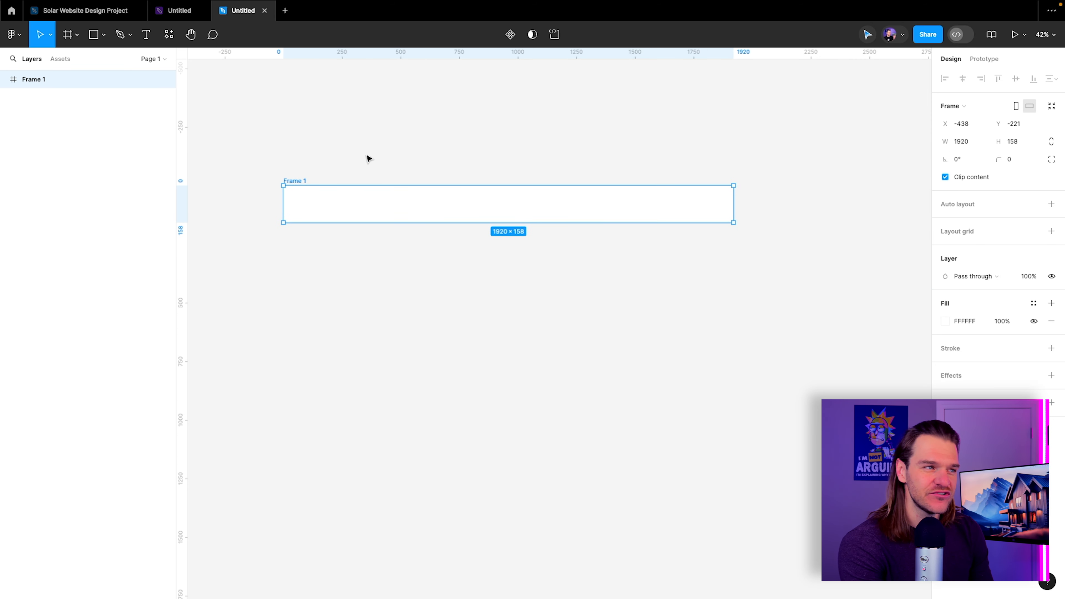
pyautogui.moveTo(293, 184); pyautogui.dragTo(285, 162)
pyautogui.click(1010, 144)
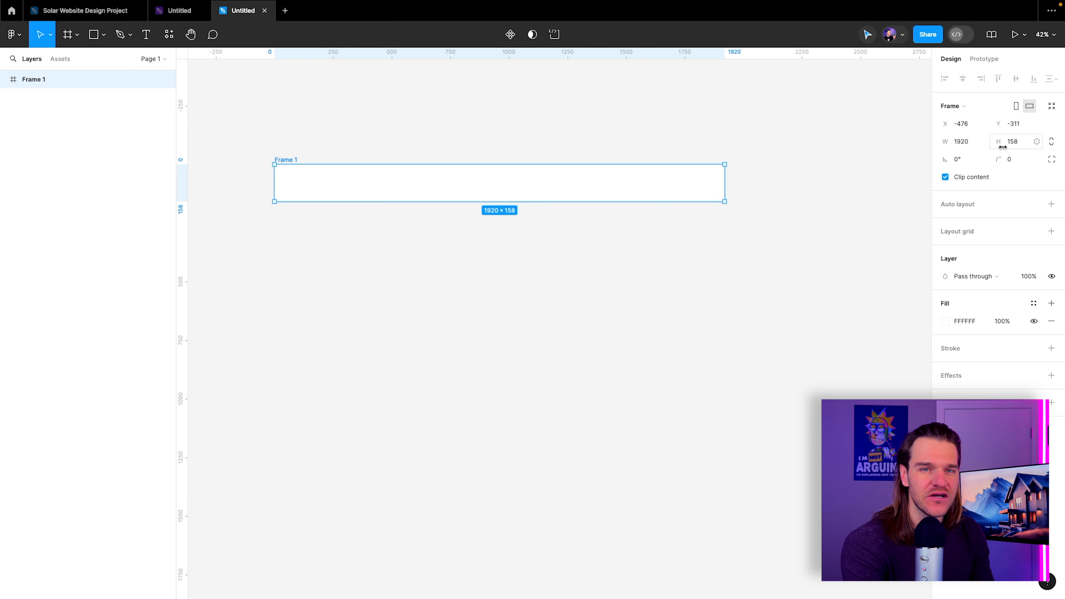
pyautogui.write('900')
pyautogui.press('Return')
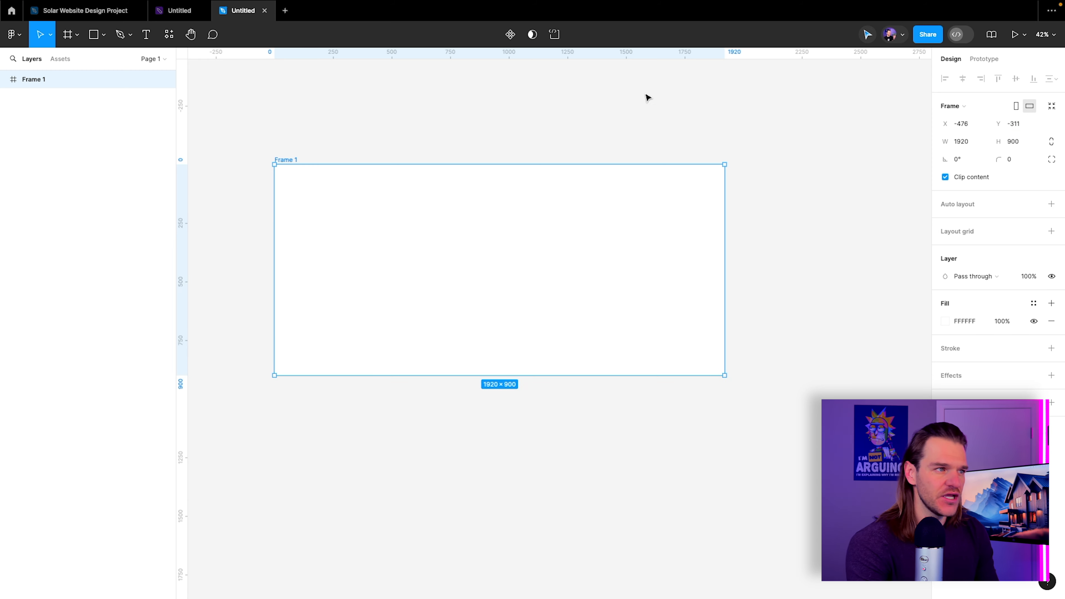
# Rename the frame as PrimaryDesign
pyautogui.click(305, 154)
pyautogui.doubleClick(290, 160)
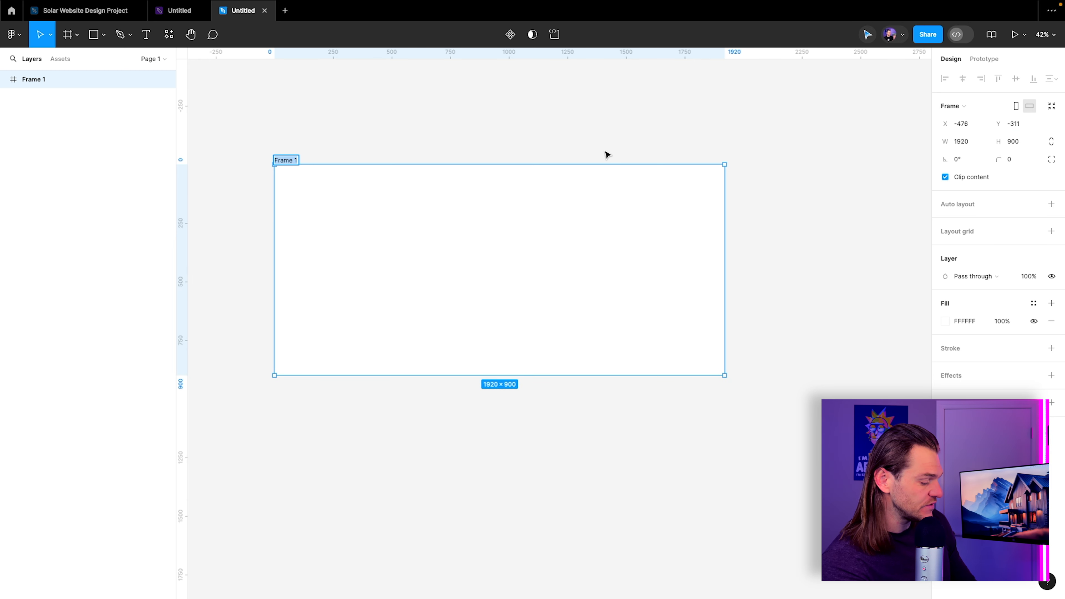
pyautogui.write('Prim')
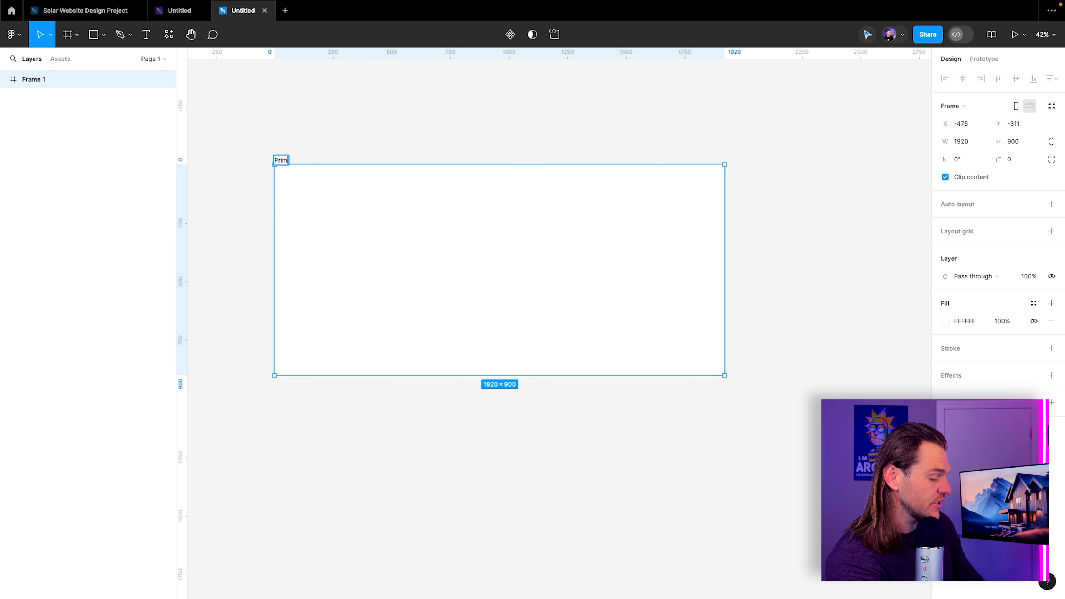
pyautogui.write('aryDesign')
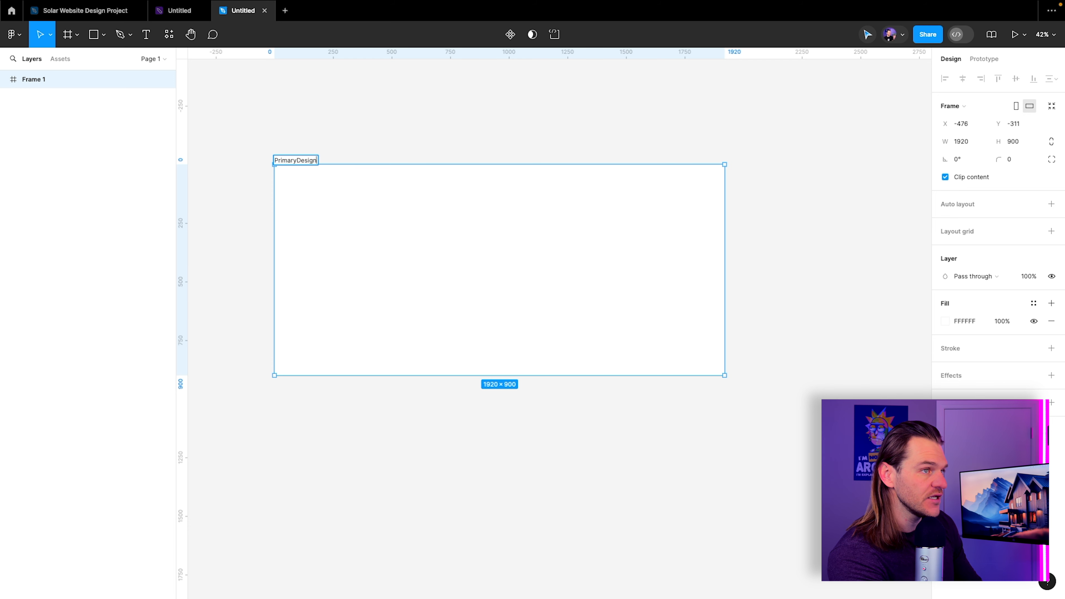
pyautogui.press('Return')
# Add auto layout to the PrimaryDesign frame and set both its width and height to Fixed
pyautogui.click(1050, 205)
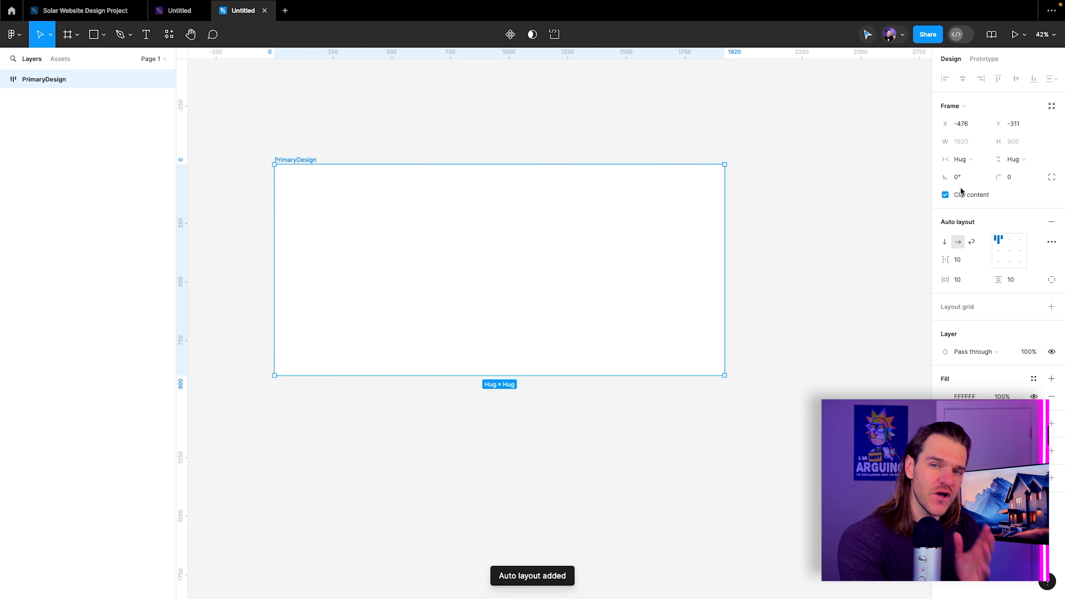
pyautogui.click(969, 160)
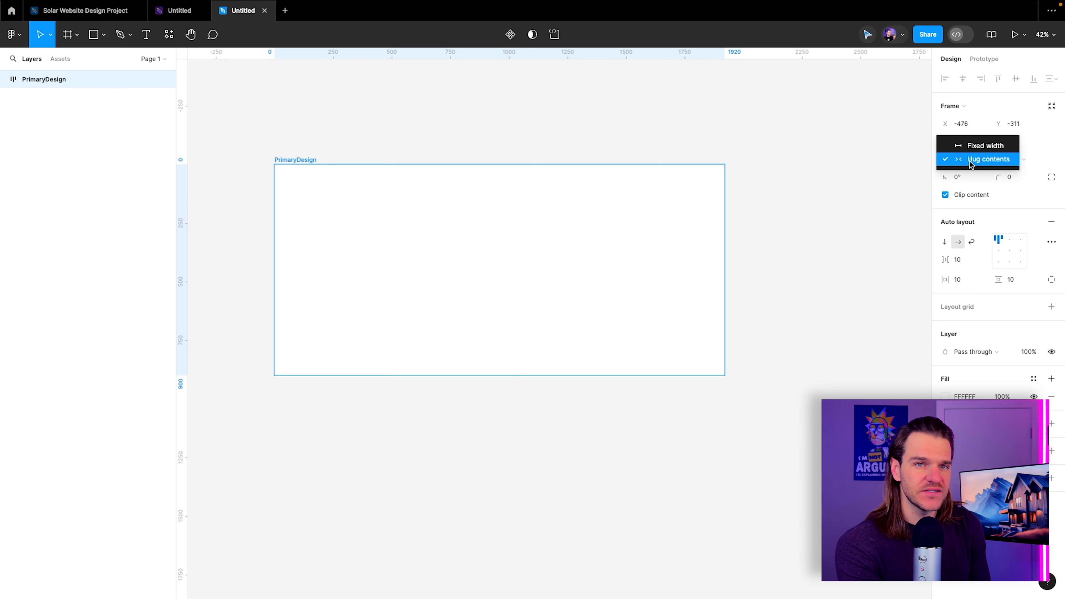
pyautogui.click(969, 161)
pyautogui.click(982, 142)
pyautogui.click(979, 157)
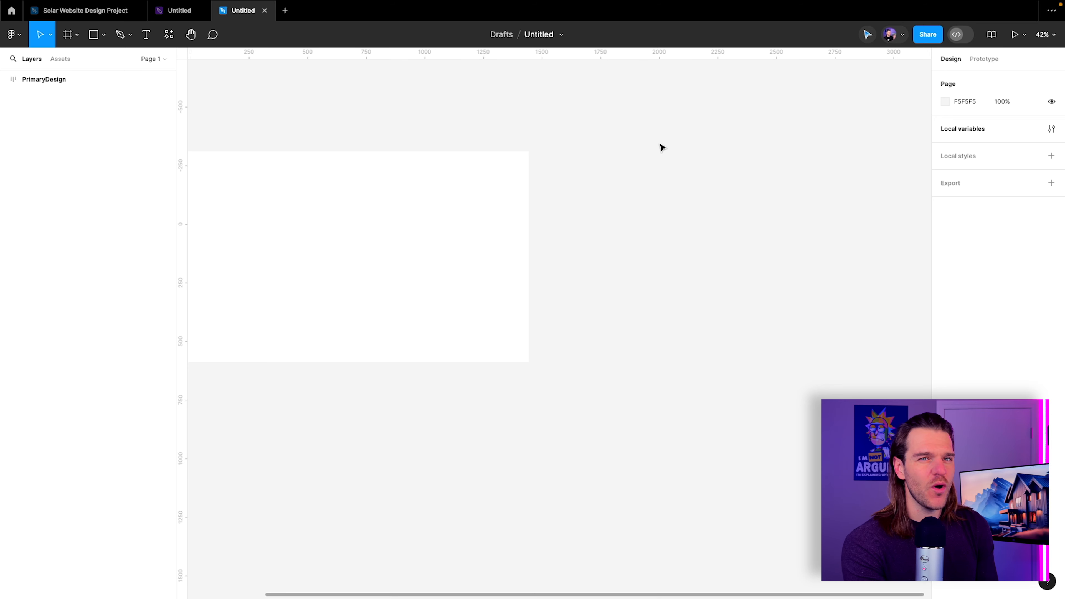
# Change the page background to the dark navy blue 162336
pyautogui.click(946, 101)
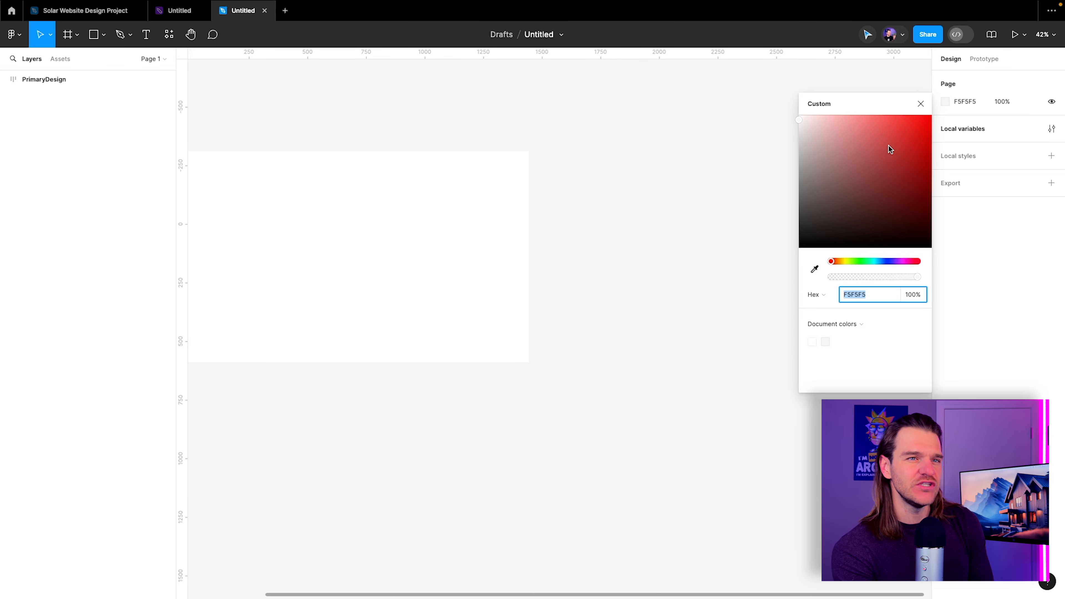
pyautogui.moveTo(858, 262); pyautogui.dragTo(876, 221)
pyautogui.click(875, 236)
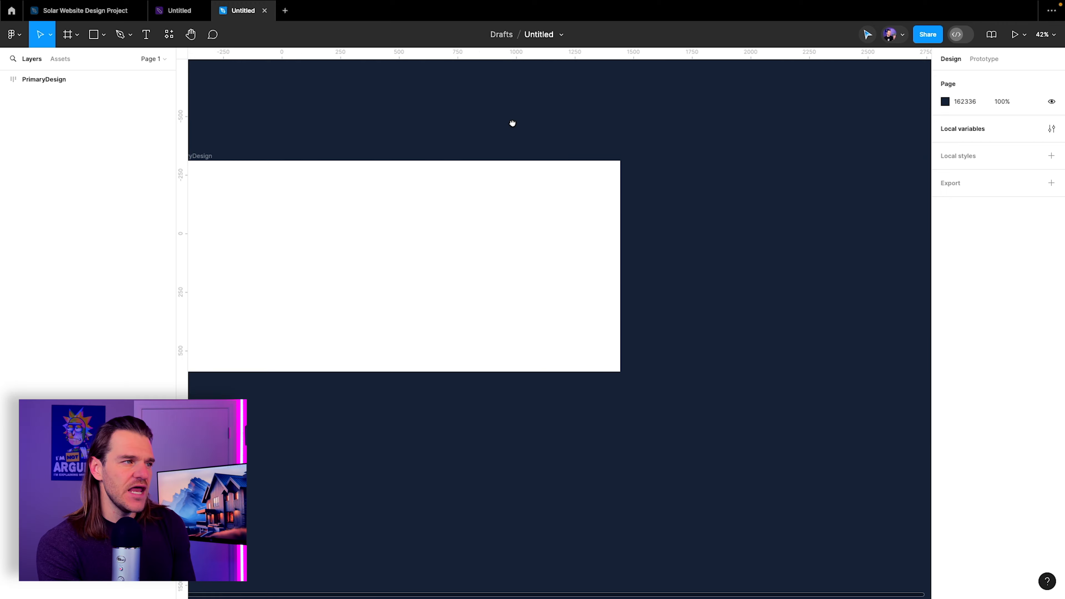
# Fill the PrimaryDesign frame with the Colors/Dark variable
pyautogui.hscroll(-2, 512, 122)
pyautogui.click(244, 155)
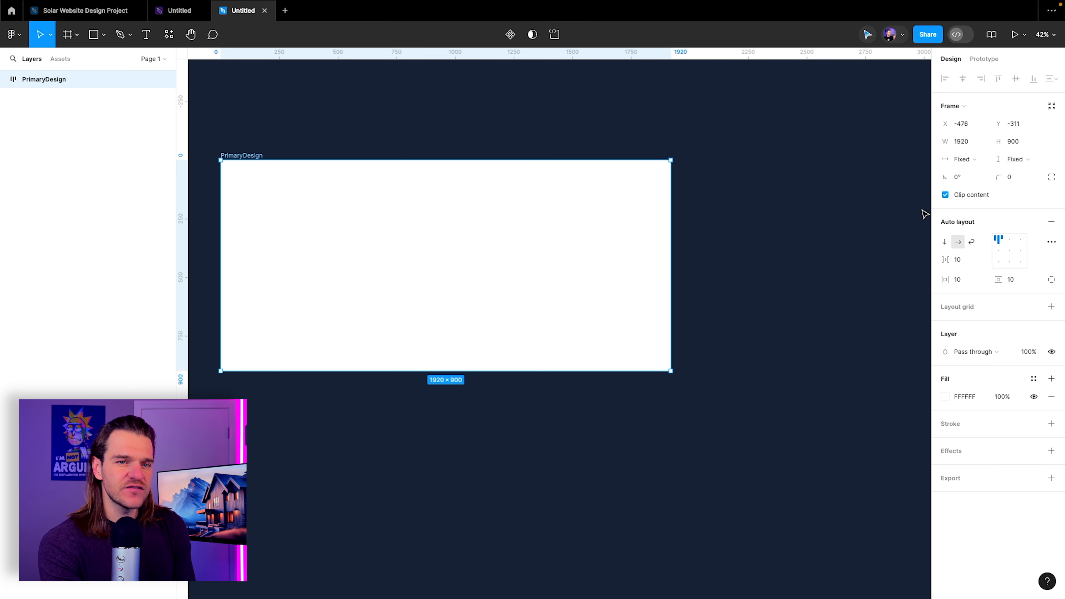
pyautogui.click(1033, 379)
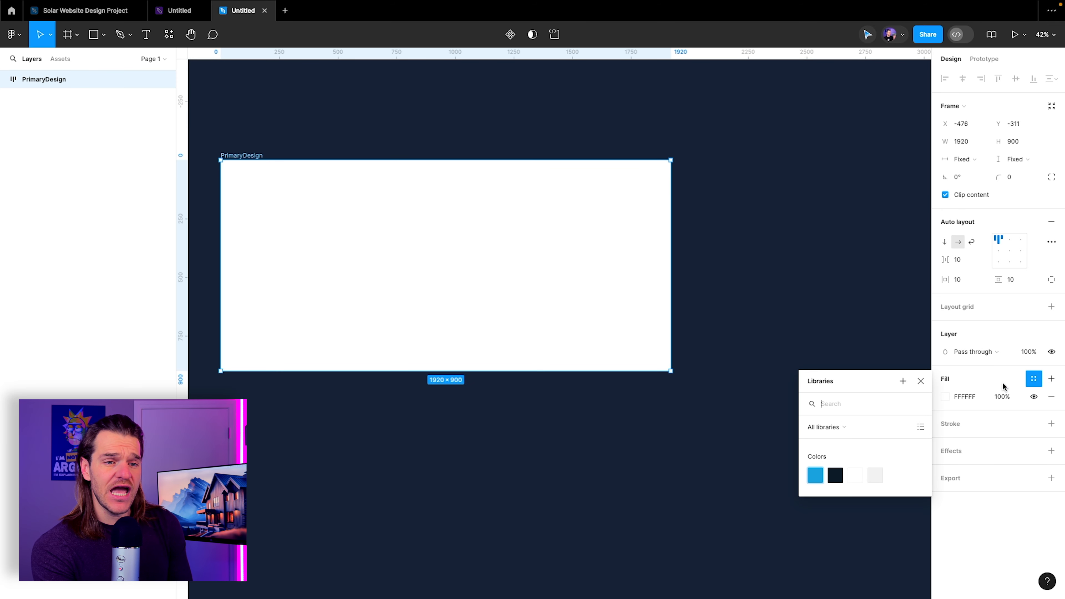
pyautogui.click(840, 476)
pyautogui.click(776, 306)
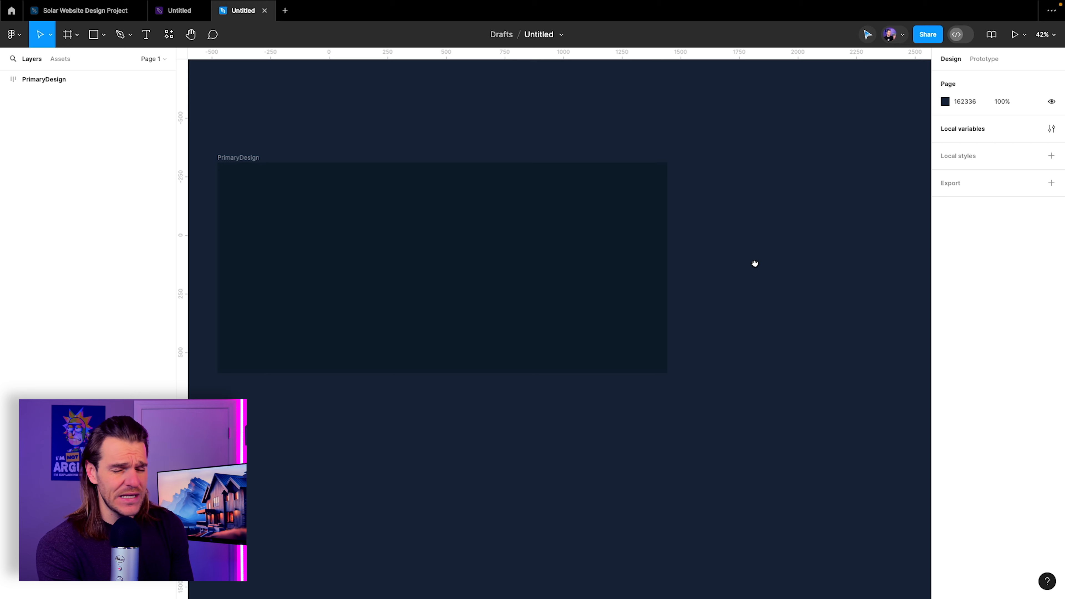
# Lighten the page background to 223451
pyautogui.moveTo(754, 263); pyautogui.dragTo(752, 266)
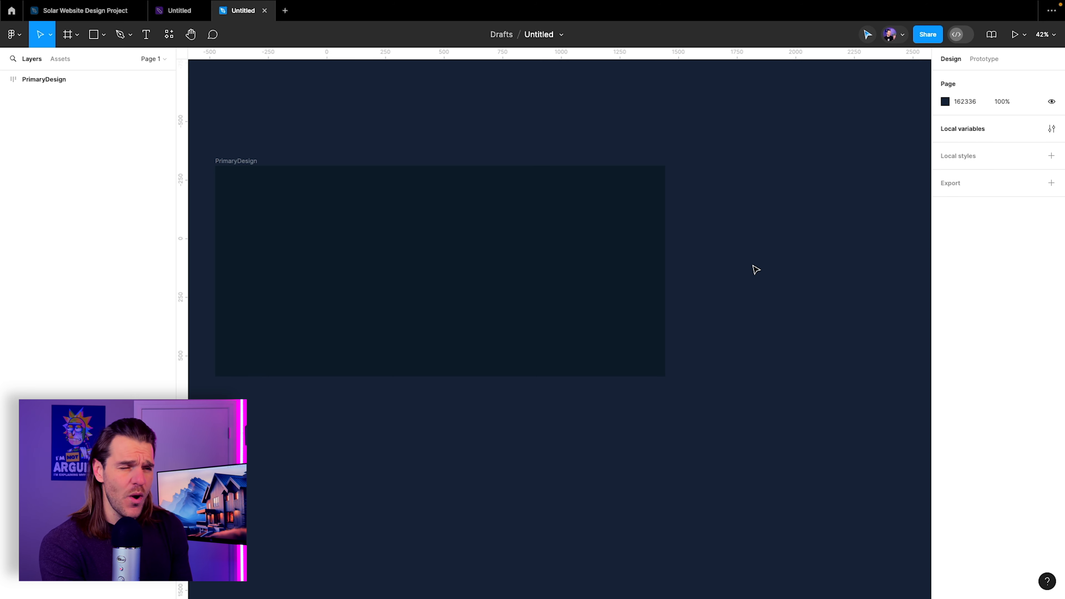
pyautogui.click(945, 101)
pyautogui.moveTo(878, 225); pyautogui.dragTo(877, 209)
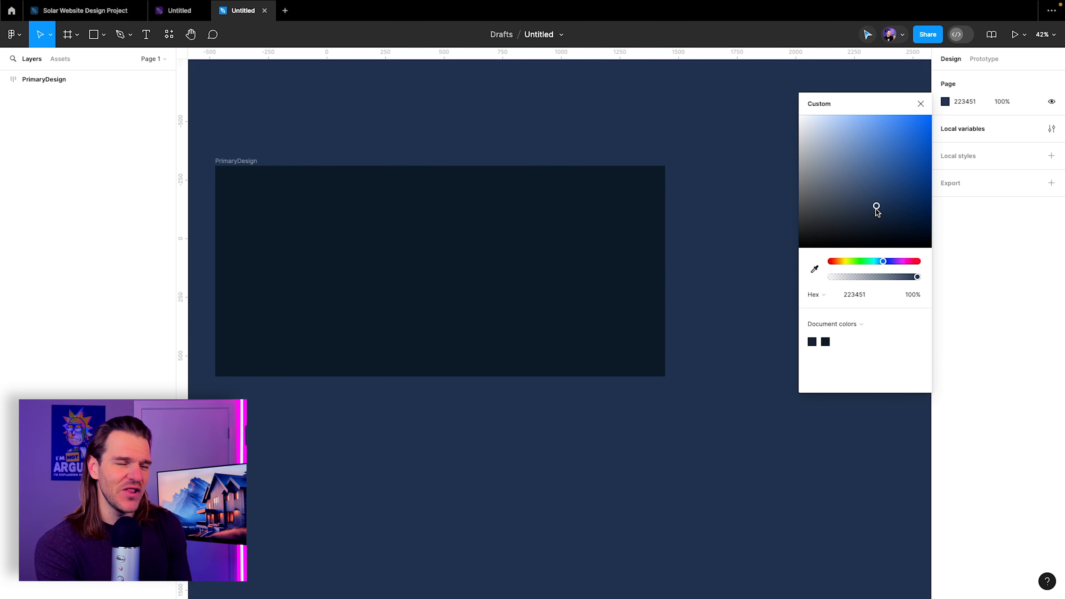
# Add a layout grid to the PrimaryDesign frame, switch it to Columns and set the count to 12
pyautogui.click(238, 162)
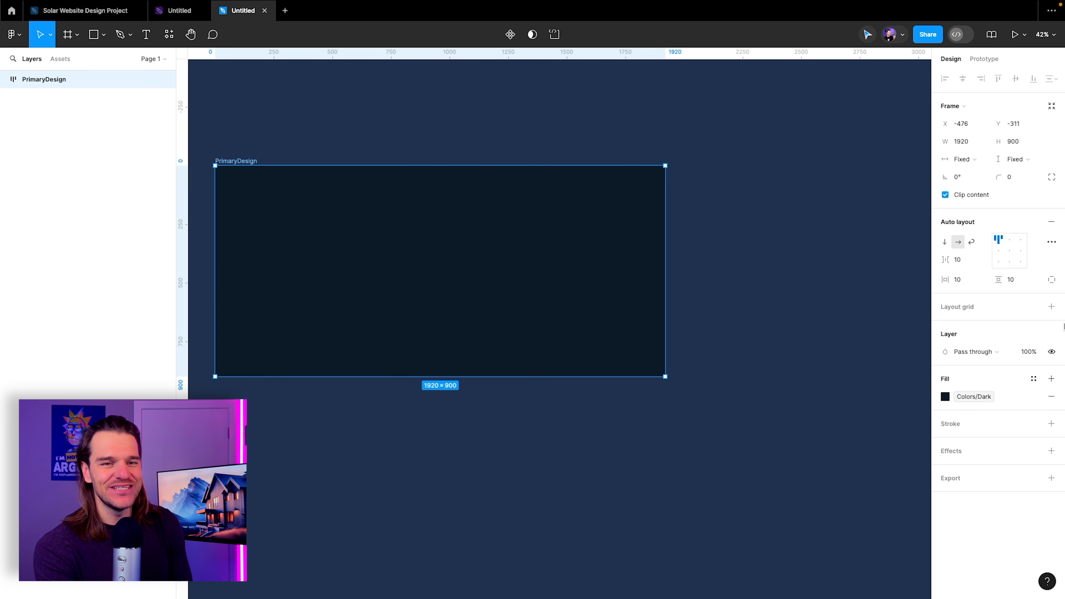
pyautogui.click(1050, 307)
pyautogui.click(946, 324)
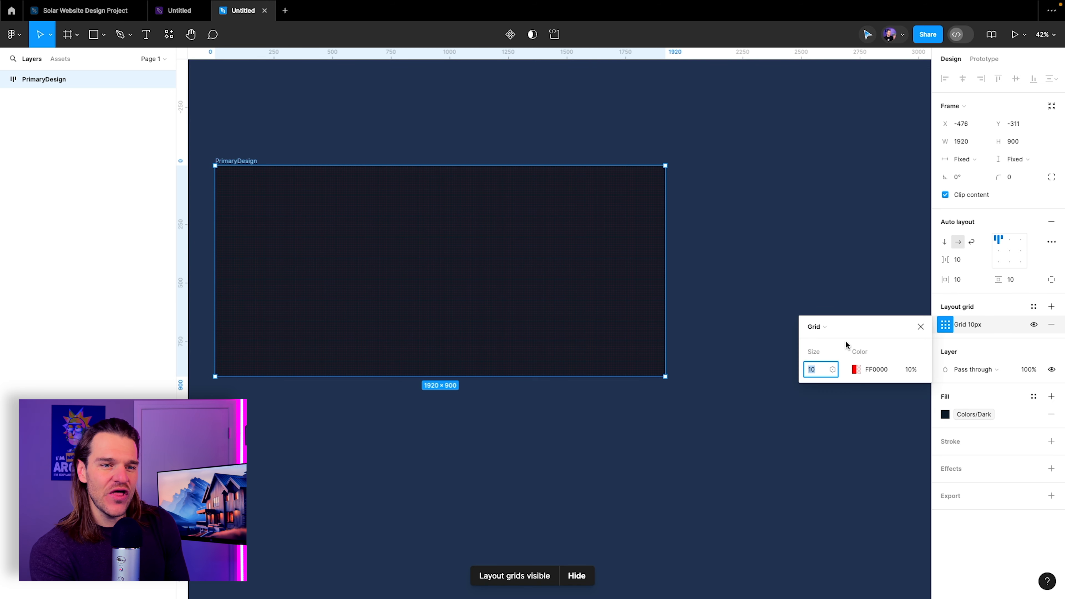
pyautogui.click(818, 326)
pyautogui.click(828, 340)
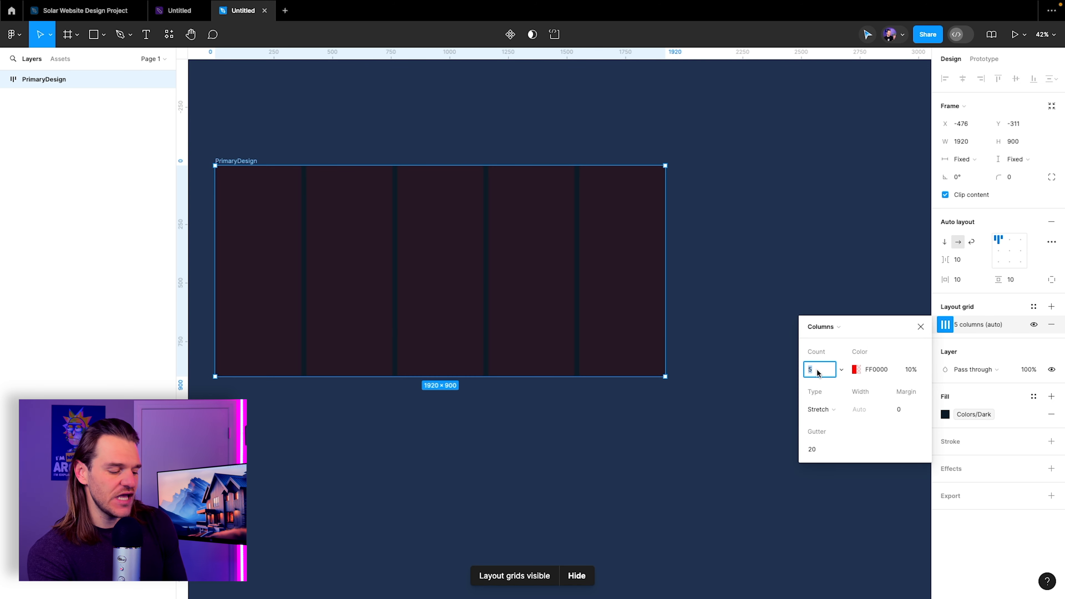
pyautogui.write('12')
pyautogui.press('Return')
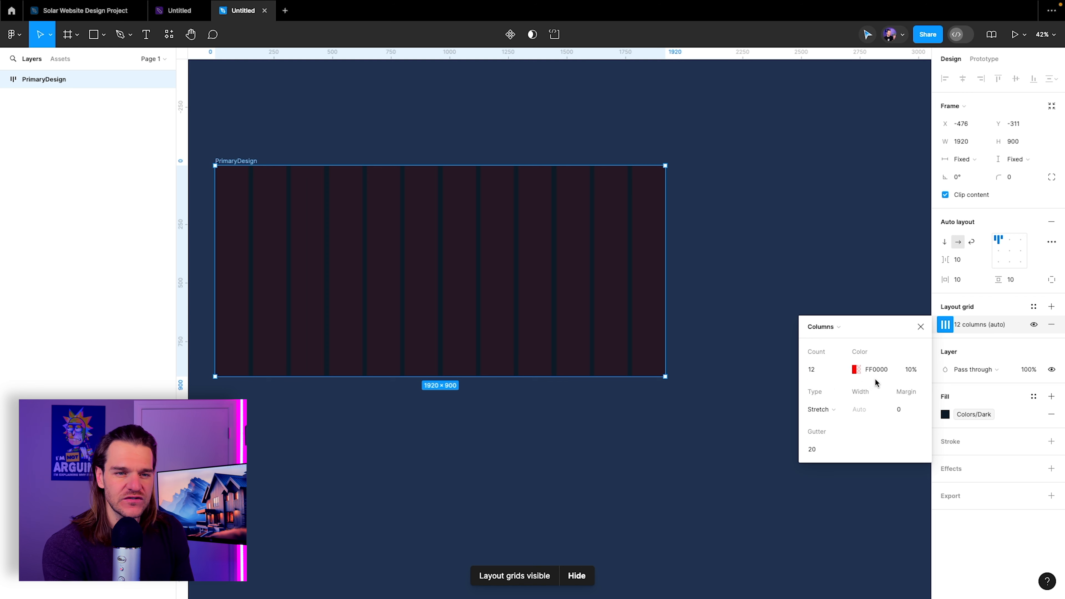
# Change the color of the column grid to the near-white FDF9F9
pyautogui.click(856, 369)
pyautogui.click(703, 336)
pyautogui.moveTo(703, 337); pyautogui.dragTo(667, 313)
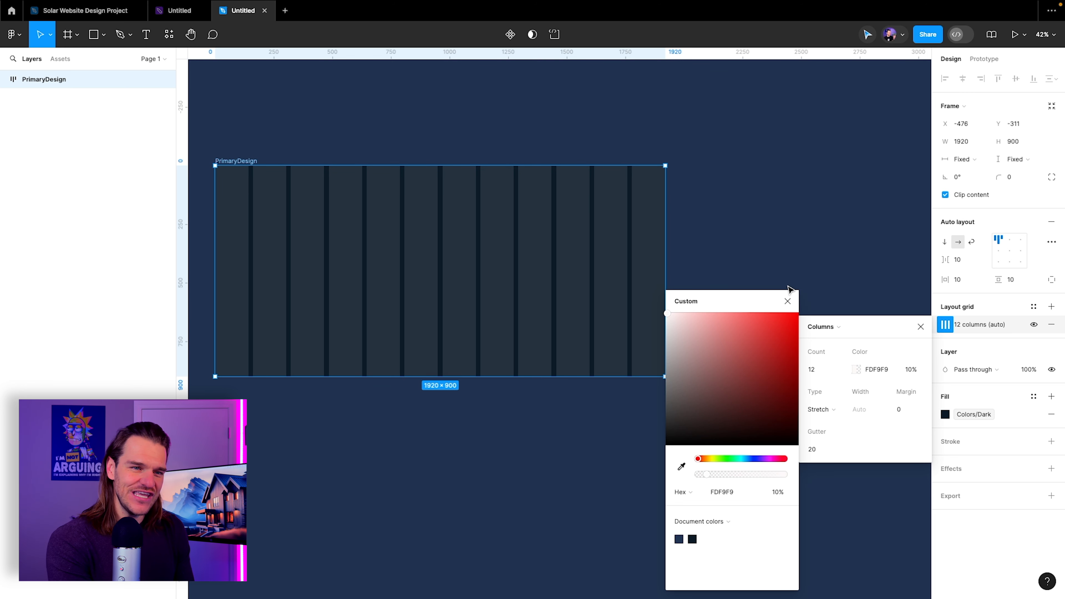
pyautogui.click(787, 301)
# Set the column grid type to Center, link the column width to the Grid variable, and deselect the frame
pyautogui.click(820, 409)
pyautogui.click(834, 400)
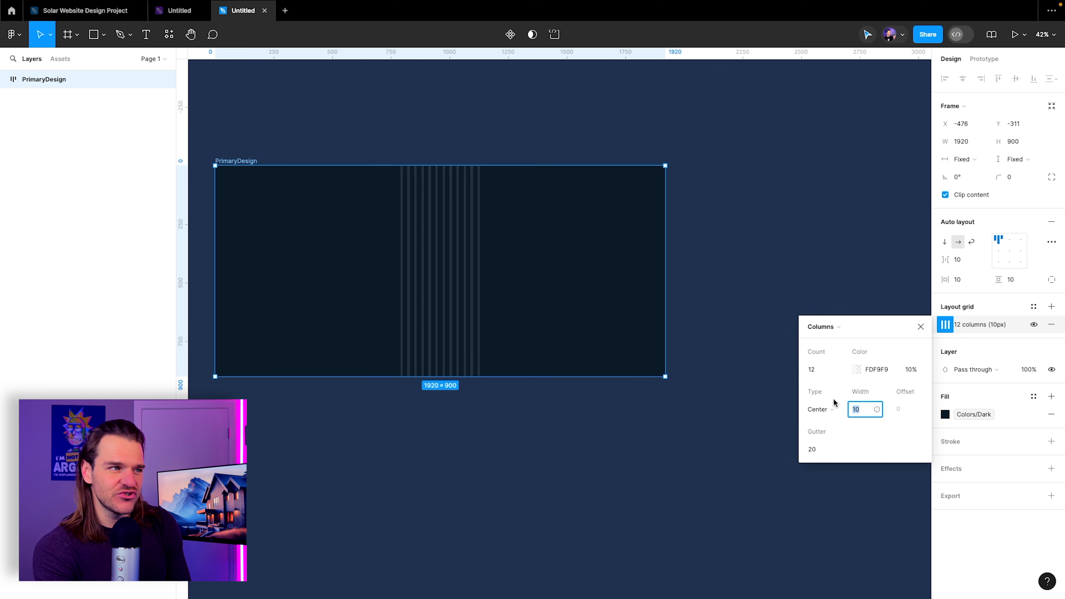
pyautogui.click(877, 409)
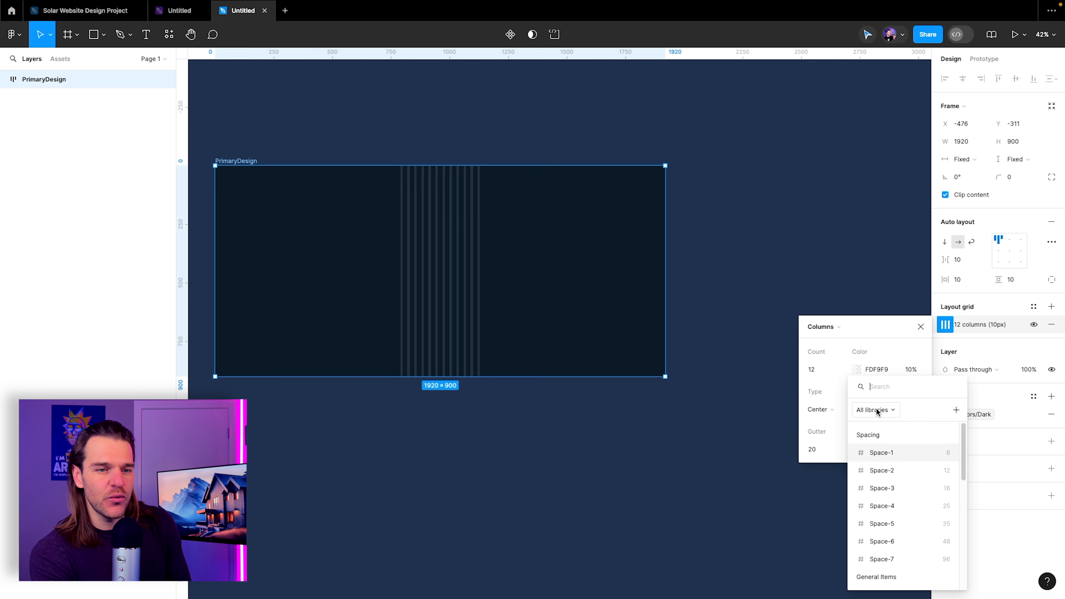
pyautogui.scroll(-3, 884, 474)
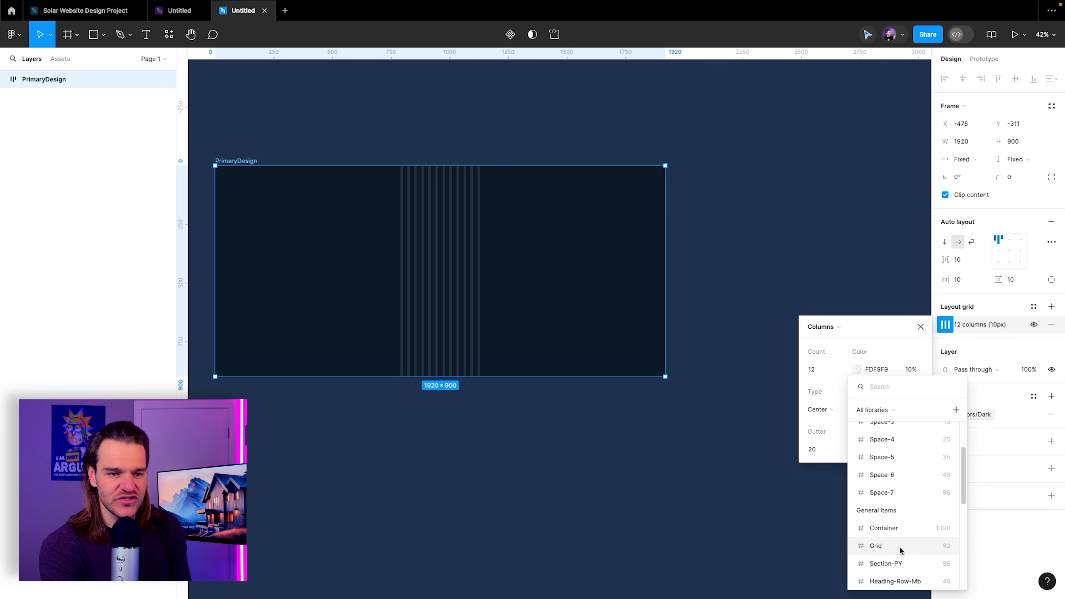
pyautogui.click(876, 546)
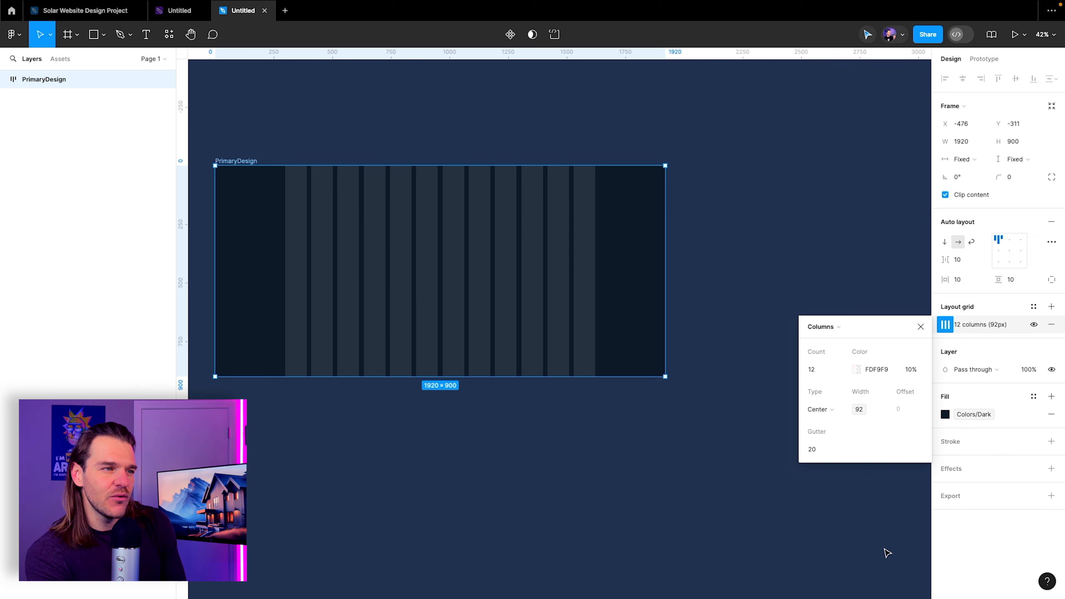
pyautogui.click(920, 326)
pyautogui.click(809, 242)
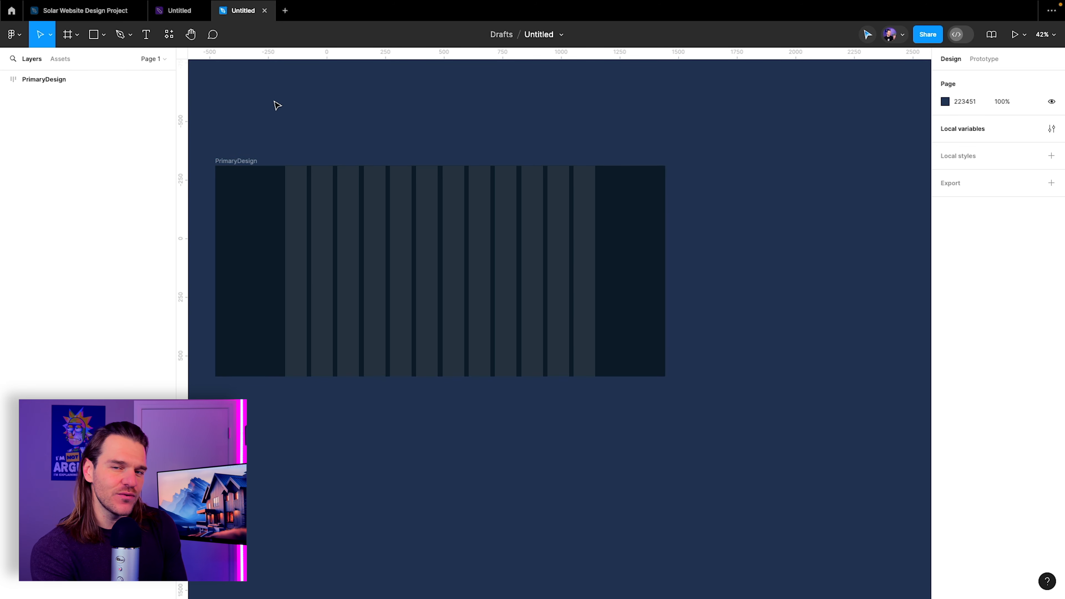
# Draw a rectangle about 837 × 274 inside PrimaryDesign and link its width to the Container variable
pyautogui.click(94, 35)
pyautogui.moveTo(218, 168); pyautogui.dragTo(414, 232)
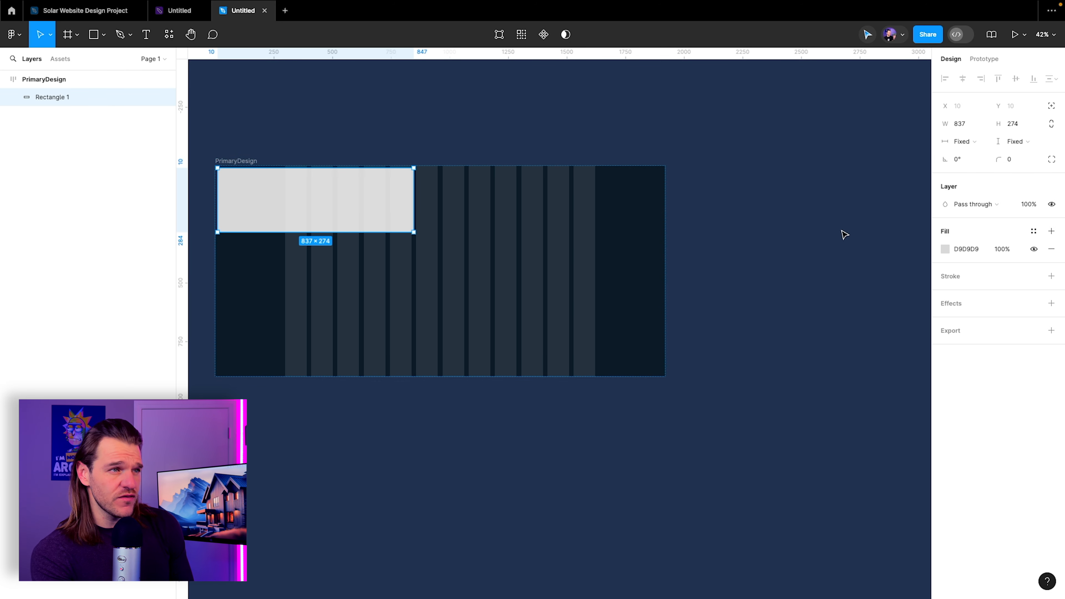
pyautogui.click(983, 142)
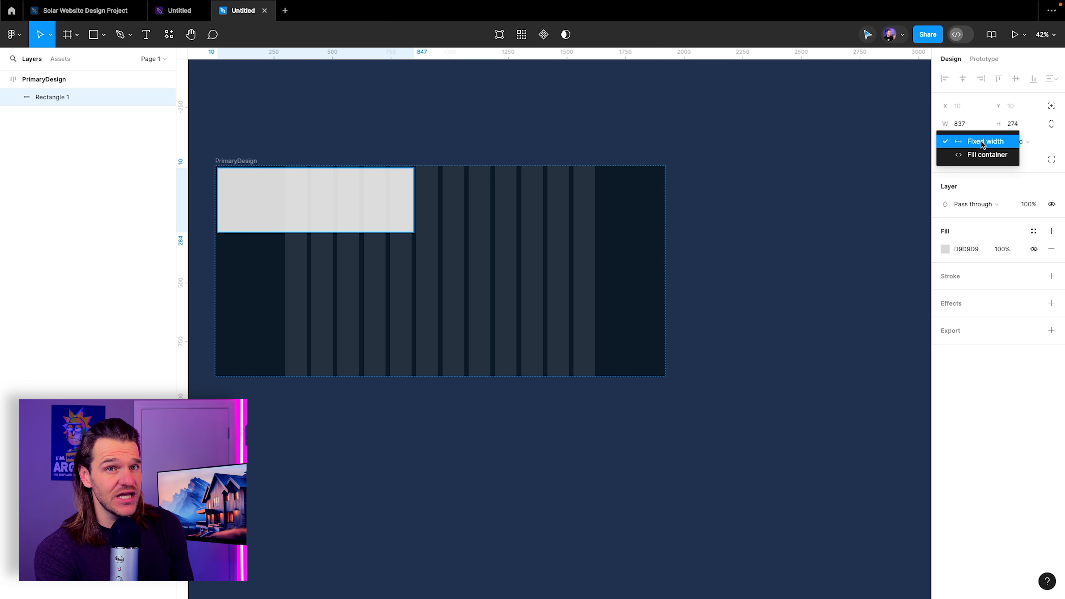
pyautogui.click(982, 142)
pyautogui.click(982, 124)
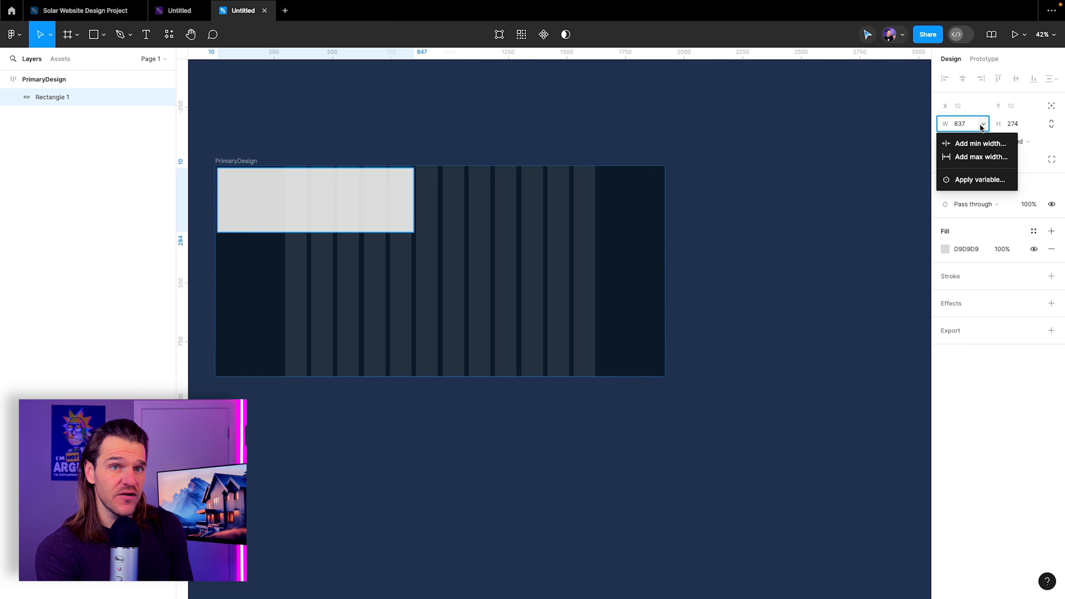
pyautogui.click(980, 179)
pyautogui.scroll(-2, 979, 300)
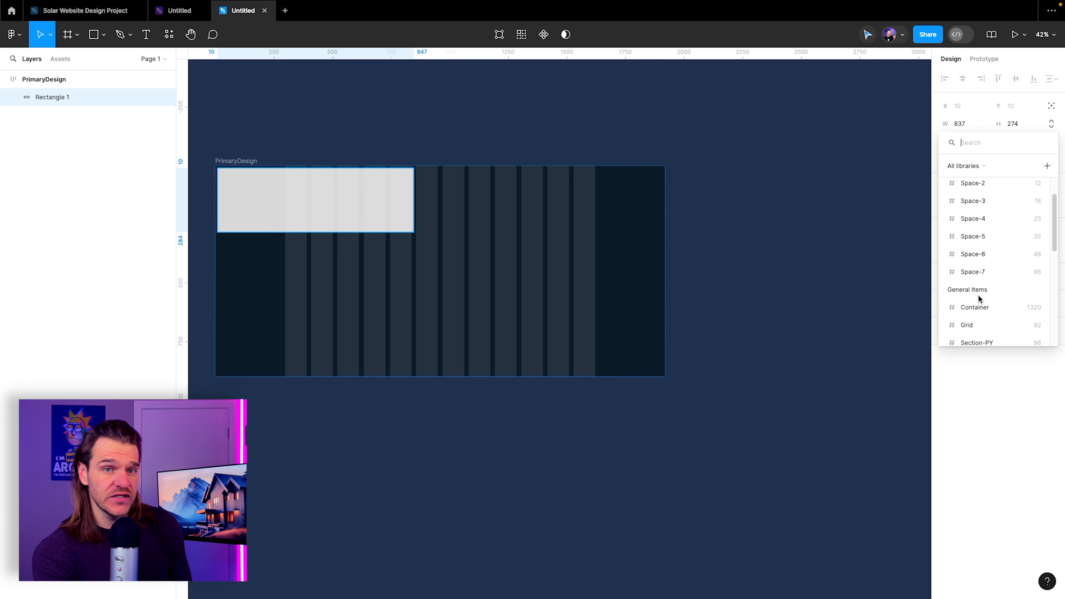
pyautogui.click(979, 308)
# Align the contents of the PrimaryDesign auto layout to the center and check the rectangle's edges against the column grid
pyautogui.click(39, 81)
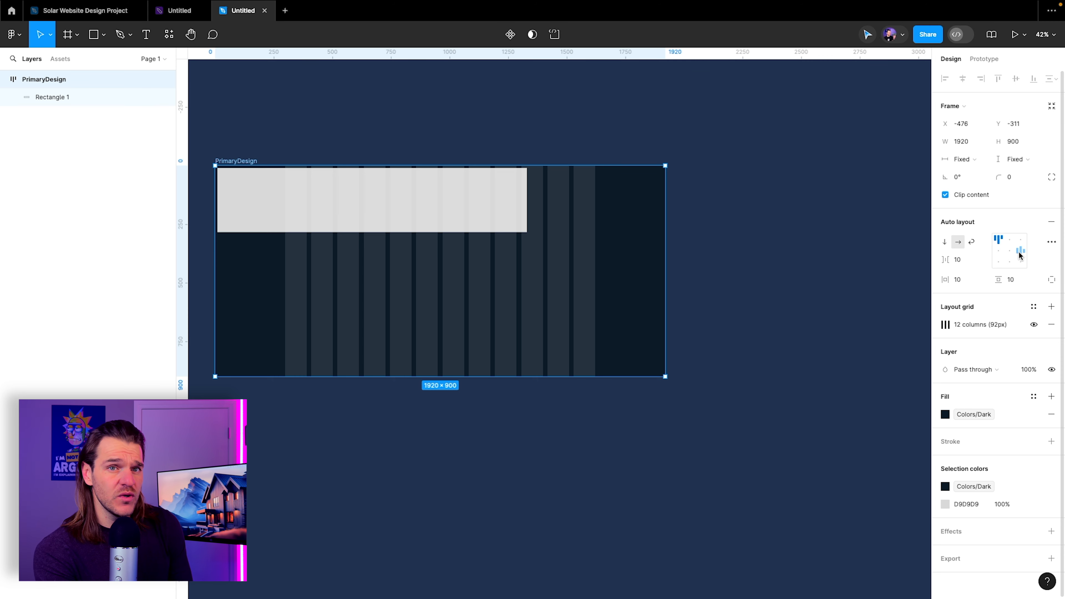
pyautogui.click(1009, 251)
pyautogui.scroll(5, 268, 299)
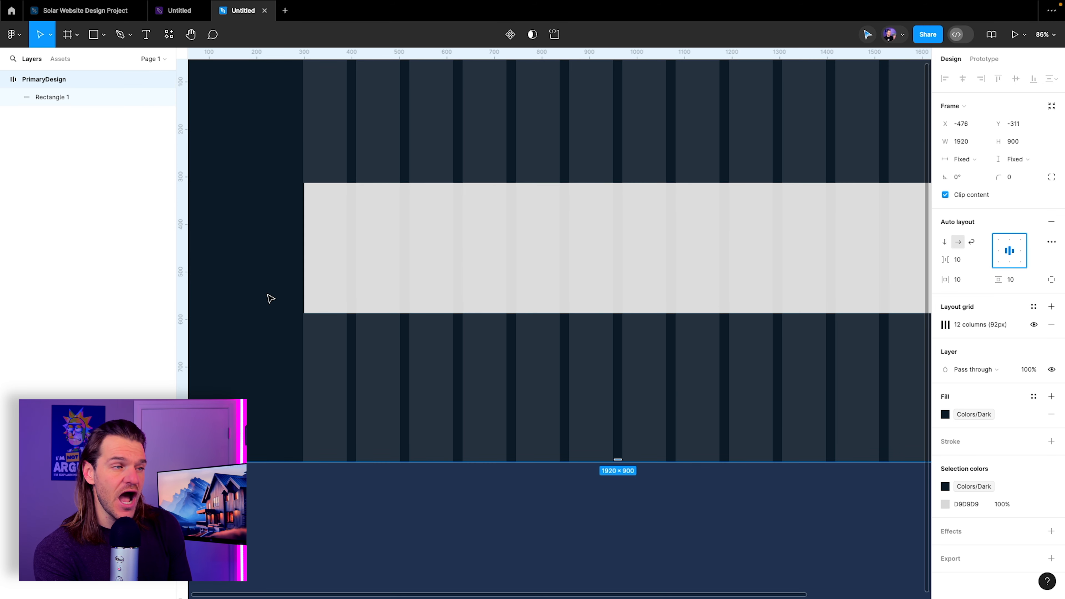
pyautogui.scroll(-1, 269, 298)
pyautogui.click(426, 228)
pyautogui.moveTo(426, 229); pyautogui.dragTo(382, 251)
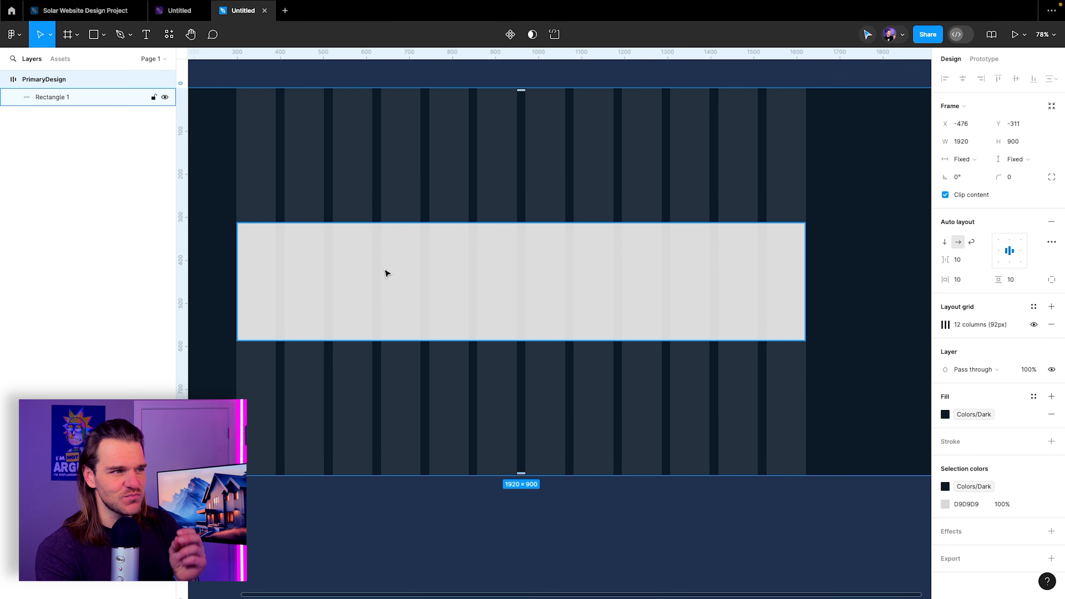
# Delete the test rectangle from the PrimaryDesign frame
pyautogui.click(39, 98)
pyautogui.press('Delete')
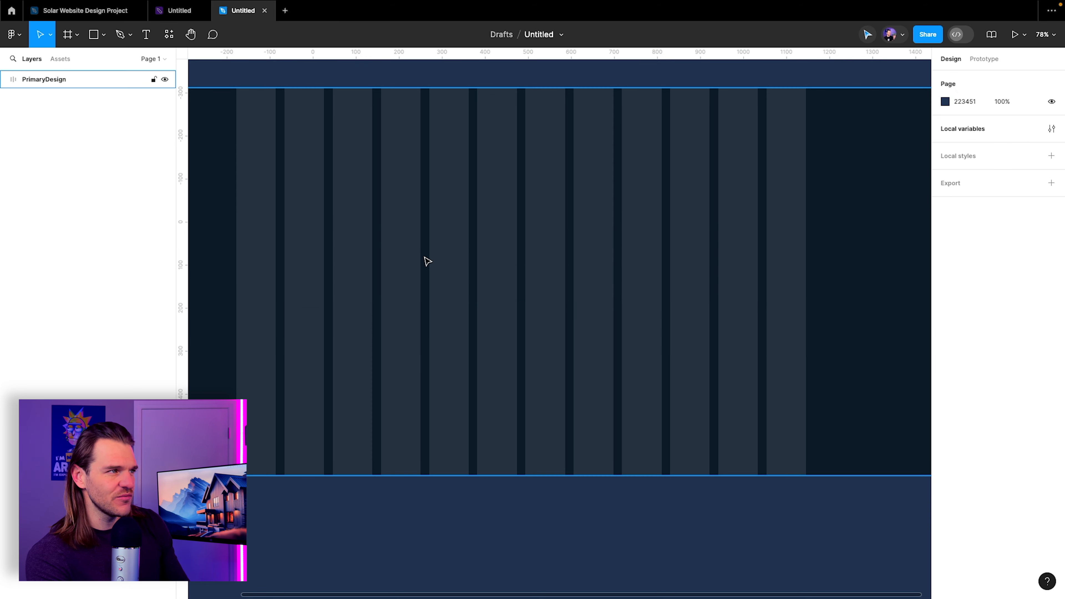
pyautogui.scroll(-5, 376, 124)
pyautogui.hscroll(1, 369, 117)
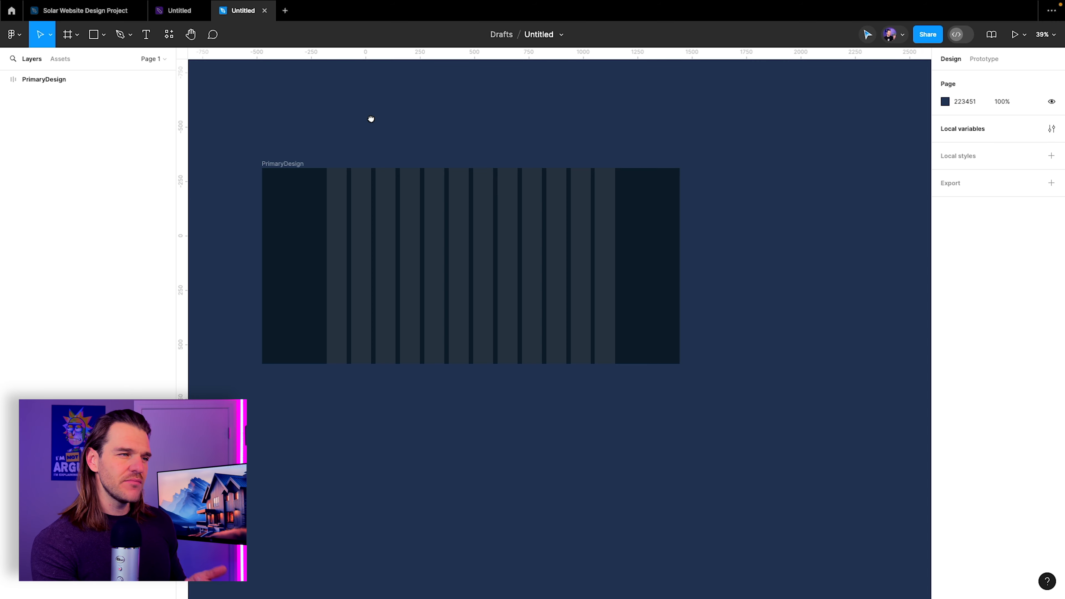
# Duplicate the PrimaryDesign frame beside the original and rename the copy Hero Slider
pyautogui.hscroll(1, 344, 127)
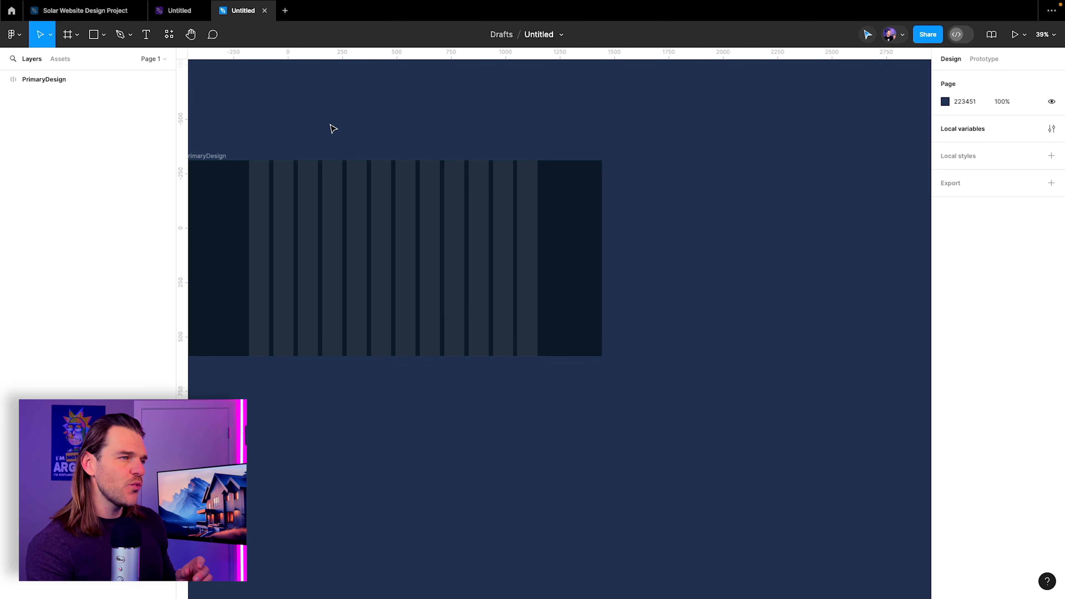
pyautogui.scroll(-2, 304, 176)
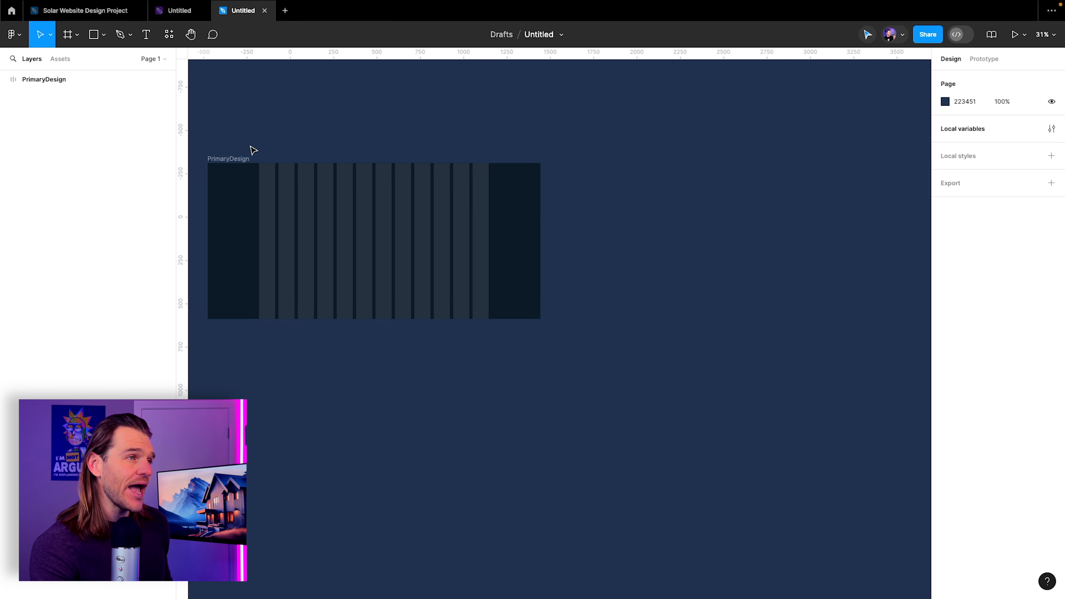
pyautogui.click(233, 158)
pyautogui.moveTo(228, 159); pyautogui.dragTo(604, 174)
pyautogui.moveTo(694, 130); pyautogui.dragTo(575, 136)
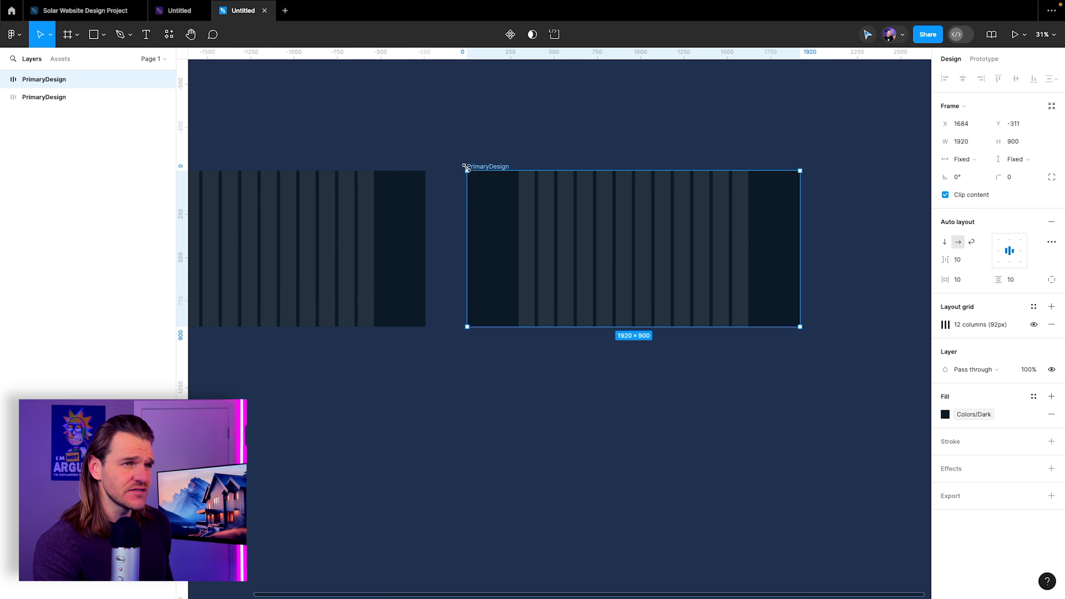
pyautogui.doubleClick(488, 167)
pyautogui.write('Slider')
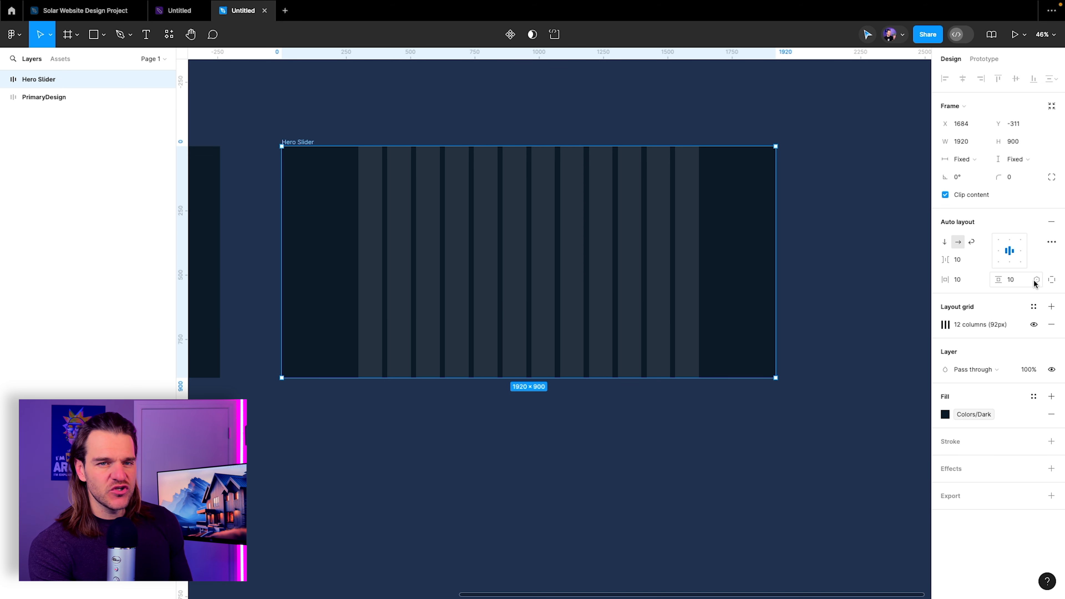
pyautogui.click(1037, 279)
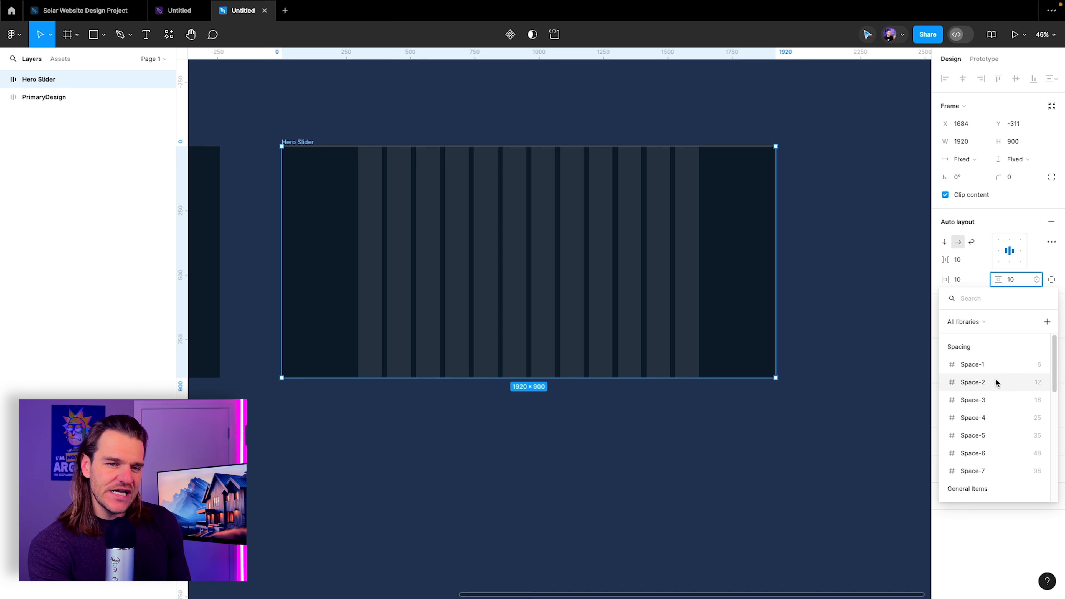
pyautogui.scroll(-3, 983, 482)
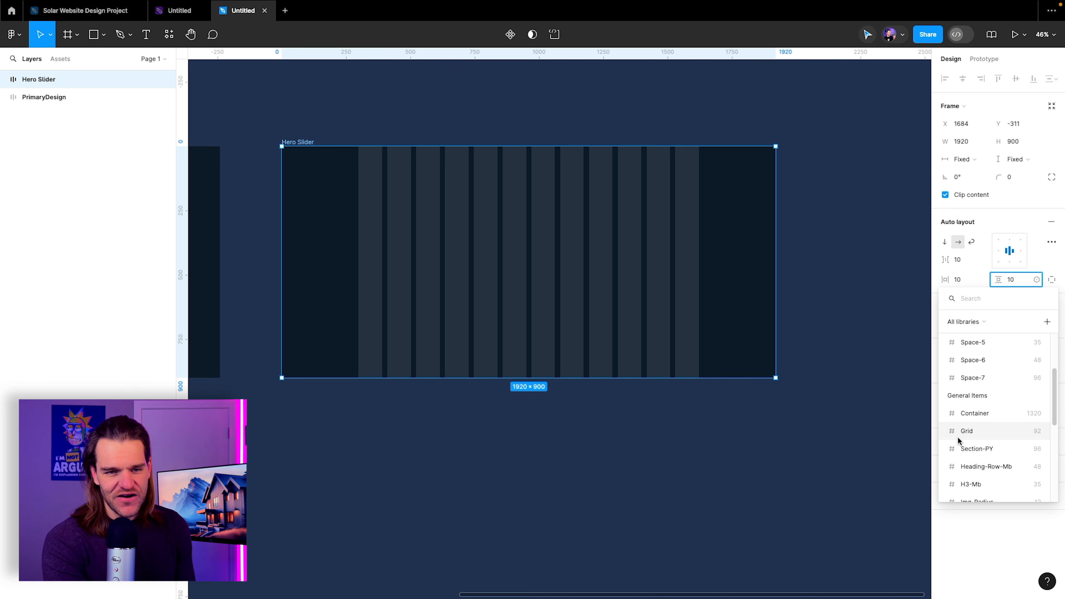
pyautogui.scroll(-1, 956, 435)
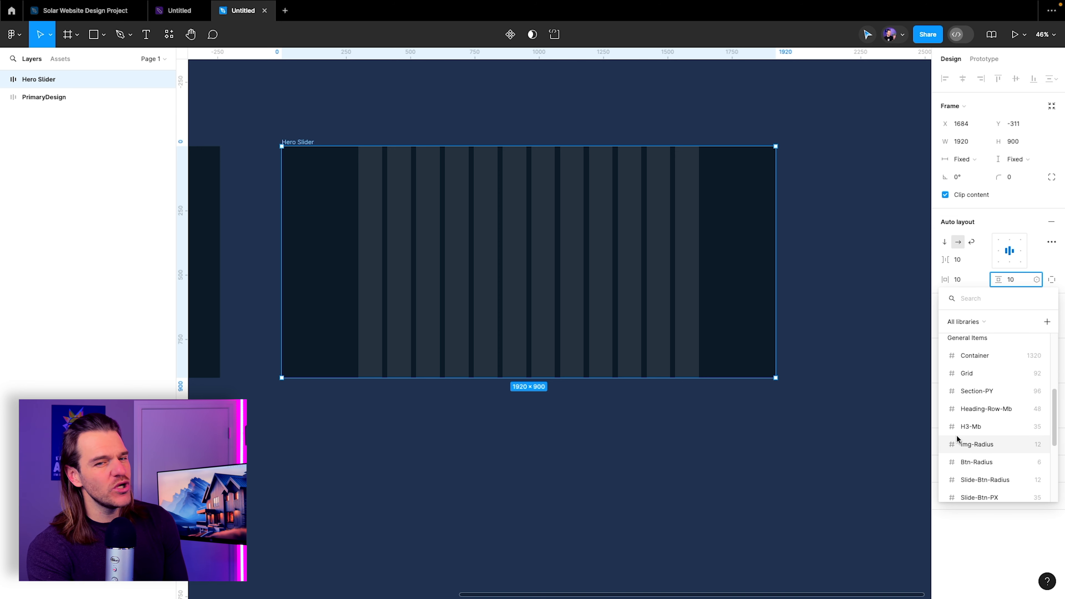
pyautogui.scroll(-2, 956, 435)
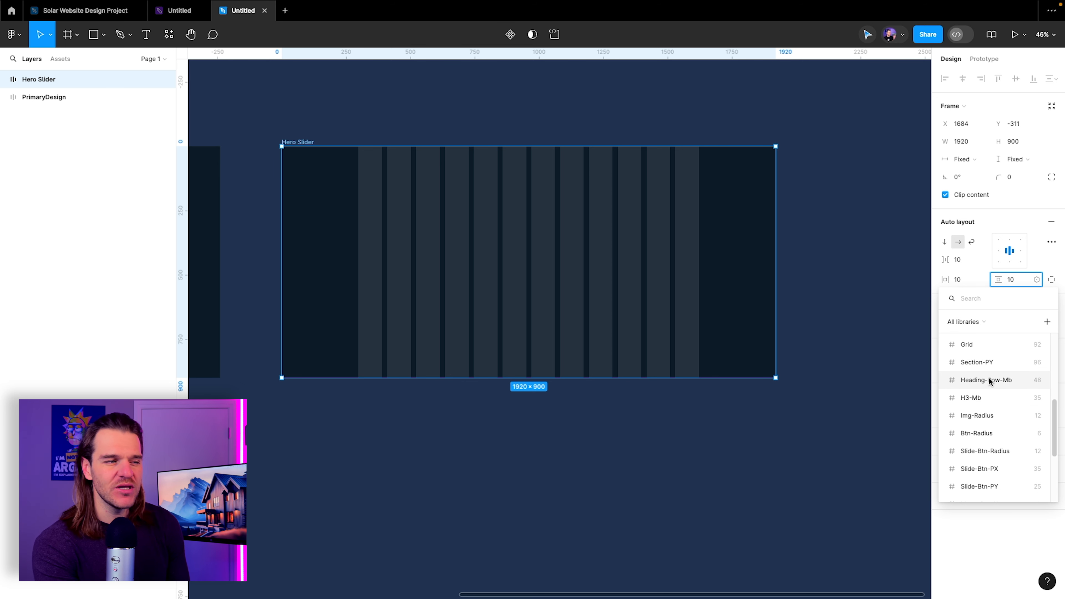
pyautogui.scroll(1, 988, 381)
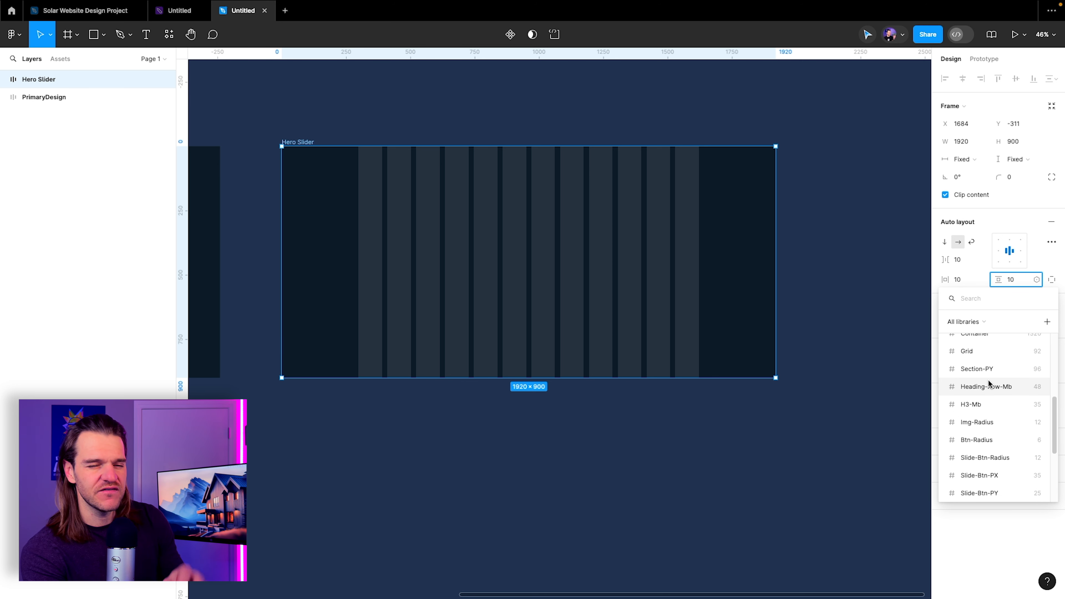
pyautogui.scroll(5, 989, 383)
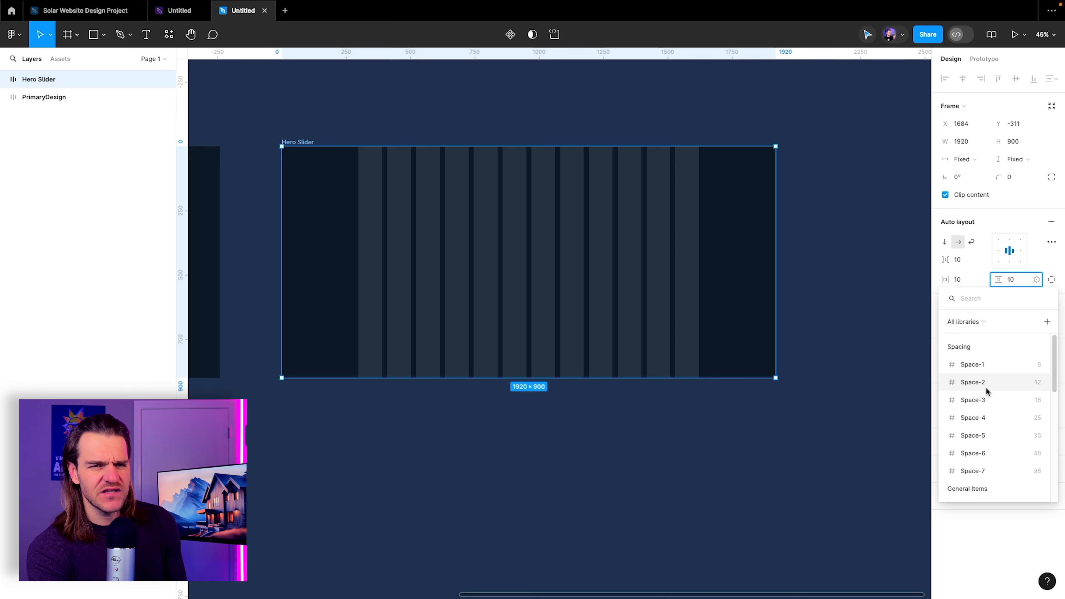
pyautogui.click(1043, 265)
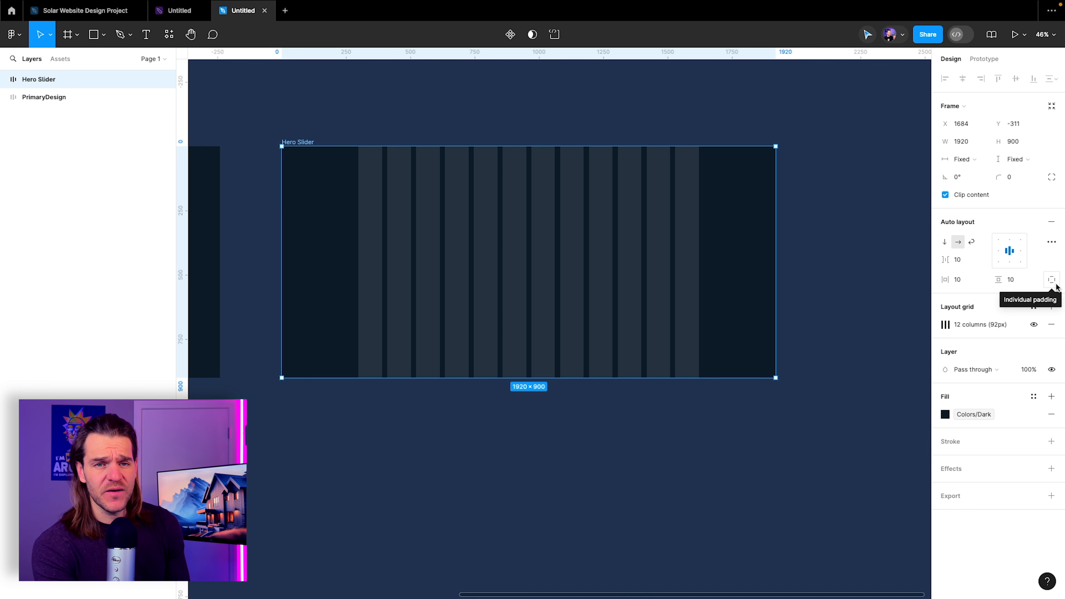
# Split the Hero Slider padding into individual sides and link the top padding to the Space-4 variable
pyautogui.click(1052, 282)
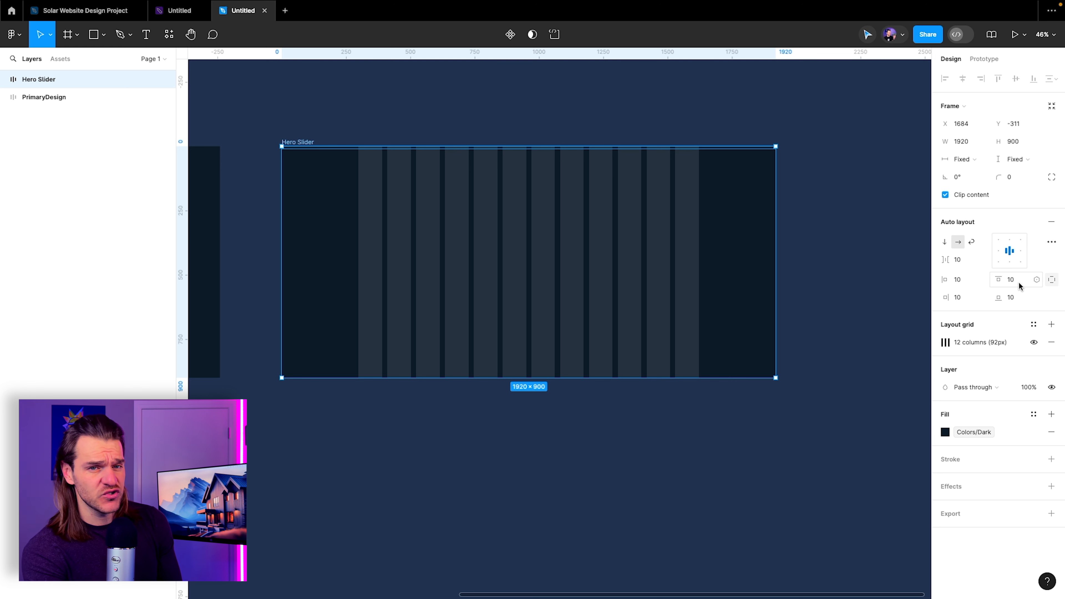
pyautogui.click(1034, 280)
pyautogui.scroll(-1, 992, 390)
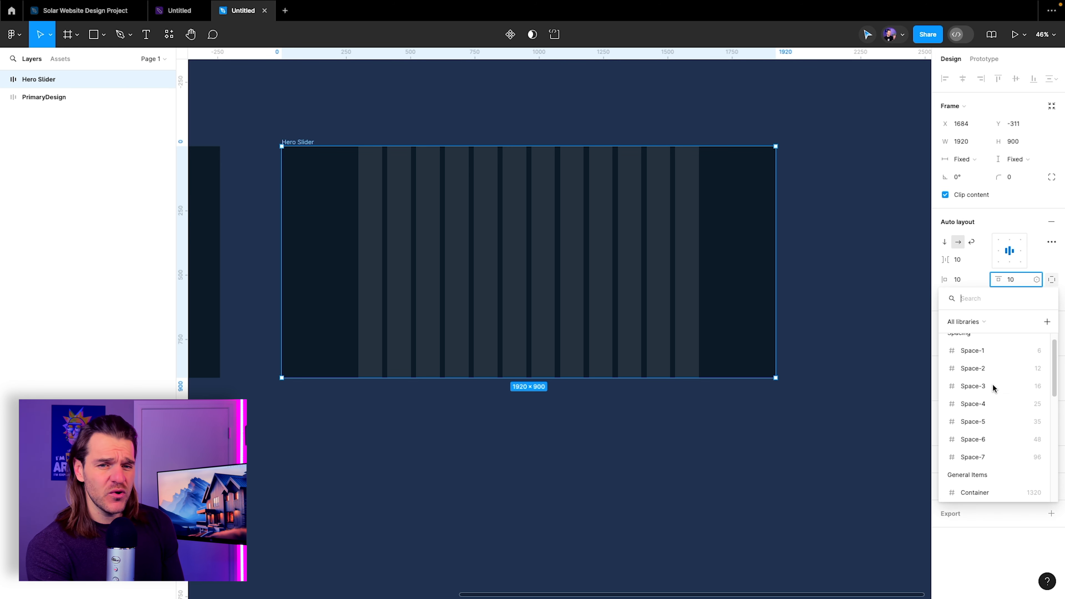
pyautogui.click(988, 407)
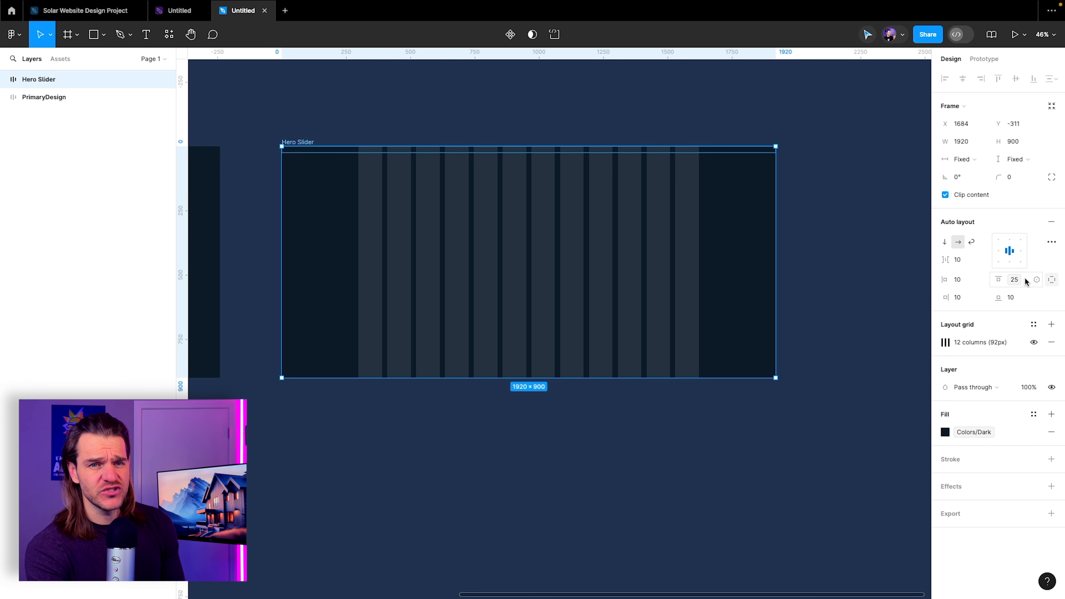
pyautogui.click(1036, 280)
pyautogui.click(999, 420)
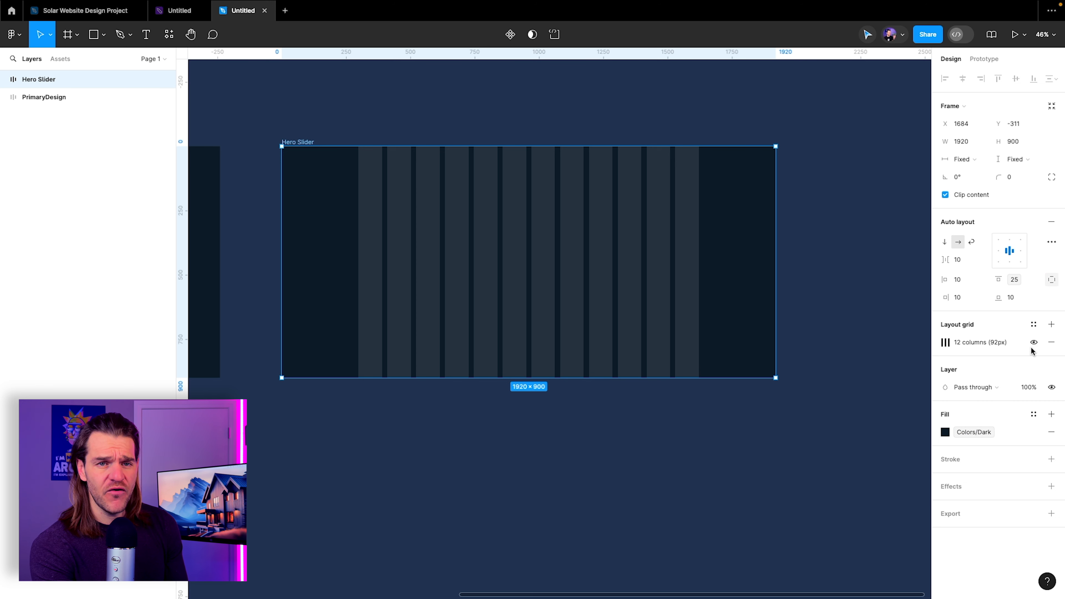
# Link the Hero Slider's bottom padding to the Space-7 variable
pyautogui.click(1036, 298)
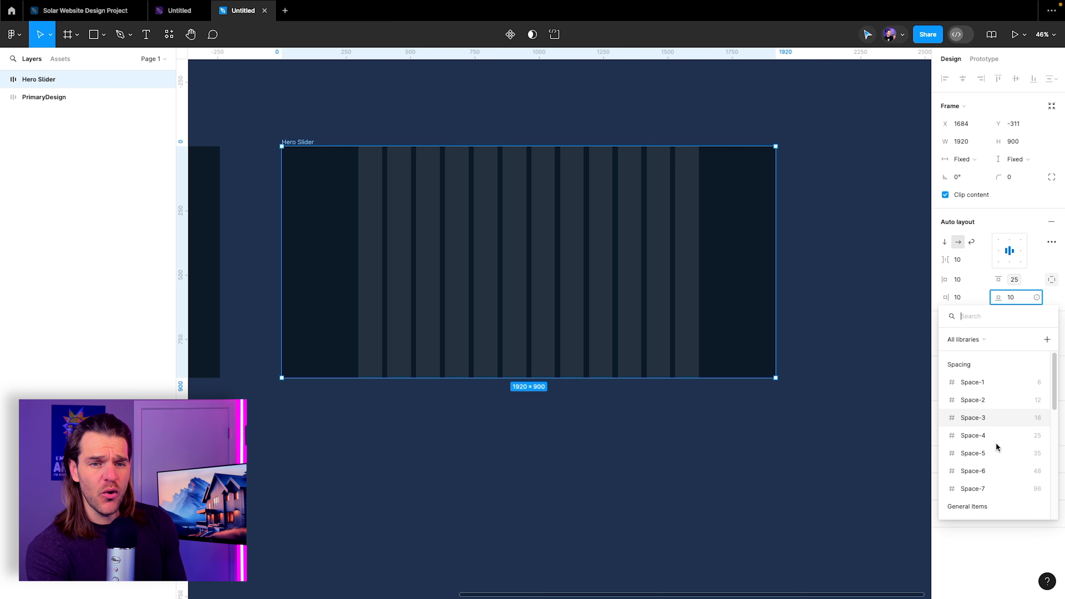
pyautogui.scroll(-1, 994, 455)
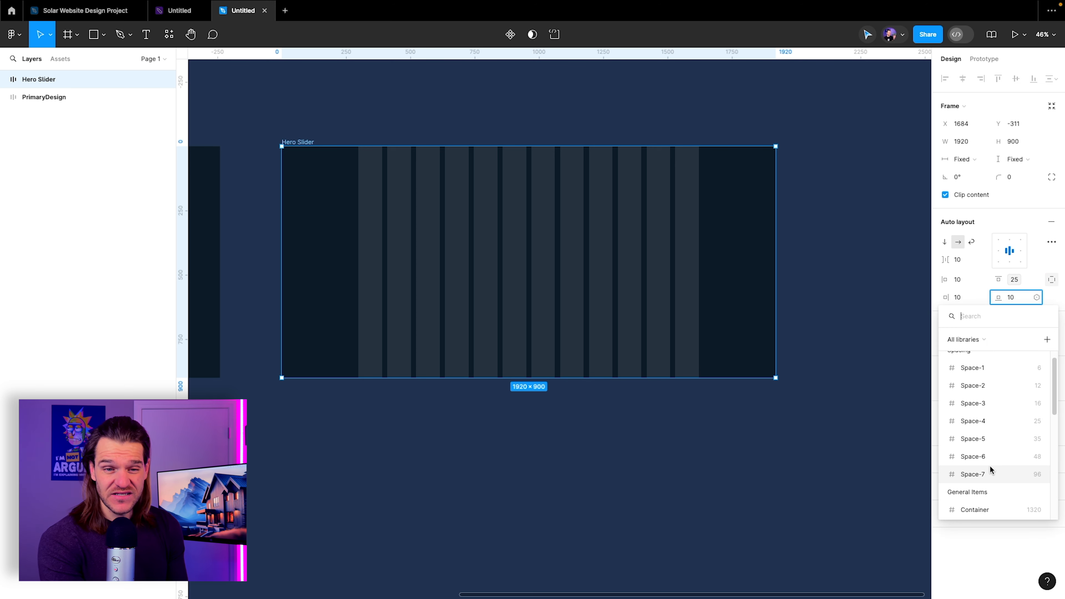
pyautogui.click(990, 468)
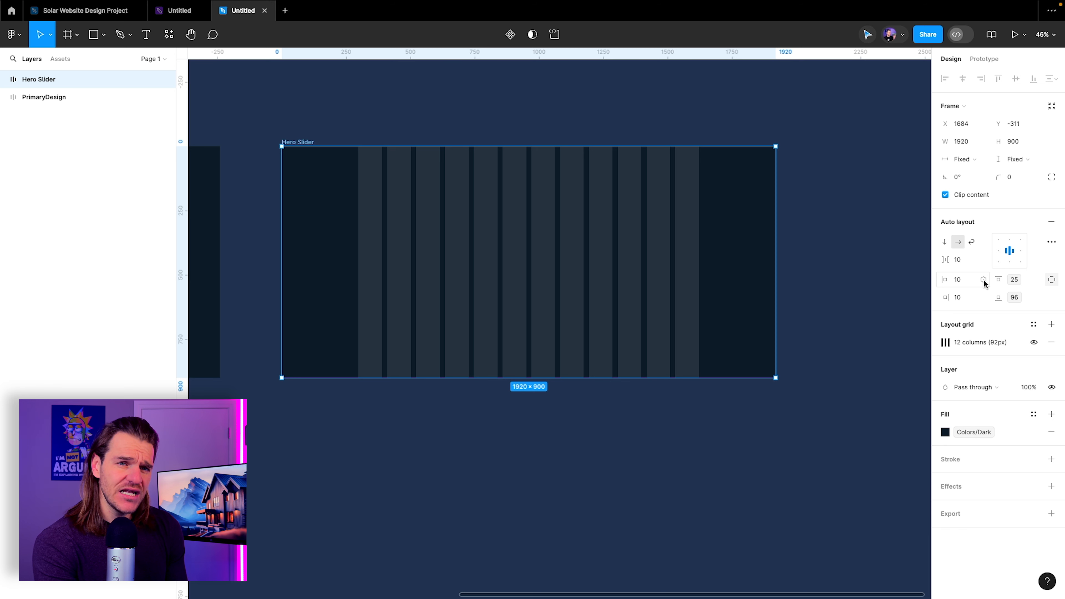
# Link the Hero Slider's left and right padding to the Space-6 variable and deselect the frame
pyautogui.click(983, 280)
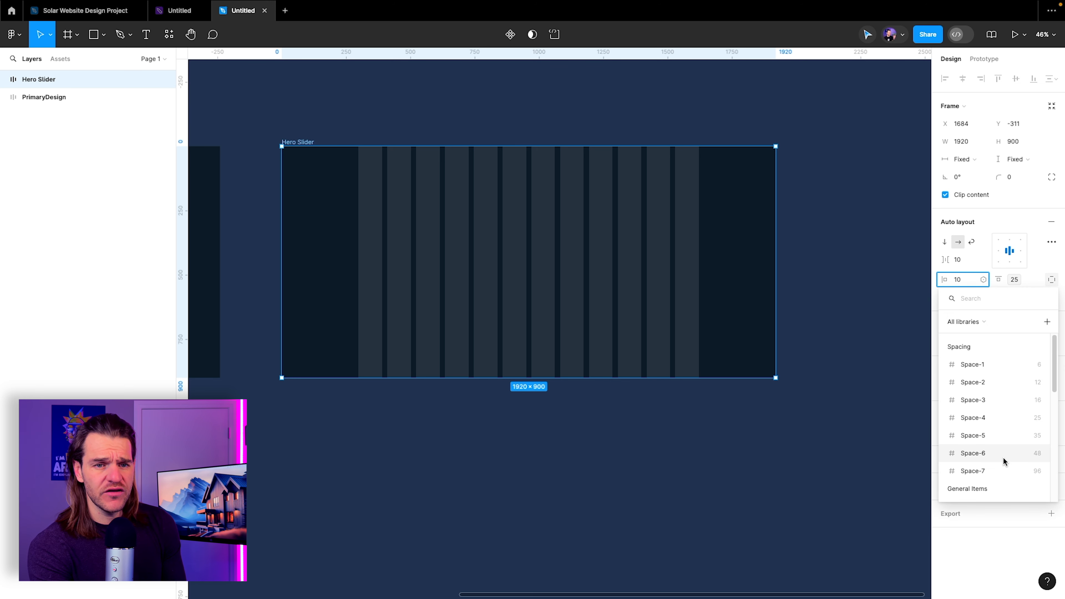
pyautogui.click(1003, 458)
pyautogui.click(982, 297)
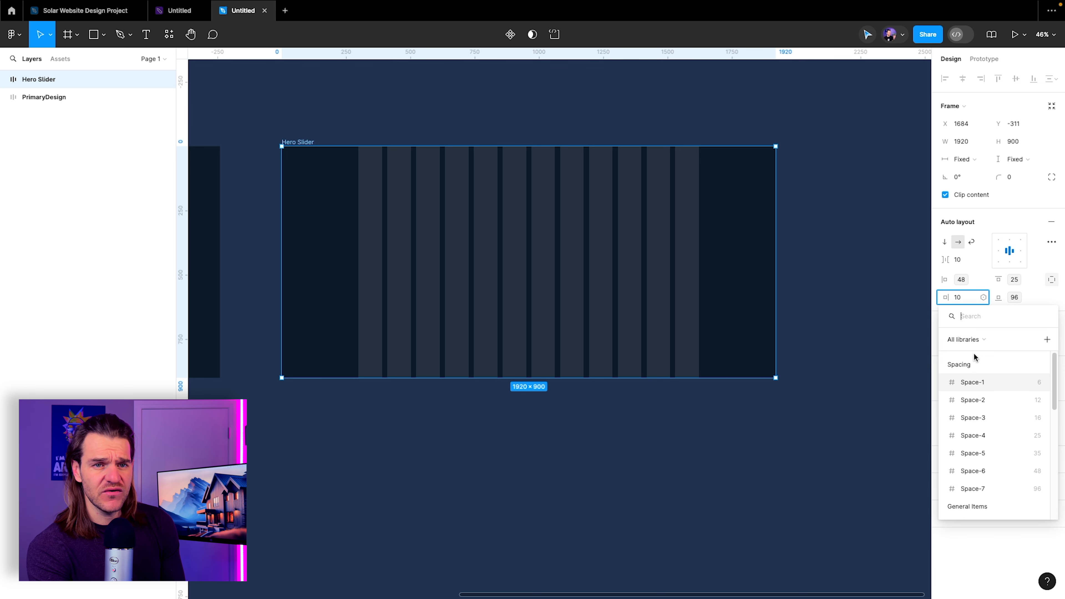
pyautogui.click(991, 471)
pyautogui.click(511, 118)
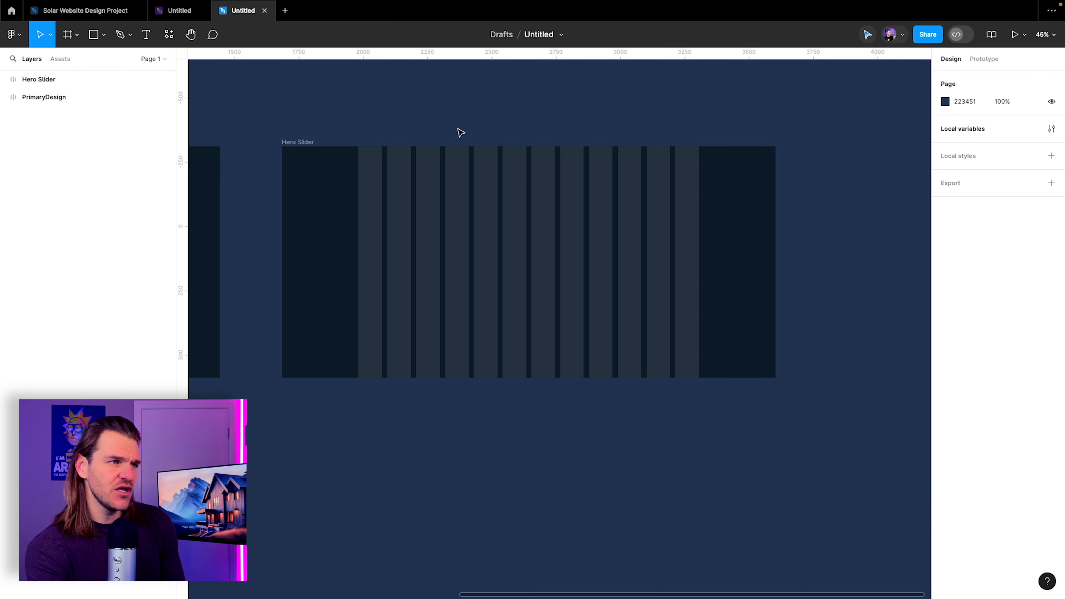
# Duplicate the Hero Slider frame directly below the original and rename the copy Services
pyautogui.click(300, 149)
pyautogui.scroll(-2, 441, 129)
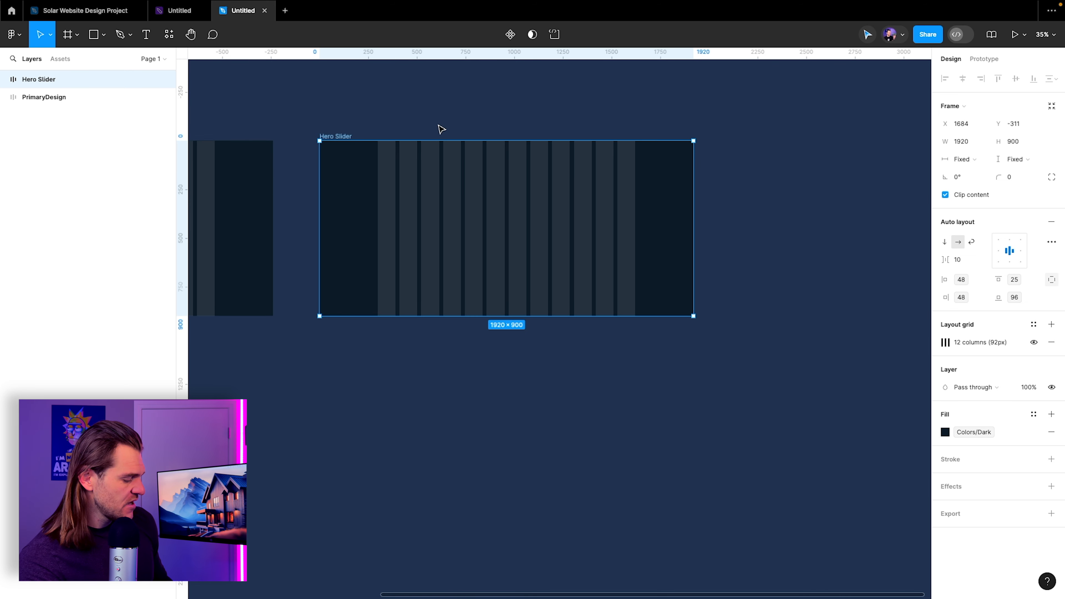
pyautogui.scroll(-2, 331, 140)
pyautogui.scroll(-2, 292, 157)
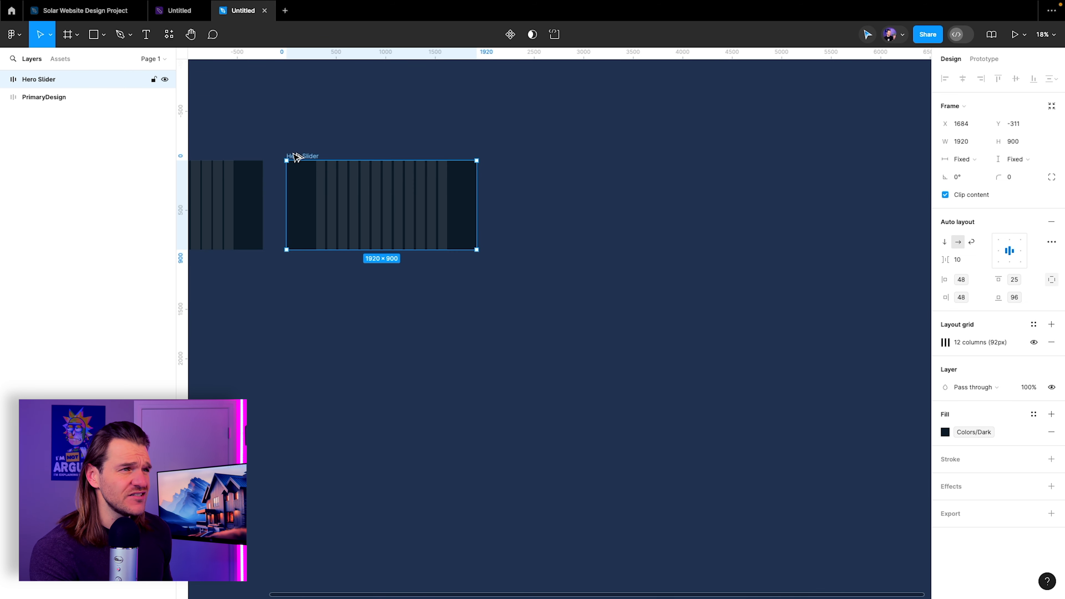
pyautogui.moveTo(296, 159); pyautogui.dragTo(309, 264)
pyautogui.scroll(2, 254, 280)
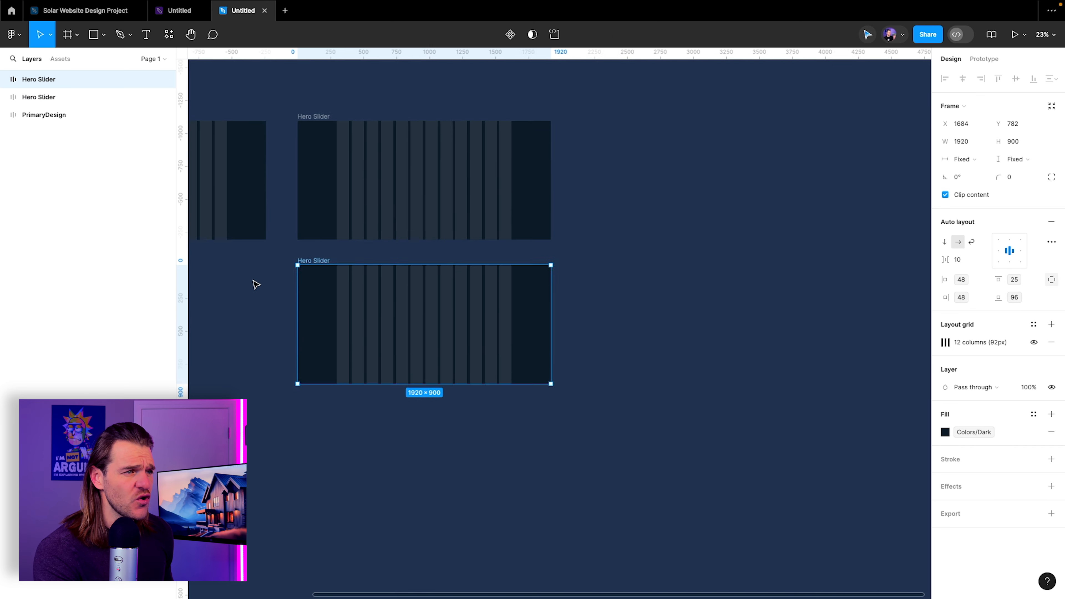
pyautogui.write('Services')
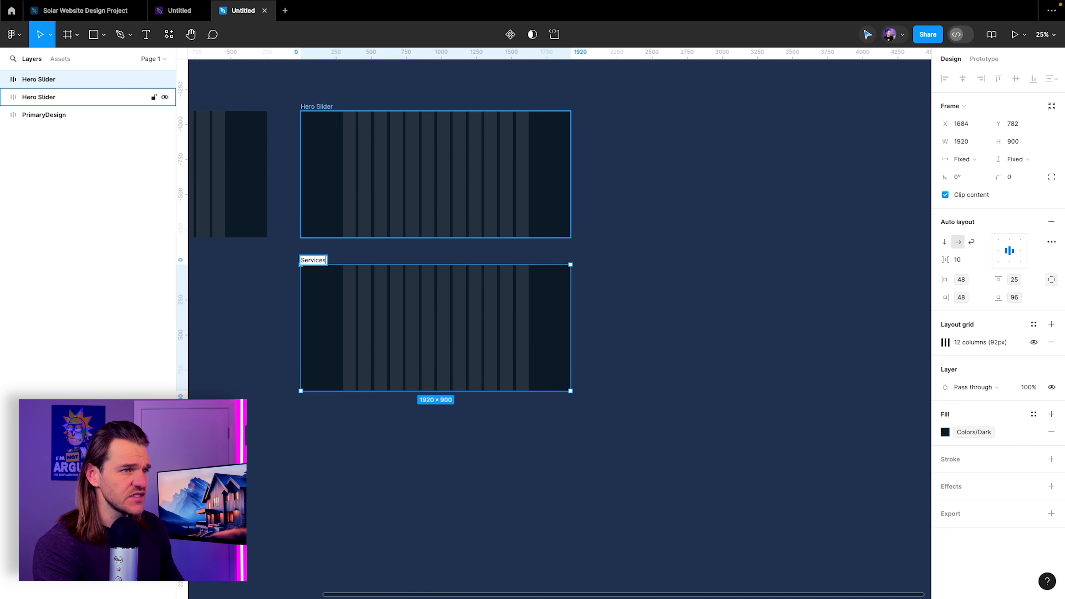
pyautogui.press('Return')
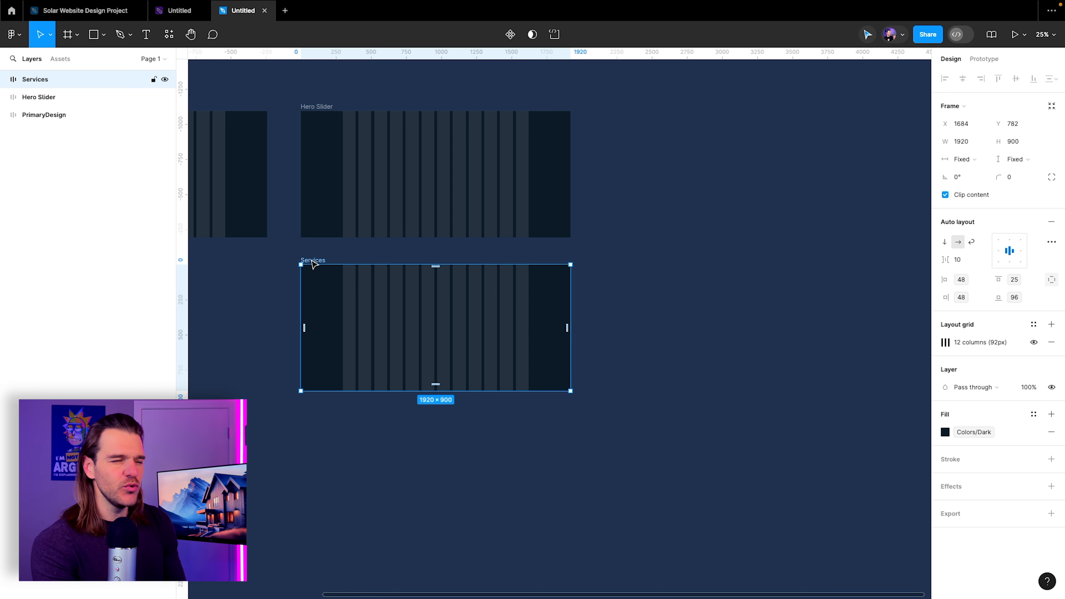
# Open the local variables and look through the Spacing and General Items groups
pyautogui.press('Escape')
pyautogui.click(1052, 128)
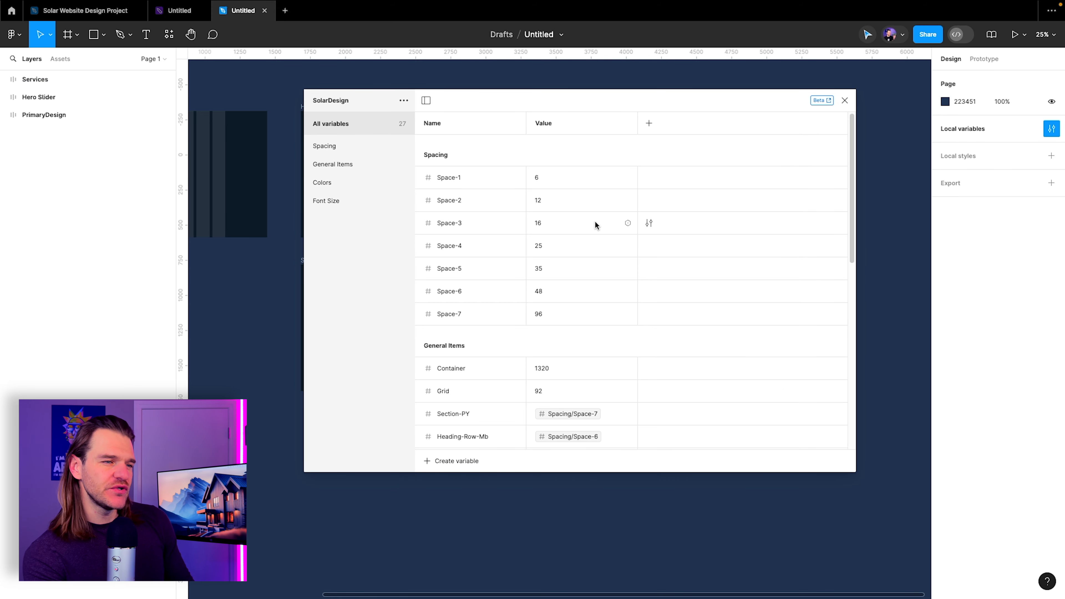
pyautogui.scroll(-3, 537, 294)
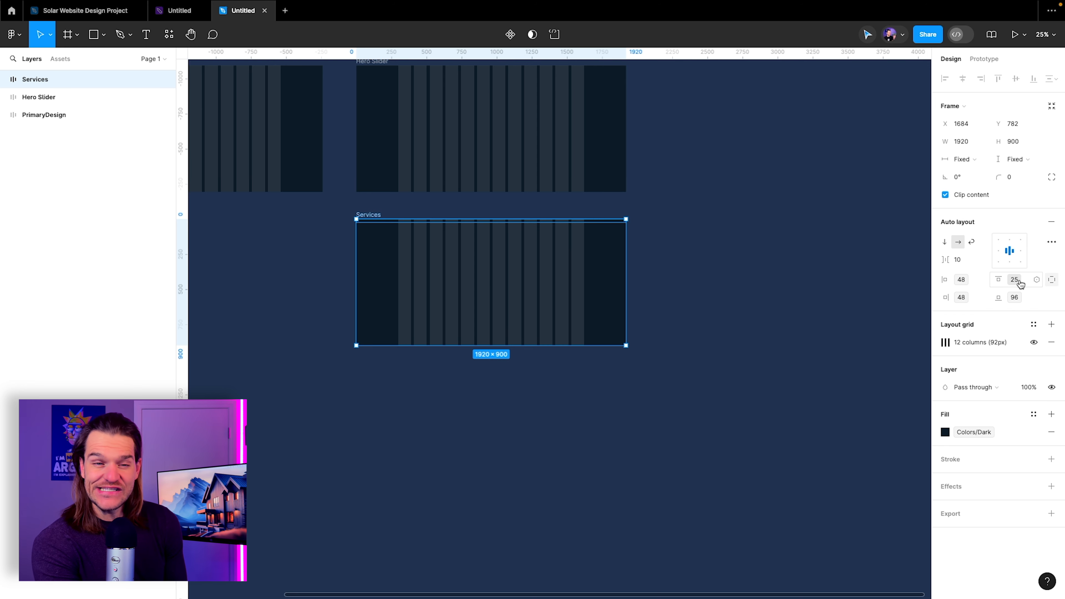
# Switch the Services frame back to combined padding and link its vertical padding to the Section-PY variable
pyautogui.click(1037, 280)
pyautogui.click(1040, 270)
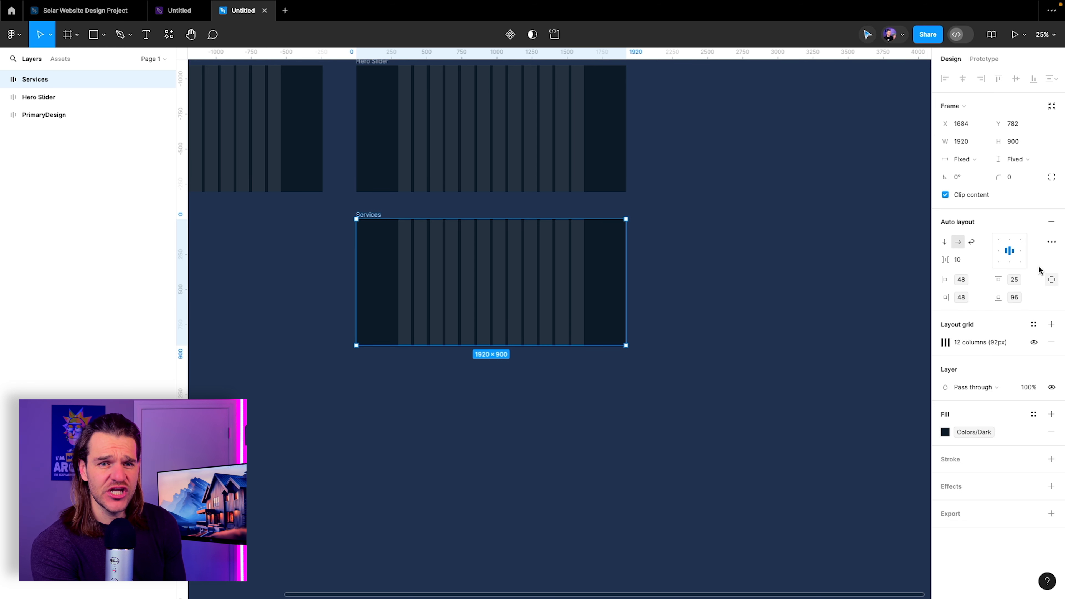
pyautogui.click(1046, 278)
pyautogui.click(1036, 280)
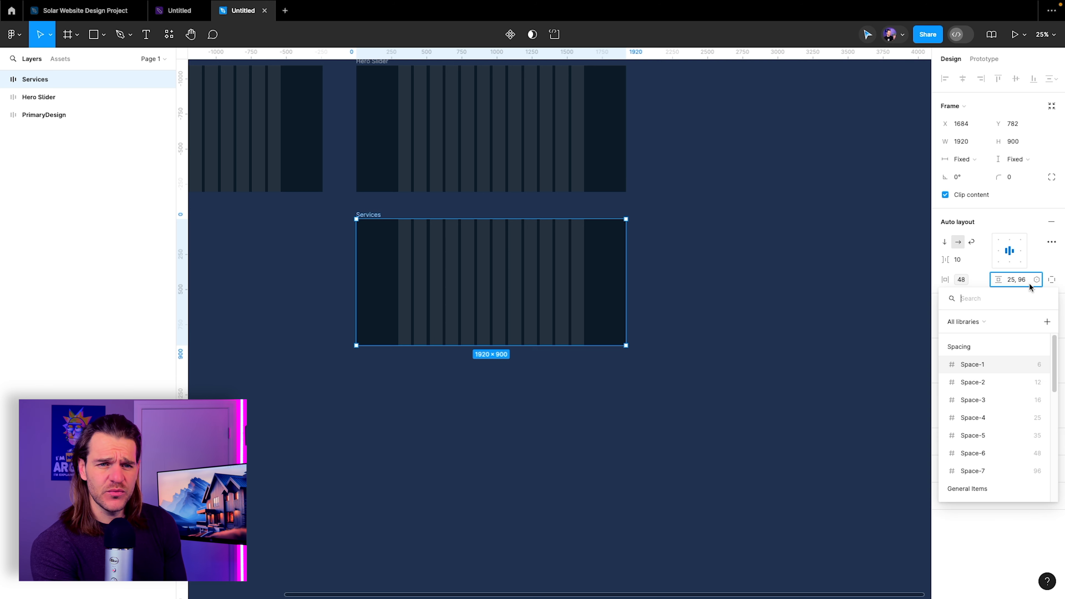
pyautogui.scroll(-5, 976, 409)
pyautogui.scroll(-1, 982, 424)
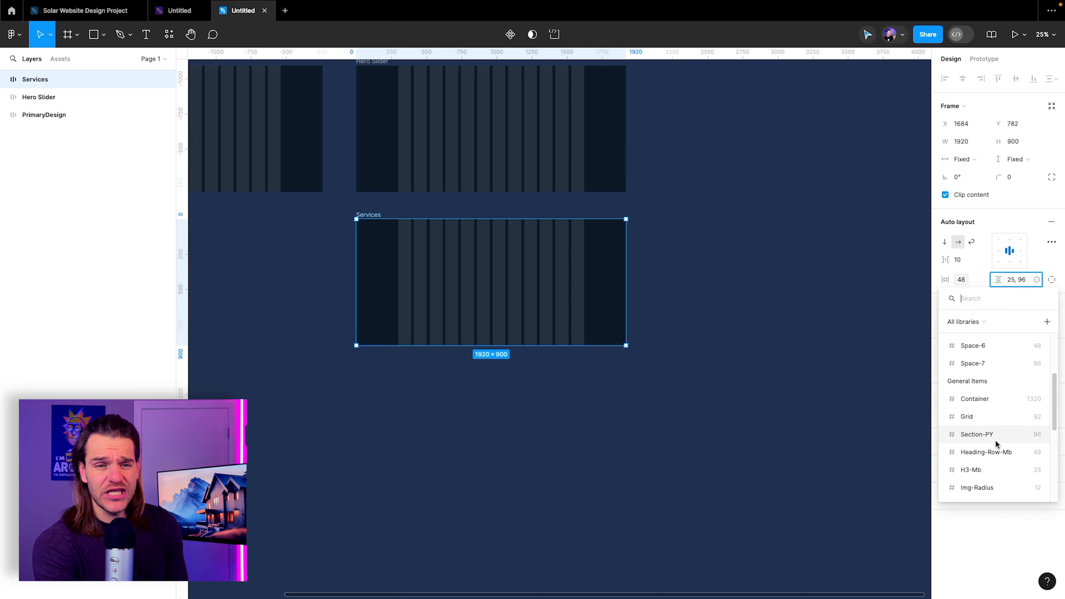
pyautogui.click(989, 436)
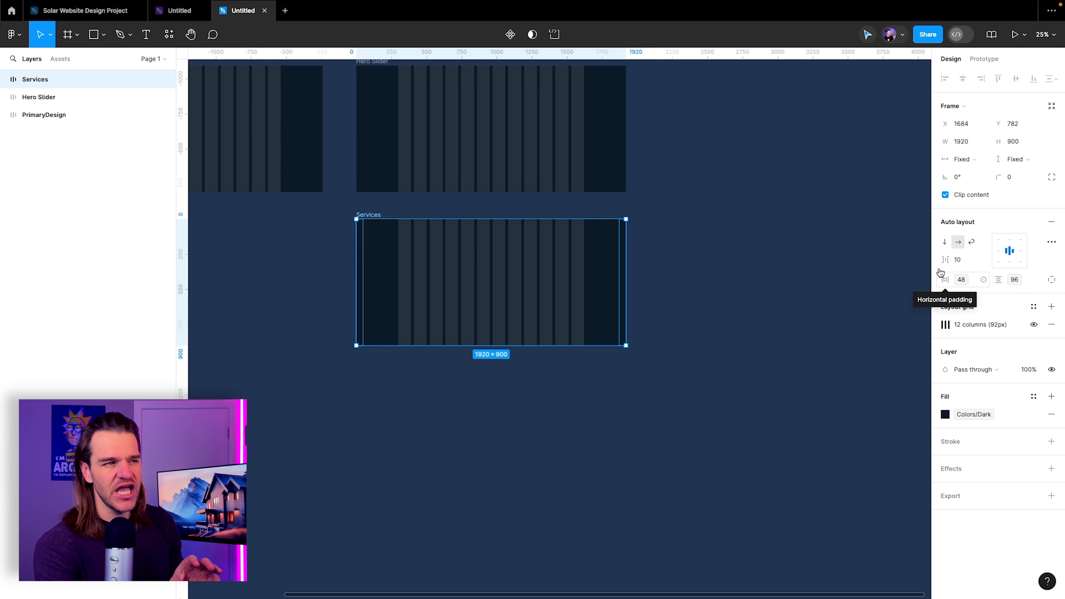
# Switch to the Solar Website Design Project file to examine the finished Services section
pyautogui.click(85, 10)
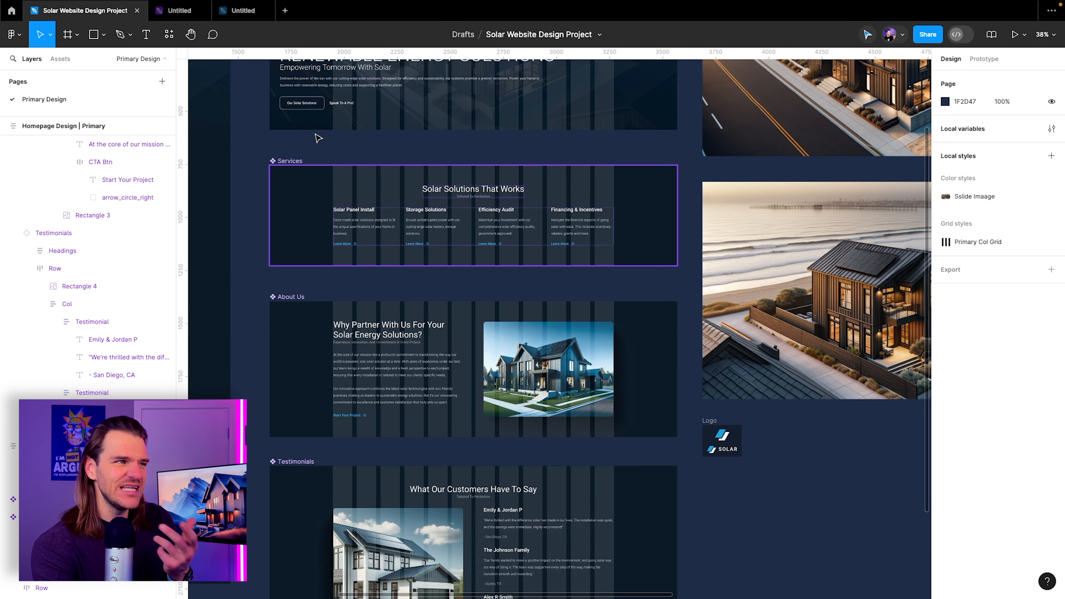
# Switch back to the Untitled file, duplicate the Services frame directly below the original and rename the copy About
pyautogui.moveTo(180, 17)
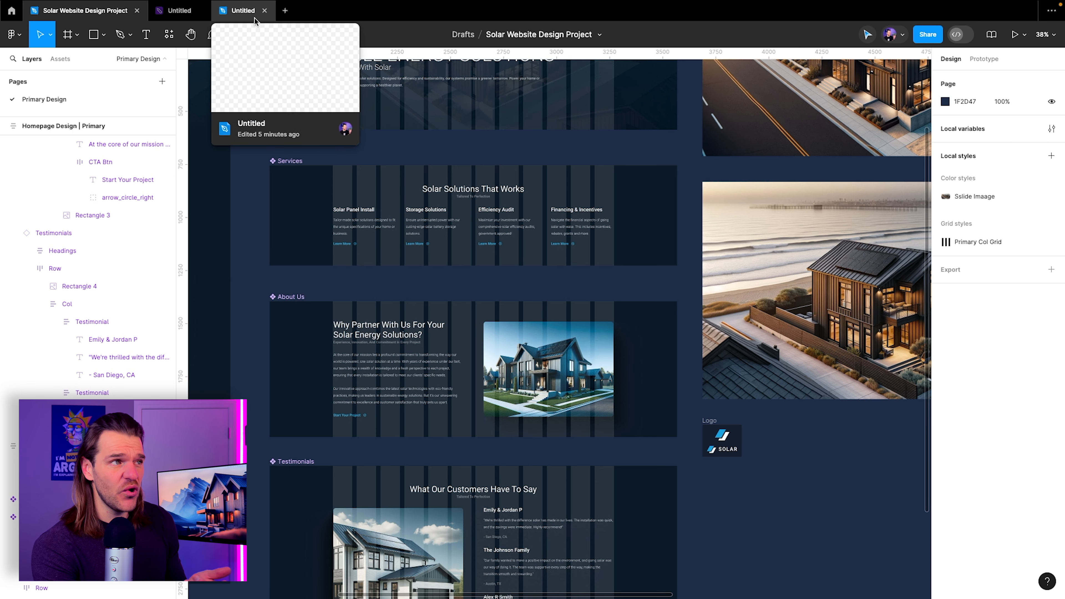
pyautogui.click(241, 11)
pyautogui.keyDown('alt'); pyautogui.moveTo(339, 172); pyautogui.dragTo(346, 325); pyautogui.keyUp('alt')
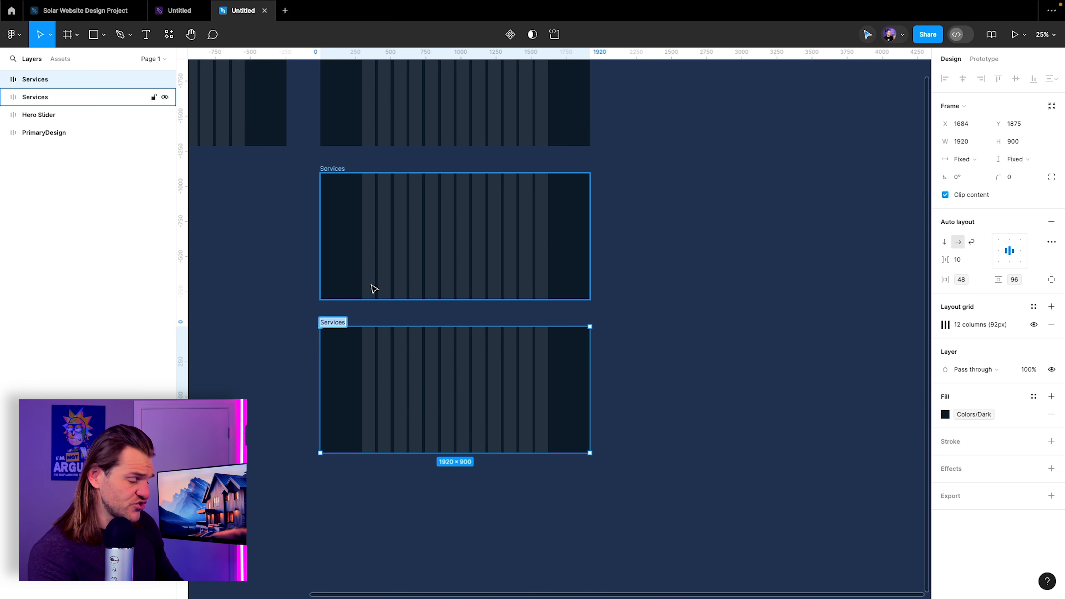
pyautogui.write('About')
pyautogui.press('Return')
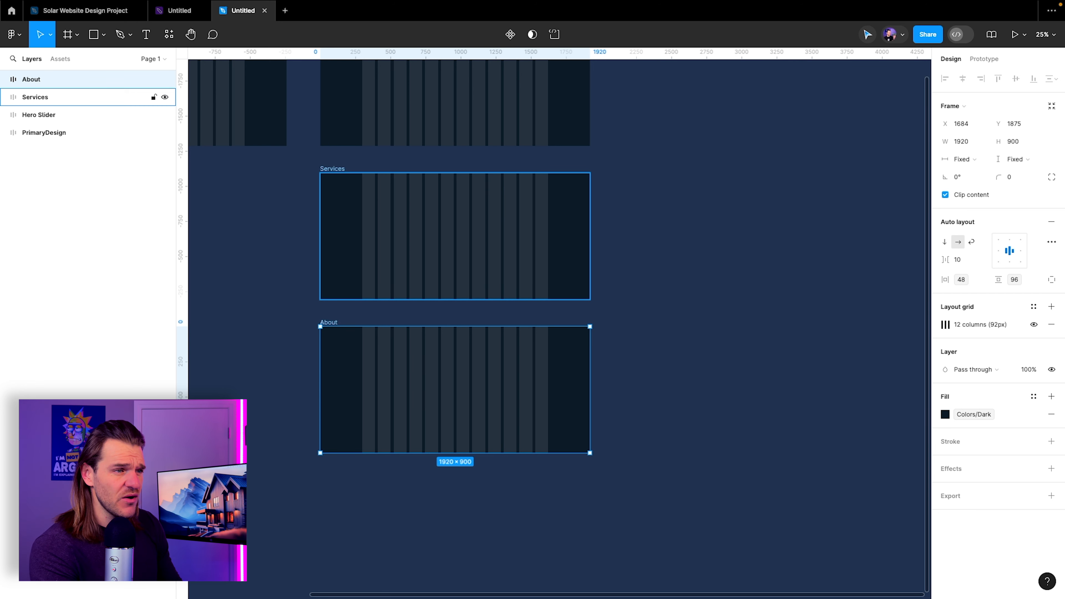
# Duplicate the About frame directly below the original and rename the copy Testimonials
pyautogui.scroll(-5, 516, 342)
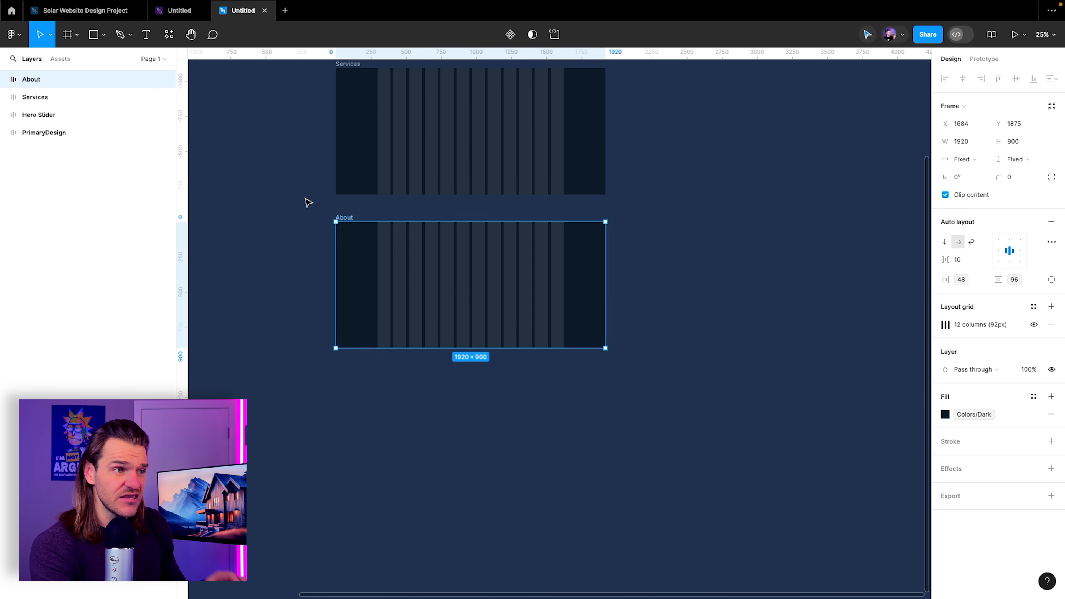
pyautogui.moveTo(342, 219); pyautogui.dragTo(344, 375)
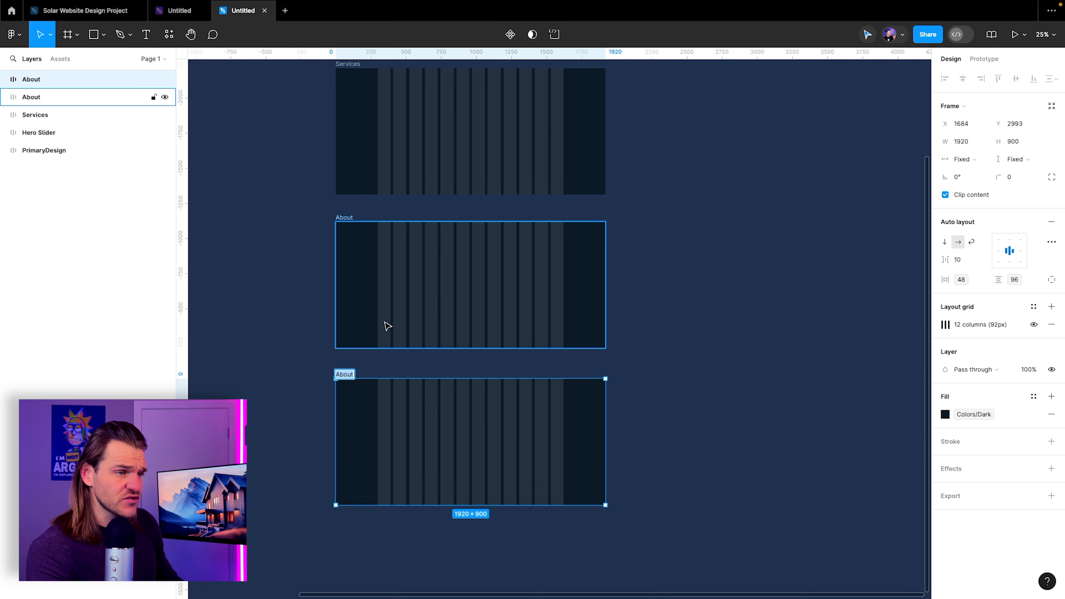
pyautogui.write('Testimo')
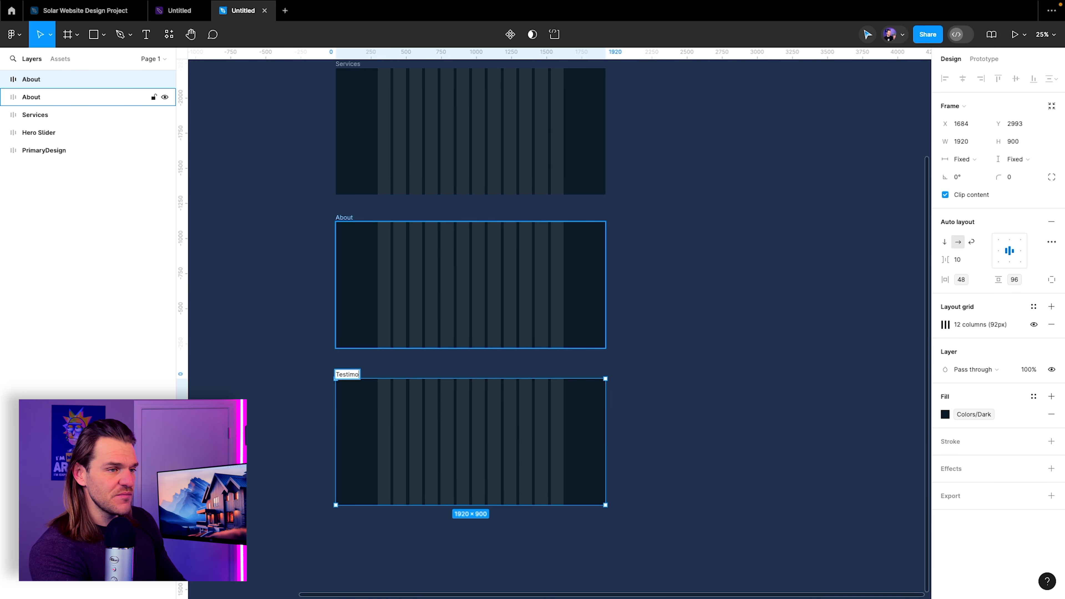
pyautogui.write('nials')
pyautogui.press('Return')
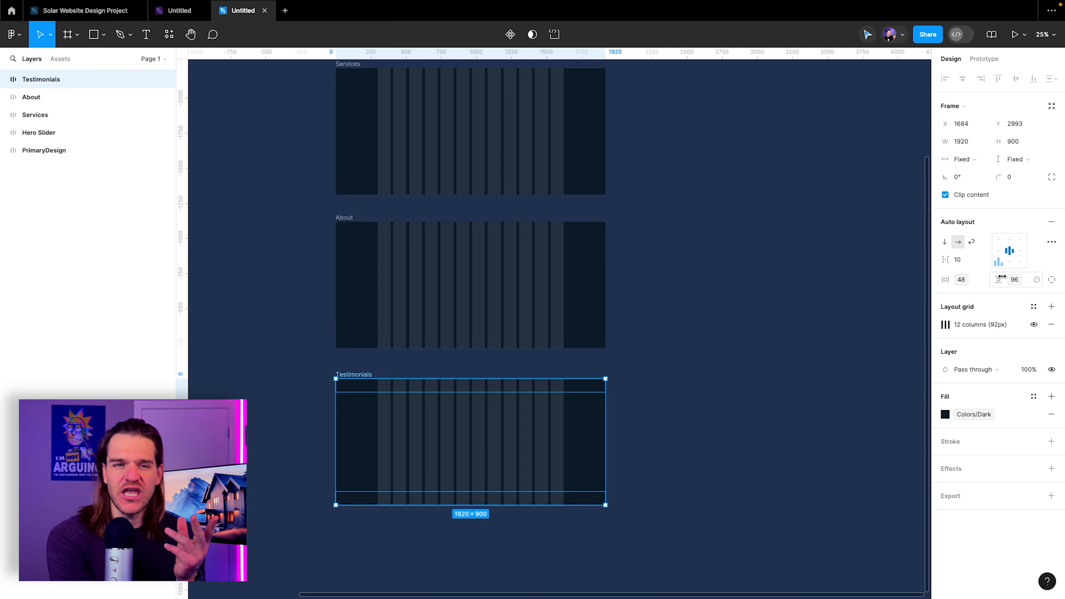
# Duplicate the Testimonials frame directly below the original and rename the copy Footer
pyautogui.scroll(-3, 572, 399)
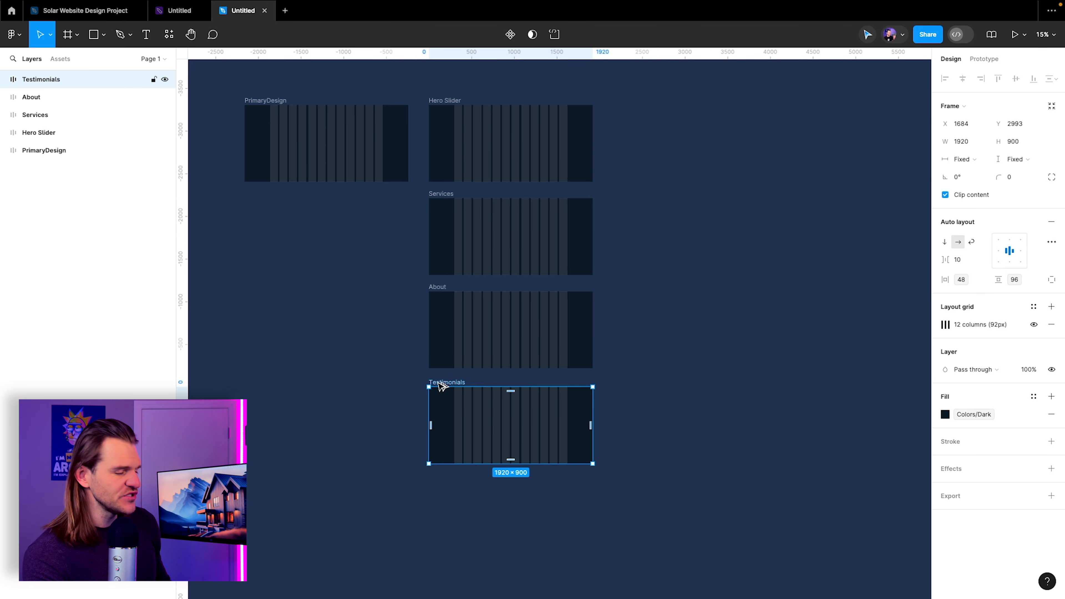
pyautogui.moveTo(440, 385); pyautogui.dragTo(438, 480)
pyautogui.write('F')
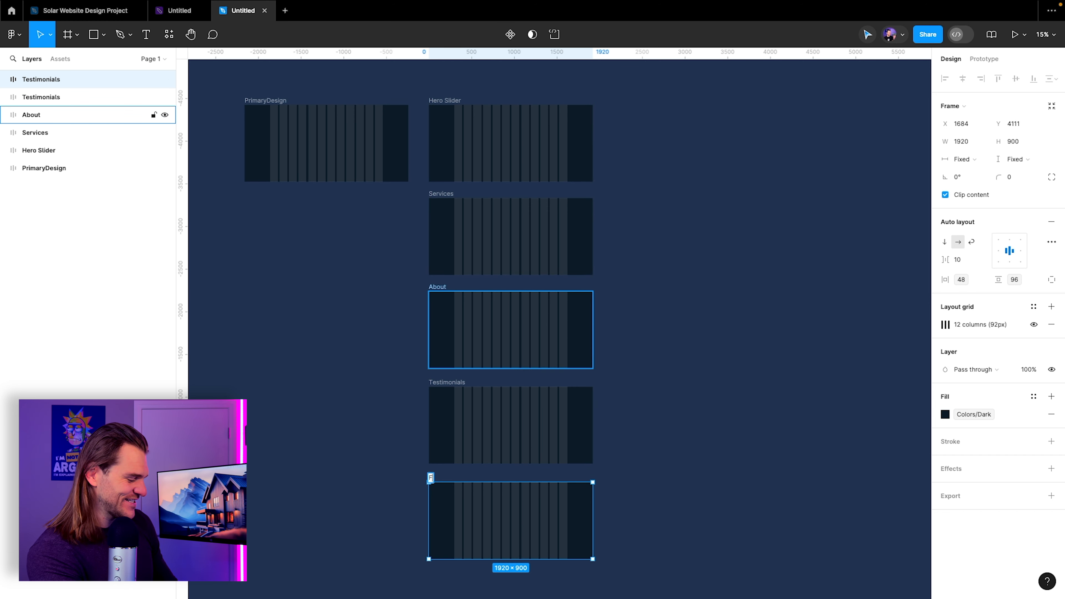
pyautogui.write('ooter')
pyautogui.press('Return')
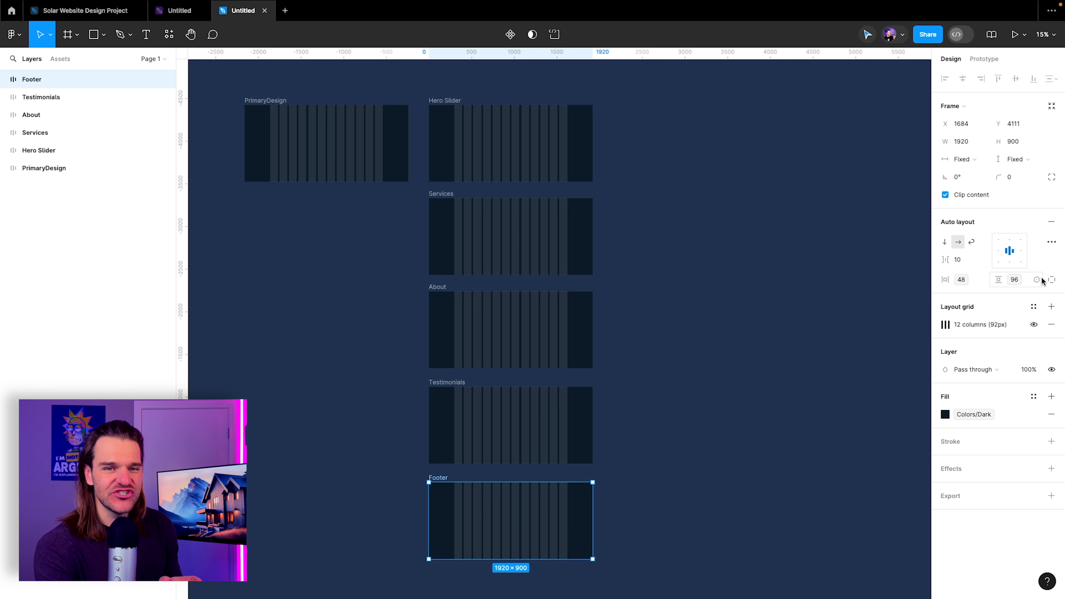
# Split the Footer frame's padding into individual sides, set the top padding to 1 and link the bottom padding to a 48 px variable
pyautogui.click(1051, 280)
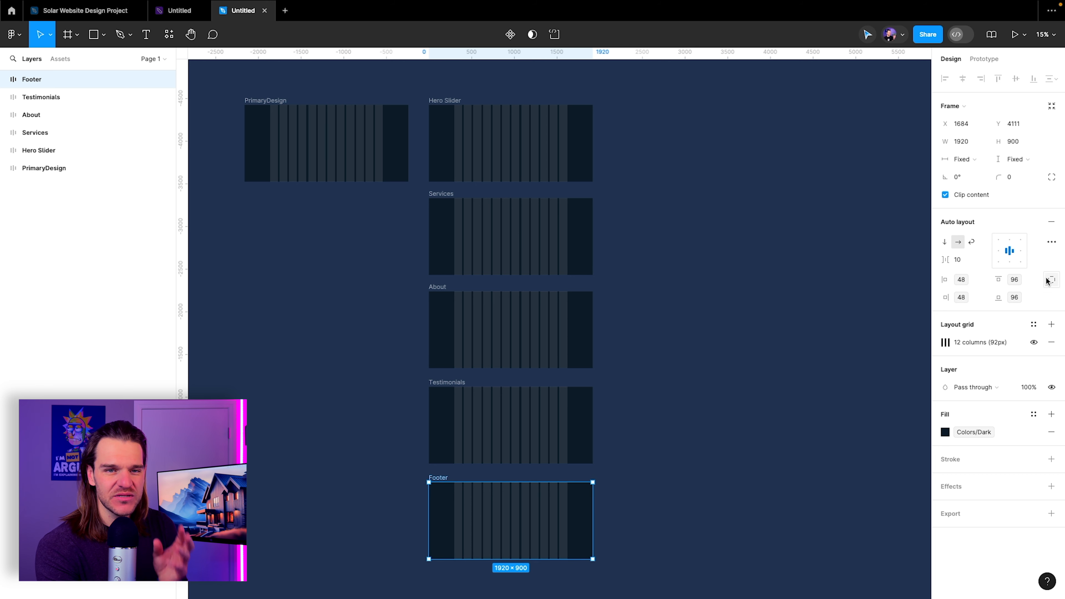
pyautogui.click(1022, 284)
pyautogui.write('1')
pyautogui.press('Return')
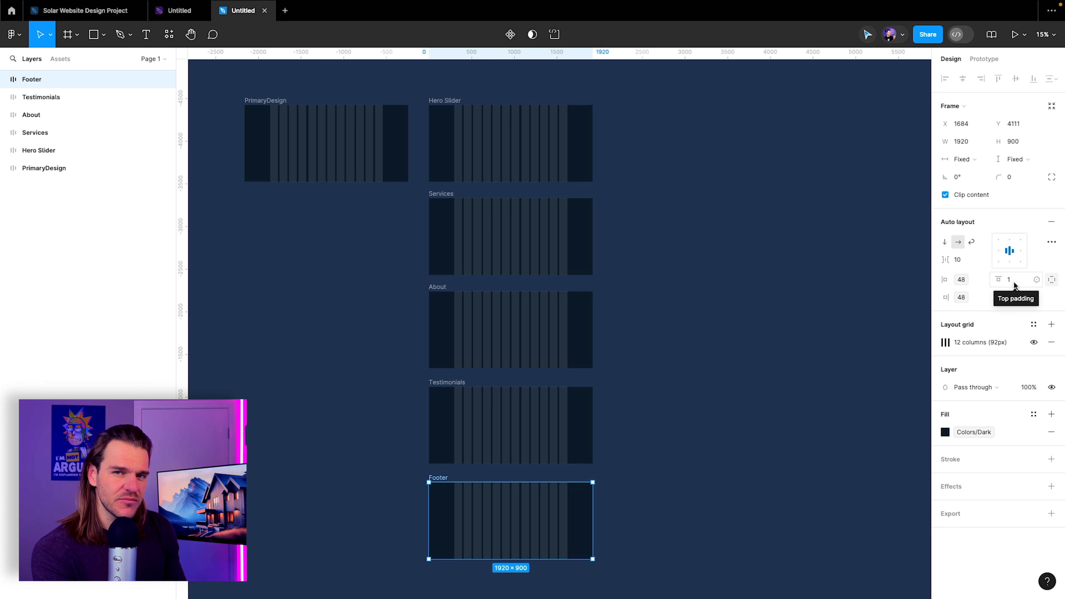
pyautogui.click(1033, 296)
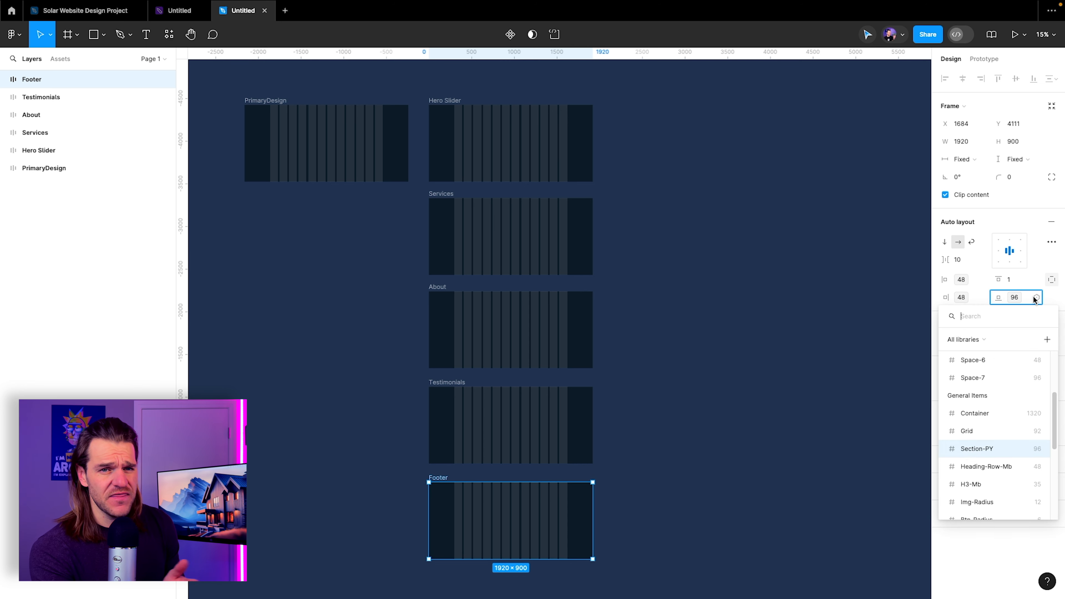
pyautogui.scroll(-5, 990, 429)
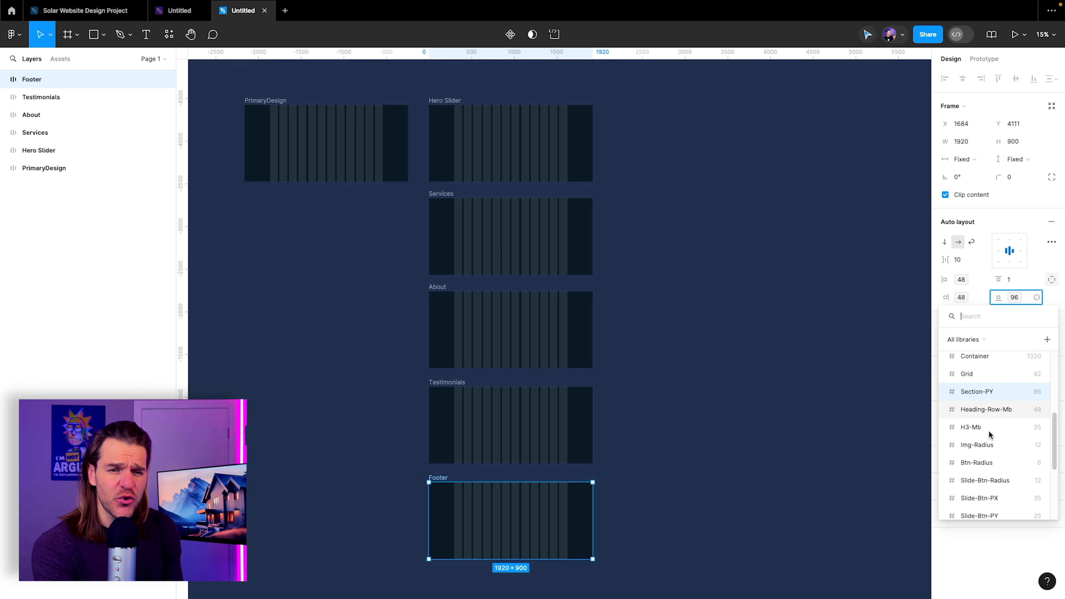
pyautogui.scroll(4, 988, 430)
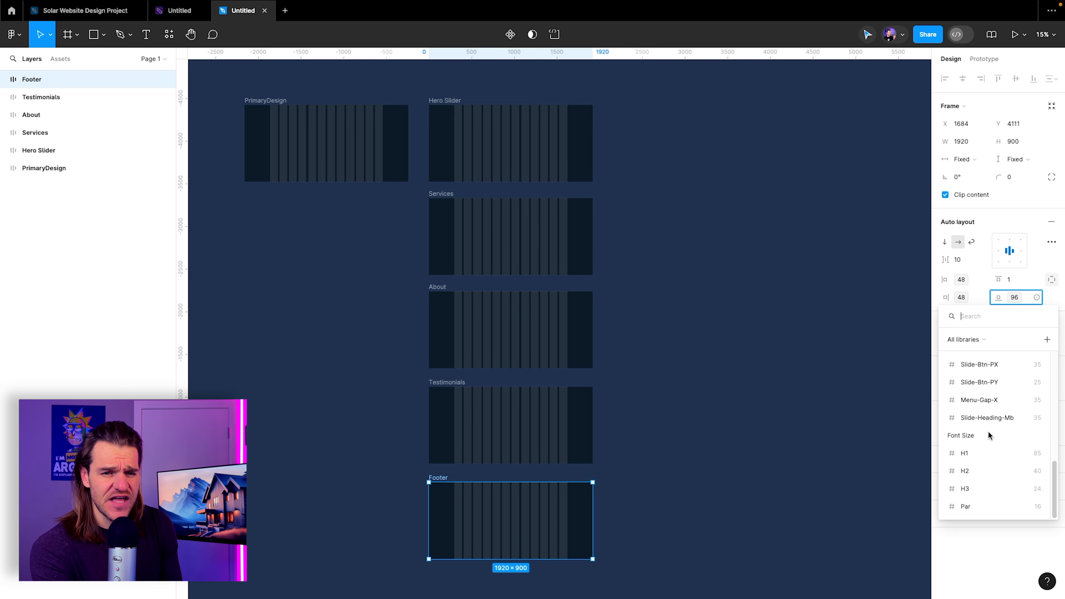
pyautogui.scroll(3, 988, 432)
pyautogui.press('Escape')
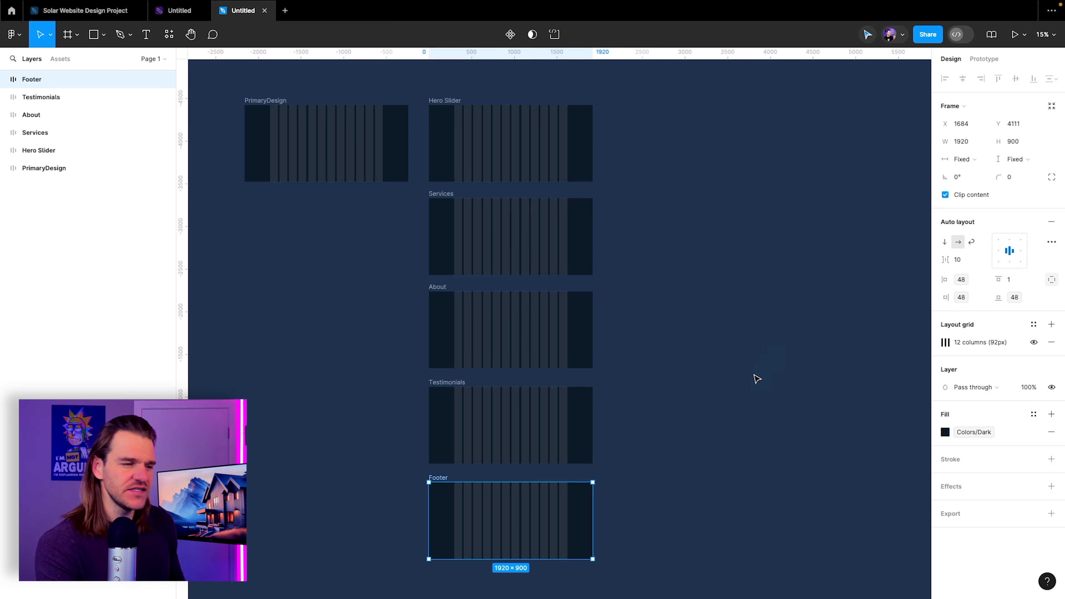
pyautogui.click(756, 376)
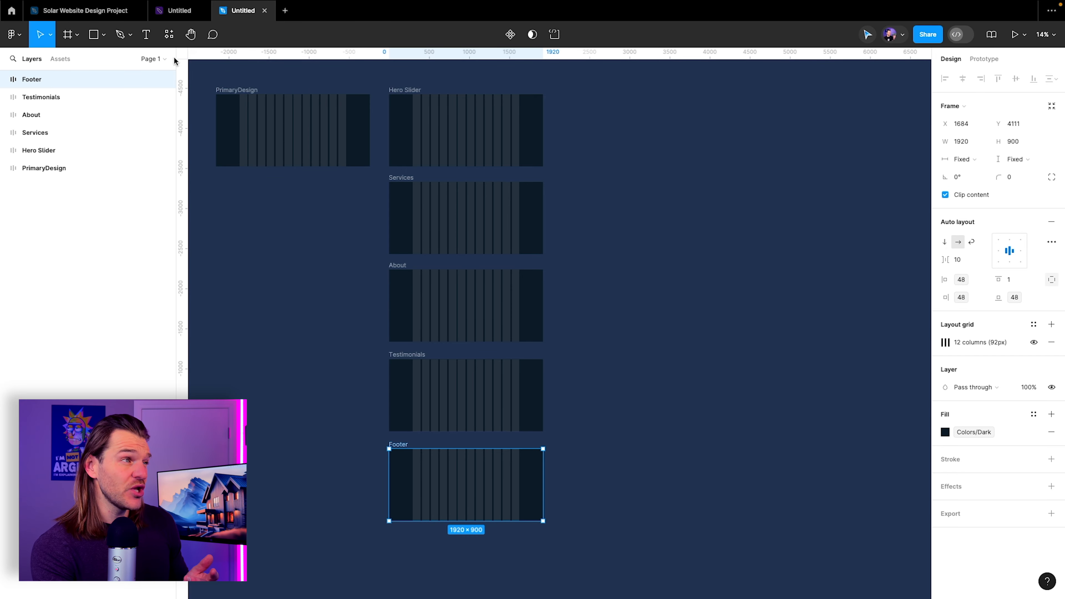
# Switch to the Solar Website Design Project file and examine the finished sections, reference house images and logo placed beside them
pyautogui.click(84, 10)
pyautogui.scroll(-1, 560, 327)
pyautogui.scroll(2, 531, 256)
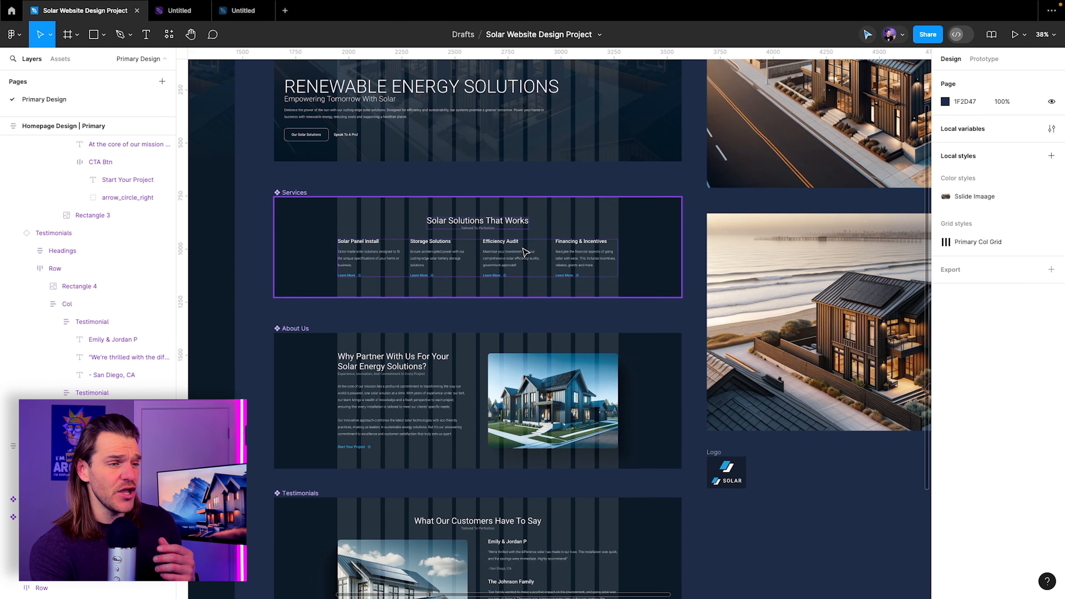
pyautogui.scroll(5, 360, 454)
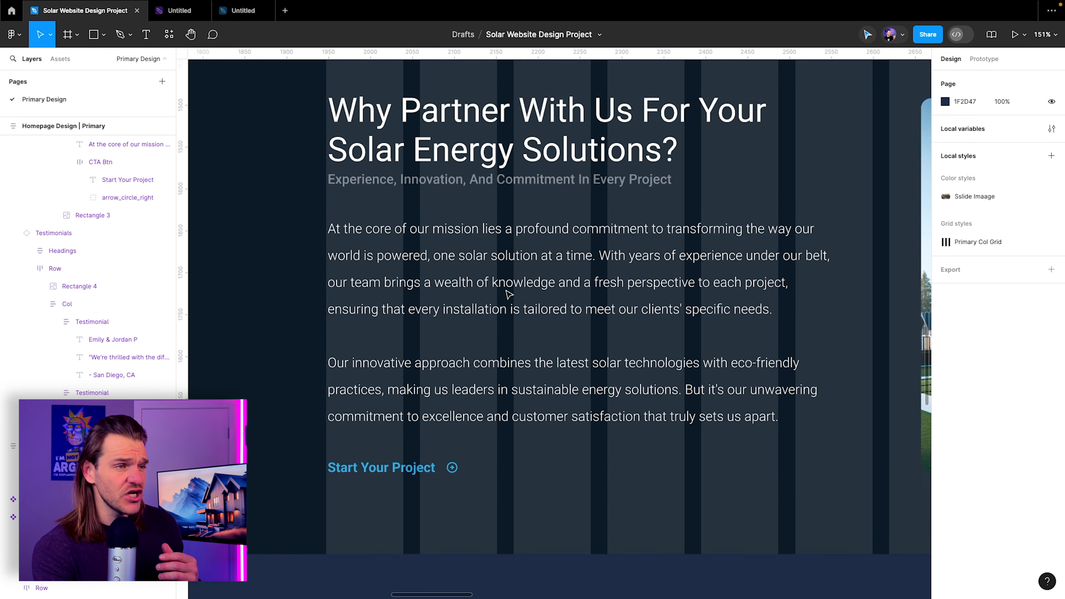
pyautogui.scroll(-2, 510, 278)
pyautogui.scroll(6, 510, 277)
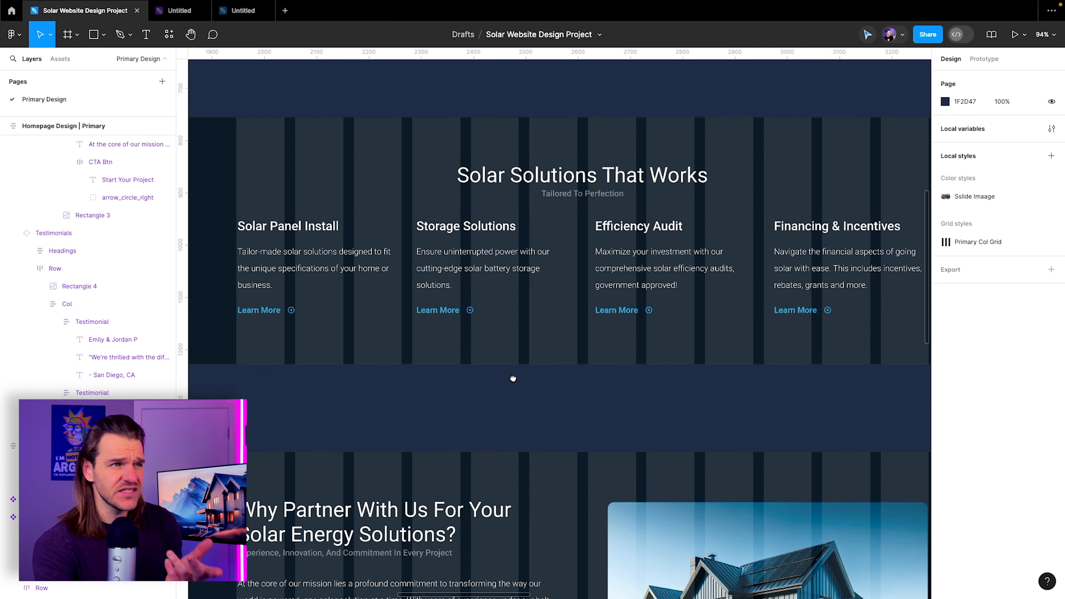
pyautogui.scroll(-3, 499, 164)
pyautogui.scroll(5, 499, 163)
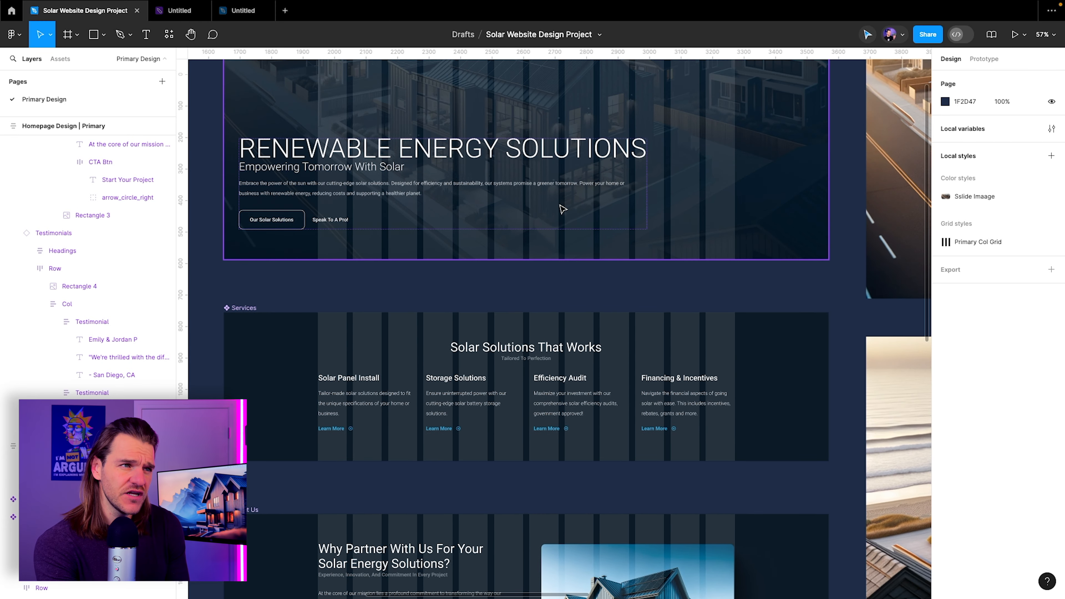
pyautogui.hscroll(6, 465, 157)
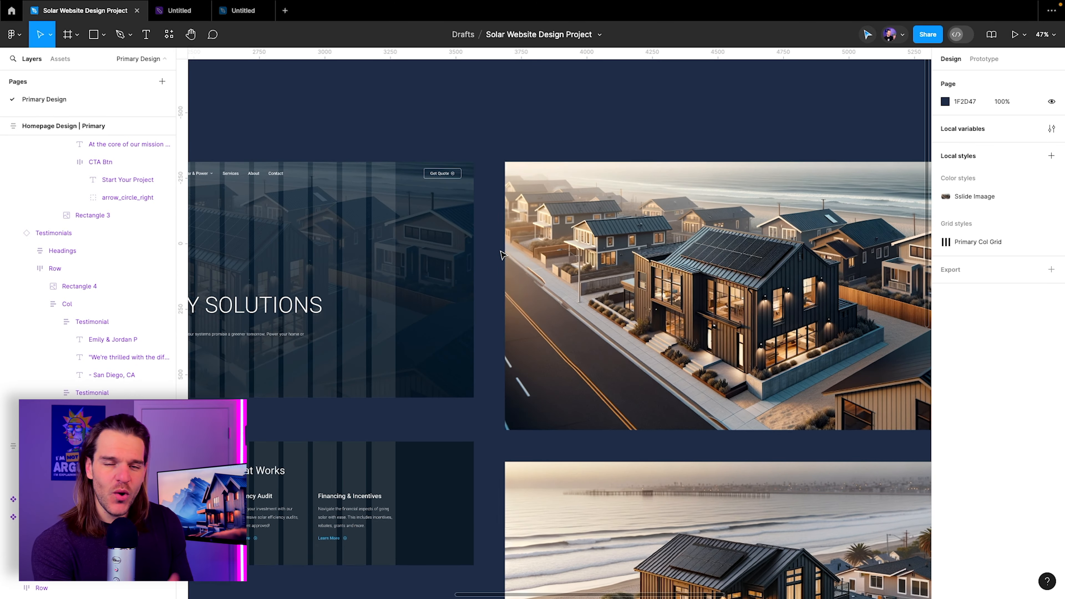
pyautogui.scroll(-2, 549, 253)
pyautogui.scroll(1, 549, 253)
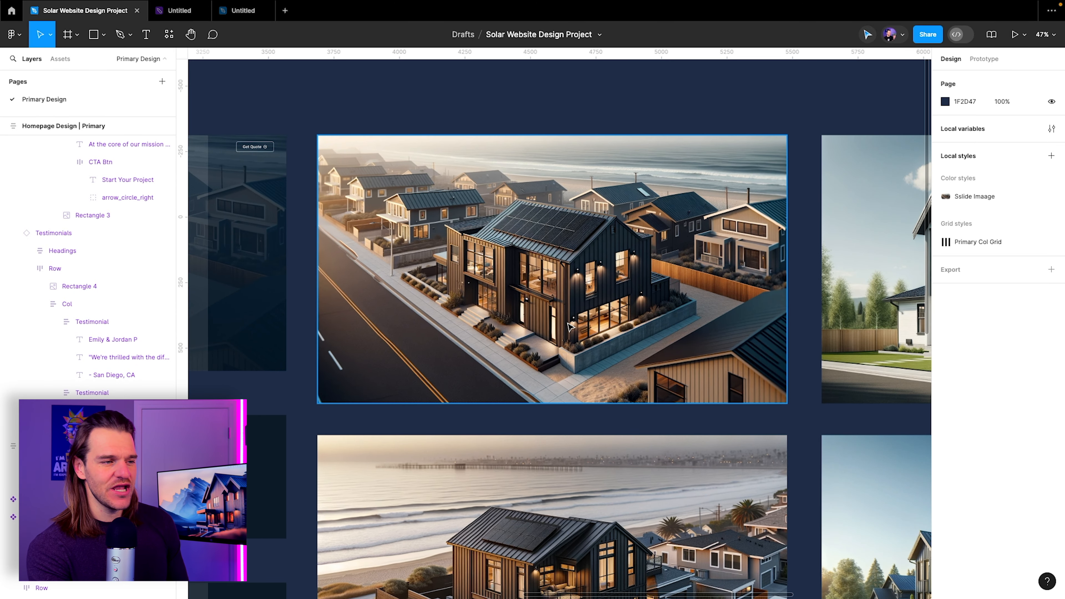
pyautogui.scroll(-4, 549, 253)
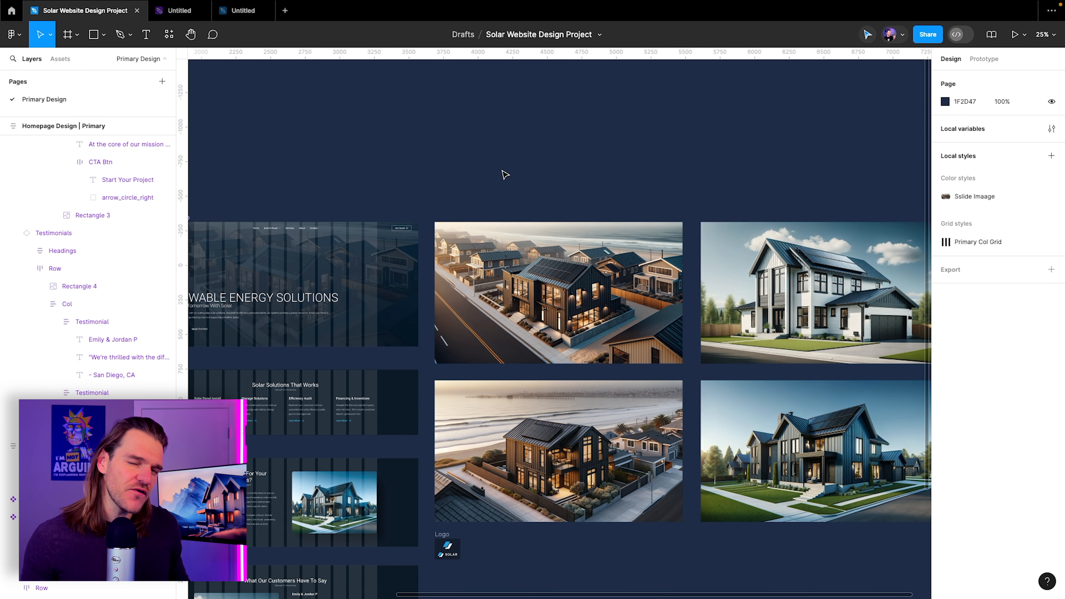
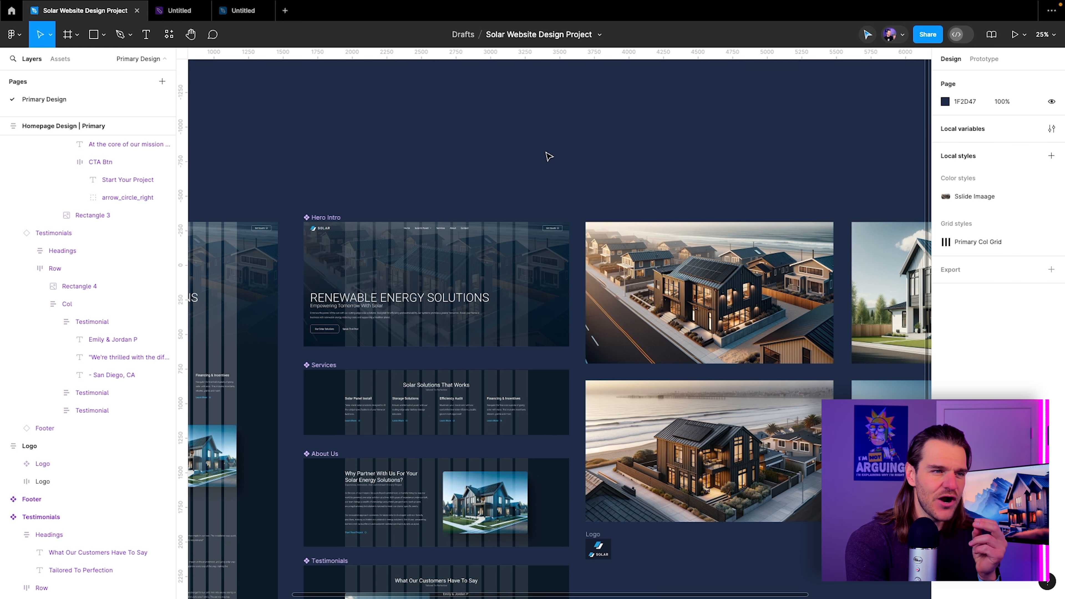
# Switch back to the Untitled file and draw a new frame about 2581 × 1487 beside the Hero Slider frame
pyautogui.click(231, 10)
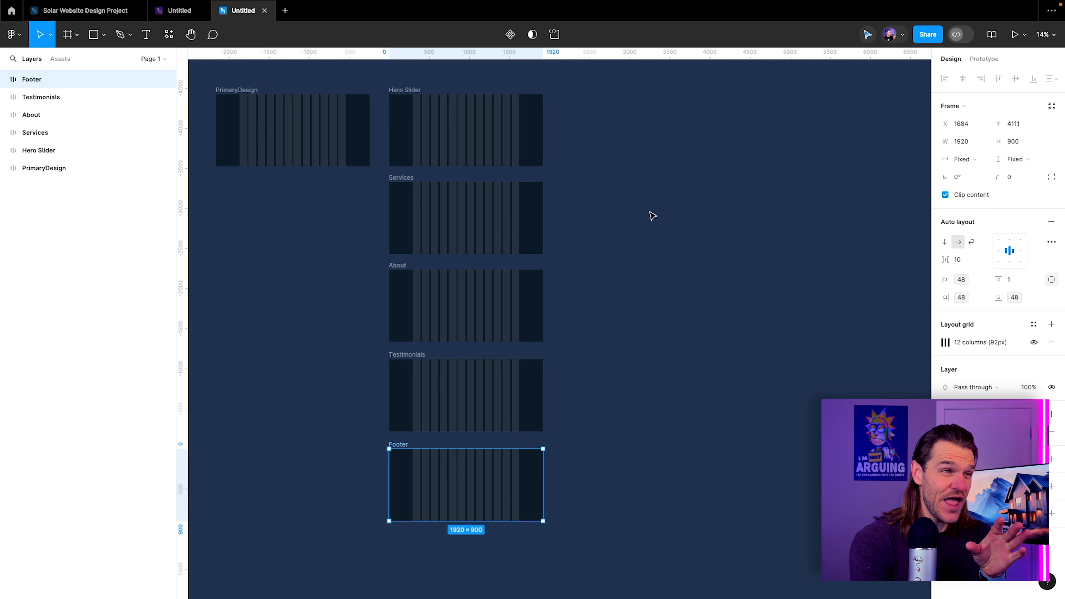
pyautogui.moveTo(649, 212); pyautogui.dragTo(609, 276)
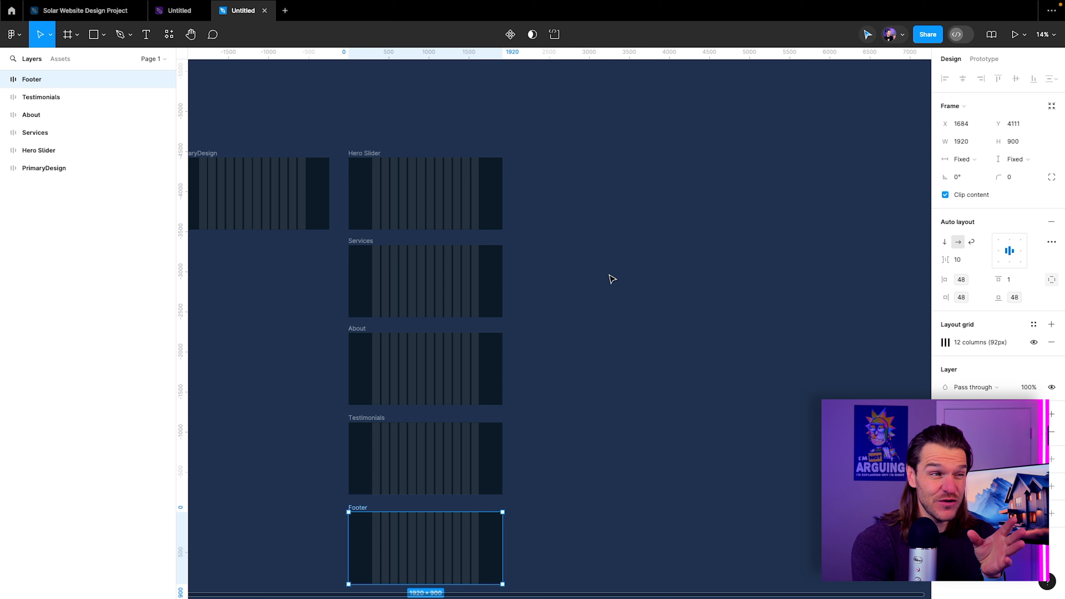
pyautogui.click(67, 39)
pyautogui.moveTo(582, 157); pyautogui.dragTo(790, 276)
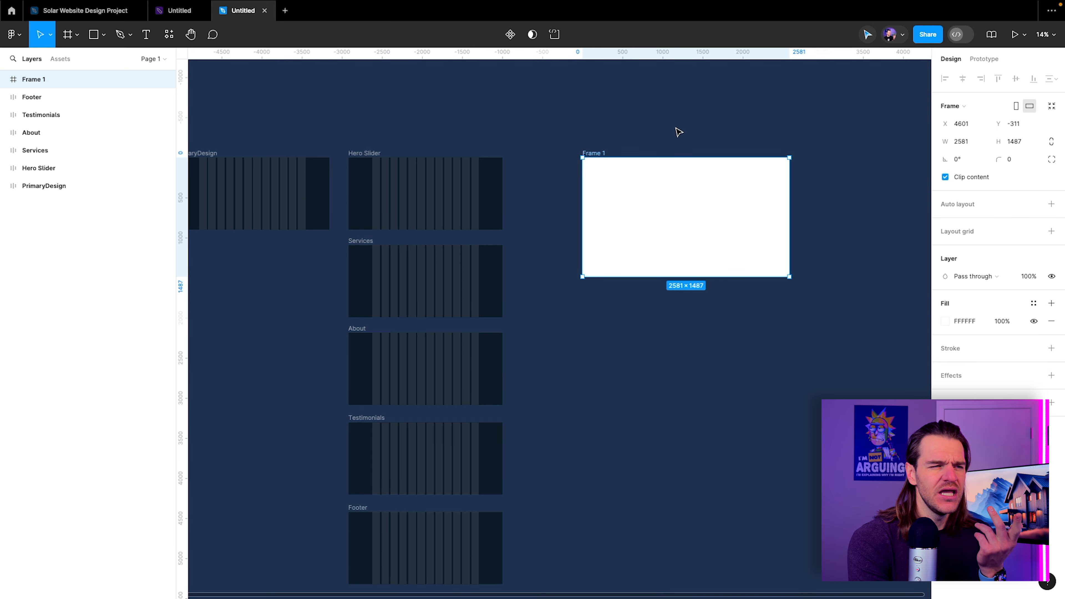
# Move the new blank frame closer to the section frames and rename it Components
pyautogui.moveTo(679, 132); pyautogui.dragTo(585, 129)
pyautogui.scroll(3, 487, 146)
pyautogui.moveTo(503, 164); pyautogui.dragTo(415, 153)
pyautogui.doubleClick(416, 151)
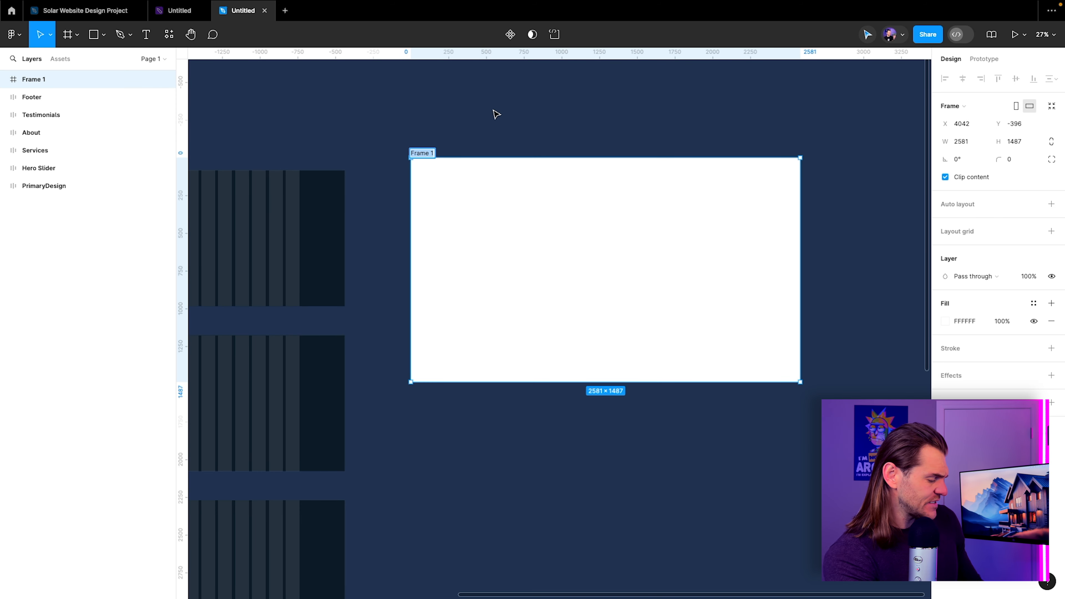
pyautogui.write('C')
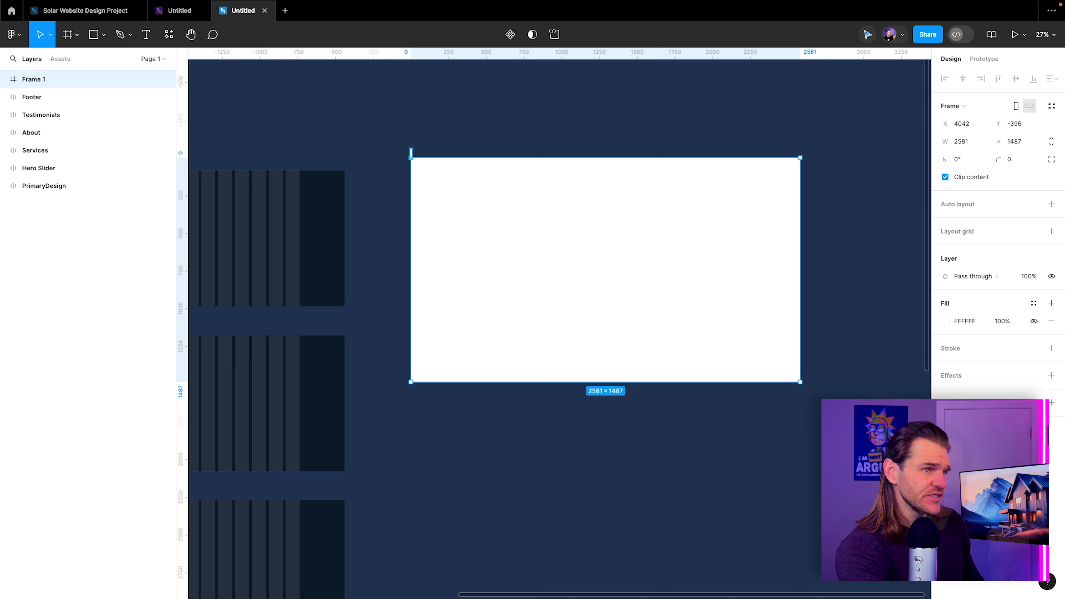
pyautogui.write('C')
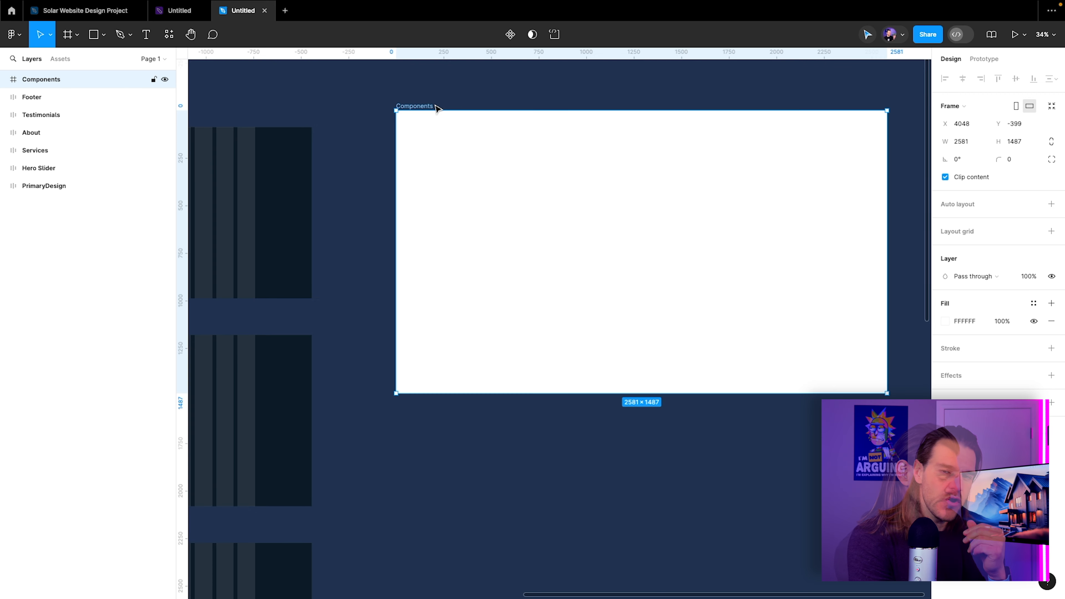
# Move the Components frame to X 3792, Y -311, level with the Hero Slider frame's top edge
pyautogui.scroll(2, 440, 108)
pyautogui.scroll(1, 433, 110)
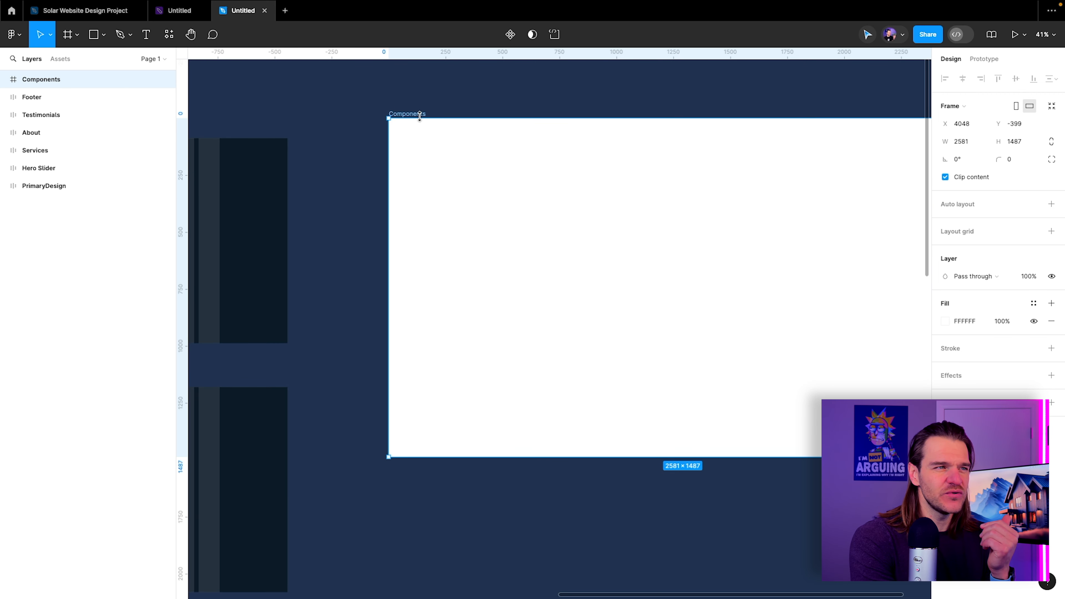
pyautogui.moveTo(402, 112); pyautogui.dragTo(344, 133)
pyautogui.click(406, 118)
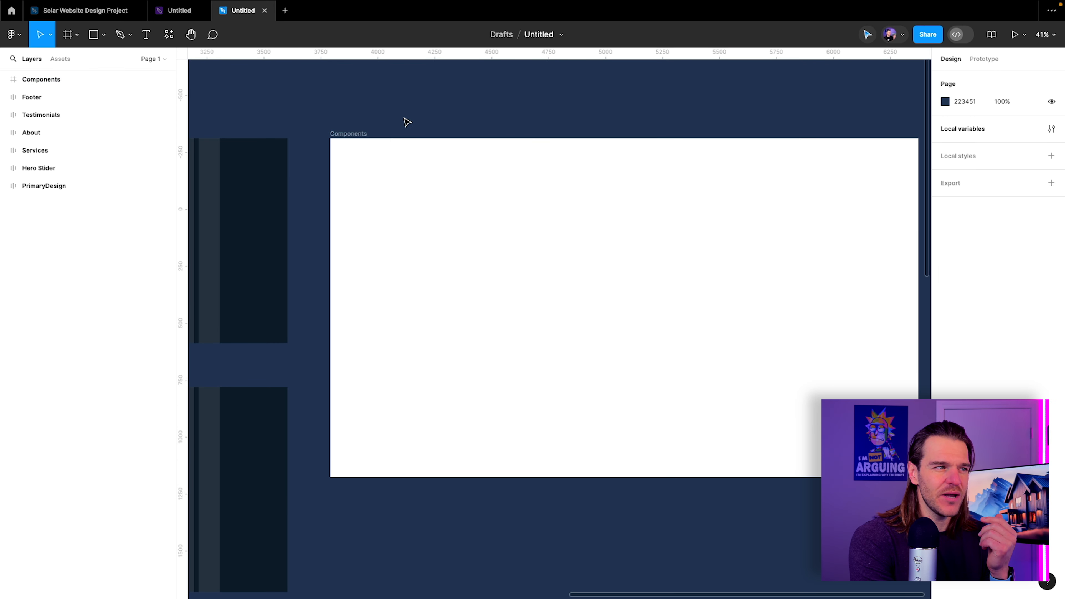
# Replace the Components frame's white fill with the Dark color variable
pyautogui.click(528, 152)
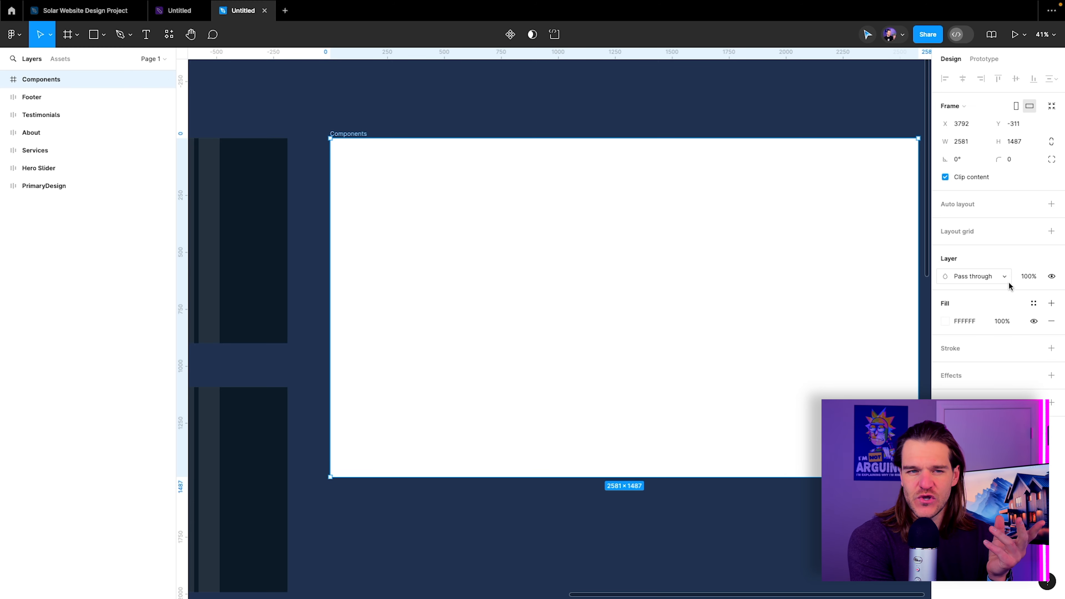
pyautogui.click(1032, 304)
pyautogui.click(836, 397)
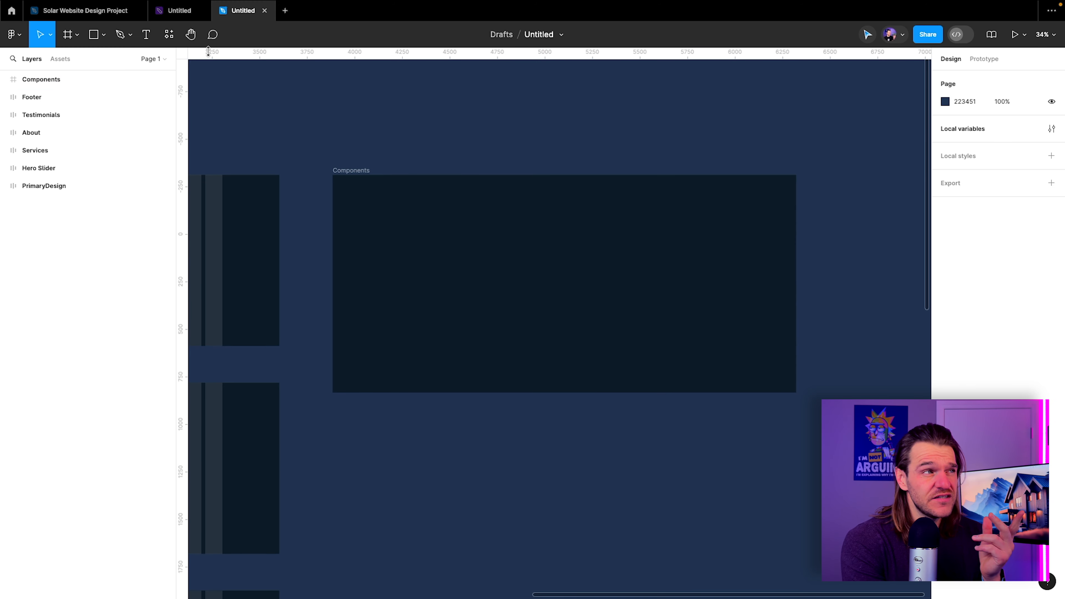
# Add a text layer reading "Heading 1" inside the Components frame at about X 211, Y 241
pyautogui.click(147, 39)
pyautogui.click(373, 221)
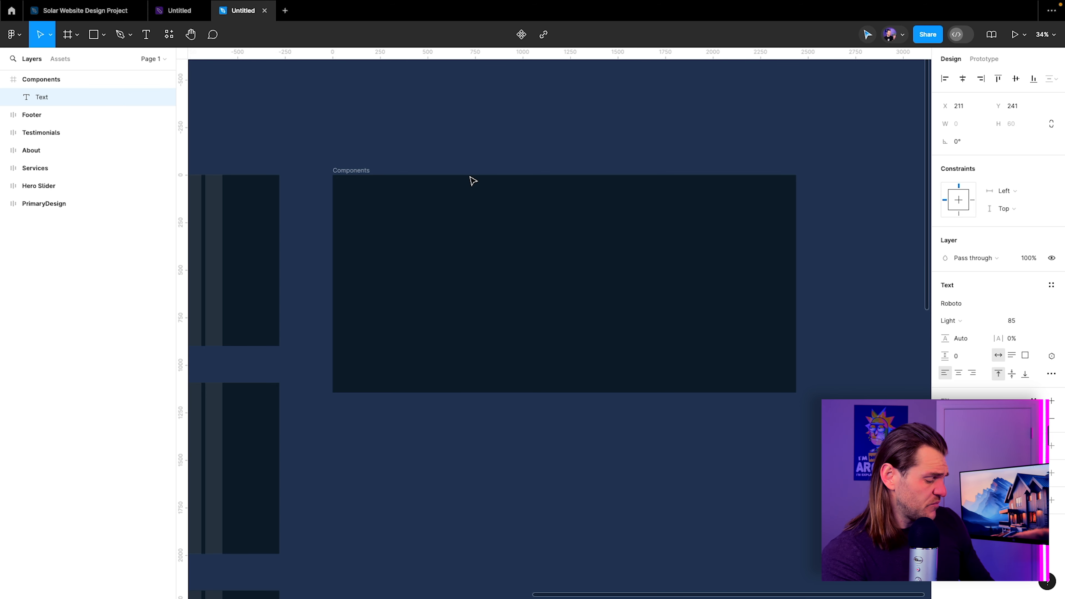
pyautogui.write('Headi')
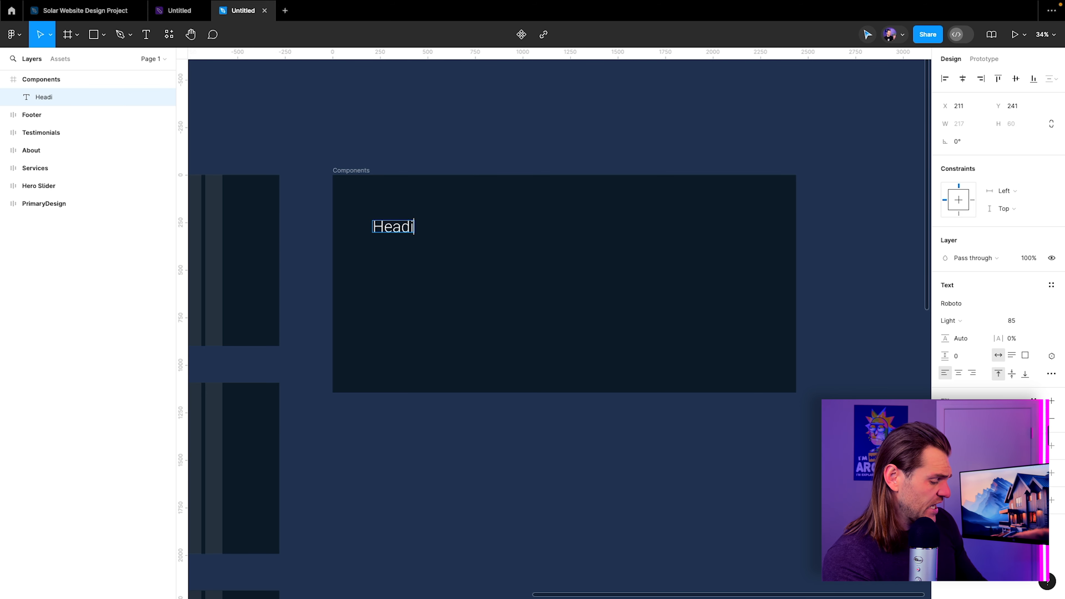
pyautogui.write('ng 1')
pyautogui.press('Escape')
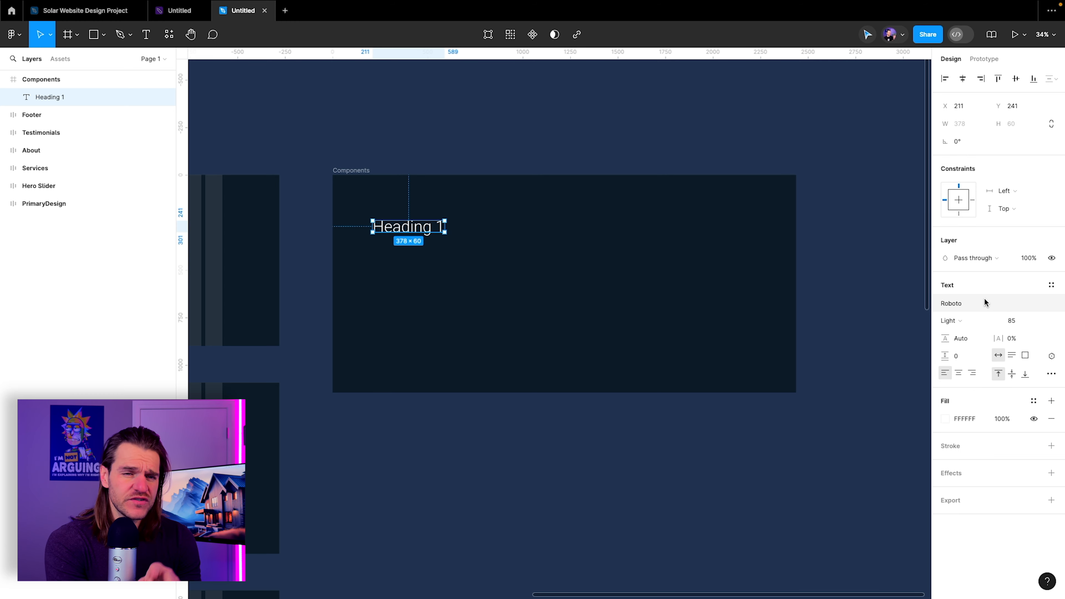
# Keep the Heading 1 text in Roboto Light, set its vertical trim to cap height to baseline, and make it uppercase
pyautogui.click(964, 300)
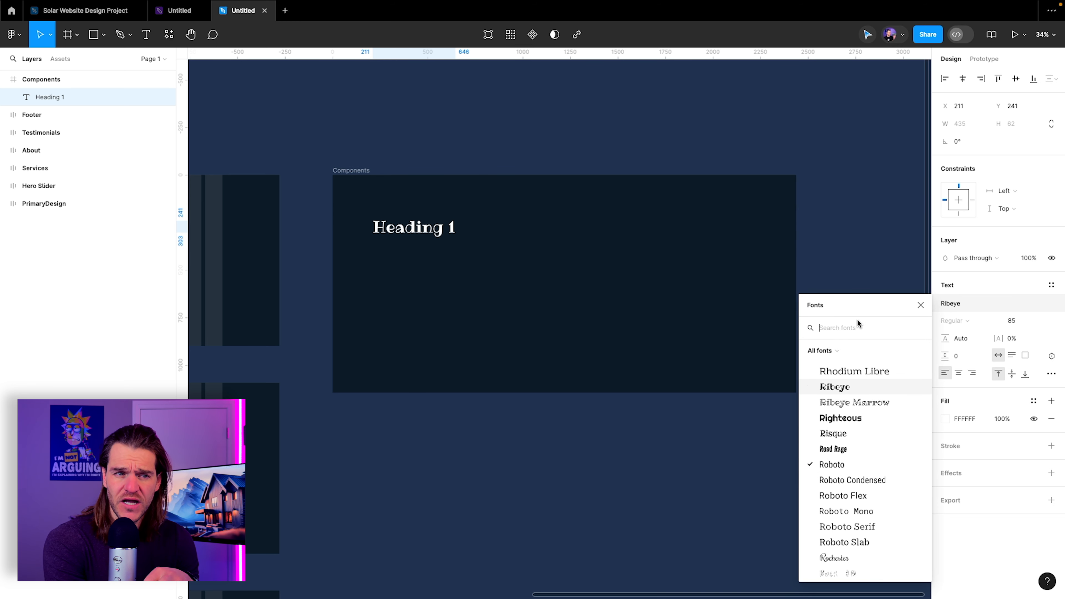
pyautogui.click(920, 306)
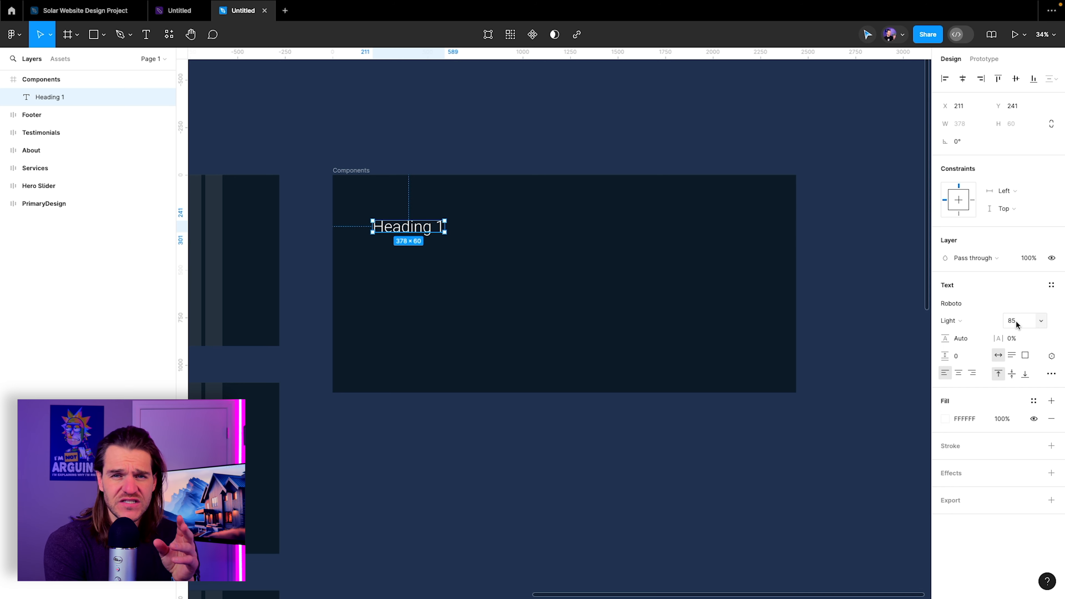
pyautogui.click(973, 321)
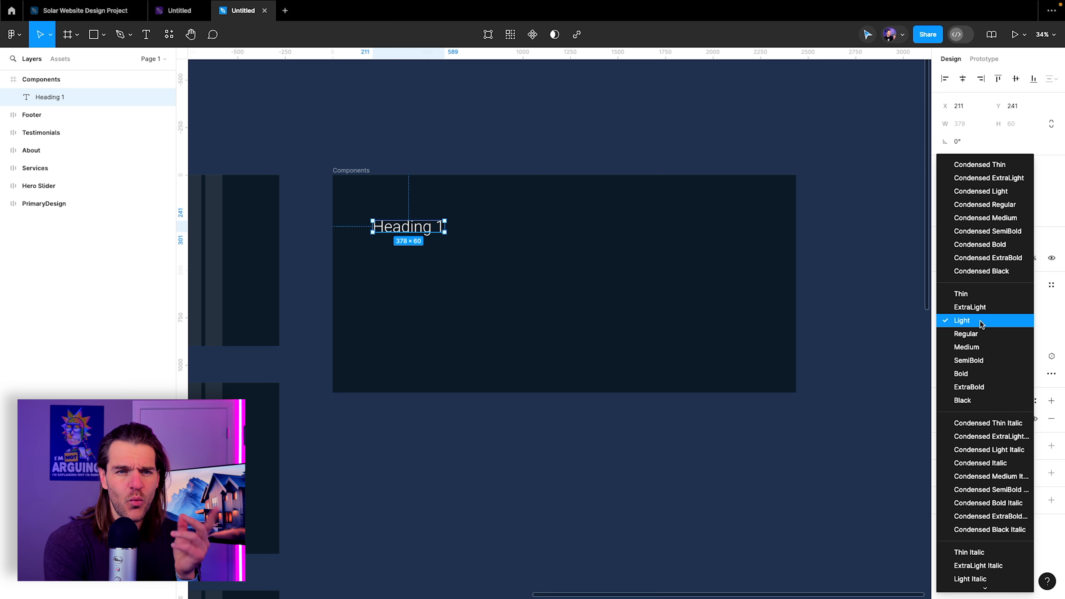
pyautogui.click(988, 326)
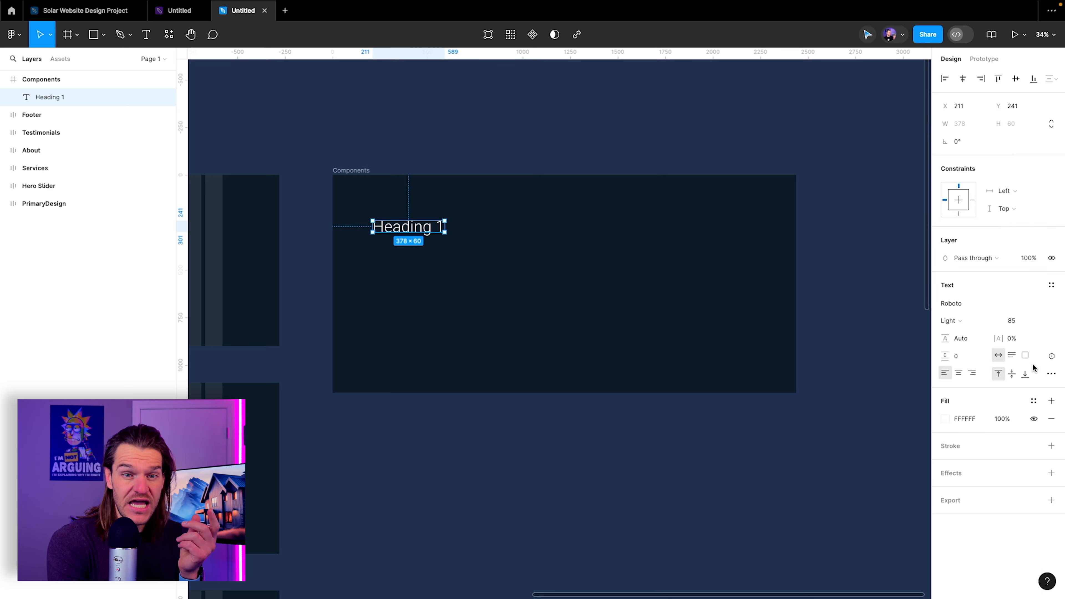
pyautogui.click(1051, 373)
pyautogui.moveTo(858, 218); pyautogui.dragTo(773, 198)
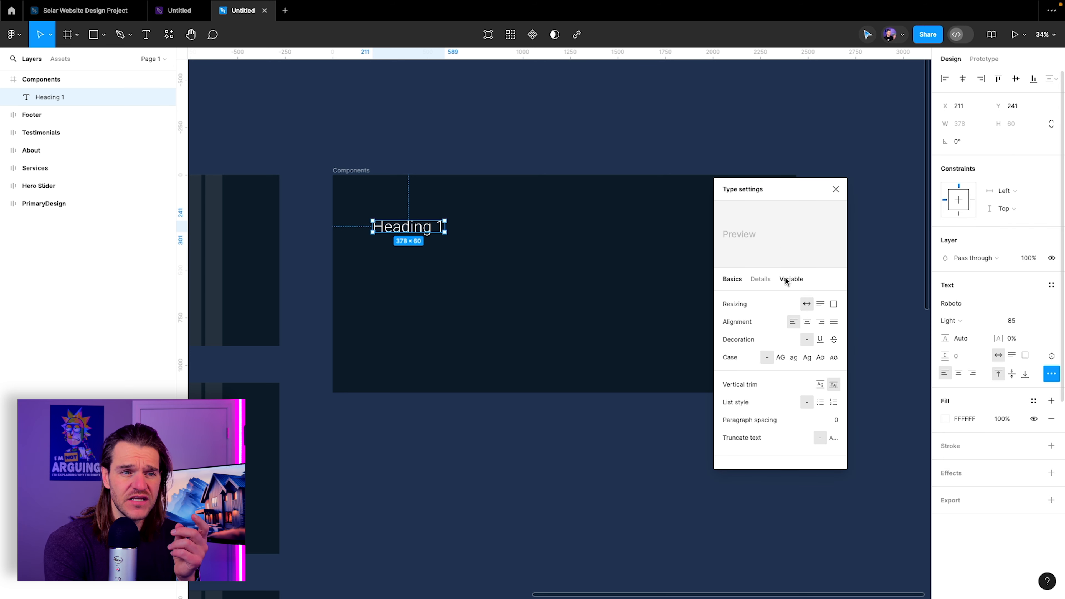
pyautogui.click(820, 385)
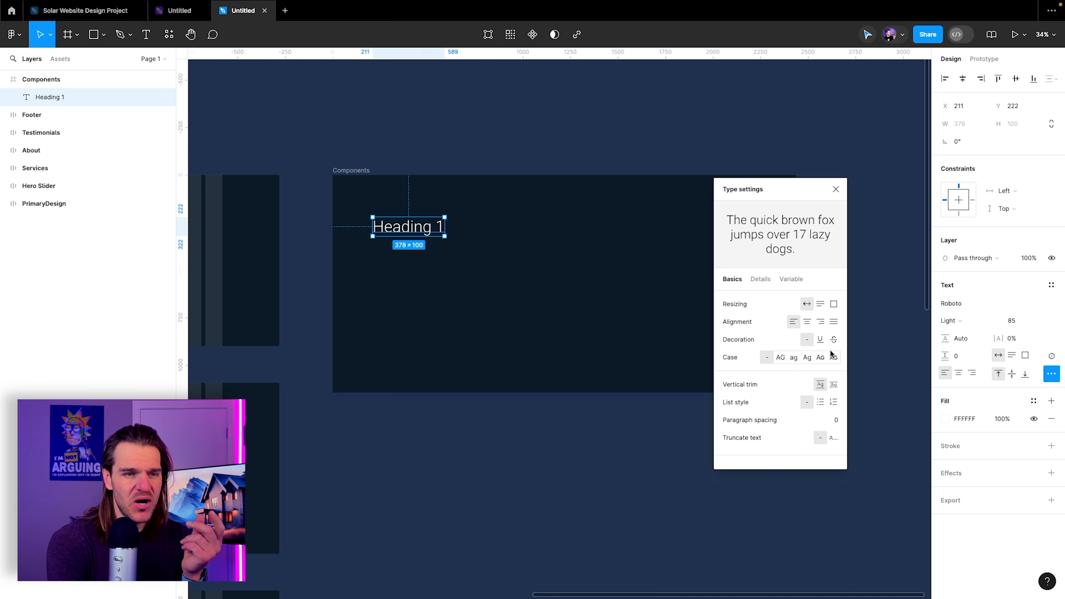
pyautogui.click(832, 385)
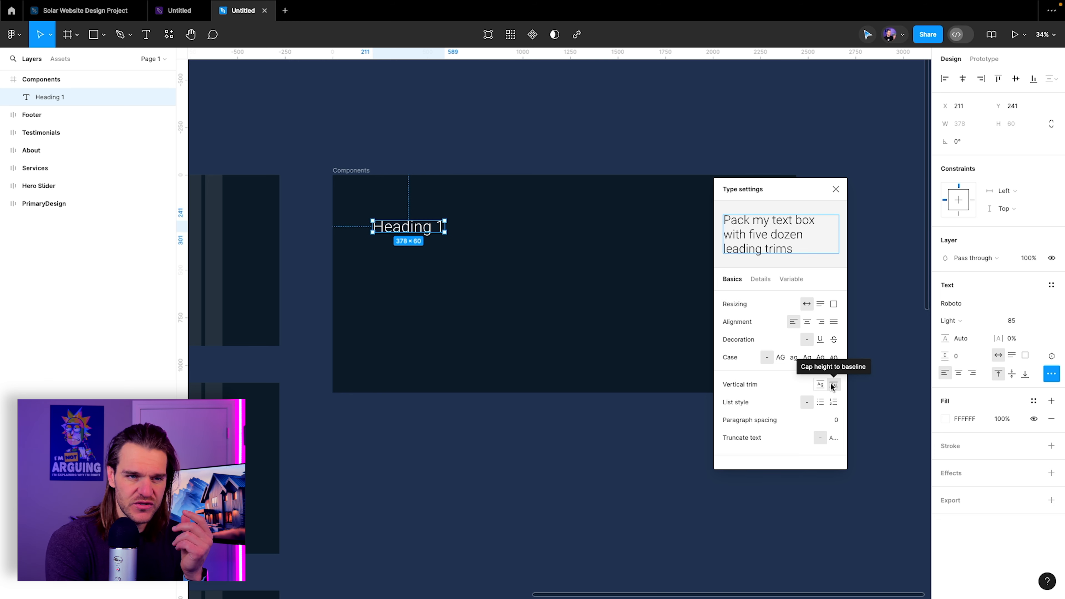
pyautogui.click(781, 357)
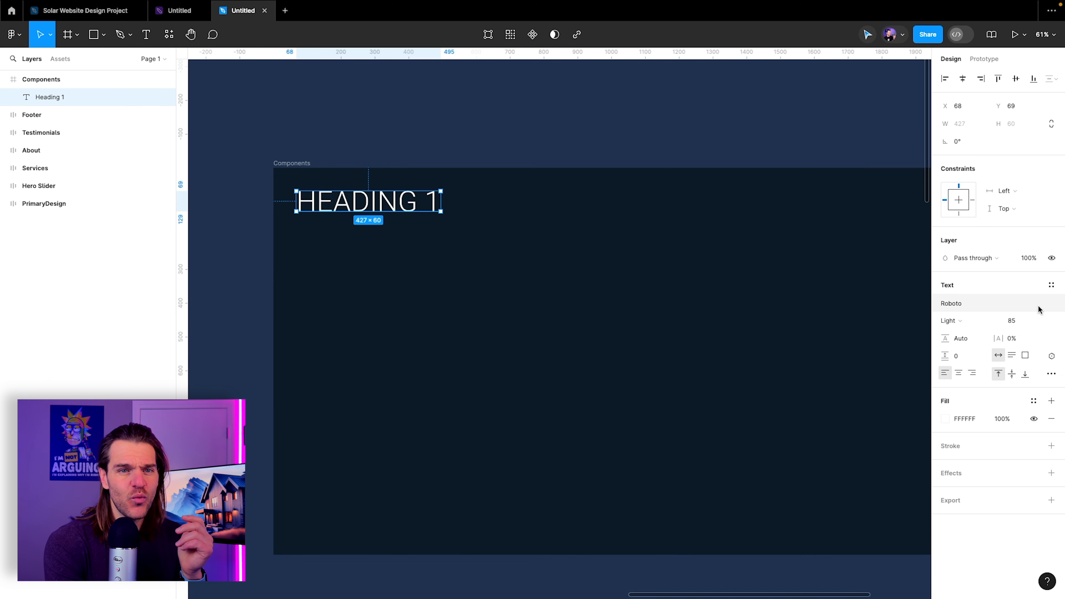
# Create a new text style named Heading 1 from the Heading 1 text
pyautogui.click(1050, 287)
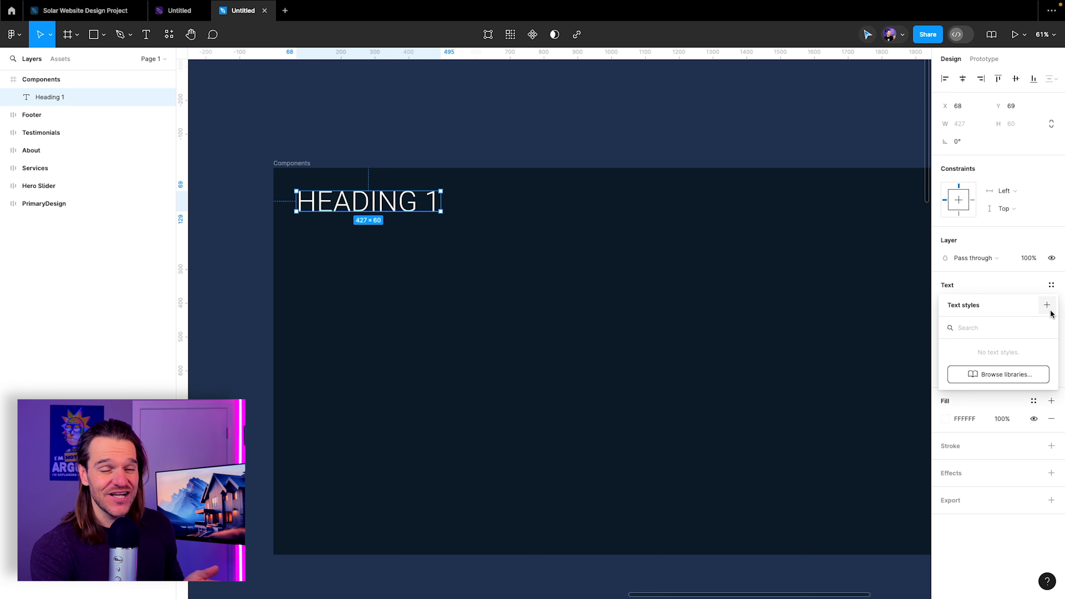
pyautogui.click(1049, 310)
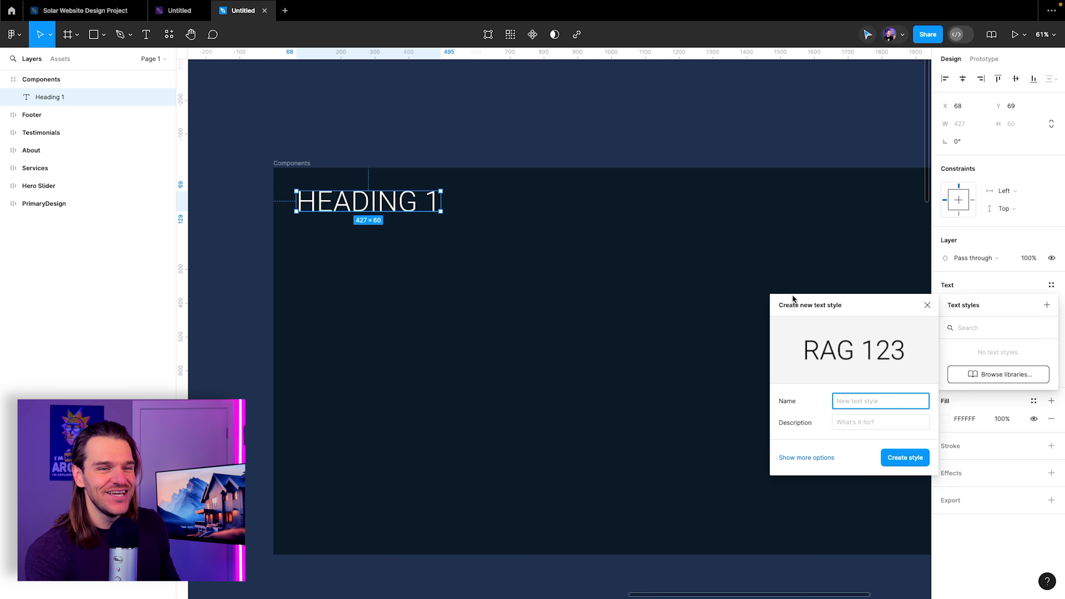
pyautogui.write('Heading 1')
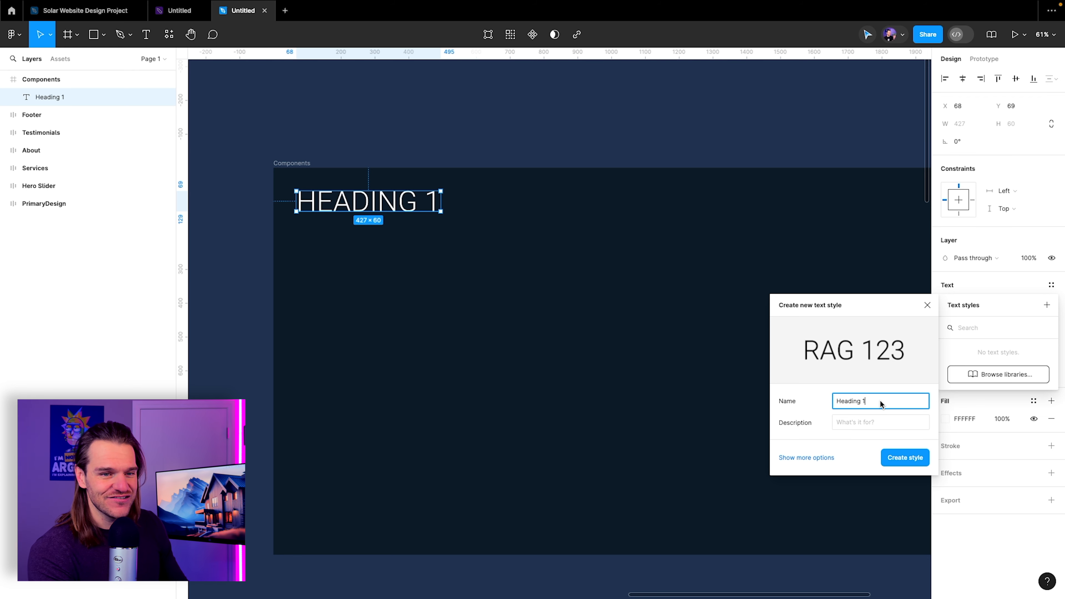
pyautogui.click(906, 458)
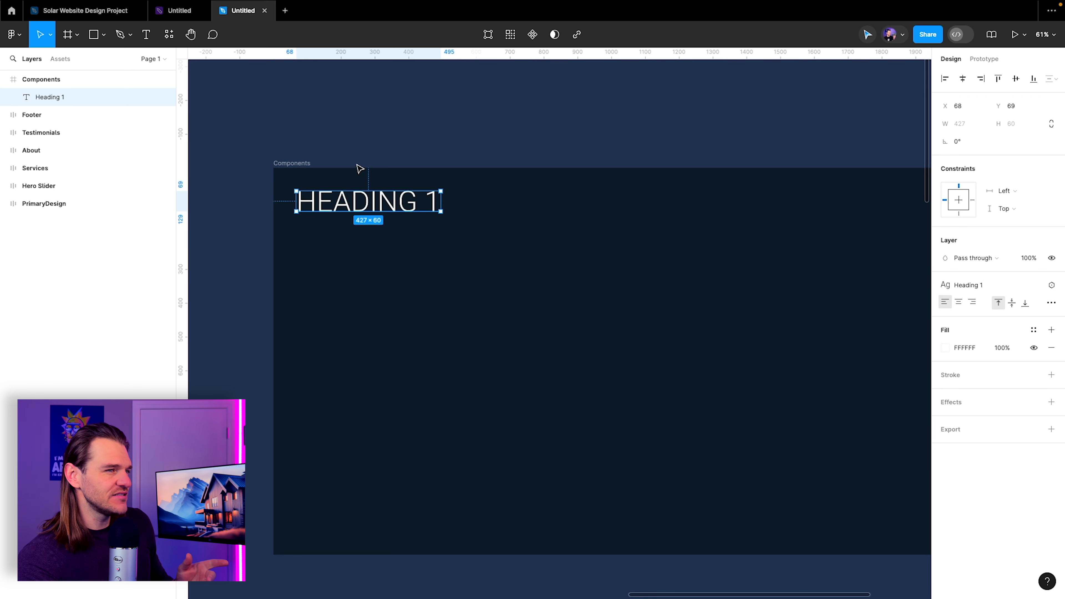
# Turn the Heading 1 text into a component and check it among the local assets
pyautogui.rightClick(332, 189)
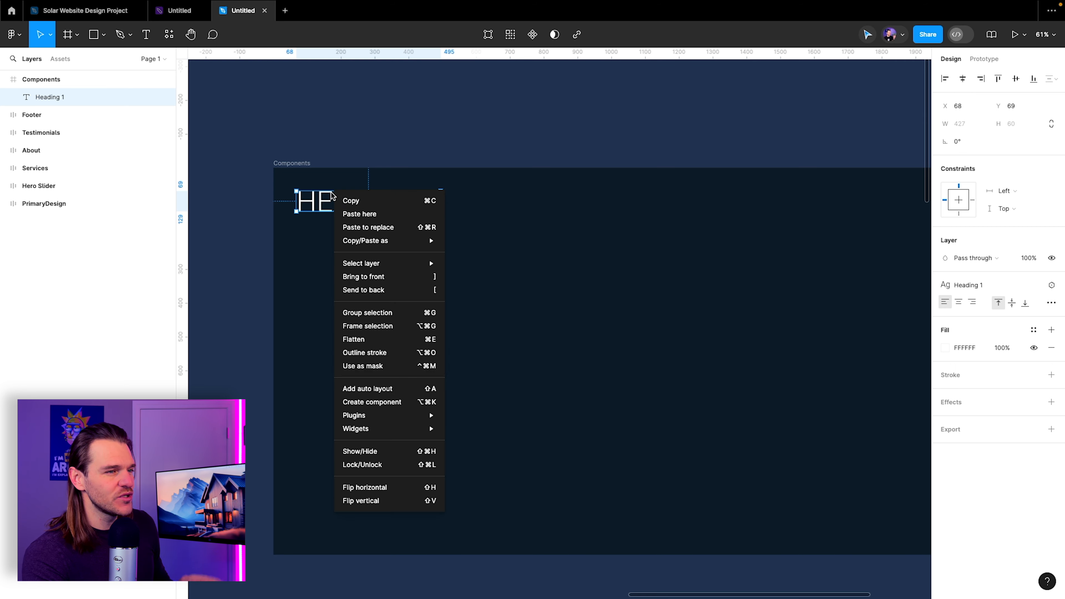
pyautogui.click(406, 403)
pyautogui.click(60, 59)
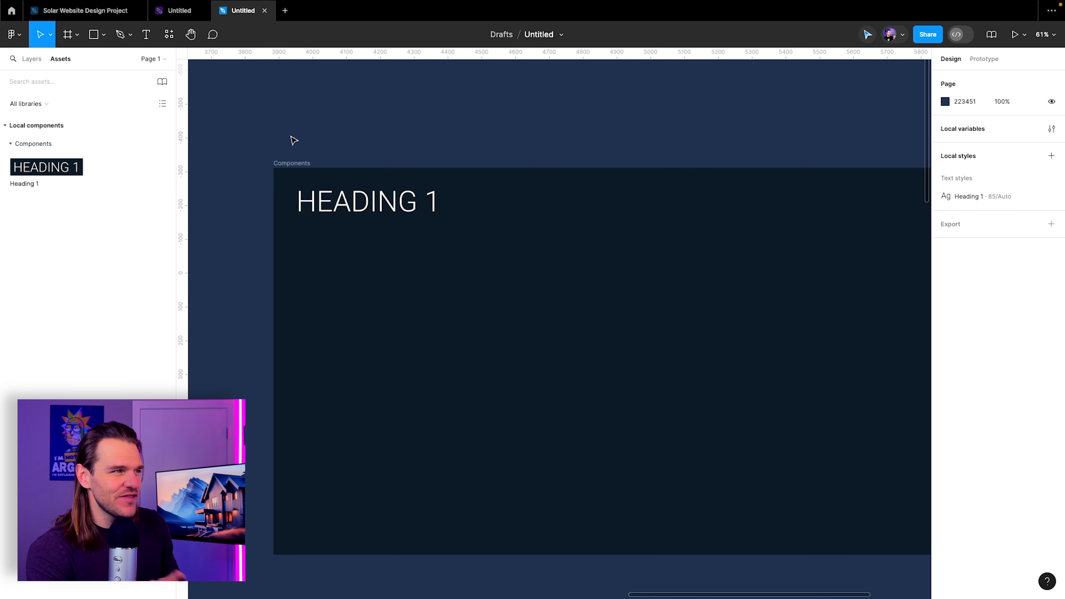
pyautogui.click(31, 59)
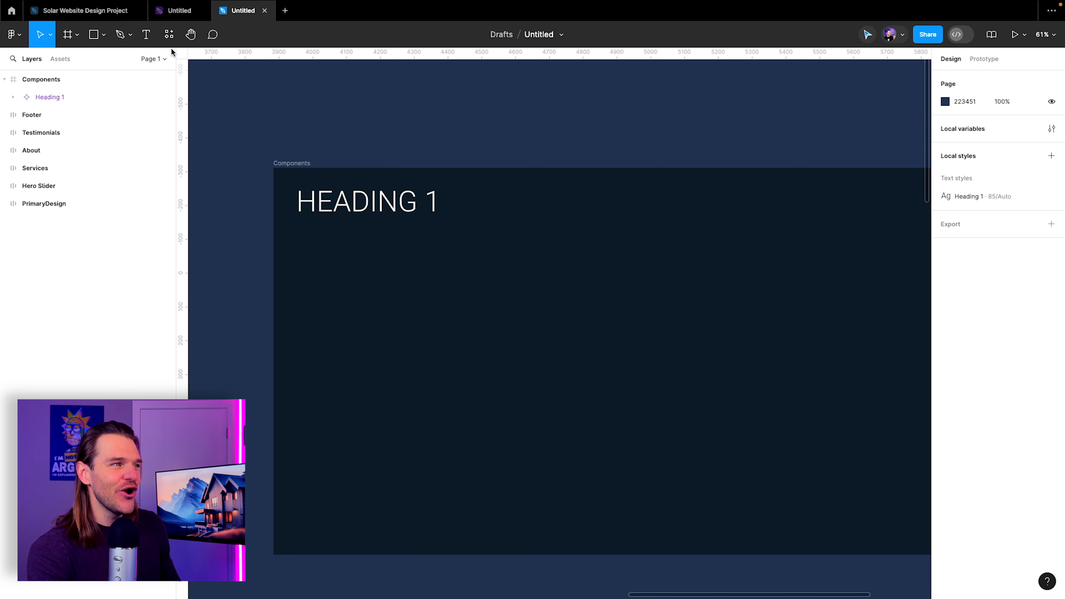
# Add a "Heading 2" text below the Heading 1 component and align its left edge with it at X 68, Y 211
pyautogui.click(149, 35)
pyautogui.click(311, 234)
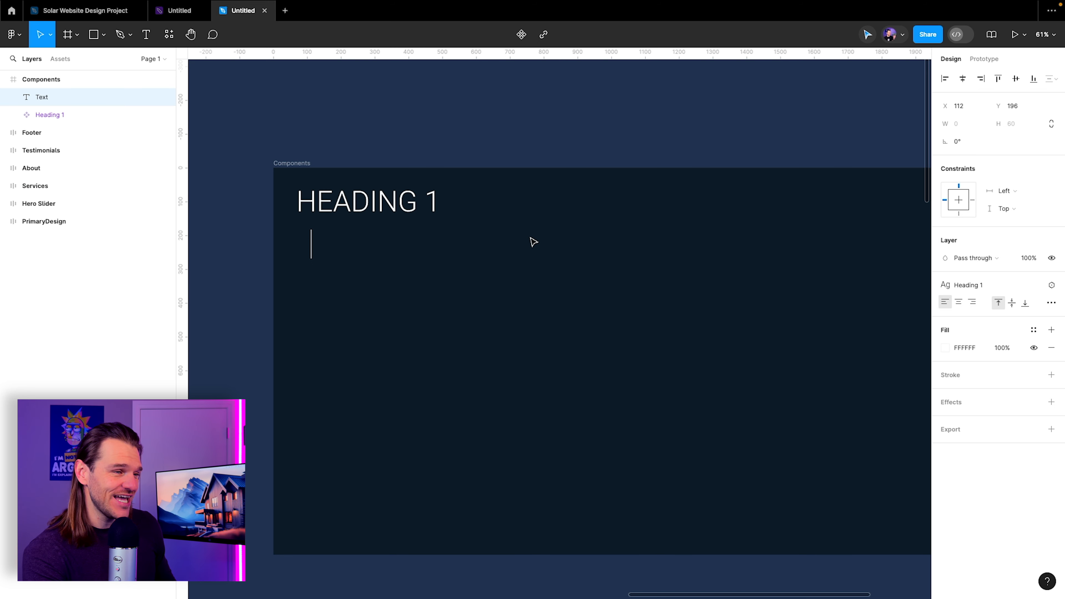
pyautogui.press('Escape')
pyautogui.write('Heading ')
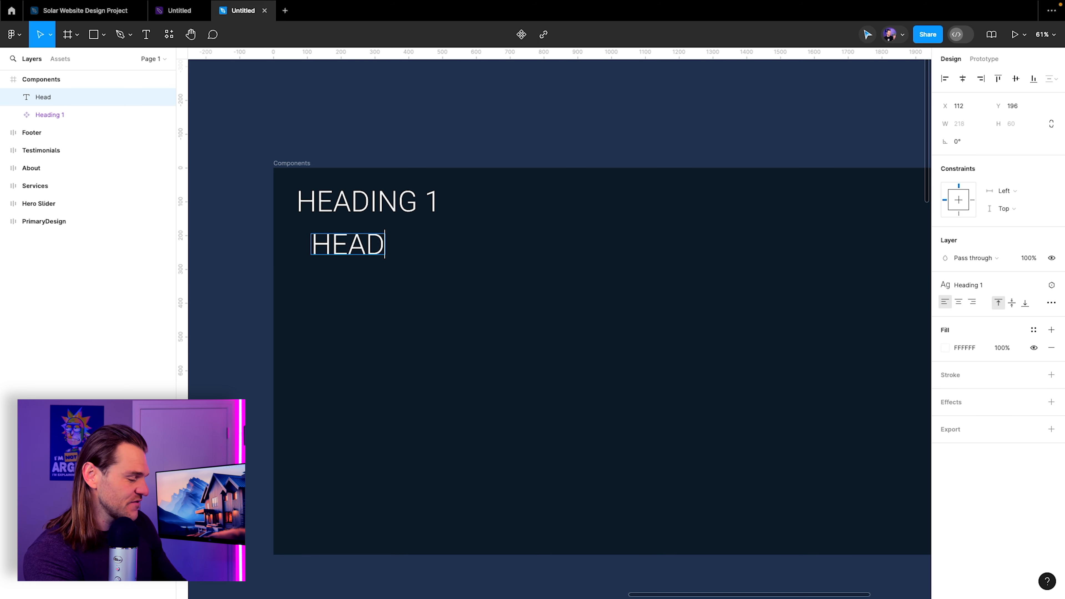
pyautogui.write('3')
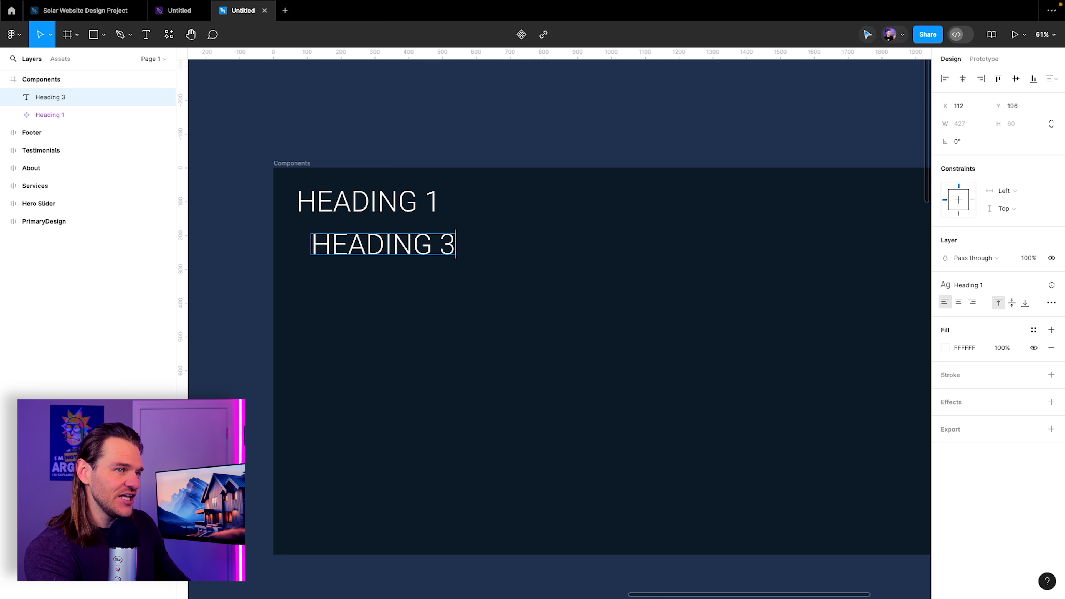
pyautogui.press('BackSpace')
pyautogui.write('2')
pyautogui.press('Escape')
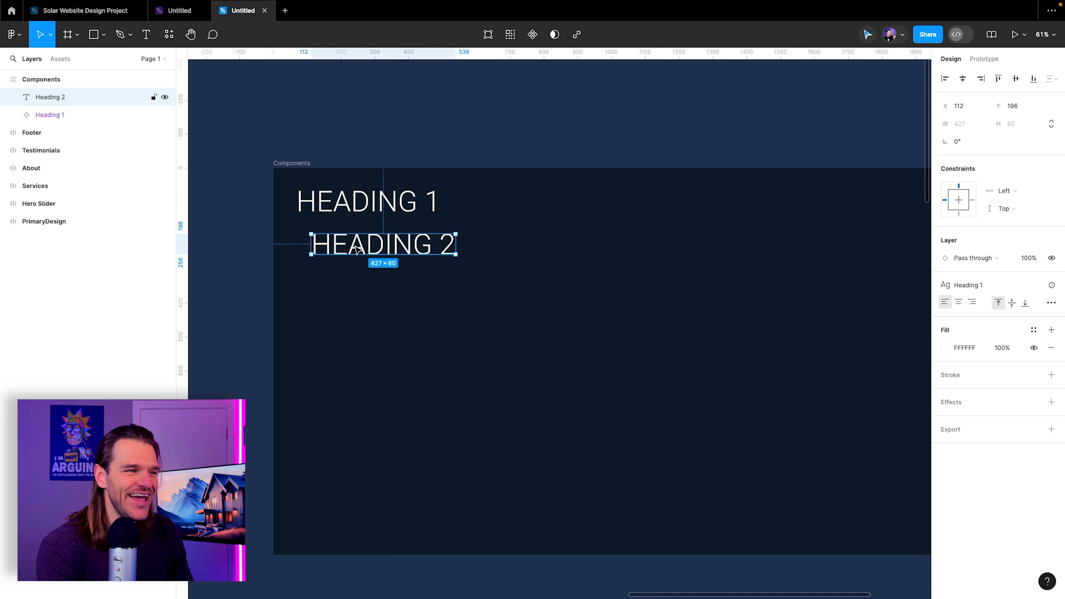
pyautogui.moveTo(357, 248)
pyautogui.mouseDown()
pyautogui.moveTo(326, 253)
pyautogui.moveTo(344, 253)
pyautogui.mouseUp()
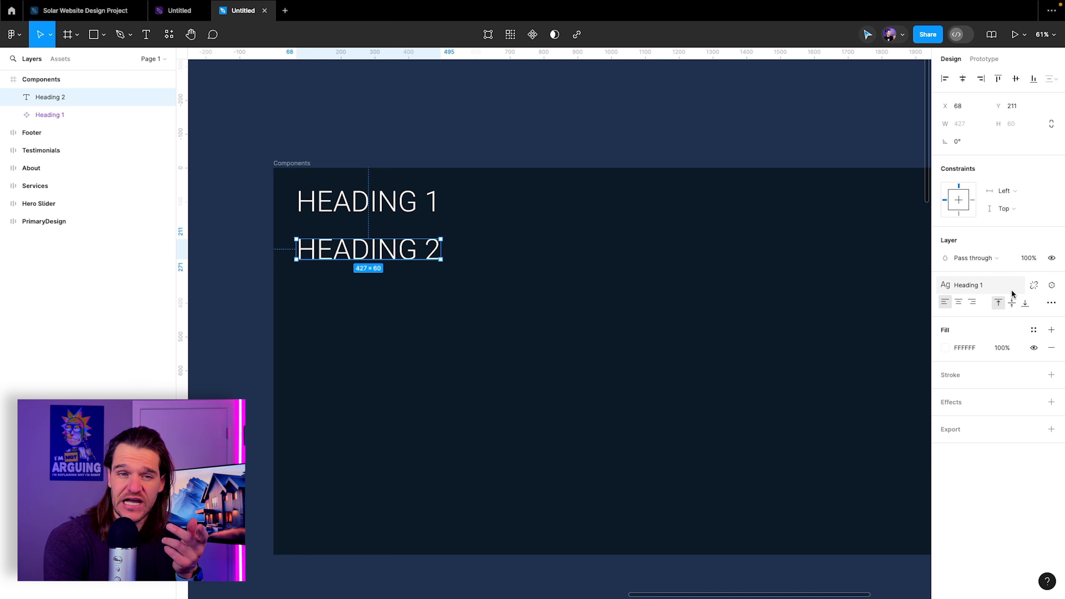
# Detach the Heading 1 style from the Heading 2 text and set it to size 40 with Regular weight
pyautogui.click(1034, 286)
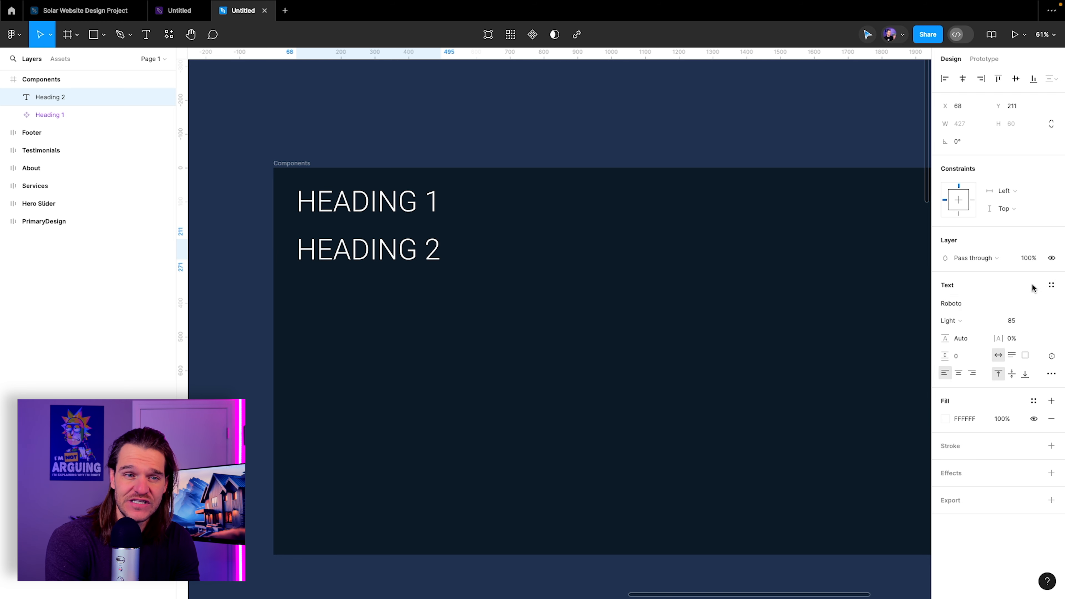
pyautogui.click(1027, 322)
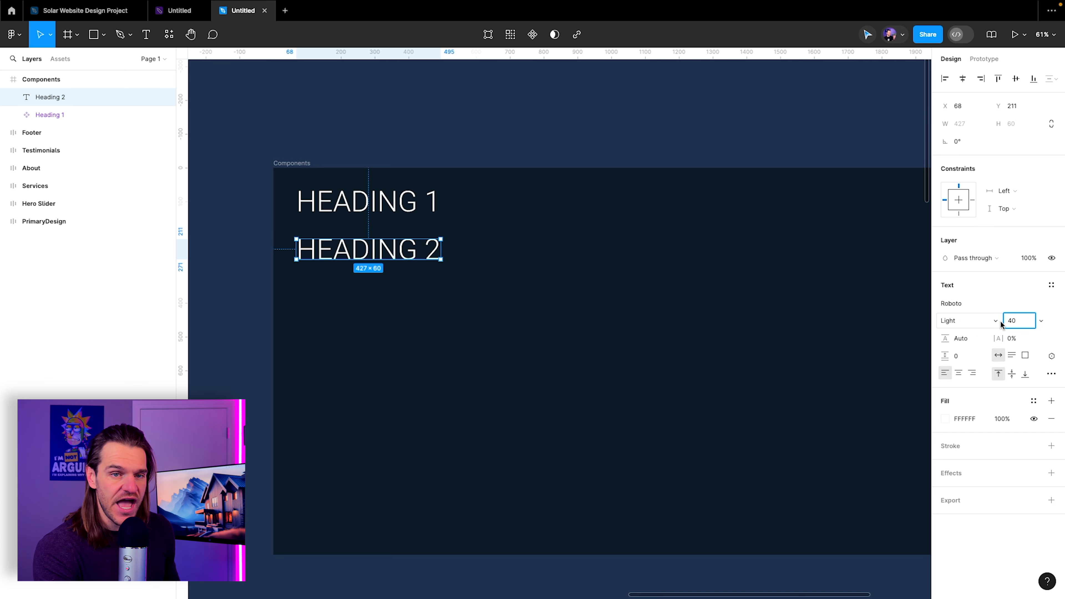
pyautogui.write('40')
pyautogui.click(986, 322)
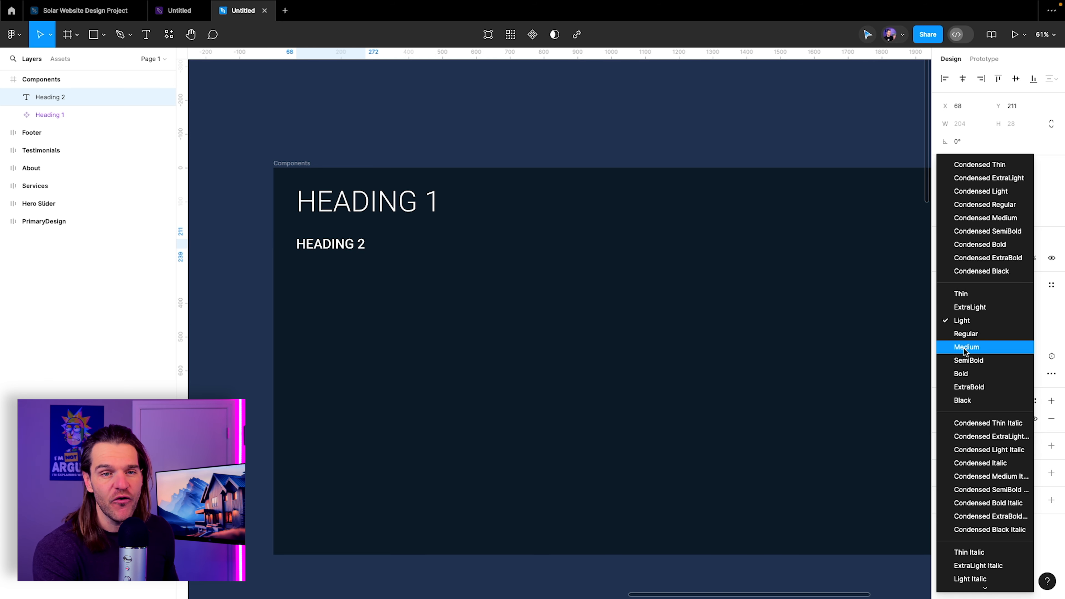
pyautogui.click(968, 334)
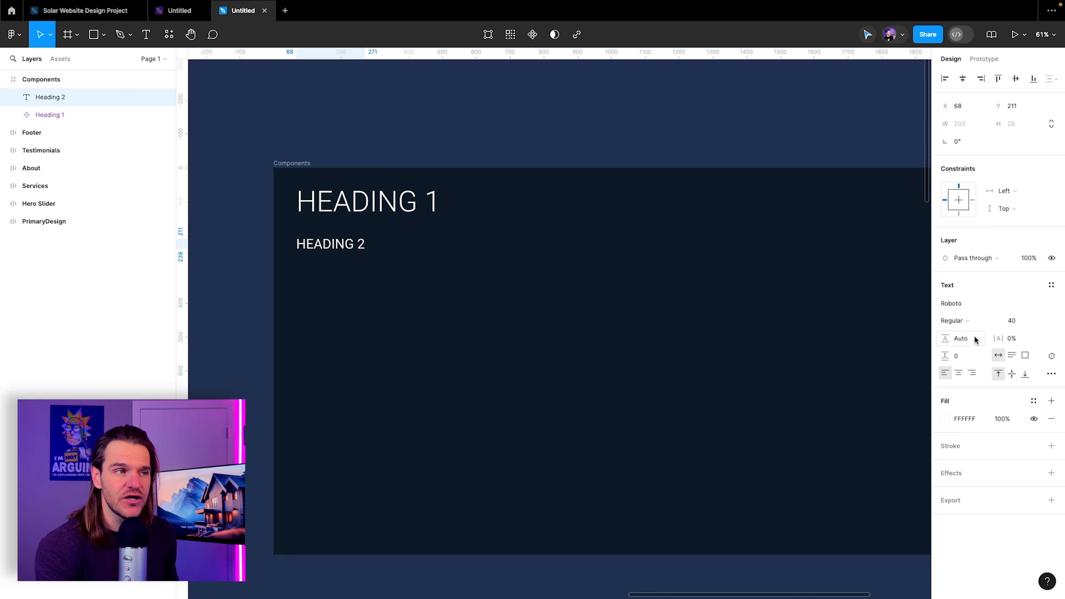
# Set the Heading 2 text's case to As typed
pyautogui.click(1052, 373)
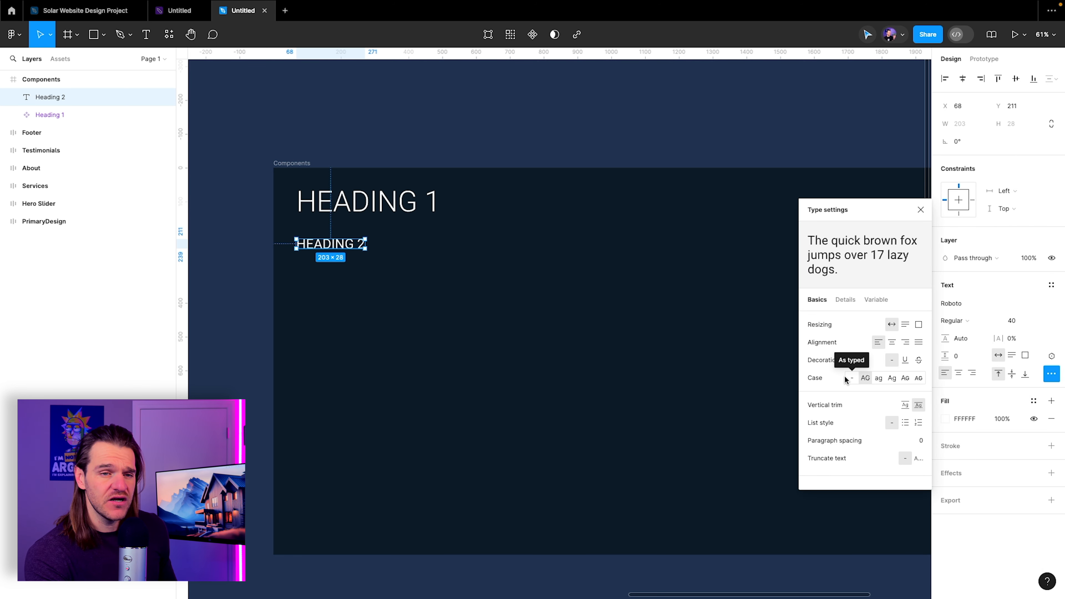
pyautogui.click(851, 378)
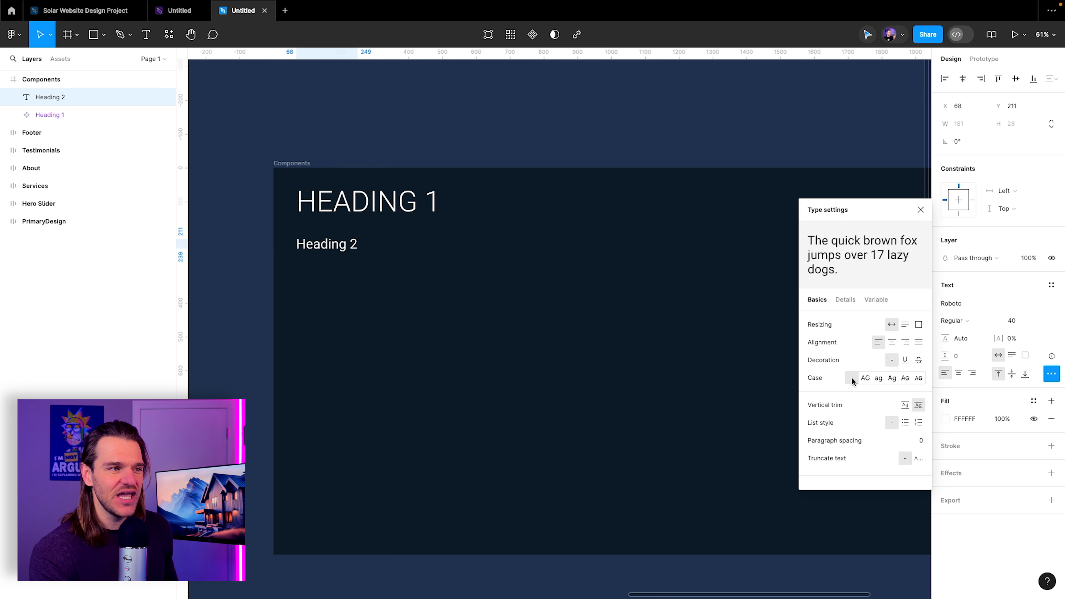
pyautogui.click(919, 210)
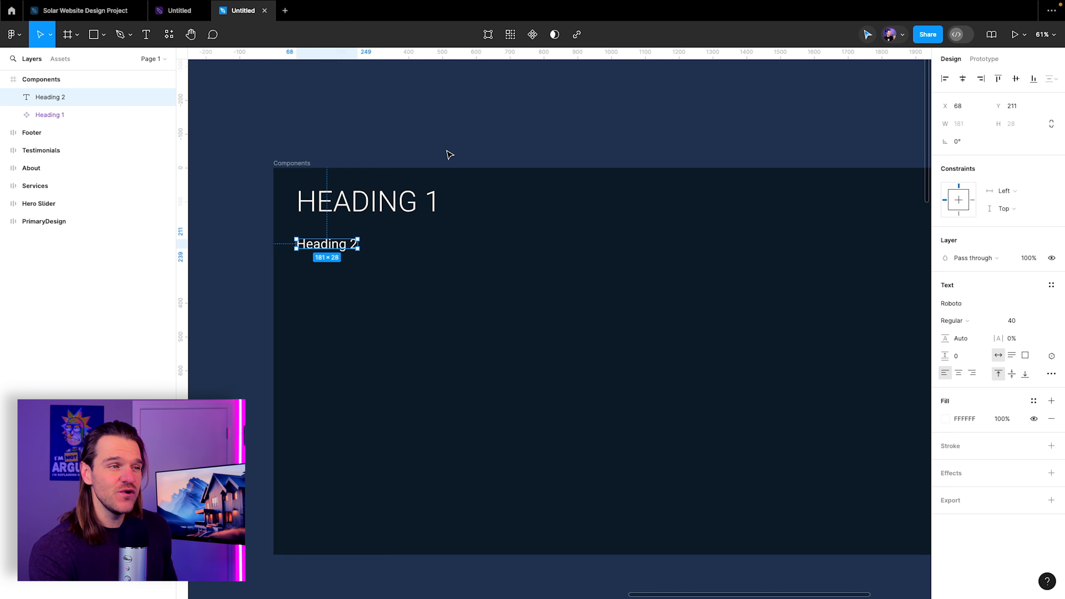
# Move the Heading 2 text up closer beneath Heading 1, to about X 74, Y 181
pyautogui.click(285, 200)
pyautogui.scroll(3, 284, 194)
pyautogui.click(313, 265)
pyautogui.moveTo(312, 268)
pyautogui.mouseDown()
pyautogui.moveTo(307, 244)
pyautogui.moveTo(313, 254)
pyautogui.mouseUp()
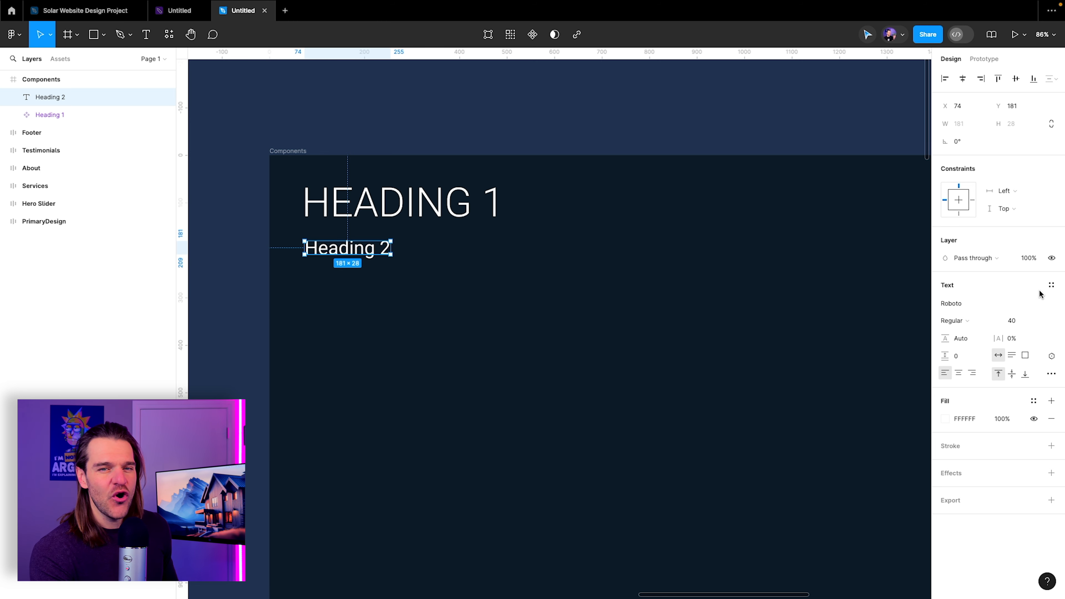
# Create a new text style named Heading 2 from the Heading 2 text and deselect it
pyautogui.click(1051, 284)
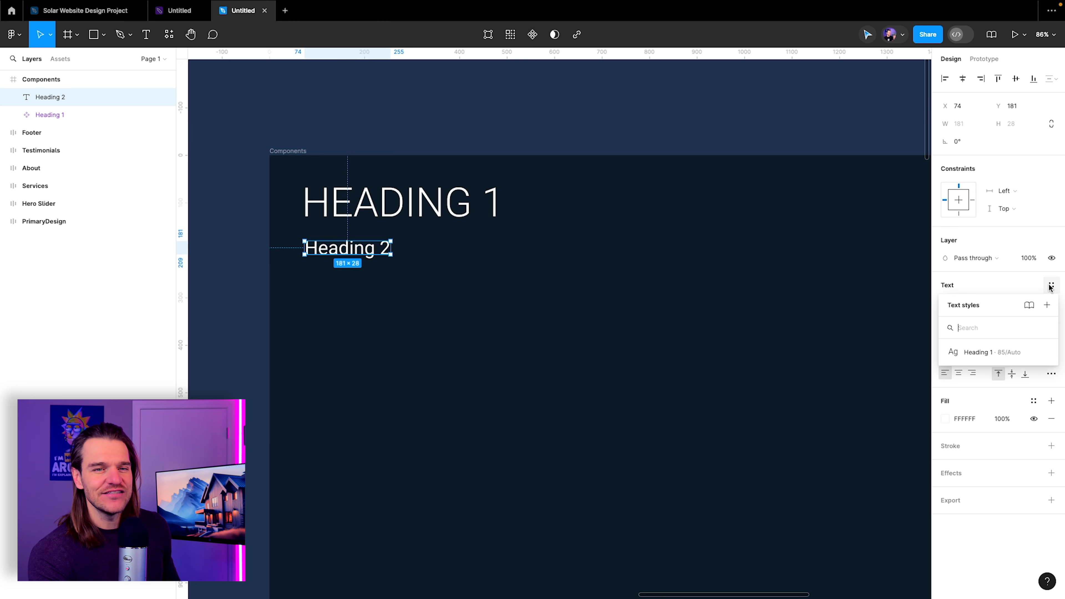
pyautogui.click(1046, 306)
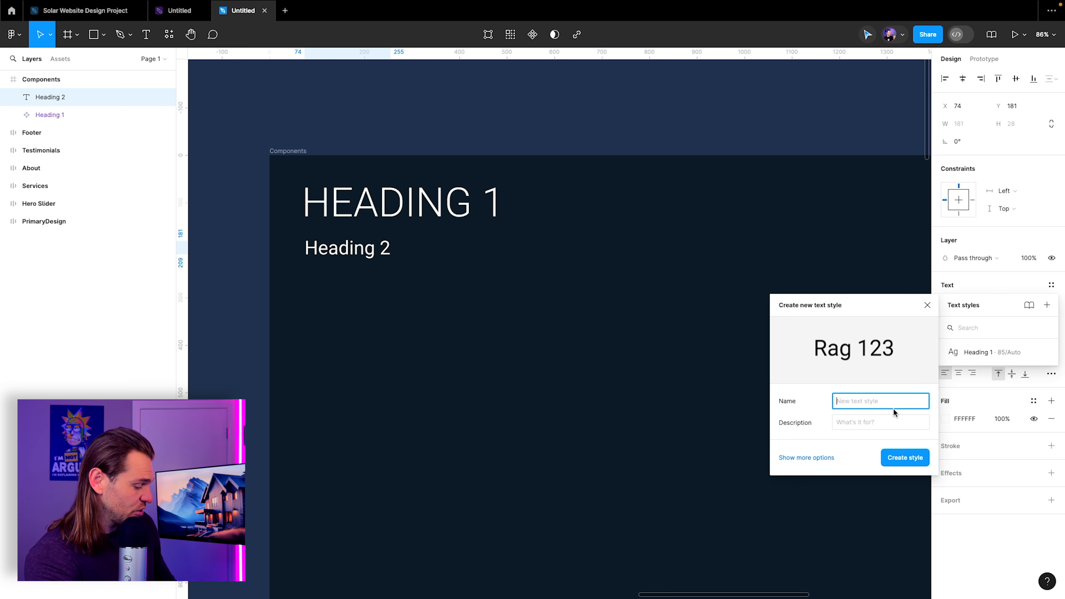
pyautogui.write('Heaading 2')
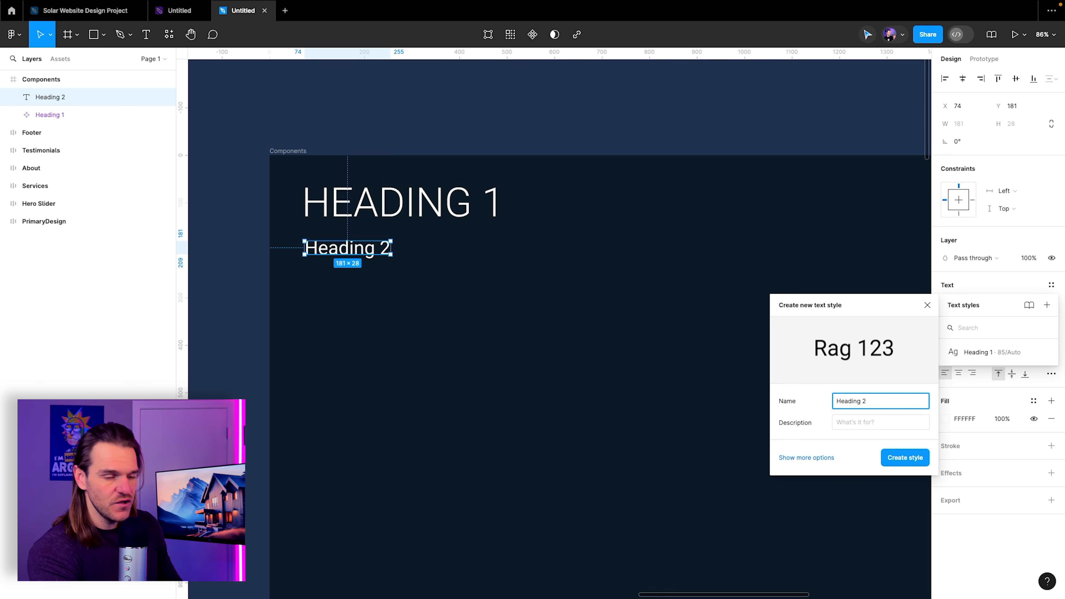
pyautogui.press('Return')
pyautogui.click(340, 310)
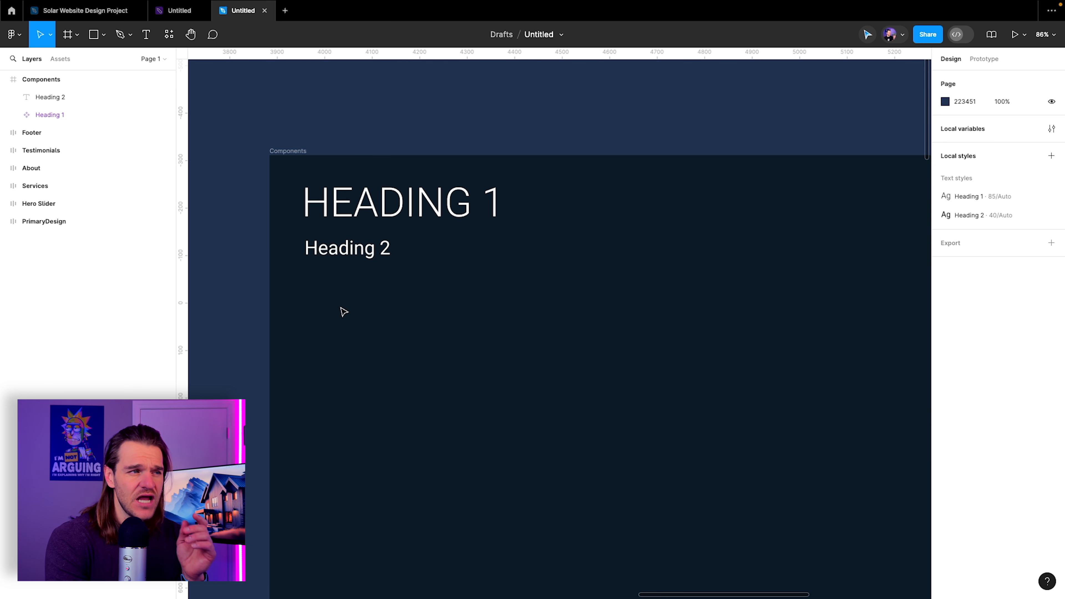
# Review the Heading 2 text style's properties from the Heading 2 text and close its settings without changes
pyautogui.click(365, 257)
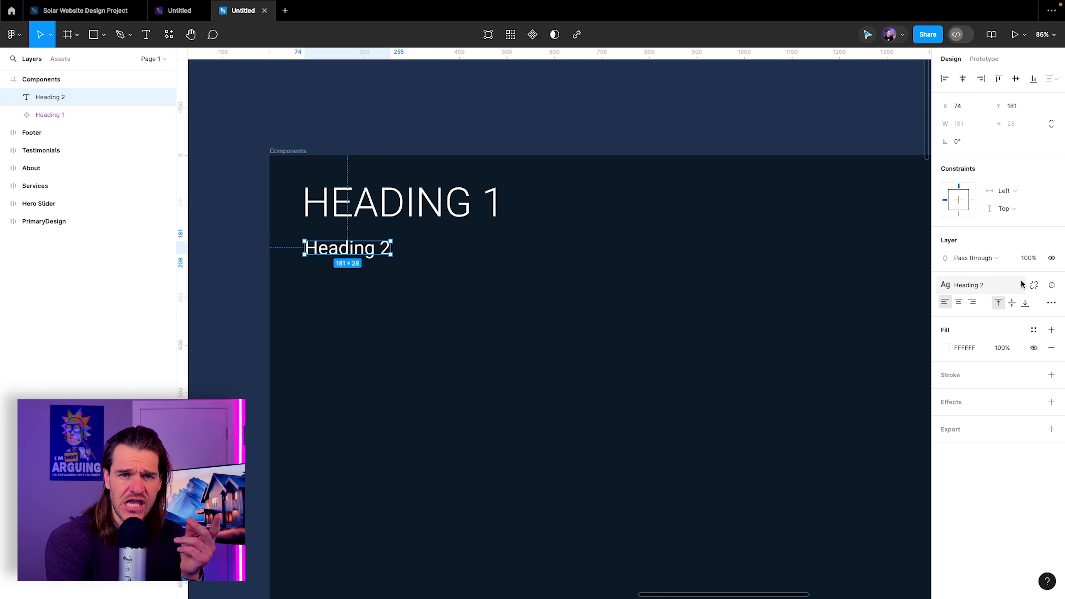
pyautogui.click(959, 285)
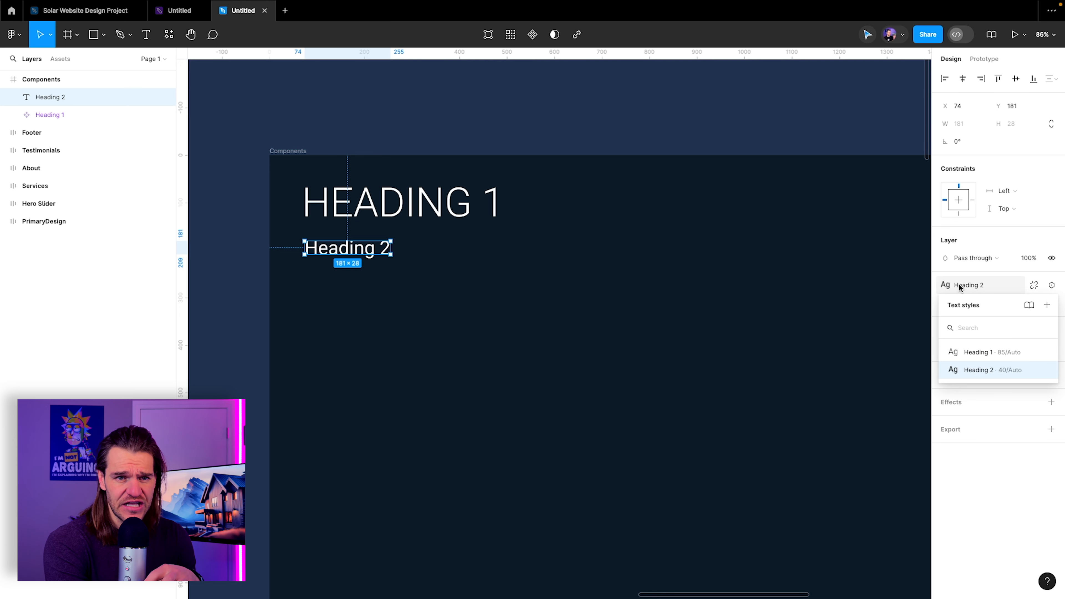
pyautogui.click(1044, 370)
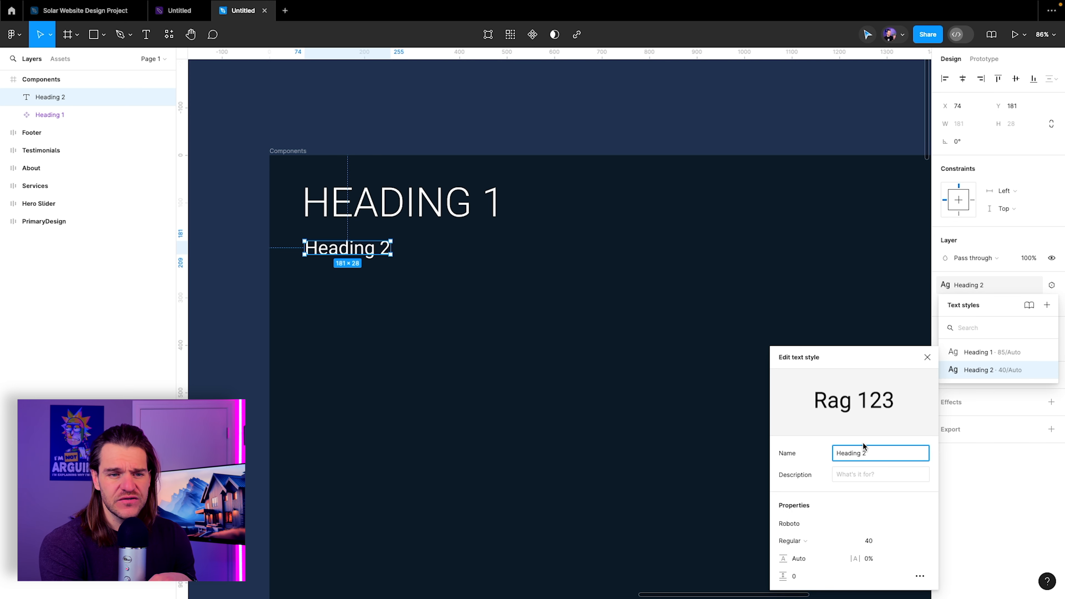
pyautogui.click(927, 357)
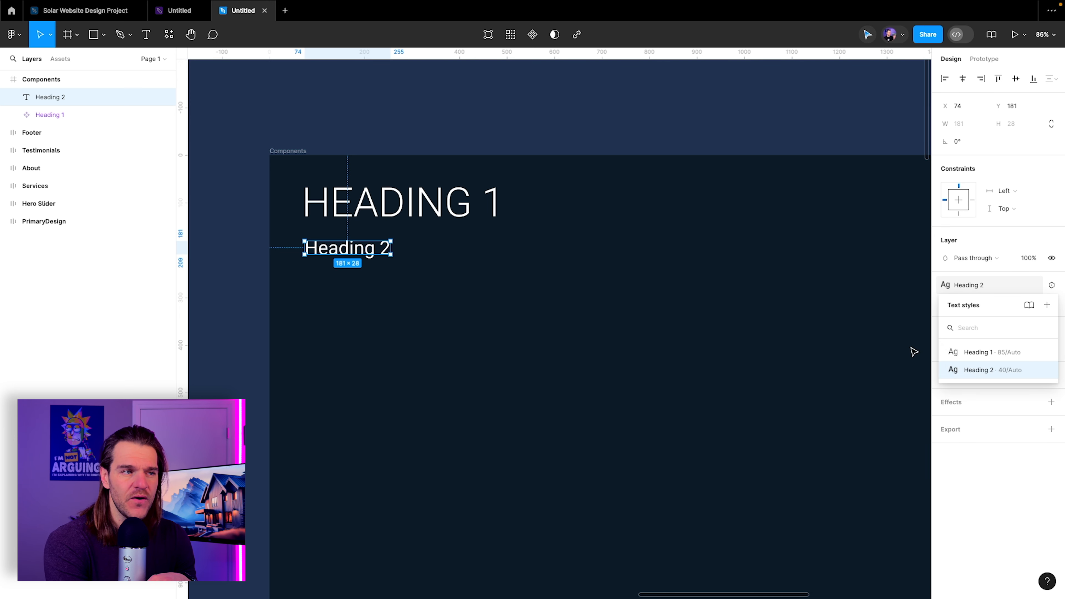
pyautogui.click(613, 191)
# Duplicate the Heading 2 text to about X 68, Y 261, turn the original into a component, and check the local components
pyautogui.click(345, 253)
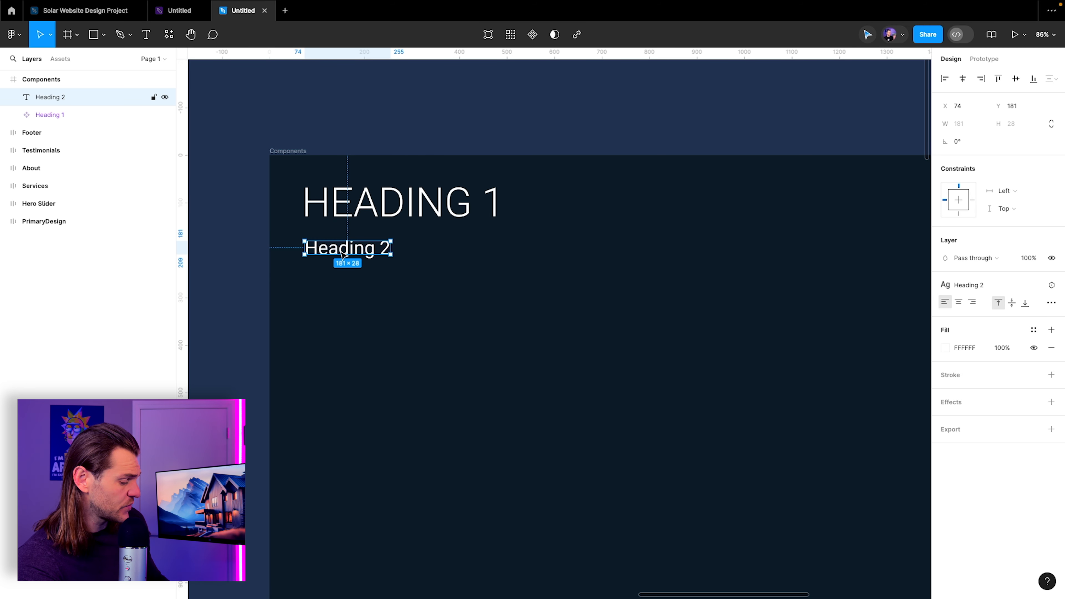
pyautogui.moveTo(345, 252); pyautogui.dragTo(340, 289)
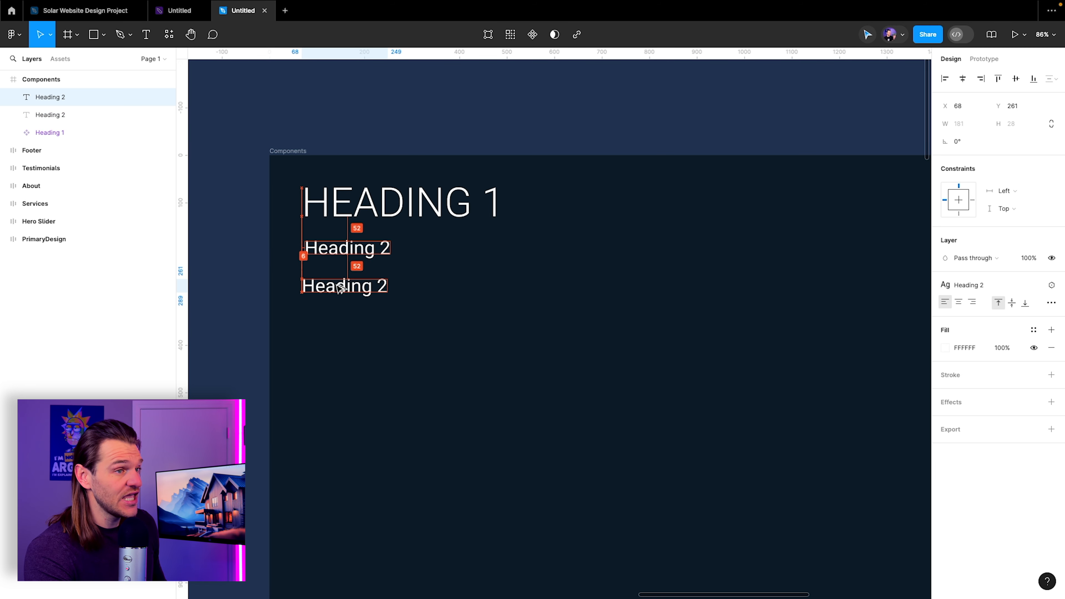
pyautogui.click(331, 250)
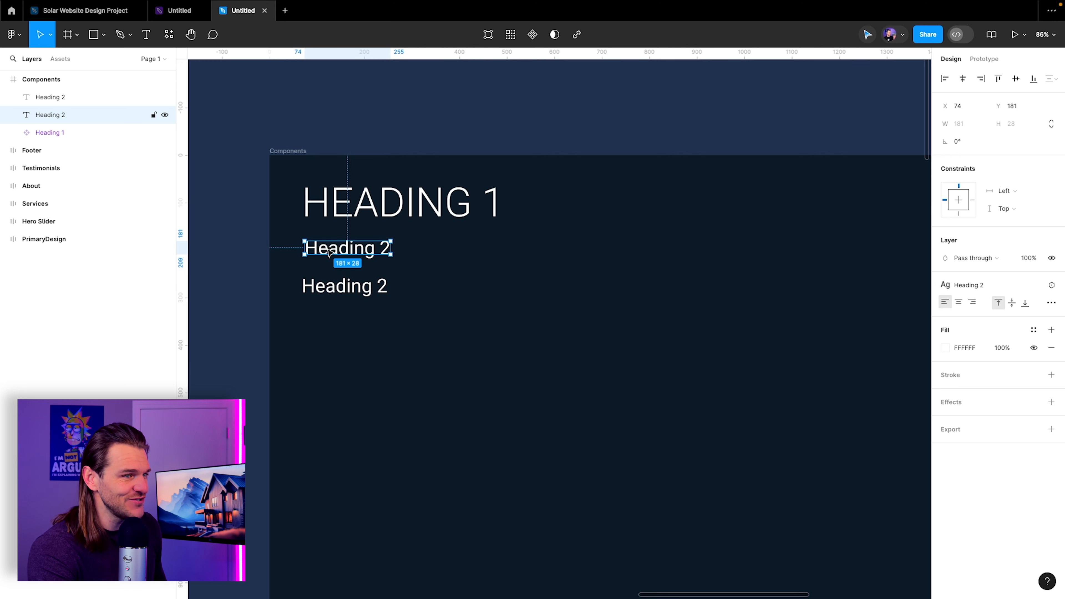
pyautogui.rightClick(330, 248)
pyautogui.click(369, 457)
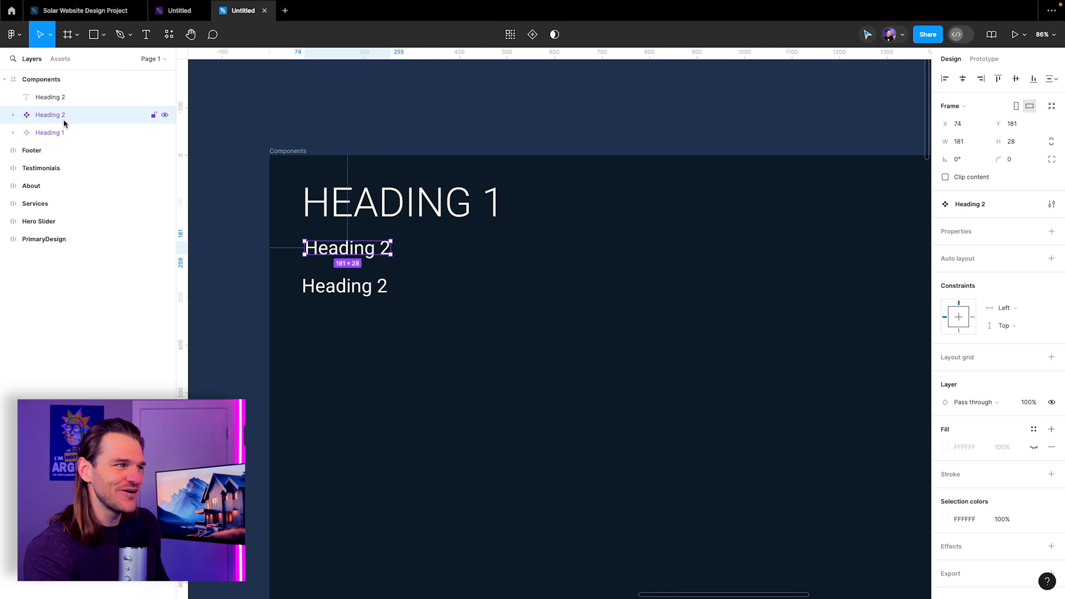
pyautogui.click(59, 62)
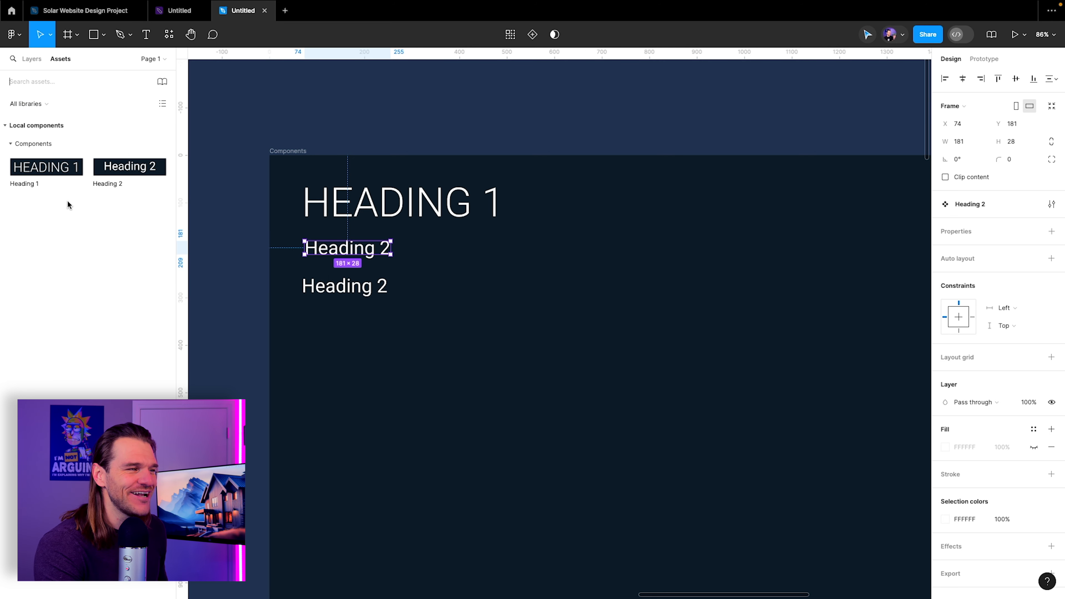
# Change the wording of the lower Heading 2 copy to Heading 3
pyautogui.click(405, 264)
pyautogui.click(381, 286)
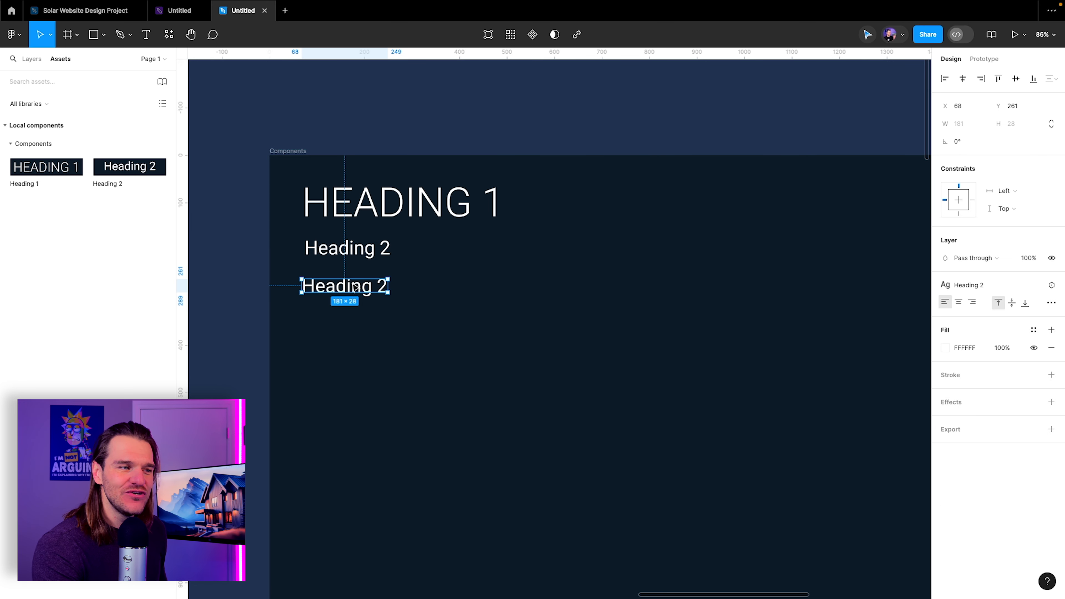
pyautogui.doubleClick(374, 286)
pyautogui.moveTo(374, 286); pyautogui.dragTo(391, 285)
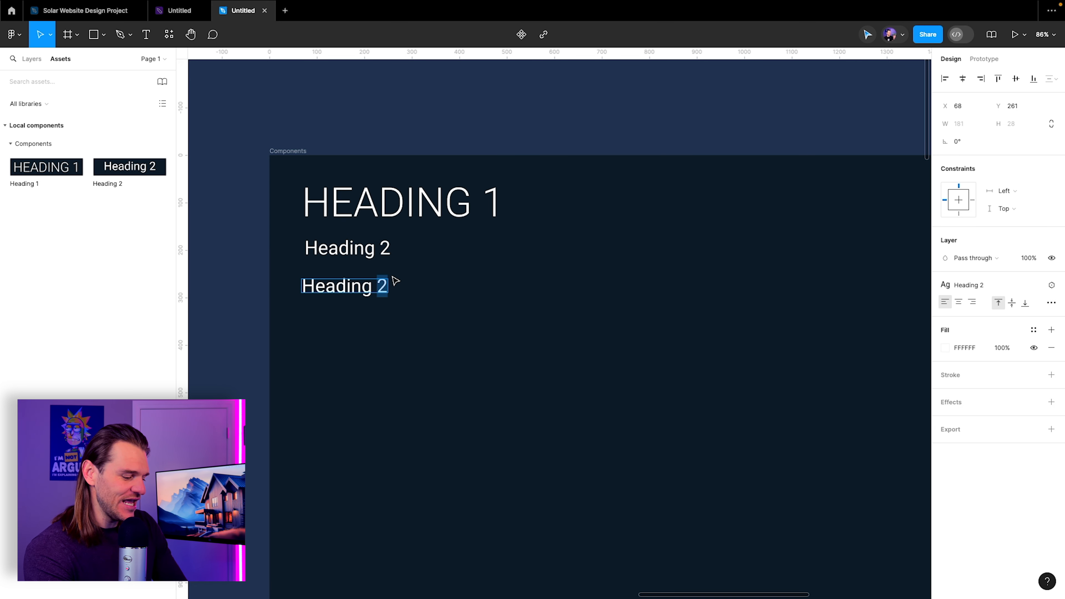
pyautogui.write('3')
pyautogui.press('Escape')
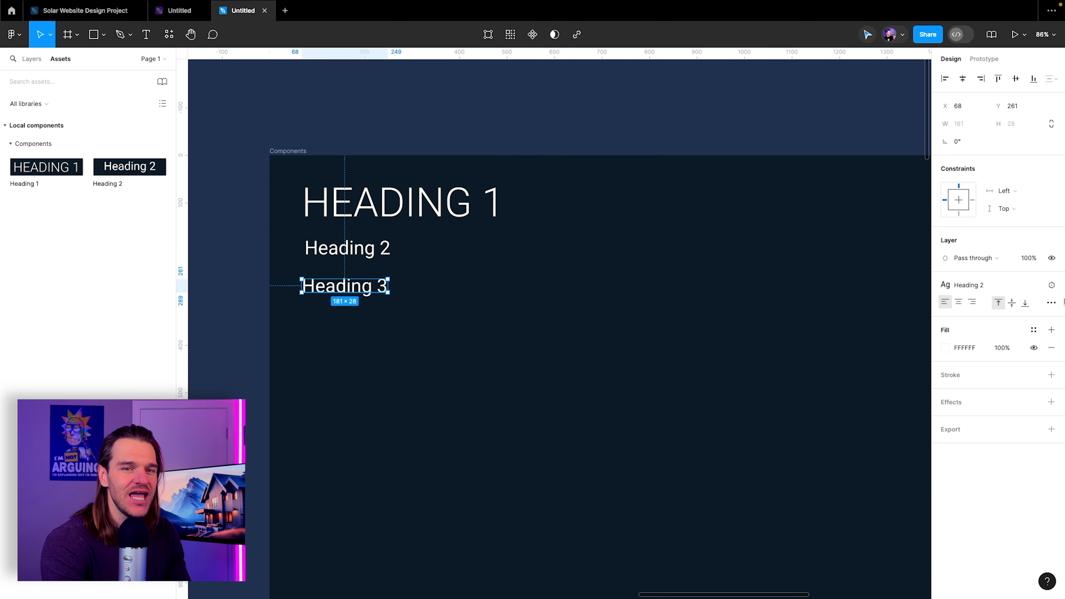
# Detach the Heading 2 style from the Heading 3 text and align it under Heading 2 at X 74, Y 261
pyautogui.click(1050, 286)
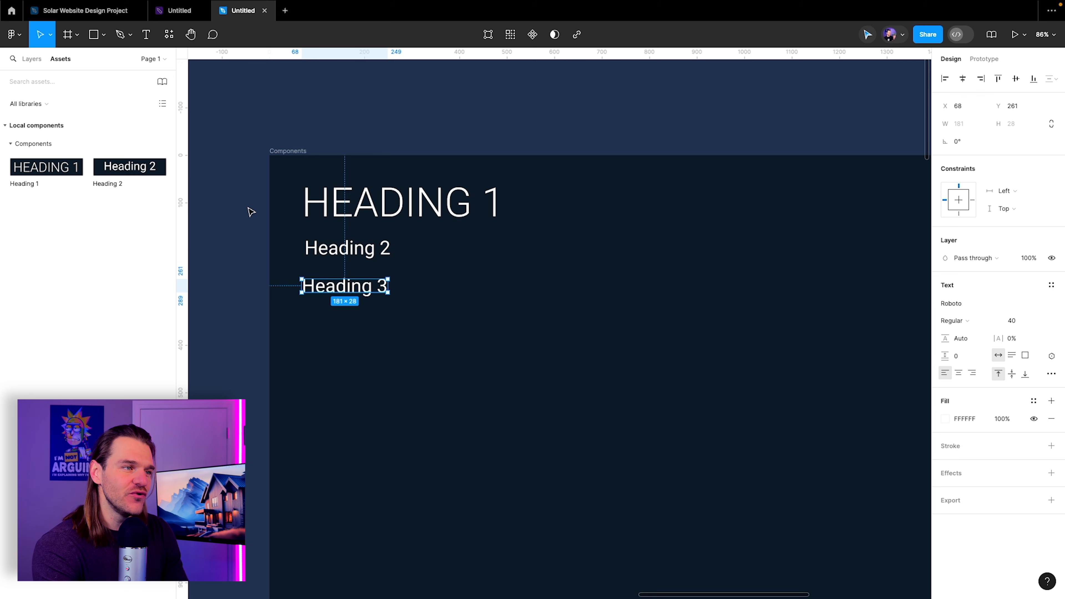
pyautogui.click(33, 59)
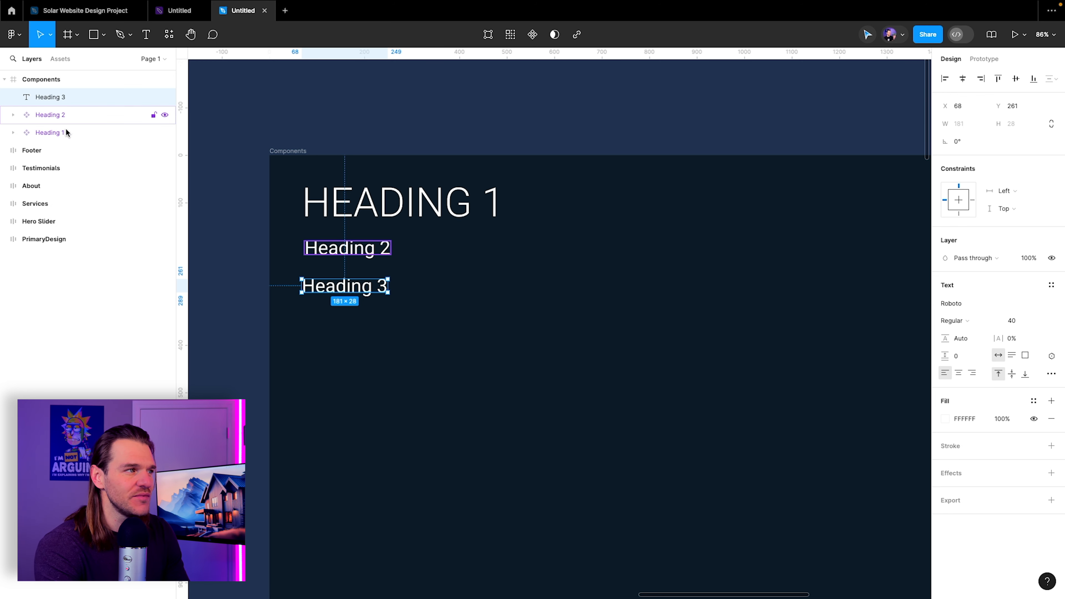
pyautogui.moveTo(324, 291); pyautogui.dragTo(326, 290)
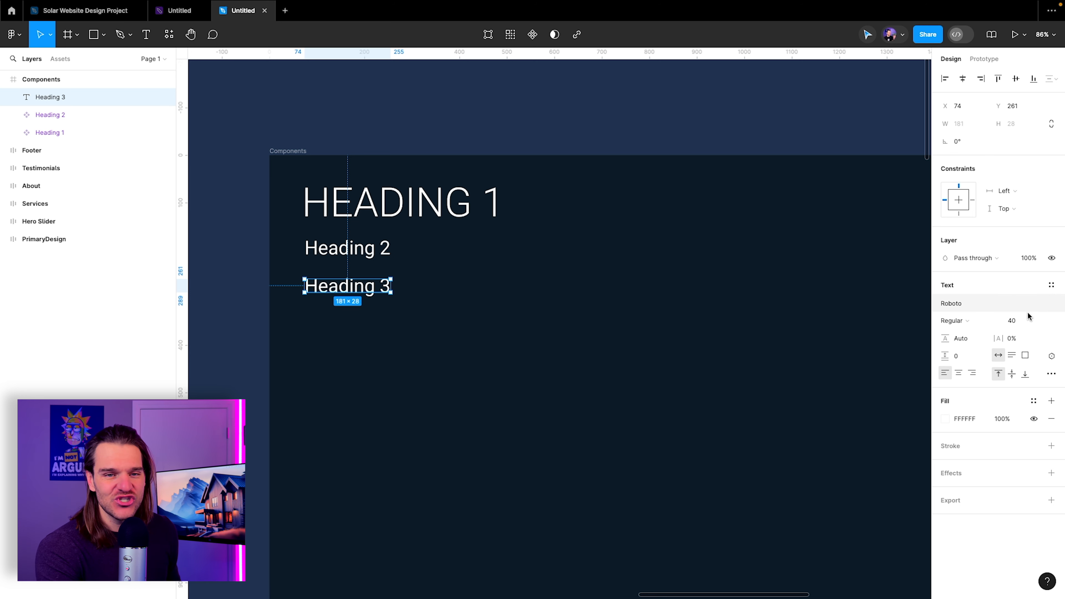
# Set the Heading 3 text to size 24 with Medium weight and deselect it
pyautogui.click(1023, 322)
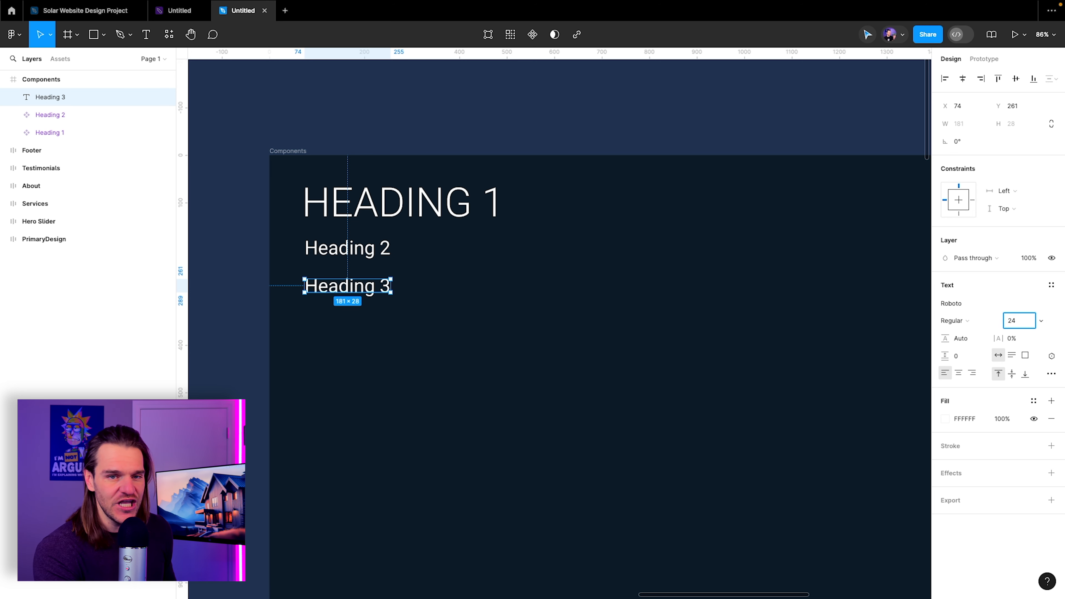
pyautogui.click(994, 300)
pyautogui.click(971, 324)
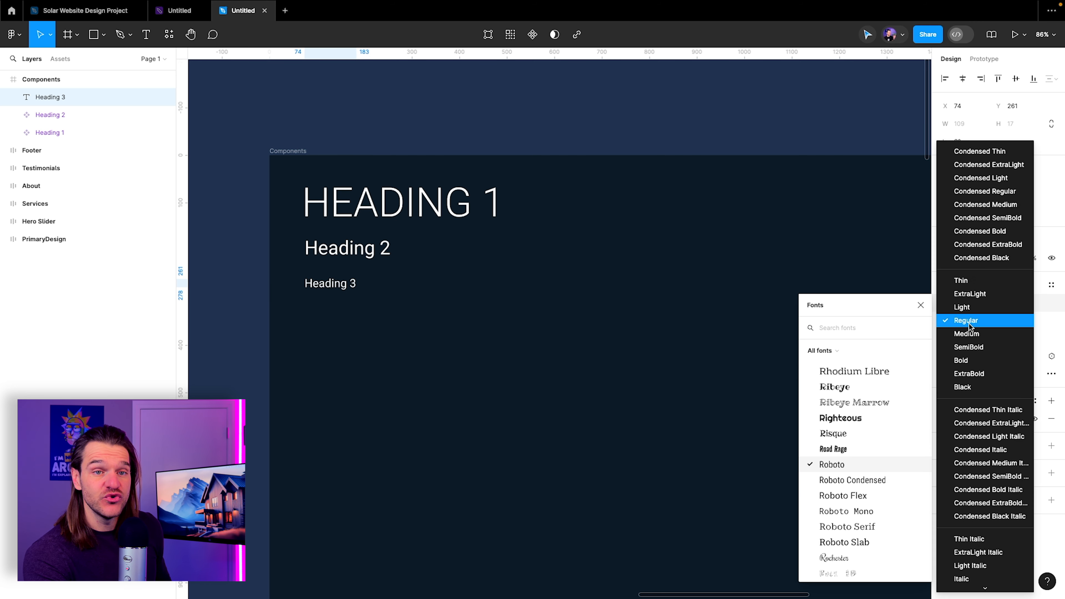
pyautogui.click(971, 334)
pyautogui.click(562, 246)
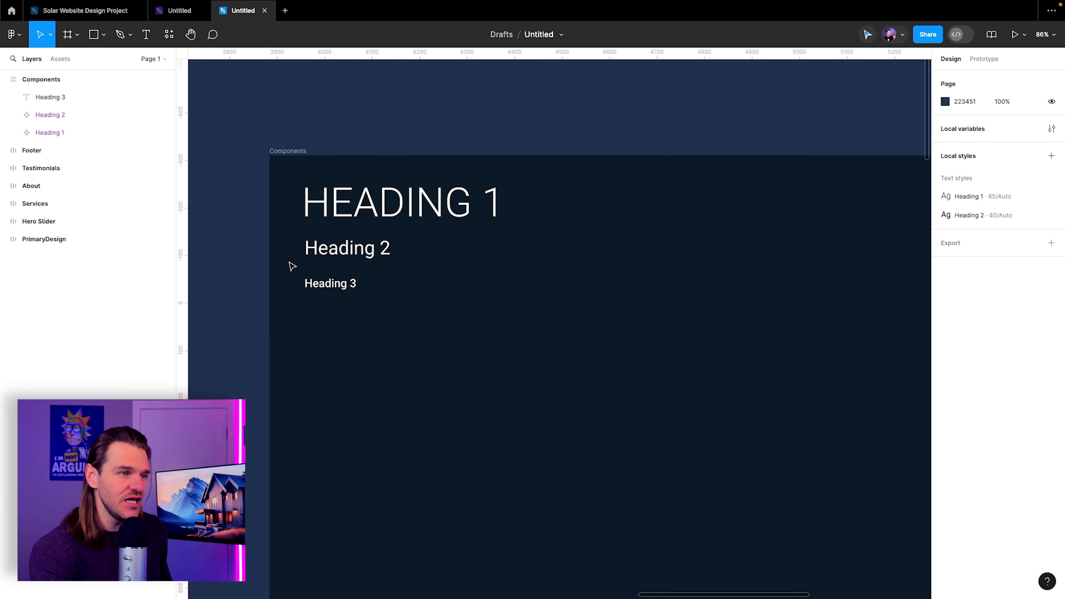
# Place the Heading 3 text at Y 253 and create a new text style named Heading 3 from it
pyautogui.click(313, 281)
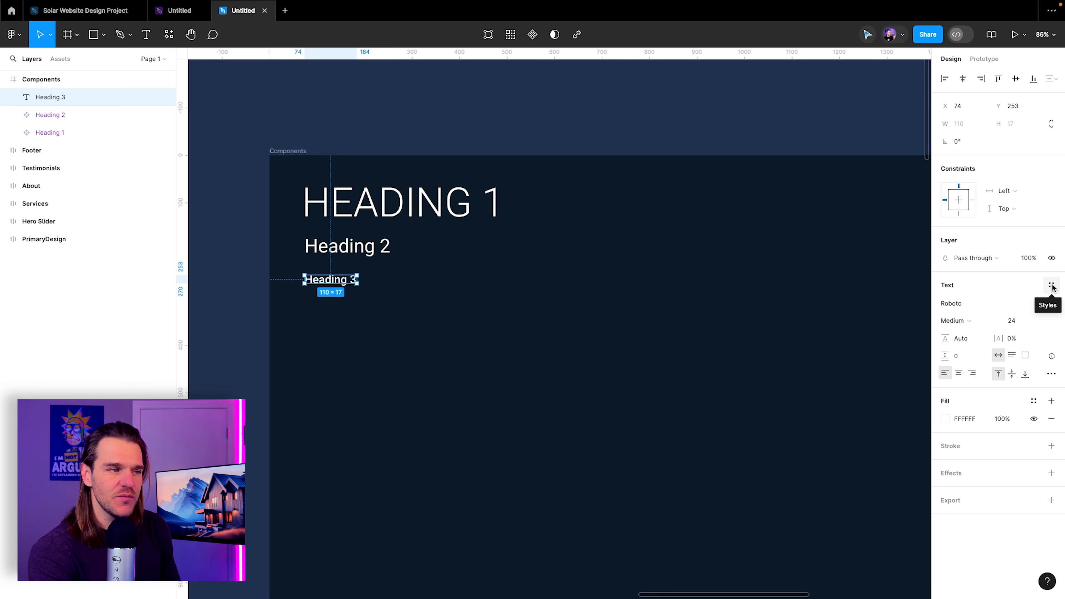
pyautogui.click(1052, 286)
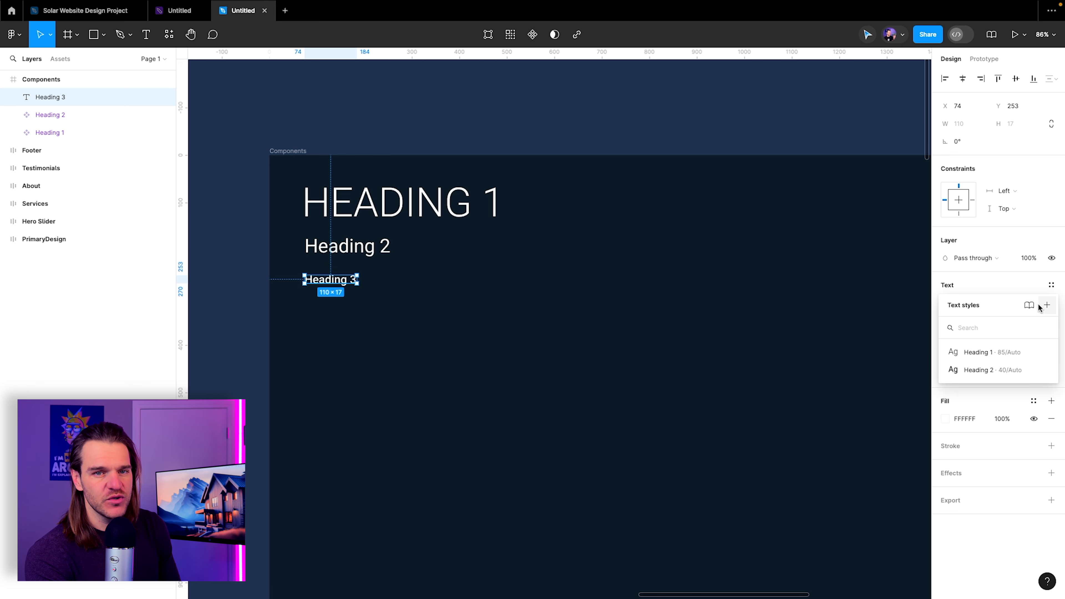
pyautogui.click(1046, 305)
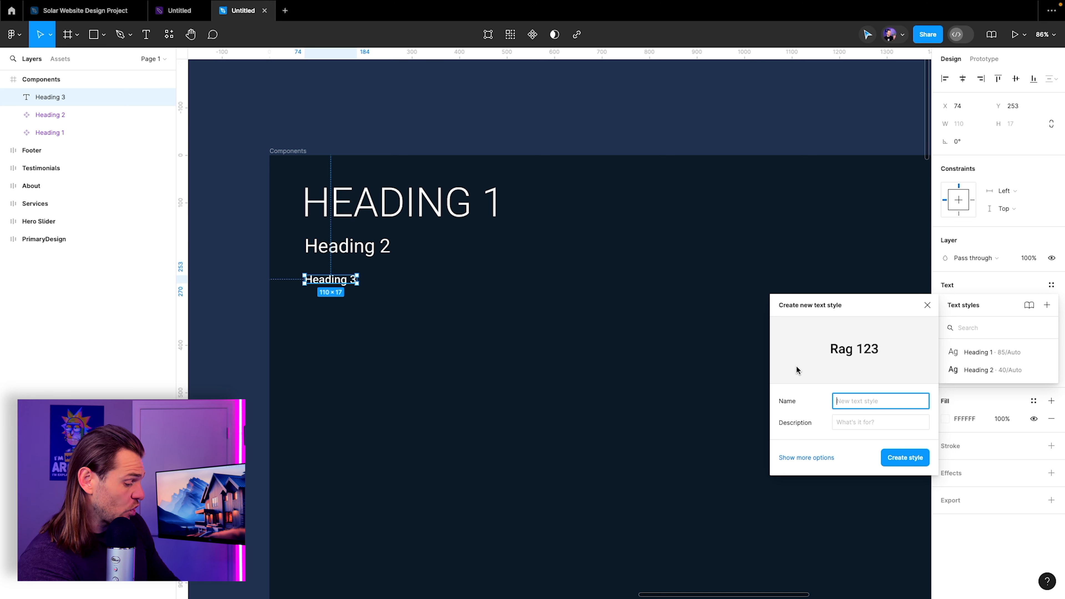
pyautogui.write('Heading 3')
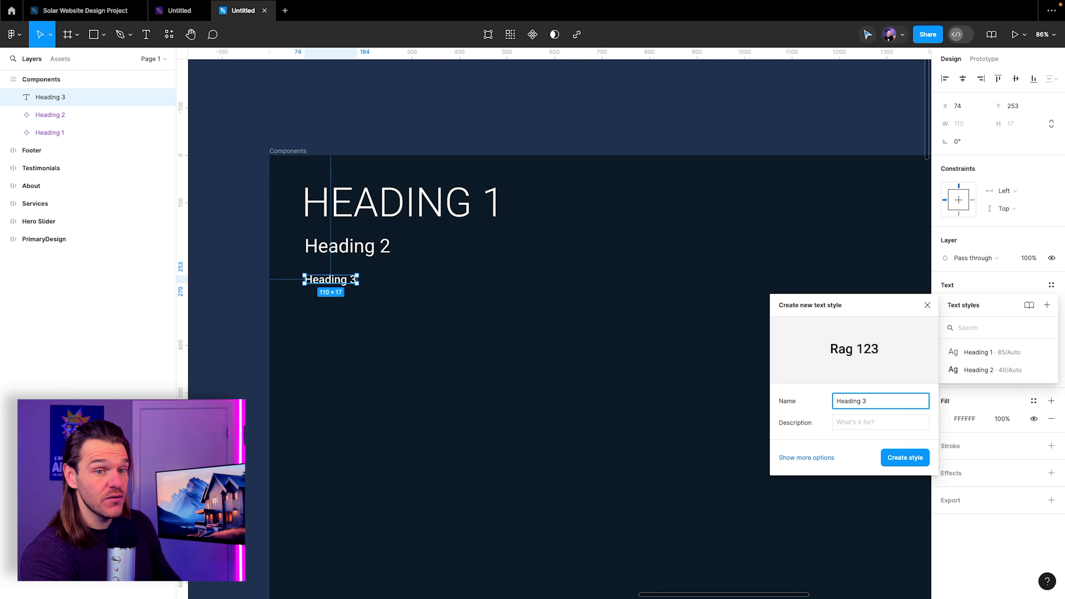
pyautogui.press('Return')
pyautogui.click(485, 366)
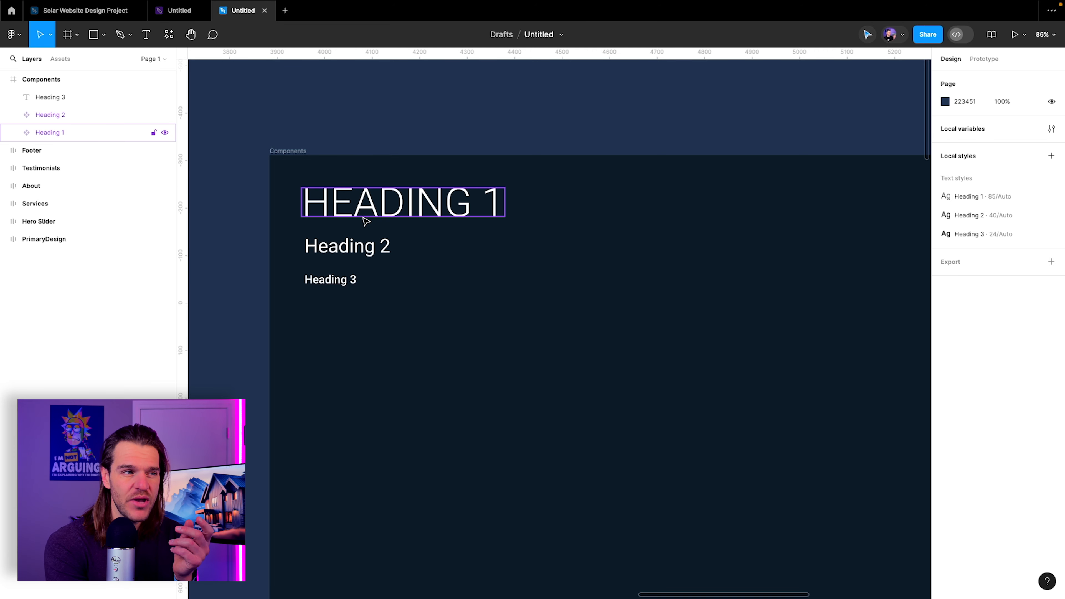
# Examine the heading and body text in the Solar Website Design Project file and return to the Untitled design
pyautogui.click(85, 10)
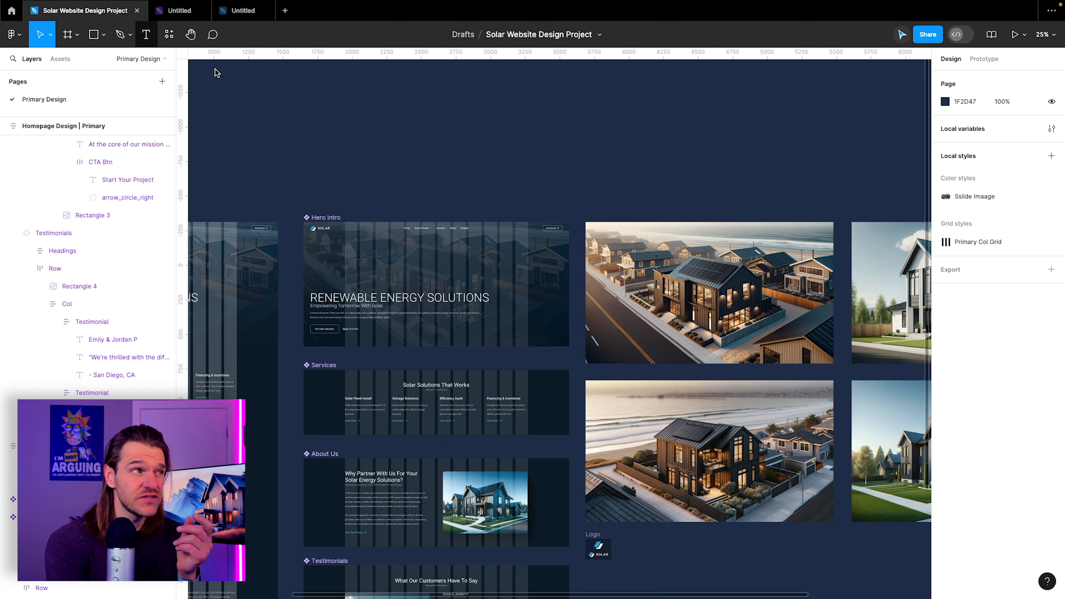
pyautogui.scroll(3, 394, 428)
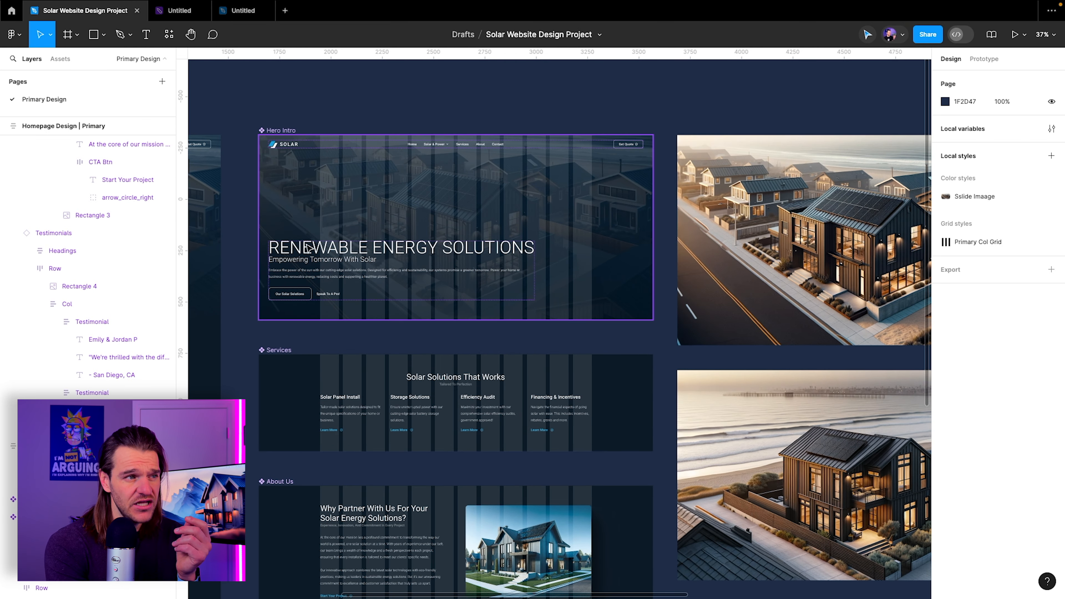
pyautogui.scroll(4, 436, 379)
pyautogui.scroll(-6, 359, 193)
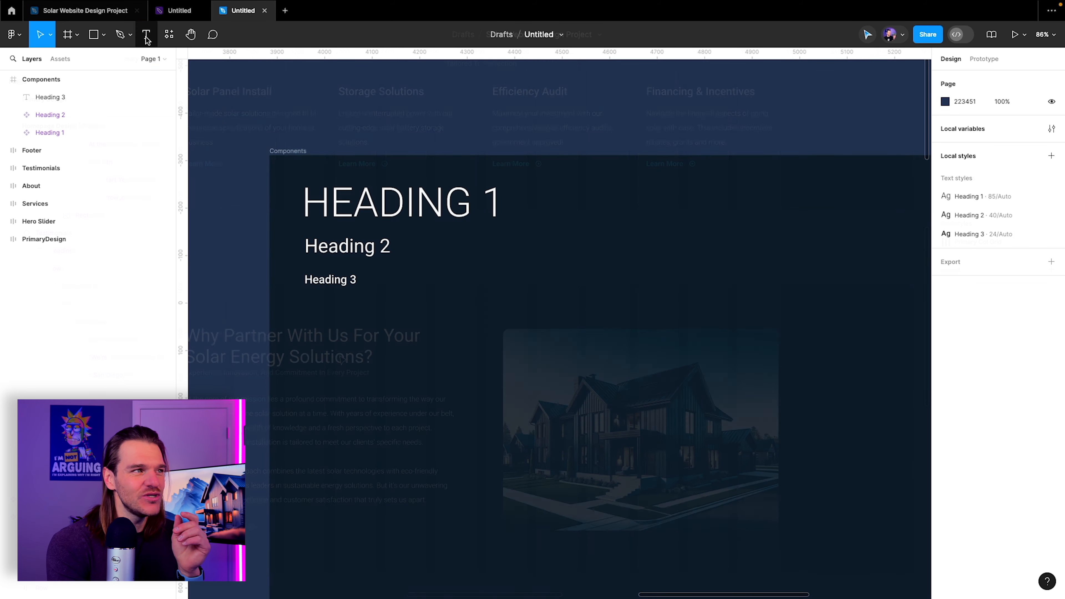
# Draw a text box of about 503 by 242 below Heading 3 and enter sdfgsdfg as temporary text
pyautogui.moveTo(307, 308); pyautogui.dragTo(546, 422)
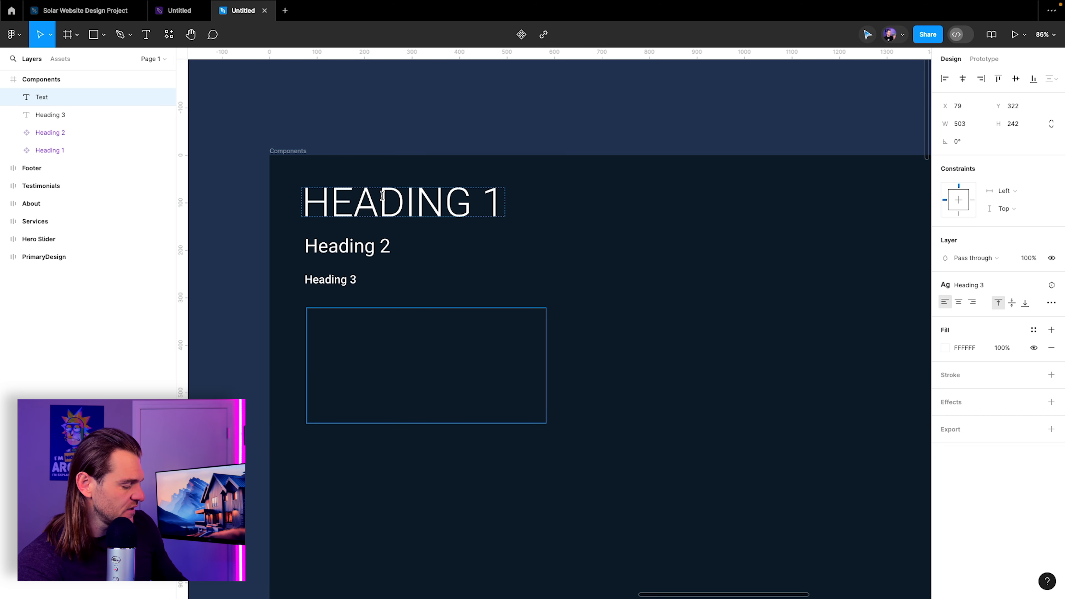
pyautogui.write('sdfgsdfg')
pyautogui.press('Escape')
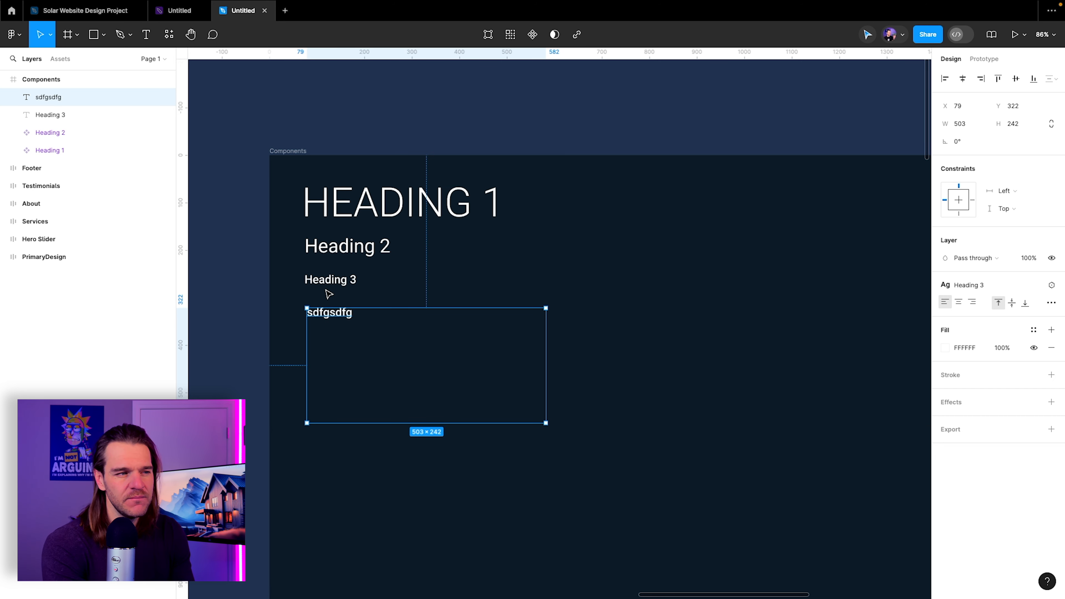
# Fill the text box with one paragraph from the Lorem Ipsum plugin and move it to X 74, Y 303
pyautogui.click(168, 34)
pyautogui.click(222, 59)
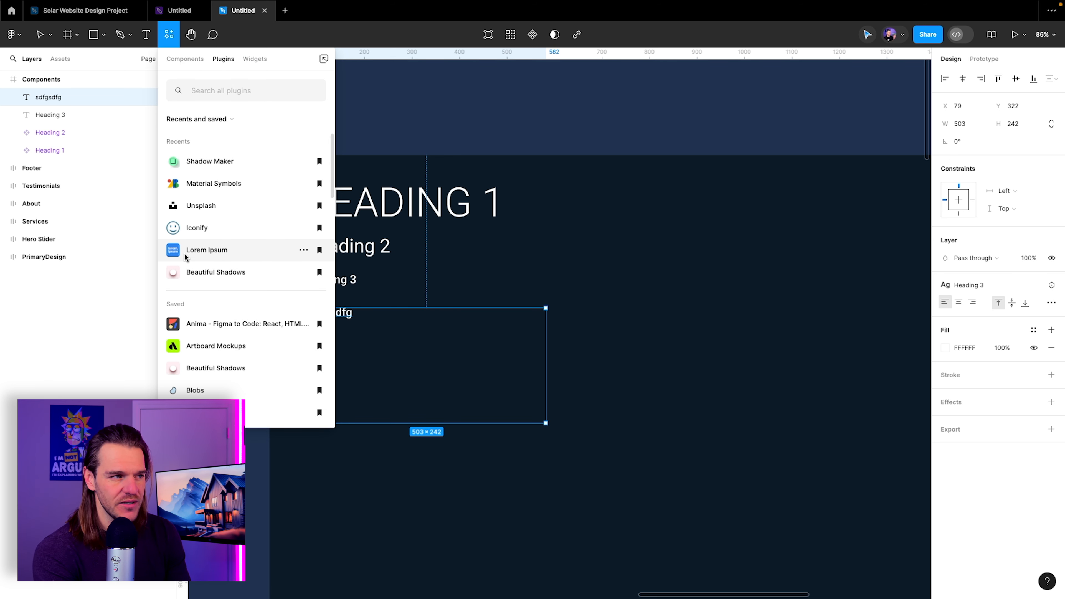
pyautogui.click(200, 253)
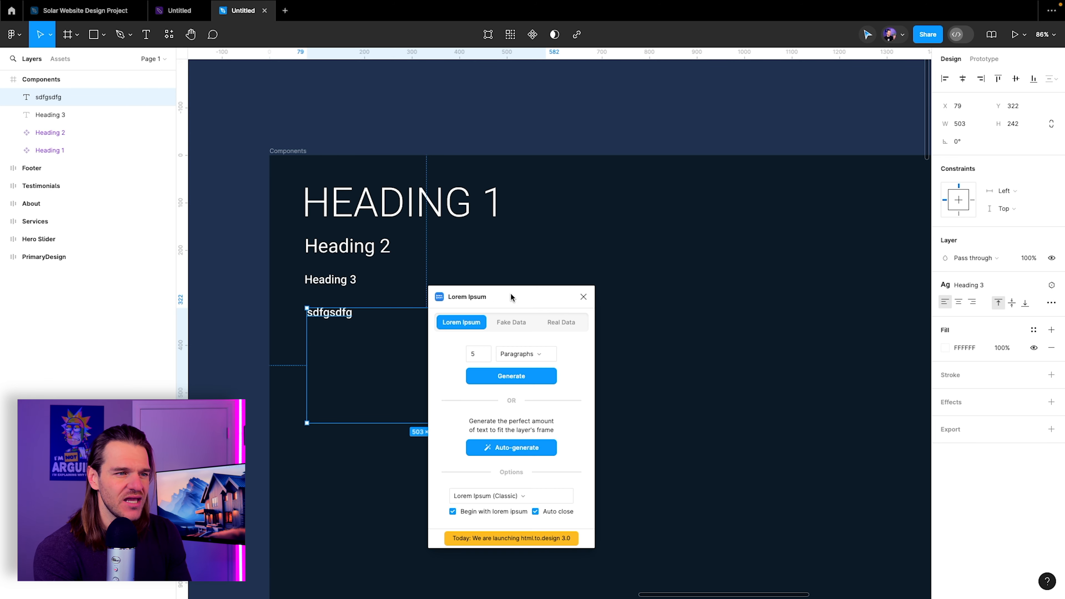
pyautogui.moveTo(510, 297); pyautogui.dragTo(459, 203)
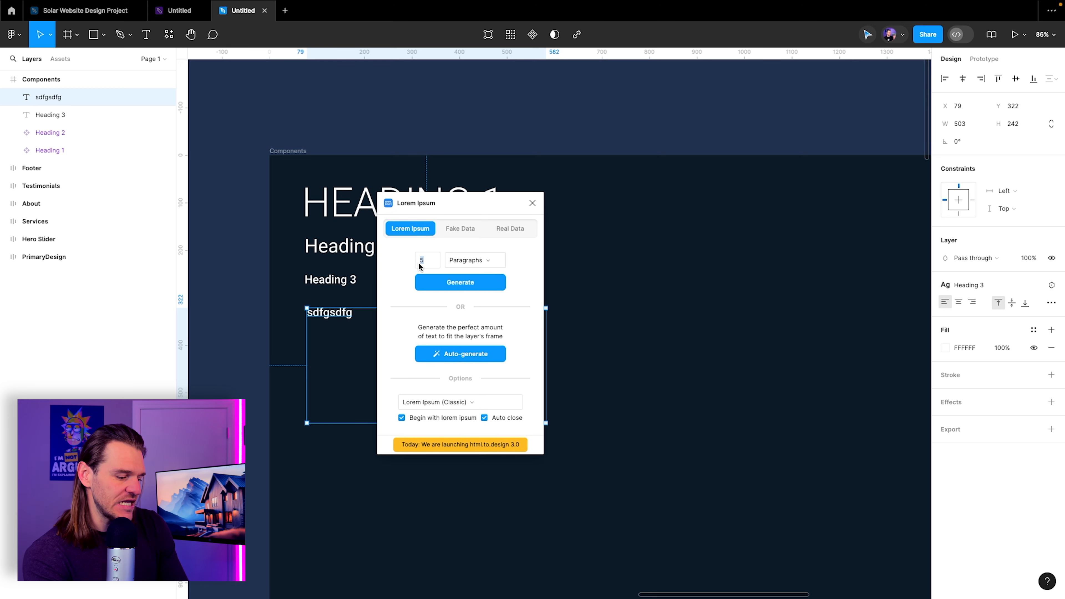
pyautogui.write('1')
pyautogui.click(476, 287)
pyautogui.moveTo(344, 351); pyautogui.dragTo(342, 341)
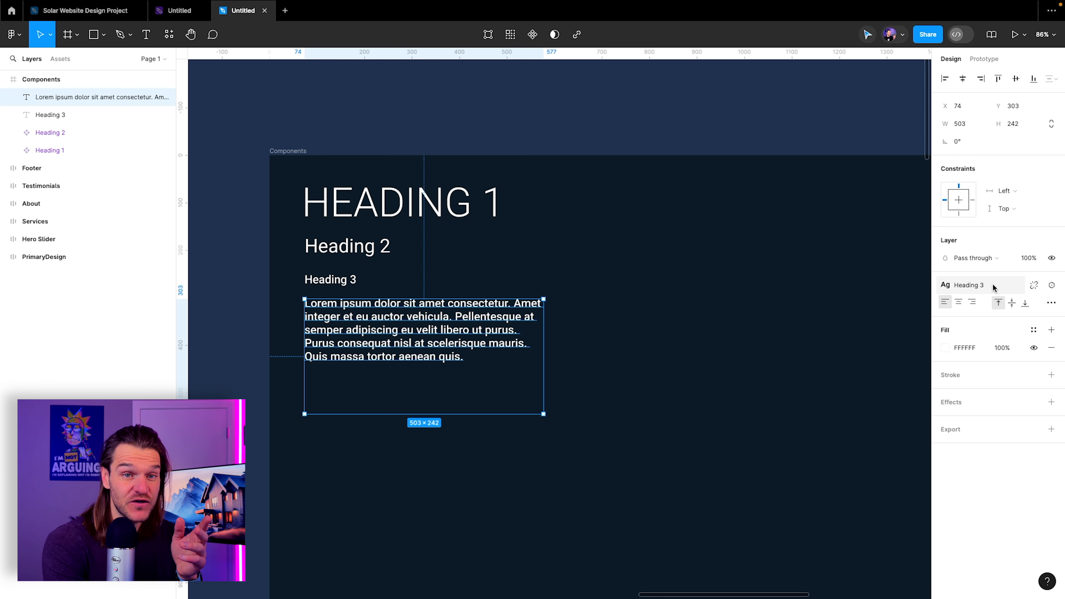
# Detach the Heading 3 style from the lorem ipsum paragraph and set it to Light weight, size 16
pyautogui.click(1032, 284)
pyautogui.click(955, 320)
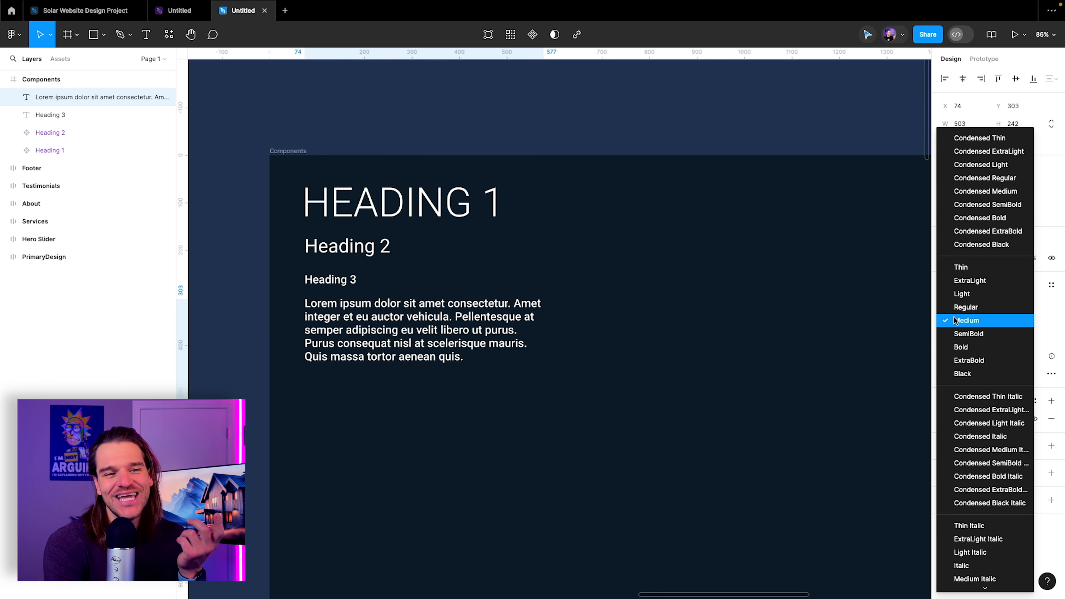
pyautogui.click(989, 293)
pyautogui.click(1002, 316)
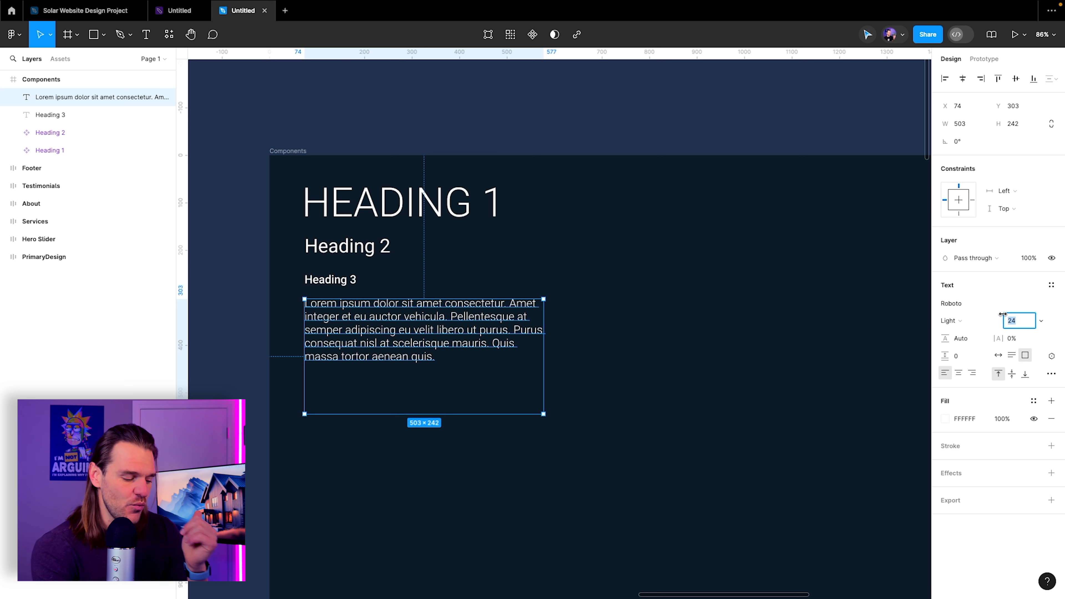
pyautogui.write('16')
pyautogui.press('Return')
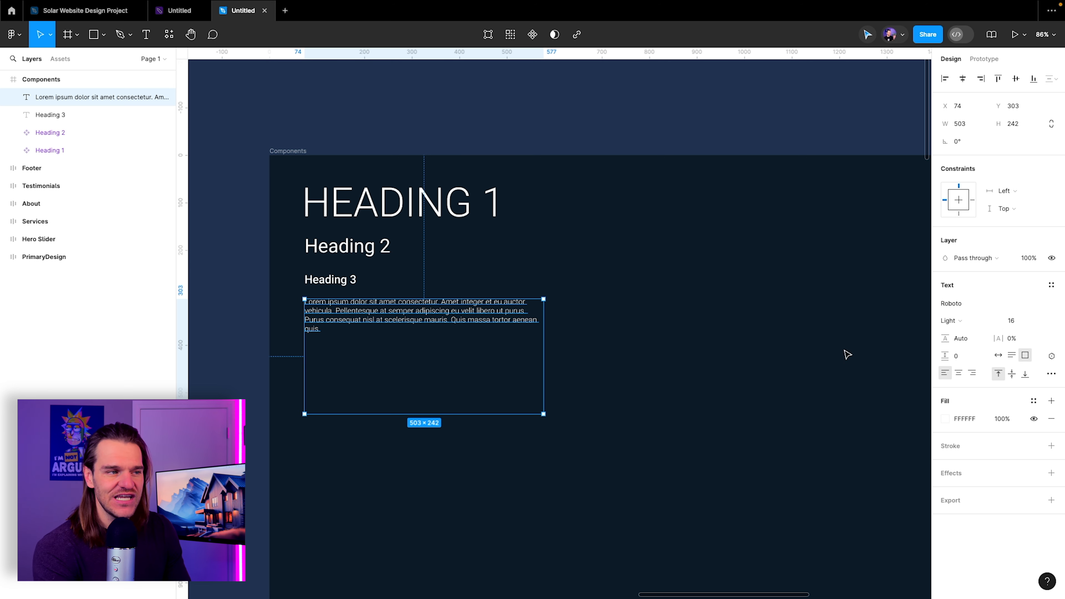
# Set the lorem ipsum paragraph's line height to 32 and widen its text box to 518
pyautogui.click(957, 340)
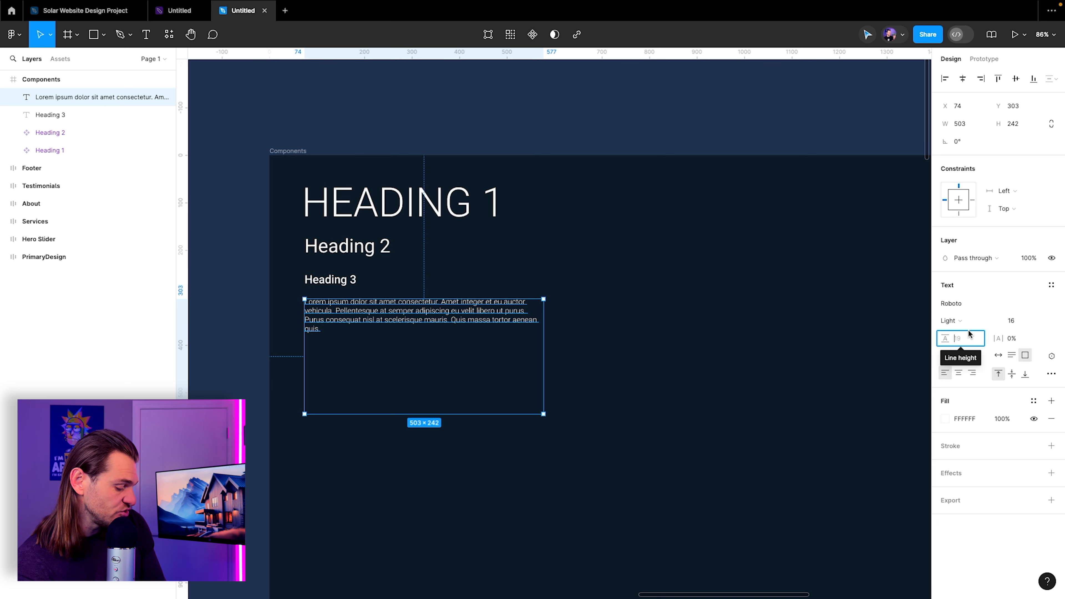
pyautogui.write('32')
pyautogui.press('Return')
pyautogui.click(706, 333)
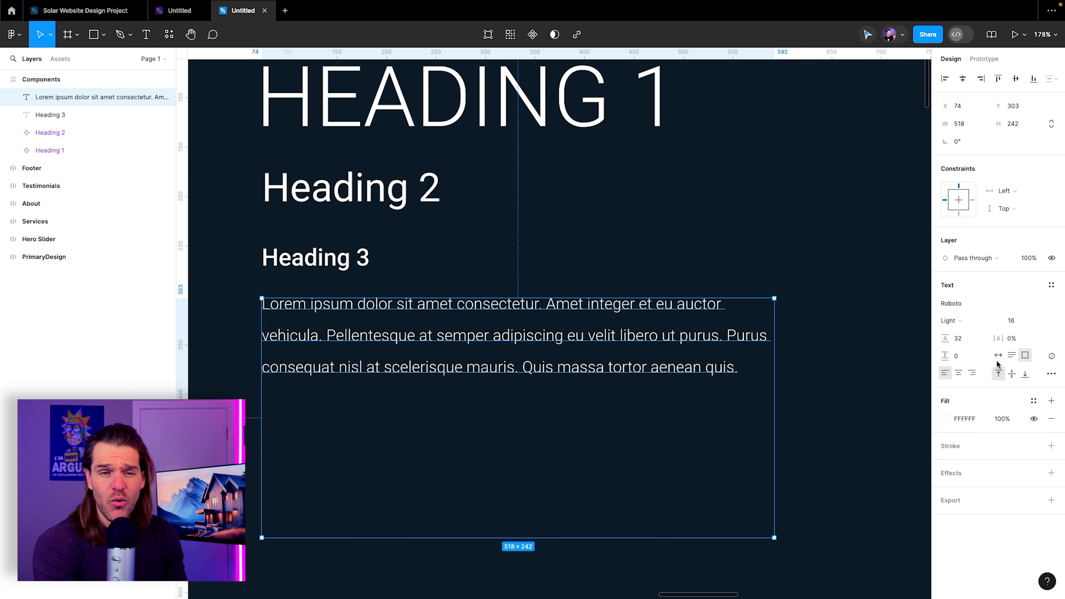
# Make the paragraph box's height fit its text automatically and move the paragraph down to Y 306
pyautogui.click(1011, 356)
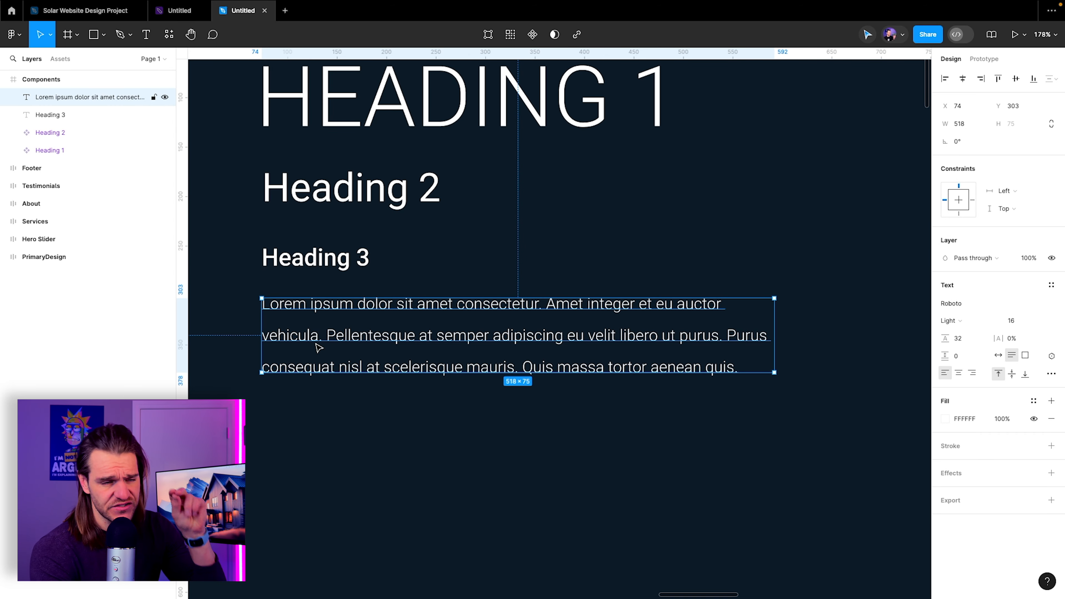
pyautogui.scroll(-5, 318, 347)
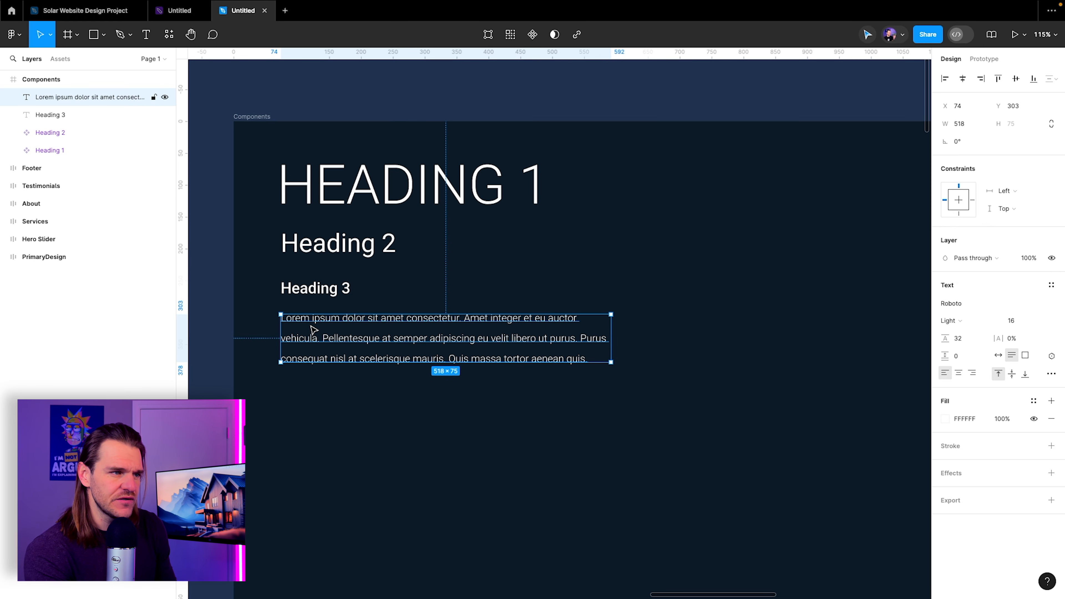
pyautogui.moveTo(314, 329)
pyautogui.mouseDown()
pyautogui.moveTo(326, 331)
pyautogui.moveTo(313, 330)
pyautogui.mouseUp()
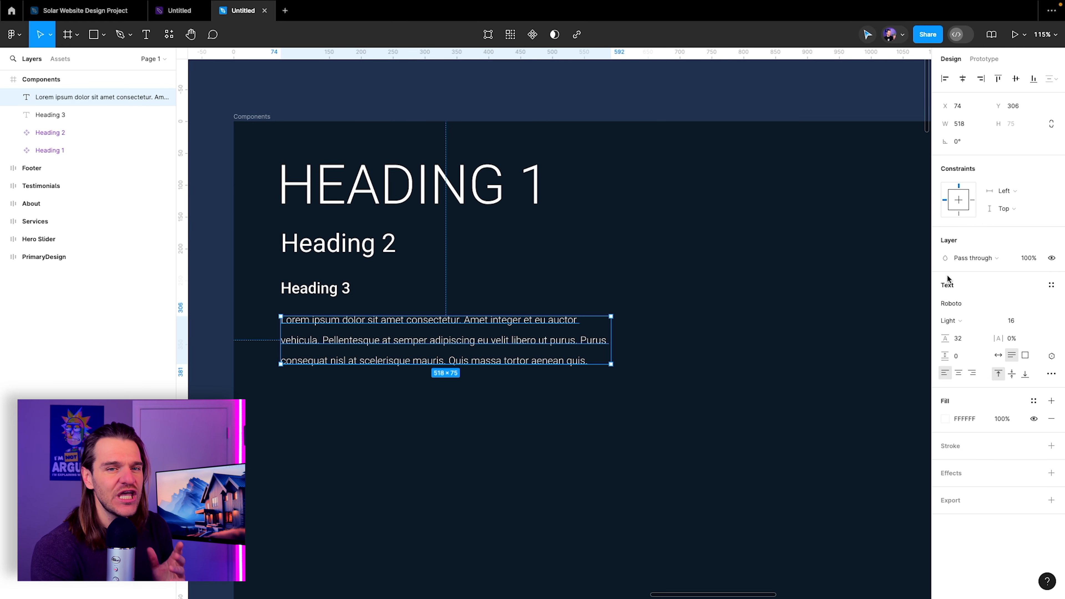
# Create a text style named Par from the lorem ipsum paragraph and turn the paragraph into a component
pyautogui.click(1051, 285)
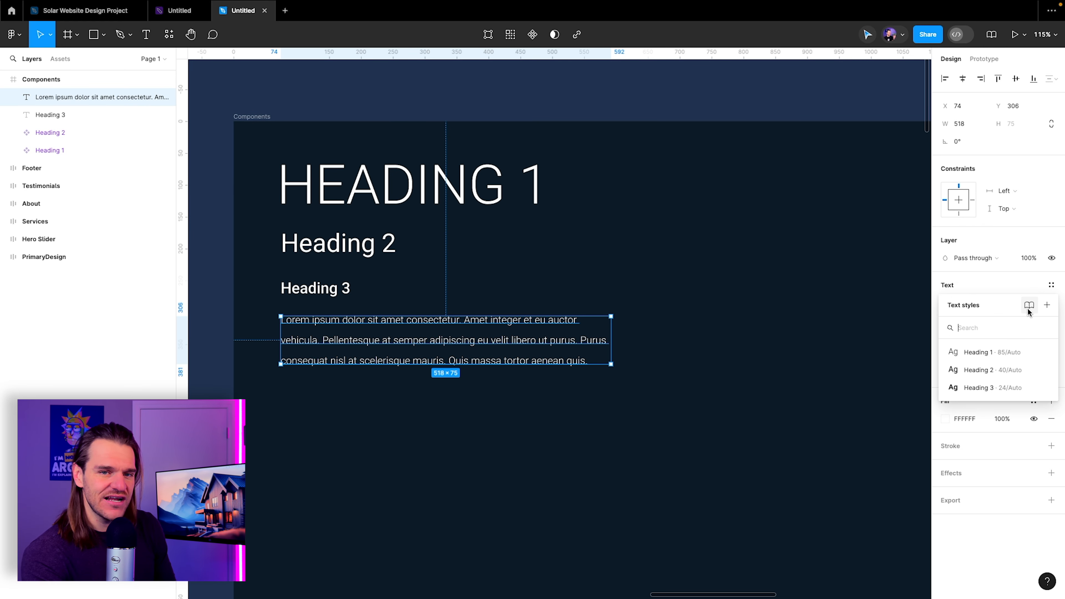
pyautogui.click(1047, 305)
pyautogui.write('Par')
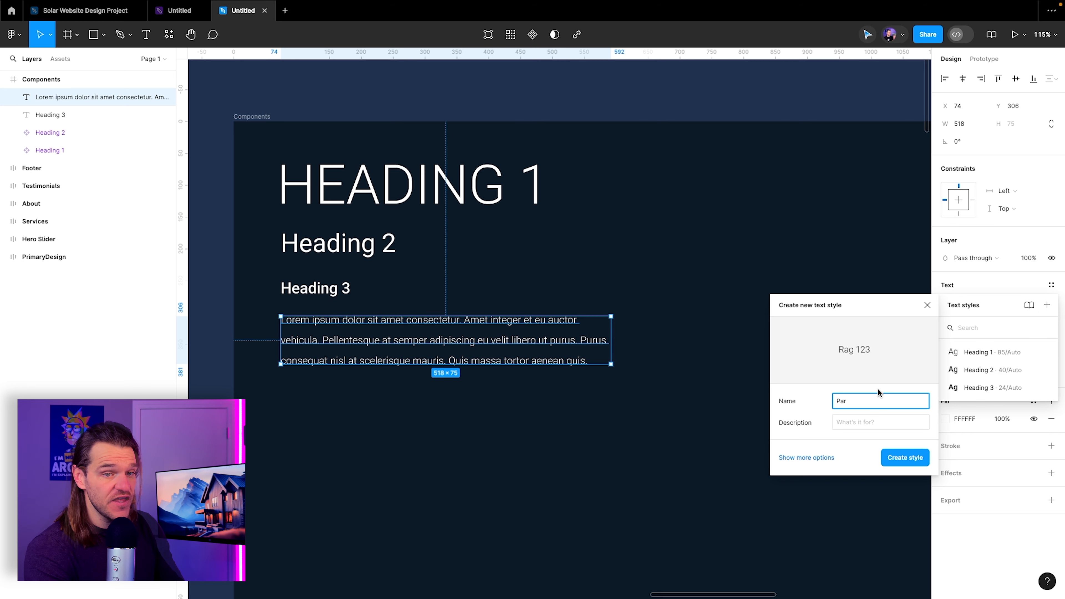
pyautogui.click(912, 462)
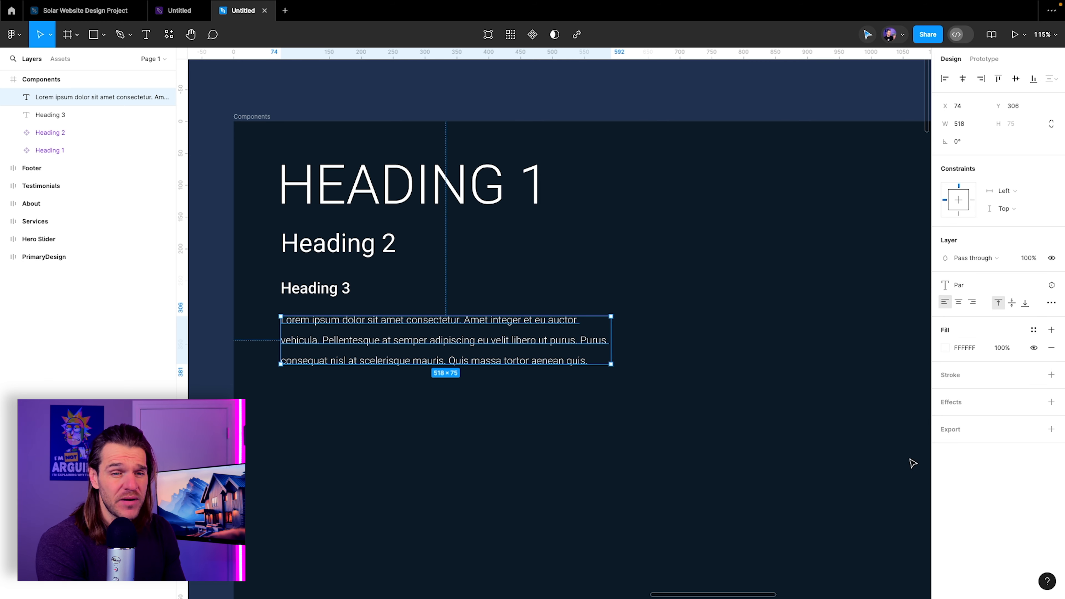
pyautogui.rightClick(388, 353)
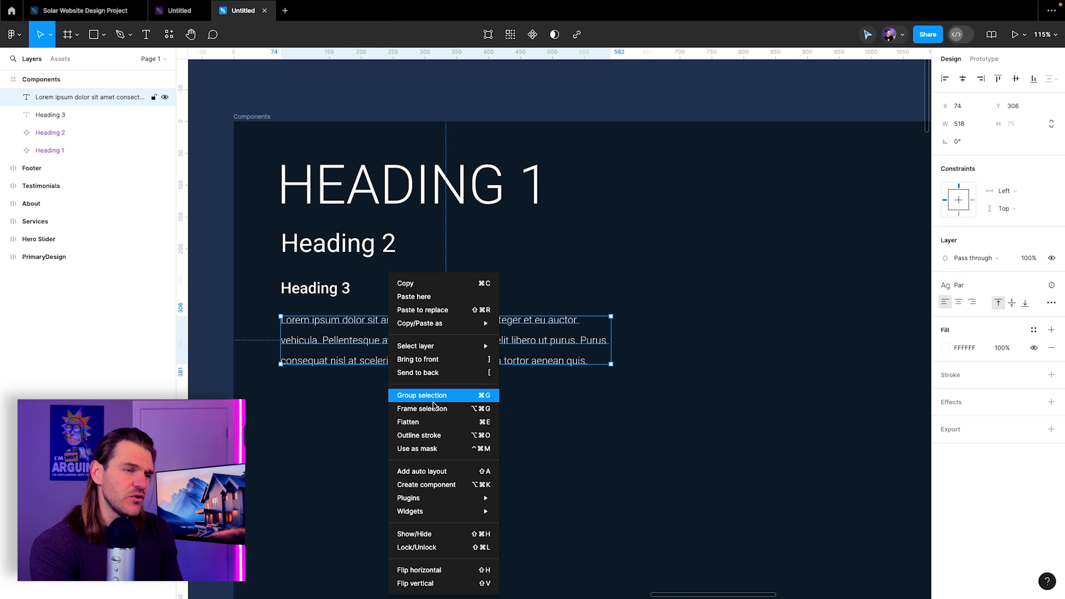
pyautogui.click(439, 486)
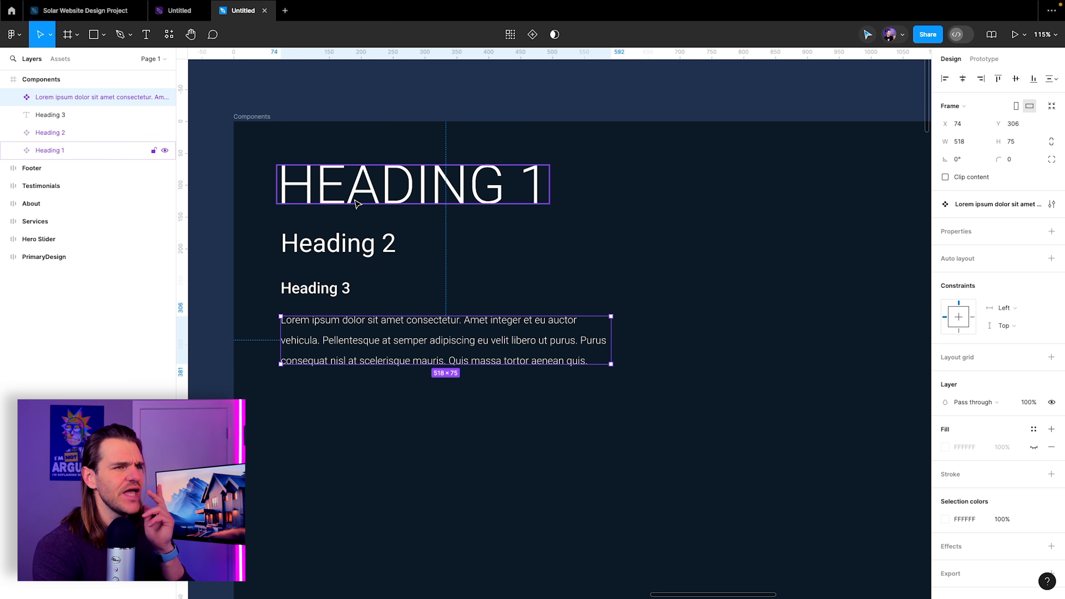
# Examine the hero section's heading and subheading in the Solar Website Design Project file and return to the Untitled design
pyautogui.moveTo(600, 260); pyautogui.dragTo(472, 297)
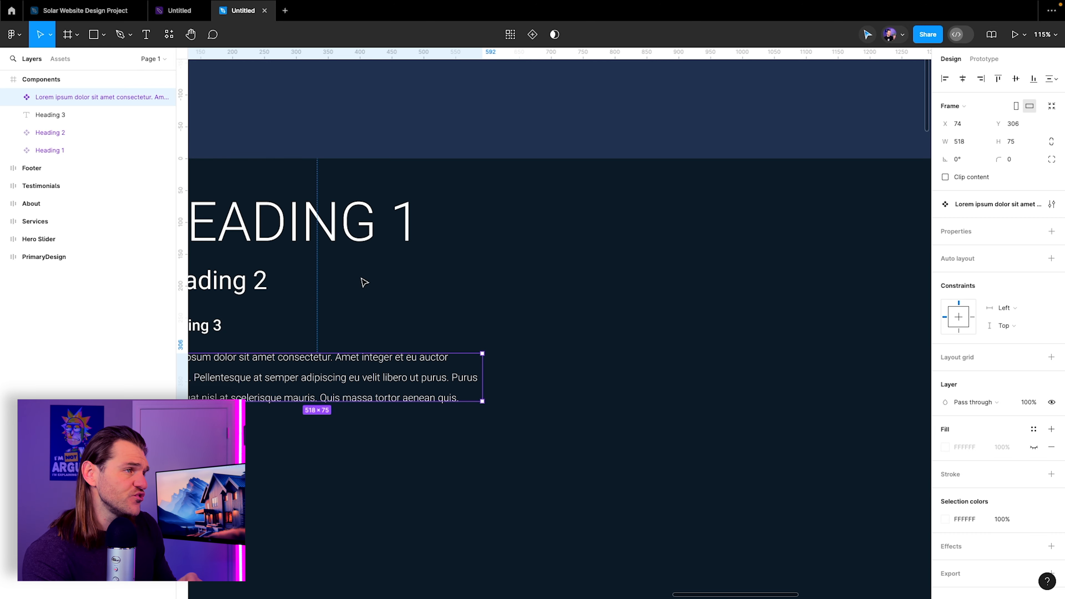
pyautogui.click(86, 11)
pyautogui.scroll(10, 457, 437)
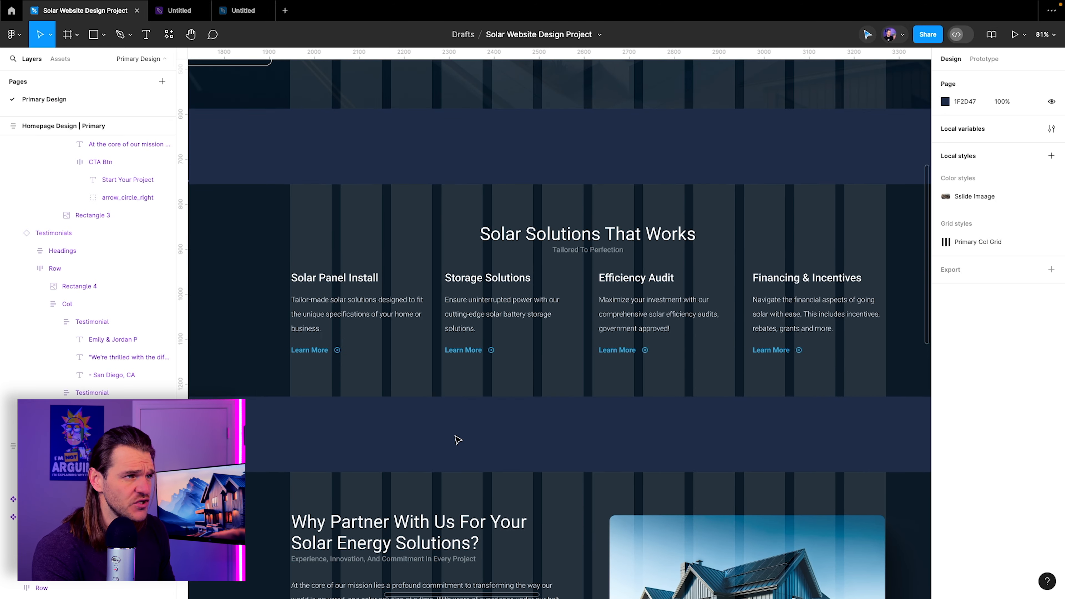
pyautogui.click(428, 186)
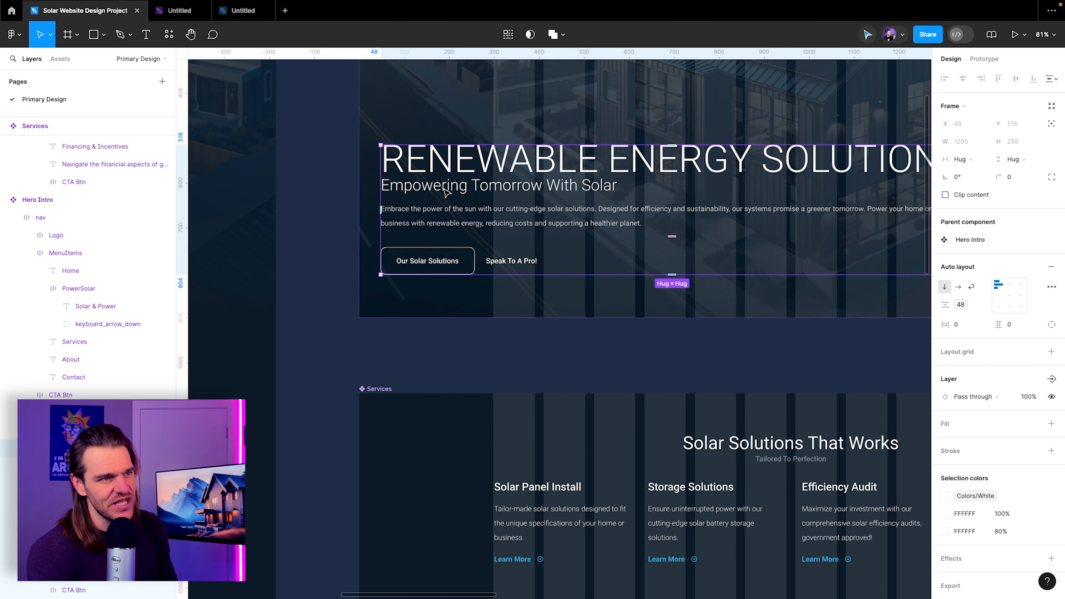
pyautogui.moveTo(611, 175); pyautogui.dragTo(502, 248)
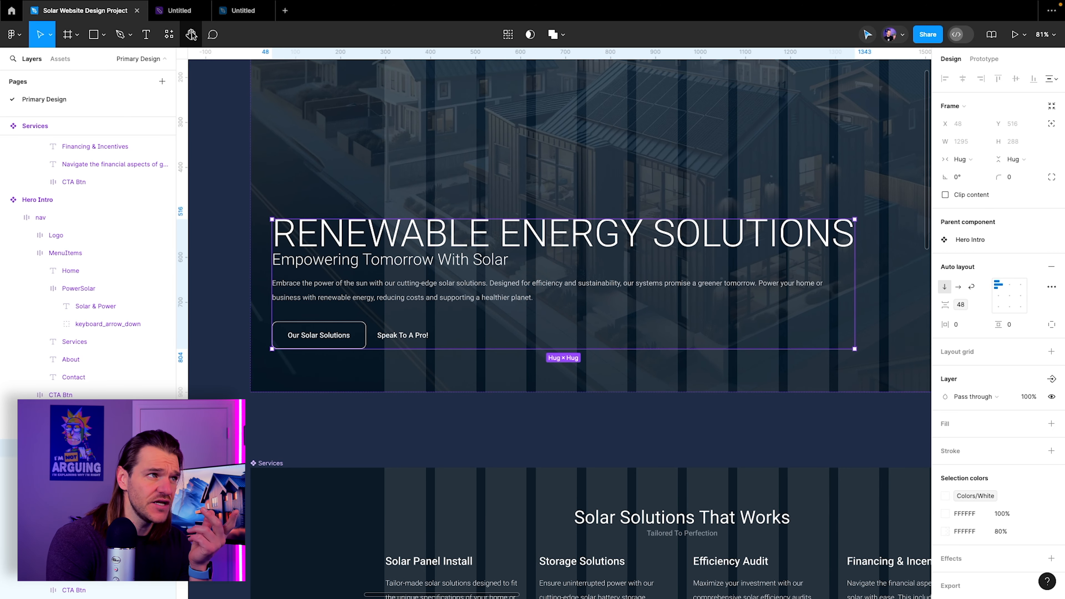
pyautogui.click(221, 15)
pyautogui.moveTo(397, 314); pyautogui.dragTo(527, 280)
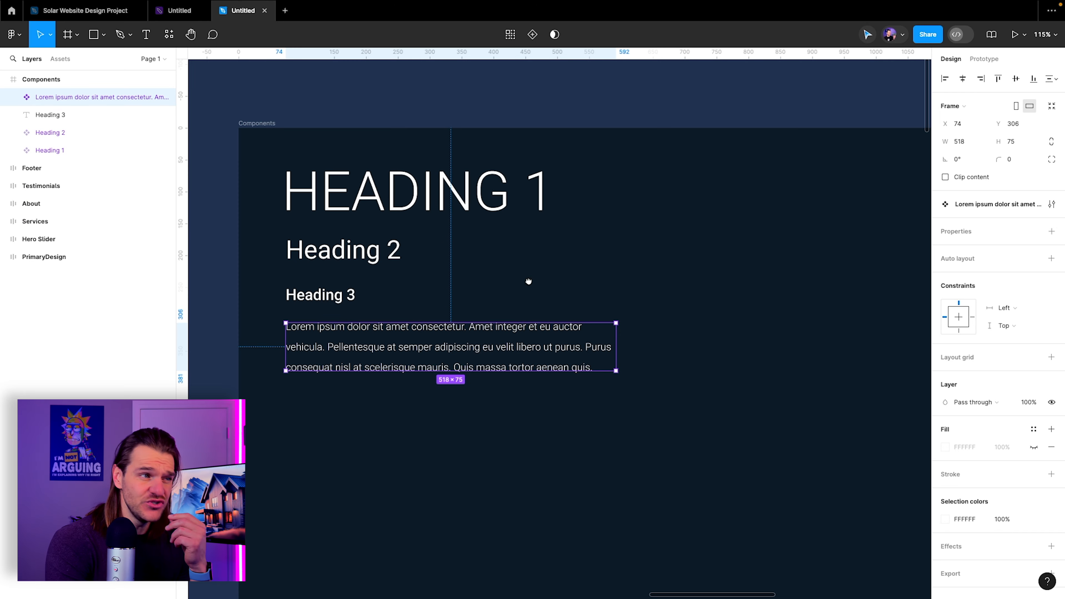
# Move Heading 2, Heading 3 and the paragraph down together, and duplicate Heading 1 into the gap at X 68, Y 200
pyautogui.moveTo(268, 240); pyautogui.dragTo(370, 313)
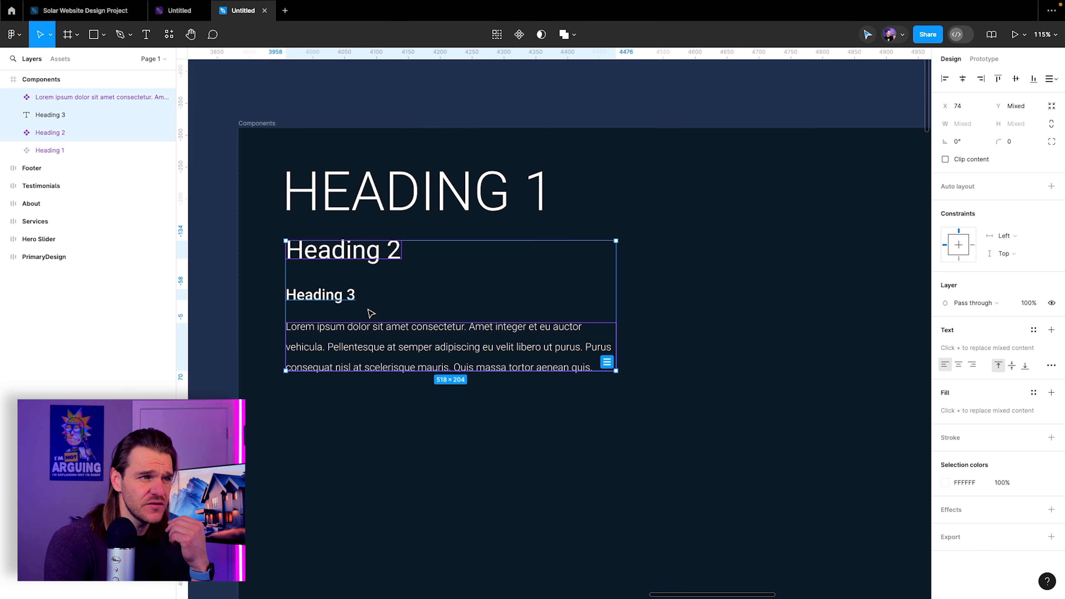
pyautogui.moveTo(342, 258); pyautogui.dragTo(338, 368)
pyautogui.click(323, 186)
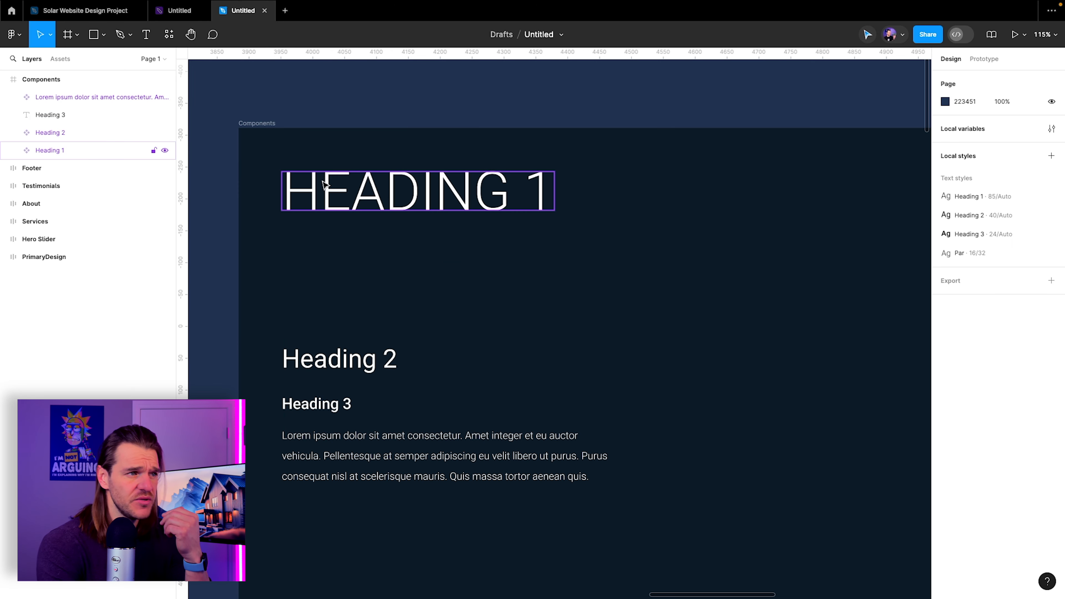
pyautogui.moveTo(327, 189); pyautogui.dragTo(329, 271)
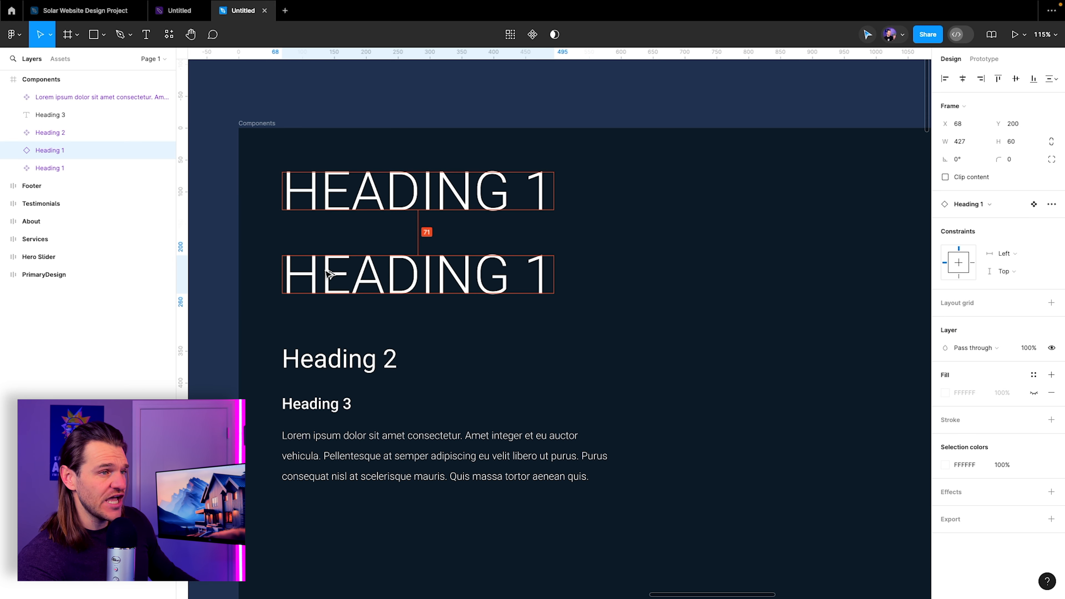
# Detach the duplicated Heading 1 instance from its main component
pyautogui.rightClick(342, 292)
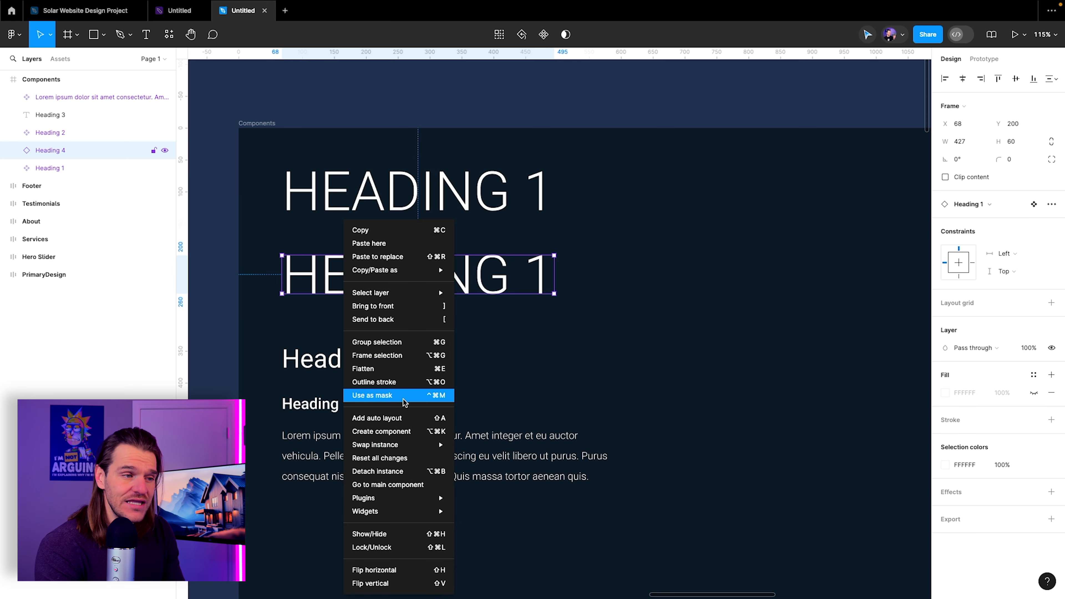
pyautogui.click(378, 471)
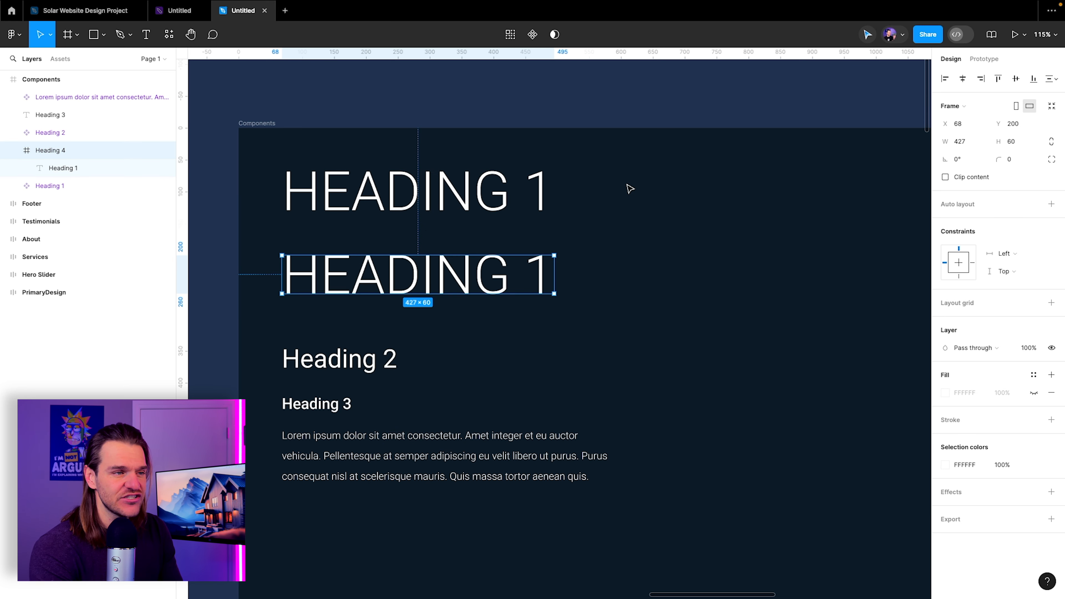
pyautogui.click(59, 59)
pyautogui.click(26, 58)
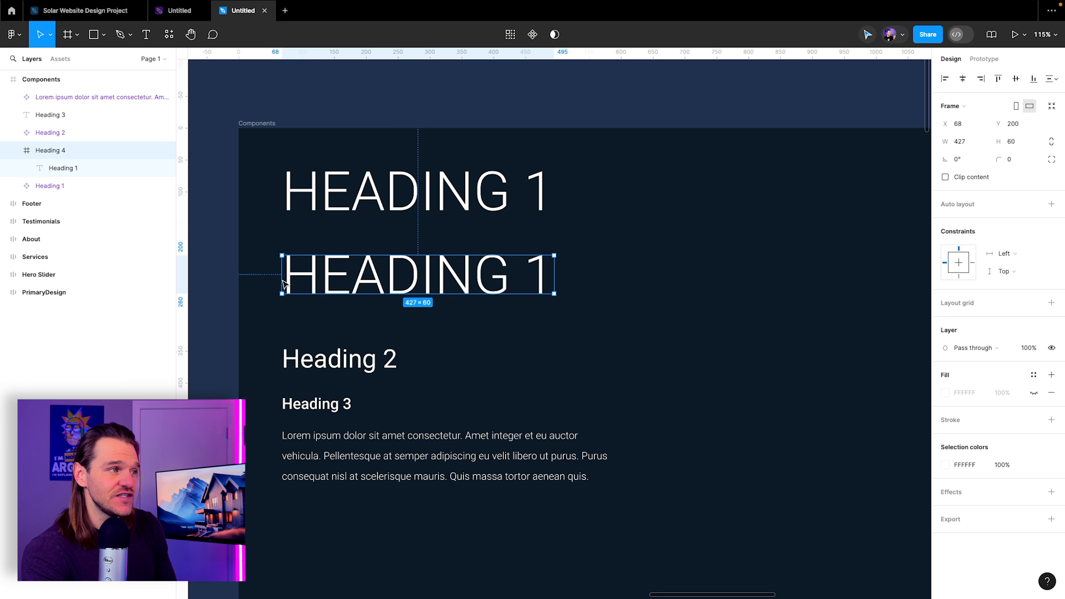
# Detach the Heading 1 text style from the duplicate's text and ungroup the frame around it
pyautogui.click(65, 172)
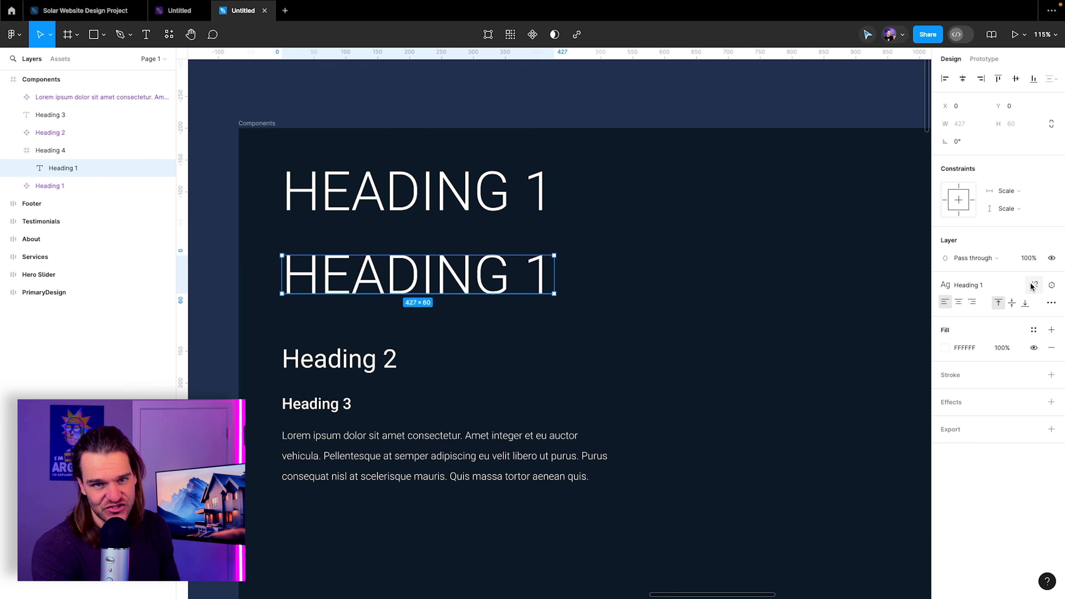
pyautogui.click(29, 151)
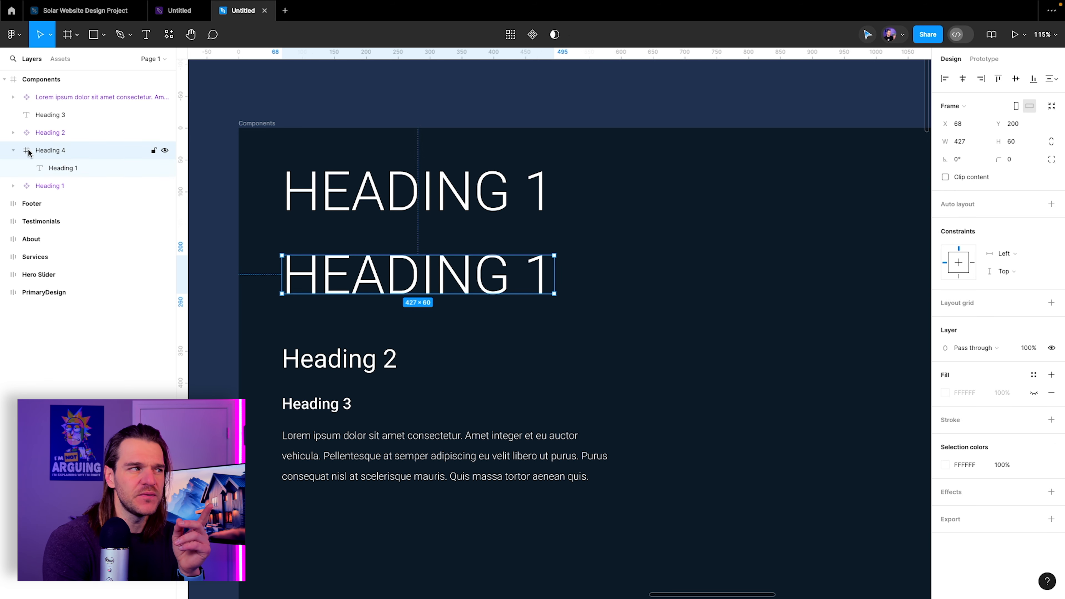
pyautogui.click(13, 152)
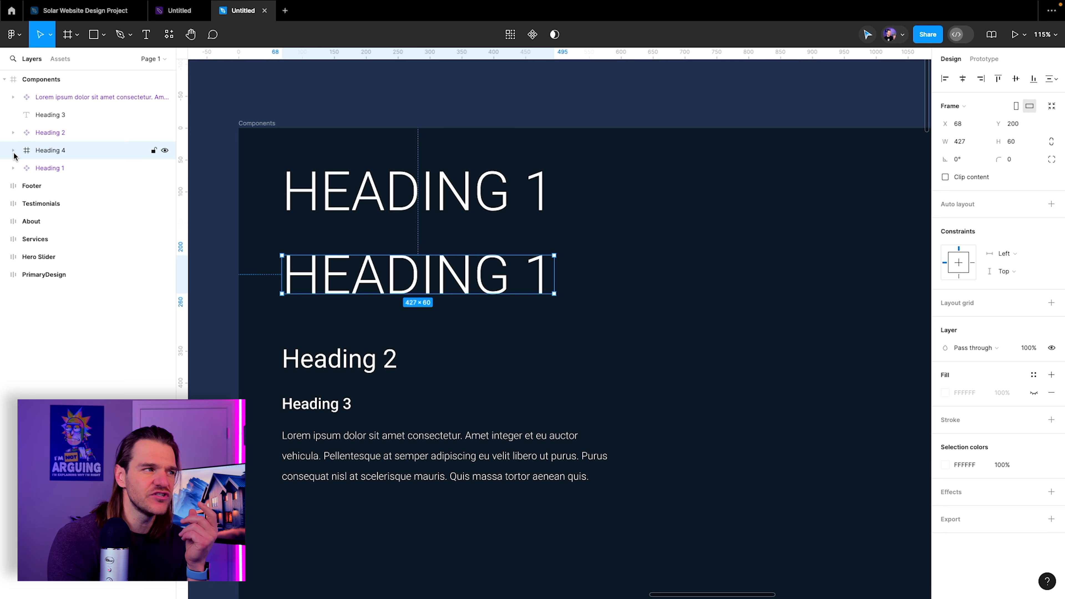
pyautogui.click(14, 152)
pyautogui.rightClick(51, 152)
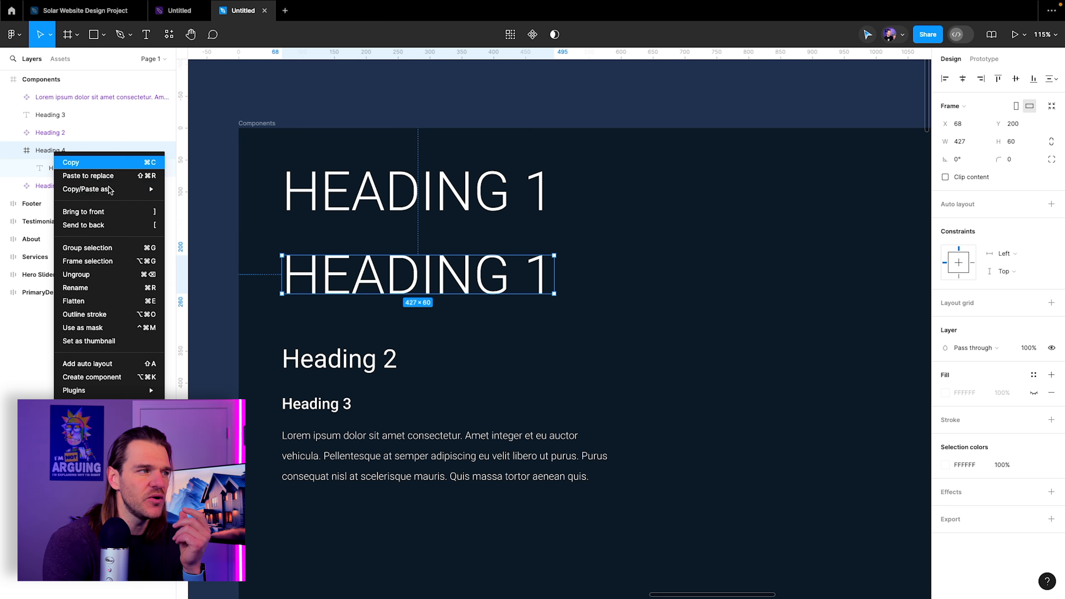
pyautogui.click(109, 277)
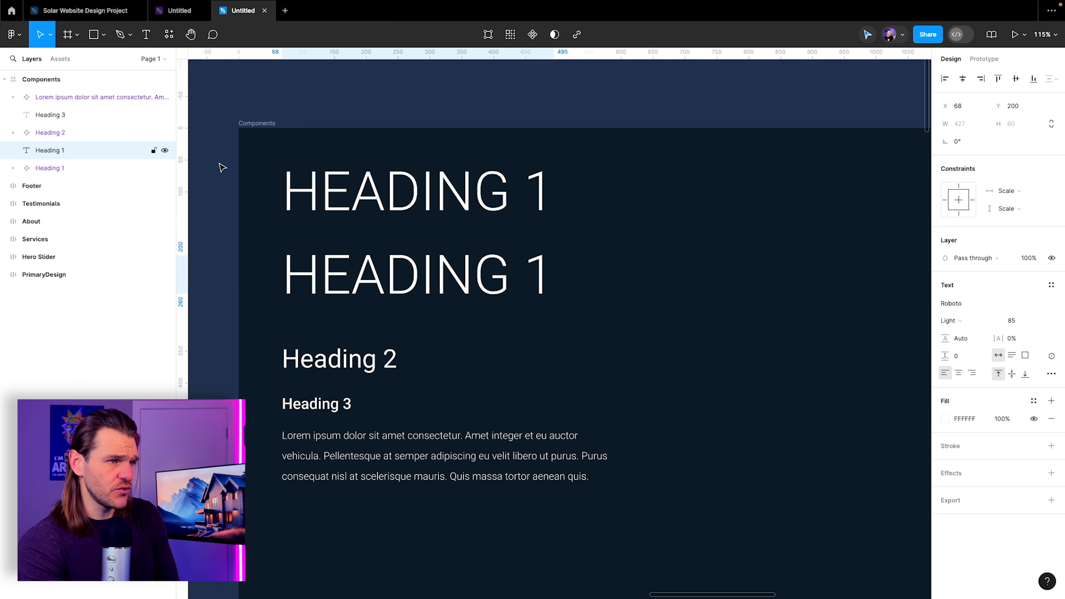
# Replace the duplicated heading's text with Slide H2
pyautogui.doubleClick(464, 275)
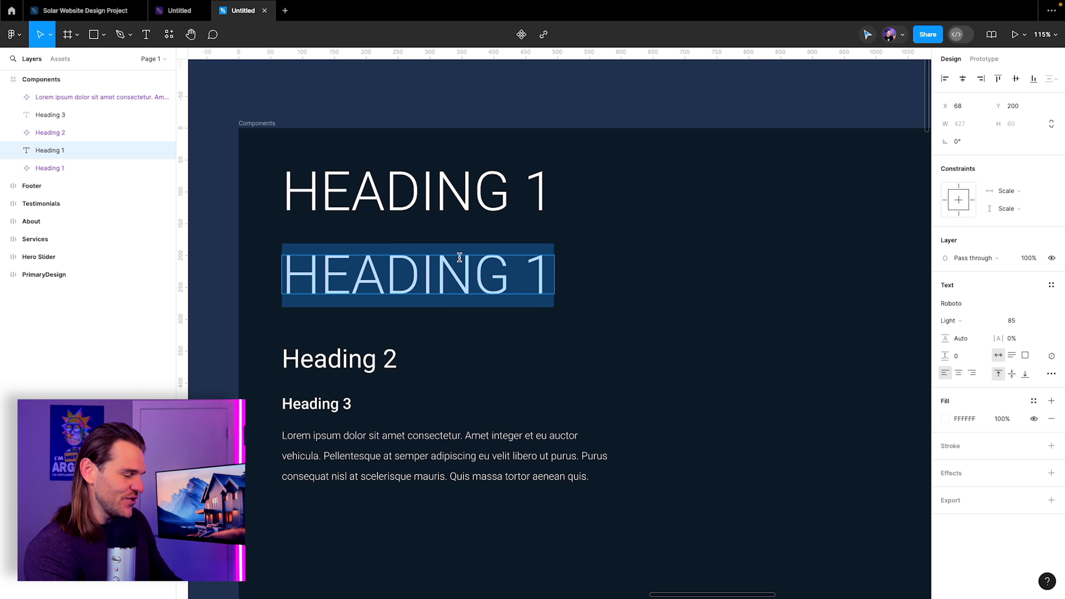
pyautogui.write('Slide He')
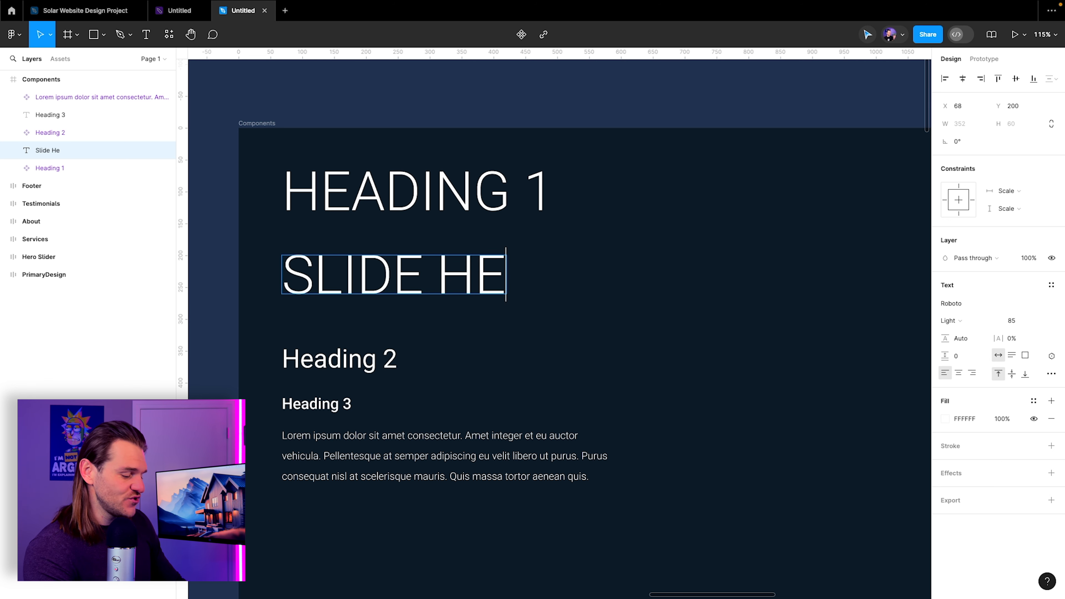
pyautogui.press('BackSpace')
pyautogui.write('2')
pyautogui.press('Escape')
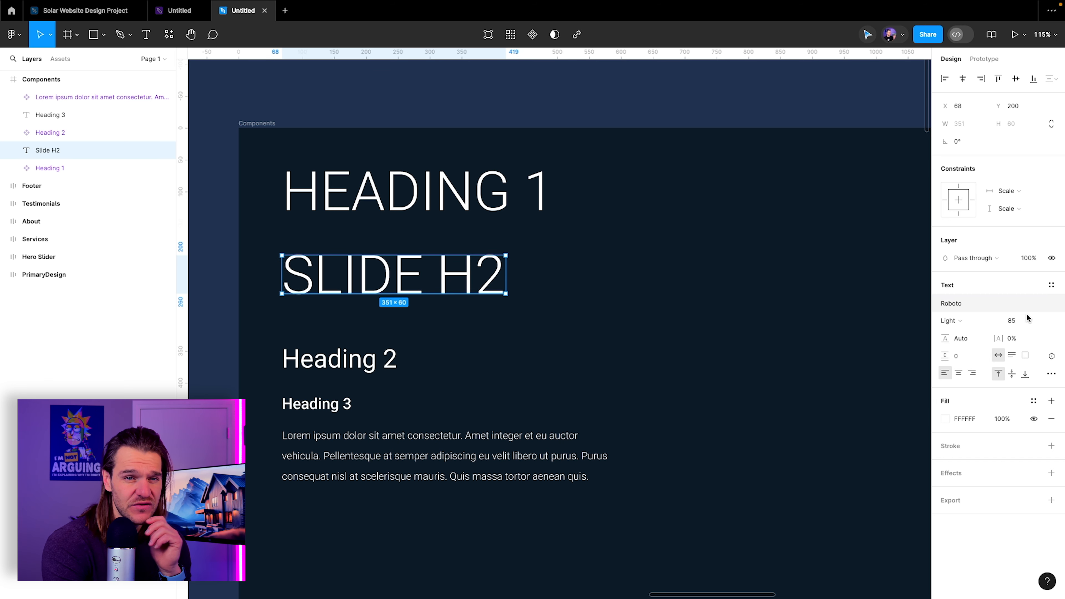
# Set the Slide H2 text to size 35 and move it to X 74, Y 173 under Heading 1
pyautogui.click(1023, 322)
pyautogui.write('35')
pyautogui.press('Return')
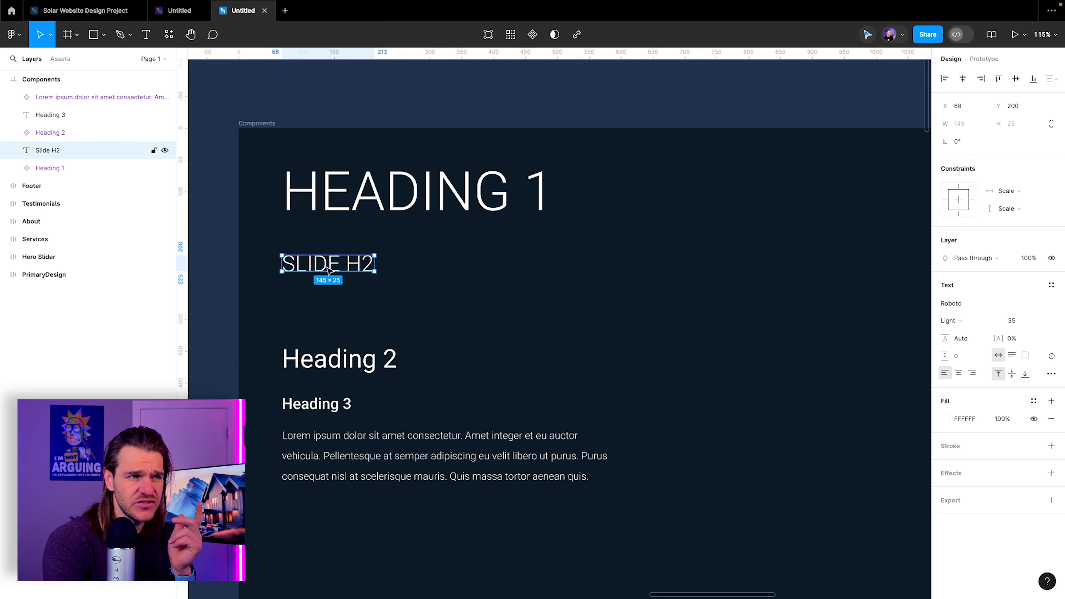
pyautogui.moveTo(343, 271); pyautogui.dragTo(347, 254)
# Reset the Slide H2 text's letter case from uppercase to none in the type settings
pyautogui.click(1051, 374)
pyautogui.moveTo(818, 210); pyautogui.dragTo(719, 204)
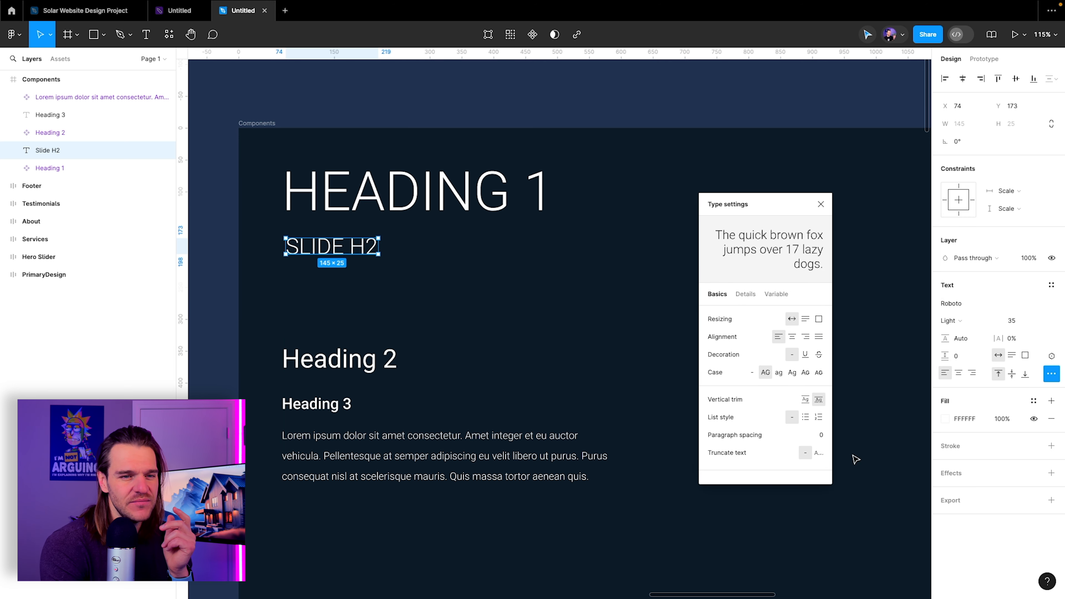
pyautogui.click(818, 400)
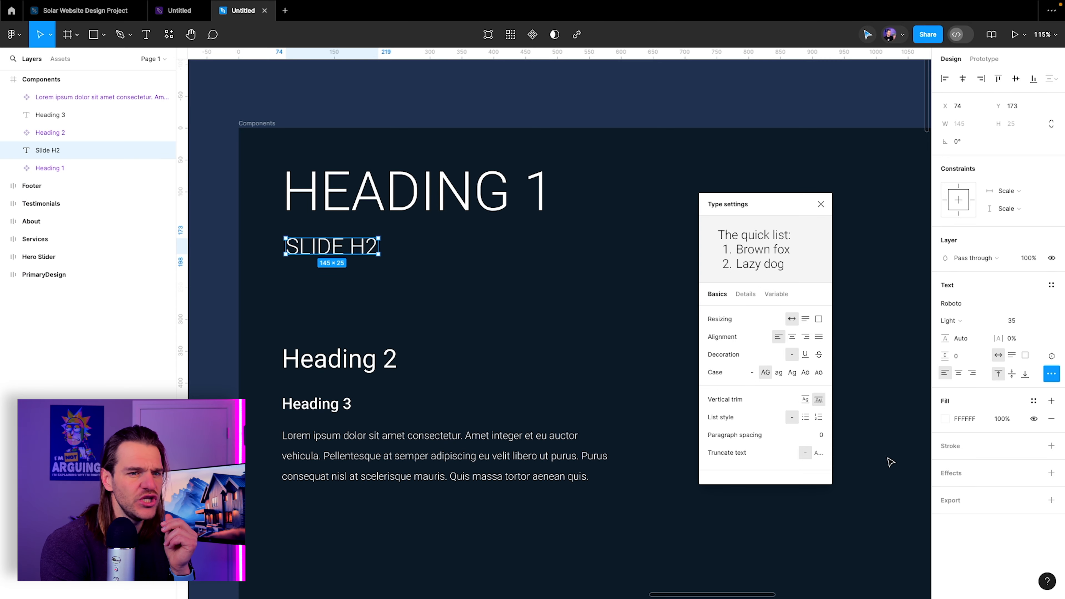
pyautogui.click(752, 373)
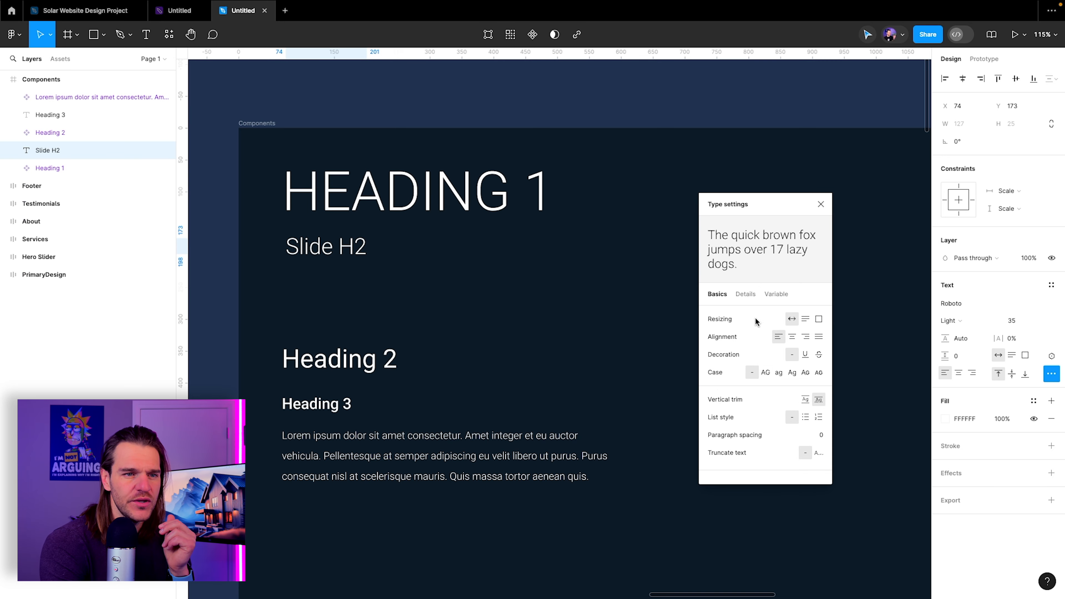
pyautogui.click(820, 204)
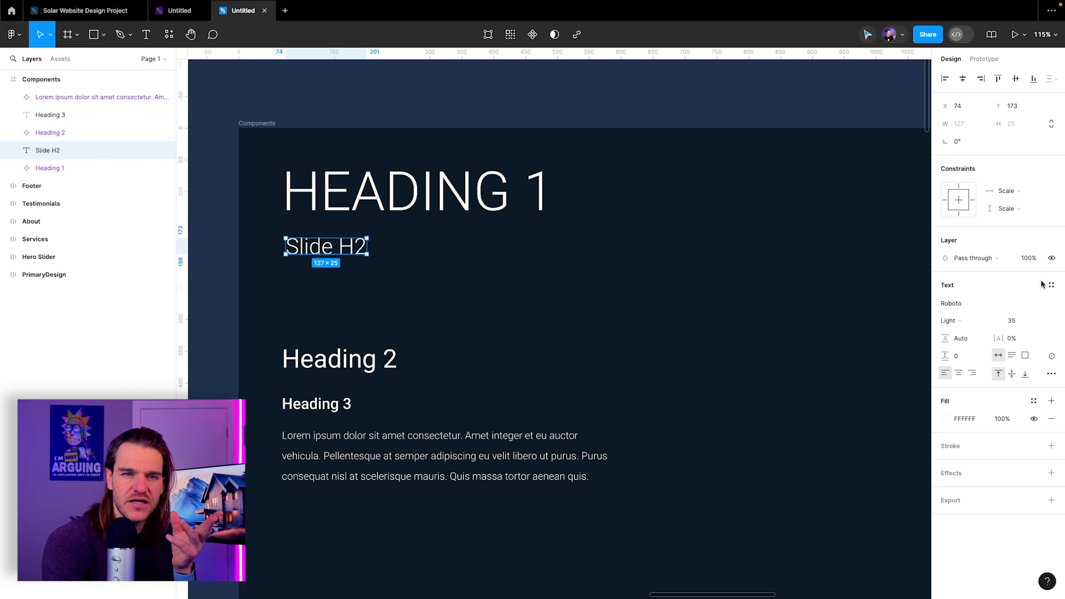
# Create a new text style named Slide H2 from the selected Slide H2 text
pyautogui.click(1051, 285)
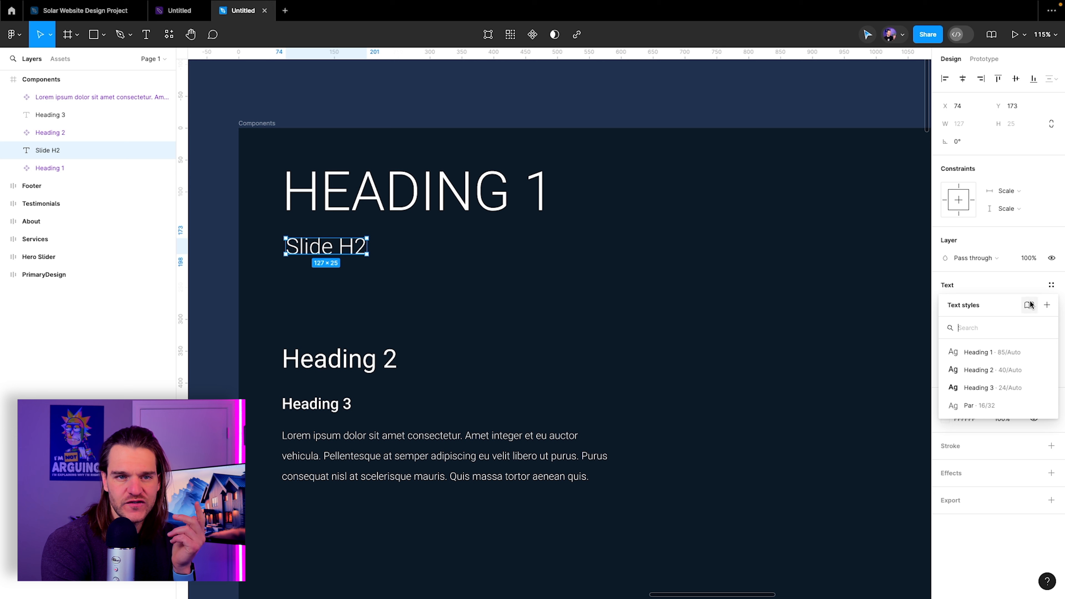
pyautogui.click(1046, 305)
pyautogui.write('Sllide h2')
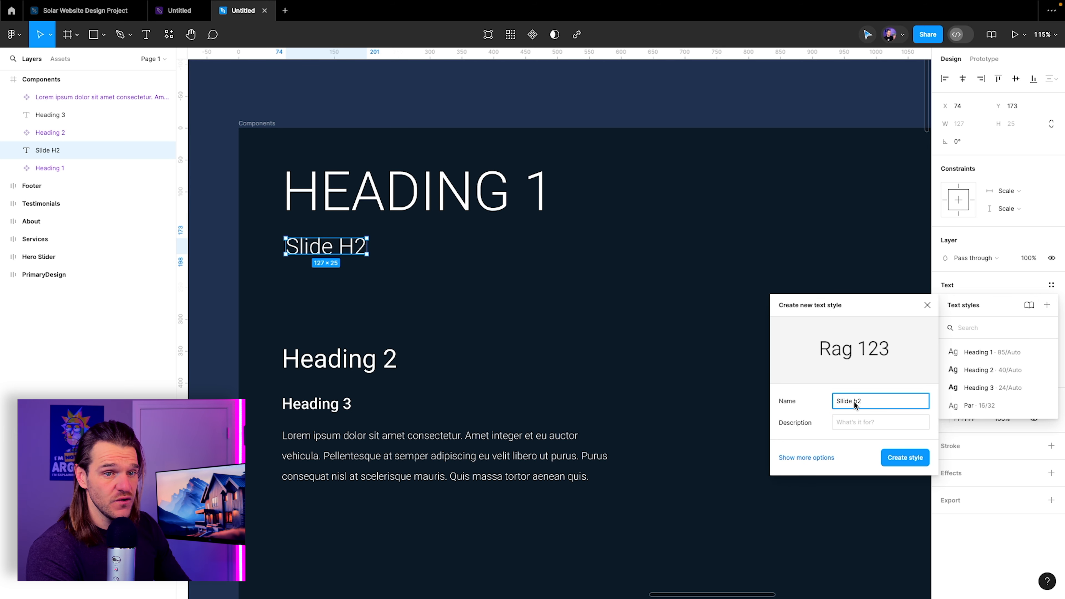
pyautogui.click(902, 461)
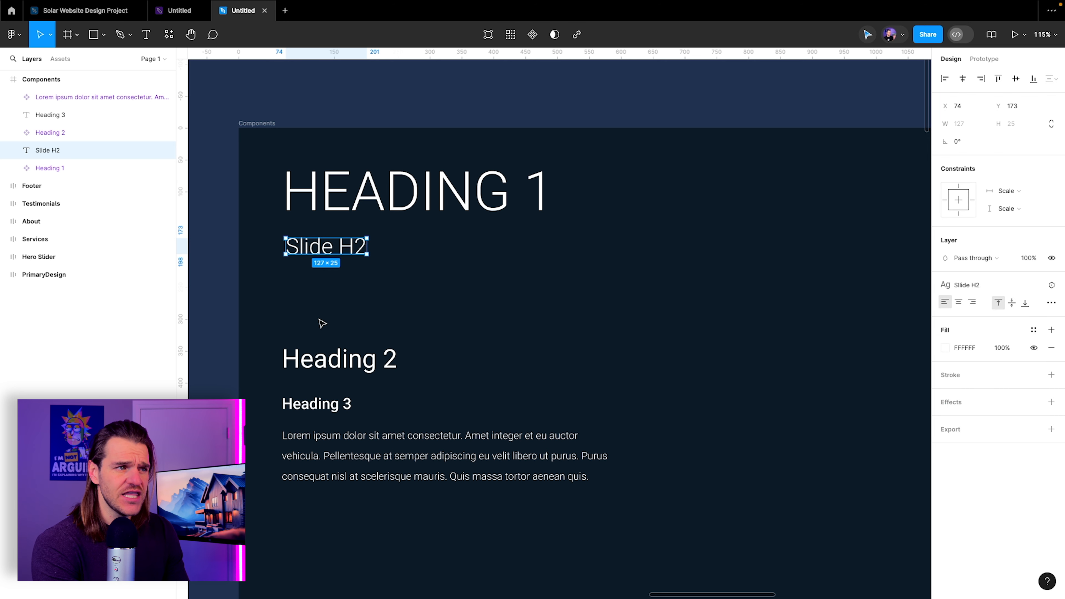
# Select all the text elements in the Components frame and tidy up their spacing
pyautogui.hotkey('ctrl', 'a')
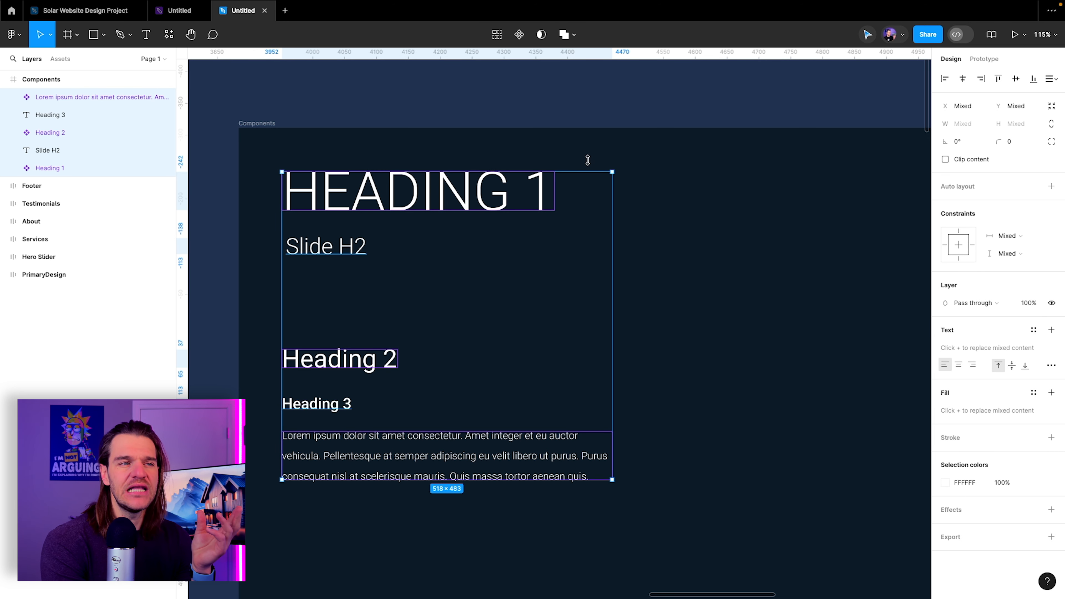
pyautogui.click(1050, 80)
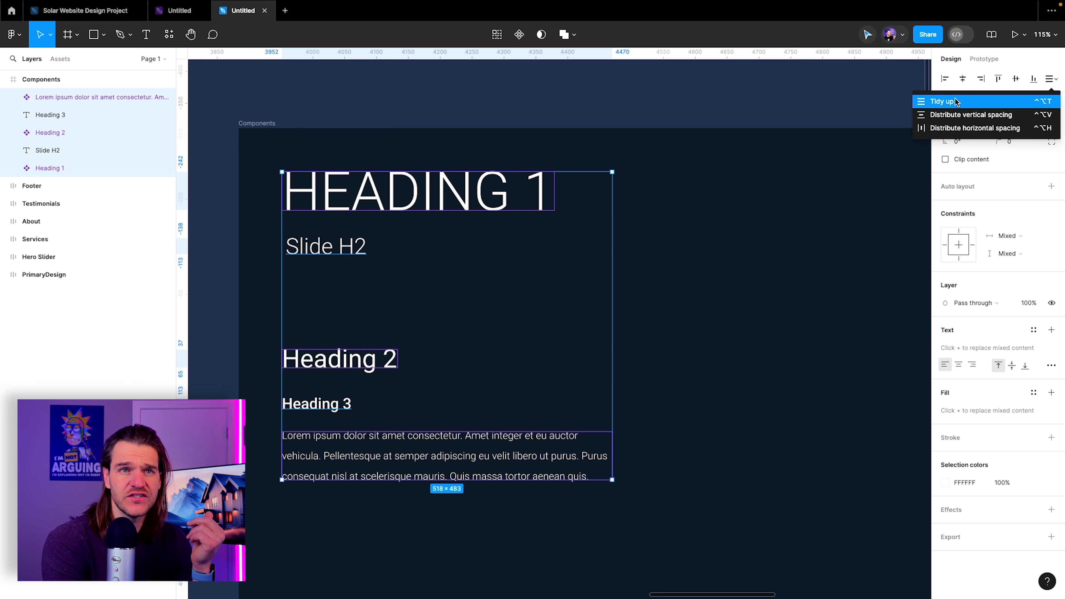
pyautogui.click(952, 104)
pyautogui.click(363, 212)
# Turn the Slide H2 text into a component
pyautogui.click(329, 263)
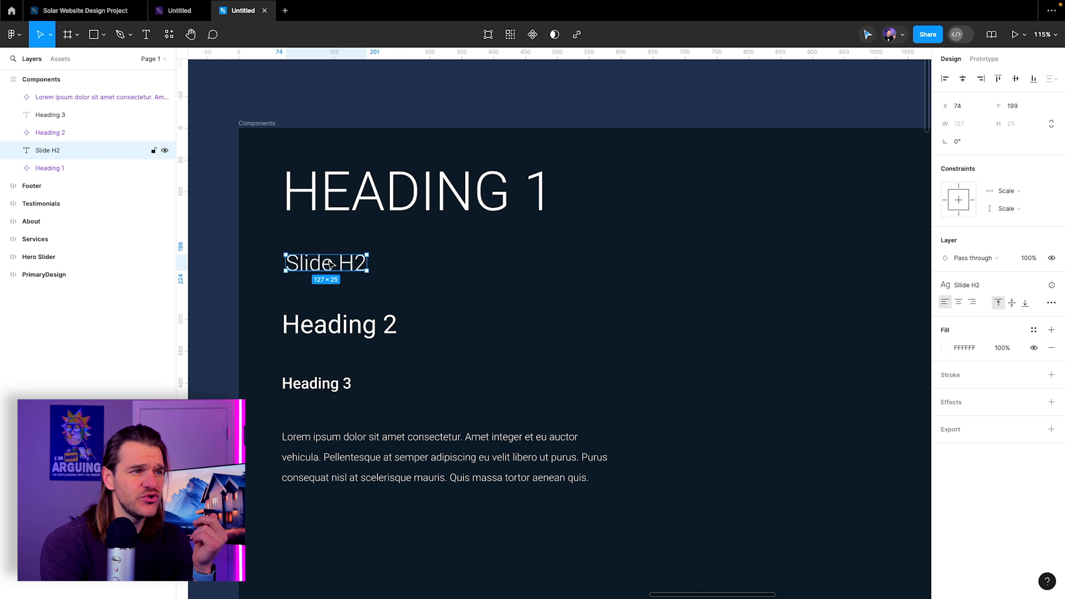
pyautogui.rightClick(312, 261)
pyautogui.click(349, 468)
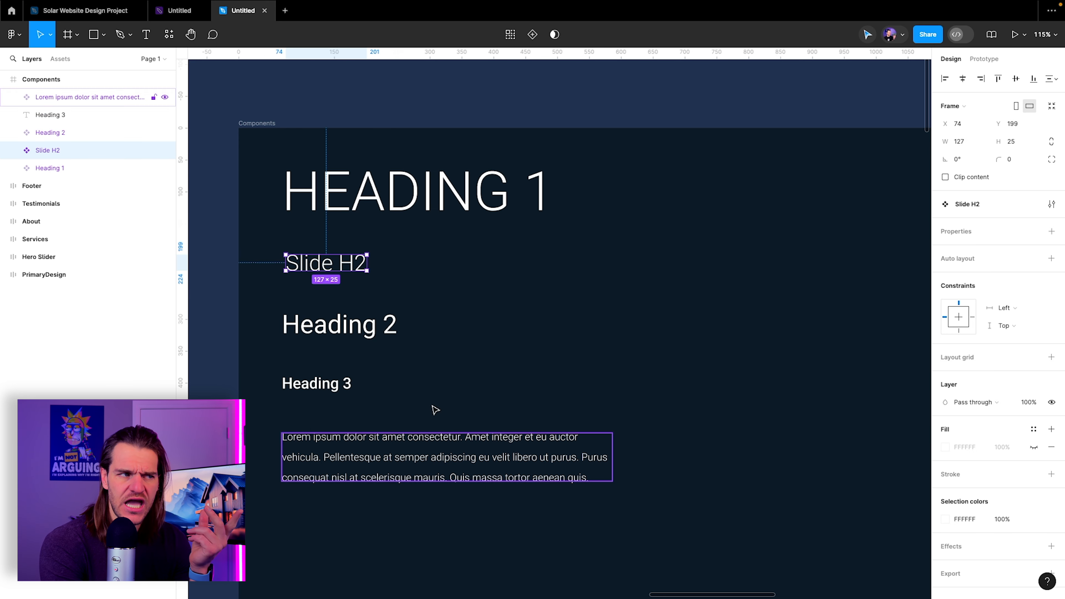
pyautogui.click(433, 410)
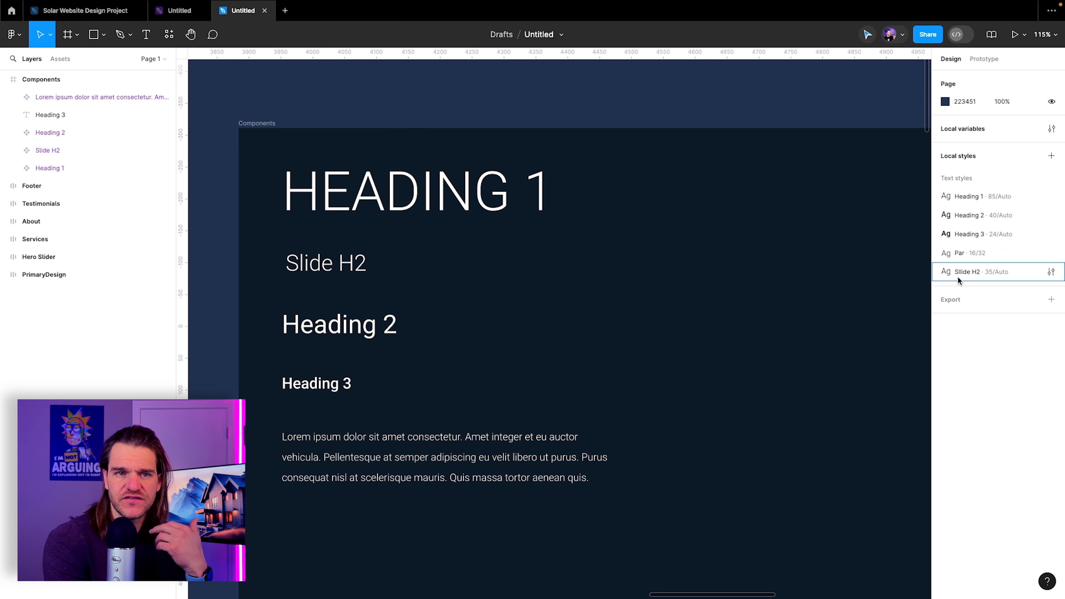
# Check the local components in the assets and turn the Heading 3 text into a component
pyautogui.click(59, 60)
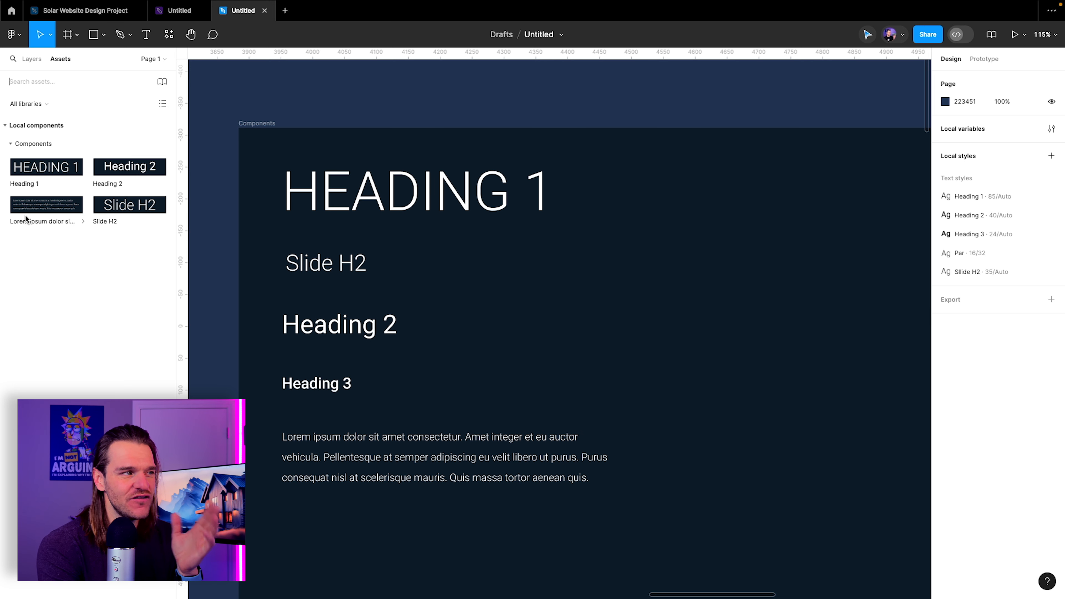
pyautogui.click(324, 391)
pyautogui.rightClick(327, 391)
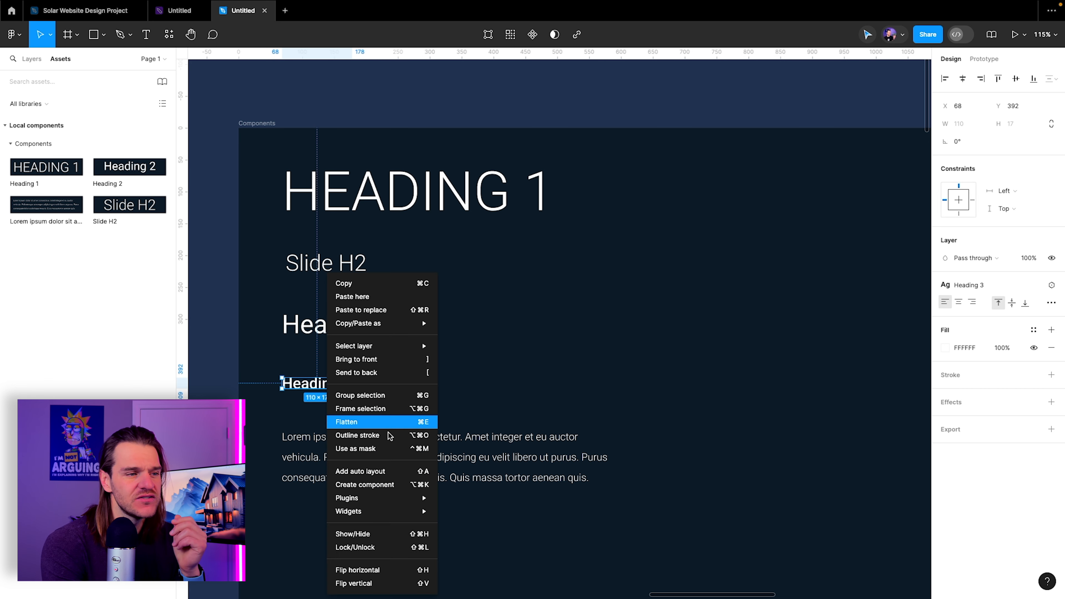
pyautogui.click(391, 487)
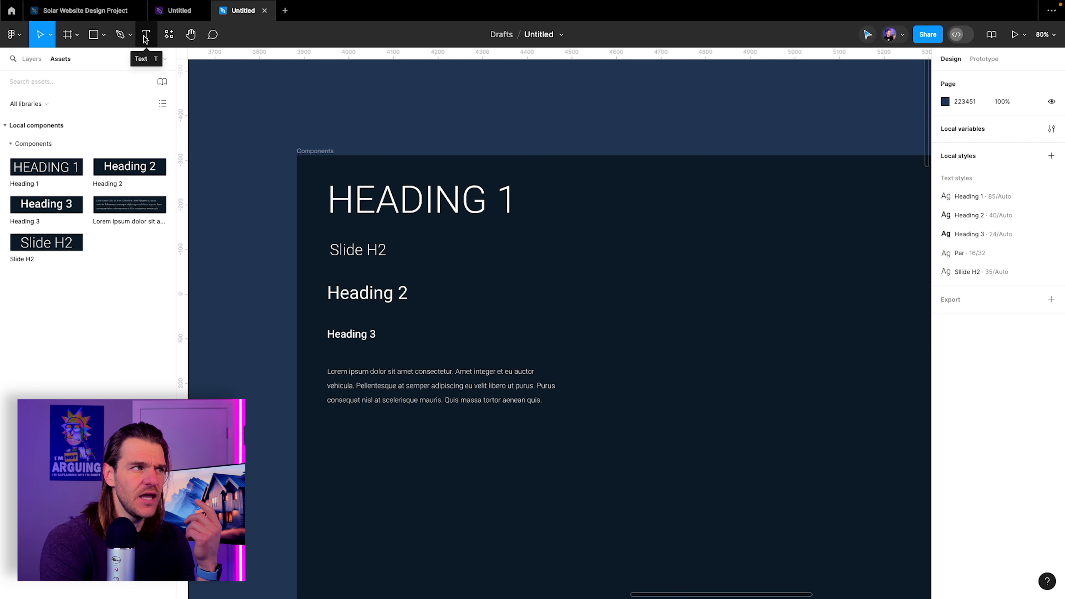
# Add a text layer reading Menu Item at X 70, Y 626 below the lorem ipsum paragraph
pyautogui.click(145, 36)
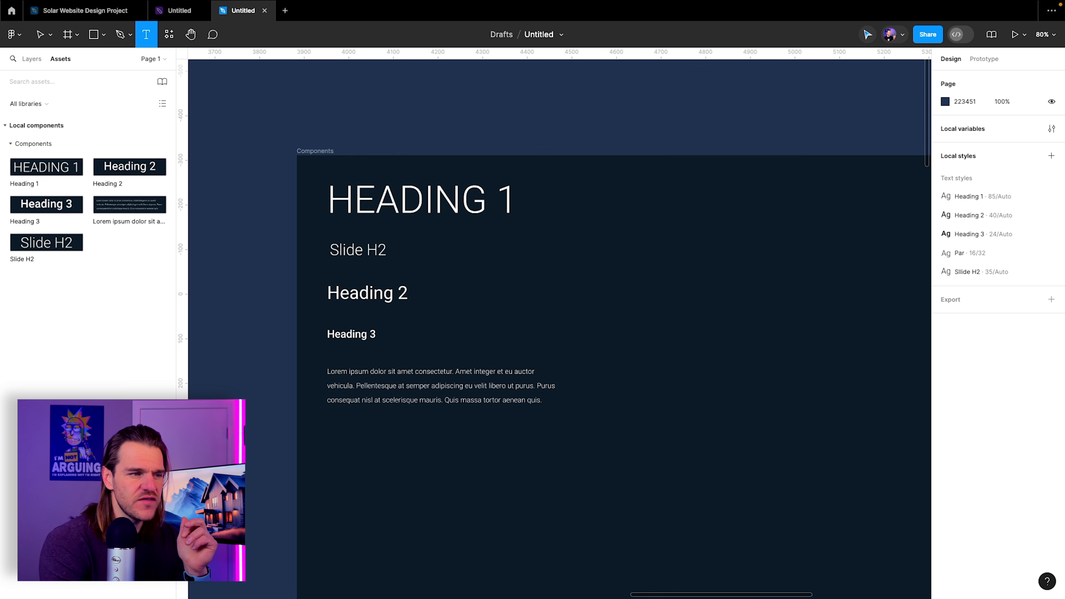
pyautogui.click(327, 435)
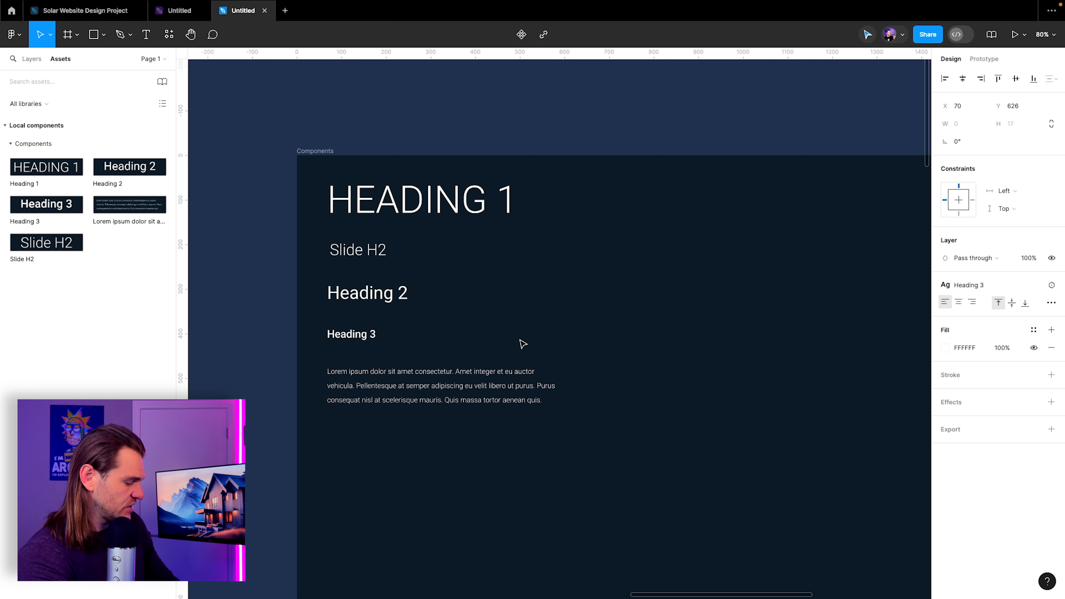
pyautogui.write('Menu It')
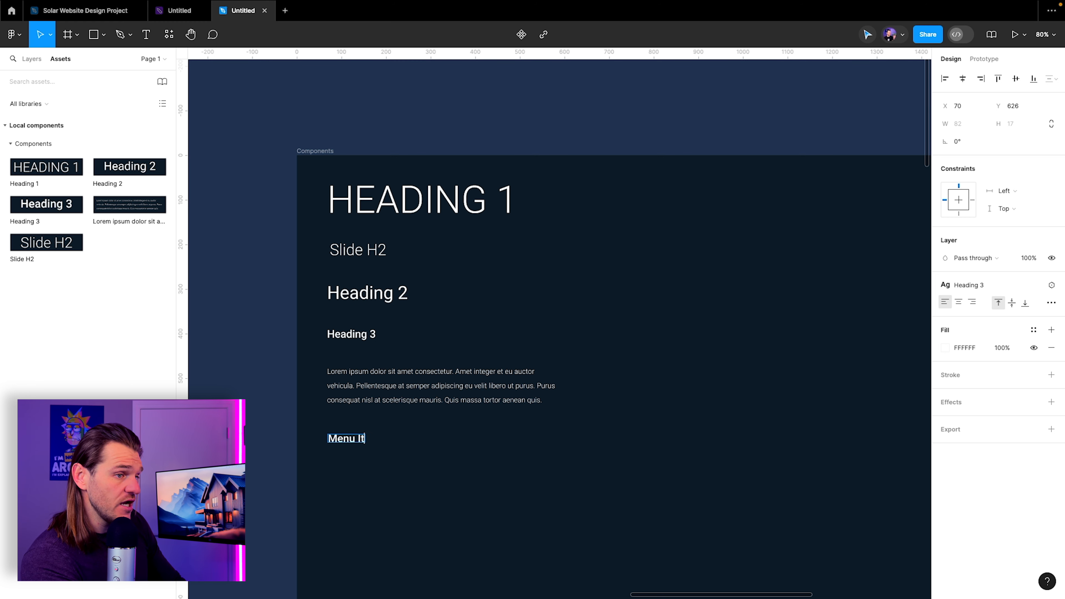
pyautogui.write('em')
pyautogui.press('Escape')
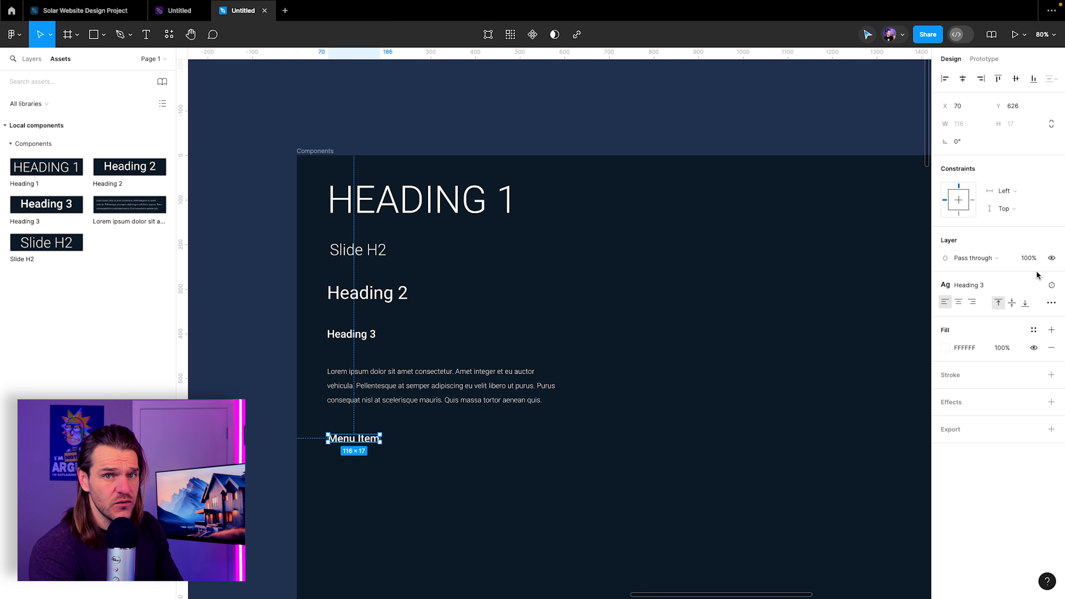
# Detach the Heading 3 style from the Menu Item text and set its font size to 16
pyautogui.click(1048, 284)
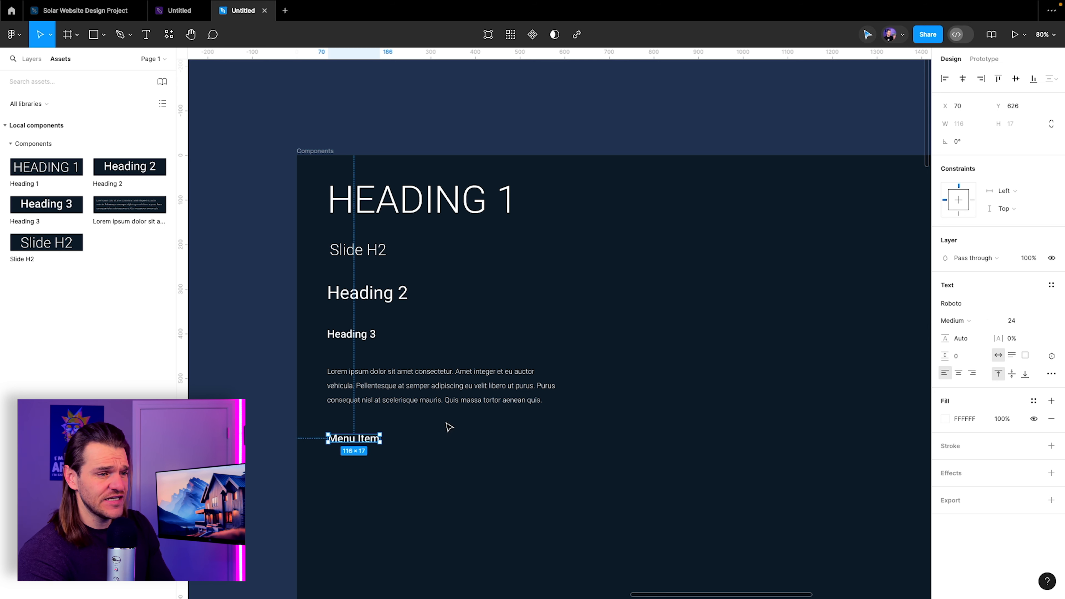
pyautogui.click(1013, 320)
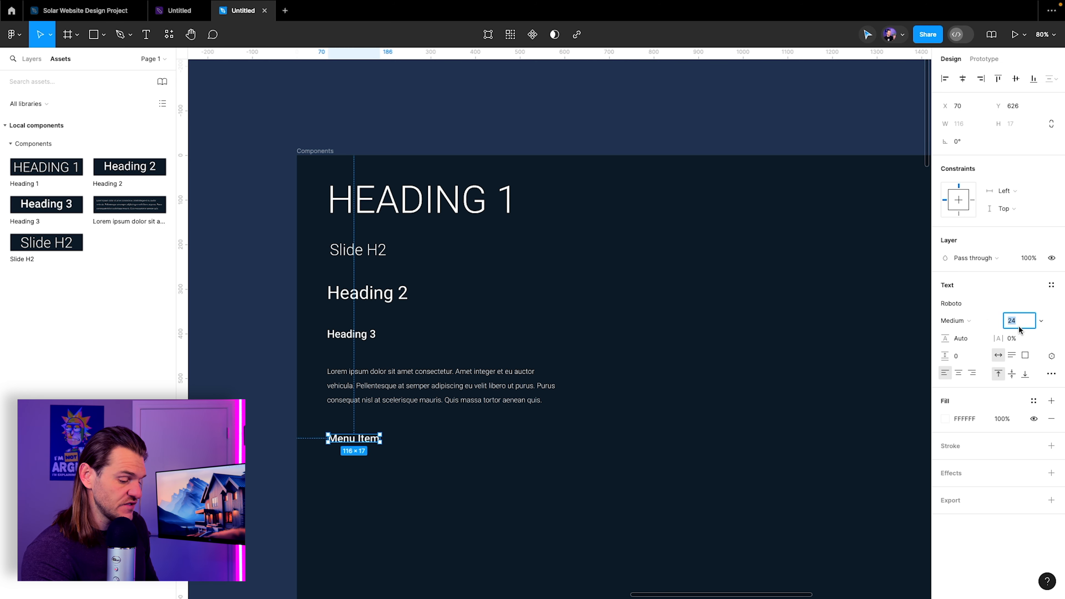
pyautogui.write('16')
pyautogui.click(335, 447)
pyautogui.click(336, 438)
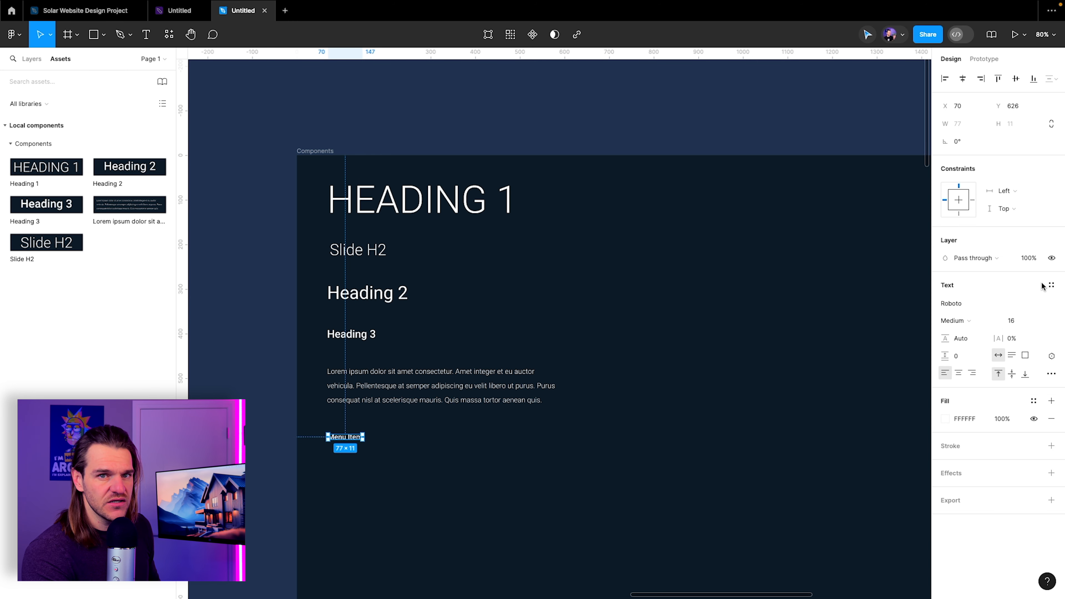
# Start creating a new text style from the Menu Item text
pyautogui.click(1049, 285)
pyautogui.click(1045, 306)
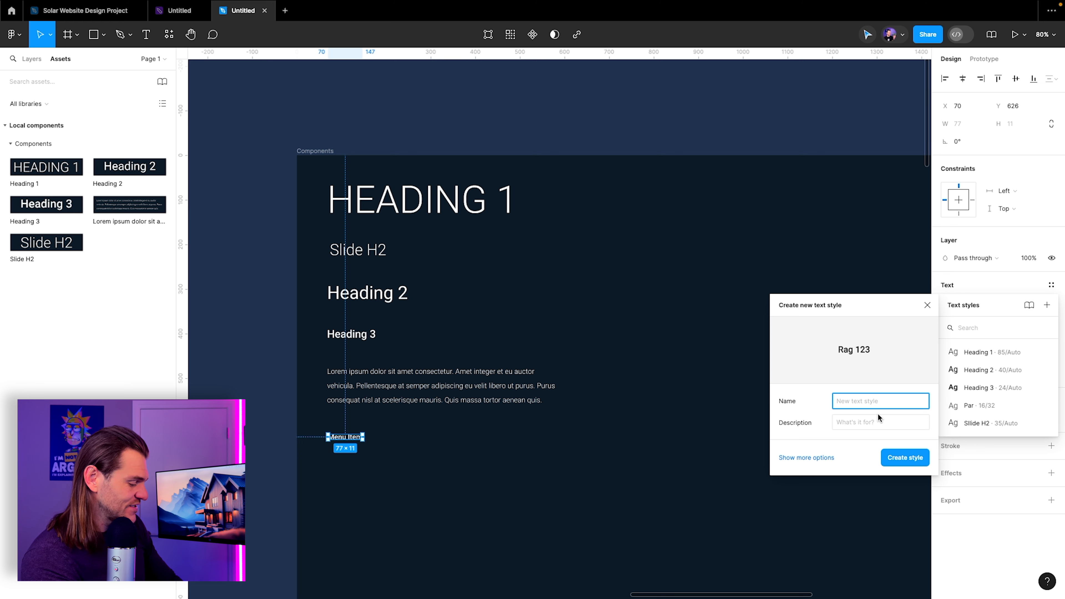
# Create a text style named Menu Item from the selected text and turn that text into a component
pyautogui.write('Manu Item')
pyautogui.click(898, 458)
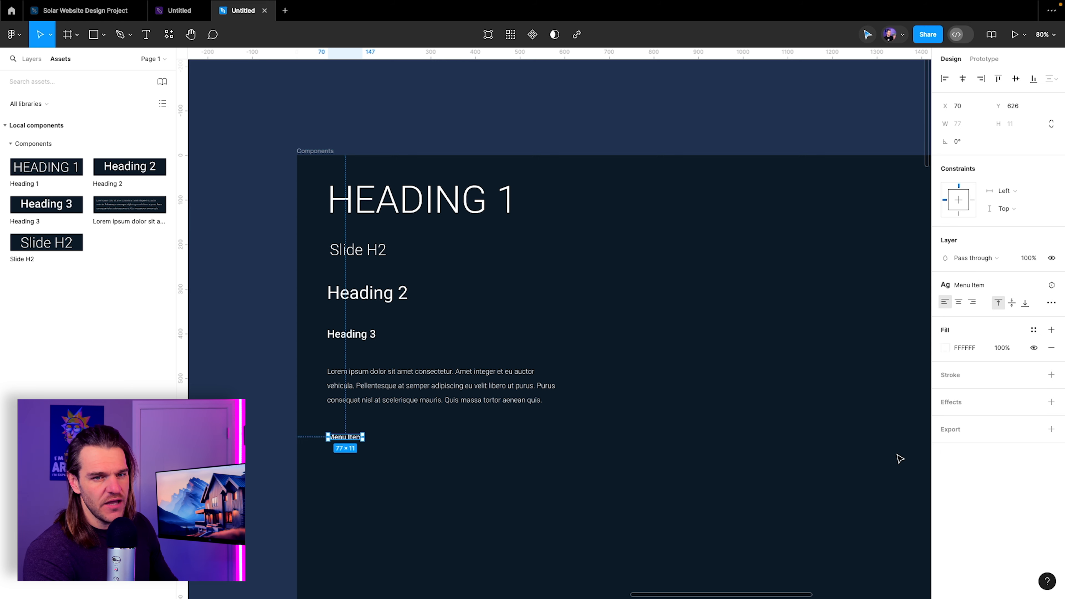
pyautogui.rightClick(345, 434)
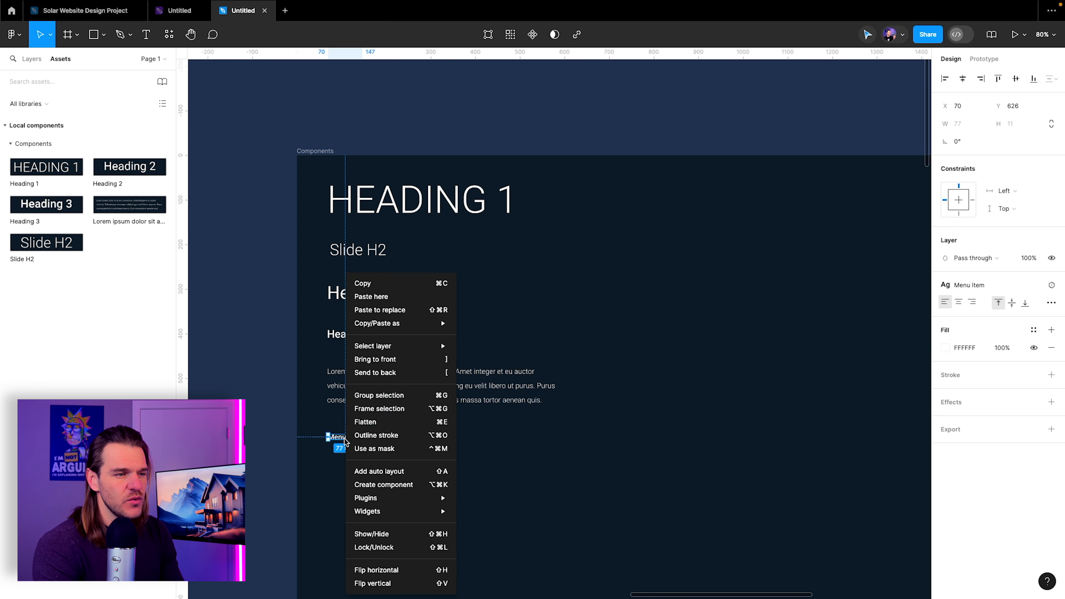
pyautogui.click(392, 485)
pyautogui.click(425, 273)
pyautogui.scroll(-3, 425, 272)
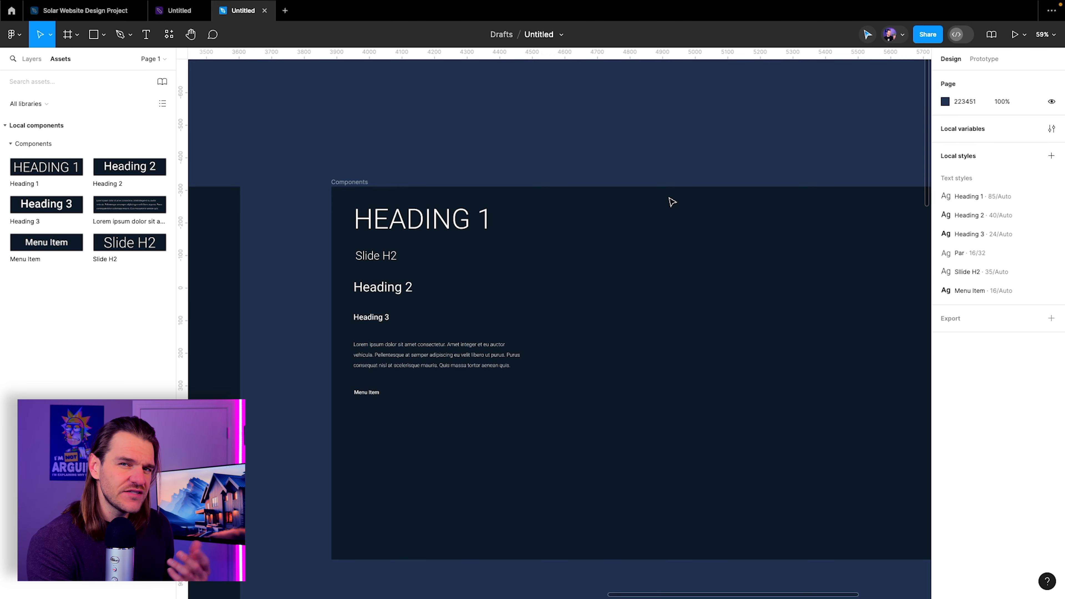
# Switch to the Solar Website Design Project file and look over its section components and house images
pyautogui.click(85, 11)
pyautogui.scroll(-5, 619, 260)
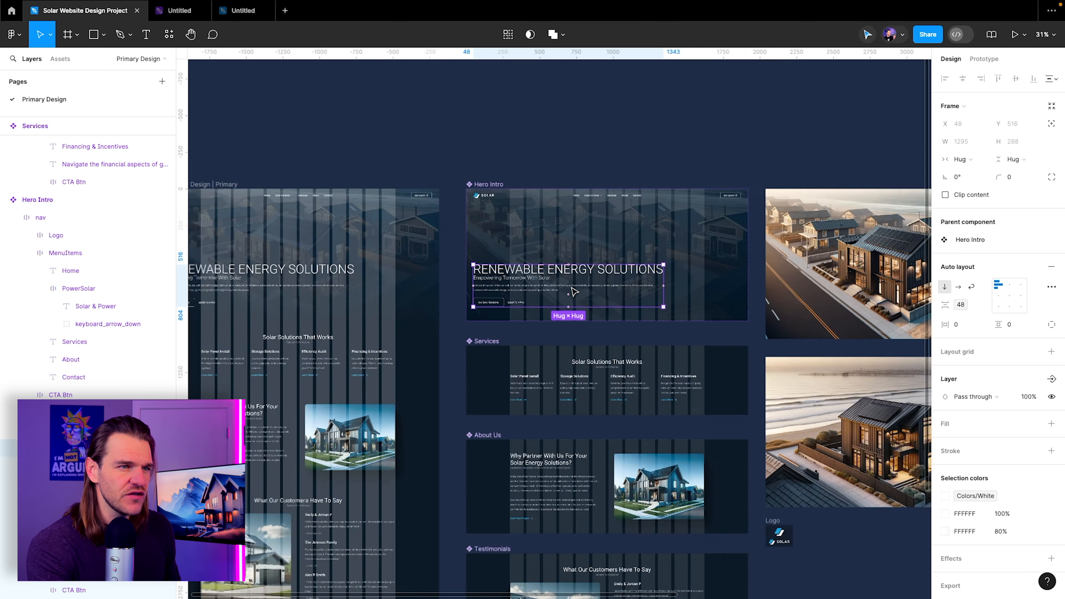
pyautogui.hscroll(5, 619, 260)
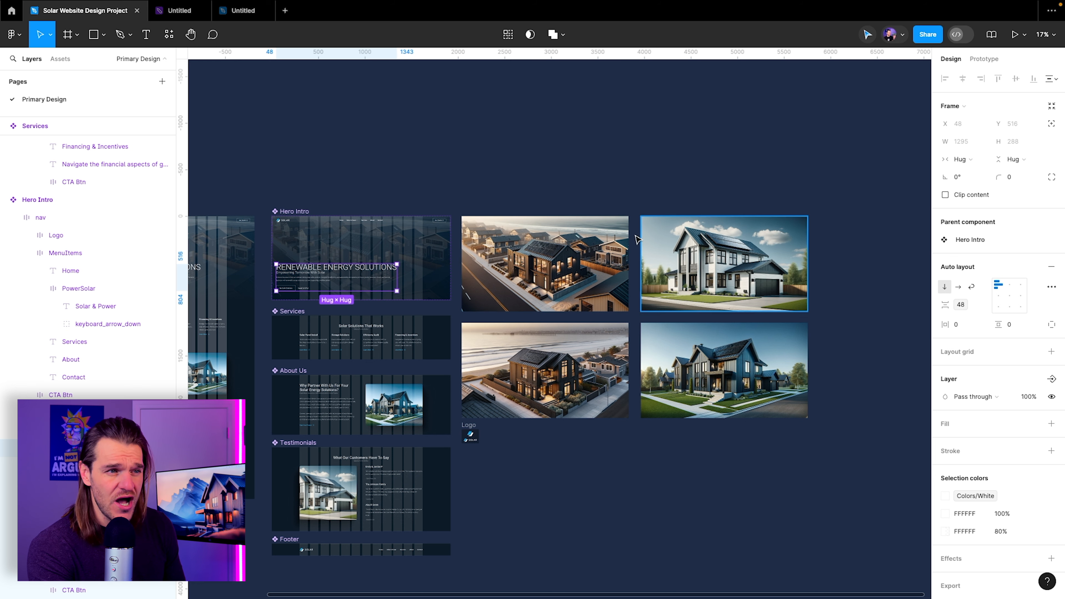
pyautogui.click(549, 143)
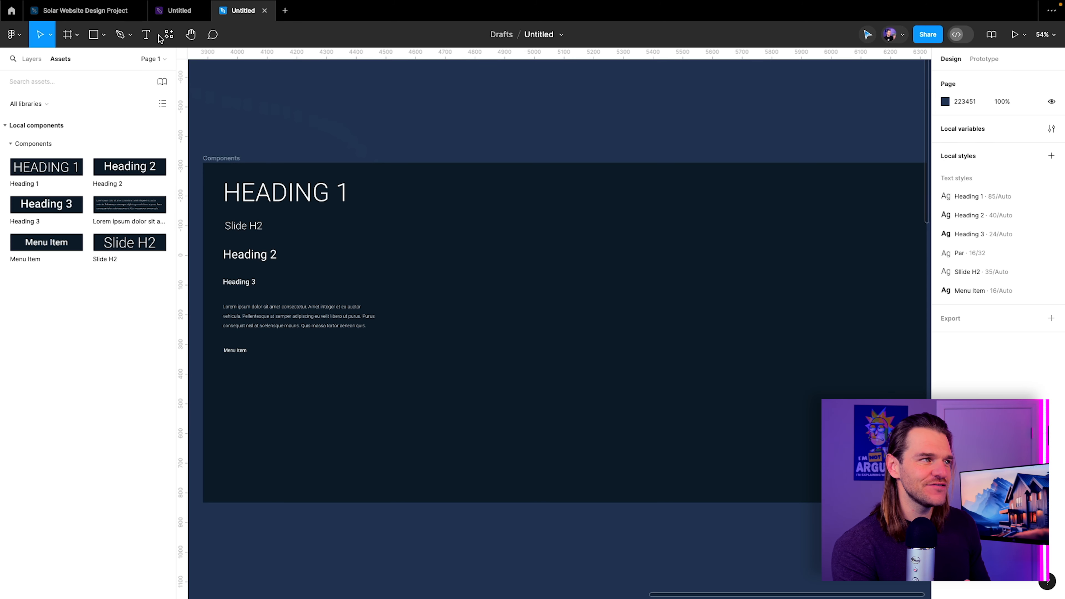
# Place an instance of the Menu Item component in the empty area of the Components frame at about X 1262, Y 316
pyautogui.click(230, 346)
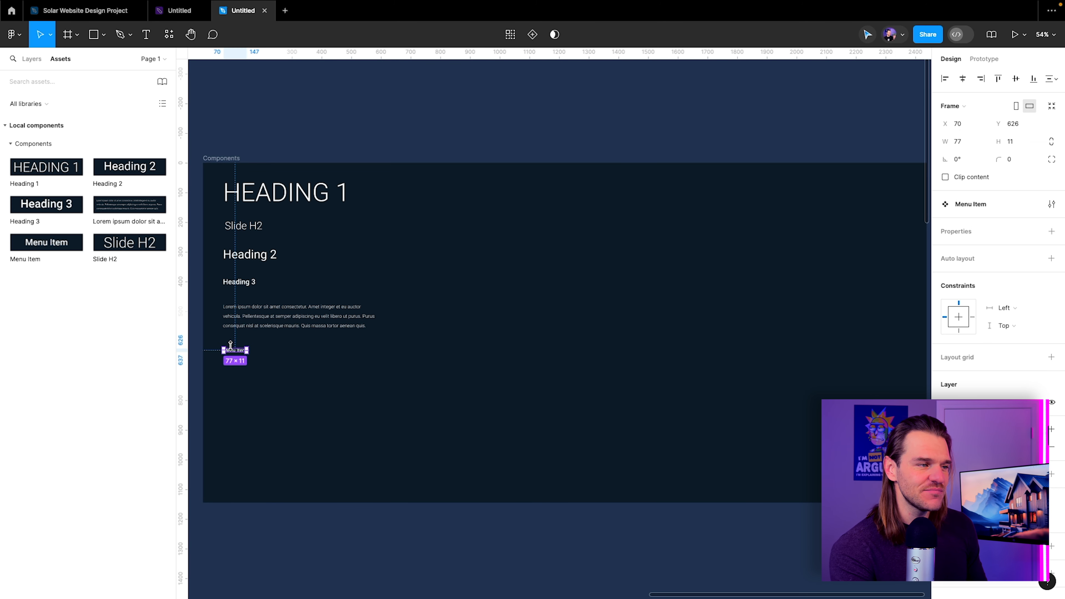
pyautogui.press('Escape')
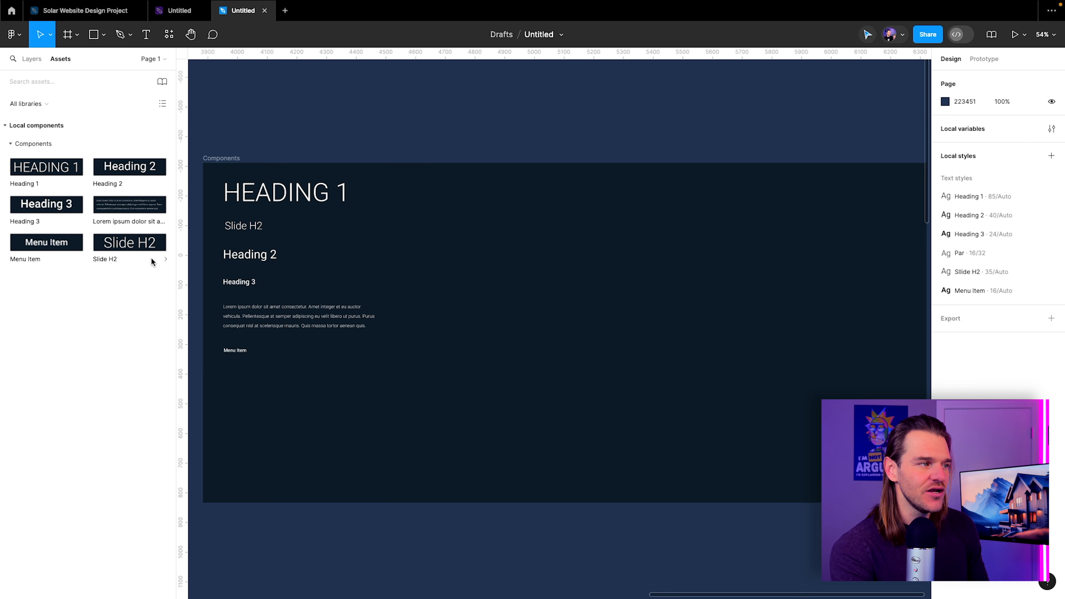
pyautogui.click(52, 248)
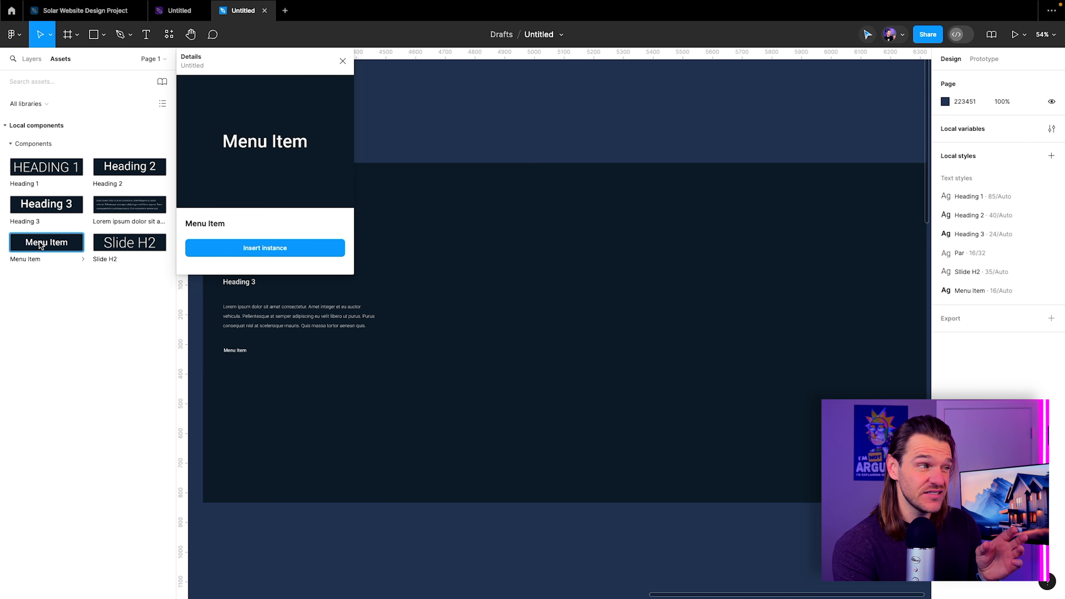
pyautogui.moveTo(42, 245); pyautogui.dragTo(591, 261)
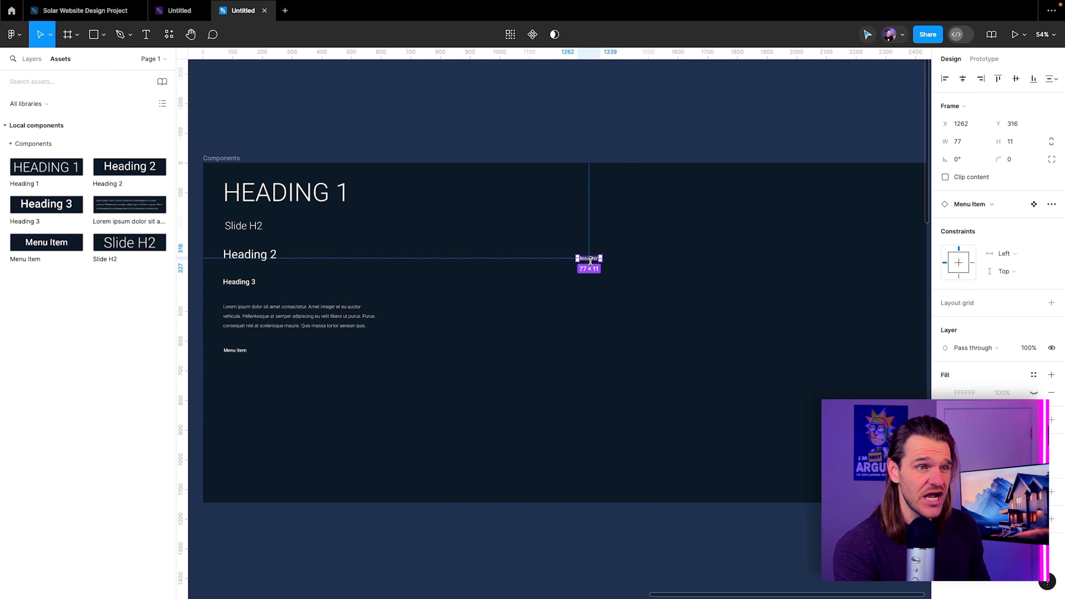
pyautogui.scroll(5, 589, 262)
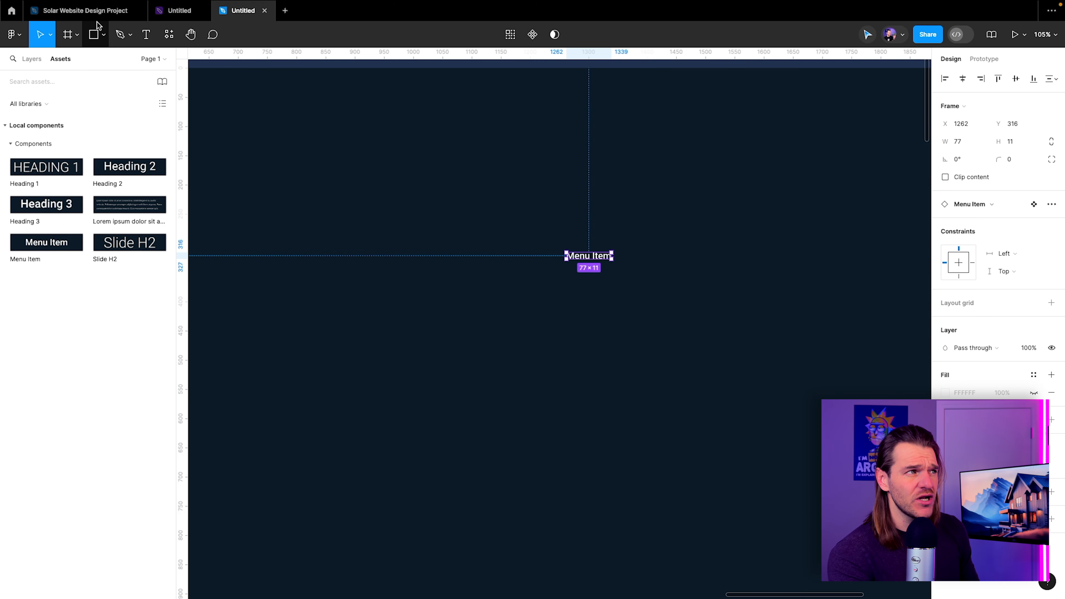
# Examine the Get Quote button in the Hero Intro navigation of the Solar Website Design Project file
pyautogui.click(92, 12)
pyautogui.moveTo(836, 225); pyautogui.dragTo(545, 440)
pyautogui.scroll(-8, 522, 360)
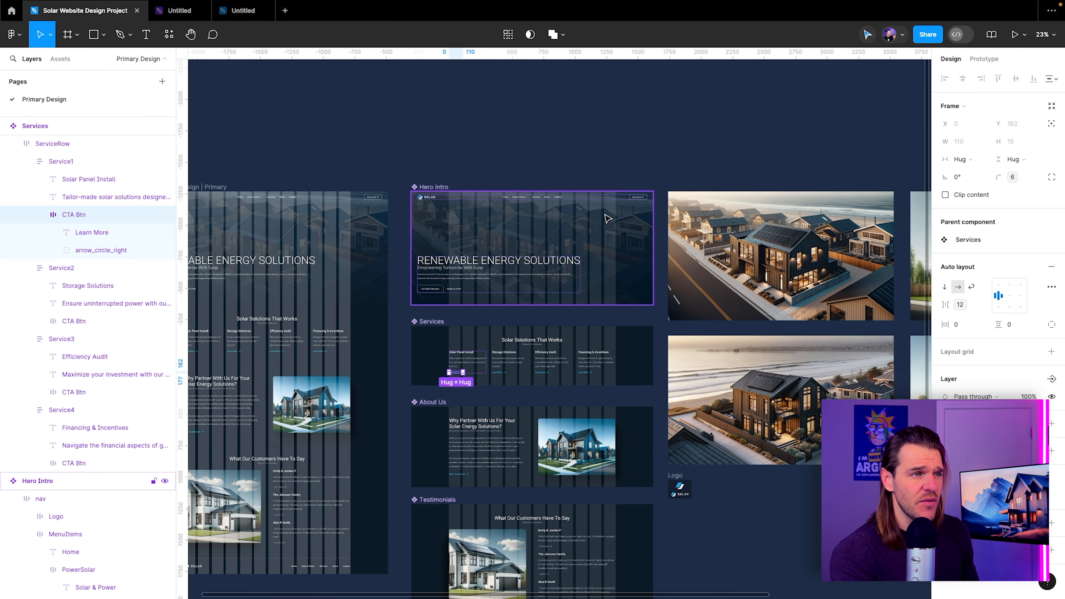
pyautogui.scroll(8, 595, 206)
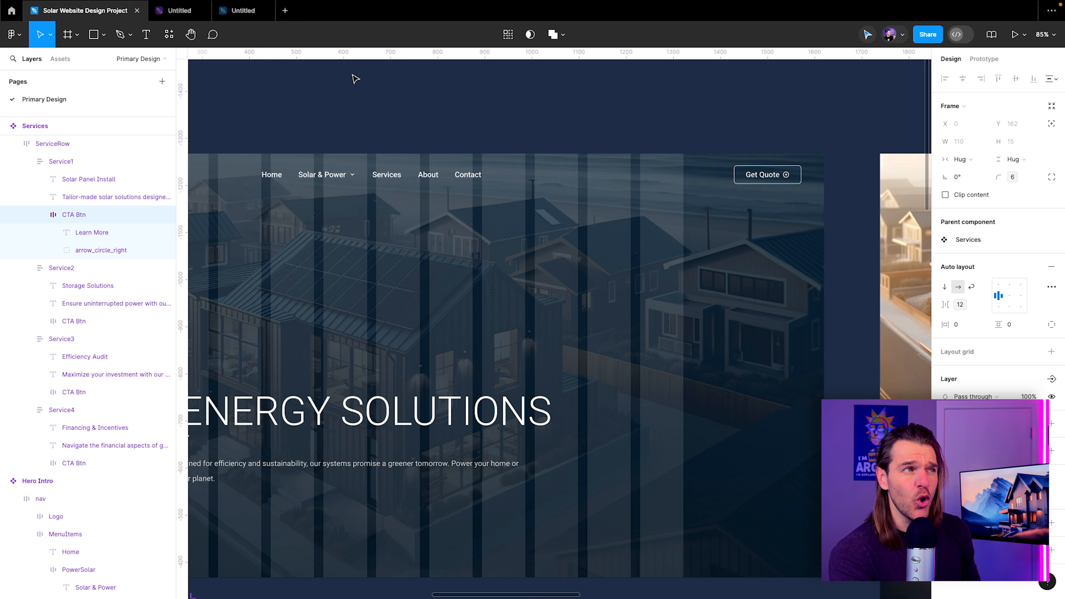
# Return to the untitled design file and replace the placed Menu Item instance's text with "Gett Quote"
pyautogui.click(241, 12)
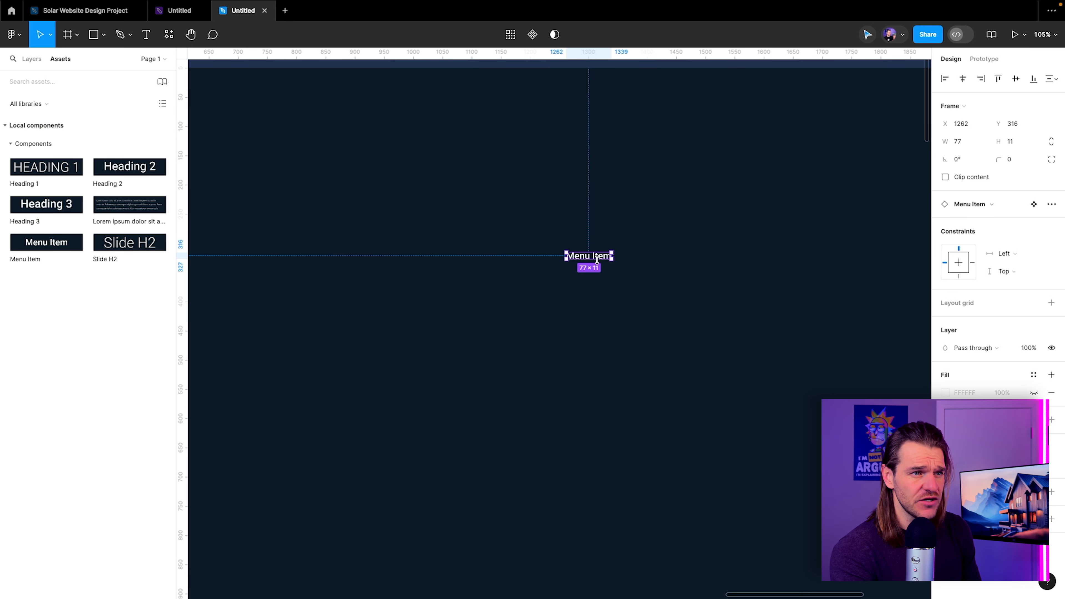
pyautogui.doubleClick(597, 259)
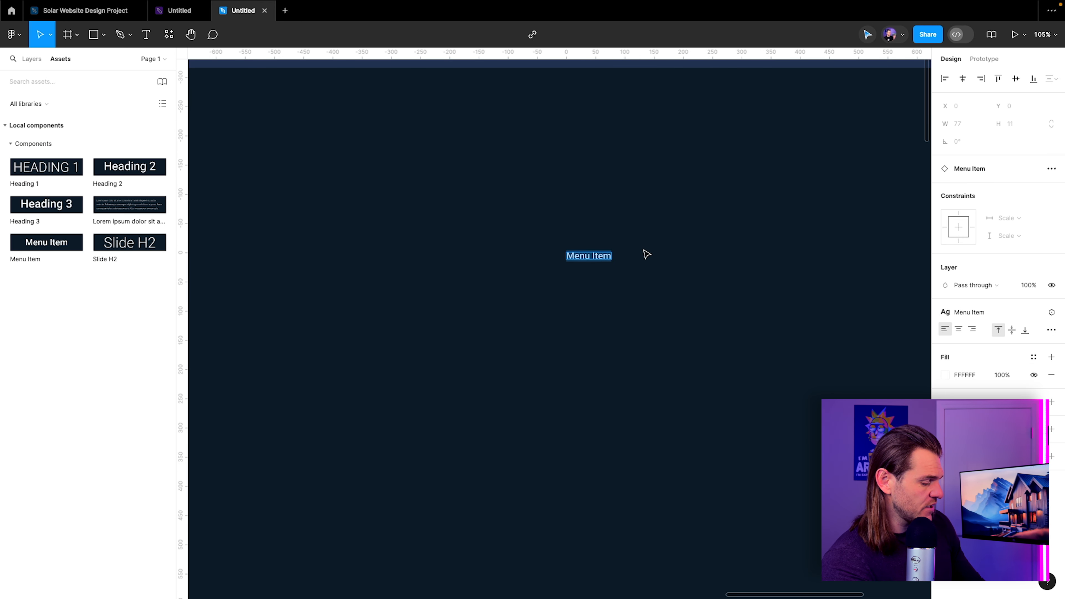
pyautogui.write('Gett Quote')
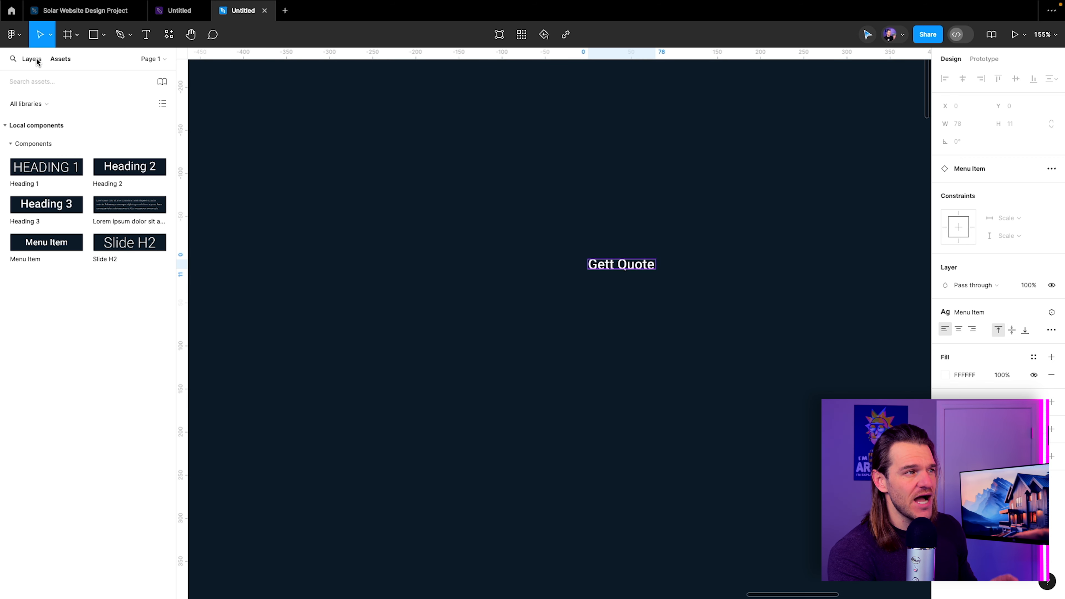
# Select the whole Gett Quote instance in the layer list and wrap it in a group
pyautogui.click(36, 60)
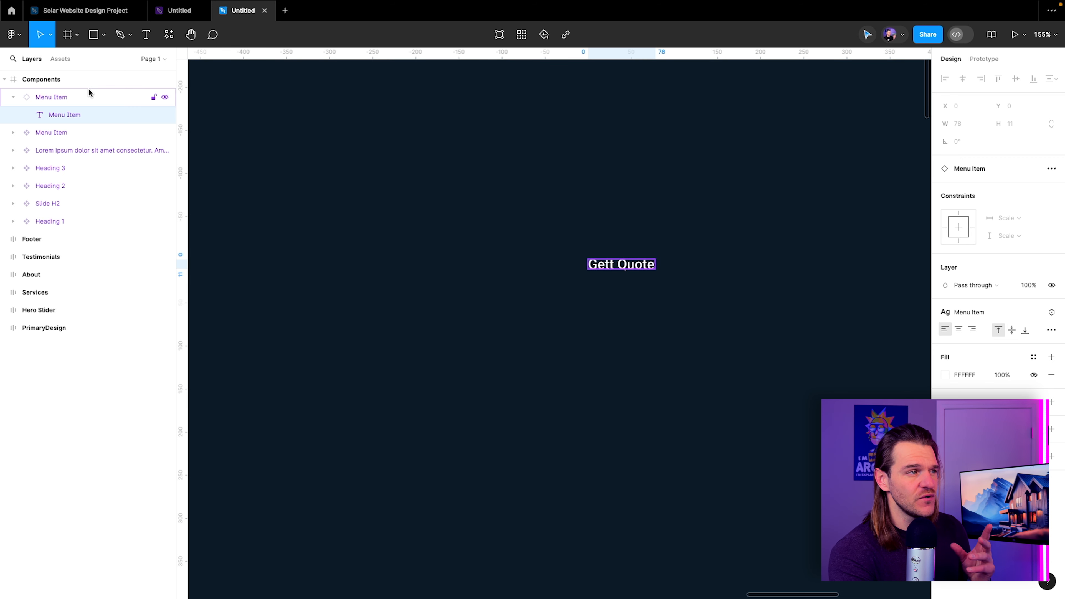
pyautogui.click(13, 97)
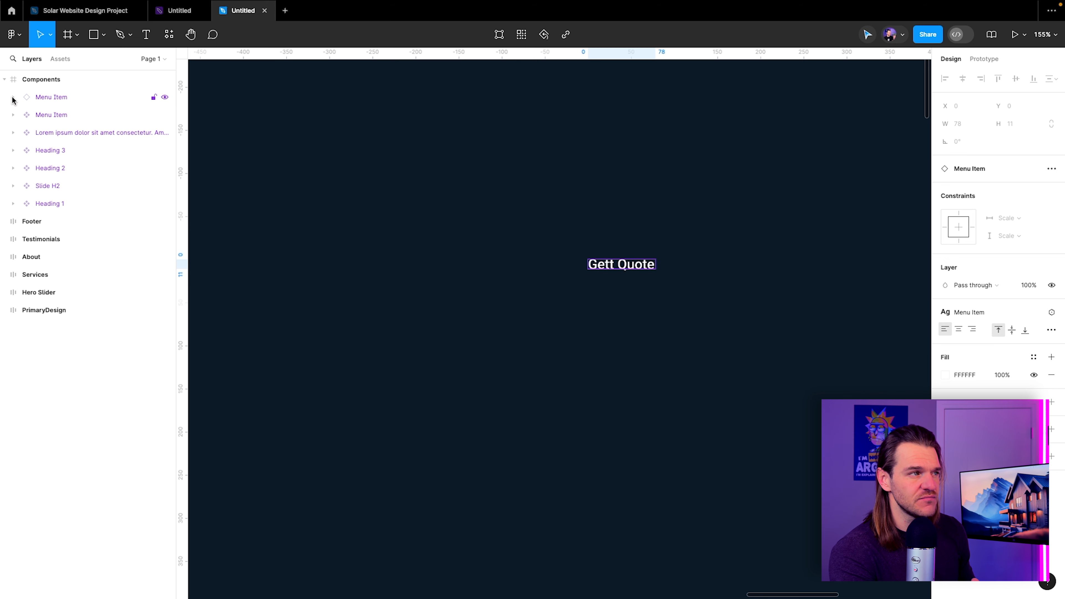
pyautogui.click(36, 97)
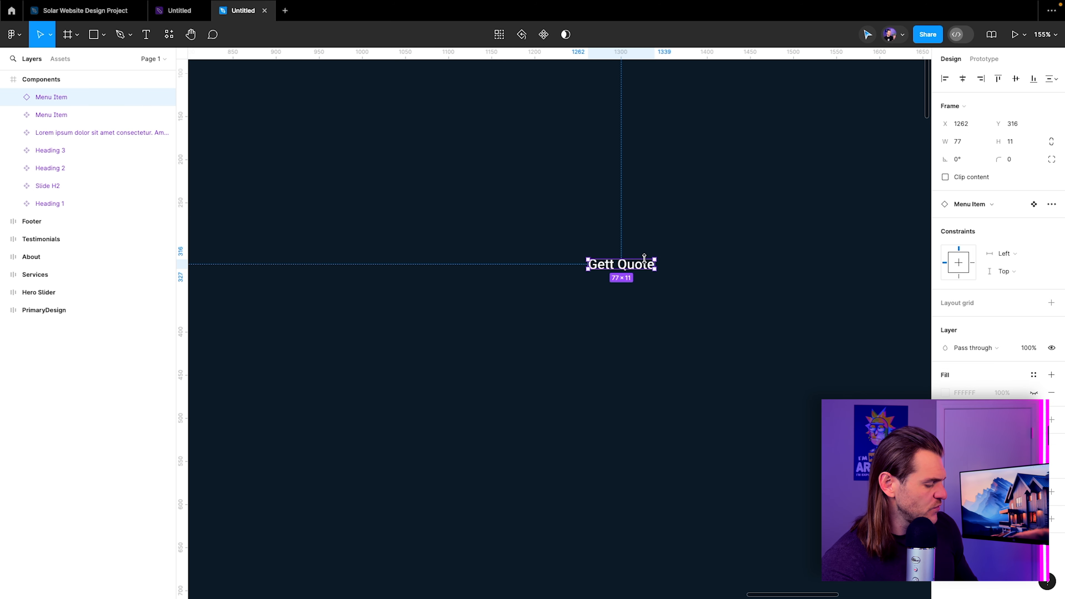
pyautogui.hotkey('ctrl', 'z')
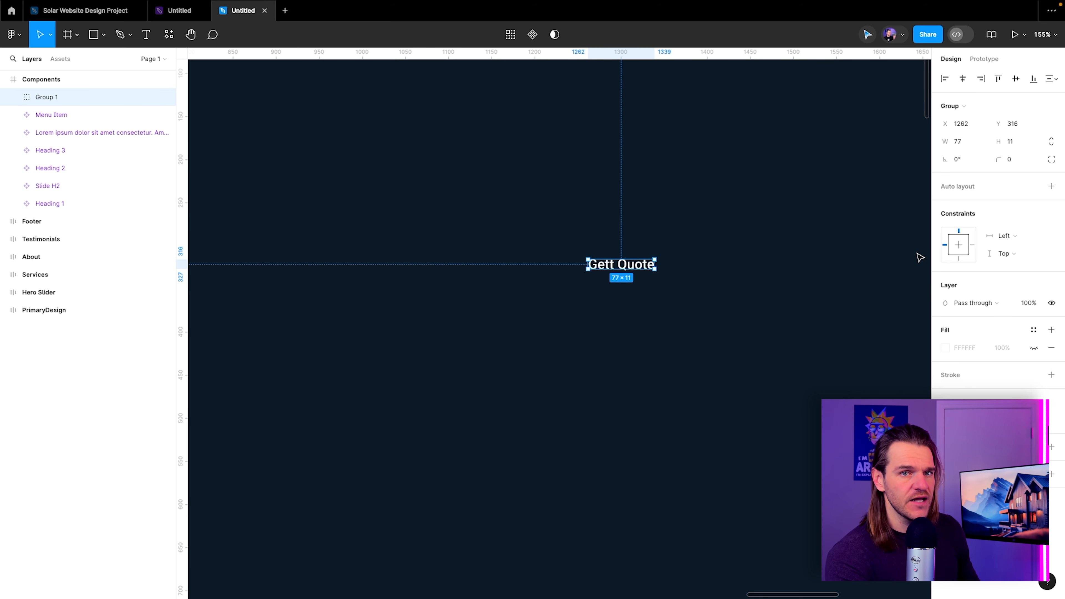
# Add a horizontal auto layout to the Gett Quote group with the item gap bound to the Space-1 variable
pyautogui.click(1051, 187)
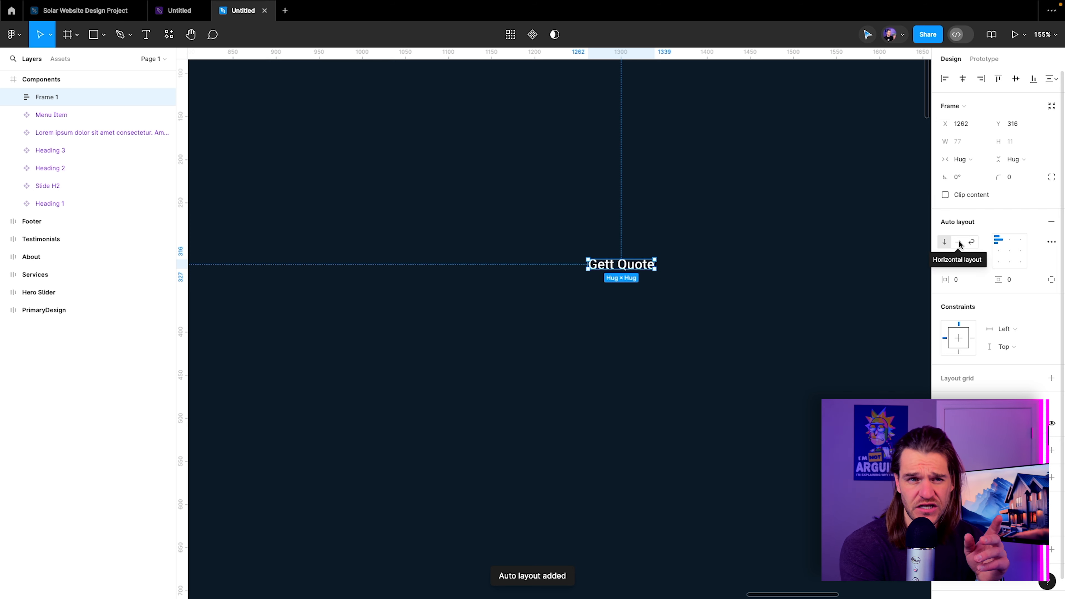
pyautogui.click(959, 242)
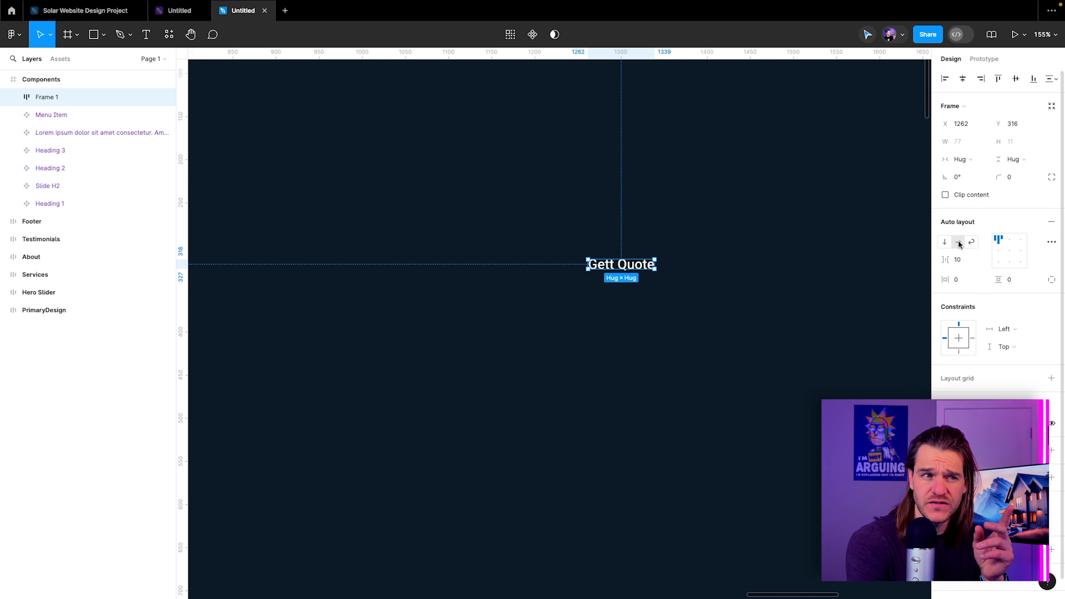
pyautogui.click(965, 260)
pyautogui.click(983, 260)
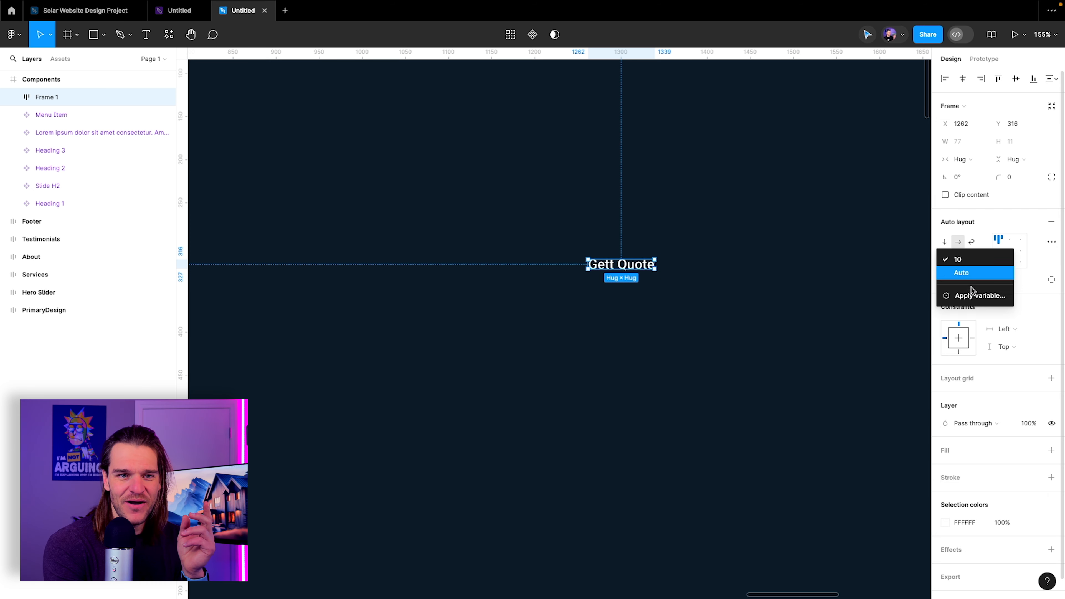
pyautogui.click(972, 295)
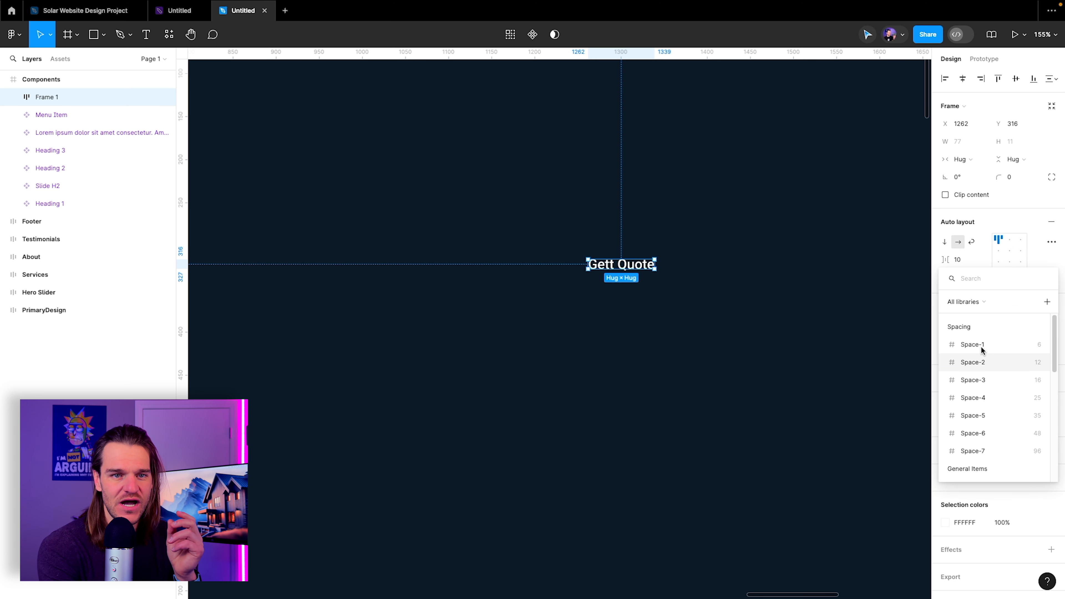
pyautogui.click(972, 345)
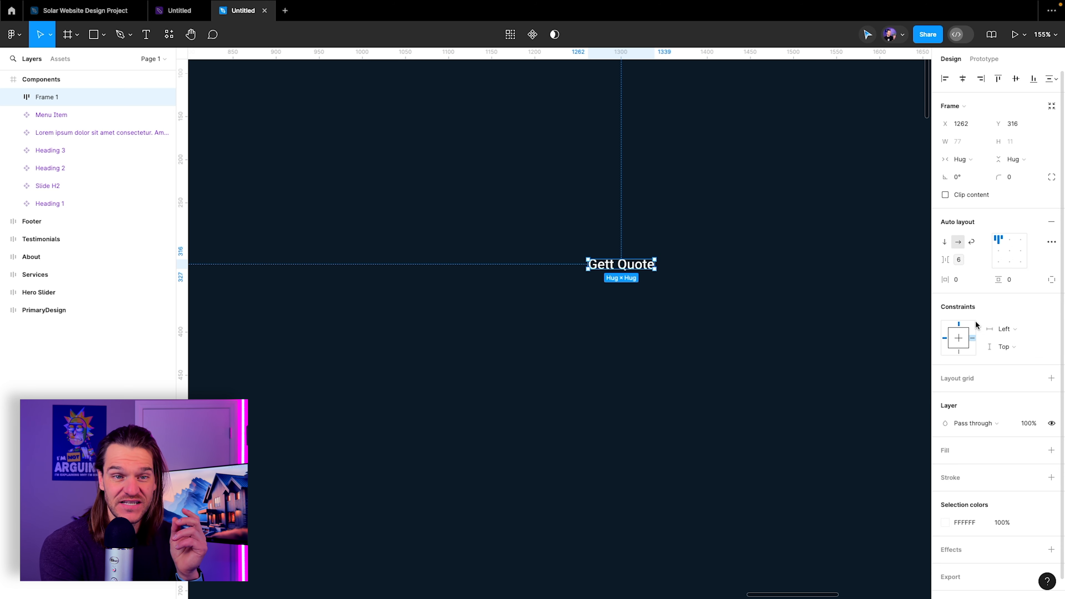
# Bind the button frame's horizontal padding to Space-4 and its vertical padding to Space-2
pyautogui.click(983, 280)
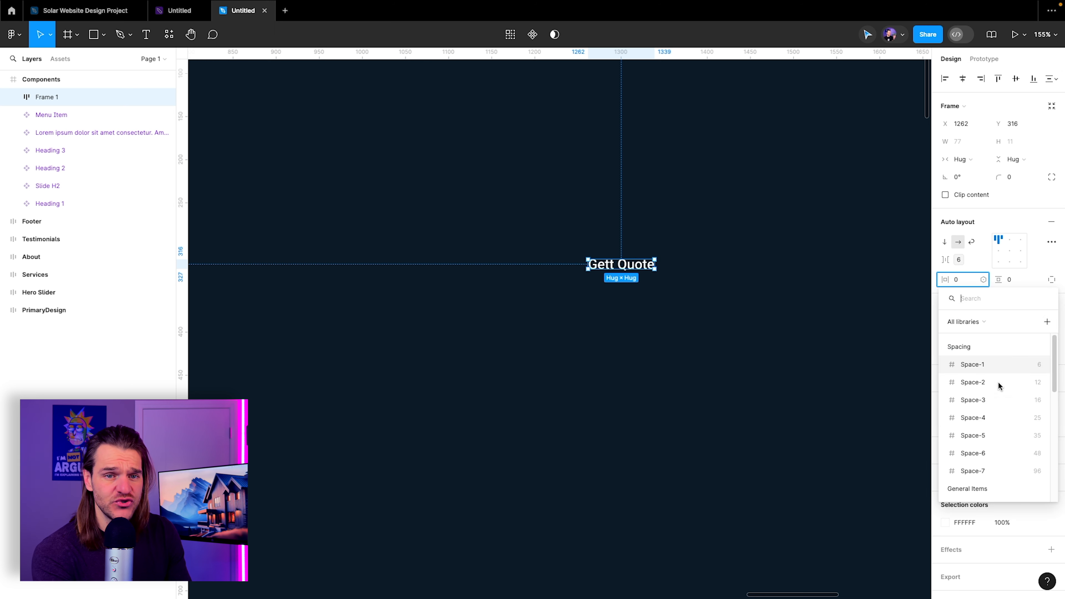
pyautogui.click(987, 418)
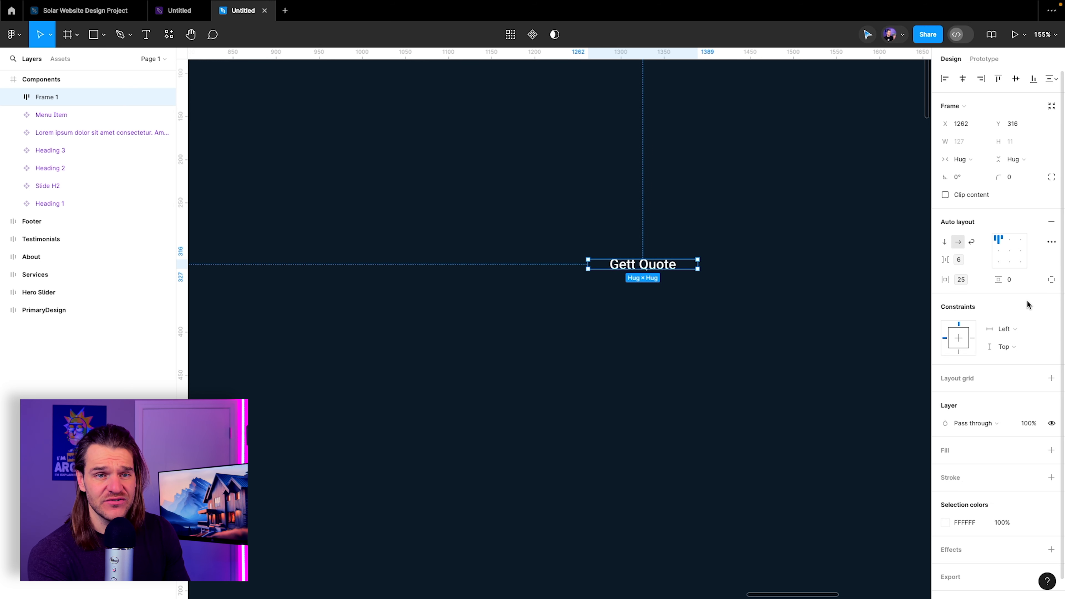
pyautogui.click(1049, 281)
pyautogui.click(1049, 281)
pyautogui.click(1036, 279)
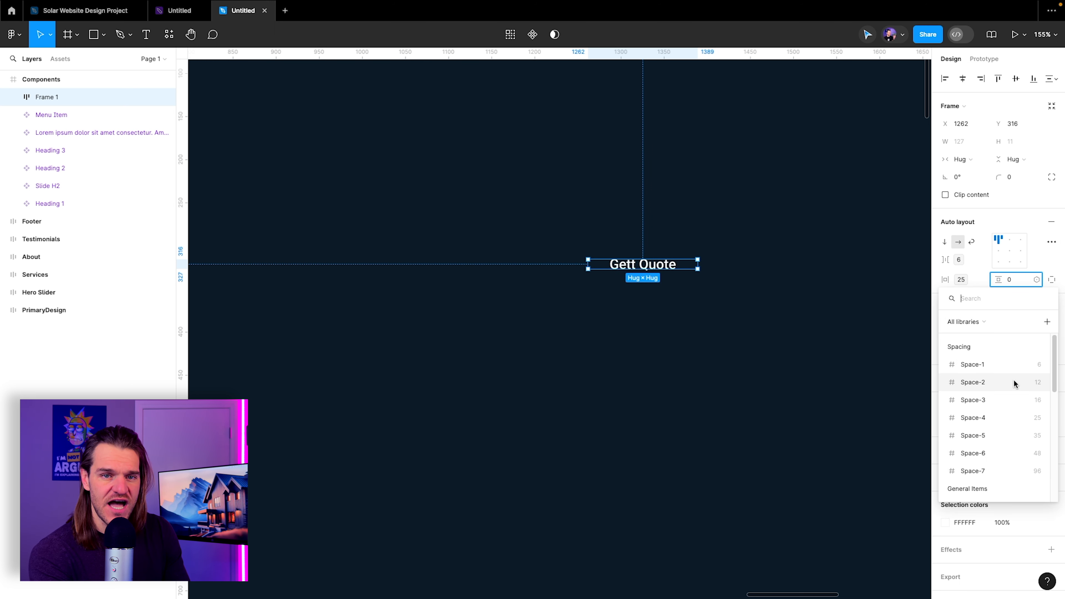
pyautogui.click(1012, 383)
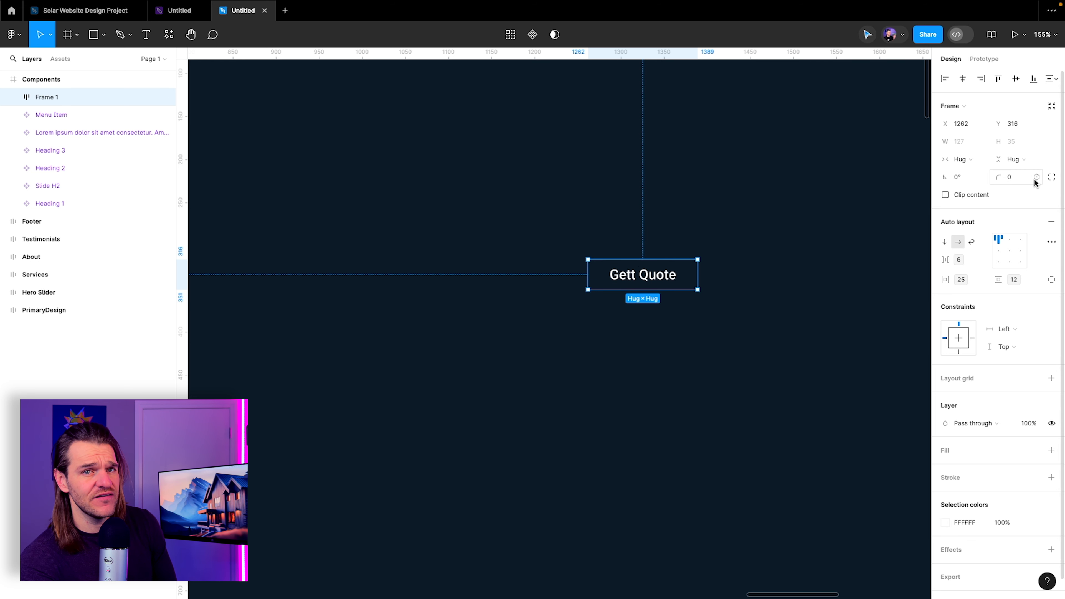
# Bind the button frame's corner radius to the Btn-Radius variable
pyautogui.click(1035, 177)
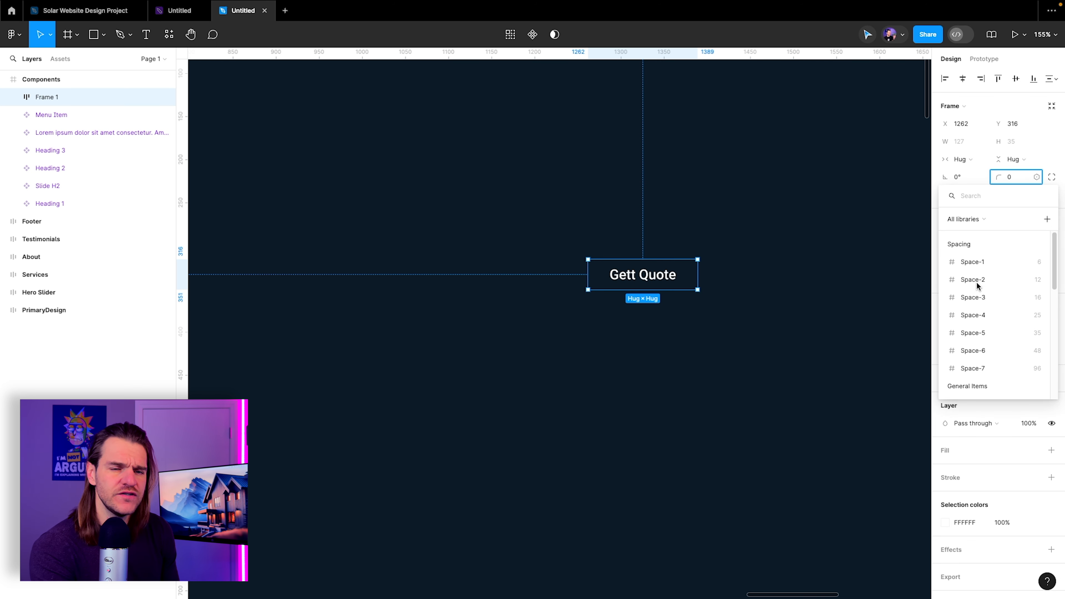
pyautogui.scroll(-5, 975, 319)
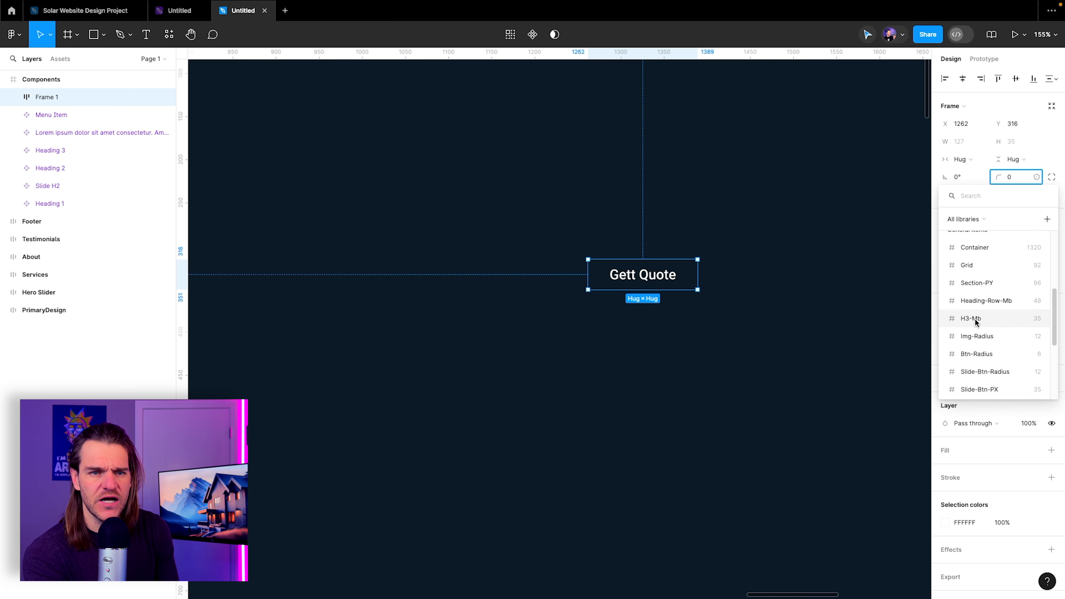
pyautogui.scroll(-1, 975, 318)
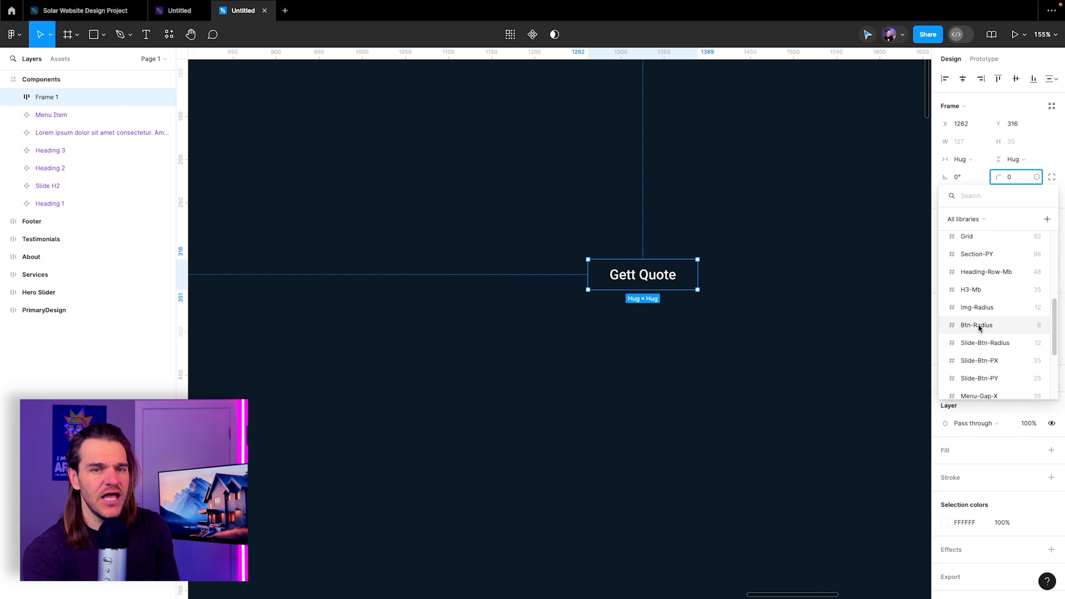
pyautogui.click(980, 325)
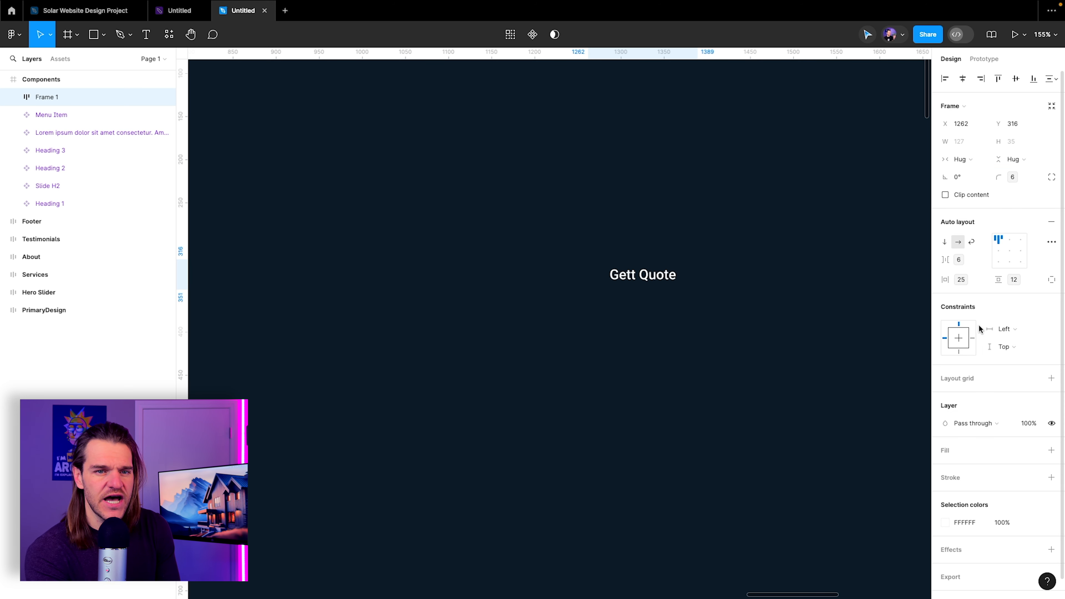
# Add a stroke to the button frame using the Colors/White library style
pyautogui.click(1051, 477)
pyautogui.click(1034, 477)
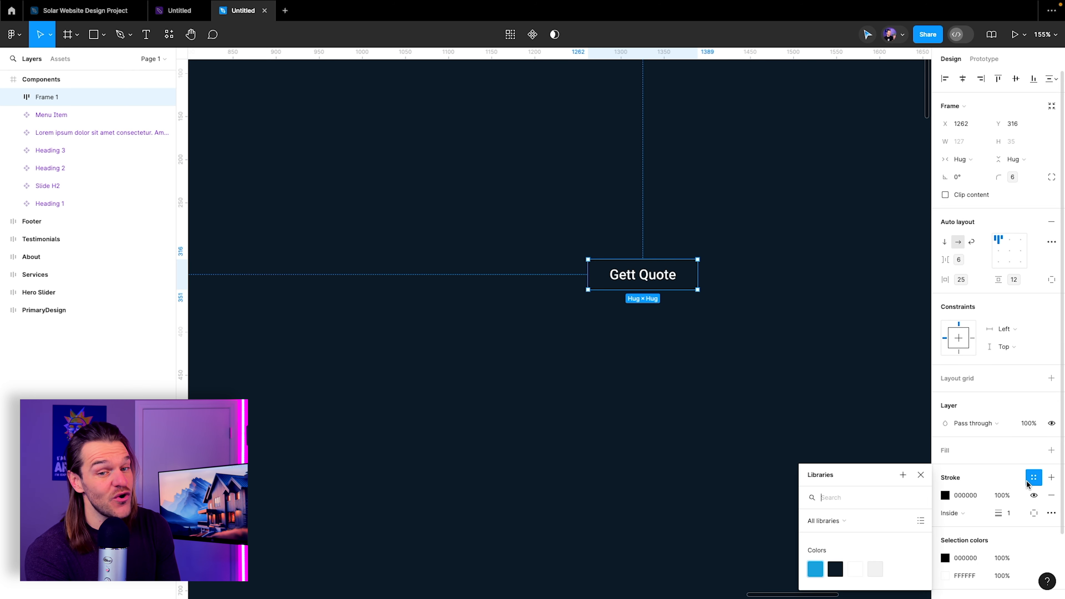
pyautogui.click(855, 570)
pyautogui.scroll(5, 658, 260)
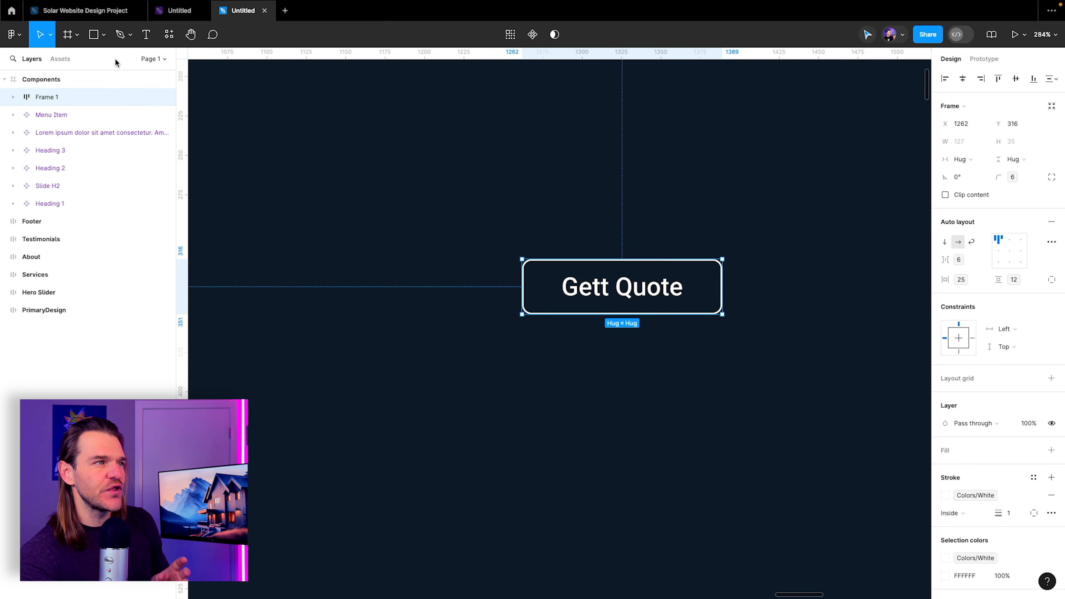
# Rename the Get Quote button frame as MenuBtn and expand it to show its child layer
pyautogui.doubleClick(43, 97)
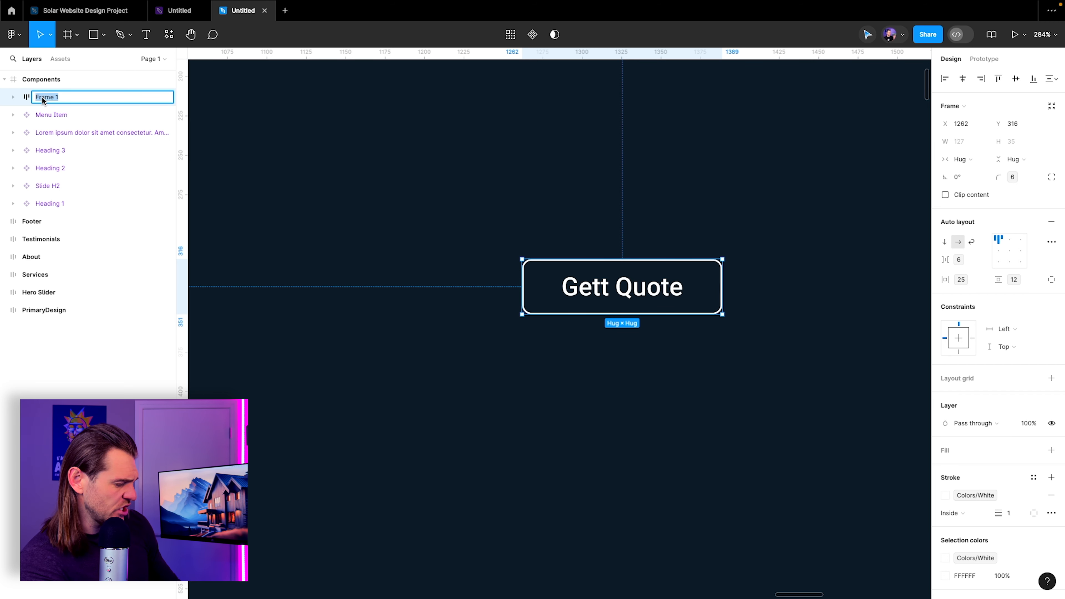
pyautogui.write('N')
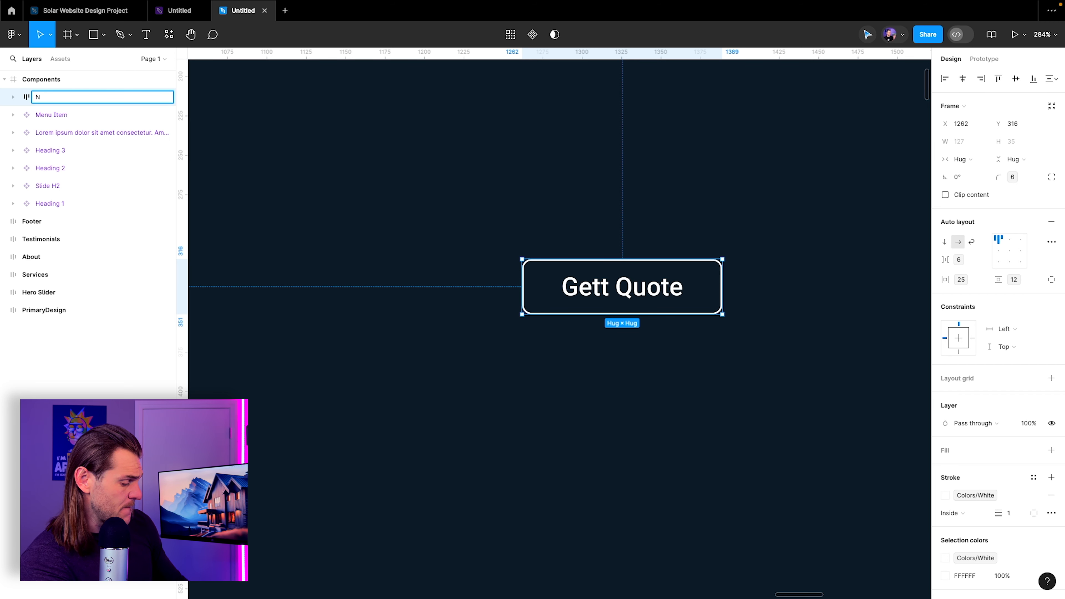
pyautogui.write('enuBtn')
pyautogui.press('Return')
pyautogui.click(13, 97)
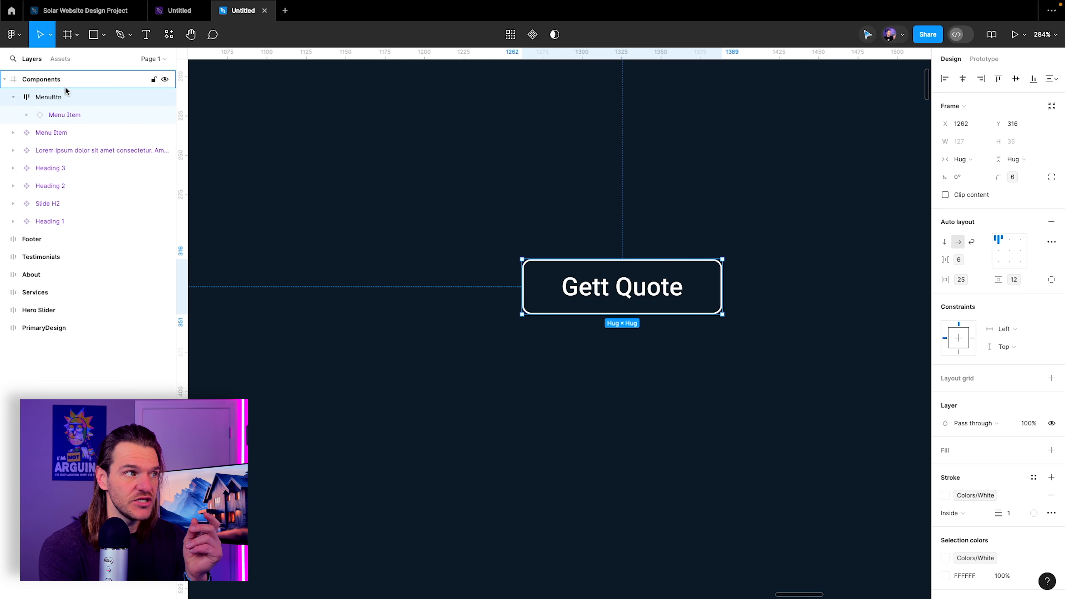
# Open the Material Symbols plugin beside the button and set the symbol style to Rounded with a weight of 500
pyautogui.click(169, 35)
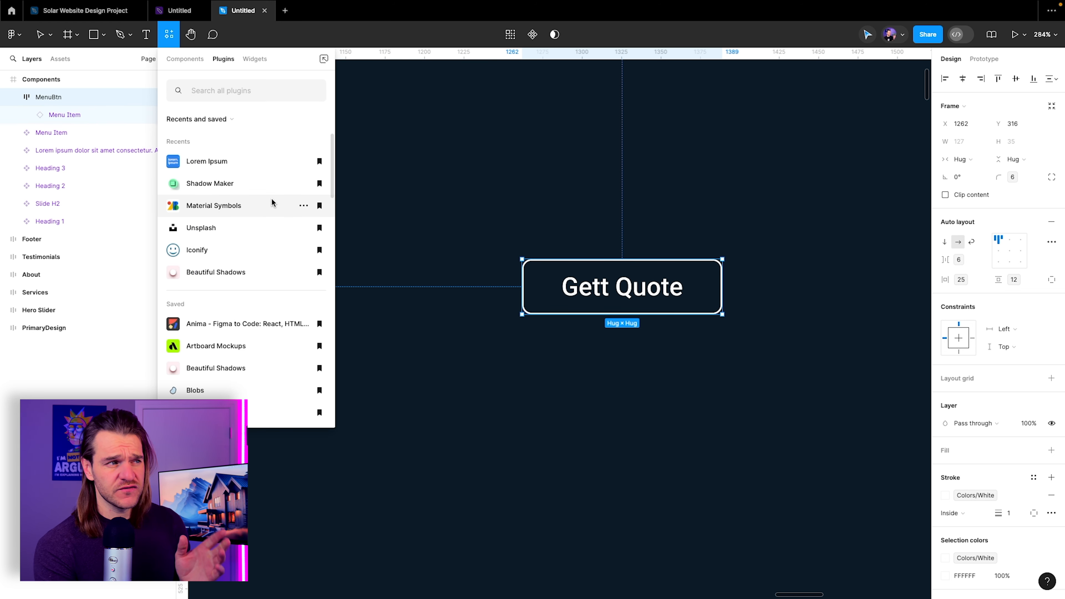
pyautogui.click(252, 205)
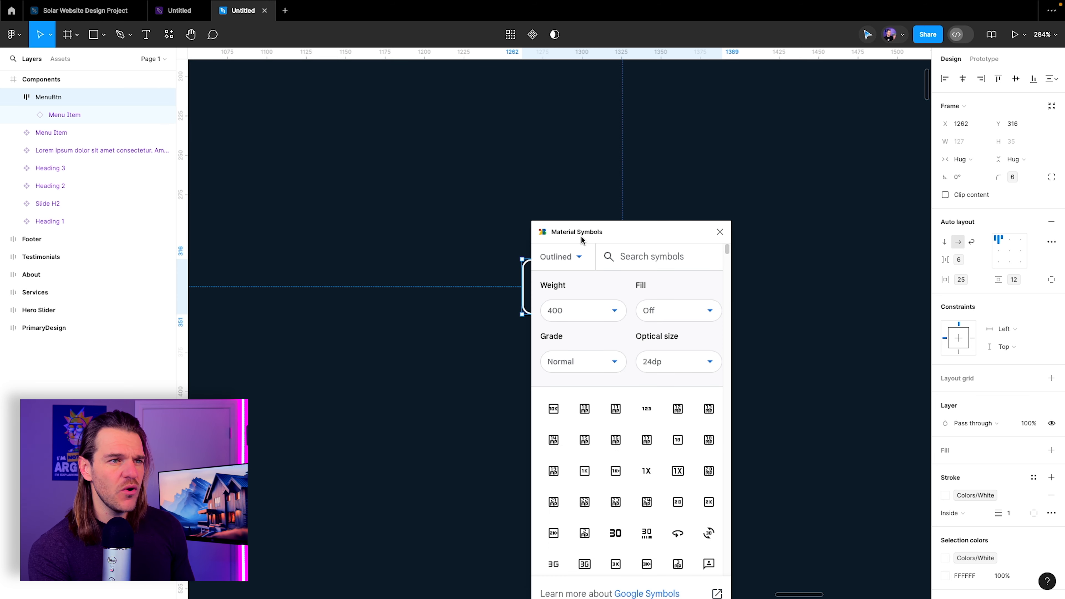
pyautogui.moveTo(625, 232); pyautogui.dragTo(410, 163)
pyautogui.click(99, 12)
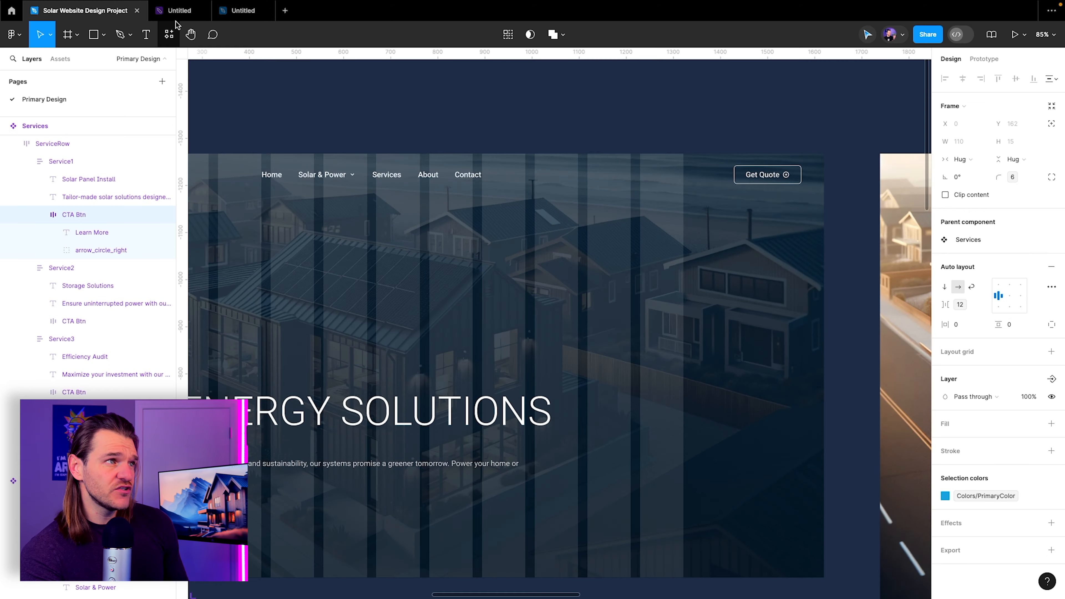
pyautogui.click(249, 12)
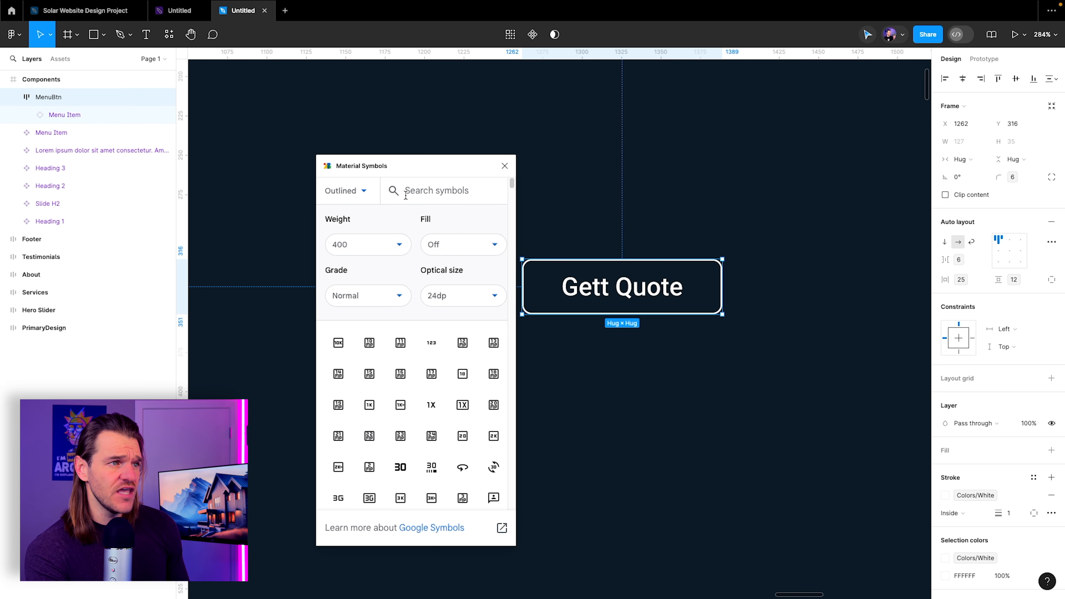
pyautogui.click(362, 196)
pyautogui.click(349, 250)
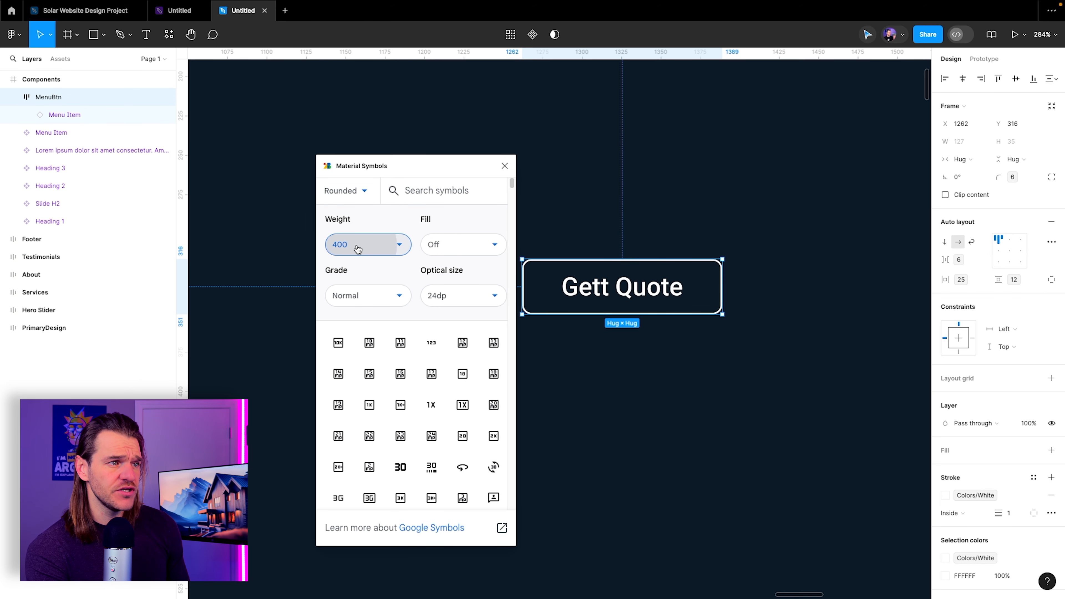
pyautogui.click(344, 246)
pyautogui.click(343, 344)
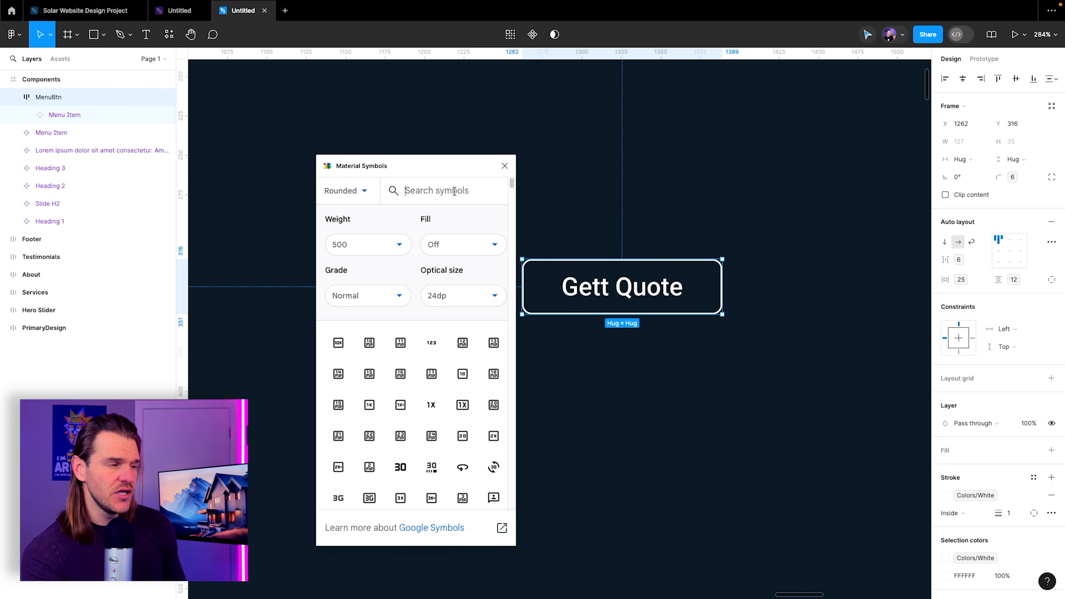
# Search the symbols for "right", insert the arrow_circle_right icon, and close the plugin
pyautogui.write('arrow right')
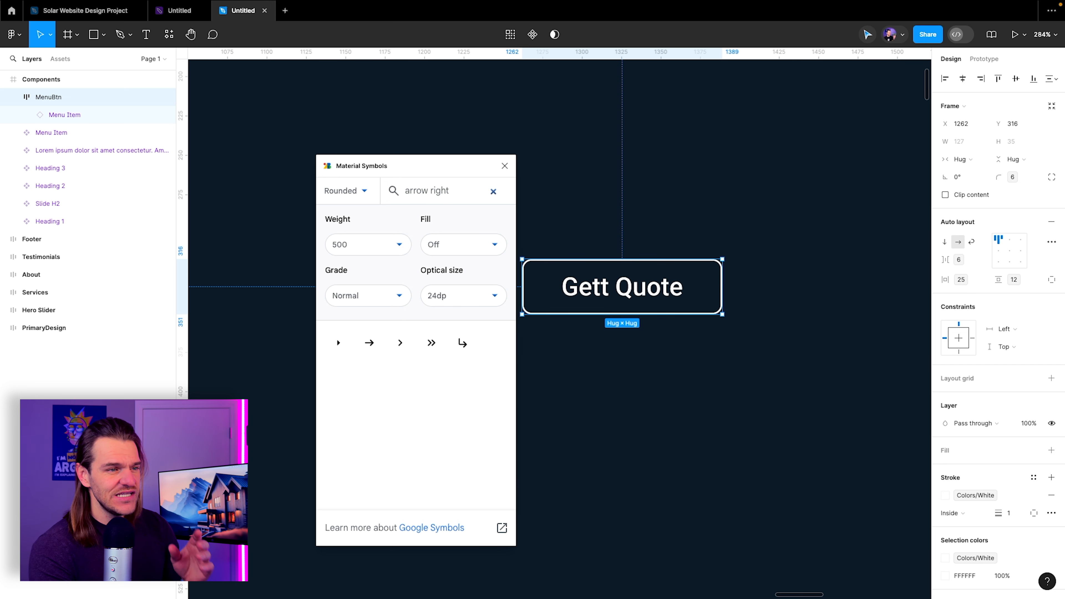
pyautogui.moveTo(461, 193); pyautogui.dragTo(402, 192)
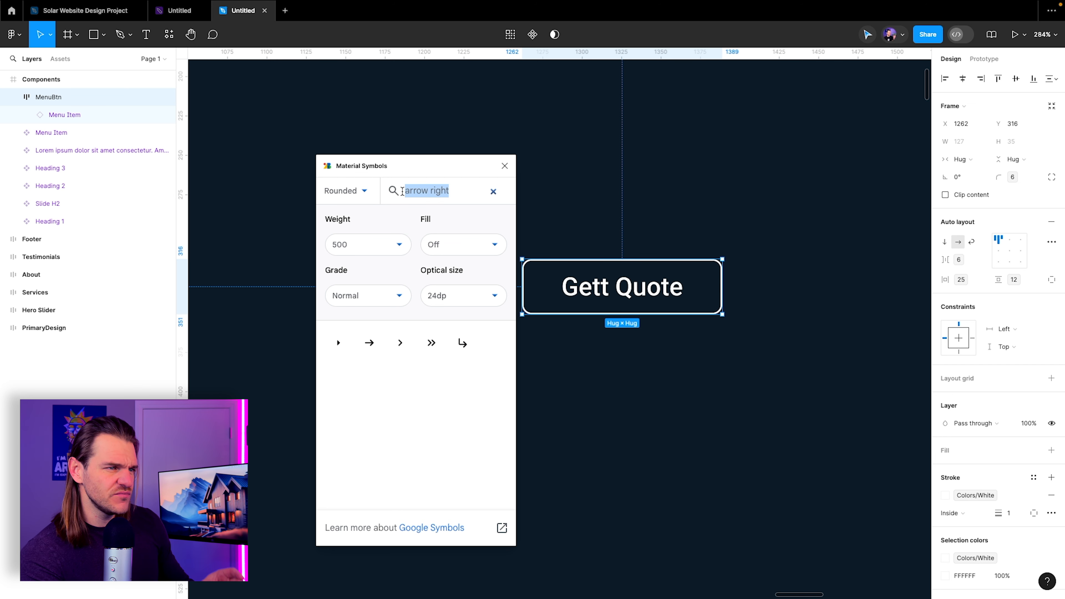
pyautogui.write('rig')
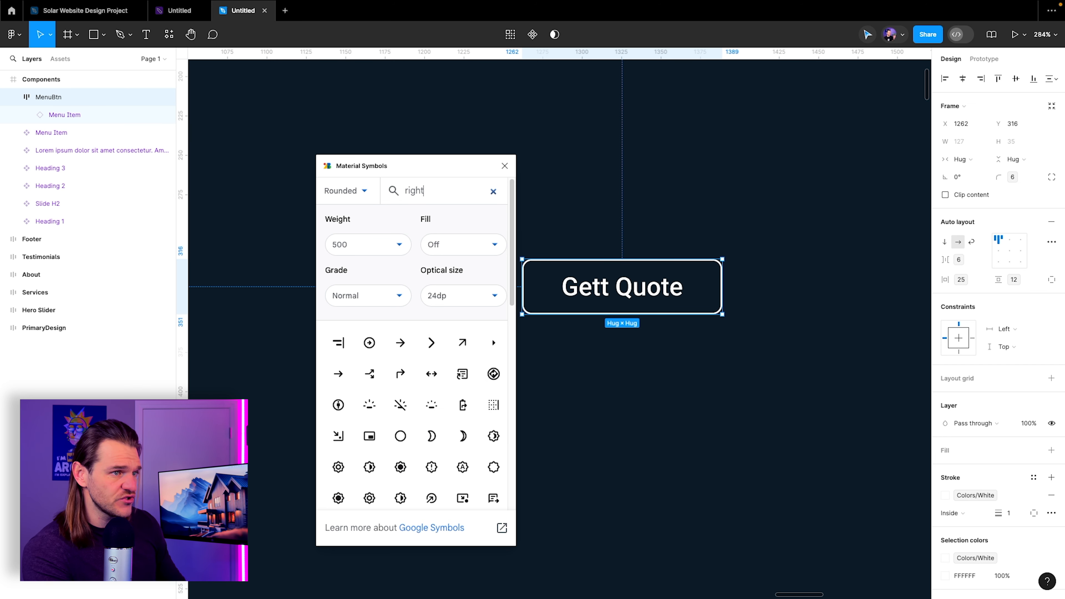
pyautogui.click(370, 343)
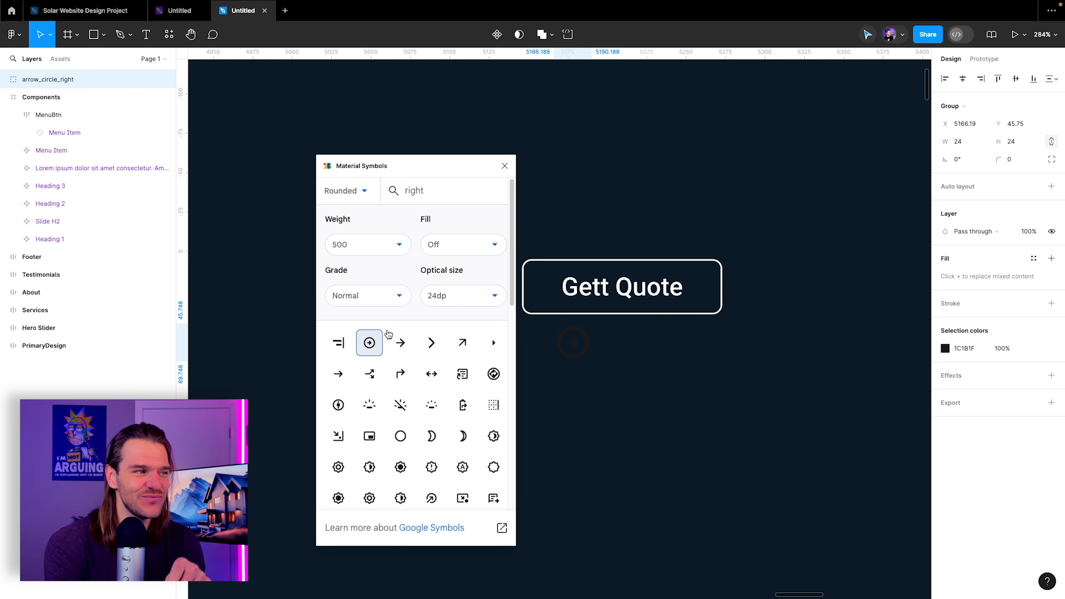
pyautogui.click(505, 165)
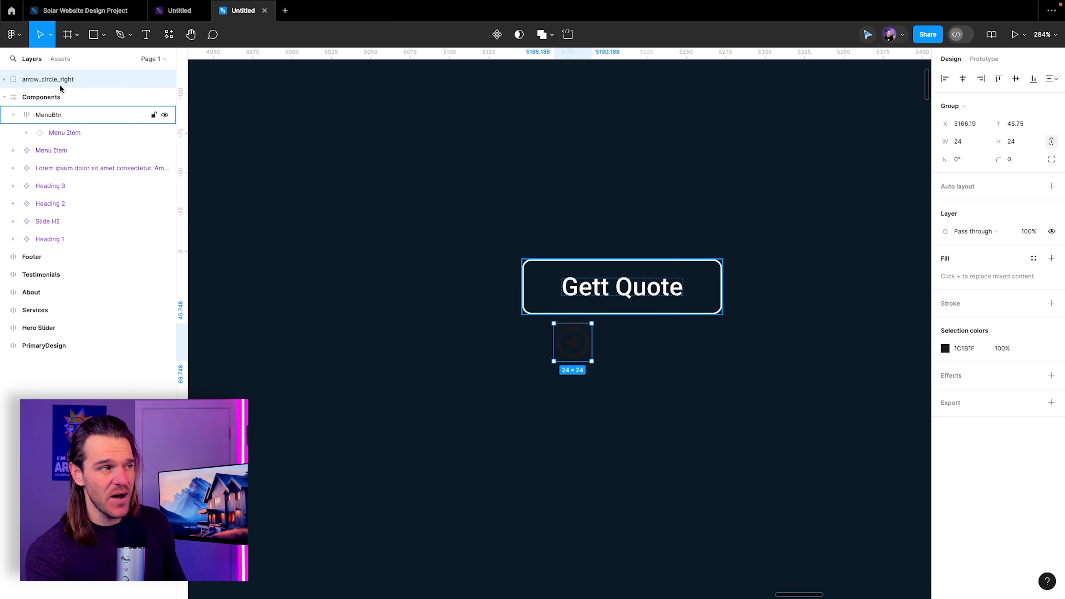
# Move the arrow_circle_right icon into MenuBtn after the Menu Item text and recolor it with the Colors/White style
pyautogui.moveTo(47, 81); pyautogui.dragTo(83, 142)
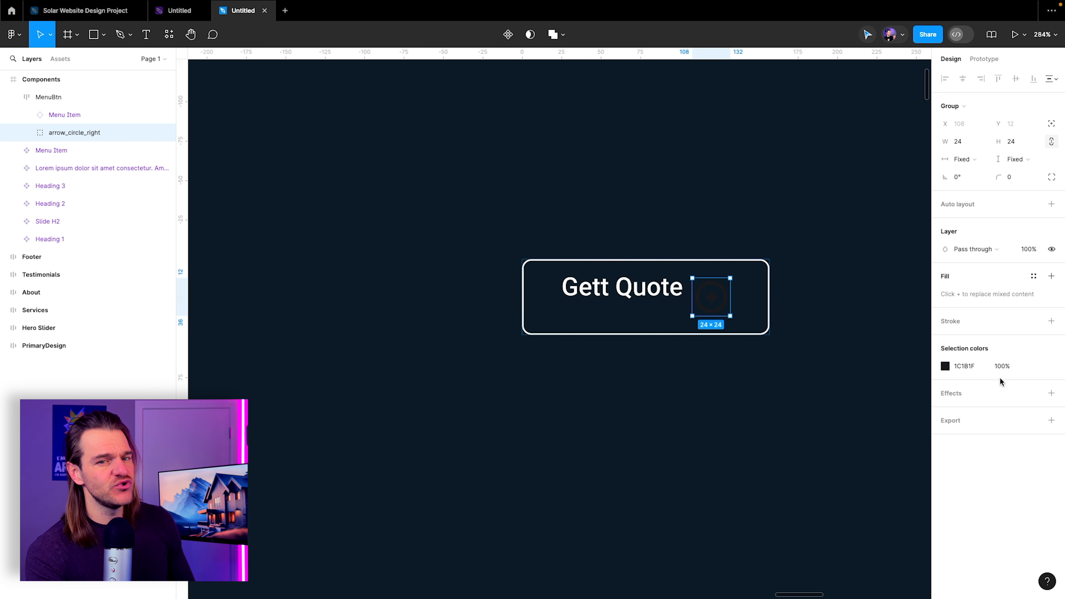
pyautogui.click(1025, 367)
pyautogui.click(853, 464)
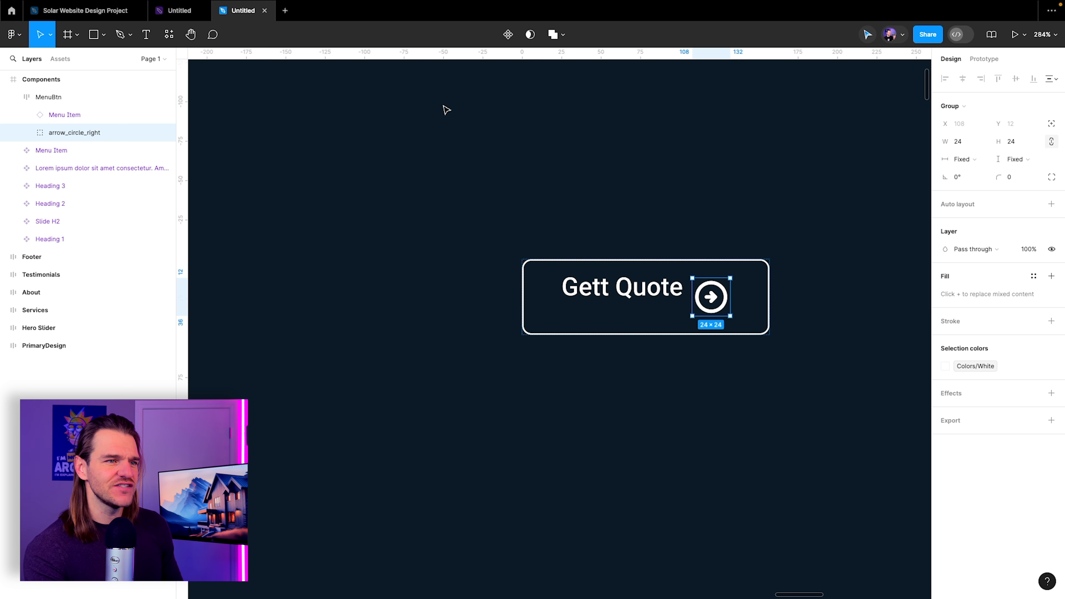
# Resize the arrow_circle_right icon to 16 × 16
pyautogui.click(957, 143)
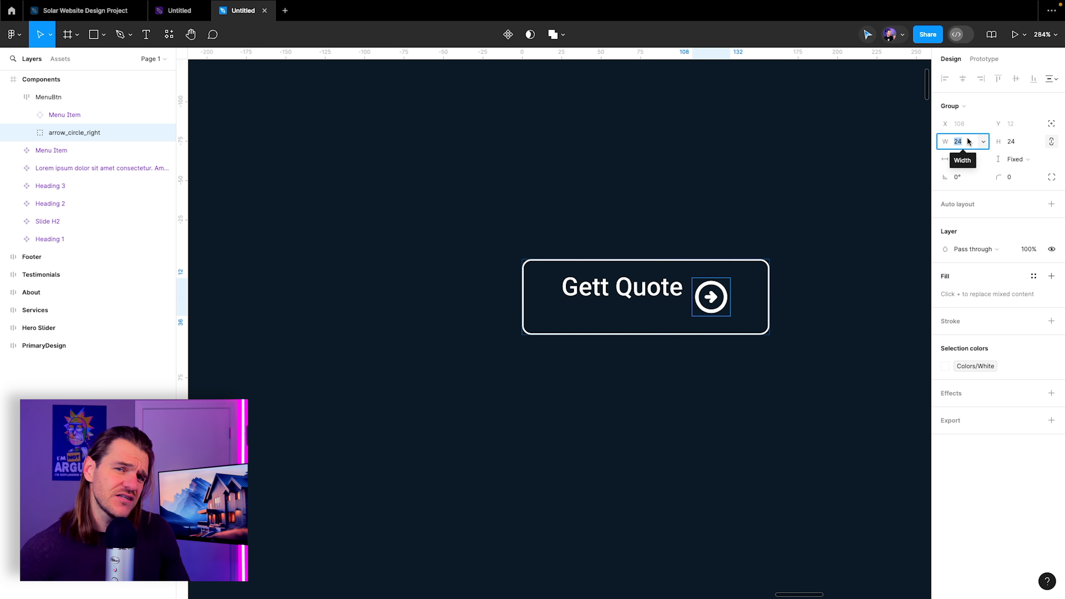
pyautogui.write('16')
pyautogui.press('Return')
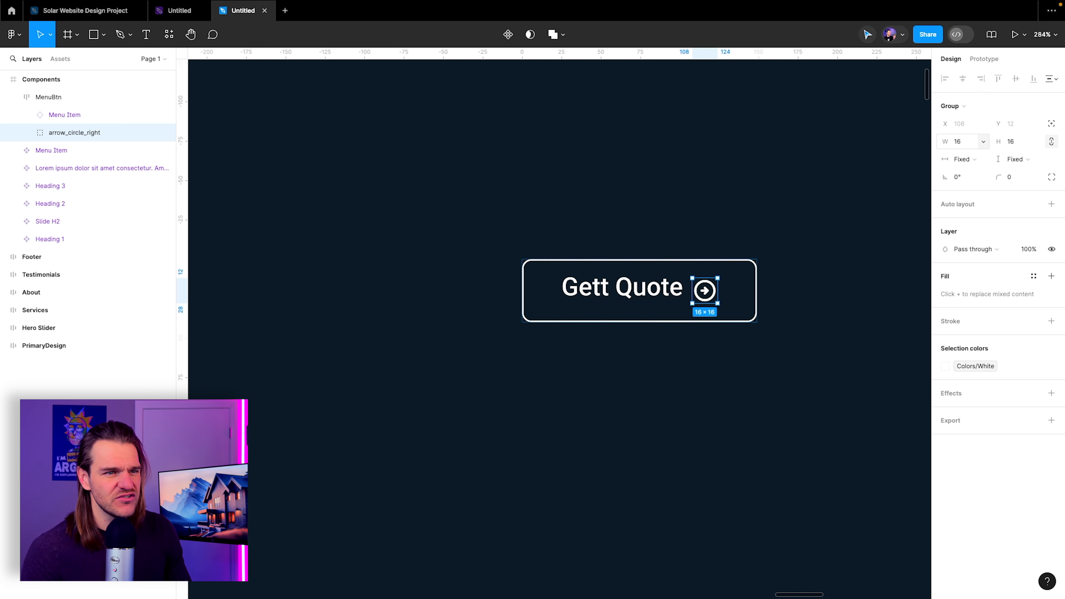
# Set the MenuBtn auto layout alignment to middle left so the label and icon are vertically centred
pyautogui.scroll(3, 666, 302)
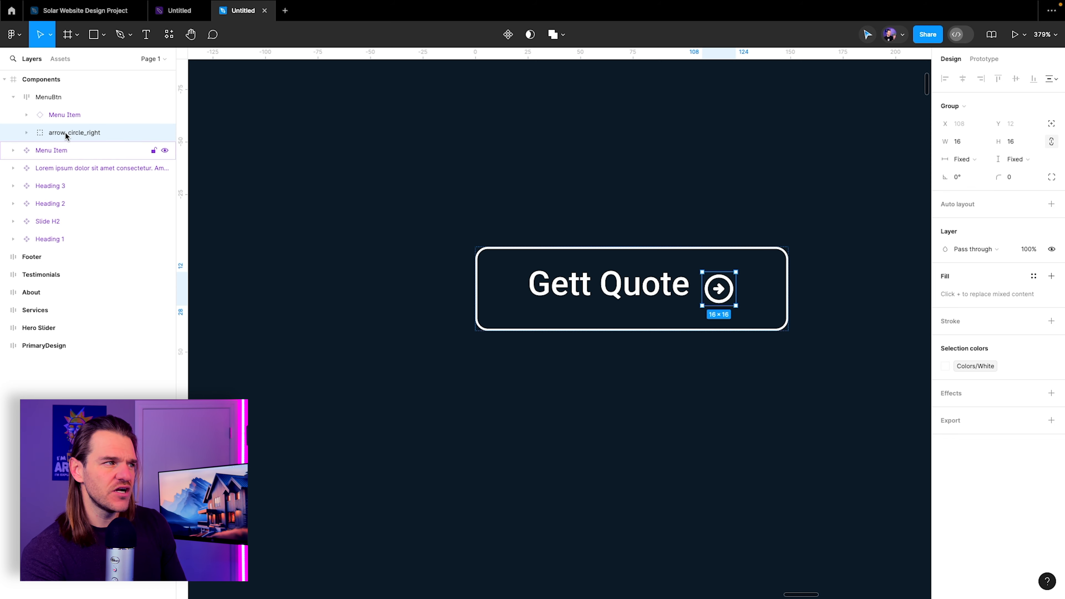
pyautogui.click(72, 99)
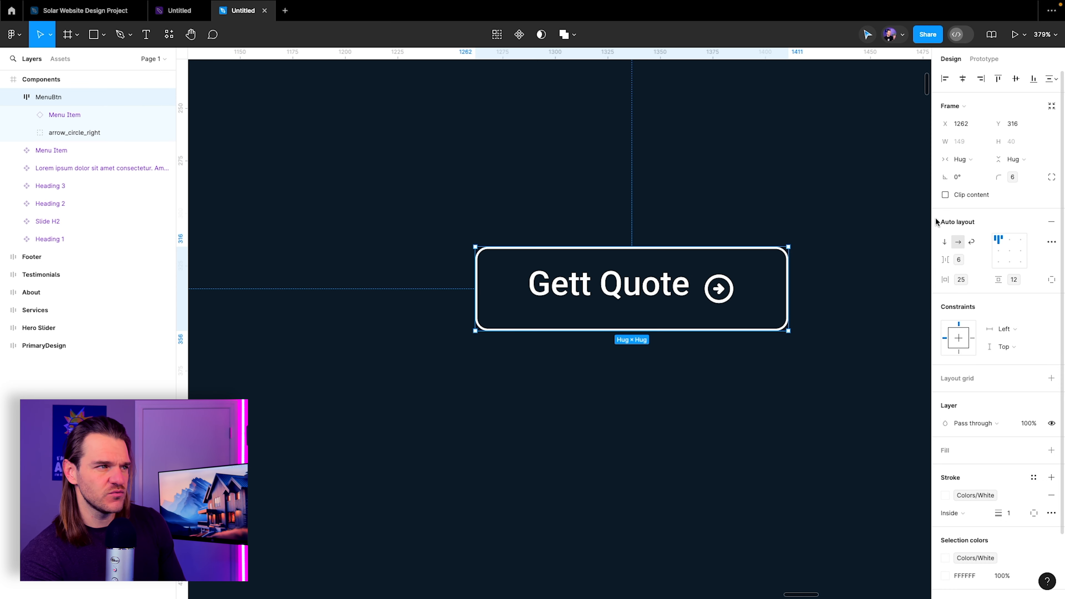
pyautogui.click(999, 251)
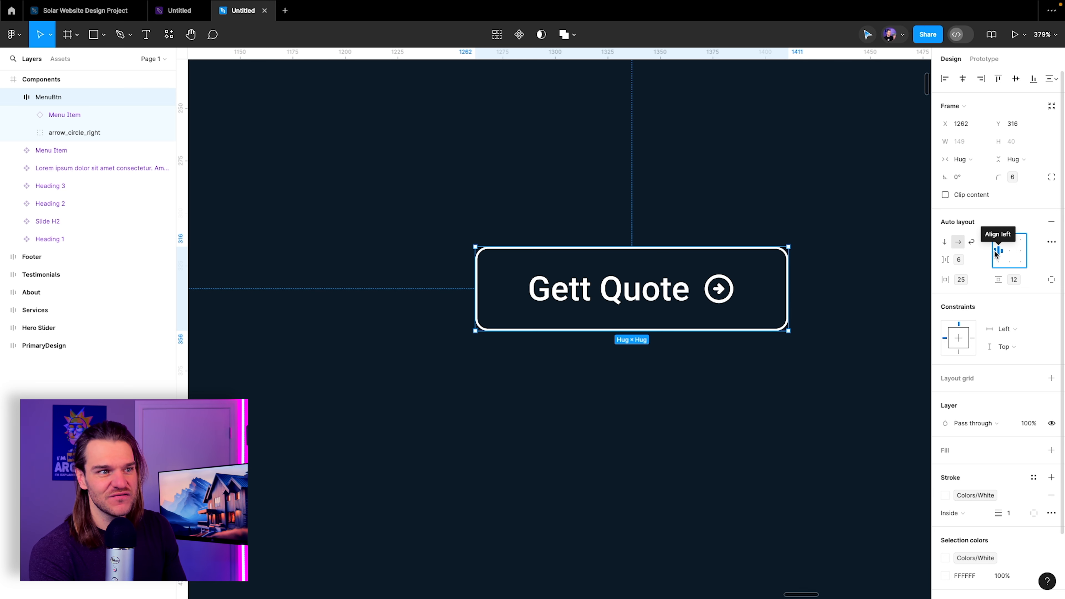
pyautogui.scroll(-5, 772, 264)
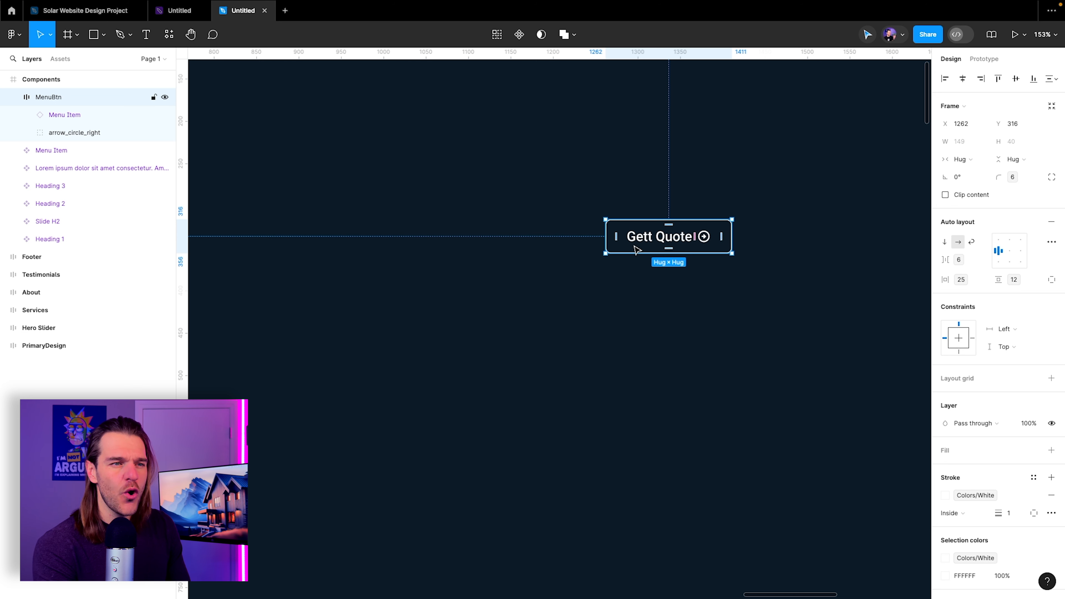
pyautogui.scroll(5, 643, 242)
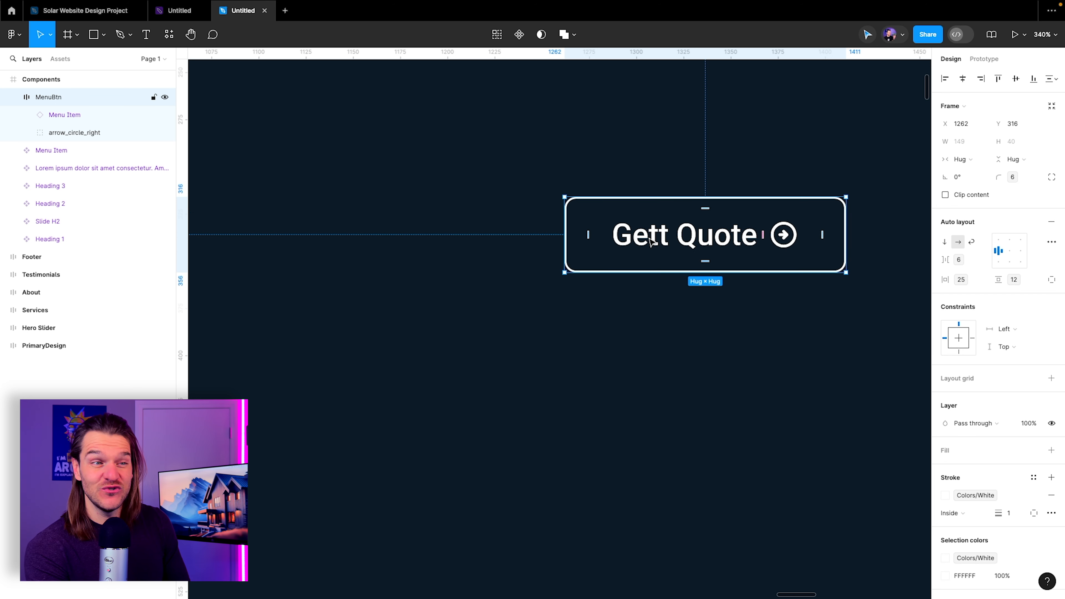
# Correct the spelling of the button's label to "Get Quote"
pyautogui.doubleClick(656, 236)
pyautogui.doubleClick(657, 236)
pyautogui.click(658, 237)
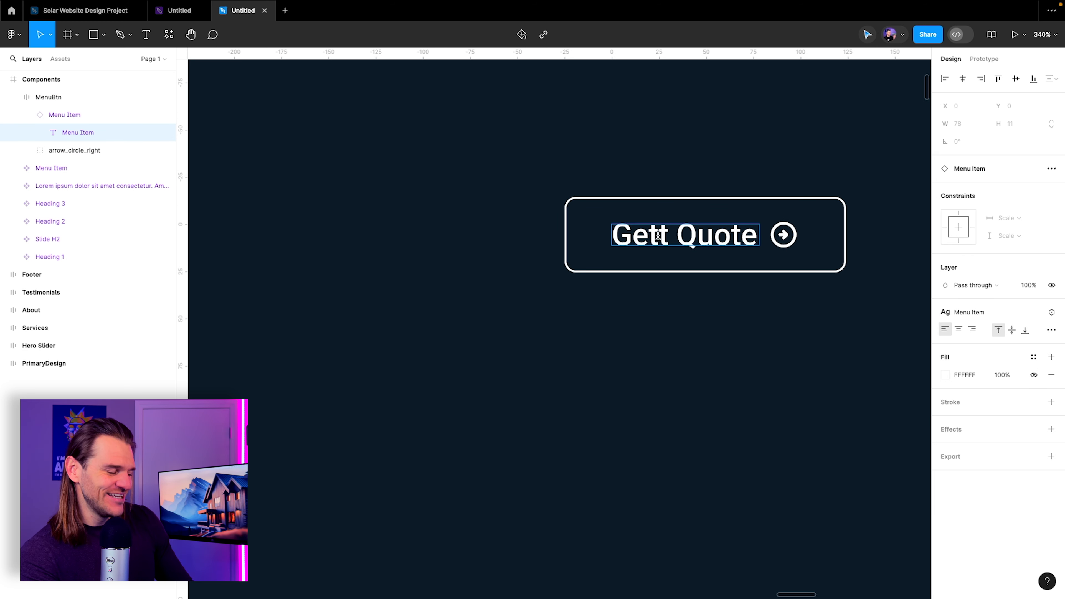
pyautogui.press('BackSpace')
pyautogui.click(650, 139)
pyautogui.hscroll(1, 528, 164)
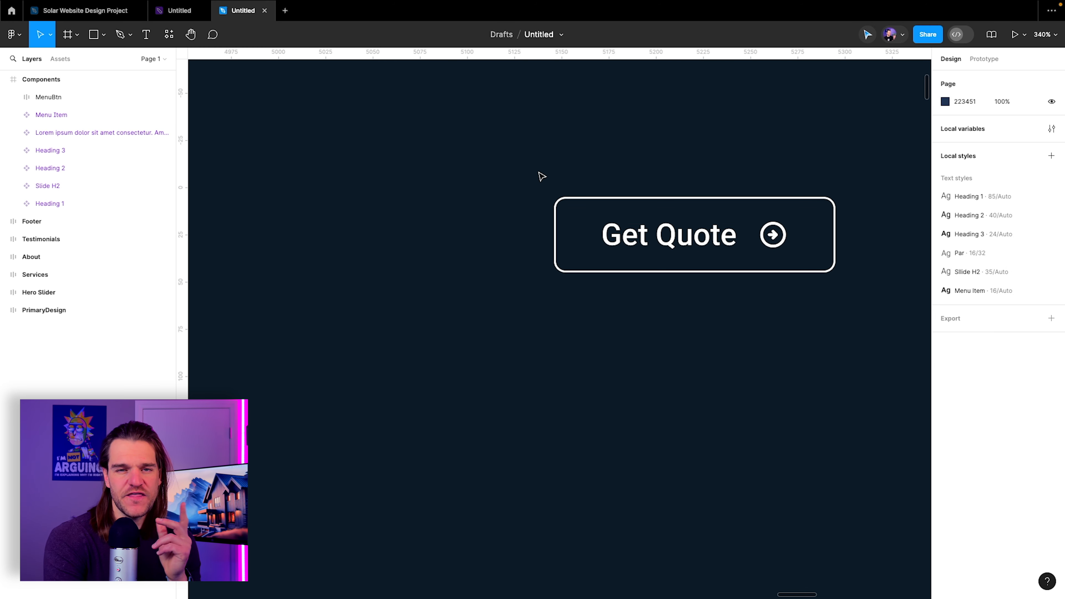
# Turn the MenuBtn frame into a component and place it beside the Heading 1 component near the Components frame's upper edge
pyautogui.moveTo(538, 173); pyautogui.dragTo(851, 292)
pyautogui.rightClick(713, 226)
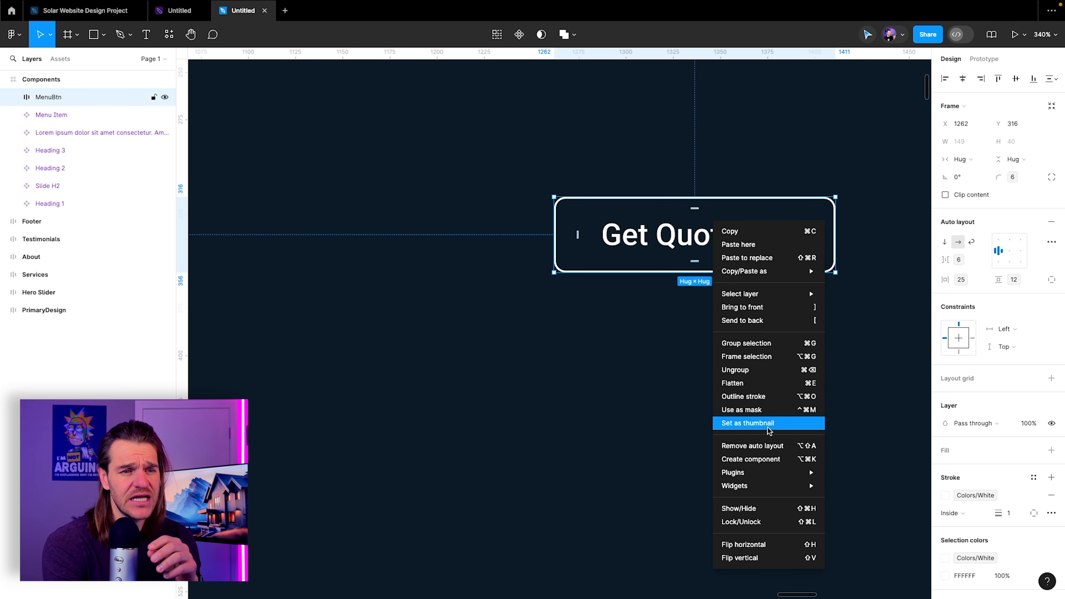
pyautogui.click(773, 462)
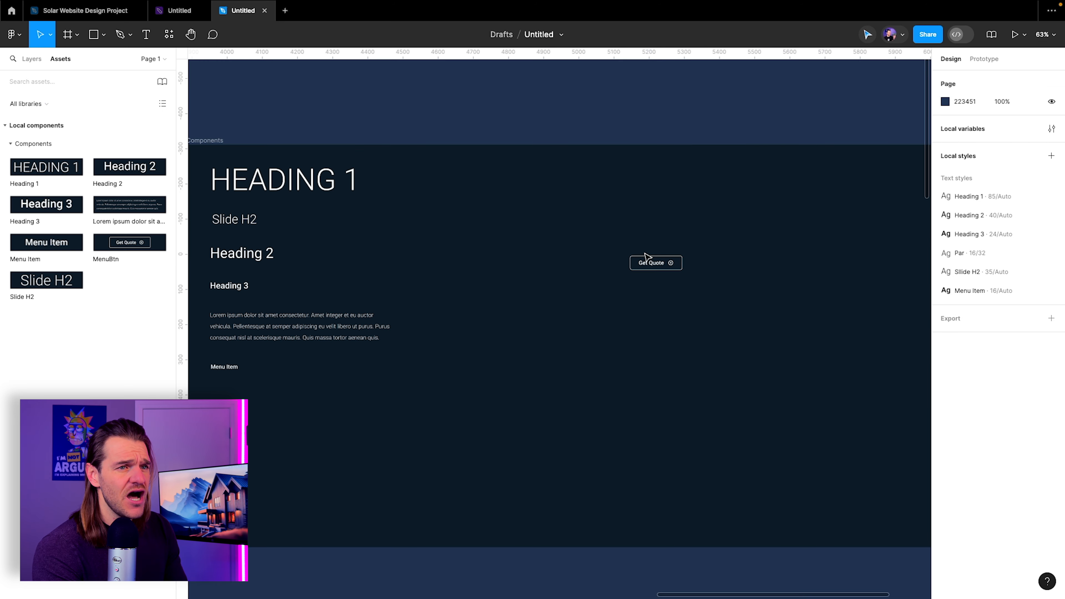
pyautogui.moveTo(645, 263); pyautogui.dragTo(472, 174)
pyautogui.click(499, 95)
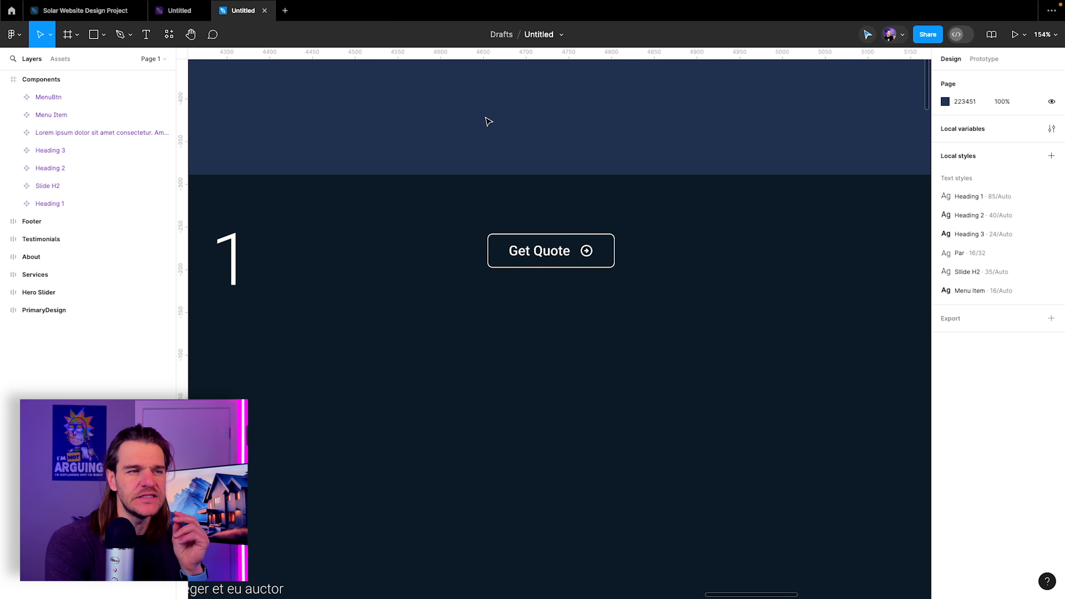
# Check the hero buttons in the Solar Website Design Project file and add the text "Our Solar Solutions" below the Get Quote button
pyautogui.click(85, 10)
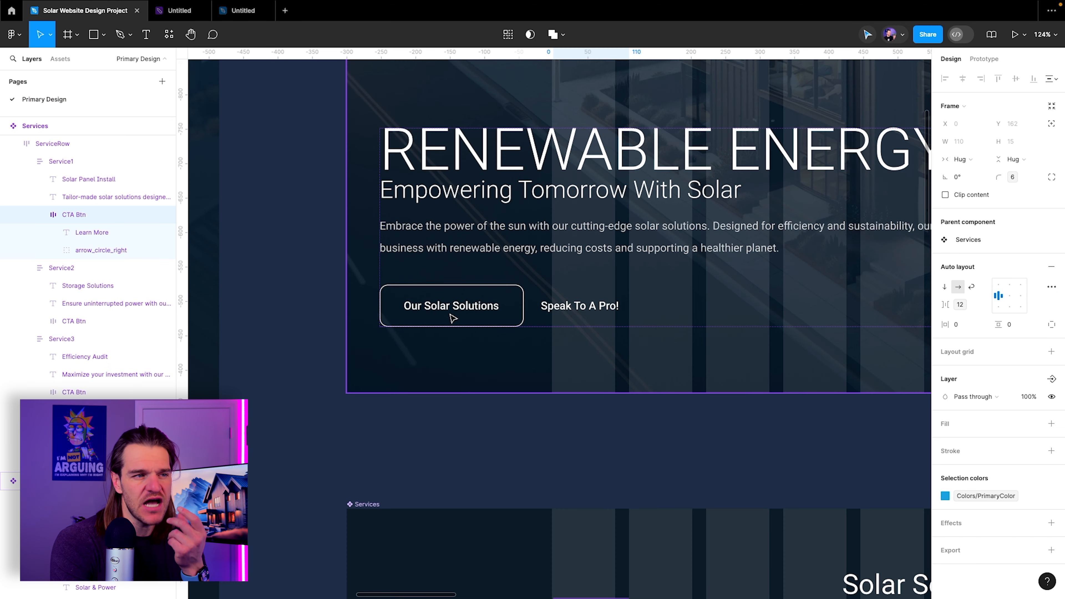
pyautogui.click(230, 13)
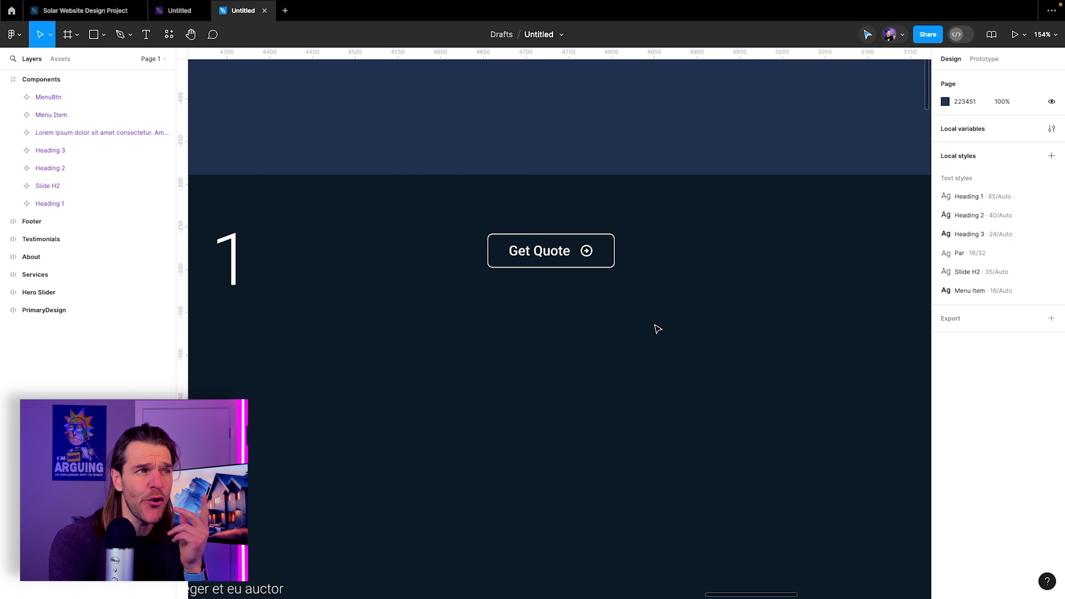
pyautogui.click(146, 35)
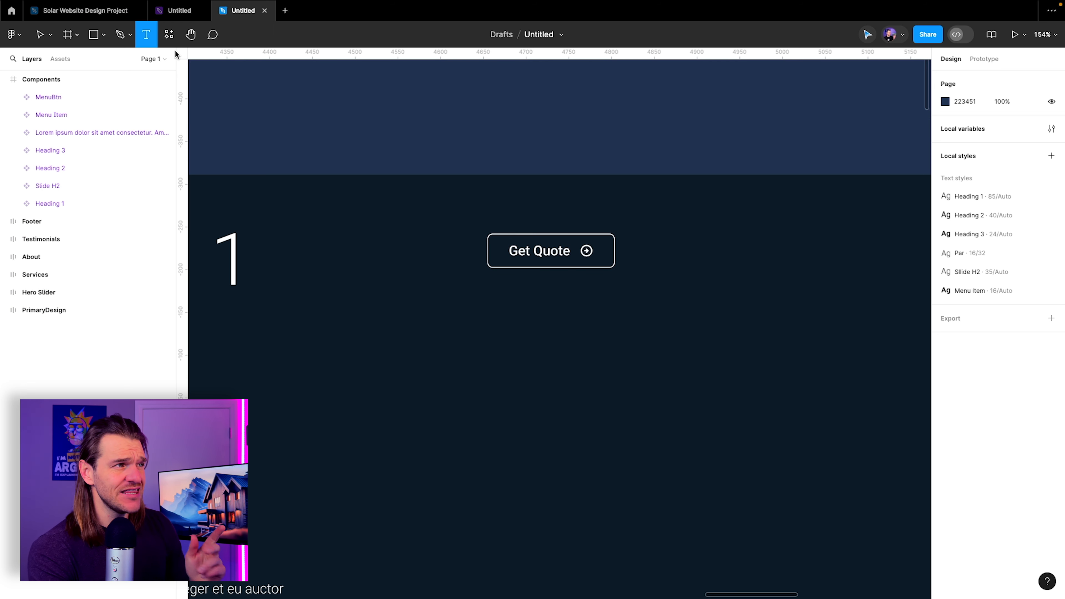
pyautogui.click(504, 319)
pyautogui.write('Ou')
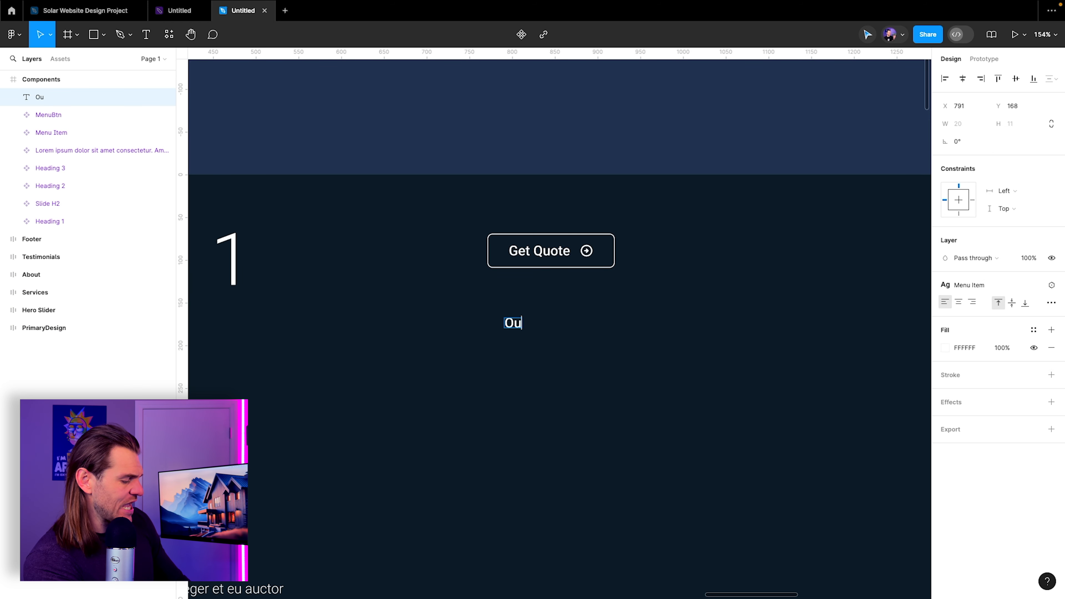
pyautogui.write('r So')
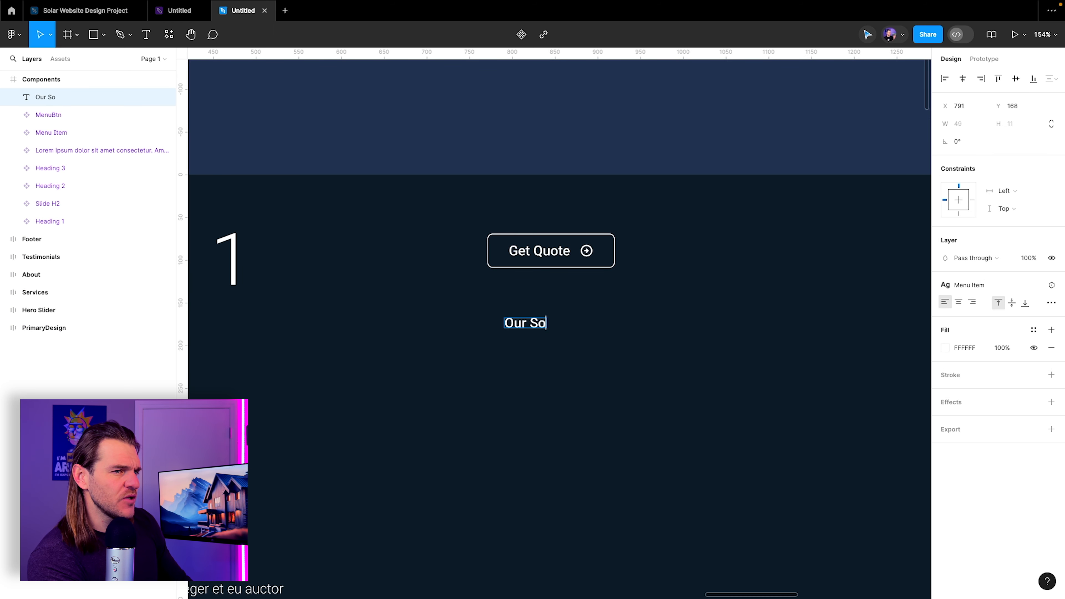
pyautogui.write('lar Solut')
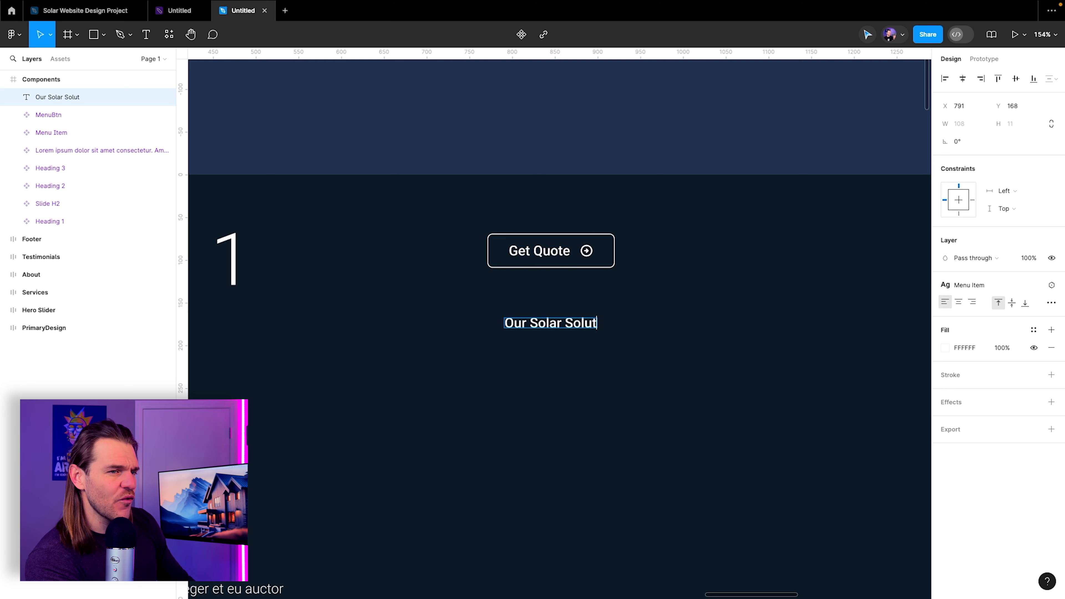
pyautogui.write('ions')
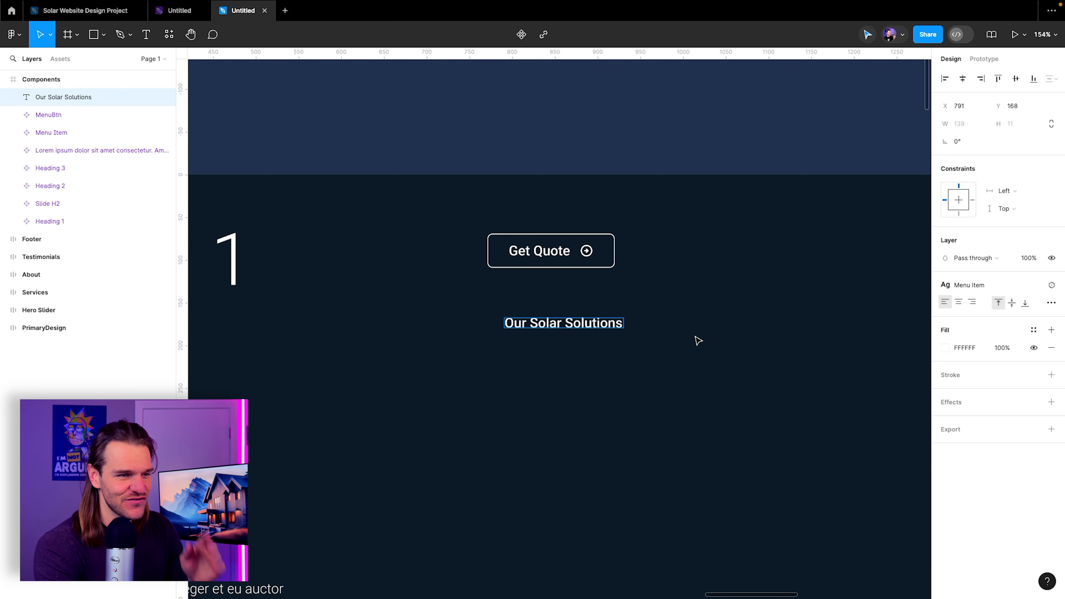
# Wrap the "Our Solar Solutions" text in an auto layout frame below the Get Quote button and name it SlideBtn
pyautogui.click(694, 337)
pyautogui.moveTo(553, 324); pyautogui.dragTo(544, 323)
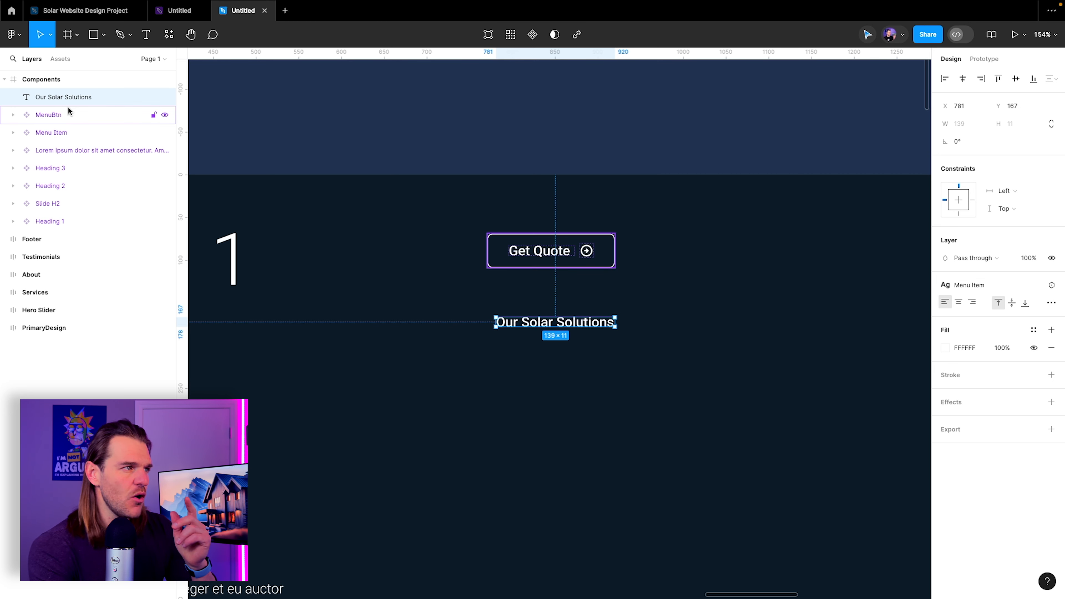
pyautogui.hotkey('ctrl', 'g')
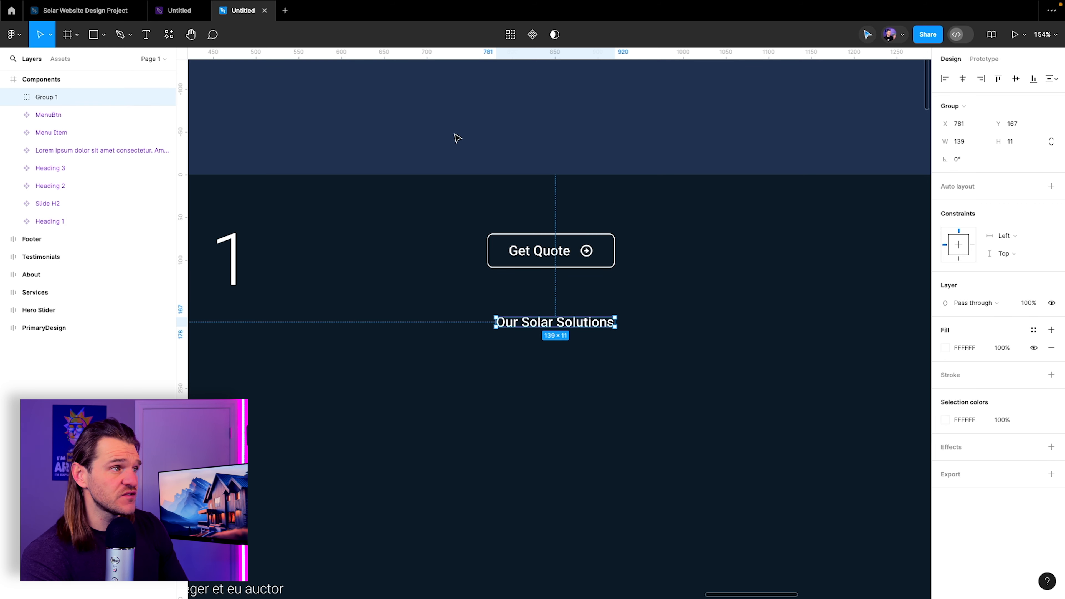
pyautogui.click(1048, 190)
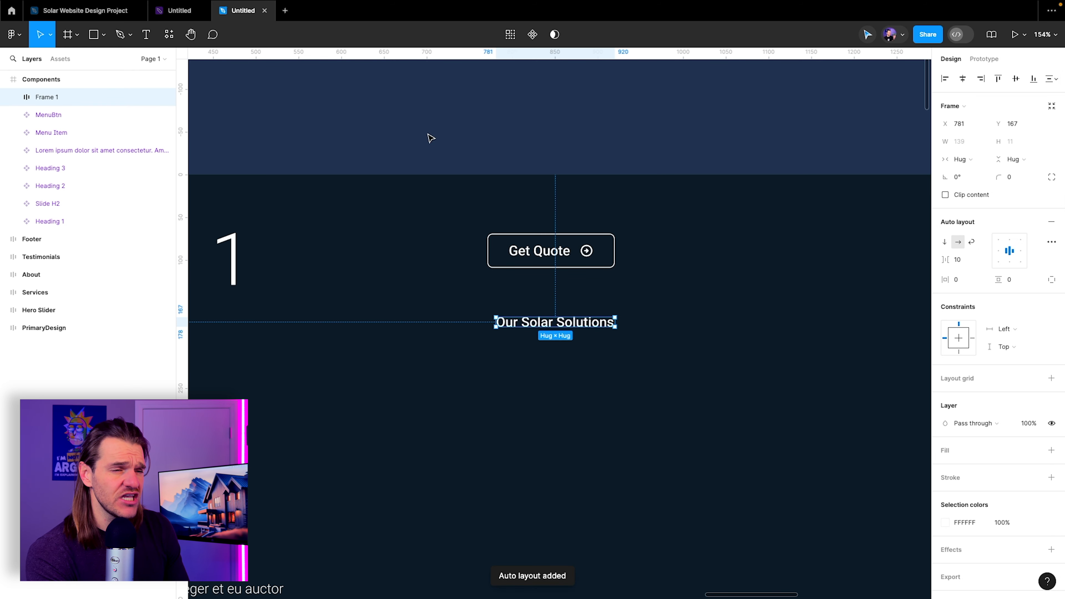
pyautogui.doubleClick(46, 97)
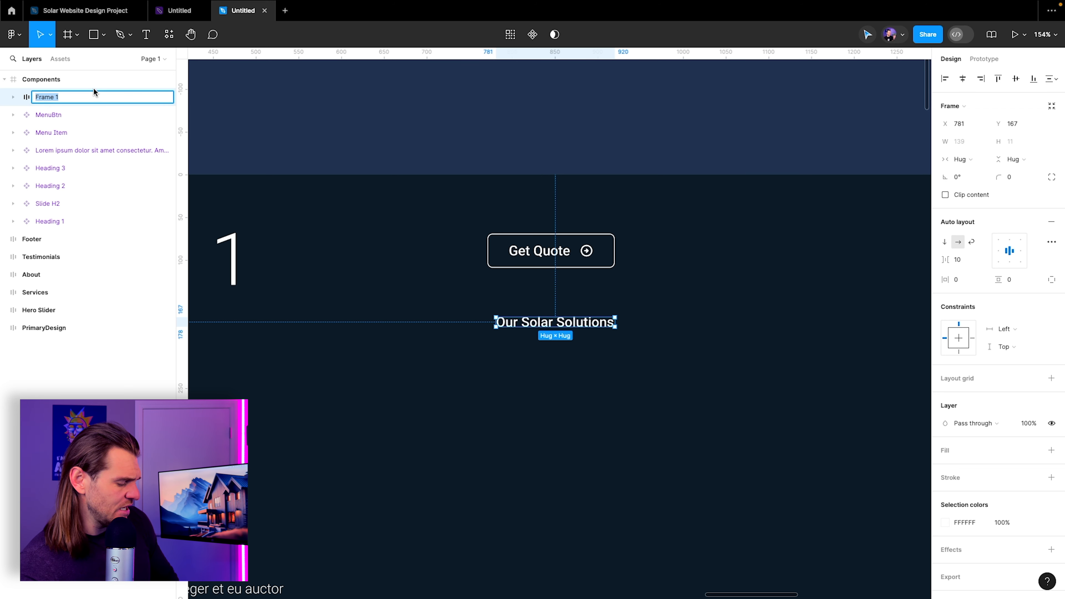
pyautogui.write('SlideBtn')
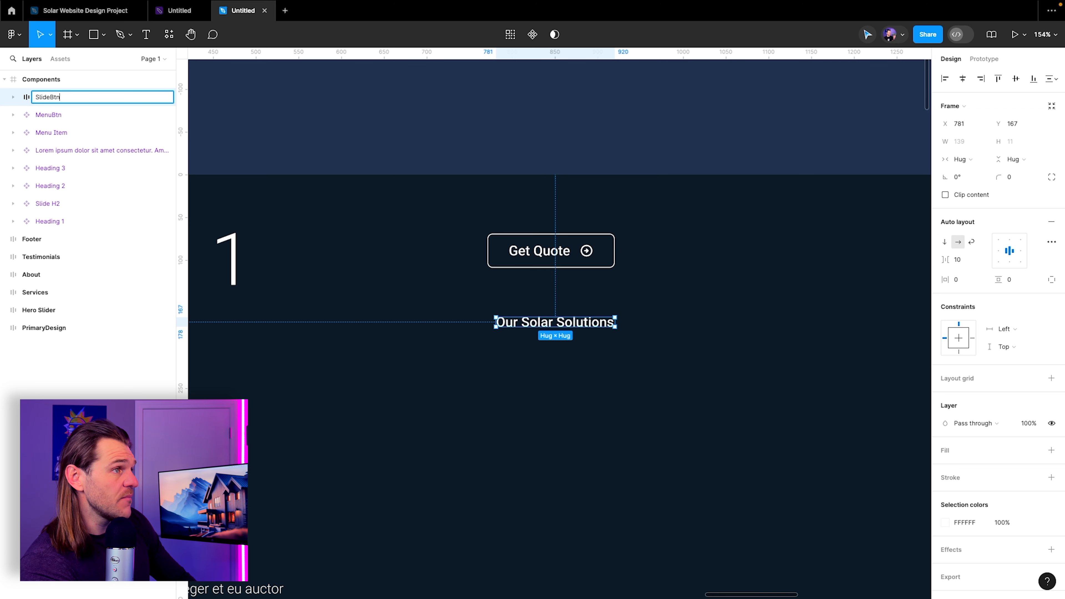
pyautogui.press('Return')
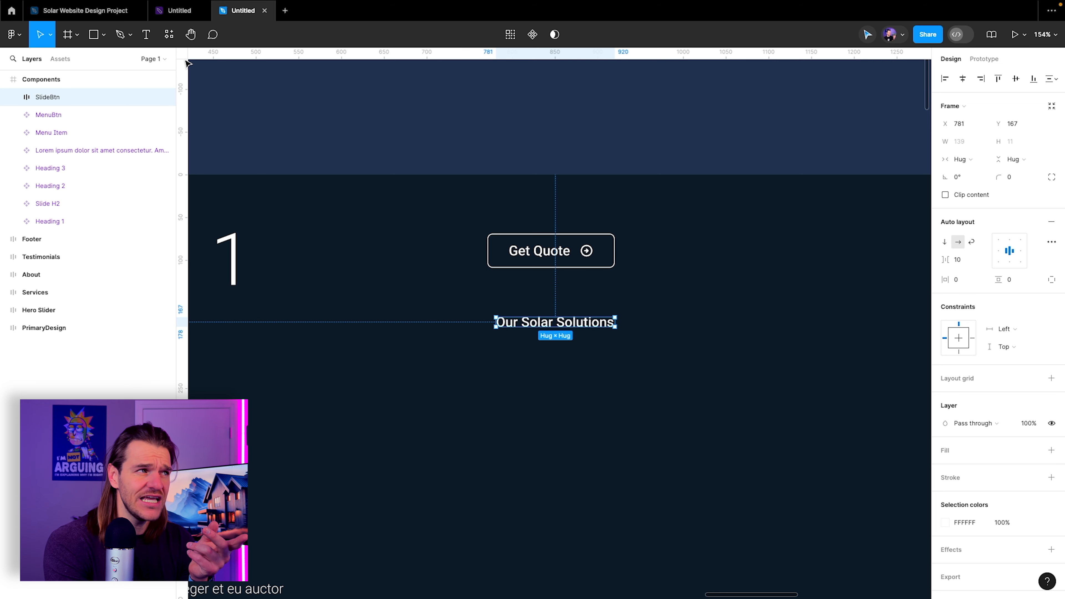
# Set SlideBtn's horizontal padding to the Space-5 variable (35) and its vertical padding to Space-4 (25)
pyautogui.click(653, 340)
pyautogui.click(555, 322)
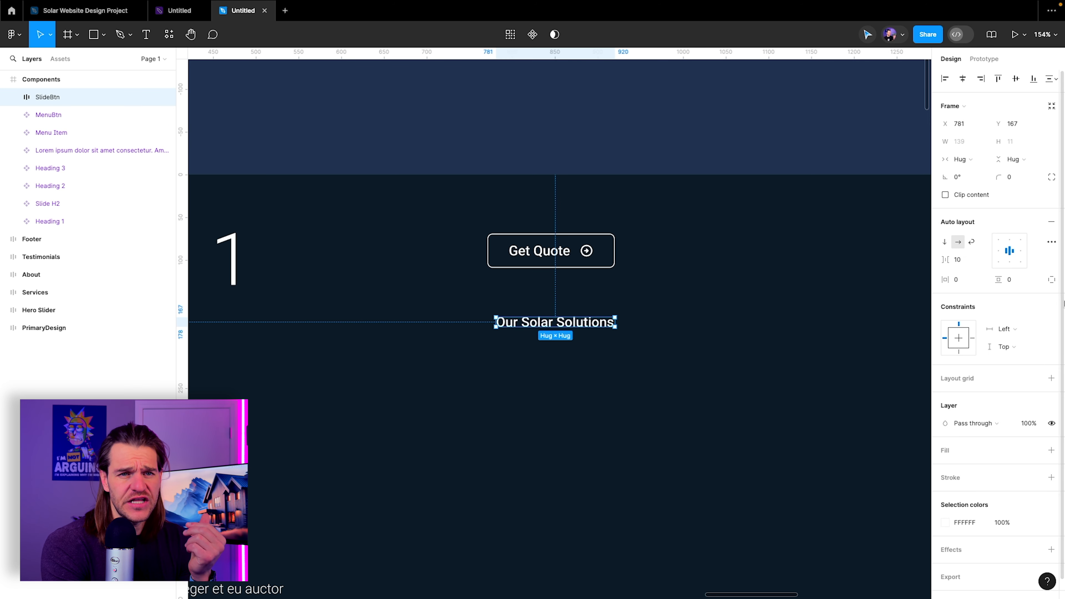
pyautogui.click(983, 280)
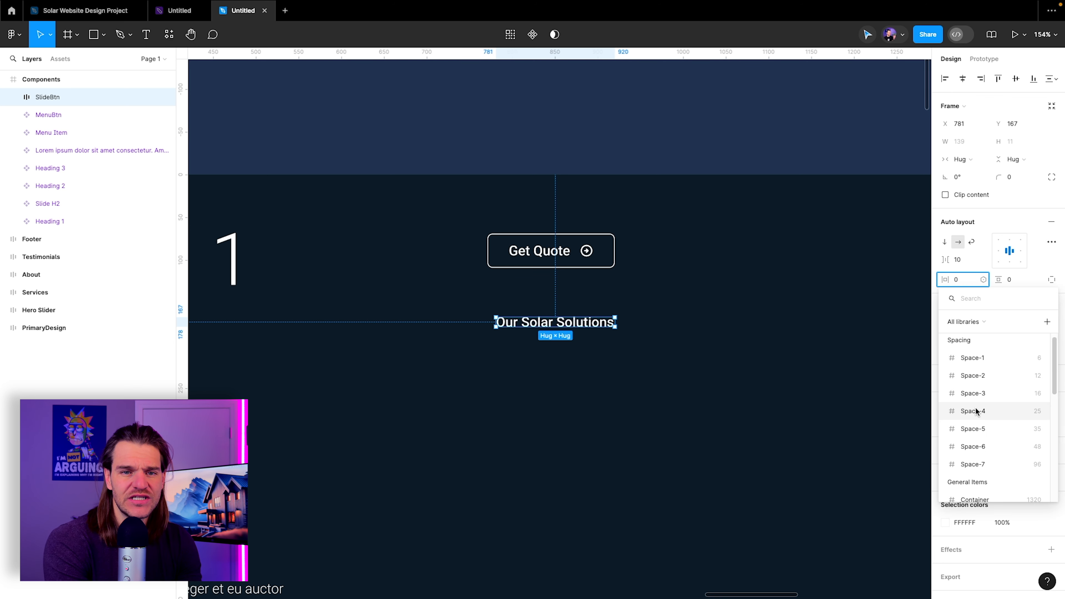
pyautogui.click(971, 429)
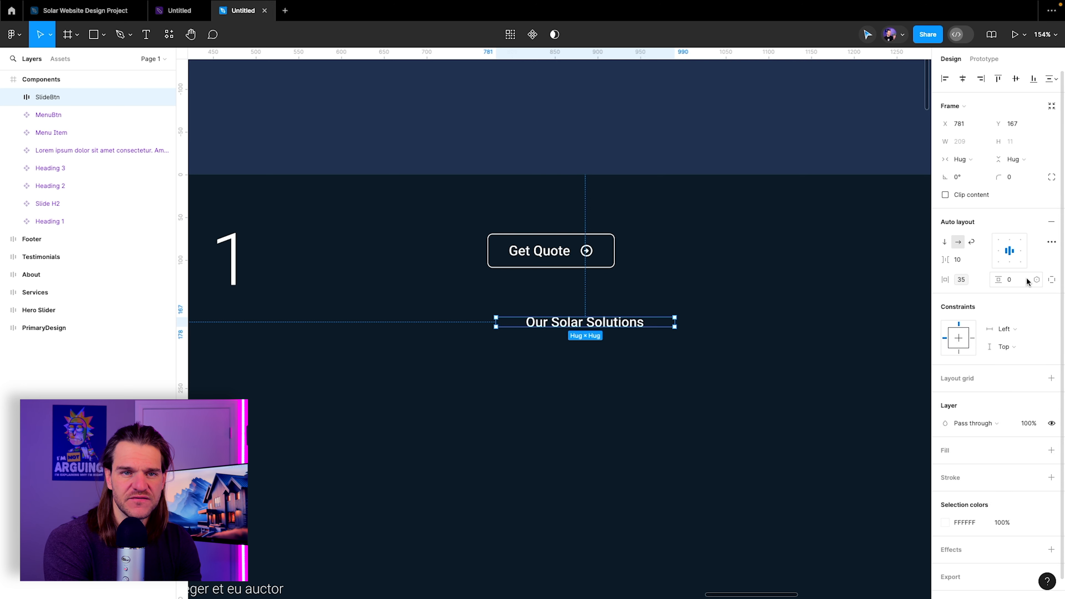
pyautogui.click(1036, 279)
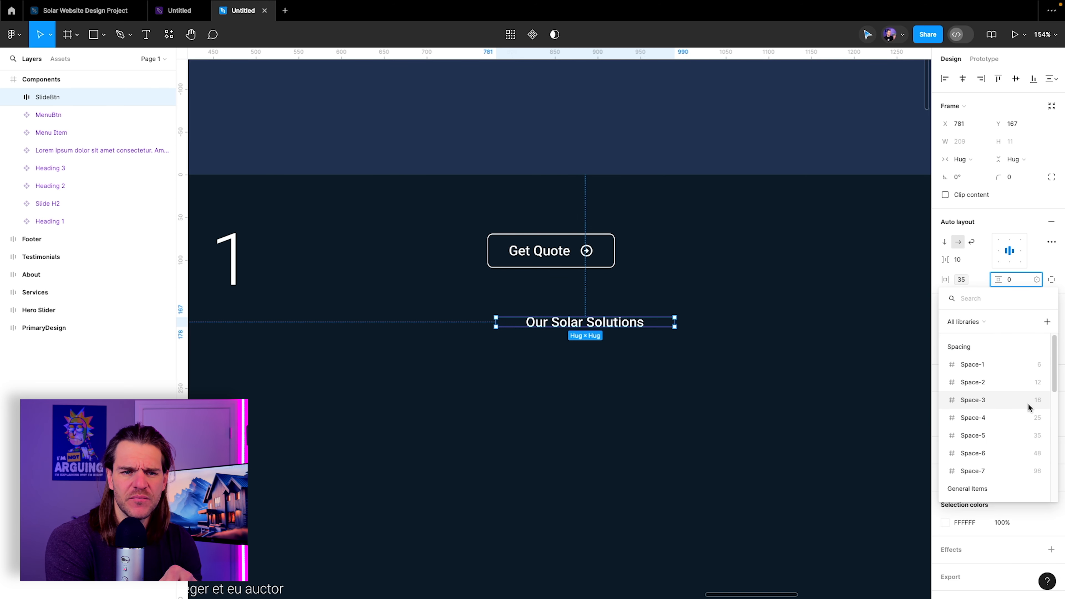
pyautogui.click(984, 414)
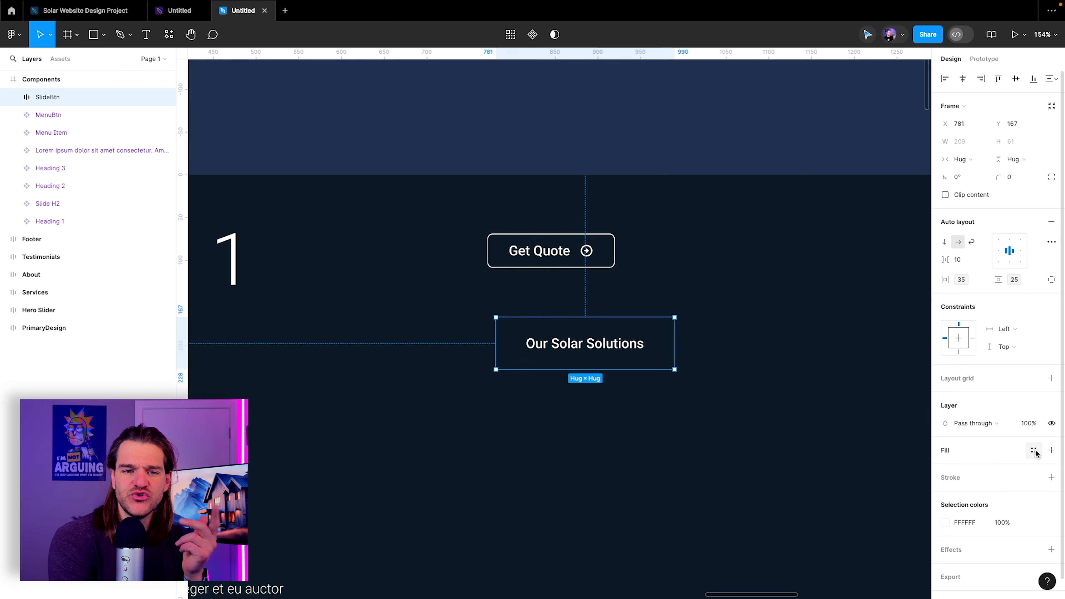
# Give SlideBtn a Colors/White stroke and set its corner radius to the Slide-Btn-Radius variable (12)
pyautogui.click(1051, 477)
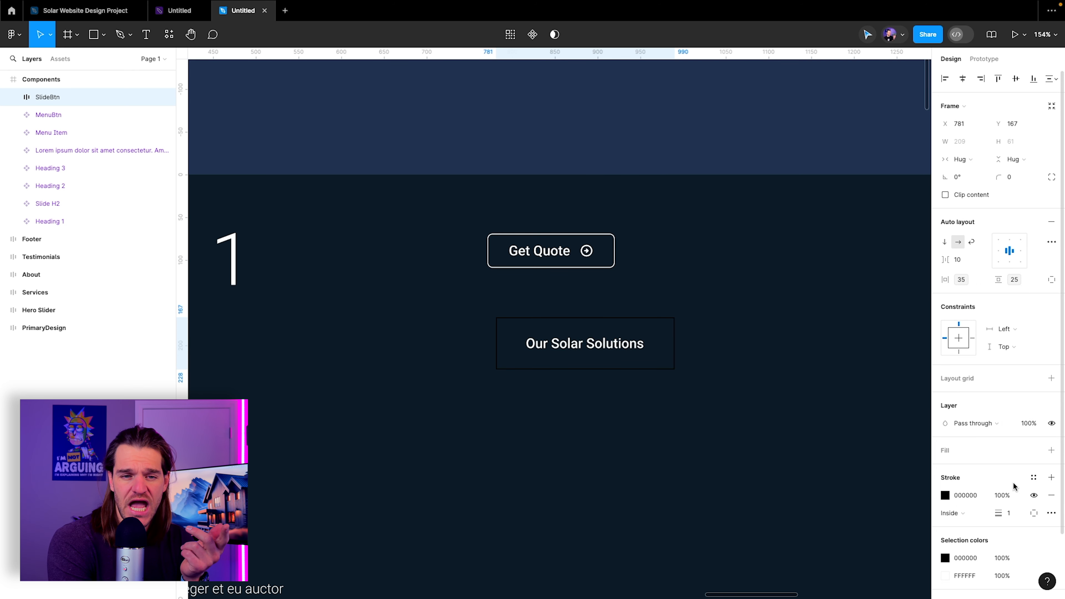
pyautogui.click(1033, 478)
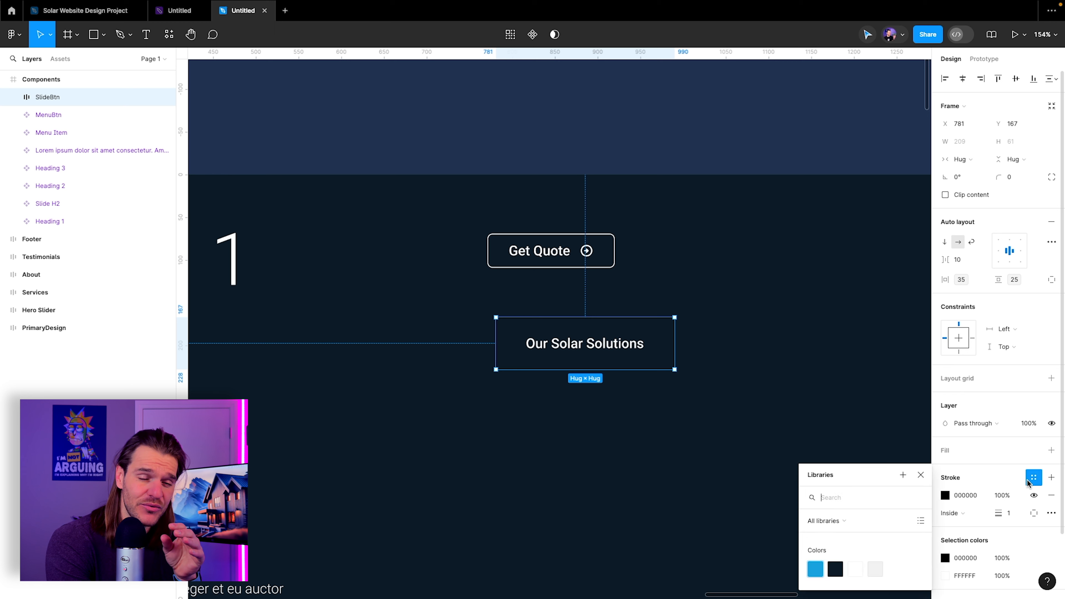
pyautogui.click(856, 570)
pyautogui.click(1037, 178)
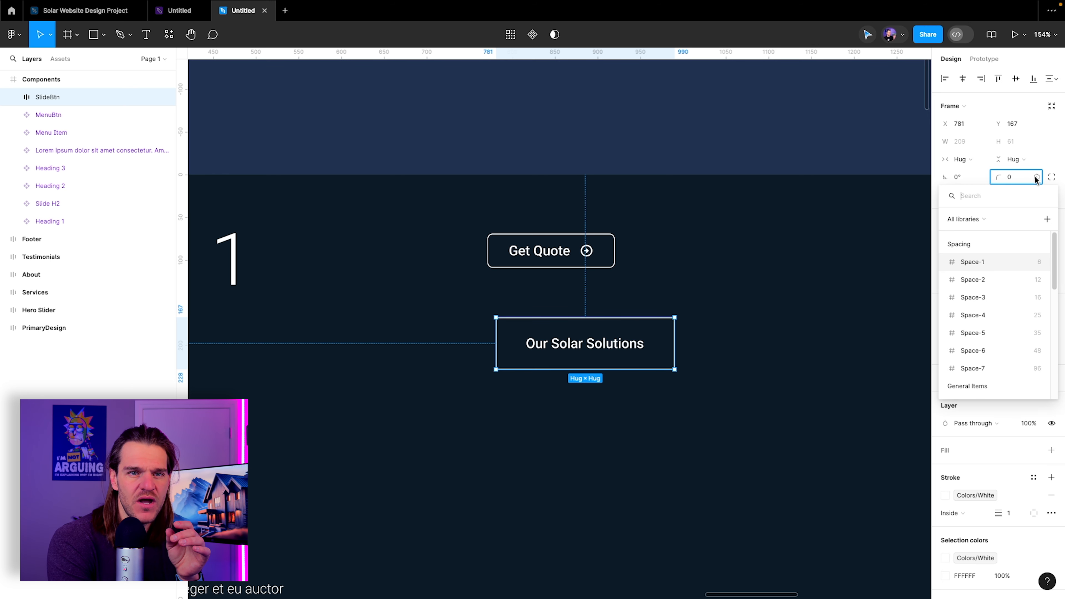
pyautogui.scroll(-5, 993, 300)
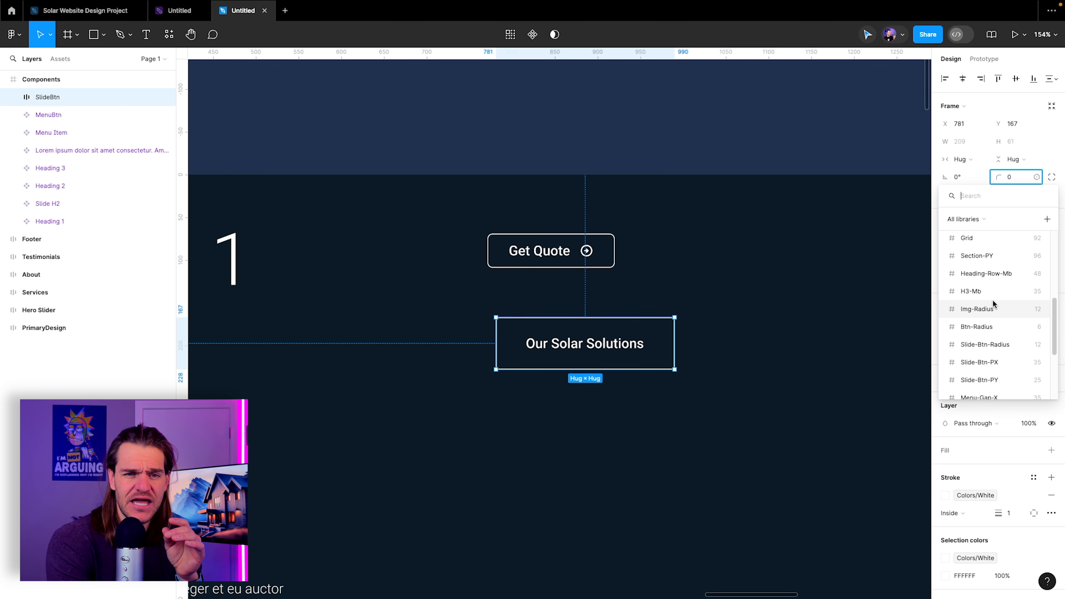
pyautogui.scroll(-1, 992, 299)
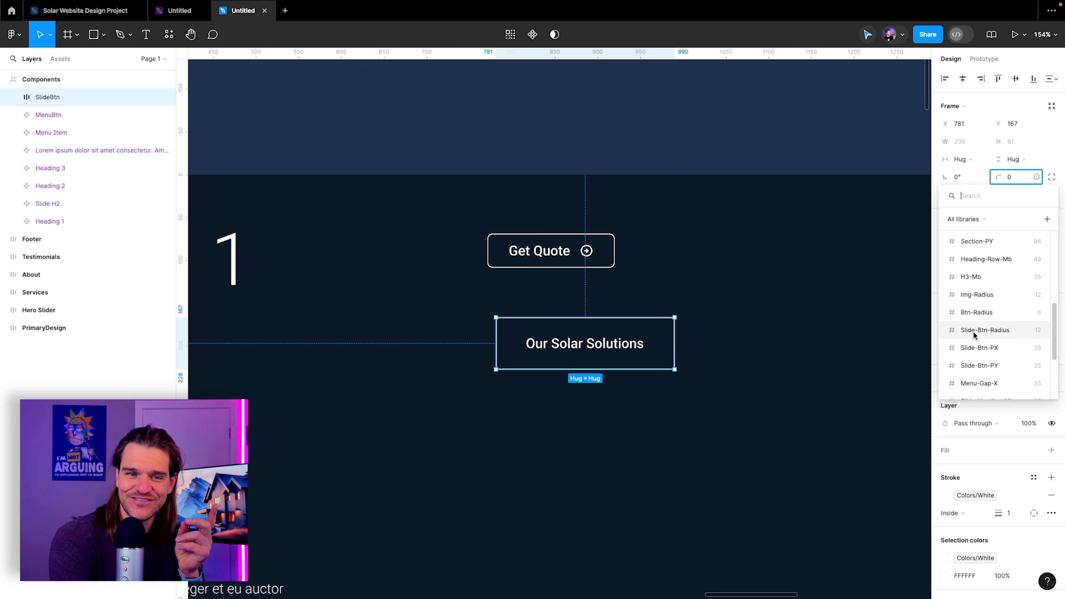
pyautogui.click(1001, 329)
# Turn the SlideBtn frame into a component, check it among the local components, and place it directly below the Get Quote button
pyautogui.click(513, 314)
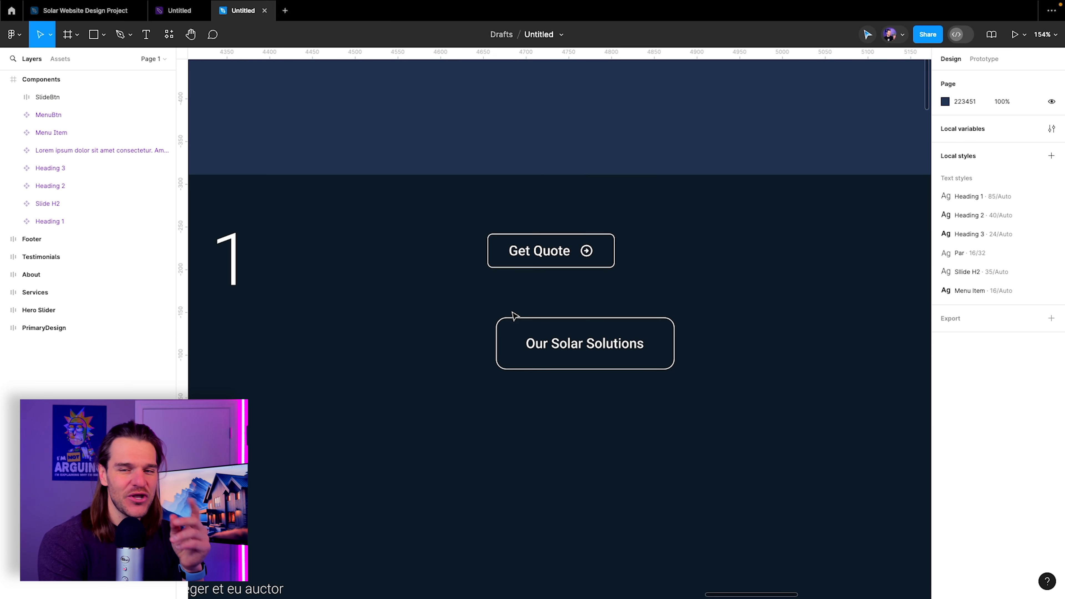
pyautogui.moveTo(489, 312); pyautogui.dragTo(677, 387)
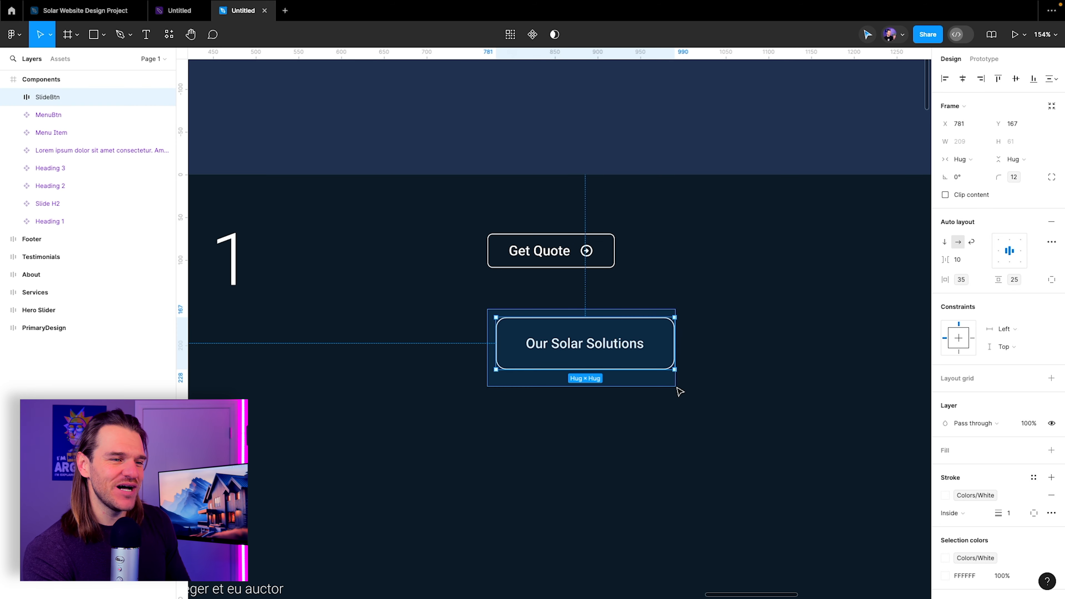
pyautogui.rightClick(602, 350)
pyautogui.click(625, 485)
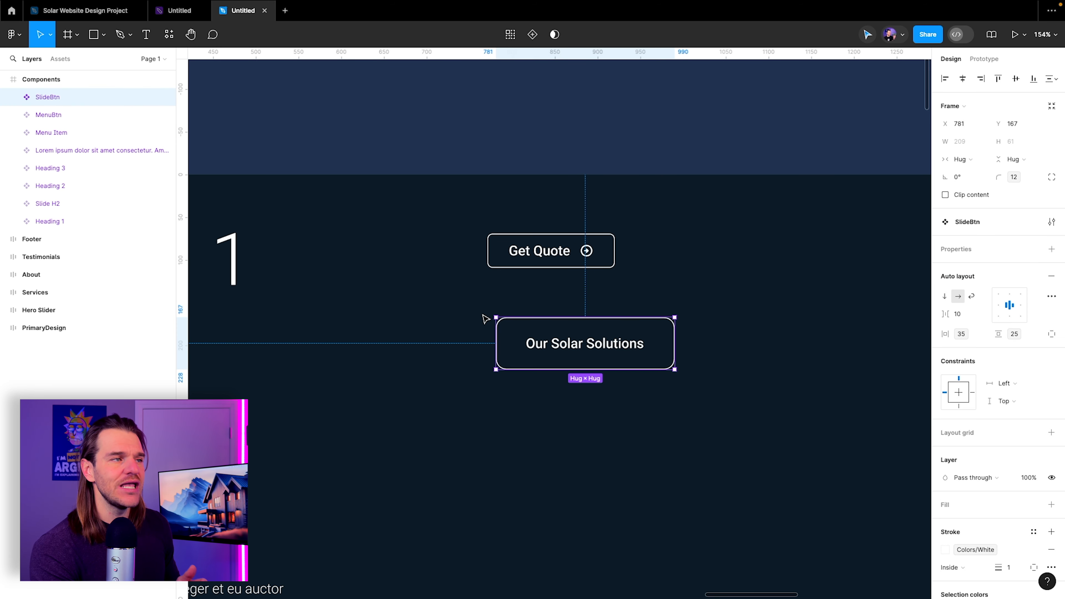
pyautogui.click(61, 59)
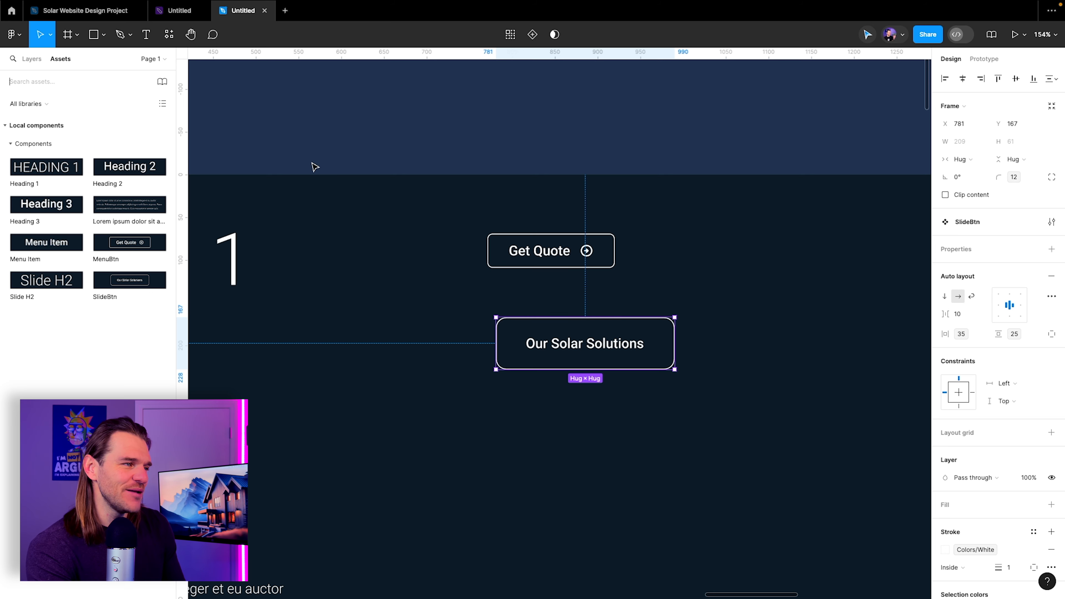
pyautogui.click(320, 129)
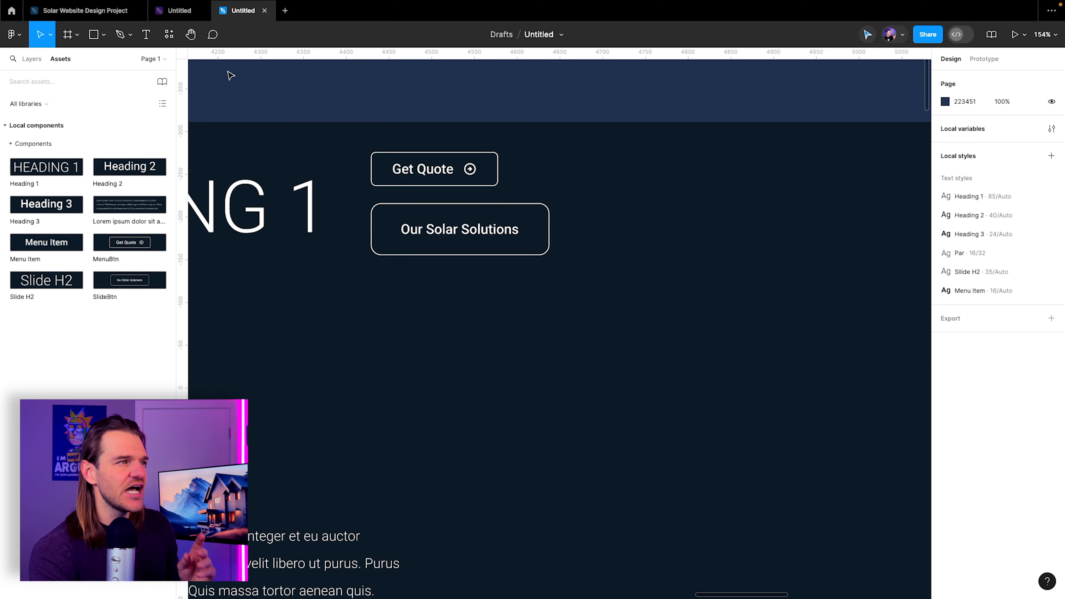
# Check the Learn More buttons in the Solar Website Design Project file and add the text "Primary Button" below the Our Solar Solutions button
pyautogui.click(84, 11)
pyautogui.scroll(-8, 498, 353)
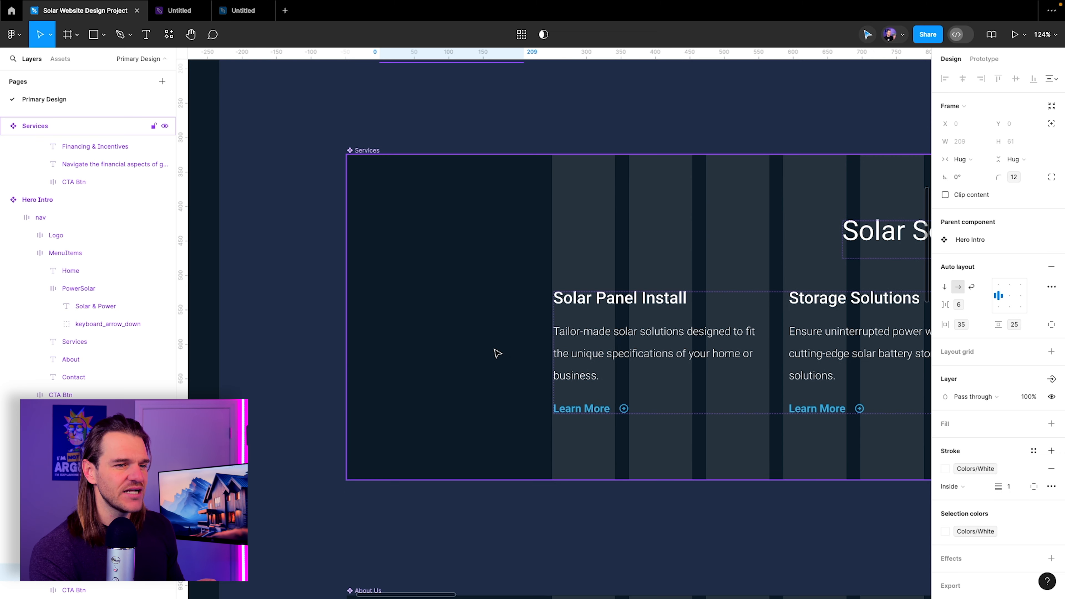
pyautogui.hscroll(5, 553, 345)
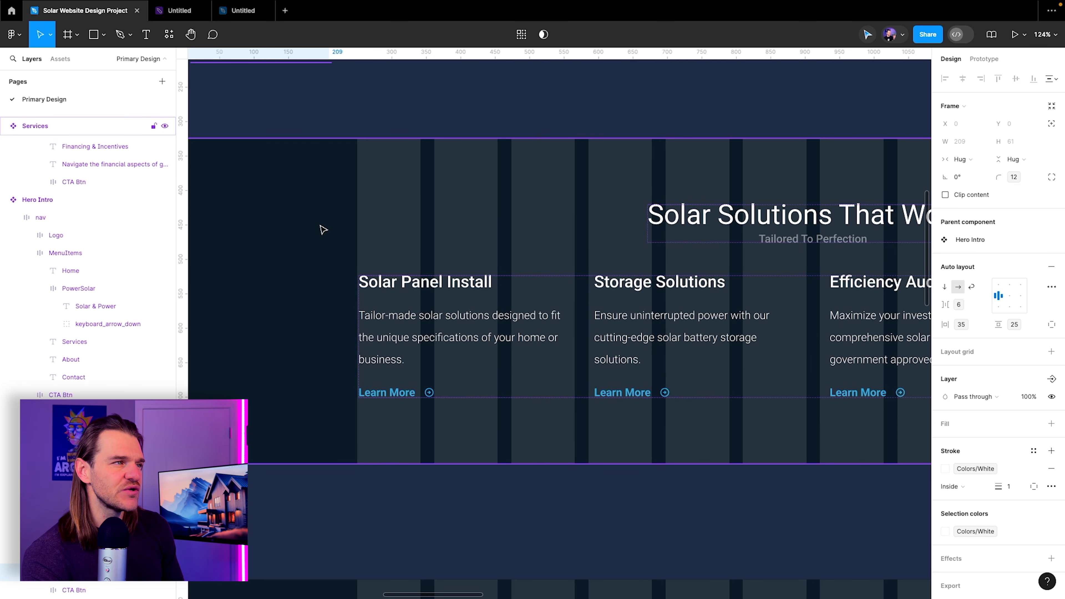
pyautogui.click(242, 11)
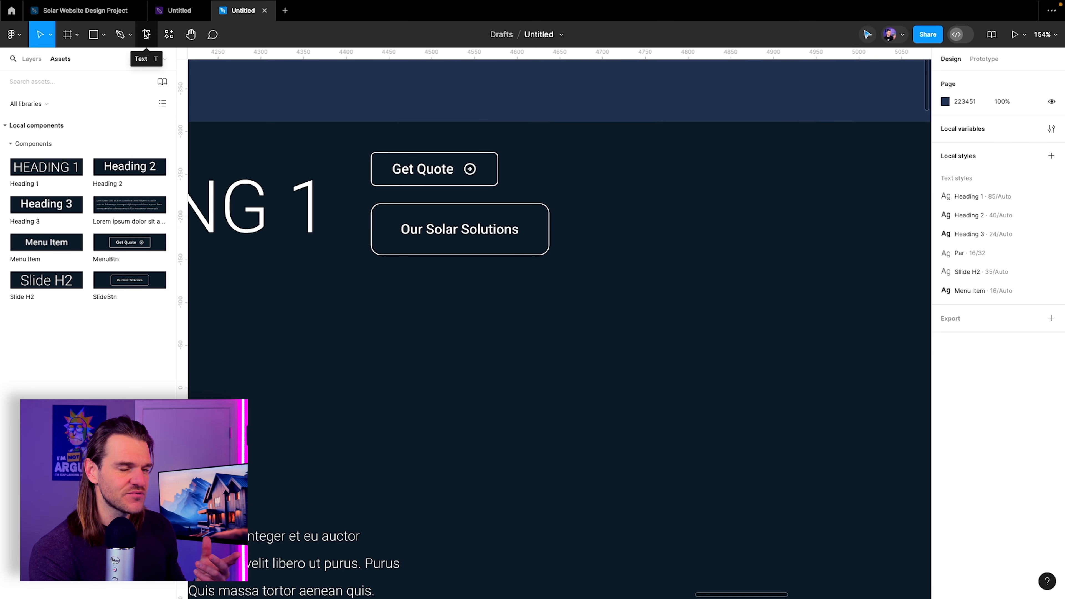
pyautogui.click(145, 34)
pyautogui.click(407, 305)
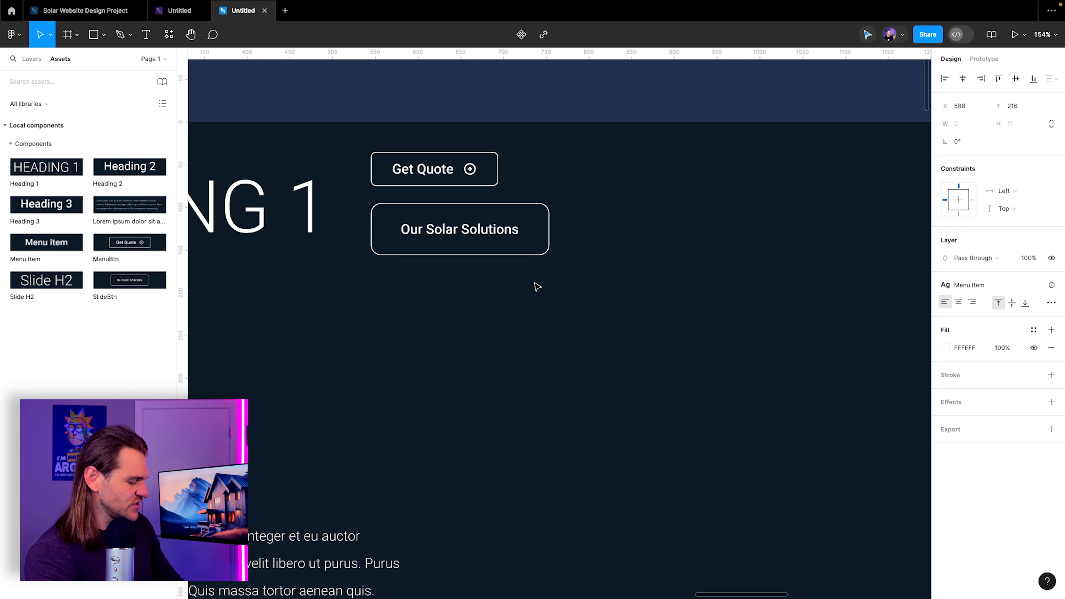
pyautogui.write('Primary')
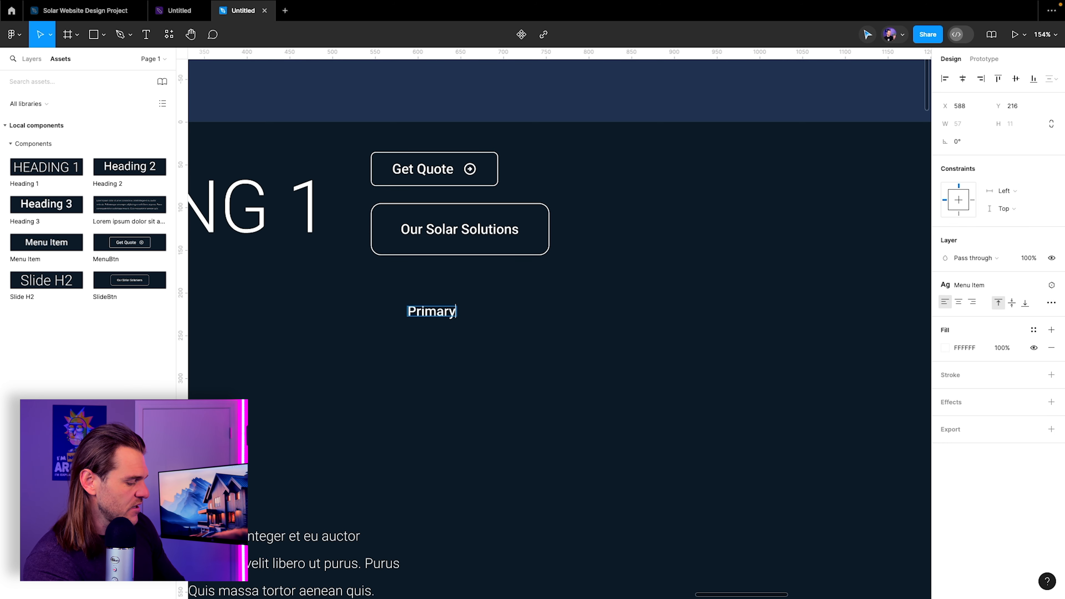
pyautogui.write(' Button')
pyautogui.press('Escape')
pyautogui.moveTo(453, 311); pyautogui.dragTo(424, 299)
# Detach the Menu Item style from the "Primary Button" text, set its weight to Bold and its fill to Colors/Primary
pyautogui.moveTo(970, 292)
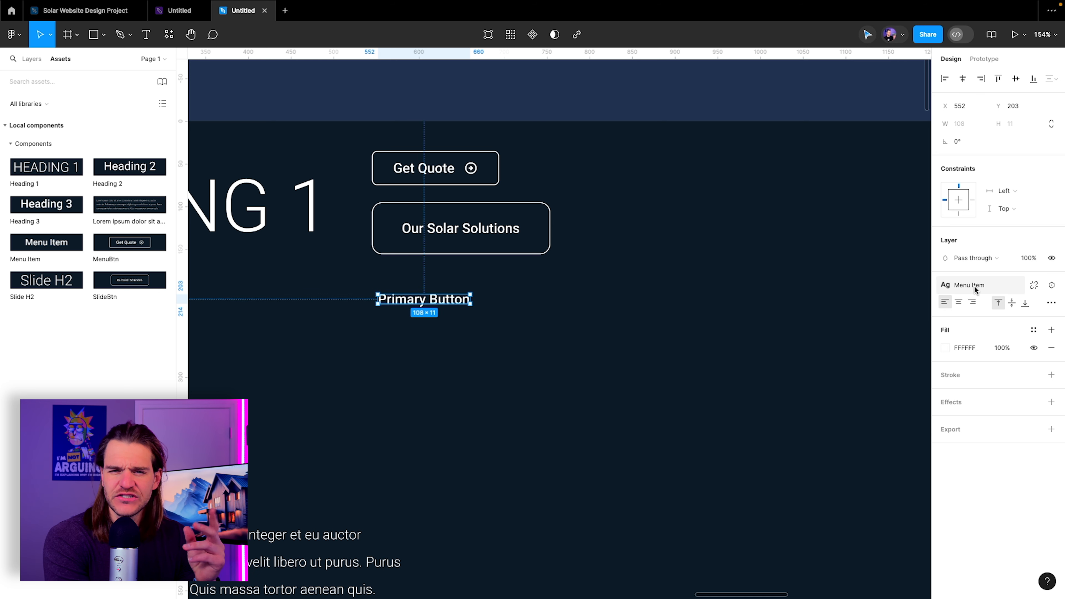
pyautogui.click(1026, 288)
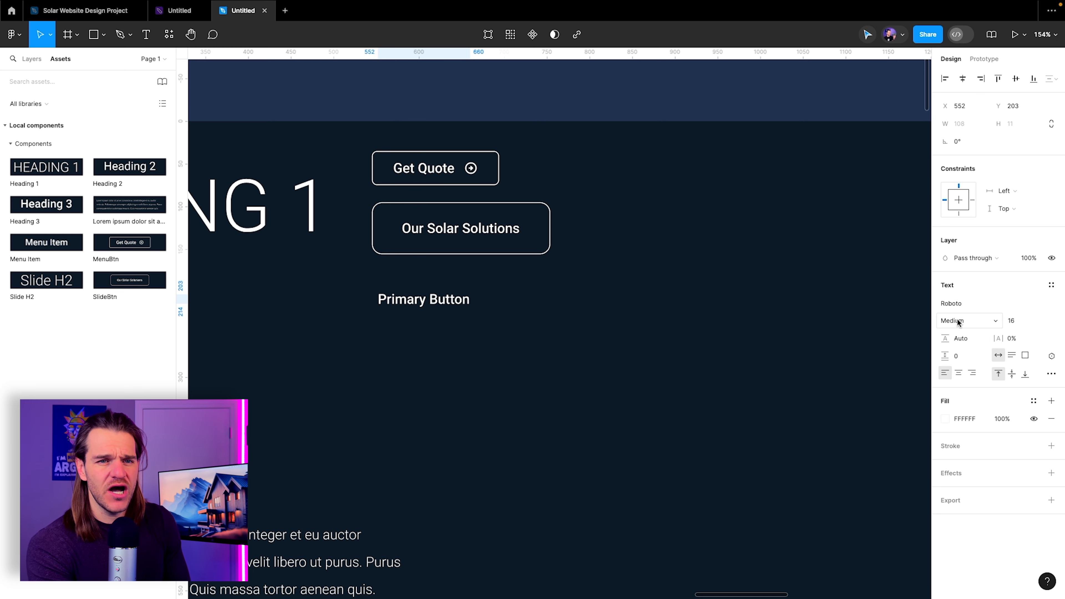
pyautogui.click(951, 321)
pyautogui.click(960, 347)
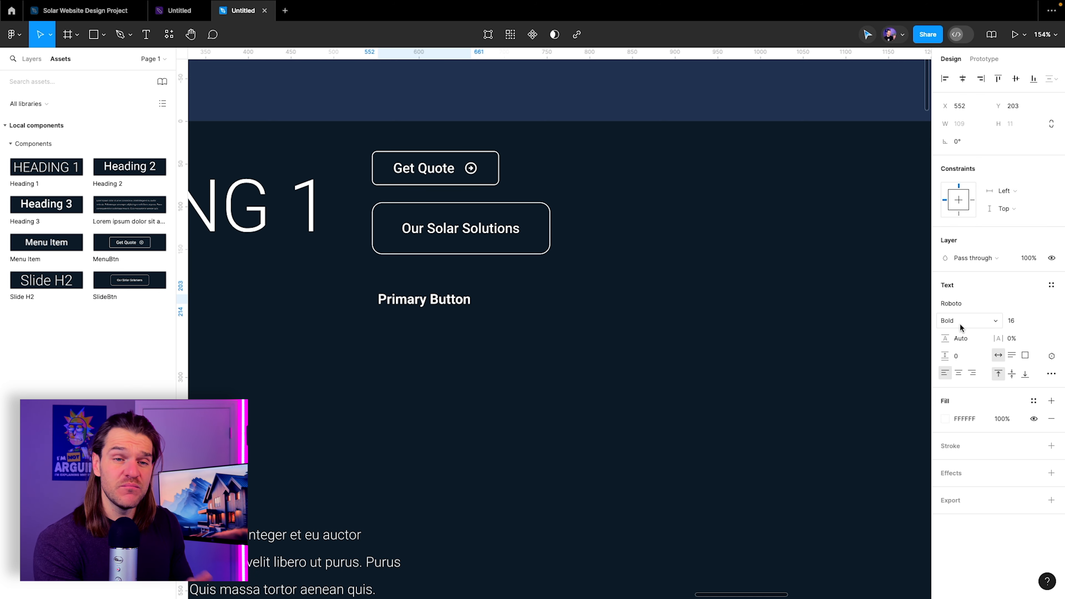
pyautogui.click(1033, 400)
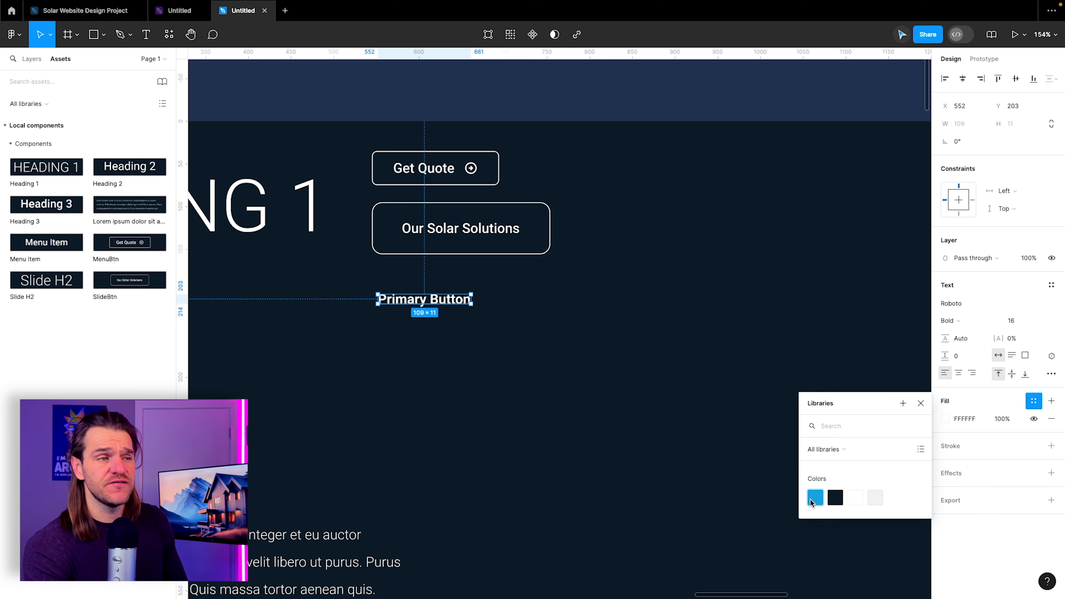
pyautogui.click(815, 497)
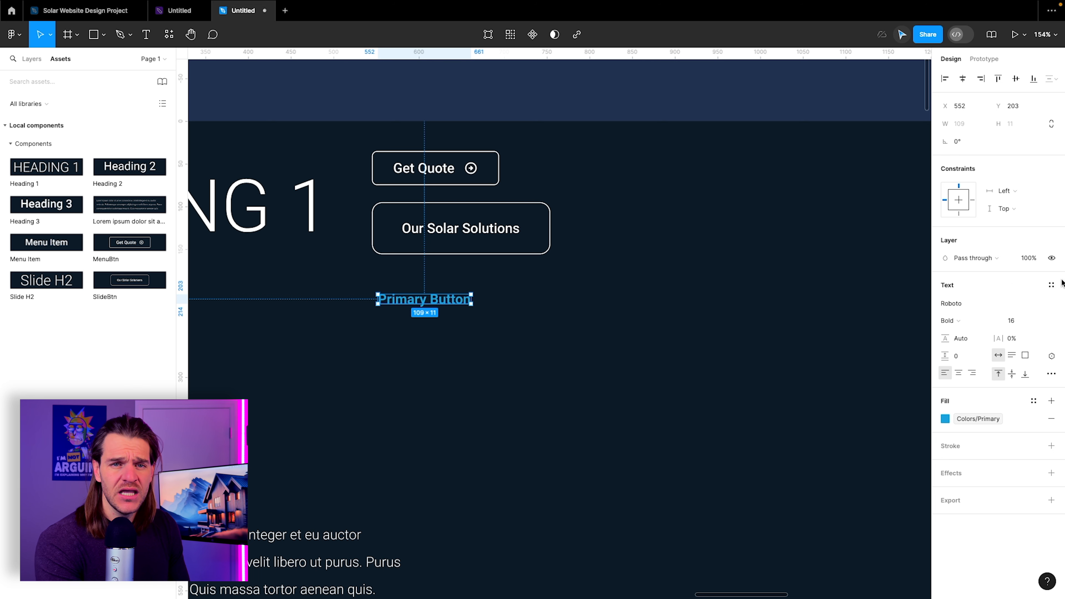
# Create a new text style named "Btn Text" from the "Primary Button" text
pyautogui.click(1051, 285)
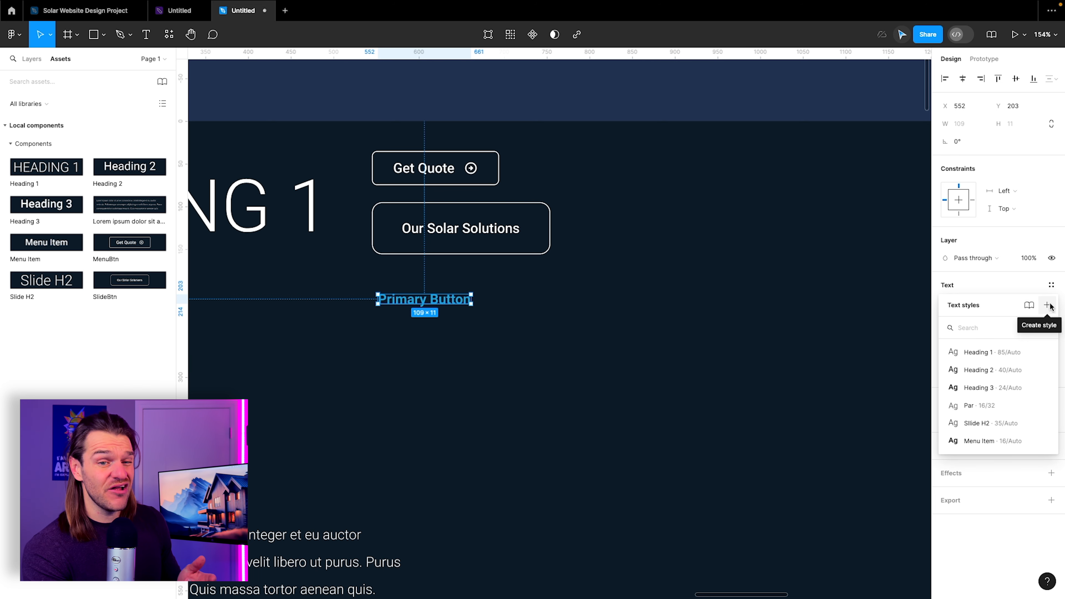
pyautogui.click(1048, 305)
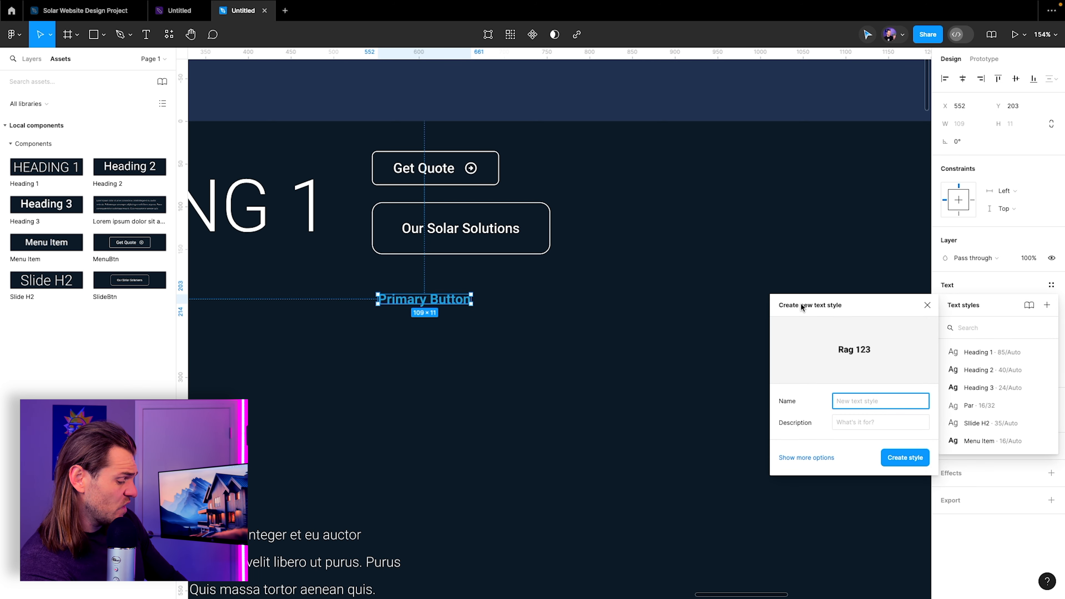
pyautogui.write('Btn Text')
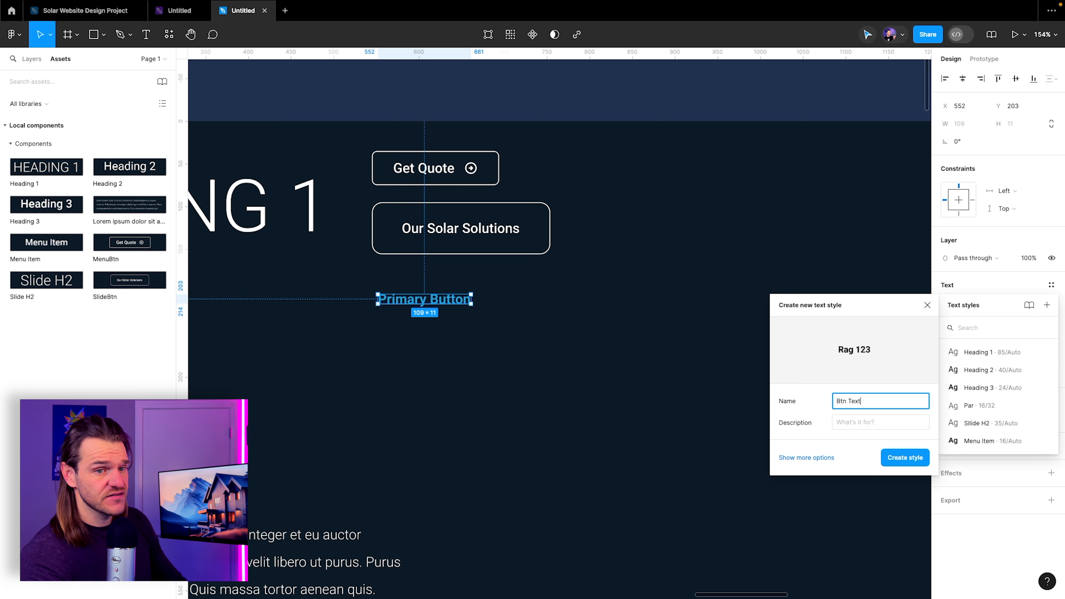
pyautogui.press('Return')
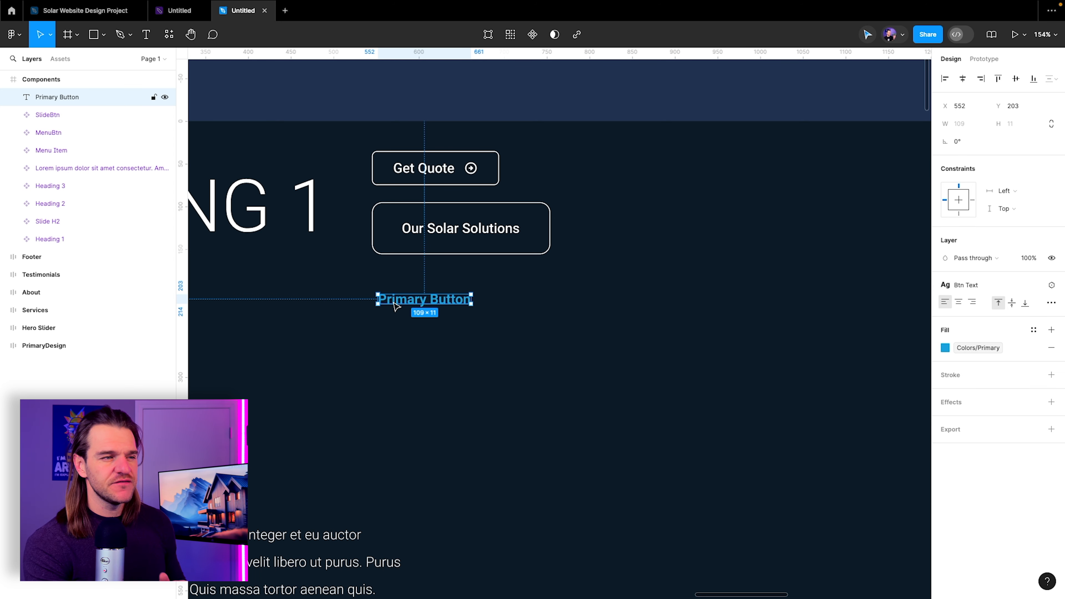
# Group the "Primary Button" text and rename the group PrimaryBtn
pyautogui.hotkey('ctrl', 'g')
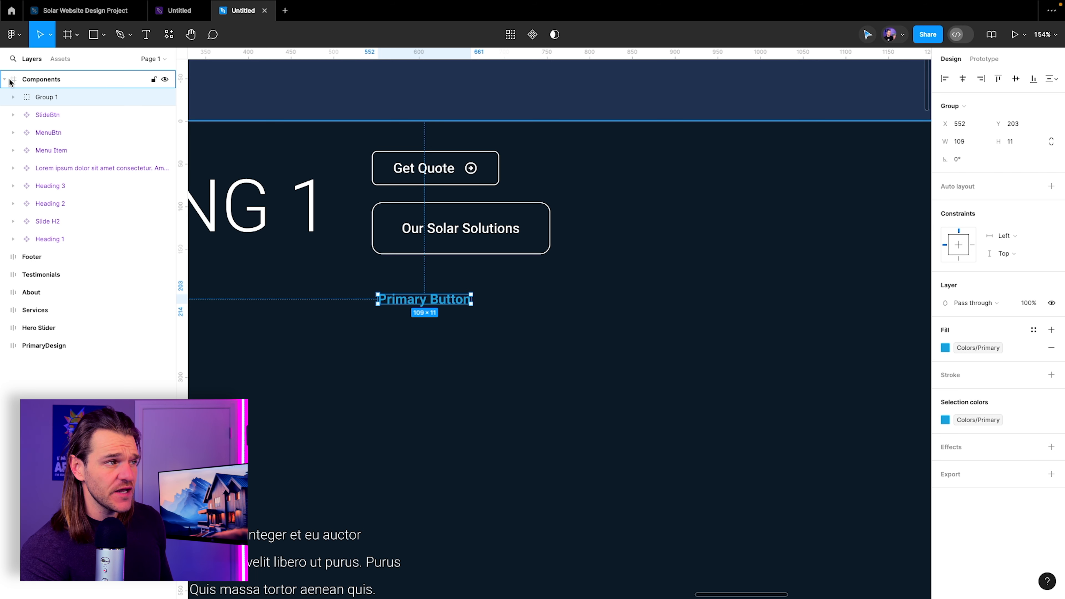
pyautogui.doubleClick(47, 97)
pyautogui.write('PrimaryBtn')
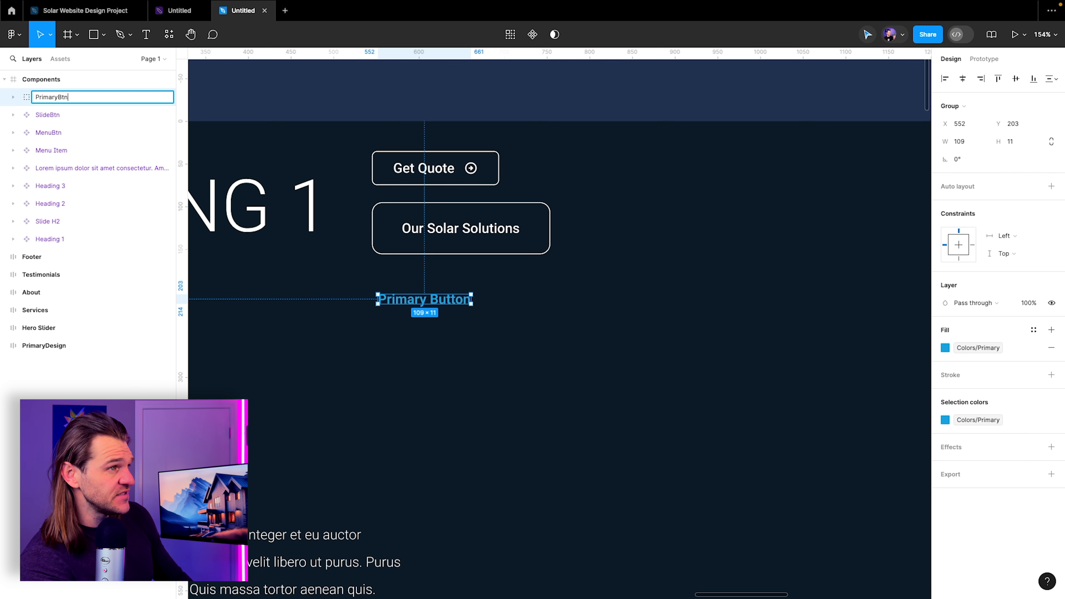
pyautogui.press('Return')
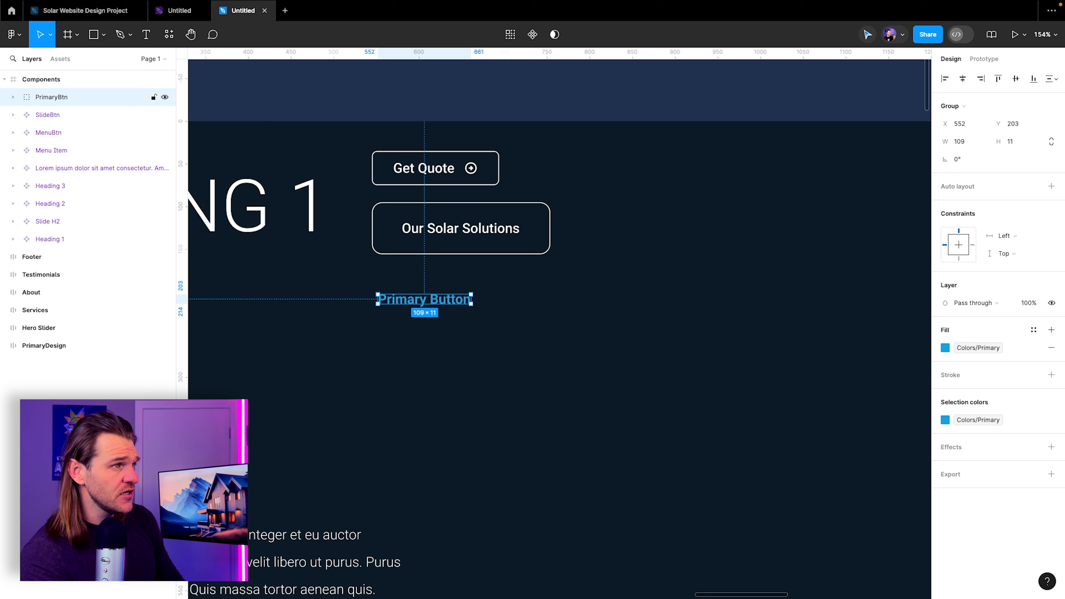
# Add horizontal auto layout to PrimaryBtn with centered alignment and the item gap bound to the Space-2 variable
pyautogui.click(1053, 187)
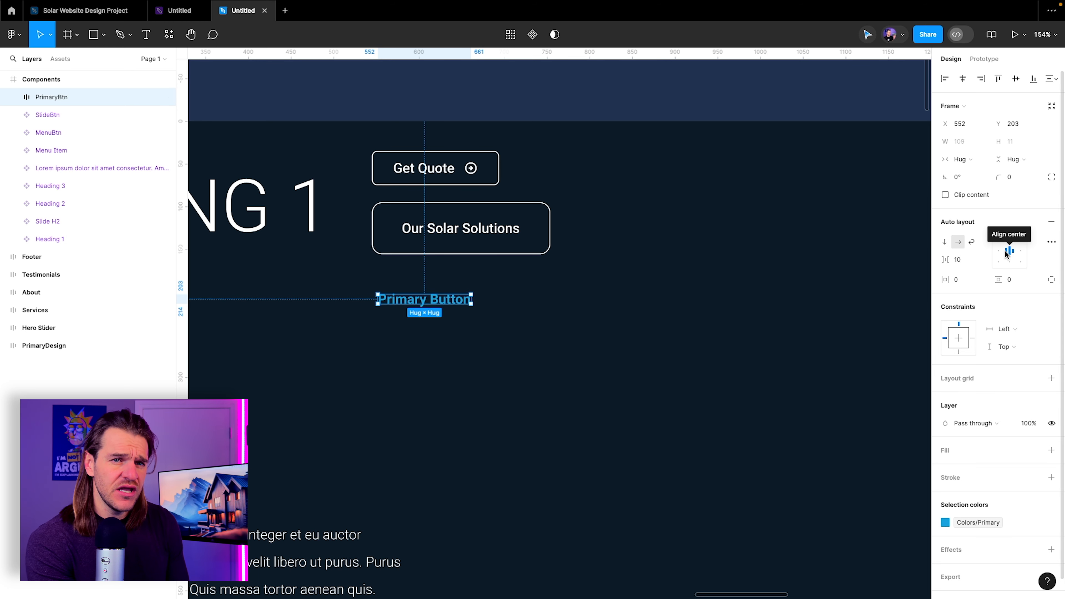
pyautogui.click(981, 264)
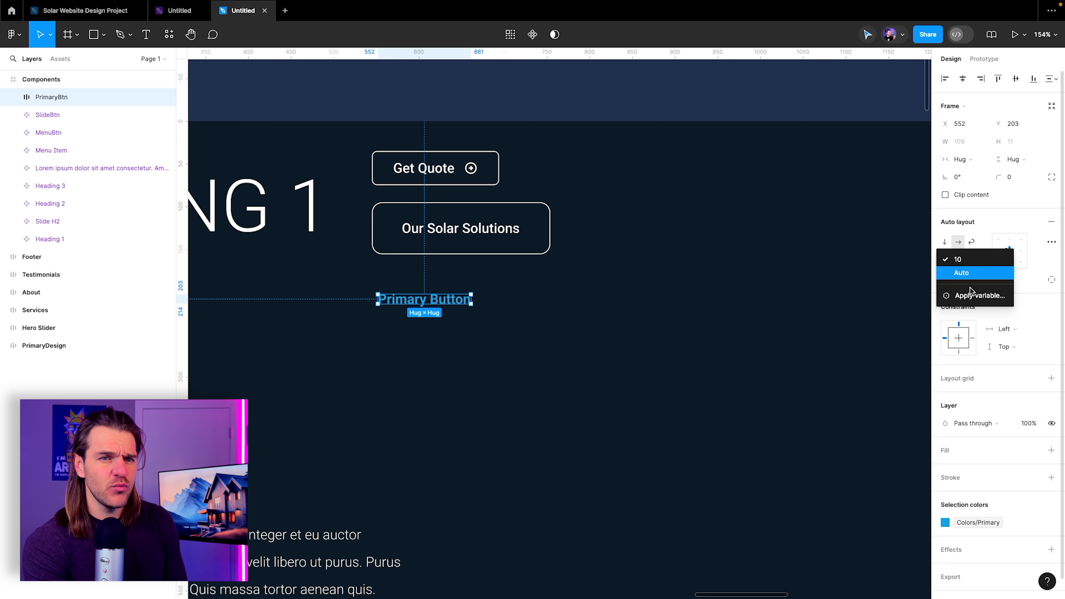
pyautogui.click(980, 296)
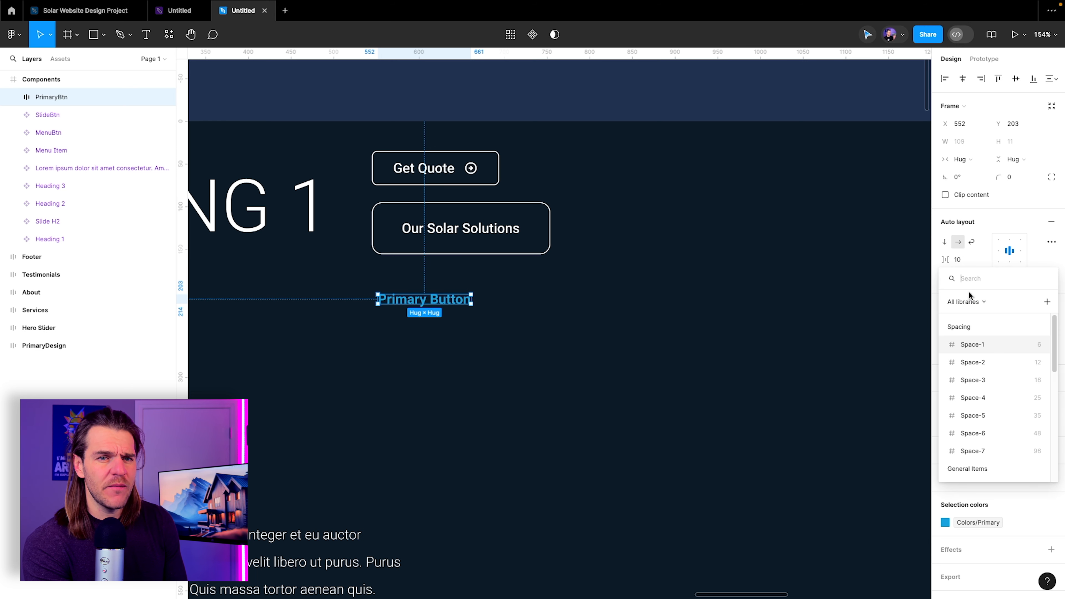
pyautogui.click(976, 364)
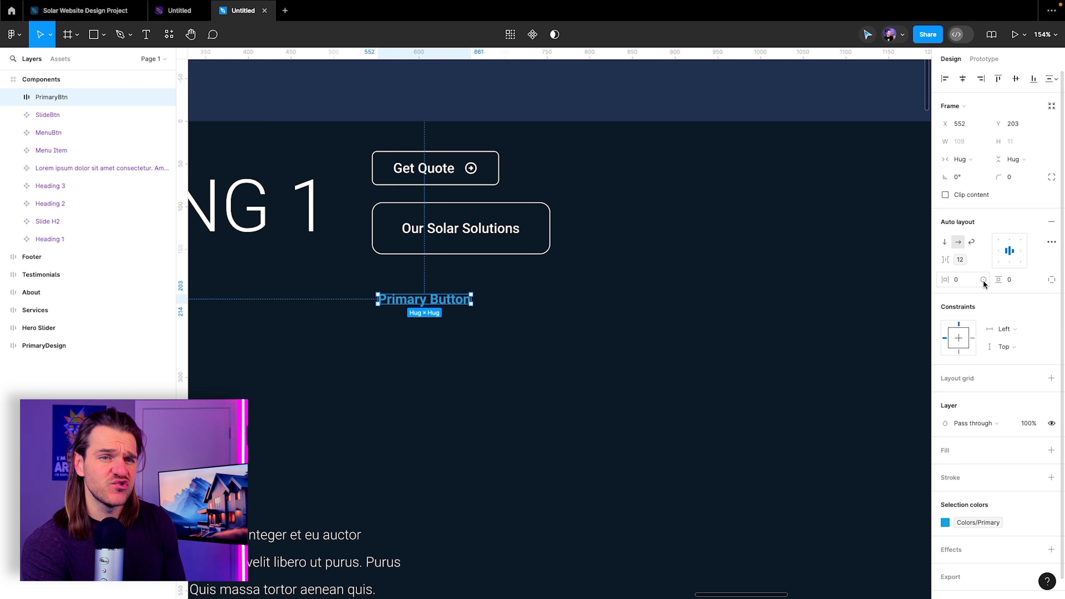
# Insert the arrow_circle_right icon from the Material Symbols plugin, using the Rounded style and weight 500
pyautogui.click(169, 36)
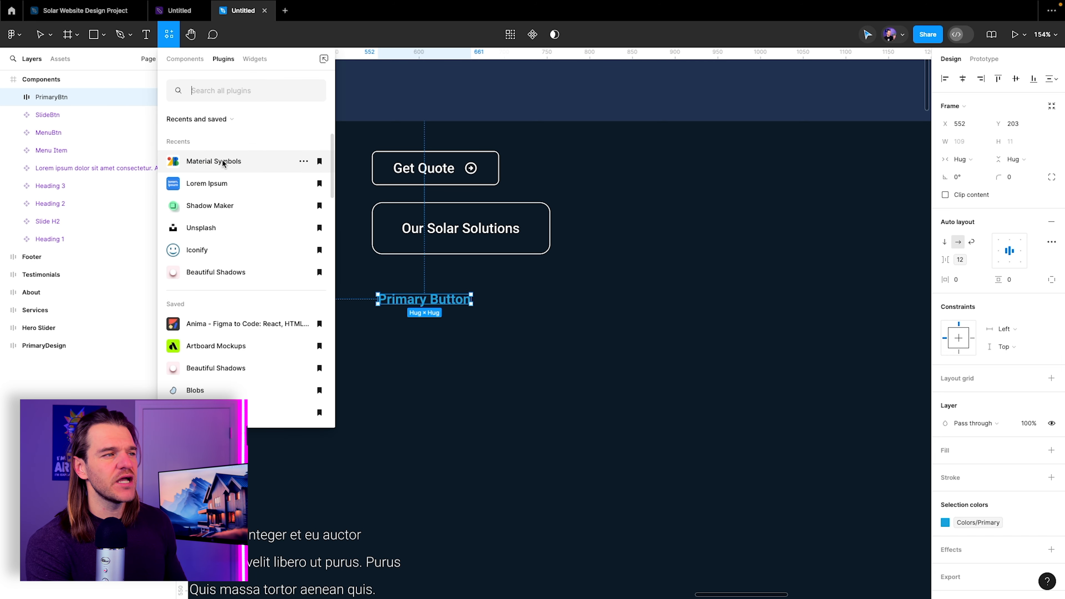
pyautogui.click(219, 160)
pyautogui.click(356, 190)
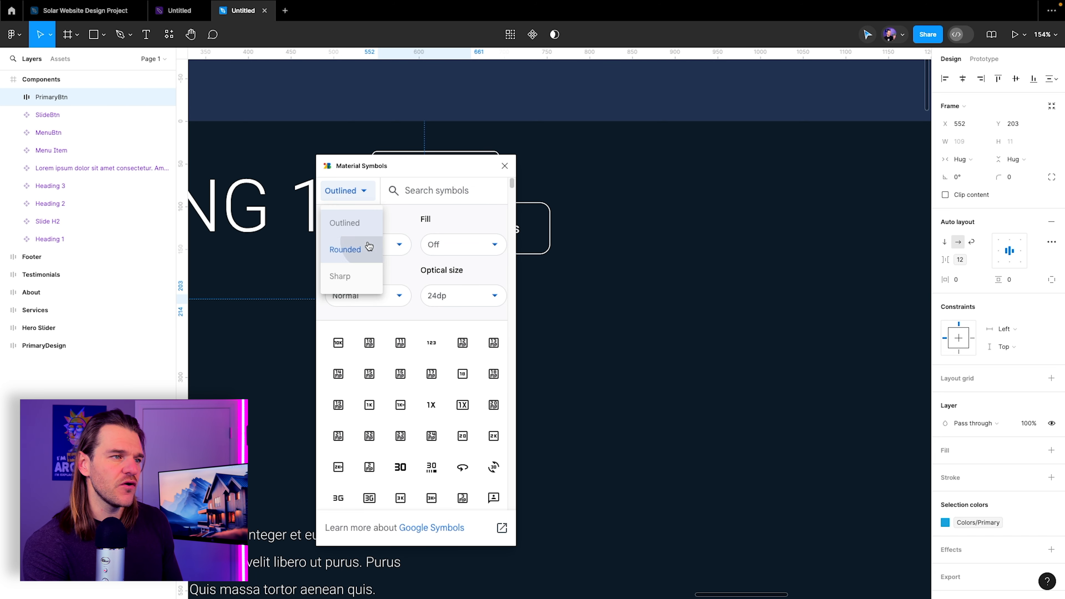
pyautogui.click(360, 244)
pyautogui.click(368, 248)
pyautogui.click(354, 344)
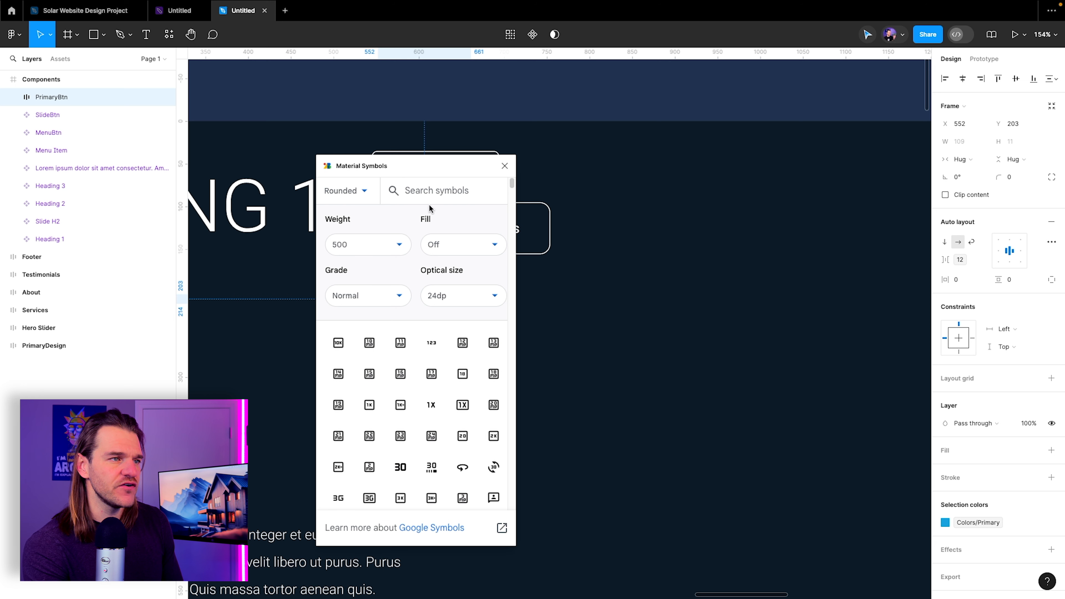
pyautogui.click(457, 195)
pyautogui.write('arrow')
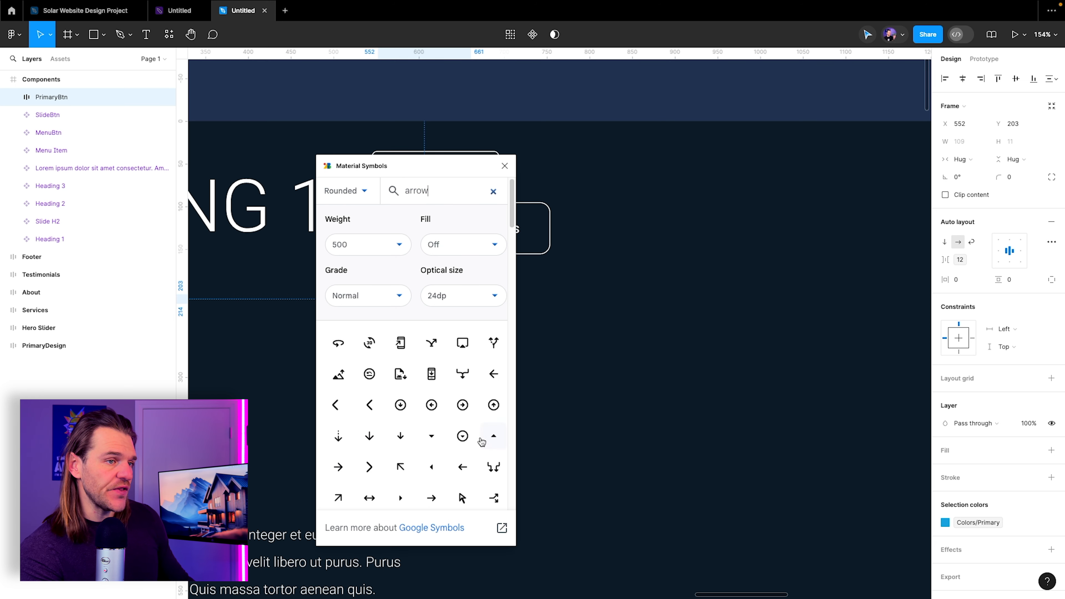
pyautogui.click(463, 405)
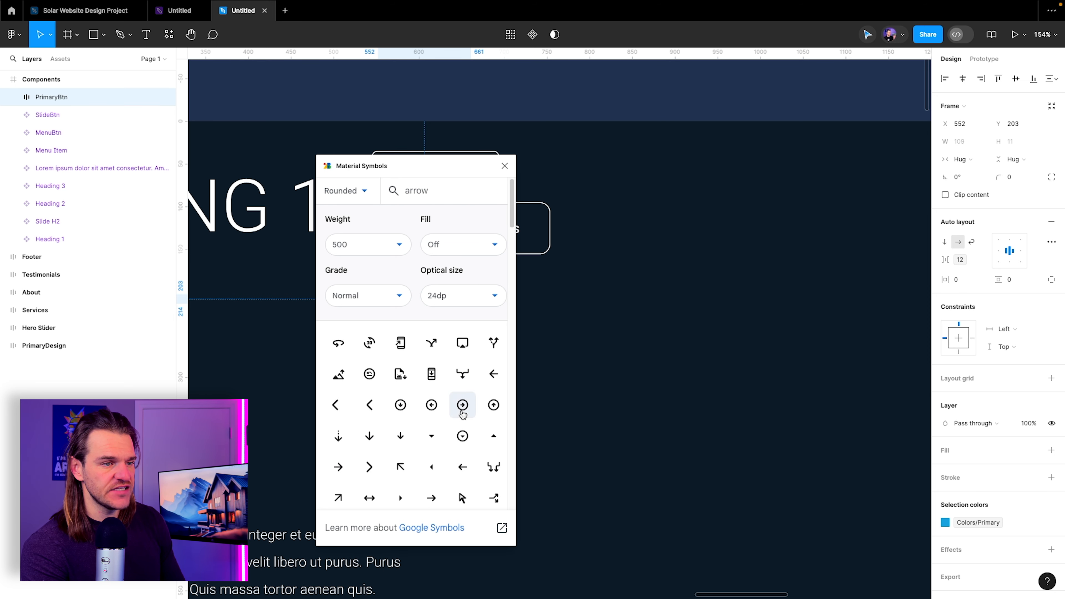
pyautogui.click(429, 167)
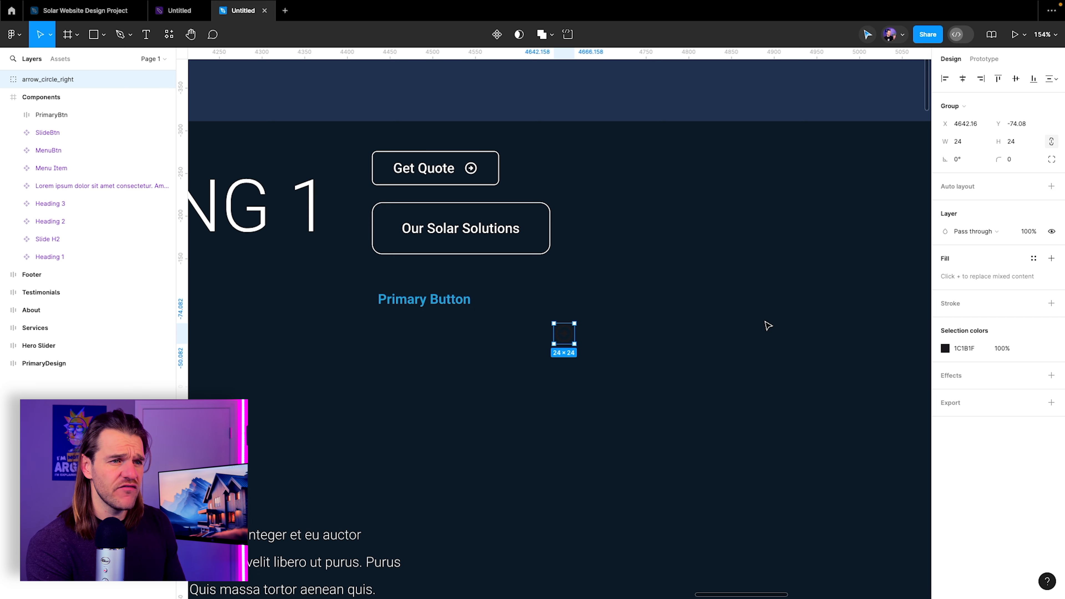
# Color the arrow_circle_right icon with Colors/Primary and move it closer to the "Primary Button" text
pyautogui.click(945, 348)
pyautogui.click(815, 444)
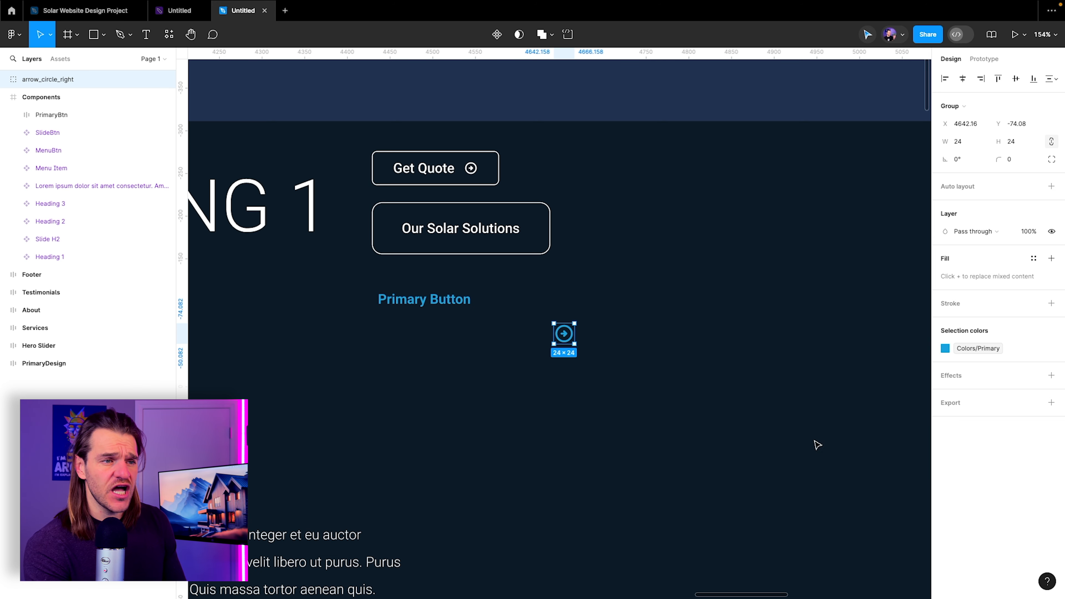
pyautogui.moveTo(564, 336); pyautogui.dragTo(520, 333)
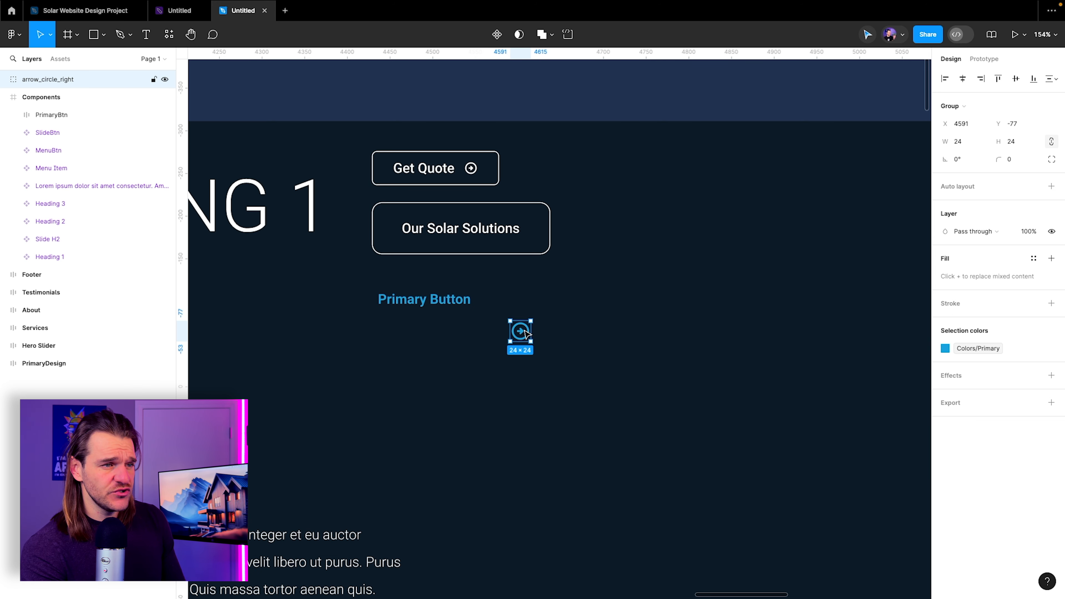
# Nest the arrow_circle_right icon inside the PrimaryBtn frame, following the "Primary Button" text
pyautogui.click(26, 115)
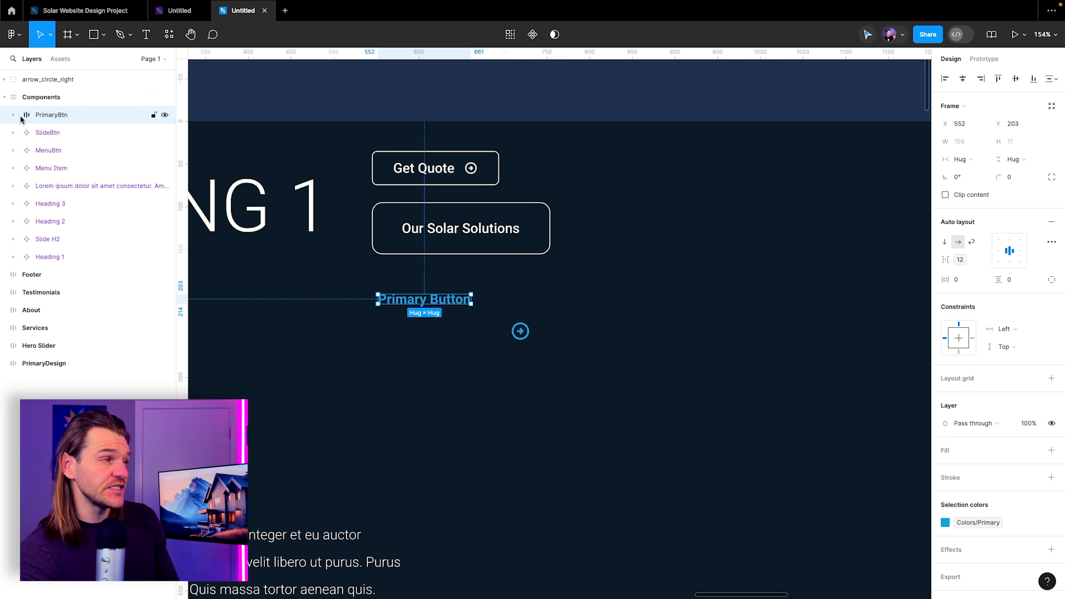
pyautogui.click(13, 115)
pyautogui.moveTo(63, 80); pyautogui.dragTo(75, 142)
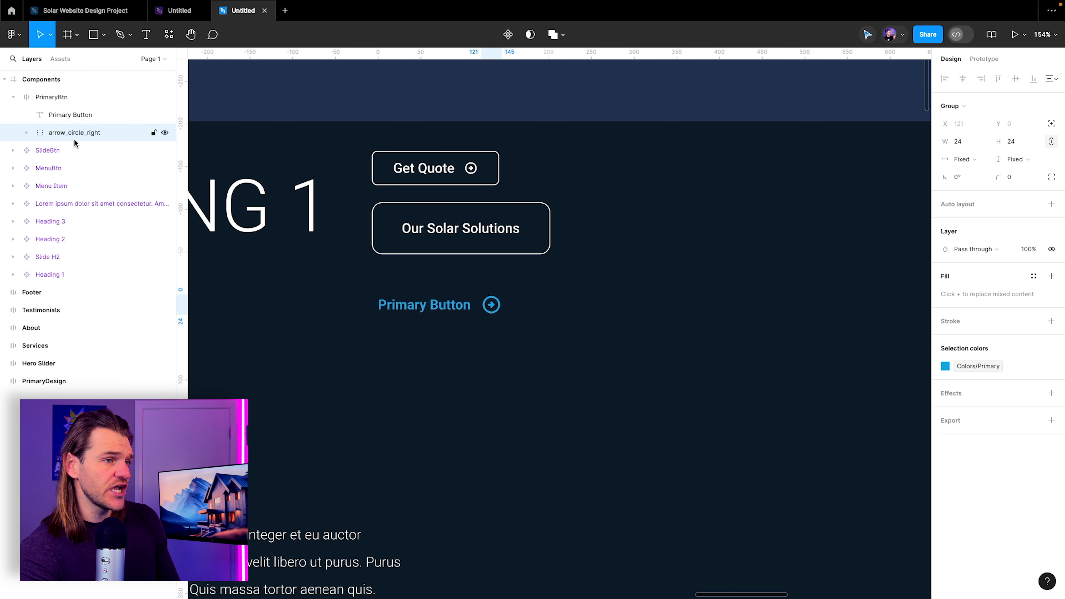
# Resize the arrow icon inside PrimaryBtn proportionally to a width of 20
pyautogui.scroll(3, 428, 310)
pyautogui.click(972, 143)
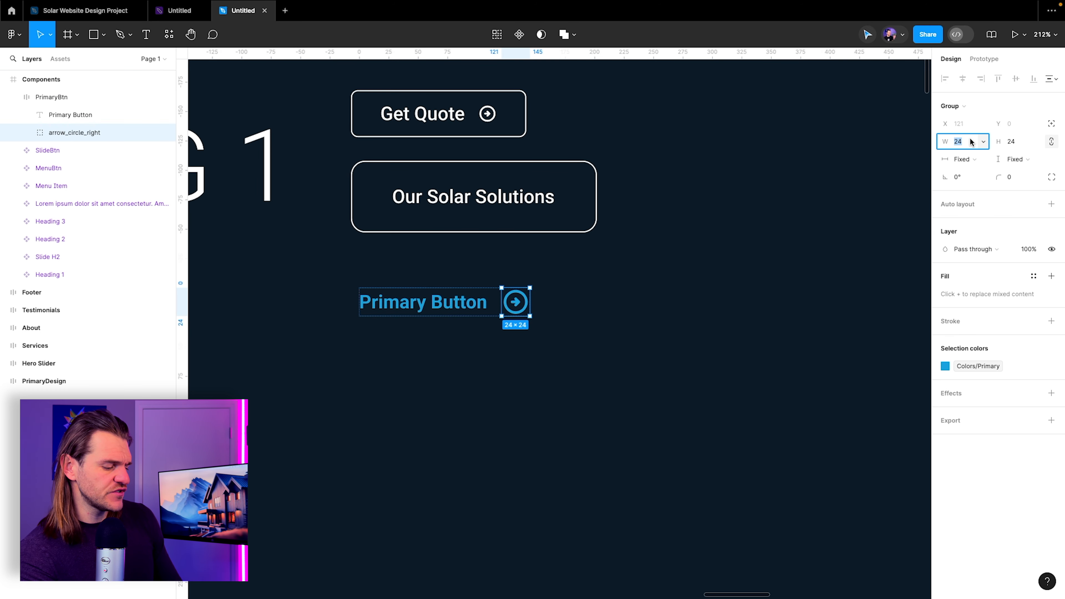
pyautogui.write('20')
pyautogui.press('Return')
pyautogui.click(692, 239)
# Turn the whole PrimaryBtn frame, including its text and arrow icon, into a component
pyautogui.moveTo(333, 265); pyautogui.dragTo(539, 322)
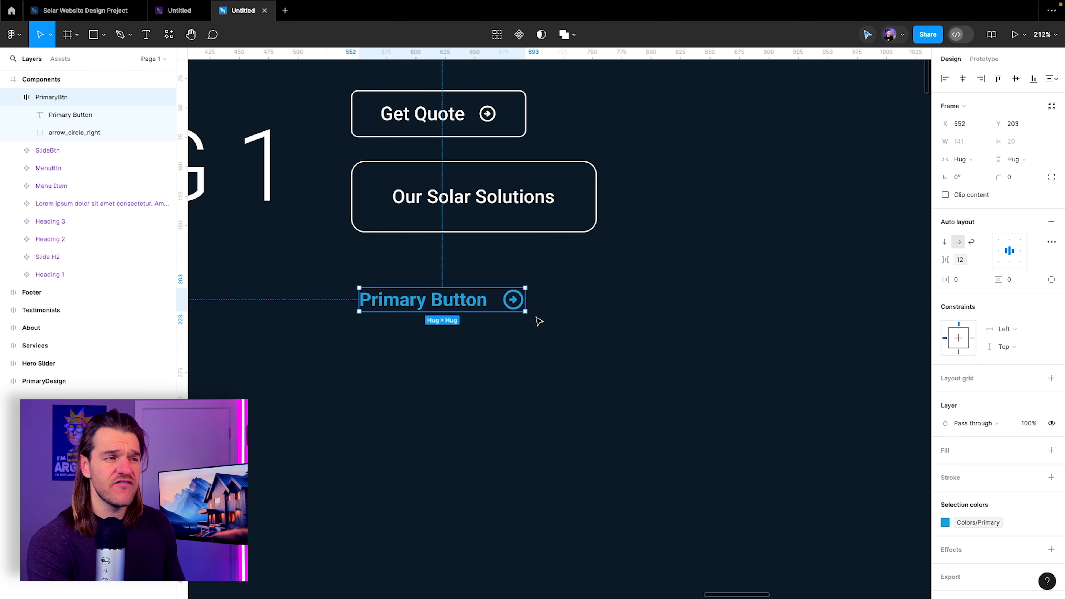
pyautogui.rightClick(447, 299)
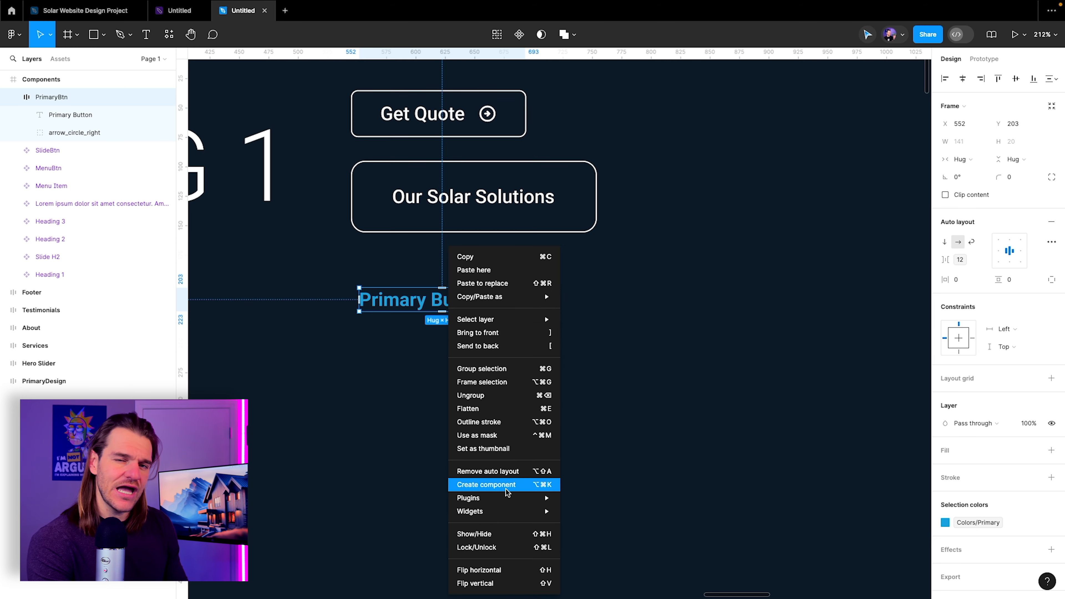
pyautogui.click(507, 487)
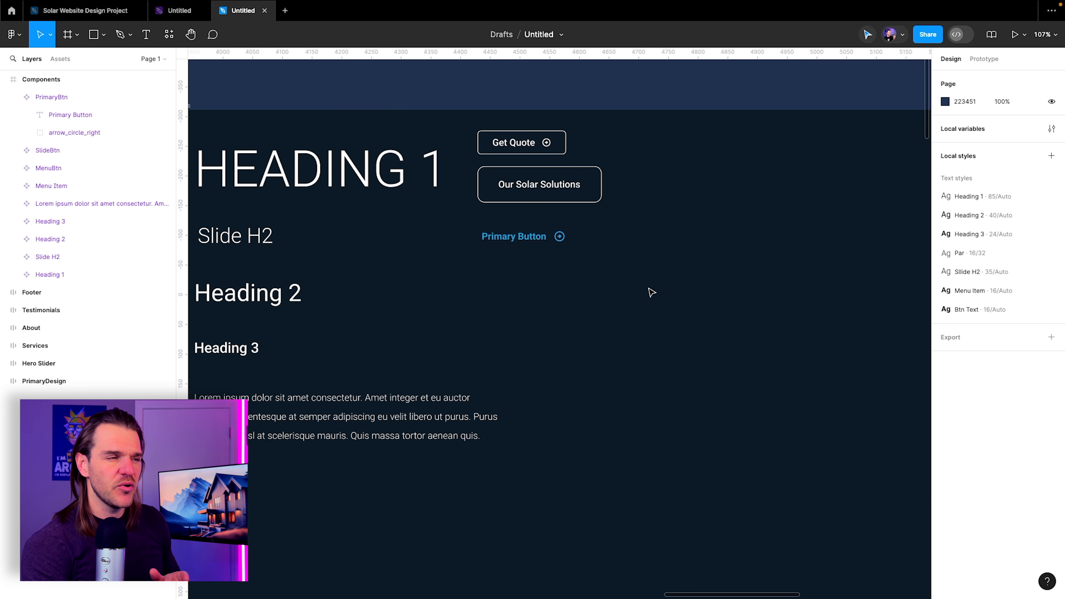
# Place an instance of the Heading 2 component on the empty canvas to the right of the Primary Button
pyautogui.moveTo(653, 297); pyautogui.dragTo(535, 325)
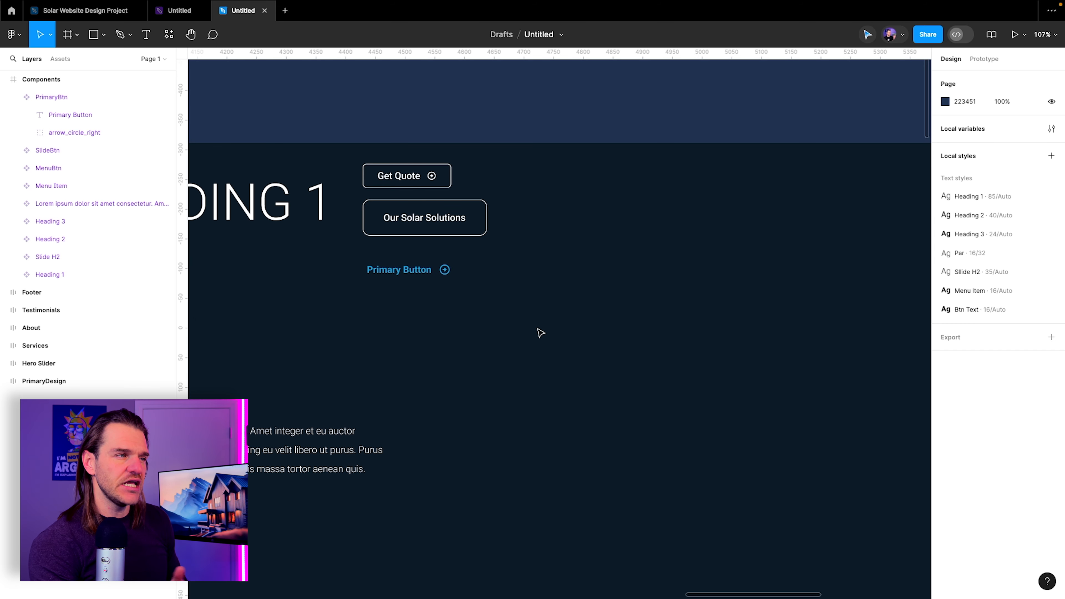
pyautogui.click(60, 58)
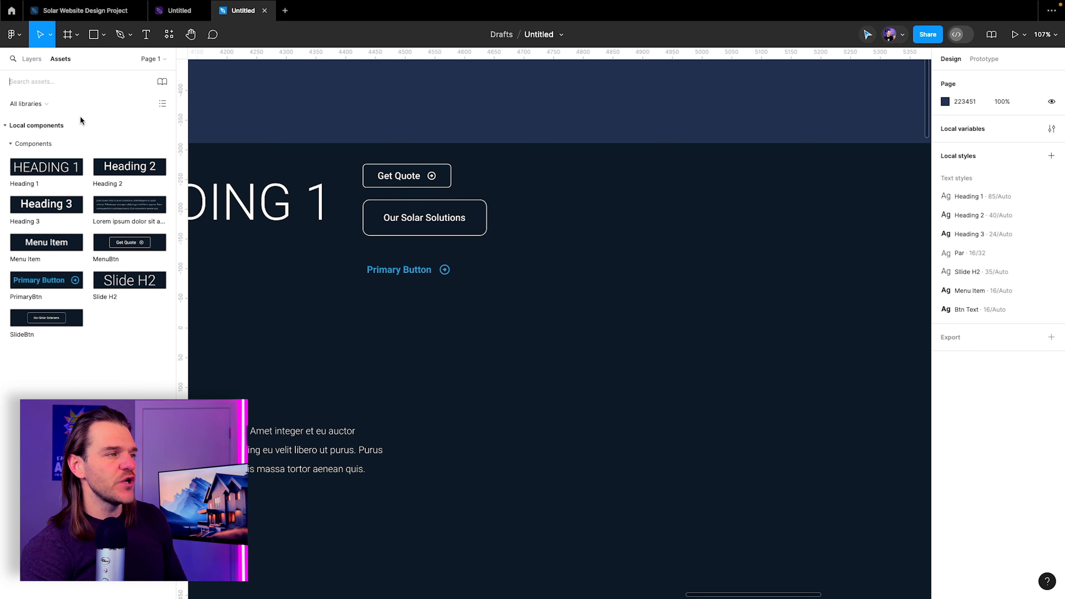
pyautogui.click(606, 306)
pyautogui.hscroll(3, 671, 310)
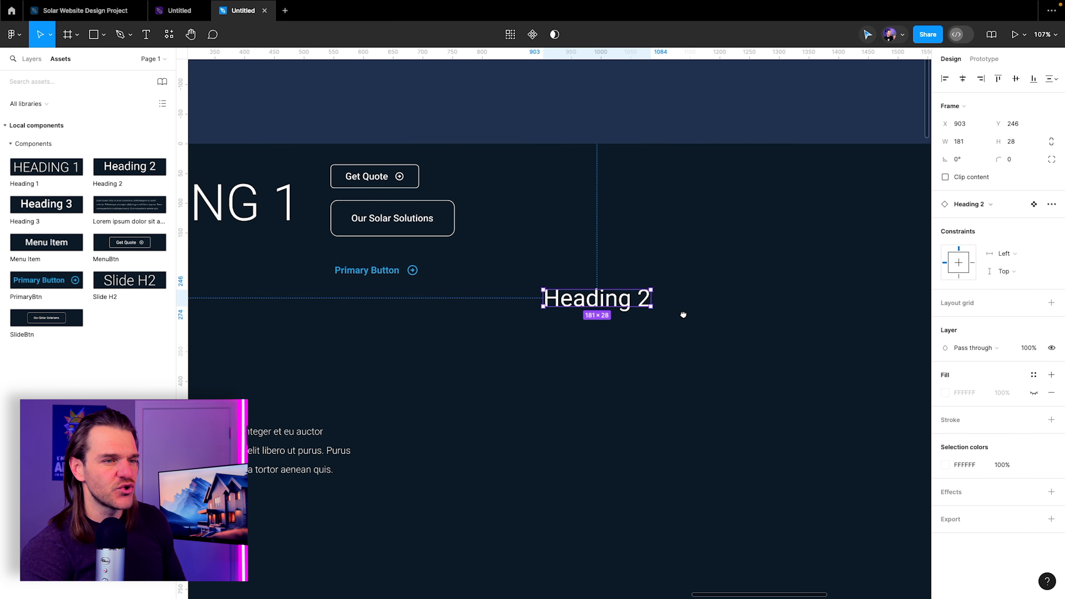
# Detach the new Heading 2 instance from its component and ungroup its frame to leave plain text
pyautogui.rightClick(586, 296)
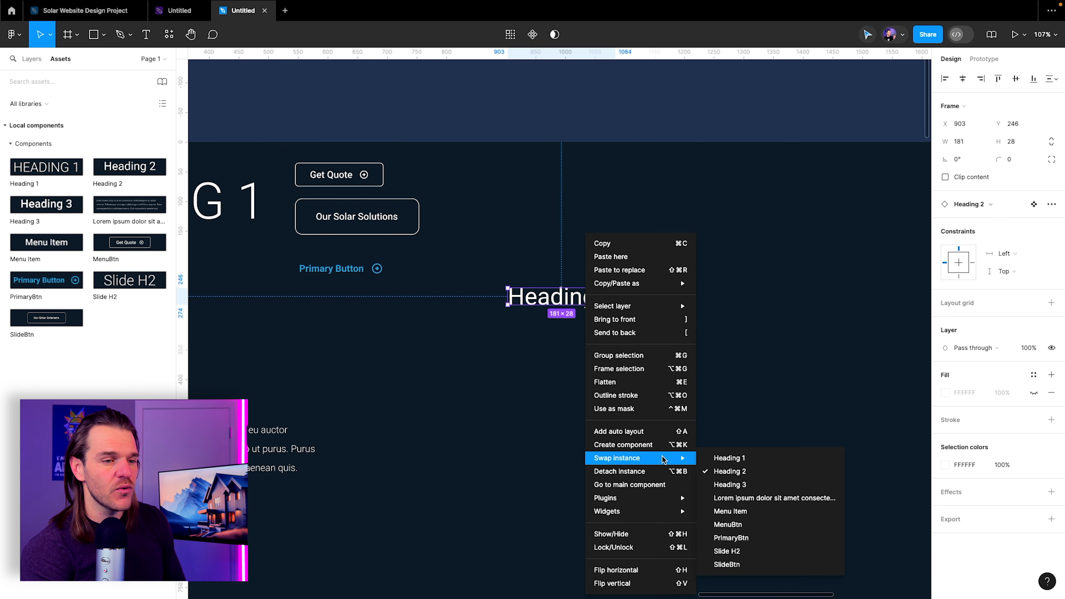
pyautogui.click(644, 472)
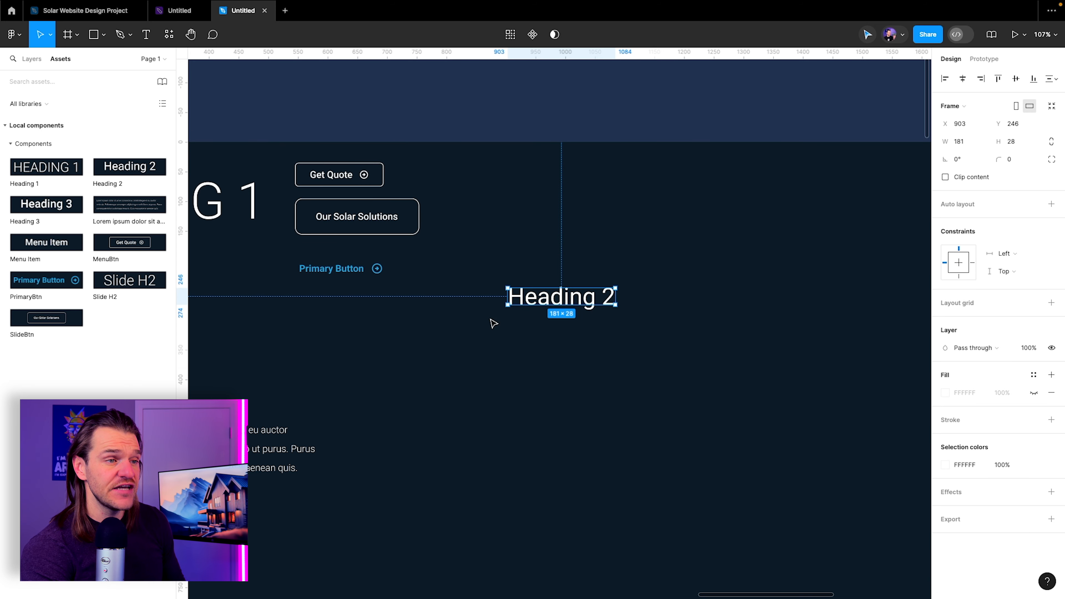
pyautogui.click(31, 58)
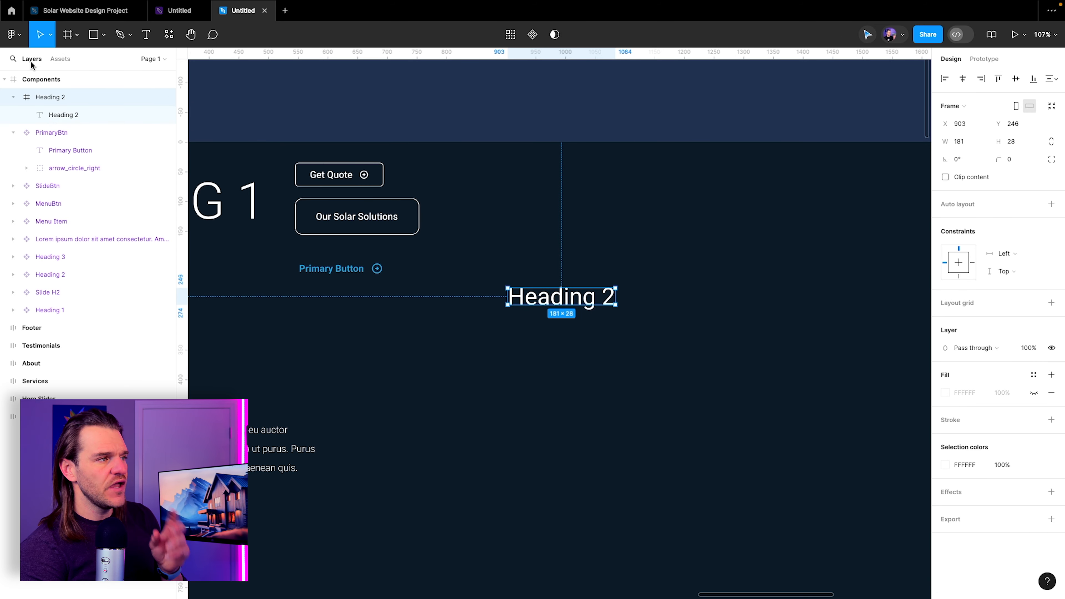
pyautogui.rightClick(50, 104)
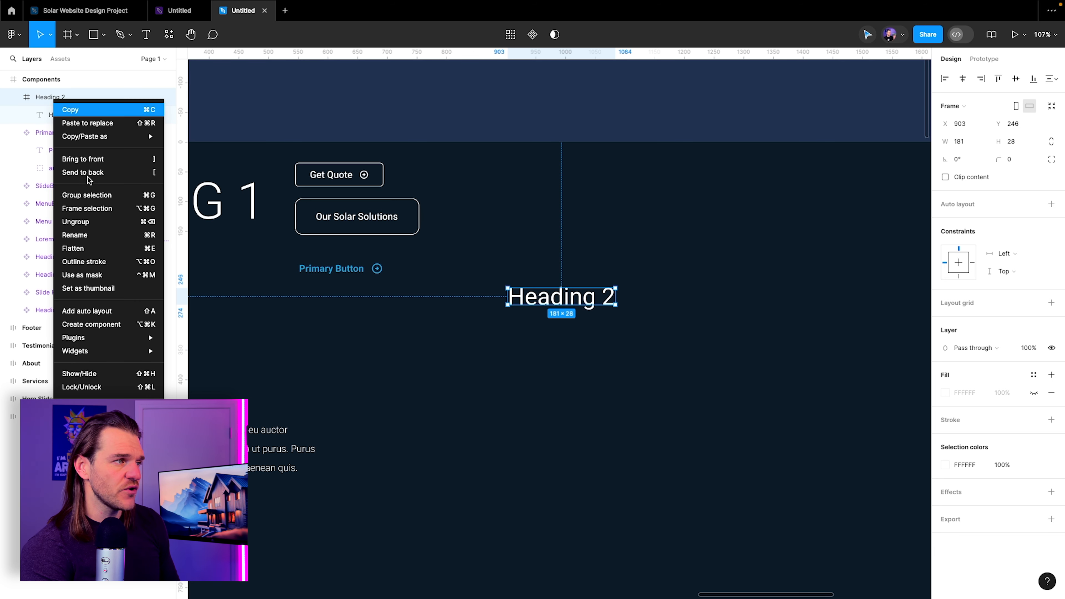
pyautogui.click(89, 223)
pyautogui.click(607, 214)
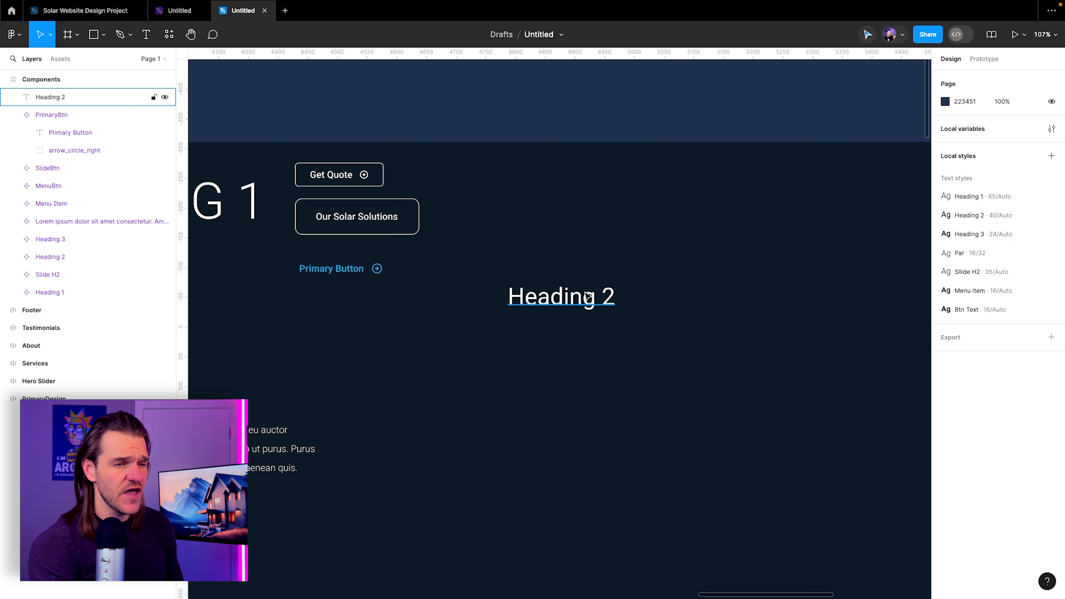
# Change the detached "Heading 2" text to "Heading"
pyautogui.scroll(5, 536, 303)
pyautogui.doubleClick(517, 260)
pyautogui.write('Heading')
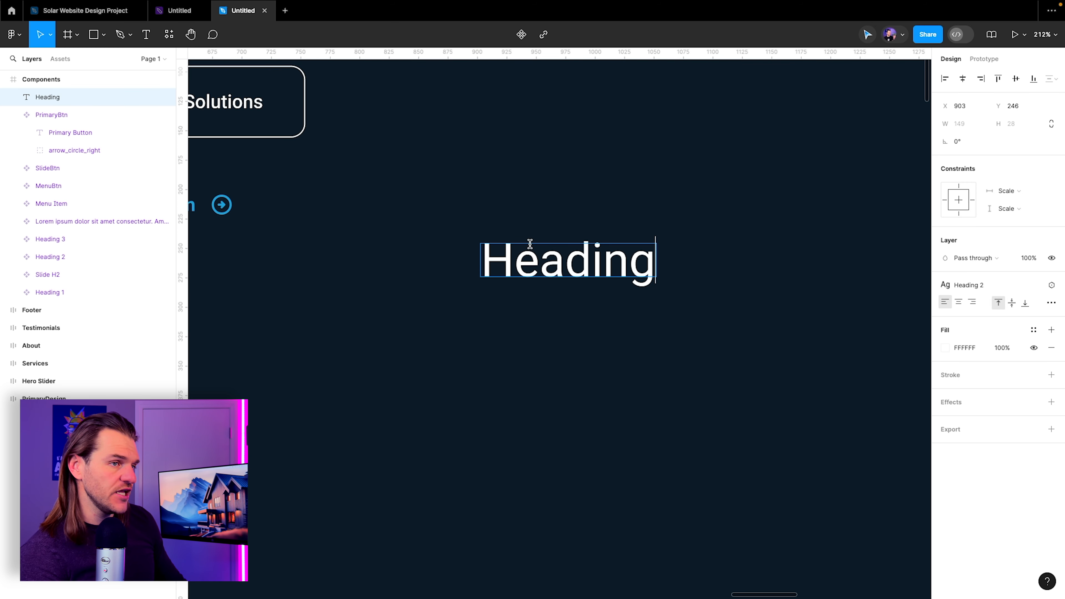
pyautogui.press('Escape')
# Duplicate the "Heading" text directly below the original and change the copy's text to "Sub Heading"
pyautogui.moveTo(540, 257); pyautogui.dragTo(541, 319)
pyautogui.doubleClick(529, 325)
pyautogui.write('Sub ')
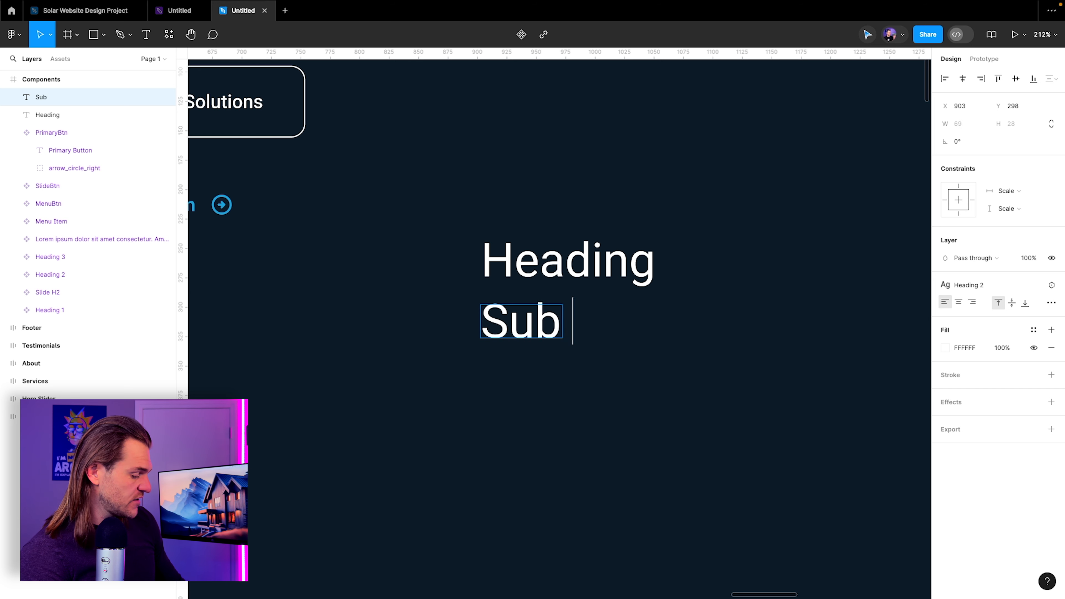
pyautogui.write('Heading')
pyautogui.press('Escape')
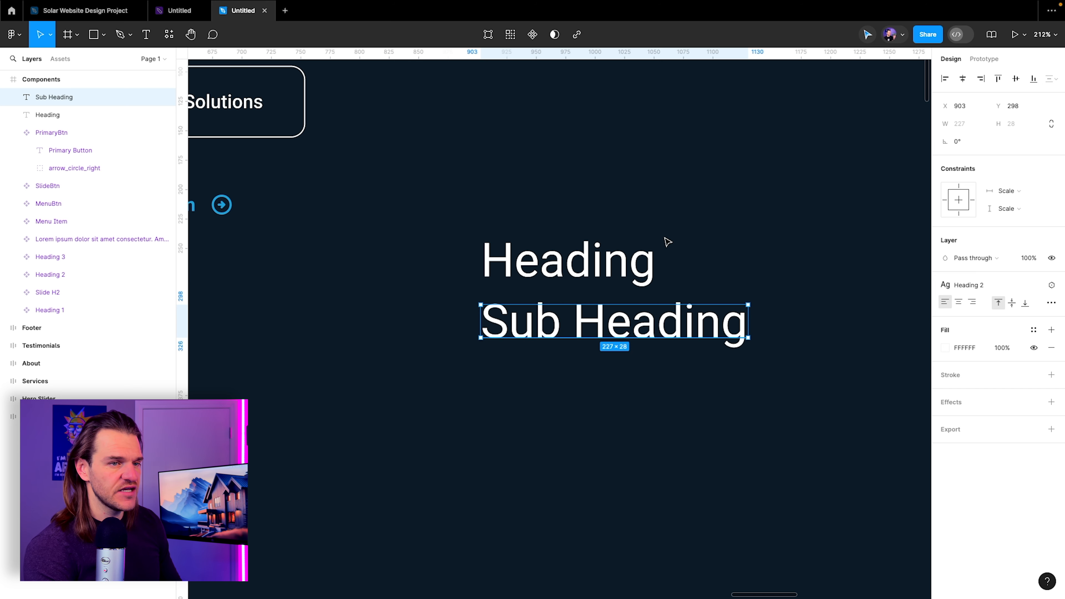
# Detach the Heading 2 style from the "Sub Heading" text and set its font size to 16
pyautogui.click(813, 332)
pyautogui.click(675, 335)
pyautogui.moveTo(987, 288)
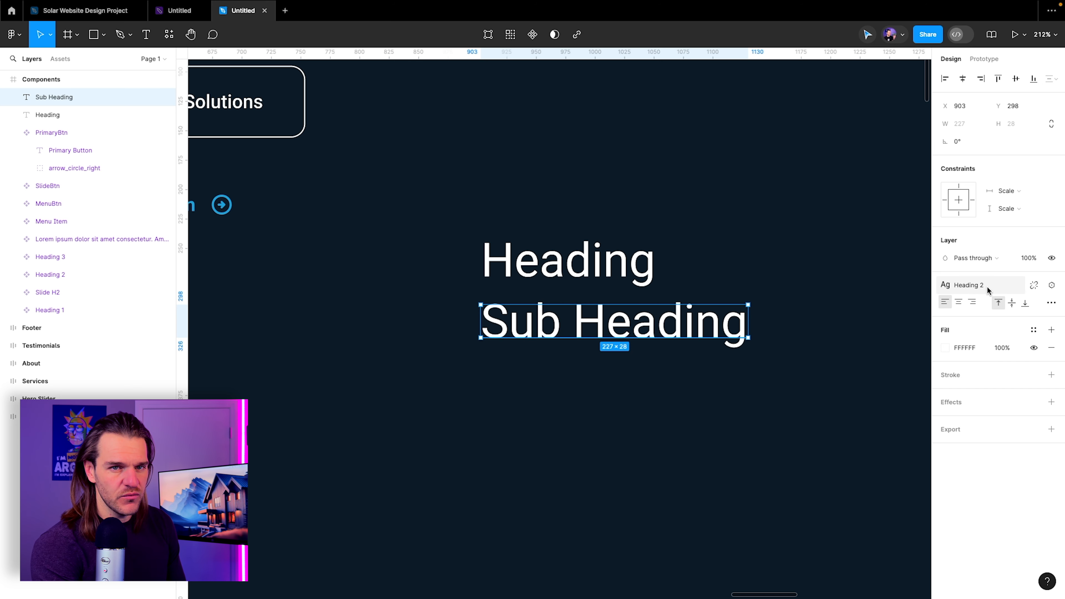
pyautogui.click(1030, 286)
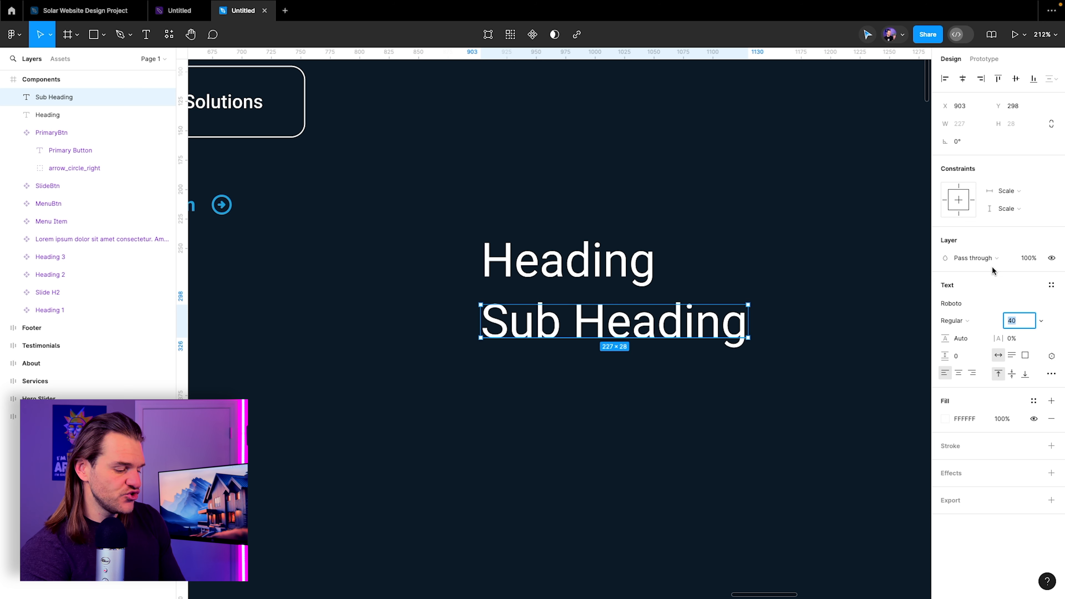
pyautogui.write('16')
pyautogui.press('Return')
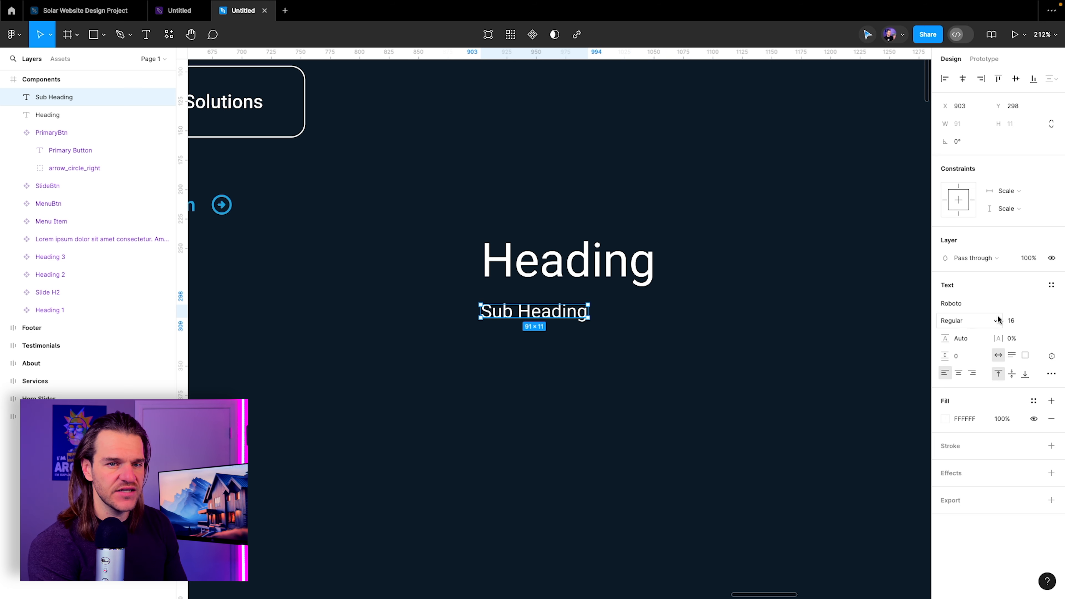
# Set the "Sub Heading" text to Medium weight and lower its white fill to about 40% opacity
pyautogui.click(962, 319)
pyautogui.click(961, 336)
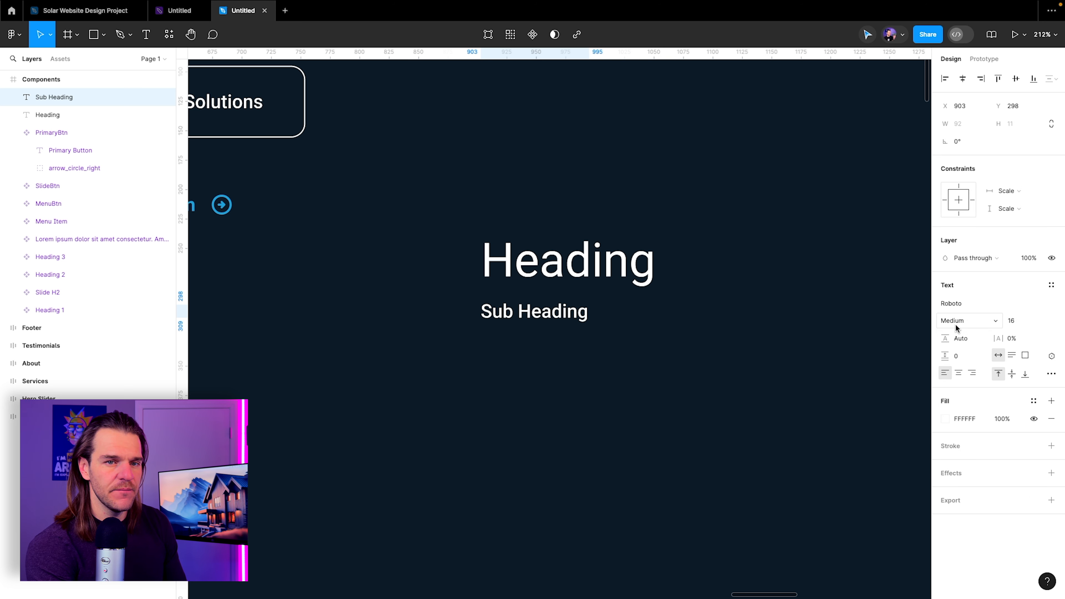
pyautogui.click(943, 422)
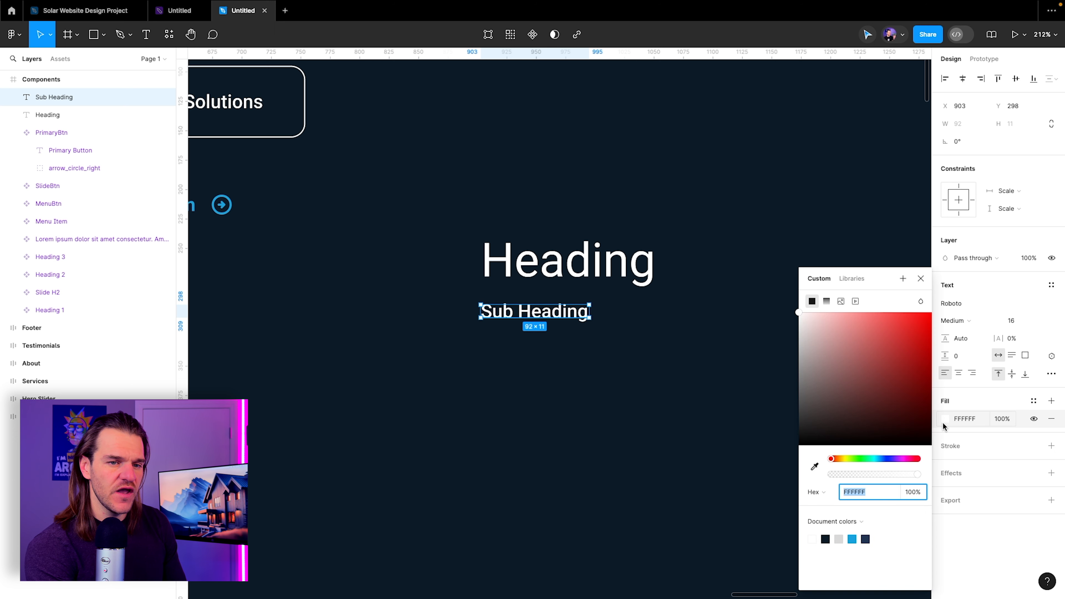
pyautogui.moveTo(805, 366); pyautogui.dragTo(775, 303)
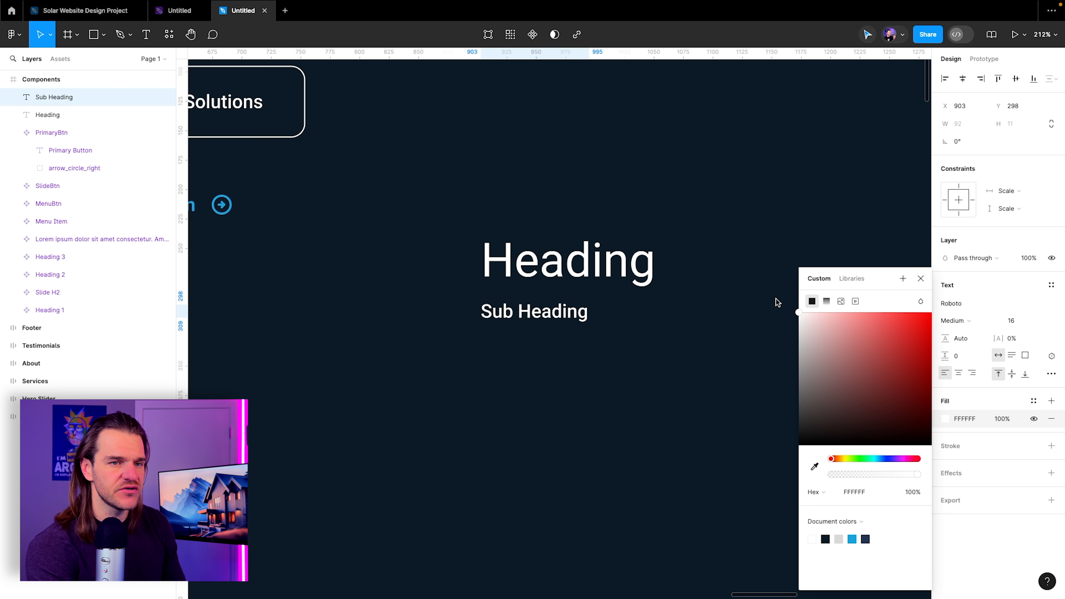
pyautogui.moveTo(916, 474); pyautogui.dragTo(867, 477)
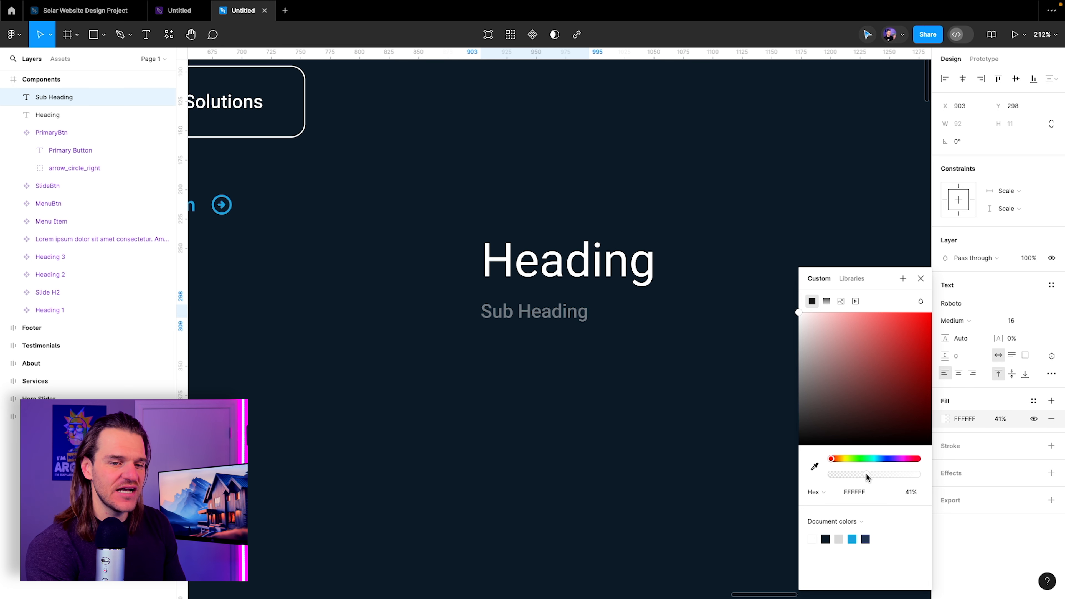
pyautogui.click(761, 387)
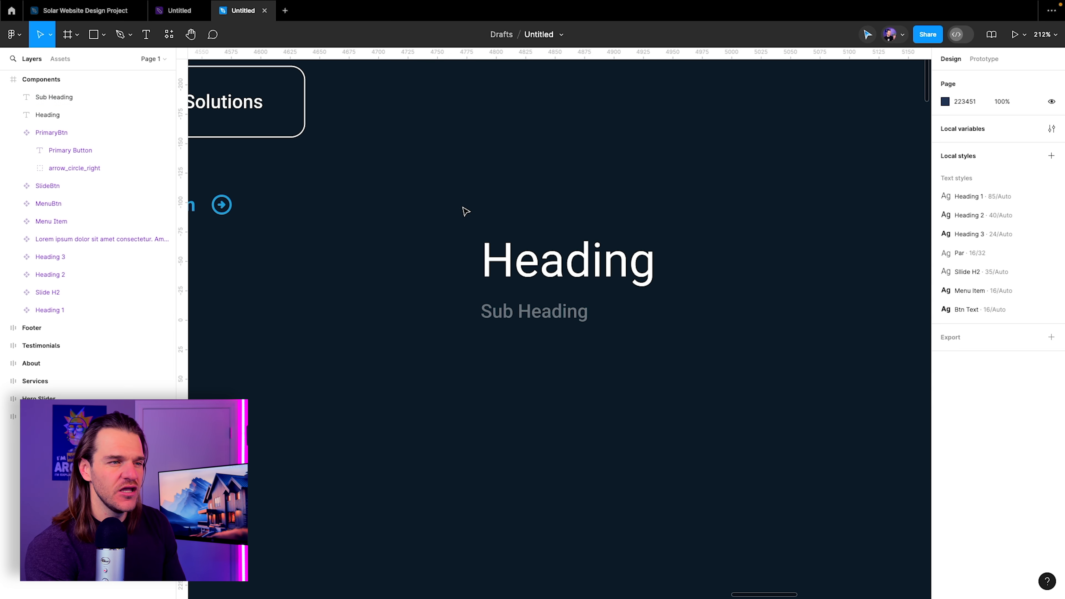
# Combine "Heading" and "Sub Heading" in a vertical, centred auto layout with the Space-3 variable as gap
pyautogui.moveTo(464, 209); pyautogui.dragTo(673, 388)
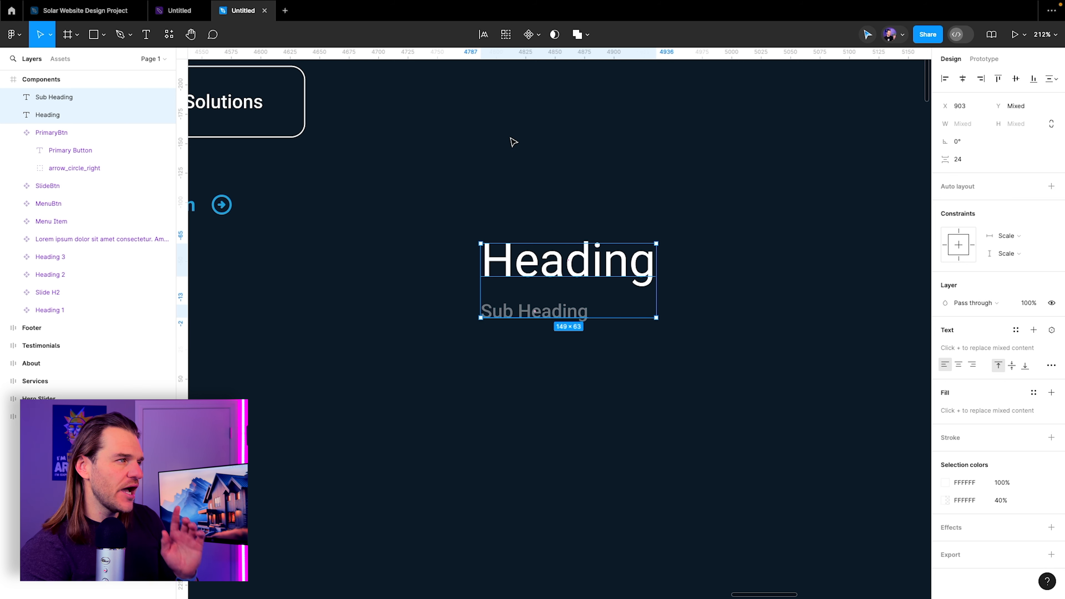
pyautogui.hotkey('shift', 'a')
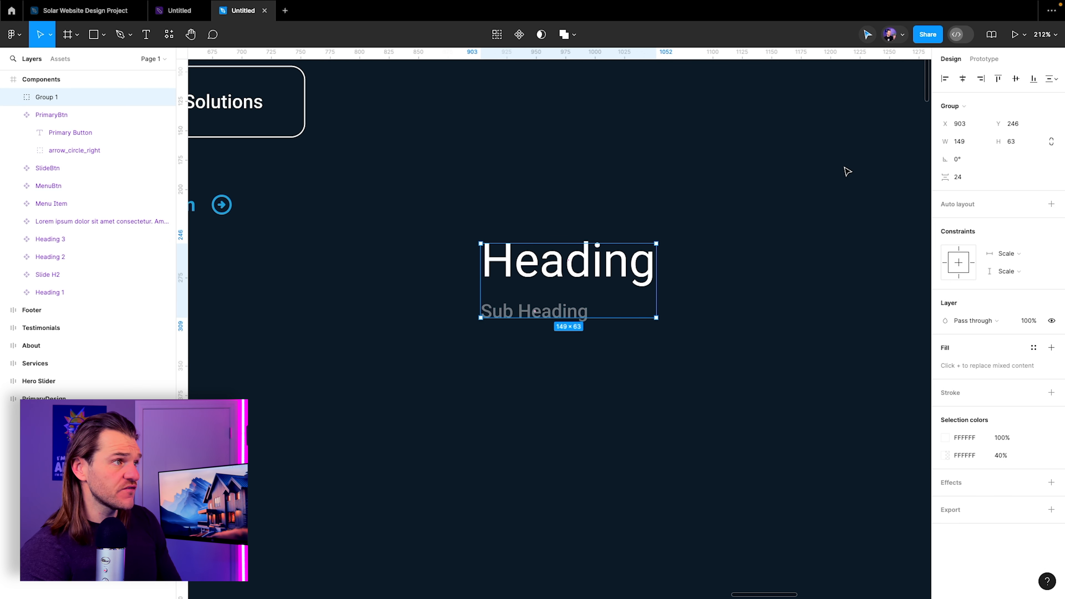
pyautogui.click(1008, 252)
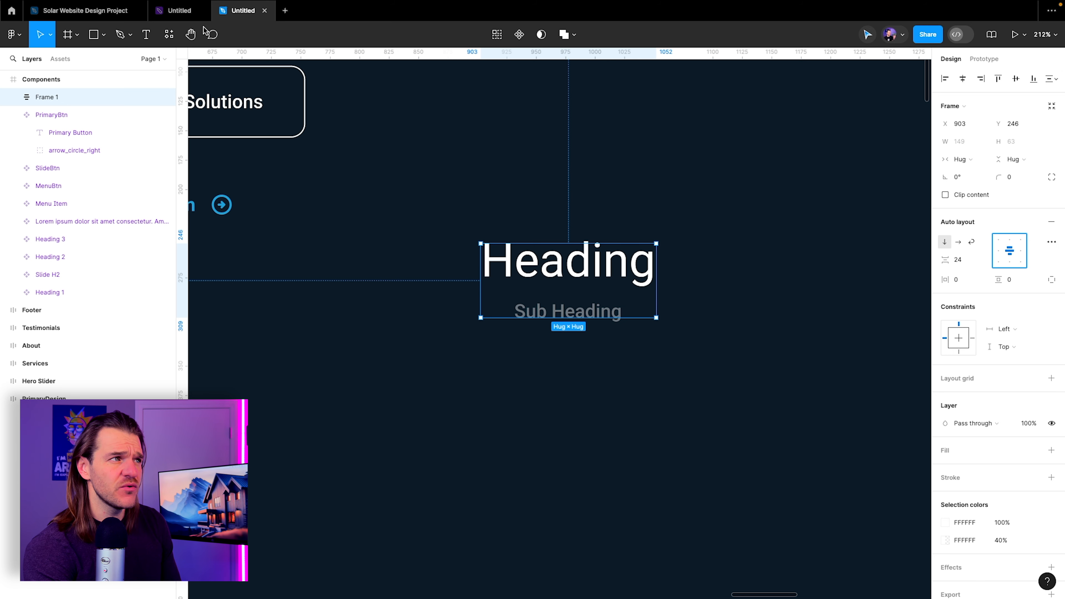
pyautogui.click(107, 11)
pyautogui.click(1002, 296)
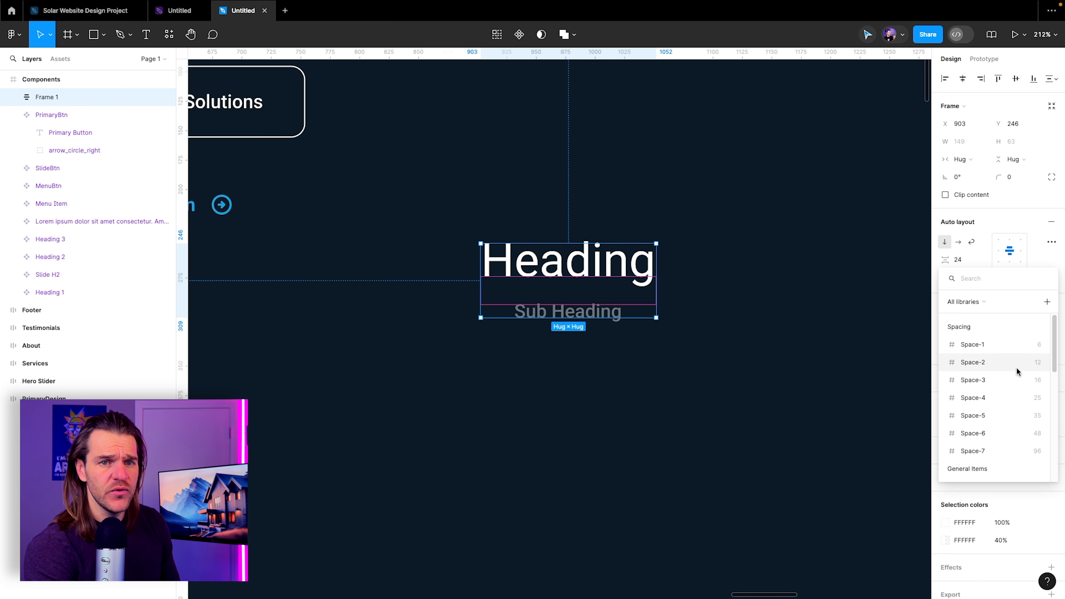
pyautogui.click(968, 379)
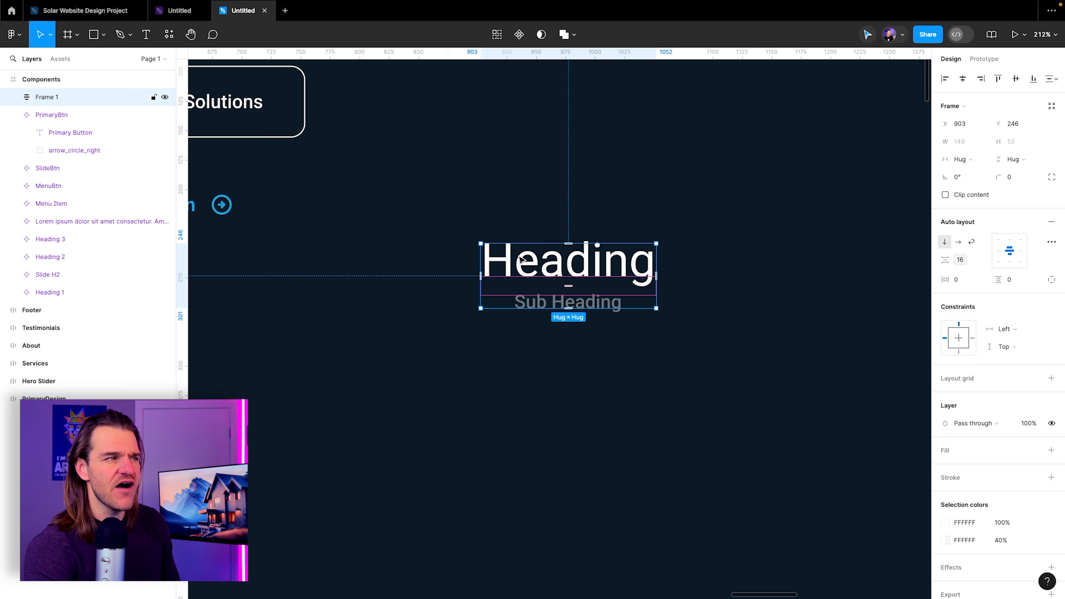
# Rename the auto layout frame "Heading/SubHeading" and turn it into a component
pyautogui.doubleClick(58, 97)
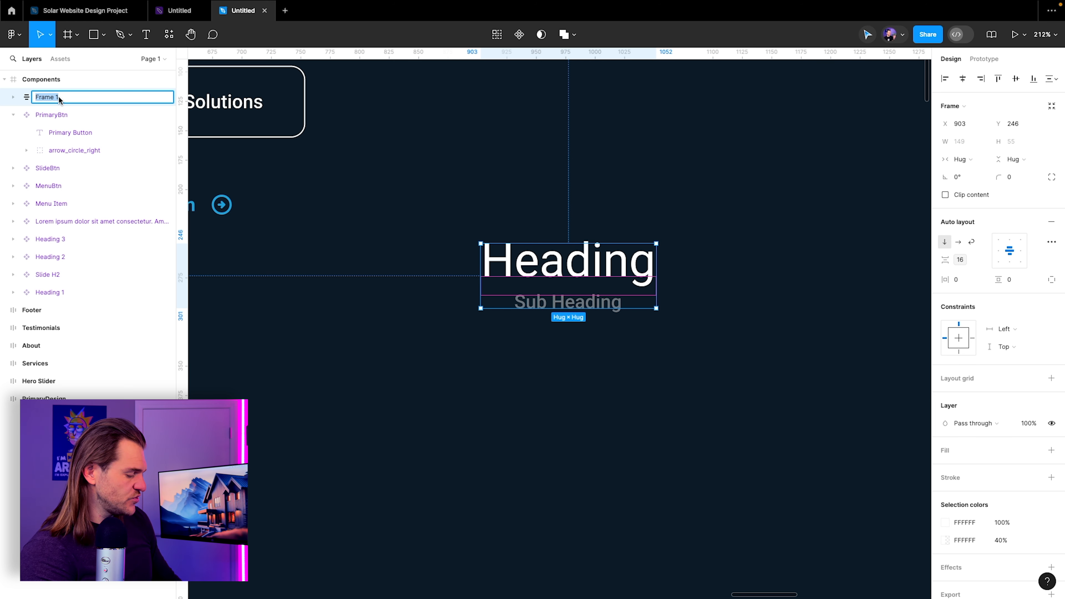
pyautogui.write('Heading/SubHeading')
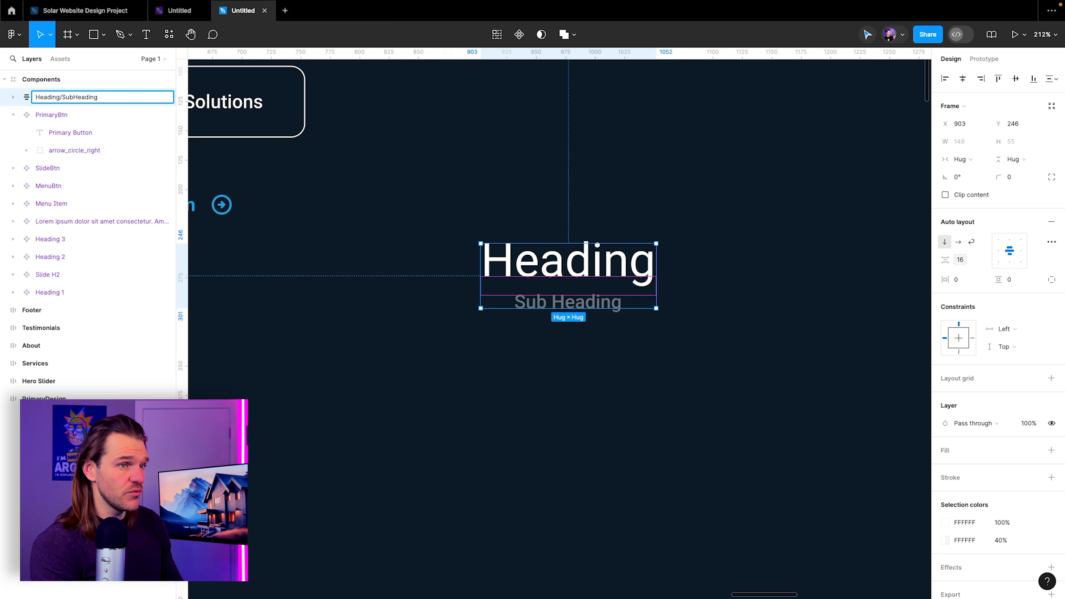
pyautogui.click(404, 209)
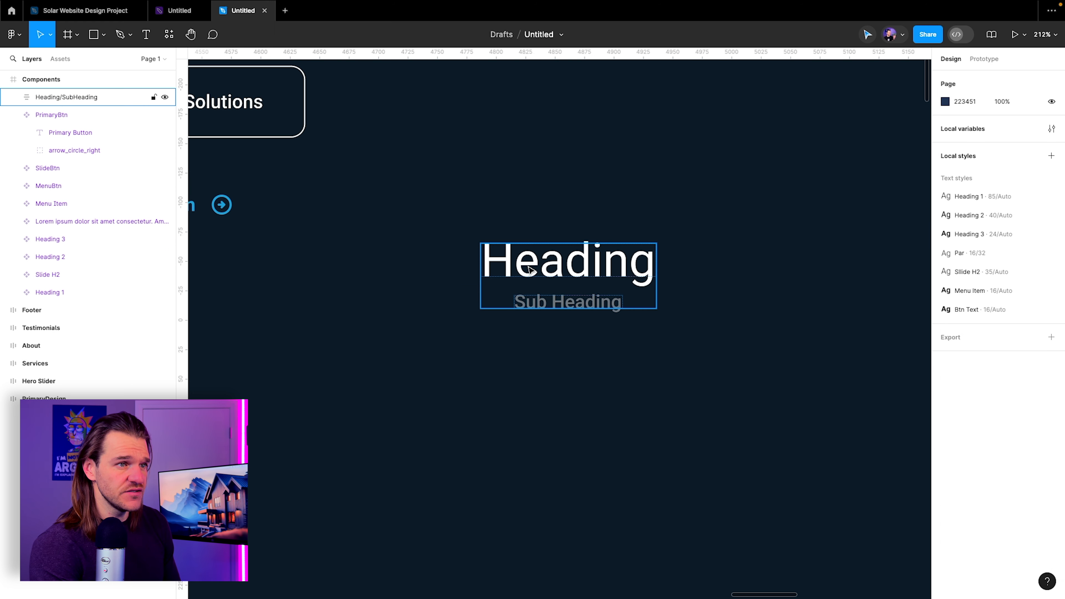
pyautogui.rightClick(530, 270)
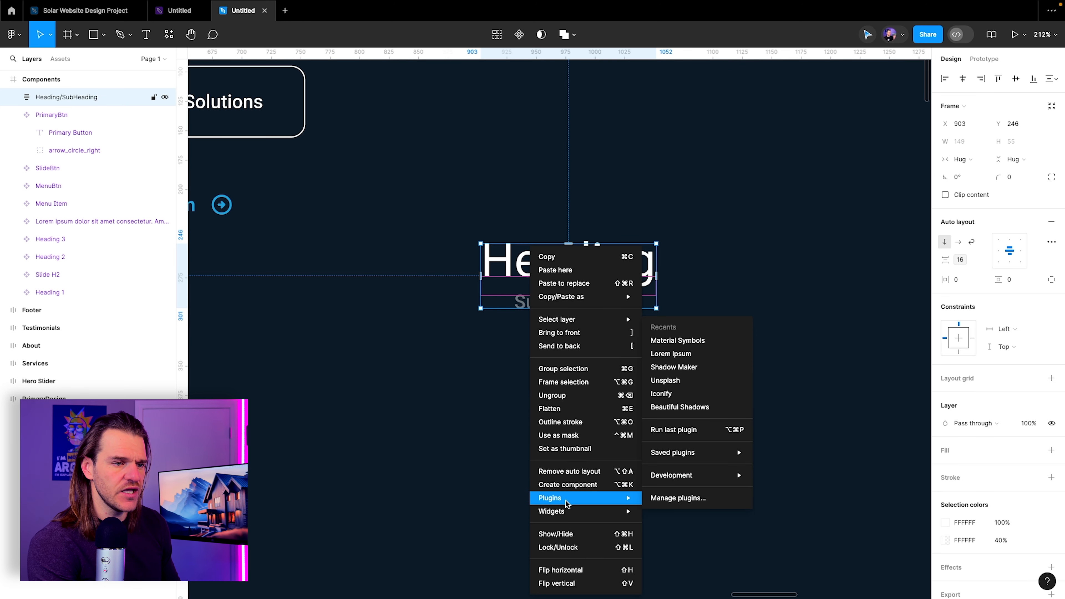
pyautogui.click(558, 484)
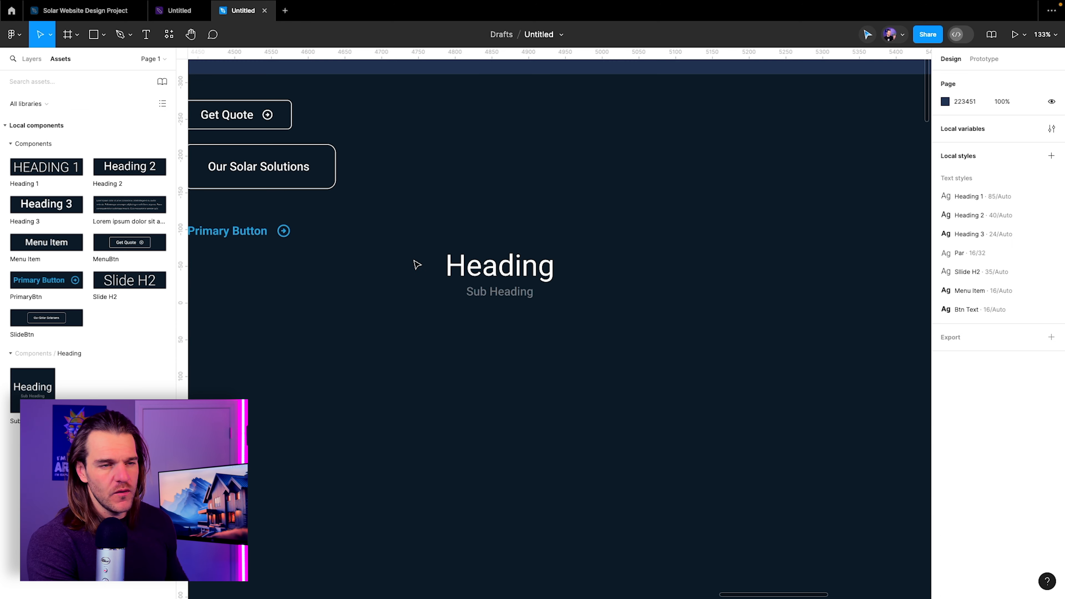
# Move the Heading/SubHeading component directly below the Primary Button, aligned with its left edge
pyautogui.scroll(2, 416, 265)
pyautogui.hscroll(-5, 571, 233)
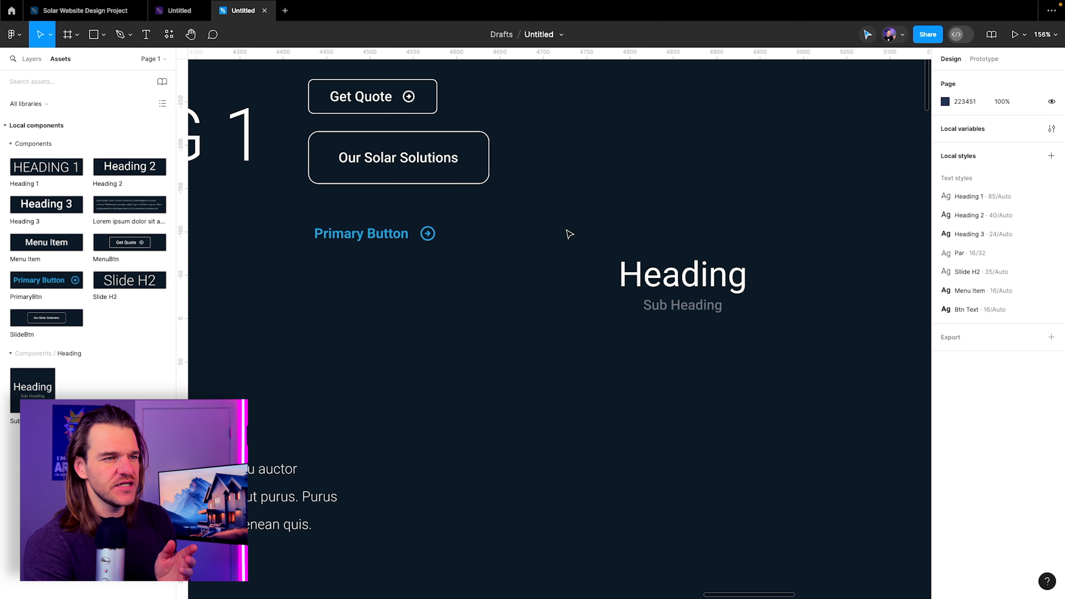
pyautogui.moveTo(675, 289); pyautogui.dragTo(384, 311)
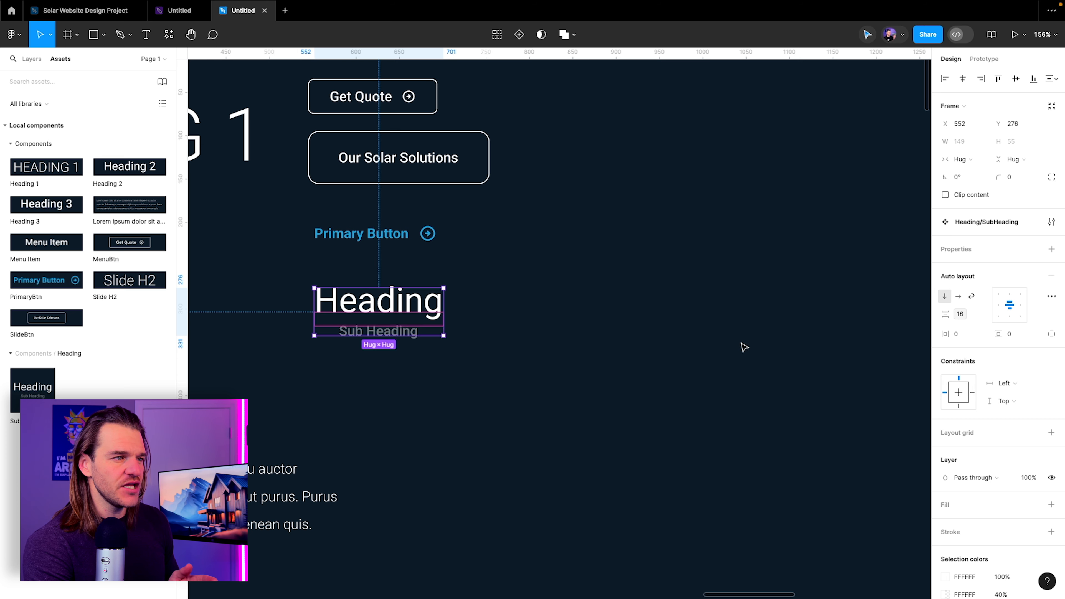
pyautogui.click(741, 348)
# Draw a rectangle beside the button components, size it to 612 × 448 and place it at about X 838, Y 47
pyautogui.scroll(-3, 251, 343)
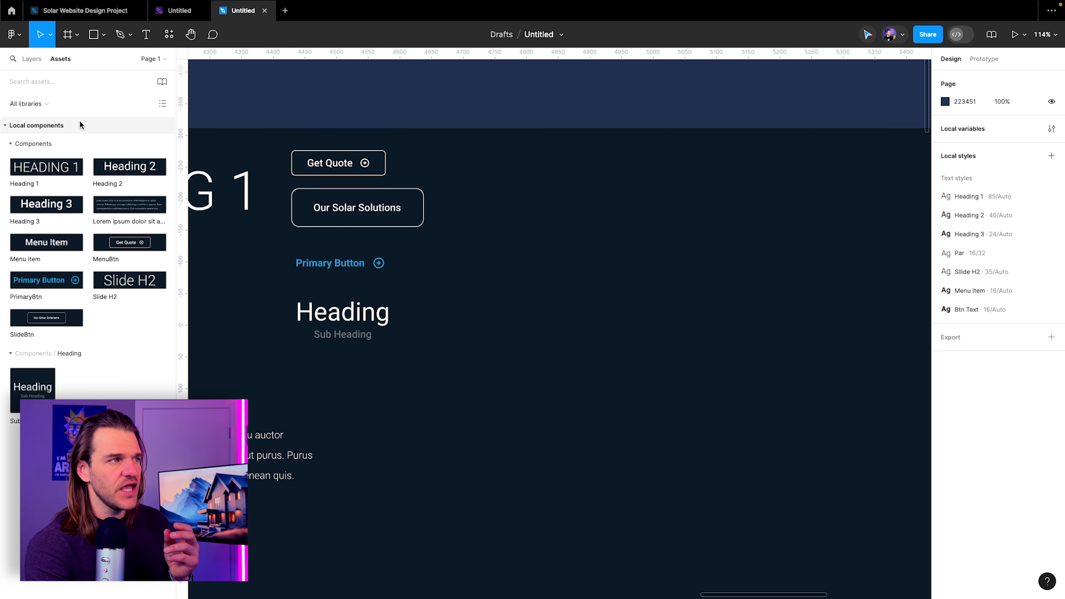
pyautogui.click(94, 36)
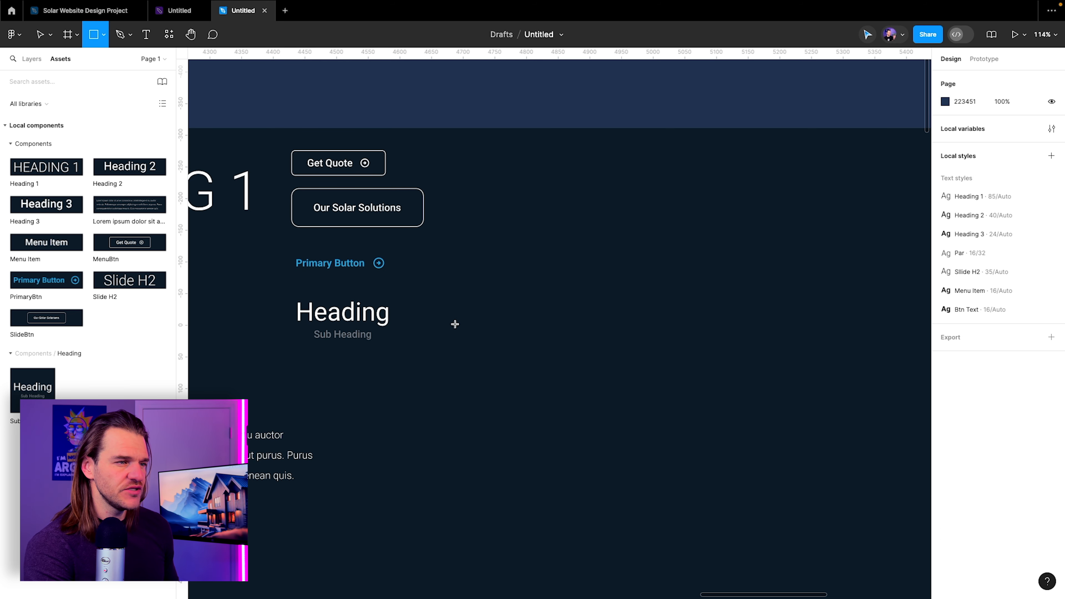
pyautogui.moveTo(436, 232); pyautogui.dragTo(642, 384)
pyautogui.click(964, 126)
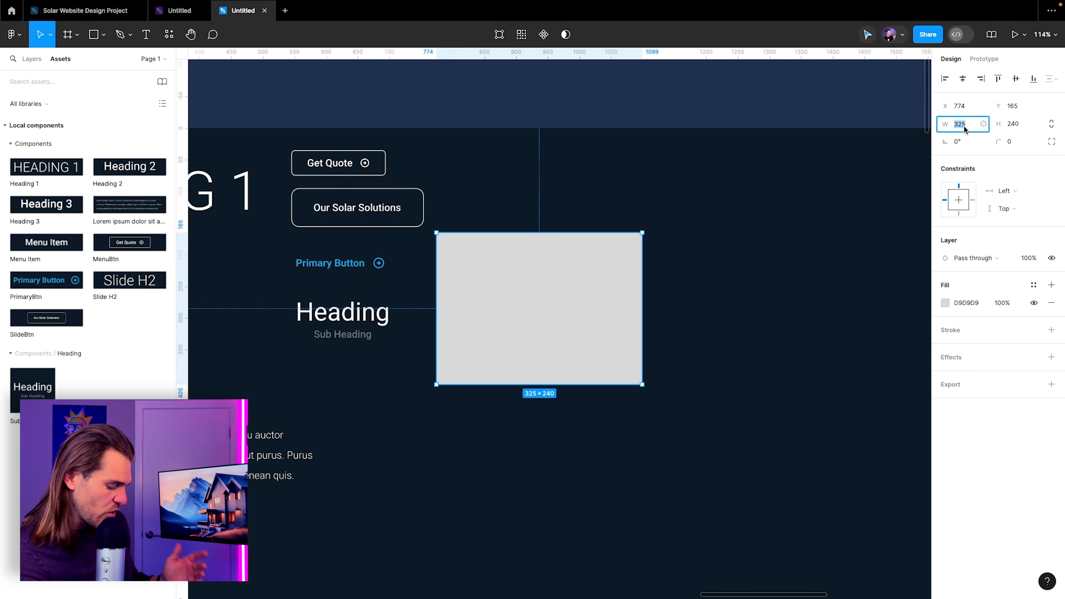
pyautogui.write('612')
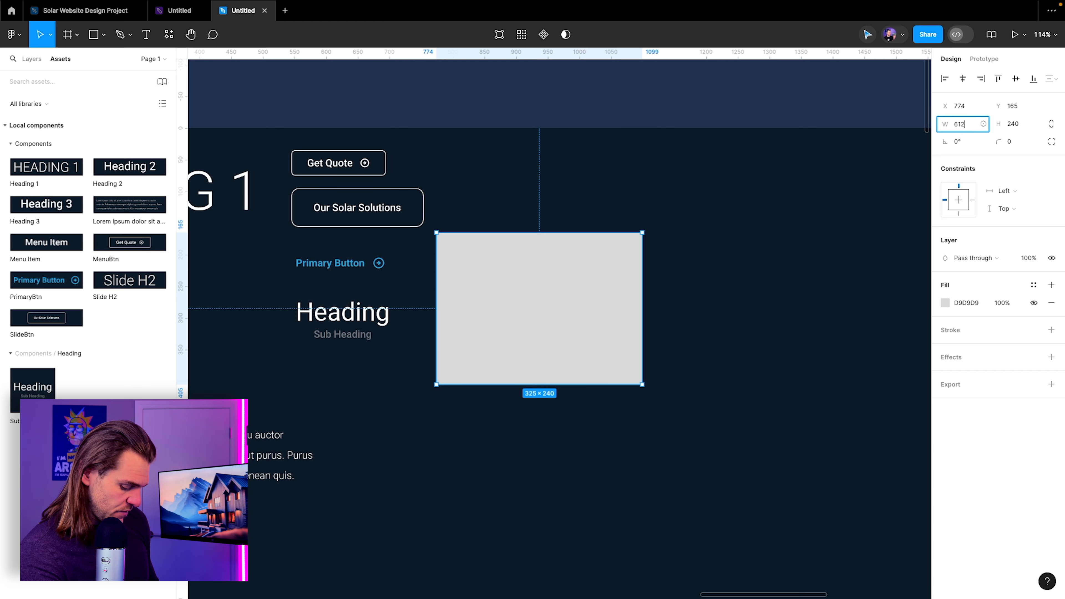
pyautogui.click(1016, 126)
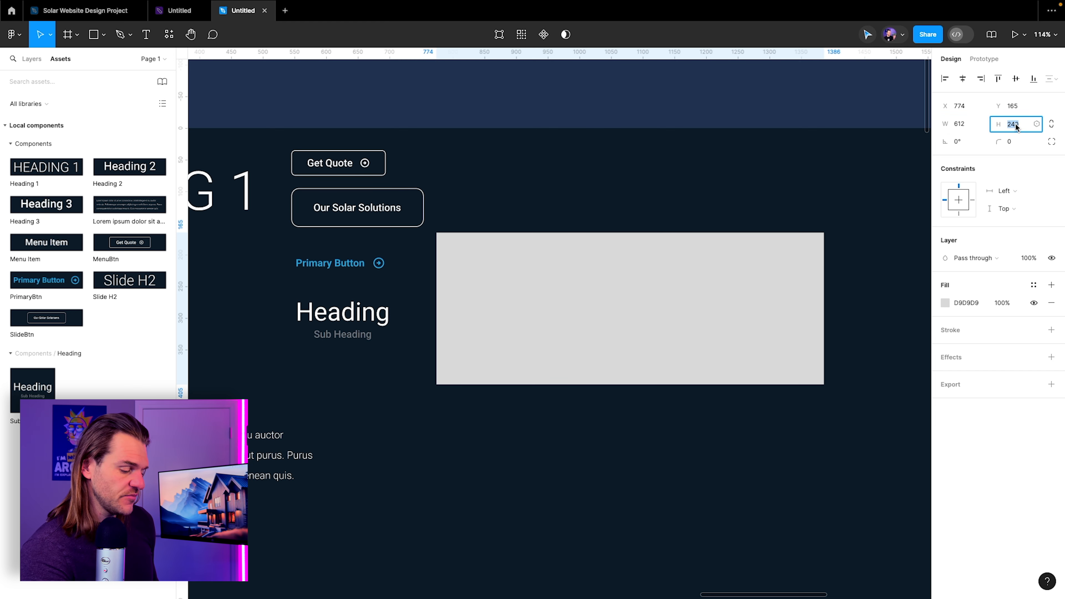
pyautogui.write('448')
pyautogui.press('Return')
pyautogui.moveTo(570, 317); pyautogui.dragTo(610, 242)
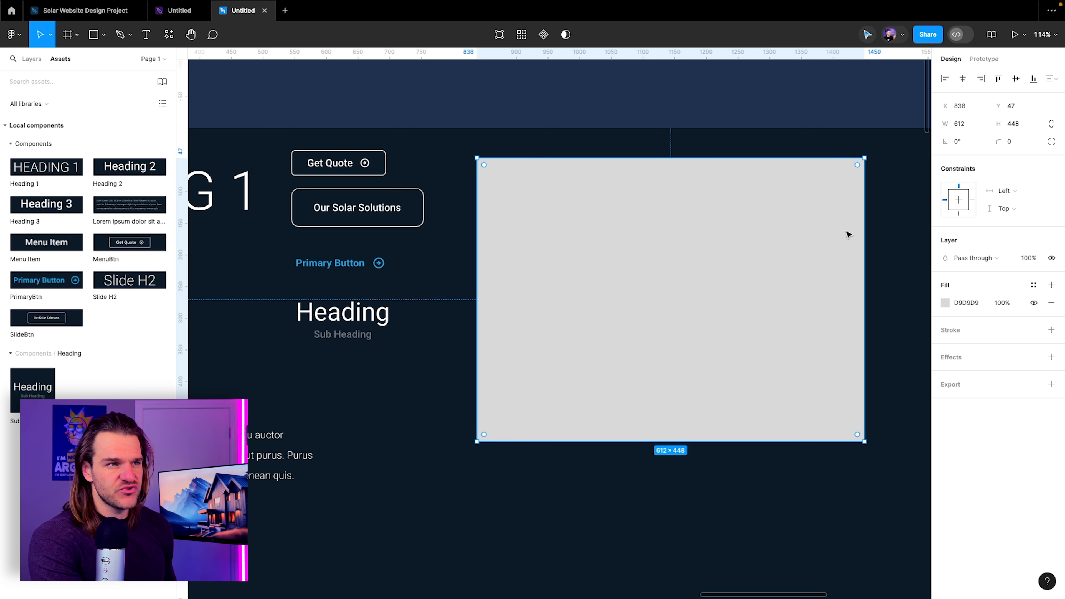
# Apply the Img-Radius variable to the rectangle's corner radius
pyautogui.click(1036, 141)
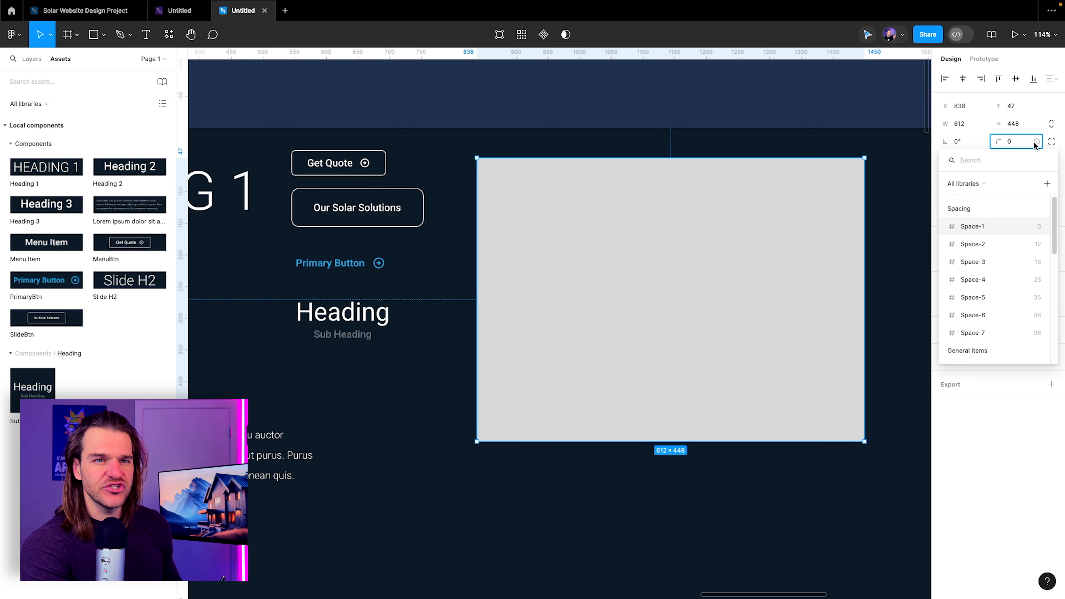
pyautogui.scroll(-5, 1018, 254)
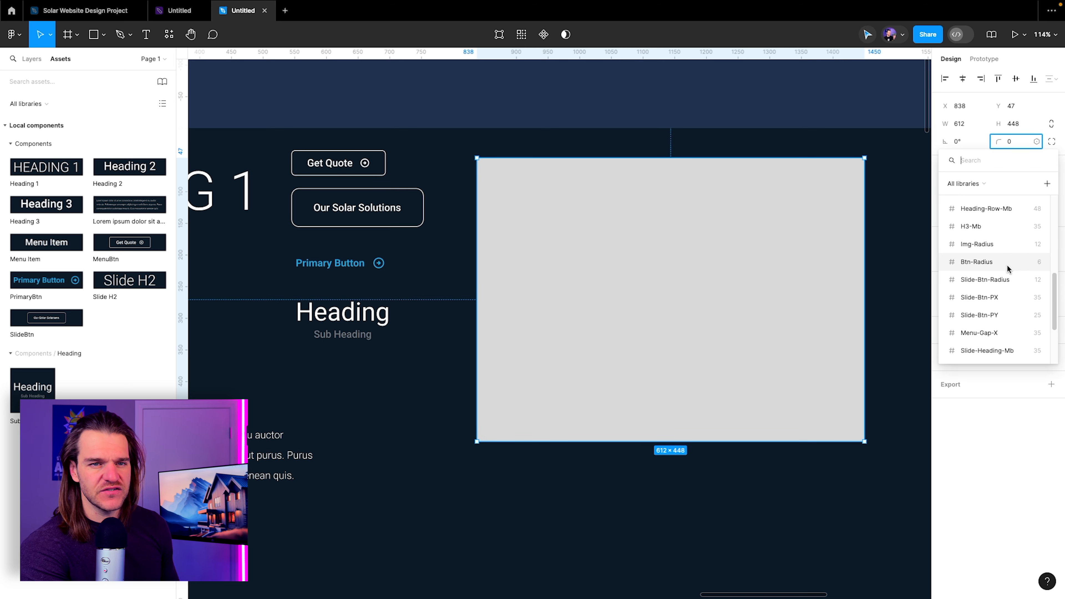
pyautogui.click(984, 248)
pyautogui.click(744, 147)
pyautogui.click(714, 245)
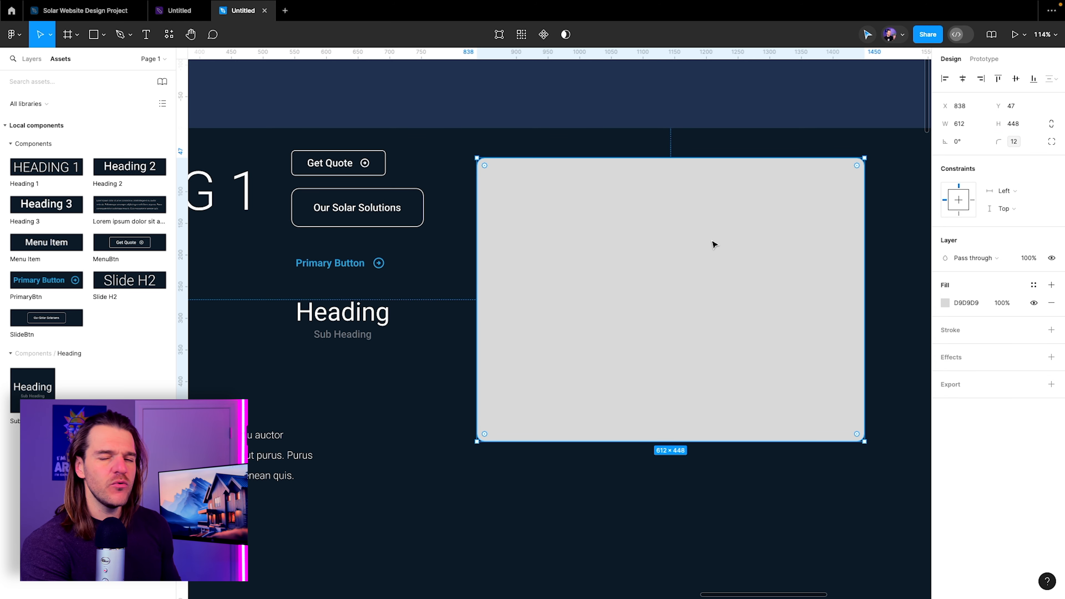
# Set the rectangle's fill colour to white (FFFFFF)
pyautogui.hscroll(3, 692, 252)
pyautogui.click(945, 303)
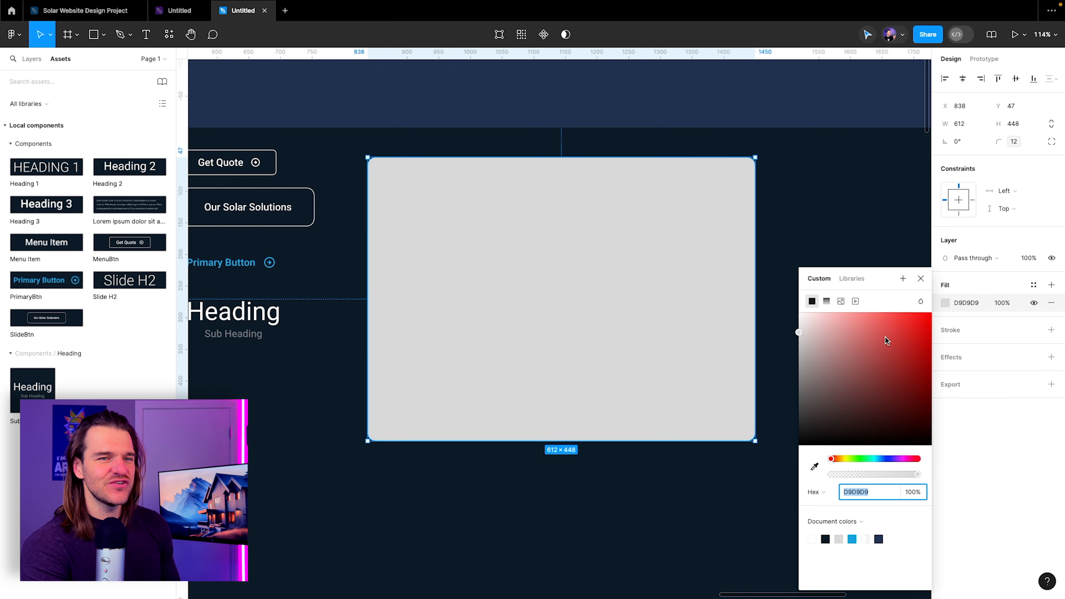
pyautogui.moveTo(886, 341); pyautogui.dragTo(760, 280)
# Add a Shadow Maker shadow to the rectangle, cast toward its lower right with increased opacity
pyautogui.click(170, 38)
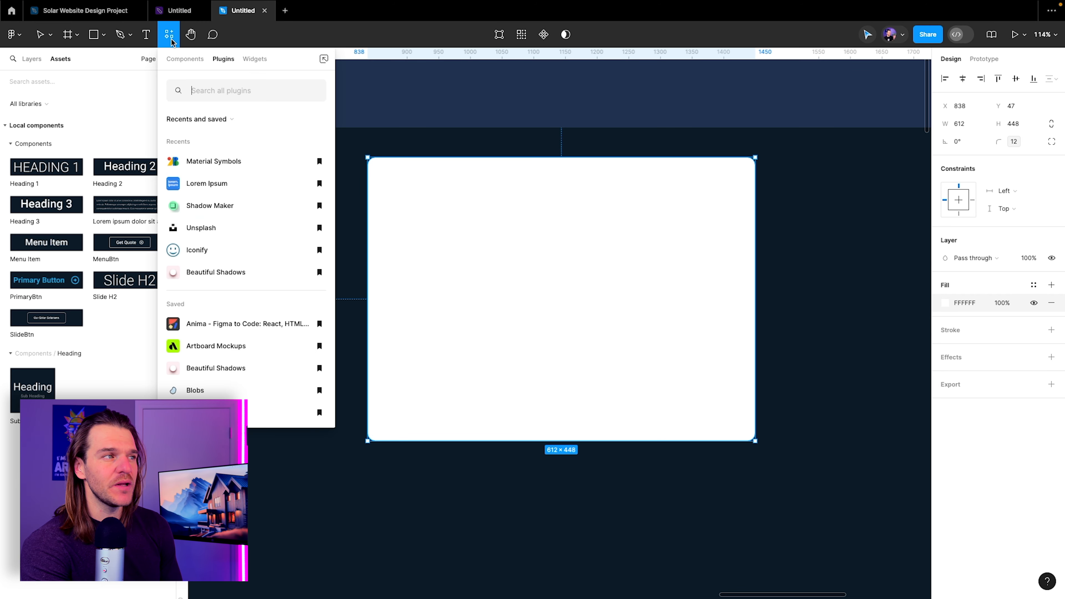
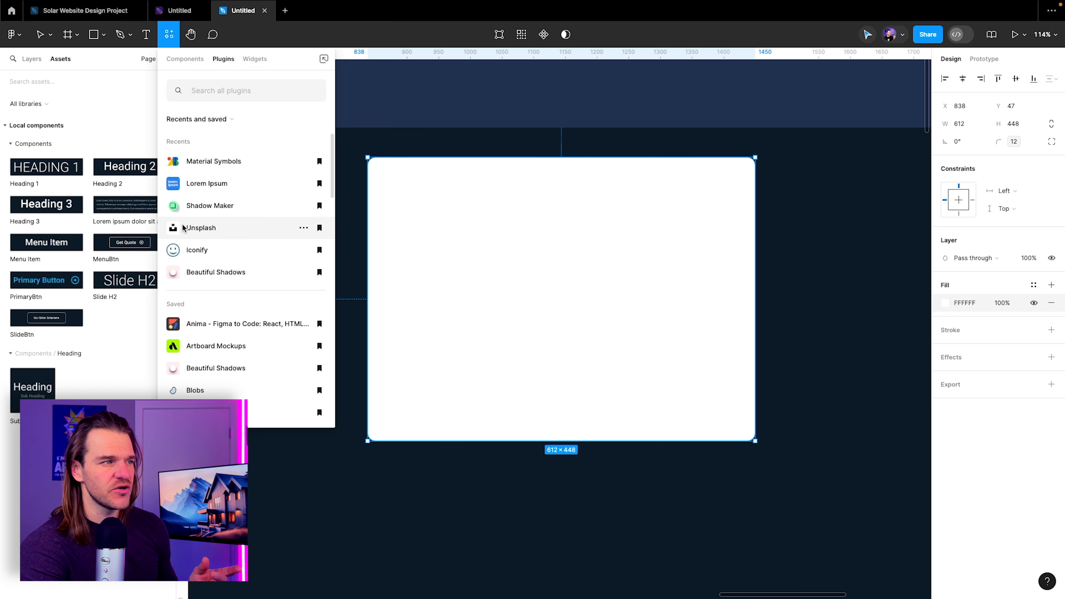
pyautogui.click(198, 205)
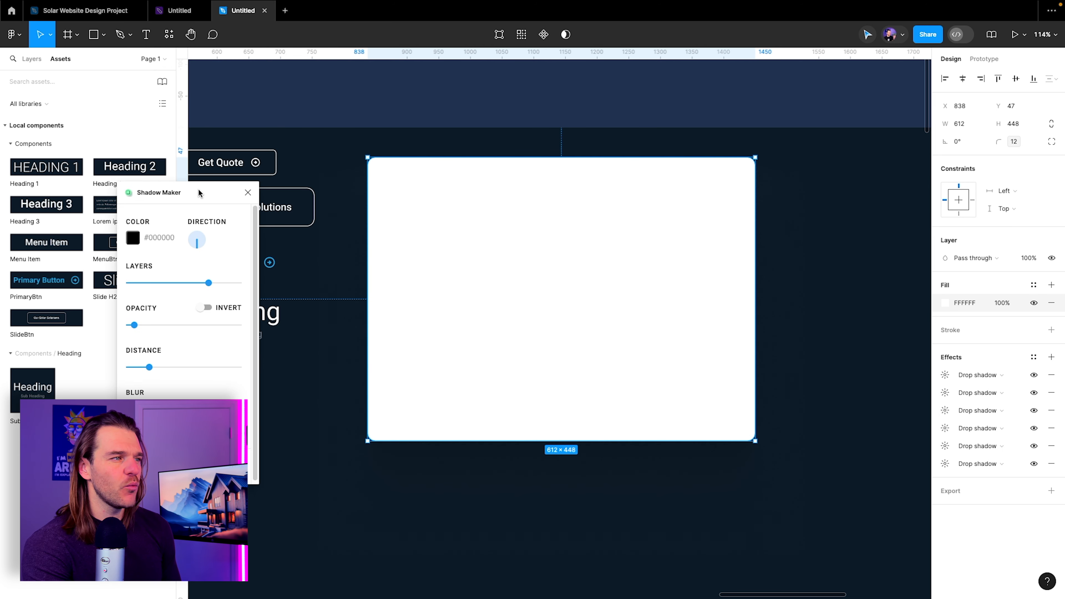
pyautogui.moveTo(199, 193); pyautogui.dragTo(227, 155)
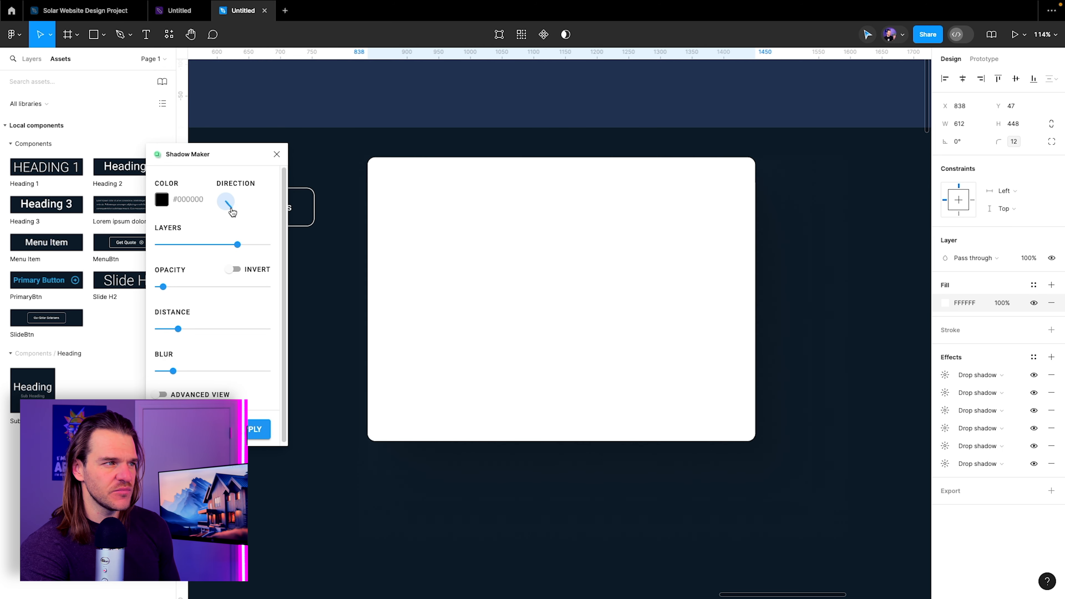
pyautogui.moveTo(180, 288); pyautogui.dragTo(194, 292)
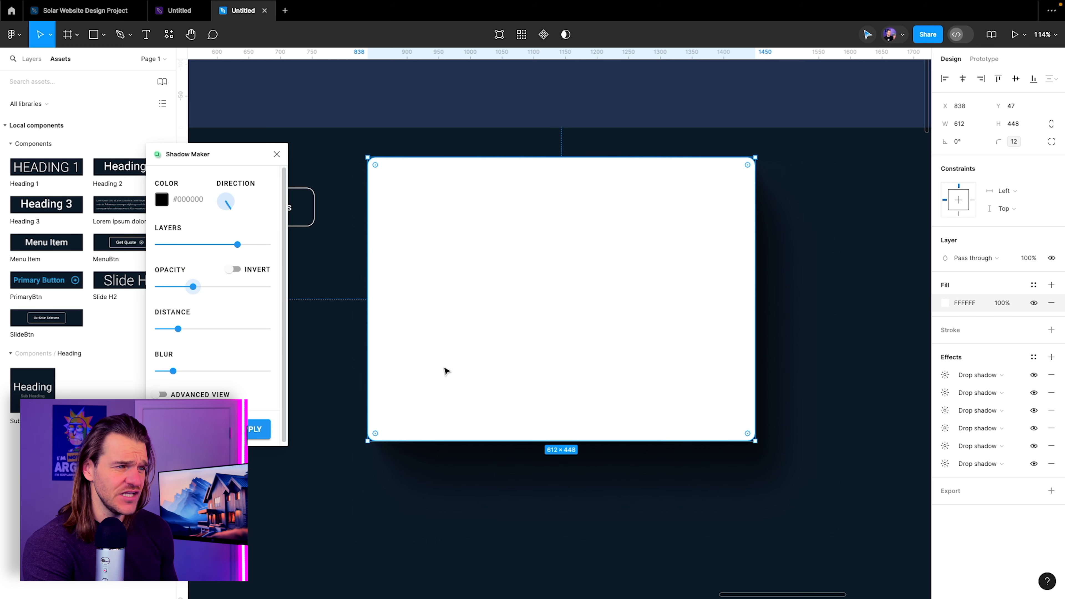
# Set the rectangle's fill colour to dark grey 1E1E1E
pyautogui.click(945, 303)
pyautogui.moveTo(897, 344); pyautogui.dragTo(793, 433)
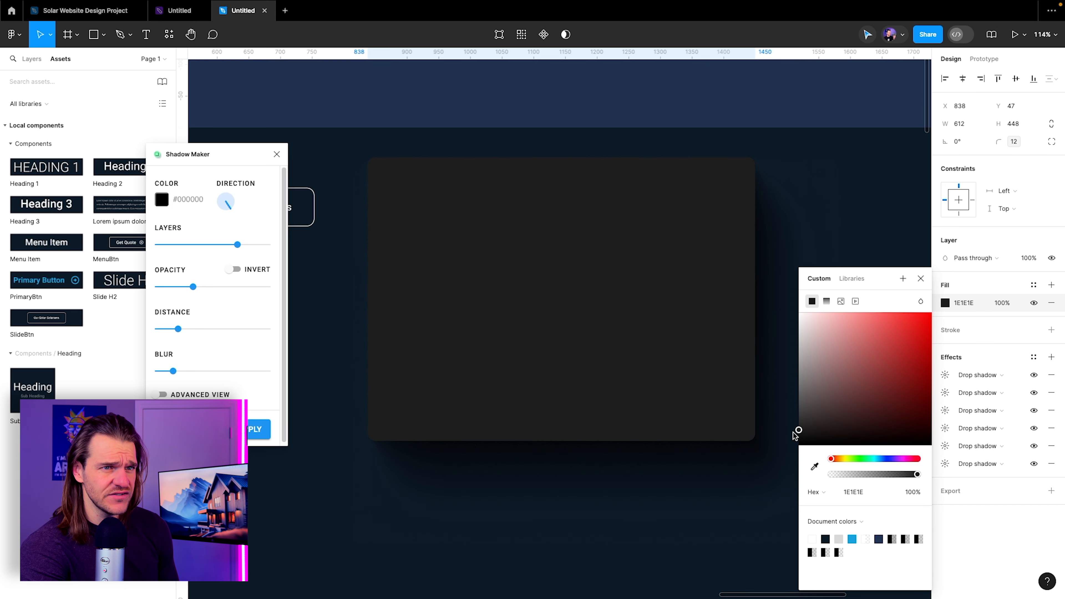
# Set the rectangle's Shadow Maker opacity to 0.25 and apply the shadow
pyautogui.moveTo(770, 117); pyautogui.dragTo(709, 71)
pyautogui.moveTo(229, 209); pyautogui.dragTo(230, 210)
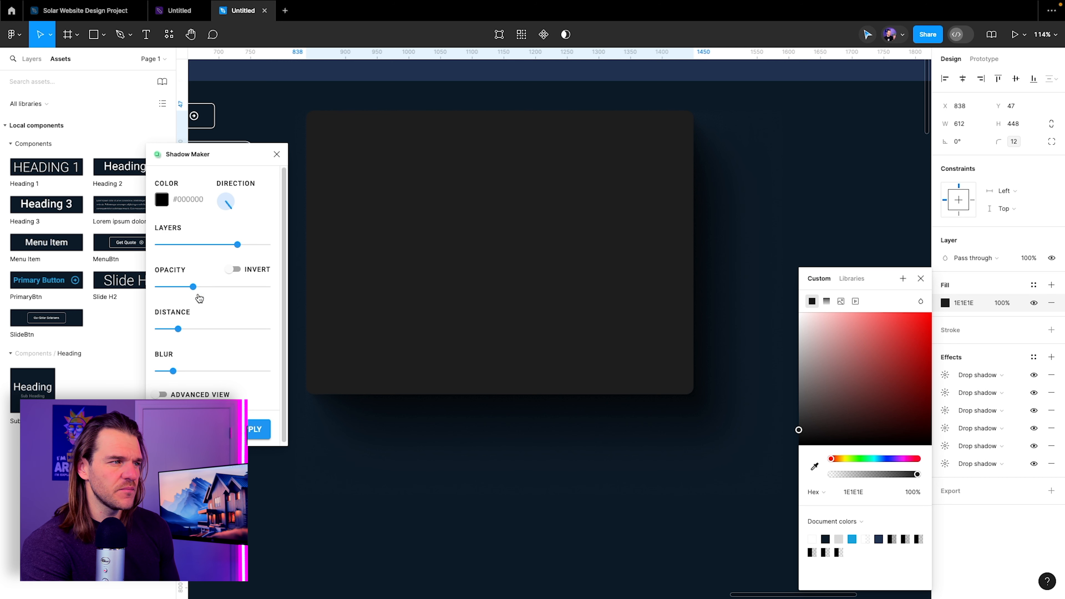
pyautogui.moveTo(192, 286); pyautogui.dragTo(184, 286)
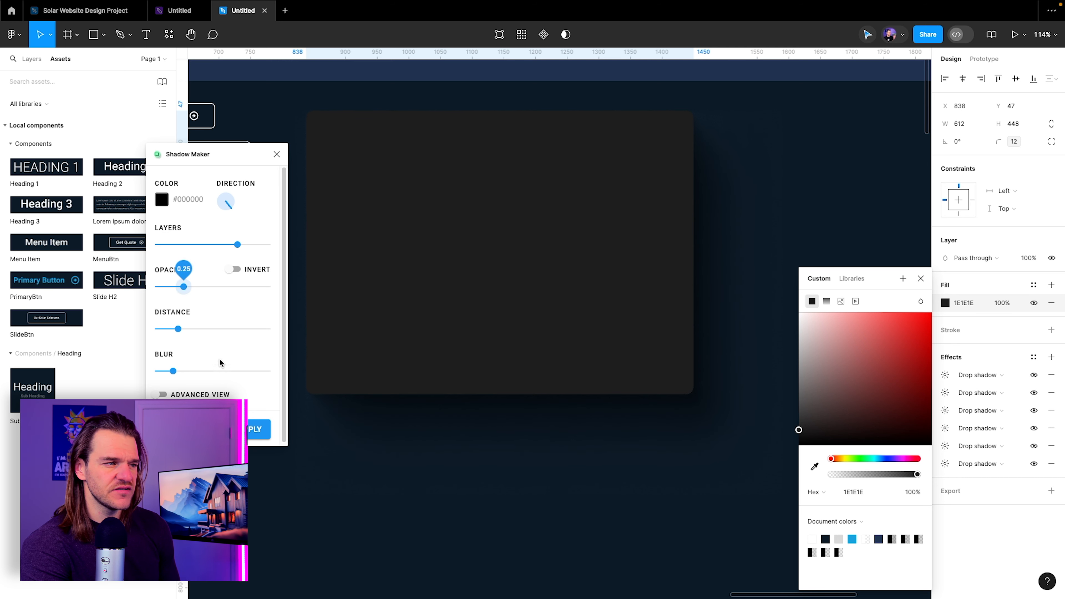
pyautogui.click(254, 432)
# Save the rectangle's drop shadows as a new effect style named ShadowRight
pyautogui.click(1051, 280)
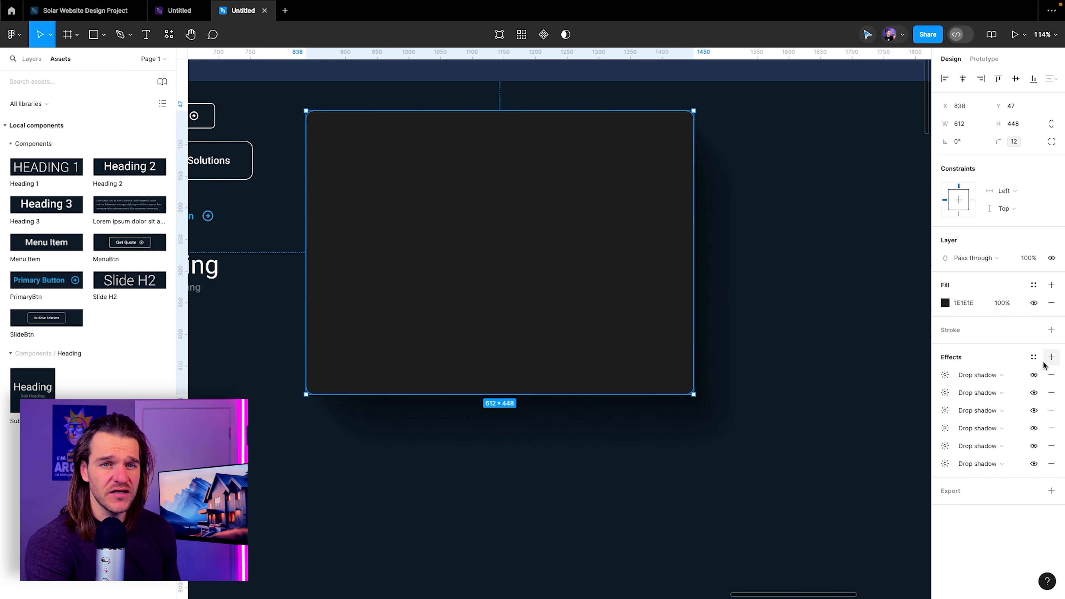
pyautogui.click(1034, 356)
pyautogui.click(1046, 377)
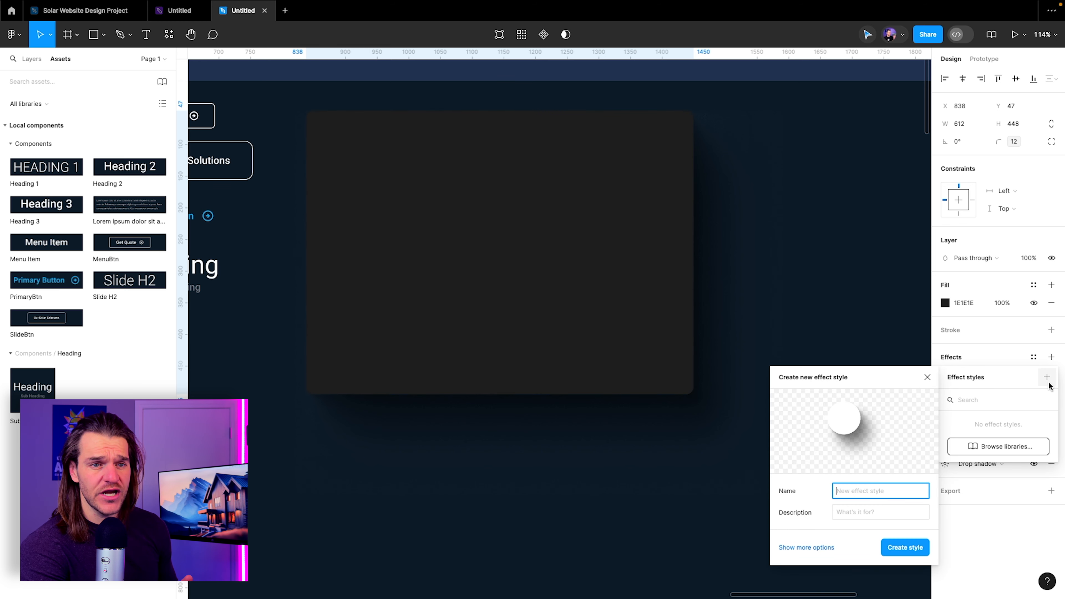
pyautogui.write('ShadowRigfht')
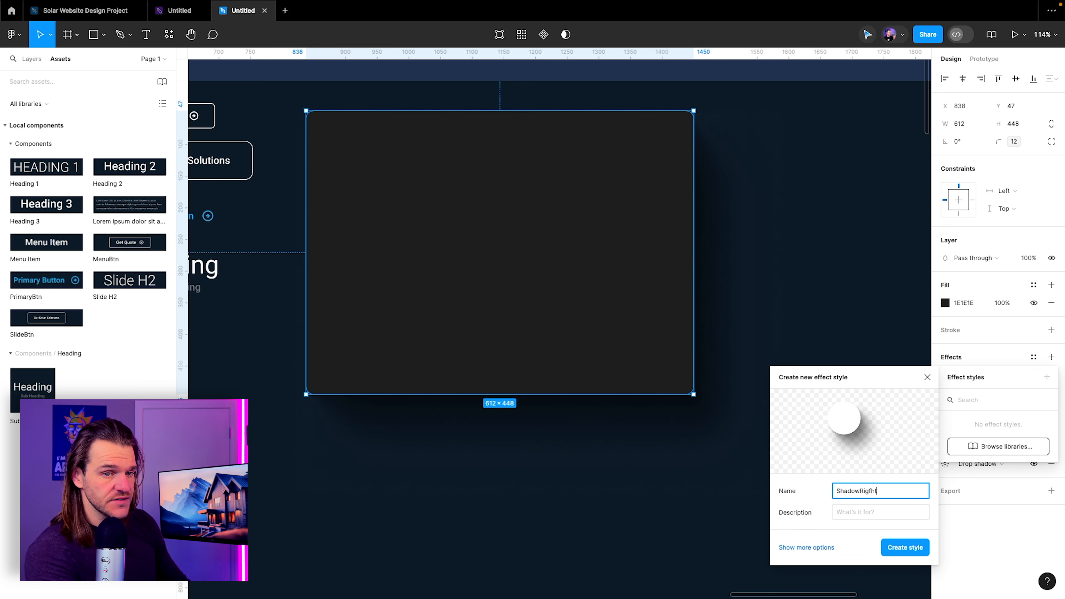
# Duplicate the rectangle directly below the original, detach the copy's ShadowRight style and remove all its drop shadows
pyautogui.scroll(-5, 727, 291)
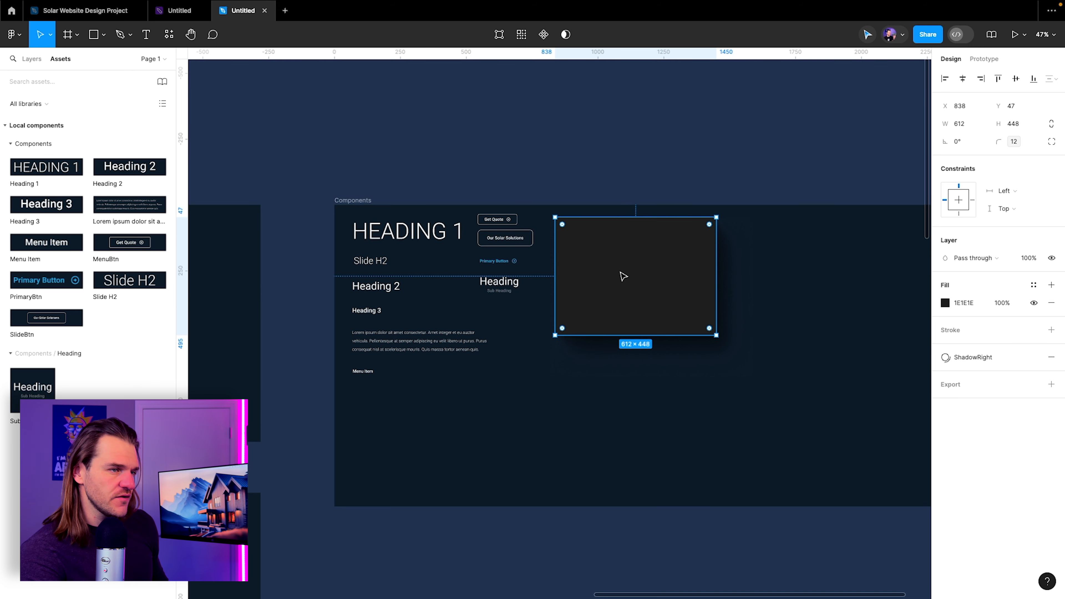
pyautogui.moveTo(620, 272); pyautogui.dragTo(621, 411)
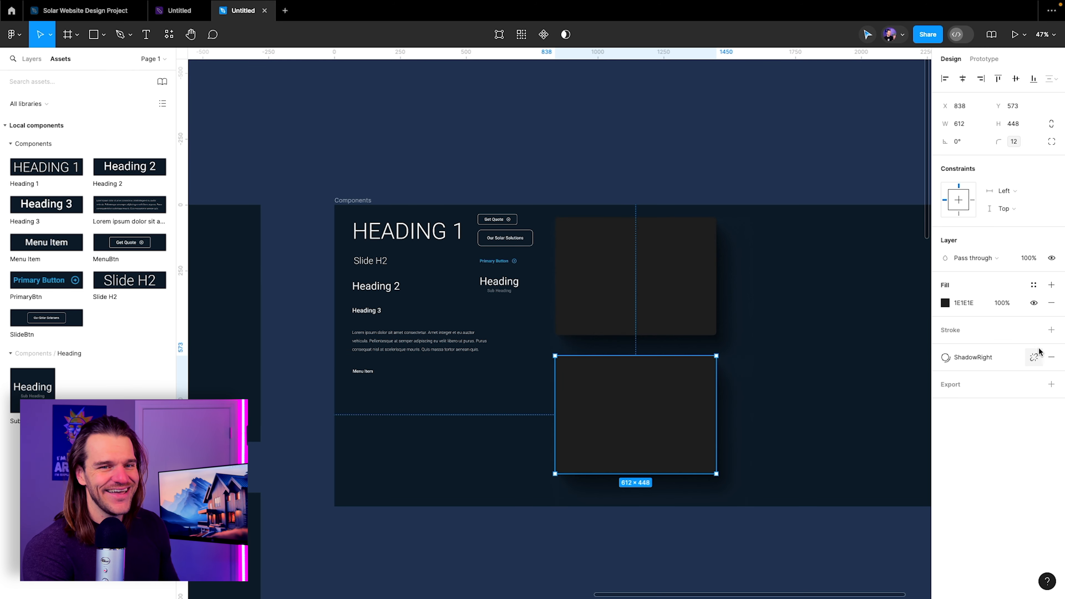
pyautogui.click(1034, 357)
pyautogui.click(1052, 377)
pyautogui.click(1052, 376)
pyautogui.click(1052, 376)
pyautogui.click(1052, 376)
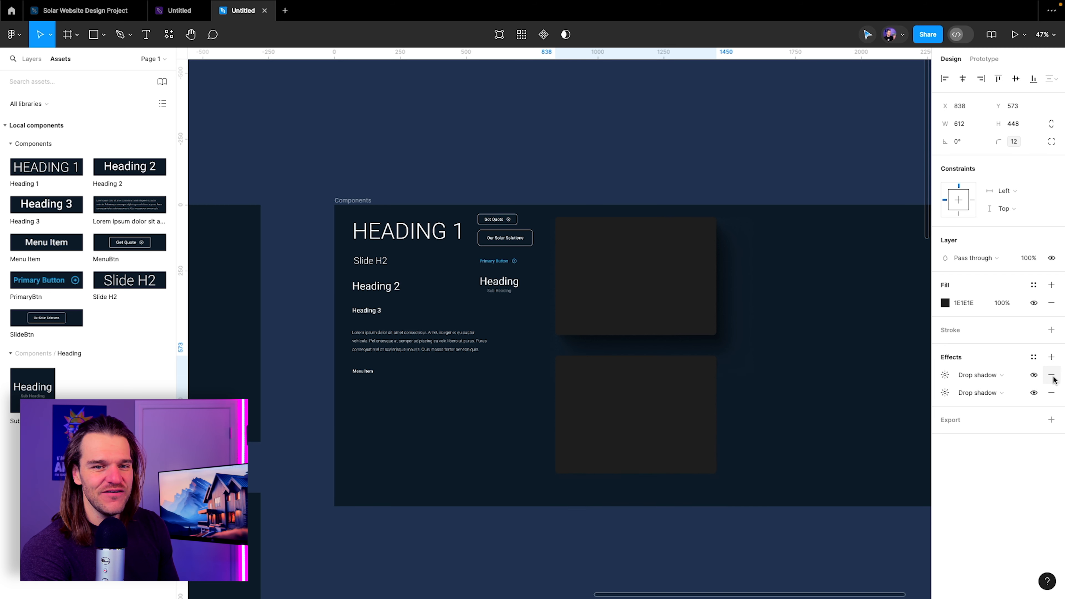
pyautogui.click(1052, 377)
pyautogui.click(1052, 377)
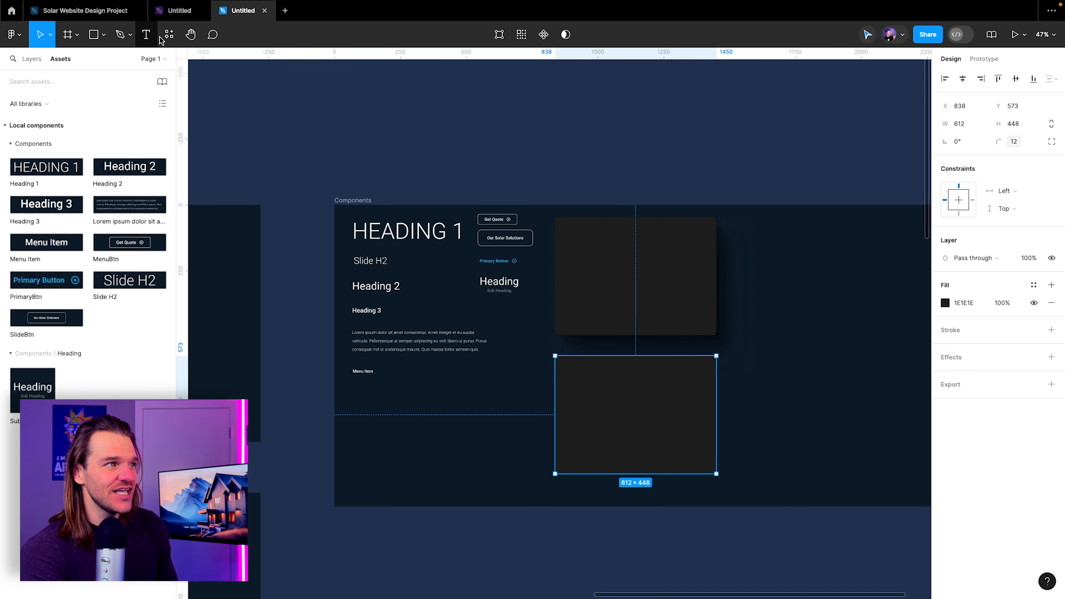
# Add a Shadow Maker shadow to the duplicate rectangle, cast toward its lower left with increased opacity
pyautogui.click(169, 34)
pyautogui.click(309, 162)
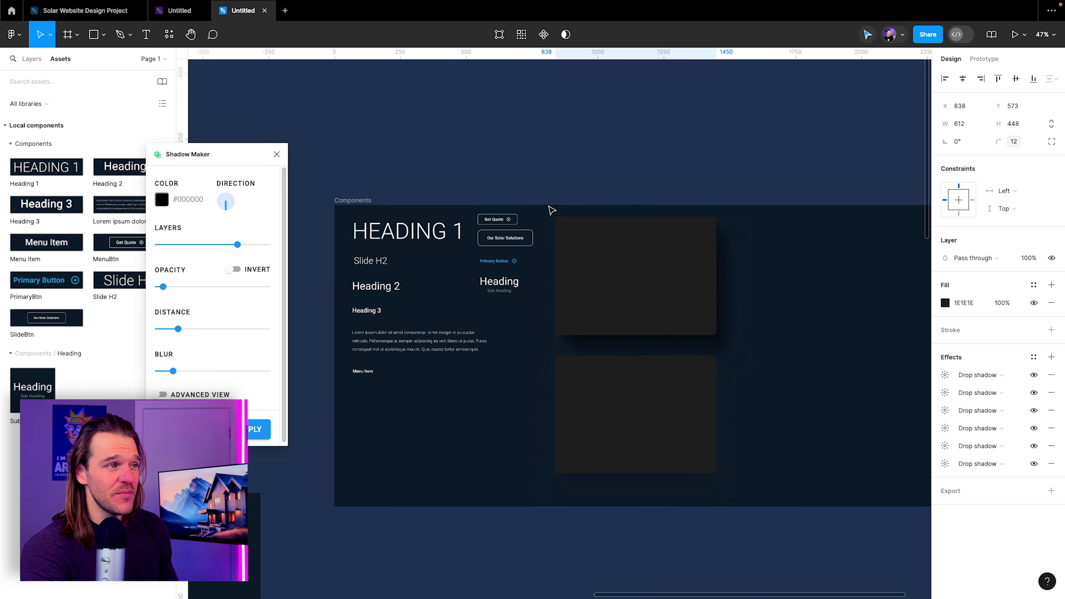
pyautogui.click(223, 211)
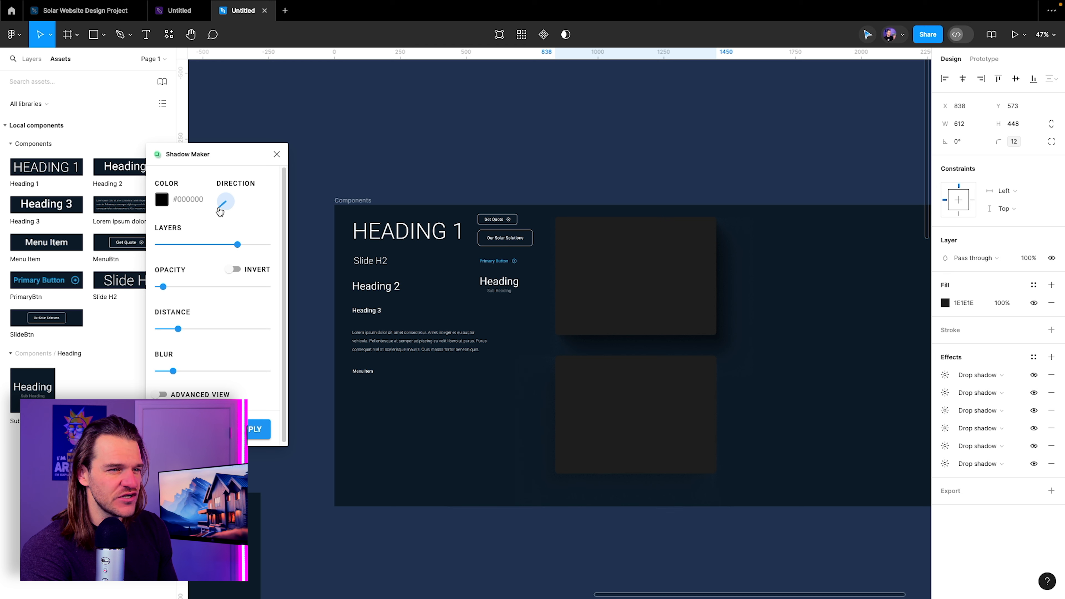
pyautogui.moveTo(164, 287); pyautogui.dragTo(184, 293)
pyautogui.click(259, 429)
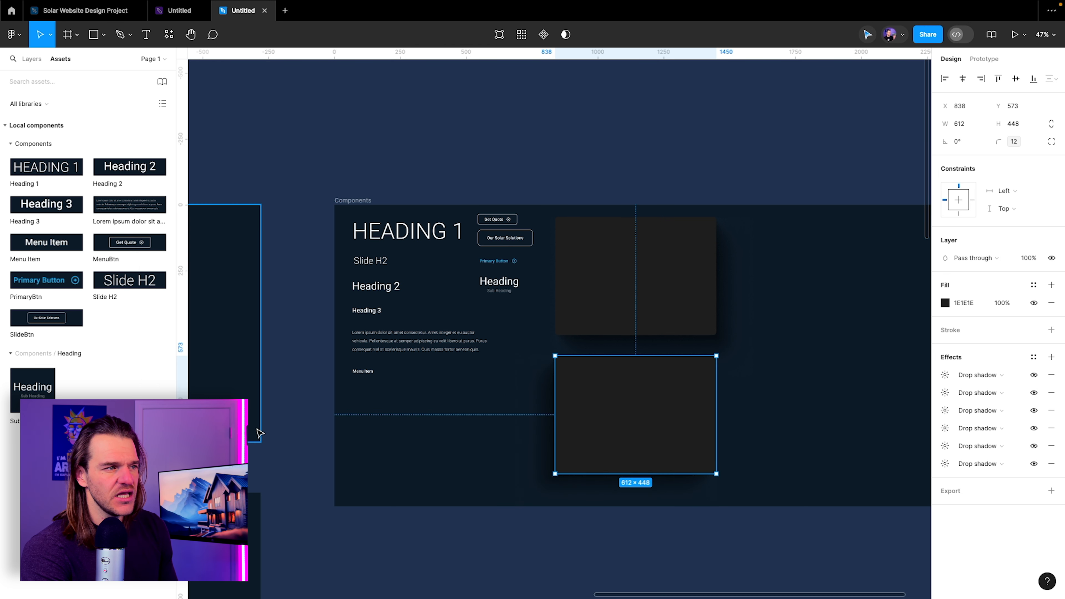
# Save the duplicate rectangle's drop shadows as a new effect style named ShadowLeft
pyautogui.click(1033, 359)
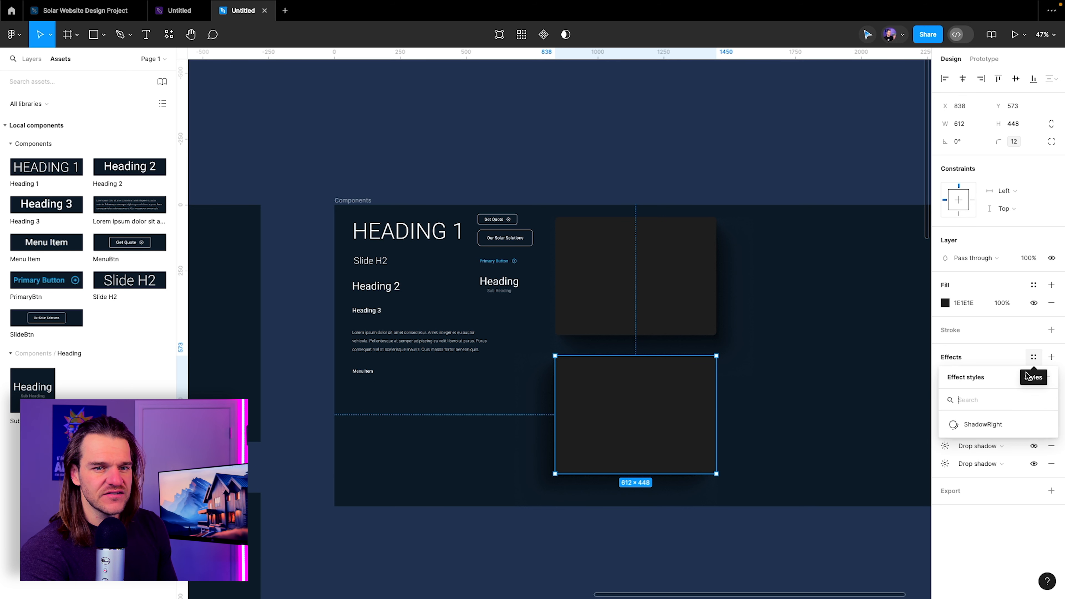
pyautogui.click(1042, 384)
pyautogui.write('Sha')
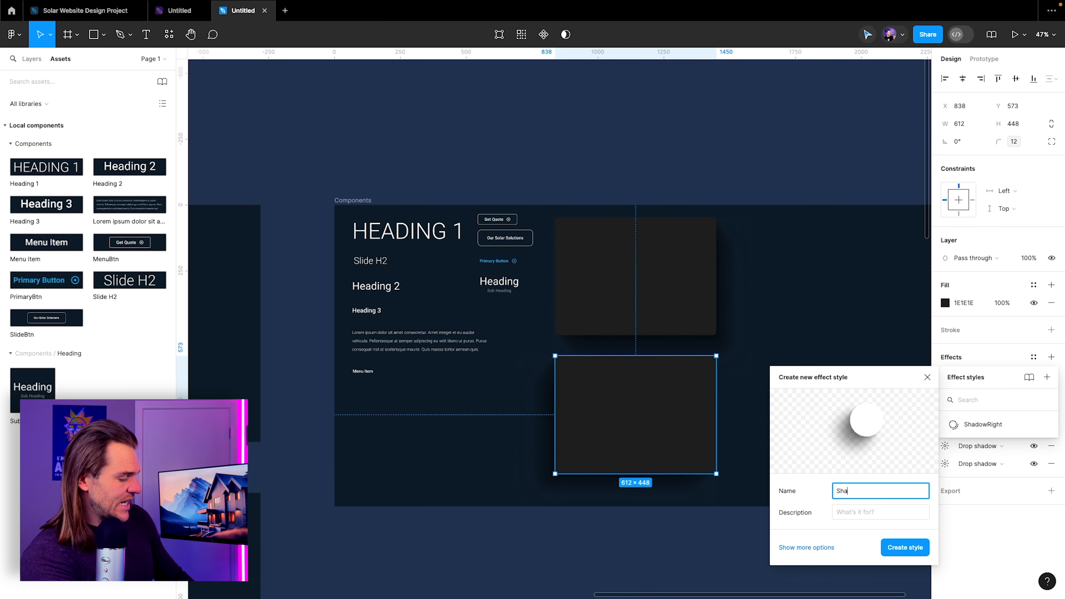
pyautogui.write('dowLeft')
pyautogui.press('Return')
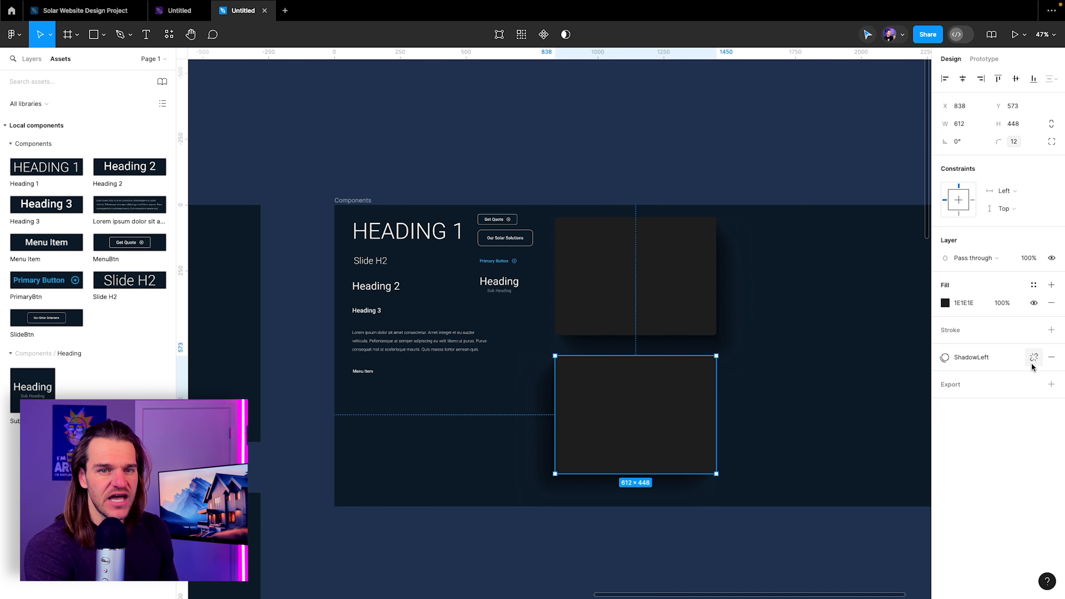
# Delete the duplicate rectangle below the original
pyautogui.click(656, 352)
pyautogui.click(636, 400)
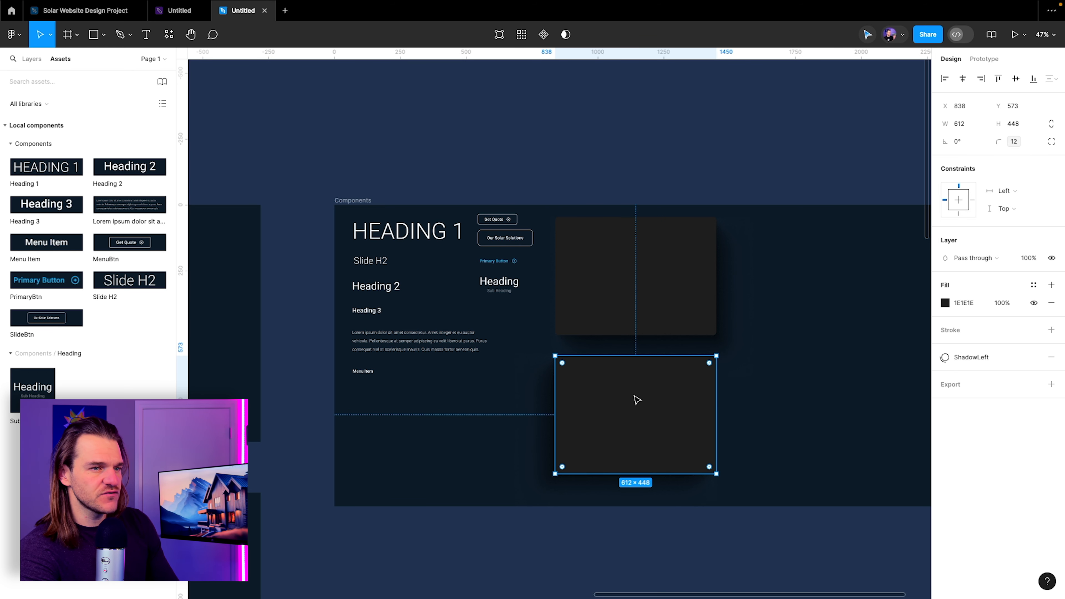
pyautogui.press('Delete')
# Rename the remaining rectangle's layer to ImgPlaceholder
pyautogui.click(651, 326)
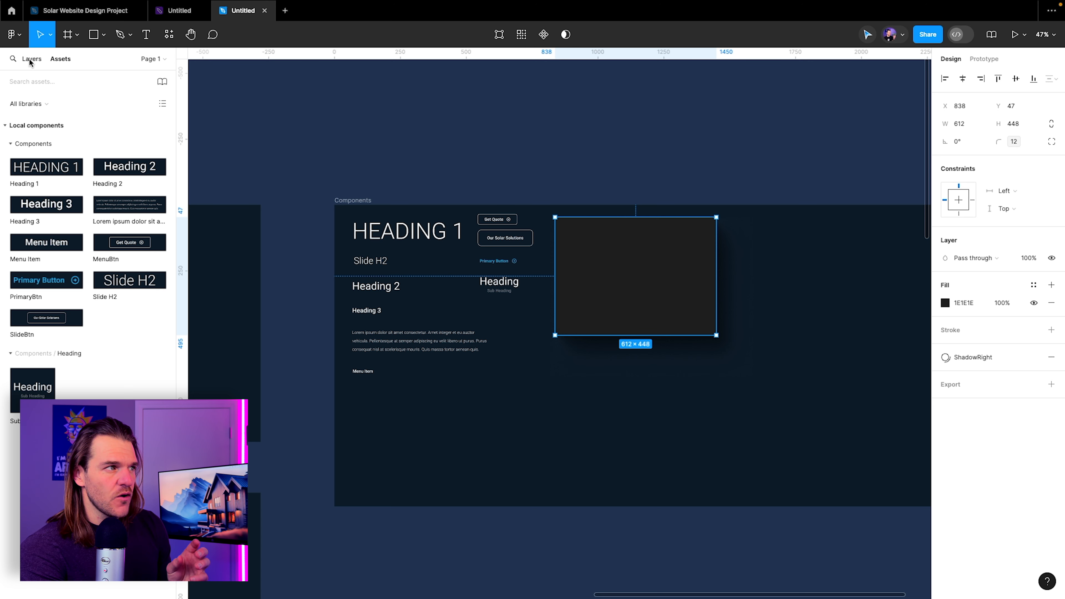
pyautogui.click(30, 59)
pyautogui.doubleClick(58, 96)
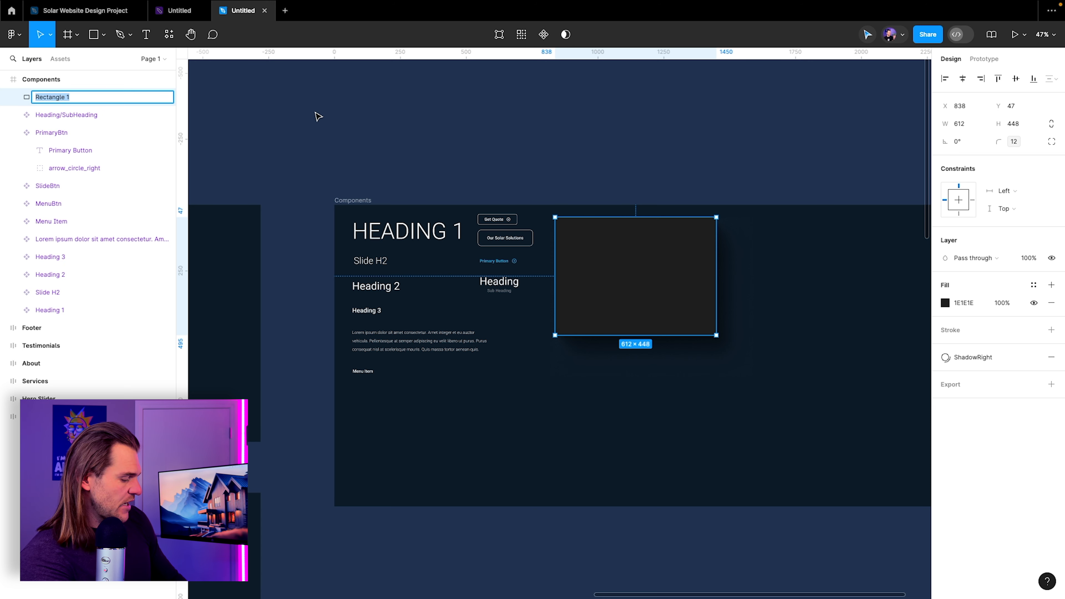
pyautogui.press('BackSpace')
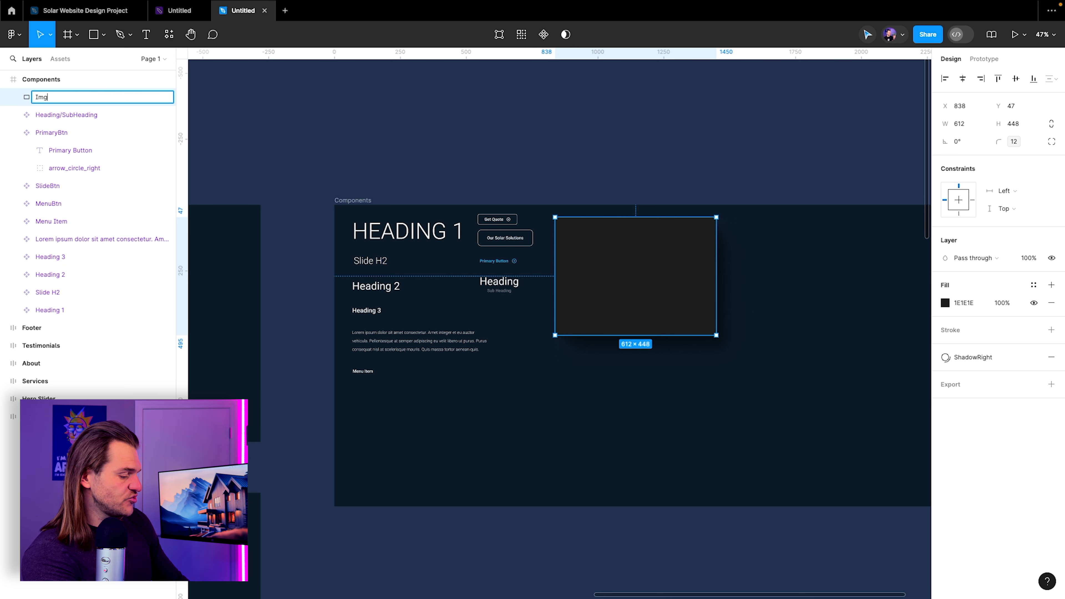
pyautogui.write('ImgPlacehol')
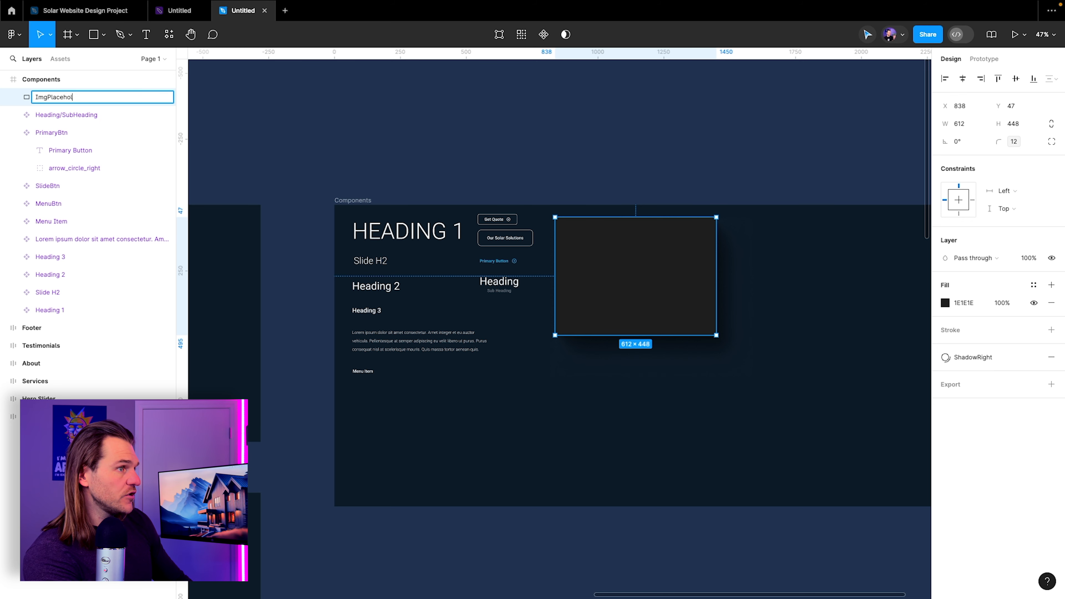
pyautogui.write('der')
pyautogui.press('Return')
# Turn ImgPlaceholder into a component and position it at X 831, Y 47 in the Components frame
pyautogui.rightClick(638, 288)
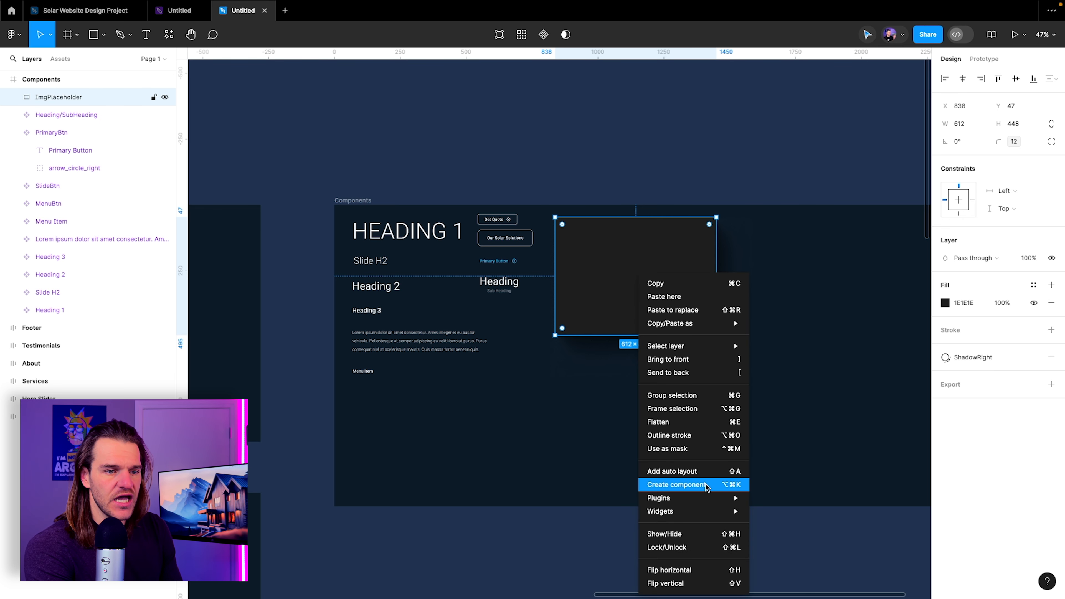
pyautogui.click(706, 486)
pyautogui.click(642, 197)
pyautogui.click(604, 271)
pyautogui.scroll(3, 604, 271)
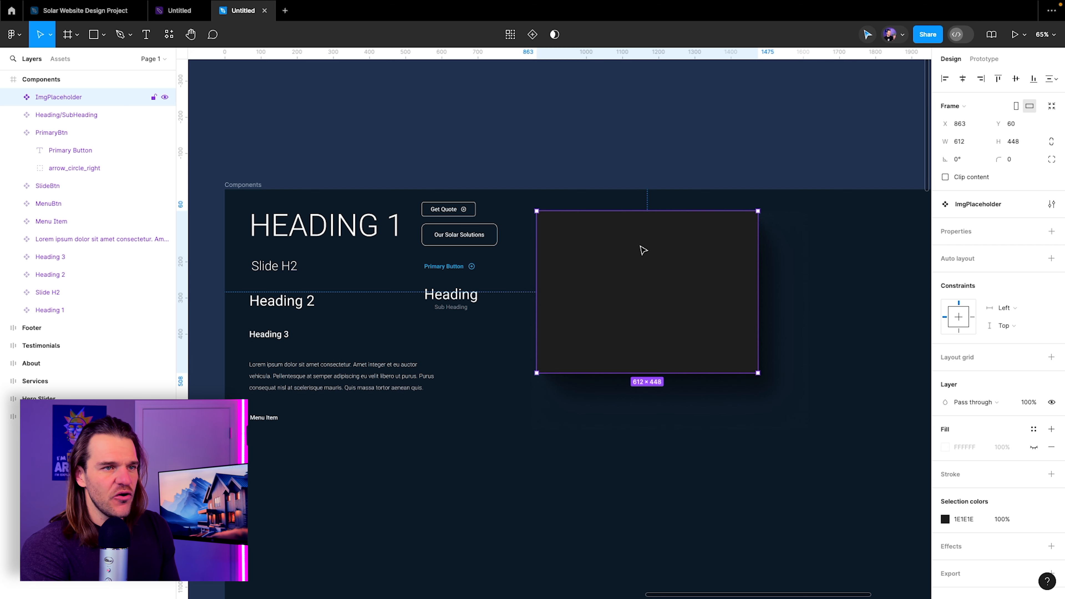
pyautogui.moveTo(643, 250)
pyautogui.mouseDown()
pyautogui.moveTo(658, 280)
pyautogui.moveTo(647, 242)
pyautogui.moveTo(630, 247)
pyautogui.mouseUp()
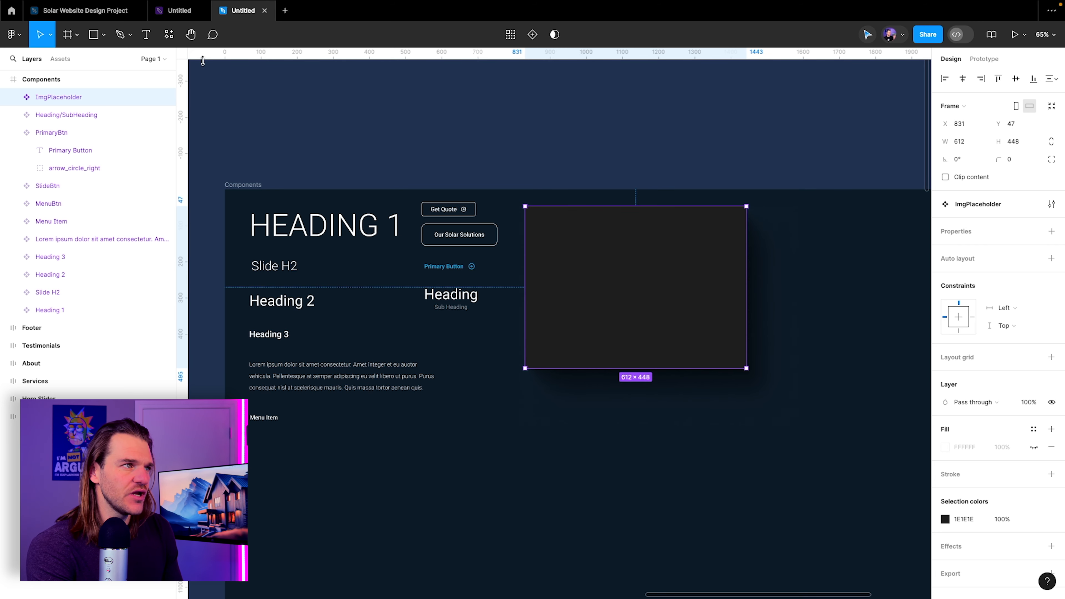
# Review the local component assets and the Hero Intro design in the Solar Website Design Project file
pyautogui.click(60, 58)
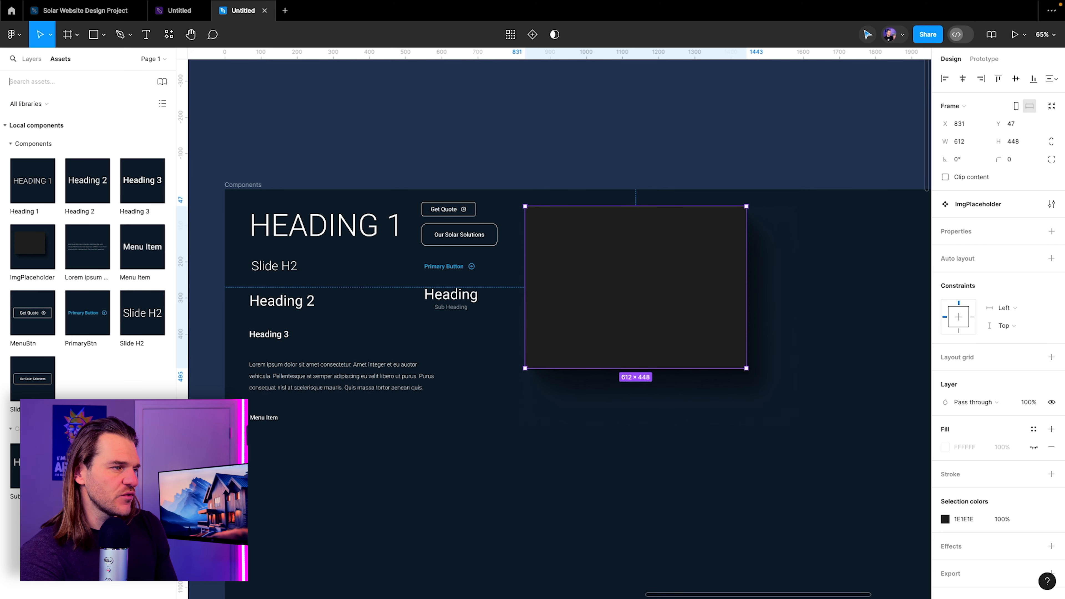
pyautogui.click(543, 129)
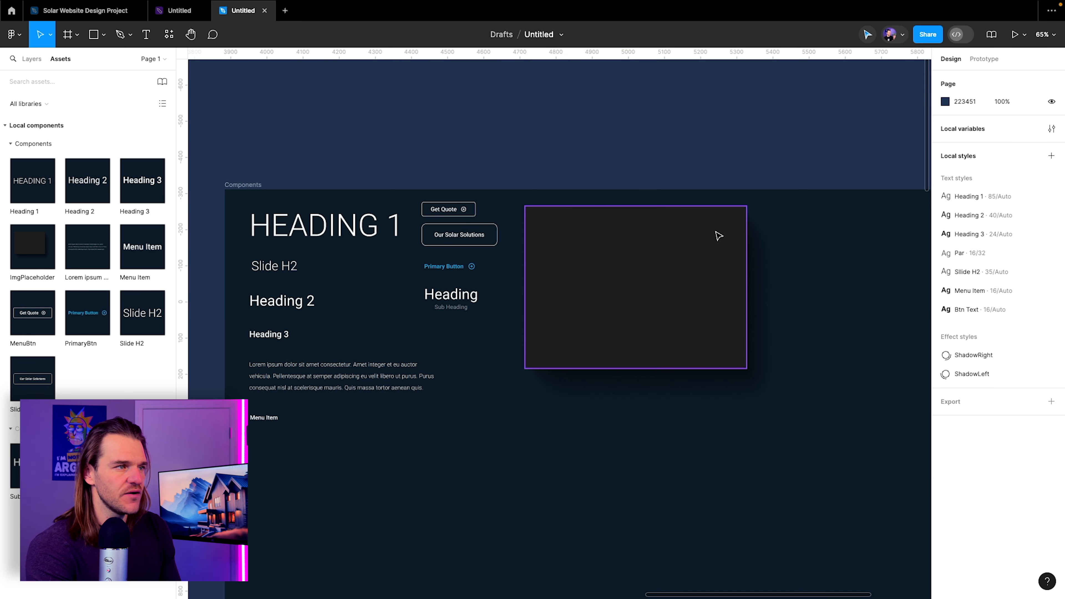
pyautogui.hscroll(5, 718, 233)
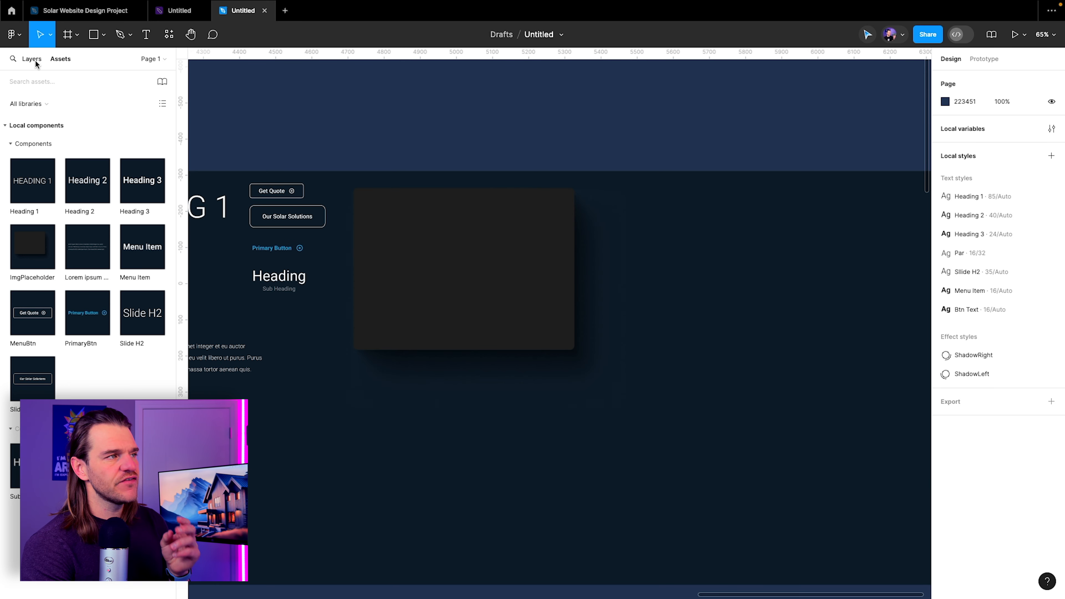
pyautogui.click(80, 11)
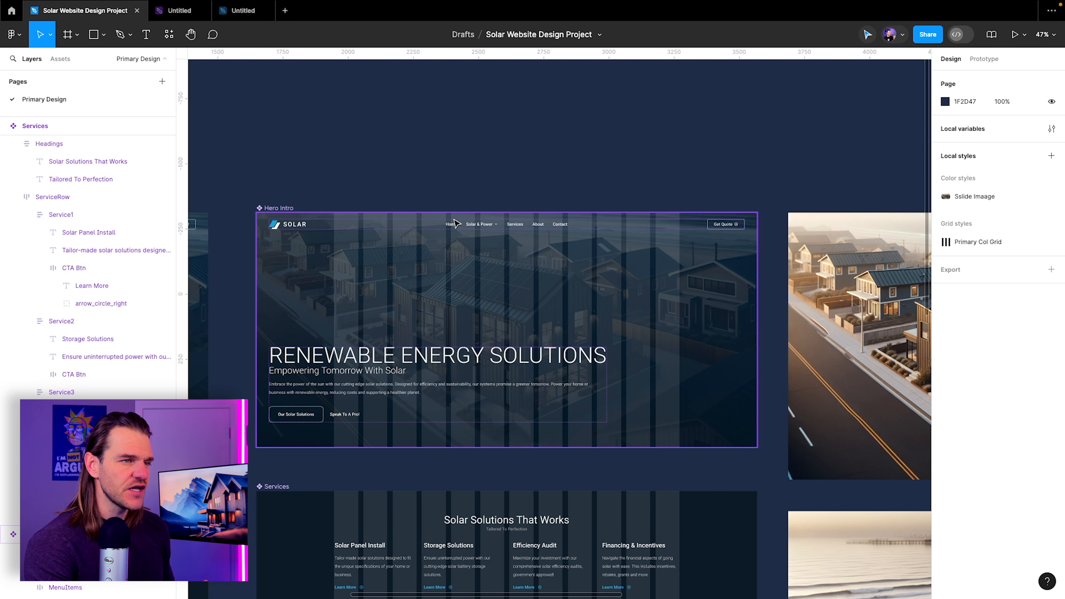
pyautogui.click(225, 16)
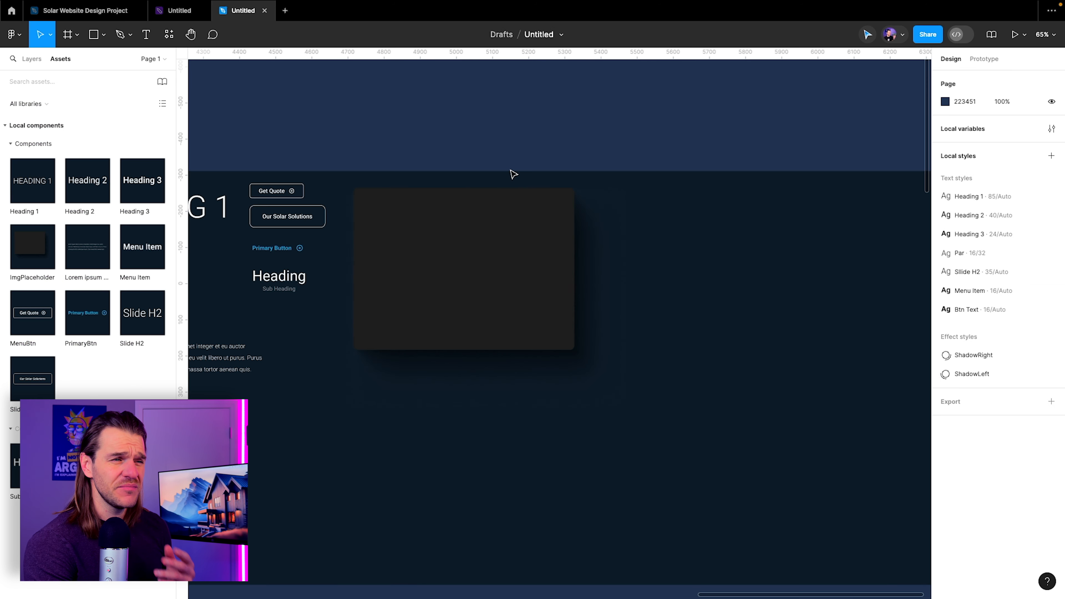
pyautogui.moveTo(580, 330); pyautogui.dragTo(666, 277)
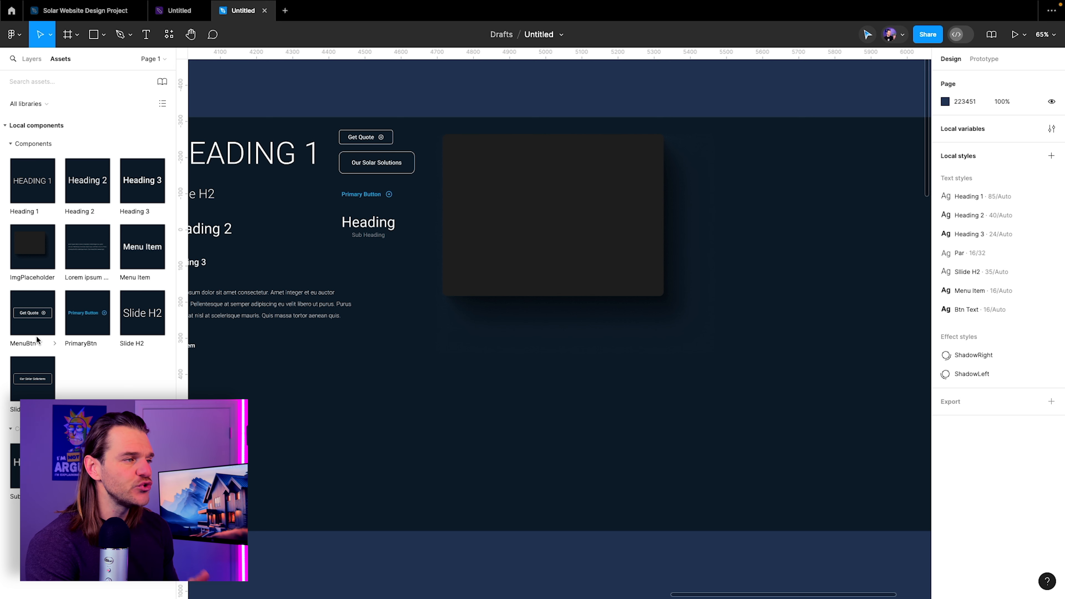
# Place a Menu Item instance below the image placeholder in the Components frame and change its text to Home
pyautogui.moveTo(152, 251); pyautogui.dragTo(524, 439)
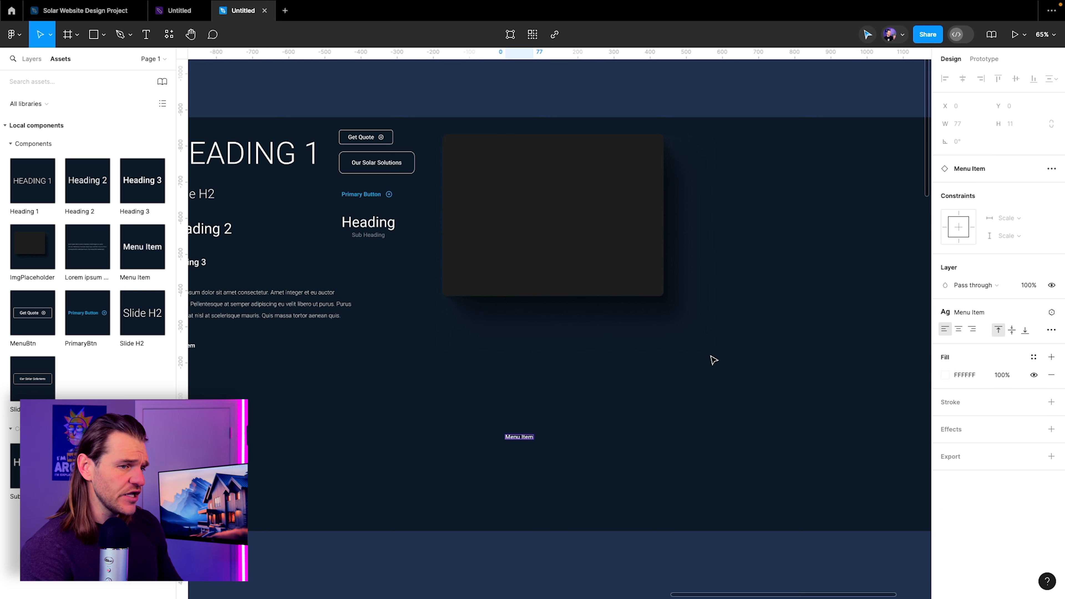
pyautogui.scroll(5, 525, 430)
pyautogui.doubleClick(505, 456)
pyautogui.write('Home')
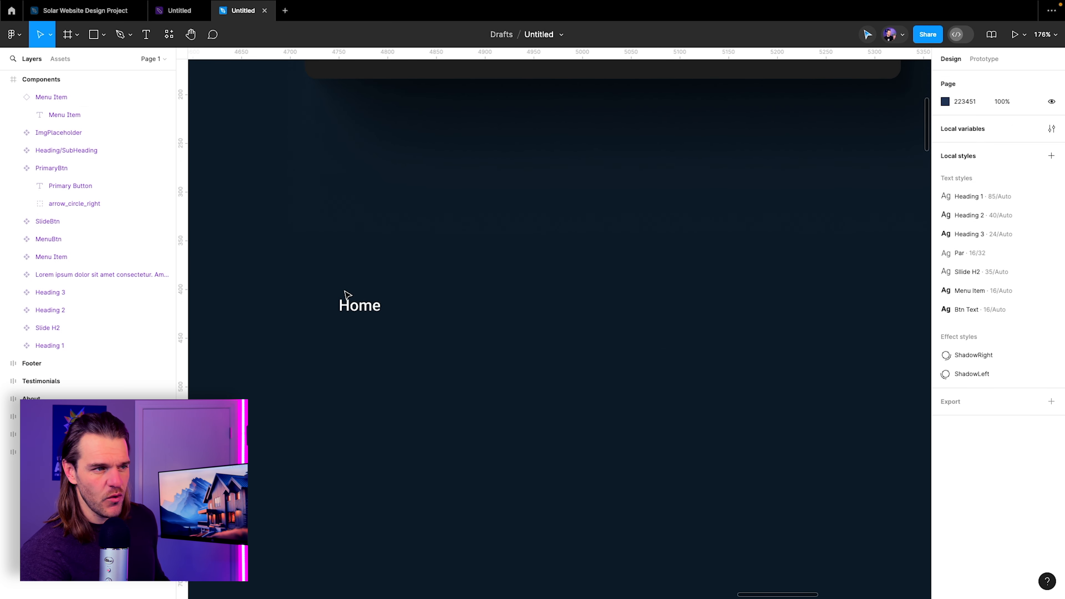
# Detach the Home menu item from its component and remove its enclosing frame, leaving only the text layer
pyautogui.click(379, 307)
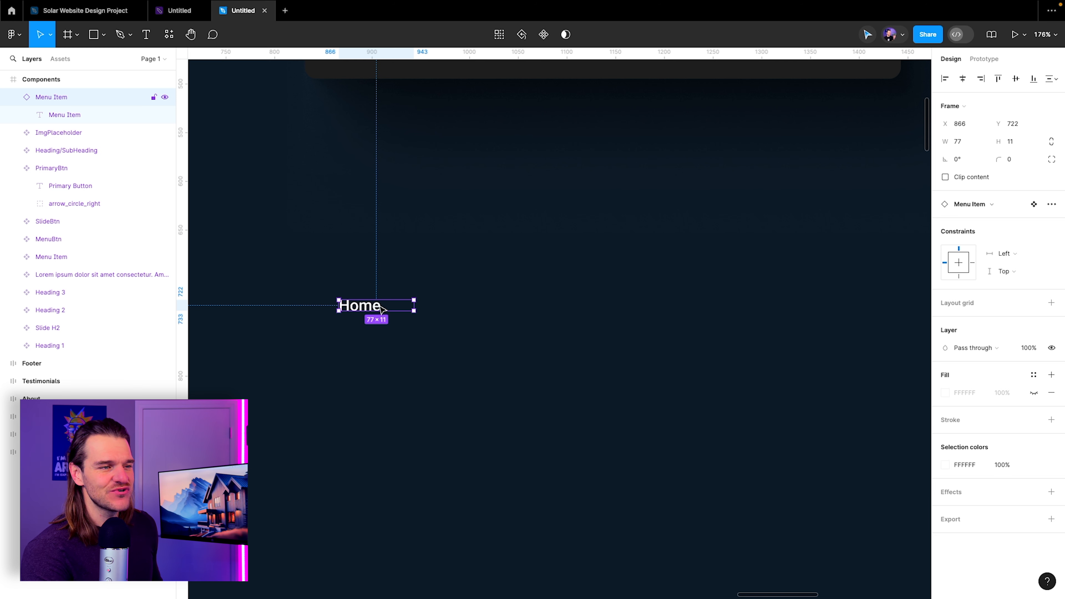
pyautogui.rightClick(382, 309)
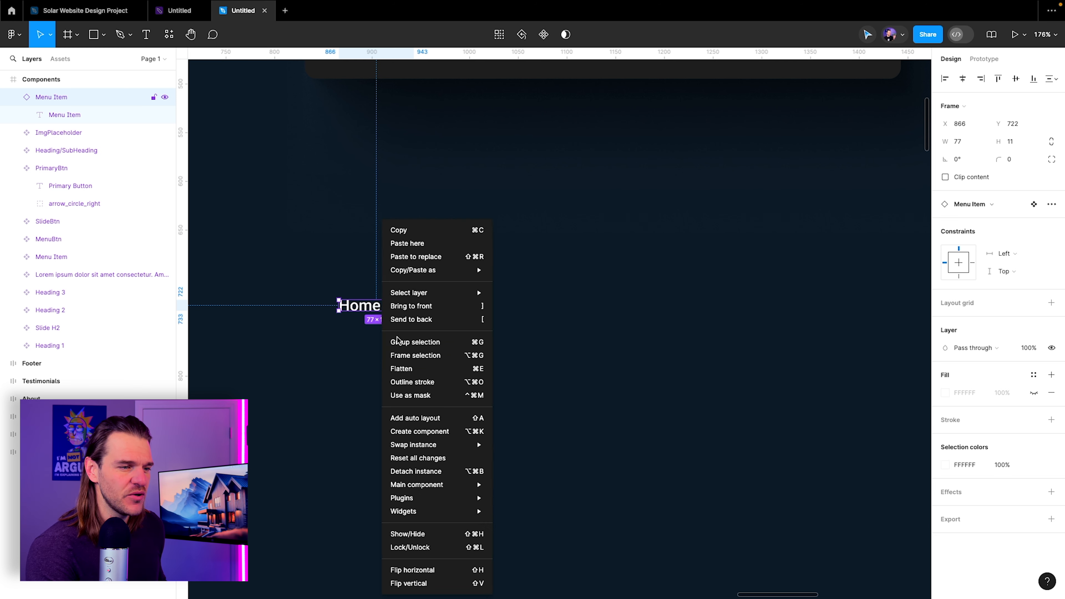
pyautogui.click(447, 472)
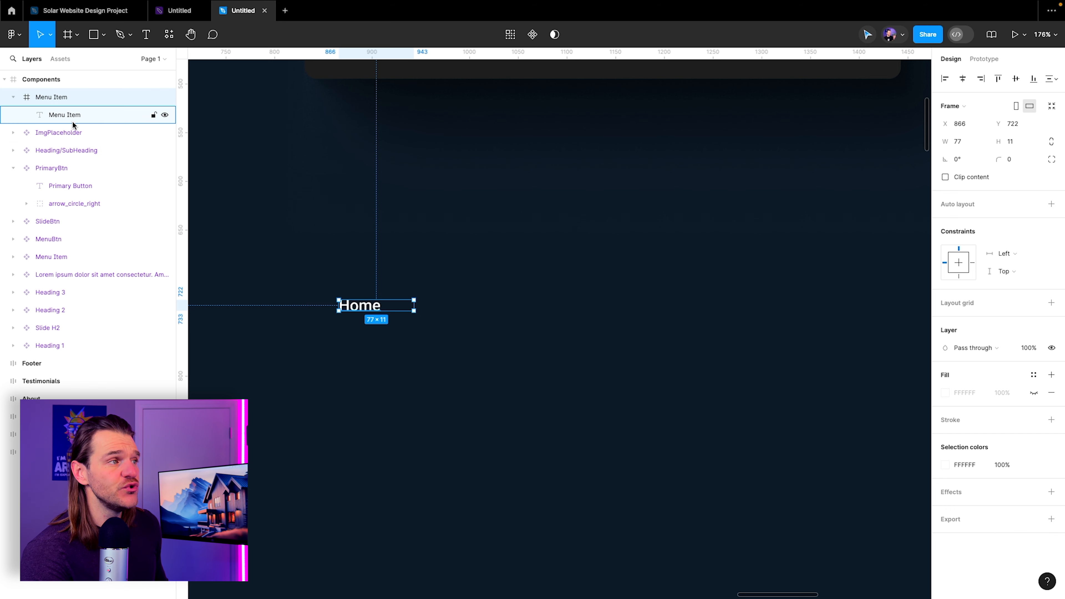
pyautogui.rightClick(65, 97)
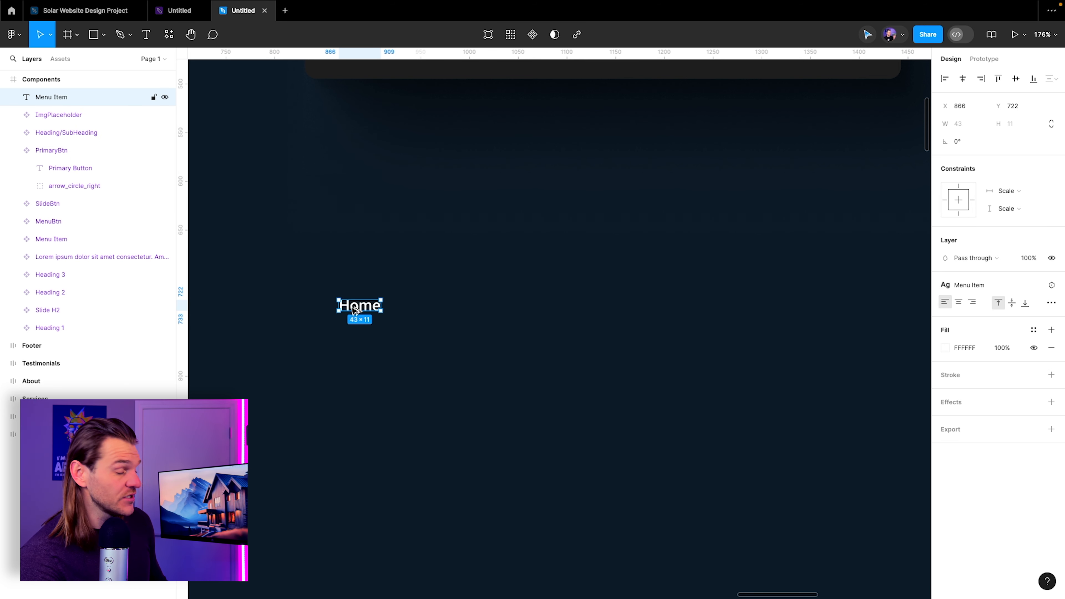
# Duplicate the Home text to its right in the Components frame and change the copy's text to Solar & Power
pyautogui.moveTo(356, 309); pyautogui.dragTo(417, 308)
pyautogui.doubleClick(414, 304)
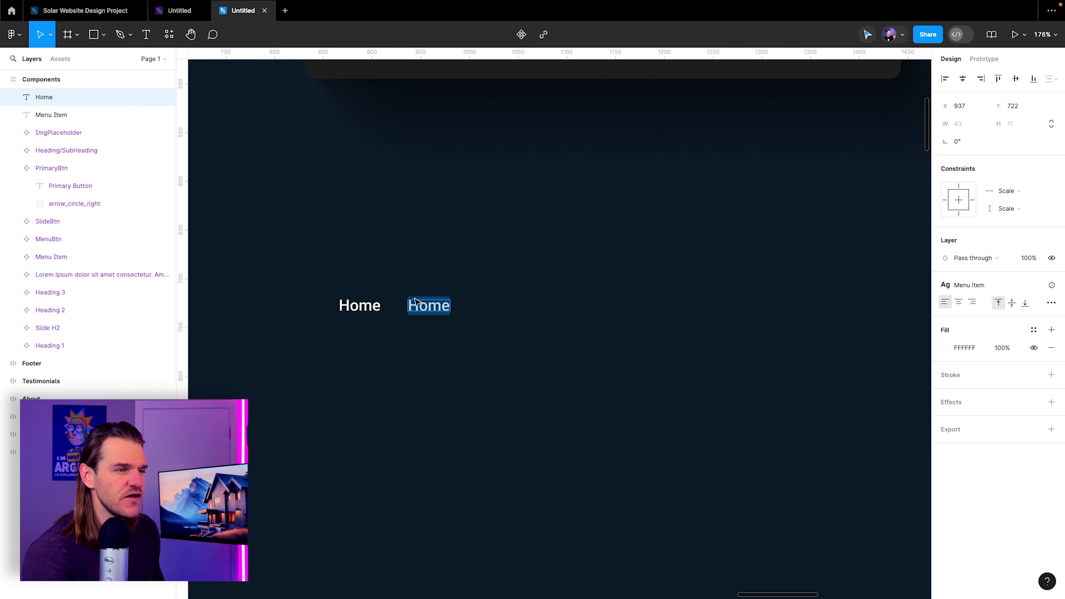
pyautogui.write('Sol')
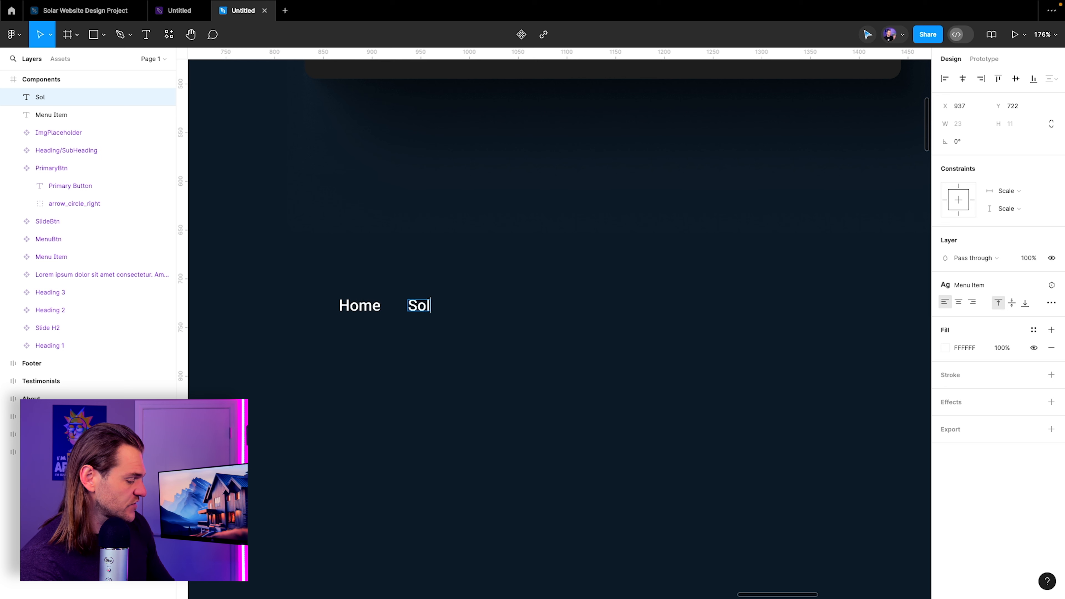
pyautogui.write('ar & Power')
pyautogui.press('Escape')
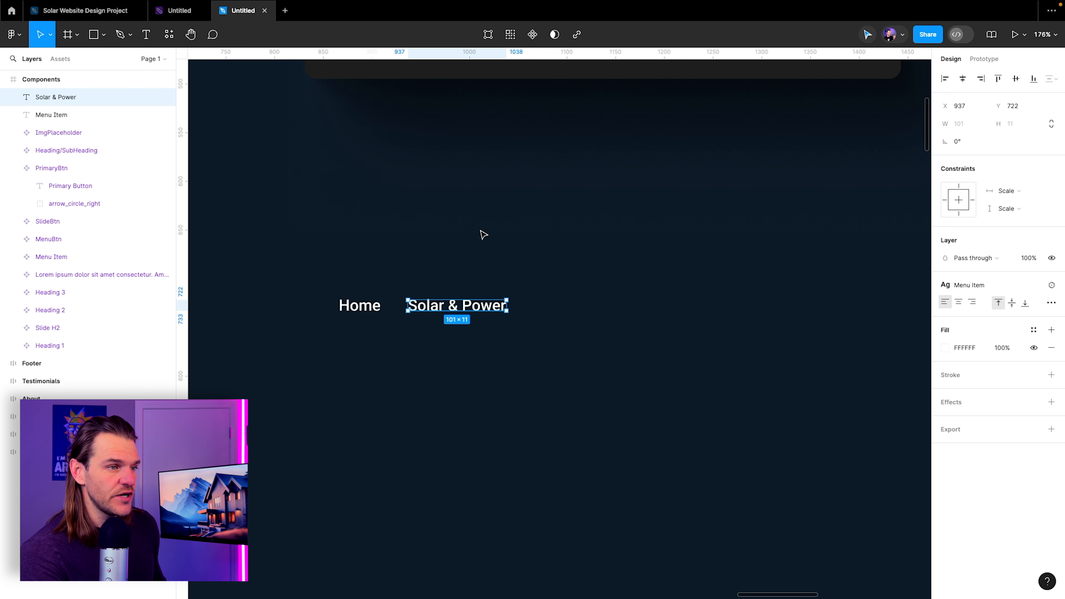
# Duplicate the Solar & Power text to its right and change the copy's text to Services
pyautogui.moveTo(448, 311); pyautogui.dragTo(577, 311)
pyautogui.doubleClick(545, 305)
pyautogui.write('SolSe')
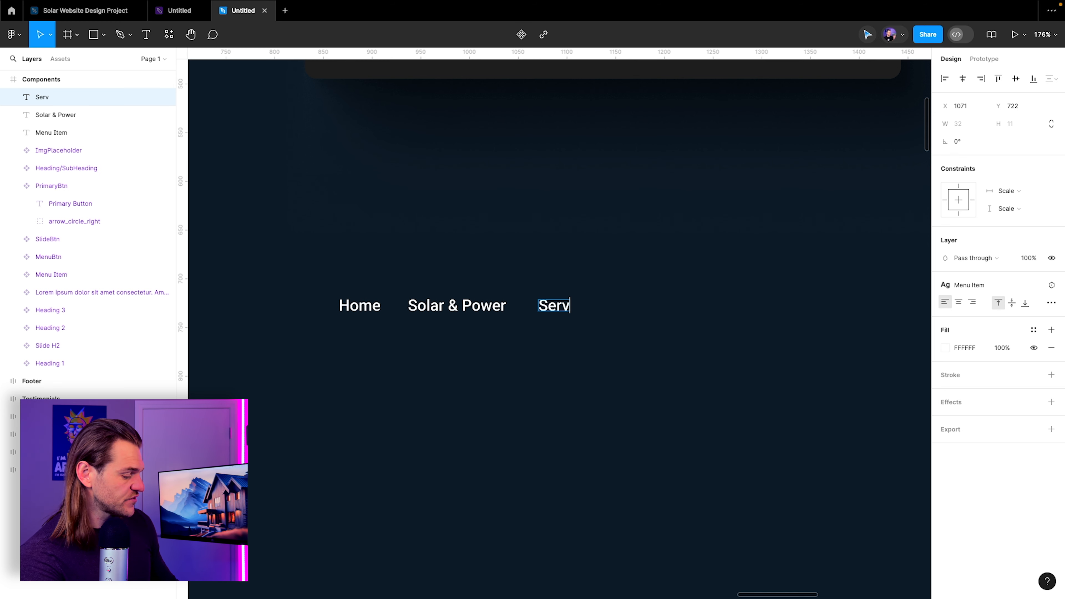
pyautogui.write('rvices')
pyautogui.press('Escape')
# Duplicate the Services text to its right and change the copy's text to About
pyautogui.moveTo(596, 305); pyautogui.dragTo(687, 306)
pyautogui.doubleClick(654, 306)
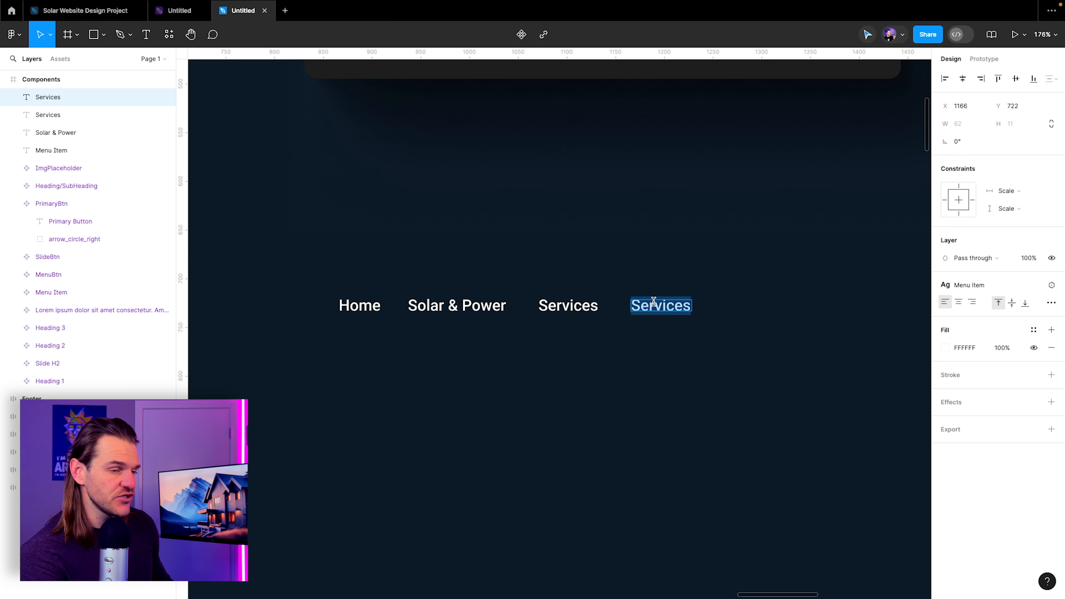
pyautogui.write('About')
pyautogui.press('Escape')
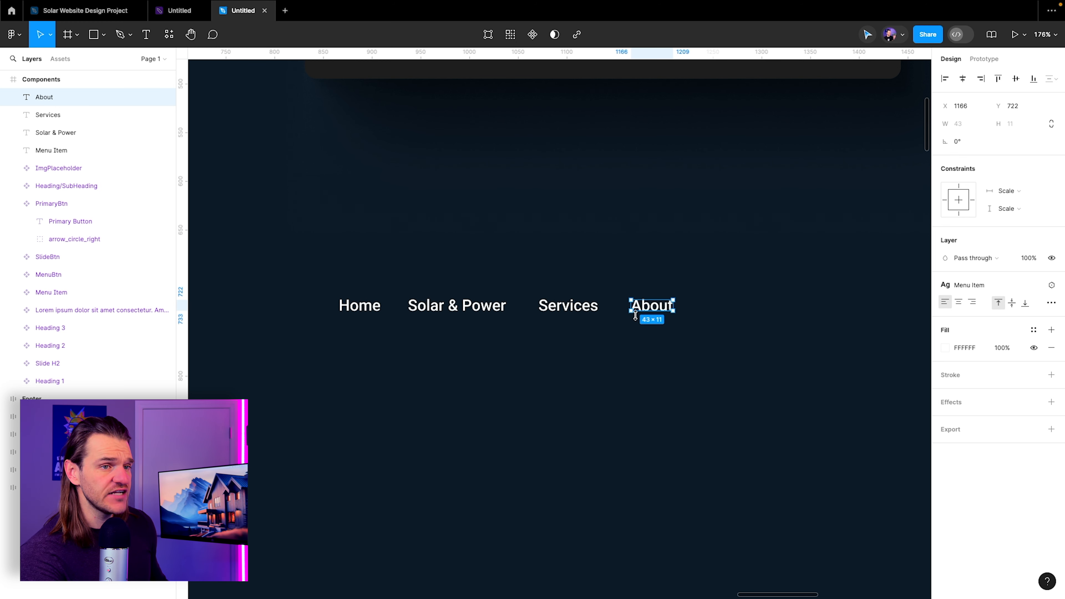
# Duplicate the About text to its right and change the copy's text to Contact
pyautogui.moveTo(646, 309); pyautogui.dragTo(715, 308)
pyautogui.doubleClick(715, 307)
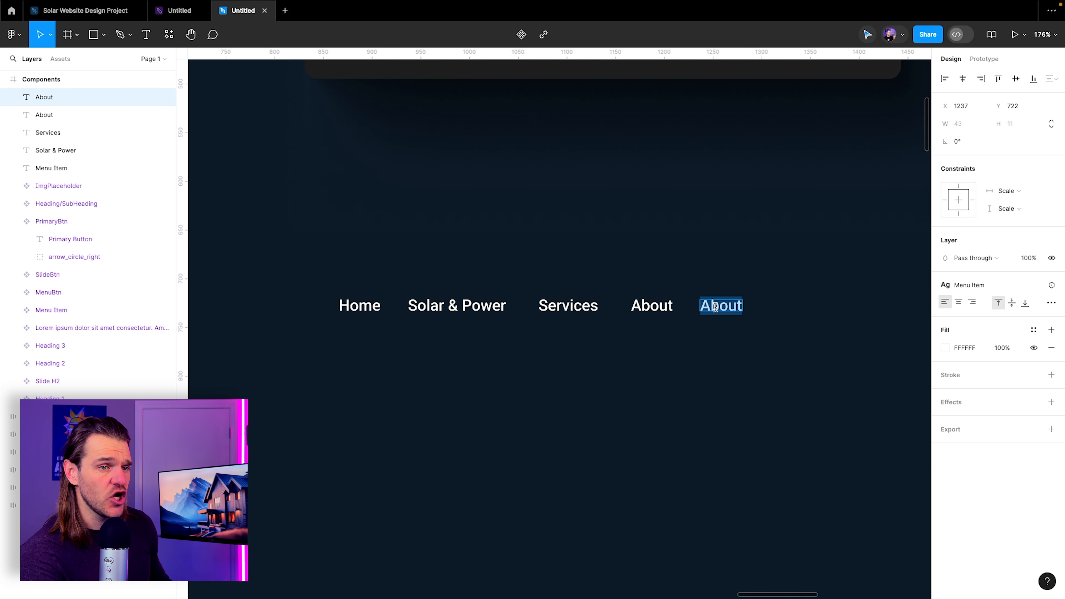
pyautogui.write('Con')
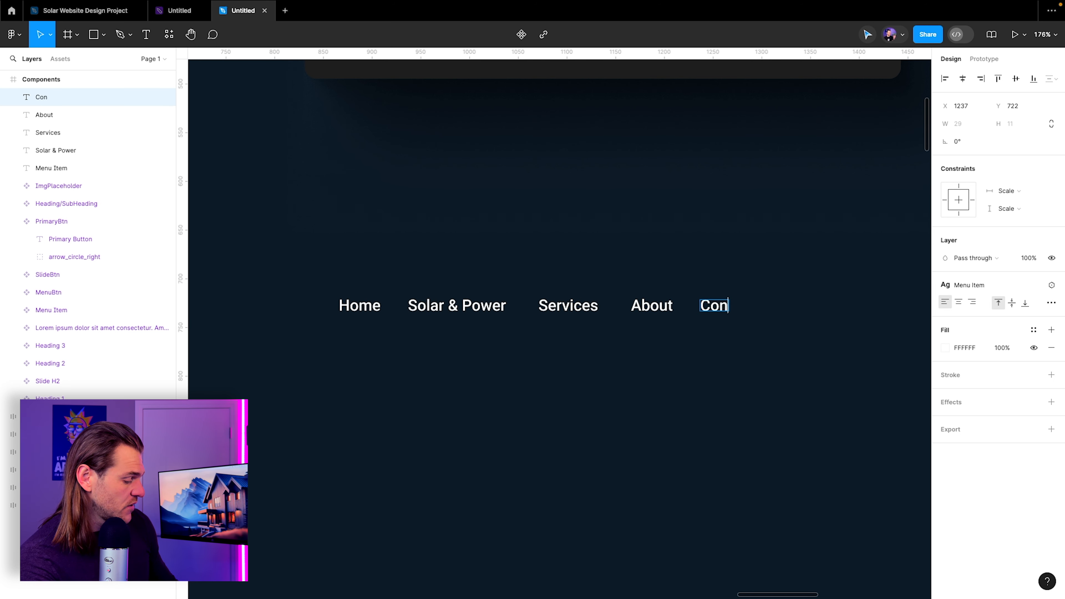
pyautogui.write('tact')
pyautogui.press('Escape')
# Group the Solar & Power text on its own and name the group Dropdown
pyautogui.click(473, 303)
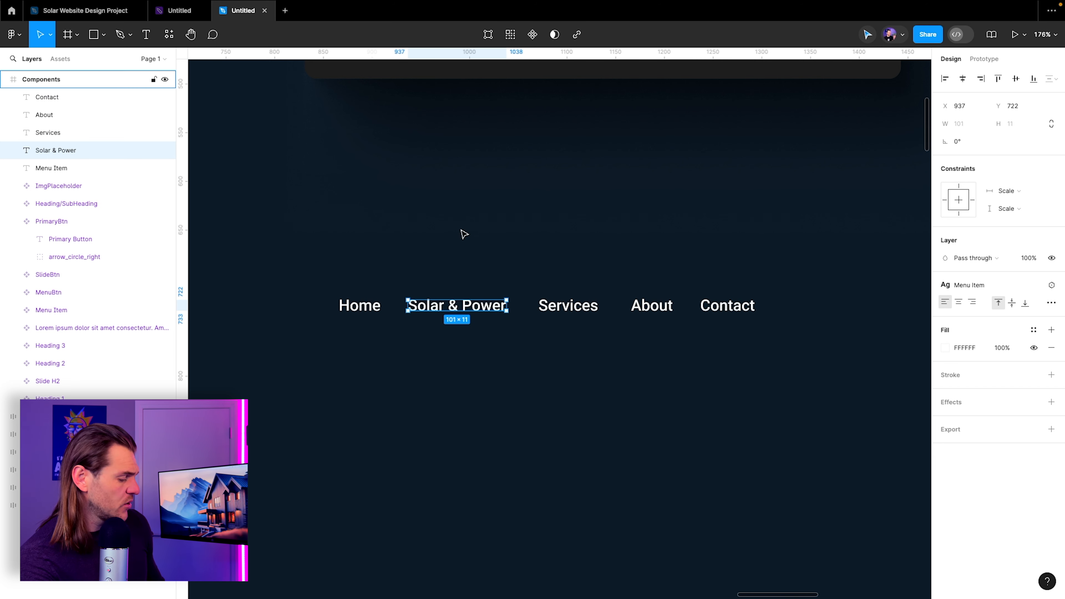
pyautogui.hotkey('ctrl', 'g')
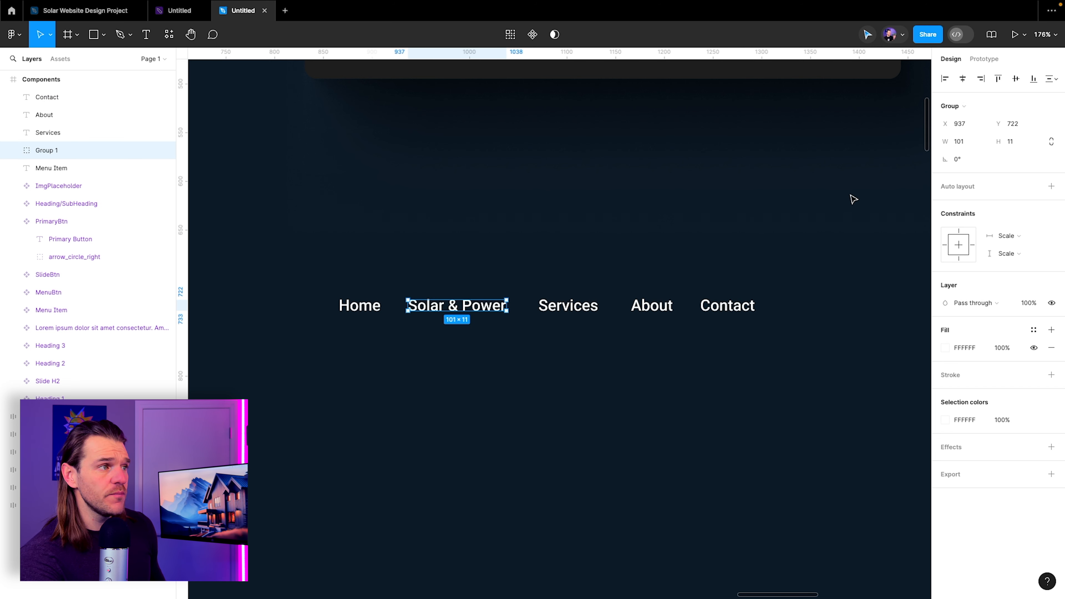
pyautogui.doubleClick(50, 151)
pyautogui.write('Dropd')
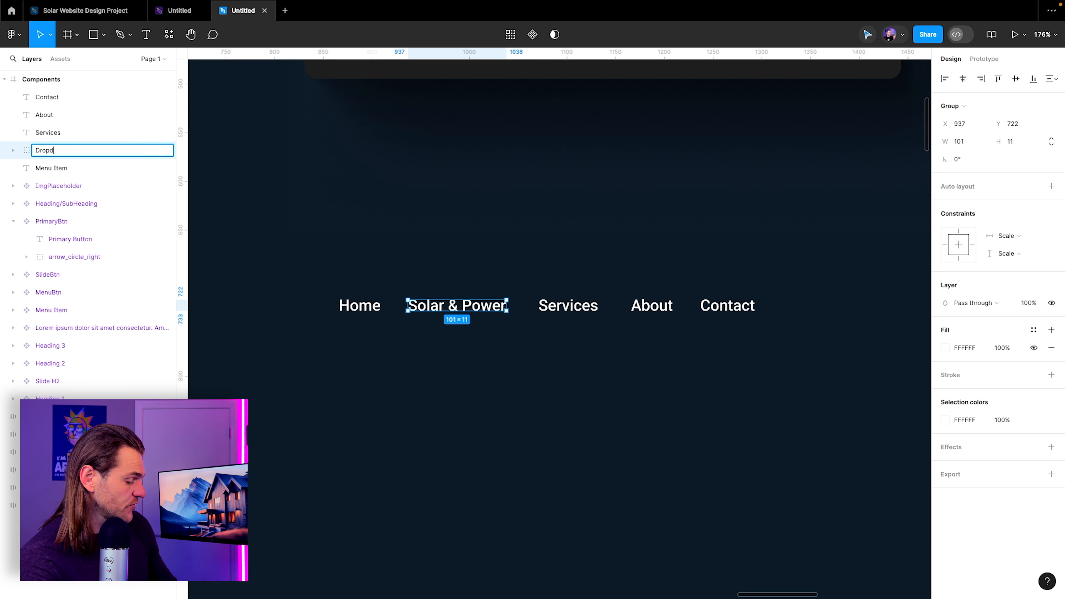
pyautogui.write('own')
pyautogui.press('Return')
# Add horizontal auto layout to Dropdown and bind its item gap to the Space-1 variable
pyautogui.click(1050, 187)
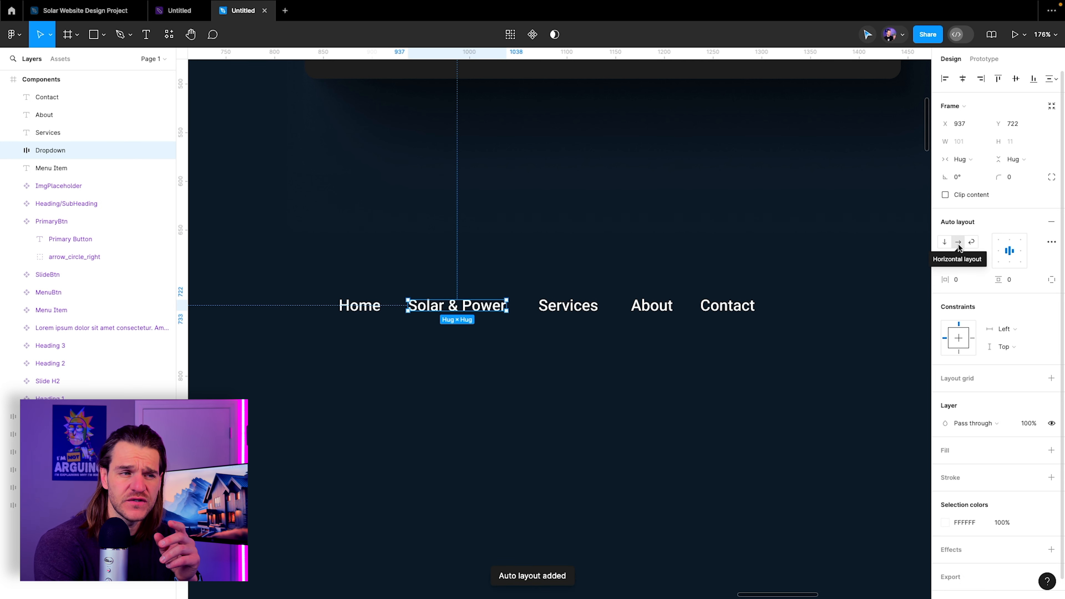
pyautogui.click(951, 261)
pyautogui.click(977, 296)
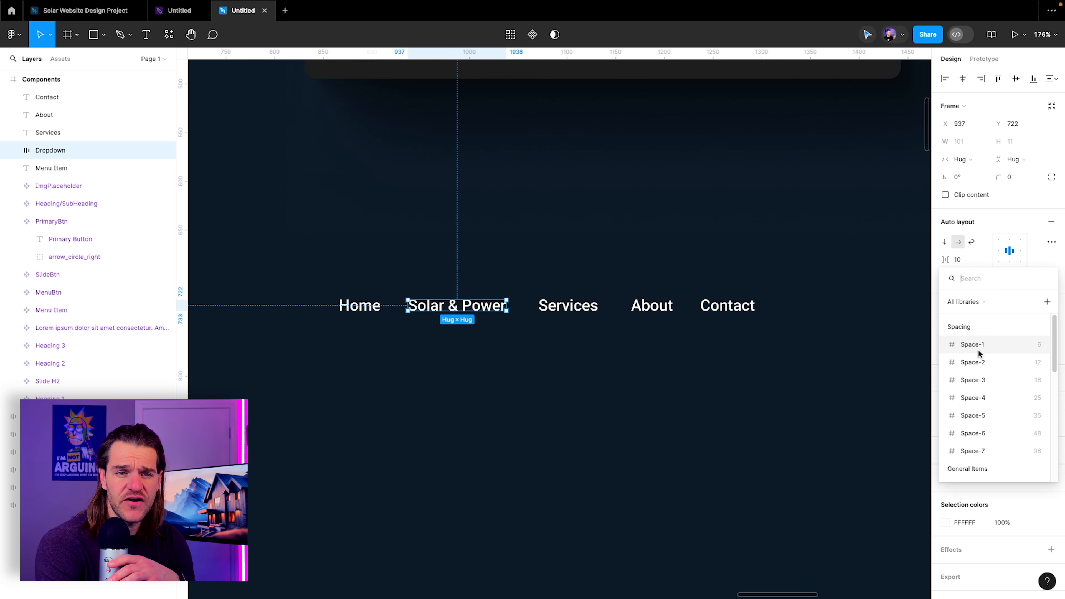
pyautogui.click(988, 350)
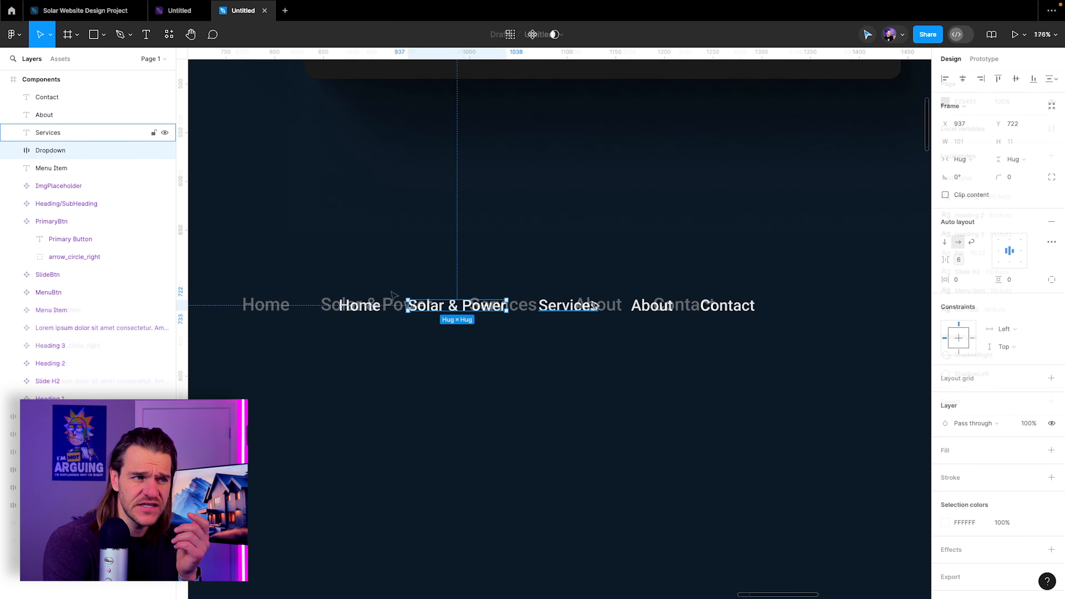
pyautogui.click(382, 308)
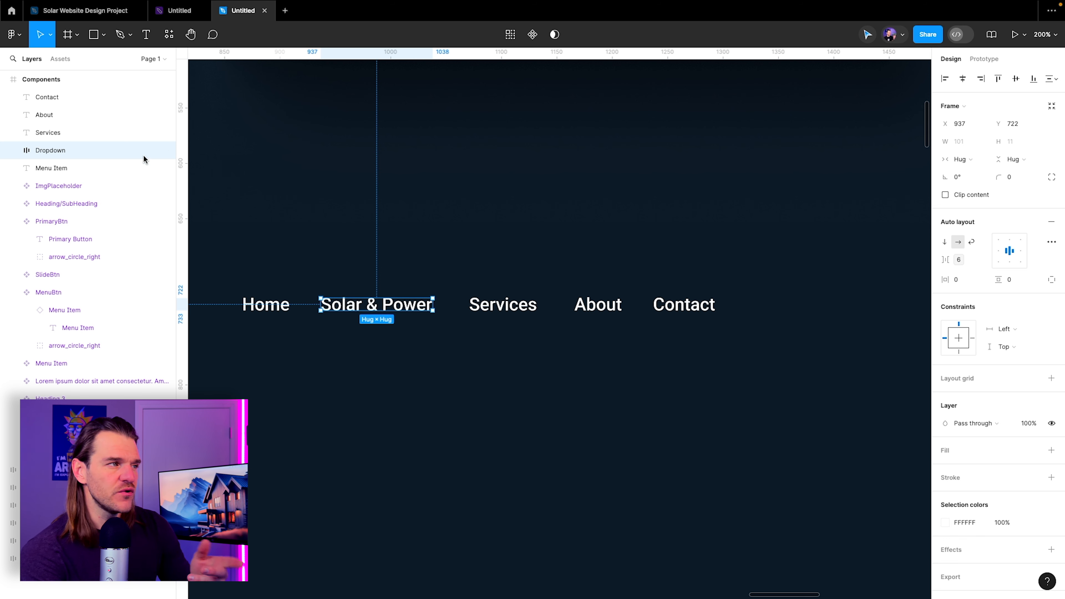
# Insert the keyboard_arrow_down icon in Rounded style, weight 500, from the Material Symbols plugin by searching for "arrow down"
pyautogui.click(168, 34)
pyautogui.click(218, 165)
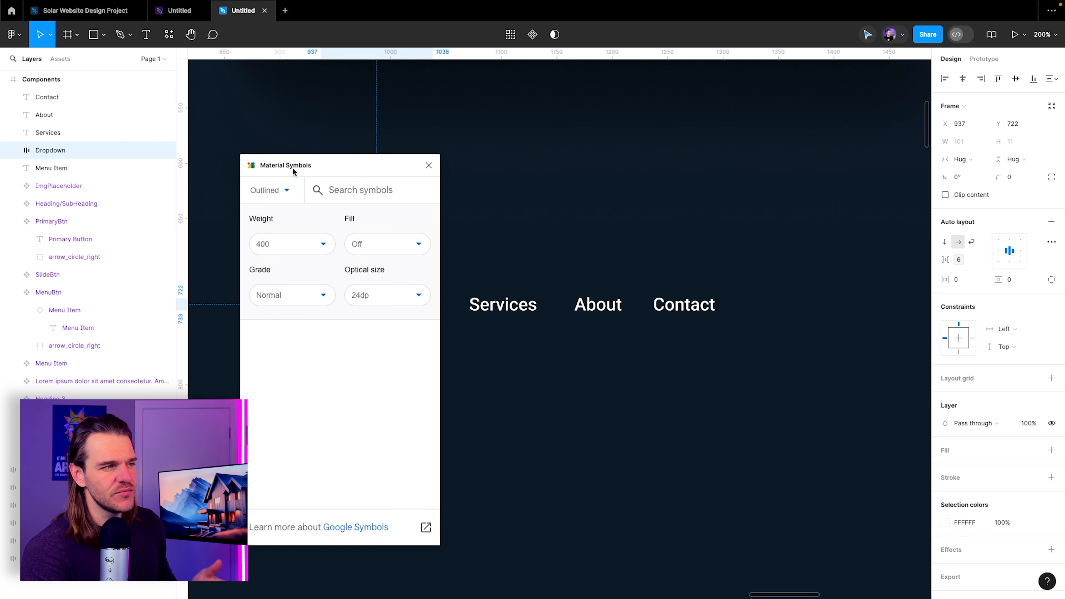
pyautogui.write('arrow')
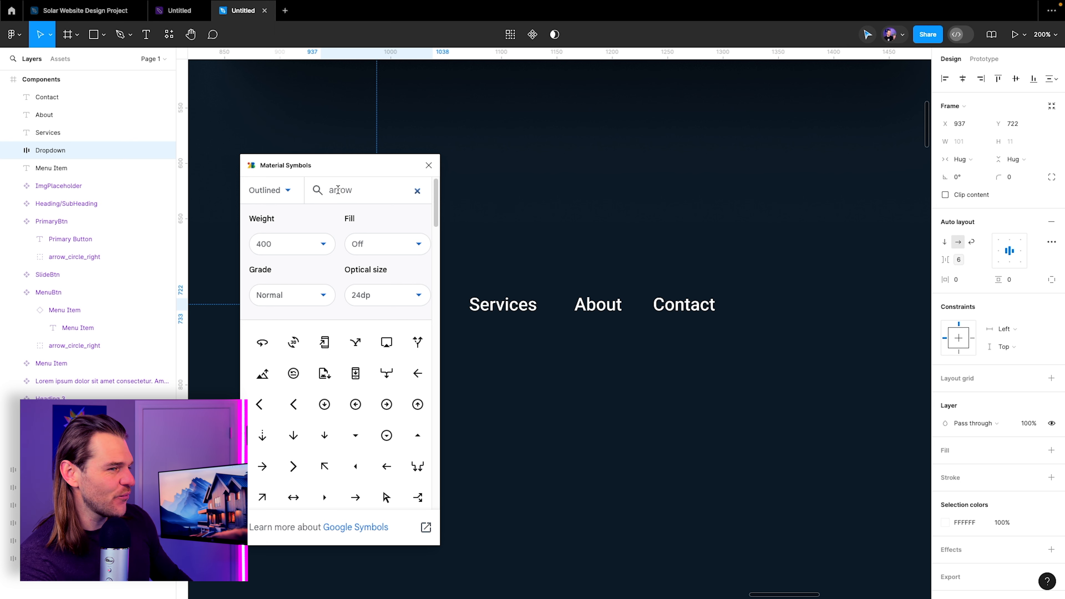
pyautogui.write(' down')
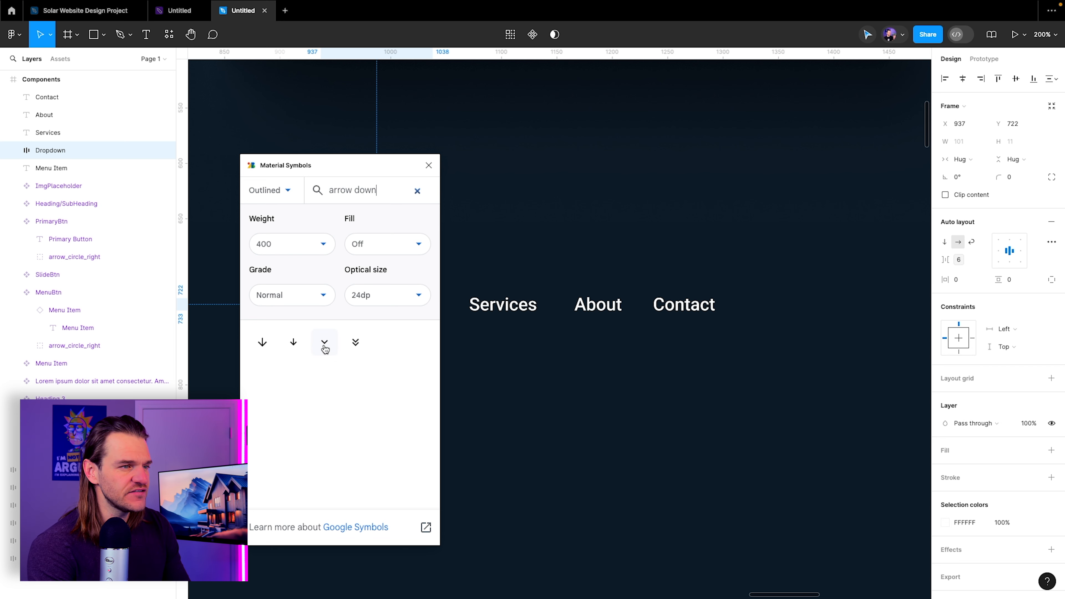
pyautogui.click(273, 199)
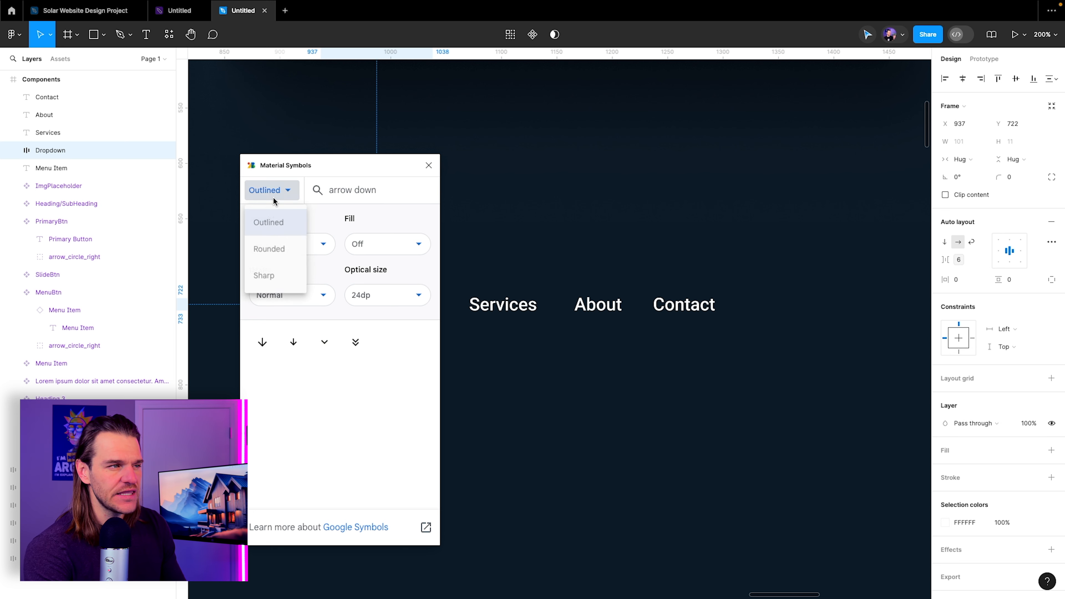
pyautogui.click(274, 251)
pyautogui.click(291, 246)
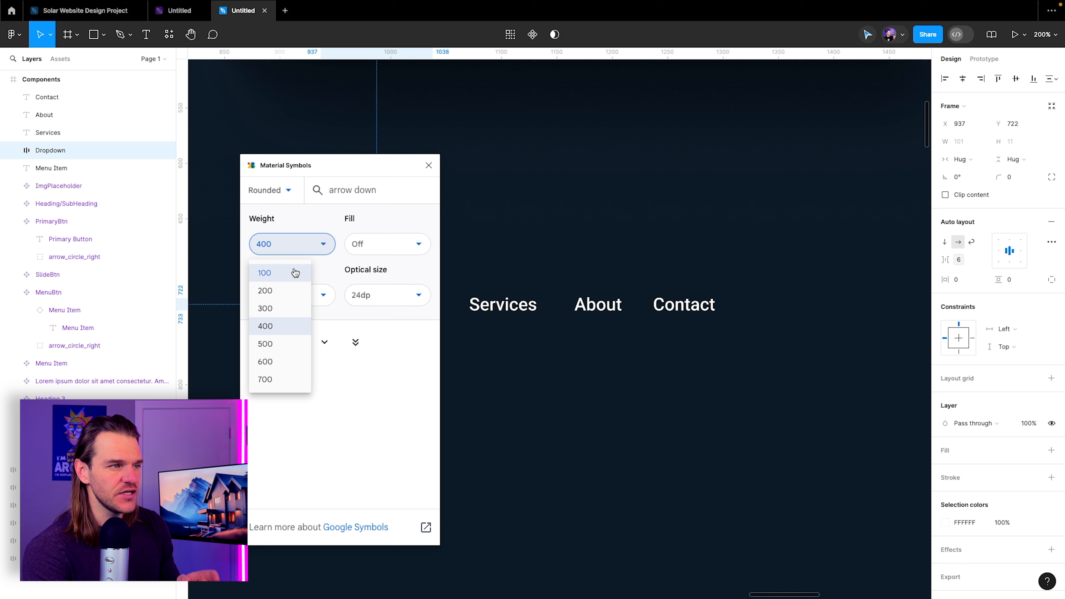
pyautogui.click(264, 342)
pyautogui.click(330, 346)
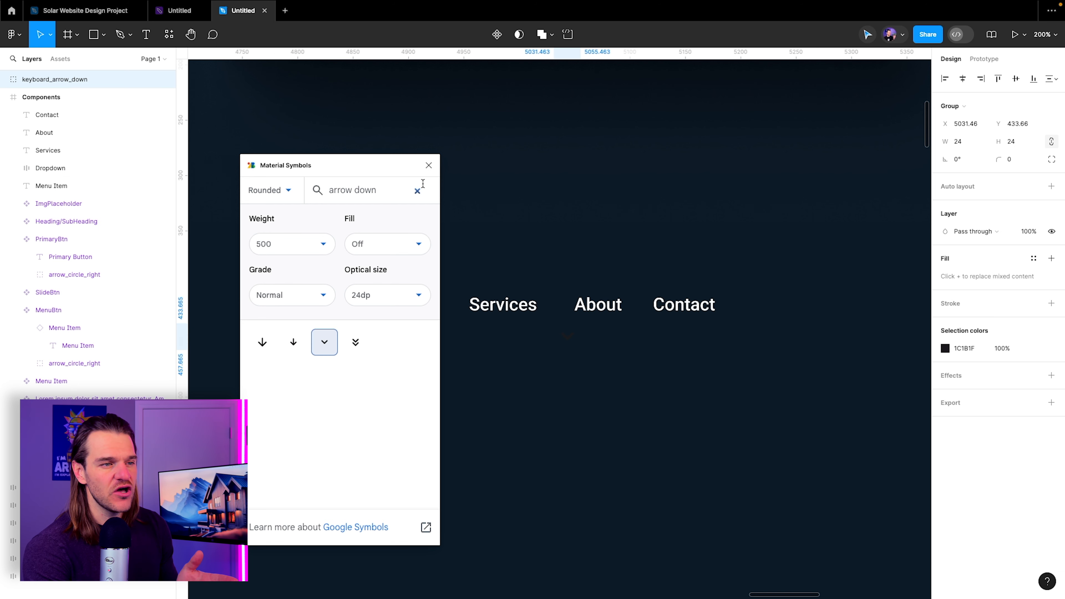
pyautogui.click(429, 165)
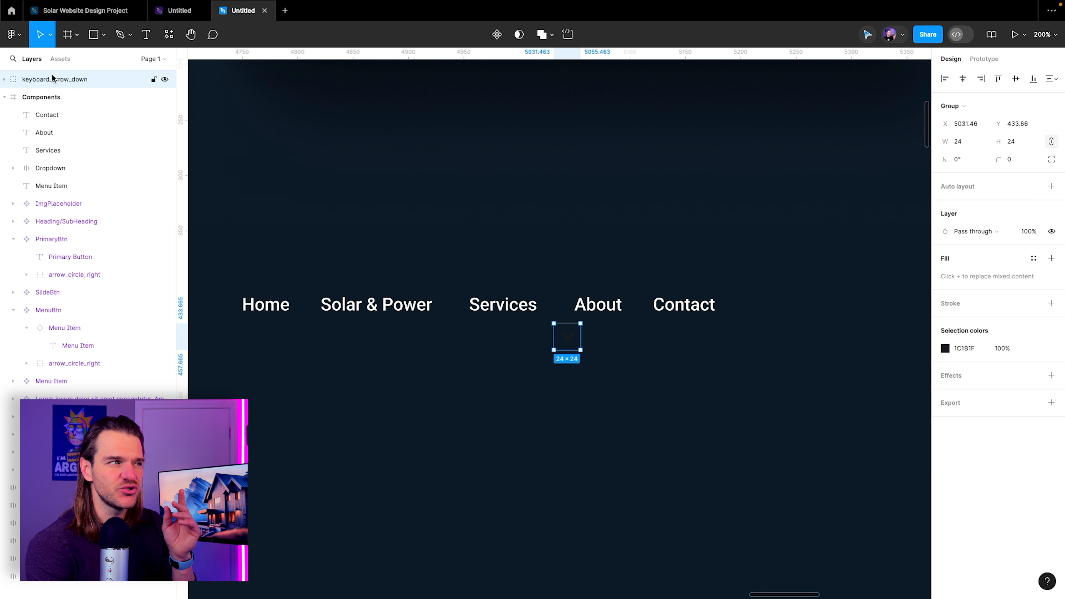
# Move the keyboard_arrow_down icon into Dropdown after the Solar & Power text and recolor it with Colors/White
pyautogui.moveTo(43, 74); pyautogui.dragTo(83, 181)
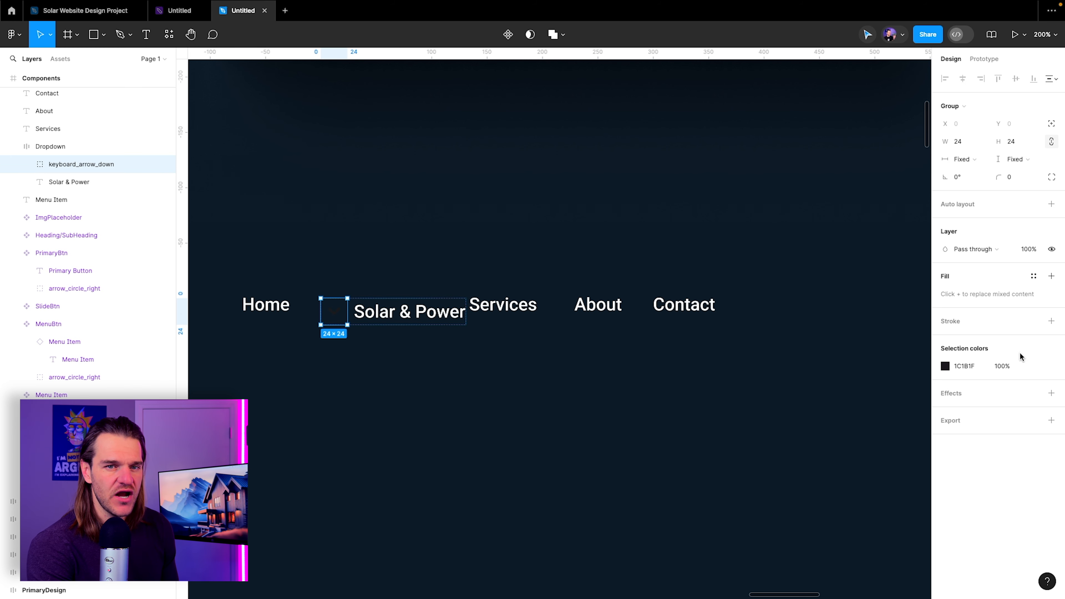
pyautogui.click(1032, 367)
pyautogui.click(851, 465)
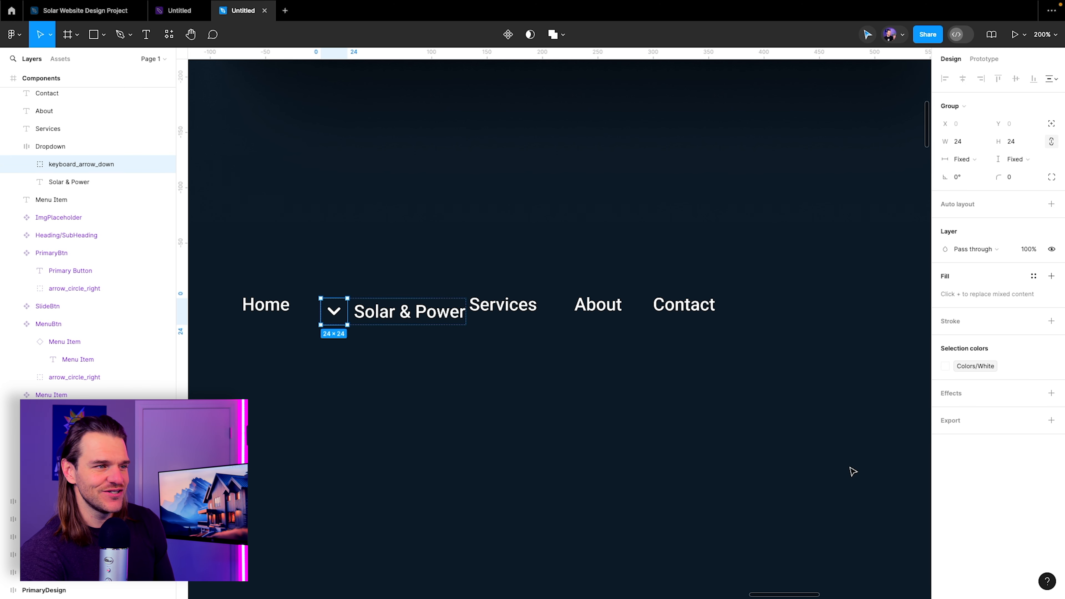
pyautogui.moveTo(46, 165); pyautogui.dragTo(86, 189)
# Resize the keyboard_arrow_down icon proportionally to 16 wide
pyautogui.click(958, 142)
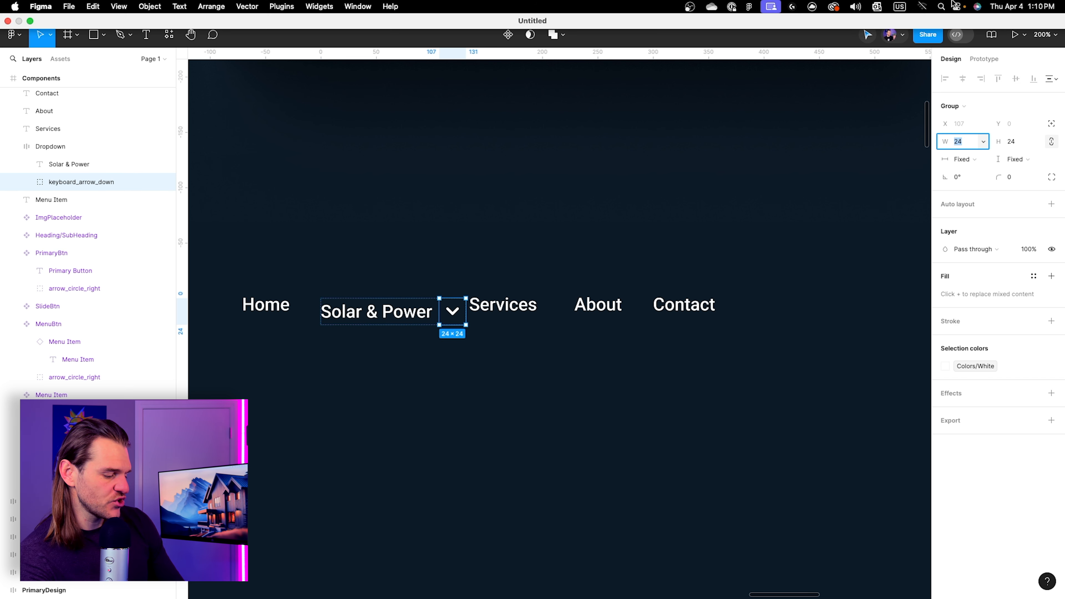
pyautogui.write('16')
pyautogui.press('Return')
pyautogui.scroll(5, 421, 336)
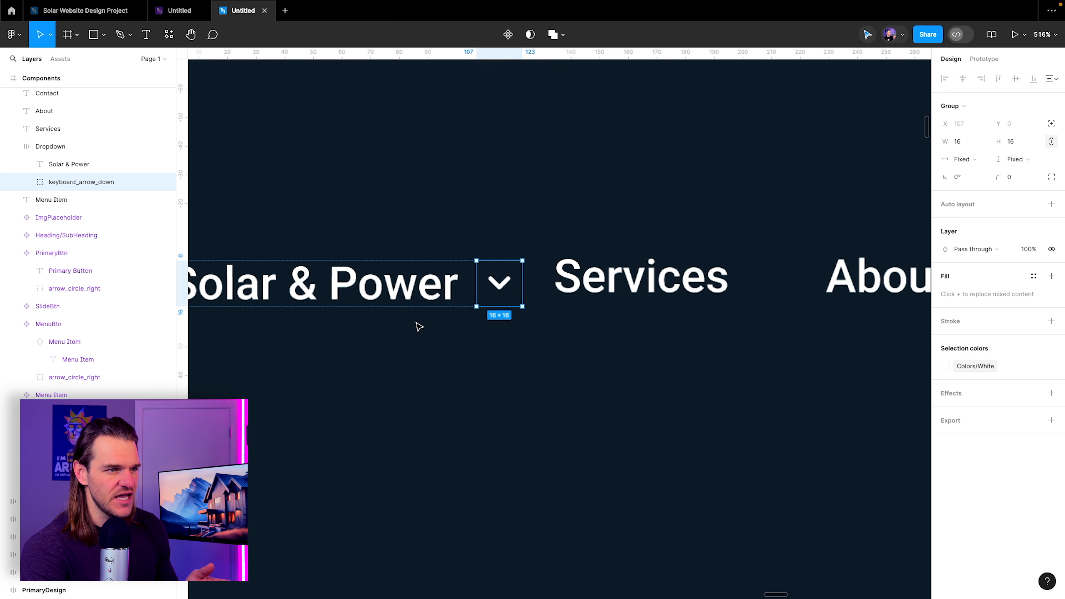
pyautogui.scroll(-3, 419, 326)
# Group Home, Dropdown, Services, About and Contact together and name the group MainMenu
pyautogui.click(13, 147)
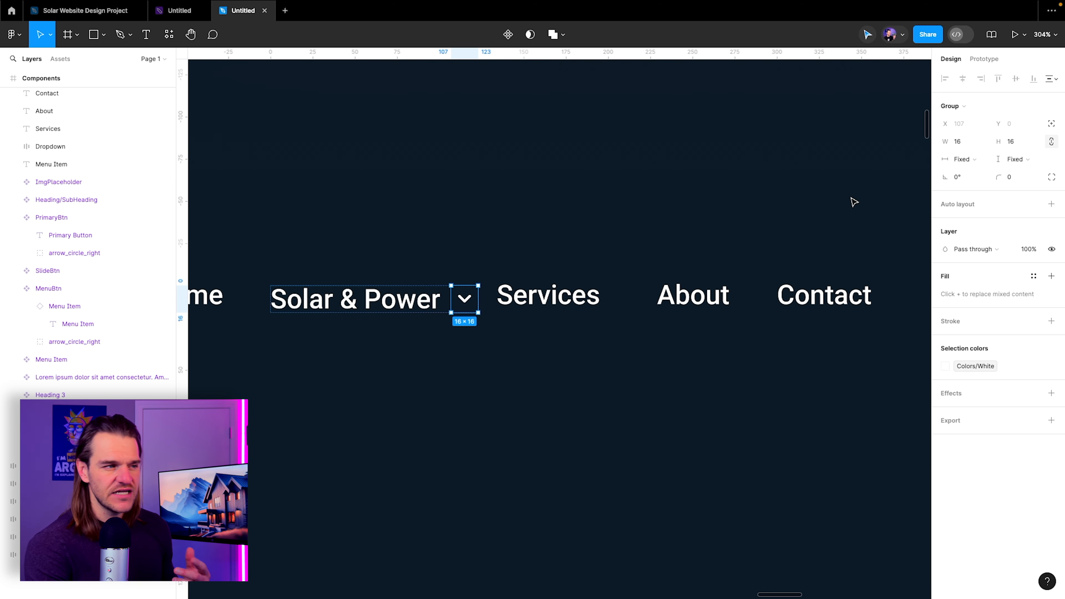
pyautogui.scroll(-6, 841, 226)
pyautogui.scroll(2, 561, 257)
pyautogui.scroll(3, 561, 257)
pyautogui.moveTo(676, 220); pyautogui.dragTo(536, 211)
pyautogui.moveTo(286, 224); pyautogui.dragTo(985, 306)
pyautogui.hotkey('ctrl', 'g')
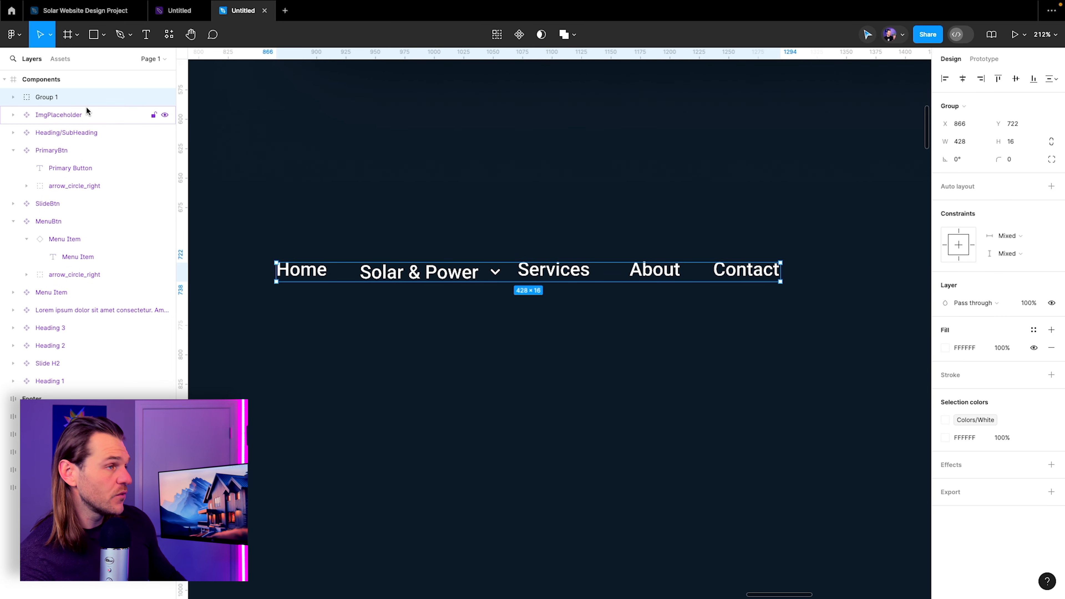
pyautogui.doubleClick(43, 99)
pyautogui.write('MainMenu')
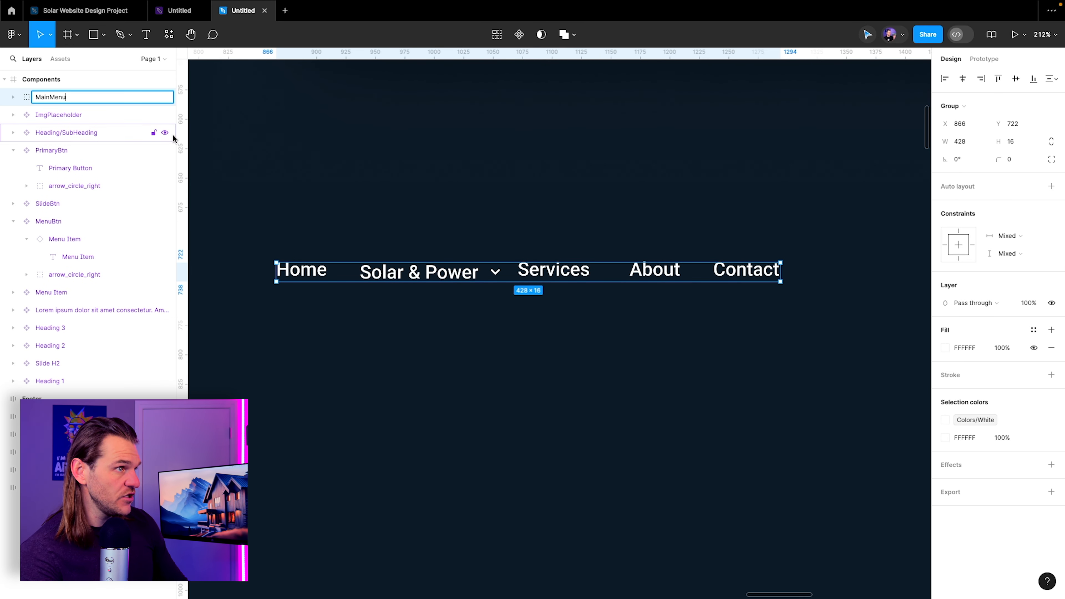
pyautogui.press('Return')
# Add horizontal auto layout to MainMenu with the Menu-Gap-X variable as gap and items aligned left and vertically centered
pyautogui.click(1051, 186)
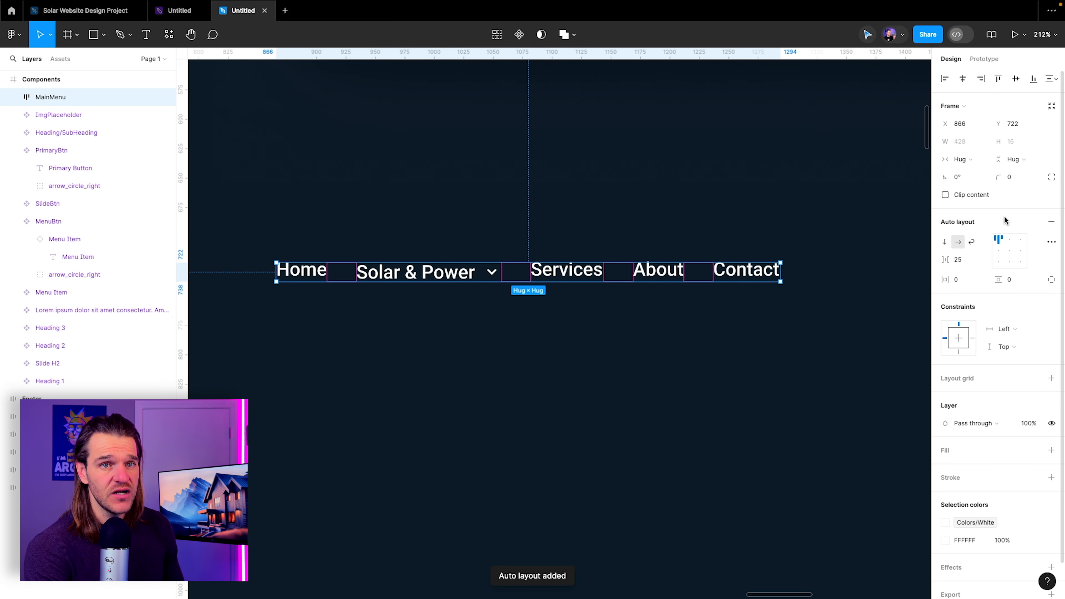
pyautogui.click(983, 260)
pyautogui.click(977, 296)
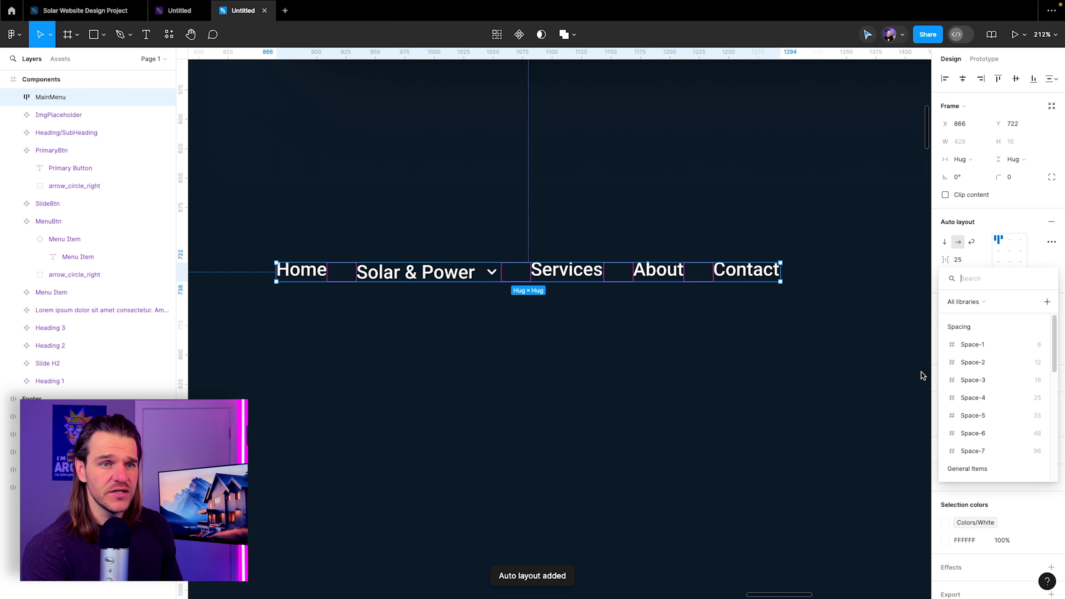
pyautogui.scroll(-10, 1012, 404)
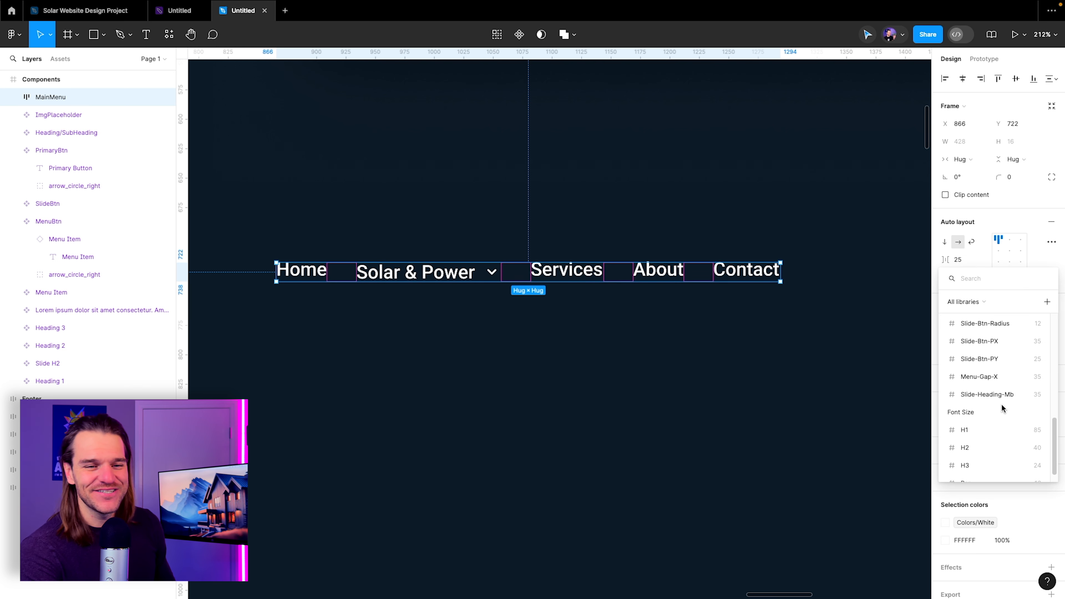
pyautogui.click(989, 369)
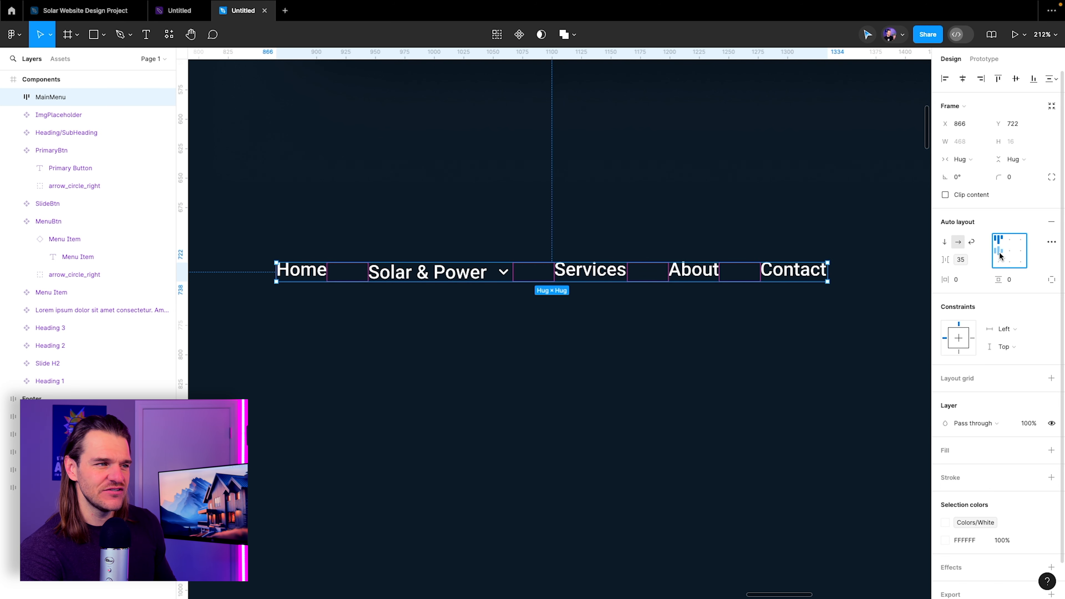
pyautogui.scroll(-5, 448, 212)
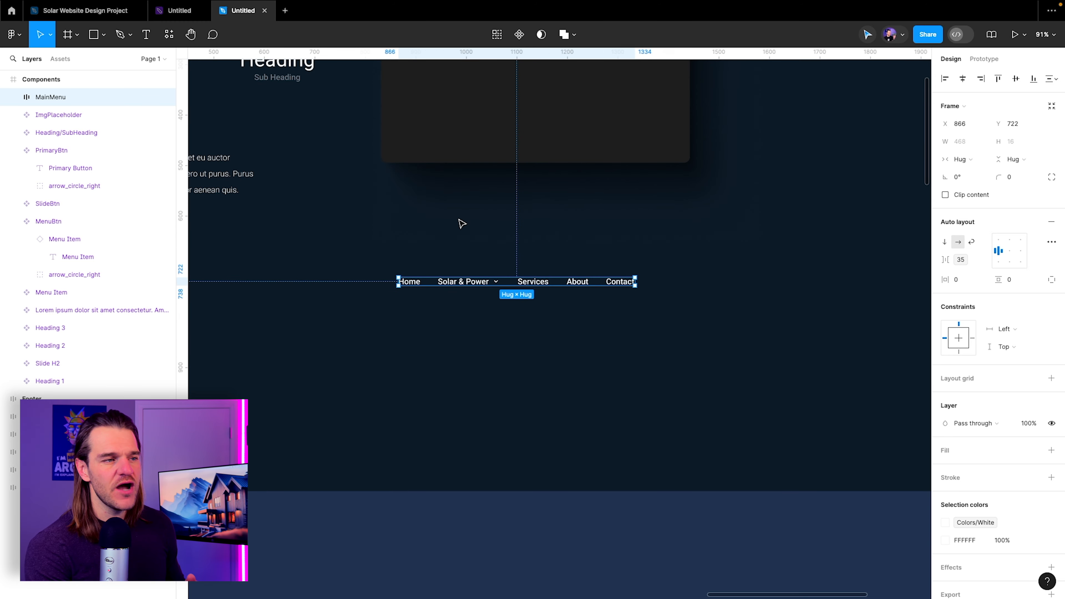
# Turn the MainMenu frame into a component and place it below the ImgPlaceholder
pyautogui.rightClick(465, 285)
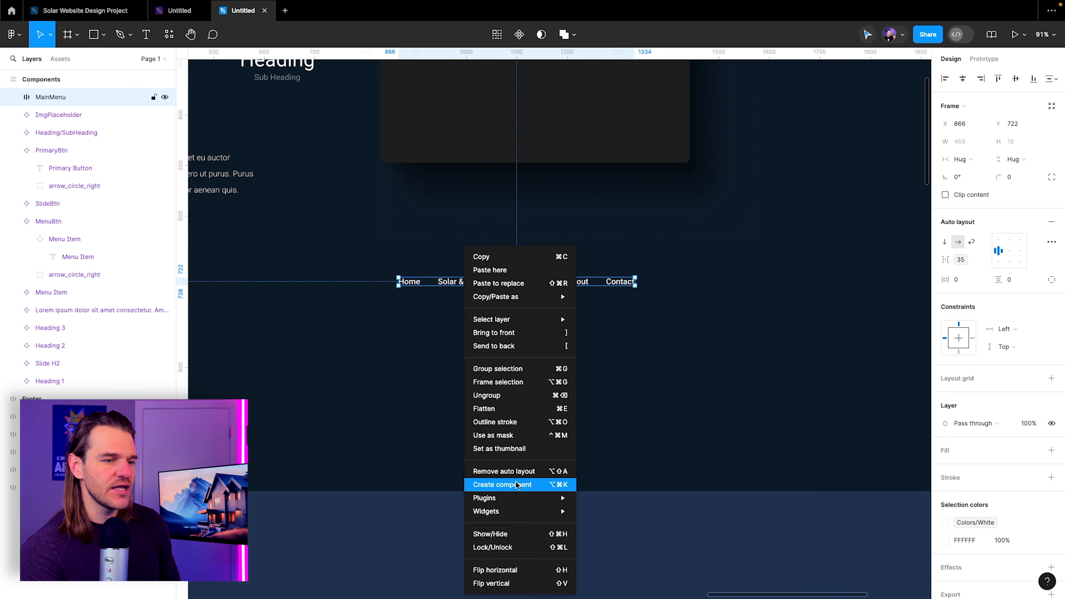
pyautogui.click(512, 485)
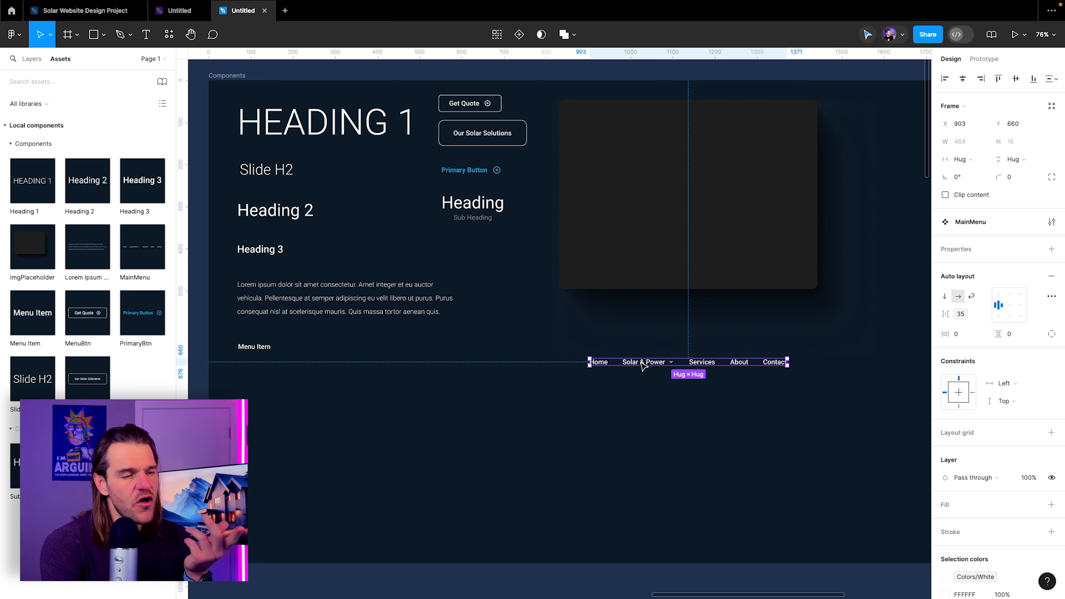
pyautogui.moveTo(643, 367); pyautogui.dragTo(601, 342)
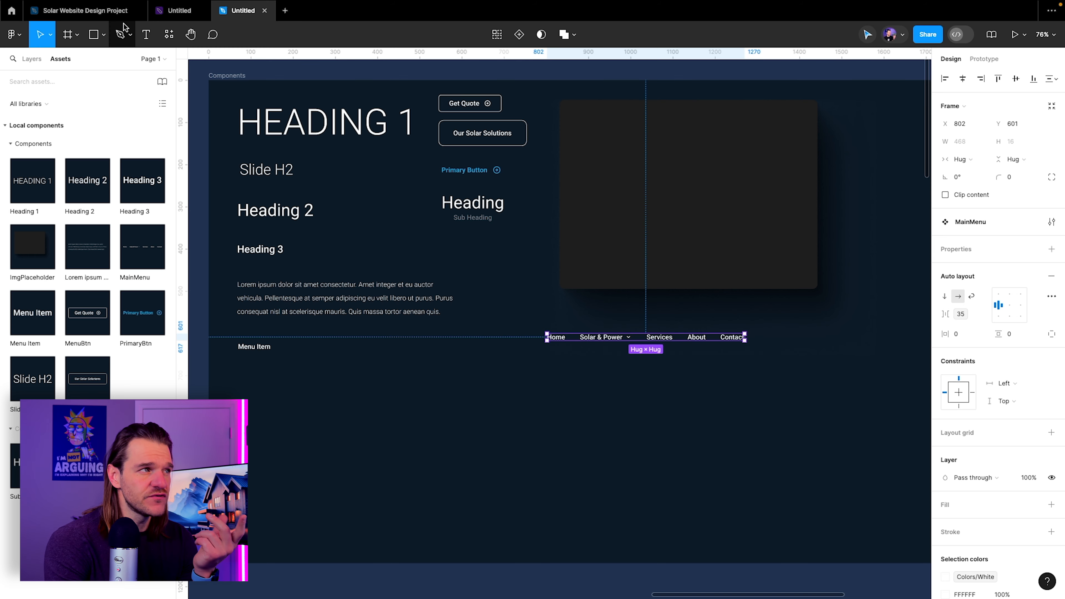
# Copy the Logo frame located below the house images in the Solar Website Design Project file
pyautogui.click(102, 15)
pyautogui.scroll(-5, 537, 195)
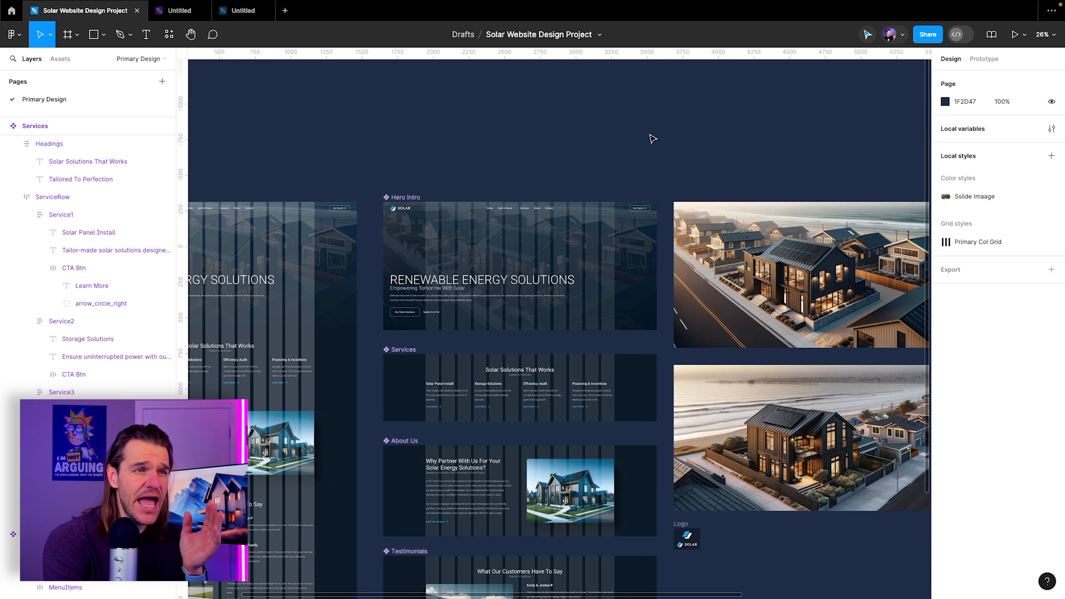
pyautogui.hscroll(3, 651, 135)
pyautogui.click(545, 470)
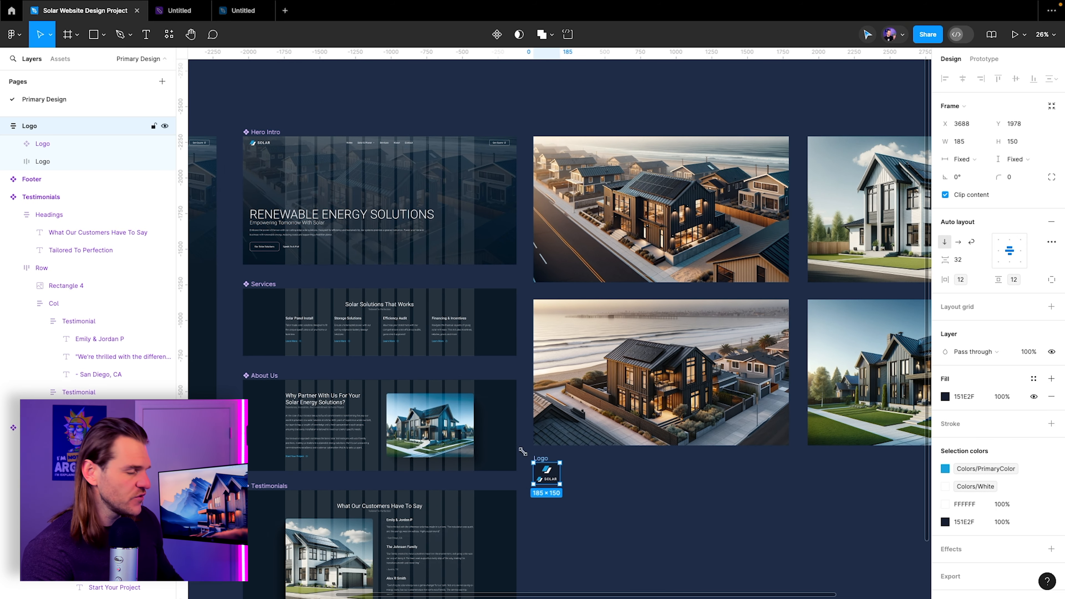
# Paste the Logo frame into the Untitled design file and place it above the Components frame, lined up with its left edge
pyautogui.click(242, 11)
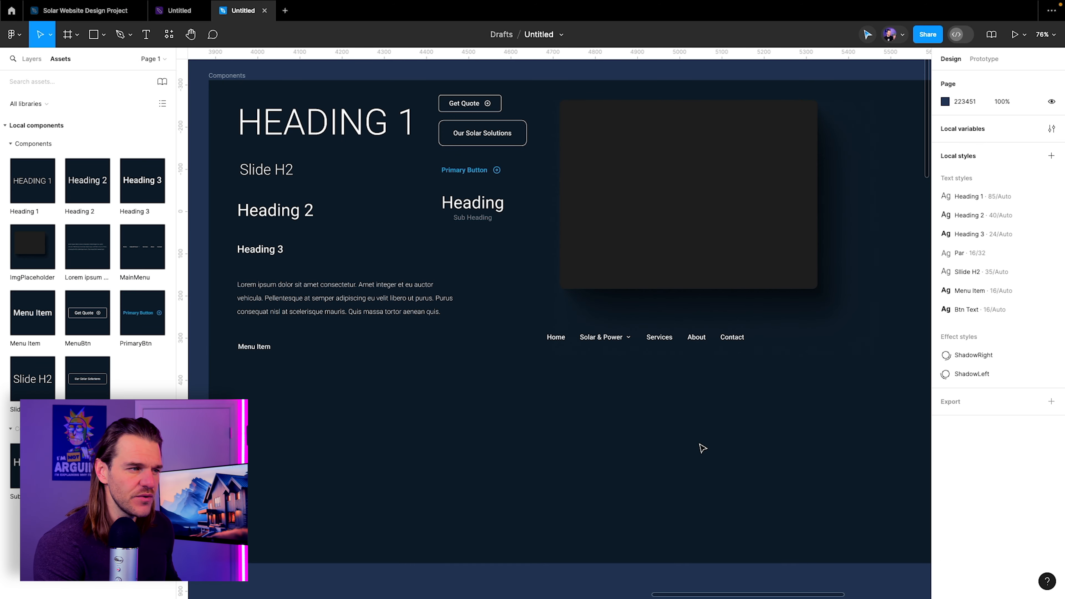
pyautogui.moveTo(699, 444); pyautogui.dragTo(558, 435)
pyautogui.scroll(-4, 558, 436)
pyautogui.moveTo(669, 383); pyautogui.dragTo(589, 407)
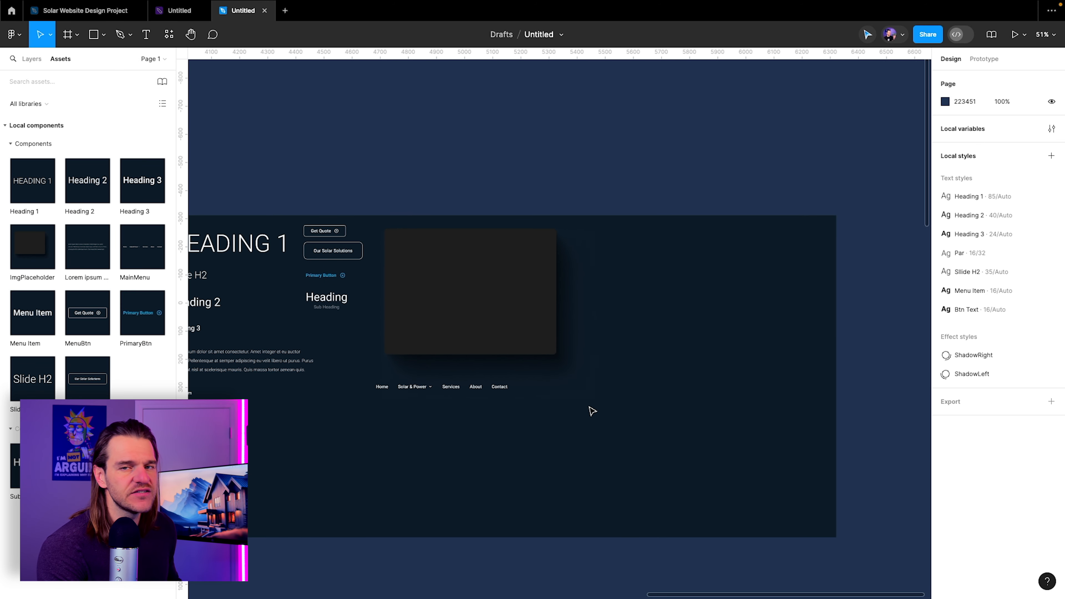
pyautogui.hotkey('ctrl', 'v')
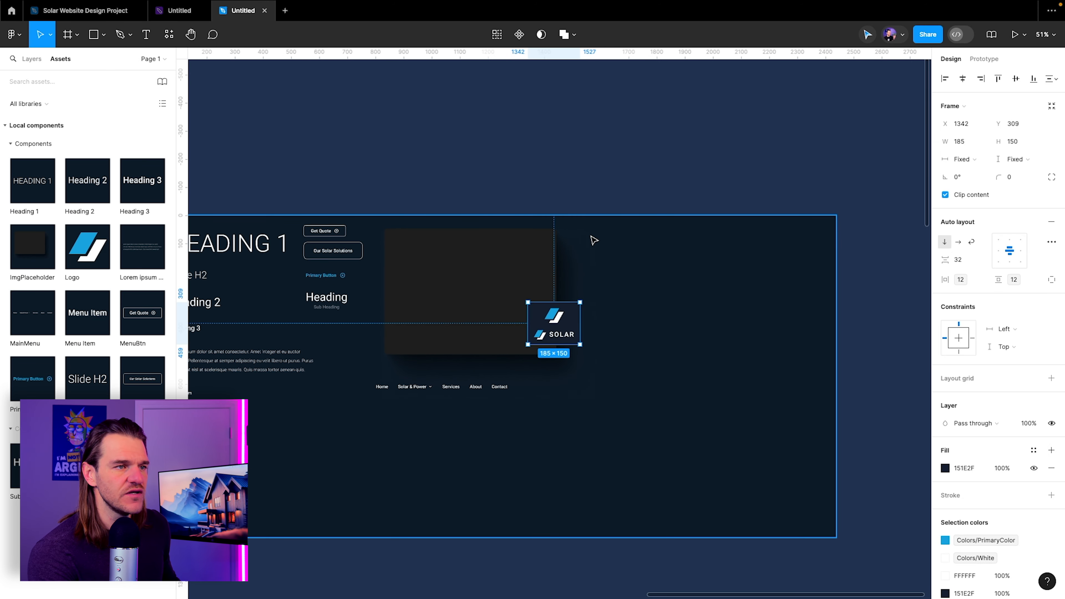
pyautogui.moveTo(550, 334); pyautogui.dragTo(593, 170)
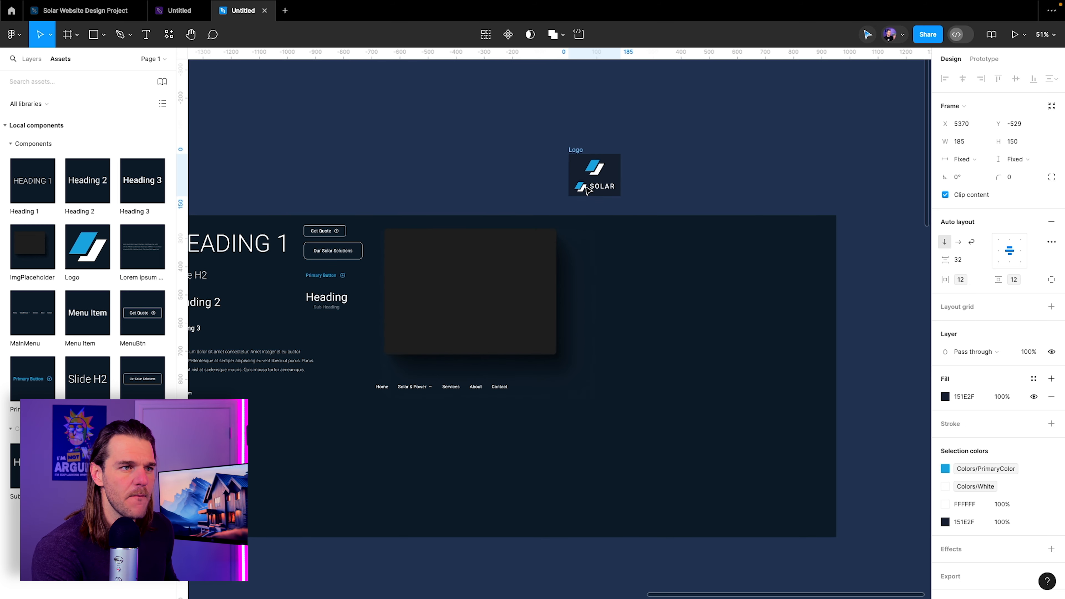
pyautogui.click(646, 283)
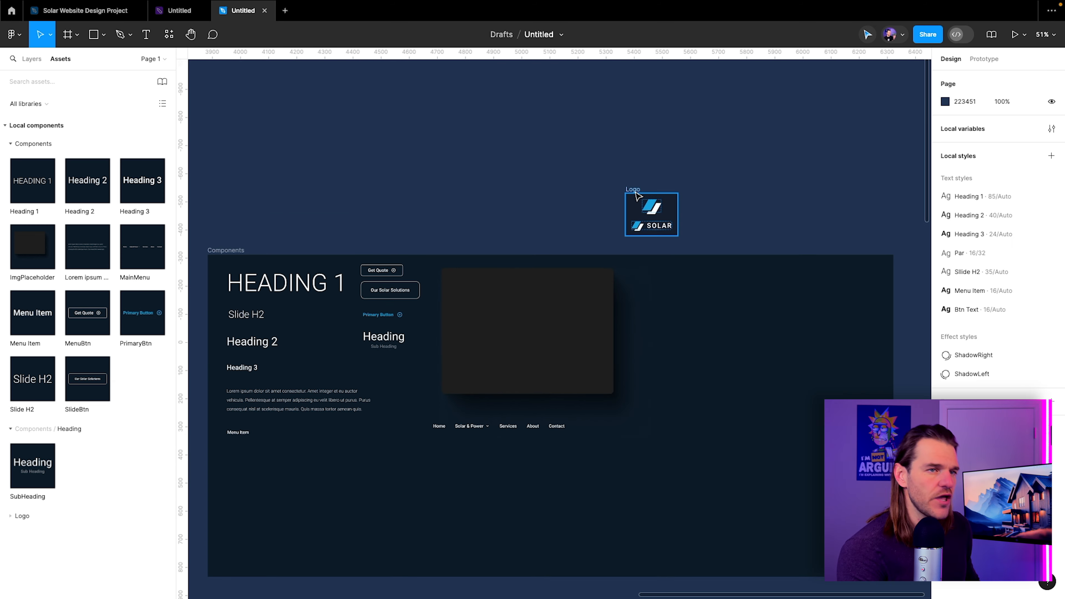
pyautogui.moveTo(637, 196); pyautogui.dragTo(218, 184)
# Turn the horizontal SOLAR logo inside the Logo frame into a component
pyautogui.doubleClick(226, 220)
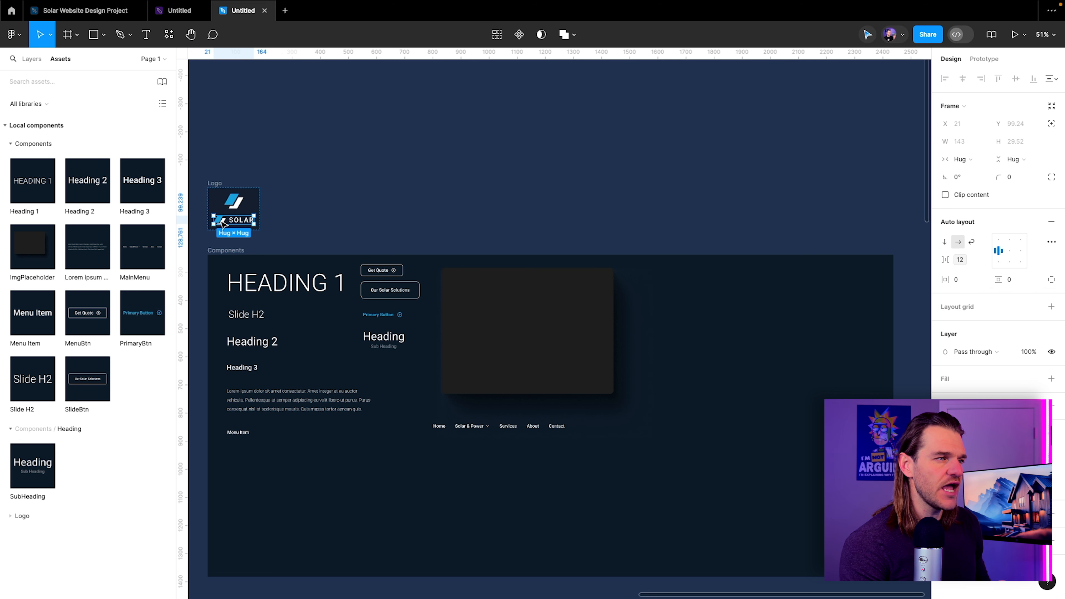
pyautogui.rightClick(222, 218)
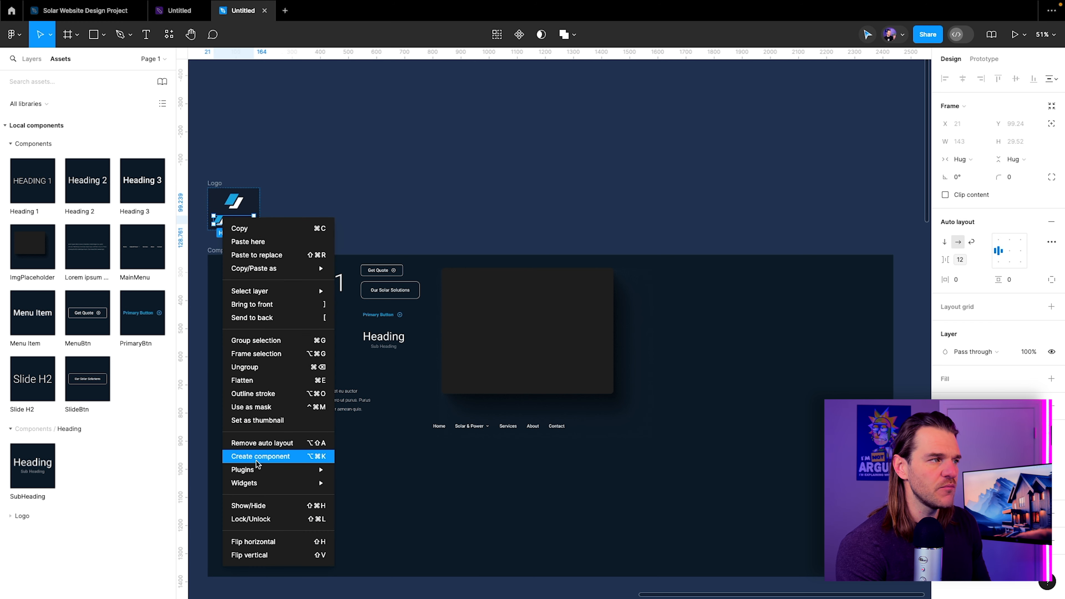
pyautogui.click(24, 55)
pyautogui.click(25, 58)
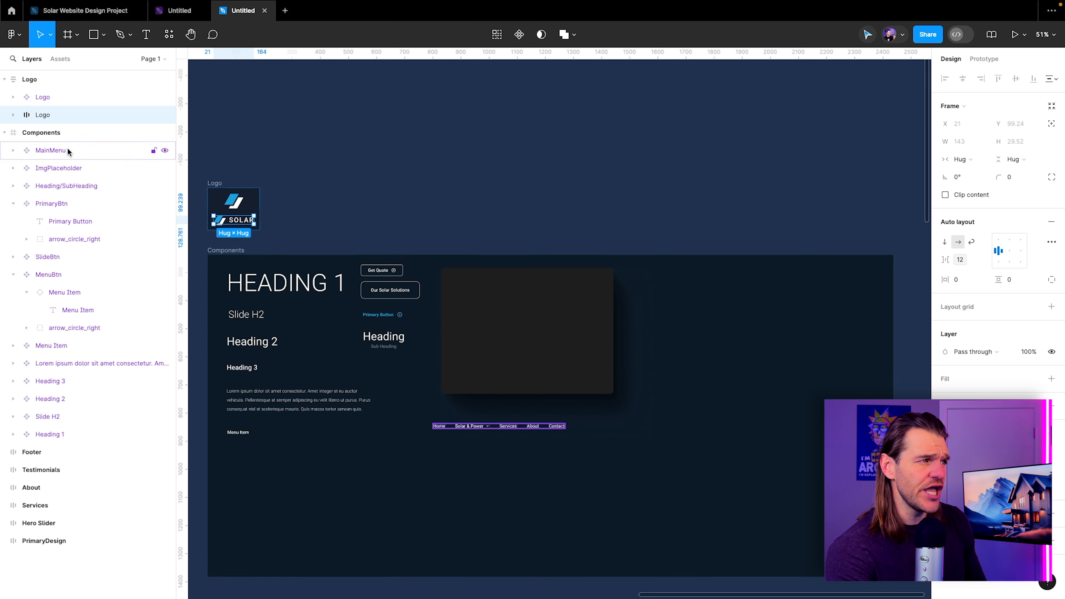
pyautogui.rightClick(237, 221)
pyautogui.moveTo(313, 467)
pyautogui.press('Escape')
pyautogui.click(388, 173)
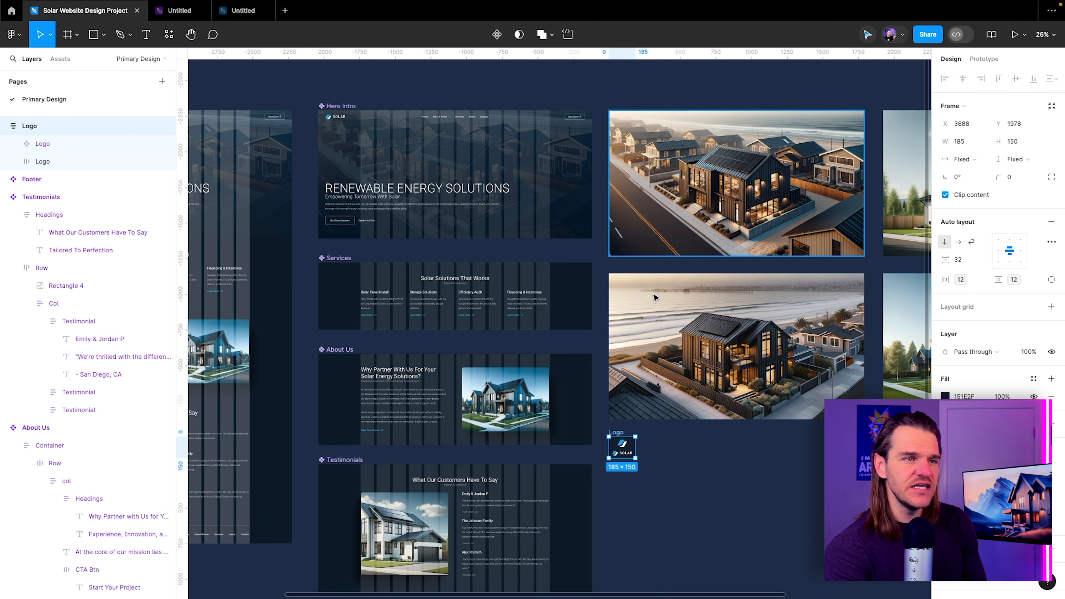
pyautogui.hscroll(-5, 471, 276)
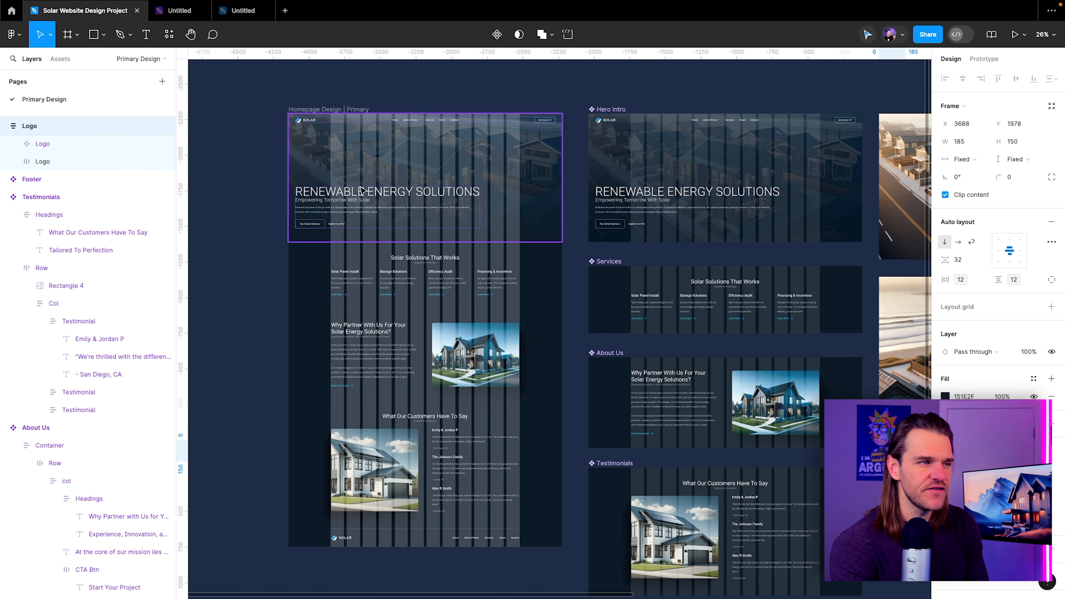
pyautogui.scroll(5, 353, 187)
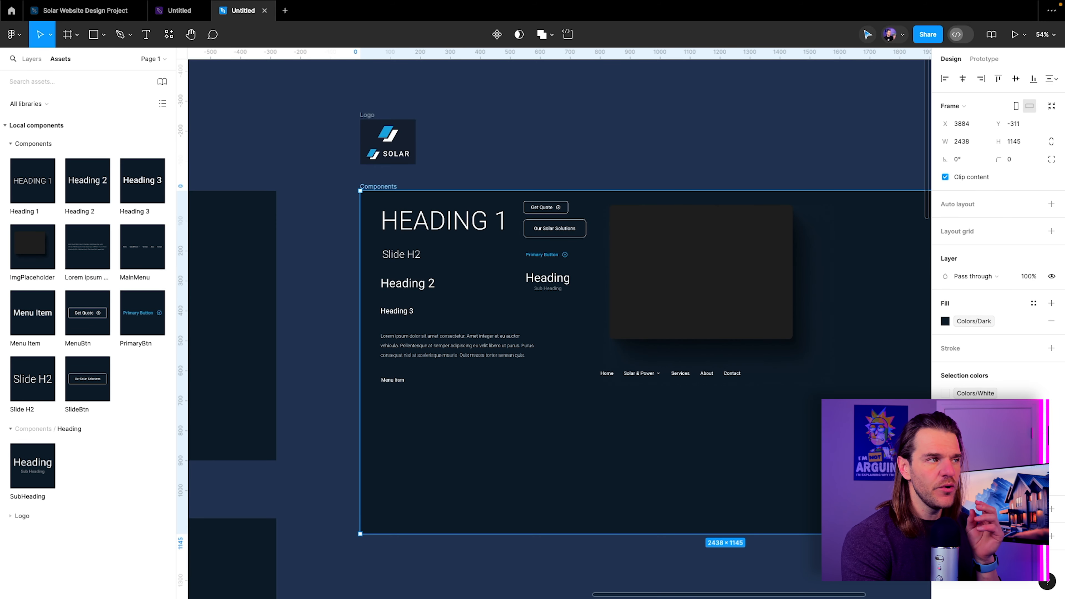
# Copy the four house images from the Solar Website Design Project file
pyautogui.click(99, 16)
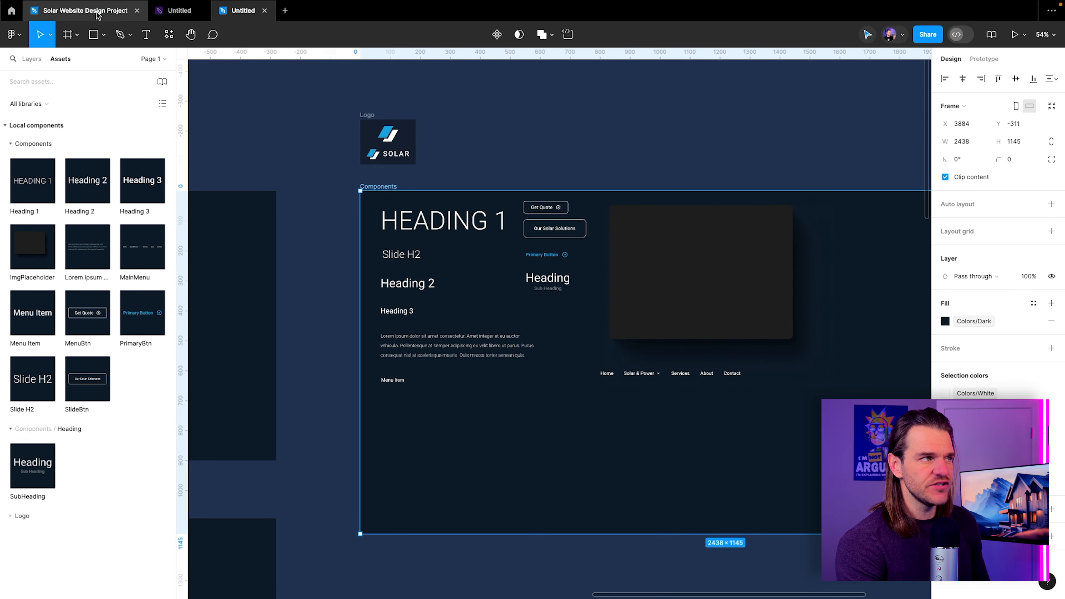
pyautogui.hscroll(10, 407, 237)
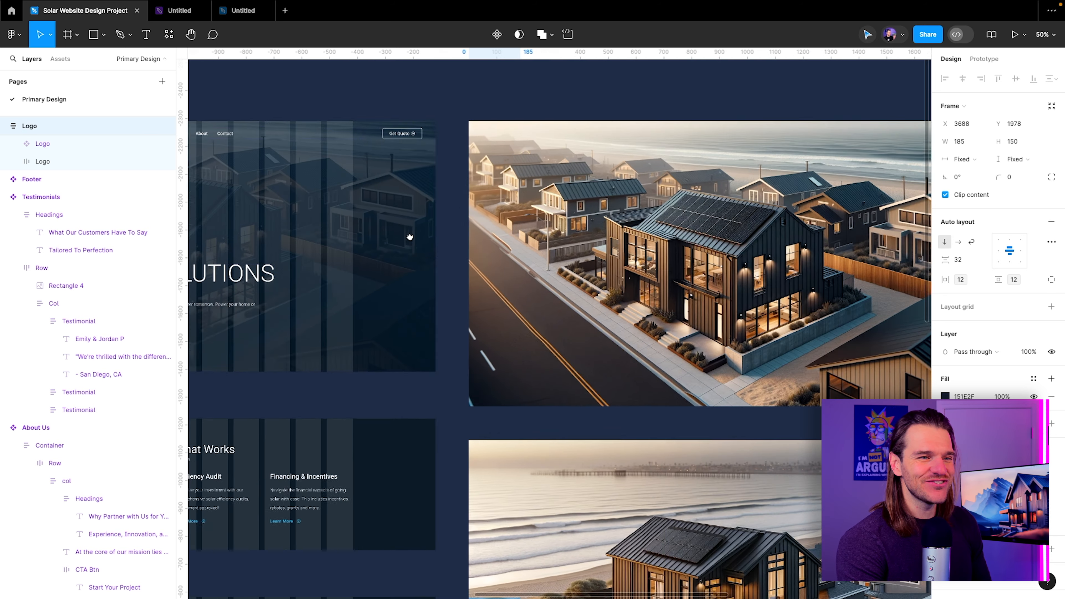
pyautogui.scroll(-5, 418, 238)
pyautogui.scroll(-3, 691, 228)
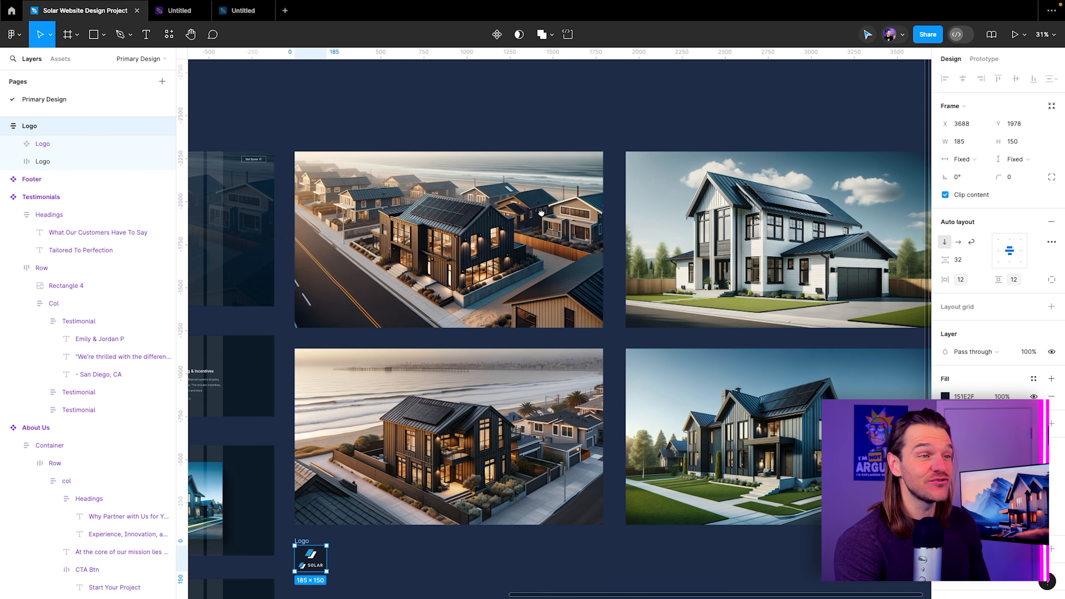
pyautogui.click(388, 159)
pyautogui.moveTo(388, 159); pyautogui.dragTo(703, 376)
pyautogui.hotkey('ctrl', 'c')
# Paste the four house images into the Untitled design file and place them to the right of the Components frame
pyautogui.click(243, 10)
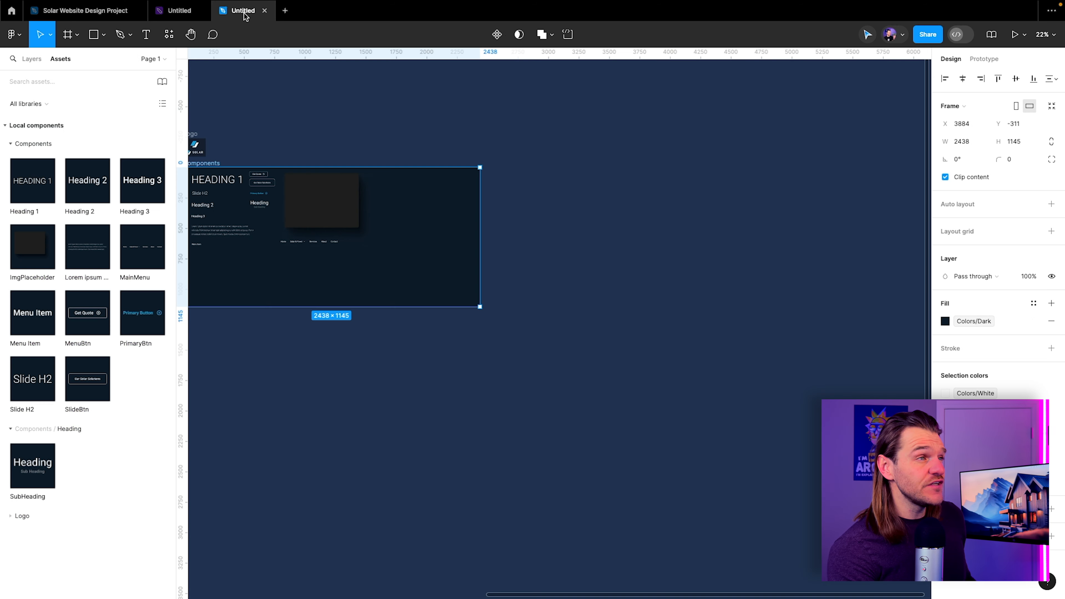
pyautogui.hotkey('ctrl', 'v')
pyautogui.moveTo(470, 259); pyautogui.dragTo(638, 235)
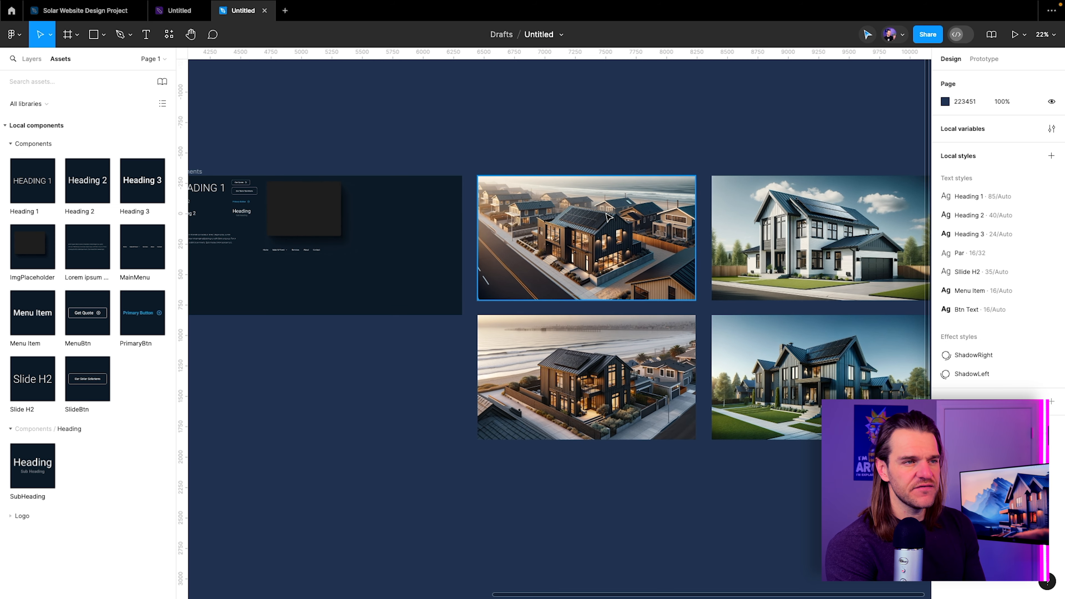
# Rename the Image-1 1 layer as SlideBg
pyautogui.click(608, 216)
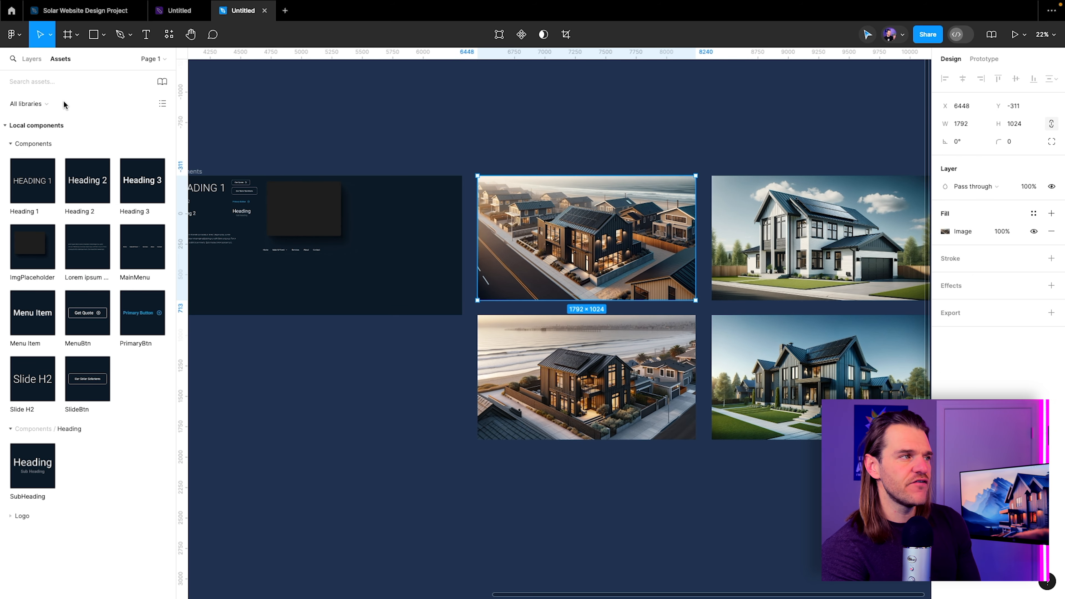
pyautogui.click(32, 59)
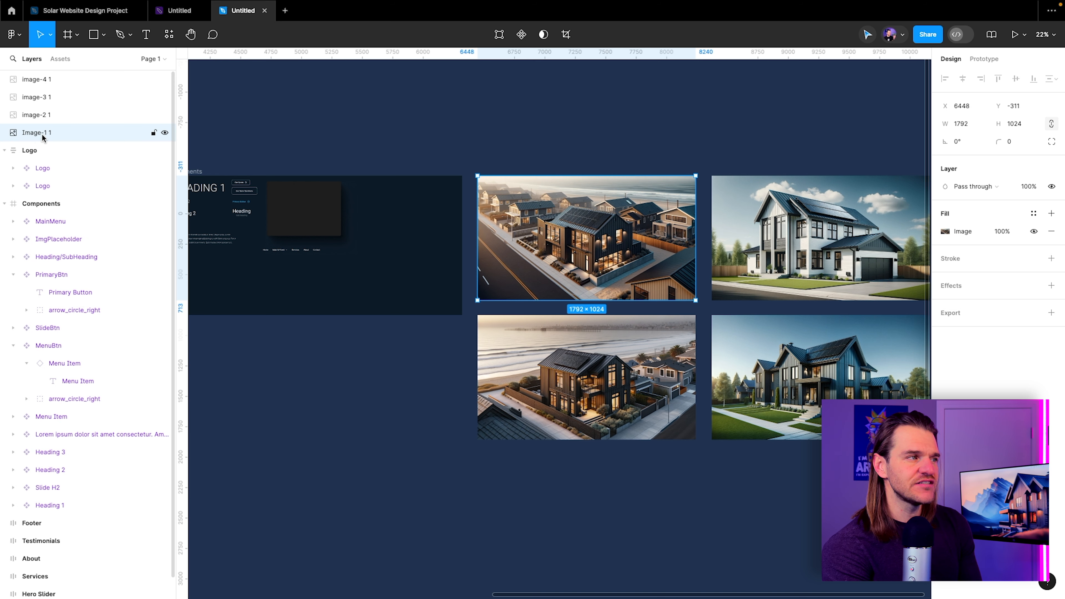
pyautogui.doubleClick(34, 133)
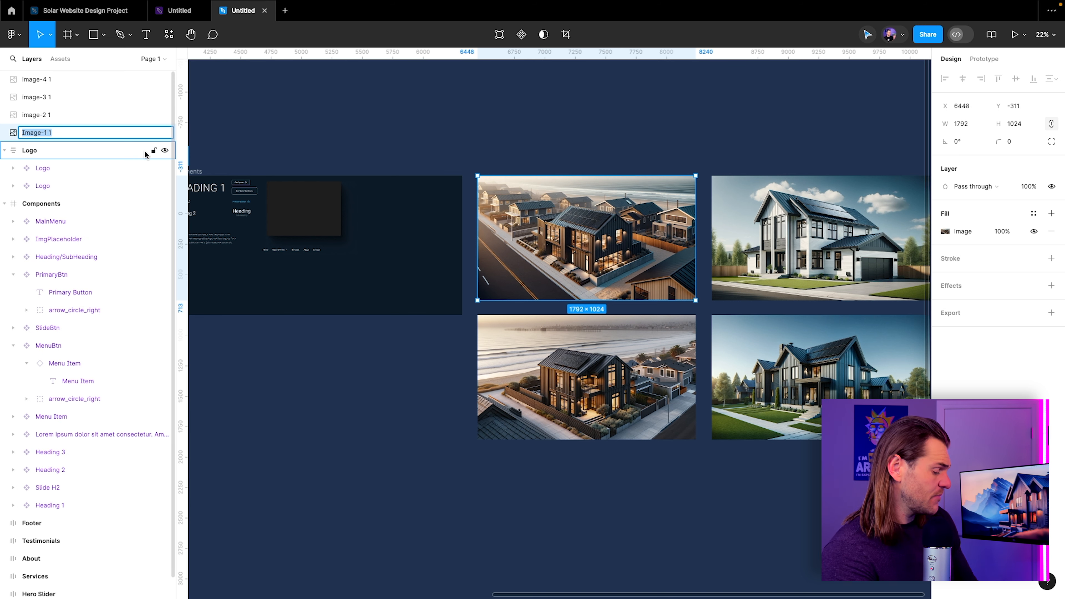
pyautogui.write('SlideB')
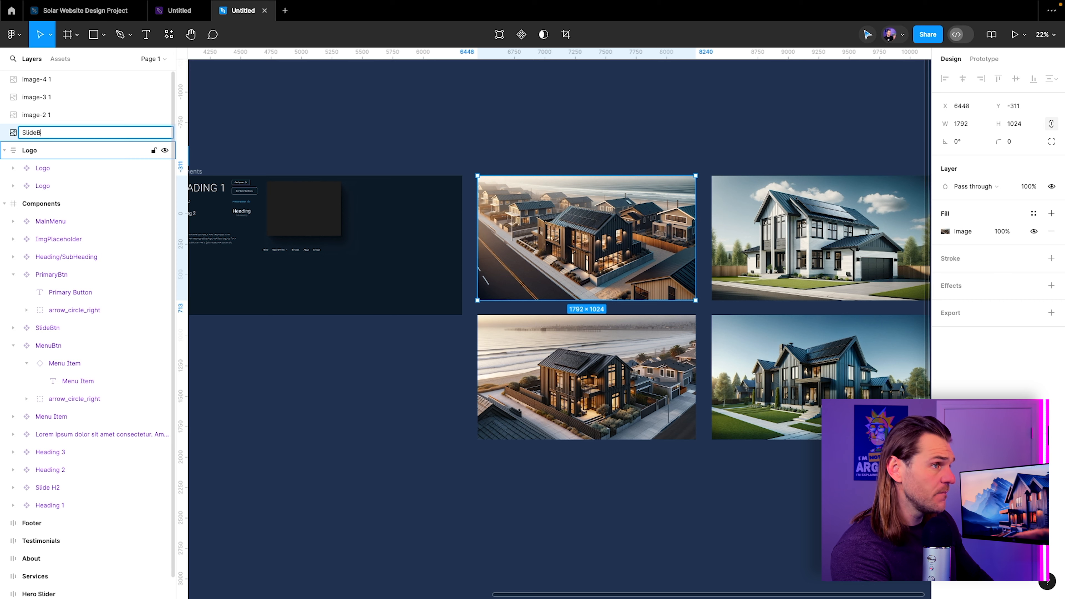
pyautogui.write('g')
pyautogui.press('Return')
# Add a black fill at 100% opacity over the SlideBg image and change it to a linear gradient
pyautogui.scroll(5, 633, 232)
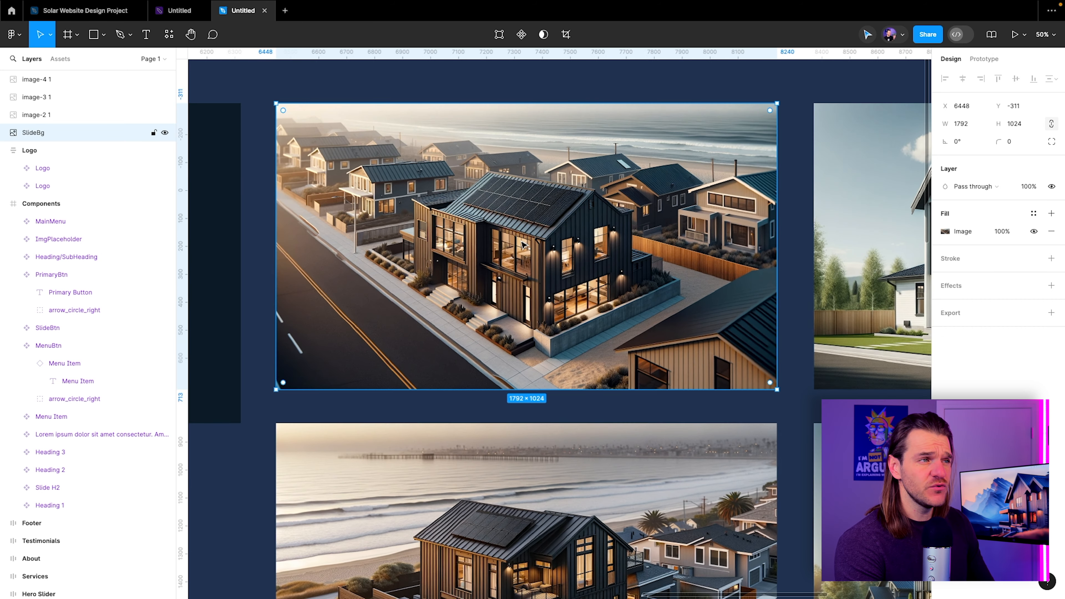
pyautogui.click(1051, 214)
pyautogui.click(1012, 234)
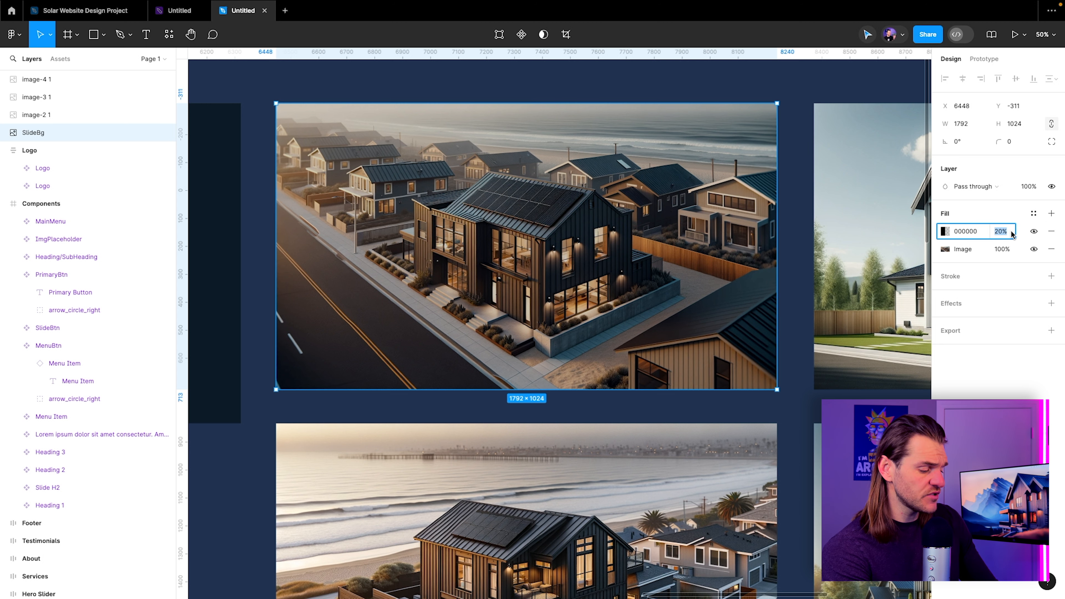
pyautogui.write('100')
pyautogui.press('Return')
pyautogui.click(945, 231)
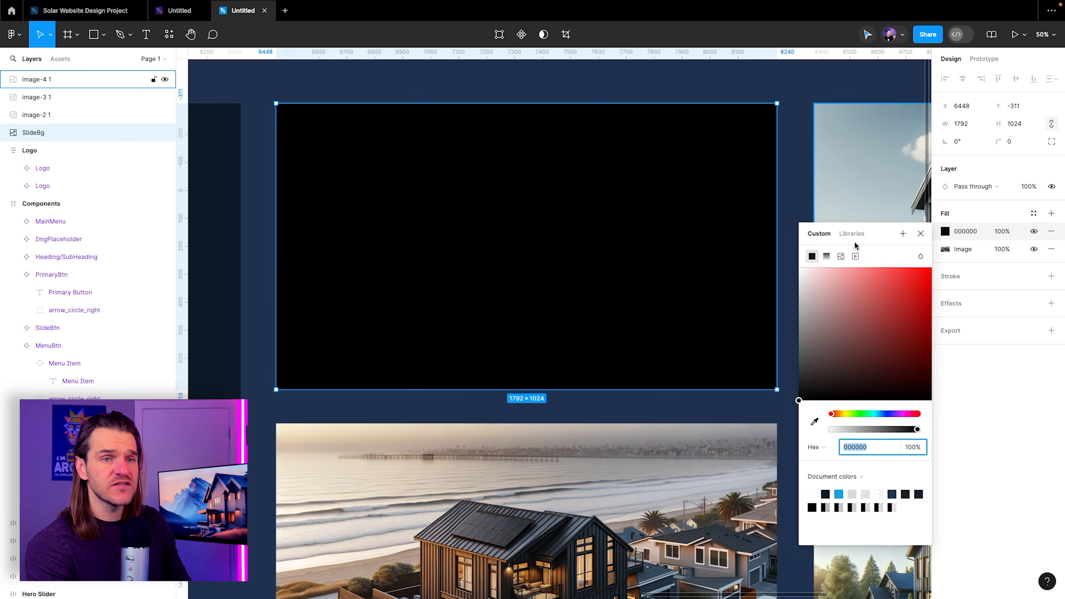
pyautogui.click(826, 256)
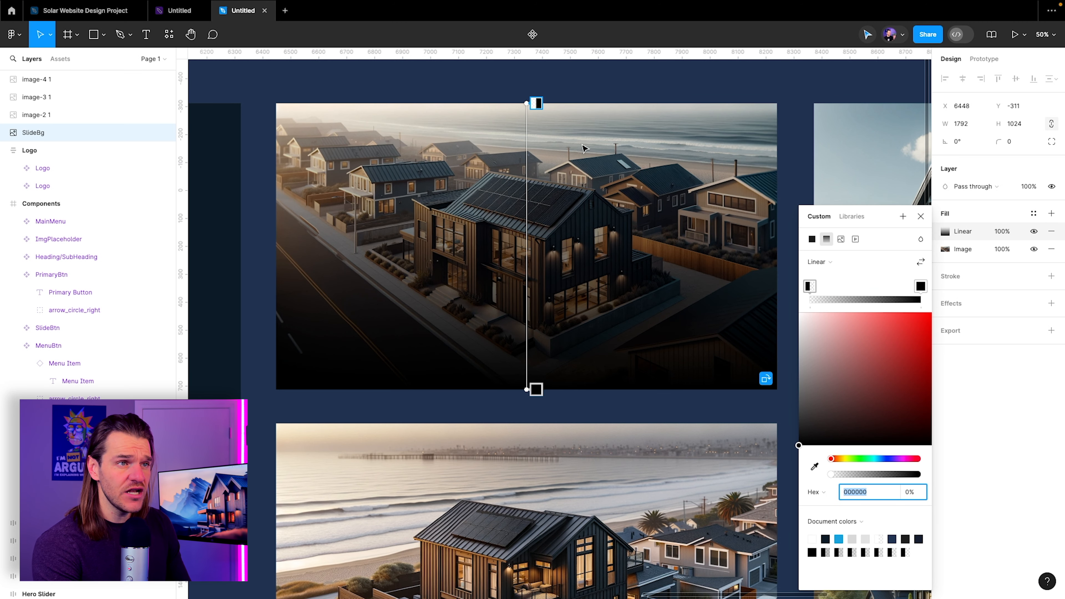
# Set the gradient's first stop to 80% opacity and its last stop to 95%
pyautogui.click(810, 286)
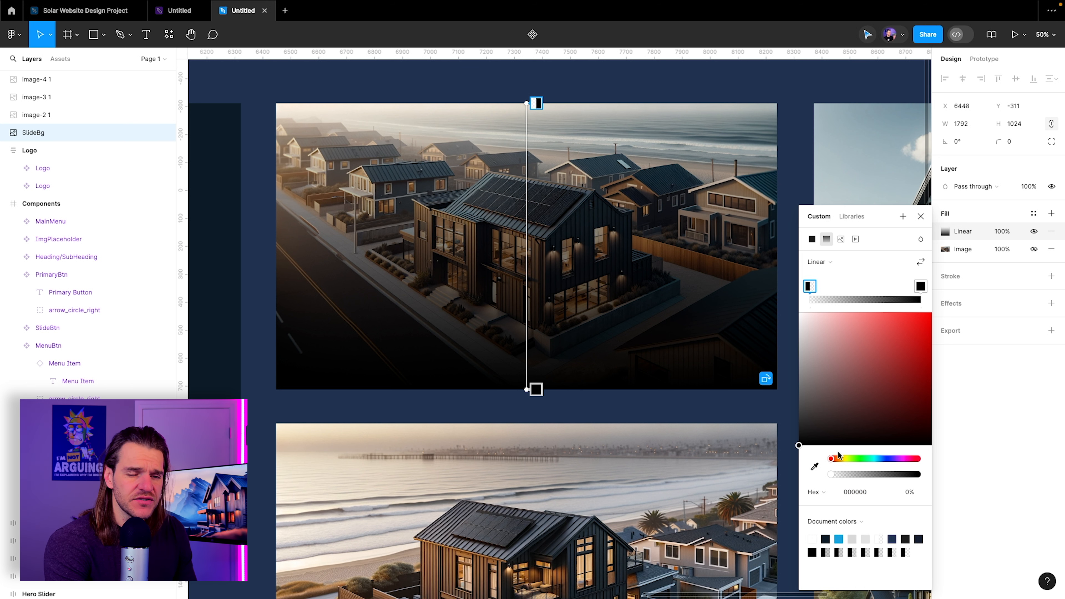
pyautogui.click(913, 493)
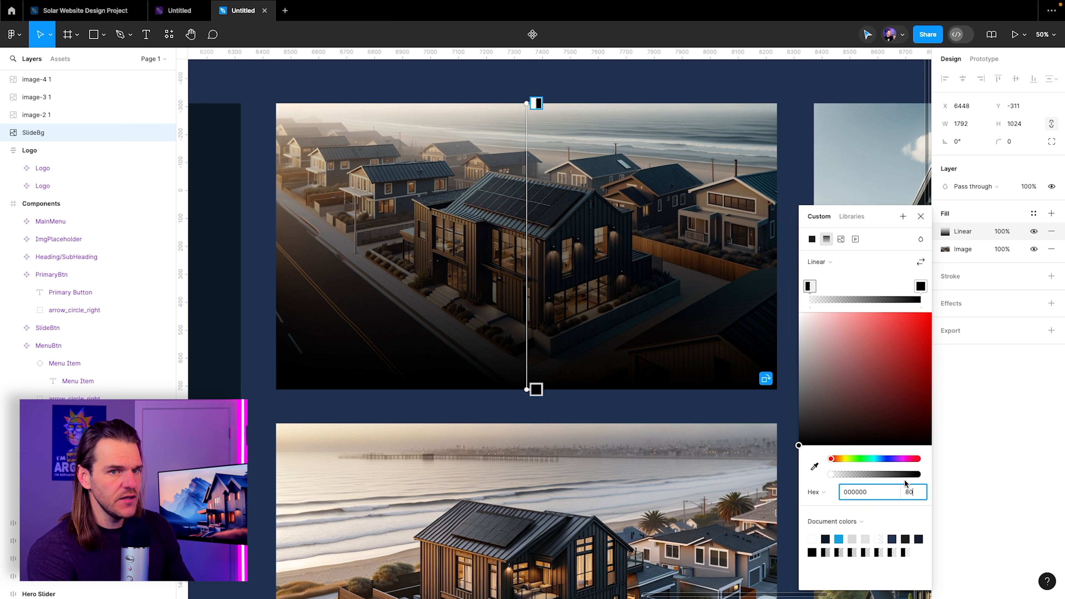
pyautogui.click(920, 287)
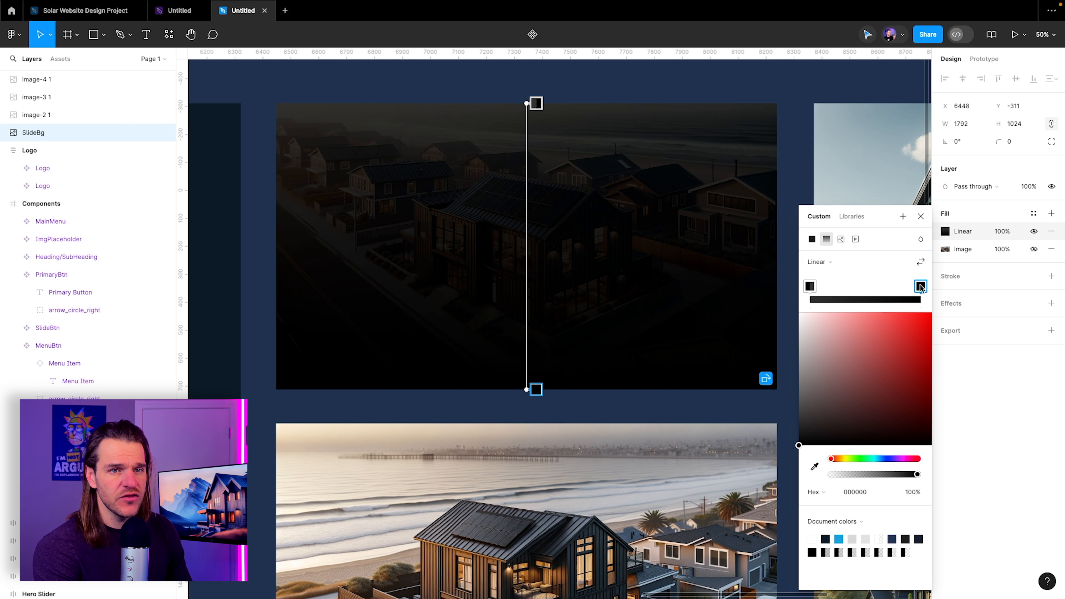
pyautogui.click(913, 491)
pyautogui.write('95')
pyautogui.press('Return')
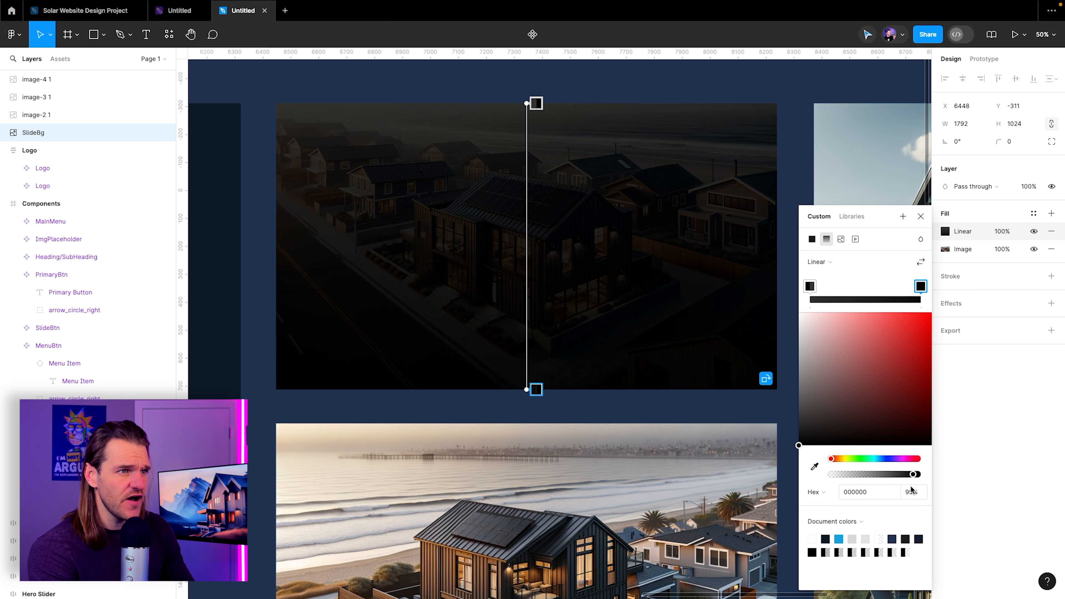
# Change the overlay gradient's first stop to dark blue 1C2B40 and its last stop to a near-black blue
pyautogui.click(810, 286)
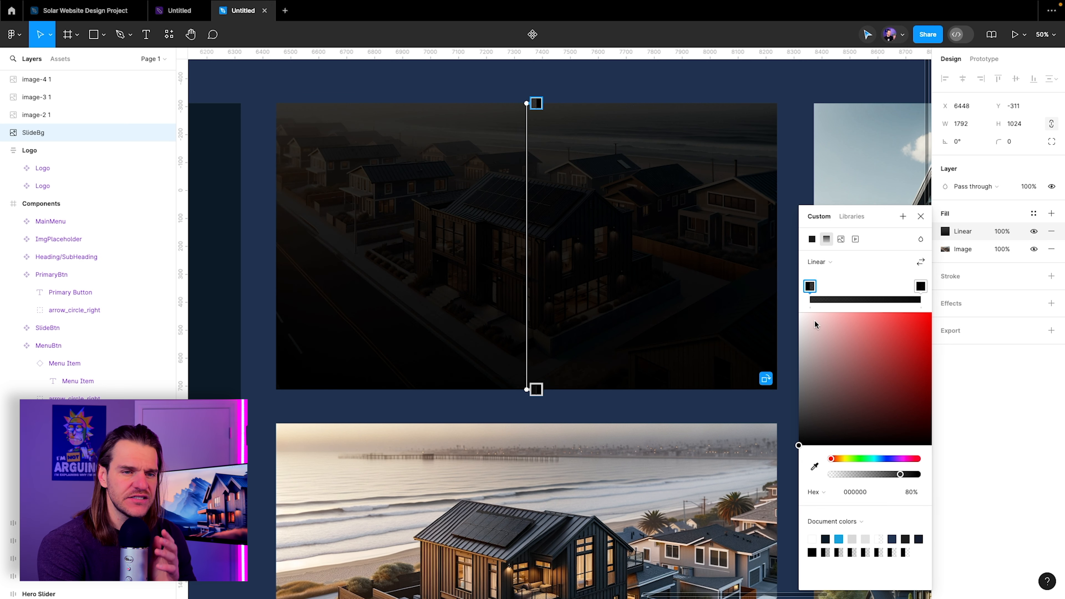
pyautogui.click(884, 458)
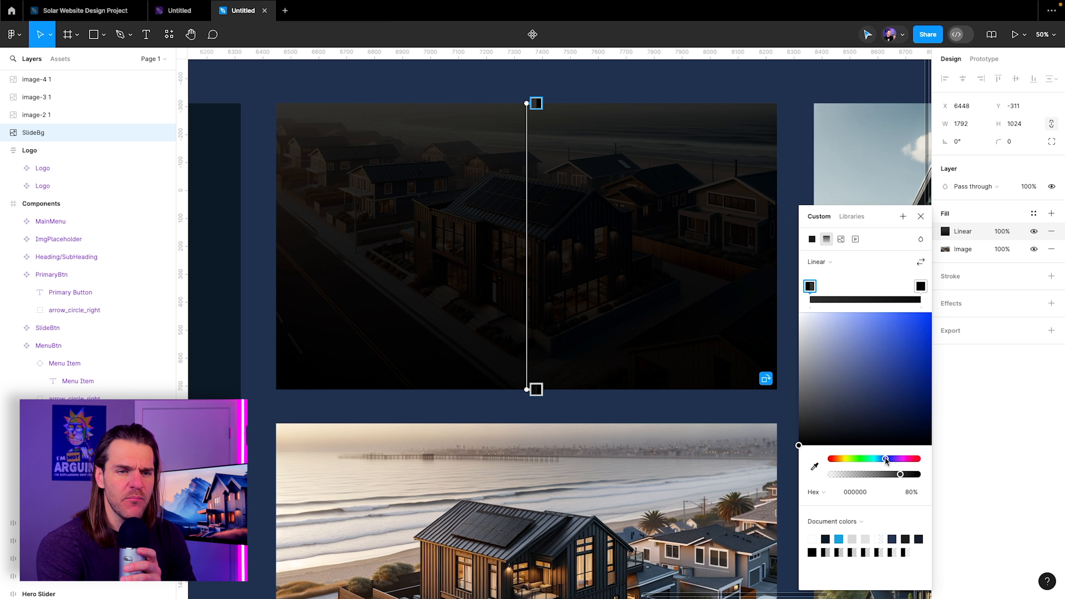
pyautogui.moveTo(875, 439); pyautogui.dragTo(874, 421)
pyautogui.click(881, 459)
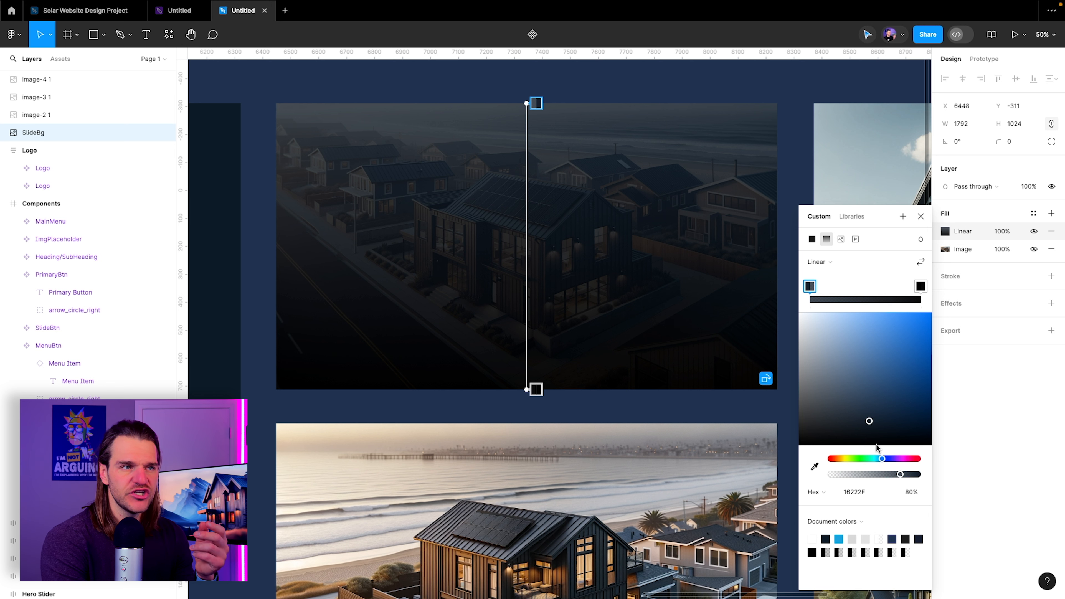
pyautogui.moveTo(882, 459); pyautogui.dragTo(883, 459)
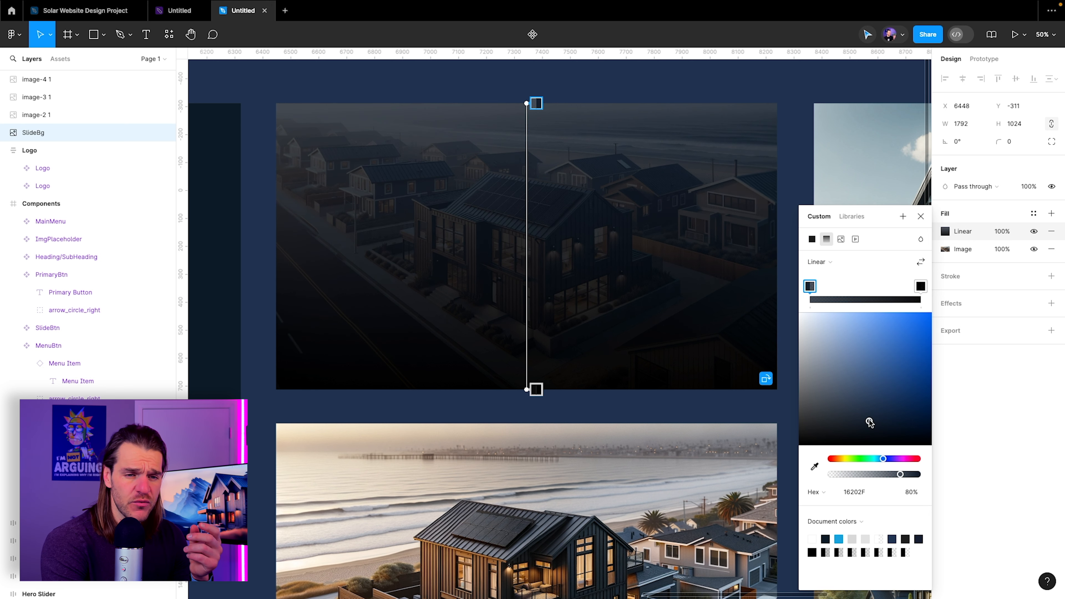
pyautogui.moveTo(870, 423); pyautogui.dragTo(870, 419)
pyautogui.moveTo(872, 415); pyautogui.dragTo(873, 414)
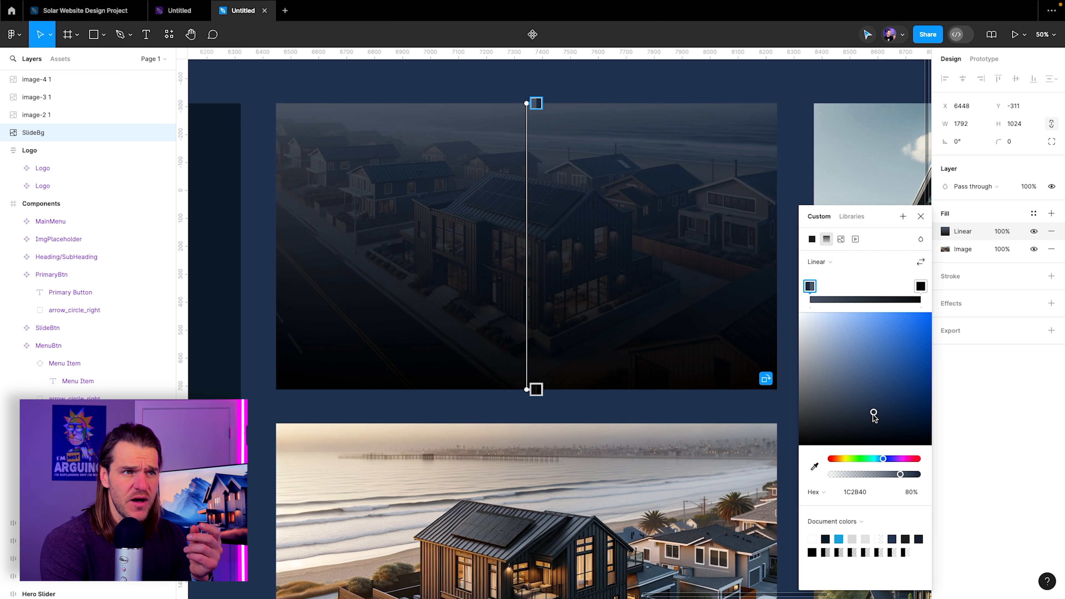
pyautogui.click(922, 299)
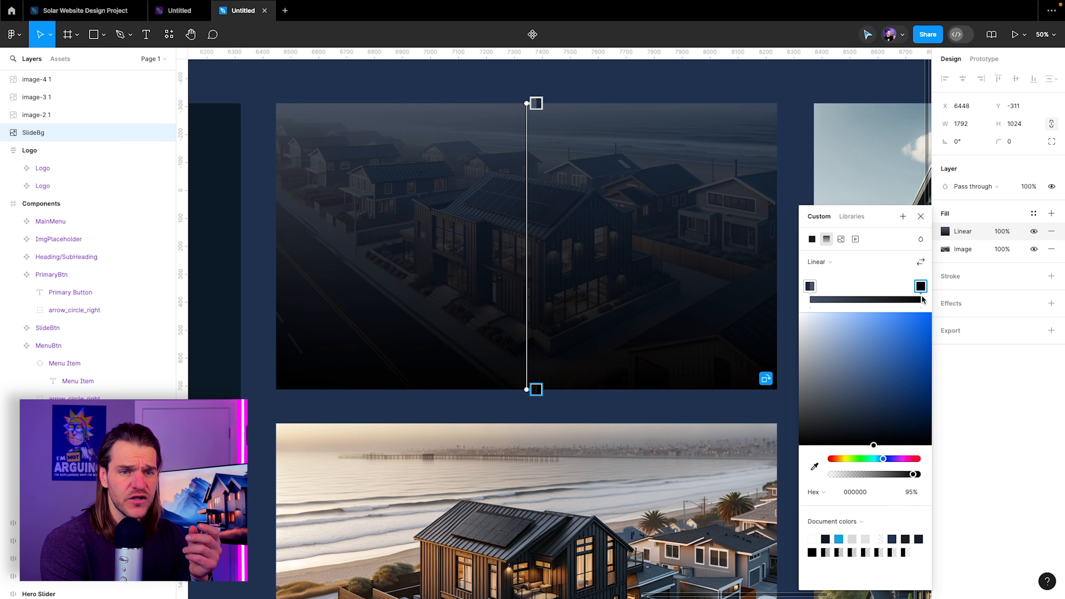
pyautogui.moveTo(875, 444); pyautogui.dragTo(877, 435)
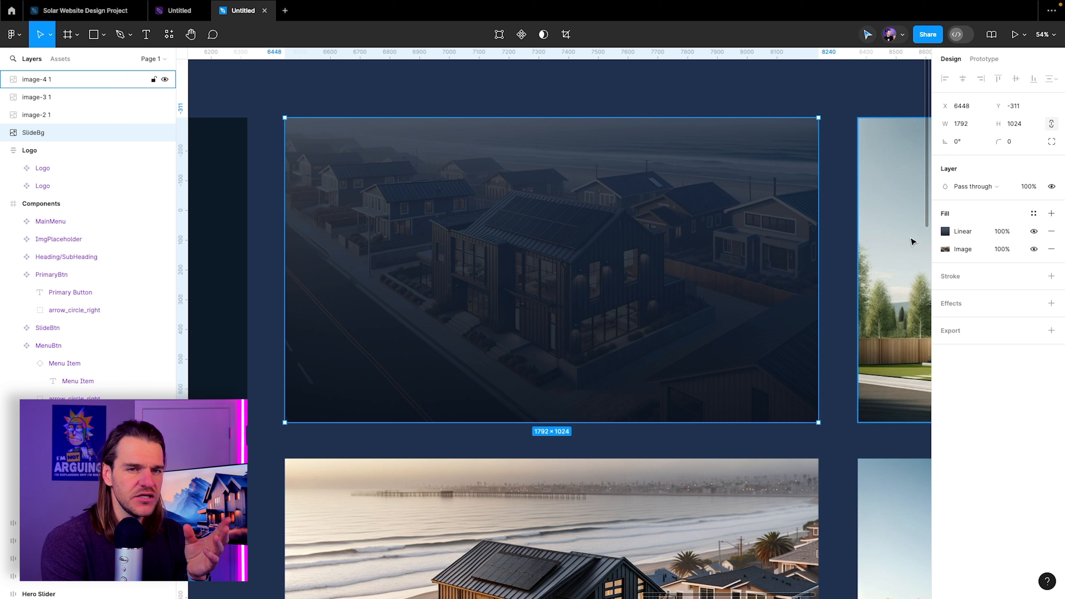
# Raise the contrast of the SlideBg image fill and shift its temperature slightly cooler
pyautogui.click(945, 249)
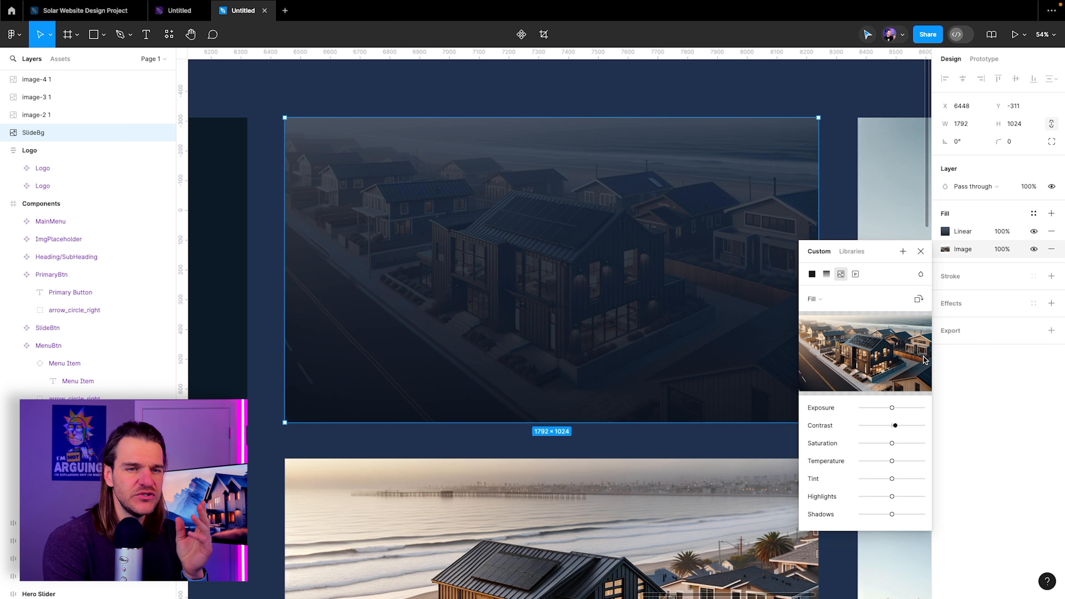
pyautogui.moveTo(893, 425); pyautogui.dragTo(907, 426)
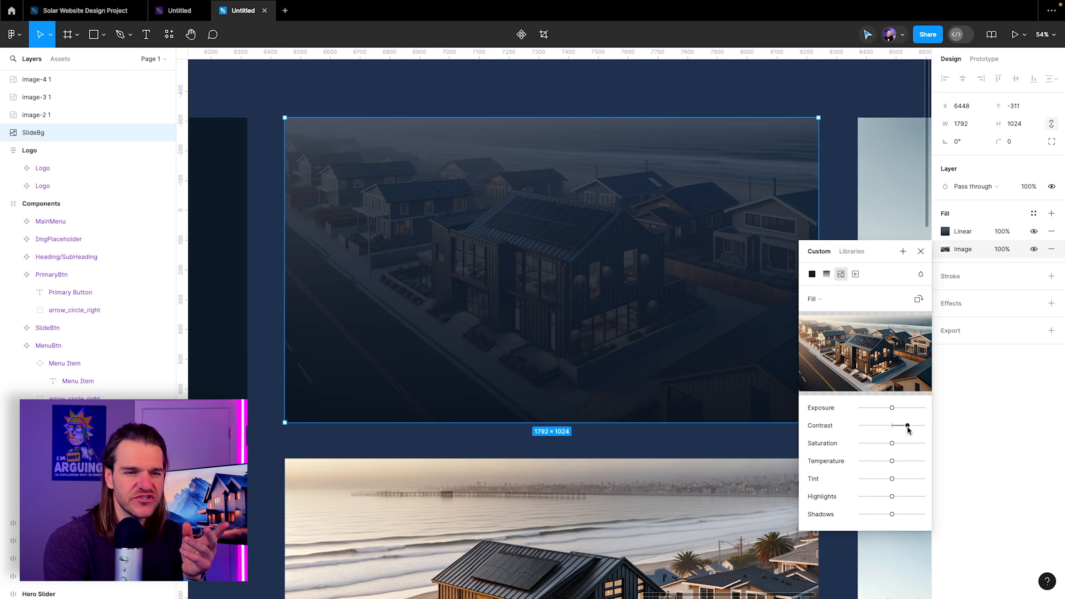
pyautogui.moveTo(889, 463); pyautogui.dragTo(883, 464)
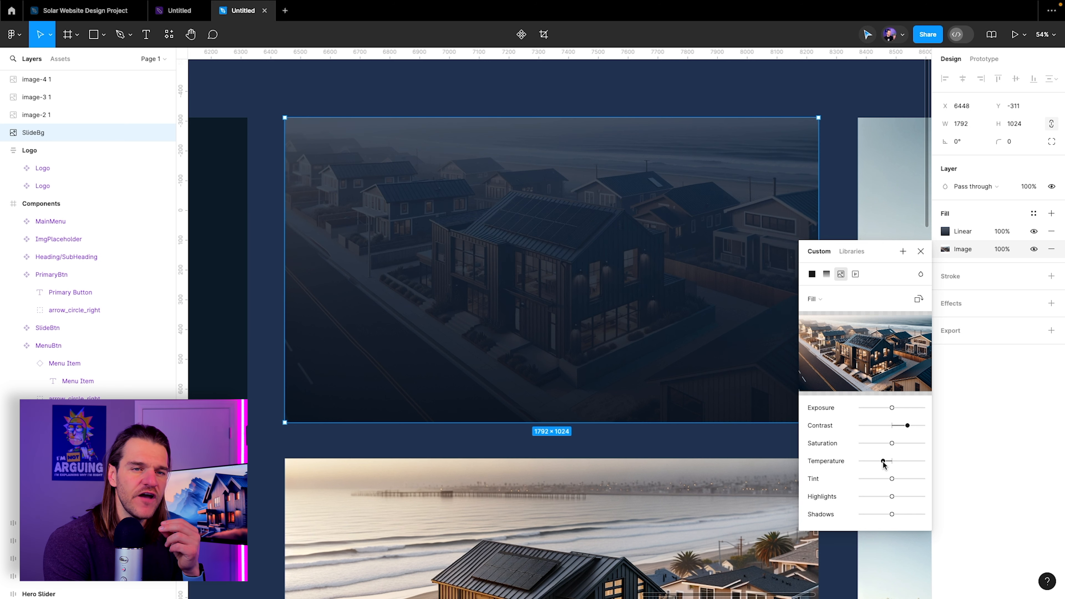
pyautogui.click(920, 251)
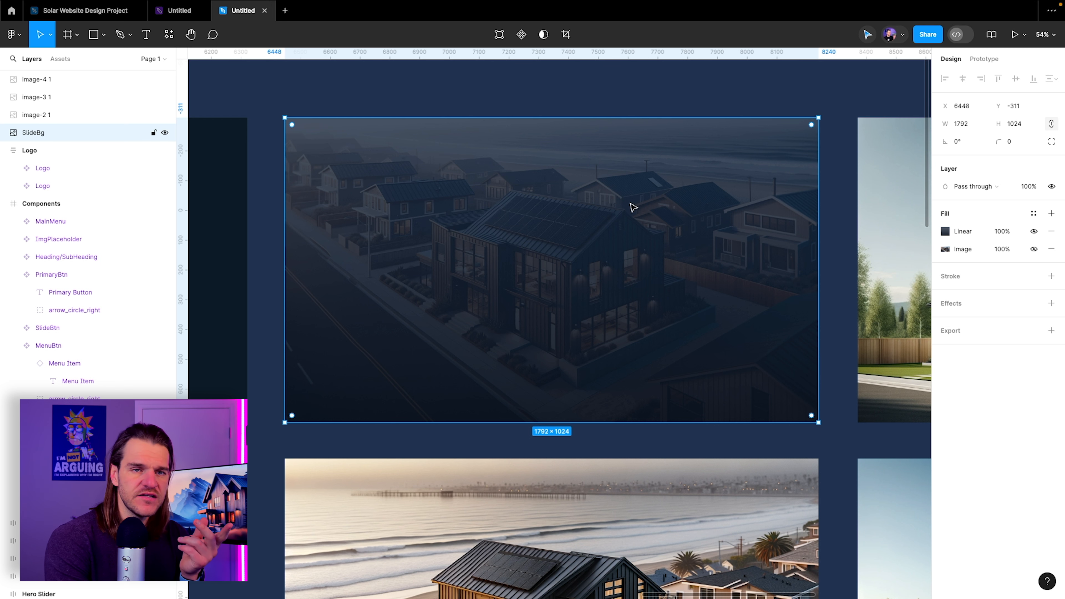
# Save the combined gradient and image fill as a color style named SlideBg
pyautogui.click(1033, 214)
pyautogui.click(902, 215)
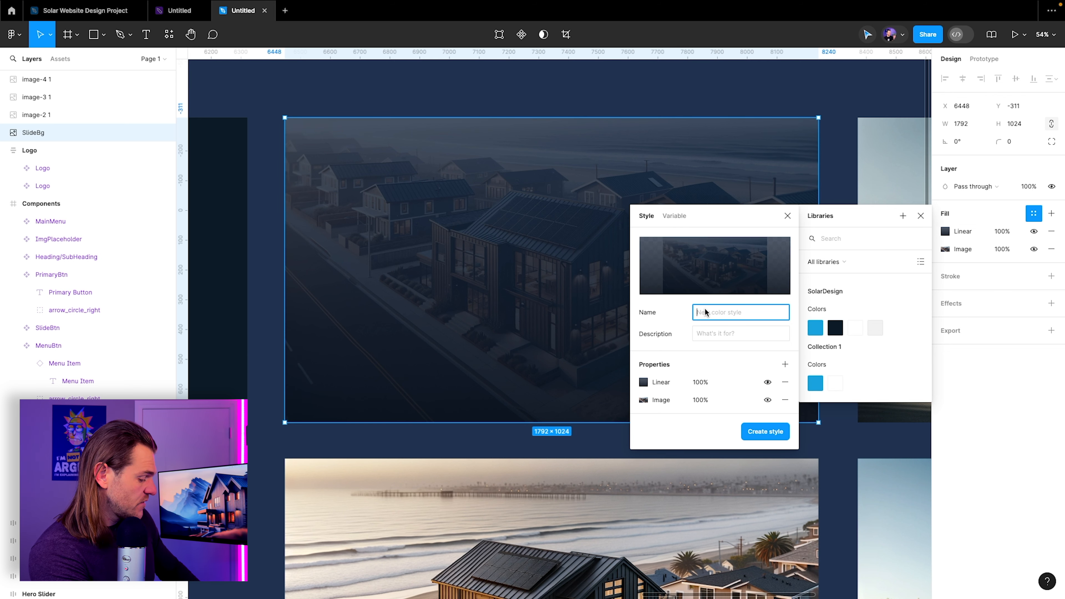
pyautogui.write('SlideBg')
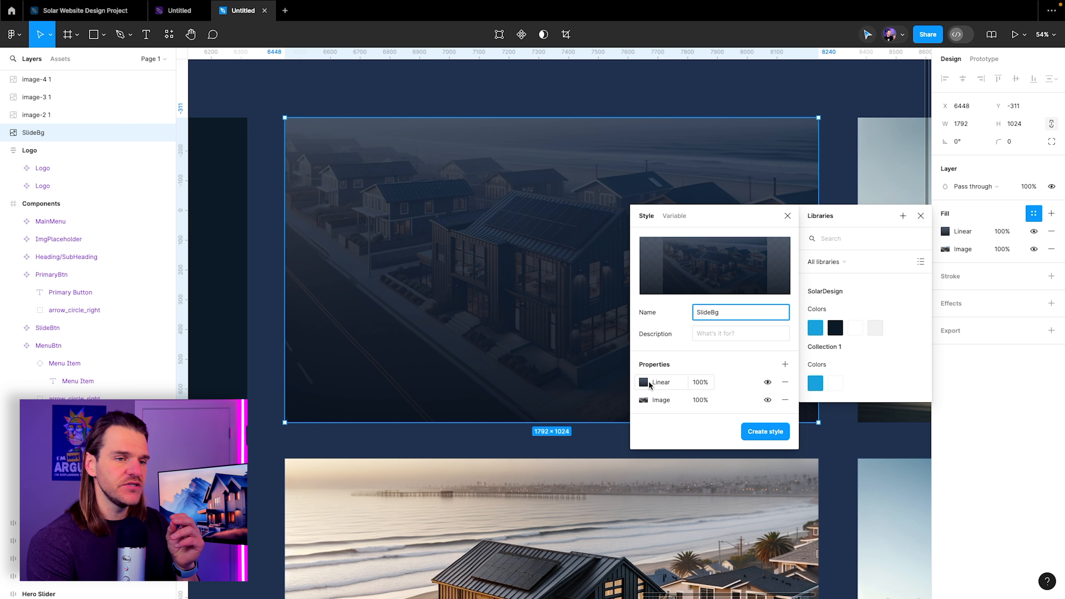
pyautogui.click(765, 431)
pyautogui.click(921, 216)
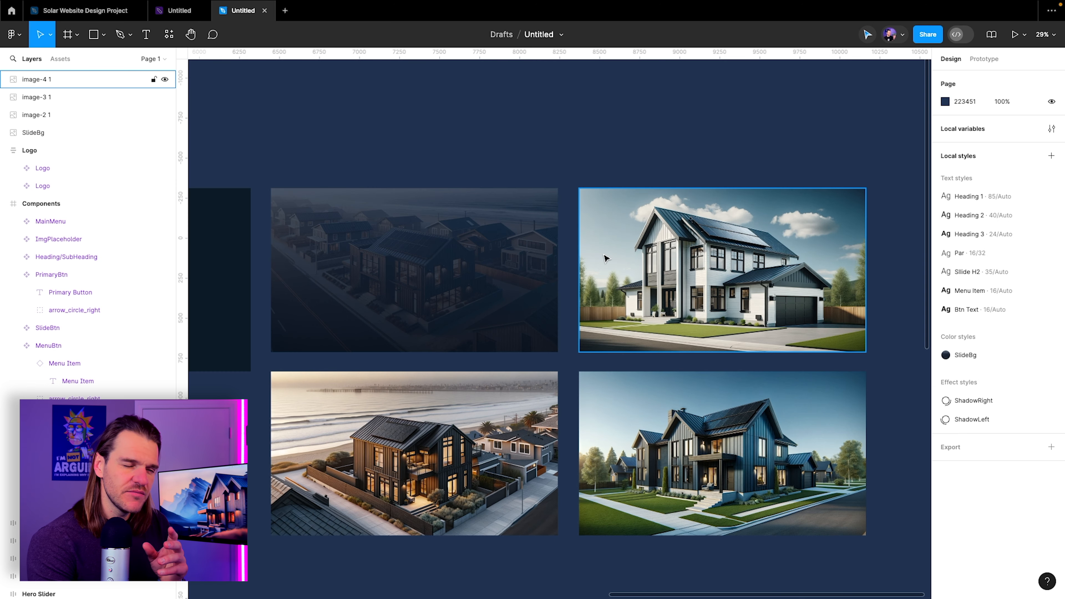
# Save the image fill of the white house (image-4 1) as a color style named Img-2
pyautogui.click(607, 260)
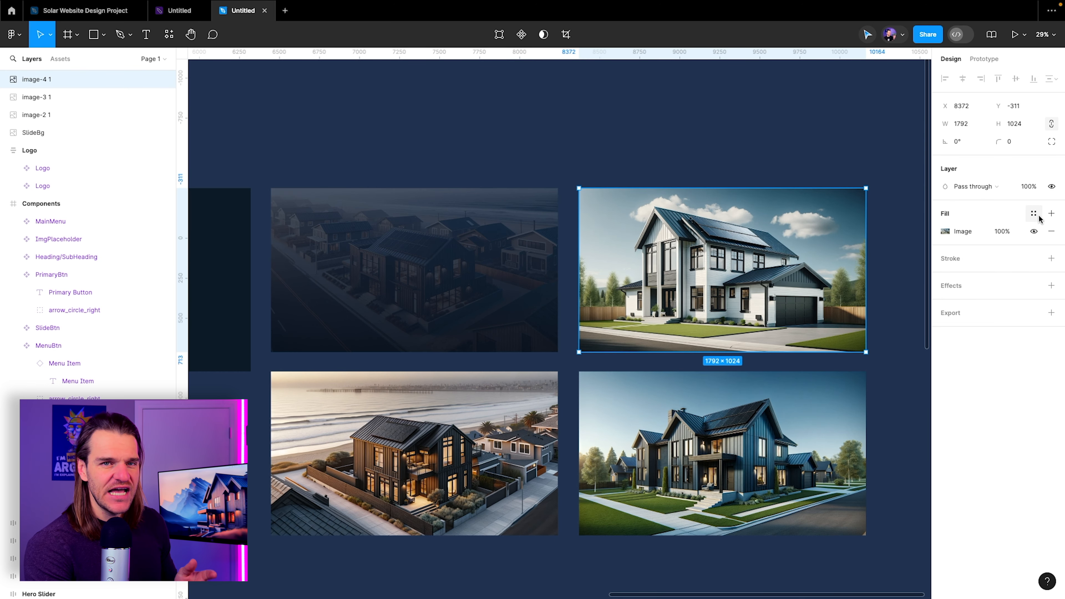
pyautogui.click(945, 231)
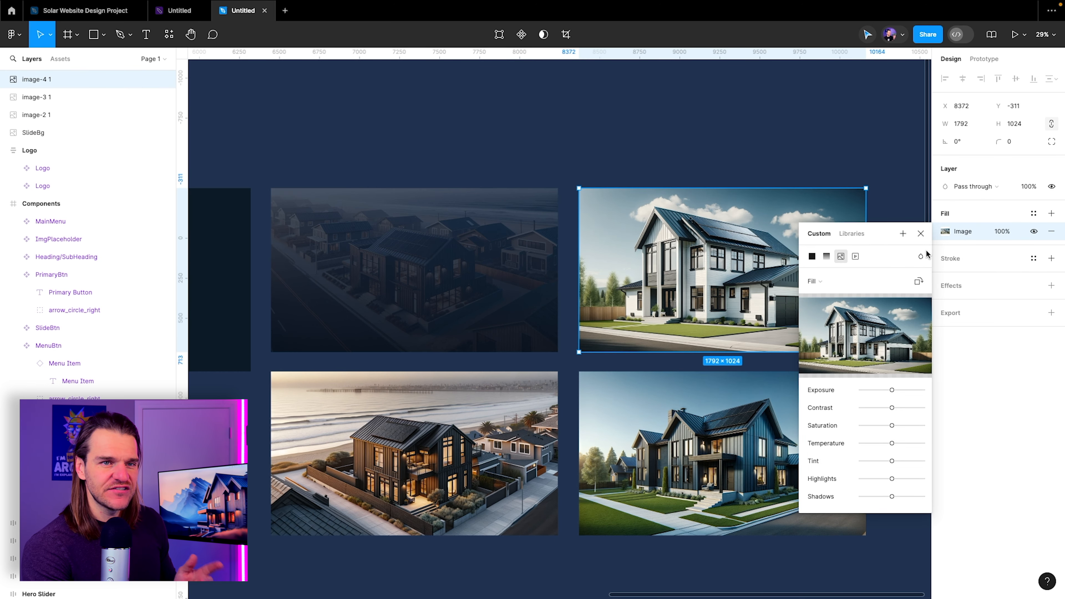
pyautogui.click(903, 233)
pyautogui.click(647, 234)
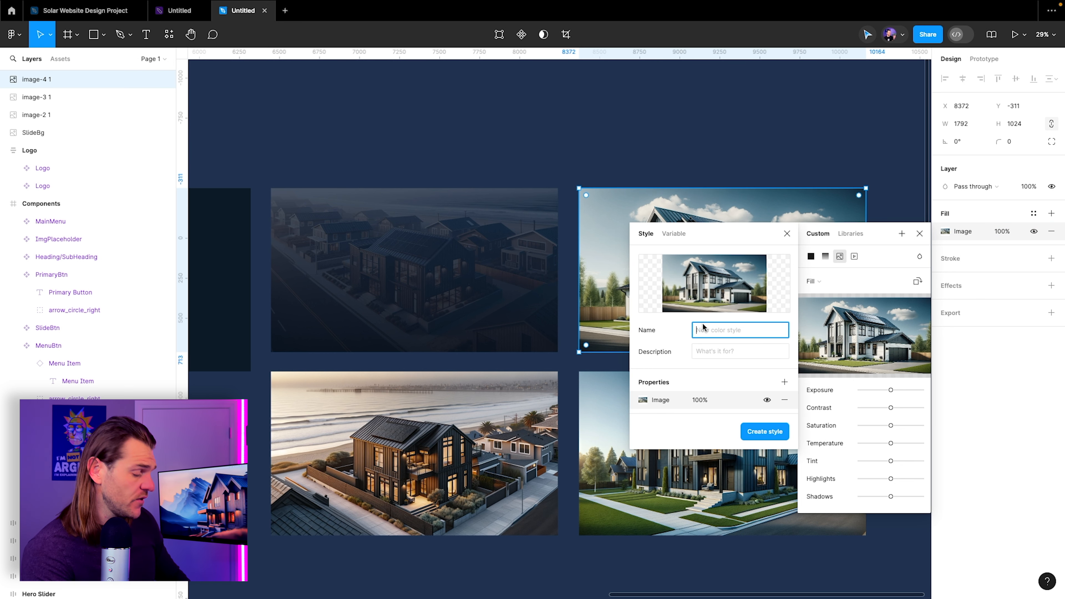
pyautogui.write('Img-2')
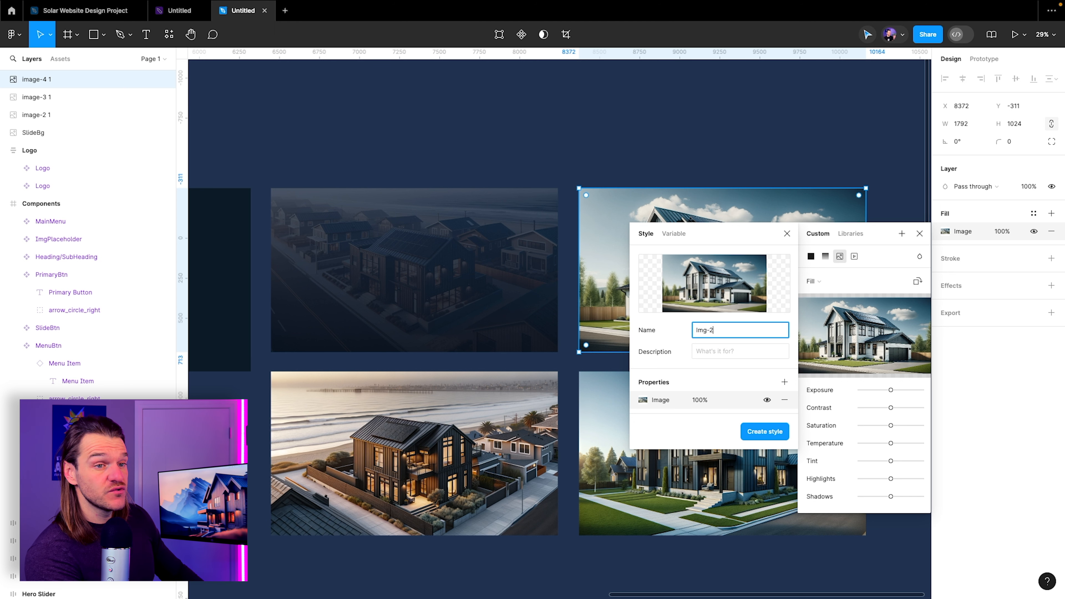
pyautogui.press('Return')
# Save the image fill of the dark house with the lawn (image-3 1) as a color style named Img-3
pyautogui.click(738, 413)
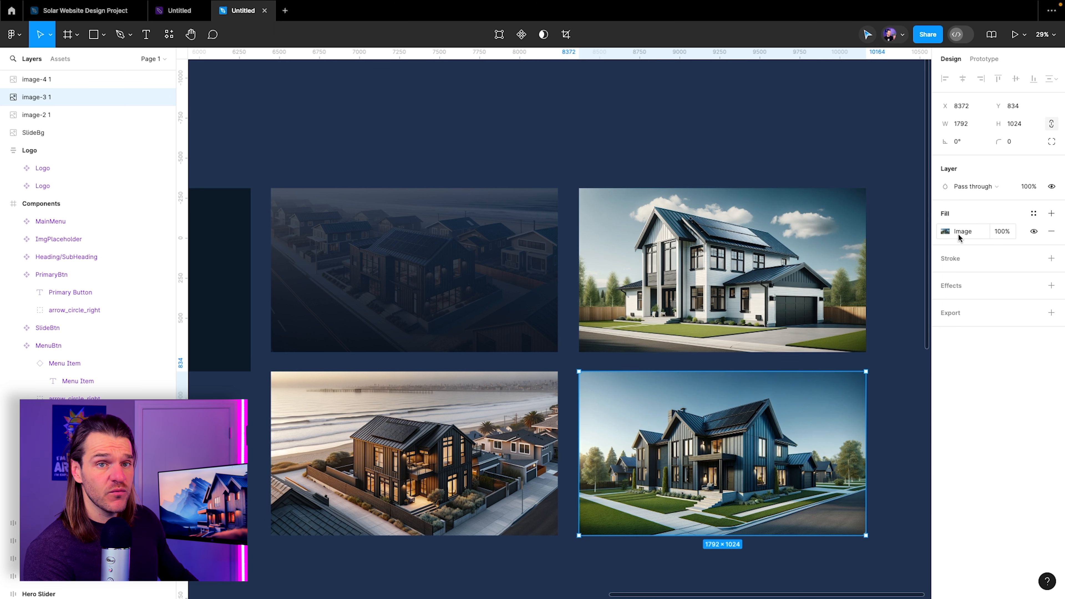
pyautogui.click(939, 232)
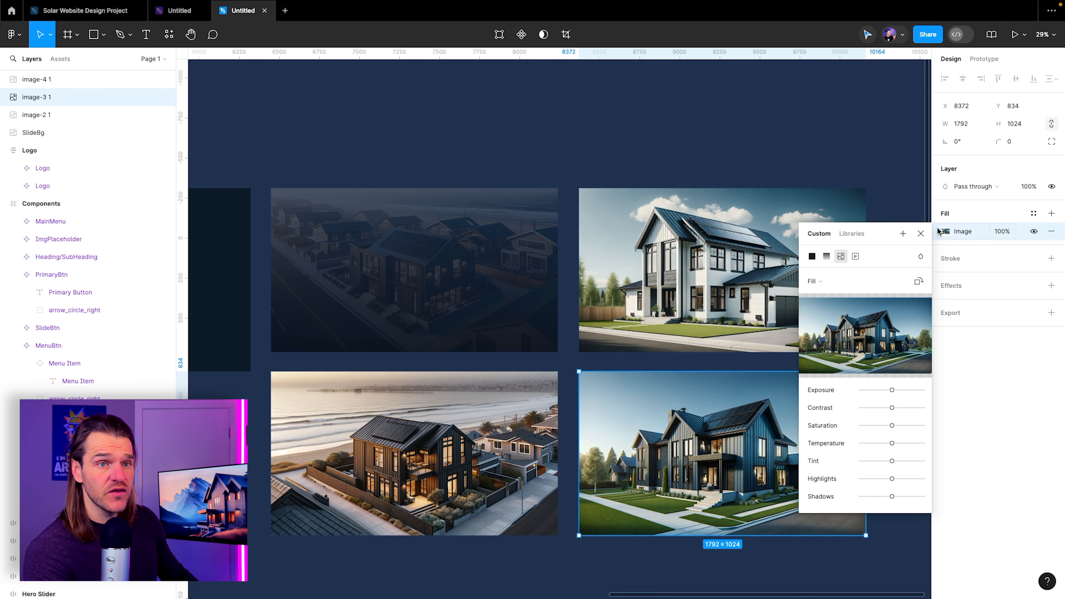
pyautogui.click(903, 233)
pyautogui.click(646, 233)
pyautogui.write('I')
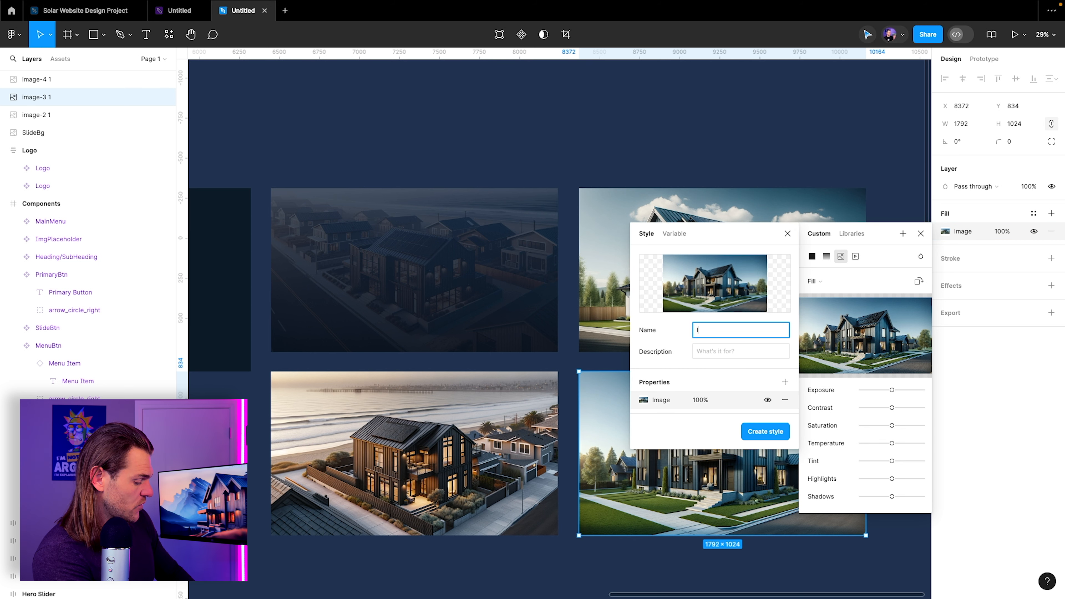
pyautogui.write('mg-3')
pyautogui.press('Return')
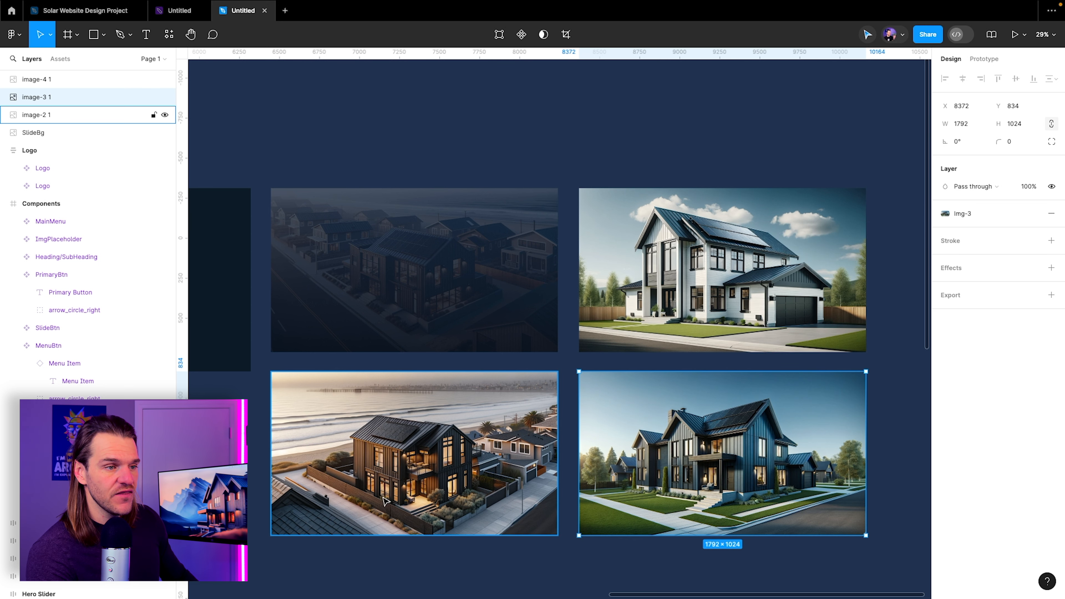
# Save the image fill of the beachfront house (image-2 1) as a color style named Img-4
pyautogui.click(63, 115)
pyautogui.click(945, 231)
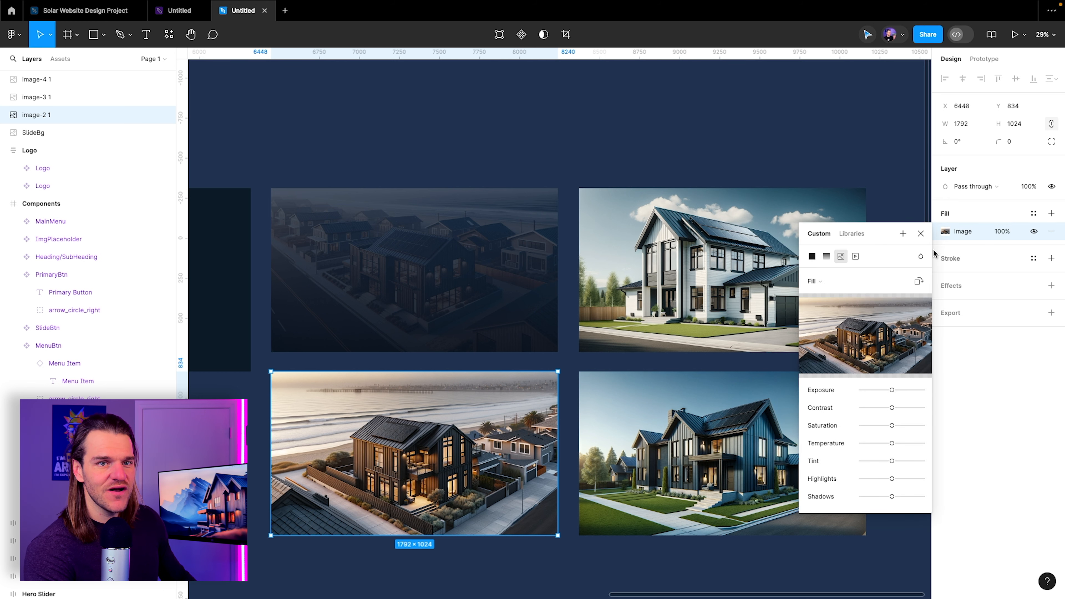
pyautogui.click(902, 233)
pyautogui.click(646, 233)
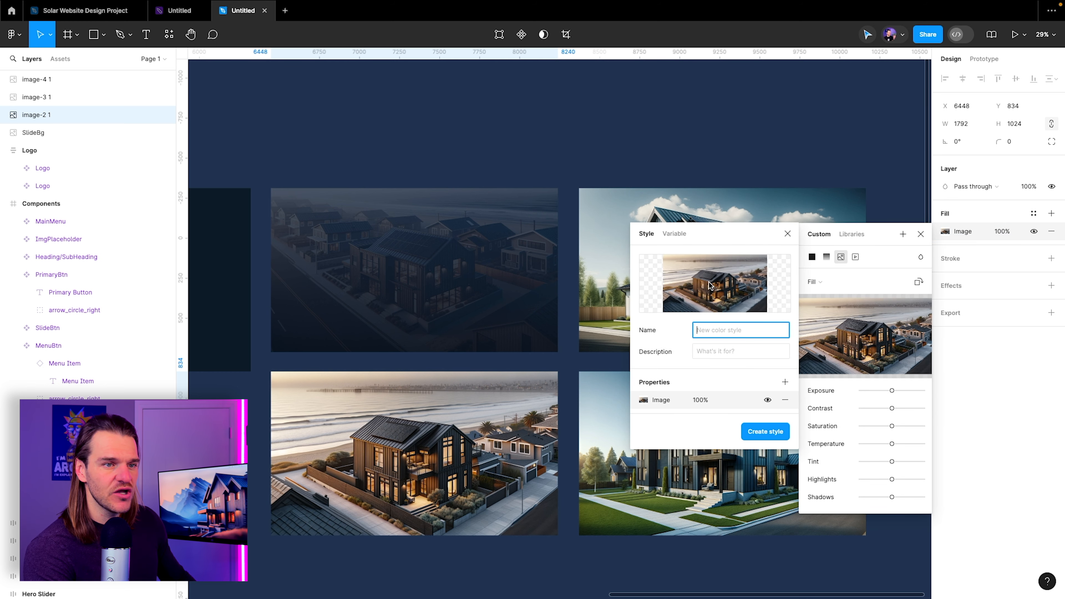
pyautogui.press('Escape')
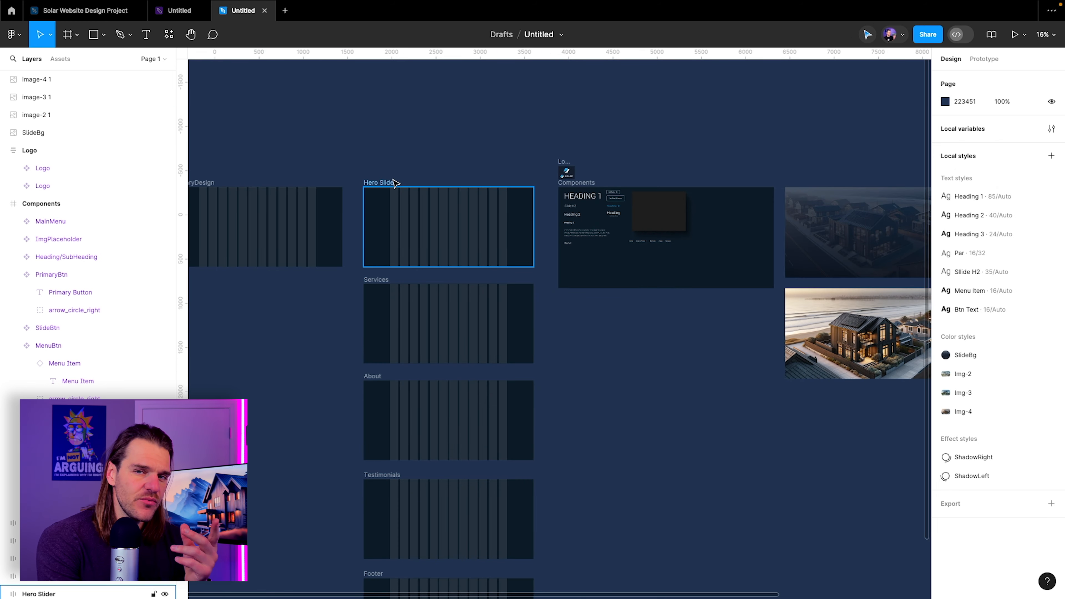
# Hide the 12-column layout grid on the Hero Slider frame
pyautogui.moveTo(634, 166); pyautogui.dragTo(461, 160)
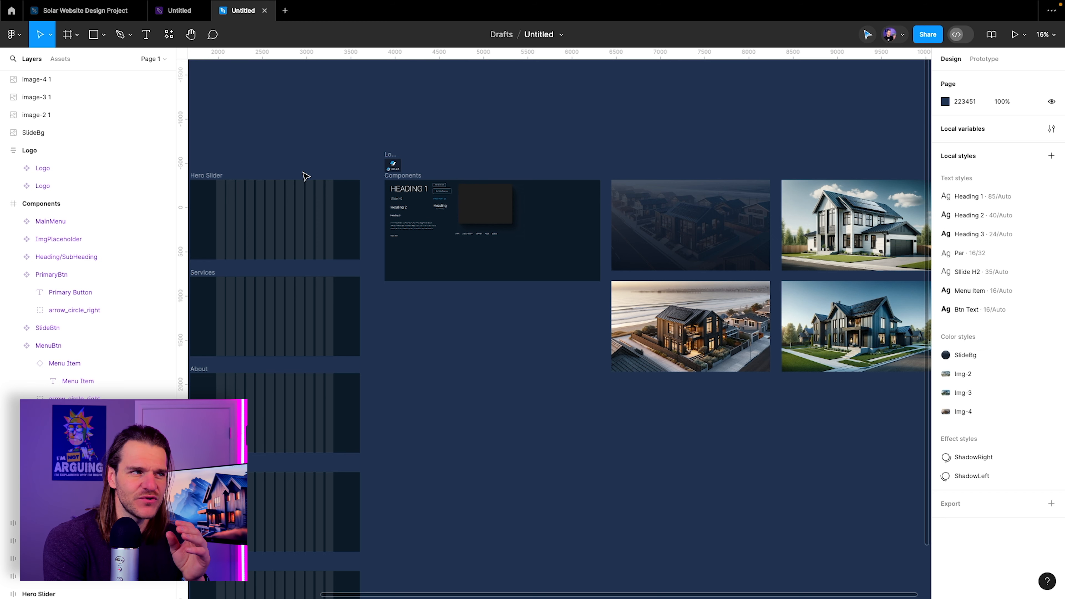
pyautogui.scroll(6, 256, 166)
pyautogui.moveTo(247, 165); pyautogui.dragTo(572, 159)
pyautogui.click(365, 209)
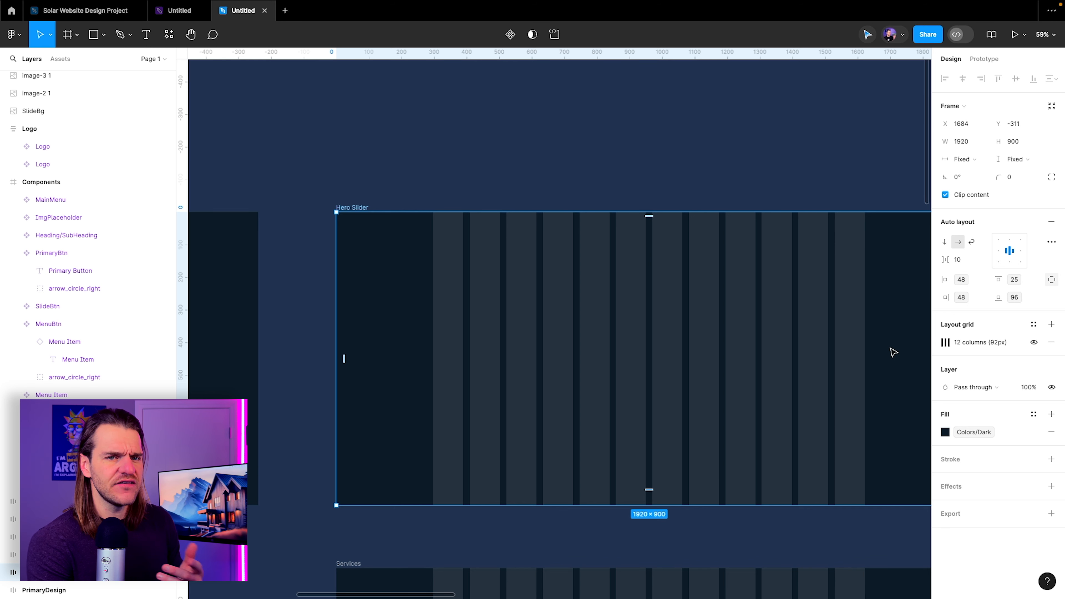
pyautogui.click(1033, 342)
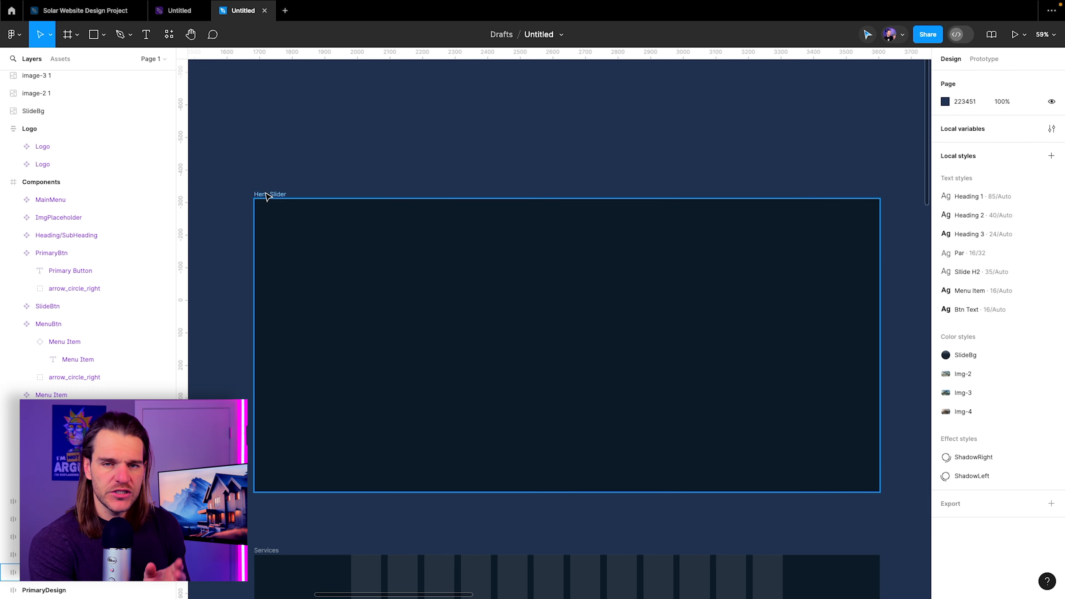
# Replace the Hero Slider frame's Colors/Dark fill with the SlideBg style
pyautogui.click(305, 211)
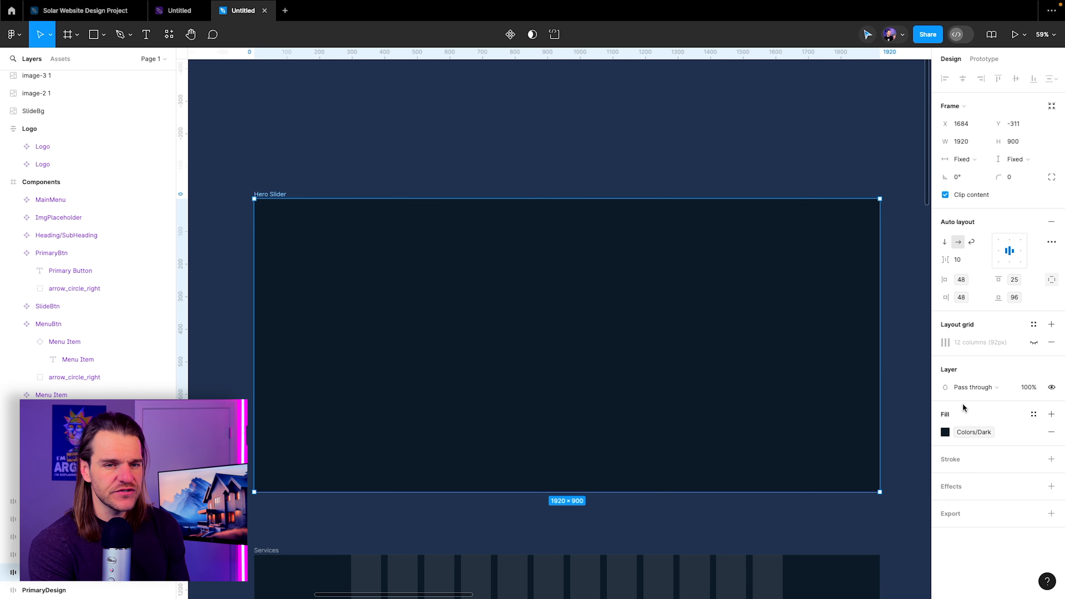
pyautogui.click(1034, 414)
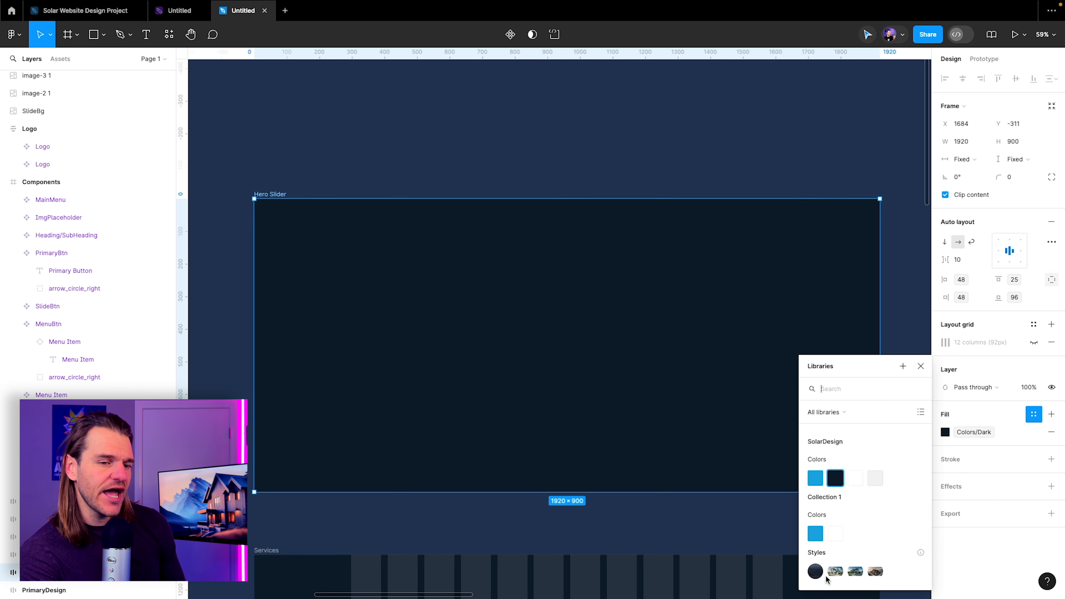
pyautogui.click(815, 572)
pyautogui.click(362, 179)
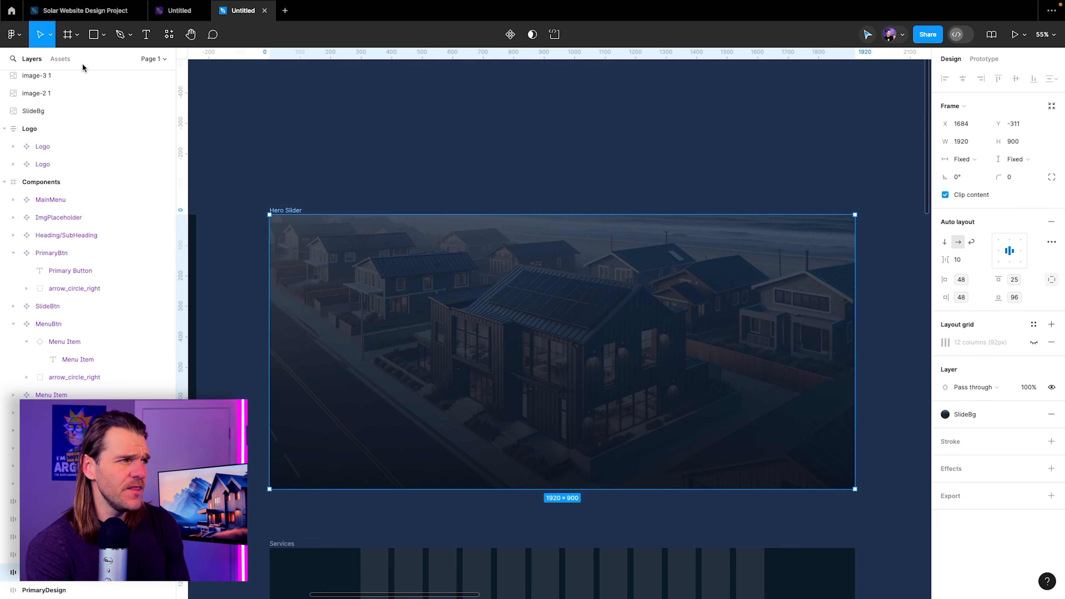
# Insert a MainMenu instance into the Hero Slider frame and set the frame's auto layout alignment to top center
pyautogui.click(69, 62)
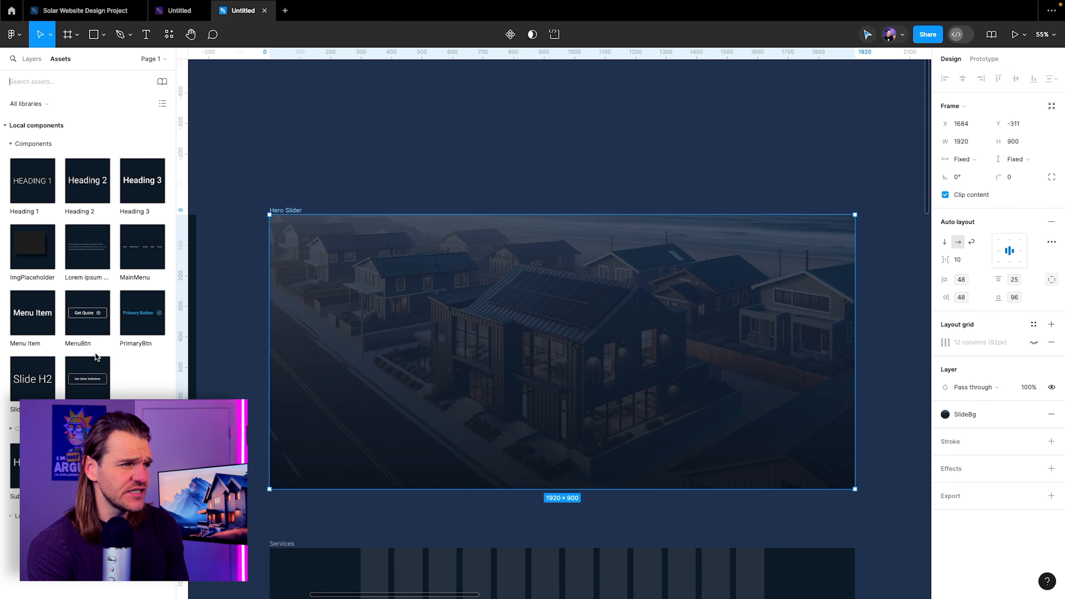
pyautogui.click(137, 251)
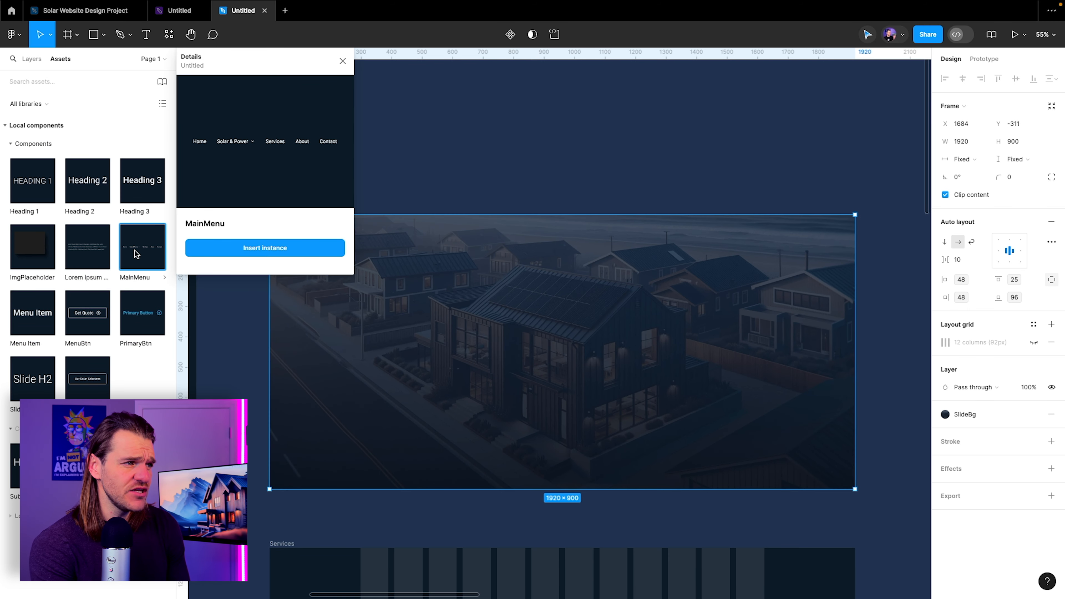
pyautogui.click(257, 248)
pyautogui.click(281, 212)
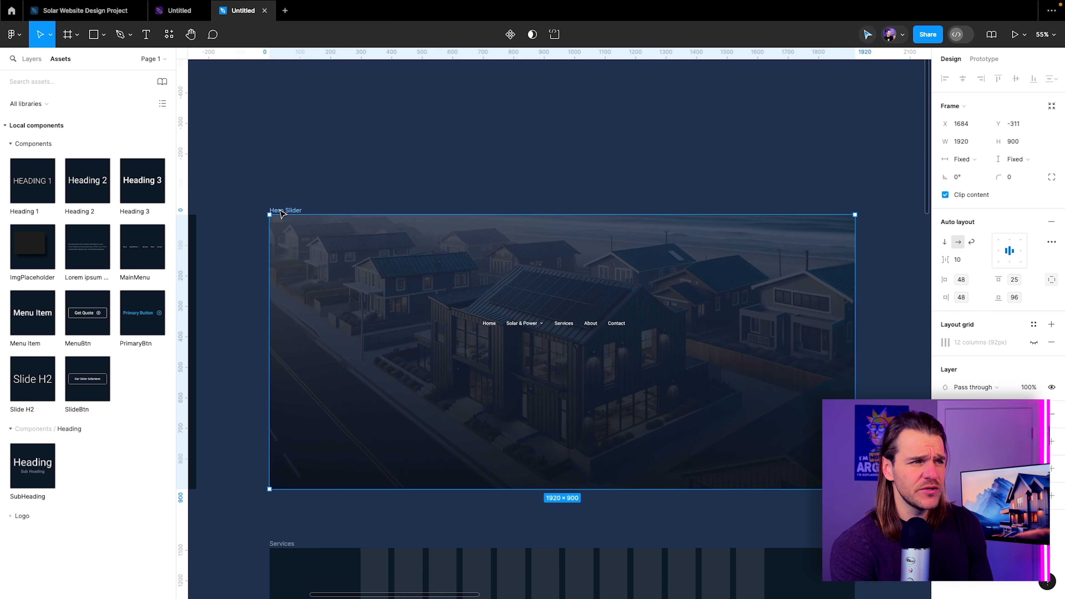
pyautogui.click(1009, 243)
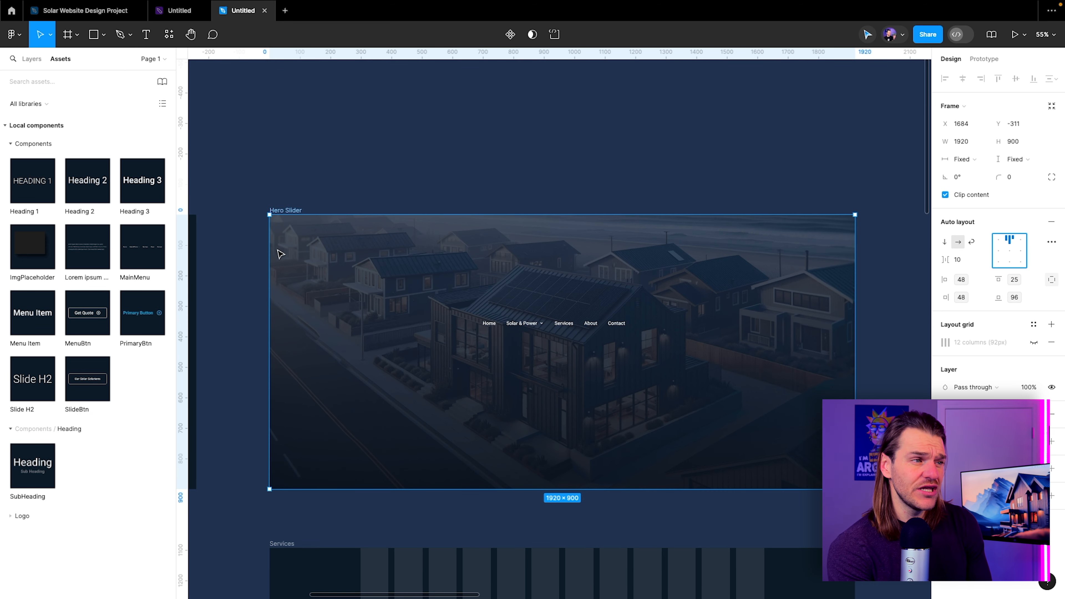
# Collapse the Components and Logo groups in the layer list and nest the MainMenu layer inside the Hero Slider frame
pyautogui.click(29, 60)
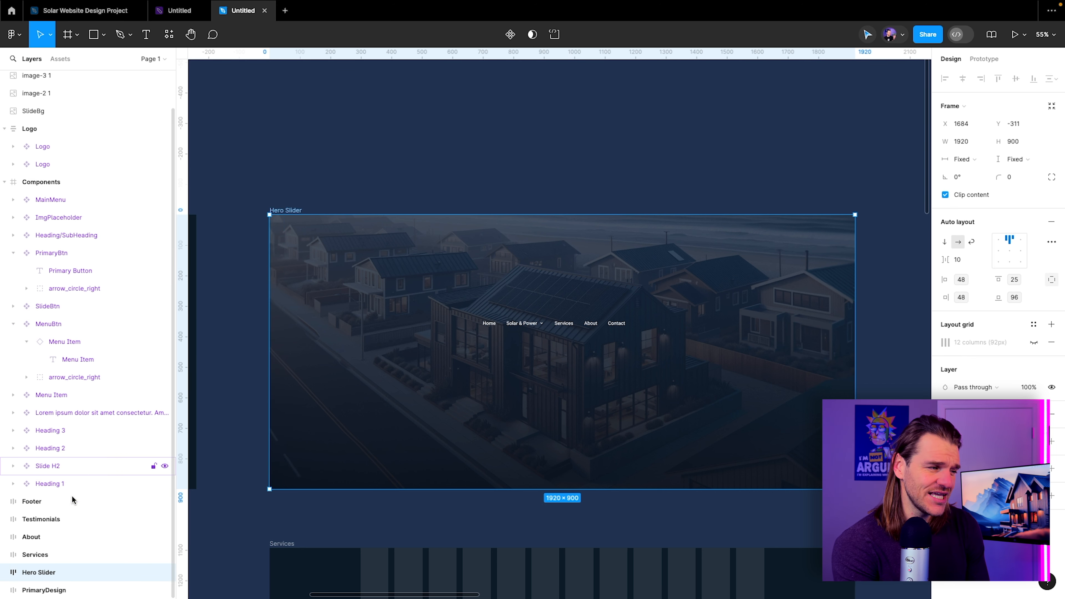
pyautogui.click(506, 325)
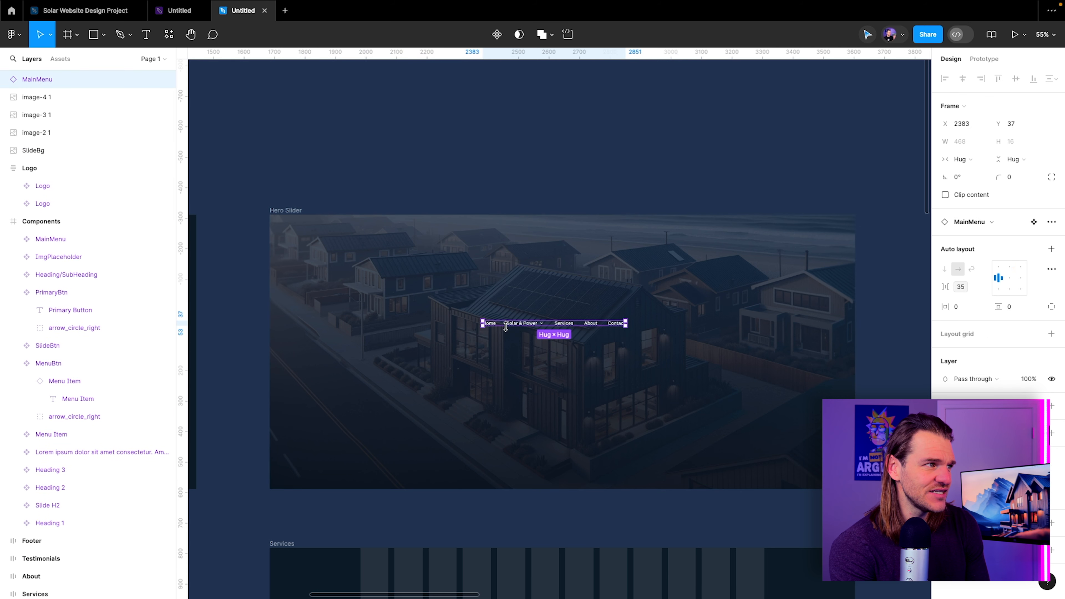
pyautogui.scroll(-2, 164, 416)
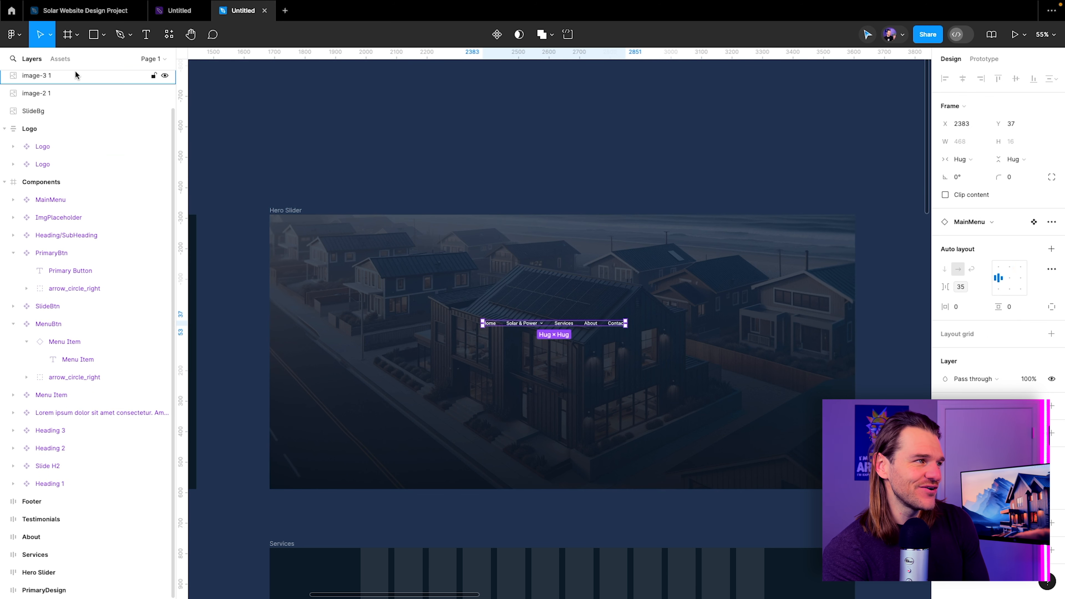
pyautogui.scroll(2, 62, 88)
pyautogui.click(4, 220)
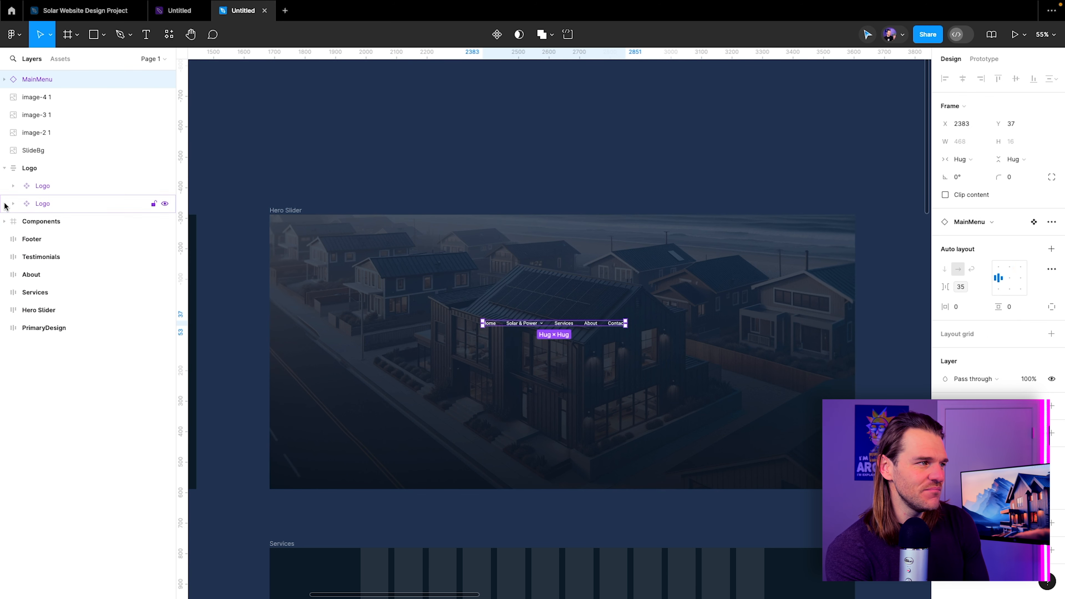
pyautogui.click(4, 169)
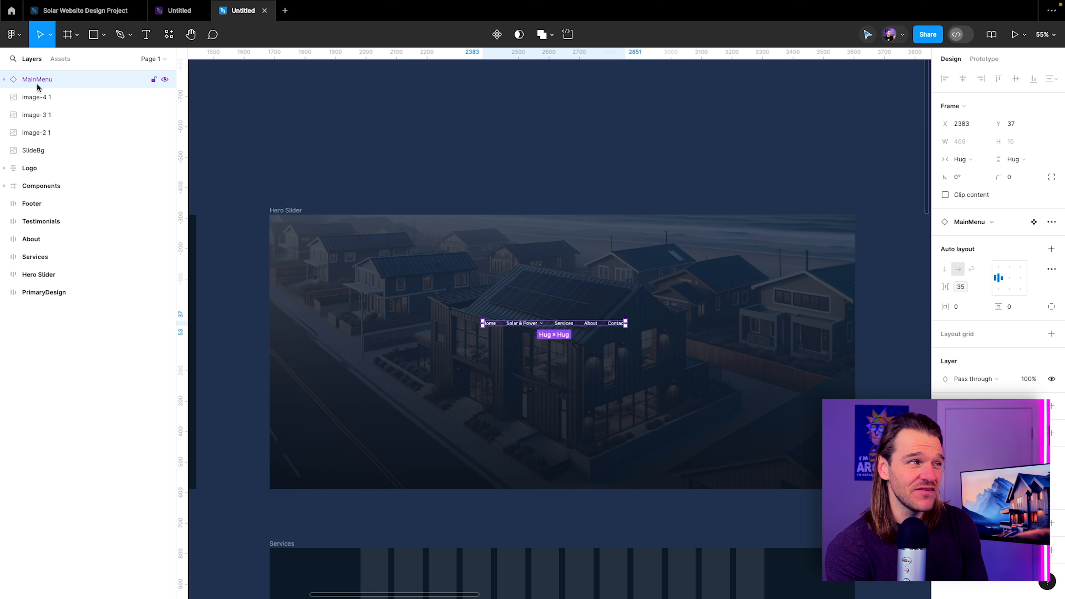
pyautogui.moveTo(36, 84); pyautogui.dragTo(59, 279)
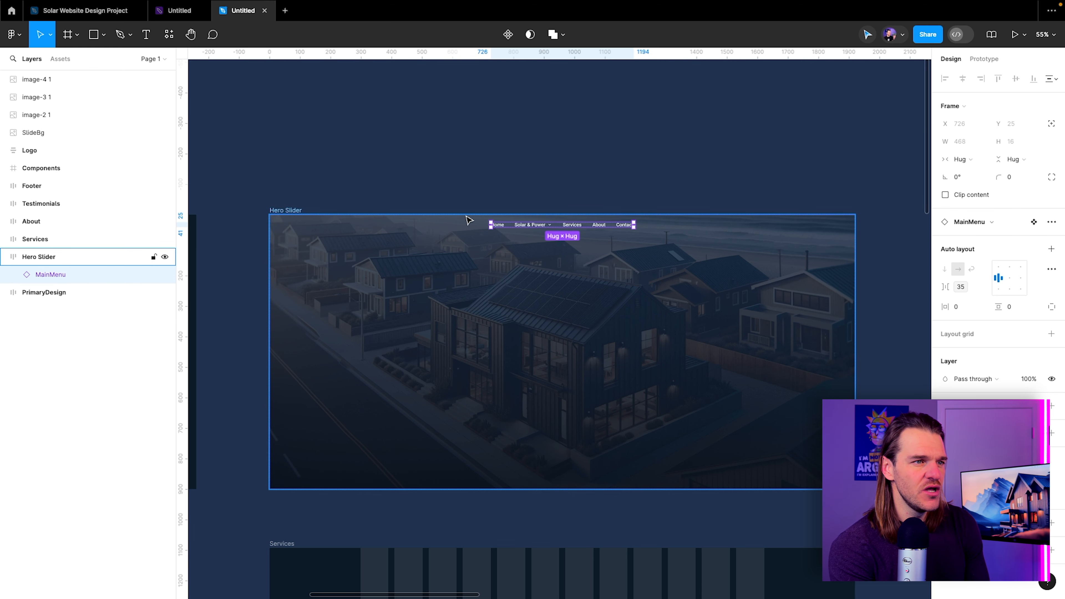
# Wrap the MainMenu in its own horizontal auto layout frame with Auto spacing and a width that fills the Hero Slider container
pyautogui.scroll(5, 463, 225)
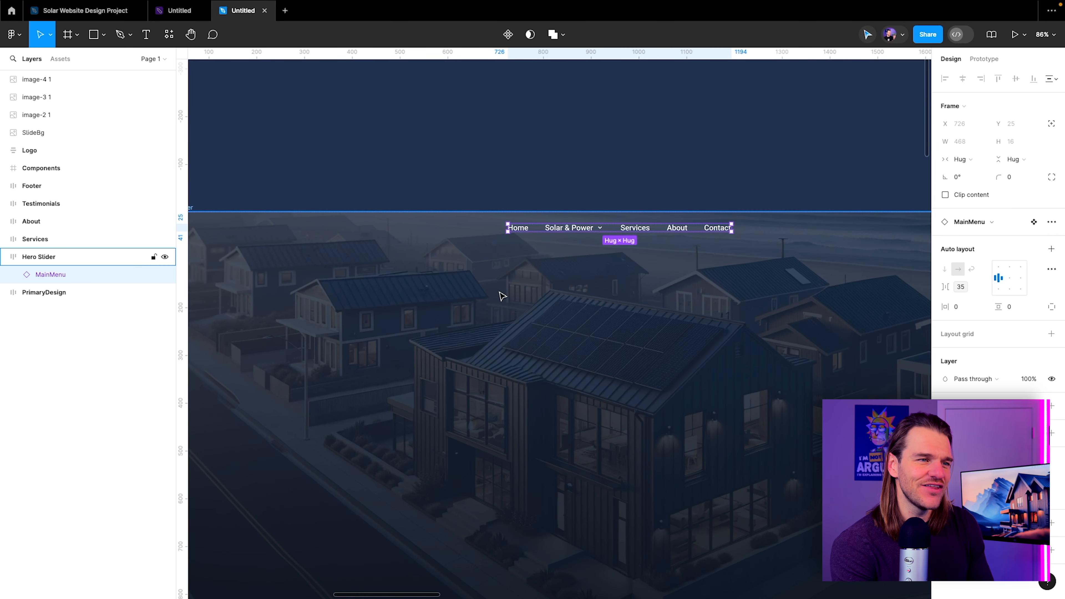
pyautogui.hscroll(-3, 240, 272)
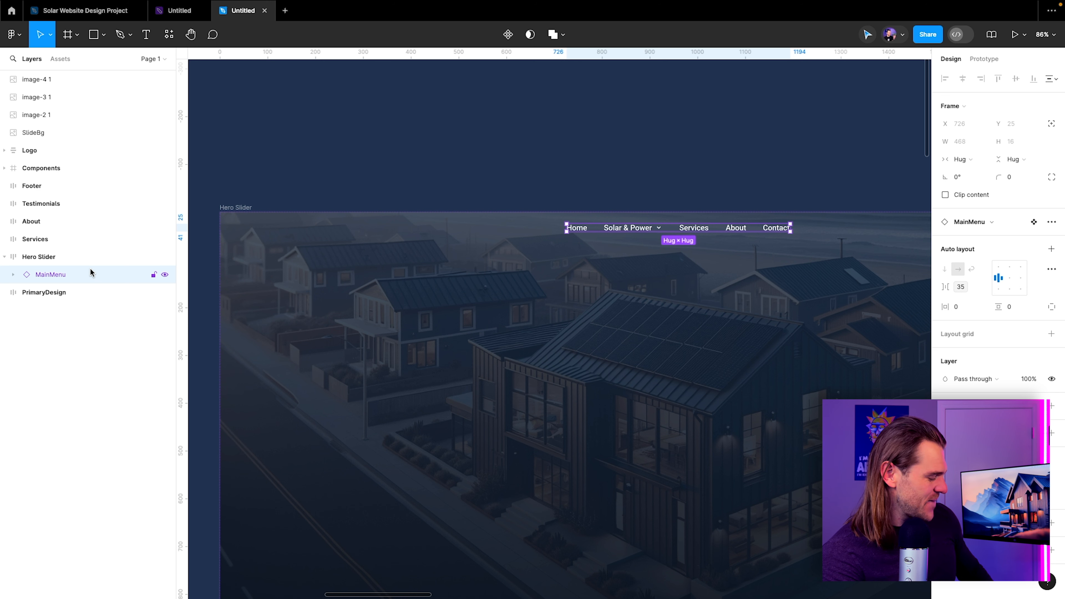
pyautogui.hotkey('shift', 'a')
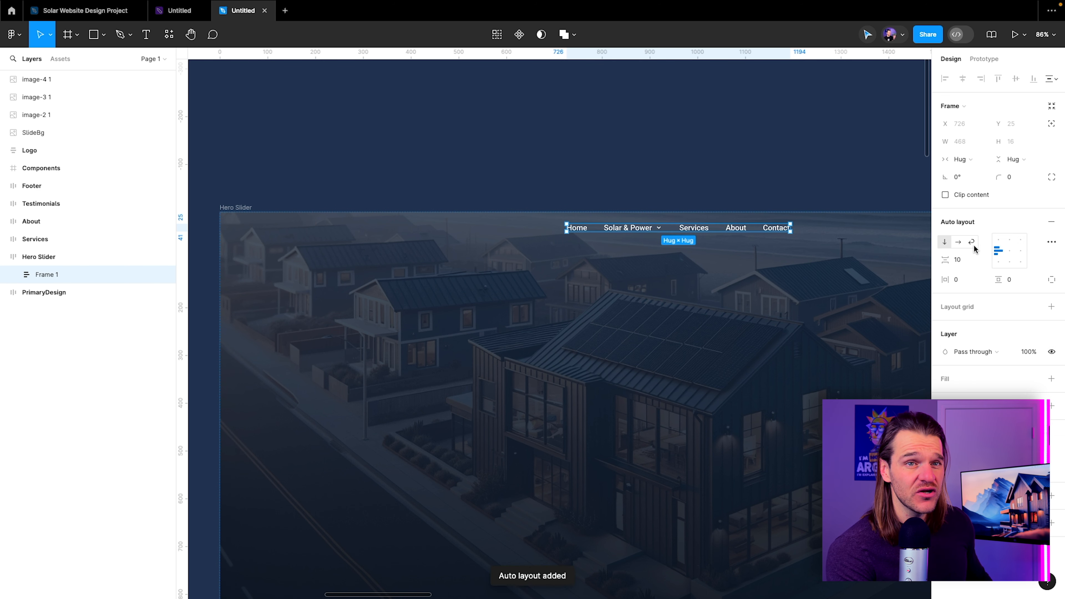
pyautogui.click(982, 262)
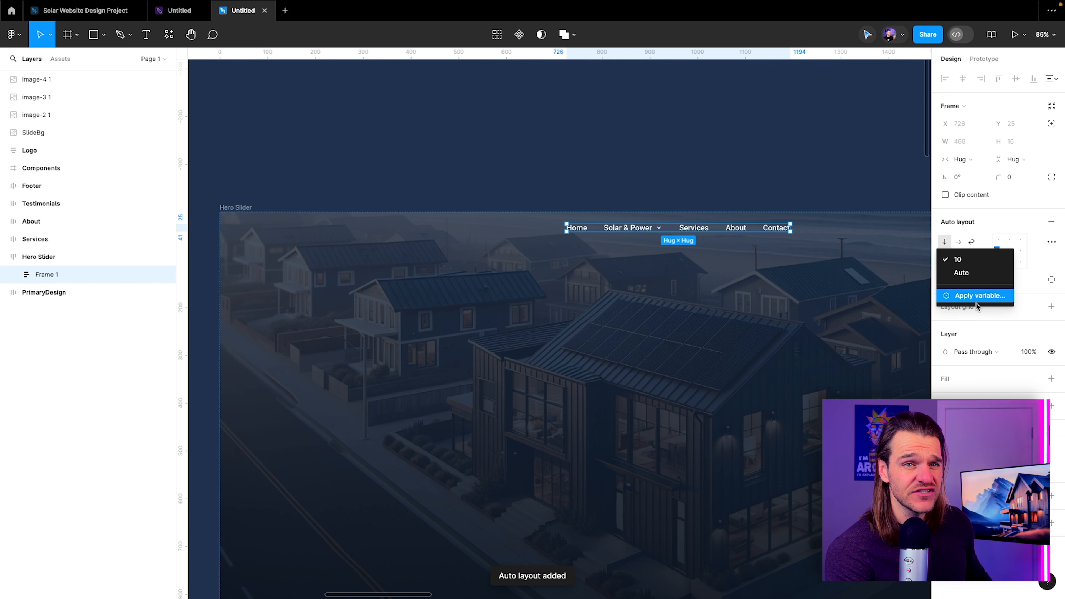
pyautogui.click(969, 277)
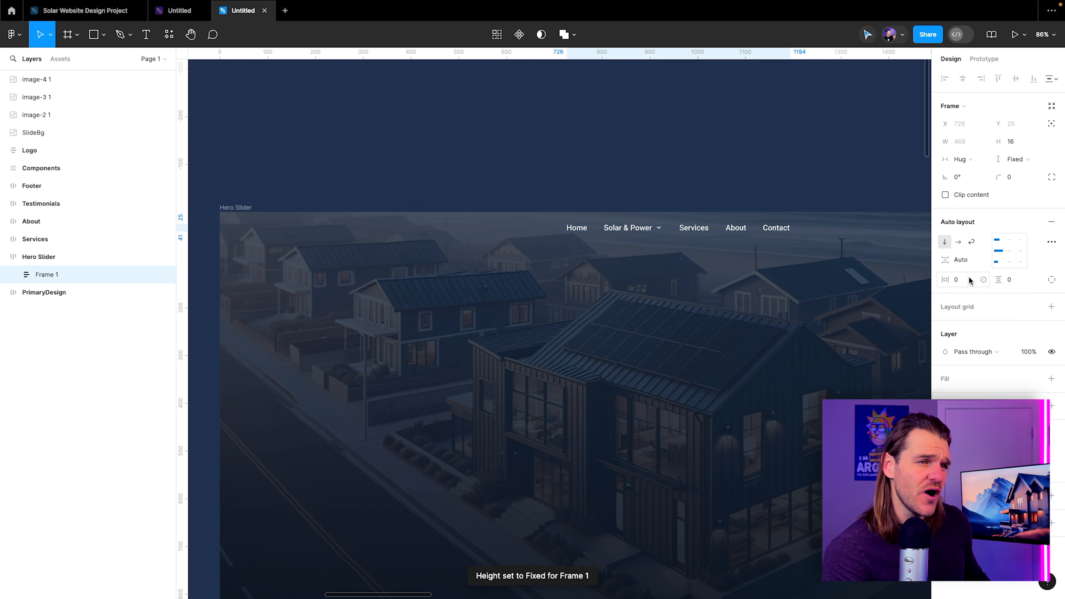
pyautogui.click(957, 161)
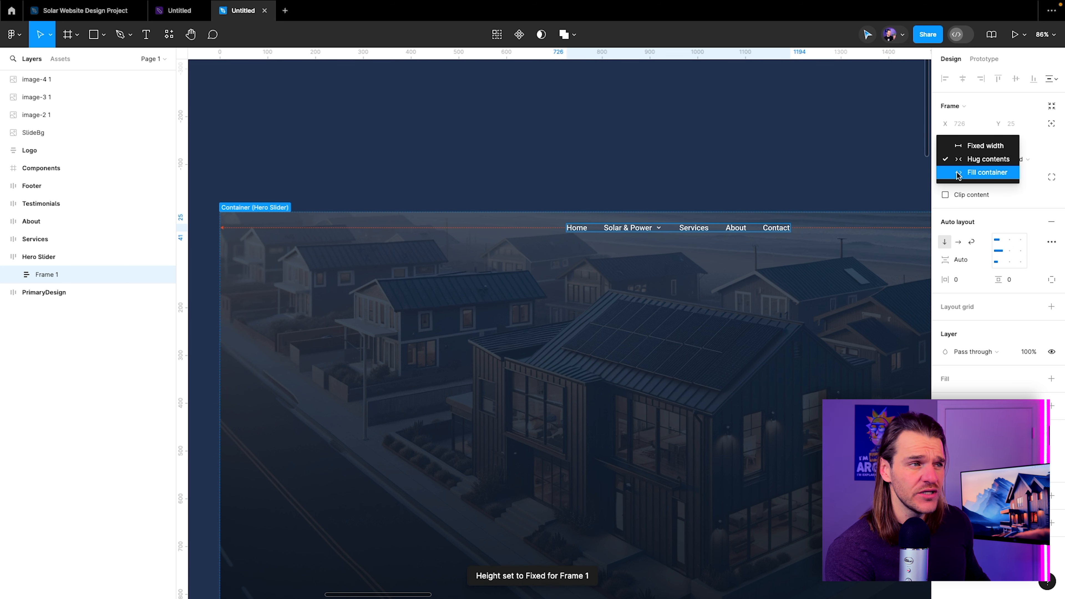
pyautogui.click(956, 173)
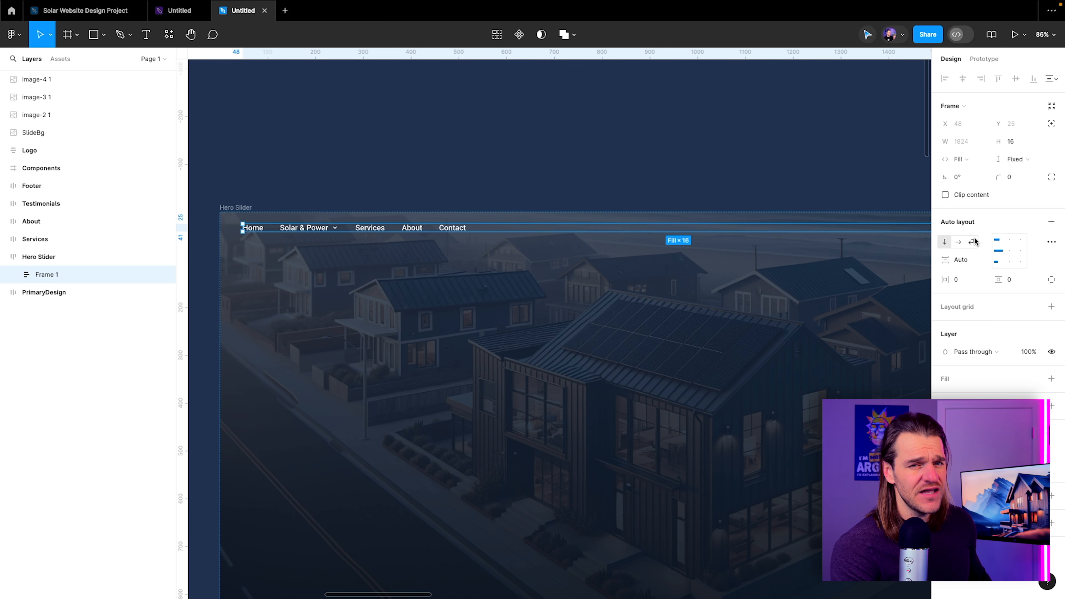
pyautogui.click(958, 245)
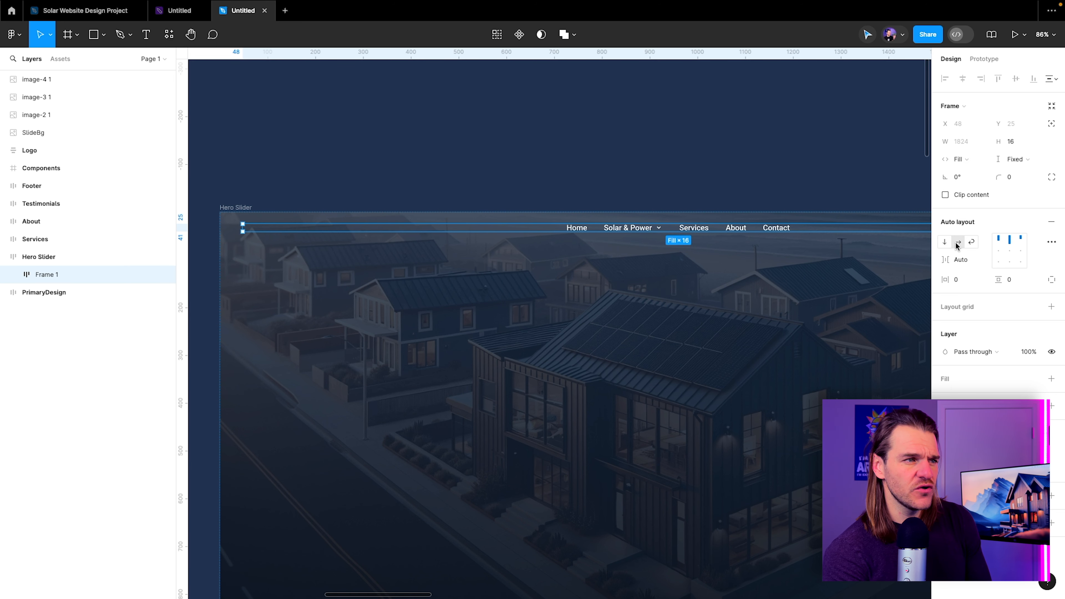
# Insert an instance of the full SOLAR Logo component into the Hero Slider frame
pyautogui.click(60, 59)
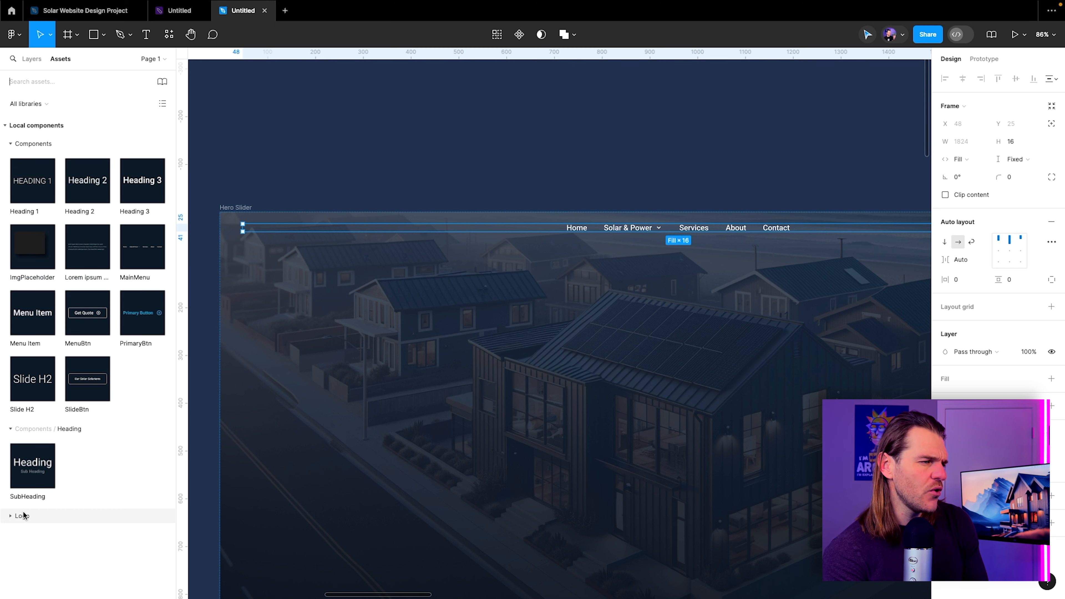
pyautogui.click(12, 516)
pyautogui.scroll(-1, 60, 507)
pyautogui.click(32, 532)
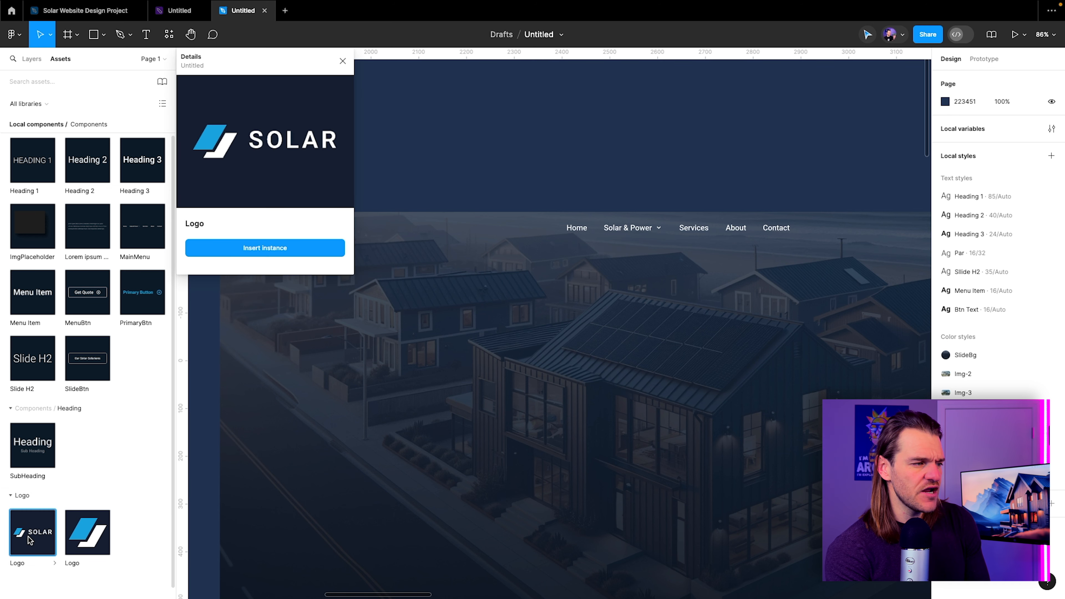
pyautogui.moveTo(221, 318); pyautogui.dragTo(477, 248)
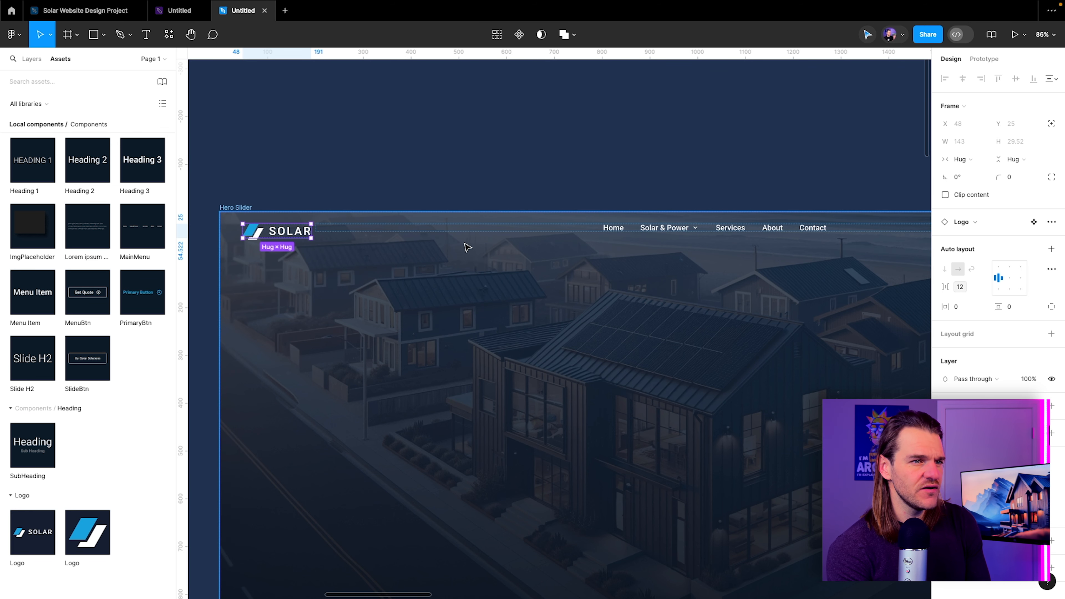
# Rename the auto layout frame around the MainMenu as container-fill and nest the Logo inside it above the MainMenu
pyautogui.click(31, 59)
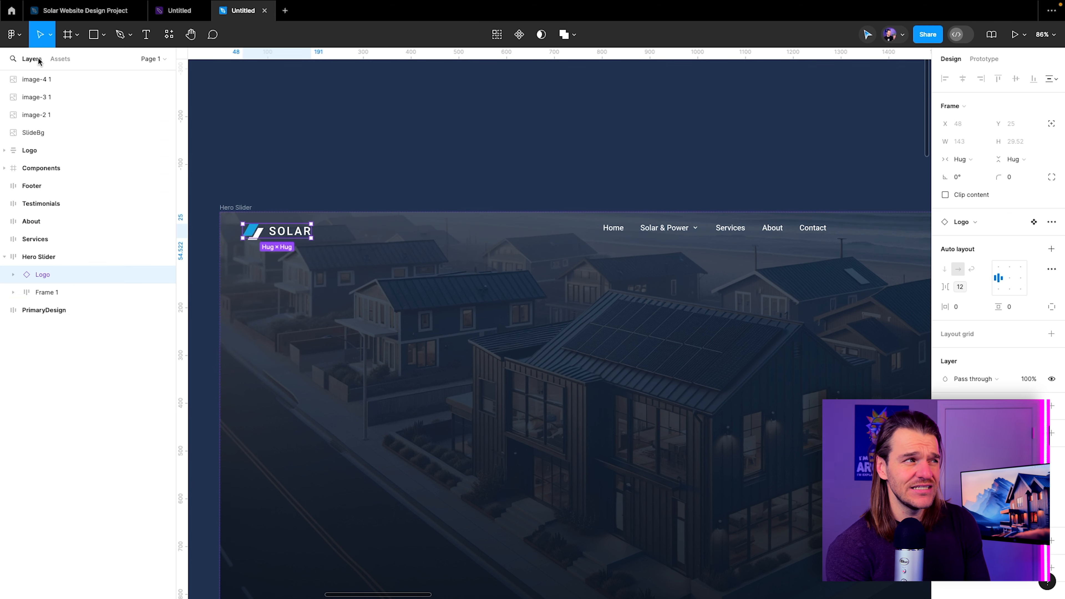
pyautogui.click(48, 293)
pyautogui.doubleClick(47, 292)
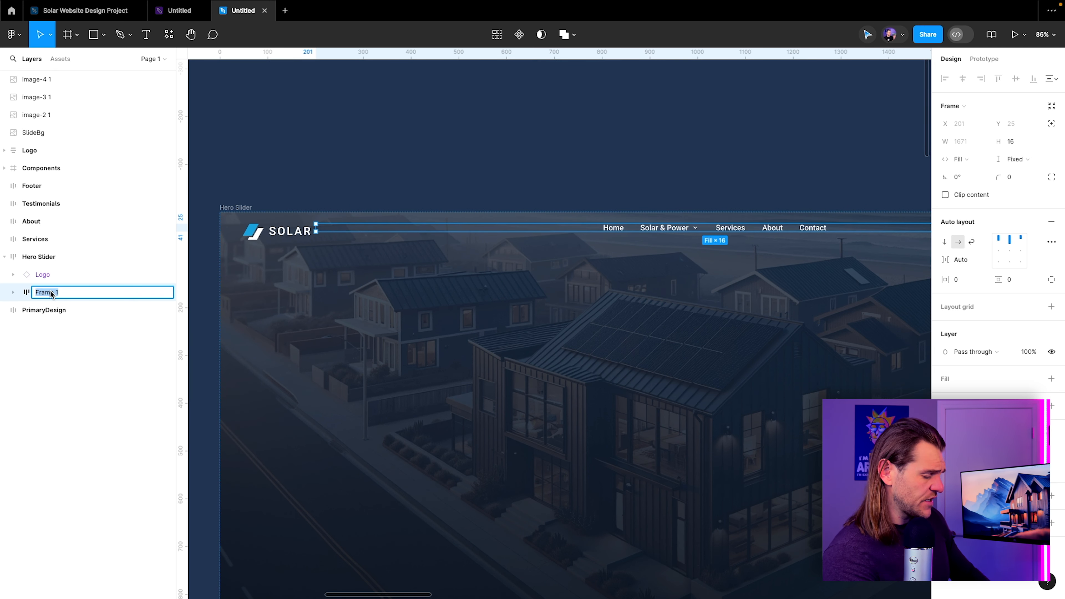
pyautogui.write('container-fi')
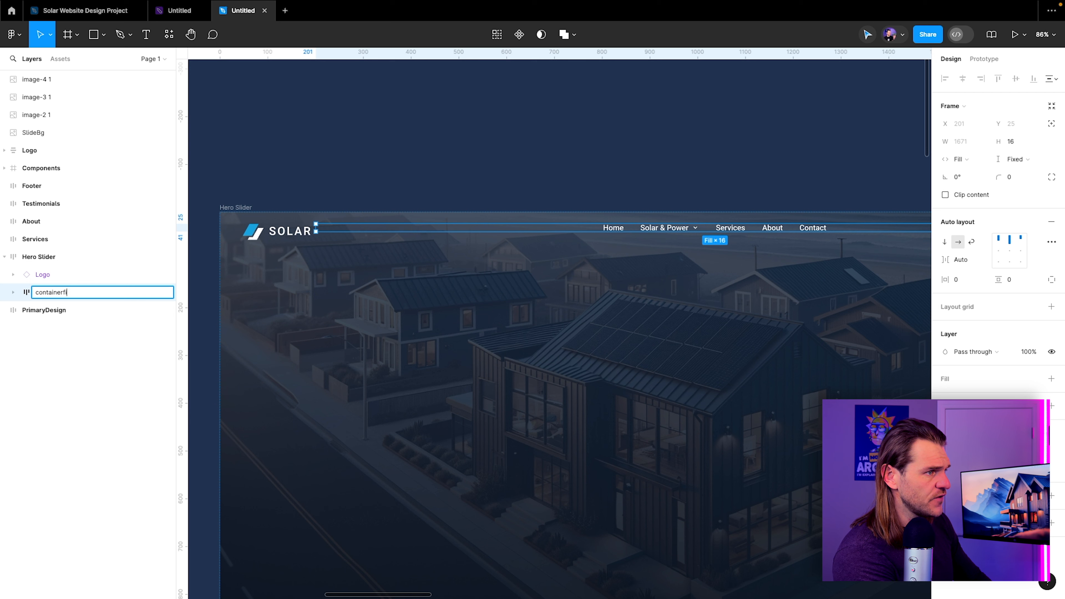
pyautogui.write('ll')
pyautogui.press('Return')
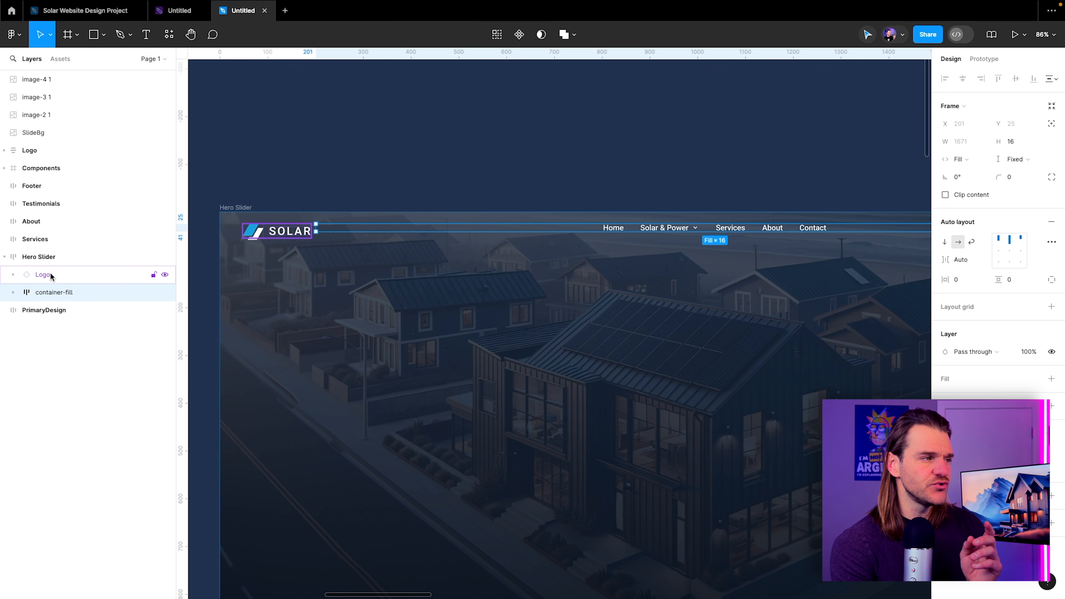
pyautogui.moveTo(50, 273); pyautogui.dragTo(63, 297)
pyautogui.scroll(-3, 416, 214)
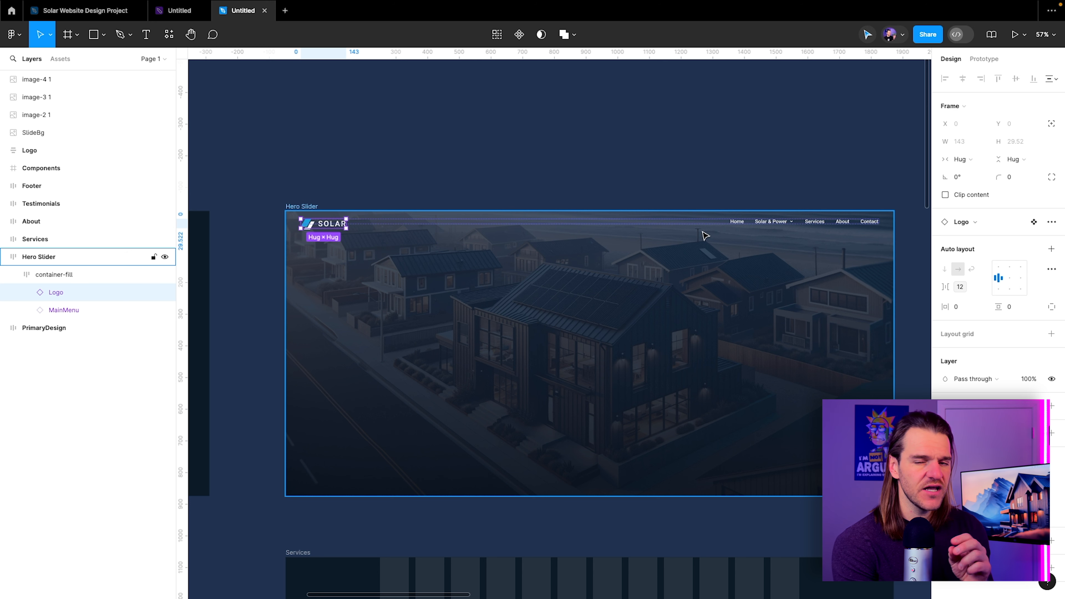
# Insert a MenuBtn instance into the Hero Slider and nest it in container-fill after the MainMenu
pyautogui.click(59, 59)
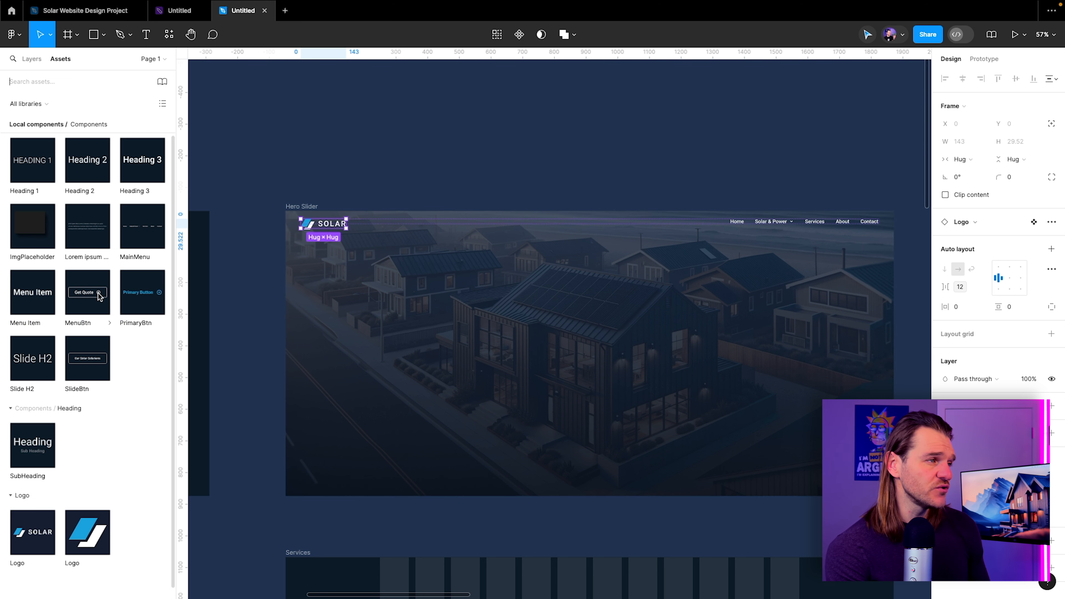
pyautogui.click(90, 291)
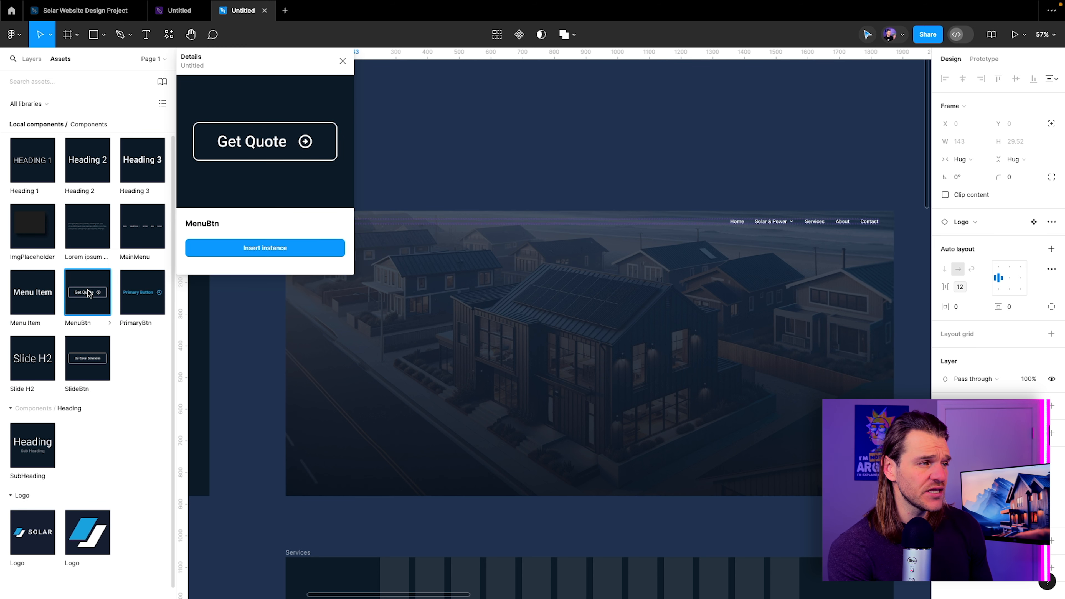
pyautogui.moveTo(87, 290); pyautogui.dragTo(483, 369)
pyautogui.click(298, 206)
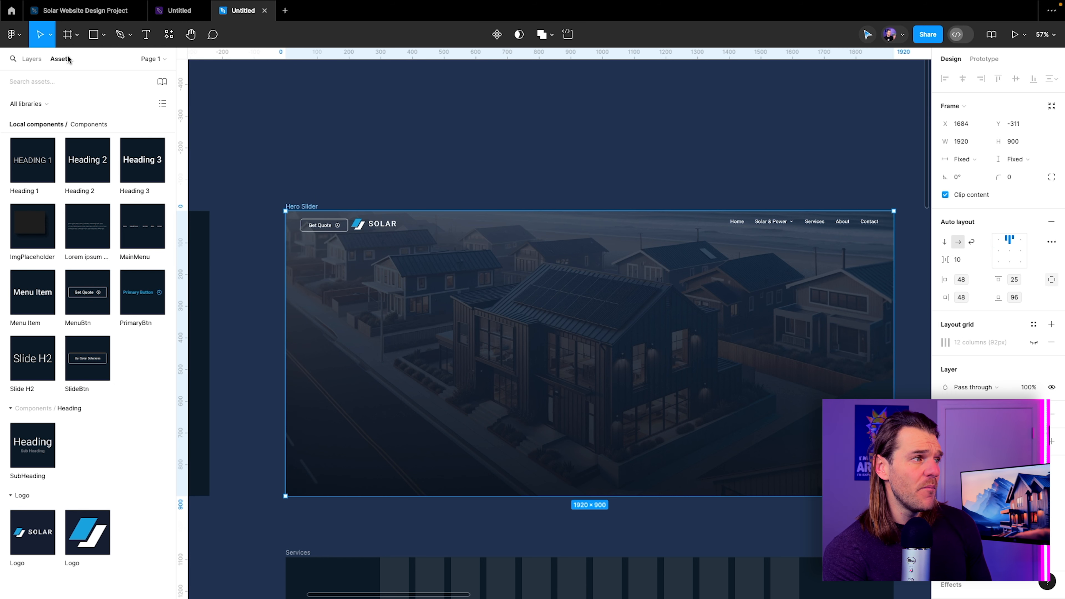
pyautogui.click(32, 58)
pyautogui.click(48, 274)
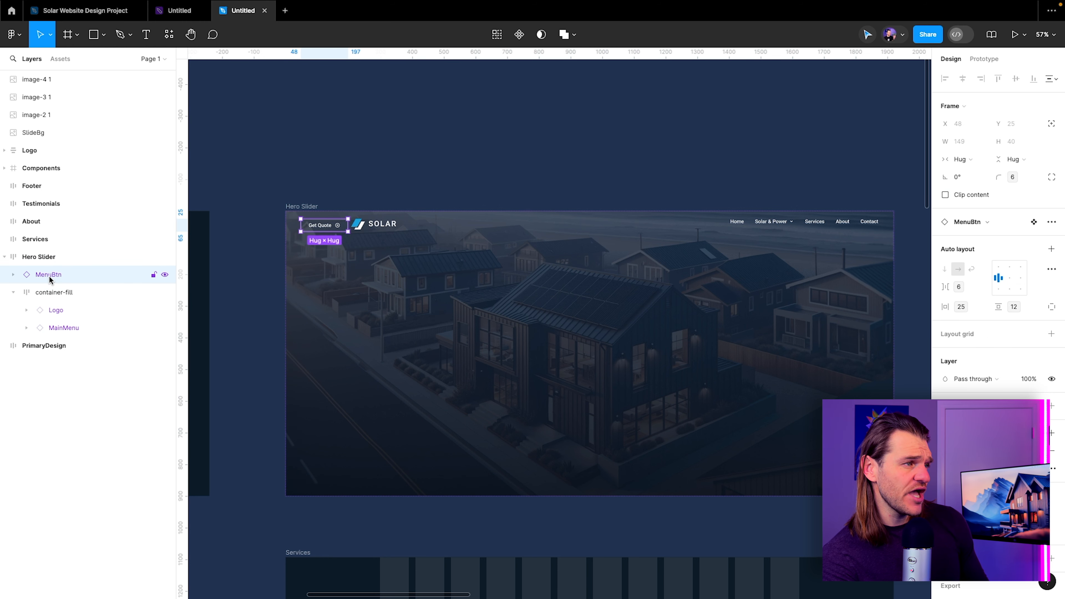
pyautogui.moveTo(45, 275); pyautogui.dragTo(69, 337)
pyautogui.click(407, 152)
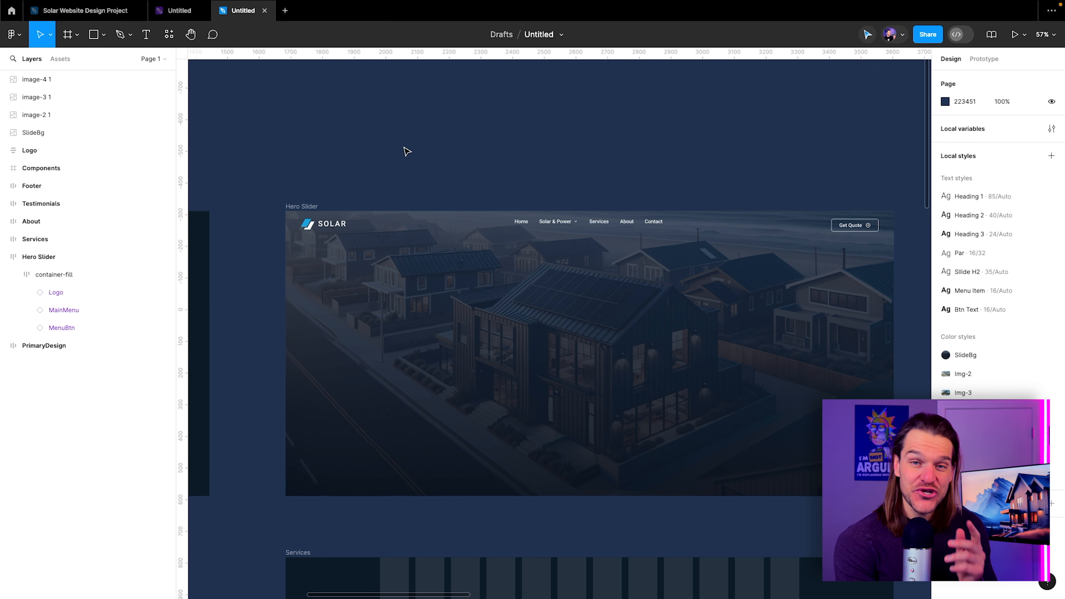
# Vertically center the logo, menu and button within the container-fill frame's auto layout
pyautogui.click(91, 270)
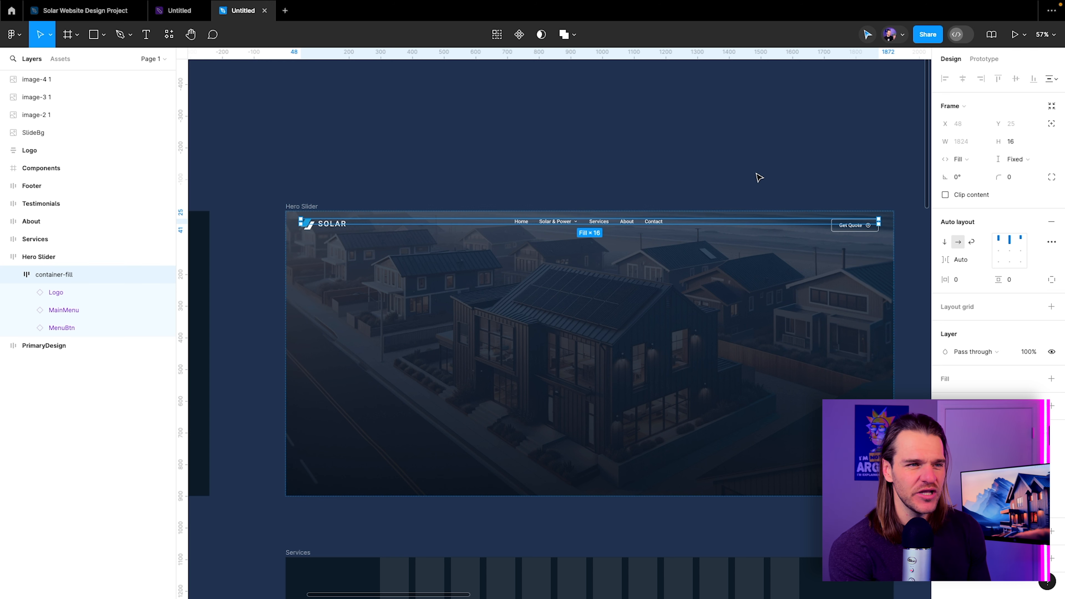
pyautogui.click(1000, 252)
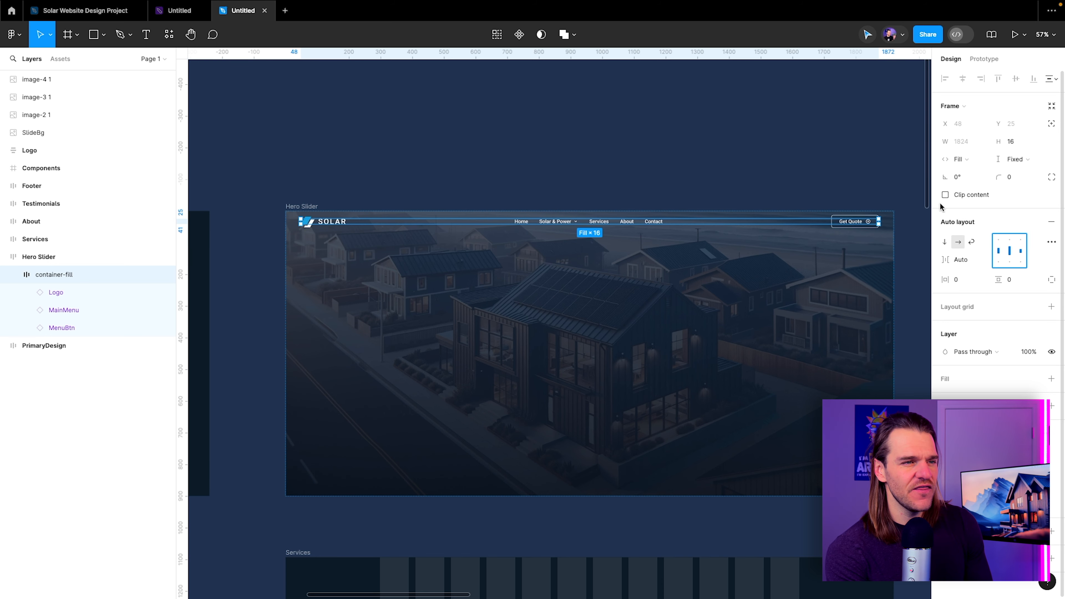
pyautogui.scroll(2, 365, 226)
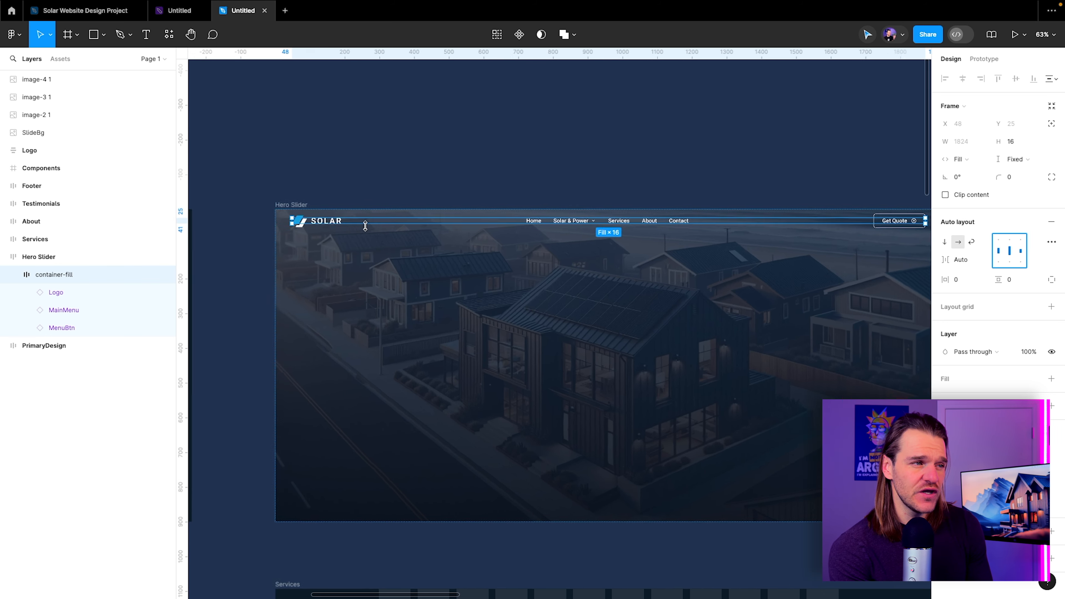
pyautogui.scroll(-2, 366, 226)
# Switch to the Website Content board and copy the Hero Section heading text RENEWABLE ENERGY SOLUTIONS
pyautogui.click(84, 11)
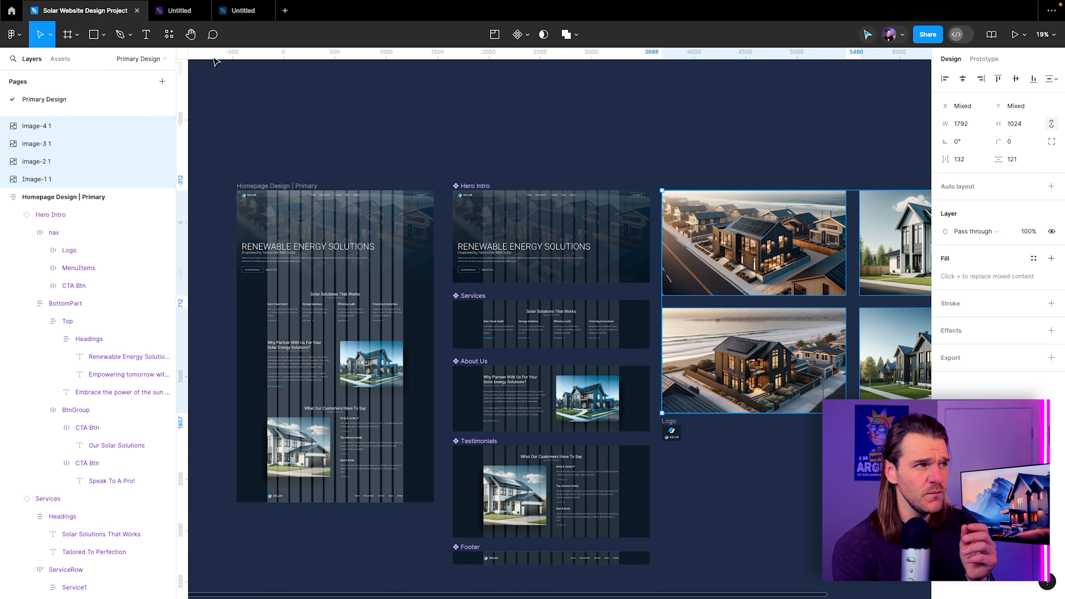
pyautogui.click(243, 10)
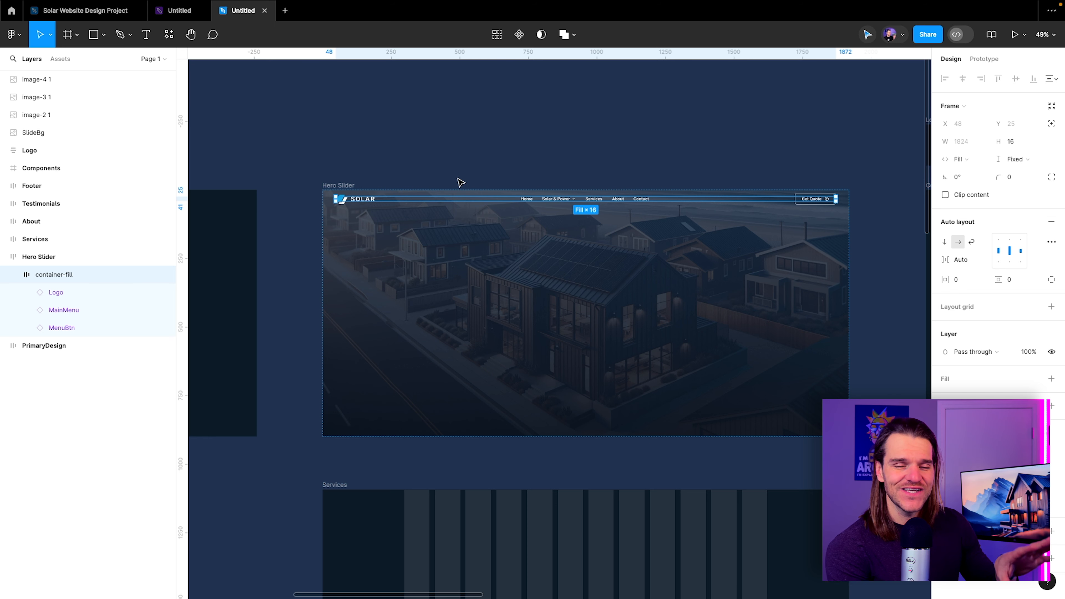
pyautogui.click(172, 12)
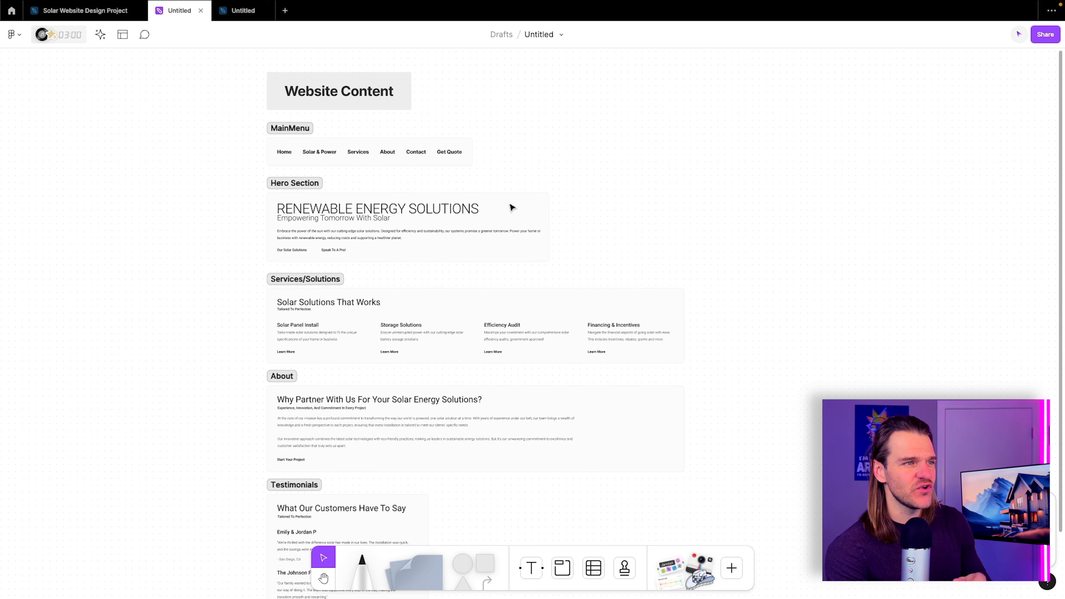
pyautogui.scroll(5, 511, 207)
pyautogui.scroll(5, 436, 162)
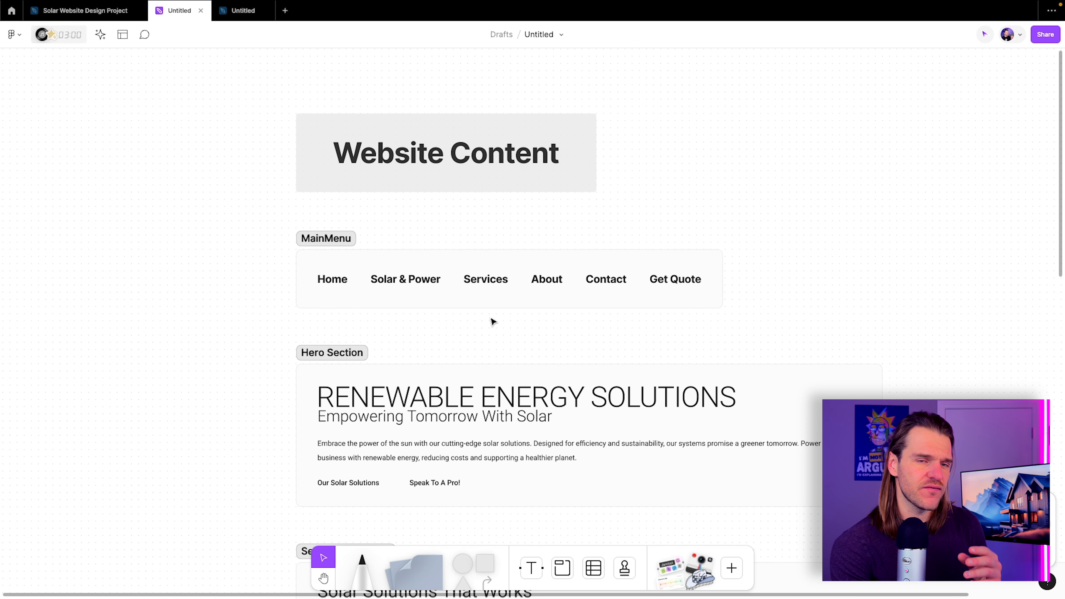
pyautogui.doubleClick(432, 396)
pyautogui.press('super+c')
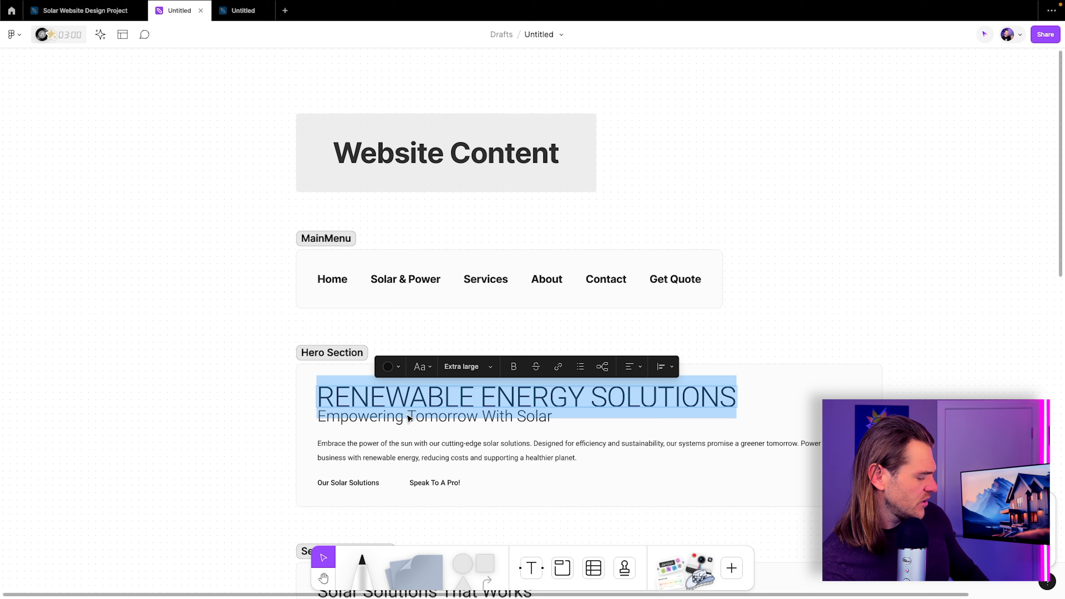
# Return to the solar design file and insert a Heading 1 component instance into the Hero Slider frame
pyautogui.click(105, 12)
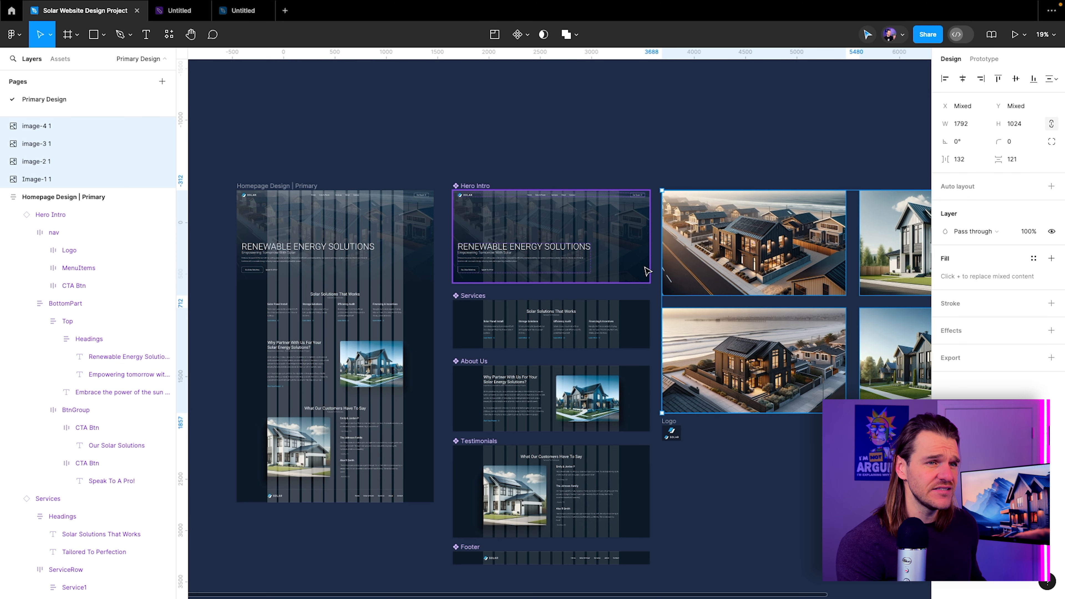
pyautogui.click(244, 10)
pyautogui.click(442, 271)
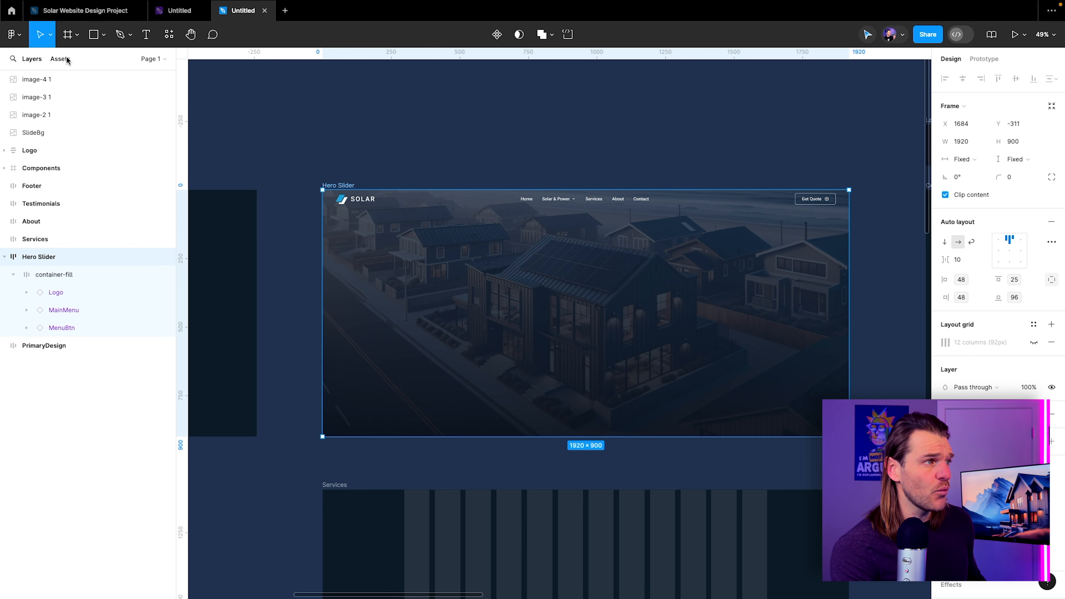
pyautogui.click(60, 59)
pyautogui.scroll(1, 34, 193)
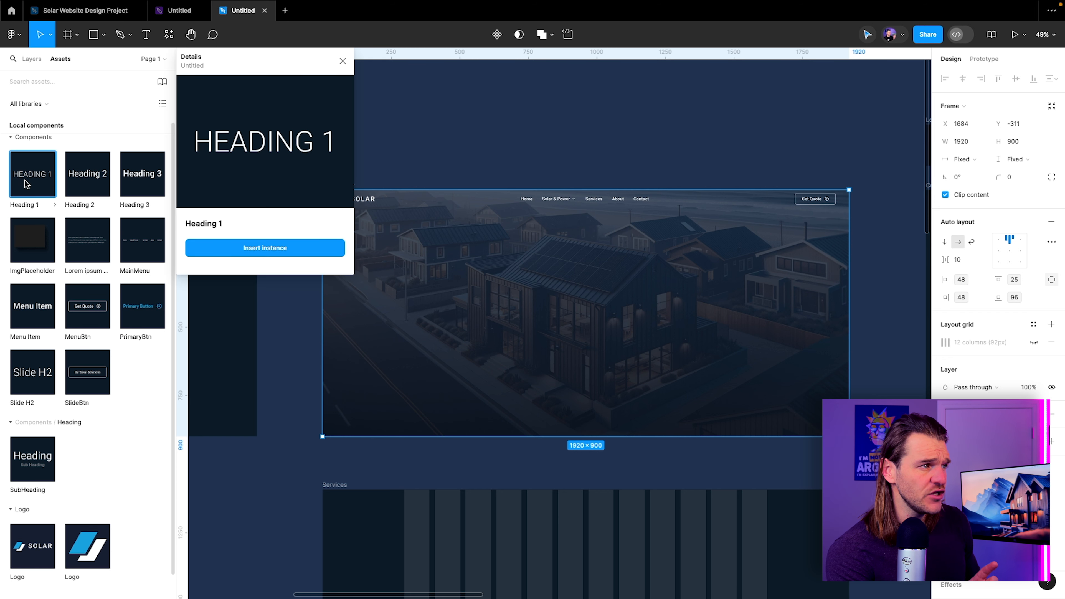
pyautogui.moveTo(25, 185); pyautogui.dragTo(362, 265)
# Replace the Heading 1 text with the copied RENEWABLE ENERGY SOLUTIONS and apply the Colors/White fill
pyautogui.doubleClick(370, 208)
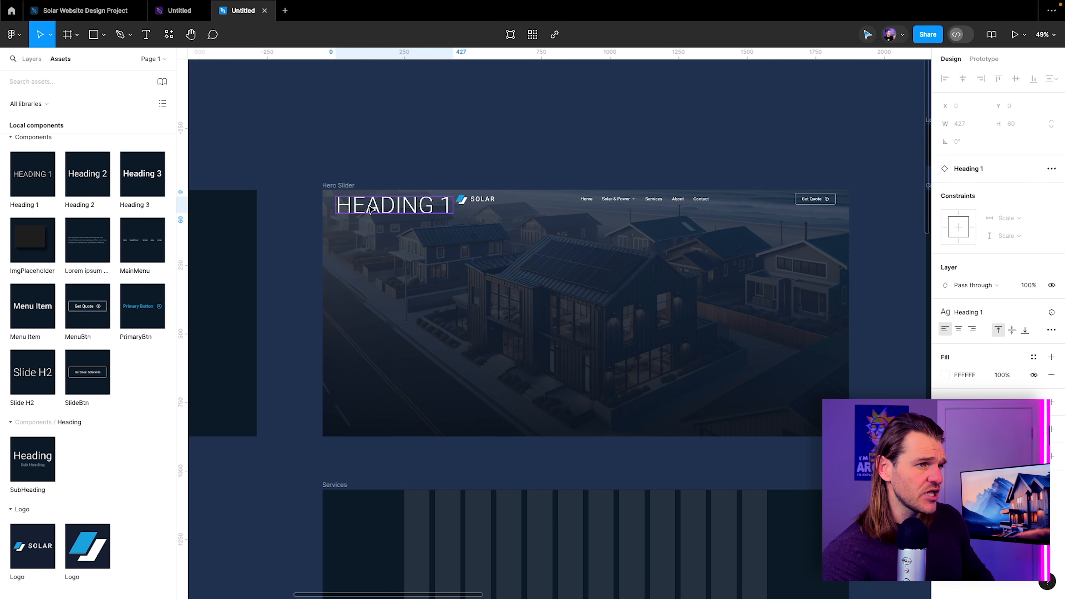
pyautogui.doubleClick(368, 204)
pyautogui.press('super+v')
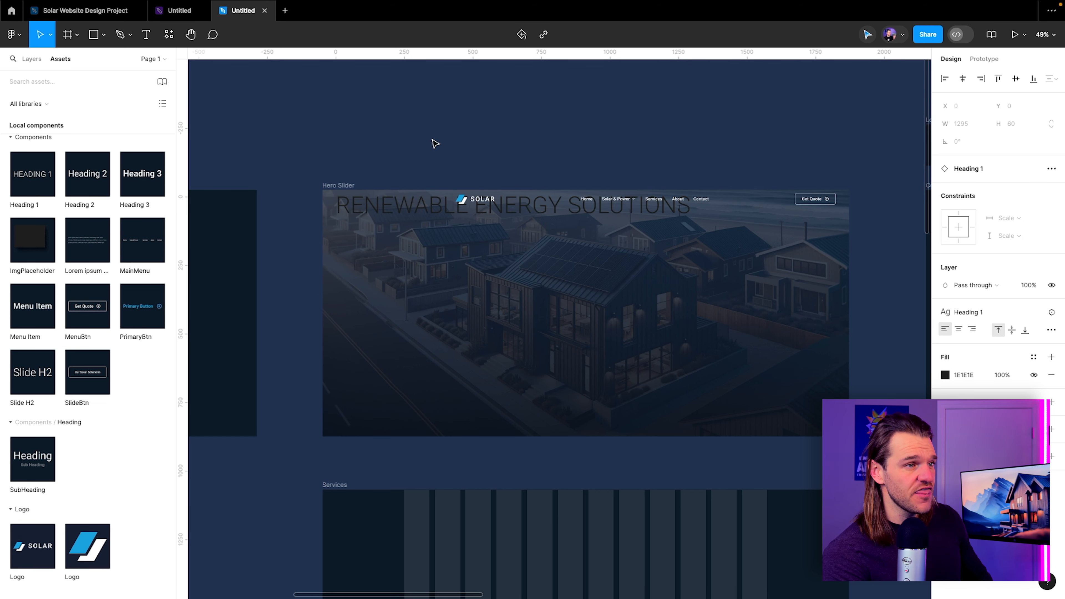
pyautogui.press('Escape')
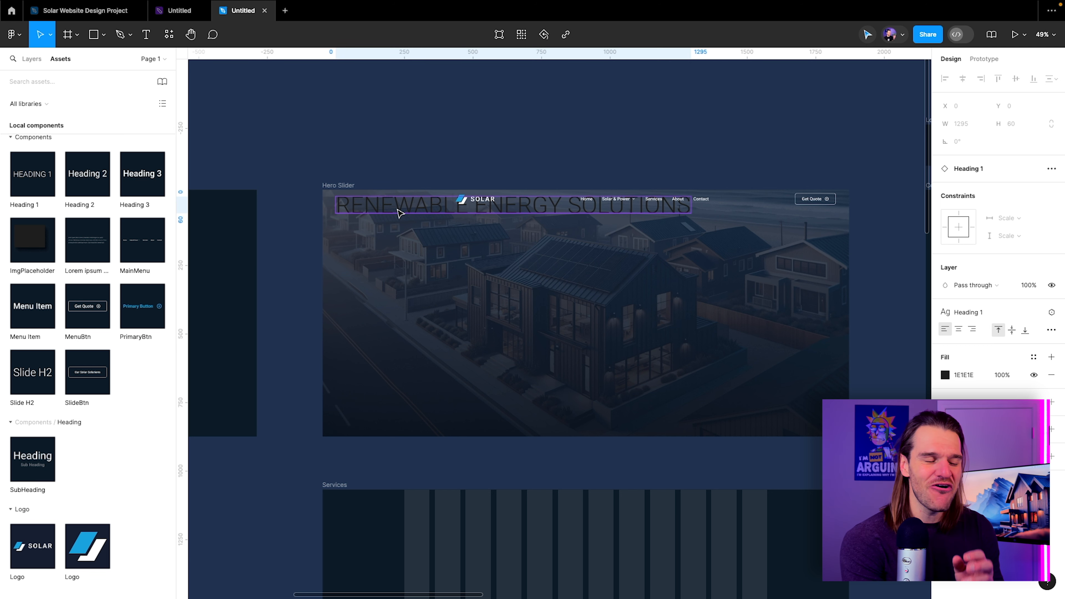
pyautogui.click(1033, 357)
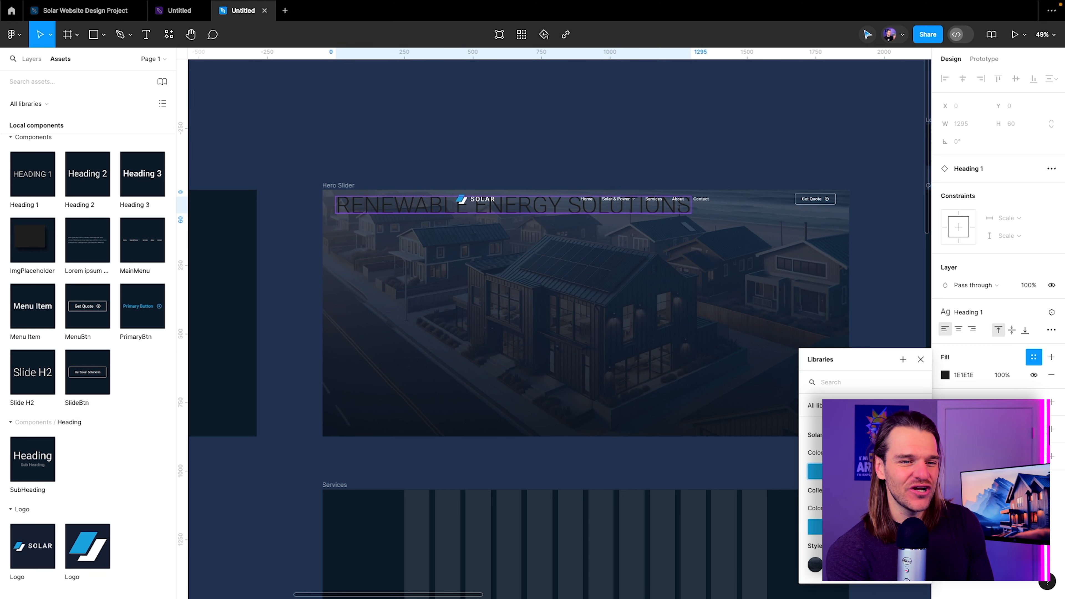
pyautogui.click(856, 471)
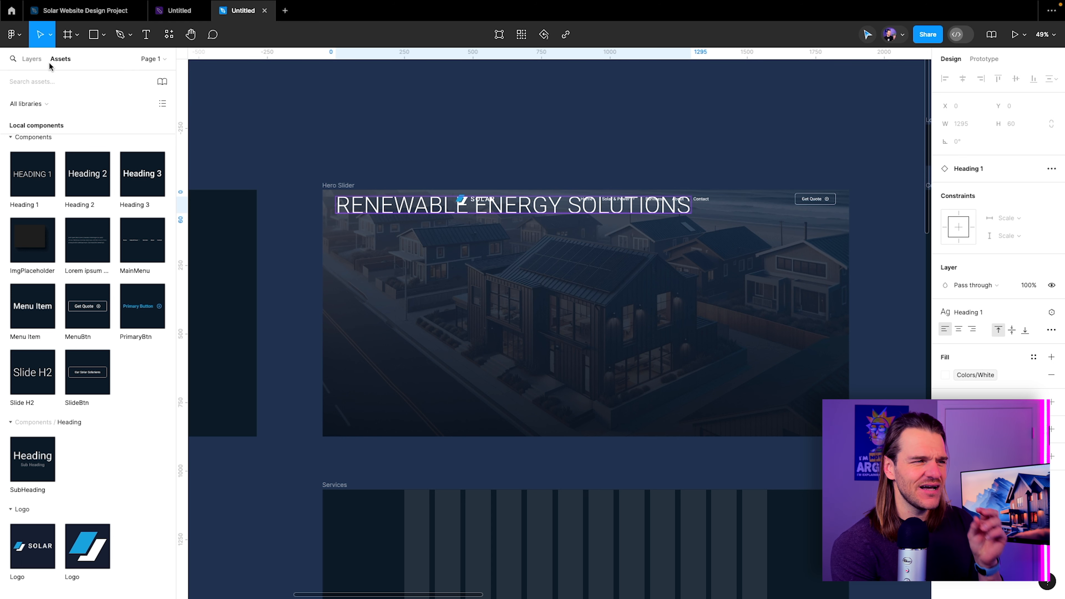
# Collapse the Hero Slider's nested layers and switch its auto layout direction to vertical
pyautogui.click(31, 59)
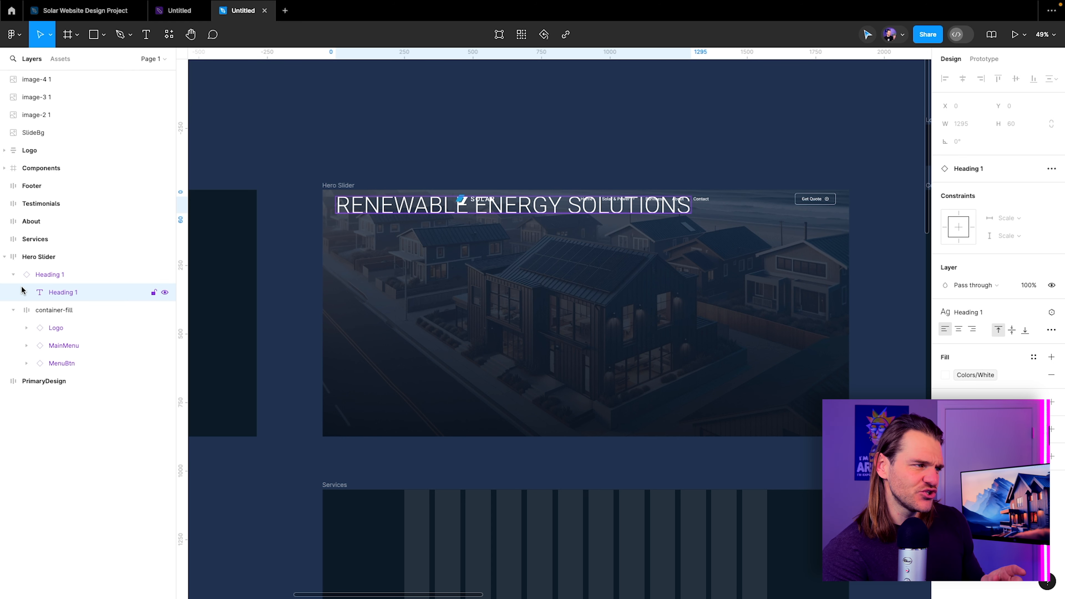
pyautogui.click(13, 278)
pyautogui.click(13, 292)
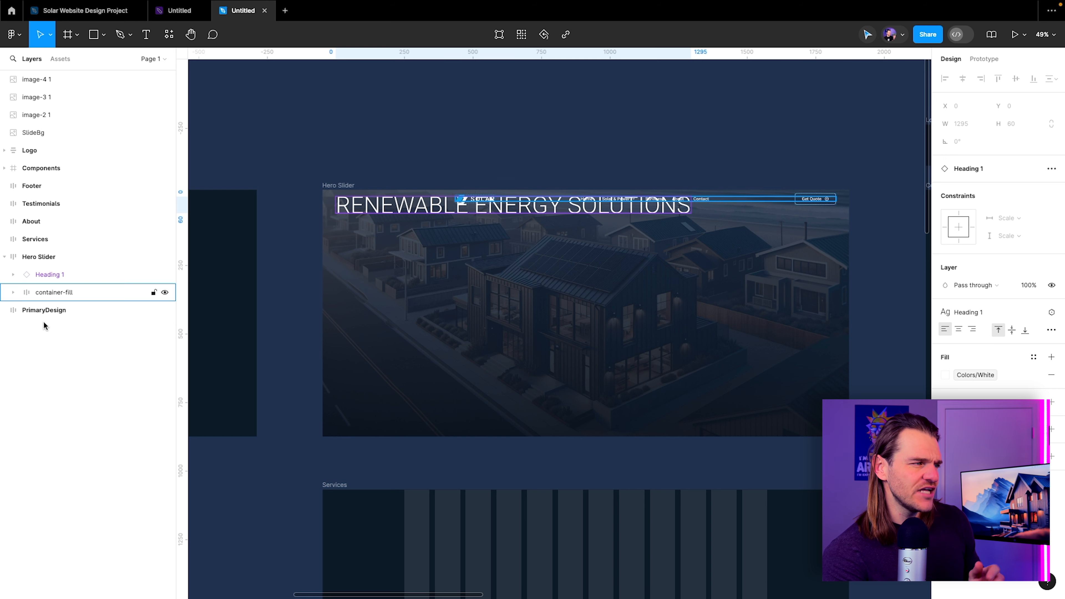
pyautogui.click(49, 259)
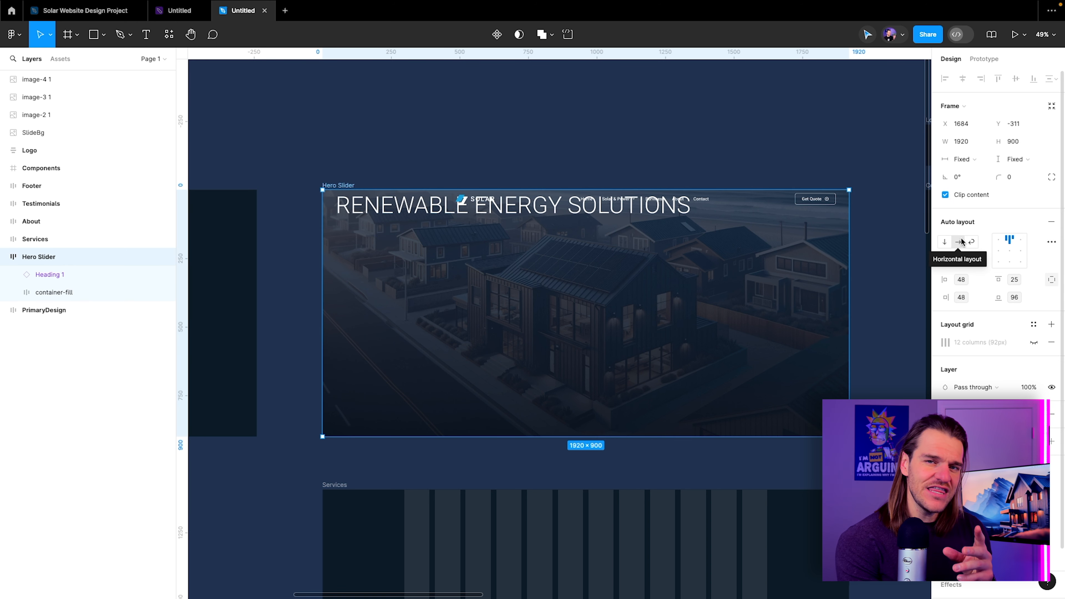
pyautogui.click(947, 242)
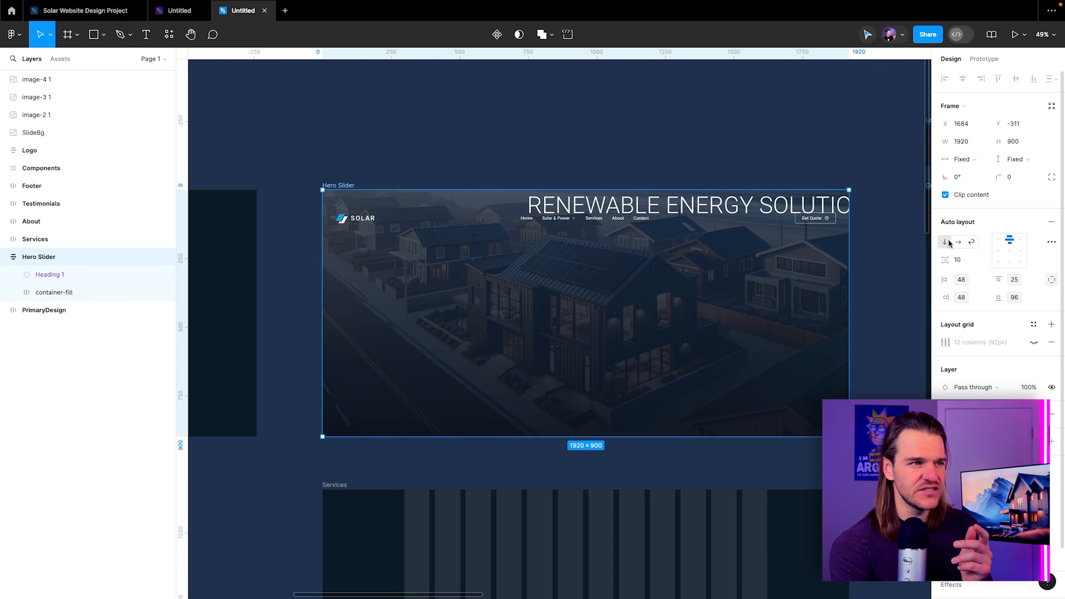
# Reorder Heading 1 below container-fill in the Hero Slider and set its width to fill the container
pyautogui.moveTo(86, 276); pyautogui.dragTo(99, 302)
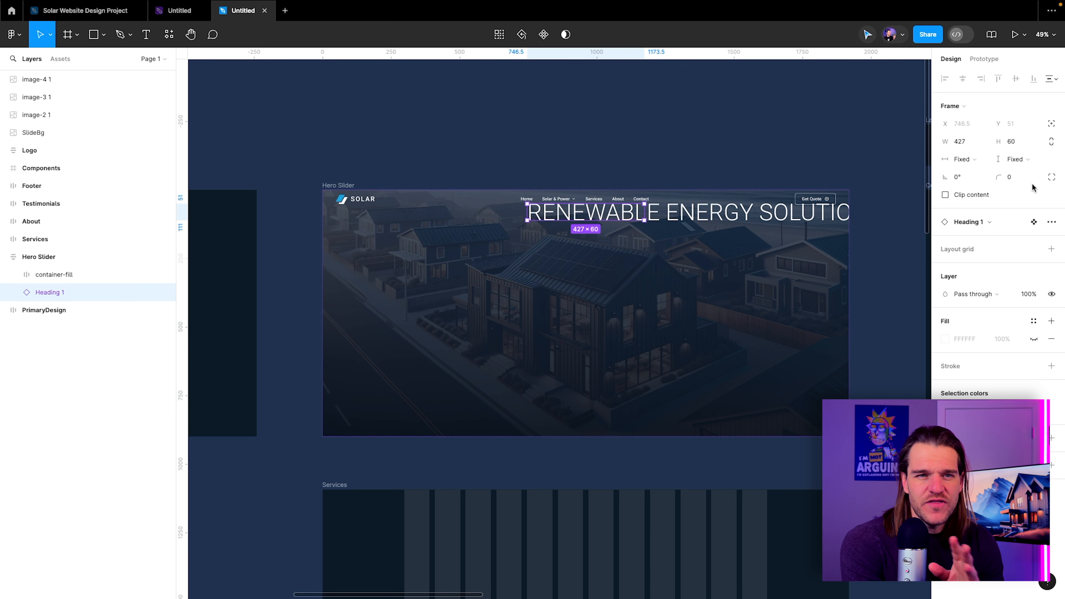
pyautogui.click(978, 166)
pyautogui.click(978, 173)
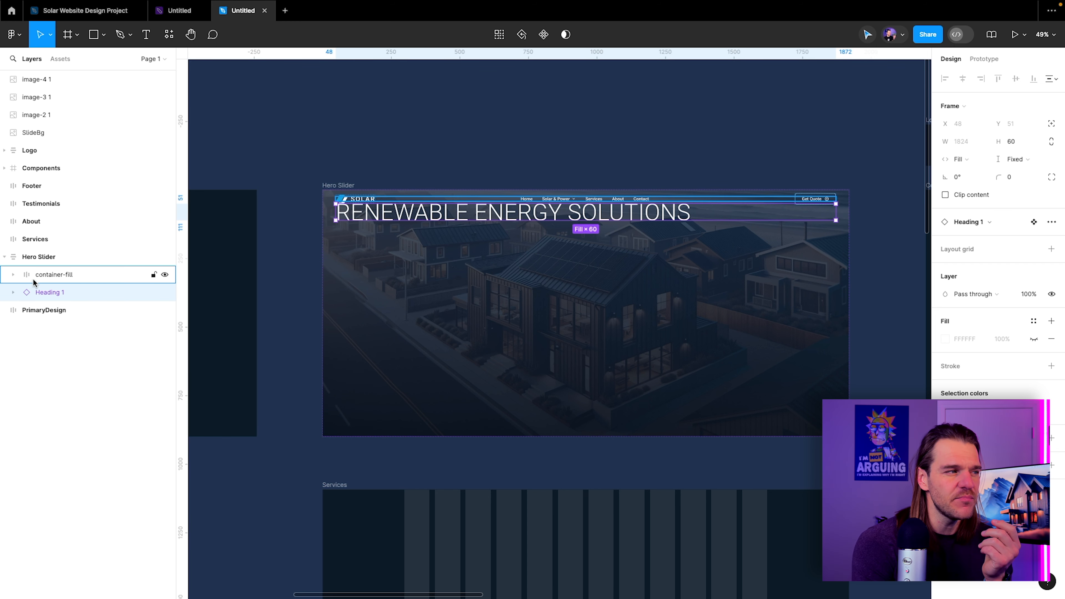
# Set the Hero Slider's auto layout gap to Auto and align its contents to the left
pyautogui.click(43, 257)
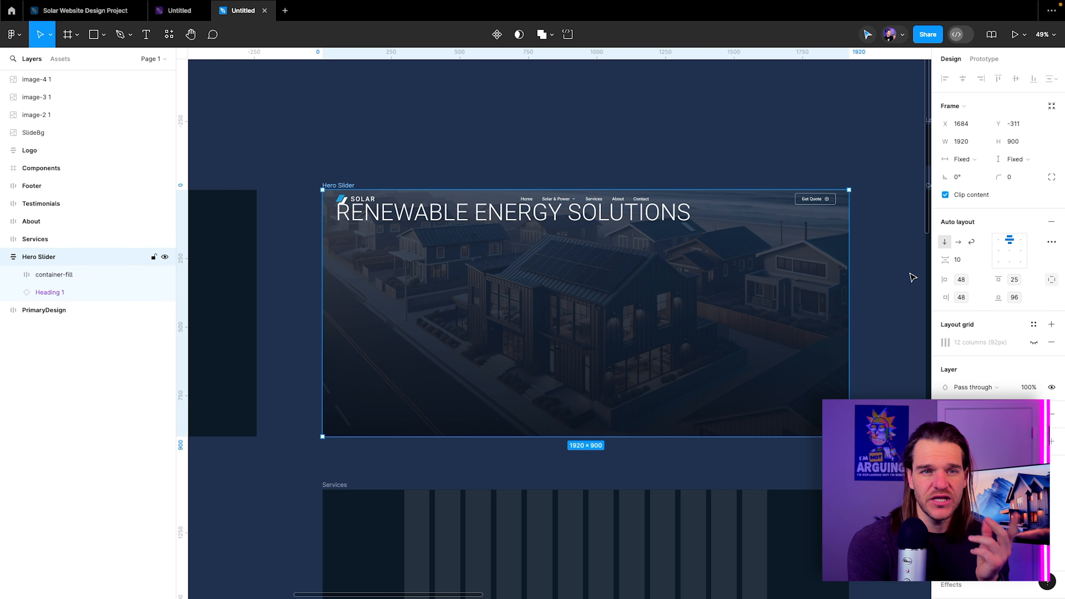
pyautogui.click(979, 262)
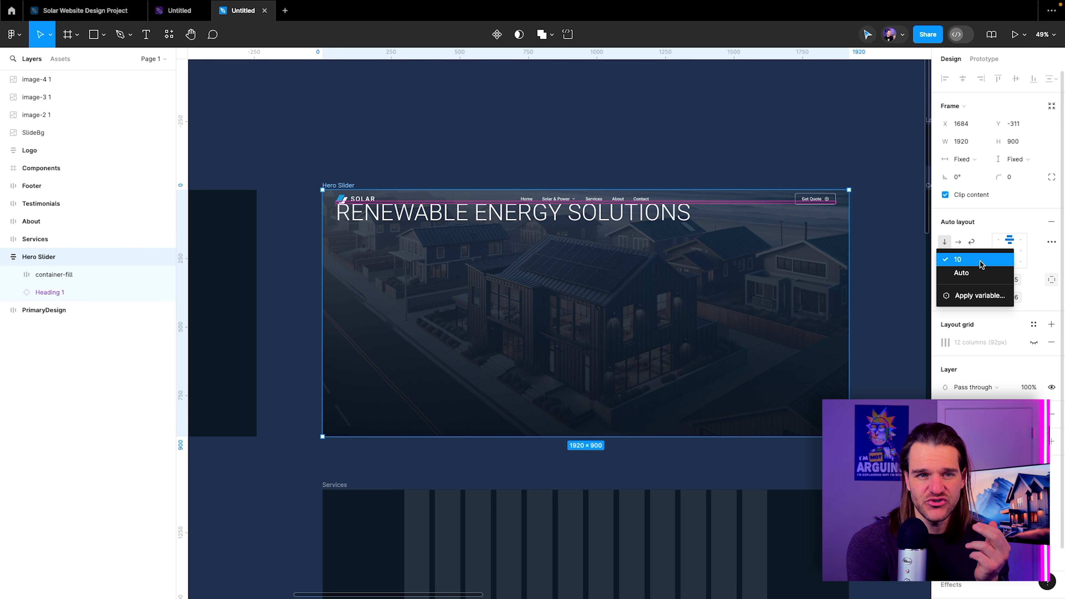
pyautogui.click(969, 273)
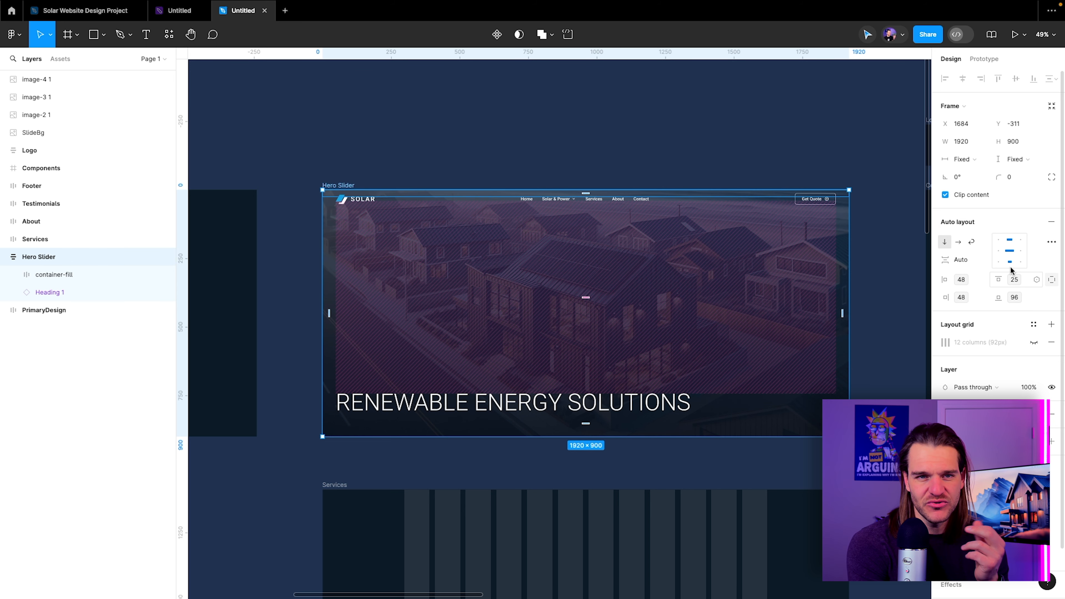
pyautogui.click(998, 253)
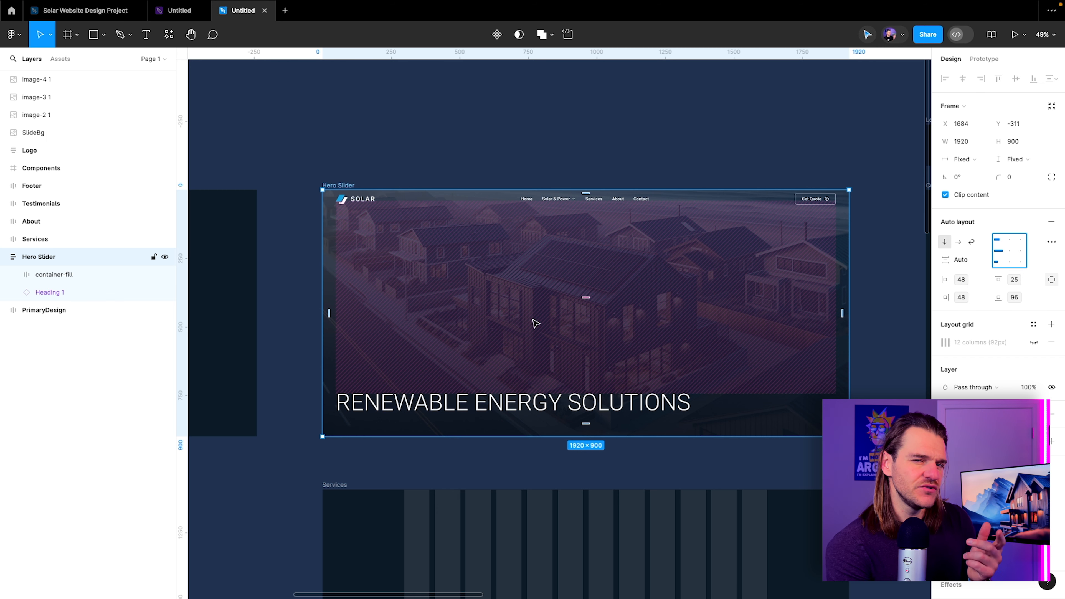
# Switch to the Website Content board and copy the Hero Section subheading Empowering Tomorrow With Solar
pyautogui.click(172, 11)
pyautogui.click(384, 429)
pyautogui.doubleClick(375, 419)
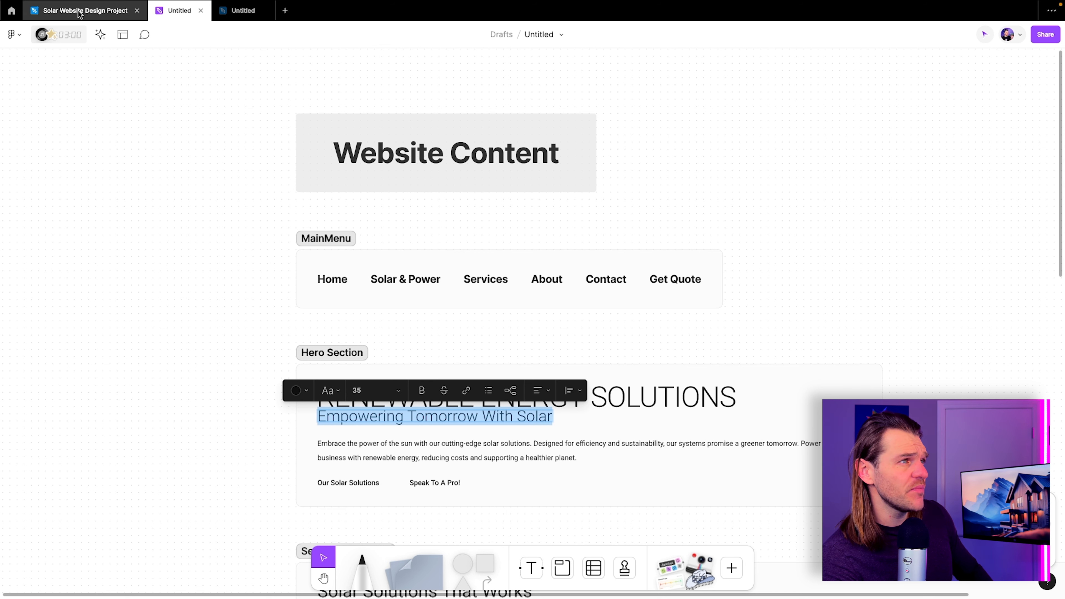
# Return to the design file and insert a Slide H2 component instance below the Hero Slider's heading
pyautogui.click(241, 10)
pyautogui.click(60, 59)
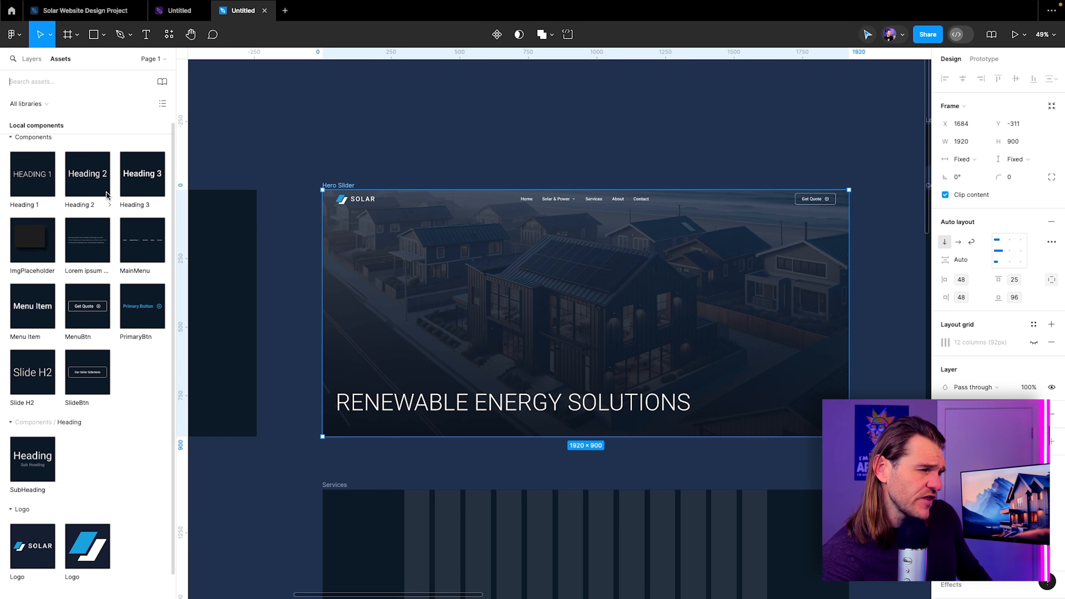
pyautogui.moveTo(42, 378); pyautogui.dragTo(385, 406)
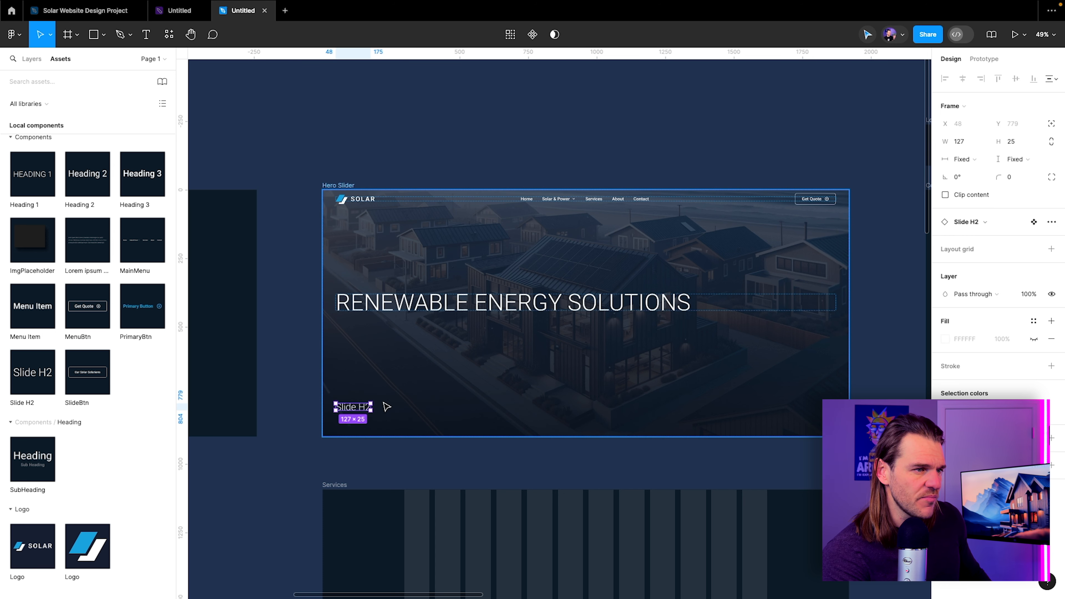
# Replace the Slide H2 text with Empowering tomorrow with solar and apply the Colors/White fill
pyautogui.doubleClick(352, 407)
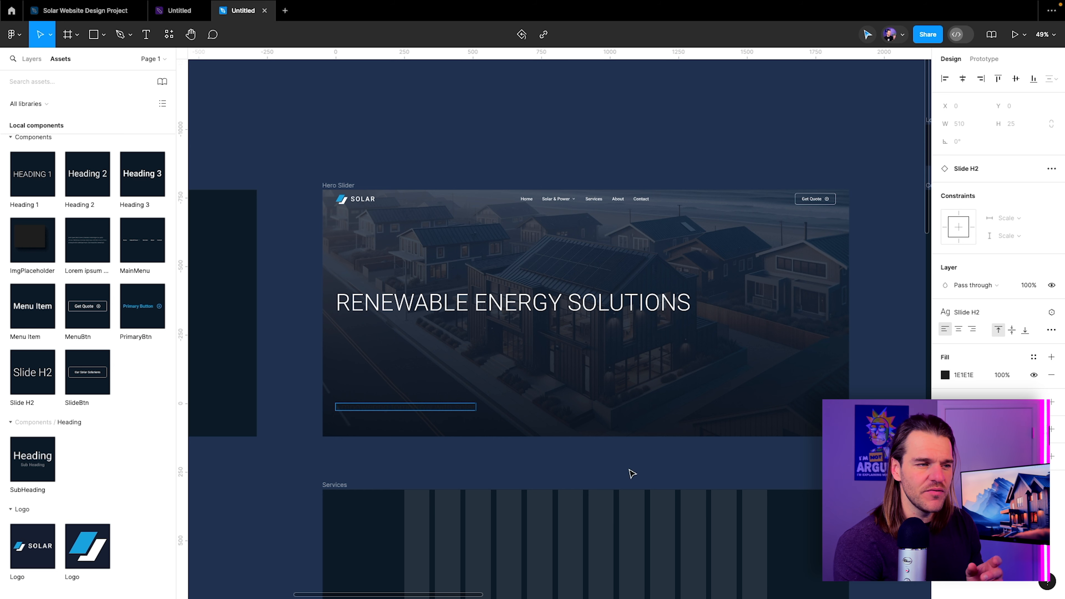
pyautogui.press('Escape')
pyautogui.click(1034, 357)
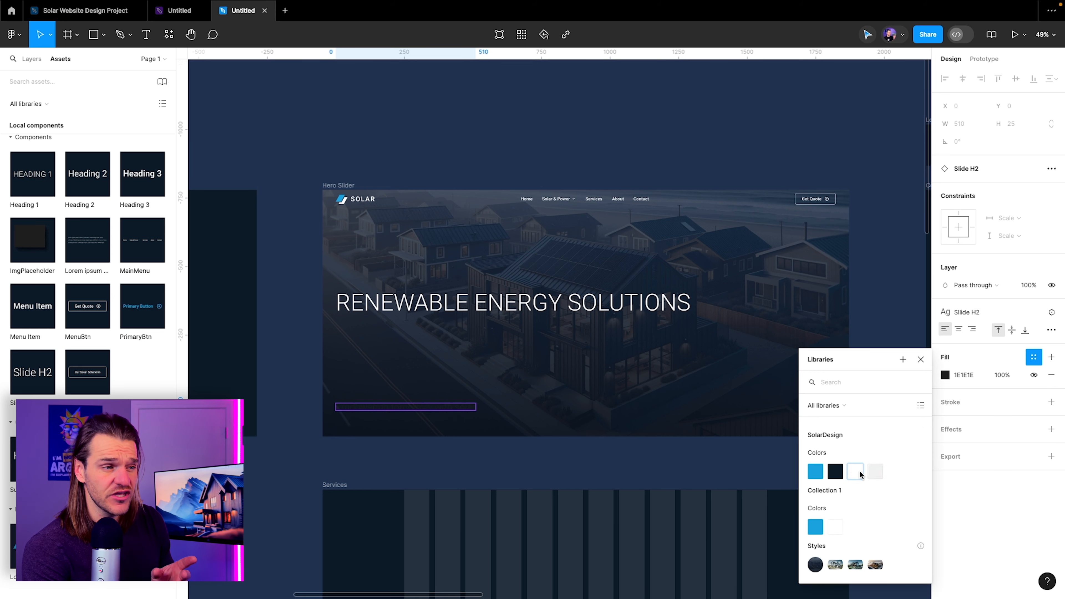
pyautogui.click(871, 470)
# Group Heading 1 and Slide H2 into an auto layout frame named ContentSlider
pyautogui.hotkey('alt', '1')
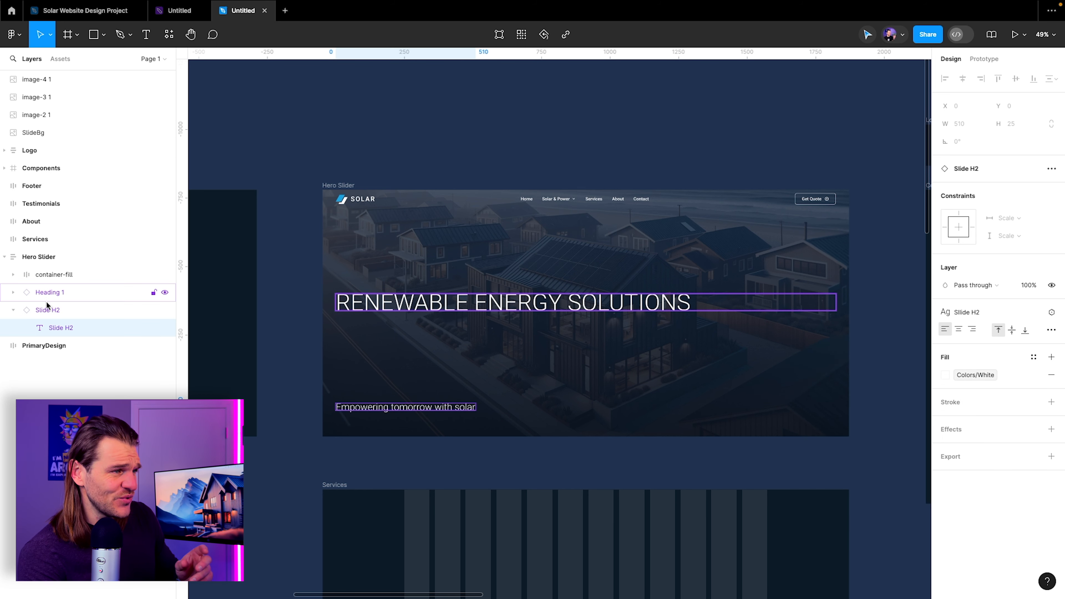
pyautogui.click(13, 310)
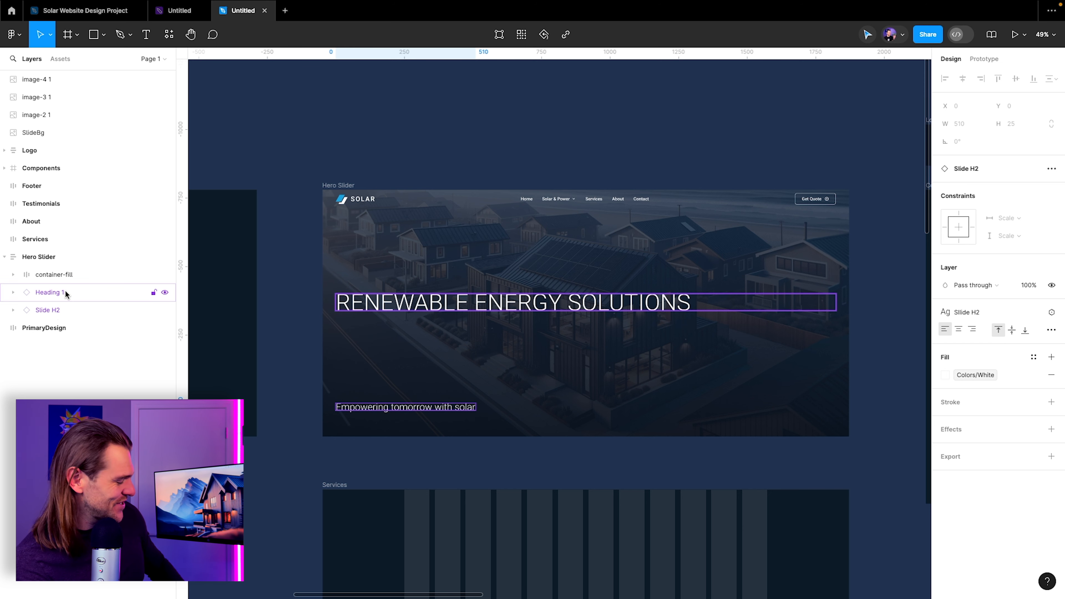
pyautogui.click(65, 293)
pyautogui.keyDown('shift'); pyautogui.click(56, 309); pyautogui.keyUp('shift')
pyautogui.hotkey('ctrl', 'g')
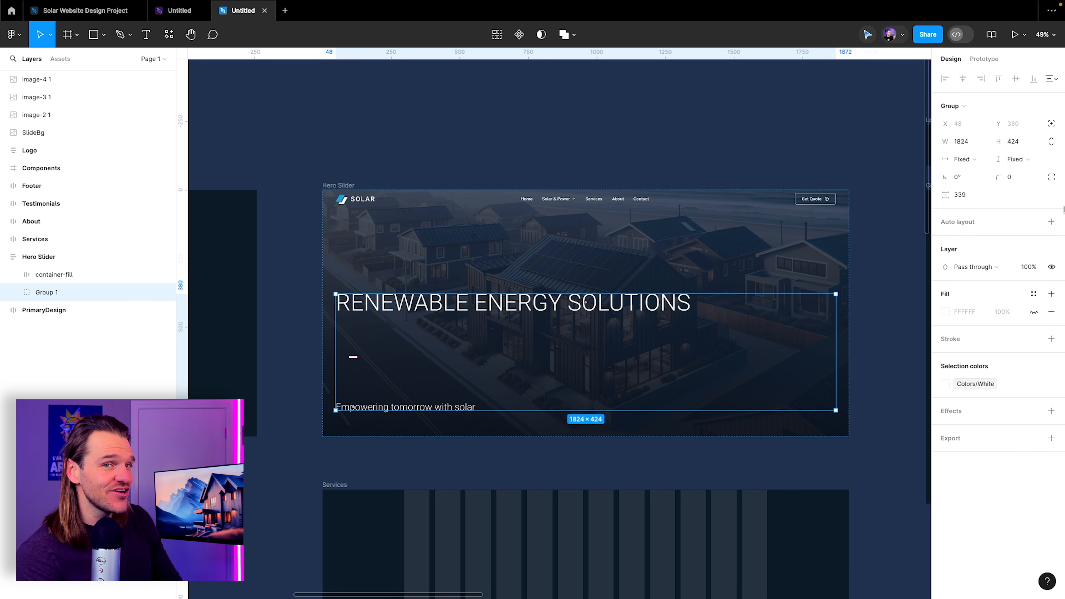
pyautogui.click(1051, 222)
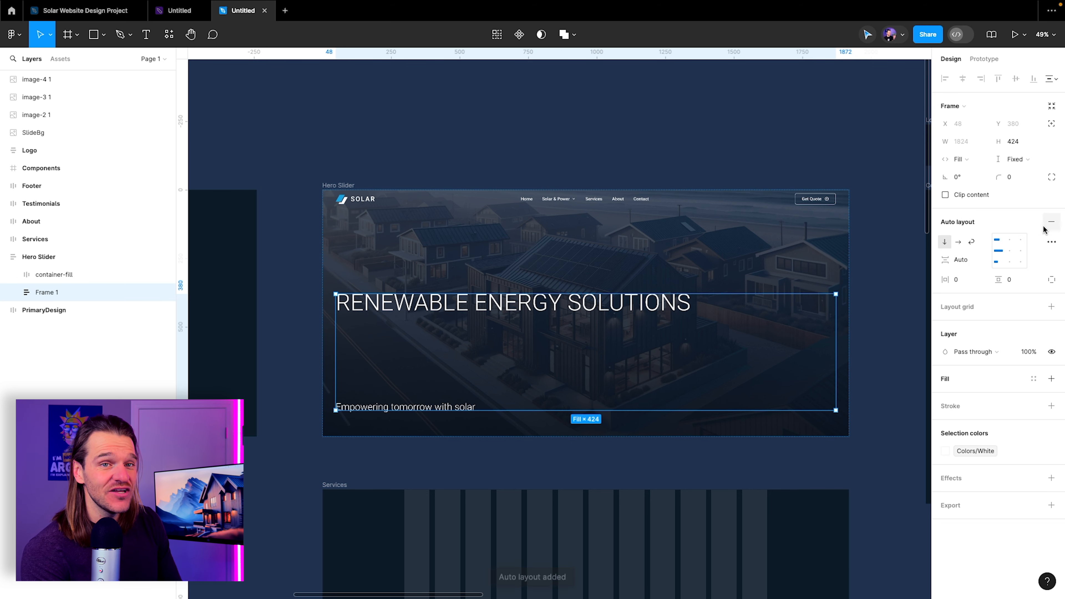
pyautogui.doubleClick(42, 293)
pyautogui.write('Co')
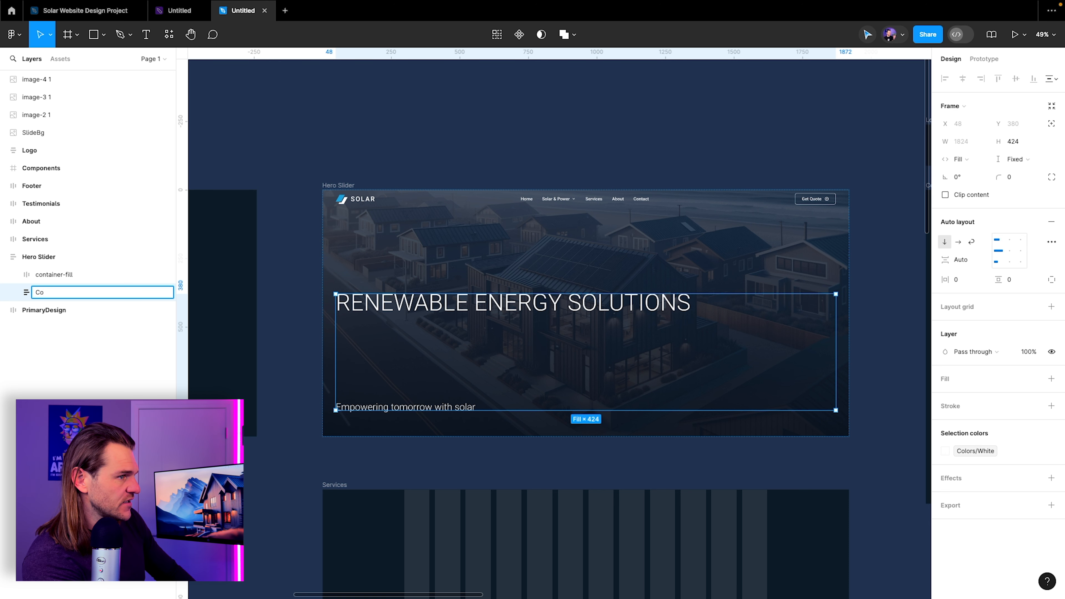
pyautogui.write('ntentSlider')
# Apply the Space-4 variable (25) as ContentSlider's vertical gap and set its height to hug contents
pyautogui.click(969, 260)
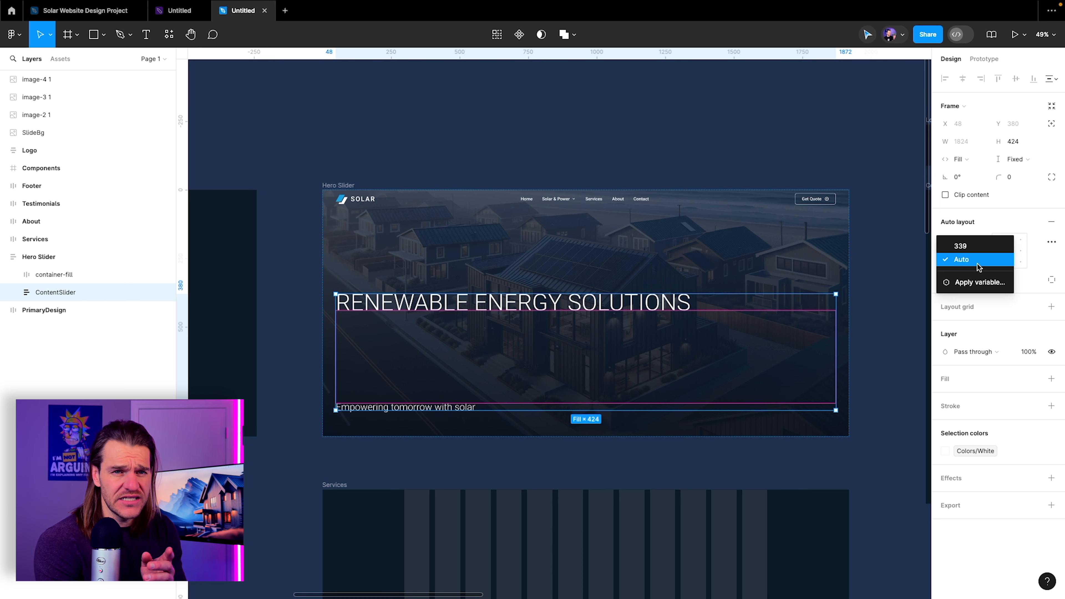
pyautogui.click(972, 282)
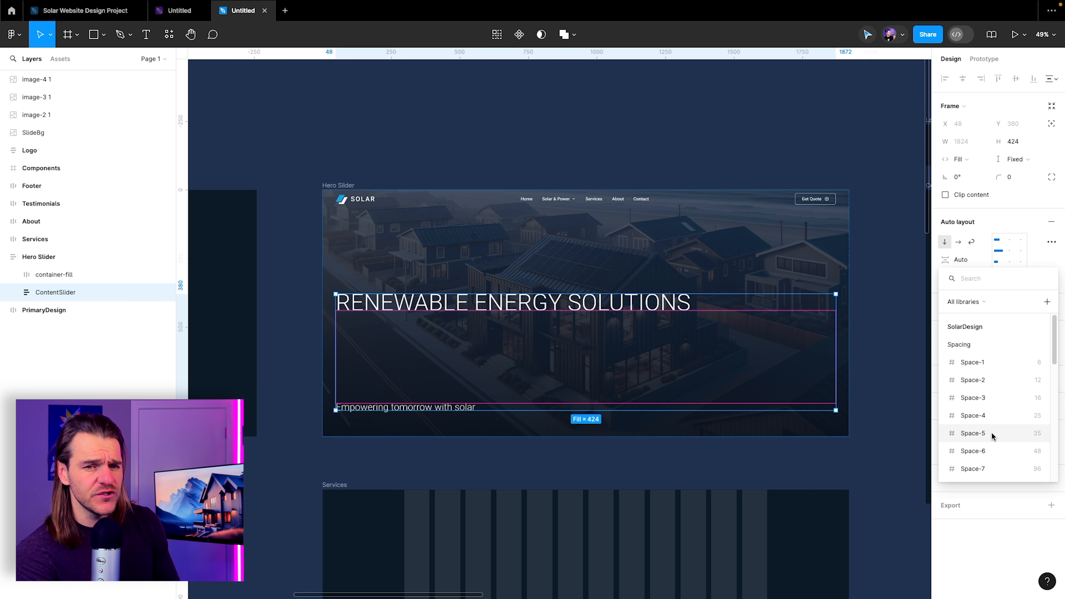
pyautogui.click(999, 409)
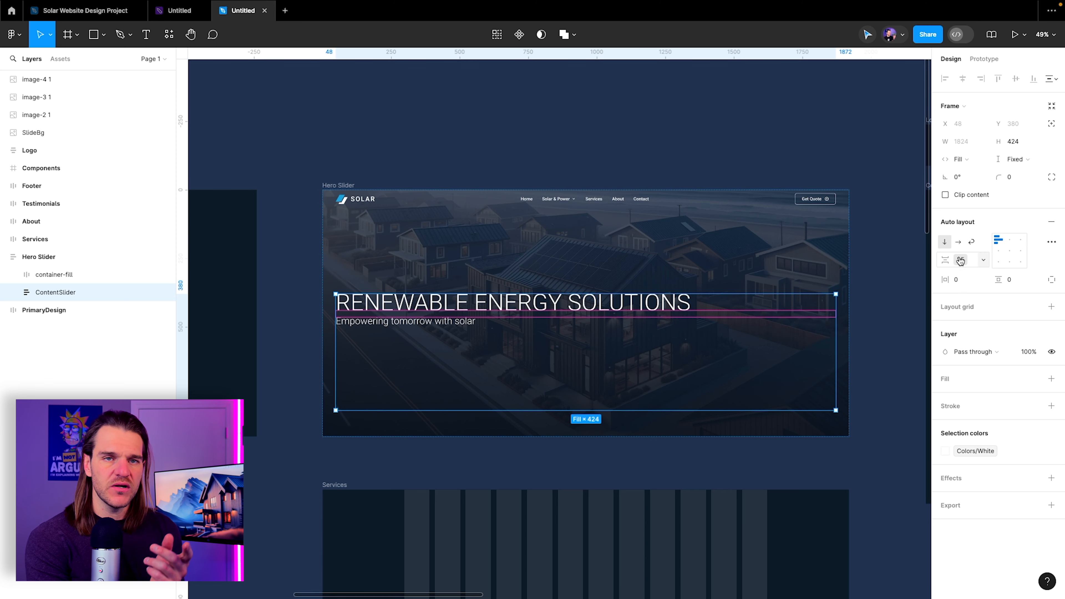
pyautogui.click(1023, 159)
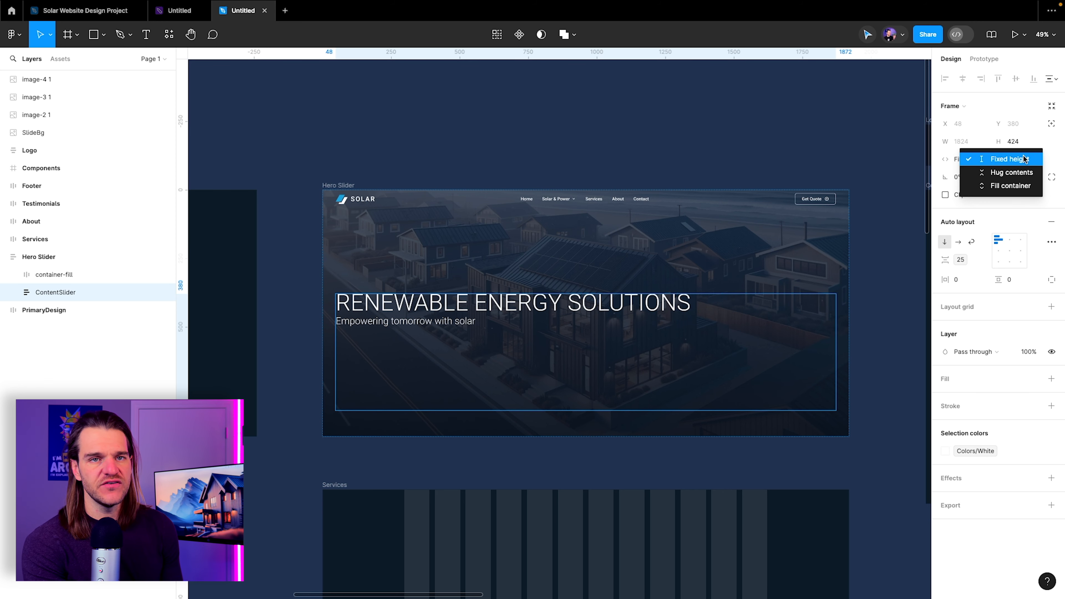
pyautogui.click(1009, 168)
# Capitalize the remaining lowercase words in the Hero Slider subheading so it reads Empowering Tomorrow With Solar
pyautogui.scroll(1, 388, 451)
pyautogui.scroll(3, 389, 451)
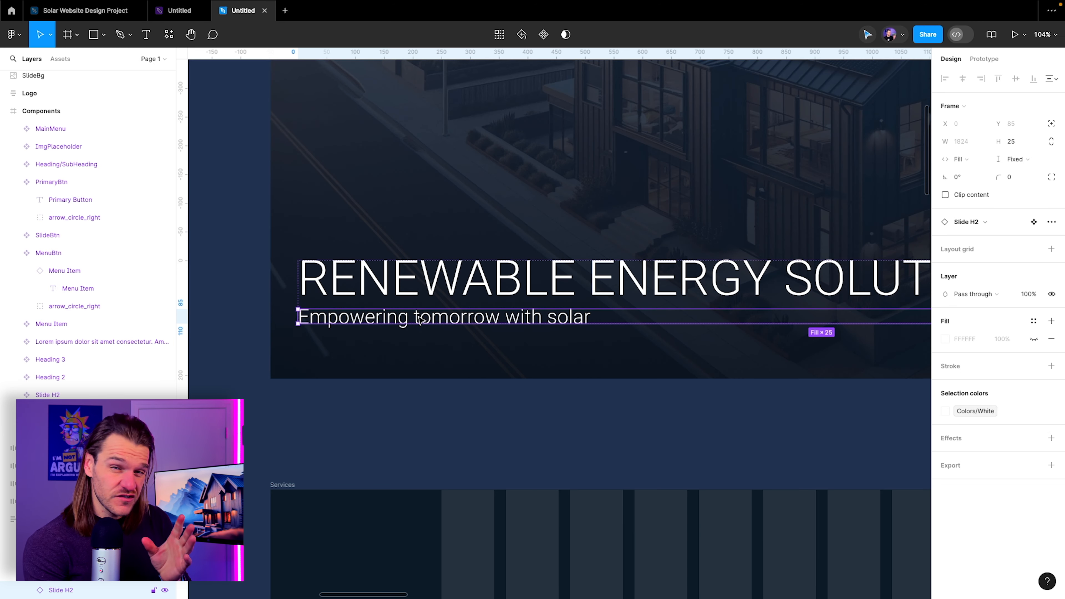
pyautogui.scroll(3, 421, 320)
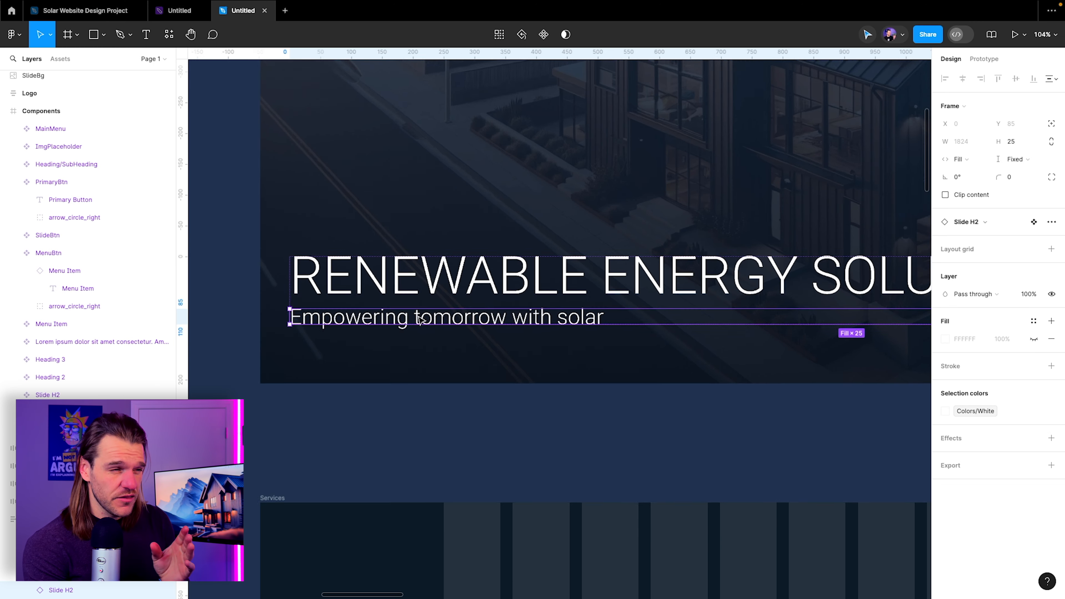
pyautogui.doubleClick(419, 318)
pyautogui.doubleClick(418, 316)
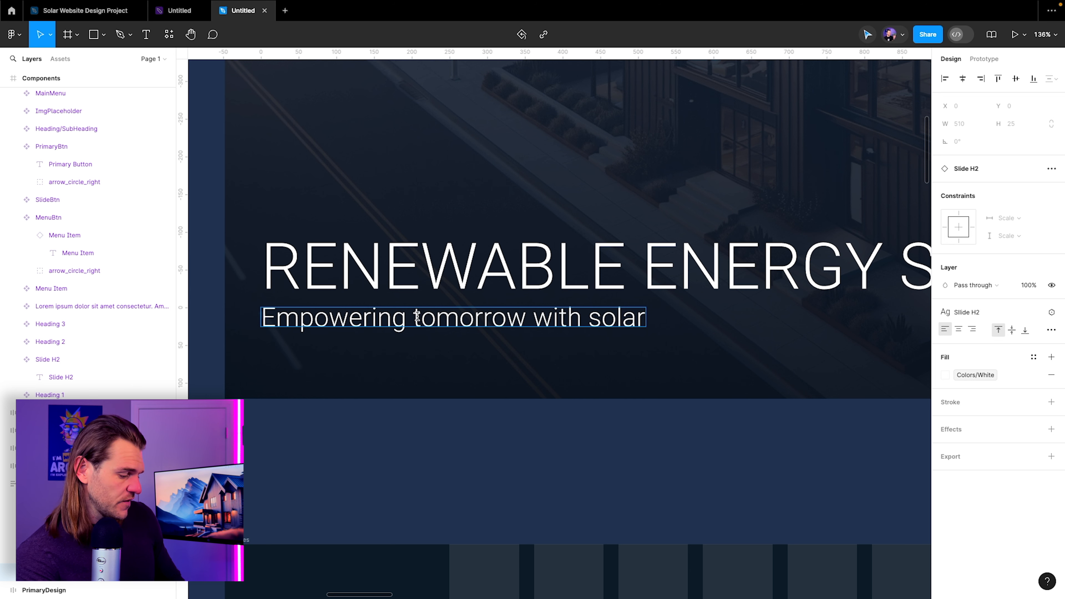
pyautogui.press('BackSpace')
pyautogui.write('T')
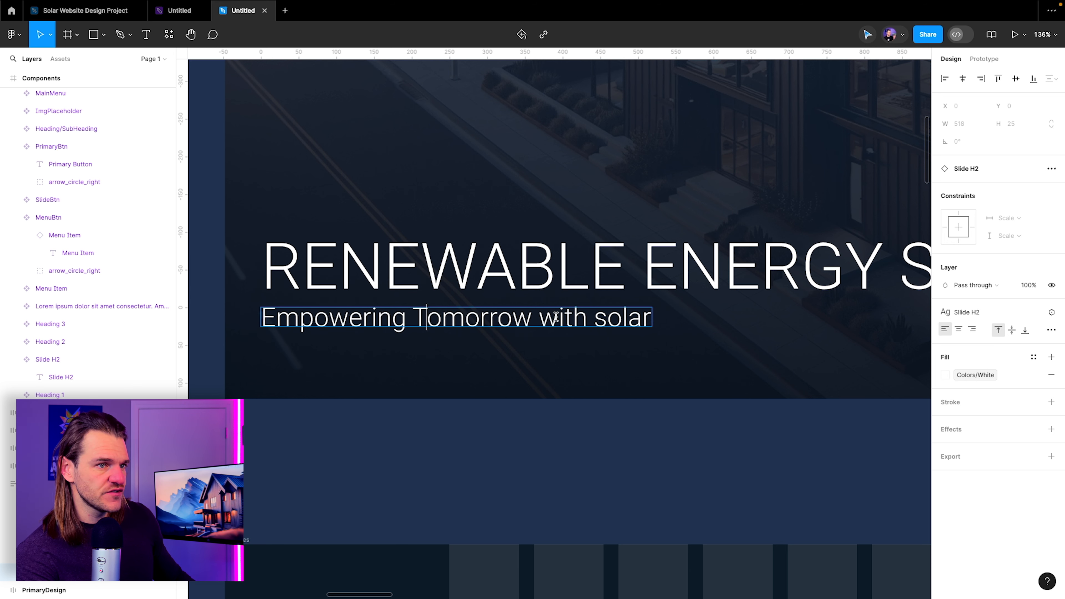
pyautogui.click(558, 319)
pyautogui.press('BackSpace')
pyautogui.write('W')
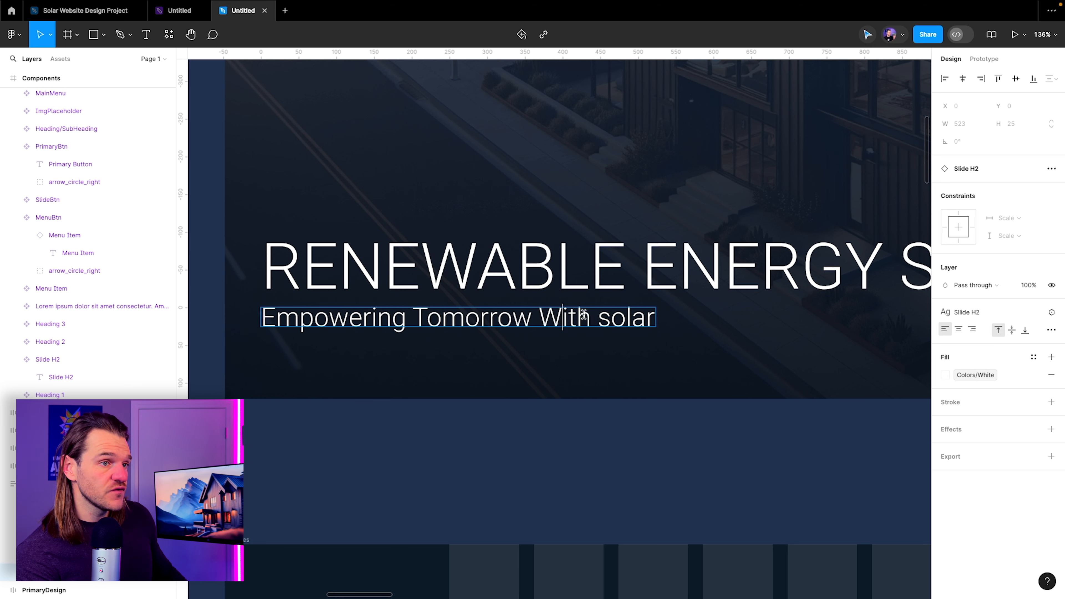
pyautogui.press('Right')
pyautogui.press('Right')
pyautogui.press('Right')
pyautogui.press('Right')
pyautogui.press('Right')
pyautogui.press('BackSpace')
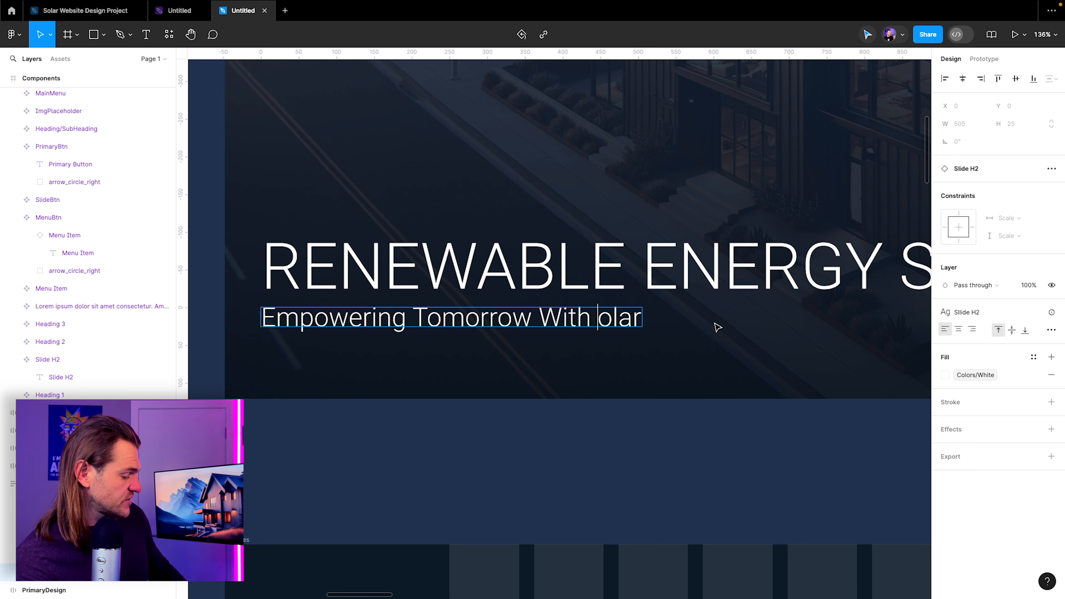
pyautogui.write('S')
pyautogui.click(623, 428)
pyautogui.scroll(-5, 483, 337)
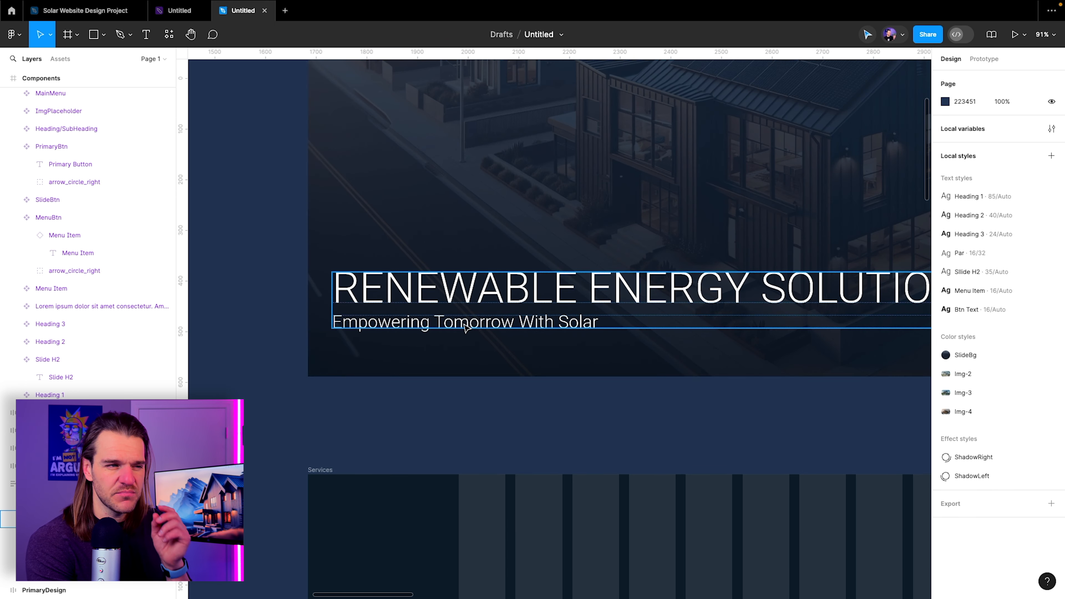
# Insert an instance of the Lorem ipsum paragraph component into the Hero Slider below the Slide H2 subheading
pyautogui.scroll(1, 397, 388)
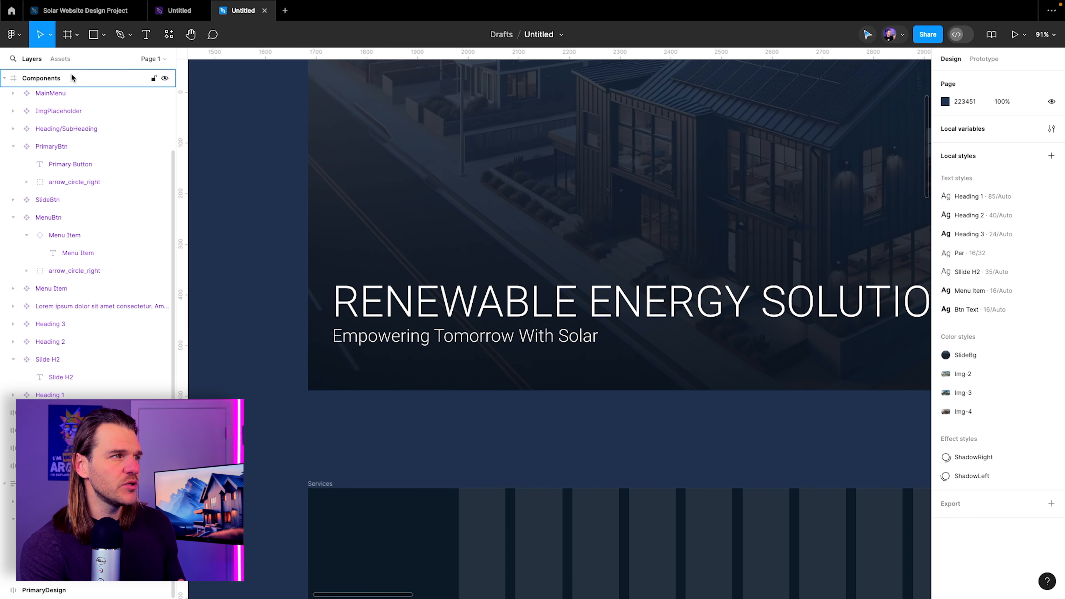
pyautogui.click(60, 59)
pyautogui.moveTo(88, 245); pyautogui.dragTo(461, 353)
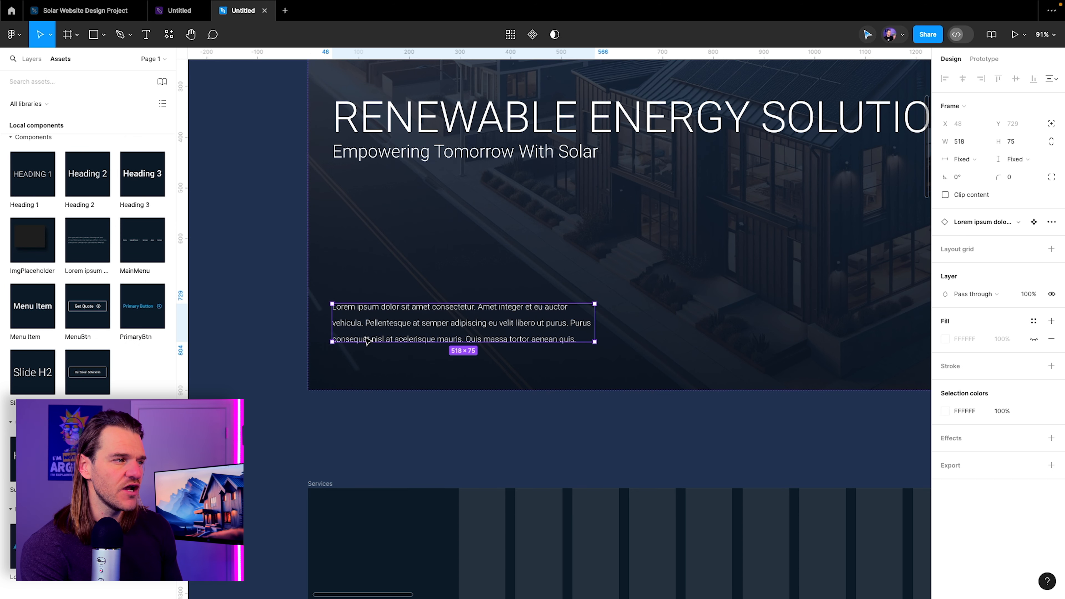
pyautogui.scroll(1, 368, 341)
# Copy the Embrace the power of the sun paragraph from the FigJam Hero Section and replace the Hero Slider's lorem ipsum text with it
pyautogui.click(160, 16)
pyautogui.scroll(-4, 439, 416)
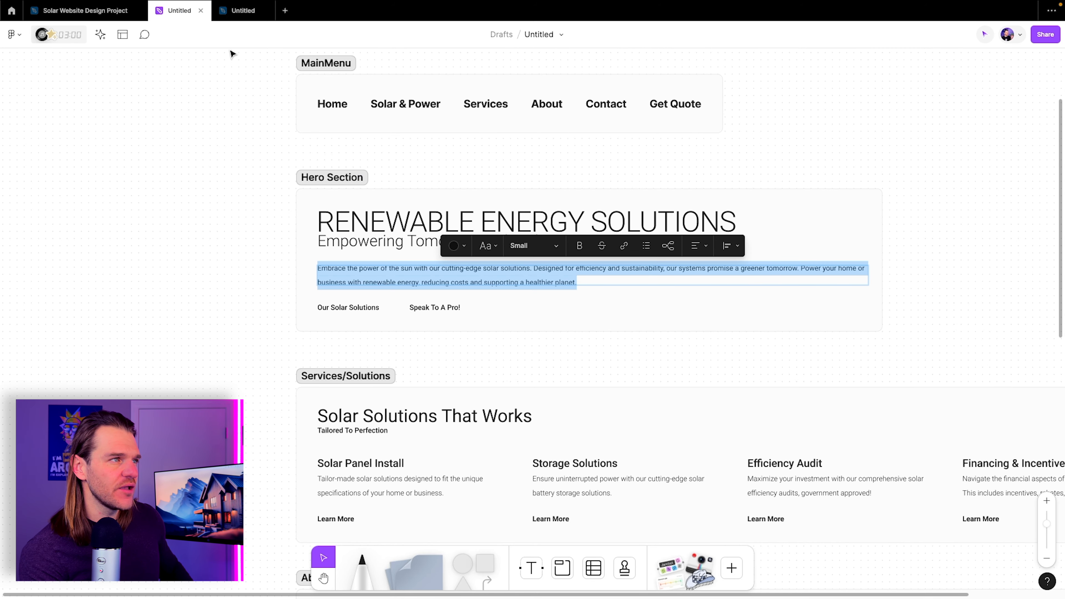
pyautogui.click(243, 10)
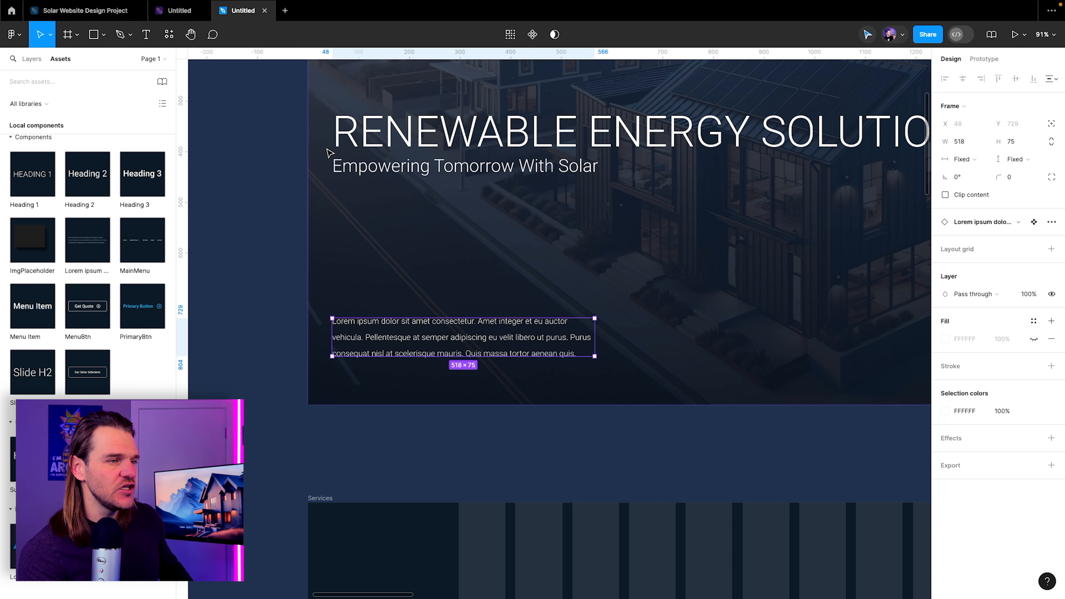
pyautogui.doubleClick(405, 337)
pyautogui.hotkey('ctrl', 'v')
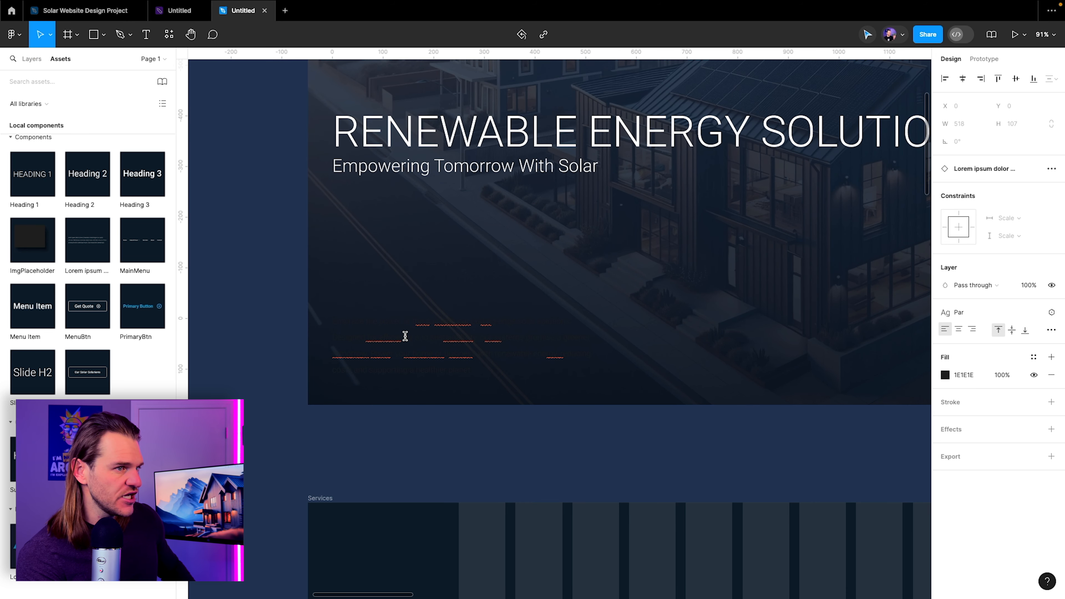
pyautogui.press('Escape')
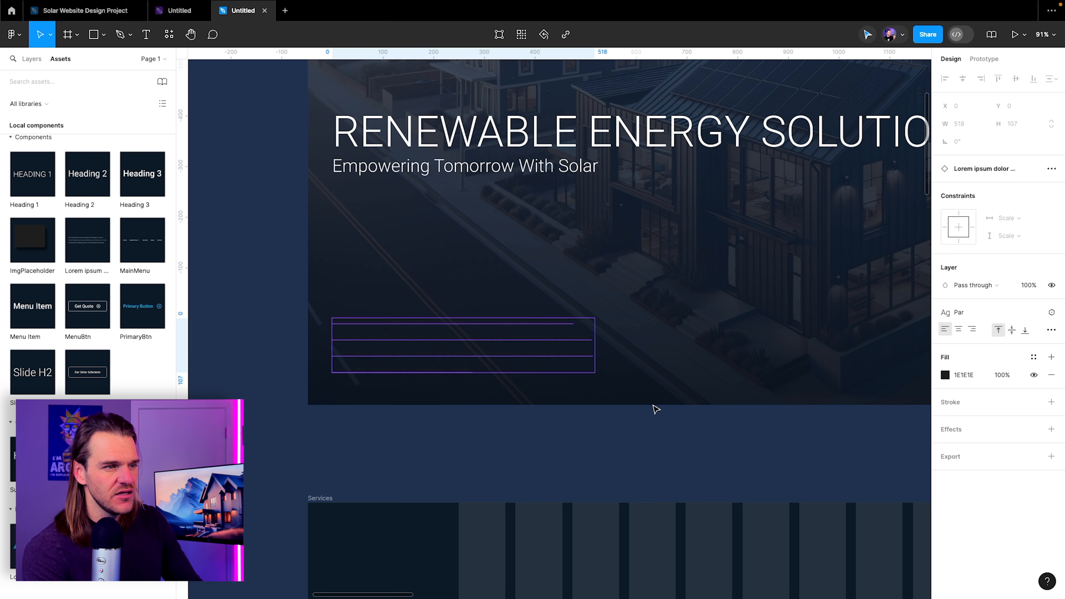
# Apply the Colors/White style to the fill of the paragraph text in the Hero Slider
pyautogui.click(1032, 357)
pyautogui.click(855, 471)
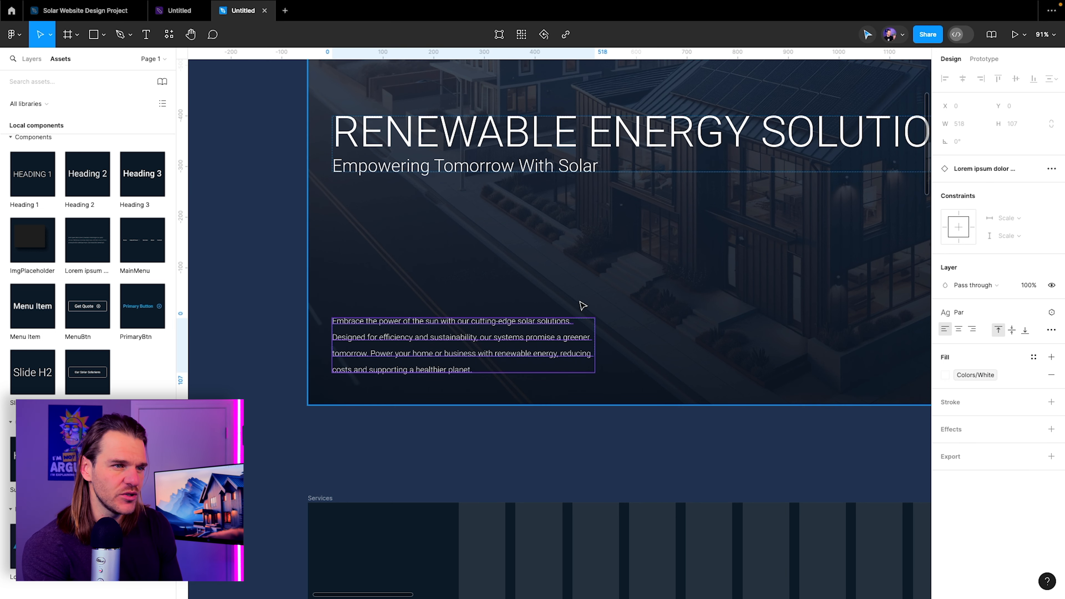
pyautogui.moveTo(575, 213); pyautogui.dragTo(553, 274)
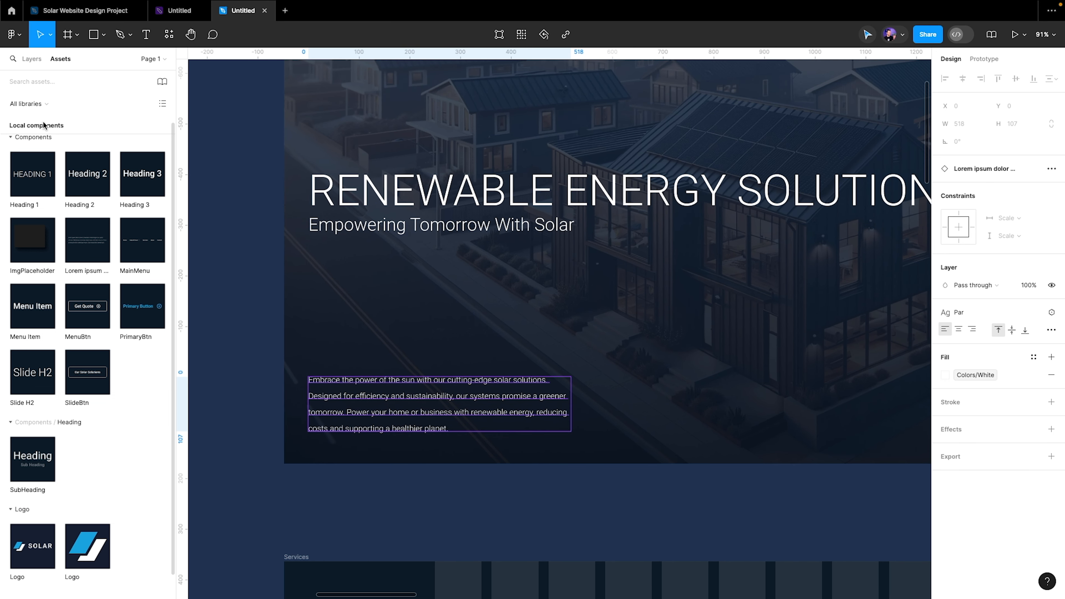
# Set the hero paragraph instance to fill its container's width and resize it to about 1086 px wide by 75 px high
pyautogui.click(32, 59)
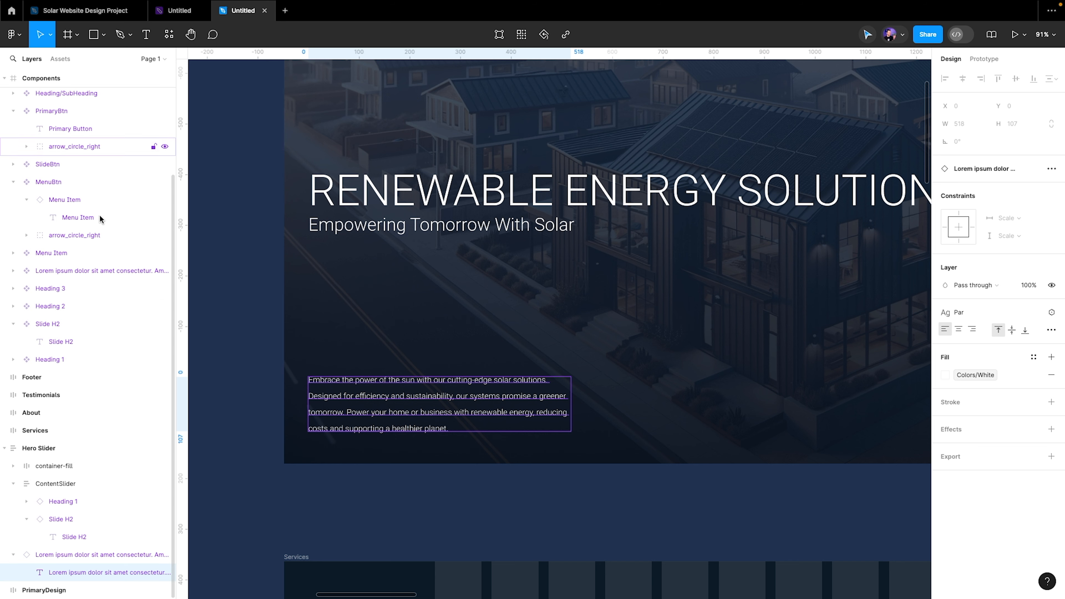
pyautogui.click(49, 556)
pyautogui.click(959, 159)
pyautogui.click(977, 171)
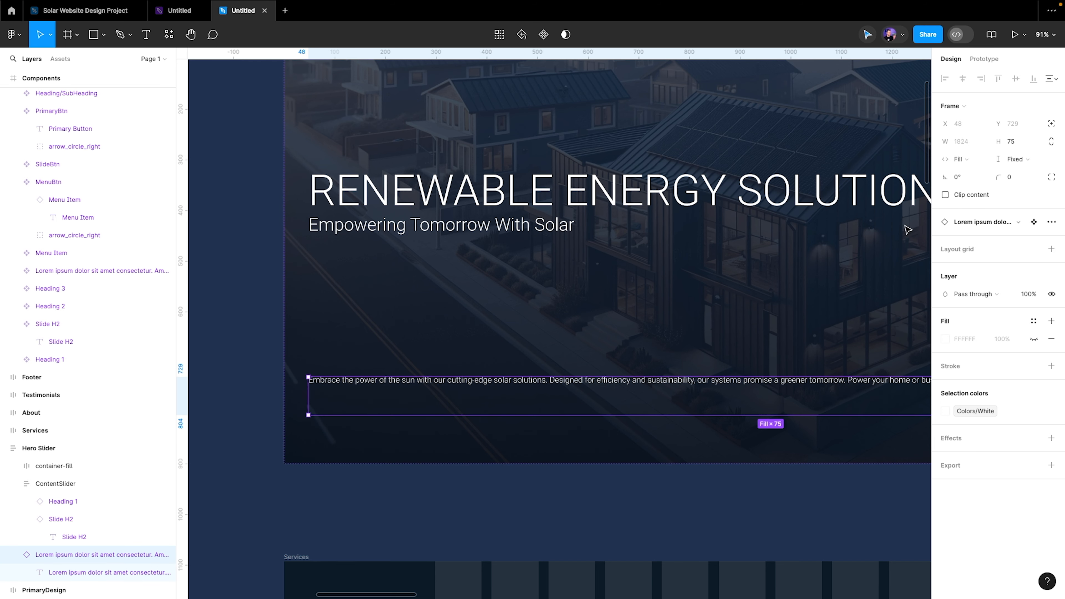
pyautogui.scroll(1, 585, 316)
pyautogui.scroll(-5, 784, 346)
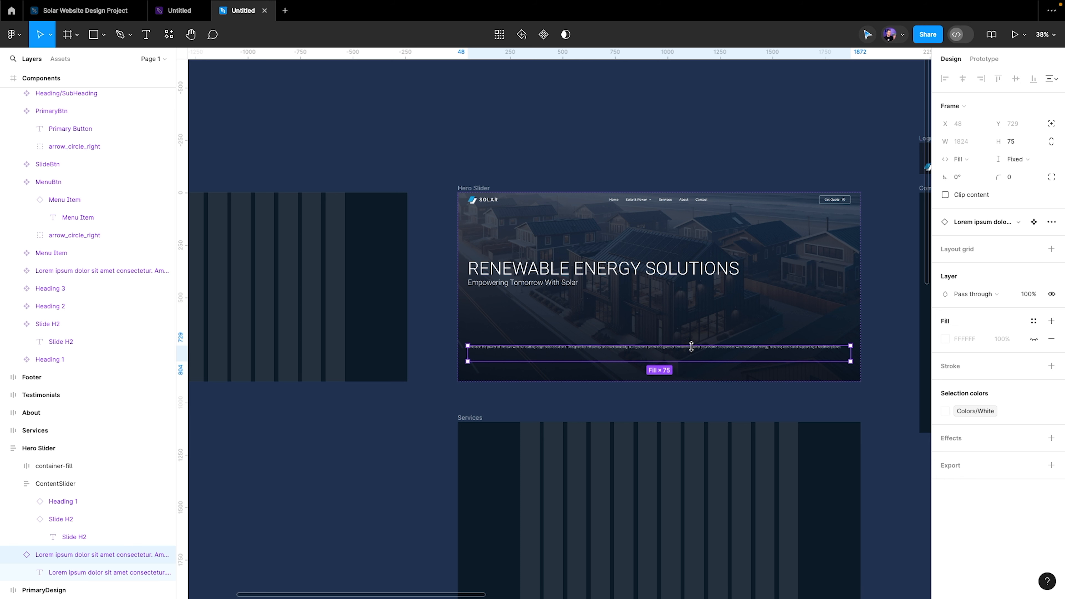
pyautogui.moveTo(850, 361); pyautogui.dragTo(697, 362)
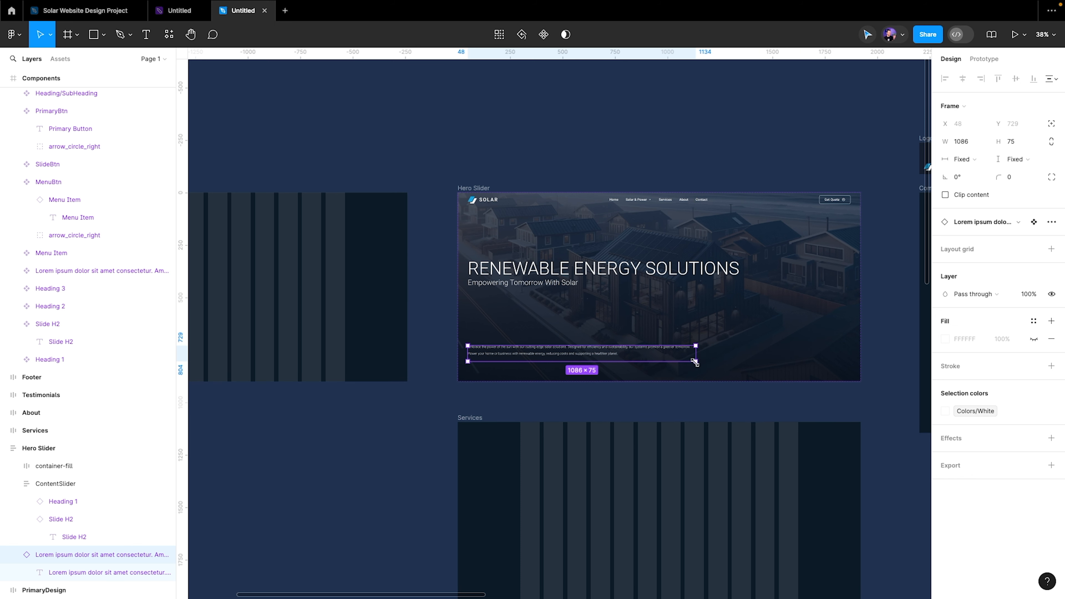
pyautogui.scroll(1, 517, 310)
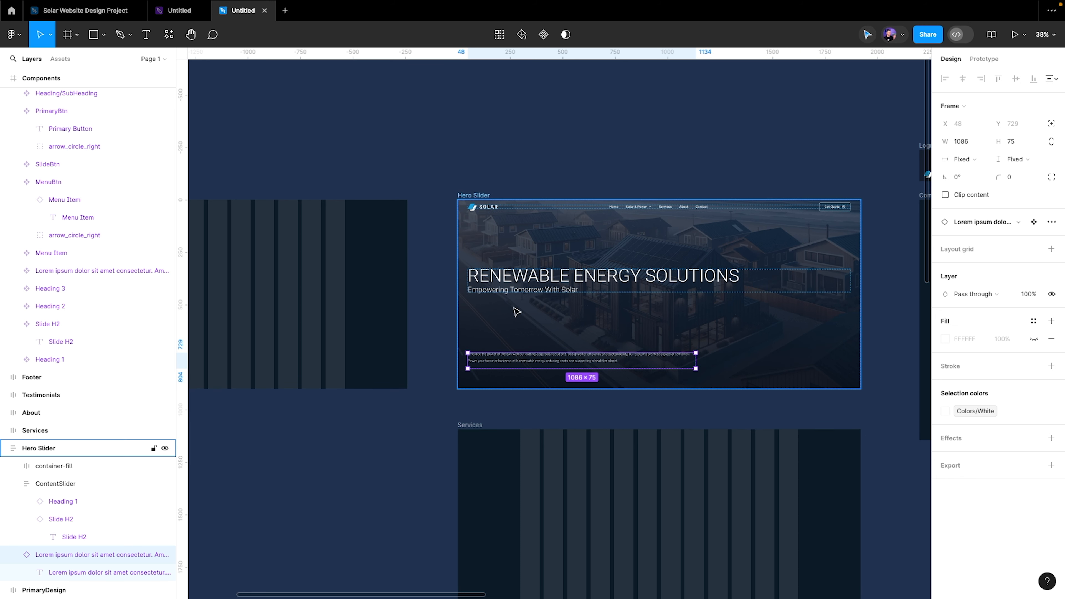
# Rename the Hero Slider's paragraph instance layer as SlidePar
pyautogui.click(13, 554)
pyautogui.doubleClick(96, 554)
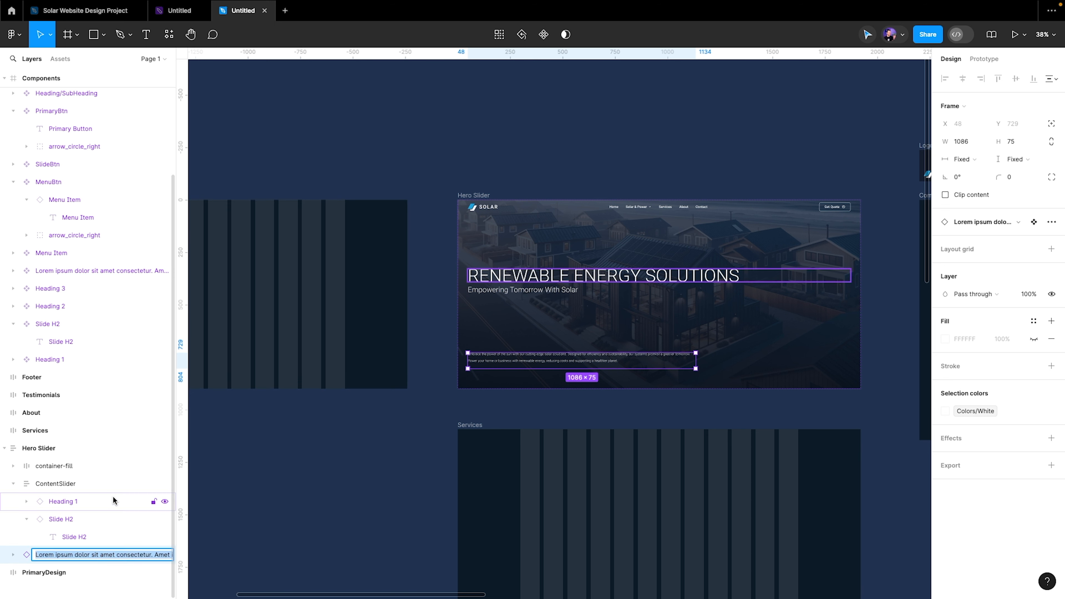
pyautogui.write('SlidePar')
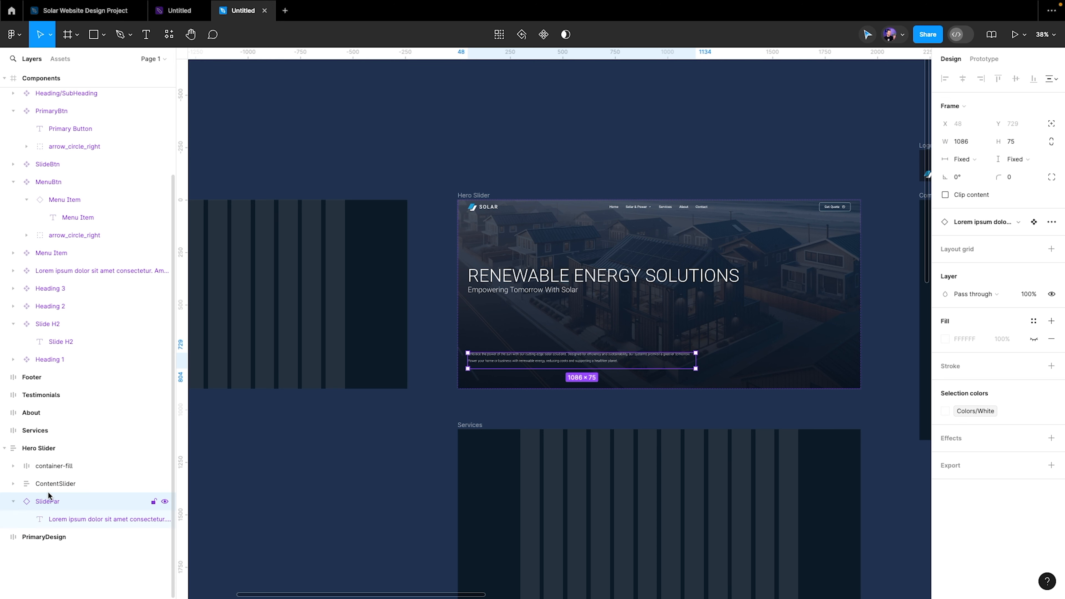
# Group the ContentSlider and SlidePar layers and name the group BottomHalf
pyautogui.keyDown('shift'); pyautogui.click(54, 486); pyautogui.keyUp('shift')
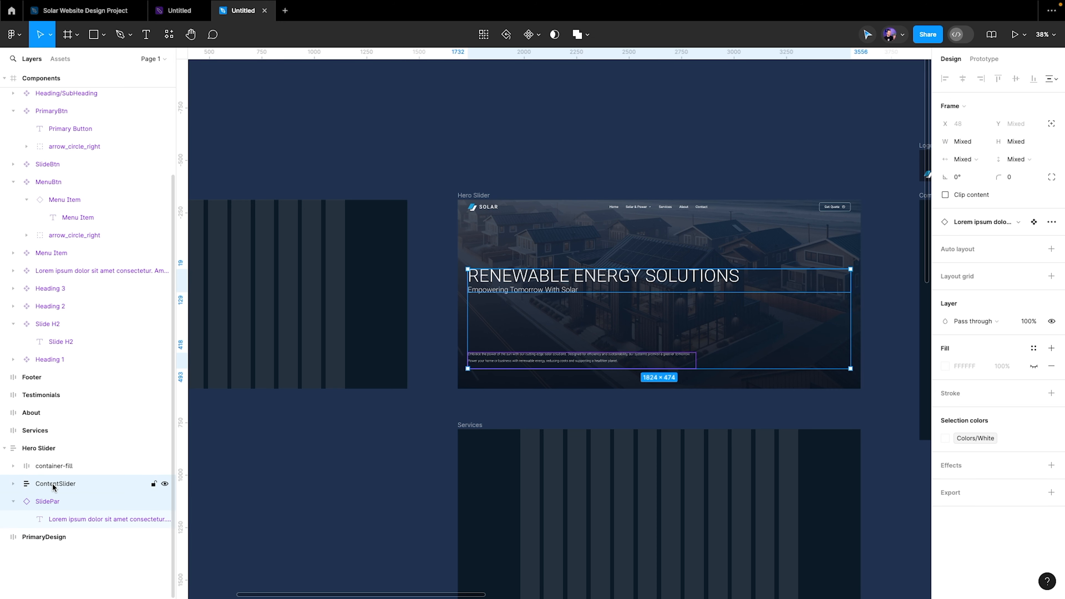
pyautogui.hotkey('ctrl', 'g')
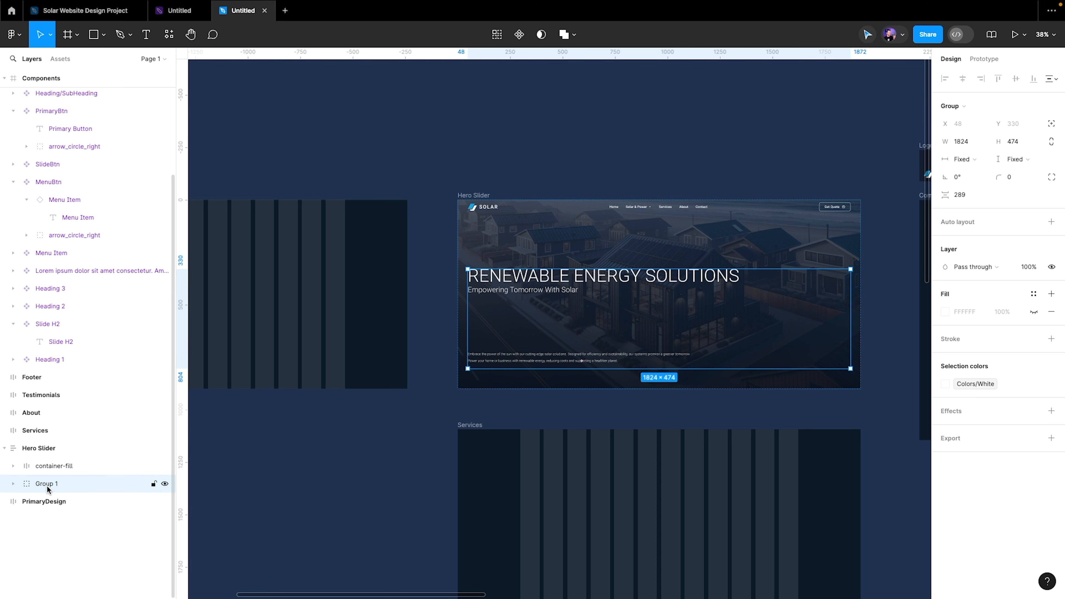
pyautogui.doubleClick(48, 487)
pyautogui.write('BottomHa')
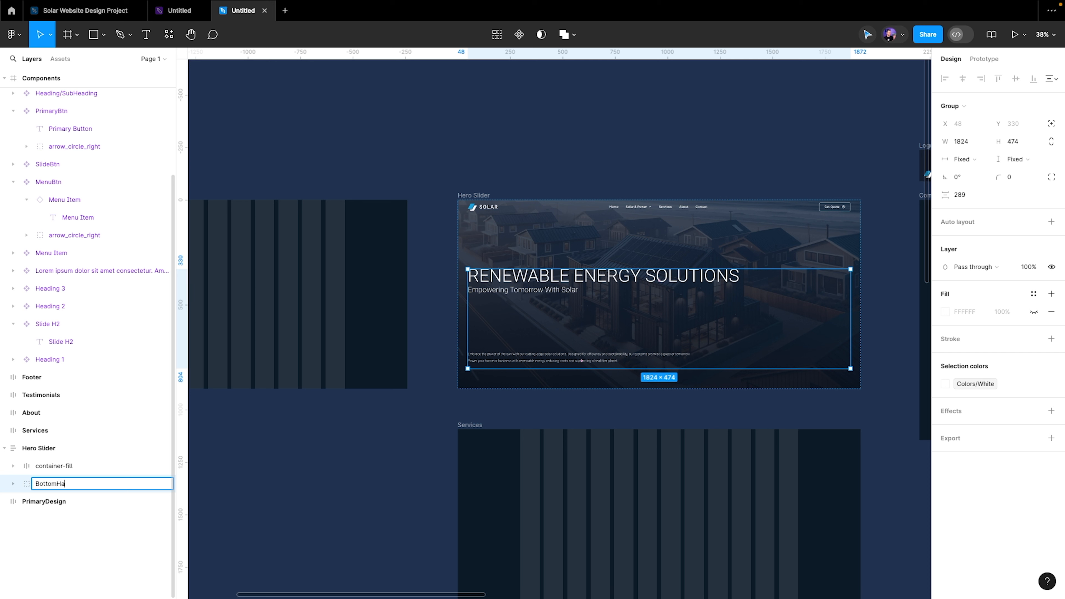
pyautogui.write('lf')
pyautogui.press('Return')
# Add auto layout to BottomHalf and bind its item gap to the spacing variable with the value 48
pyautogui.click(1051, 222)
pyautogui.click(984, 264)
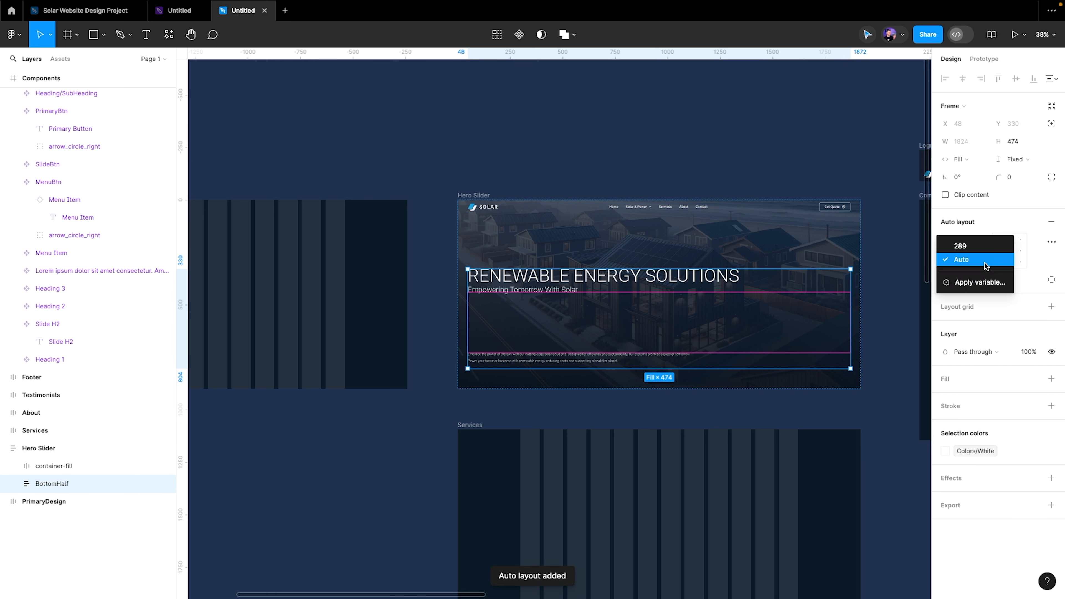
pyautogui.click(979, 282)
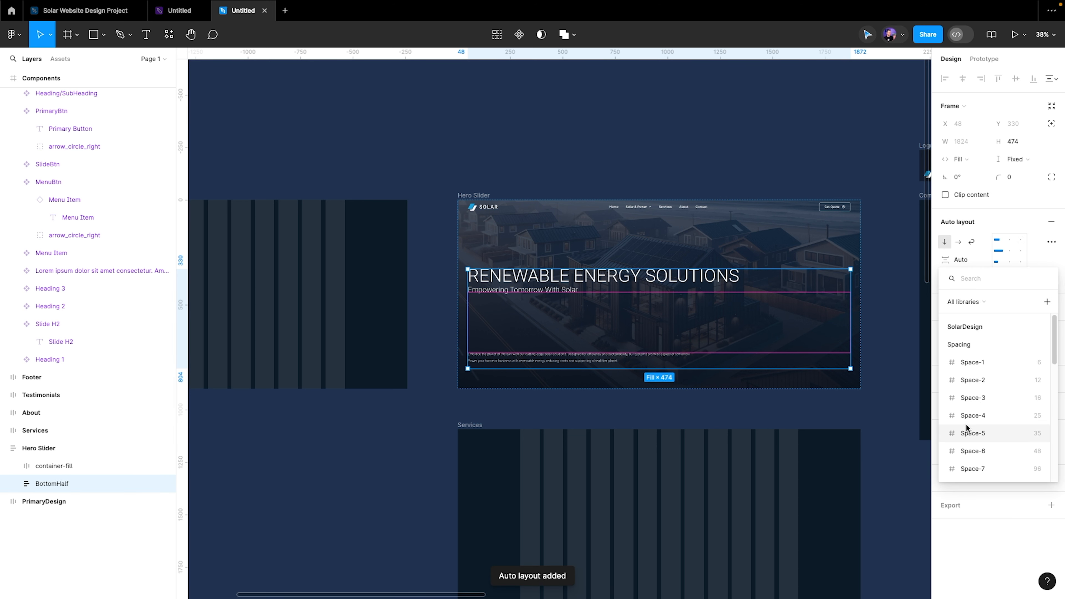
pyautogui.scroll(-3, 967, 428)
pyautogui.click(1006, 356)
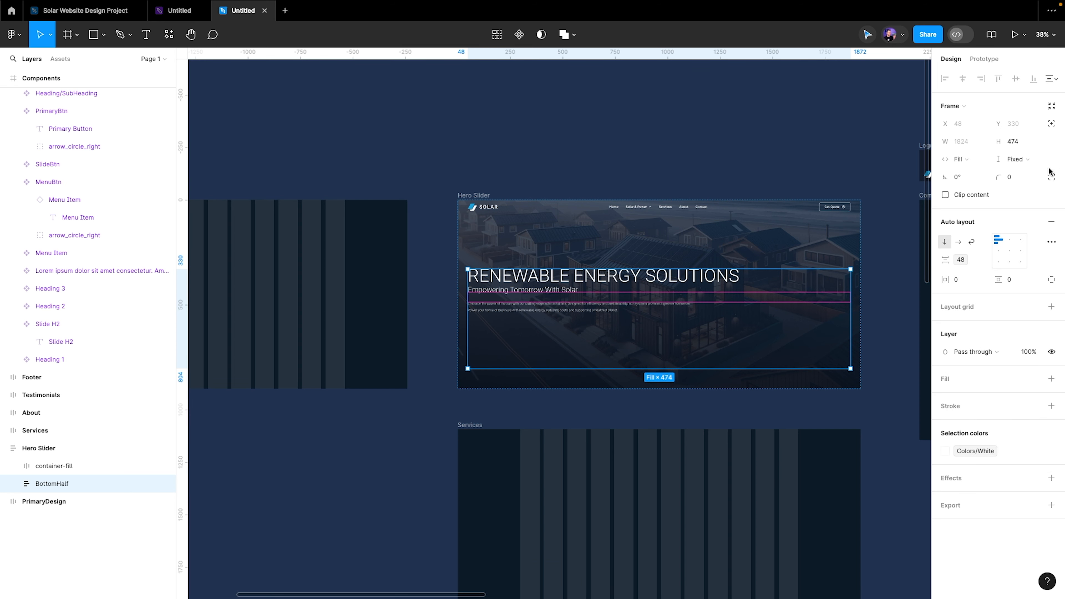
# Set the height of the BottomHalf frame to hug its contents
pyautogui.click(1019, 159)
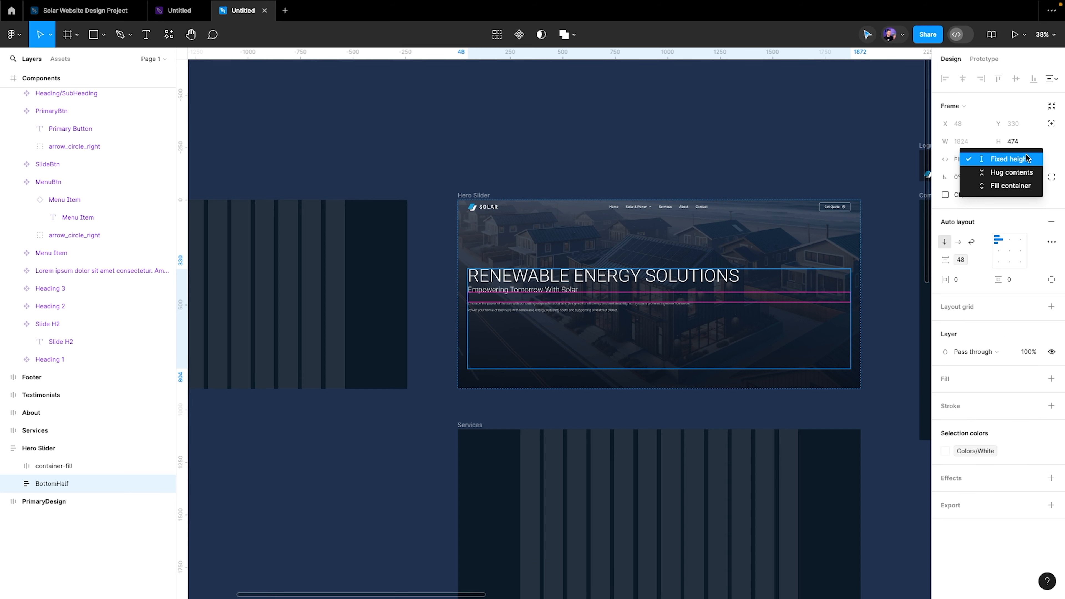
pyautogui.click(1014, 172)
pyautogui.keyDown('ctrl'); pyautogui.scroll(5, 489, 198); pyautogui.keyUp('ctrl')
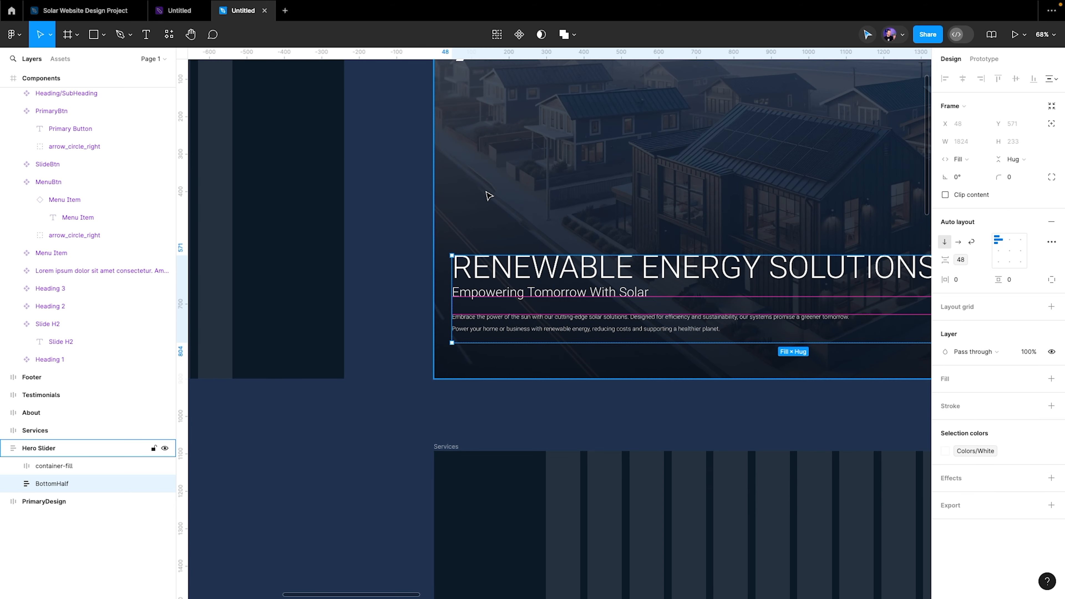
pyautogui.scroll(1, 488, 198)
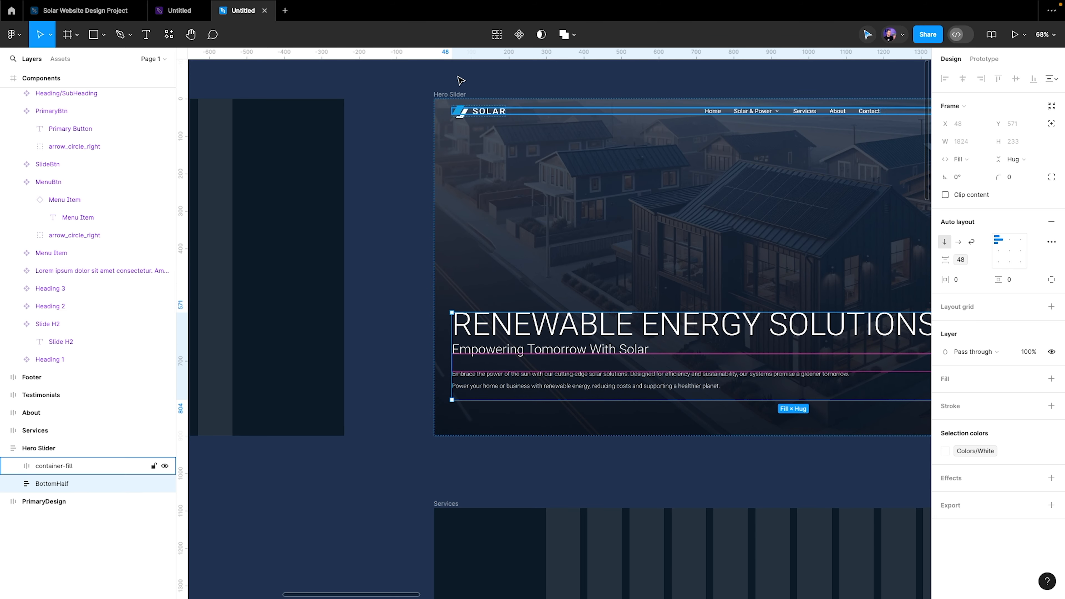
# Preview the Hero Slider frame as a running prototype and return to the design file
pyautogui.click(445, 94)
pyautogui.click(1017, 35)
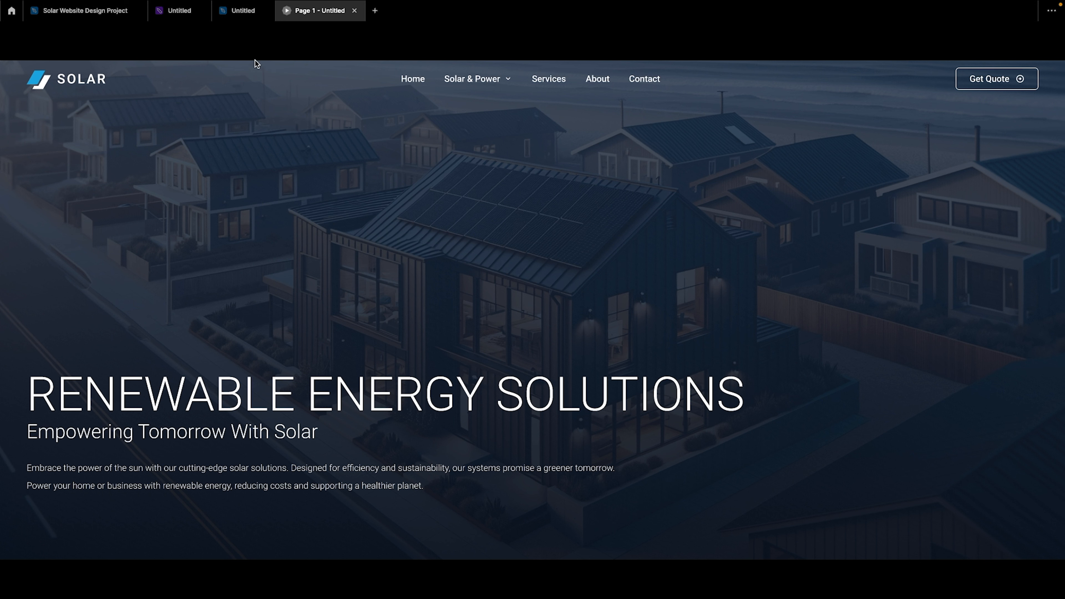
pyautogui.click(240, 13)
pyautogui.hscroll(3, 431, 327)
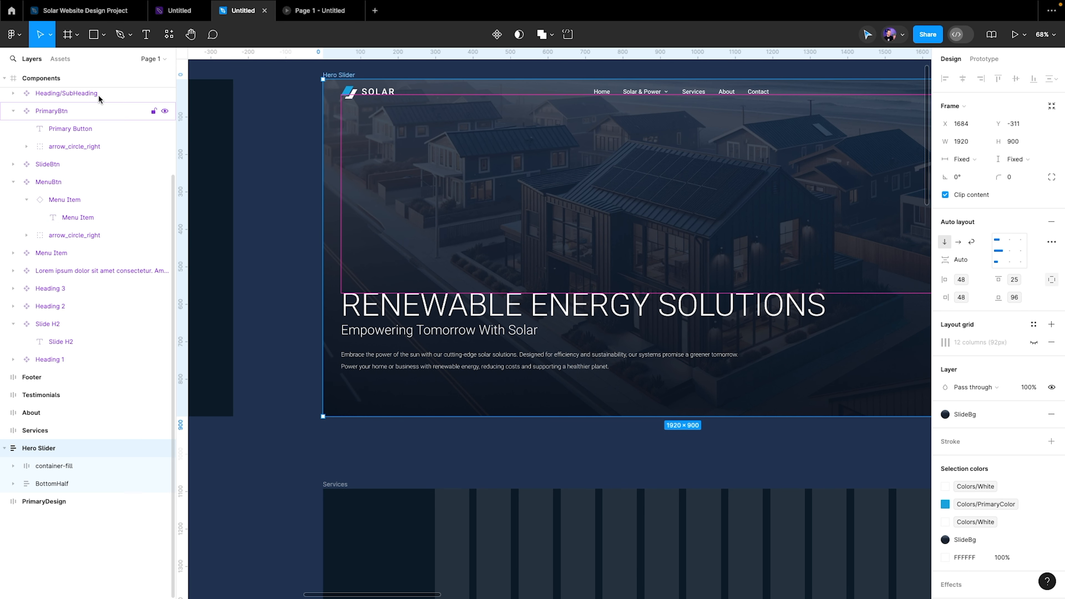
# Place a SlideBtn component instance in the Hero Slider and nest it in BottomHalf directly below SlidePar
pyautogui.click(61, 59)
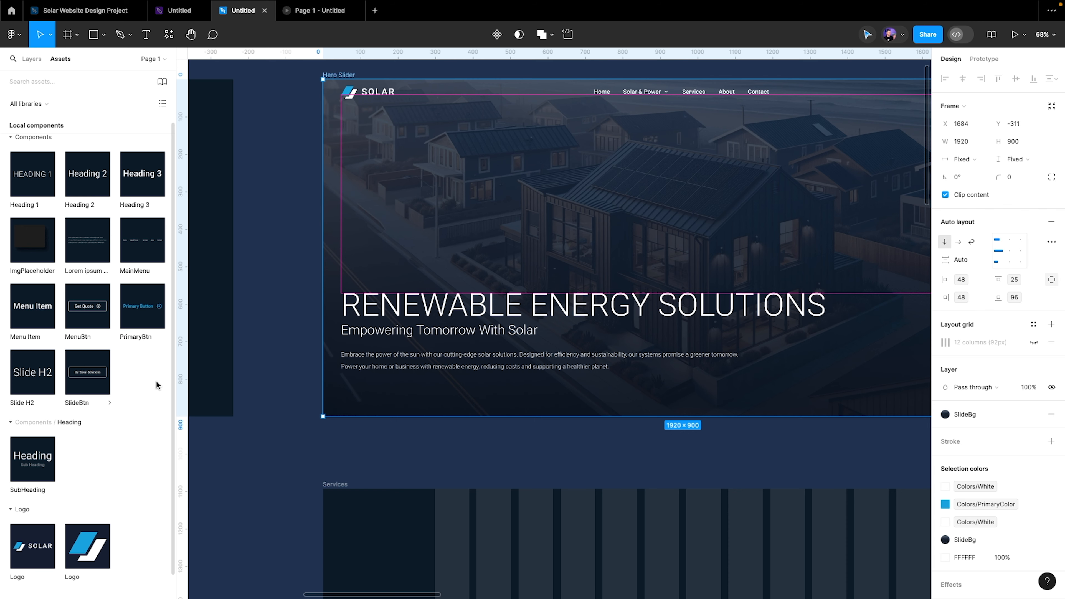
pyautogui.moveTo(90, 376); pyautogui.dragTo(381, 362)
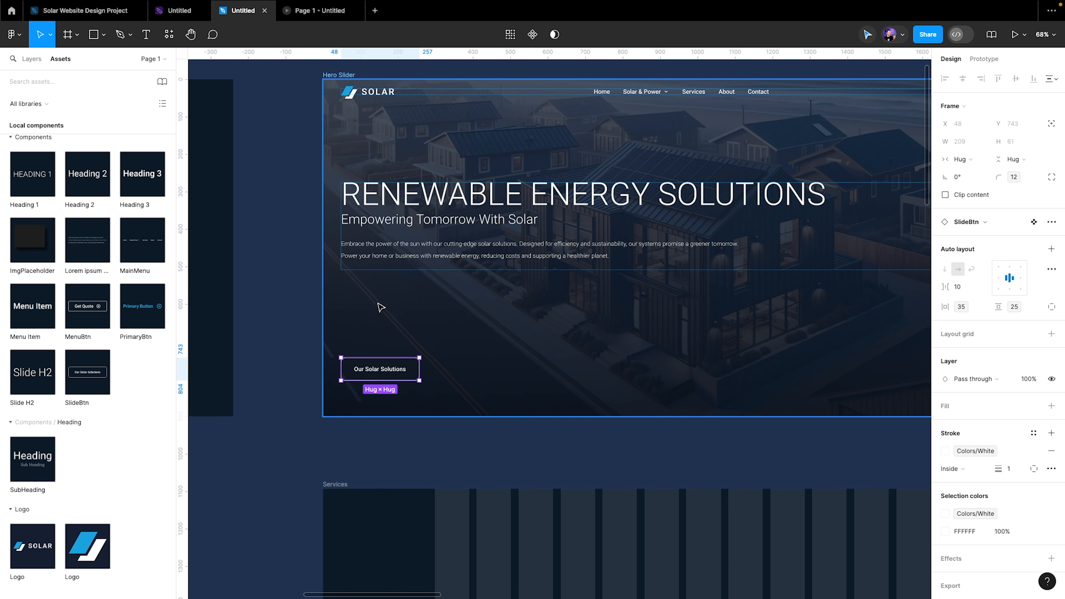
pyautogui.click(32, 58)
pyautogui.scroll(-2, 57, 529)
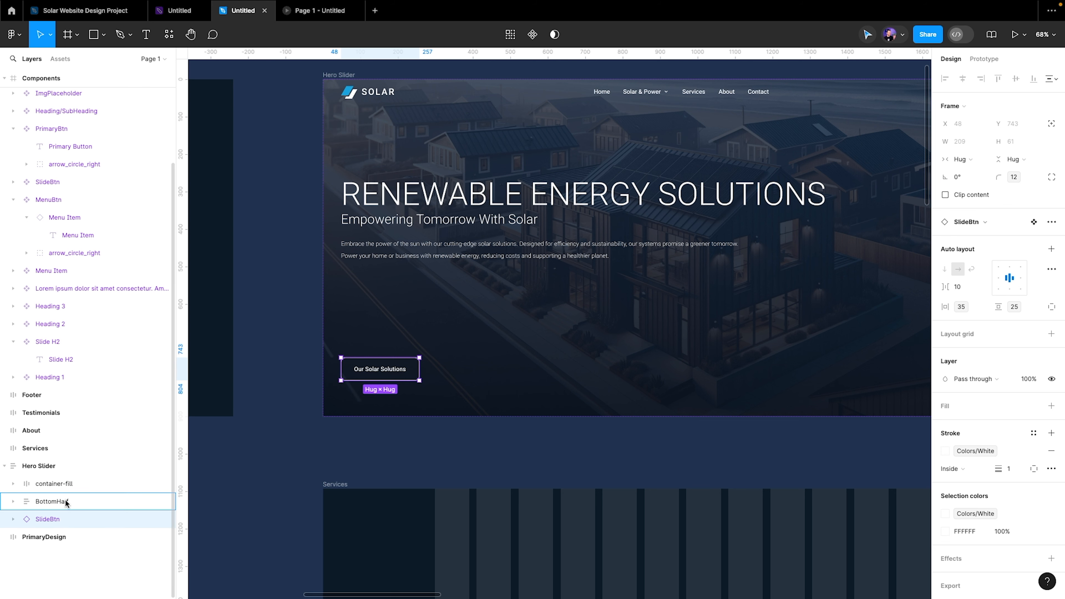
pyautogui.moveTo(47, 518); pyautogui.dragTo(65, 503)
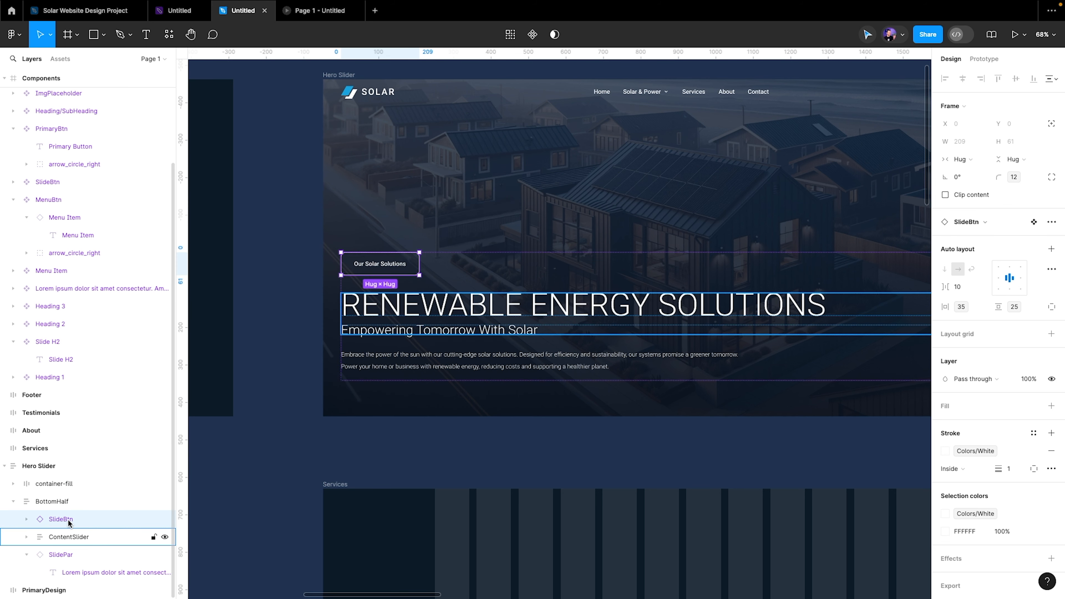
pyautogui.click(26, 554)
pyautogui.moveTo(52, 522); pyautogui.dragTo(71, 566)
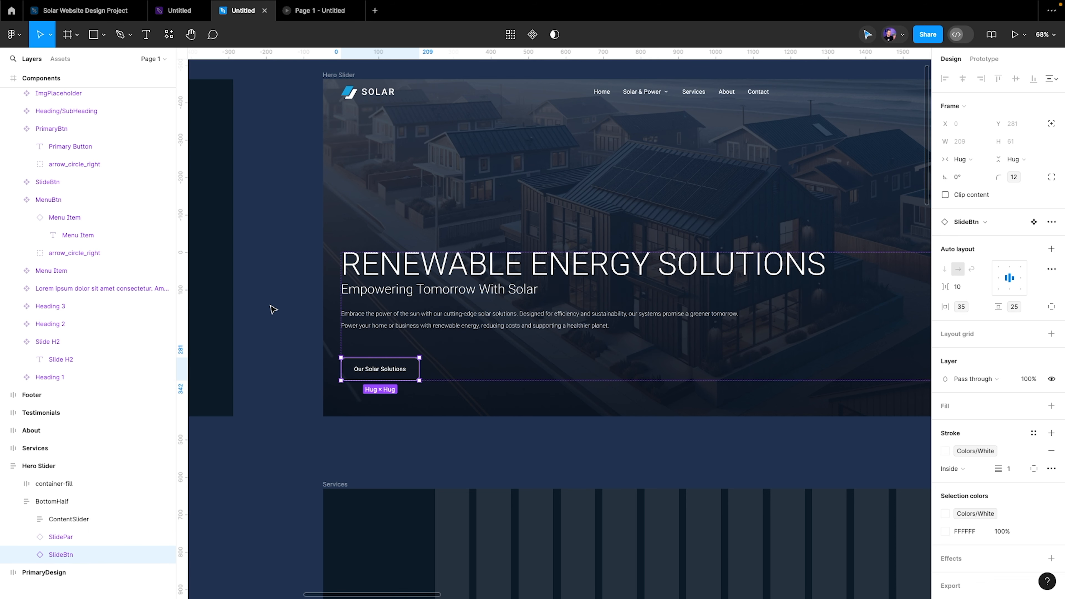
# Group the SlideBtn instance inside BottomHalf and give the group a horizontal auto layout with left-center alignment
pyautogui.click(67, 59)
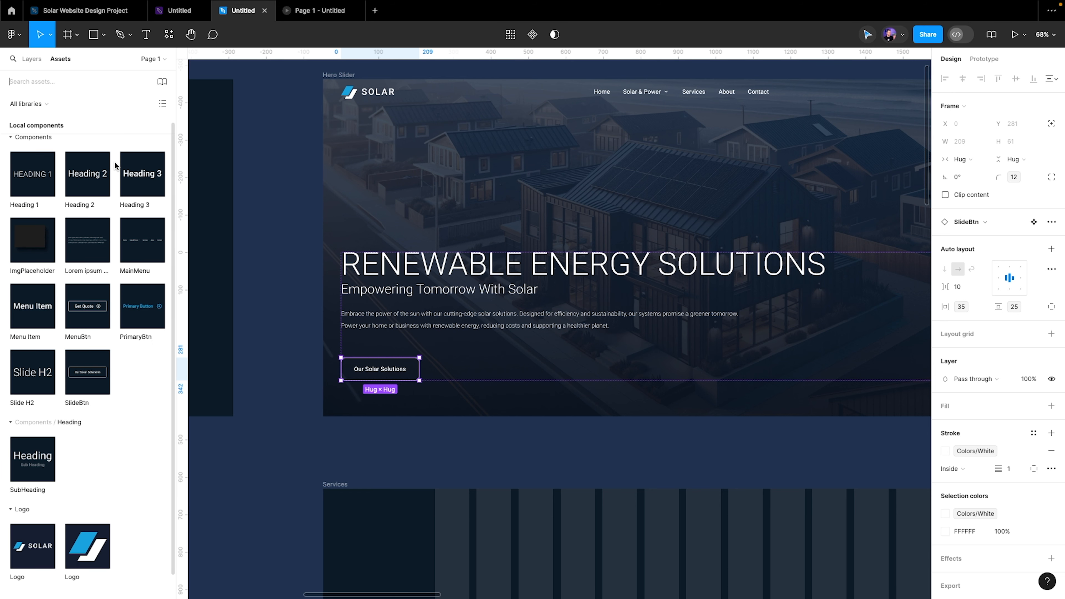
pyautogui.click(30, 62)
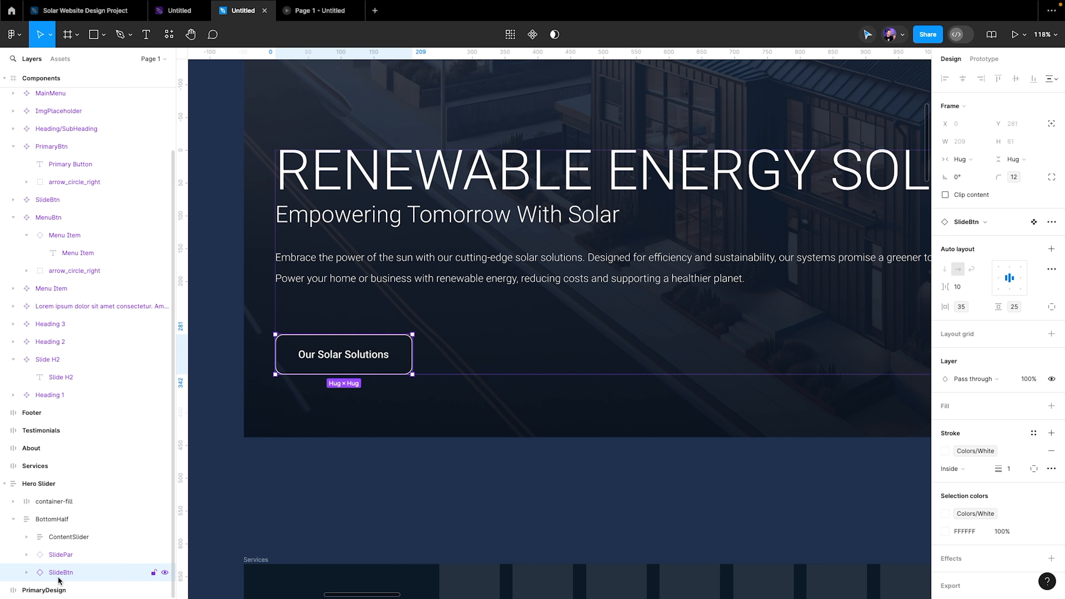
pyautogui.hotkey('ctrl', 'g')
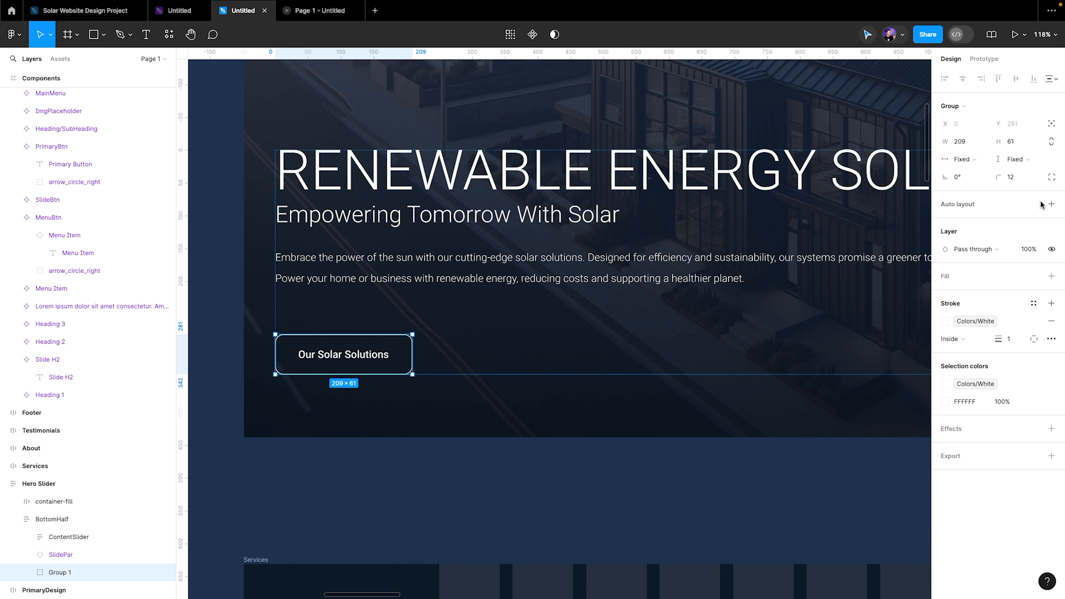
pyautogui.click(1050, 205)
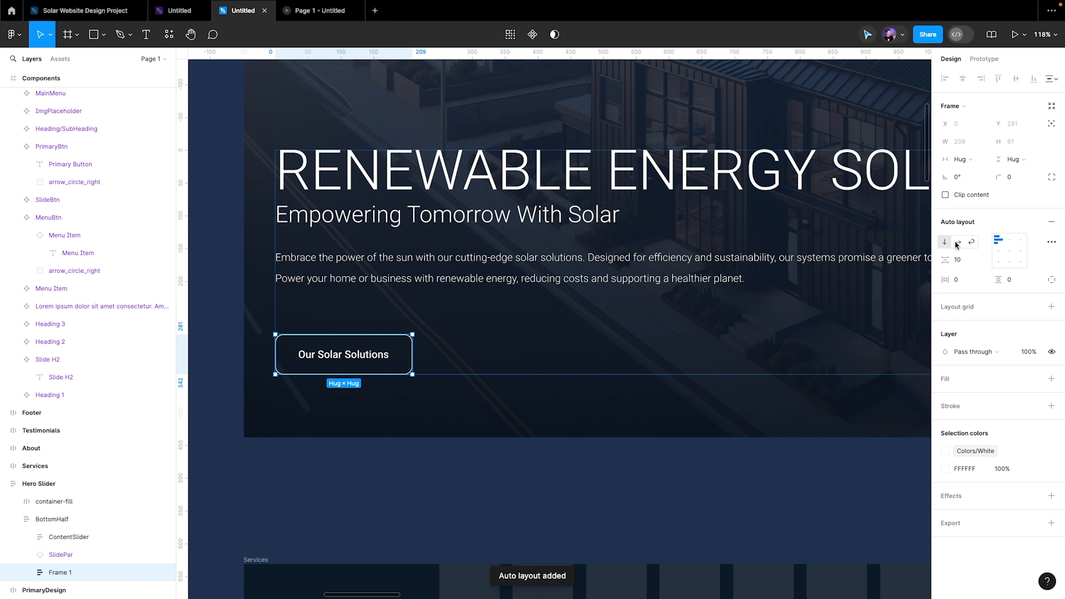
pyautogui.click(957, 242)
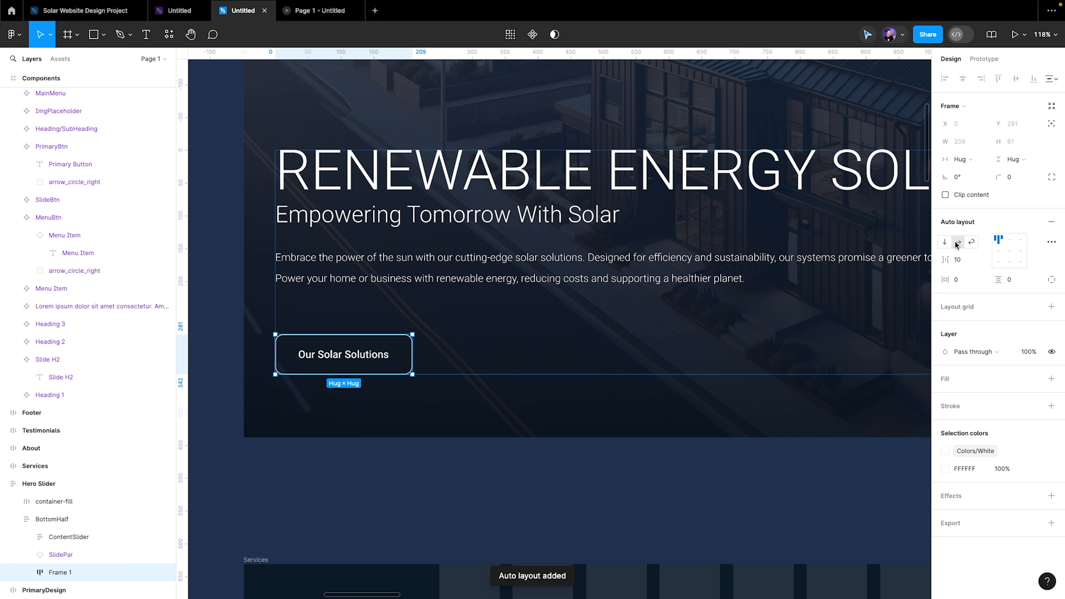
pyautogui.click(999, 251)
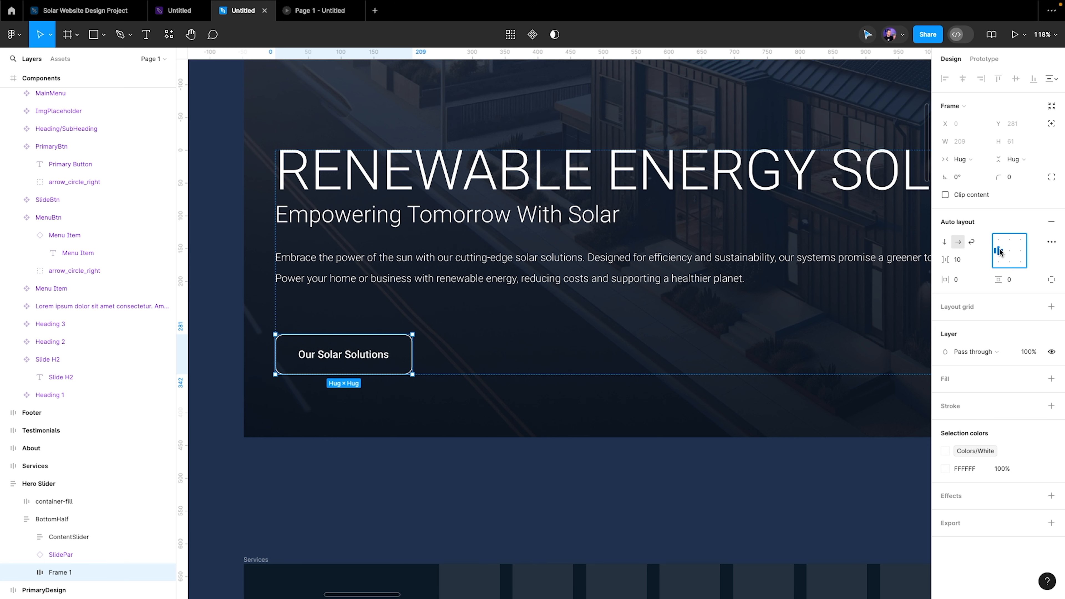
# Rename the new auto layout frame around the button as BtnGroup
pyautogui.doubleClick(66, 573)
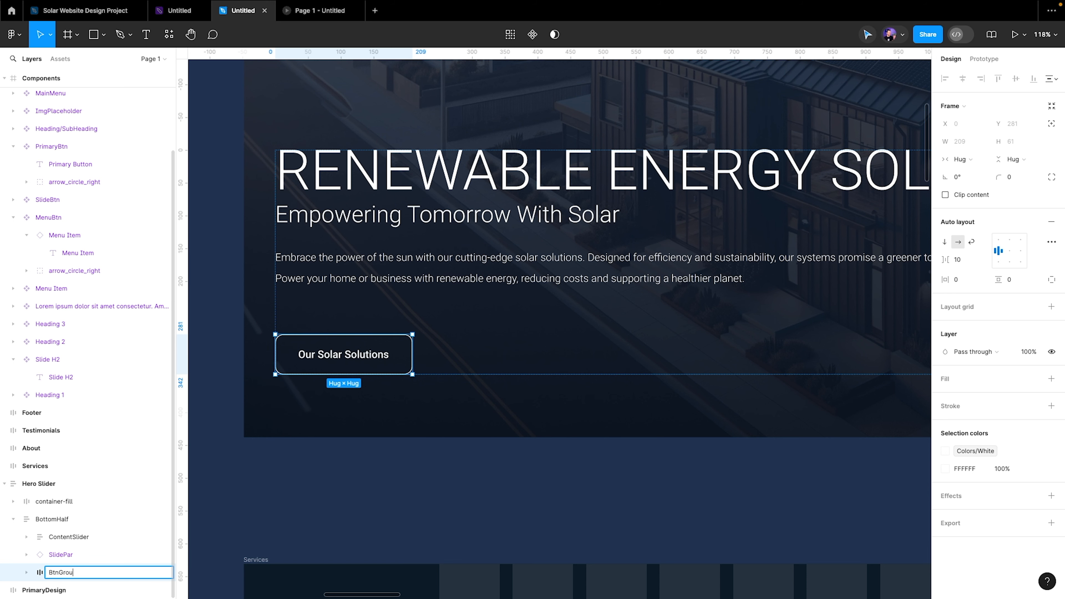
pyautogui.write('p')
pyautogui.press('Return')
# Add a text layer reading "Speak To A Pro!" near the Our Solar Solutions button in BottomHalf
pyautogui.press('t')
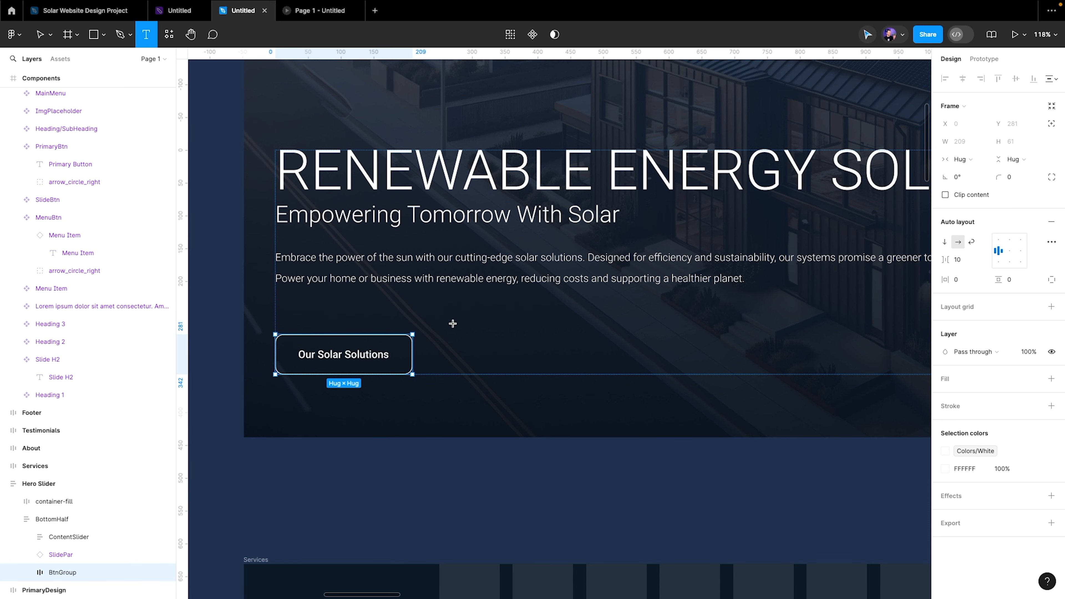
pyautogui.click(446, 349)
pyautogui.write('Spe')
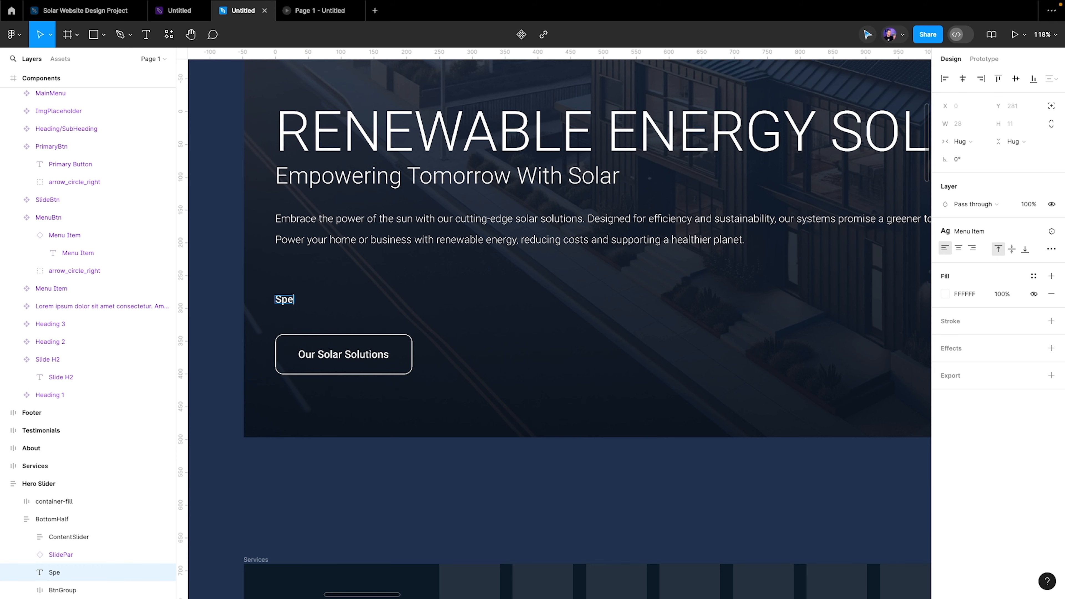
pyautogui.write('ak To A Pro!')
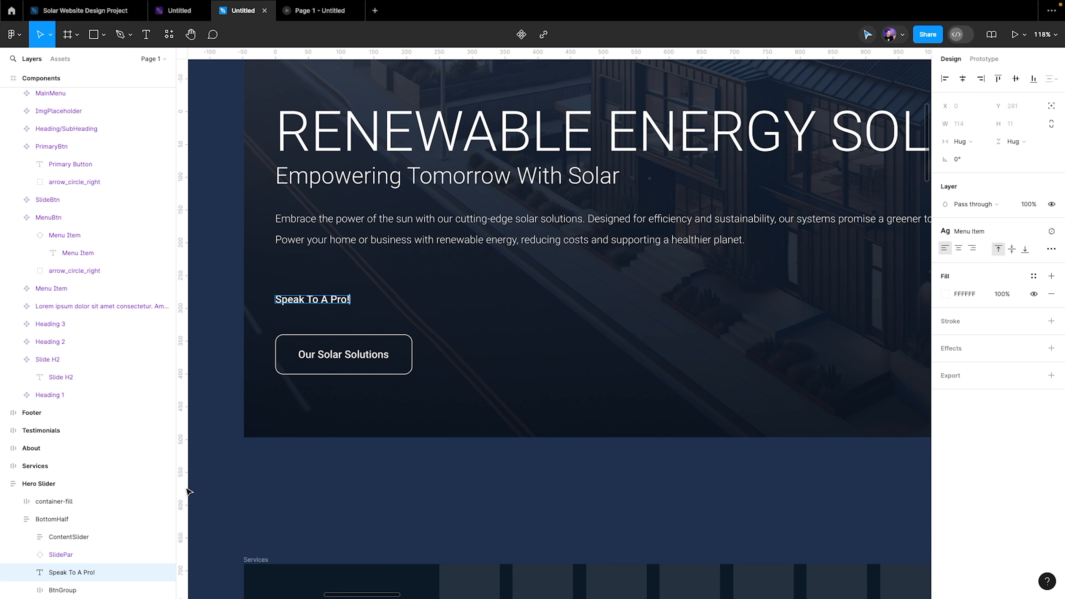
# Nest the "Speak To A Pro!" text in BtnGroup directly after SlideBtn and set the group's item spacing to the Space-5 variable (35)
pyautogui.scroll(-1, 86, 565)
pyautogui.moveTo(70, 555); pyautogui.dragTo(80, 583)
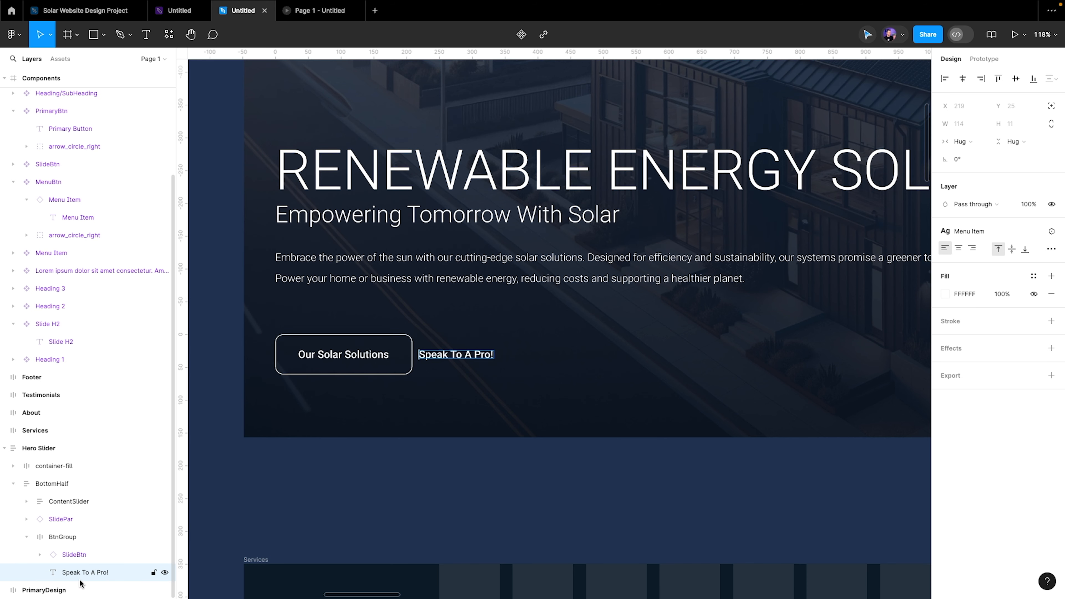
pyautogui.click(71, 537)
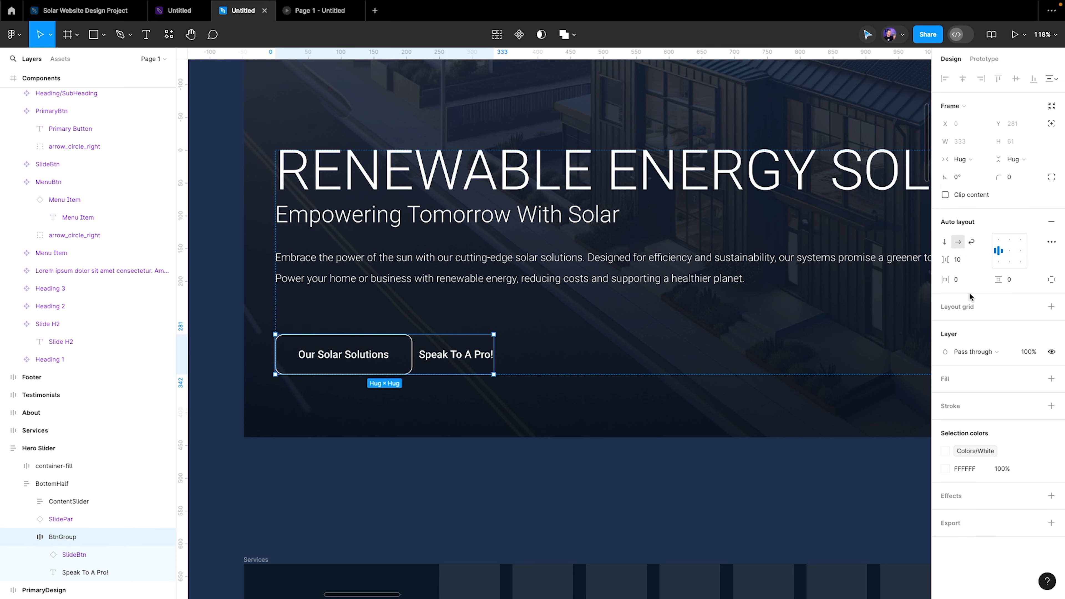
pyautogui.click(981, 261)
pyautogui.click(968, 296)
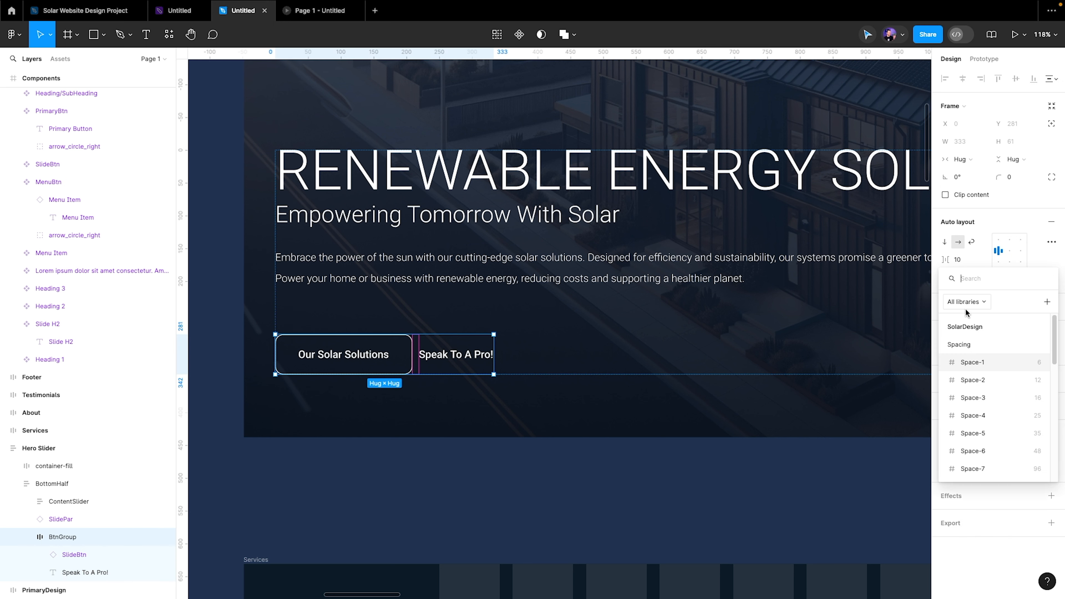
pyautogui.click(972, 433)
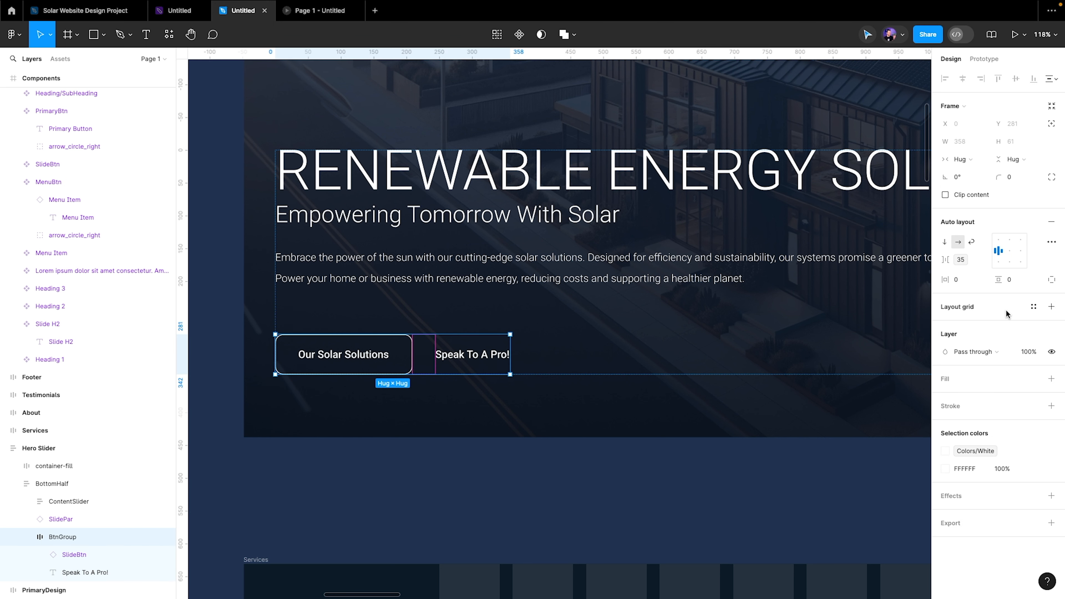
# Increase the item spacing of BtnGroup to the Space-6 variable (48)
pyautogui.click(985, 257)
pyautogui.click(982, 292)
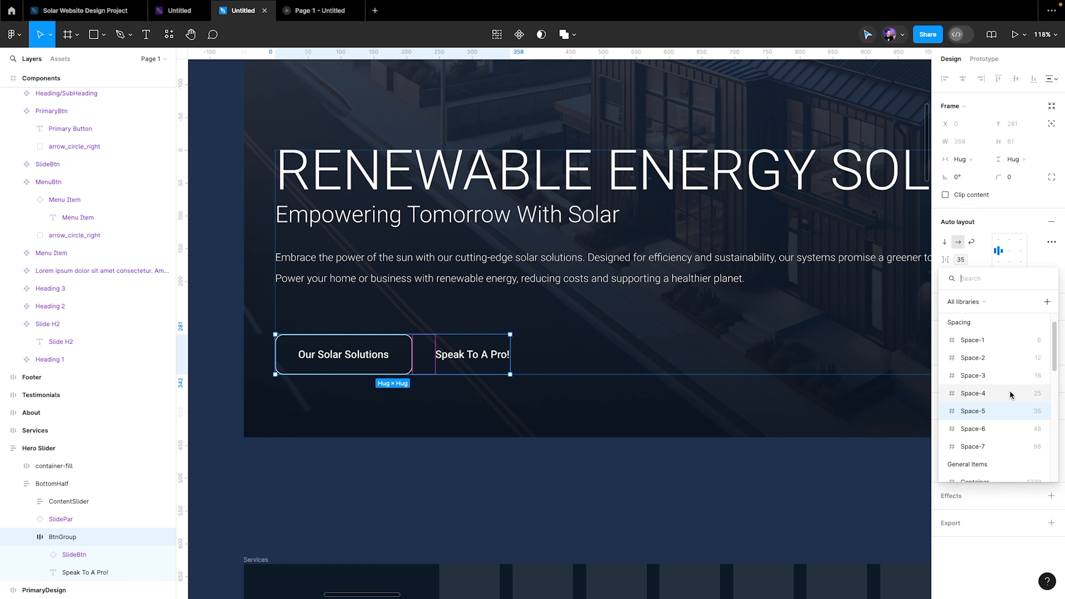
pyautogui.scroll(-1, 1009, 398)
pyautogui.click(1008, 411)
pyautogui.click(524, 274)
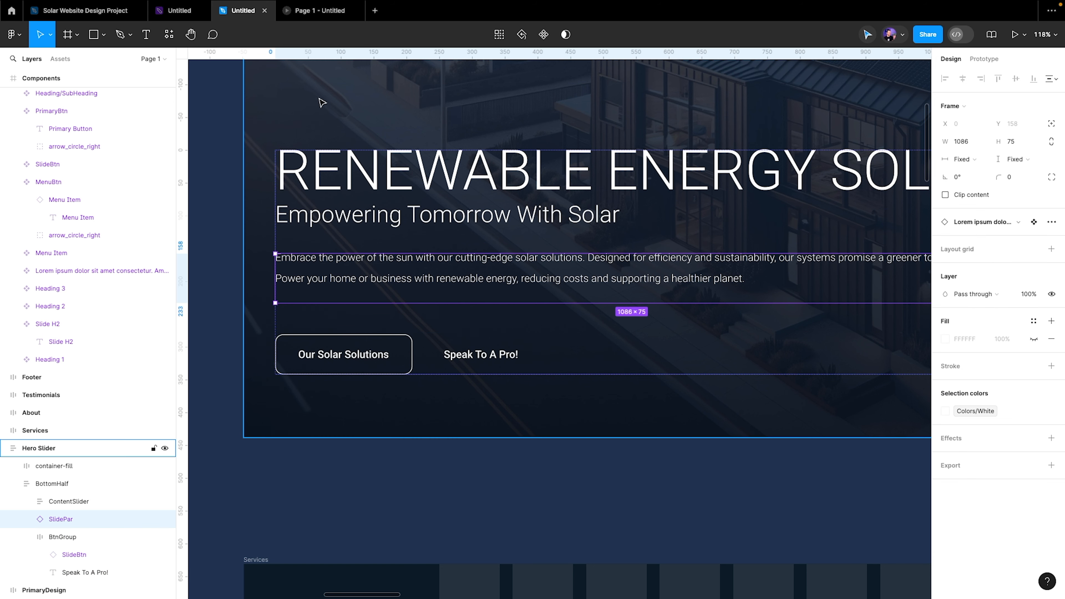
# Review the hero slider in the prototype preview, then look over the Services, About, Testimonials and Footer frames in the design file
pyautogui.click(312, 11)
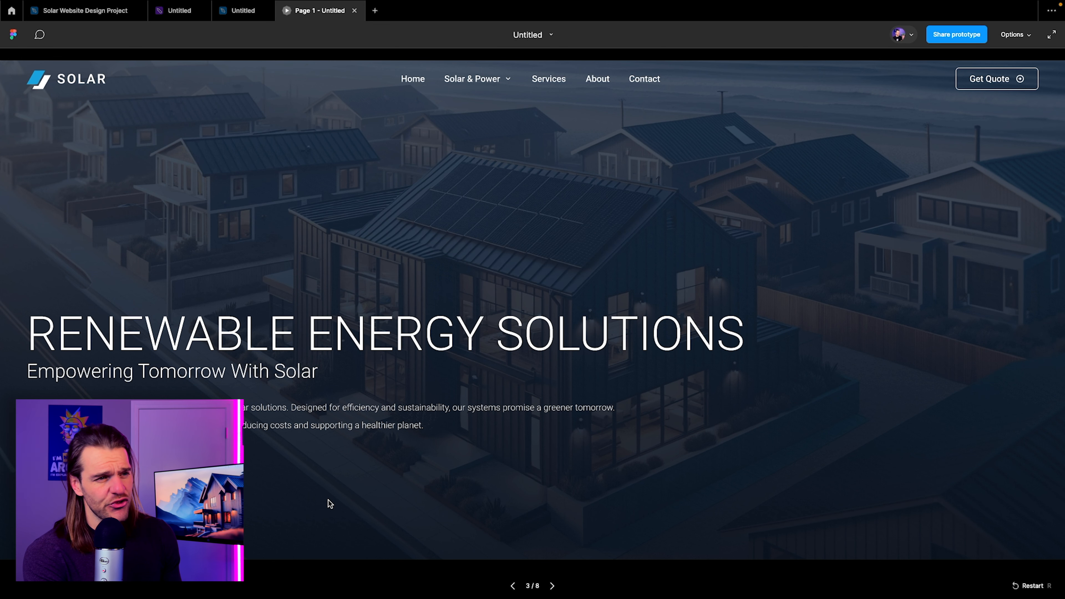
pyautogui.click(224, 17)
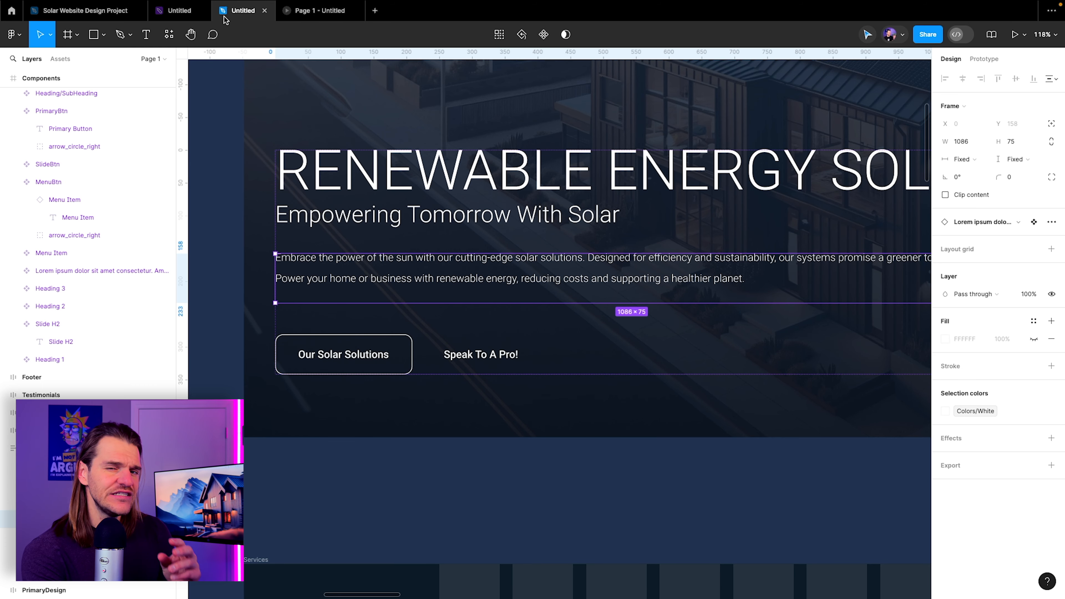
pyautogui.scroll(-5, 297, 409)
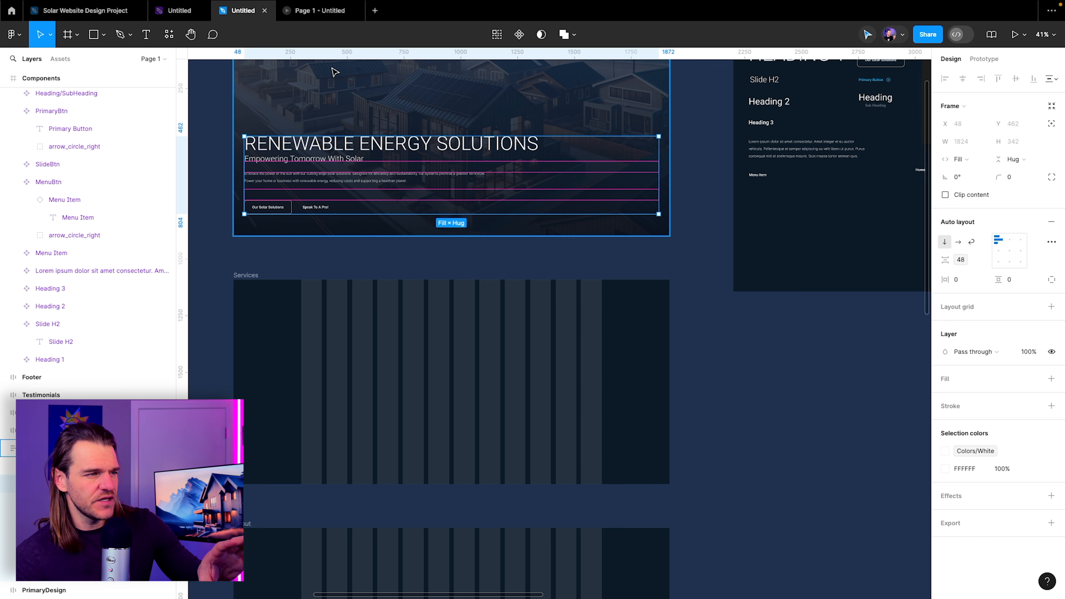
pyautogui.scroll(-1, 334, 170)
pyautogui.scroll(-5, 333, 356)
pyautogui.scroll(1, 333, 359)
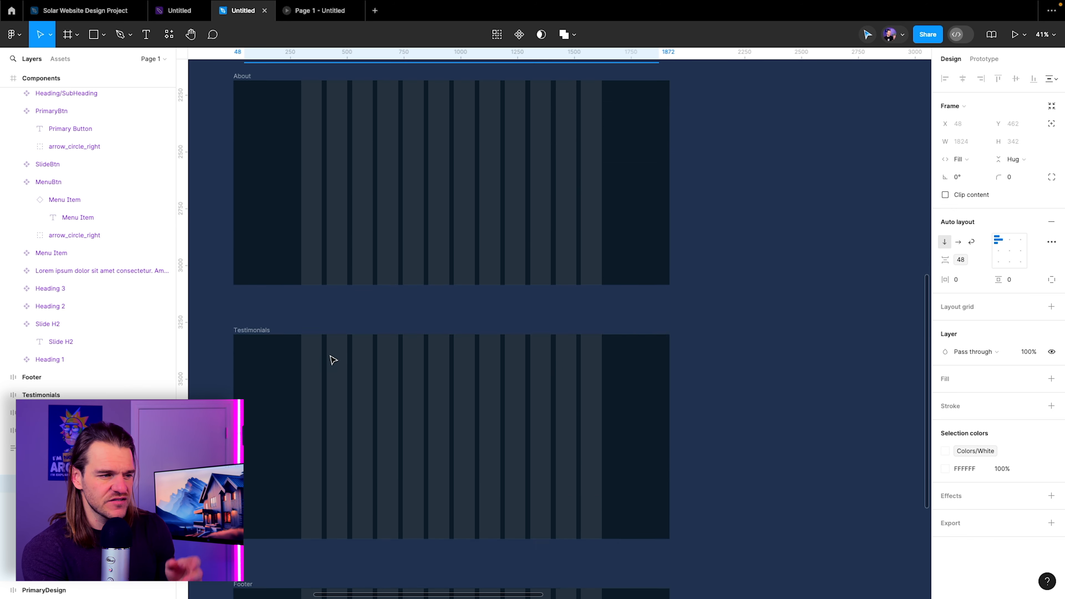
pyautogui.scroll(-1, 336, 321)
pyautogui.scroll(-5, 335, 321)
pyautogui.scroll(3, 485, 228)
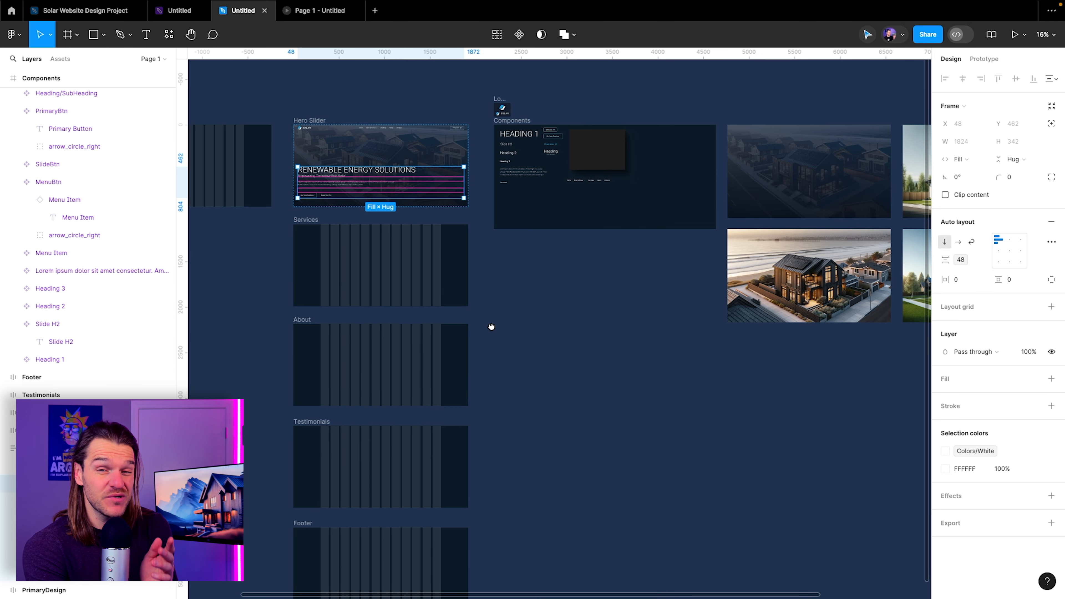
# Place an instance of the SubHeading component in the Services frame
pyautogui.scroll(1, 470, 229)
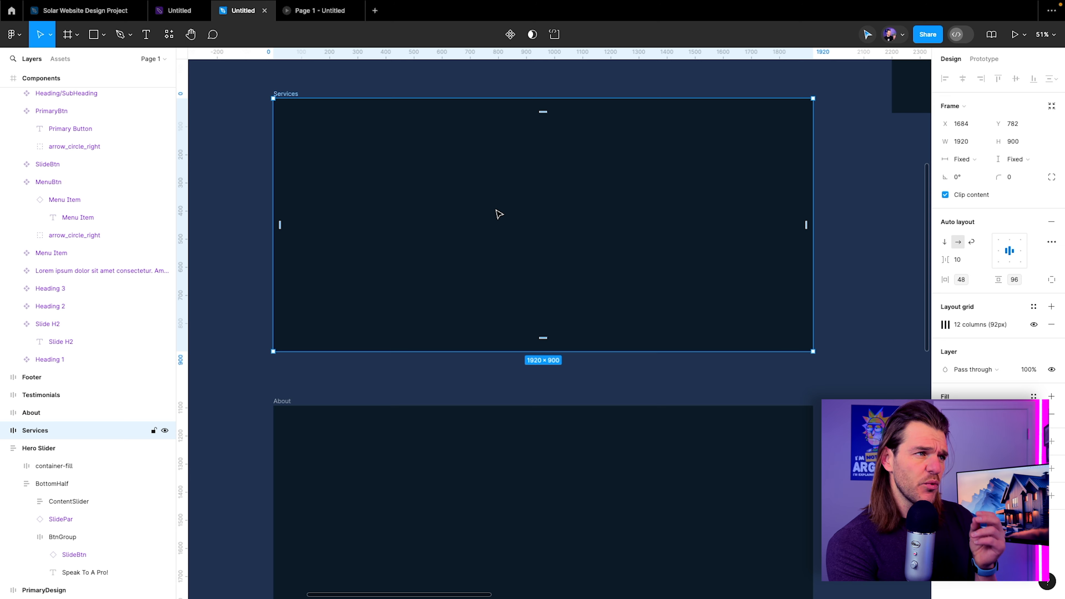
pyautogui.scroll(2, 499, 257)
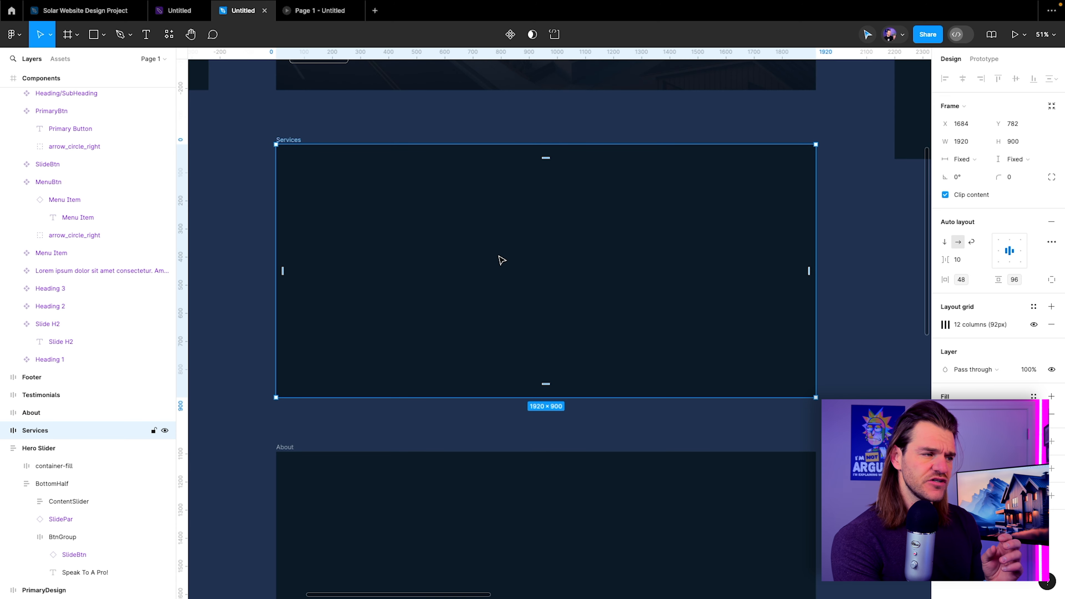
pyautogui.click(74, 61)
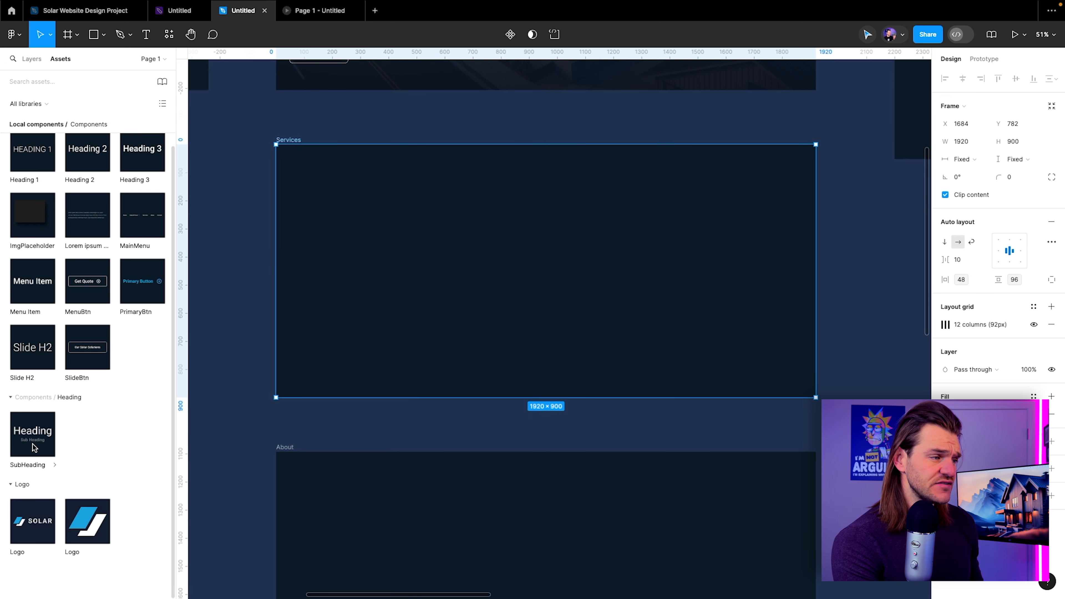
pyautogui.moveTo(32, 444); pyautogui.dragTo(437, 255)
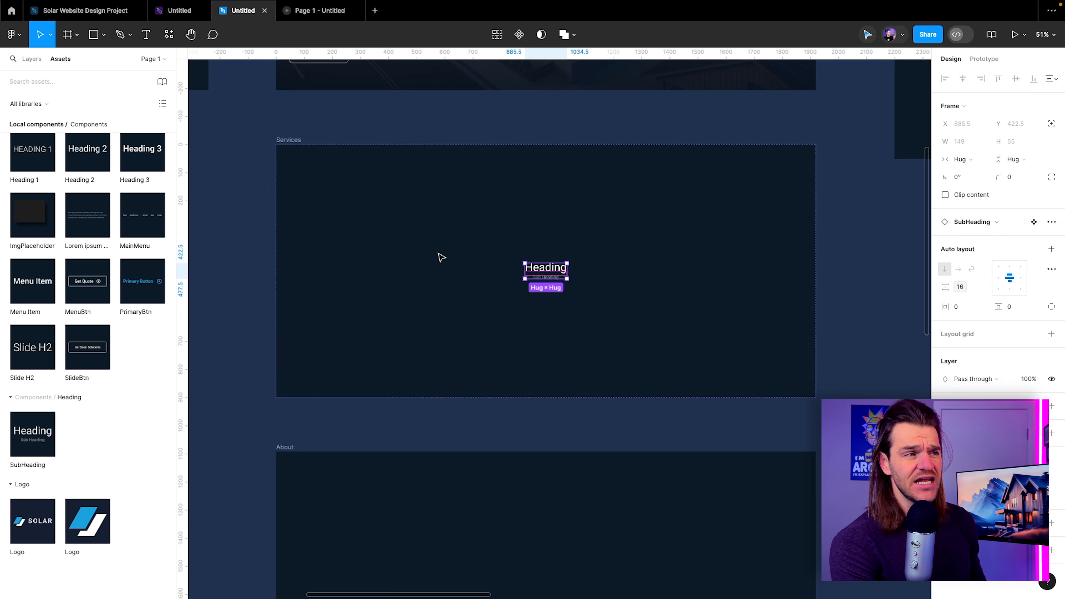
pyautogui.click(480, 129)
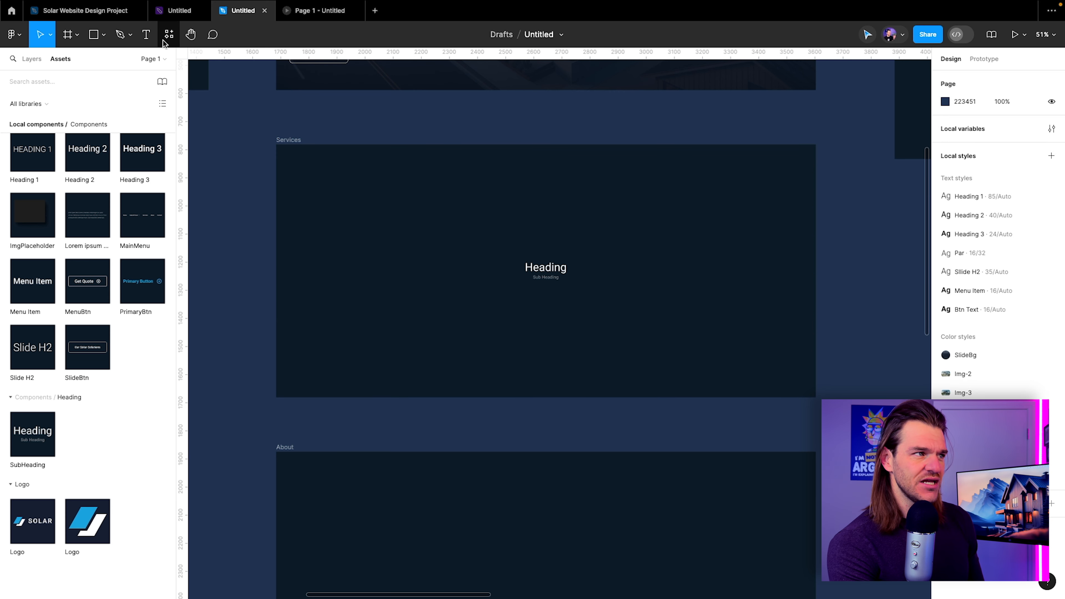
# Copy the heading text "Solar Solutions That Works" from the Services/Solutions section of the FigJam website content board
pyautogui.click(174, 12)
pyautogui.hscroll(10, 714, 301)
pyautogui.scroll(-10, 714, 301)
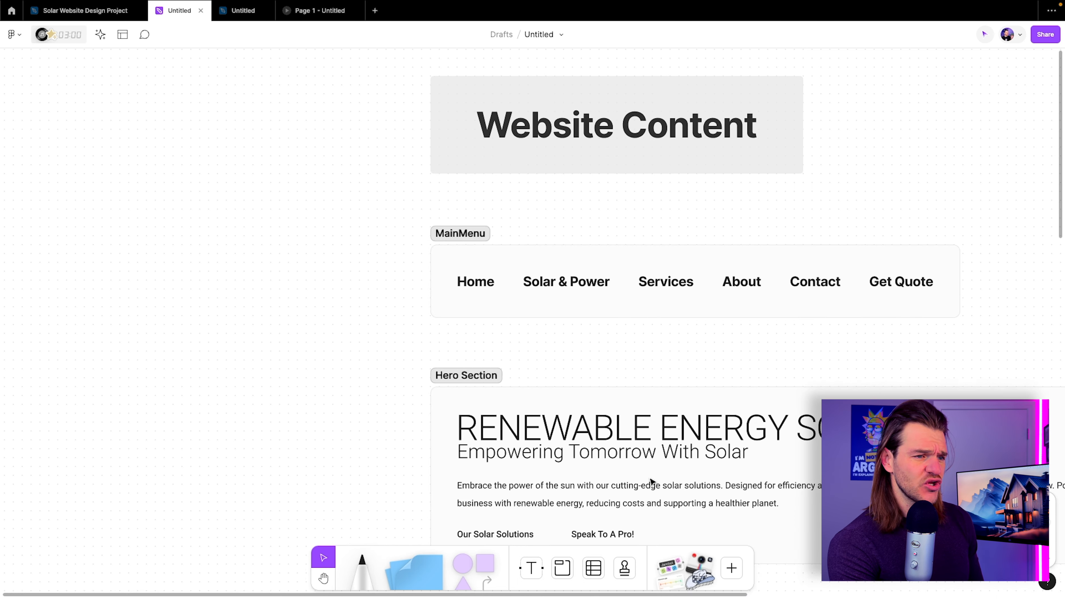
pyautogui.doubleClick(378, 356)
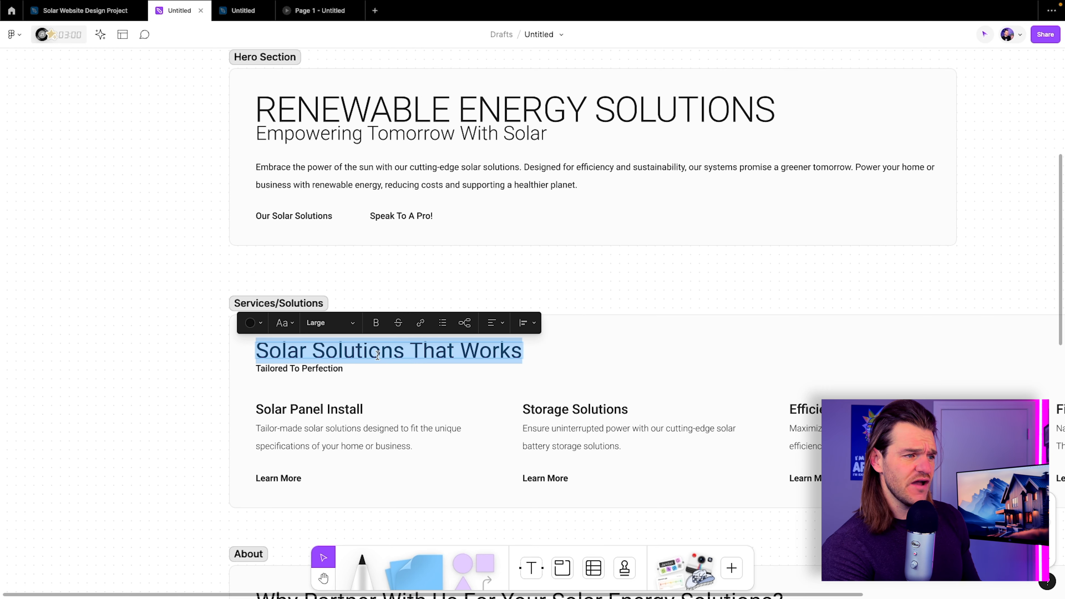
pyautogui.press('Escape')
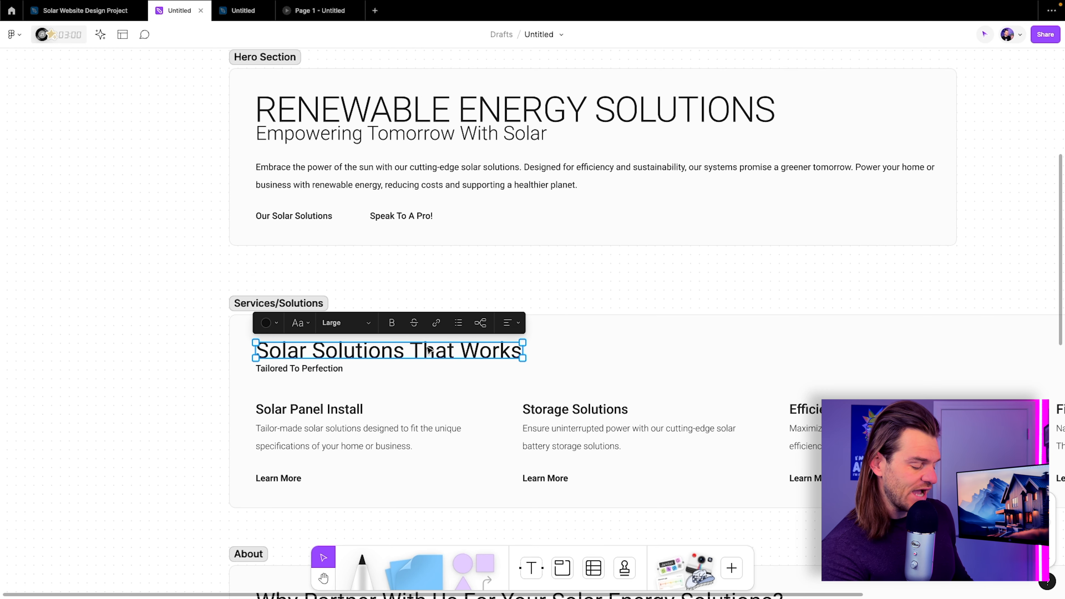
pyautogui.doubleClick(428, 348)
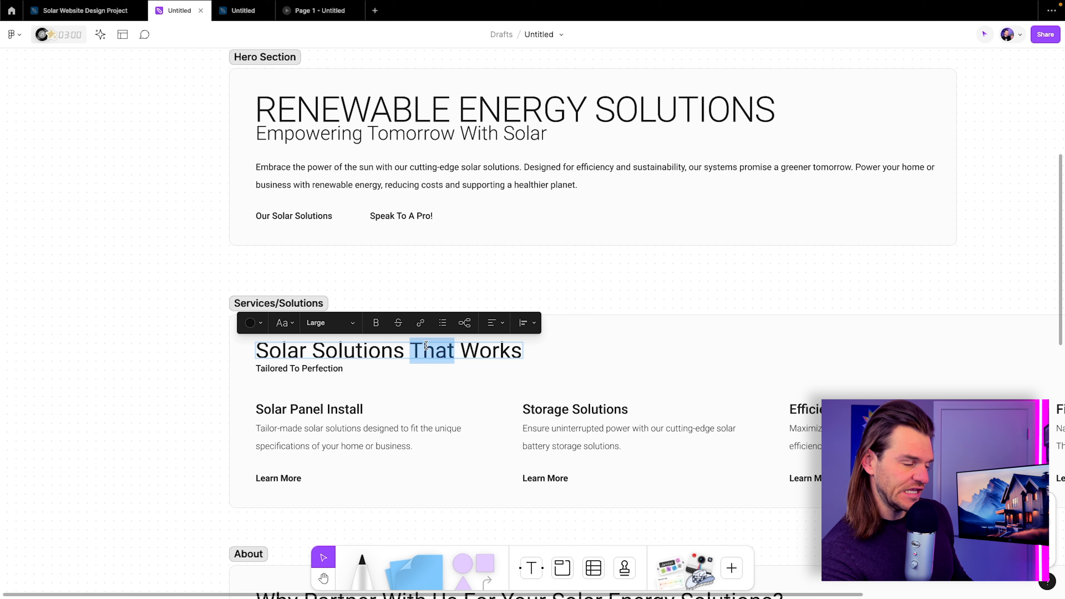
pyautogui.click(426, 345)
pyautogui.hotkey('ctrl', 'c')
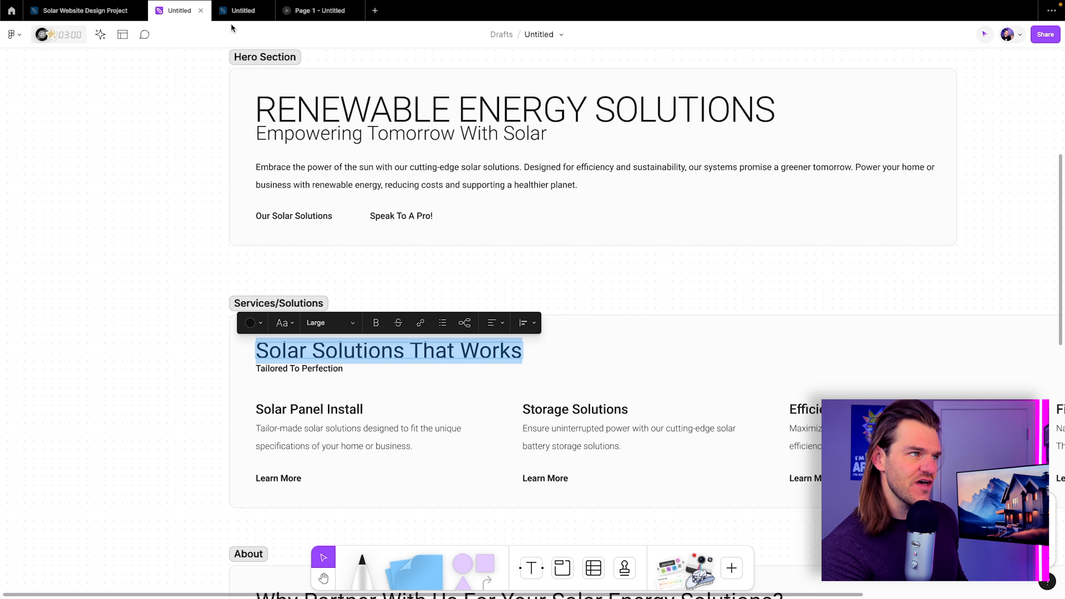
# Replace the heading text in the Services frame with "Solar Solutions That Works" and apply the Colors/White variable to its fill
pyautogui.click(240, 15)
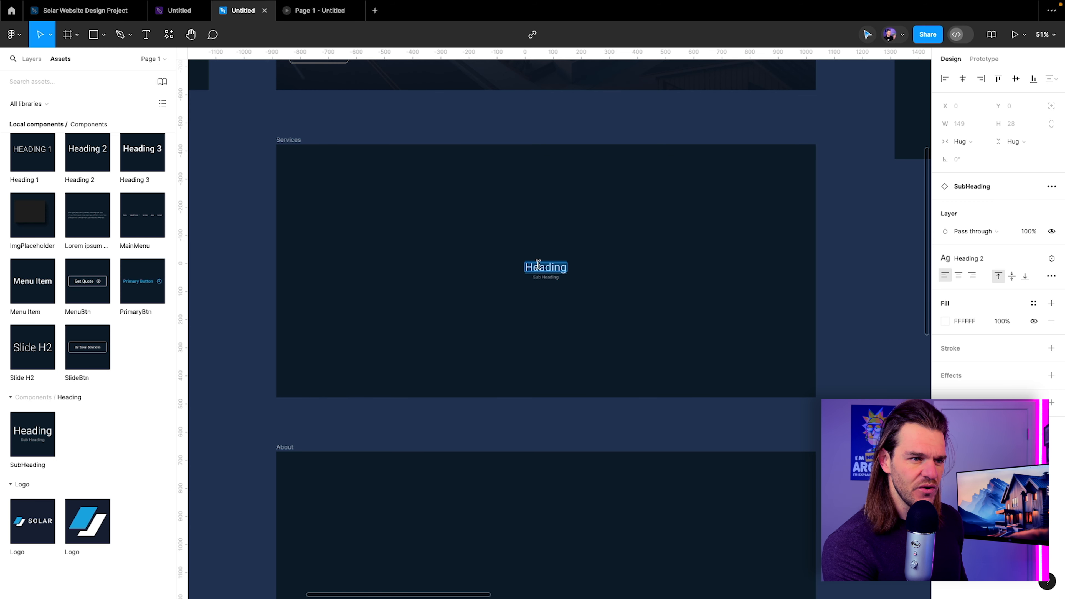
pyautogui.hotkey('ctrl', 'v')
pyautogui.press('Escape')
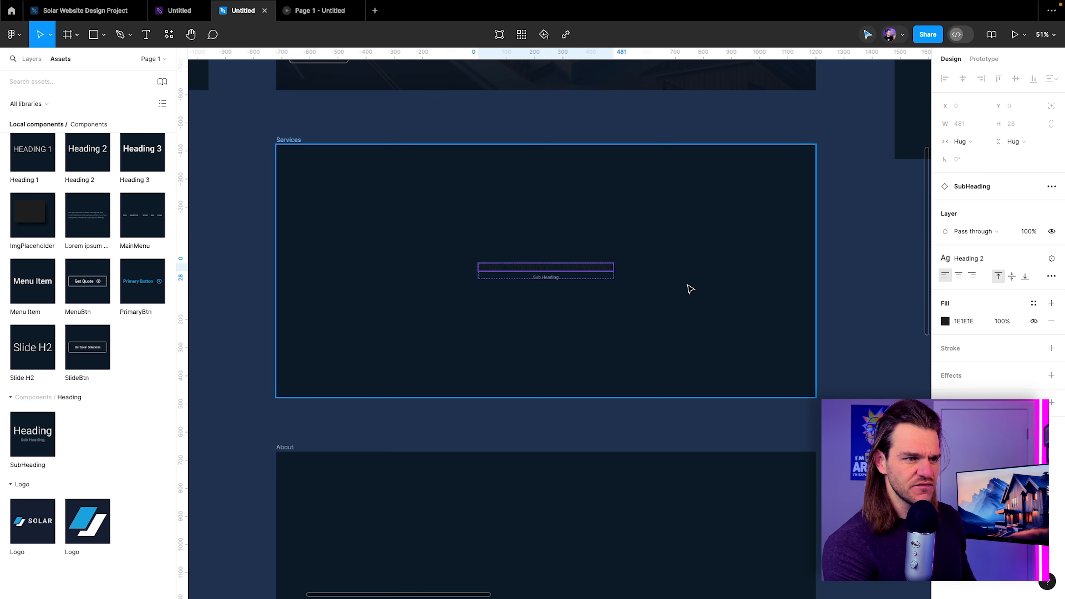
pyautogui.click(1034, 303)
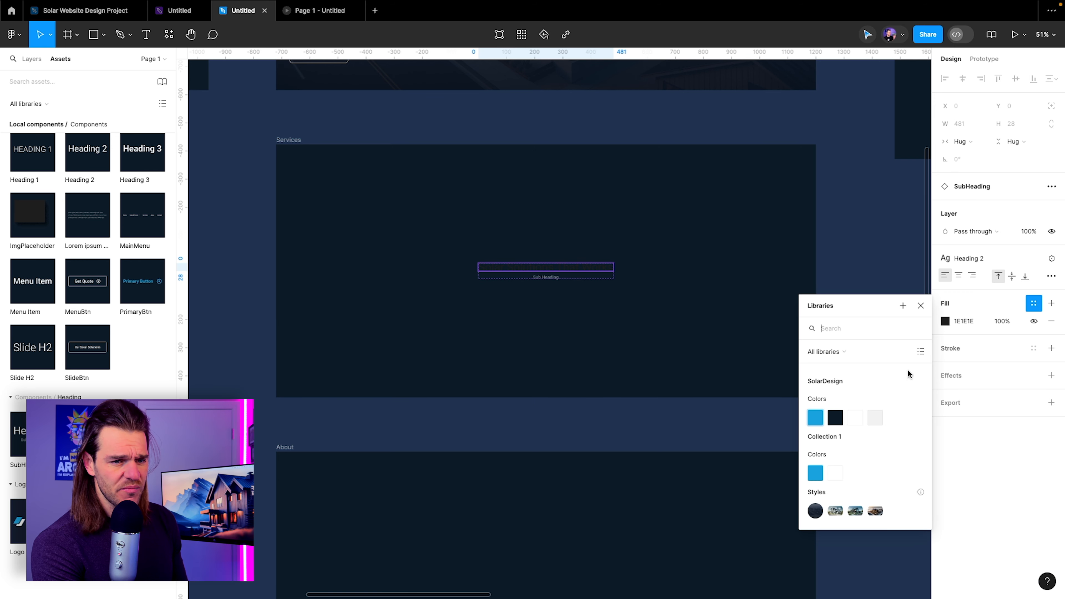
pyautogui.click(860, 417)
pyautogui.scroll(5, 538, 265)
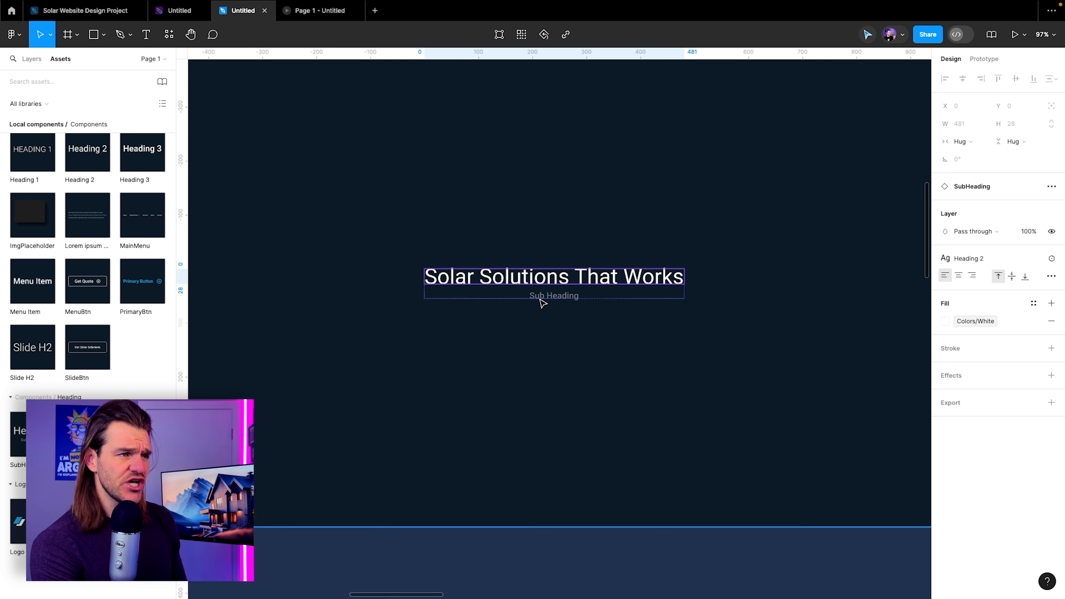
# Close the prototype preview, copy "Tailored To Perfection" from the content board, and select the Sub Heading text in the Services frame
pyautogui.click(180, 12)
pyautogui.middleClick(303, 12)
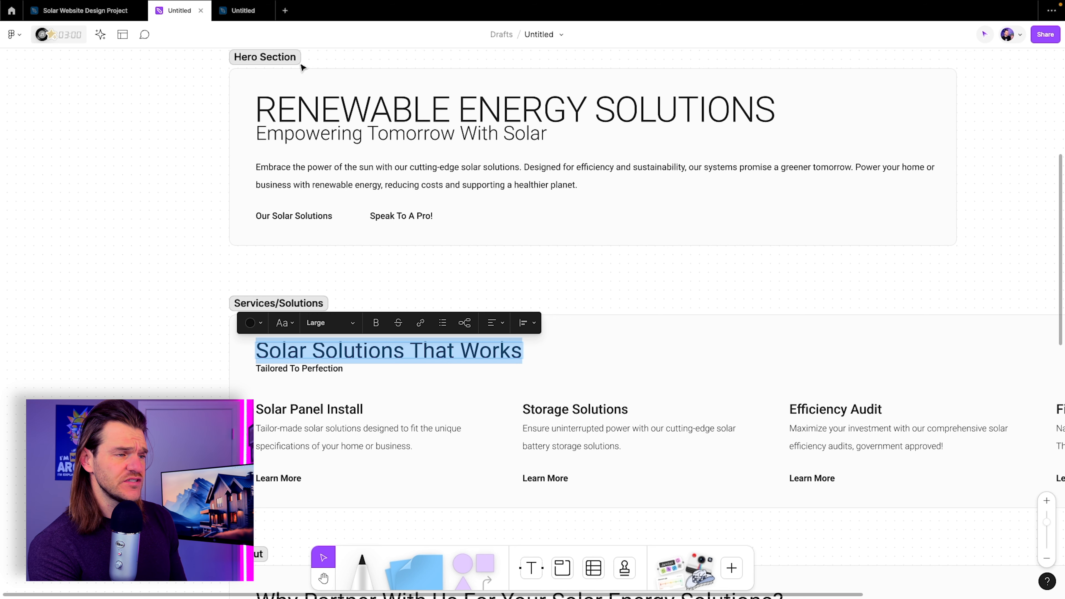
pyautogui.doubleClick(337, 369)
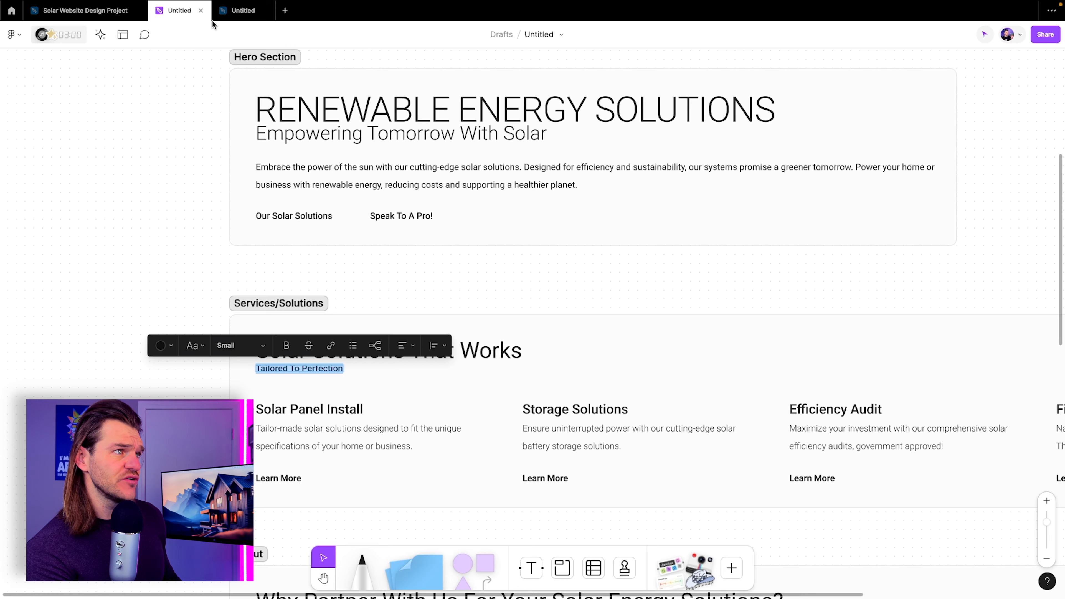
pyautogui.click(235, 10)
pyautogui.click(550, 296)
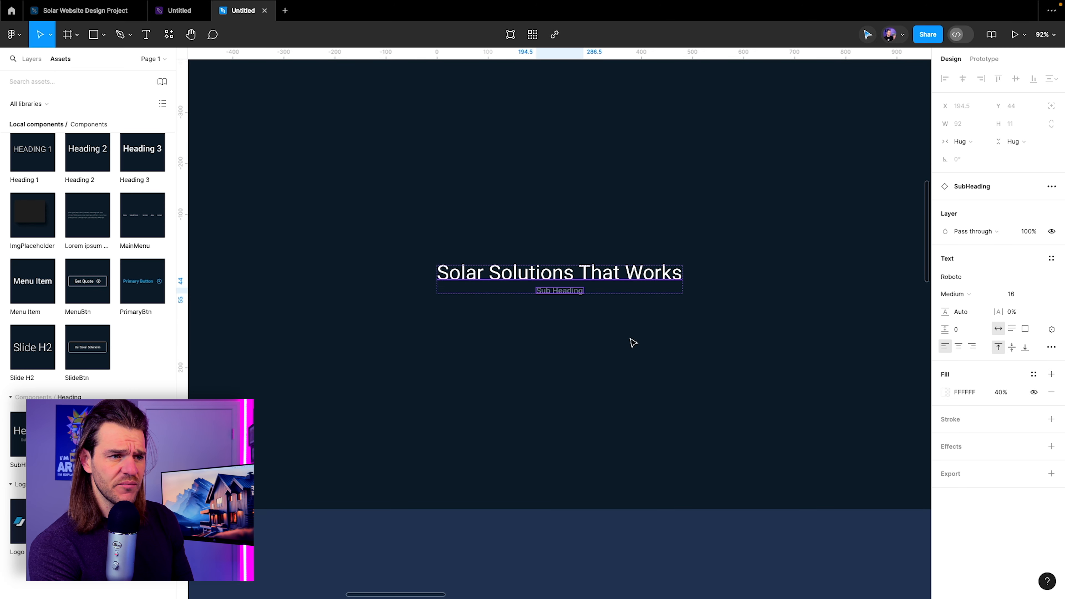
# Create a color variable named SubHeadingColor in the Colors group of the SolarDesign local variables
pyautogui.click(556, 557)
pyautogui.click(1051, 129)
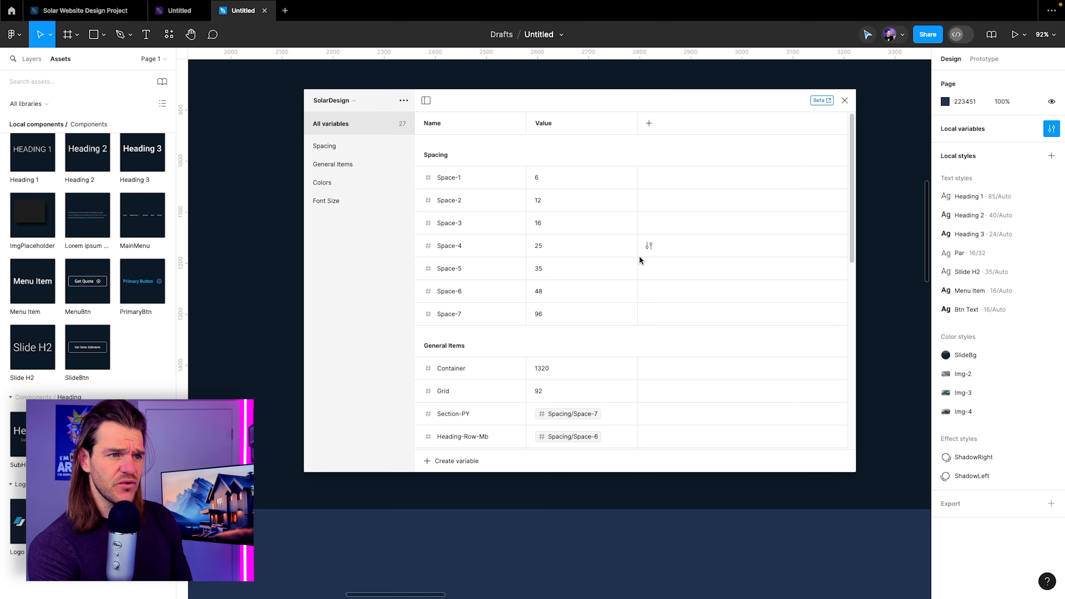
pyautogui.scroll(-6, 628, 263)
pyautogui.click(354, 186)
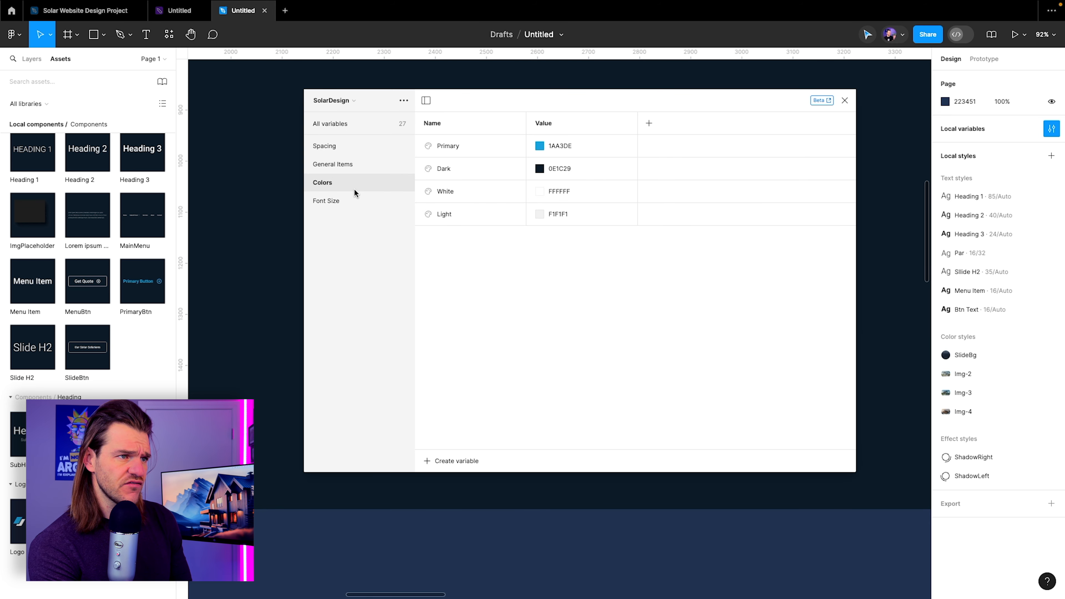
pyautogui.click(457, 461)
pyautogui.click(443, 486)
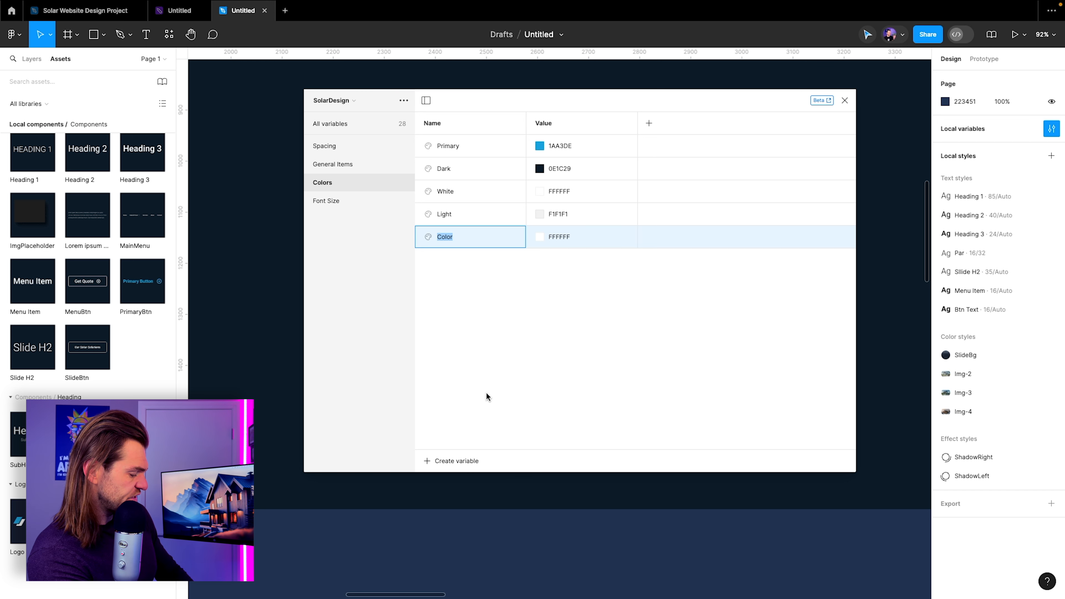
pyautogui.write('SubHeading')
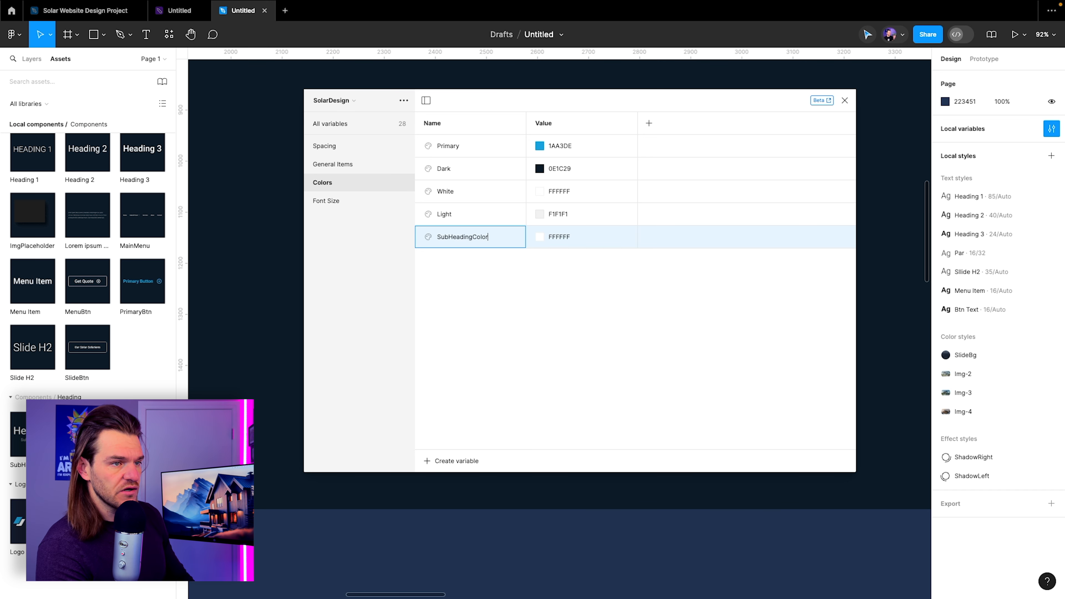
# Set the SubHeadingColor variable to FFFFFF at 40% opacity and close the variables window
pyautogui.click(540, 237)
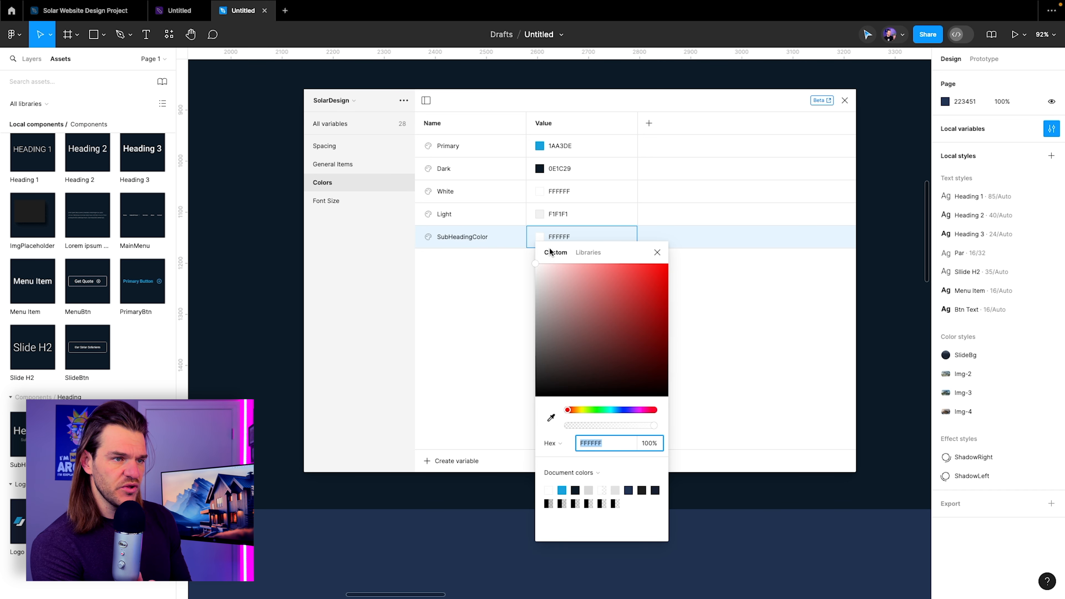
pyautogui.click(653, 444)
pyautogui.write('40')
pyautogui.click(683, 227)
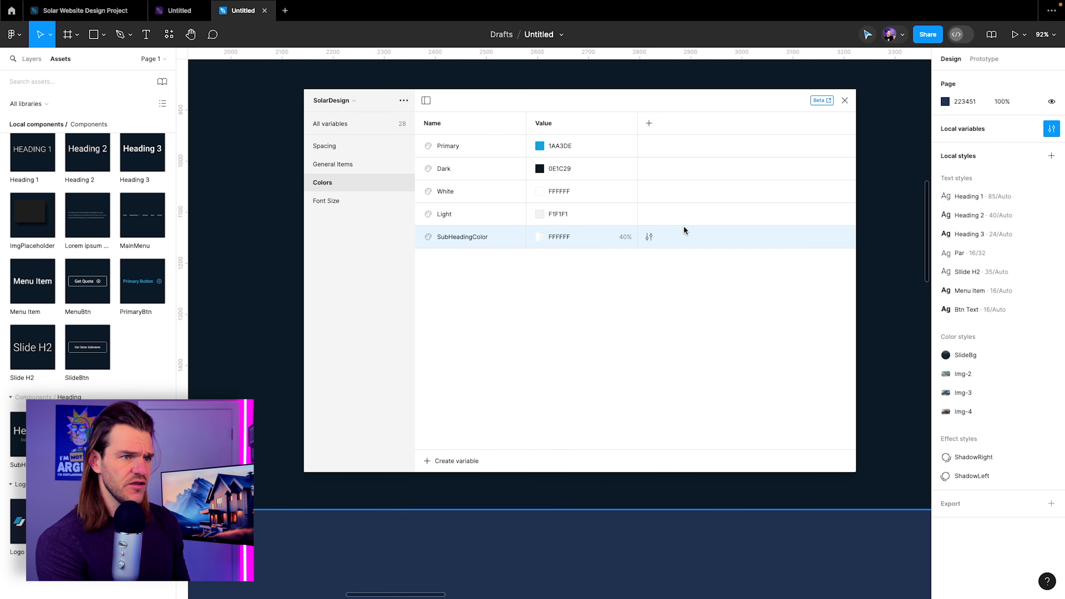
pyautogui.click(845, 101)
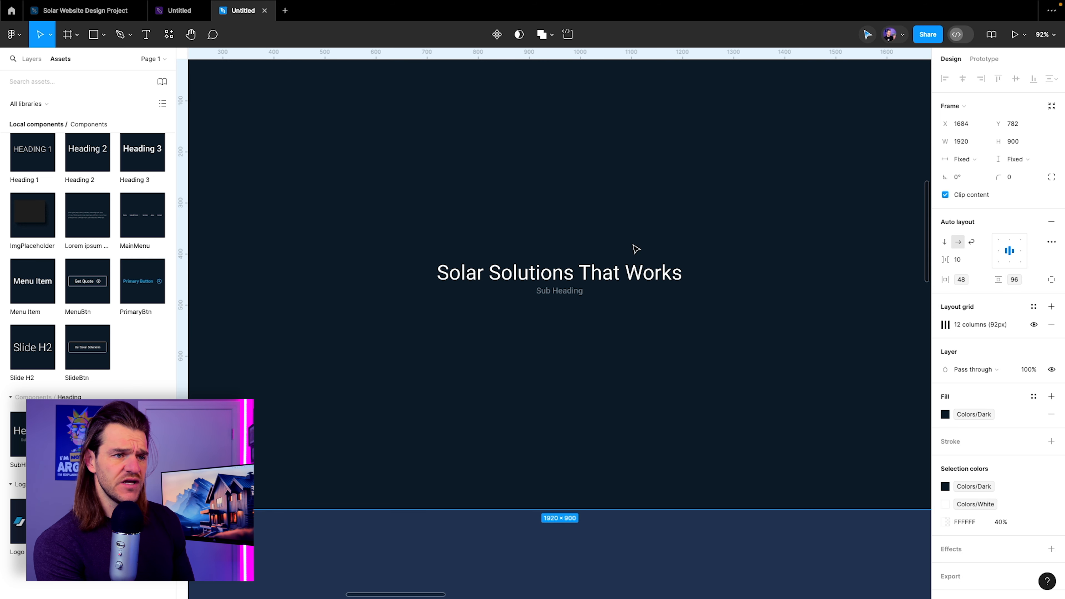
# Replace the Sub Heading text in the Services frame with "Tailored To Perfection" and apply the SubHeadingColor variable to its fill
pyautogui.doubleClick(561, 291)
pyautogui.doubleClick(558, 291)
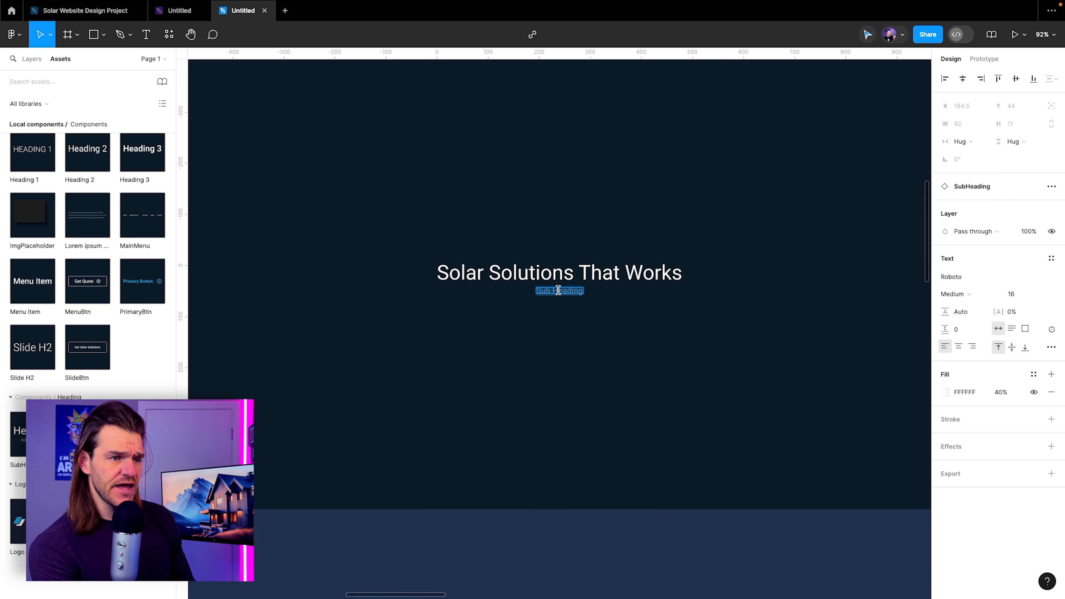
pyautogui.press('super+v')
pyautogui.press('Escape')
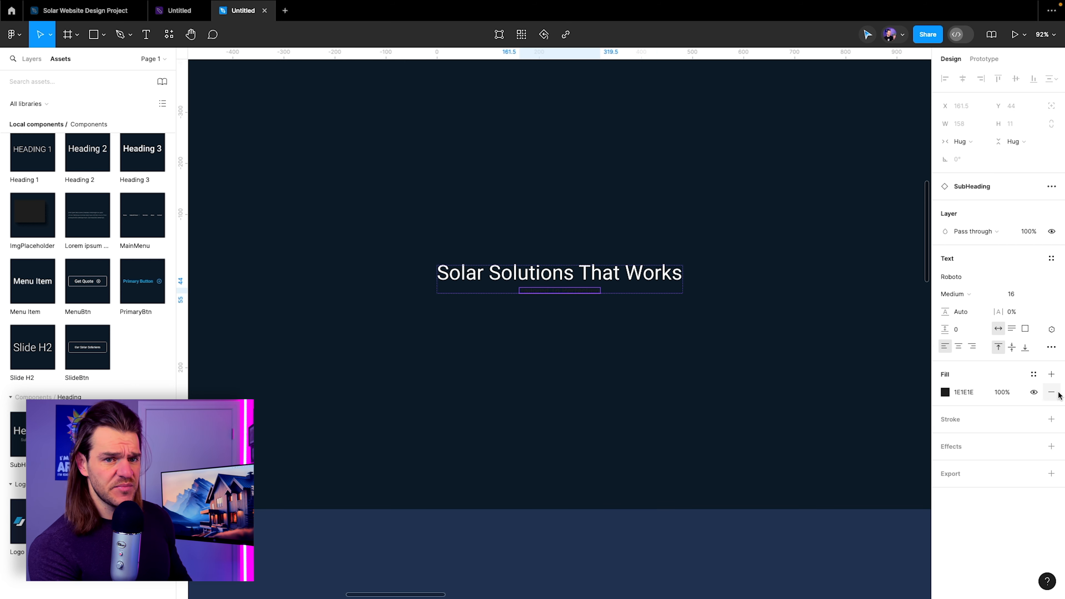
pyautogui.click(1033, 374)
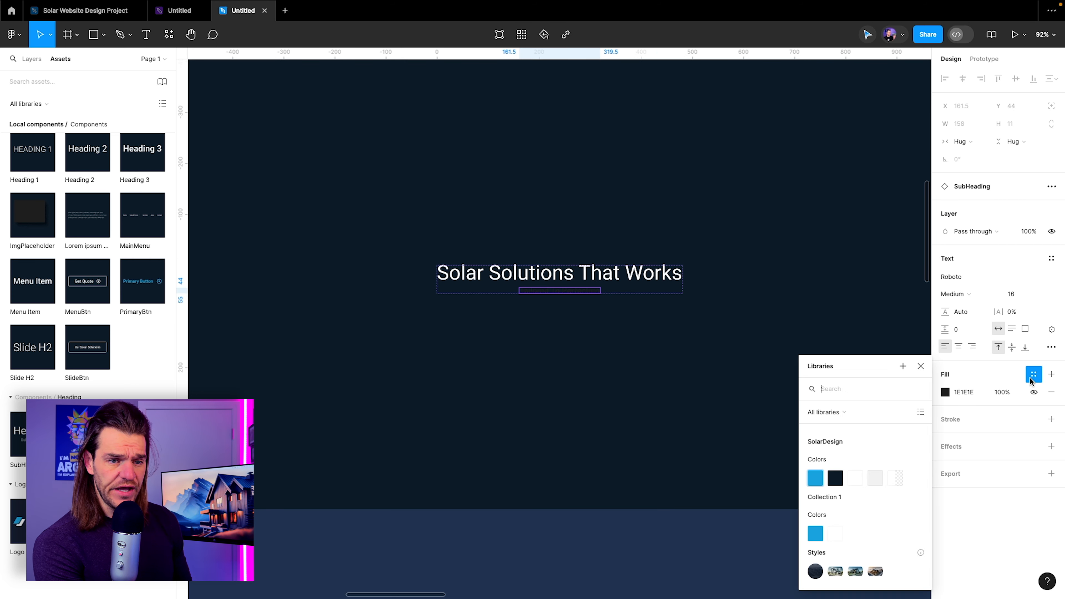
pyautogui.click(893, 480)
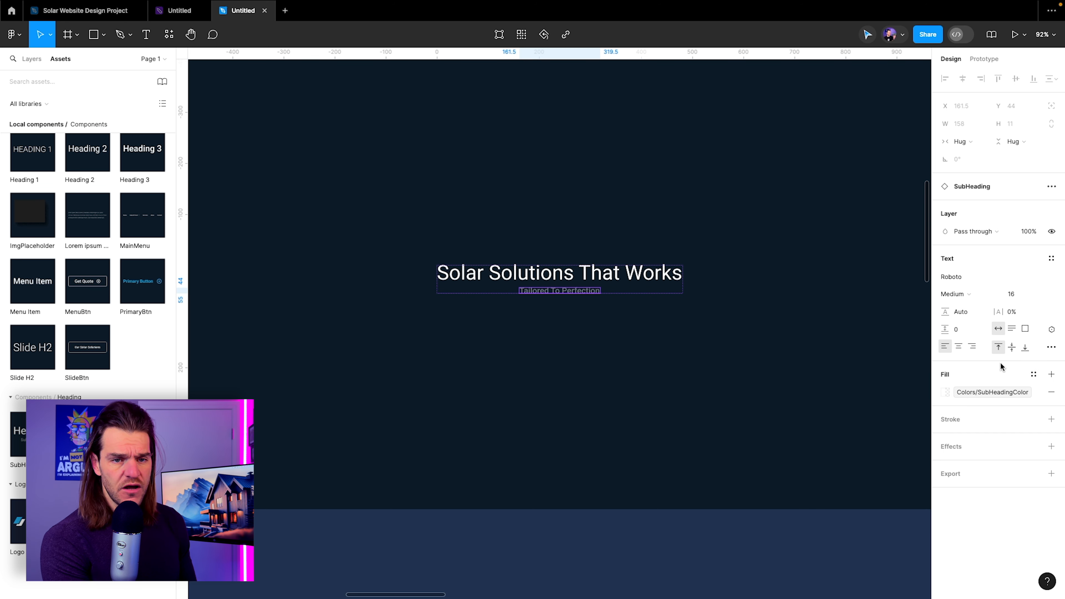
# Open the subheading's fill color libraries, show the variables as a named list, and move the Libraries window beside the heading
pyautogui.click(1033, 374)
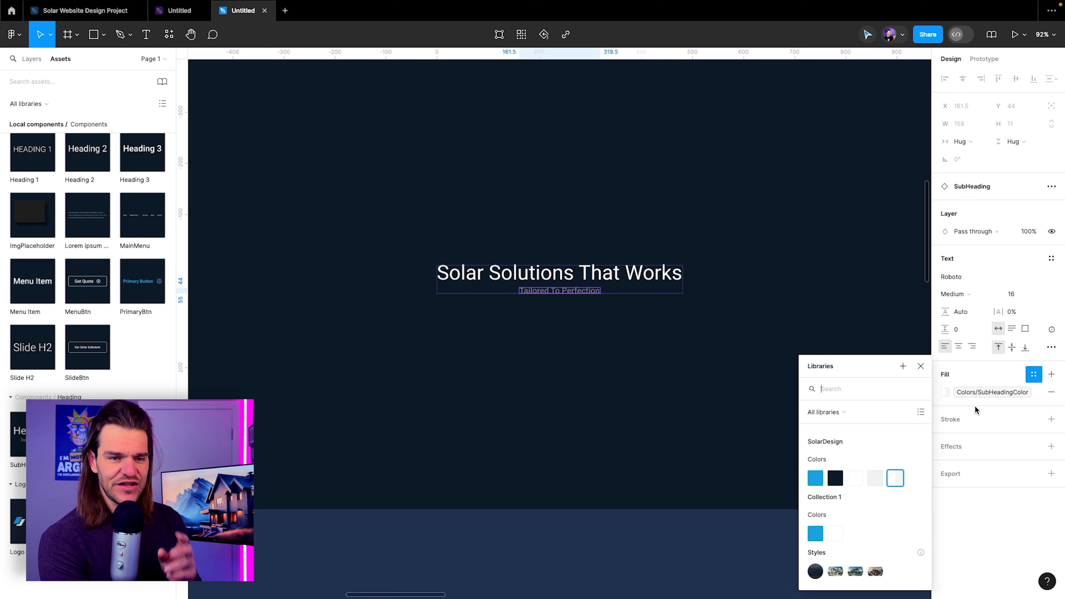
pyautogui.click(920, 411)
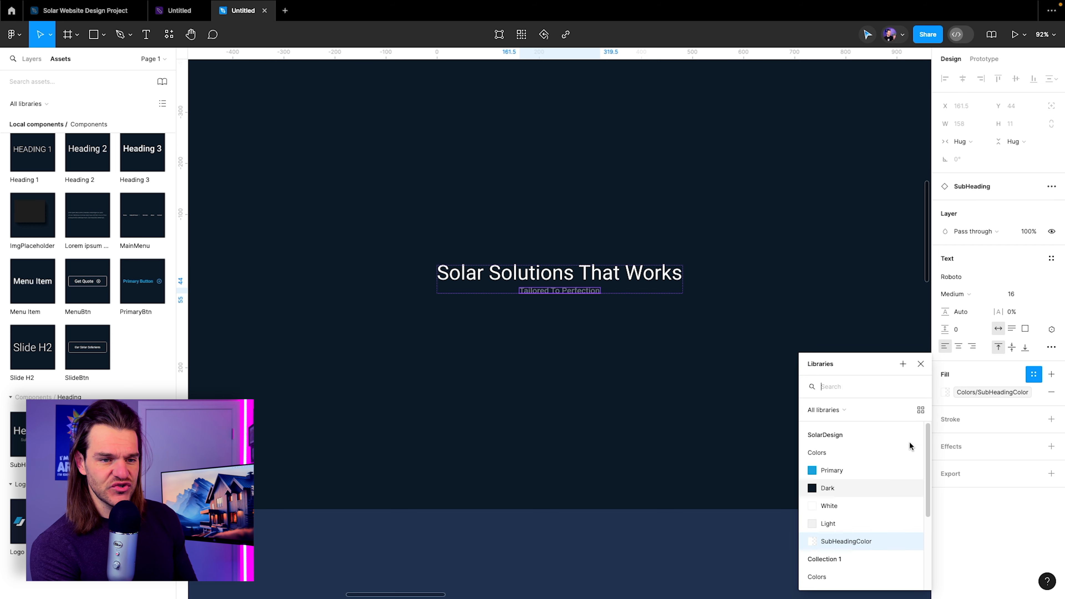
pyautogui.moveTo(869, 369); pyautogui.dragTo(800, 206)
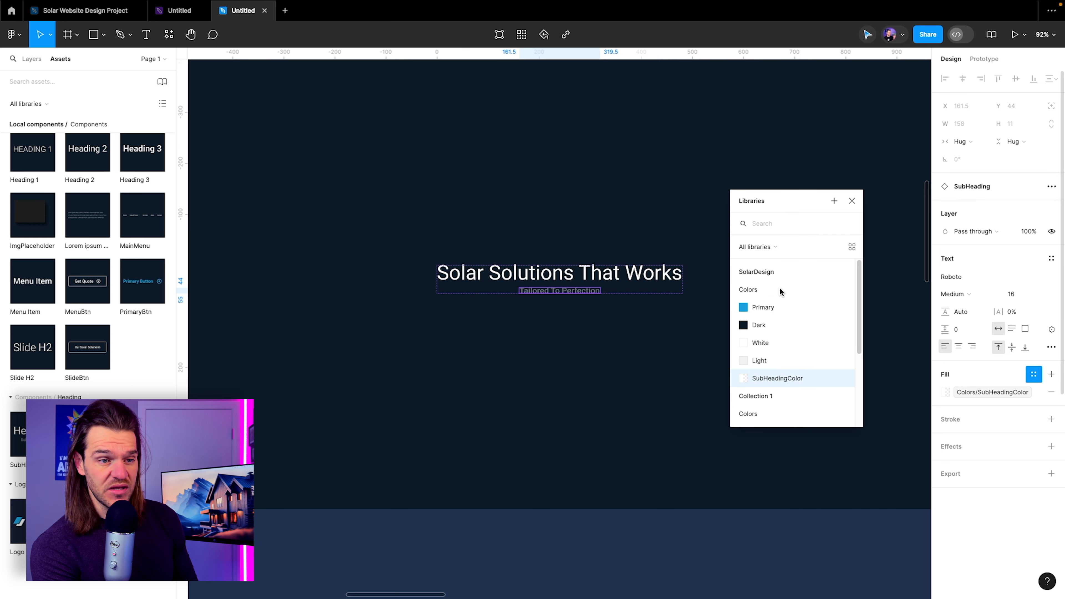
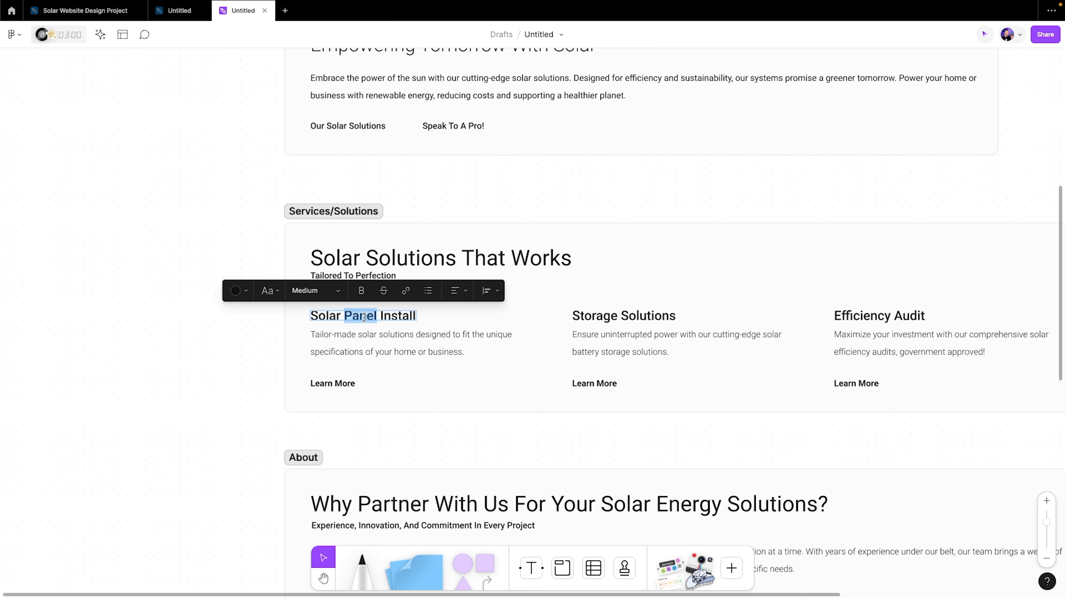
# Replace the column's Heading 3 text with "Solar Panel Install" copied from the content board and apply Colors/White to its fill
pyautogui.tripleClick(364, 317)
pyautogui.press('super+c')
pyautogui.click(179, 11)
pyautogui.doubleClick(318, 276)
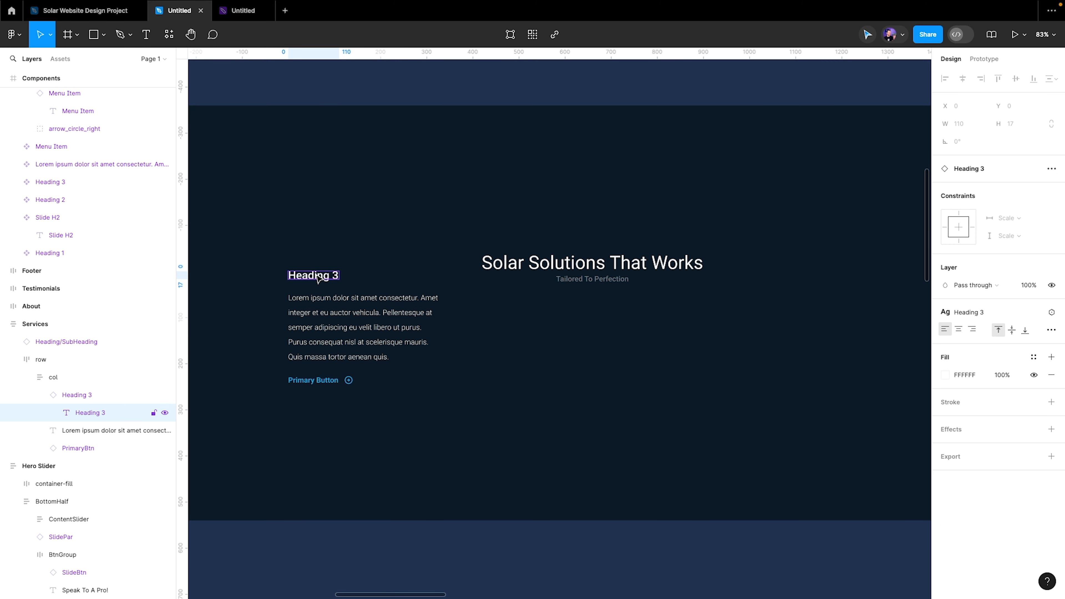
pyautogui.click(321, 276)
pyautogui.doubleClick(321, 276)
pyautogui.press('super+v')
pyautogui.click(1034, 357)
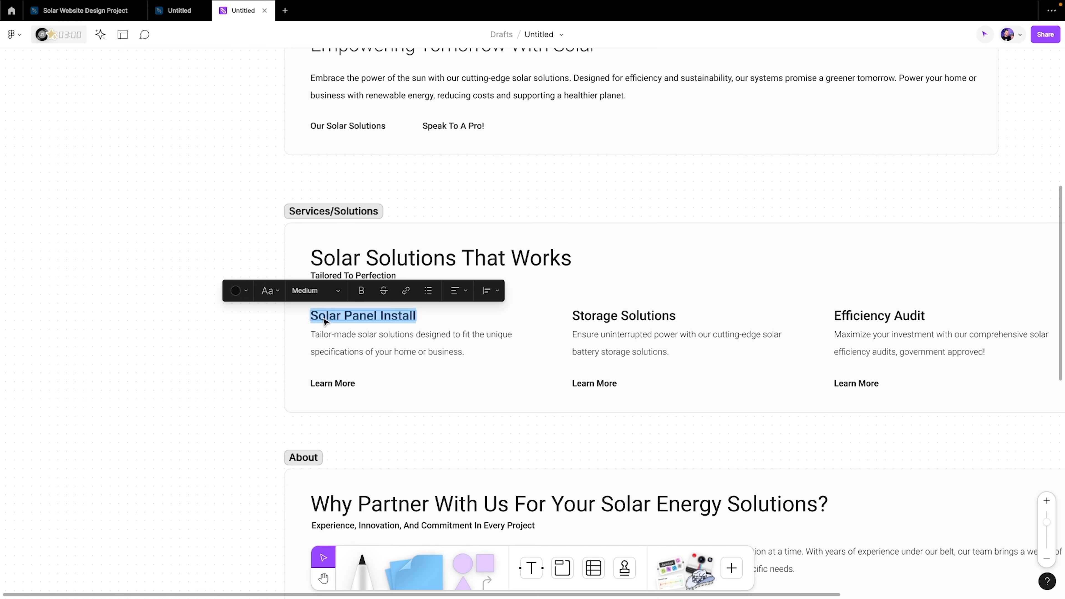
# Replace the column's lorem ipsum paragraph with the Solar Panel Install description from the content board and apply the Colors/White fill
pyautogui.doubleClick(341, 348)
pyautogui.tripleClick(342, 348)
pyautogui.press('super+c')
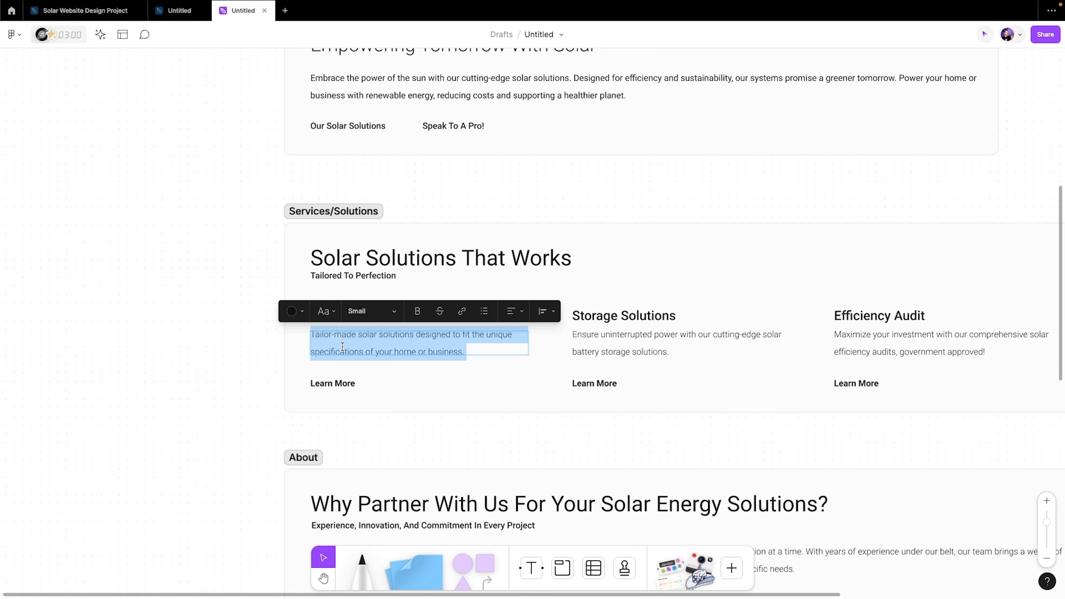
pyautogui.click(179, 11)
pyautogui.doubleClick(351, 342)
pyautogui.doubleClick(349, 339)
pyautogui.press('super+v')
pyautogui.press('Escape')
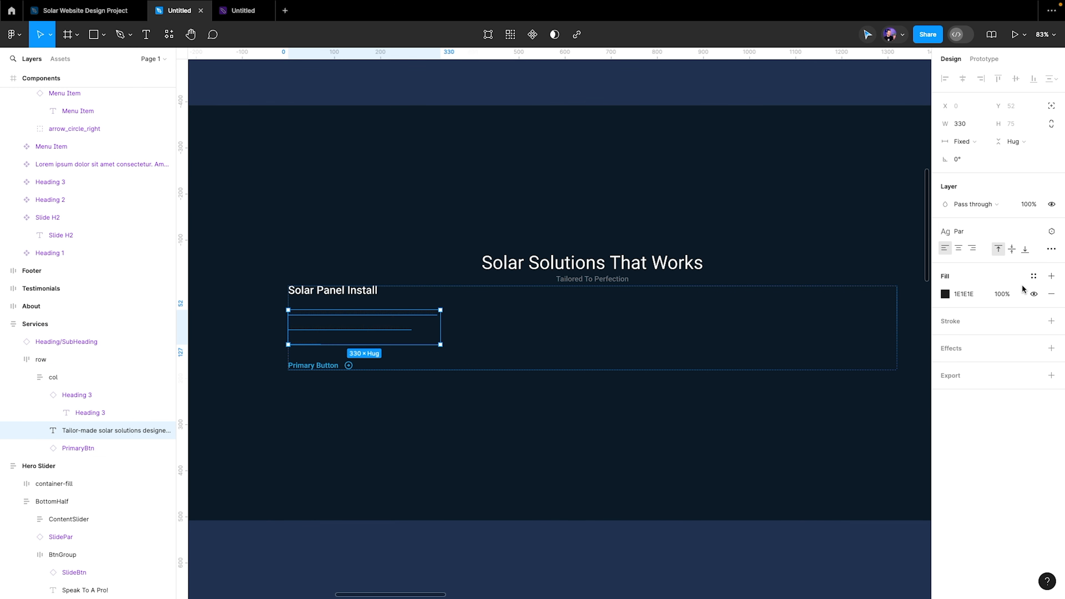
pyautogui.click(1033, 276)
pyautogui.click(828, 421)
pyautogui.click(345, 204)
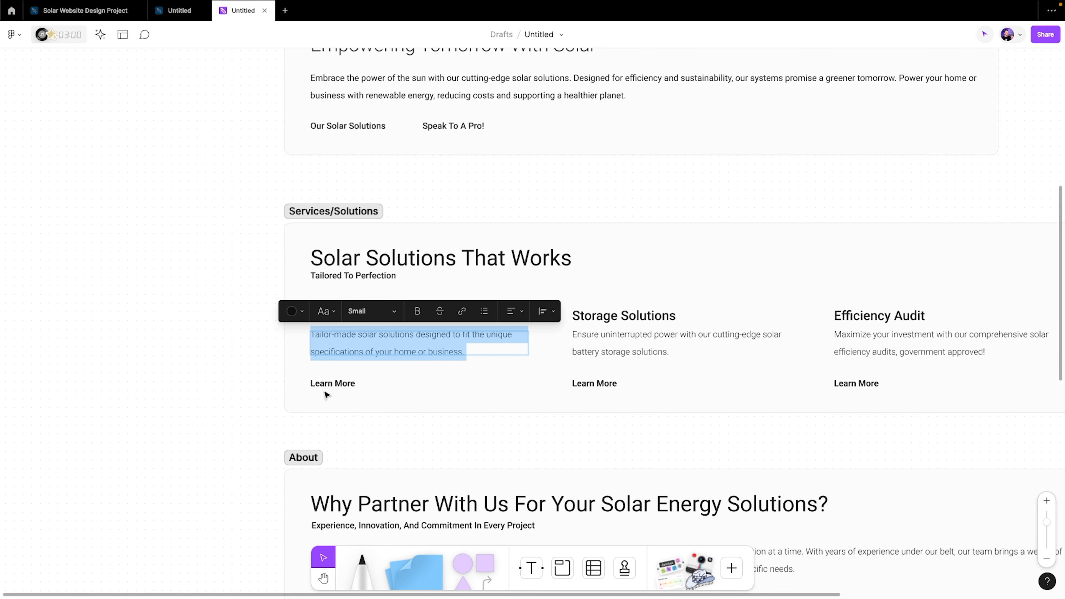
# Change the column's Primary Button label to "Learn More"
pyautogui.click(173, 14)
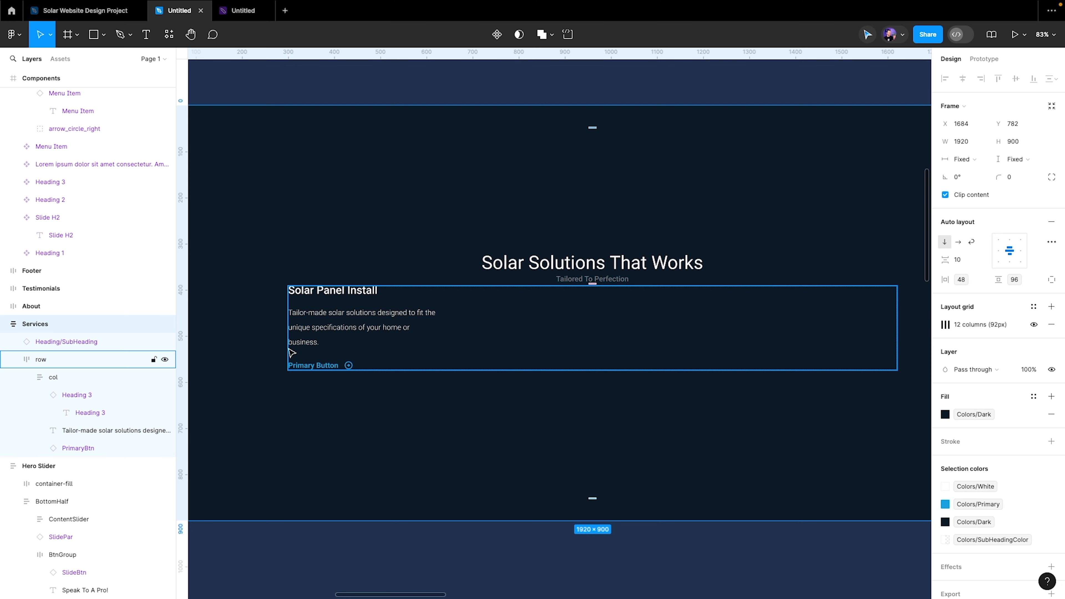
pyautogui.keyDown('super'); pyautogui.click(308, 369); pyautogui.keyUp('super')
pyautogui.doubleClick(297, 367)
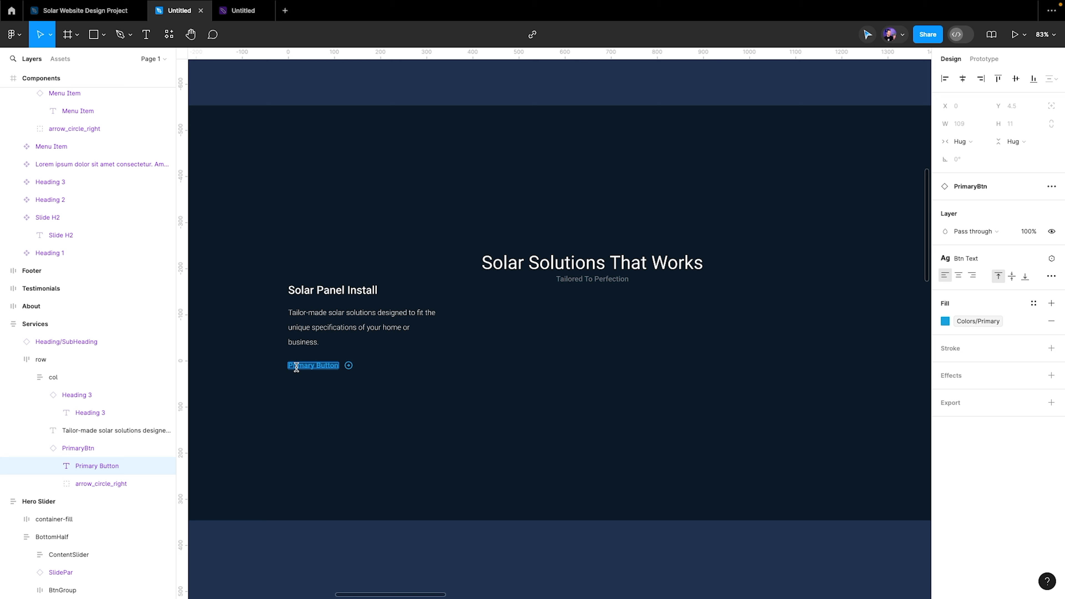
pyautogui.write('Learn More')
pyautogui.press('Escape')
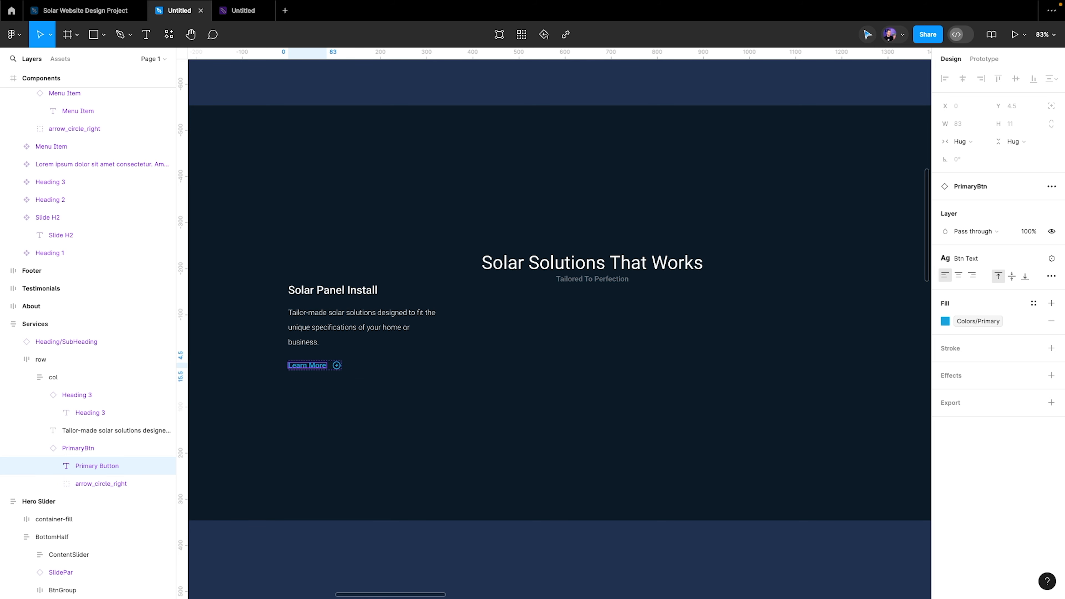
# Duplicate the Solar Panel Install col frame three times so the row holds four columns
pyautogui.scroll(3, 64, 170)
pyautogui.scroll(1, 335, 285)
pyautogui.doubleClick(327, 312)
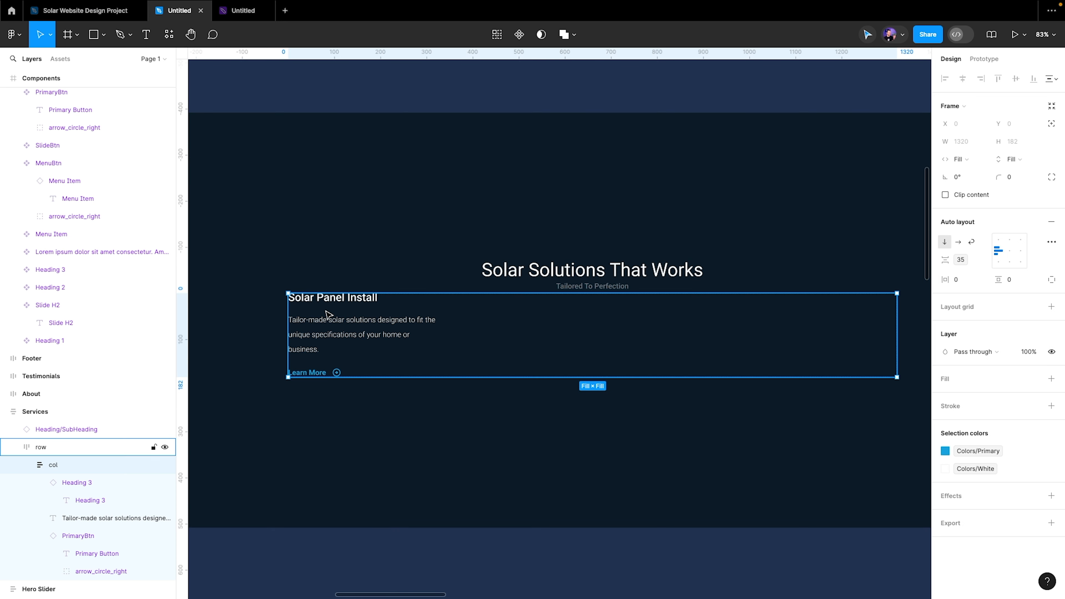
pyautogui.click(26, 465)
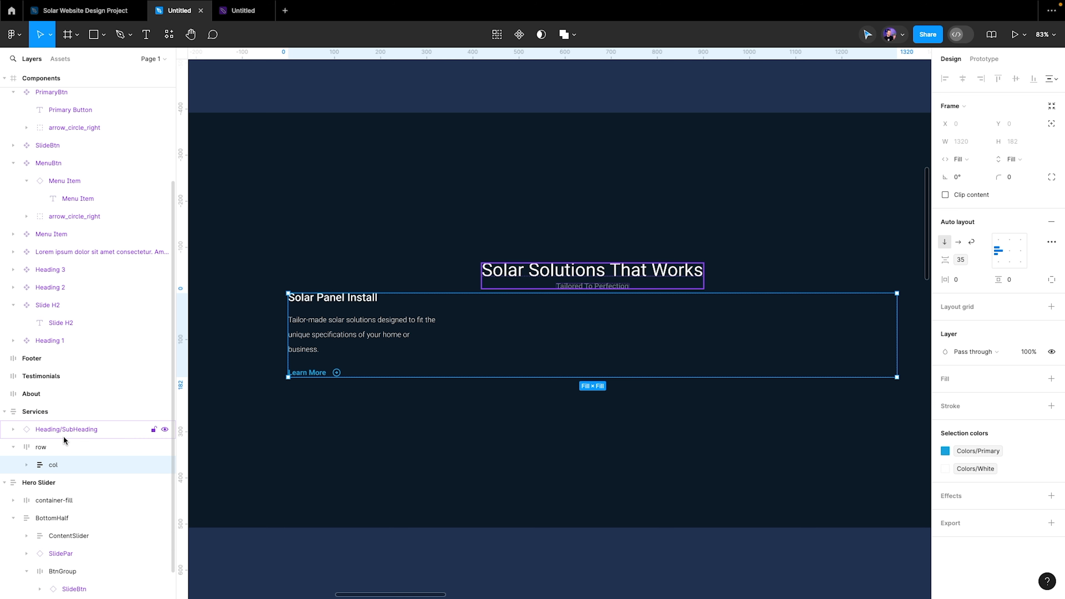
pyautogui.hotkey('ctrl', 'd')
pyautogui.hotkey('ctrl', 'd')
pyautogui.hotkey('ctrl', 'd')
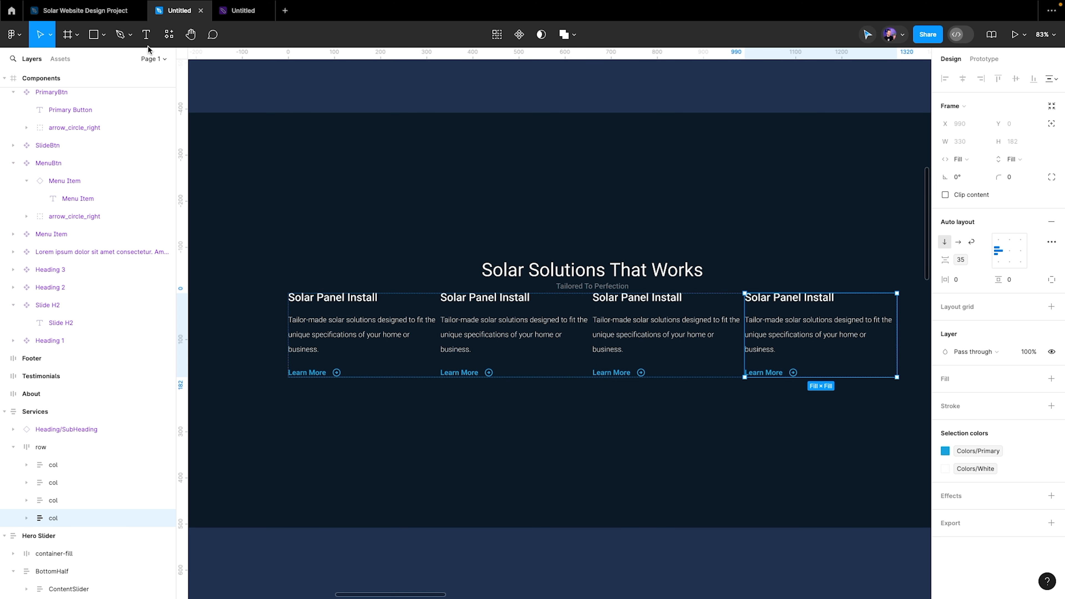
# Set the horizontal gap of the Services row to the Space-6 variable (48)
pyautogui.click(73, 447)
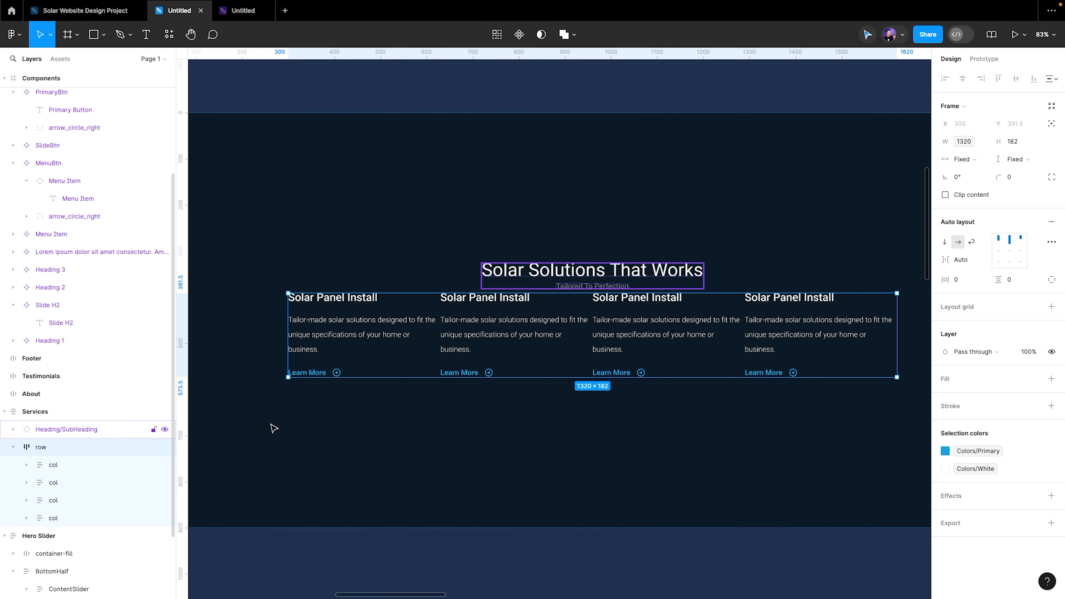
pyautogui.click(982, 260)
pyautogui.click(969, 319)
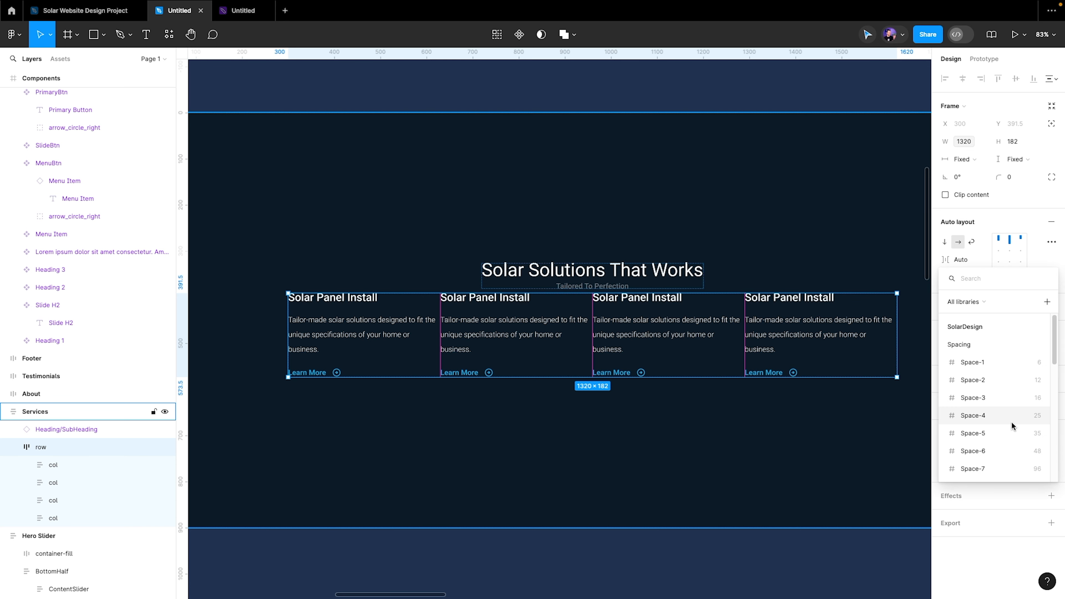
pyautogui.click(1000, 443)
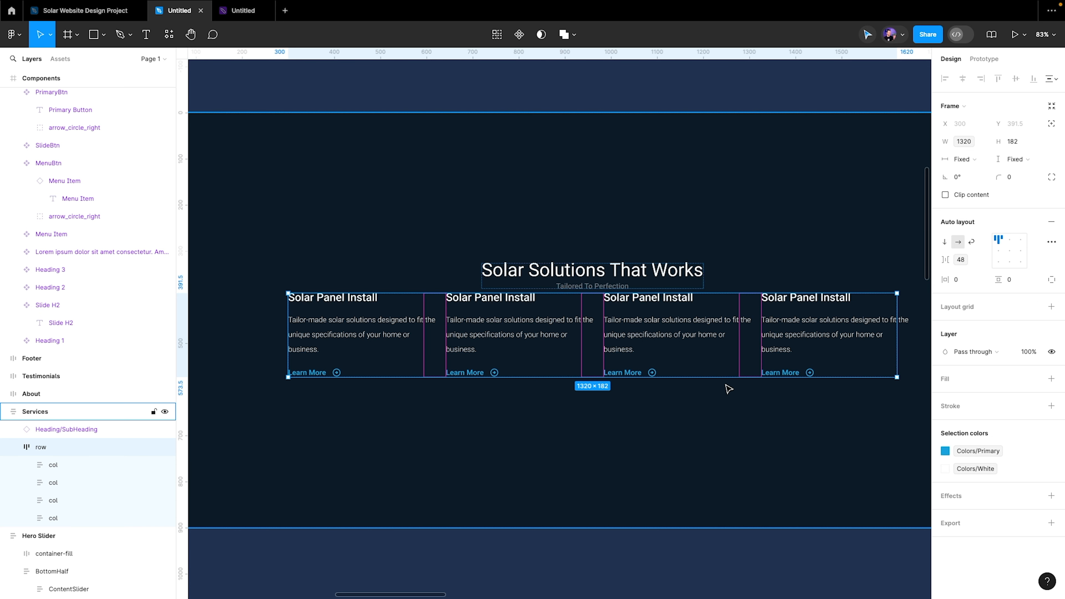
# Set the width of all four column paragraphs to Fill container and dismiss the multi-edit tip
pyautogui.click(331, 348)
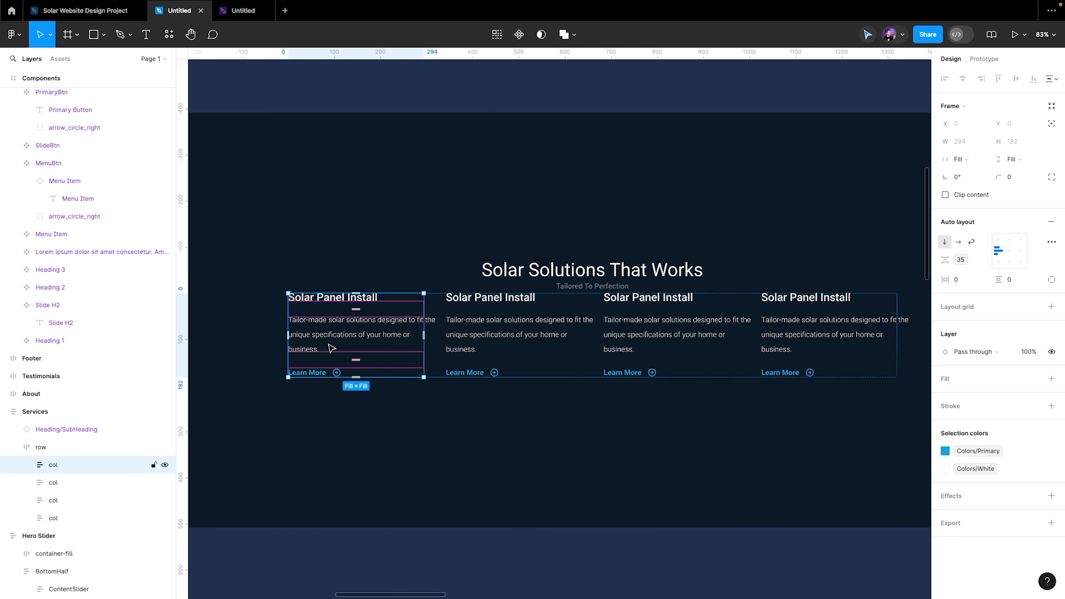
pyautogui.click(332, 348)
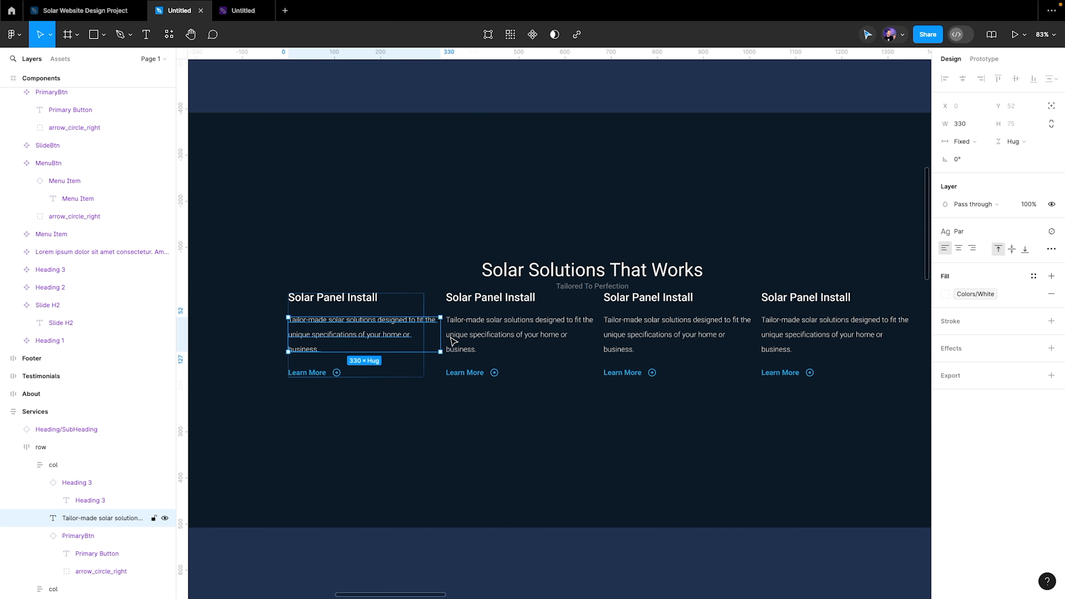
pyautogui.keyDown('shift'); pyautogui.click(516, 338); pyautogui.keyUp('shift')
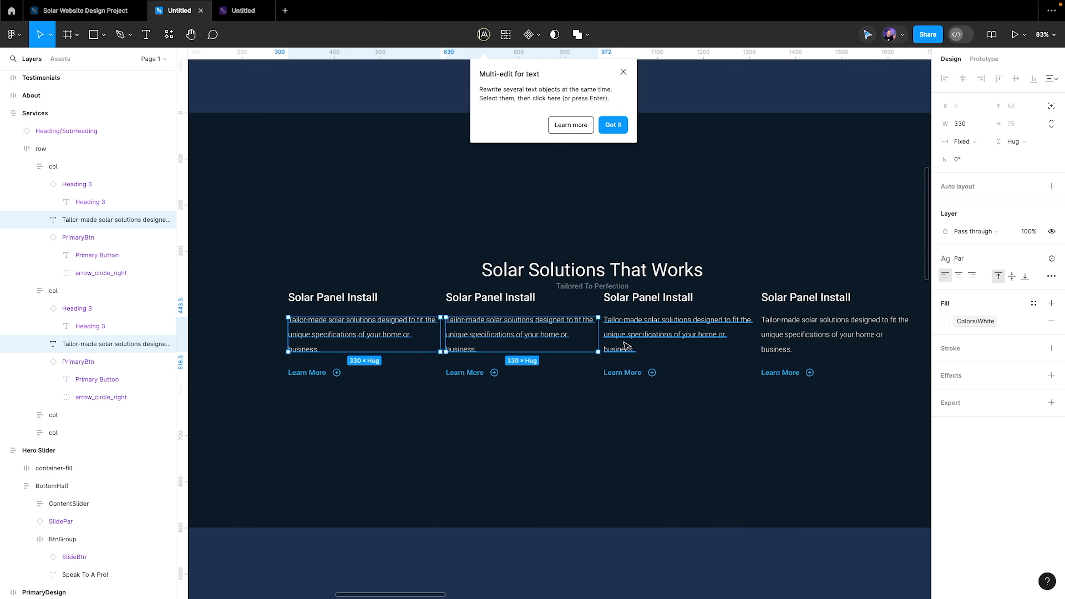
pyautogui.keyDown('shift'); pyautogui.click(673, 338); pyautogui.keyUp('shift')
pyautogui.keyDown('shift'); pyautogui.click(806, 342); pyautogui.keyUp('shift')
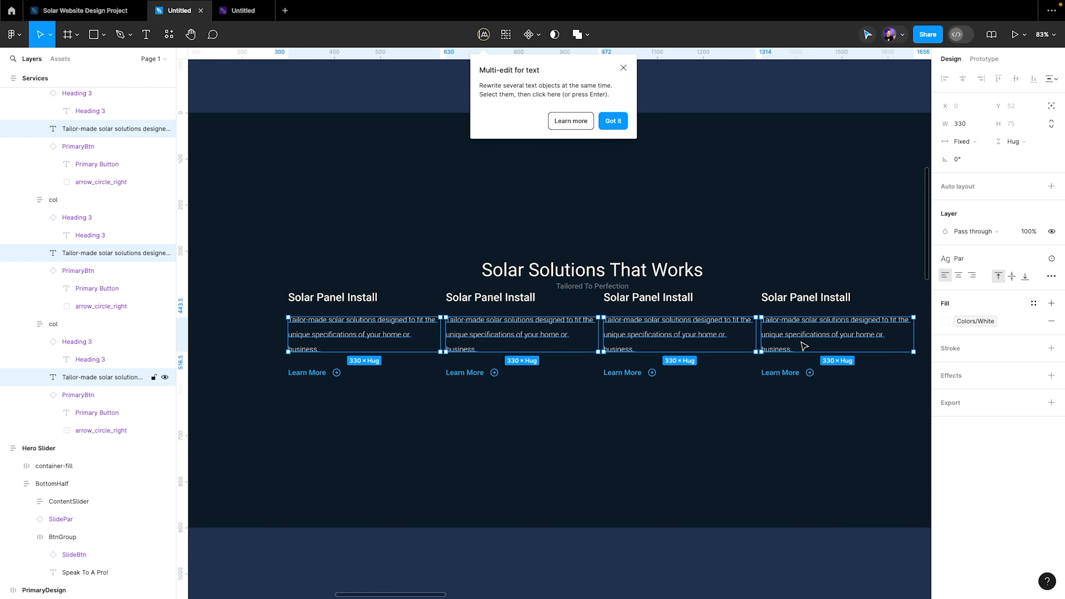
pyautogui.click(963, 141)
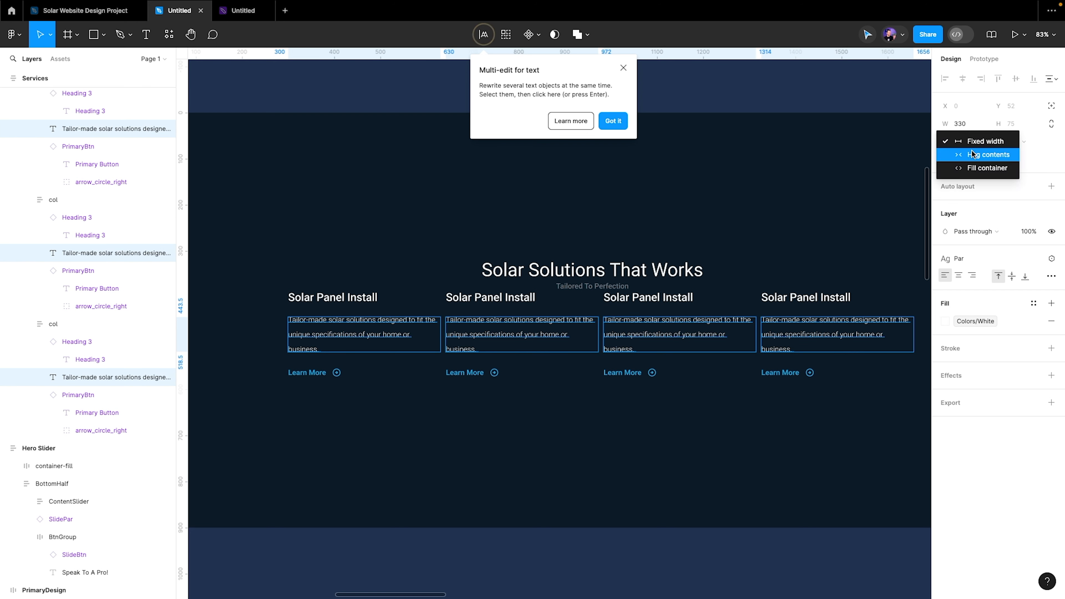
pyautogui.click(973, 166)
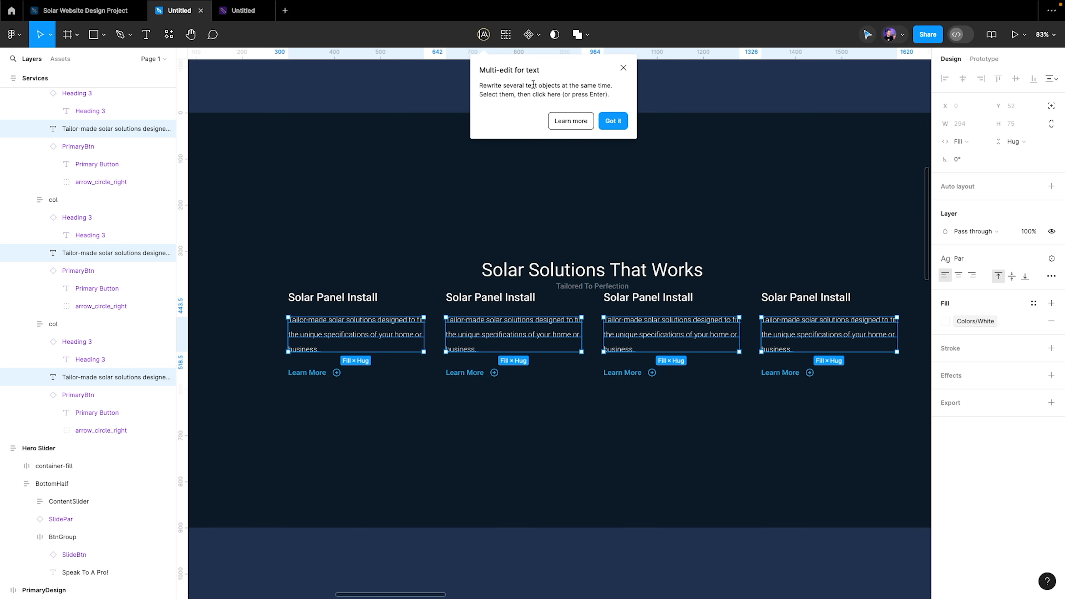
pyautogui.click(623, 68)
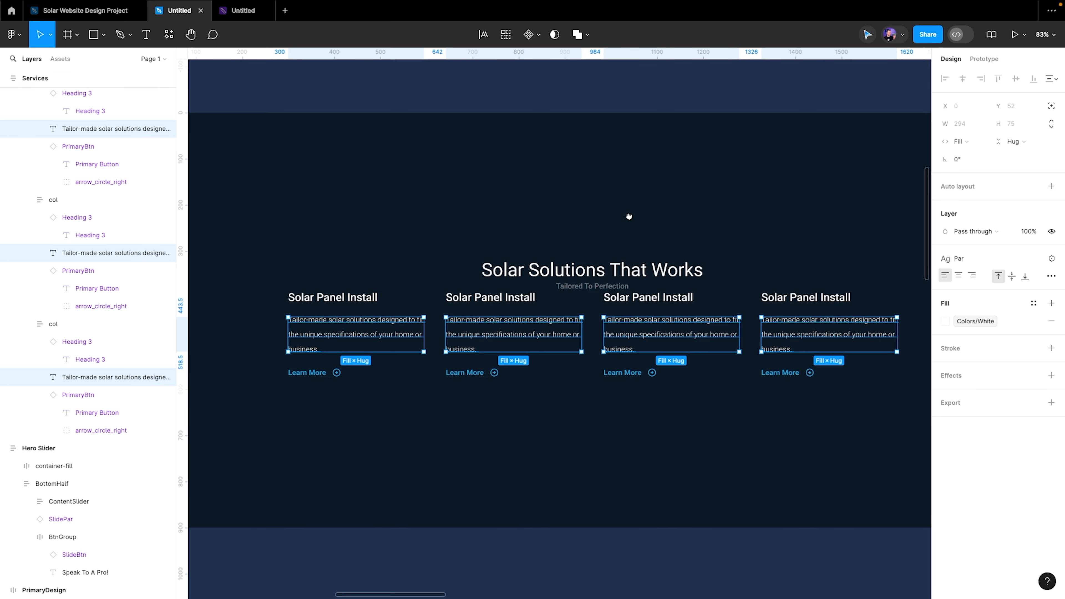
# Copy the headings "Storage Solutions", "Efficiency Audit" and "Financing & Incentives" from the FigJam wireframe into the second, third and fourth column headings
pyautogui.scroll(-3, 628, 216)
pyautogui.hscroll(3, 628, 216)
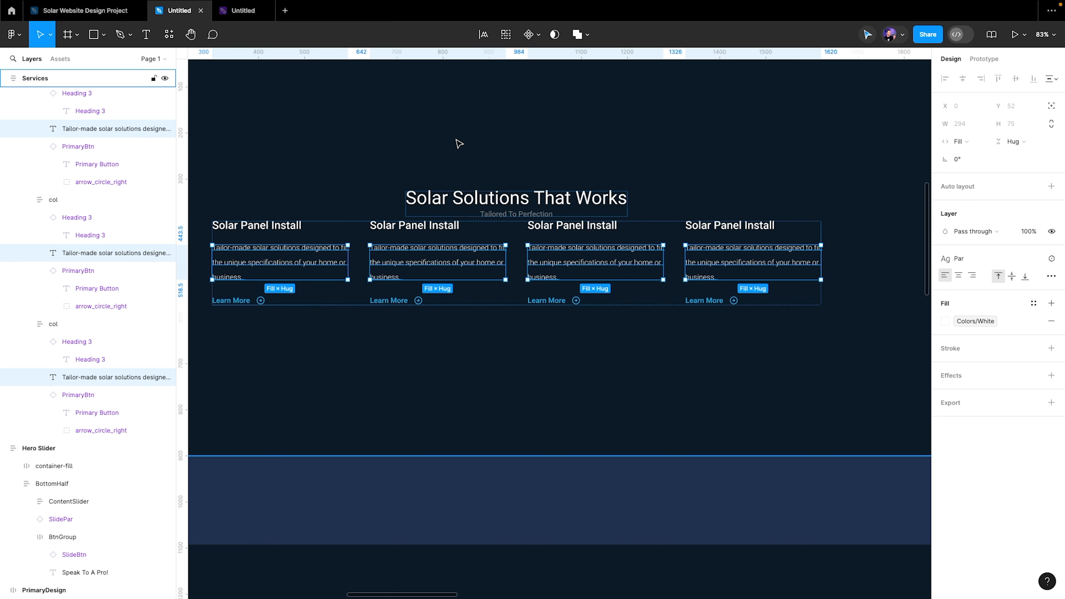
pyautogui.click(223, 11)
pyautogui.press('Escape')
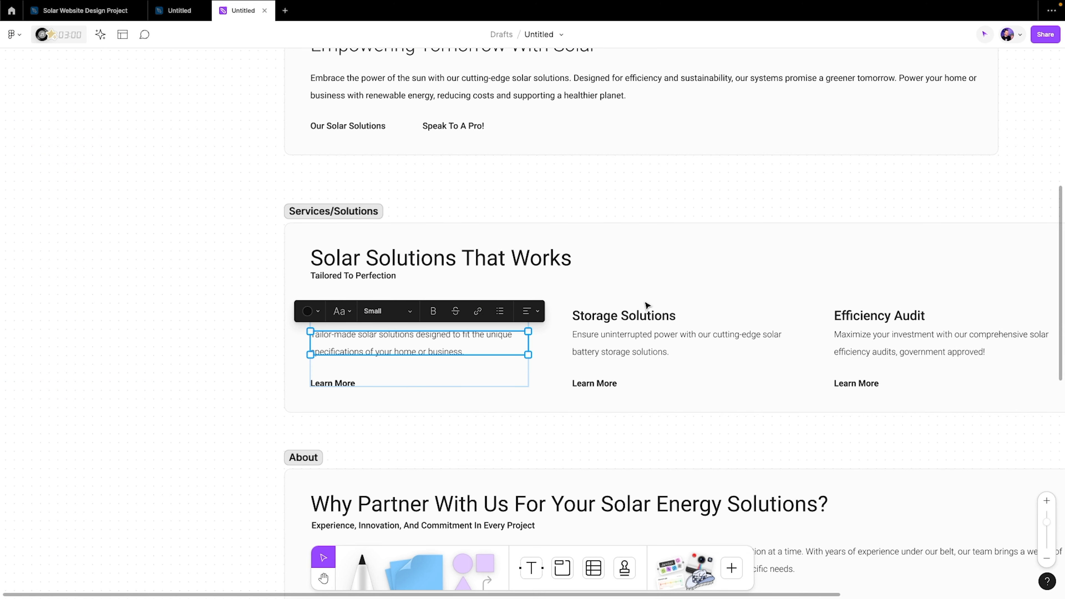
pyautogui.scroll(-1, 647, 305)
pyautogui.hscroll(2, 646, 305)
pyautogui.click(541, 295)
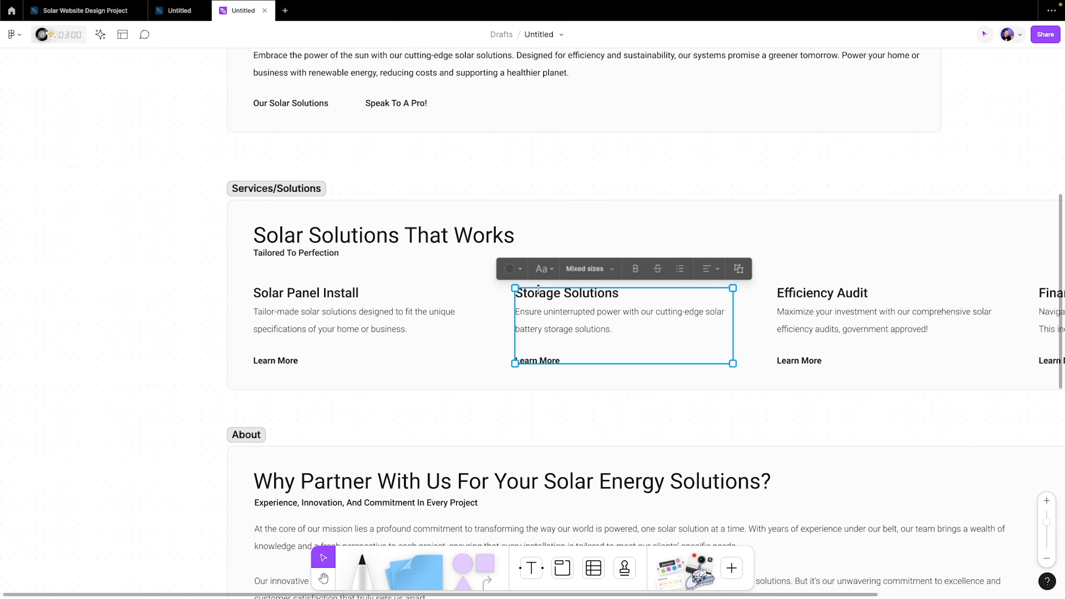
pyautogui.doubleClick(539, 295)
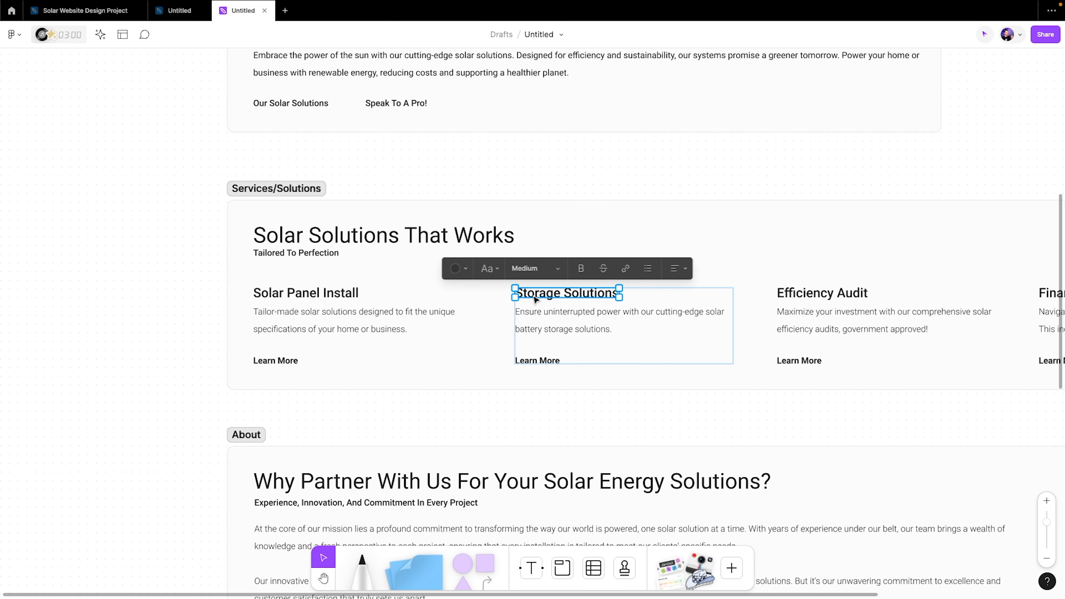
pyautogui.click(179, 11)
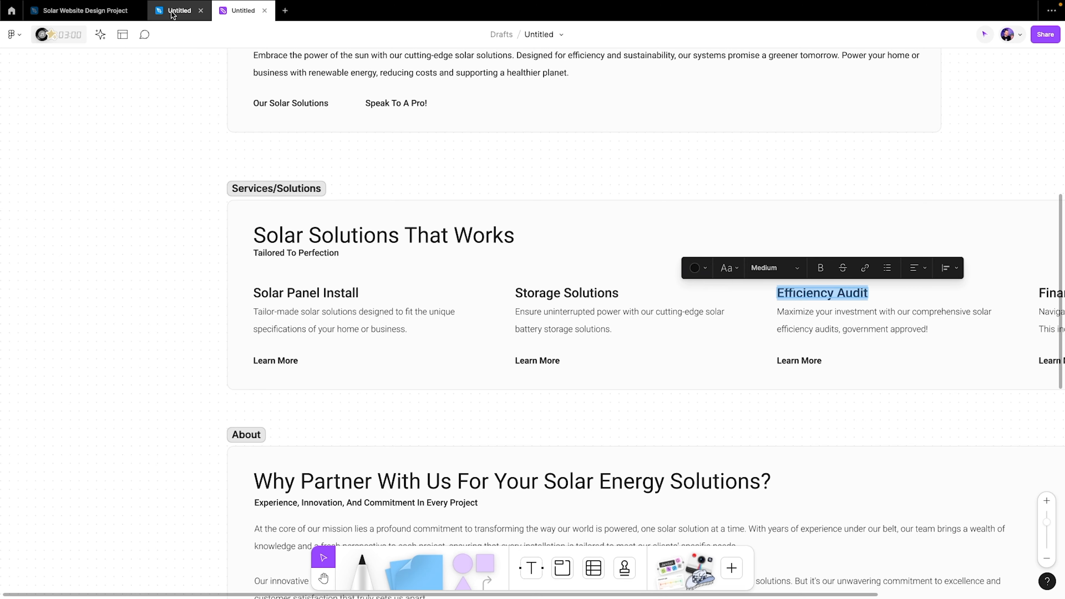
pyautogui.click(178, 11)
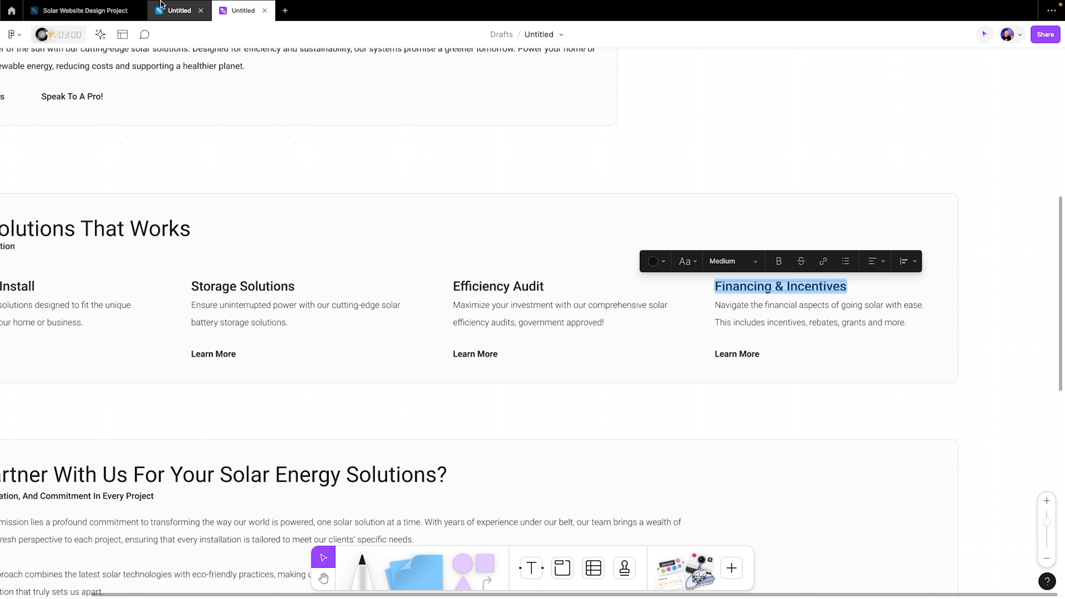
pyautogui.click(162, 6)
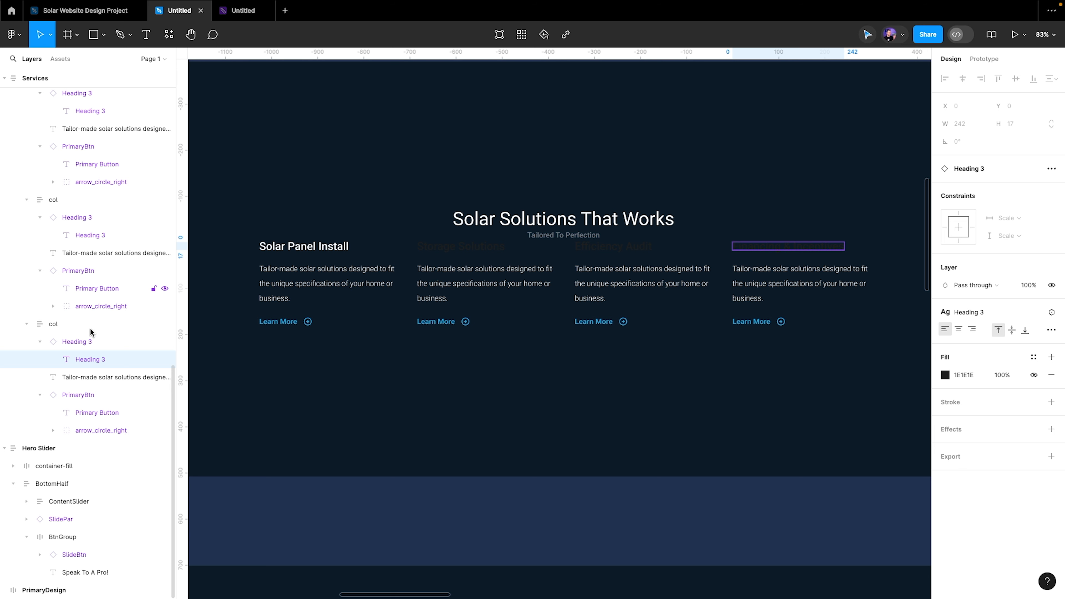
# Apply the White color variable to the dark Heading 3 texts across all four service columns
pyautogui.keyDown('shift'); pyautogui.click(82, 285); pyautogui.keyUp('shift')
pyautogui.keyDown('shift'); pyautogui.click(74, 235); pyautogui.keyUp('shift')
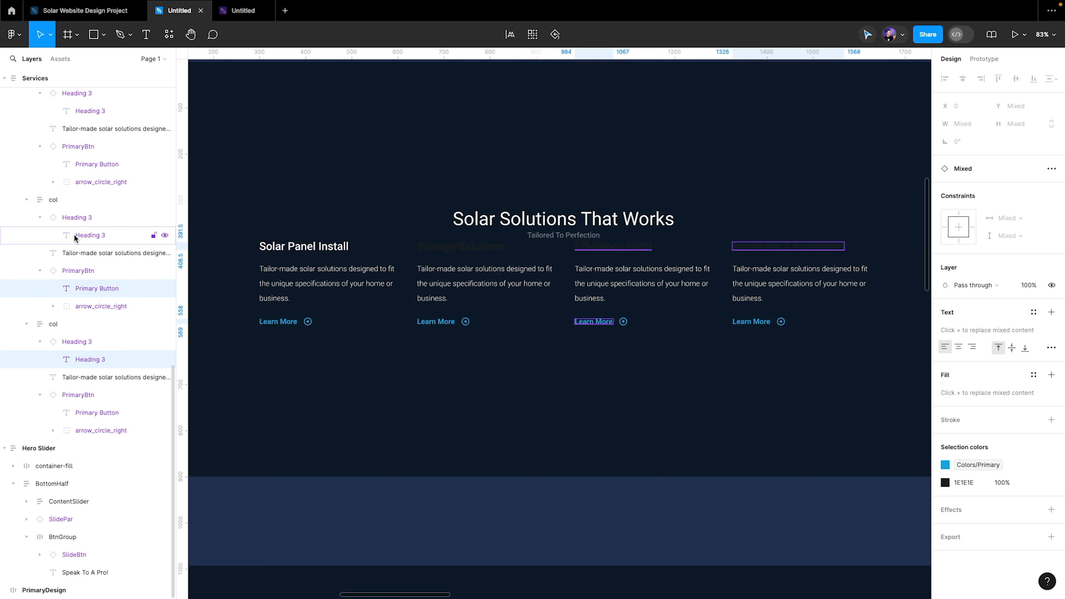
pyautogui.keyDown('shift'); pyautogui.click(87, 164); pyautogui.keyUp('shift')
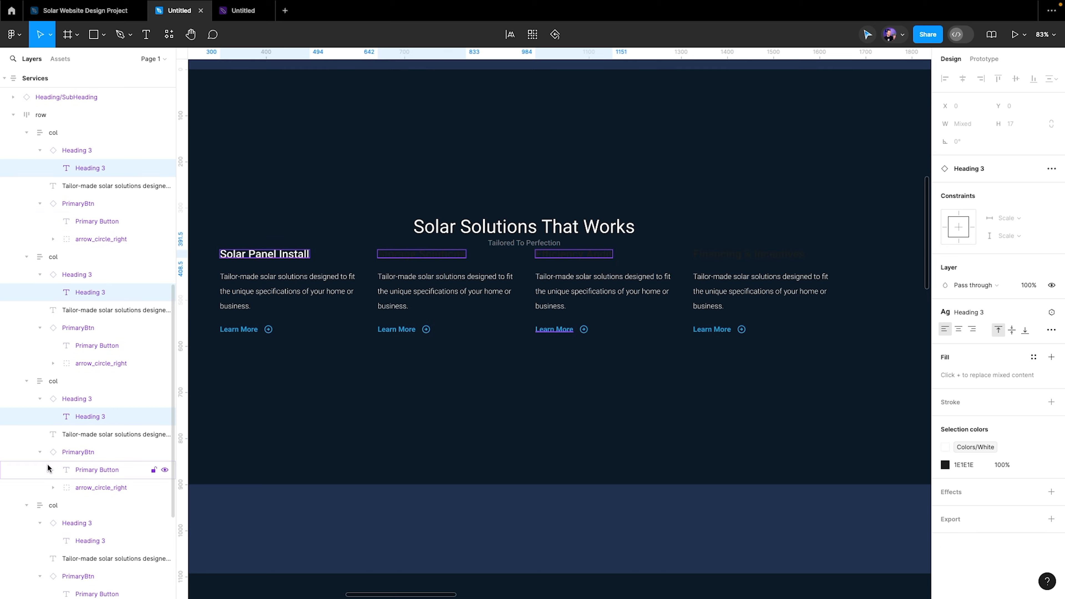
pyautogui.scroll(-1, 48, 468)
pyautogui.keyDown('super'); pyautogui.click(89, 533); pyautogui.keyUp('super')
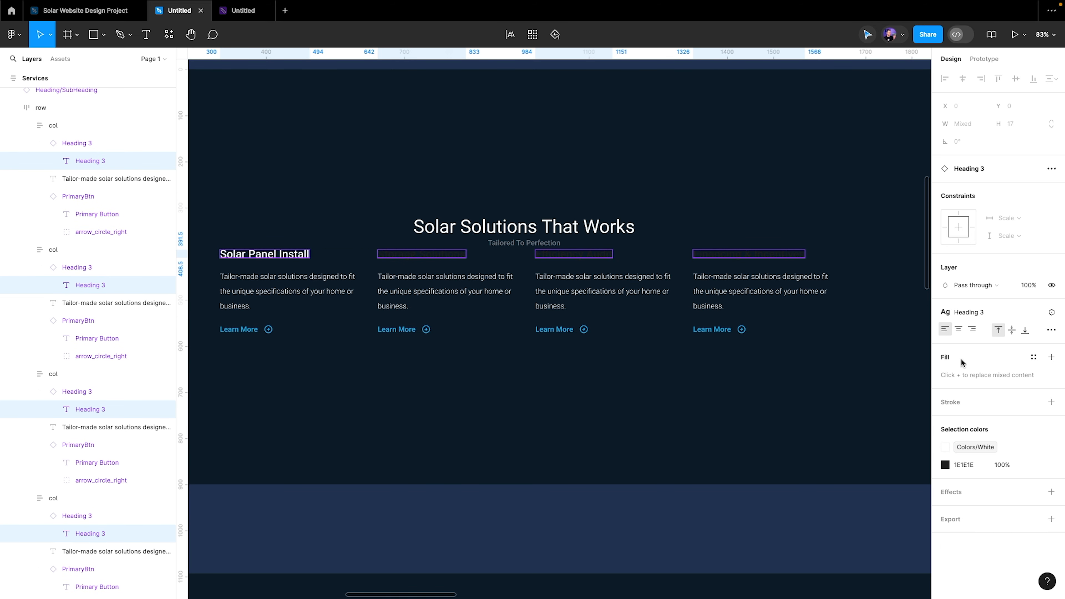
pyautogui.click(1025, 465)
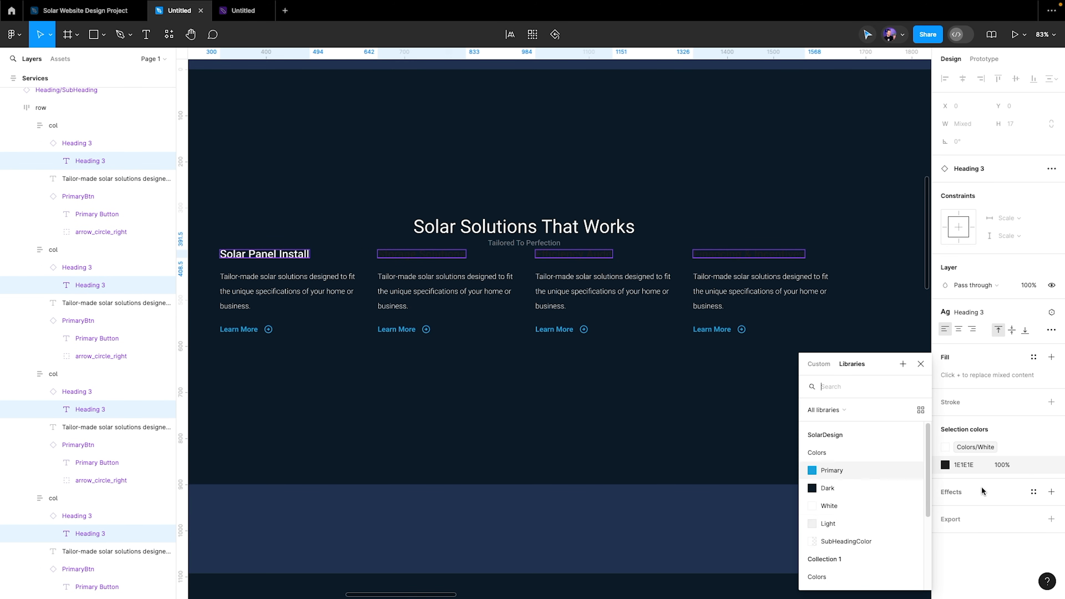
pyautogui.click(835, 507)
pyautogui.click(644, 430)
pyautogui.scroll(-2, 430, 345)
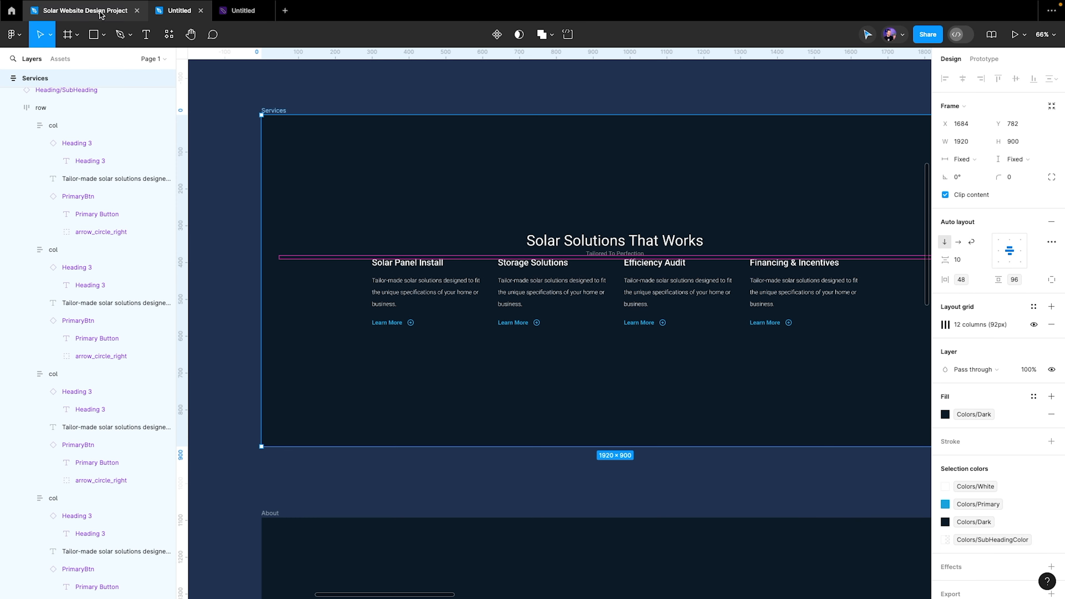
# Replace the Storage Solutions paragraph with its text from the FigJam wireframe and set its fill to the White variable
pyautogui.click(229, 16)
pyautogui.hscroll(-4, 194, 375)
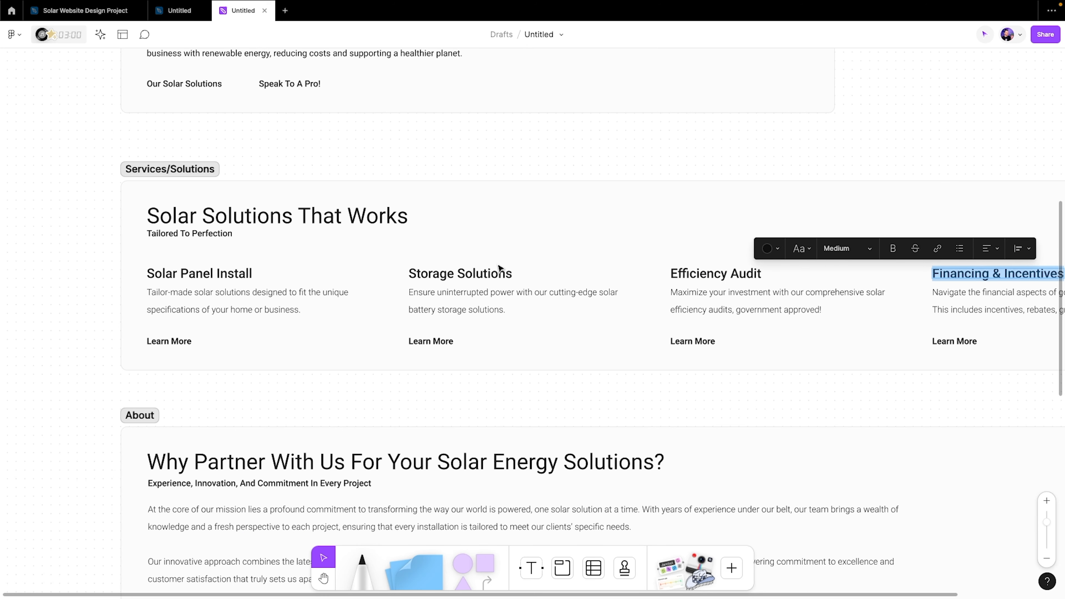
pyautogui.click(442, 294)
pyautogui.hotkey('ctrl', 'a')
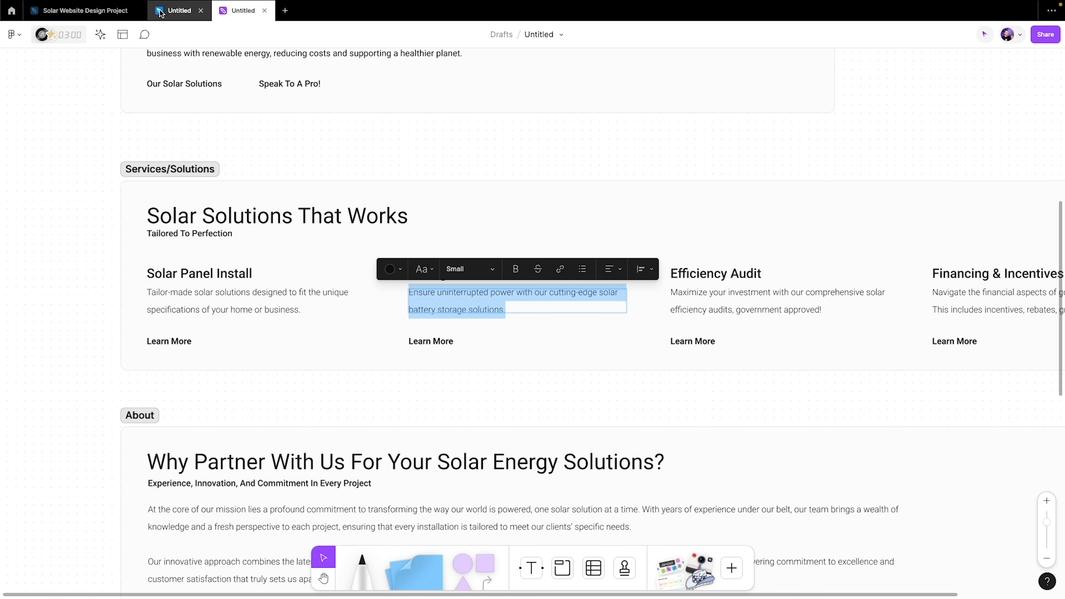
pyautogui.click(180, 10)
pyautogui.keyDown('super'); pyautogui.doubleClick(516, 301); pyautogui.keyUp('super')
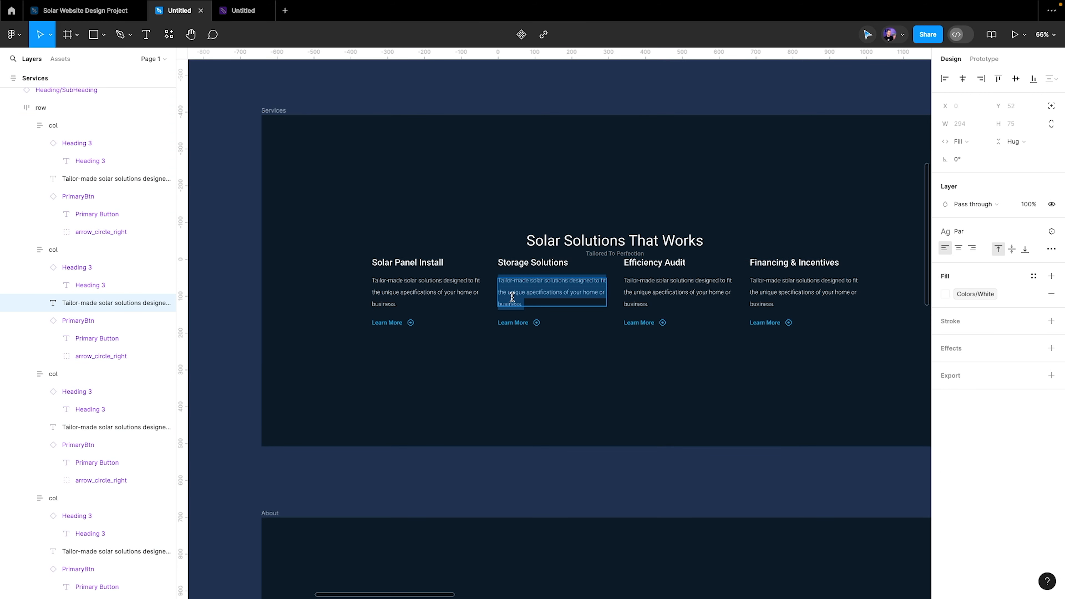
pyautogui.press('super+v')
pyautogui.press('Escape')
pyautogui.click(1034, 277)
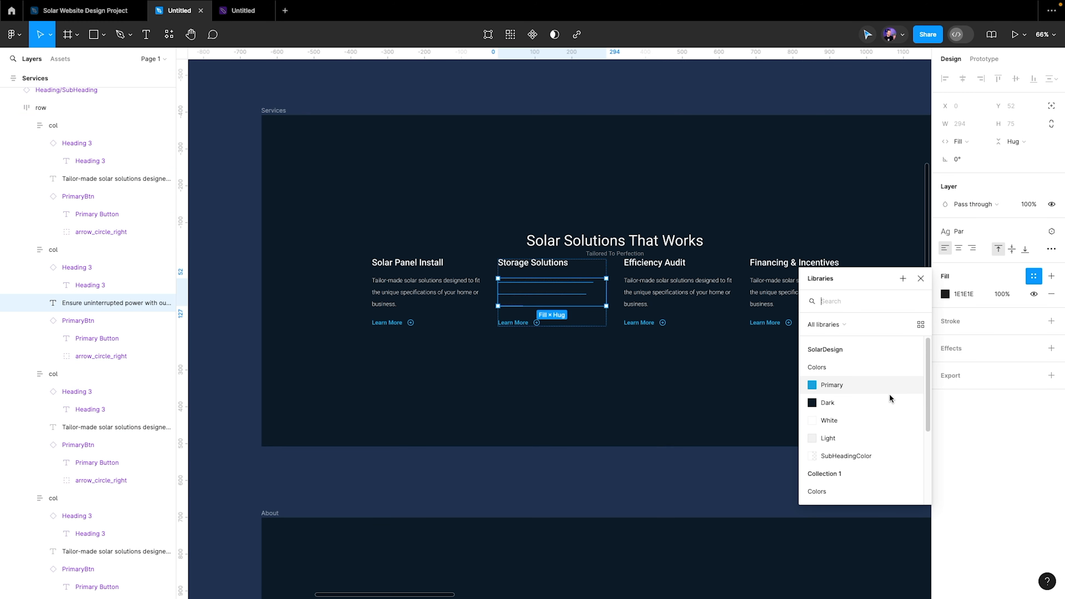
pyautogui.click(860, 418)
# Replace the Efficiency Audit paragraph with the "Maximize your investment" text from the FigJam wireframe
pyautogui.click(254, 14)
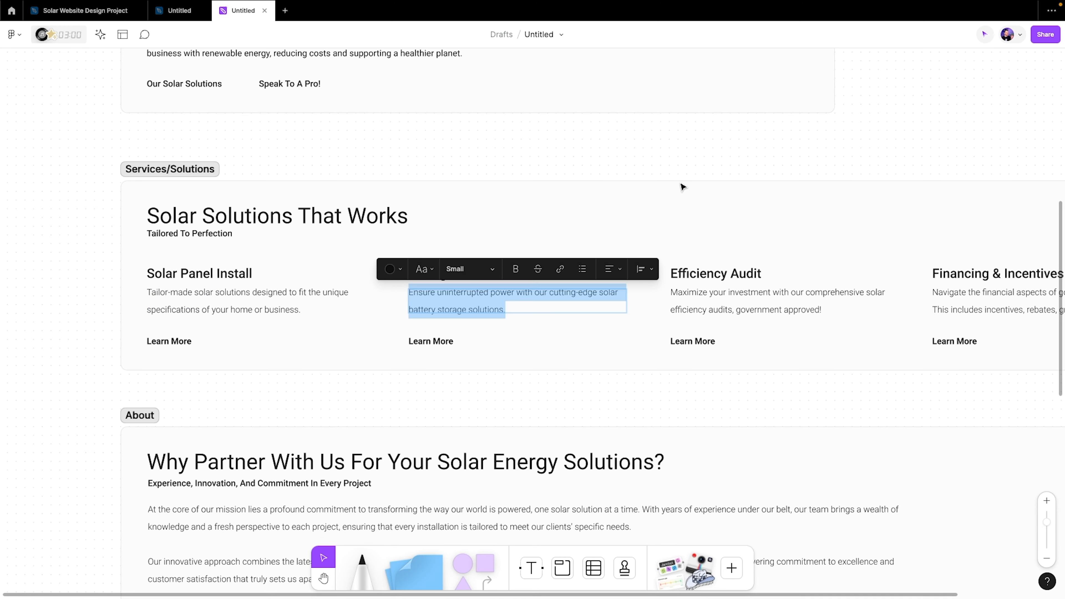
pyautogui.press('Escape')
pyautogui.click(744, 302)
pyautogui.doubleClick(743, 302)
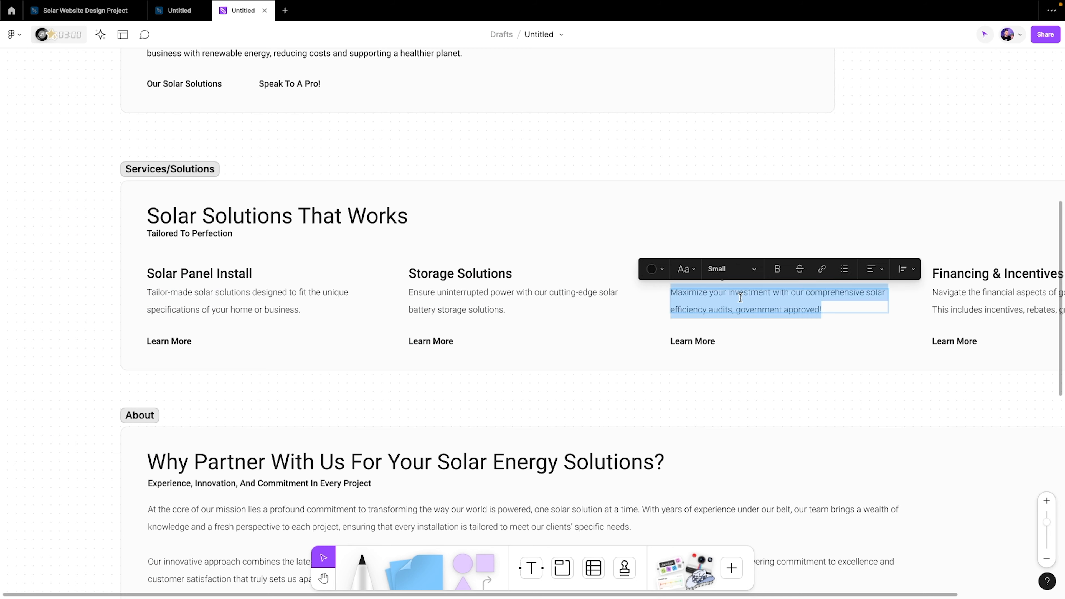
pyautogui.click(174, 12)
pyautogui.doubleClick(646, 287)
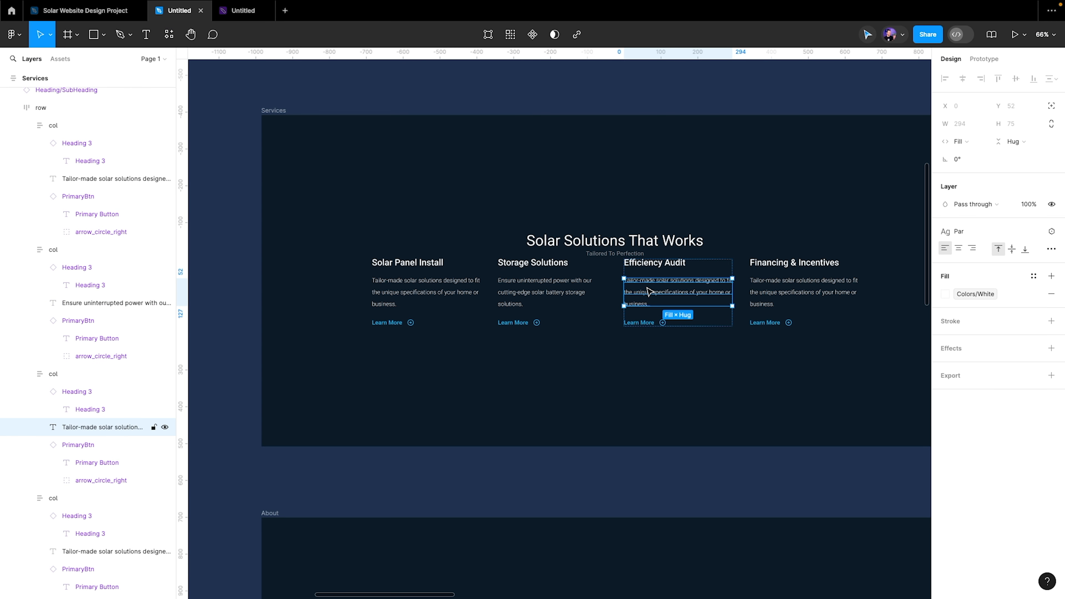
pyautogui.hotkey('ctrl', 'v')
pyautogui.press('Escape')
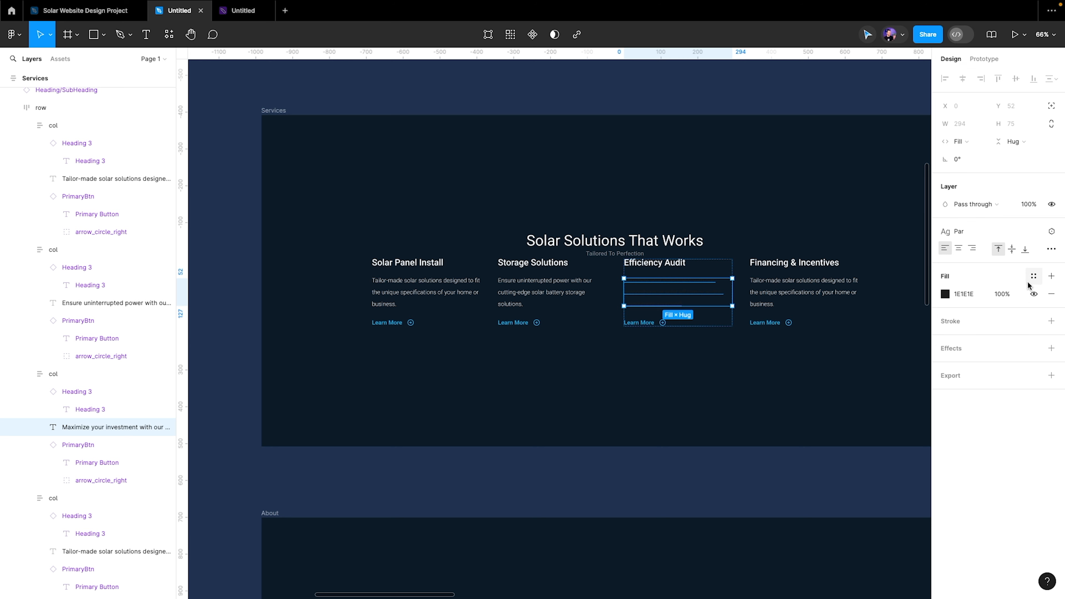
# Set the fill of the Efficiency Audit paragraph to the White color variable
pyautogui.click(1033, 276)
pyautogui.click(825, 402)
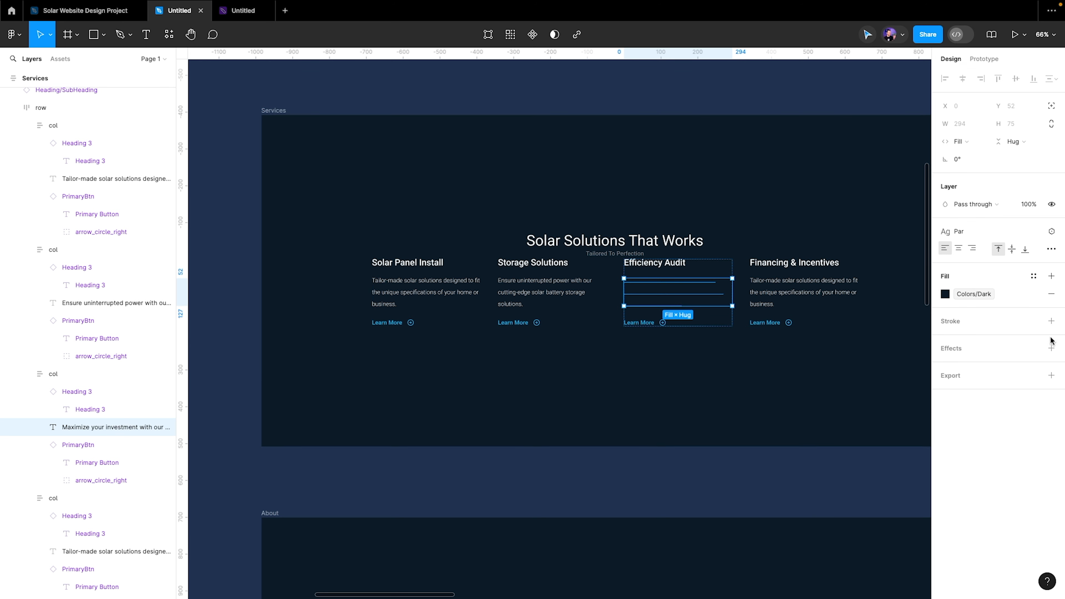
pyautogui.click(1033, 276)
pyautogui.click(815, 420)
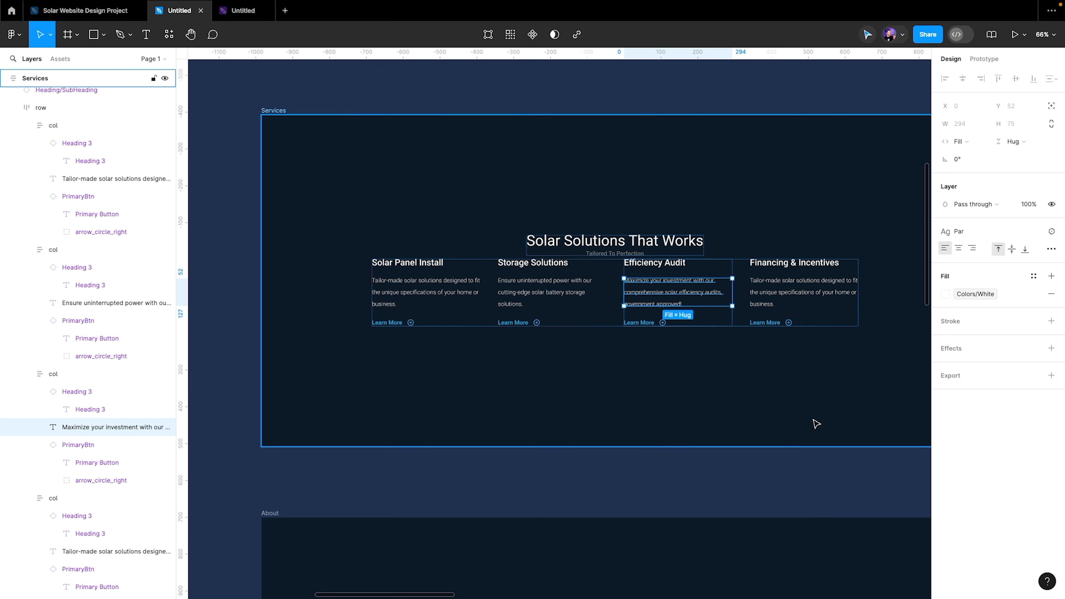
# Replace the Financing & Incentives paragraph with its text from the FigJam wireframe and fill it with the White variable
pyautogui.click(246, 12)
pyautogui.hscroll(6, 591, 212)
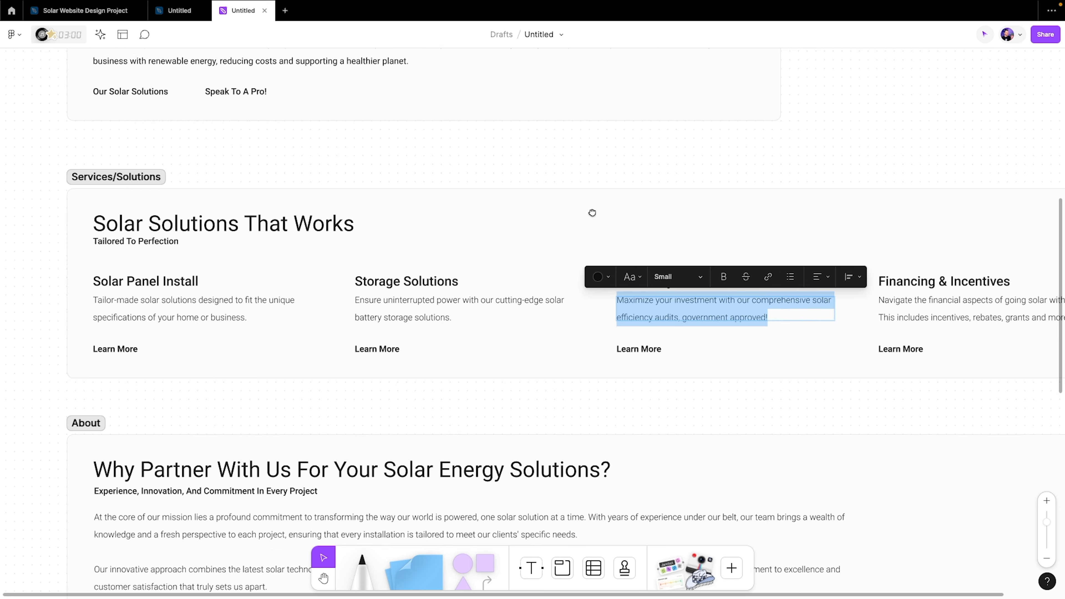
pyautogui.click(749, 314)
pyautogui.doubleClick(737, 319)
pyautogui.hotkey('ctrl', 'a')
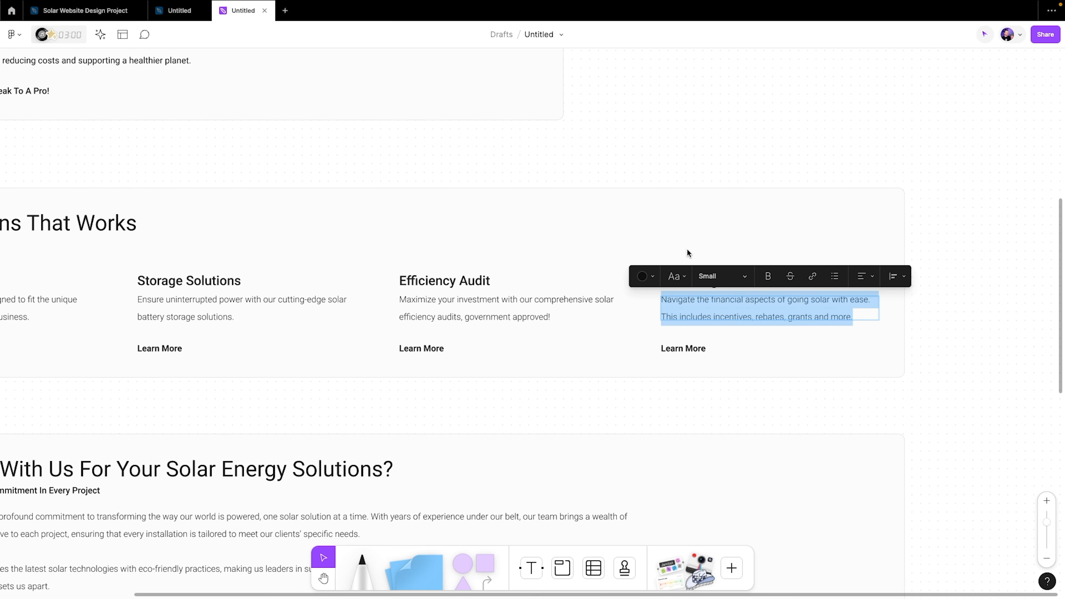
pyautogui.click(181, 11)
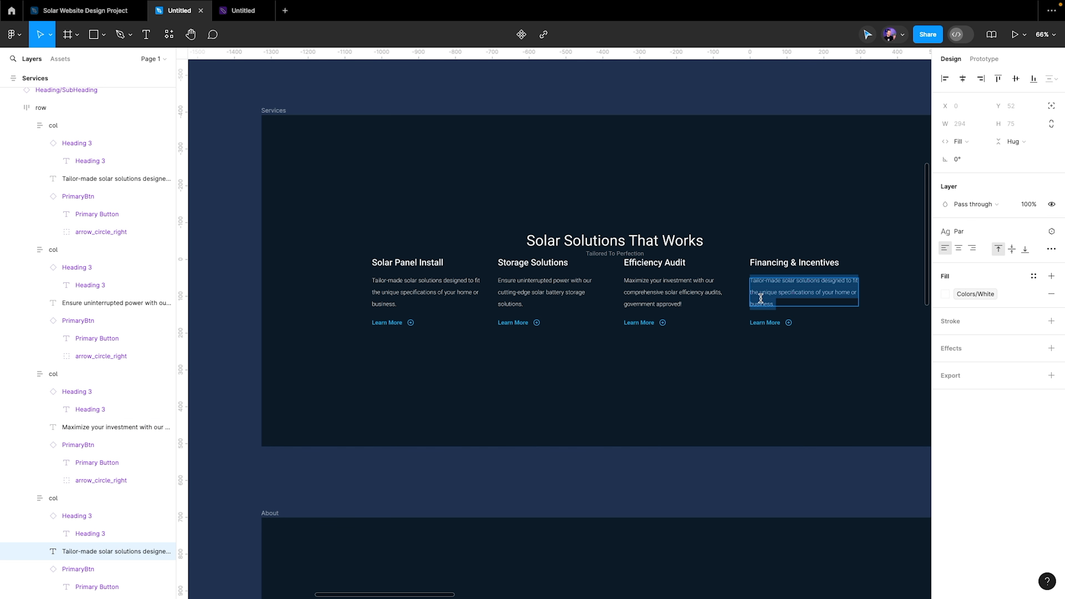
pyautogui.hotkey('ctrl', 'v')
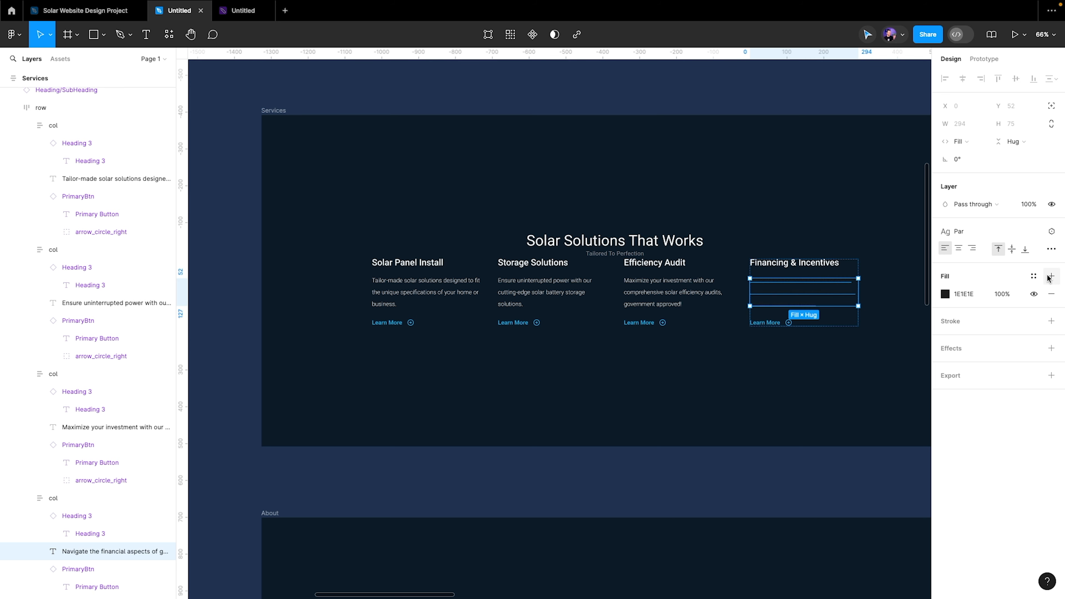
pyautogui.click(804, 167)
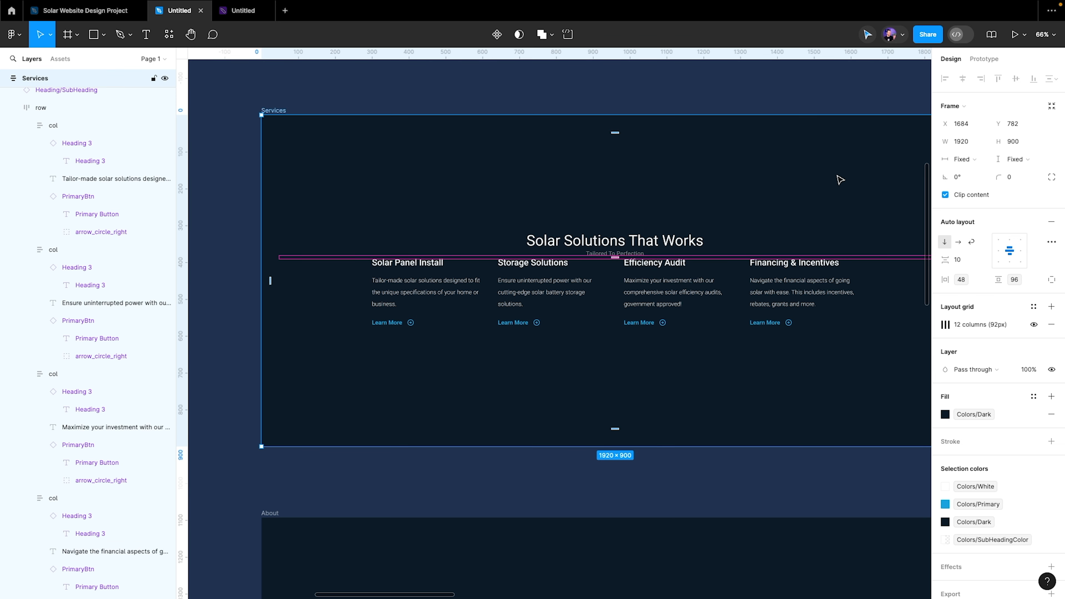
# Set the height of the Services frame to Hug contents
pyautogui.moveTo(840, 179); pyautogui.dragTo(784, 214)
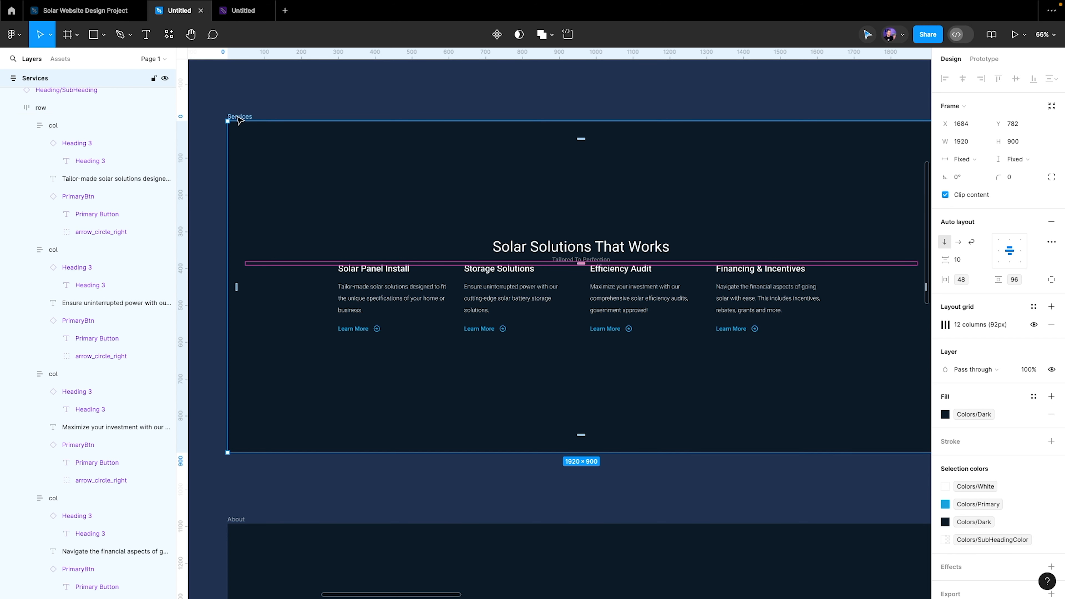
pyautogui.click(1015, 159)
pyautogui.click(975, 172)
pyautogui.scroll(1, 499, 127)
pyautogui.hscroll(1, 498, 127)
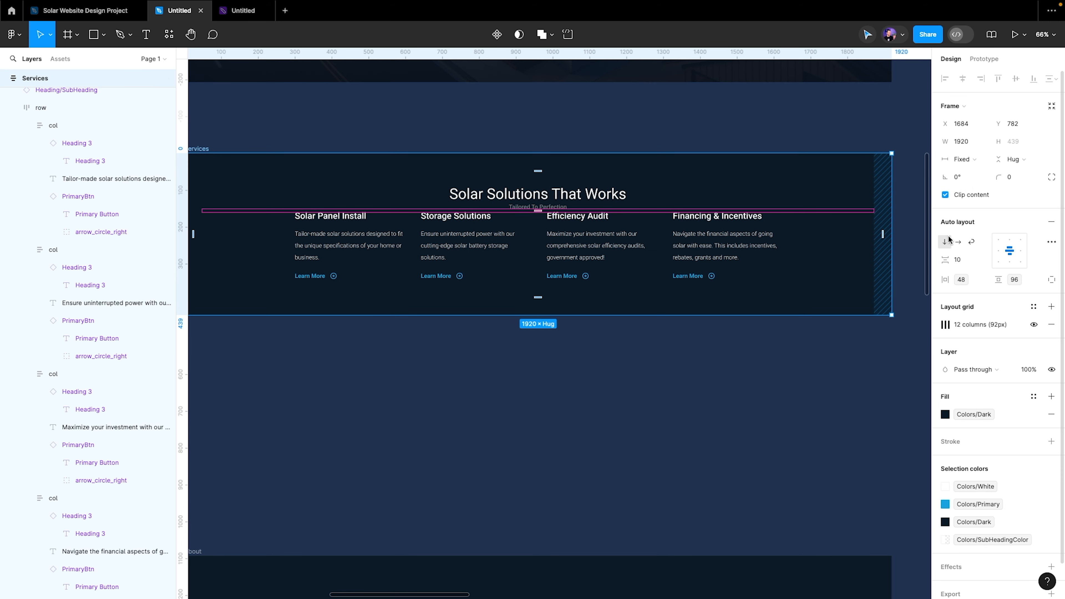
# Apply the Space-6 variable (48) to the Services frame's vertical gap between the heading block and the row
pyautogui.click(981, 259)
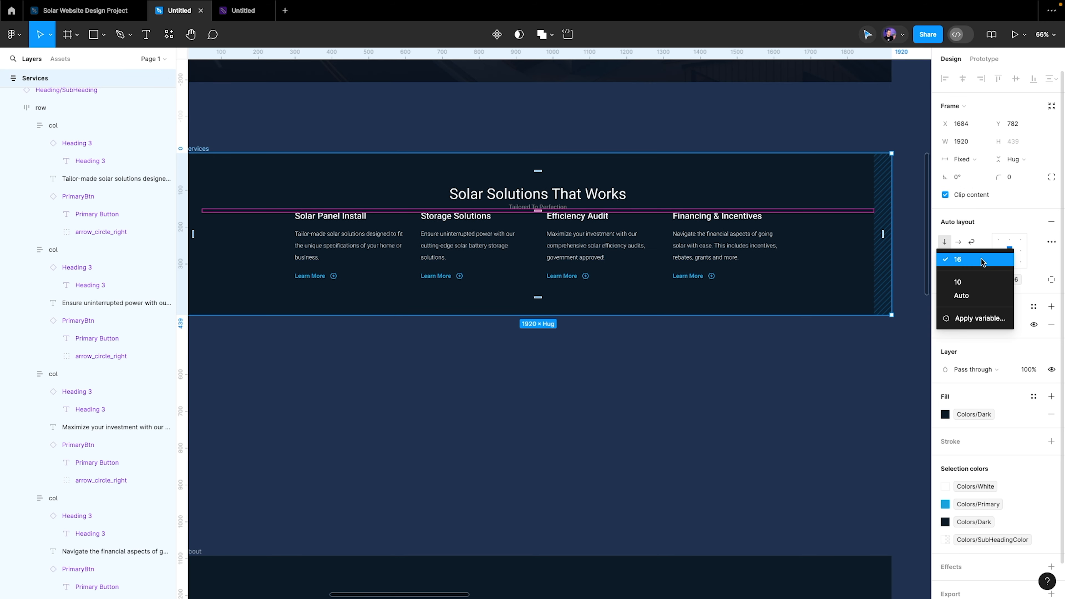
pyautogui.click(964, 319)
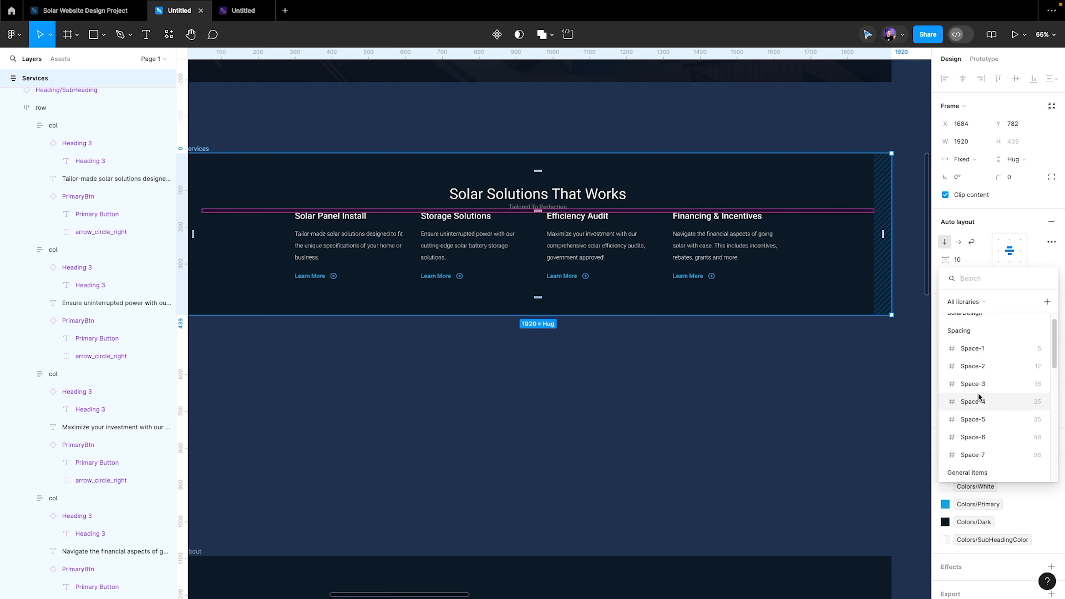
pyautogui.click(993, 424)
pyautogui.click(731, 398)
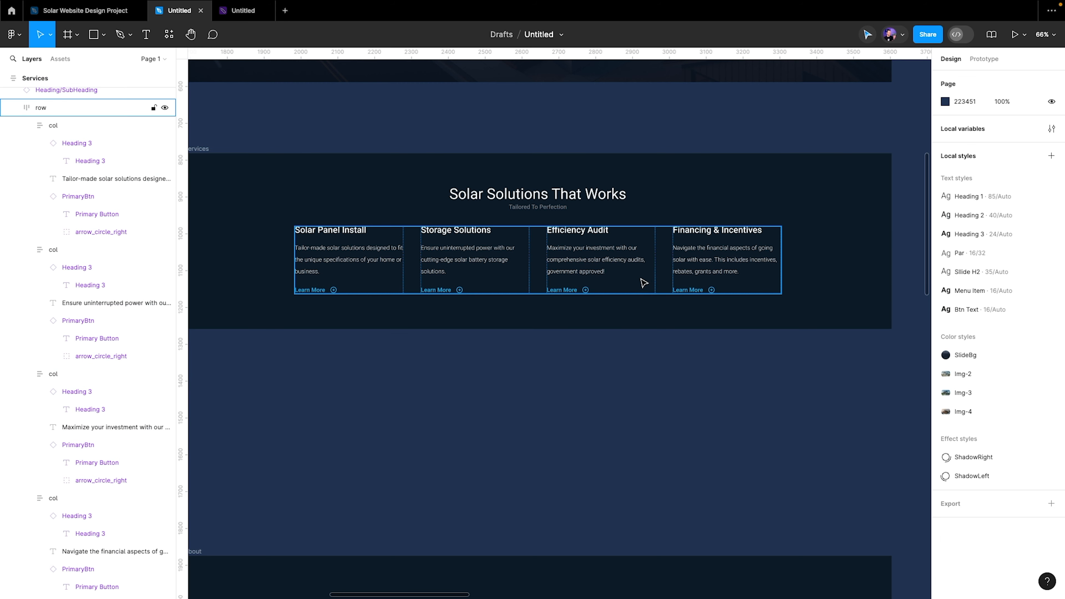
# Move the Services frame up closer to the hero section and the About frame up beneath it to about Y 1242
pyautogui.scroll(-3, 558, 269)
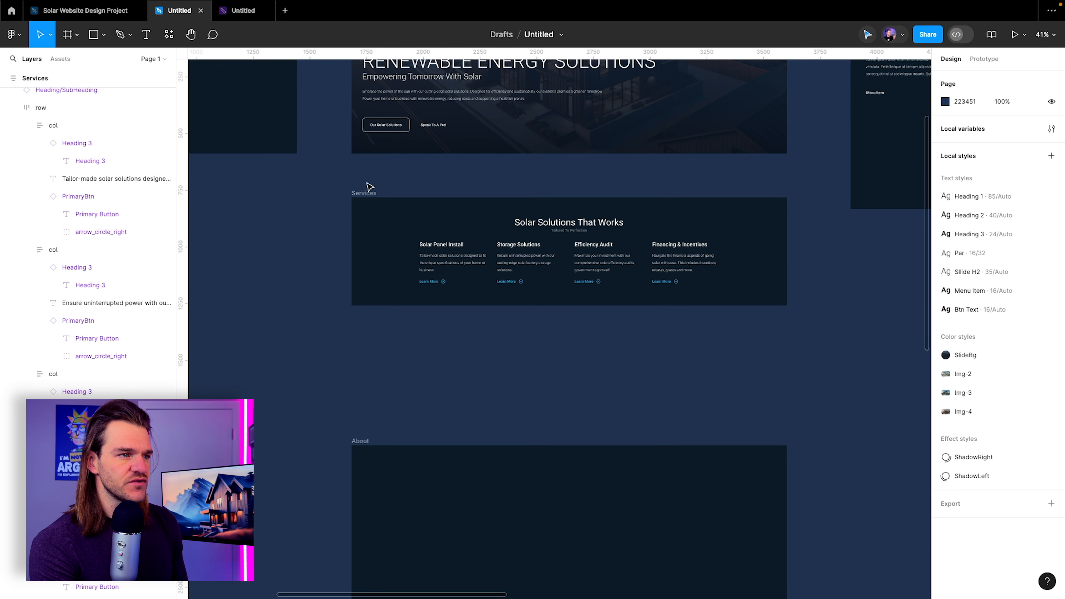
pyautogui.click(362, 173)
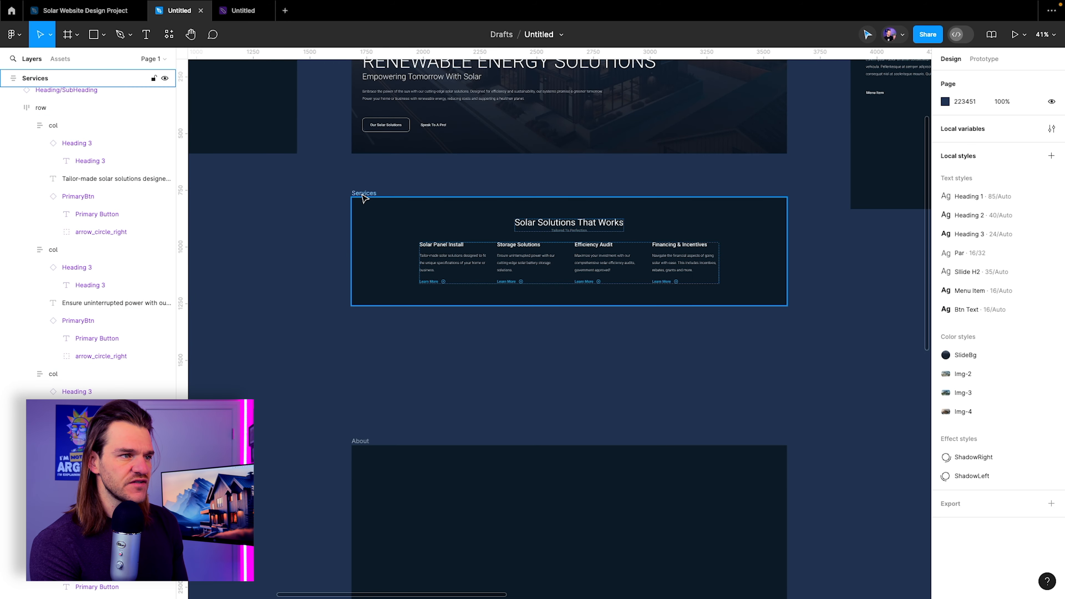
pyautogui.click(422, 356)
pyautogui.moveTo(362, 435); pyautogui.dragTo(364, 302)
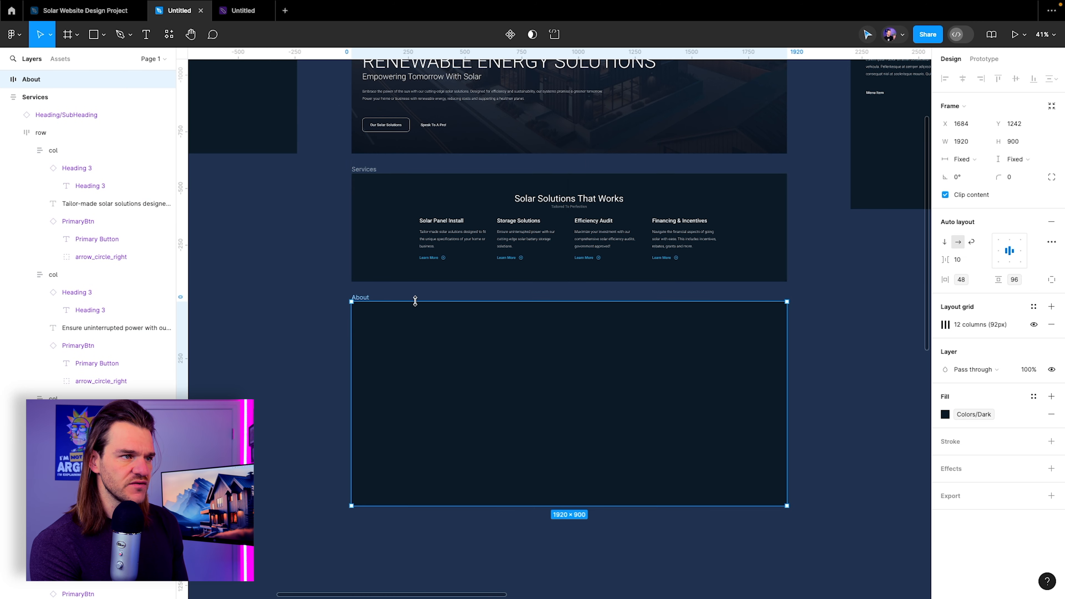
# Check the layout of the About section in the Solar Website Design Project reference file
pyautogui.click(72, 11)
pyautogui.scroll(-4, 467, 207)
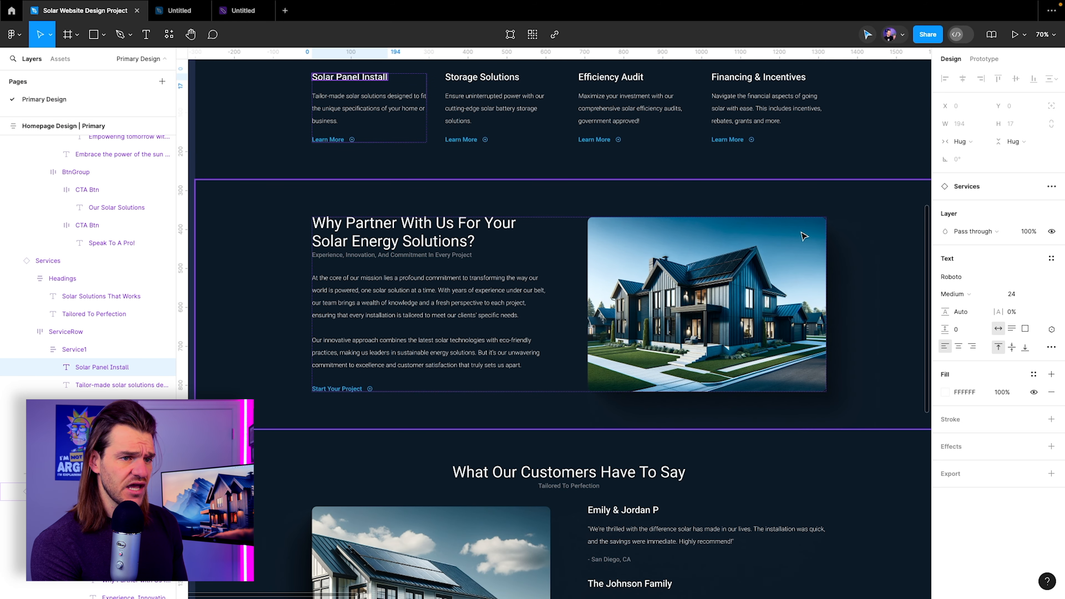
pyautogui.click(180, 16)
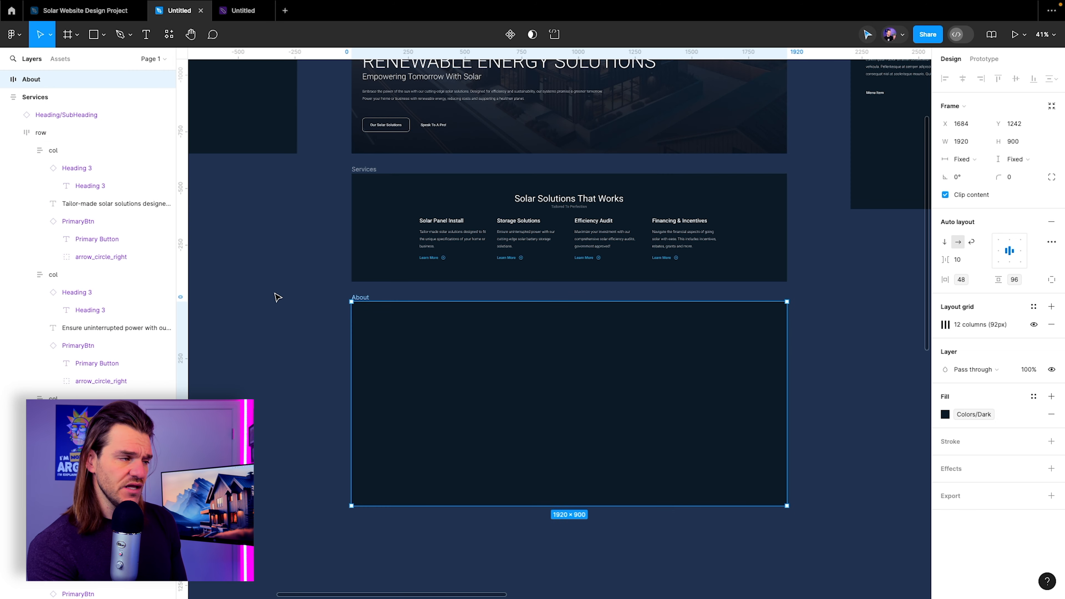
# Collapse the Services and Hero Slider frames in the layer tree
pyautogui.click(12, 132)
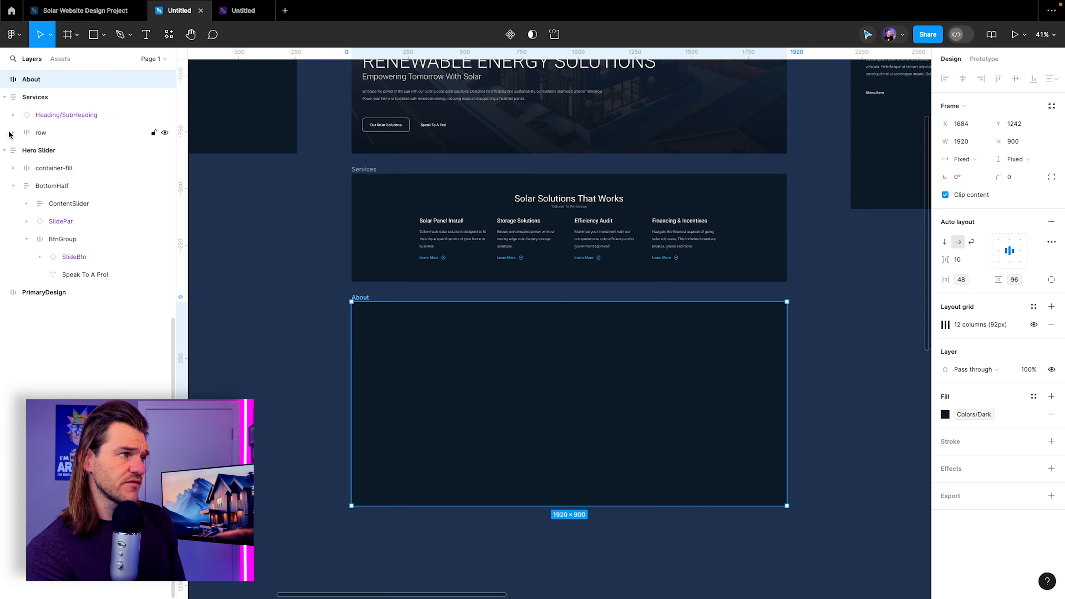
pyautogui.click(5, 152)
pyautogui.click(12, 99)
pyautogui.click(5, 97)
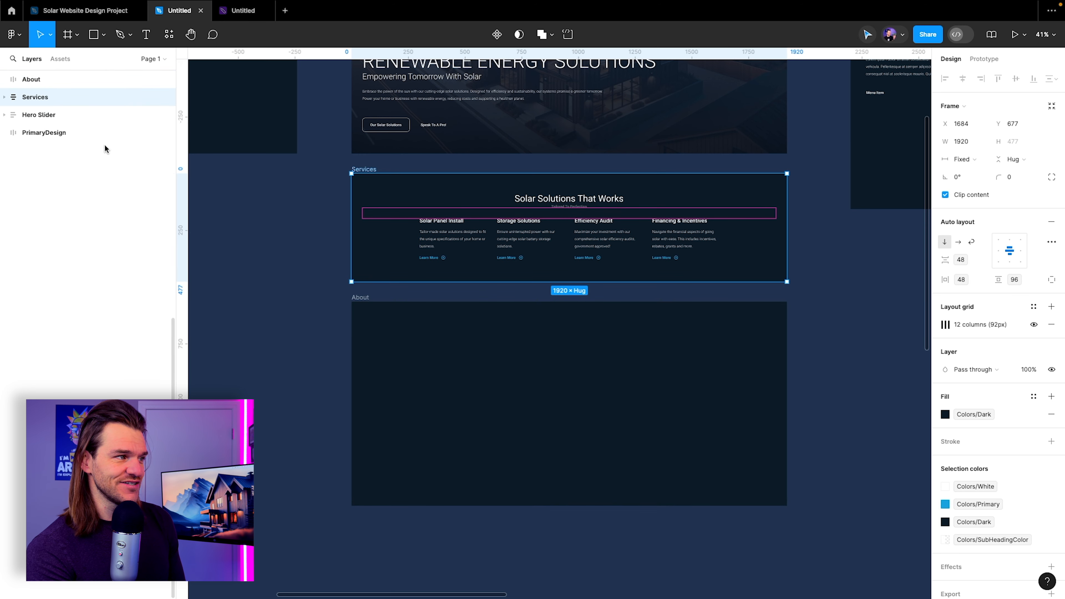
# Add a SubHeading component to the About frame and set its heading to the wireframe's "Why Partner with Us for Your Solar Energy Solutions?"
pyautogui.click(60, 59)
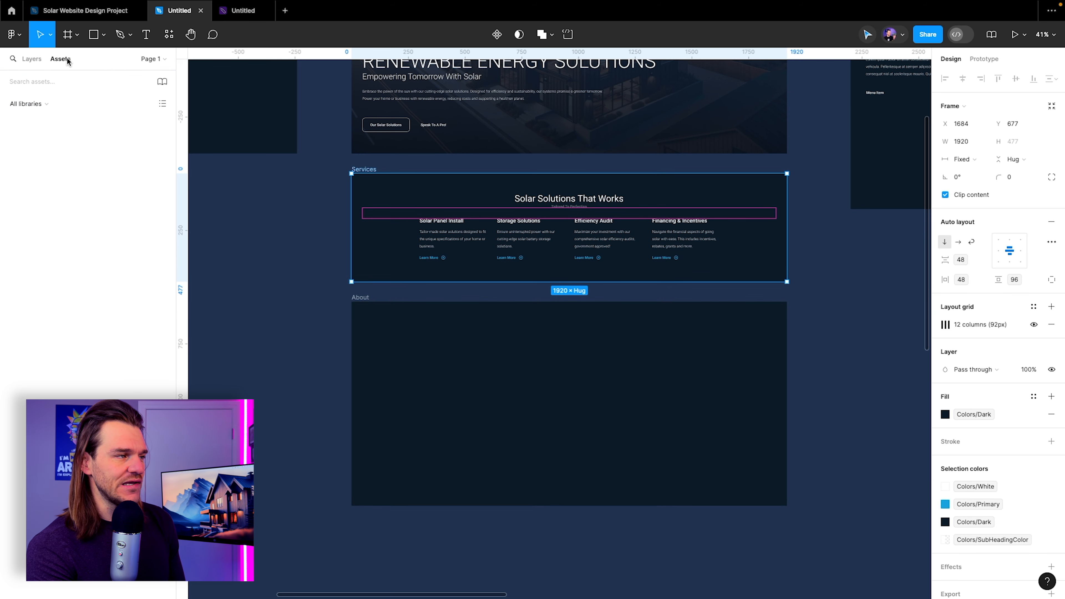
pyautogui.moveTo(33, 434); pyautogui.dragTo(625, 437)
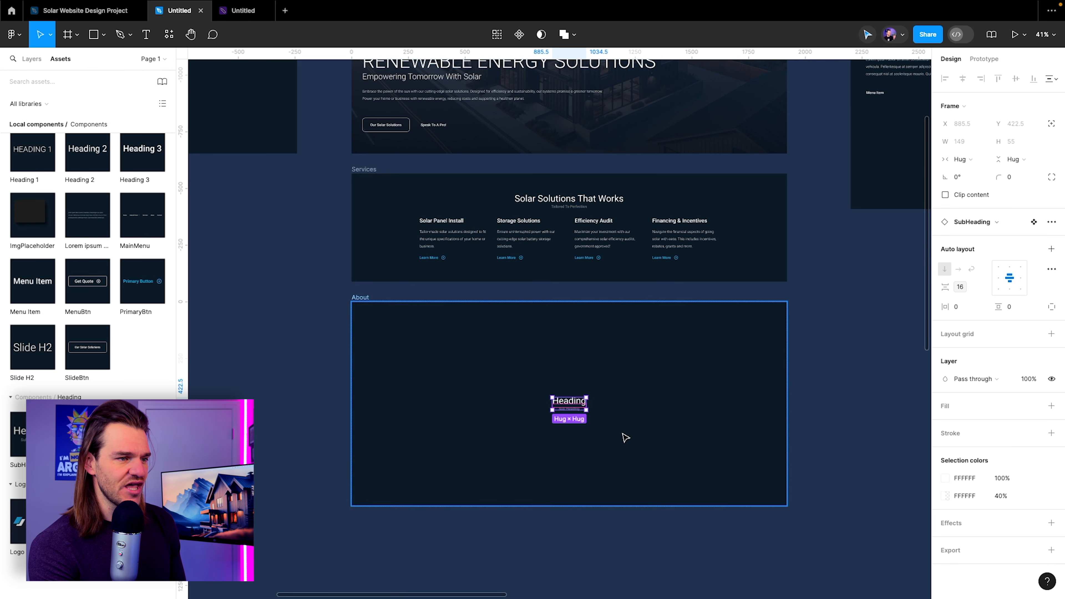
pyautogui.click(243, 10)
pyautogui.moveTo(347, 436); pyautogui.dragTo(472, 253)
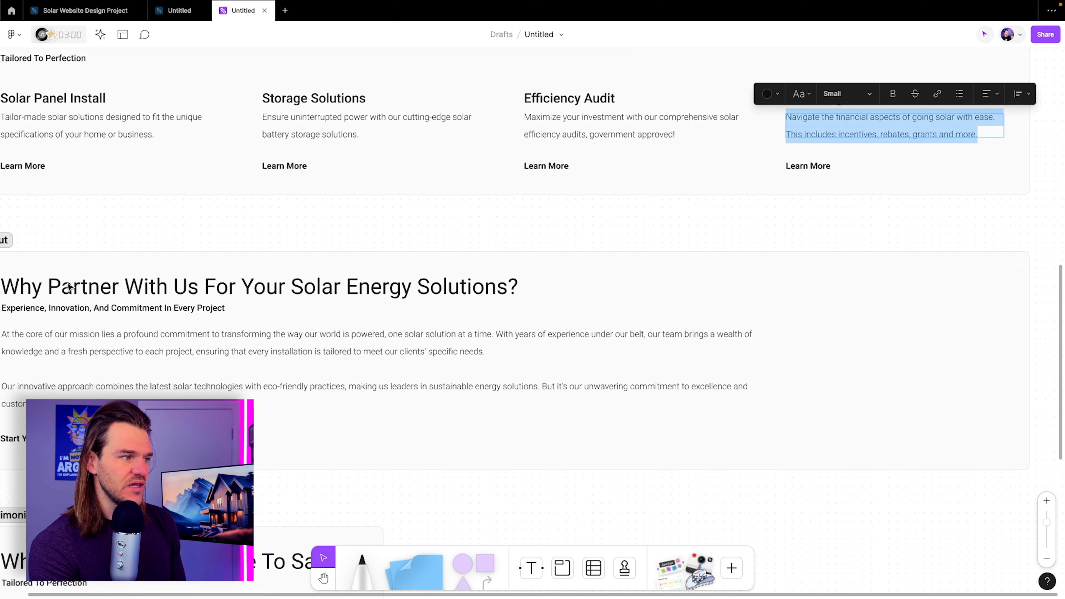
pyautogui.doubleClick(64, 283)
pyautogui.tripleClick(64, 284)
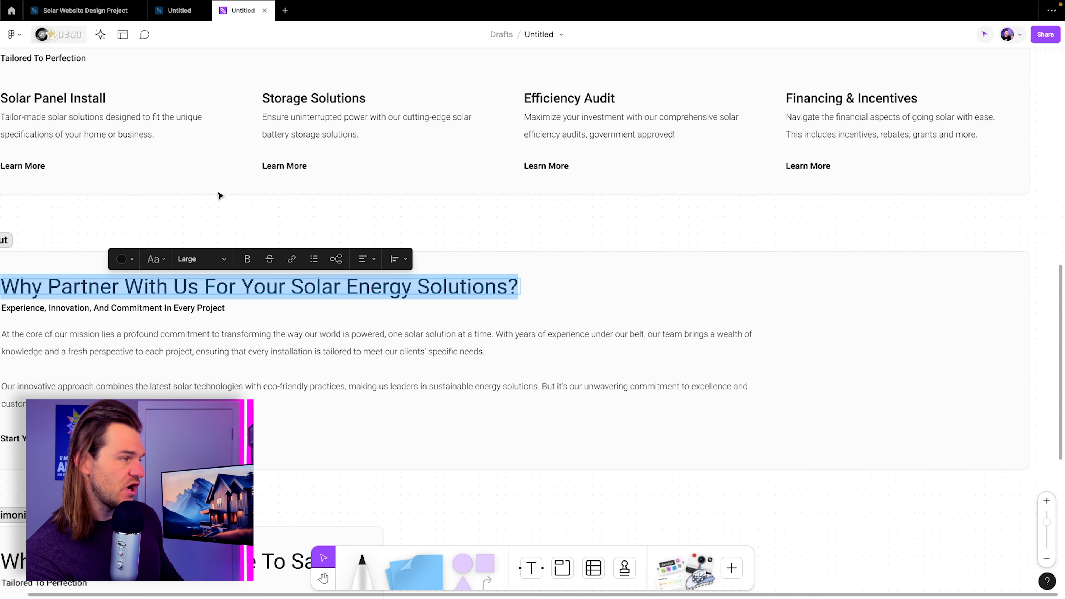
pyautogui.click(178, 11)
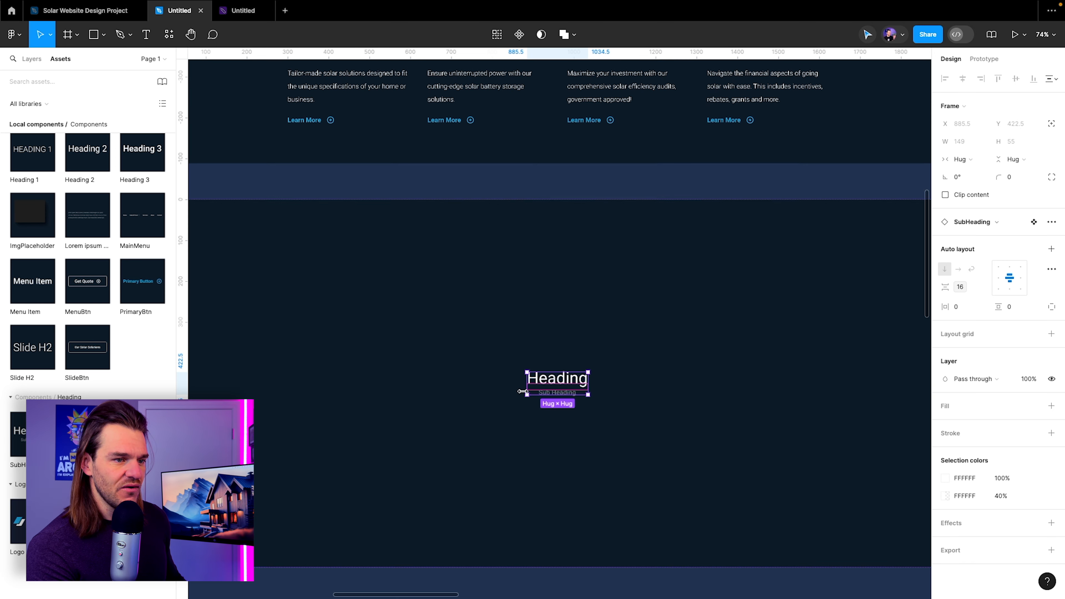
pyautogui.doubleClick(557, 377)
pyautogui.doubleClick(558, 377)
pyautogui.write('Why Partner with Us for Your Solar Energy Solutions?')
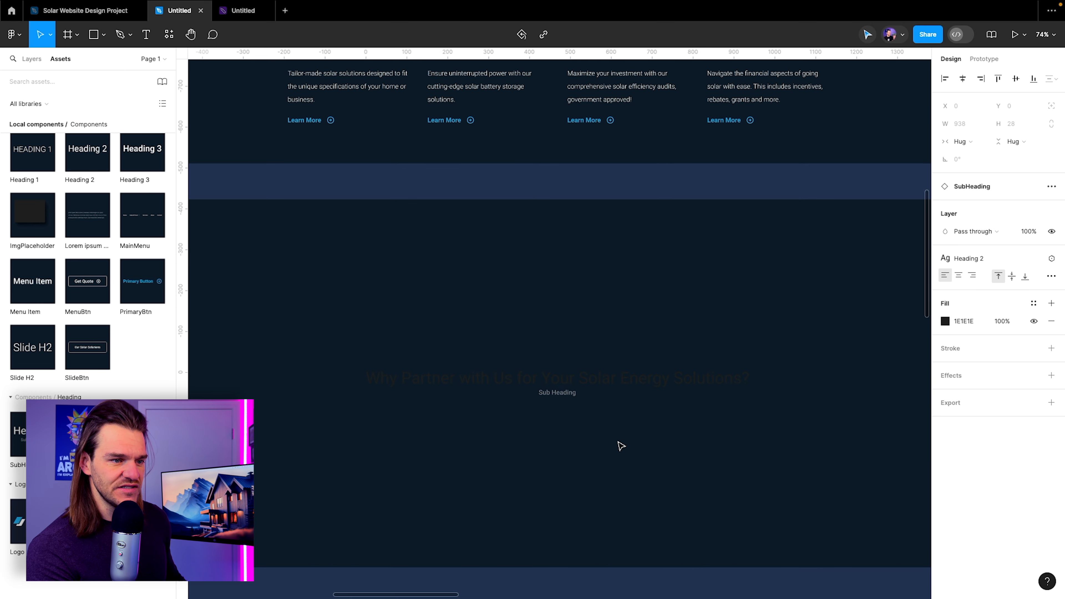
# Fill the About section's heading text with the White variable
pyautogui.press('Escape')
pyautogui.click(1034, 303)
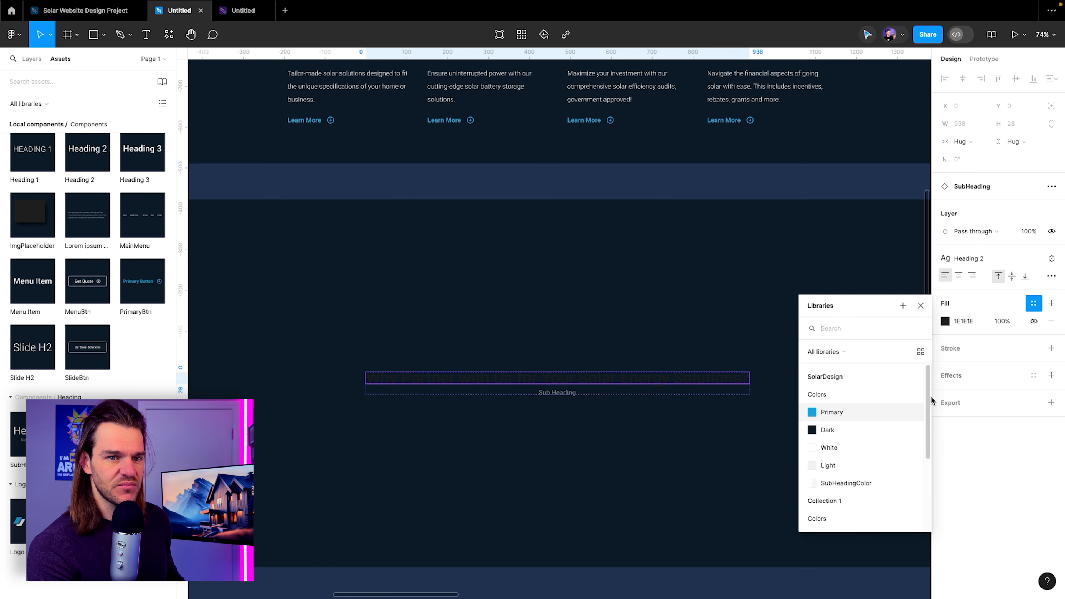
pyautogui.click(823, 446)
pyautogui.press('Escape')
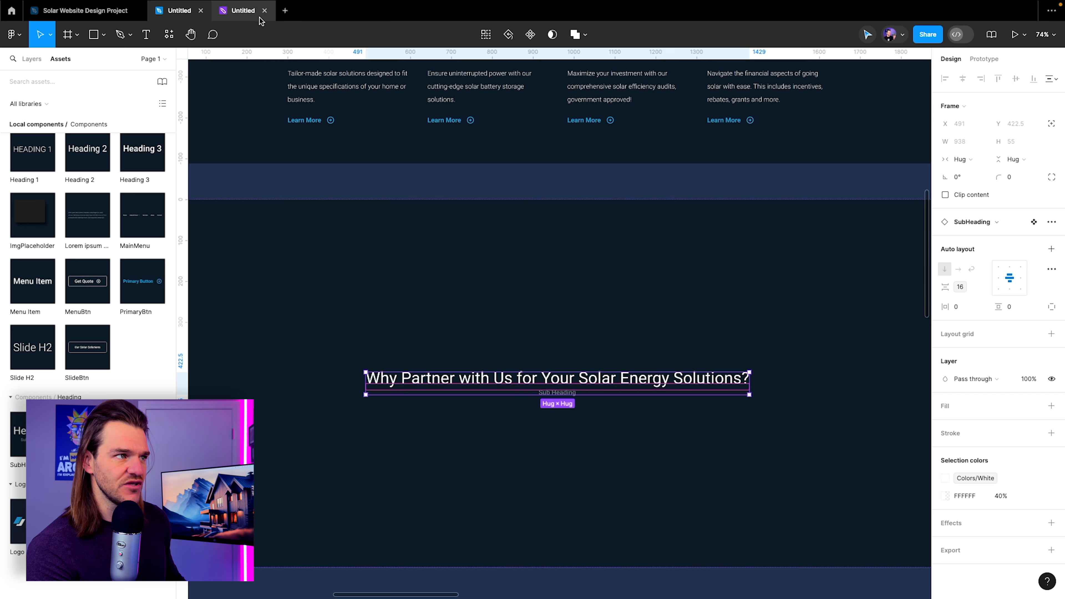
# Replace the About section's sub heading with "Experience, Innovation, And Commitment In Every Project" from the FigJam wireframe
pyautogui.click(251, 12)
pyautogui.click(202, 320)
pyautogui.click(530, 410)
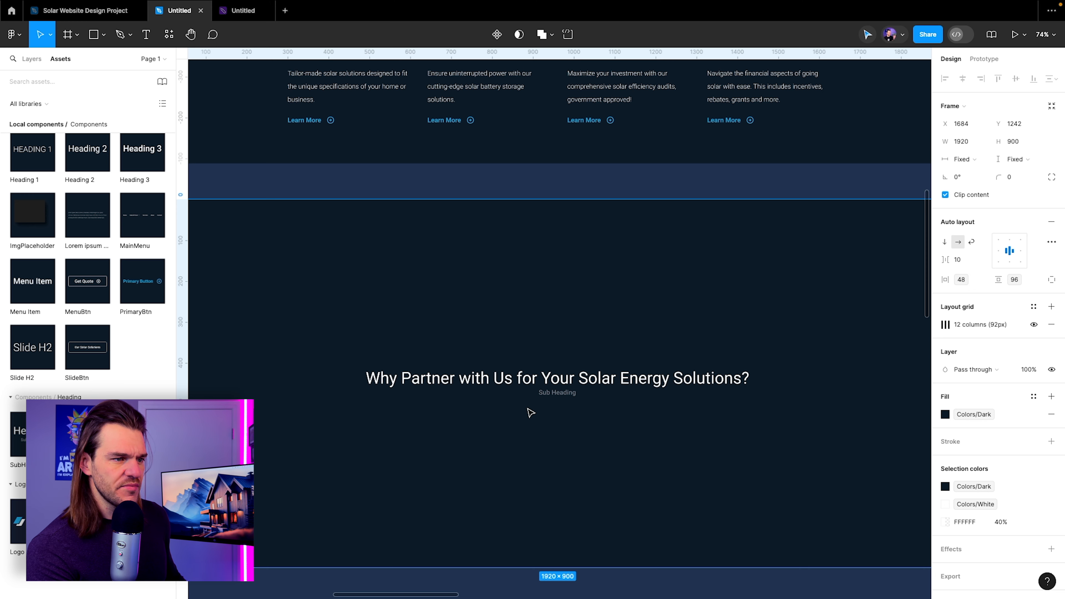
pyautogui.click(543, 399)
pyautogui.doubleClick(544, 396)
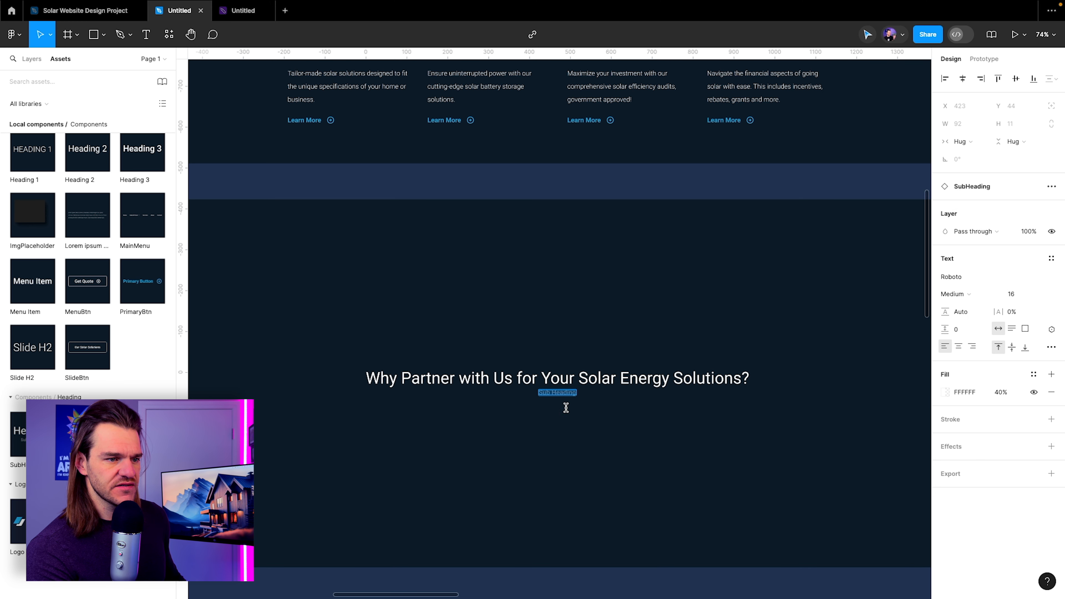
pyautogui.hotkey('ctrl', 'v')
# Fill the About section's sub heading text with the SubHeadingColor variable
pyautogui.click(1033, 374)
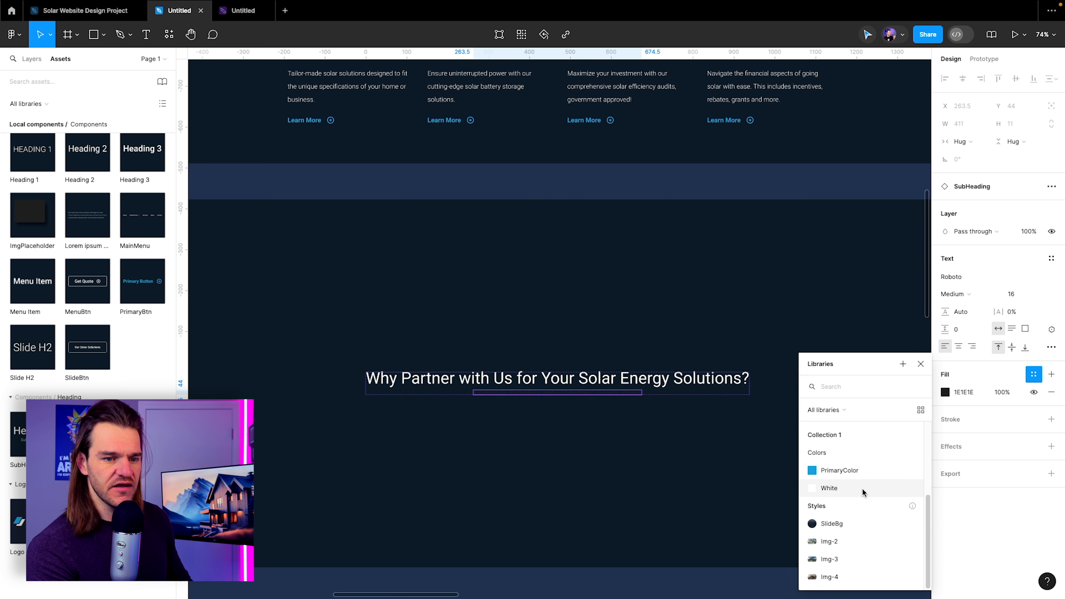
pyautogui.scroll(2, 856, 482)
pyautogui.click(832, 476)
pyautogui.click(404, 273)
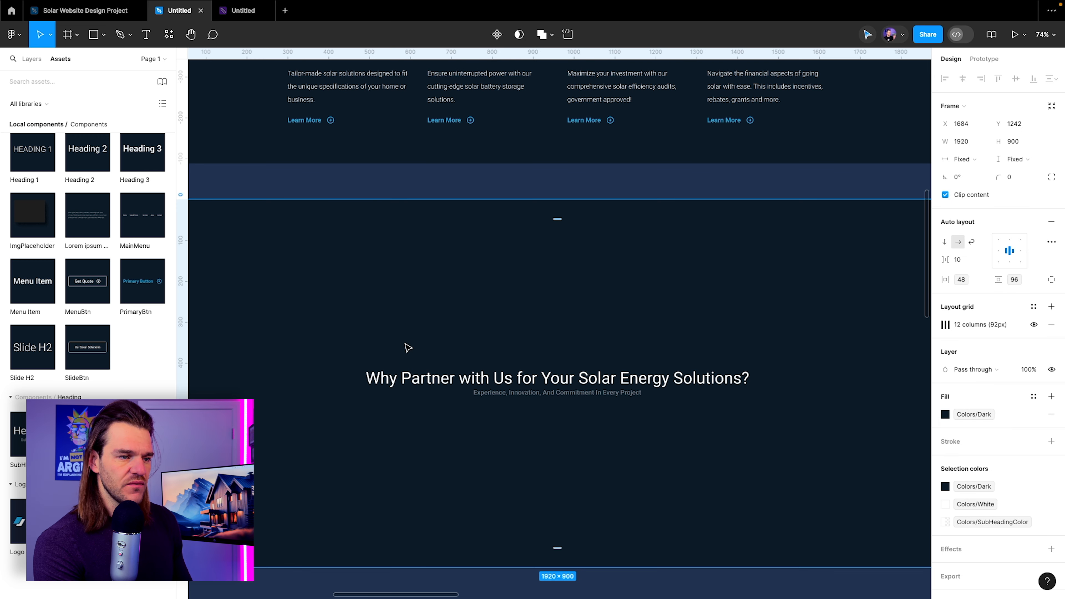
# Insert an ImgPlaceholder component into the About frame to the right of the heading block
pyautogui.scroll(-3, 408, 347)
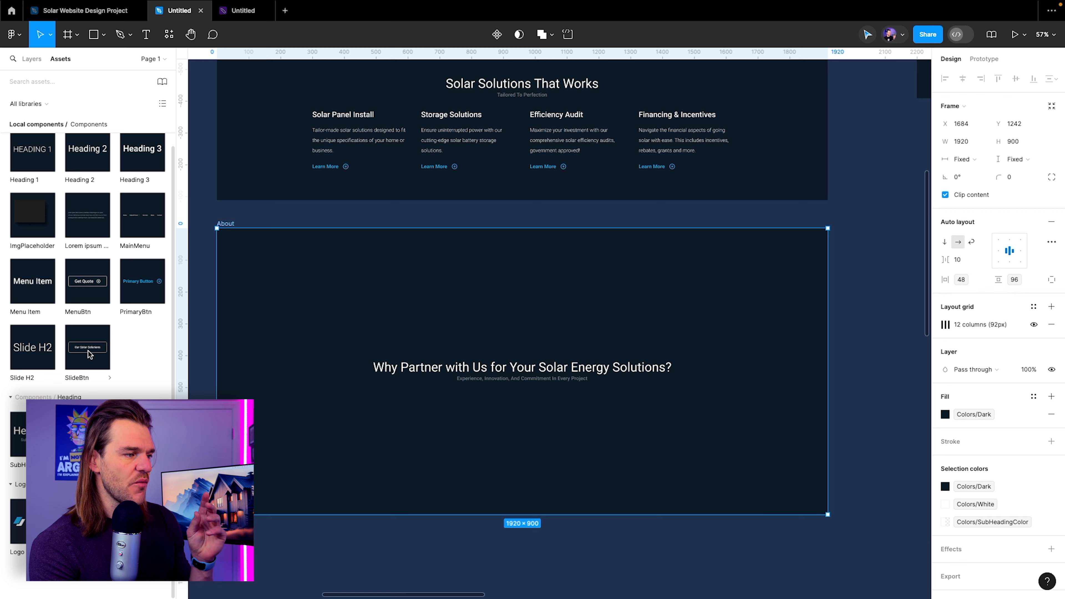
pyautogui.scroll(2, 83, 335)
pyautogui.moveTo(33, 244); pyautogui.dragTo(708, 346)
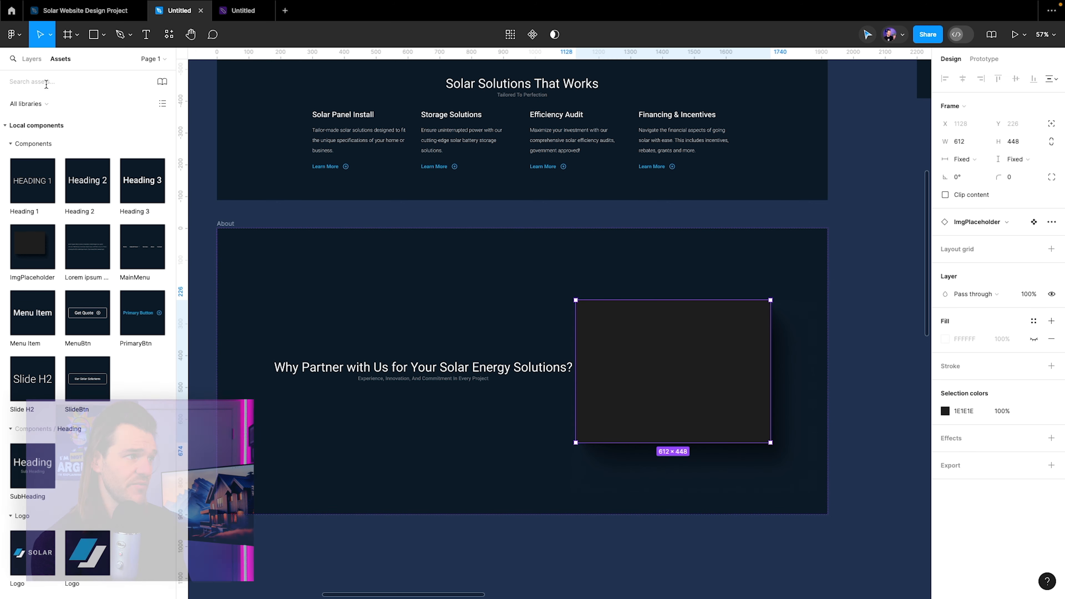
# Wrap the About frame's Heading/SubHeading and ImgPlaceholder in a horizontal auto layout frame and name it row
pyautogui.click(32, 59)
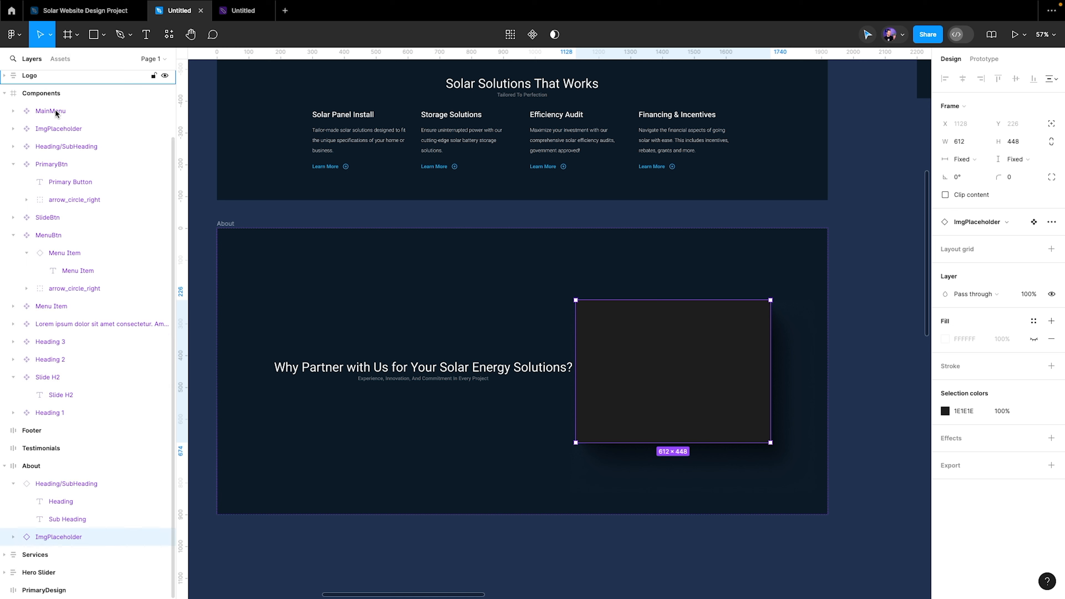
pyautogui.click(10, 485)
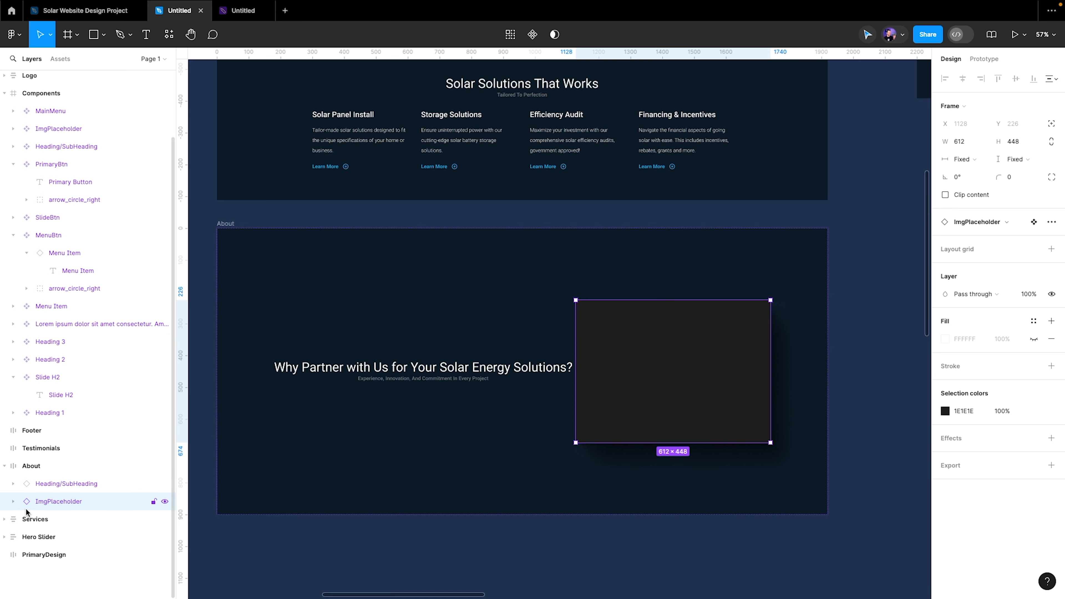
pyautogui.keyDown('shift'); pyautogui.click(58, 484); pyautogui.keyUp('shift')
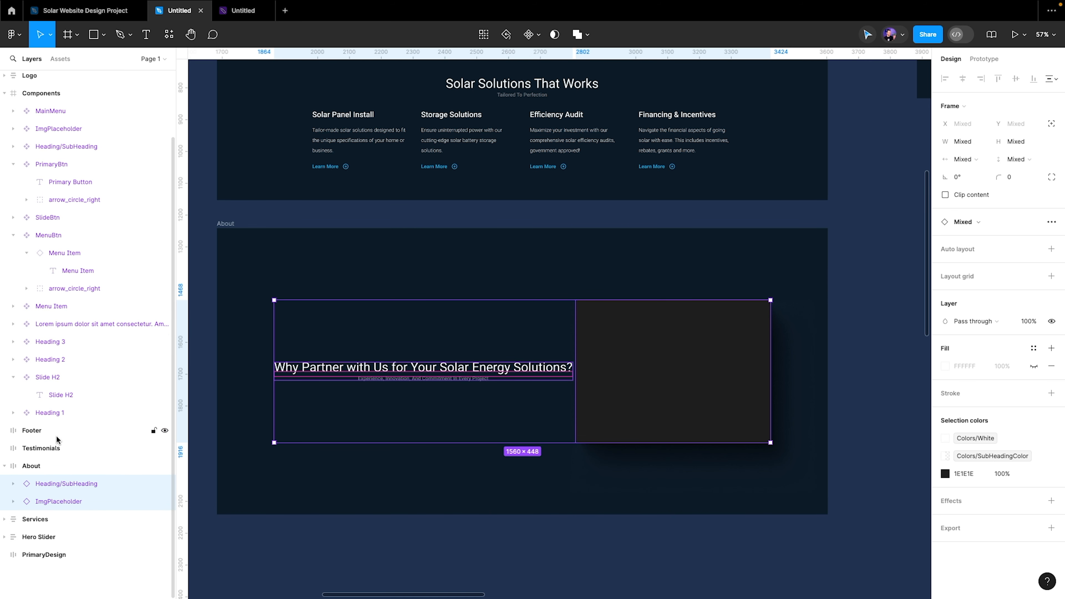
pyautogui.hotkey('ctrl', 'g')
pyautogui.click(1051, 221)
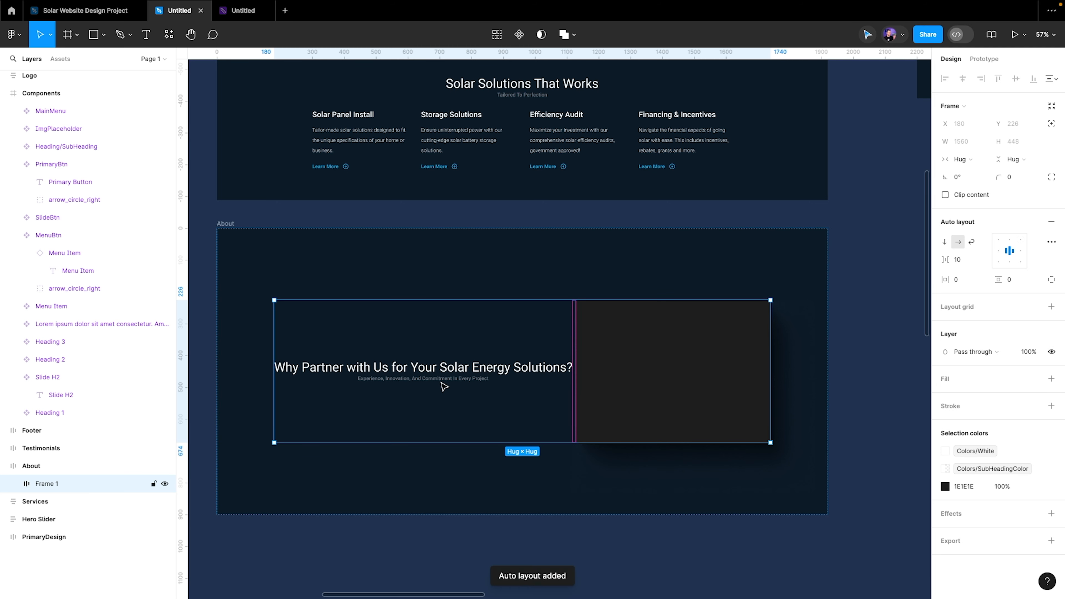
pyautogui.doubleClick(38, 484)
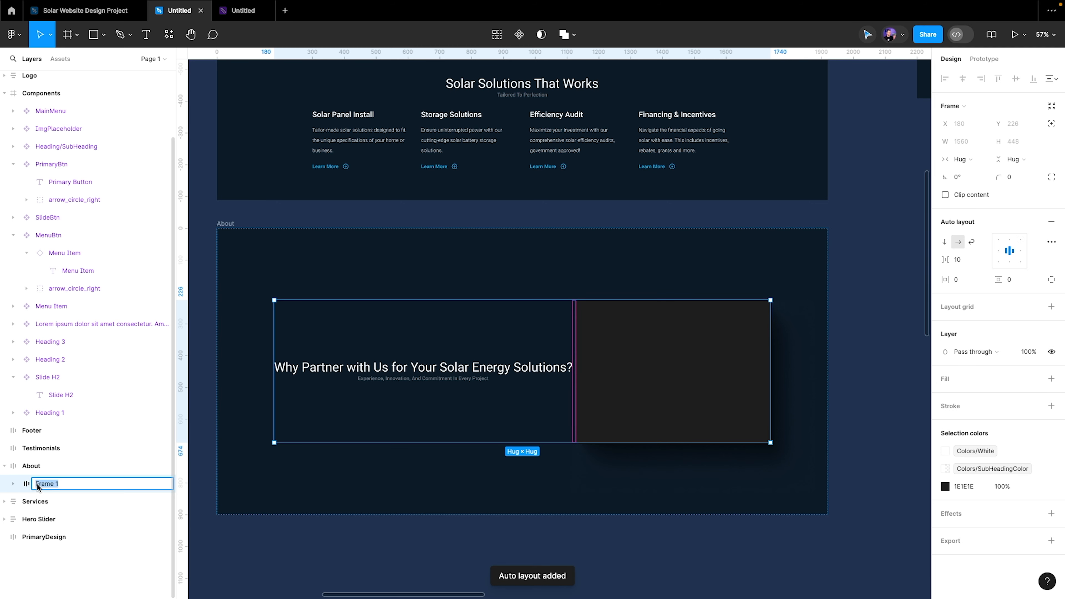
pyautogui.write('row')
pyautogui.press('Return')
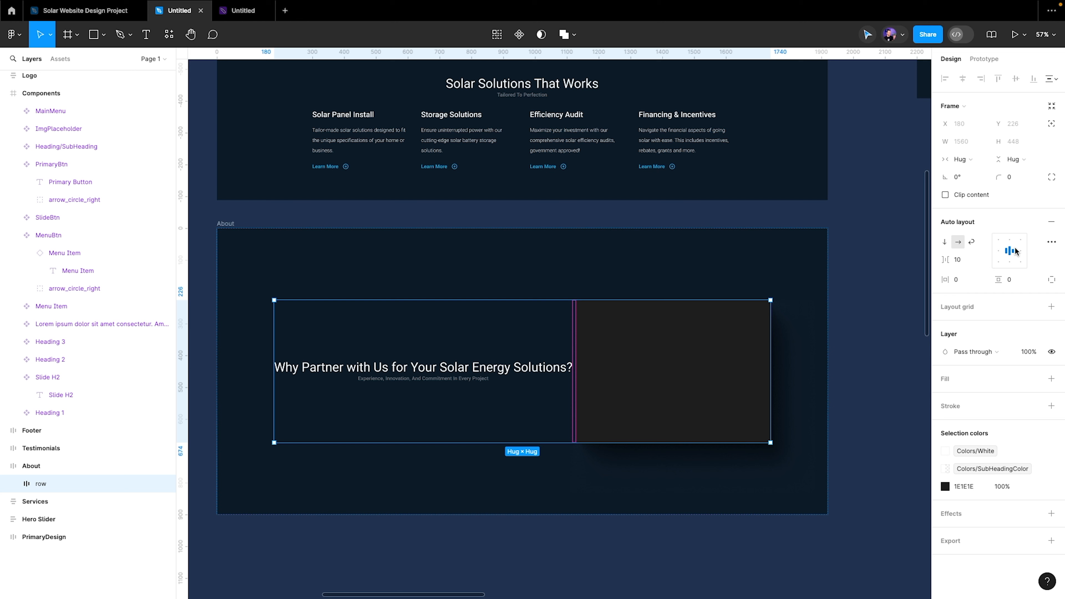
# Apply the Space-7 variable (96) to the horizontal gap of the About frame's row
pyautogui.click(977, 259)
pyautogui.click(964, 294)
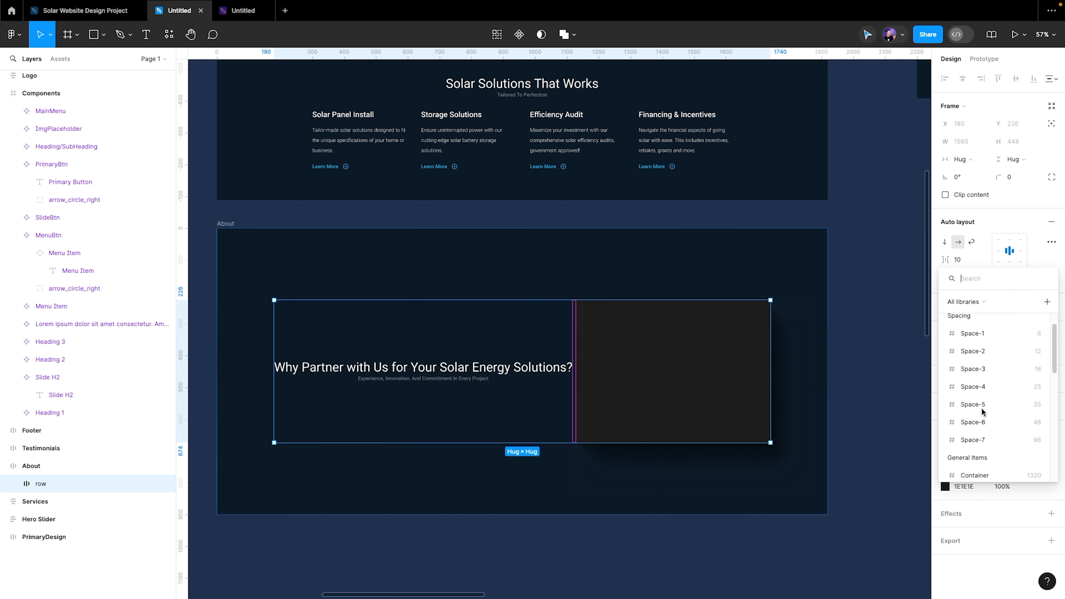
pyautogui.scroll(-2, 981, 407)
pyautogui.click(983, 406)
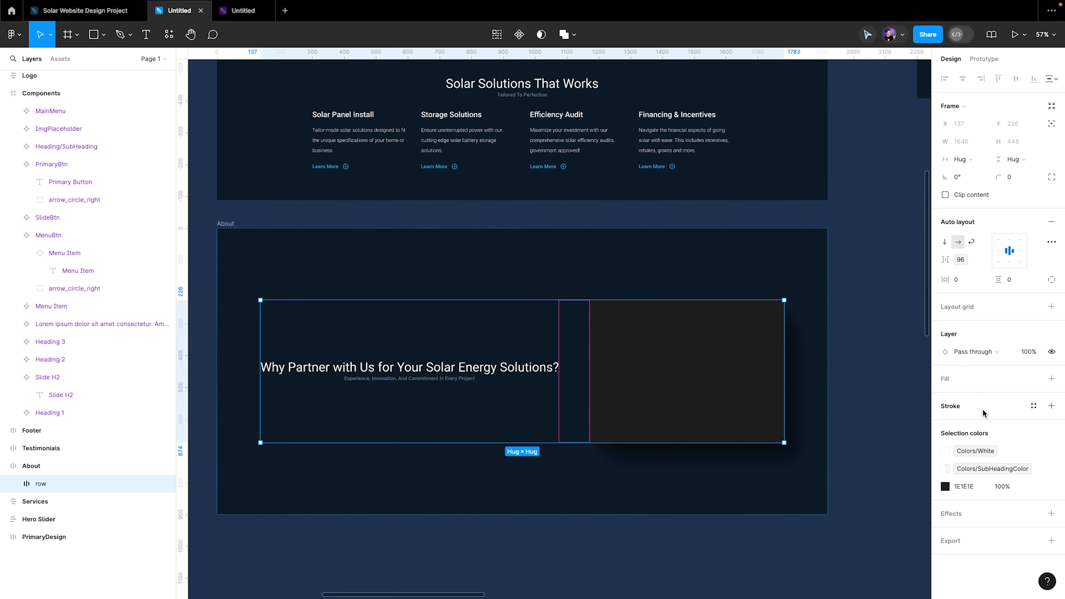
pyautogui.click(854, 353)
pyautogui.scroll(-1, 844, 340)
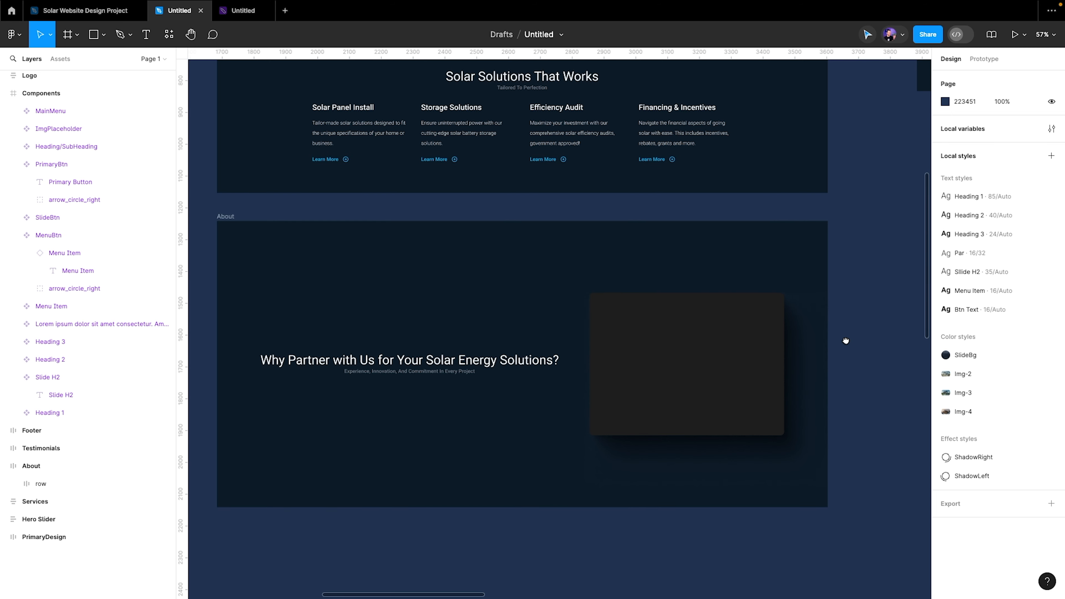
pyautogui.hscroll(-1, 844, 340)
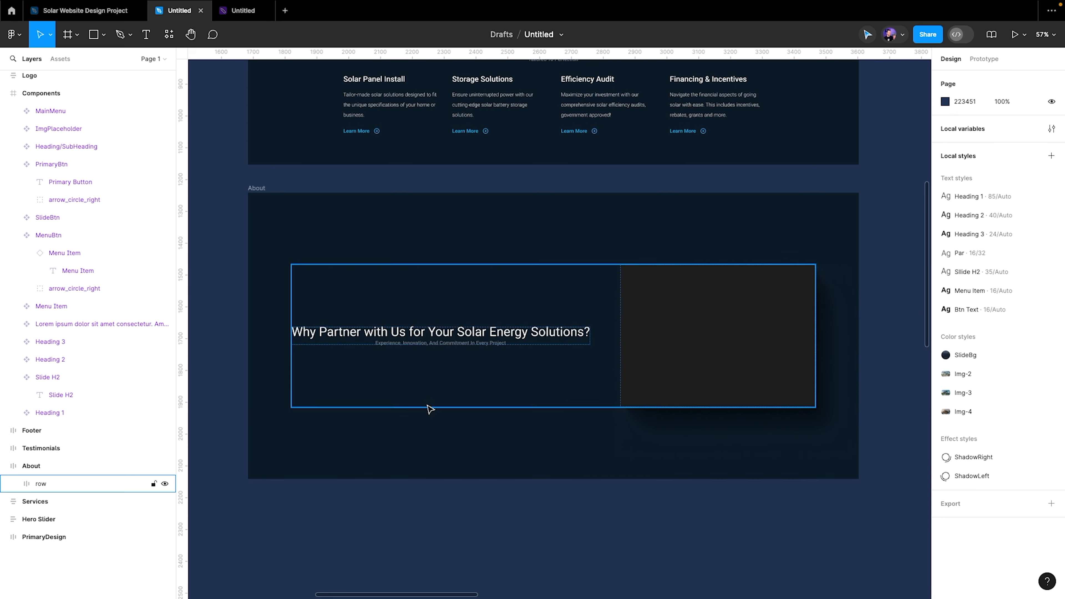
# Add the Lorem ipsum paragraph and PrimaryBtn components to the About row, following the reference design
pyautogui.click(43, 482)
pyautogui.click(13, 484)
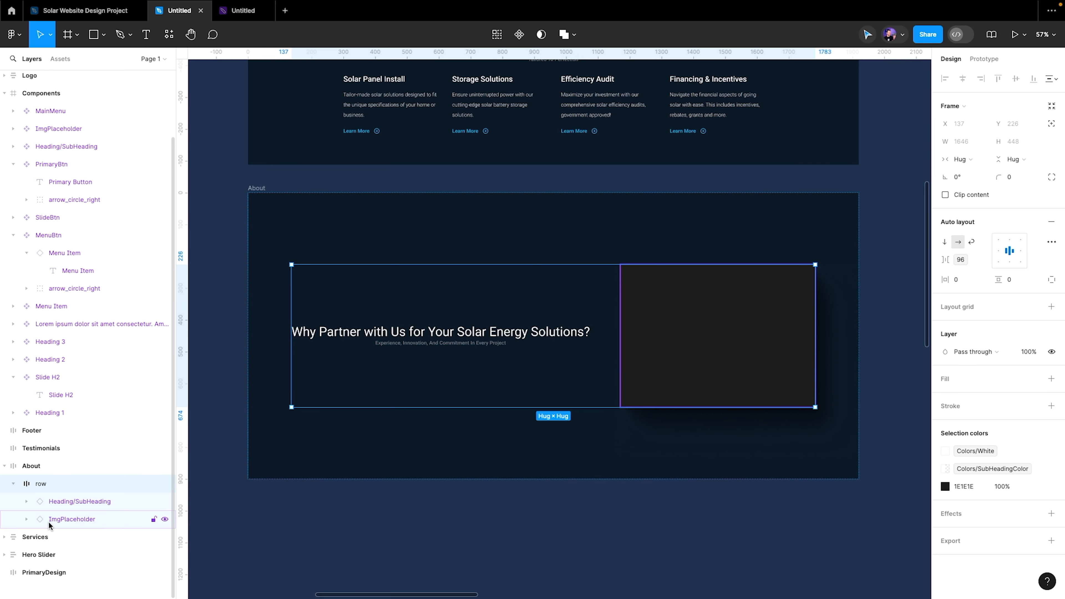
pyautogui.click(58, 505)
pyautogui.click(61, 60)
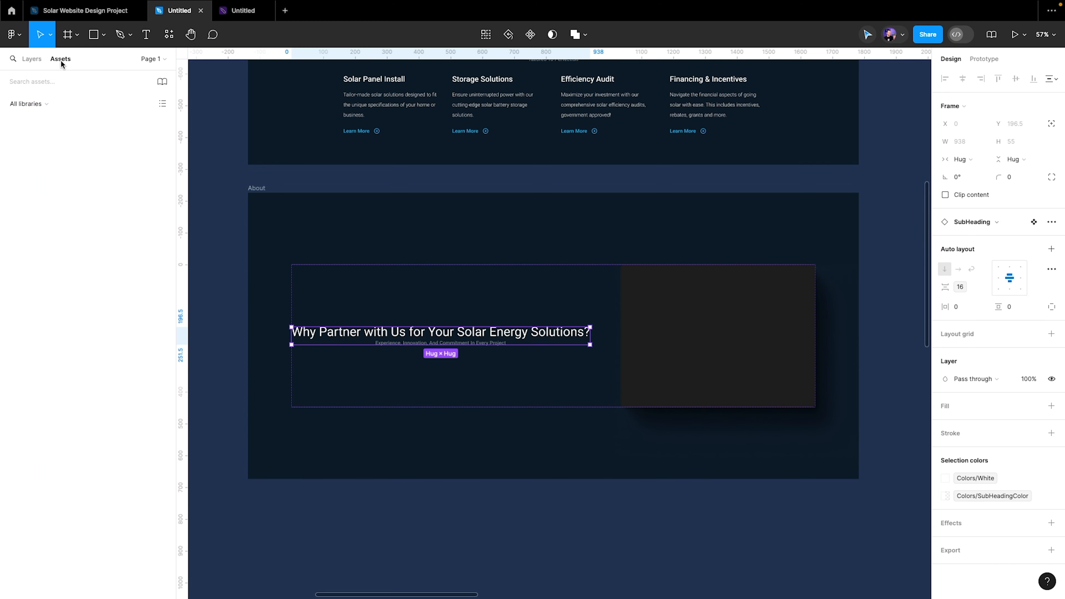
pyautogui.moveTo(87, 236); pyautogui.dragTo(424, 367)
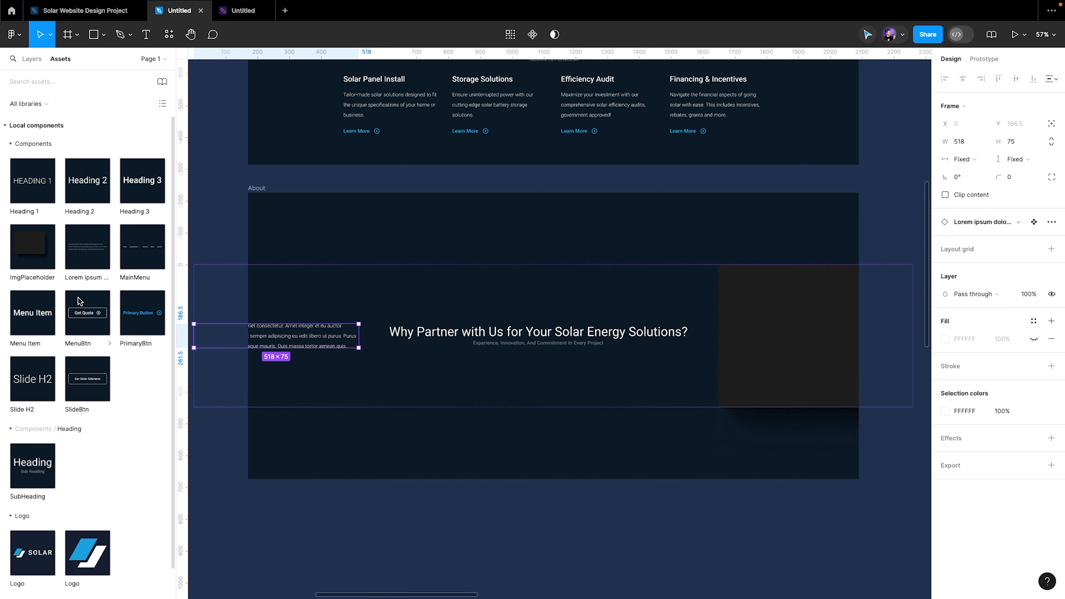
pyautogui.click(106, 15)
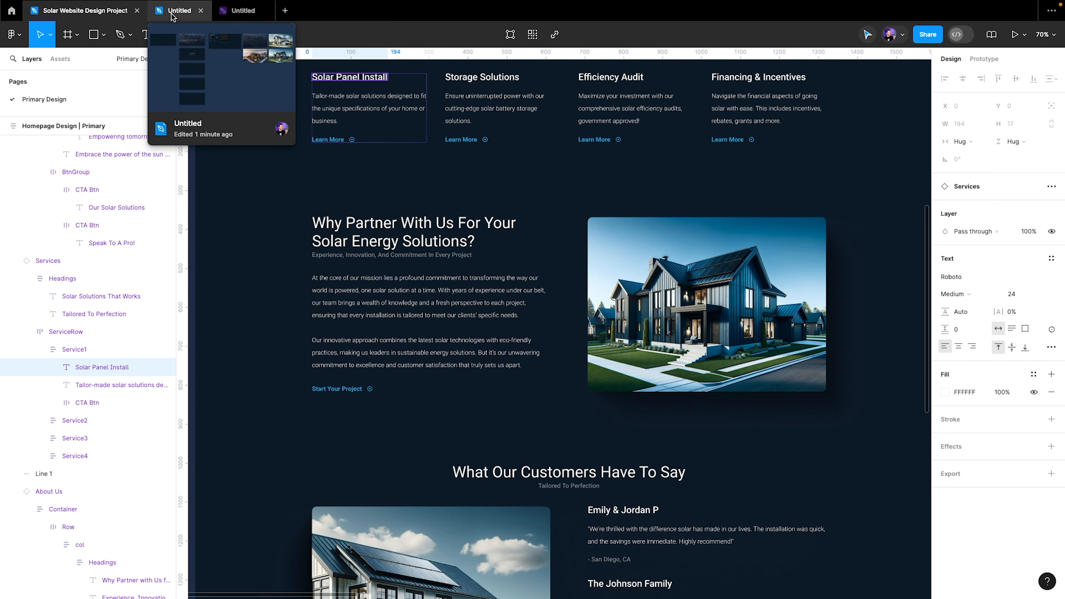
pyautogui.click(171, 14)
pyautogui.click(126, 325)
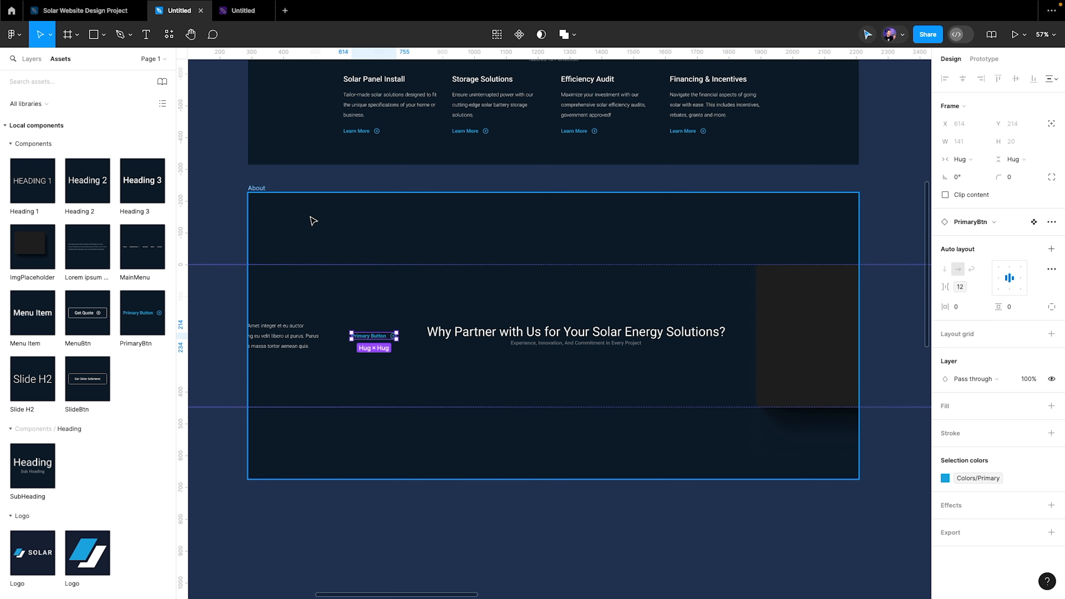
# Group the About row's Heading/SubHeading, PrimaryBtn and Lorem ipsum paragraph and name the group col
pyautogui.click(25, 61)
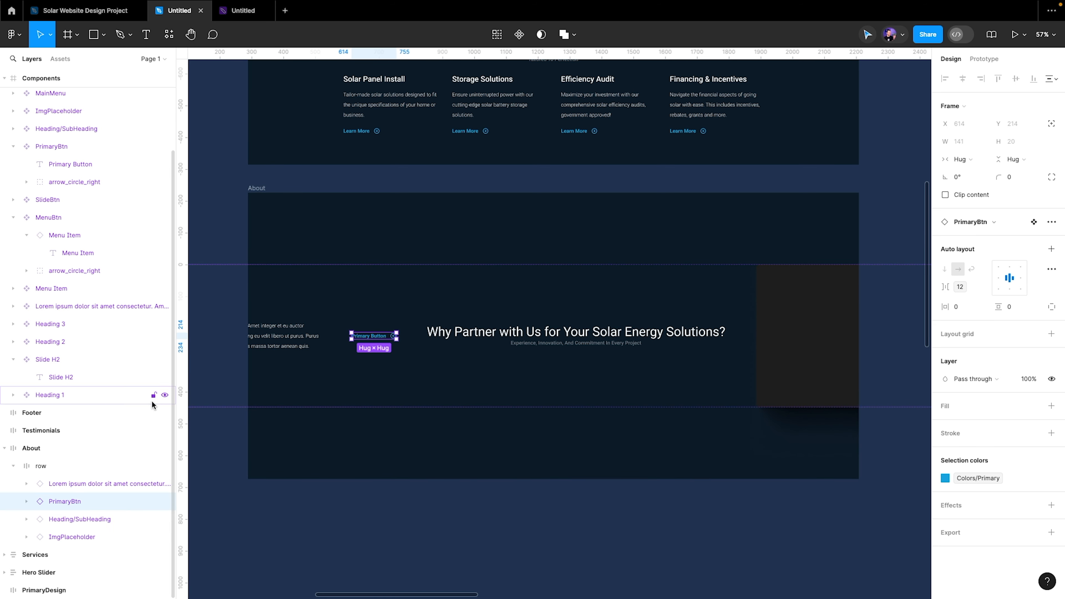
pyautogui.click(69, 517)
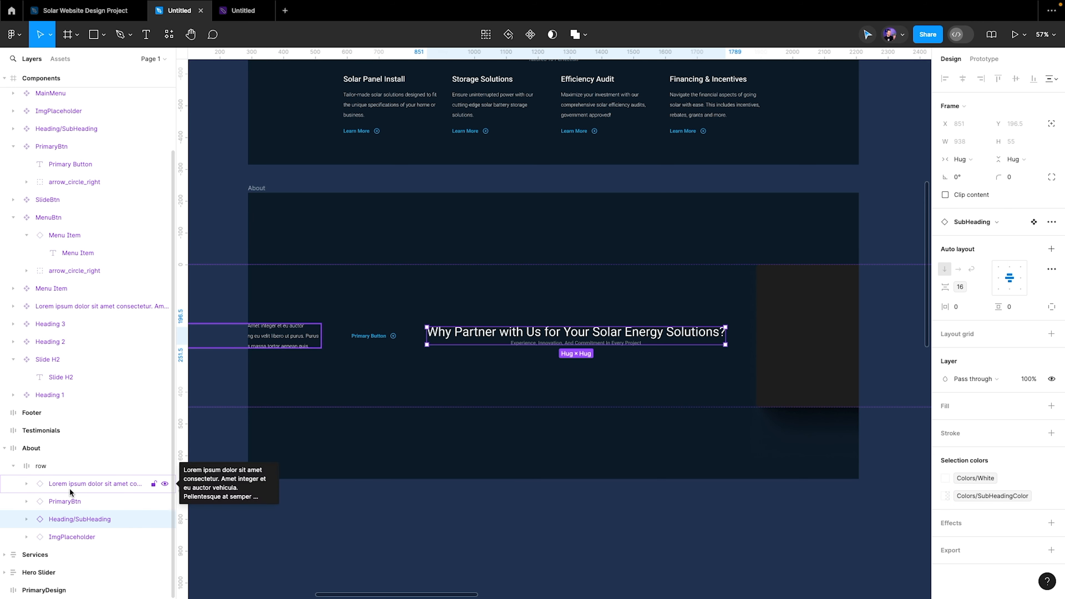
pyautogui.keyDown('shift'); pyautogui.click(69, 488); pyautogui.keyUp('shift')
pyautogui.hotkey('ctrl', 'g')
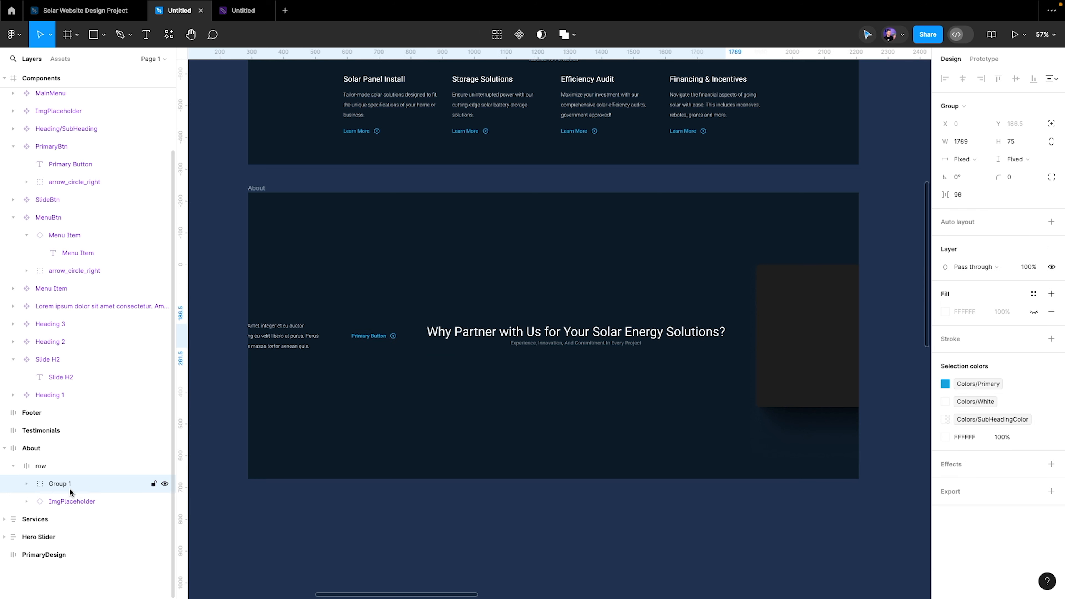
pyautogui.doubleClick(63, 485)
pyautogui.write('col')
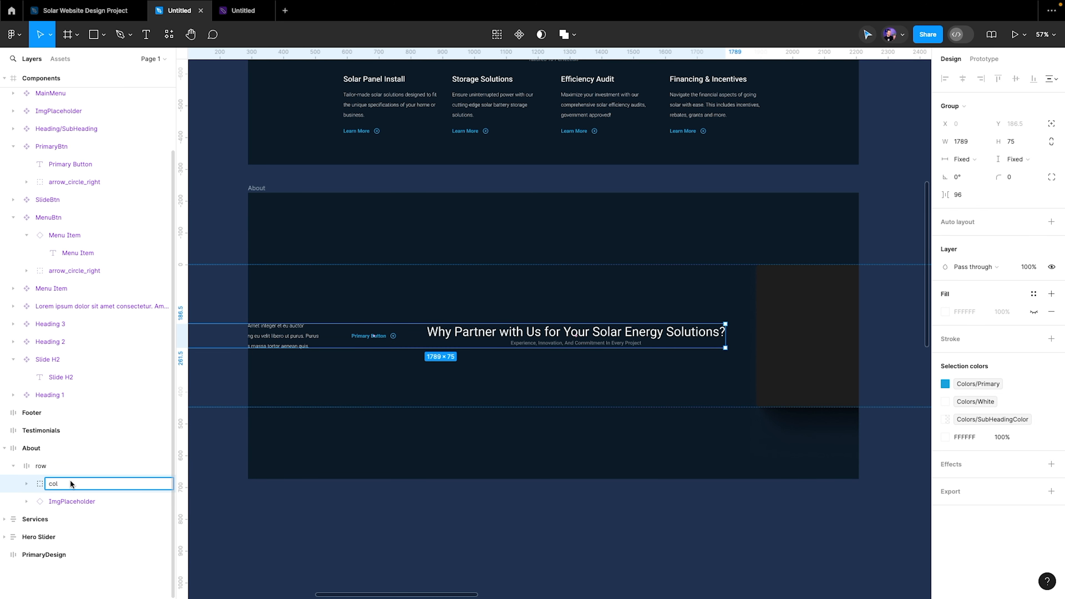
pyautogui.press('Return')
# Give col a vertical auto layout with left-aligned content and the Space-6 variable (48) as its gap
pyautogui.click(1051, 221)
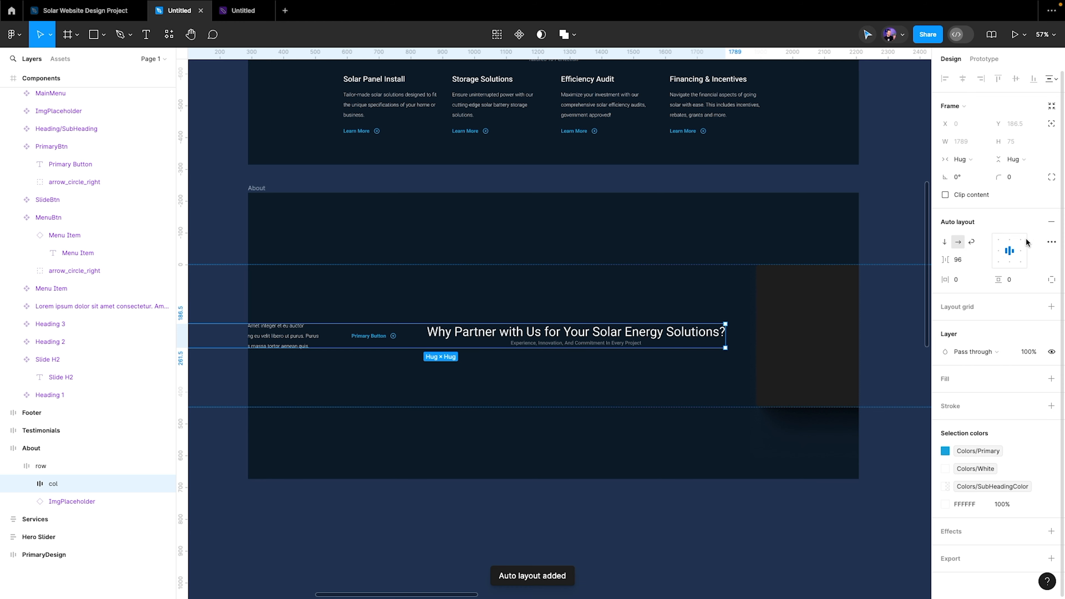
pyautogui.click(981, 261)
pyautogui.click(971, 296)
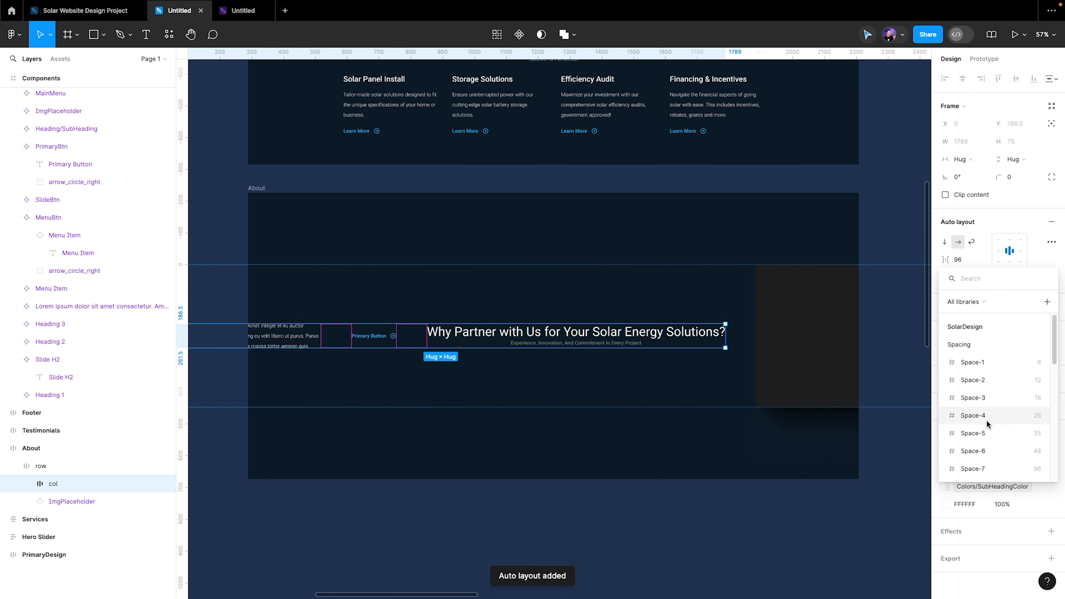
pyautogui.click(984, 447)
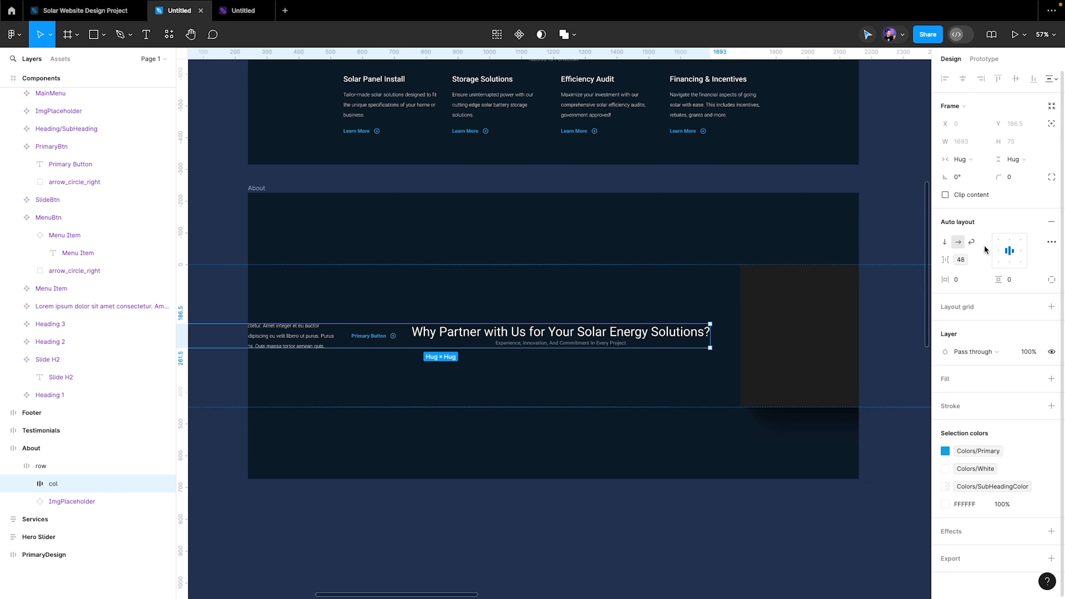
pyautogui.click(944, 242)
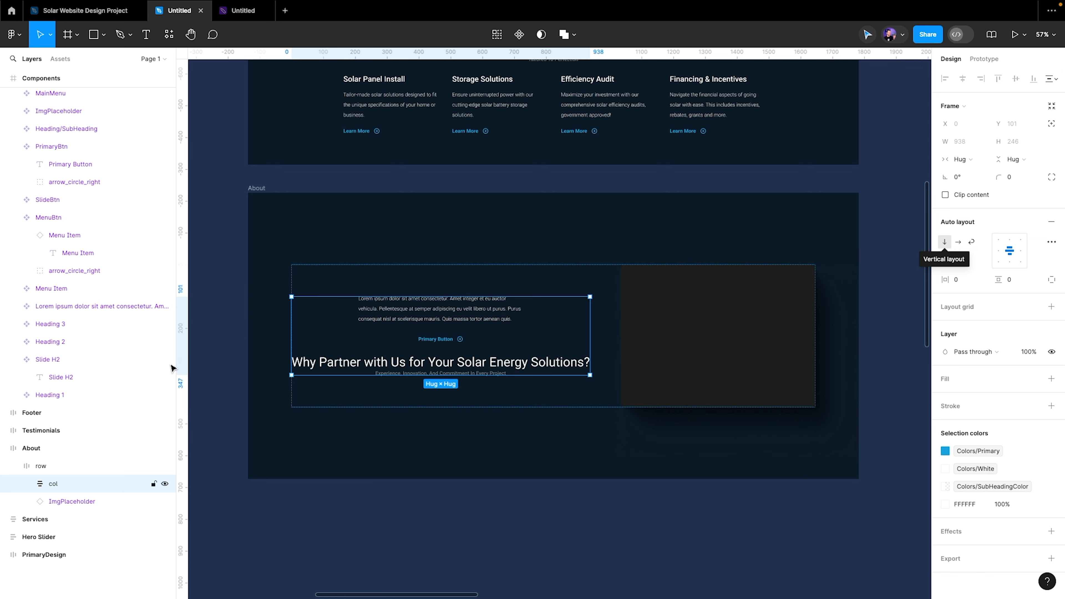
pyautogui.click(998, 251)
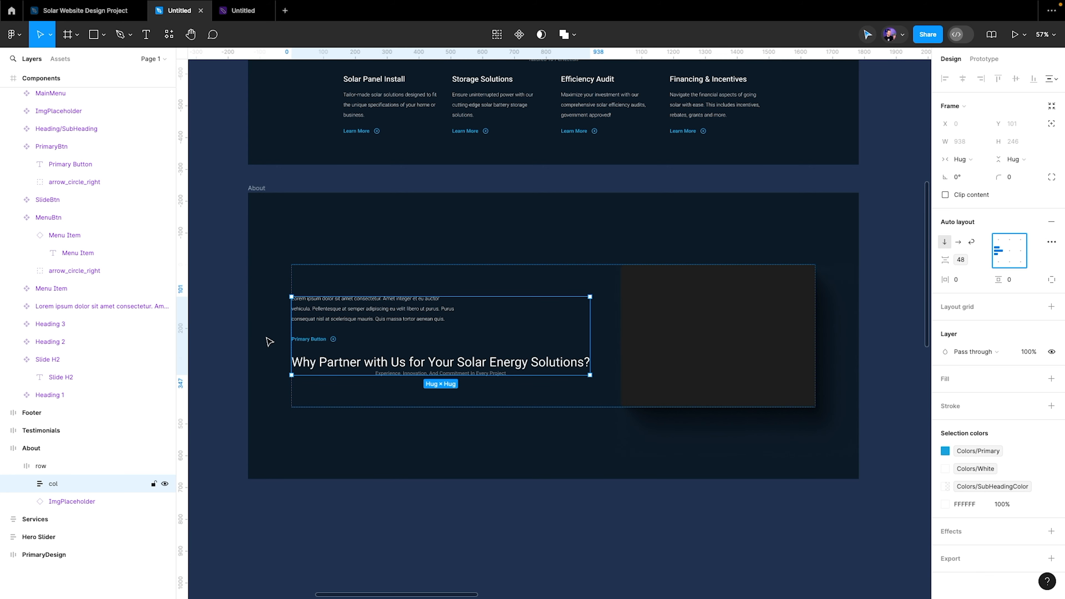
# Move the Heading/SubHeading layer to the start of col, above the Lorem ipsum paragraph
pyautogui.click(23, 484)
pyautogui.scroll(-1, 65, 497)
pyautogui.click(73, 519)
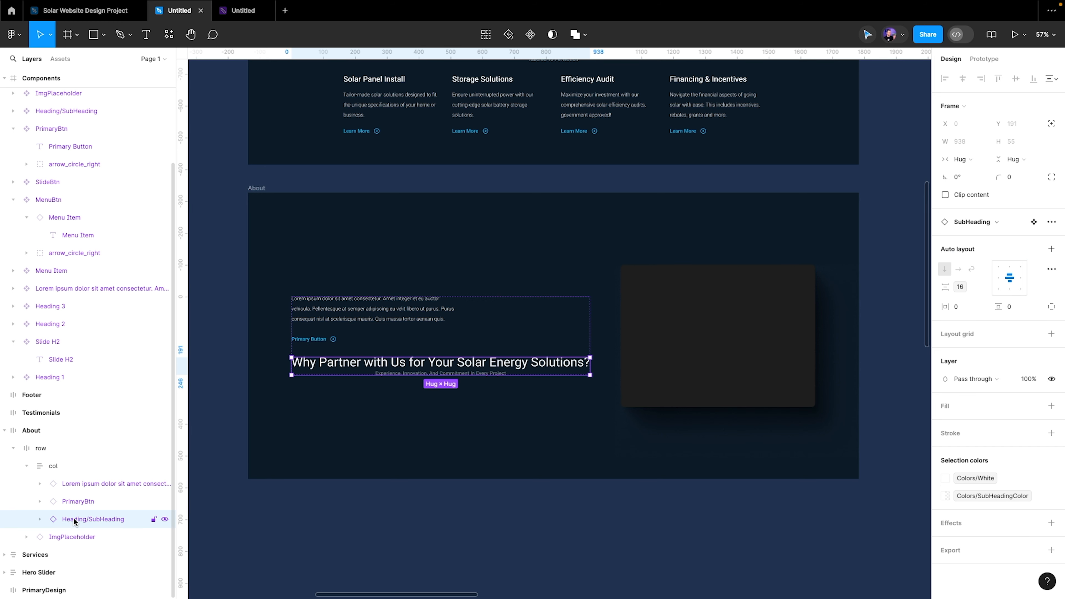
pyautogui.moveTo(73, 519); pyautogui.dragTo(93, 481)
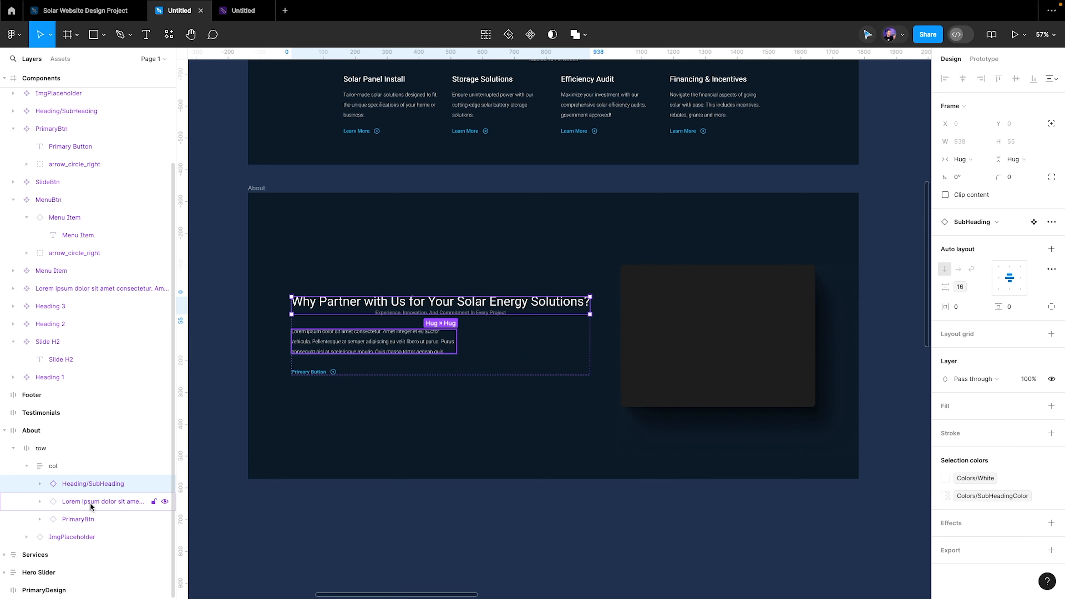
# Detach the About section's Heading/SubHeading instance and left-align its auto layout content
pyautogui.scroll(3, 393, 420)
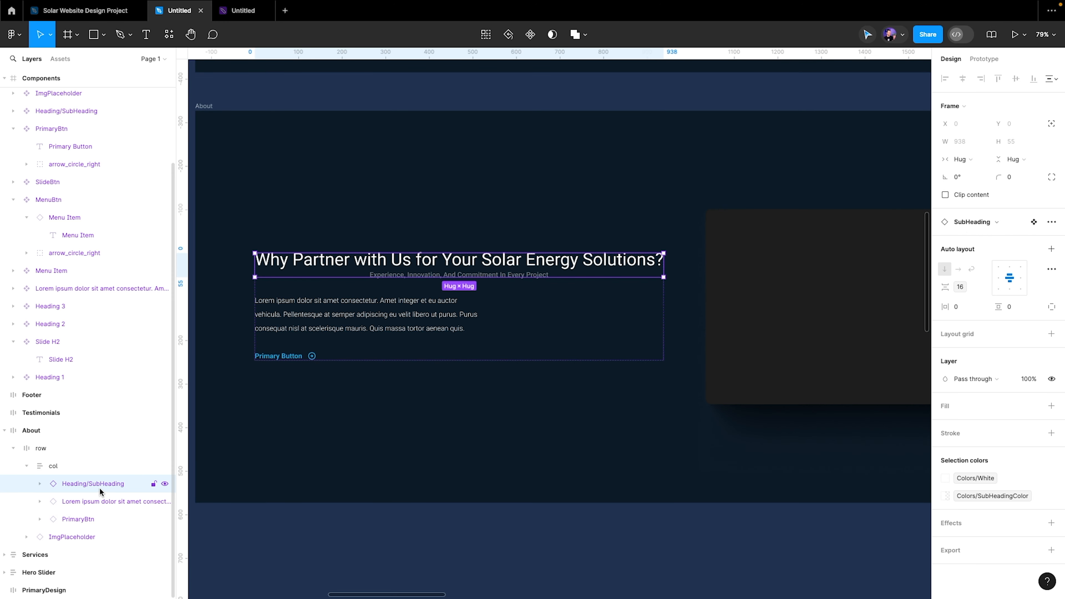
pyautogui.rightClick(437, 271)
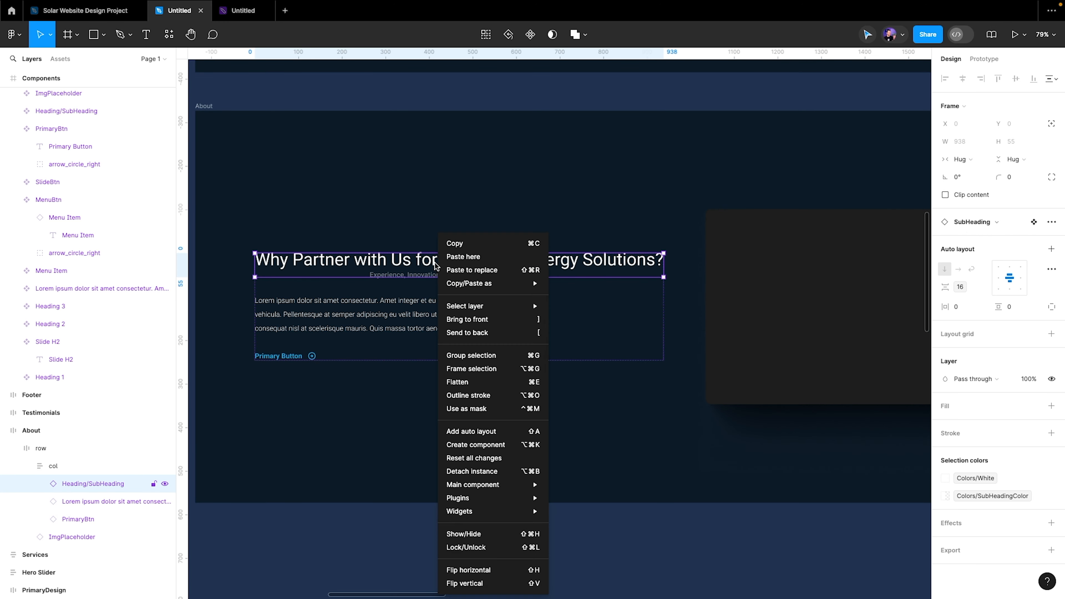
pyautogui.click(460, 471)
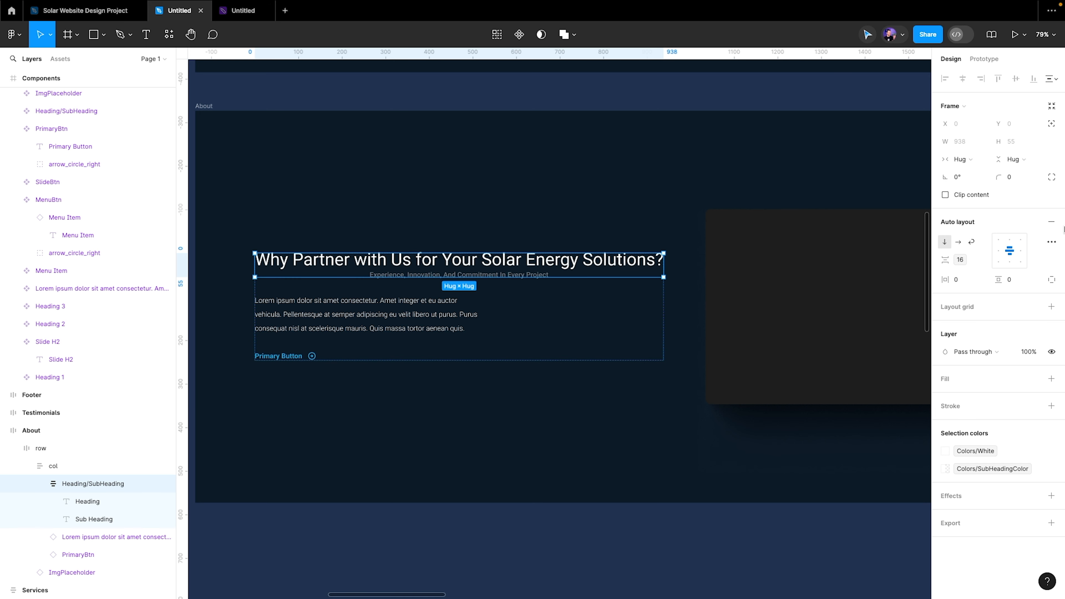
pyautogui.click(998, 251)
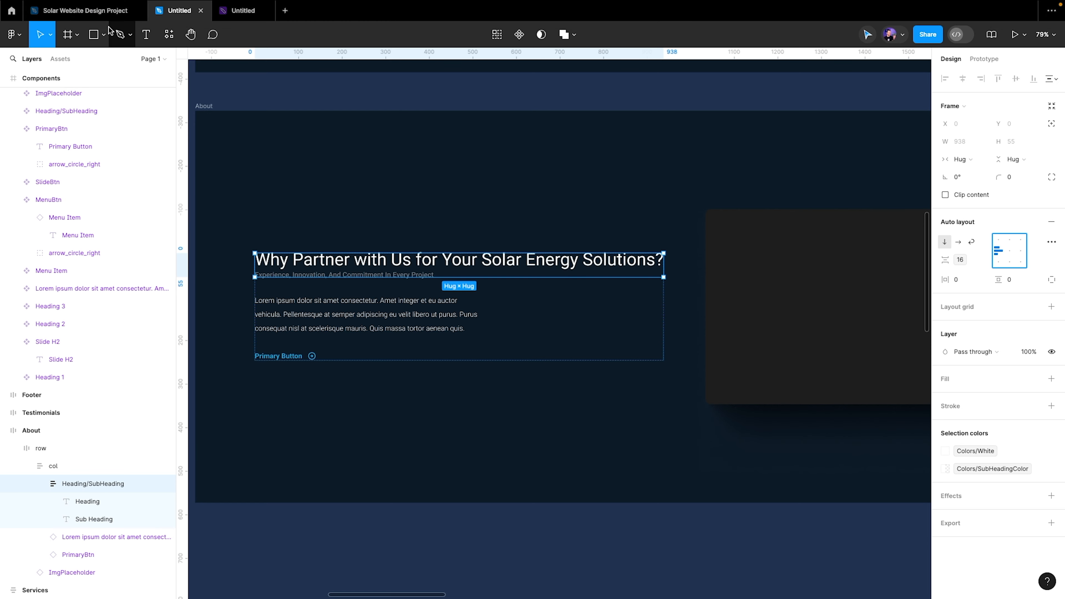
# Break the About heading into two lines before "Solar Energy Solutions?", matching the reference design
pyautogui.click(104, 17)
pyautogui.click(321, 257)
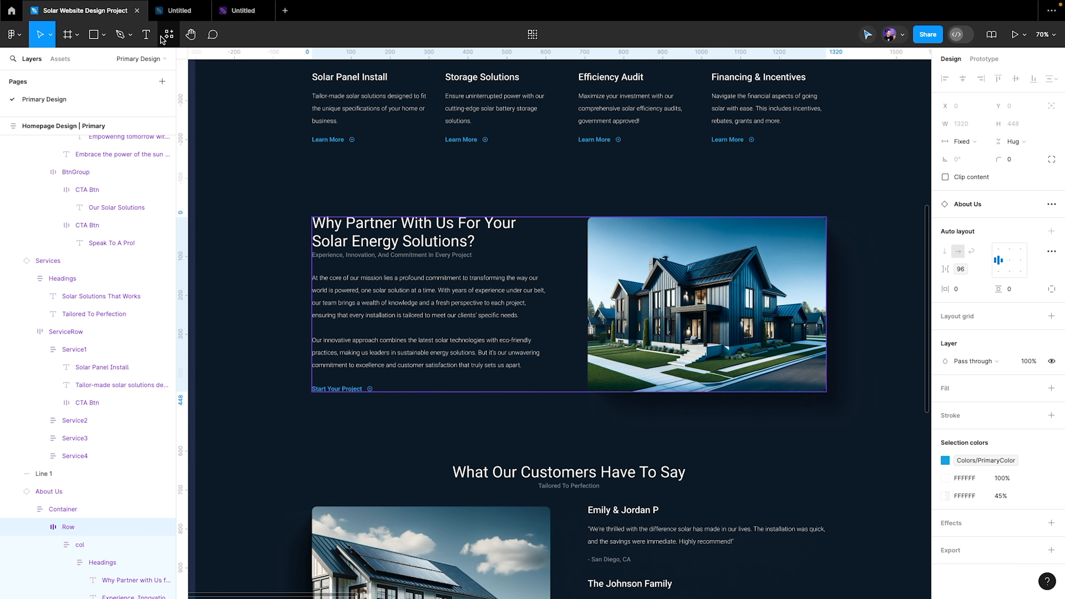
pyautogui.click(167, 19)
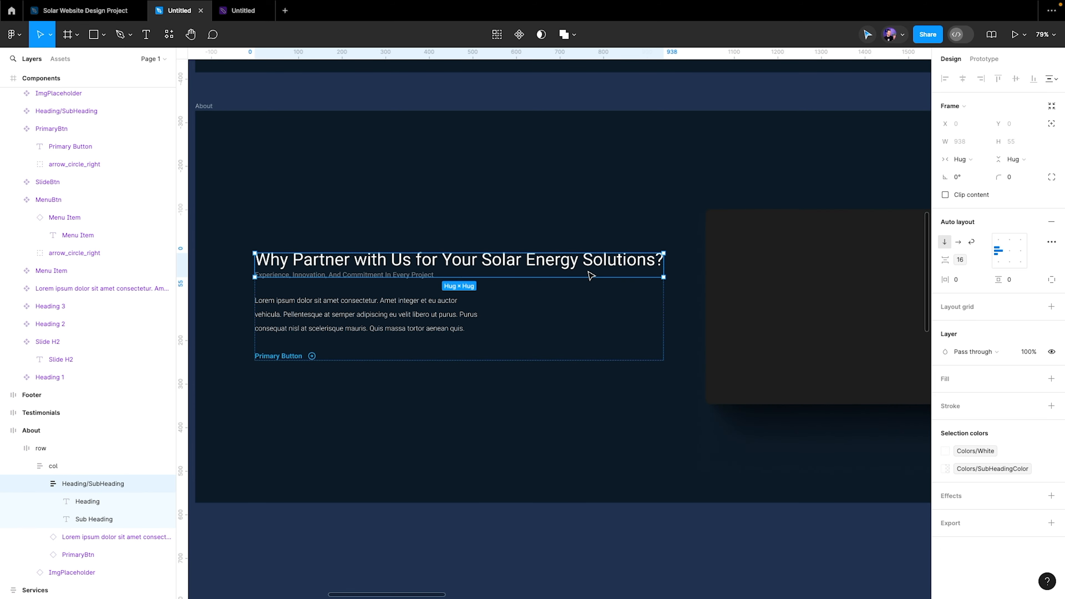
pyautogui.click(122, 16)
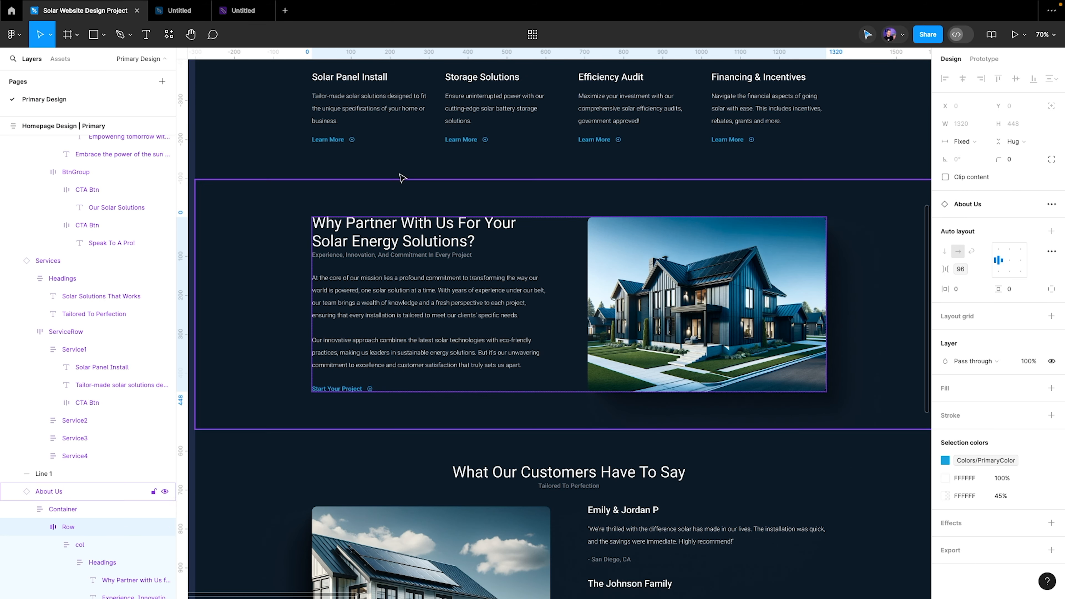
pyautogui.click(172, 15)
pyautogui.click(460, 265)
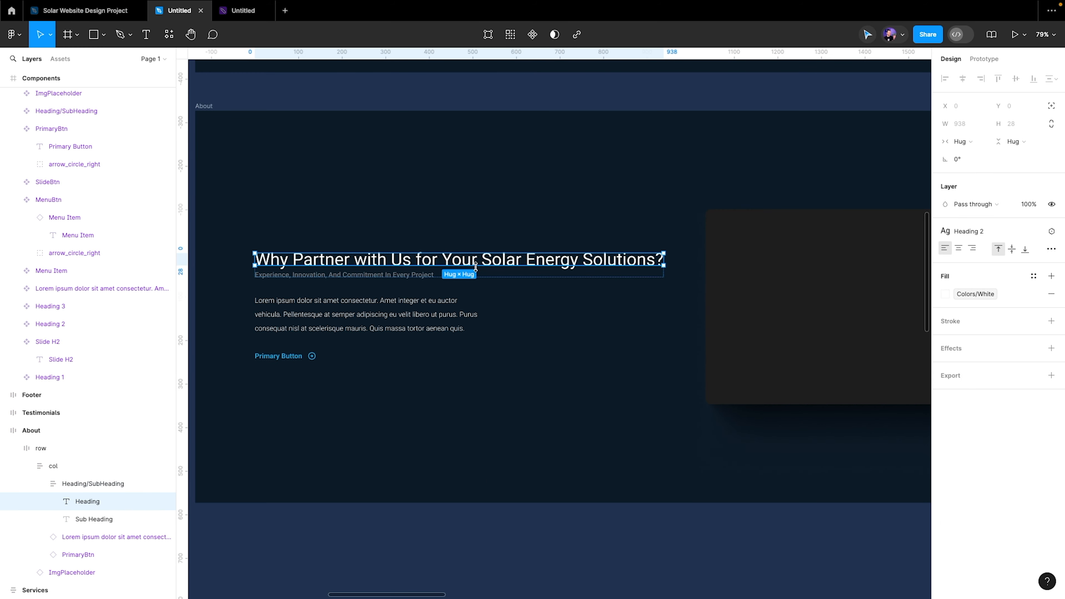
pyautogui.doubleClick(476, 260)
pyautogui.click(477, 260)
pyautogui.press('Return')
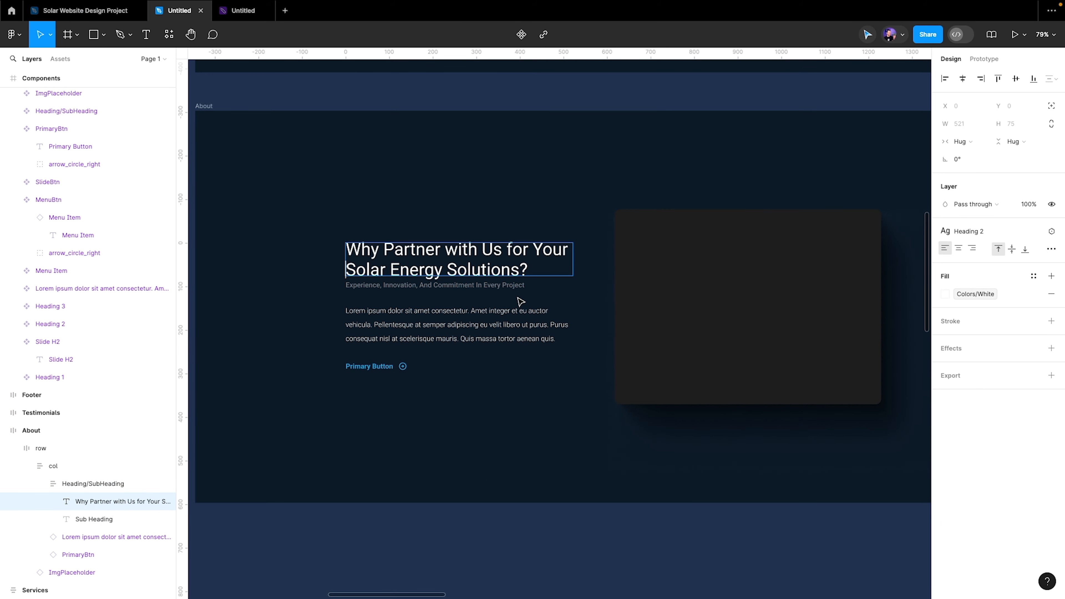
pyautogui.press('Escape')
# Replace the About section's Lorem ipsum text with the two-paragraph About copy from the wireframe file
pyautogui.click(478, 342)
pyautogui.hscroll(3, 530, 285)
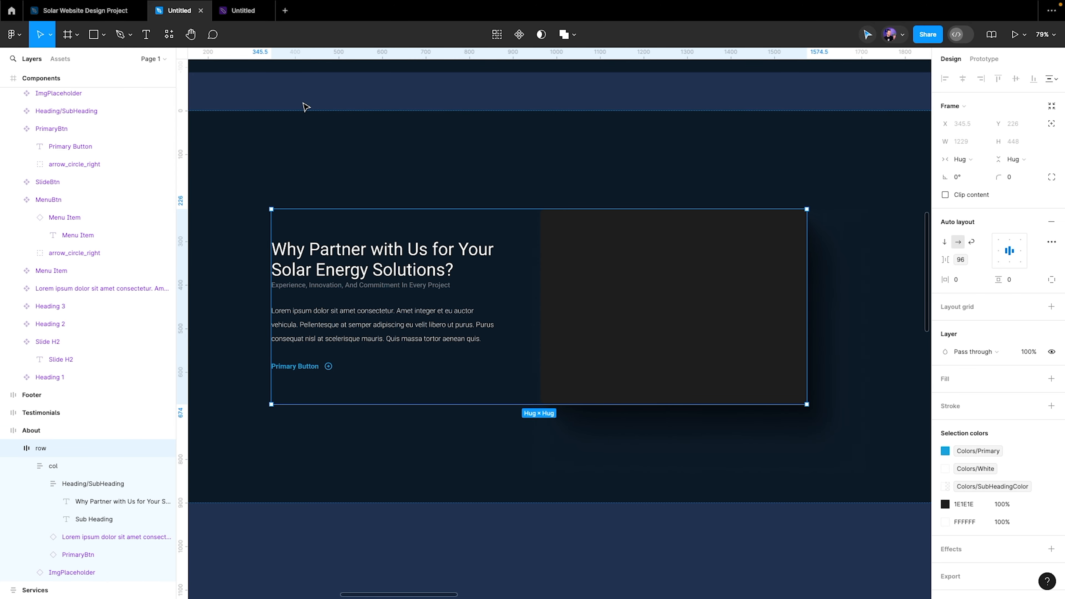
pyautogui.click(241, 11)
pyautogui.doubleClick(337, 352)
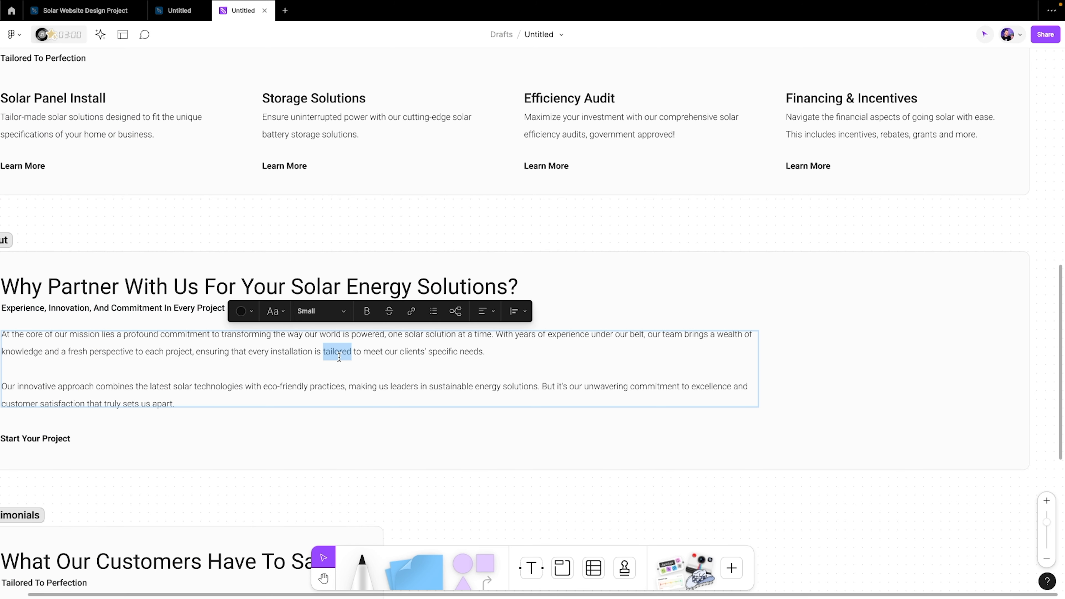
pyautogui.moveTo(339, 356); pyautogui.dragTo(456, 333)
pyautogui.press('super+a')
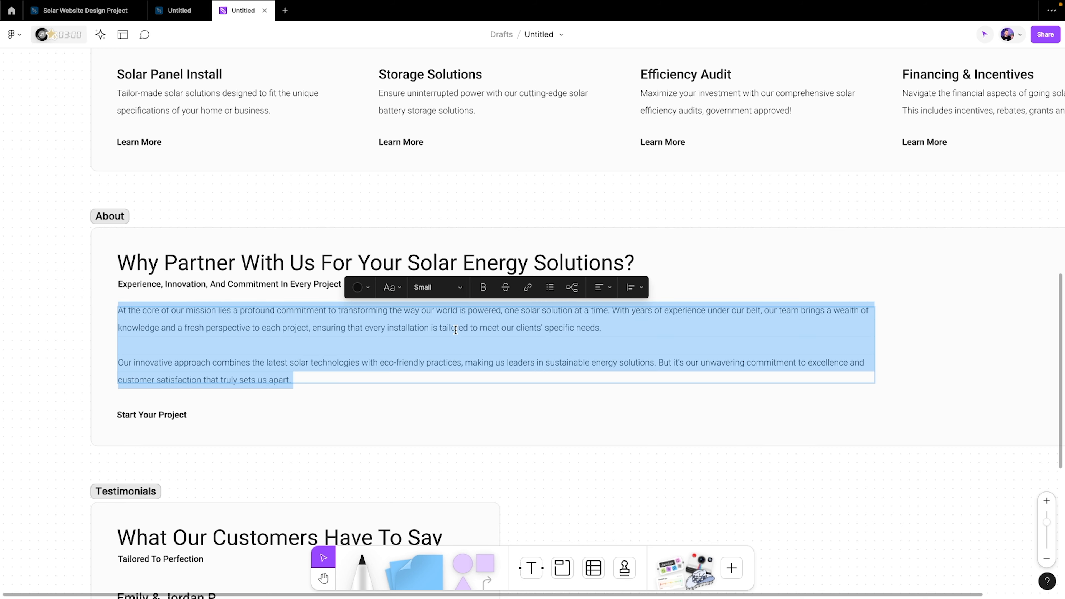
pyautogui.click(179, 11)
pyautogui.doubleClick(407, 318)
pyautogui.doubleClick(407, 318)
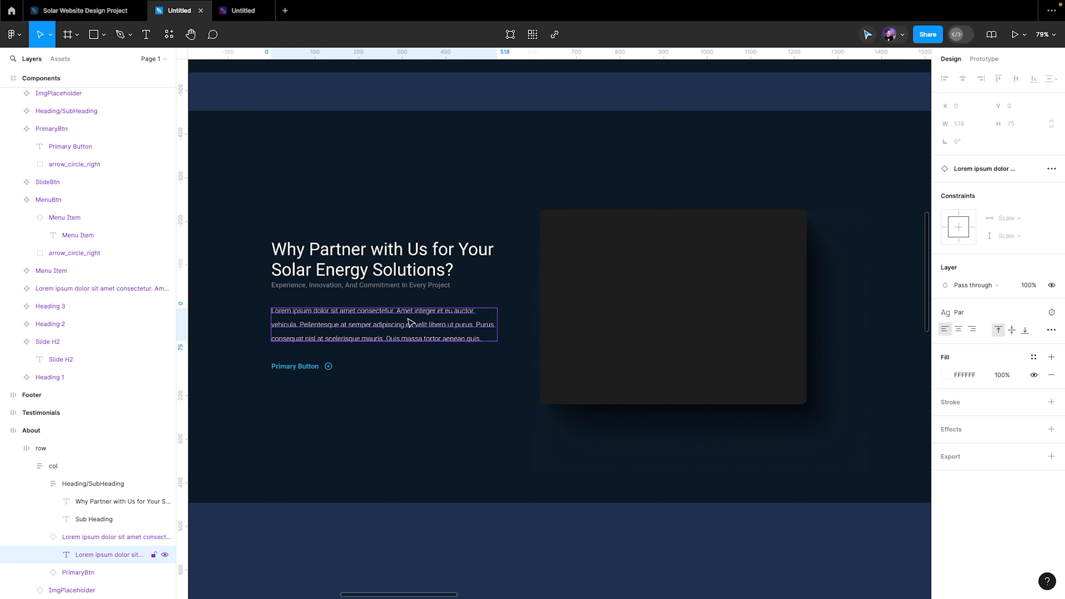
pyautogui.press('super+v')
pyautogui.press('Escape')
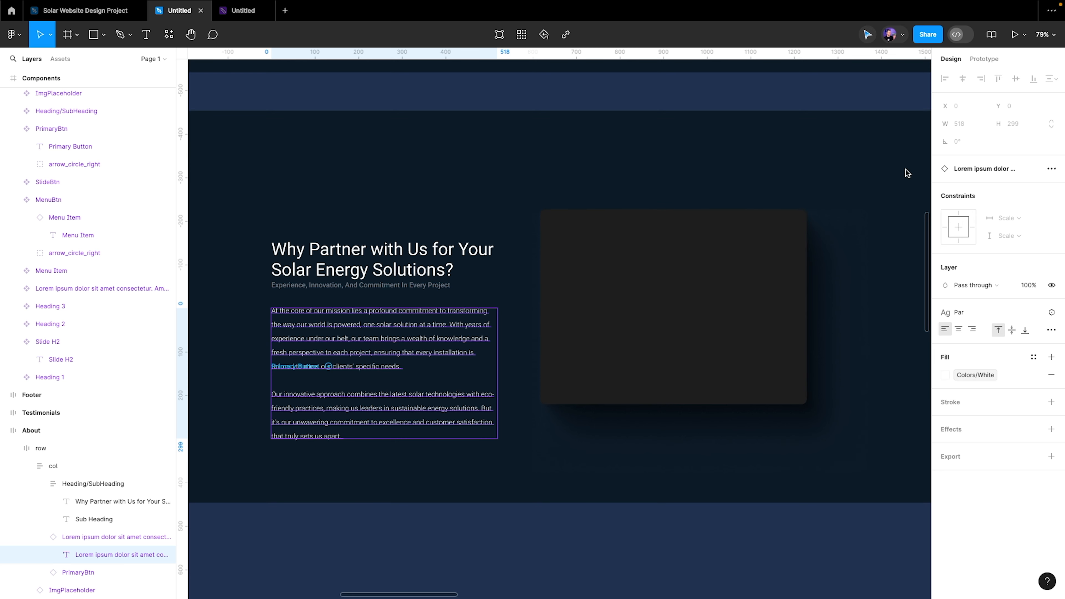
# Set the height sizing of the About paragraph instance to Fill container
pyautogui.click(71, 536)
pyautogui.click(1012, 159)
pyautogui.click(1011, 172)
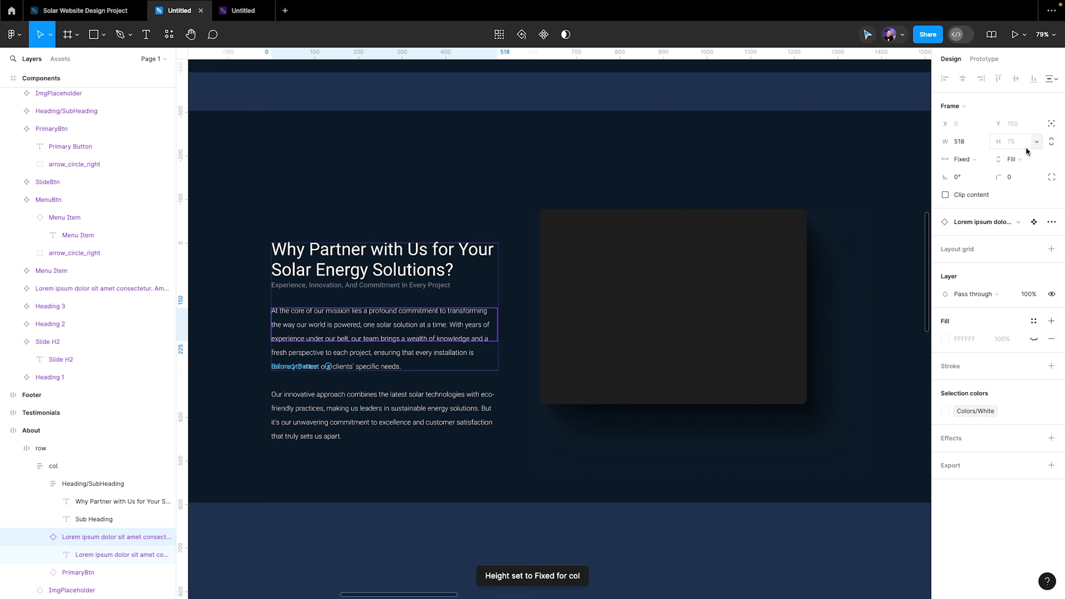
pyautogui.click(1024, 159)
pyautogui.click(1022, 154)
pyautogui.click(1021, 155)
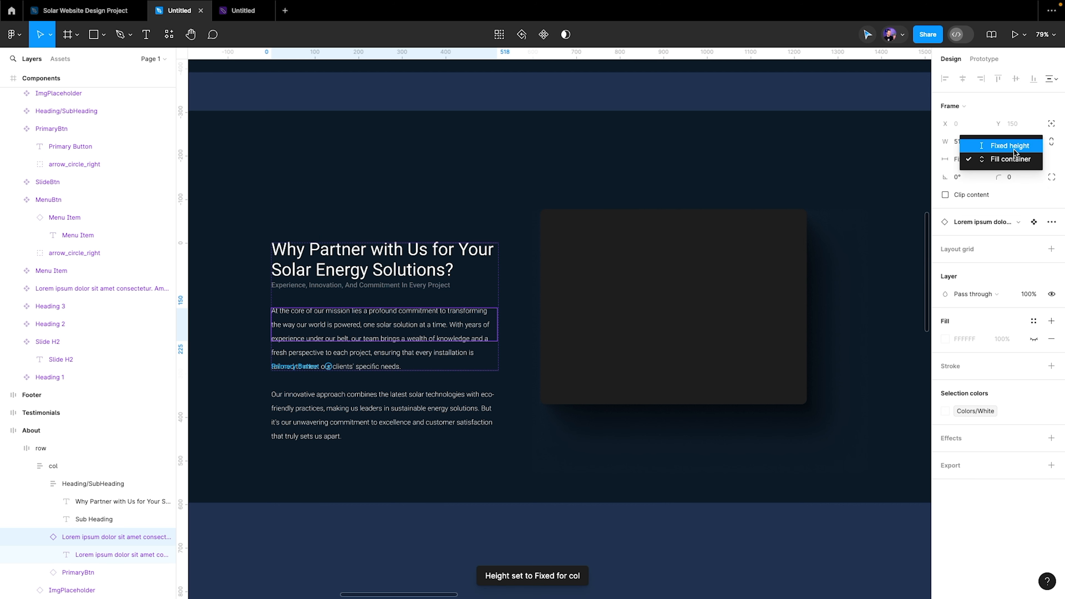
pyautogui.click(1019, 144)
pyautogui.click(1017, 159)
pyautogui.click(1005, 179)
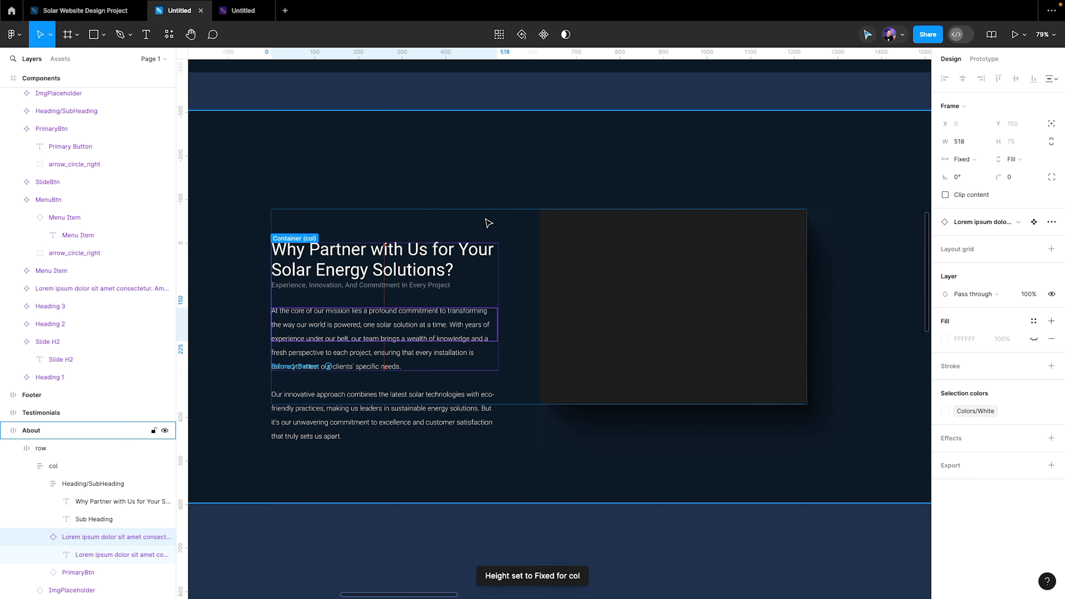
# Detach the About paragraph instance, ungroup its frame and keep the text's height on Hug contents
pyautogui.rightClick(340, 321)
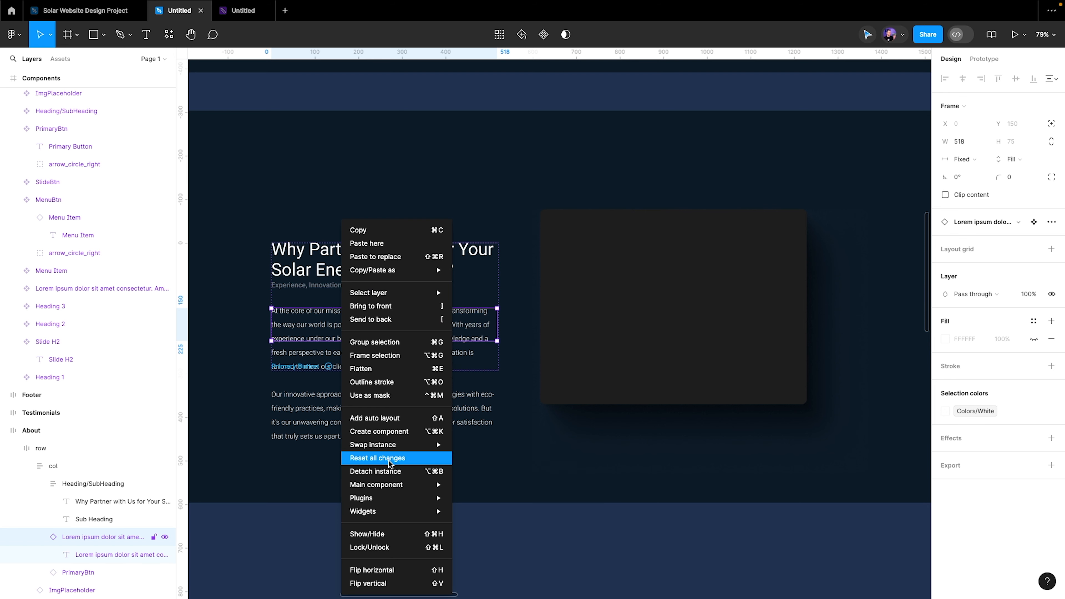
pyautogui.click(390, 470)
pyautogui.scroll(-3, 72, 461)
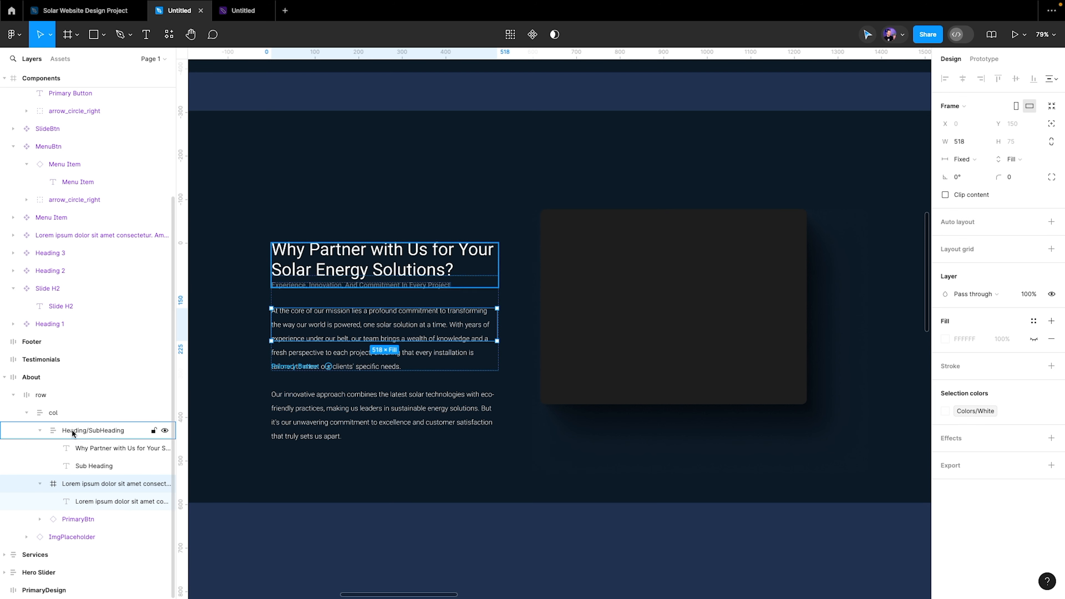
pyautogui.rightClick(96, 492)
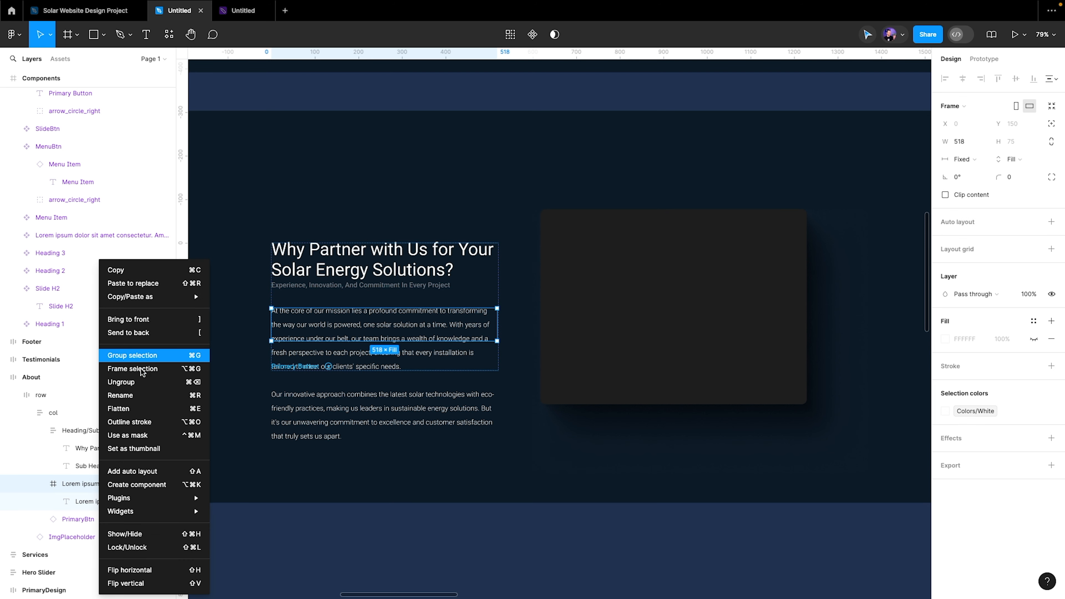
pyautogui.click(134, 382)
pyautogui.click(1016, 141)
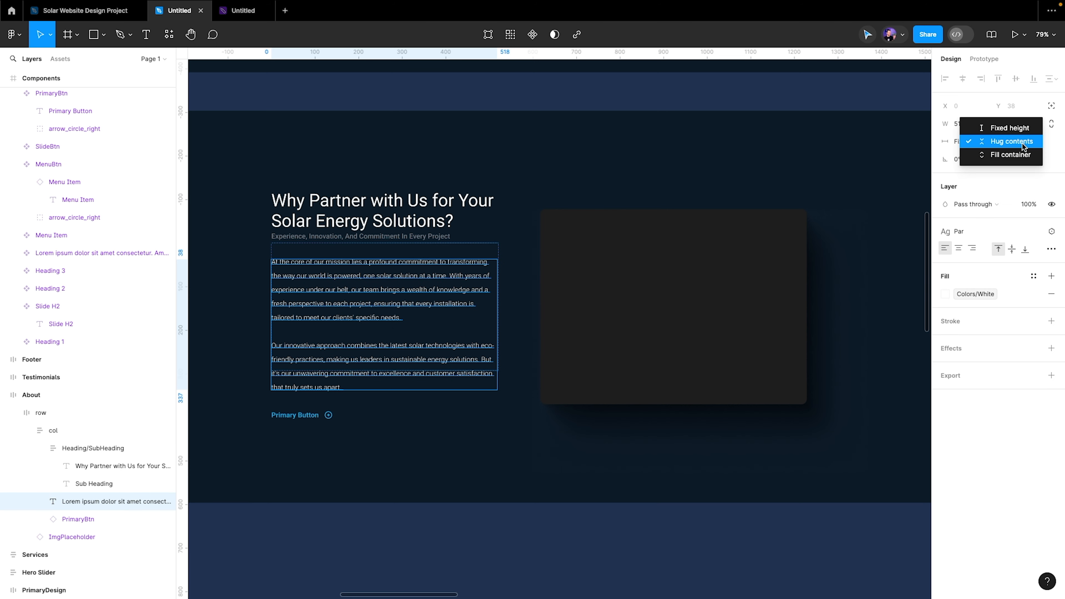
pyautogui.click(1023, 144)
pyautogui.click(347, 444)
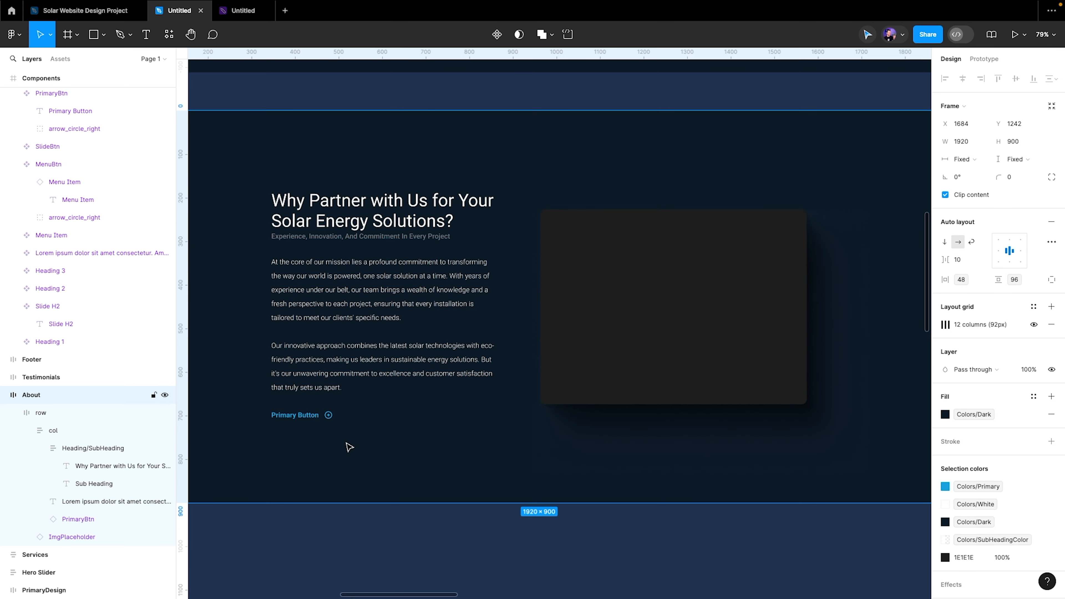
# Apply the Img-2 style to the About section's ImgPlaceholder instance and hide the nested rectangle's dark fill
pyautogui.doubleClick(675, 241)
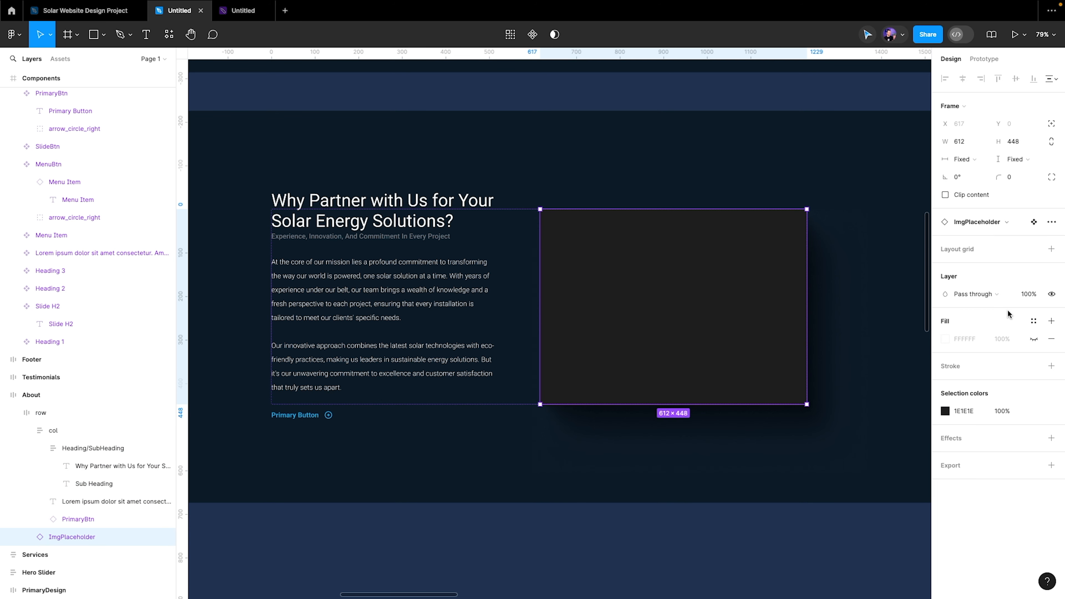
pyautogui.click(1034, 321)
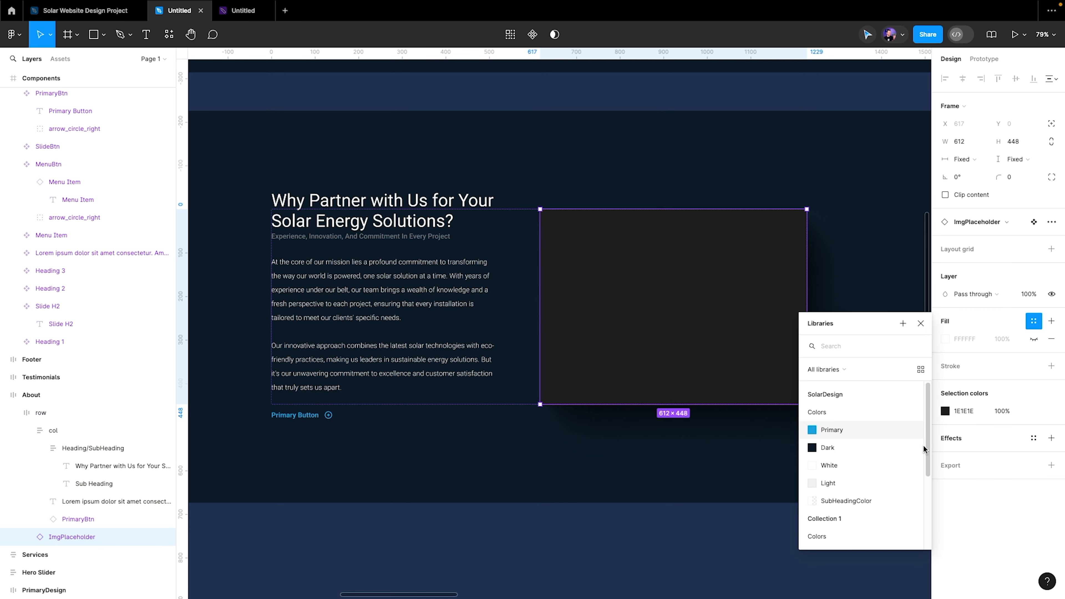
pyautogui.scroll(-3, 901, 449)
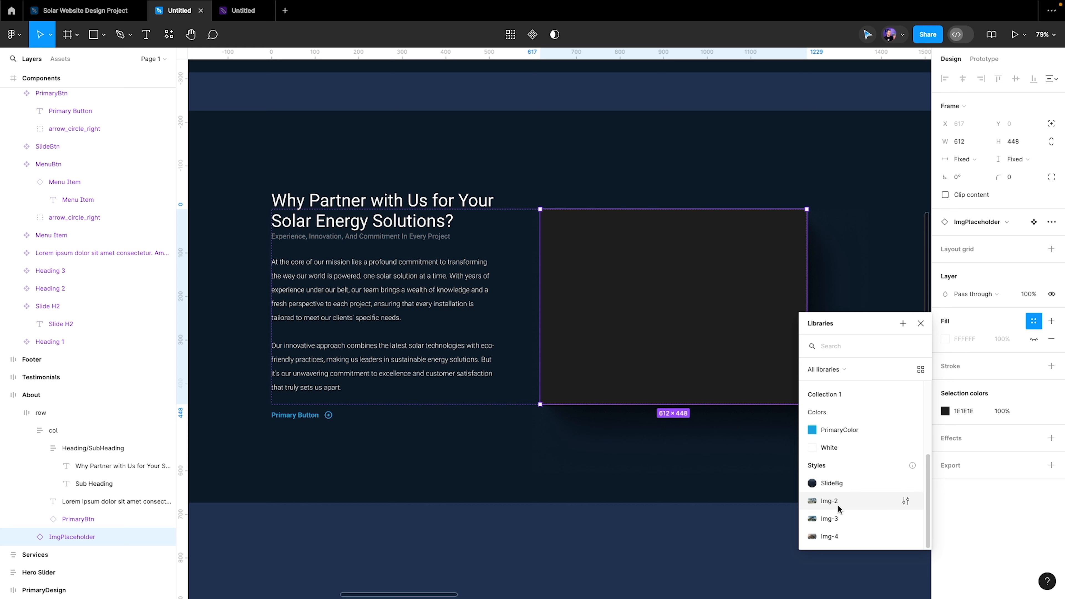
pyautogui.click(838, 505)
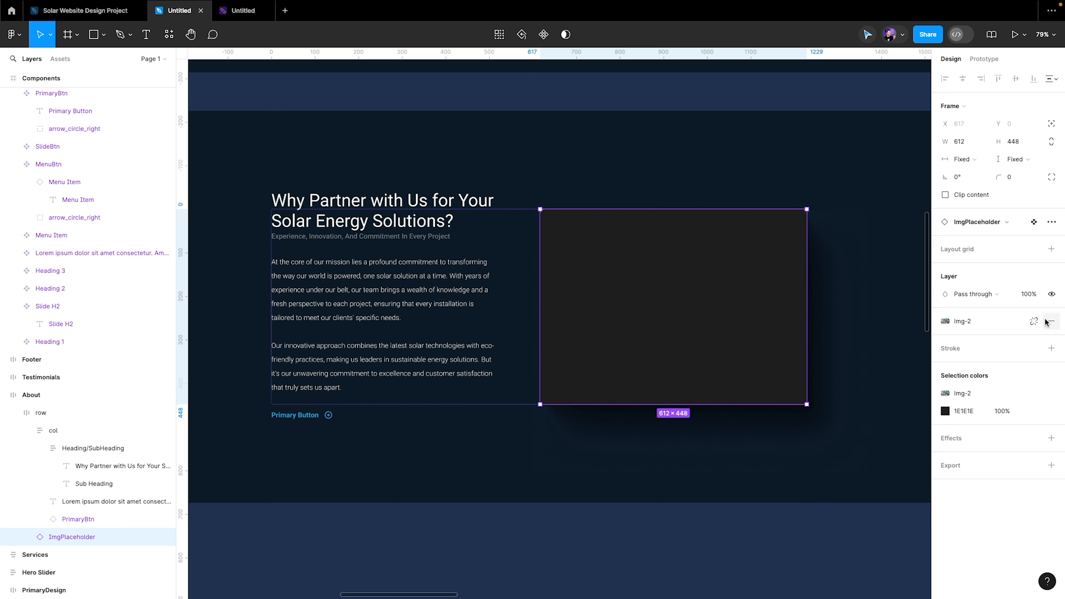
pyautogui.click(27, 538)
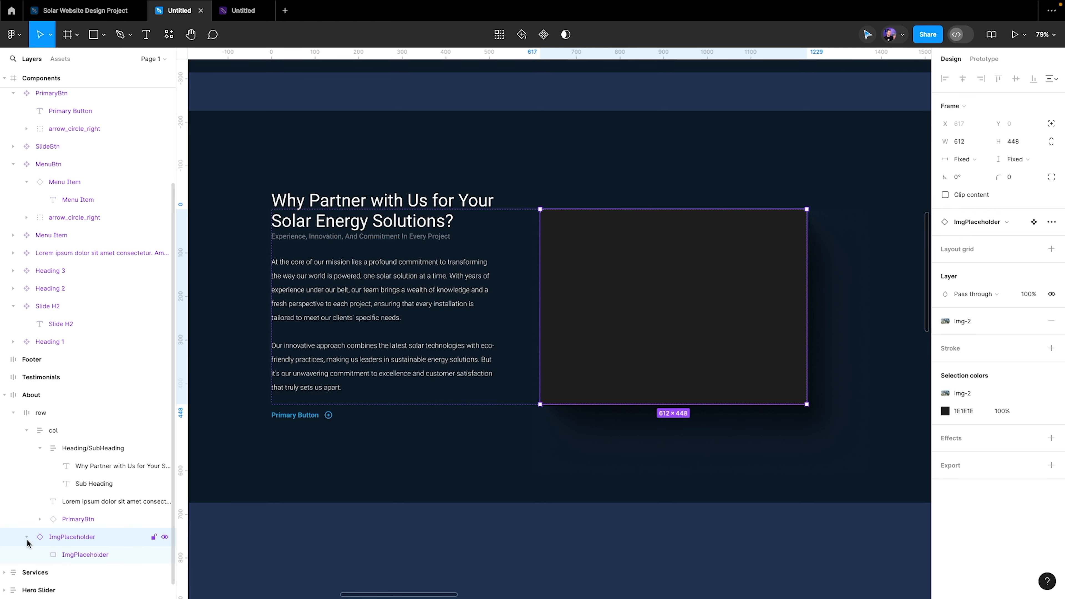
pyautogui.click(79, 554)
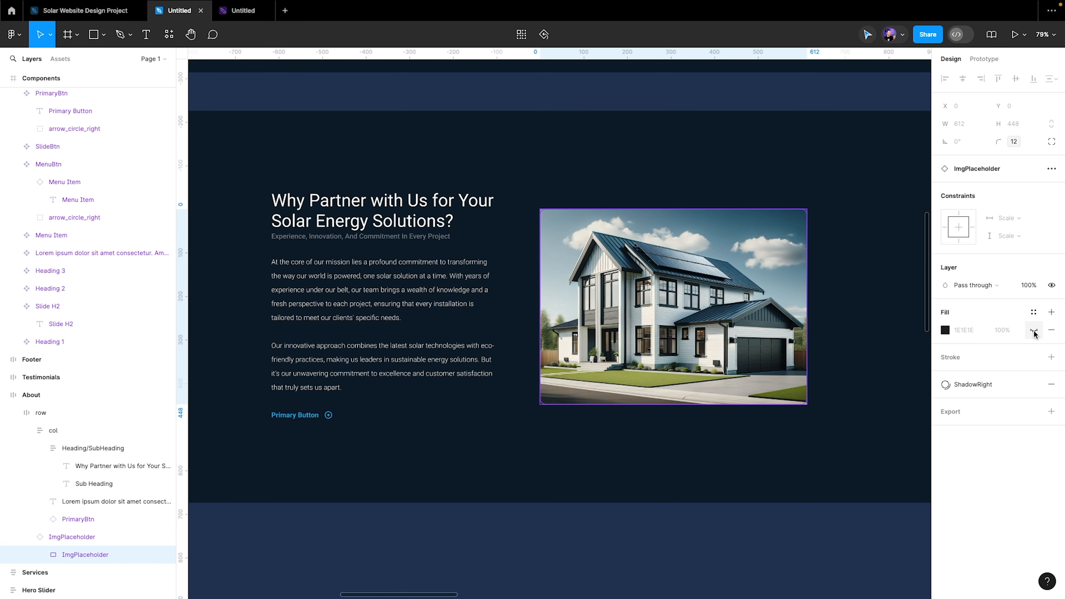
pyautogui.click(857, 192)
pyautogui.moveTo(856, 192); pyautogui.dragTo(776, 152)
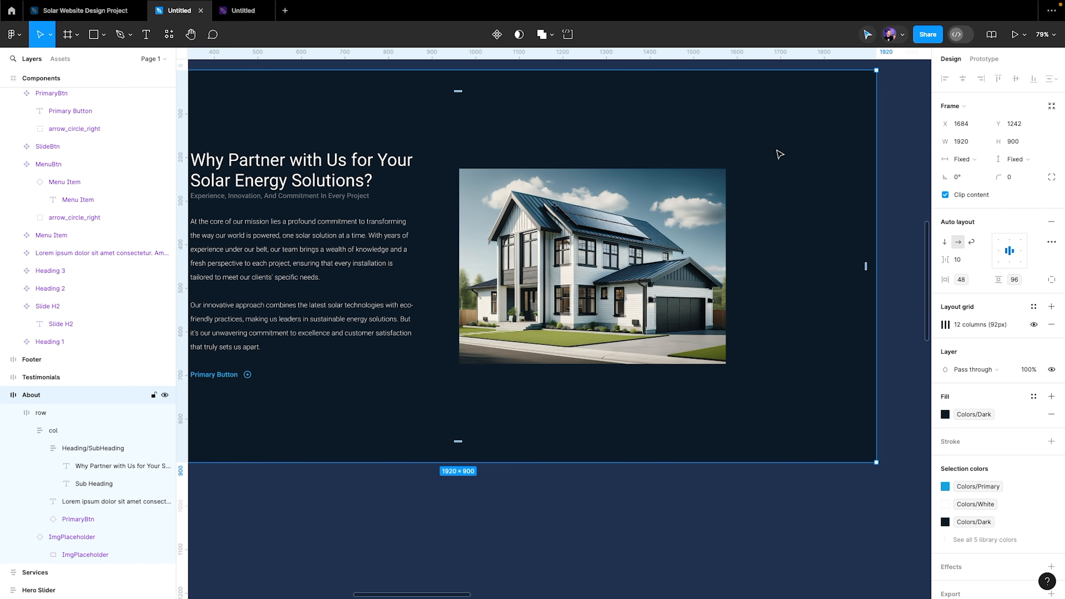
pyautogui.scroll(1, 593, 309)
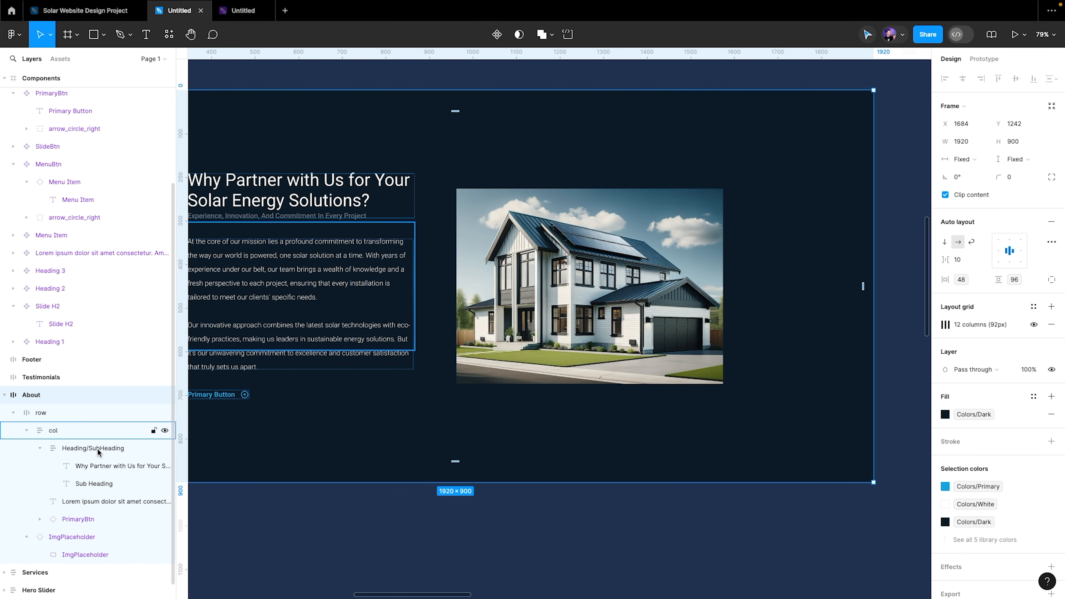
# Apply the ShadowRight effect style to the outer ImgPlaceholder instance in the About section
pyautogui.click(76, 538)
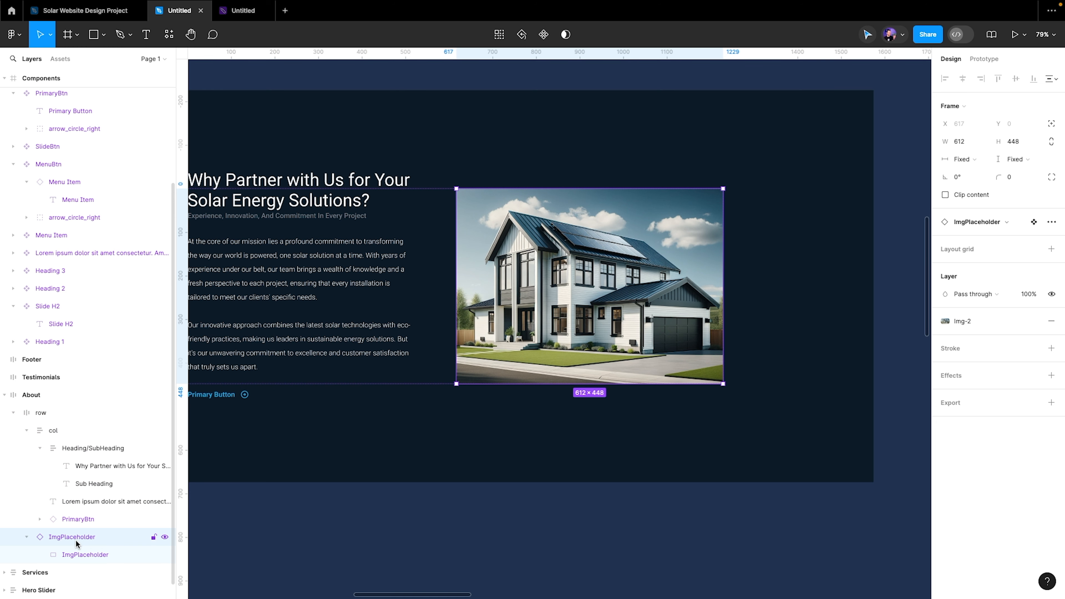
pyautogui.click(659, 437)
pyautogui.moveTo(729, 406); pyautogui.dragTo(665, 386)
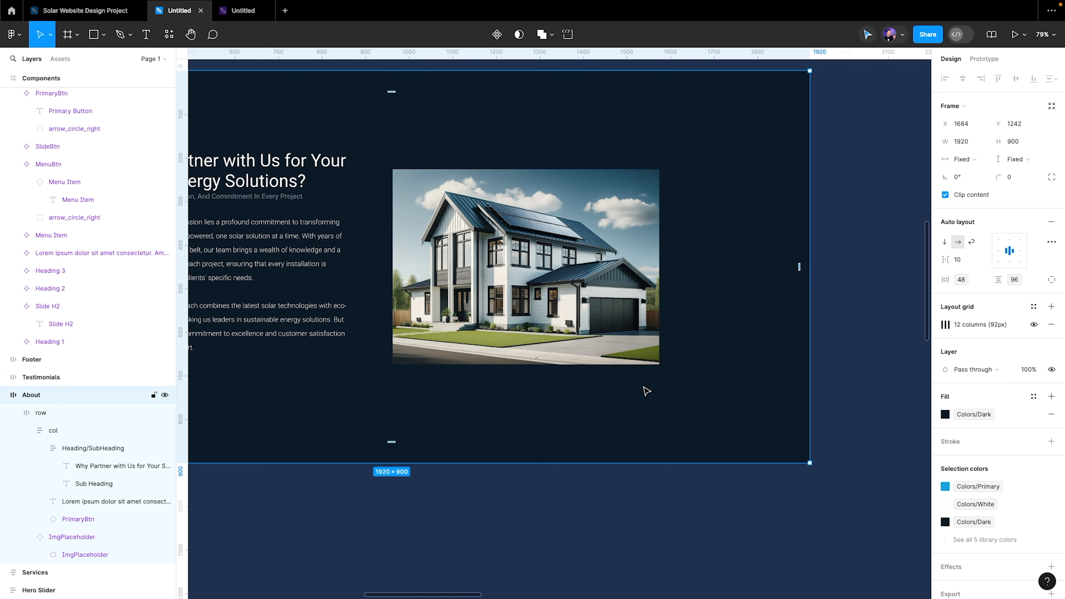
pyautogui.moveTo(446, 383); pyautogui.dragTo(528, 385)
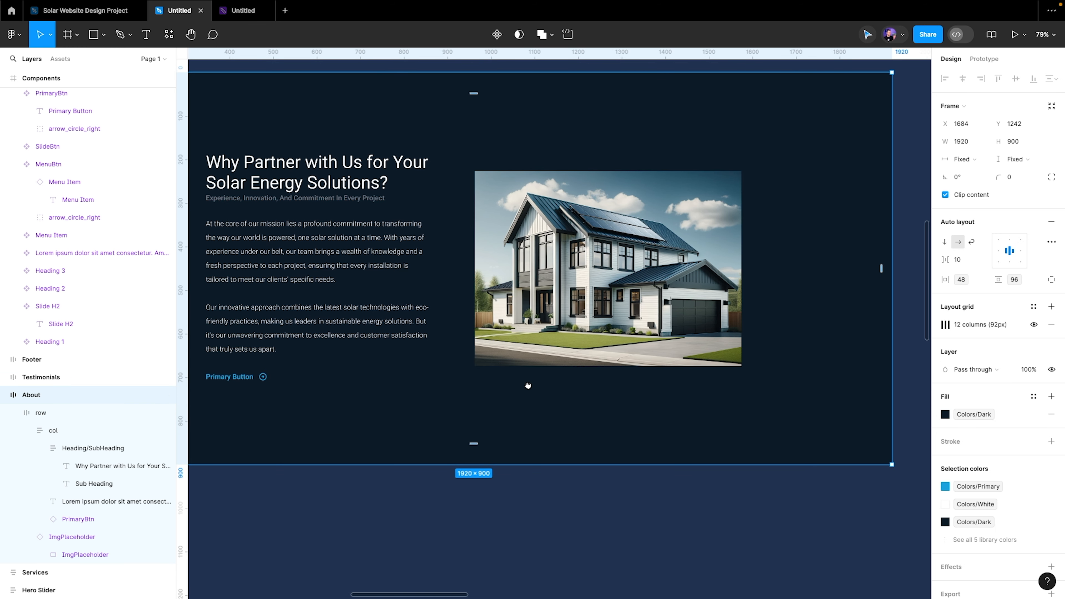
pyautogui.click(58, 538)
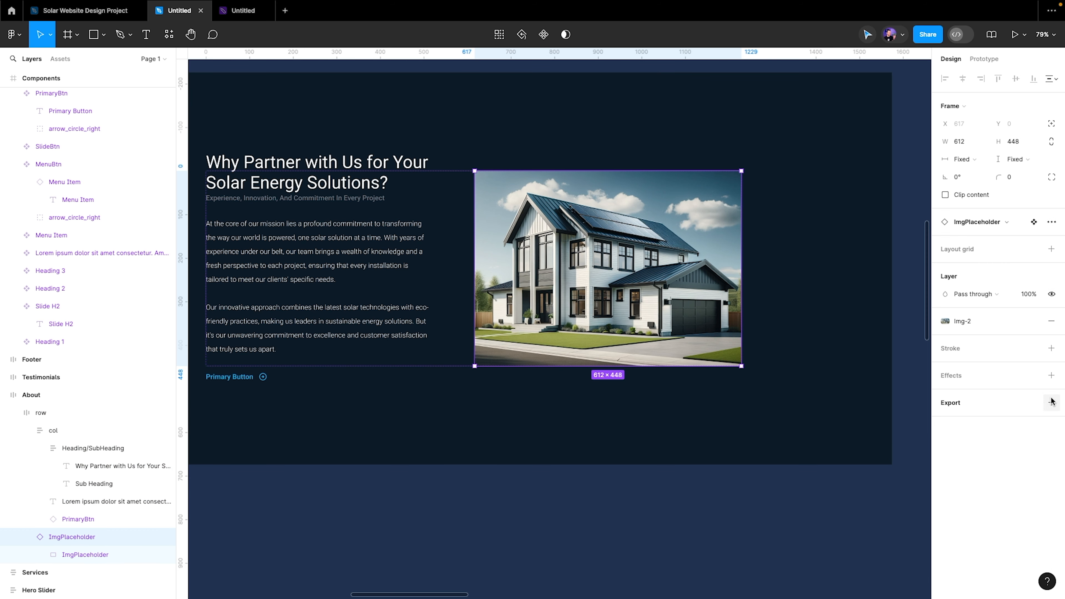
pyautogui.click(1032, 377)
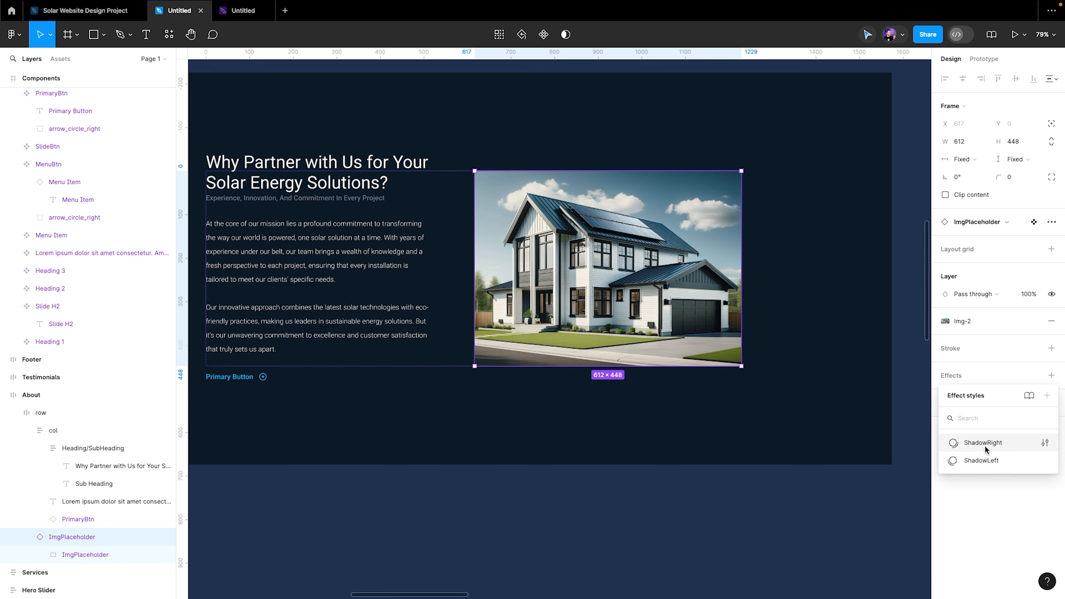
pyautogui.click(991, 439)
pyautogui.click(698, 457)
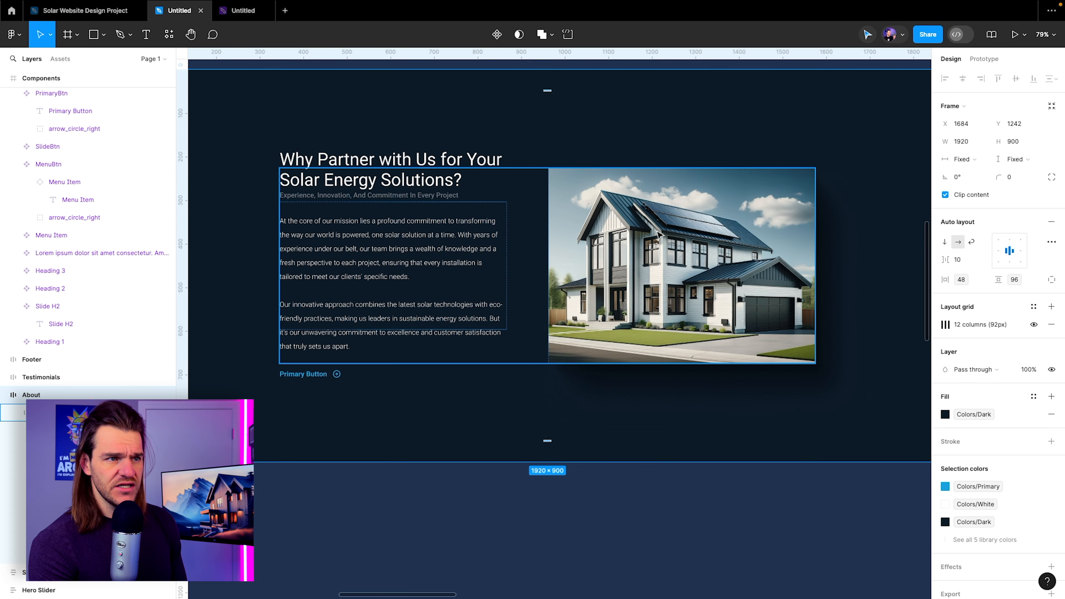
# Bind the About image's corner radius to the Img-Radius variable with value 12
pyautogui.doubleClick(760, 173)
pyautogui.click(820, 148)
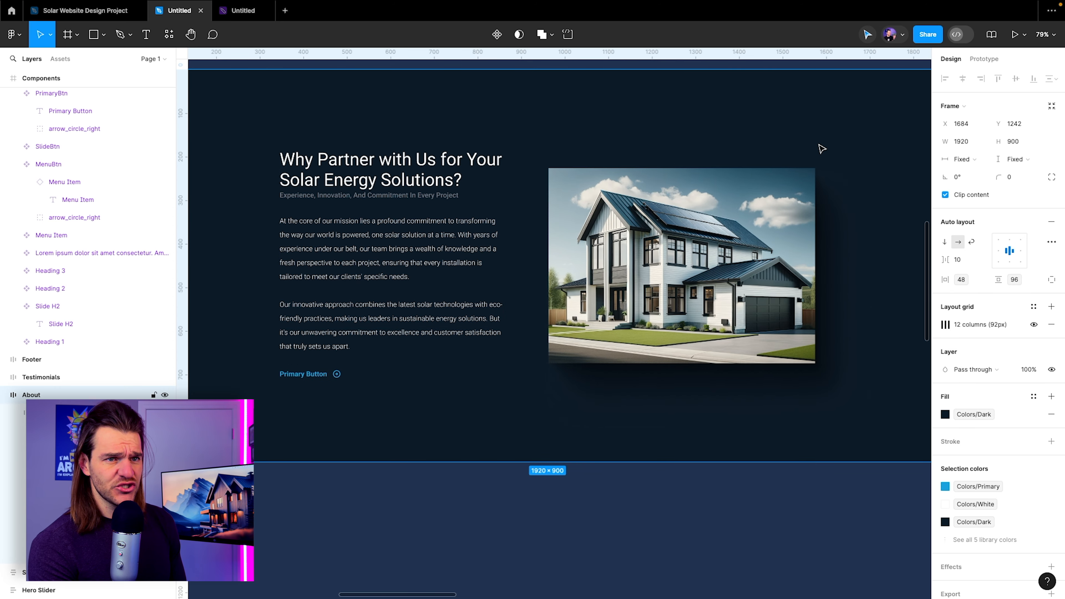
pyautogui.scroll(4, 820, 150)
pyautogui.click(809, 181)
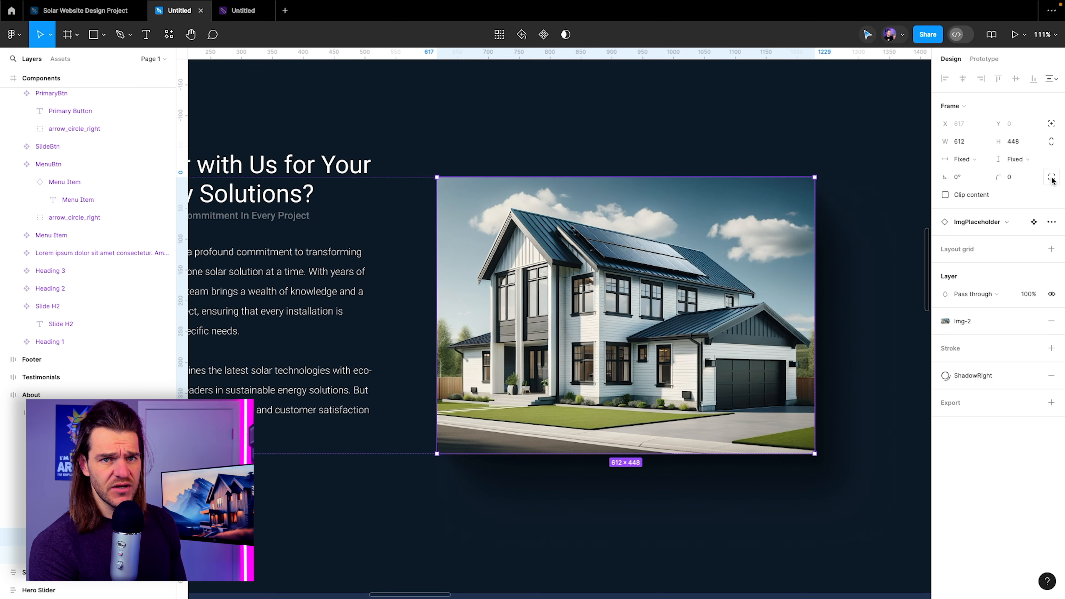
pyautogui.click(1036, 177)
pyautogui.press('Escape')
pyautogui.press('Escape')
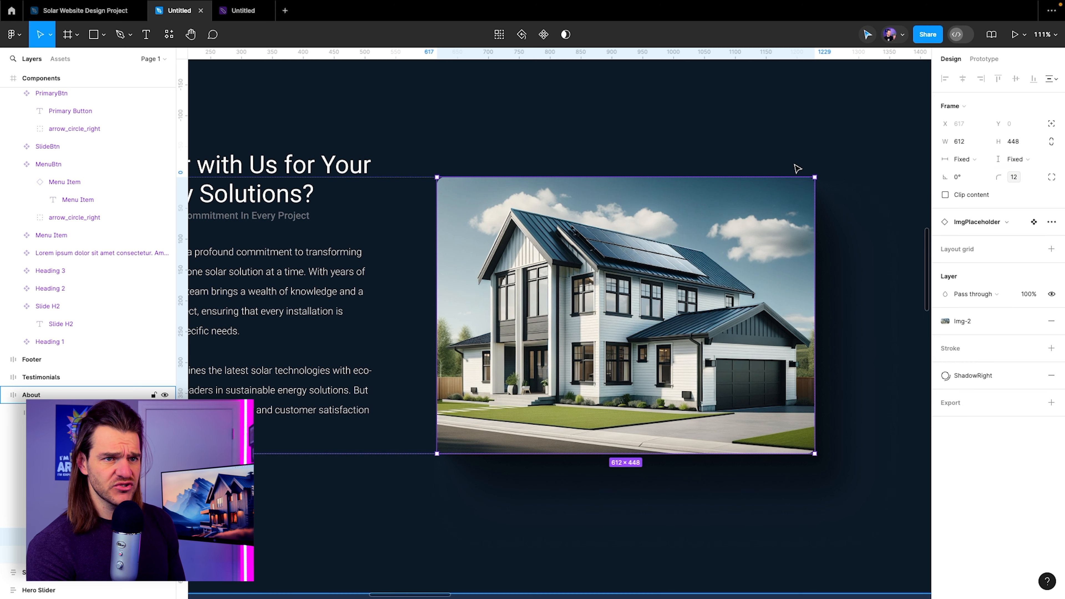
pyautogui.click(788, 309)
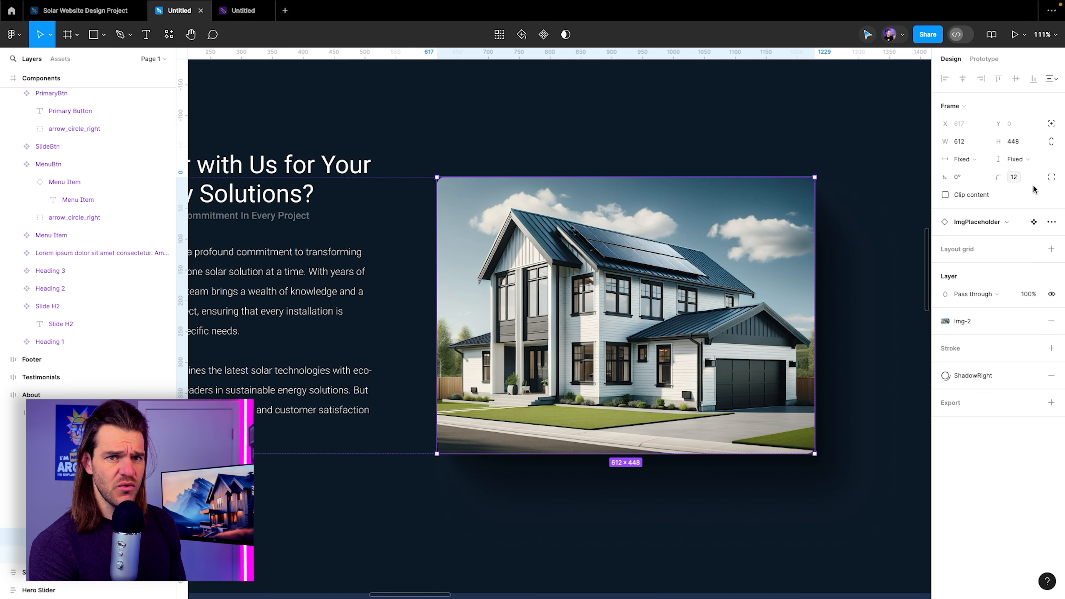
pyautogui.click(1036, 177)
pyautogui.scroll(-5, 982, 351)
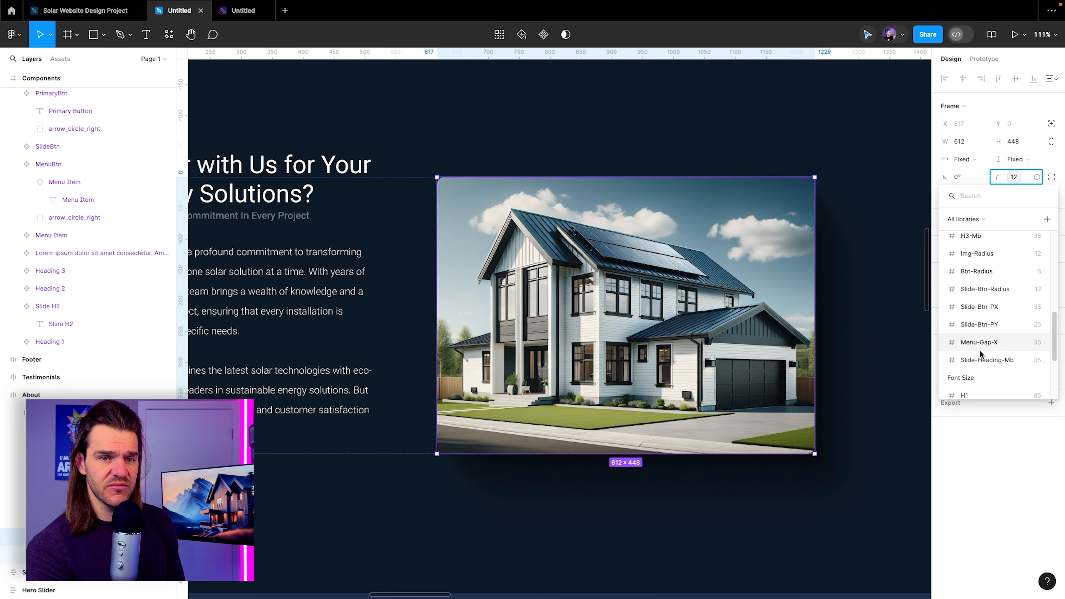
pyautogui.click(977, 254)
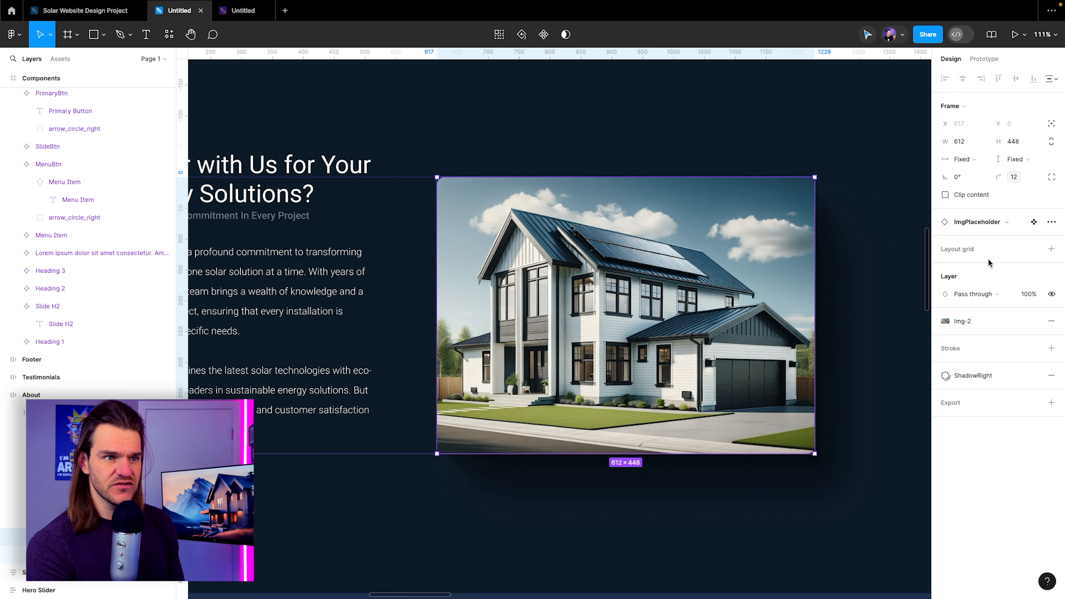
# Set the height of the About section's text column to Hug contents
pyautogui.click(883, 173)
pyautogui.press('Return')
pyautogui.scroll(-5, 883, 173)
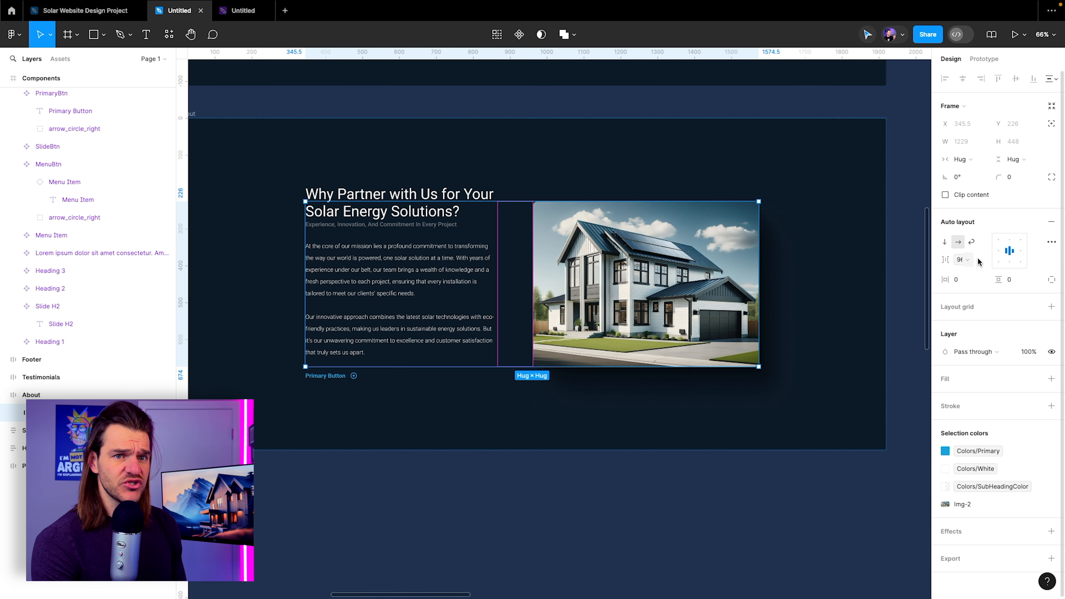
pyautogui.click(399, 407)
pyautogui.scroll(3, 327, 407)
pyautogui.click(438, 284)
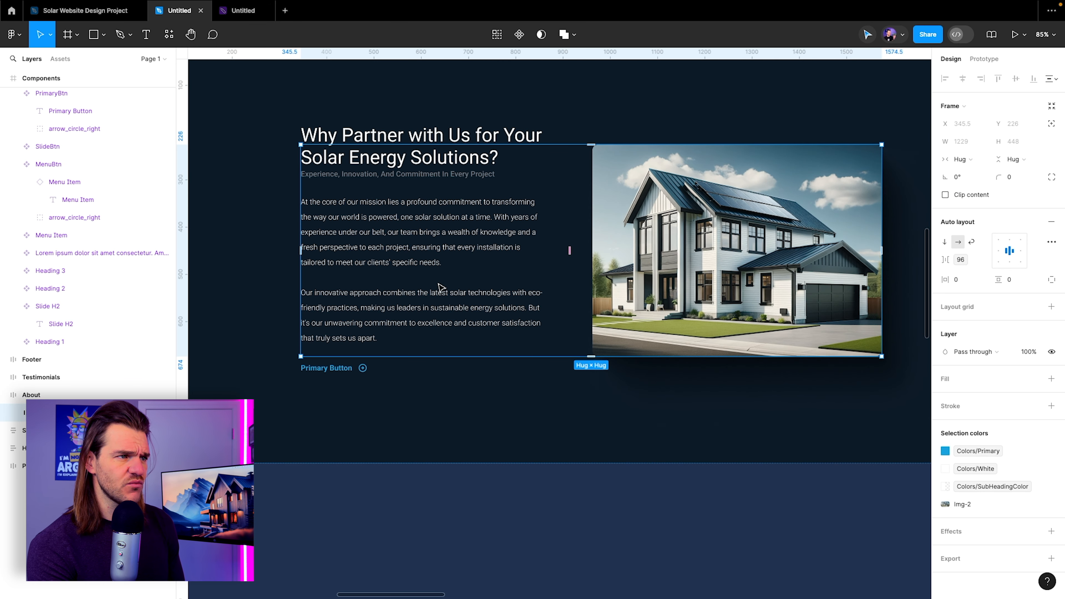
pyautogui.doubleClick(438, 286)
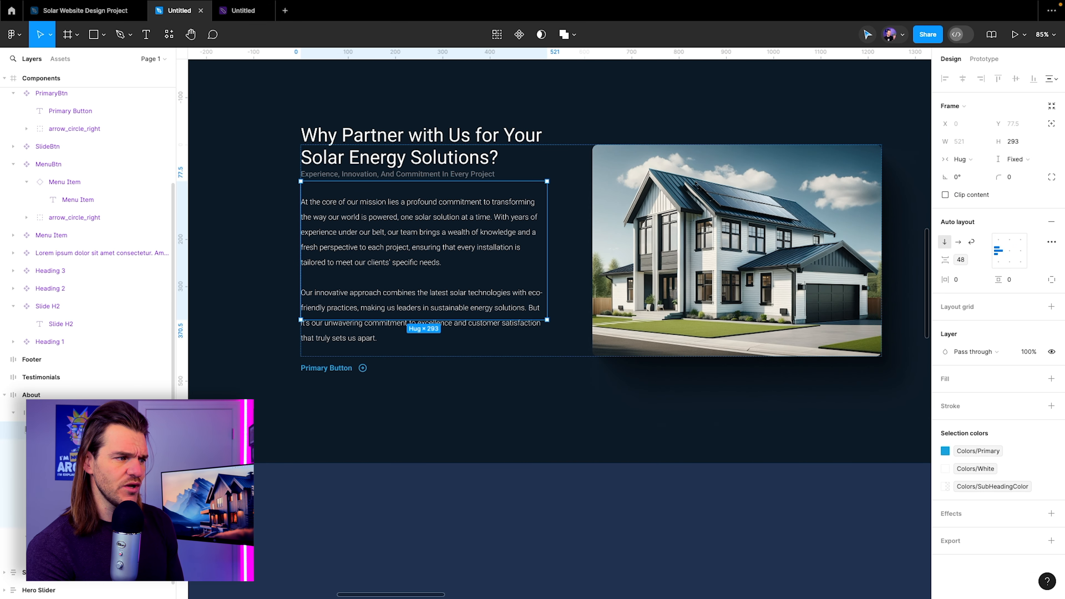
pyautogui.click(27, 448)
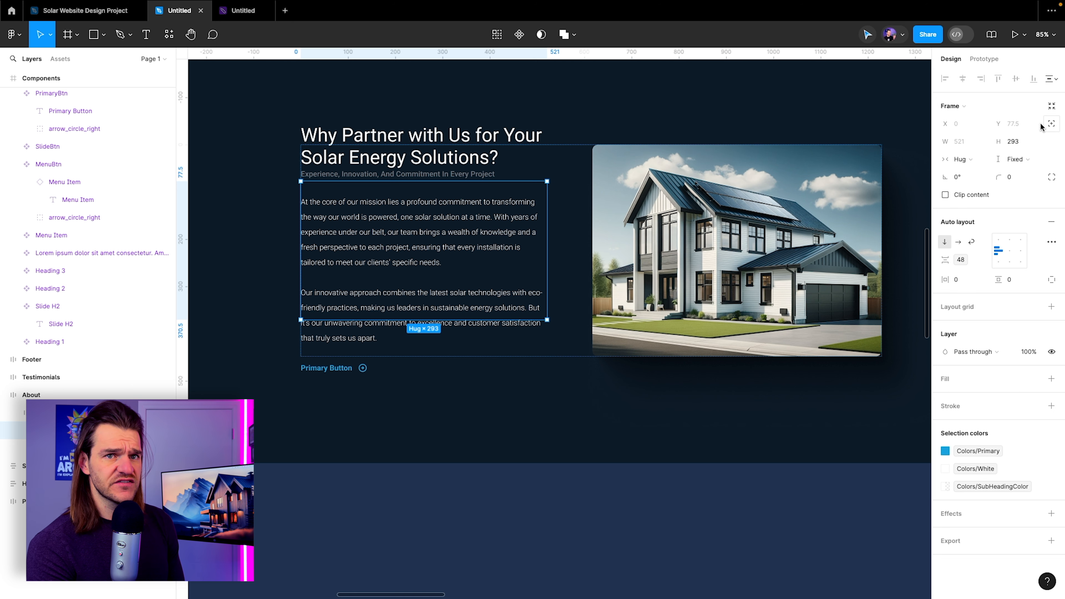
pyautogui.click(1014, 159)
pyautogui.click(1005, 172)
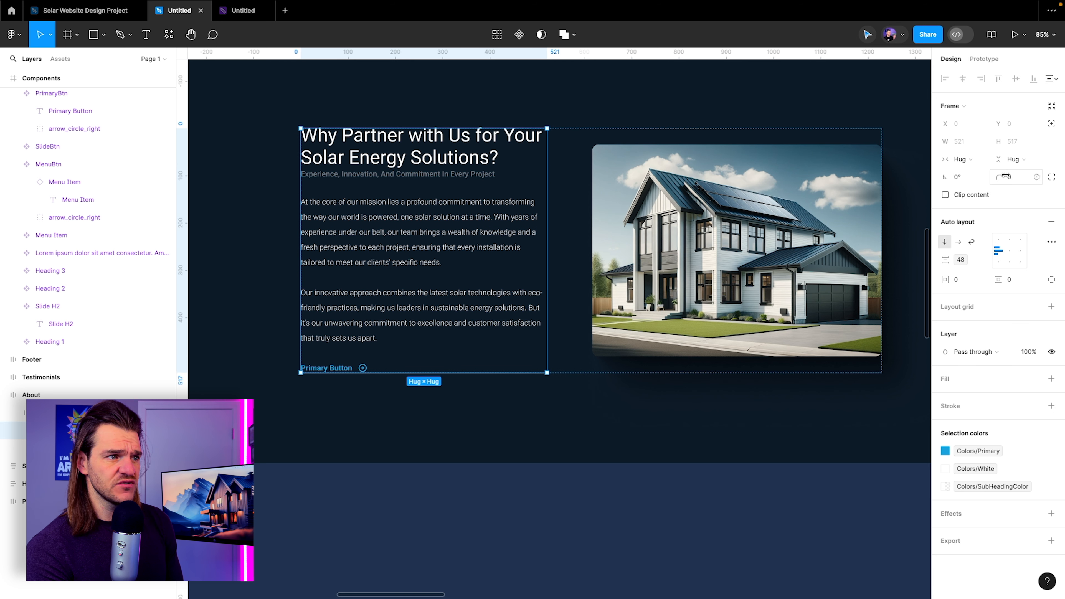
# Set both the height and width sizing of the About image placeholder to Fill container
pyautogui.click(649, 219)
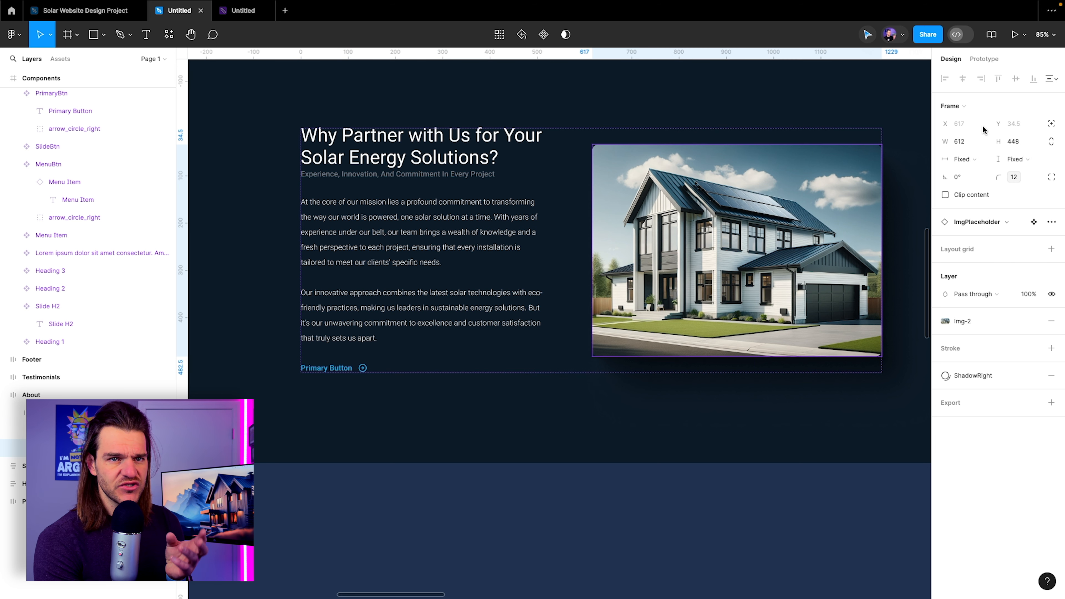
pyautogui.click(1014, 161)
pyautogui.click(1010, 172)
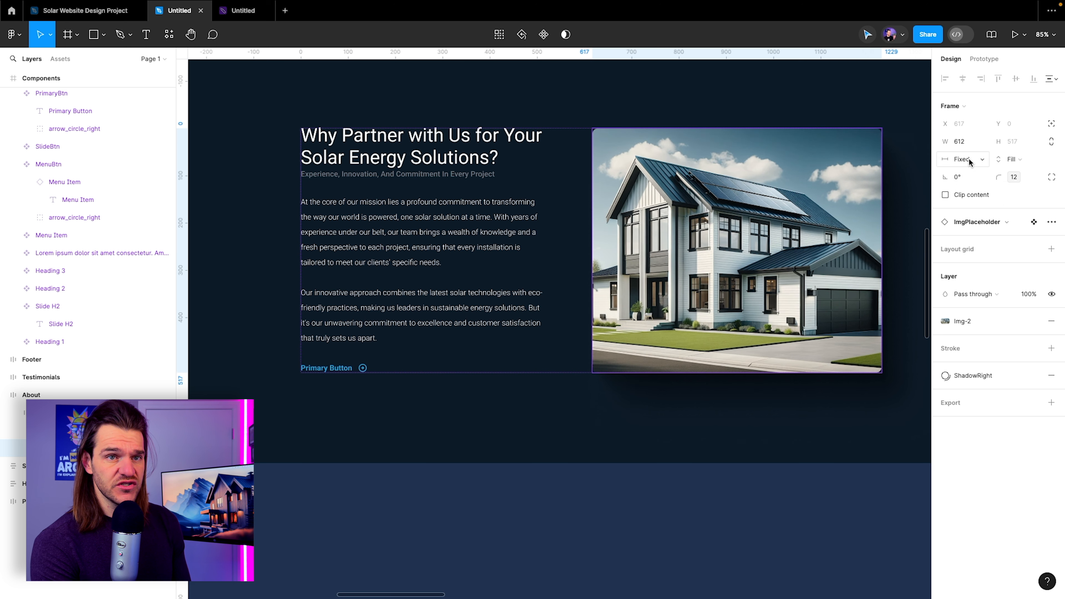
pyautogui.click(957, 159)
pyautogui.click(968, 172)
pyautogui.hscroll(2, 681, 293)
pyautogui.scroll(1, 681, 293)
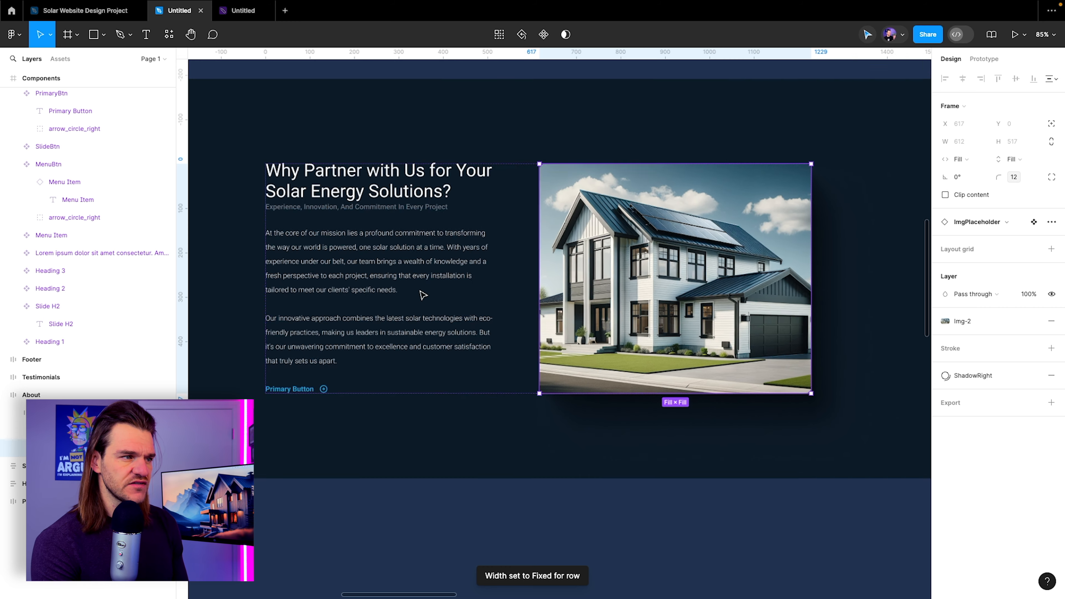
# Set the height of the whole About section frame to Hug contents
pyautogui.scroll(-5, 423, 295)
pyautogui.click(31, 395)
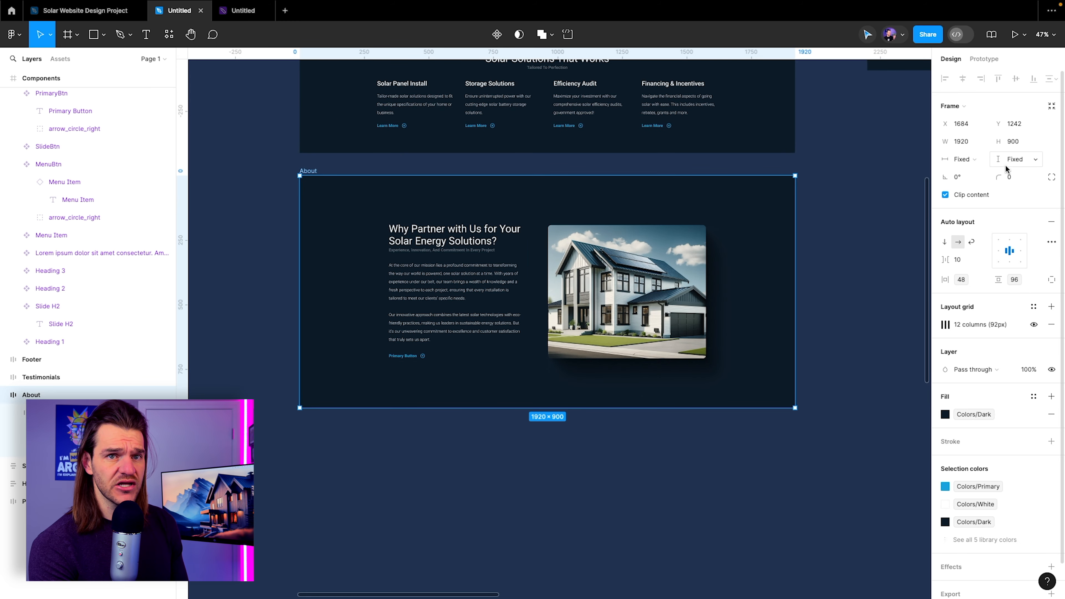
pyautogui.click(1011, 160)
pyautogui.click(1023, 172)
pyautogui.click(416, 345)
pyautogui.scroll(3, 416, 345)
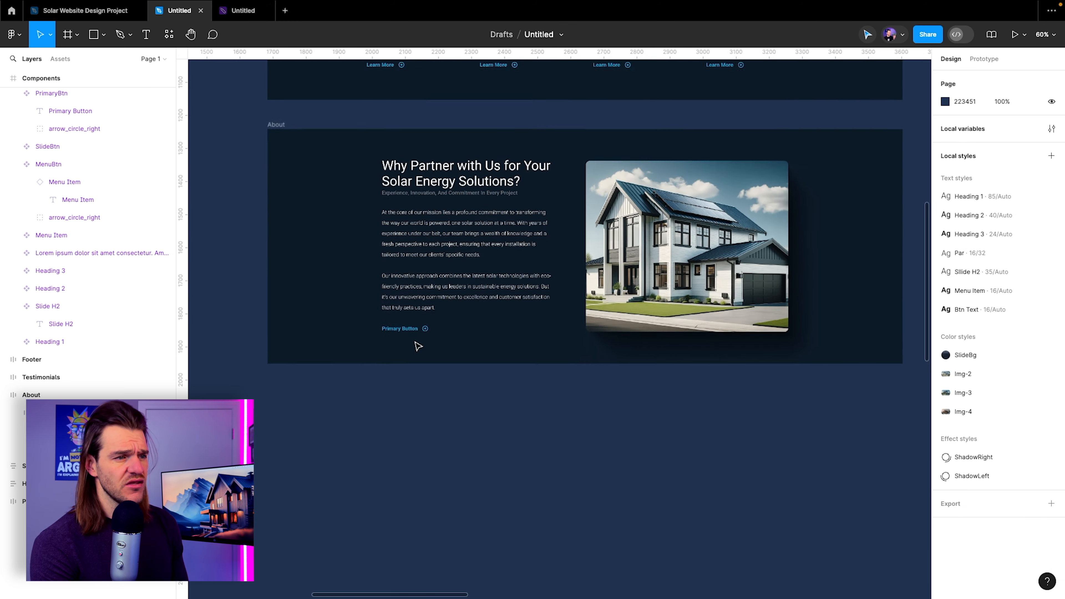
# Replace the About section's button text with "Start Your Project", copied from the wireframe board
pyautogui.moveTo(469, 214); pyautogui.dragTo(464, 220)
pyautogui.click(463, 220)
pyautogui.scroll(3, 461, 235)
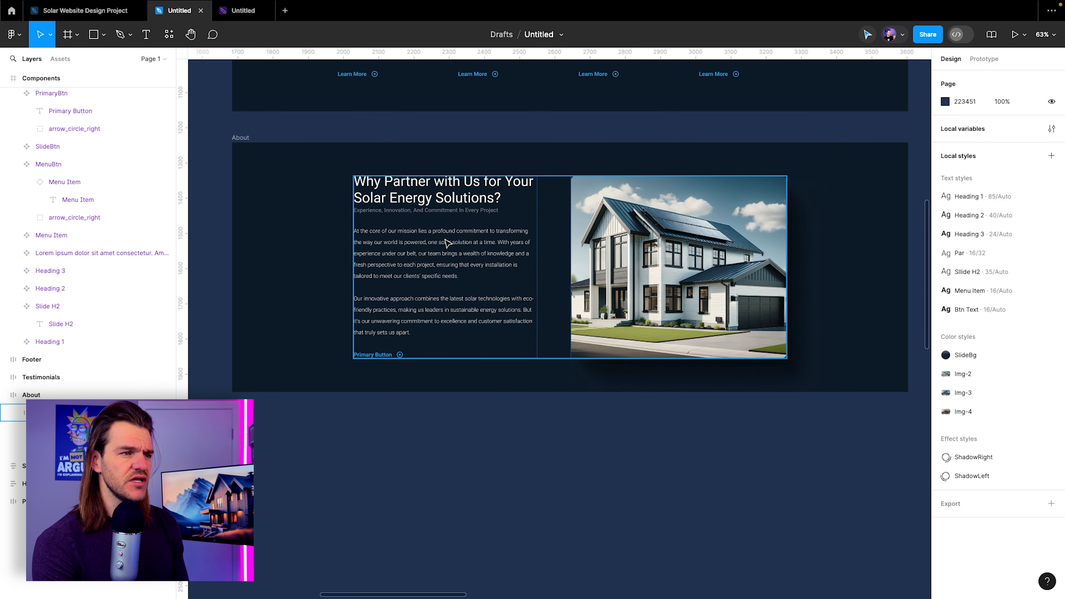
pyautogui.doubleClick(371, 365)
pyautogui.doubleClick(371, 364)
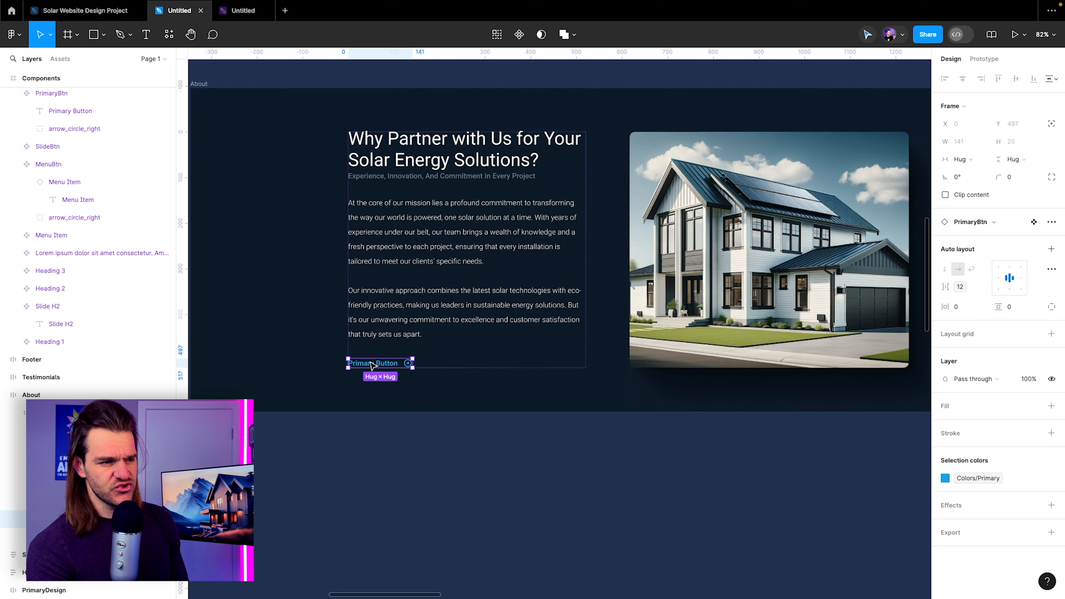
pyautogui.doubleClick(371, 365)
pyautogui.doubleClick(370, 363)
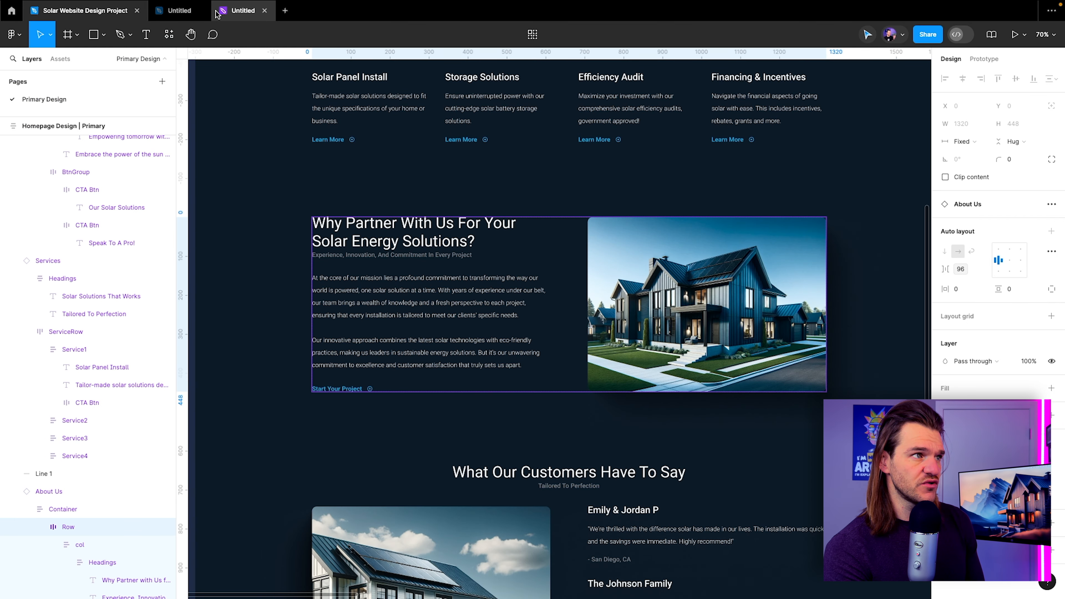
pyautogui.click(243, 11)
pyautogui.hscroll(-2, 231, 409)
pyautogui.doubleClick(256, 398)
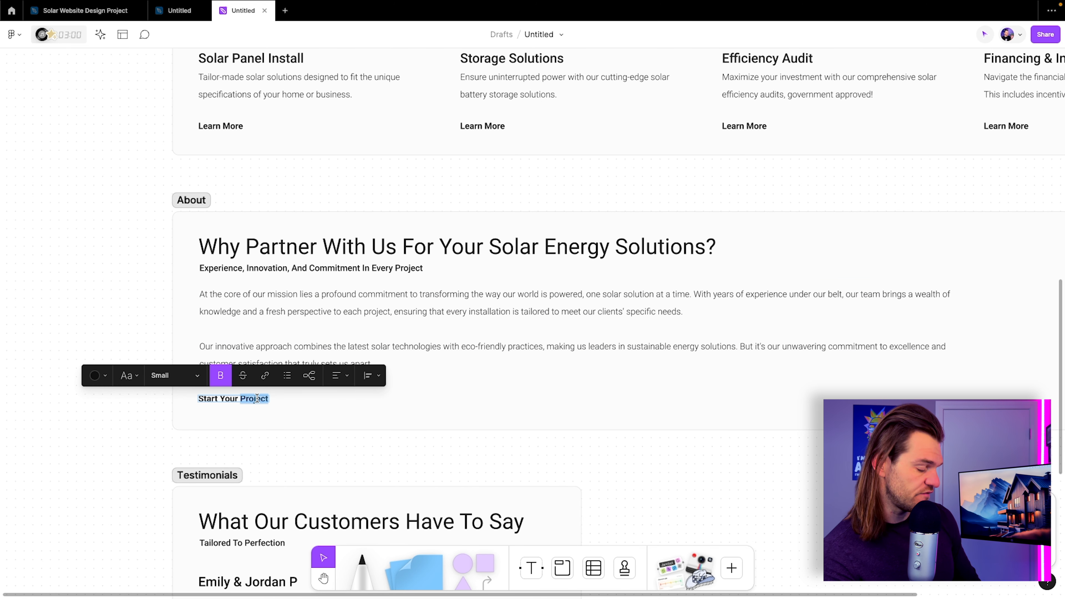
pyautogui.hotkey('ctrl', 'a')
pyautogui.hotkey('ctrl', 'c')
pyautogui.click(179, 10)
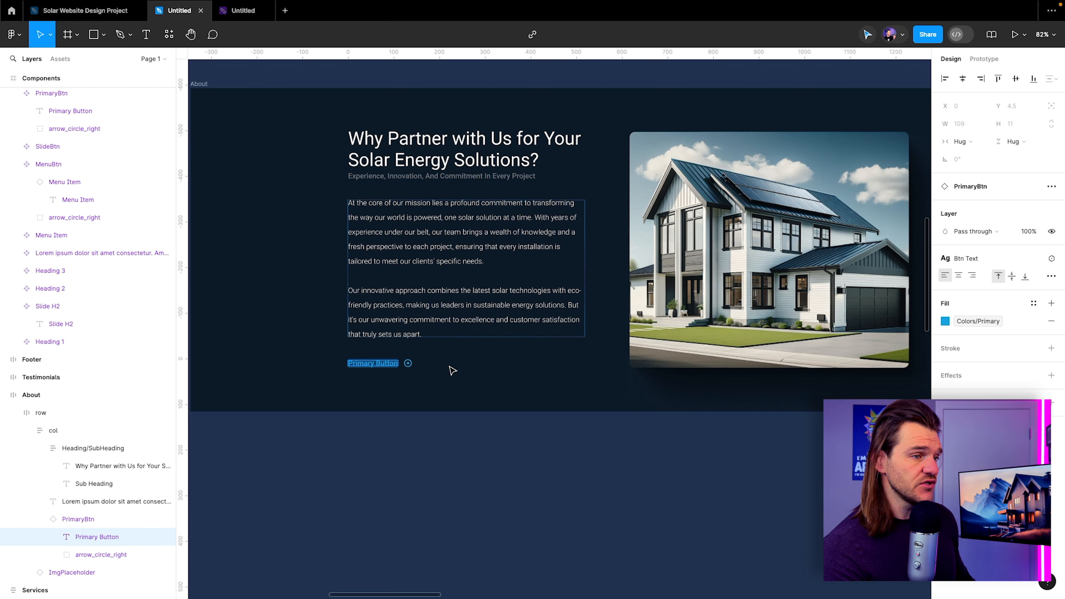
pyautogui.hotkey('ctrl', 'v')
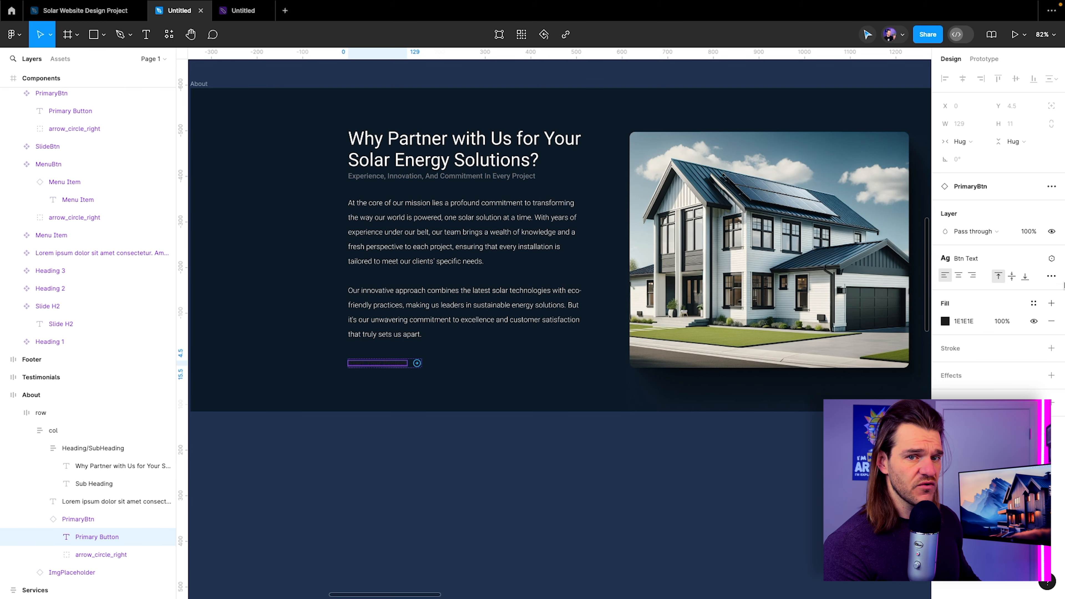
# Apply the Primary colour from the library to the About button's text
pyautogui.click(1033, 303)
pyautogui.click(820, 409)
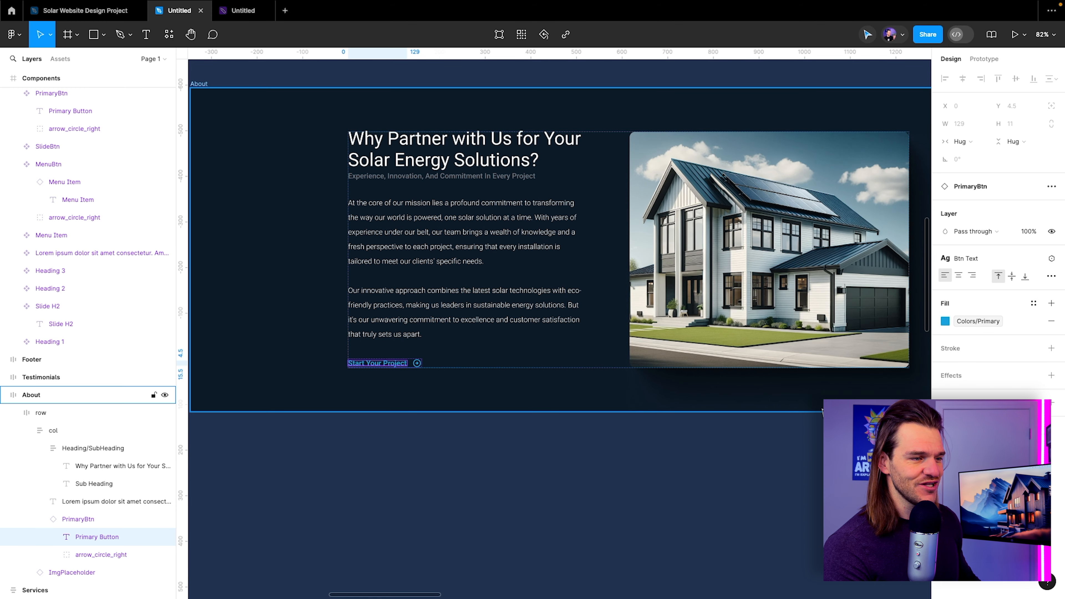
pyautogui.click(567, 393)
pyautogui.scroll(-5, 558, 360)
pyautogui.scroll(-3, 560, 361)
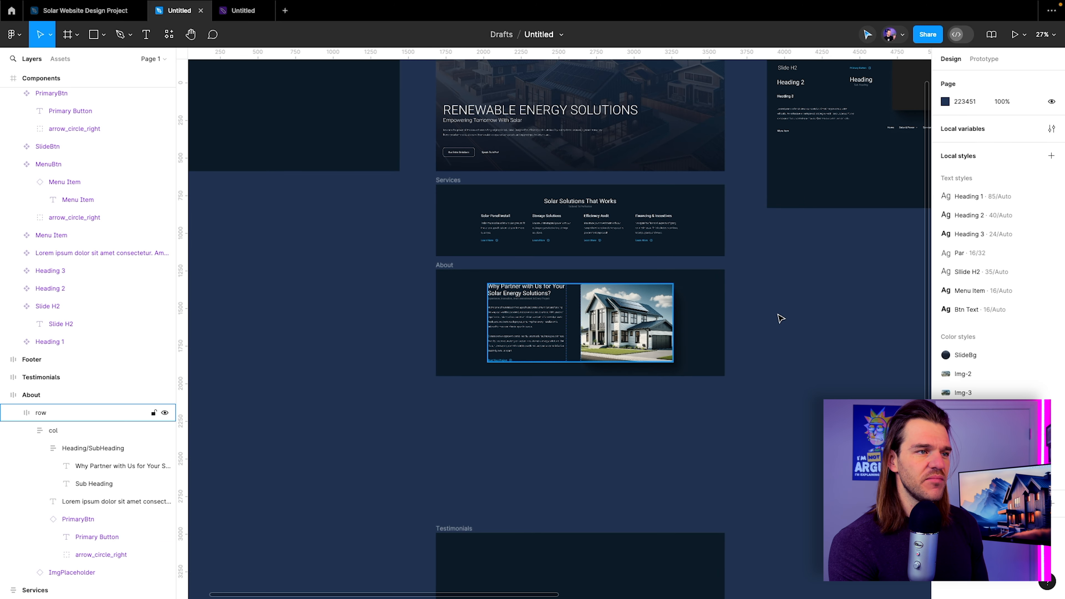
pyautogui.click(456, 534)
pyautogui.moveTo(428, 458); pyautogui.dragTo(434, 419)
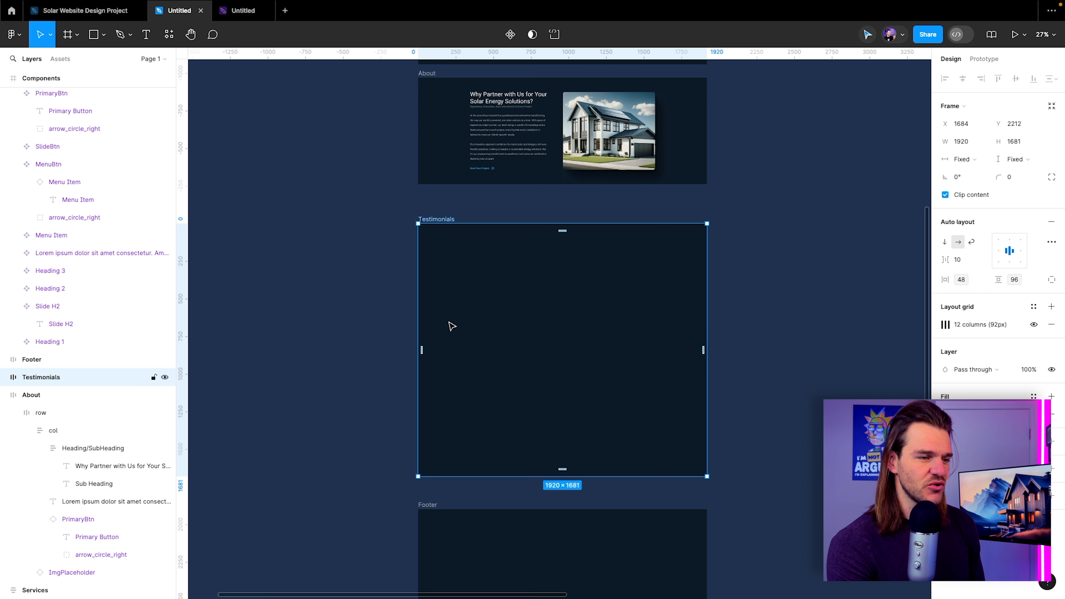
pyautogui.press('super+z')
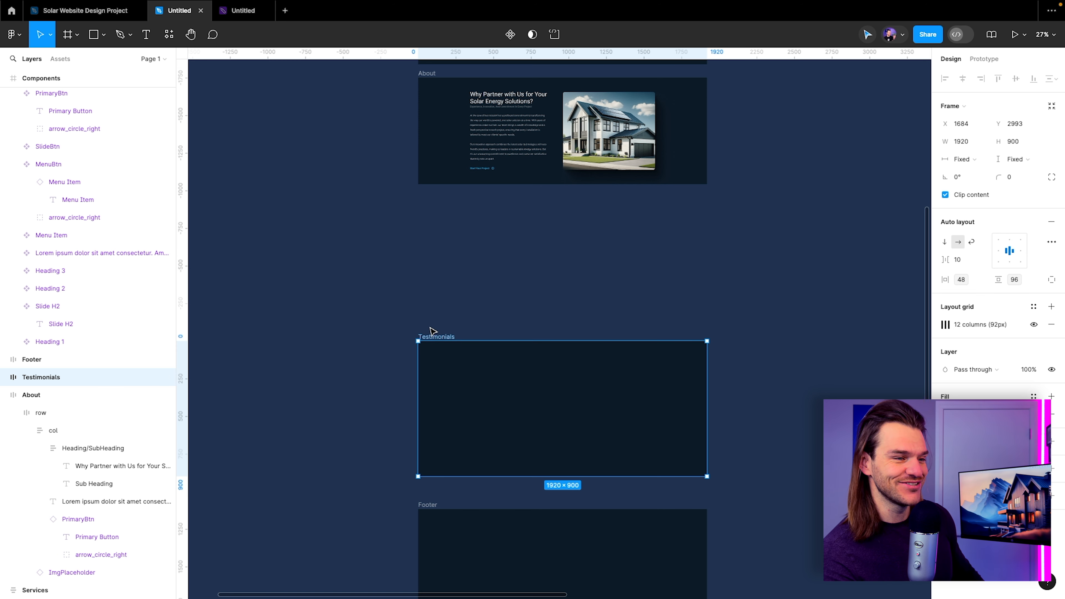
# Move the empty Testimonials frame up to just below the About section, at about Y 2183
pyautogui.moveTo(459, 397); pyautogui.dragTo(466, 279)
pyautogui.click(386, 268)
pyautogui.moveTo(626, 302); pyautogui.dragTo(675, 315)
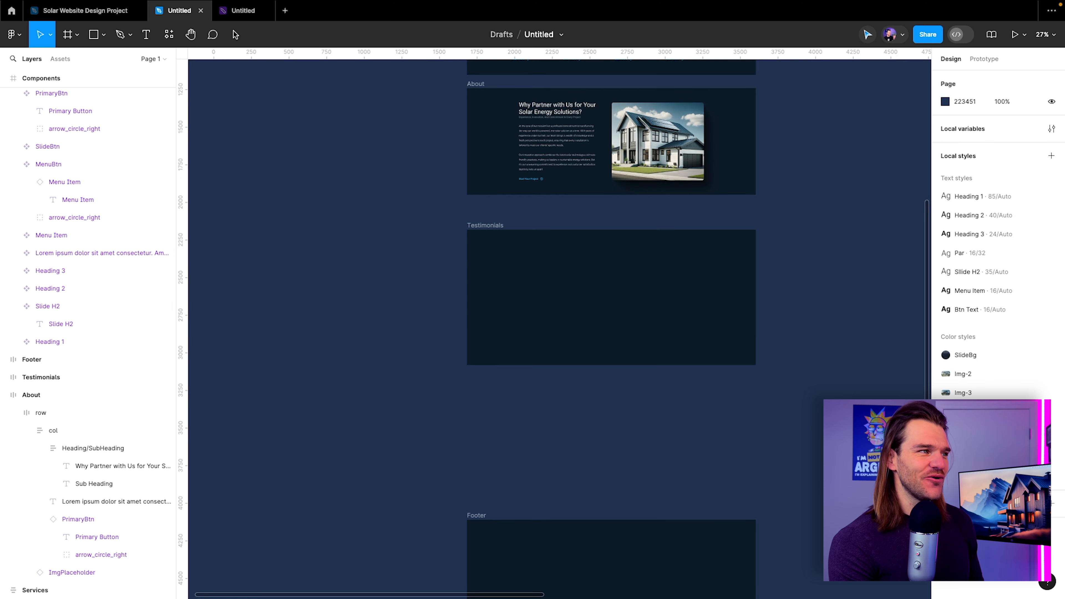
# Check the testimonials layout in the Solar Website Design Project file and place a SubHeading component in the Testimonials frame
pyautogui.click(99, 16)
pyautogui.scroll(-5, 652, 416)
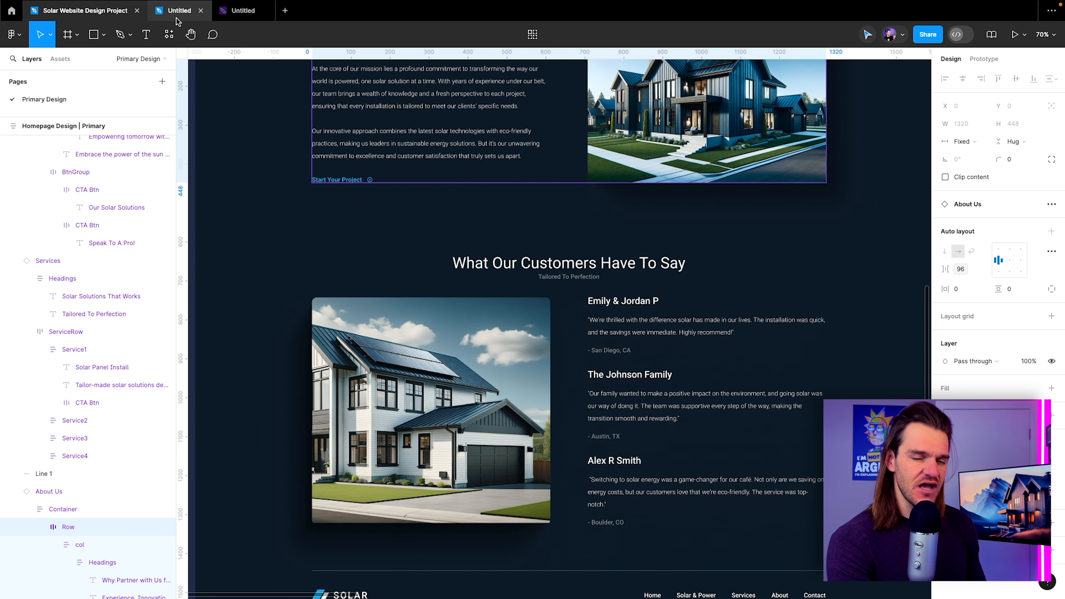
pyautogui.moveTo(176, 20)
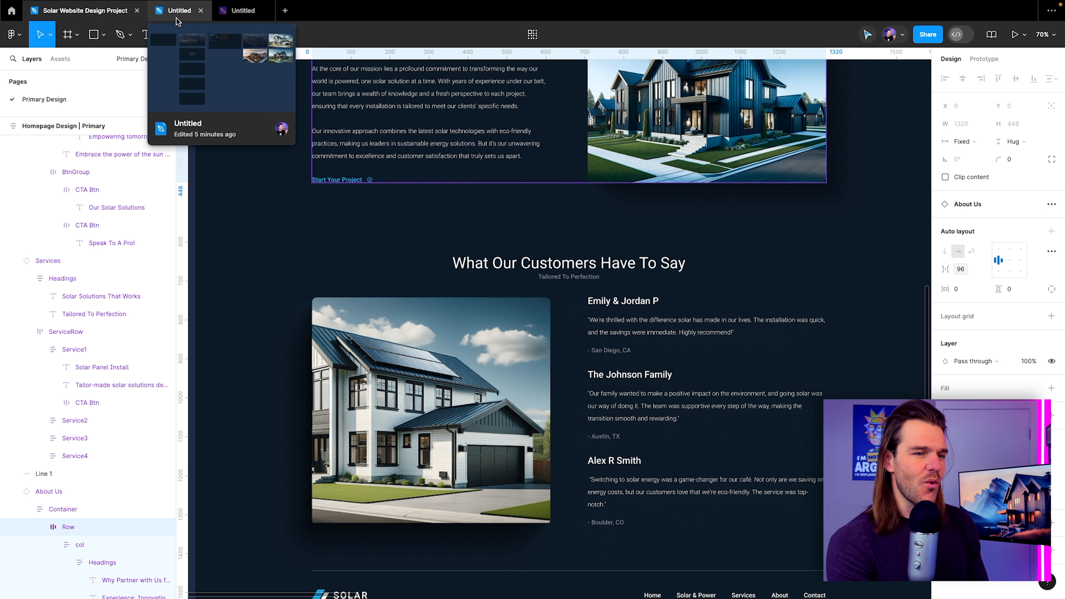
pyautogui.click(178, 19)
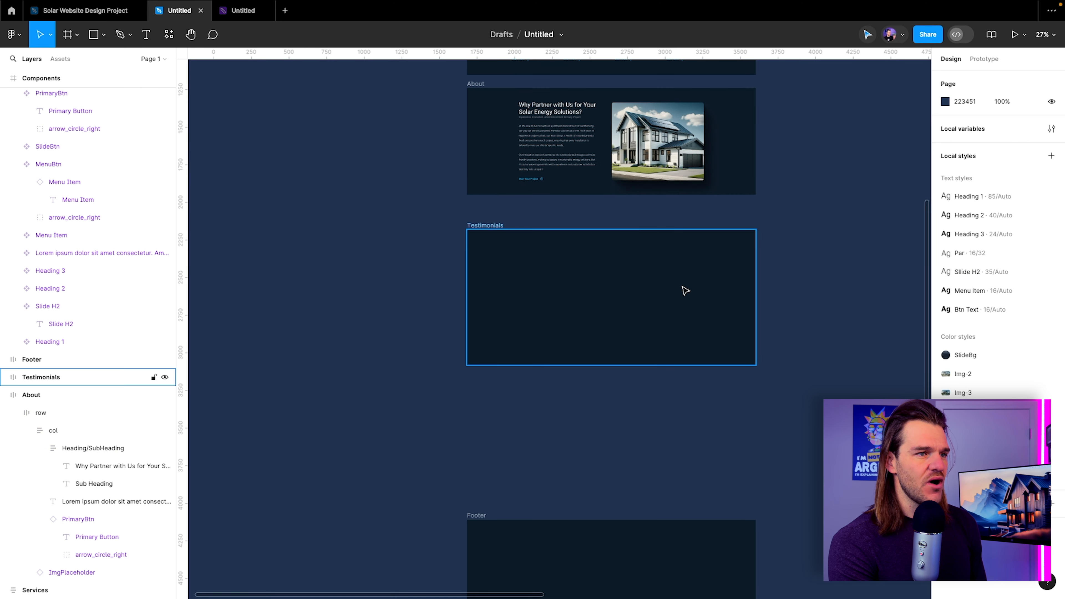
pyautogui.scroll(3, 685, 290)
pyautogui.click(60, 58)
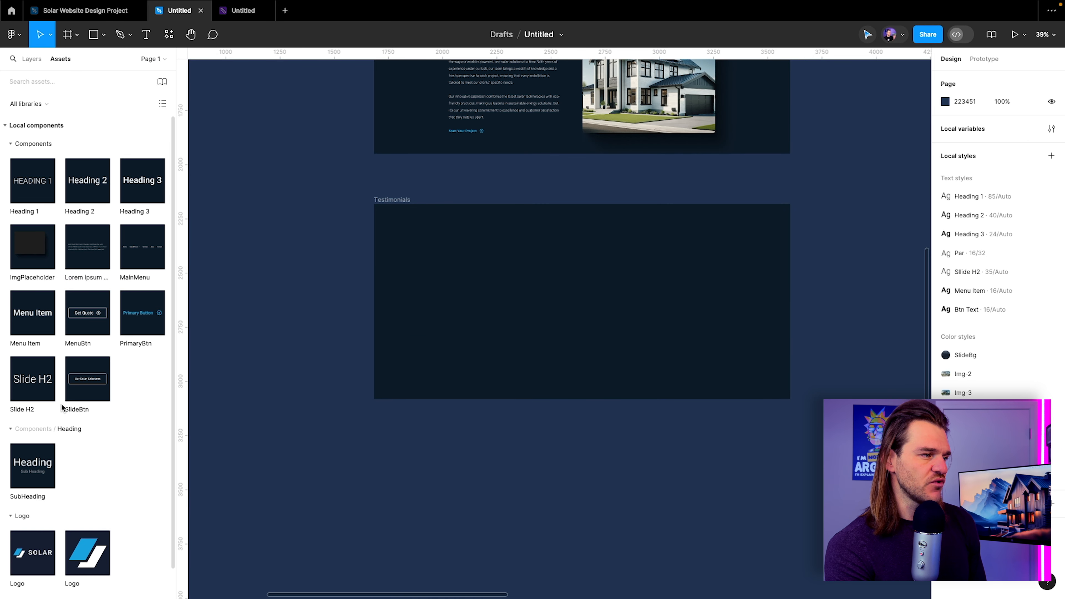
pyautogui.moveTo(31, 463); pyautogui.dragTo(563, 291)
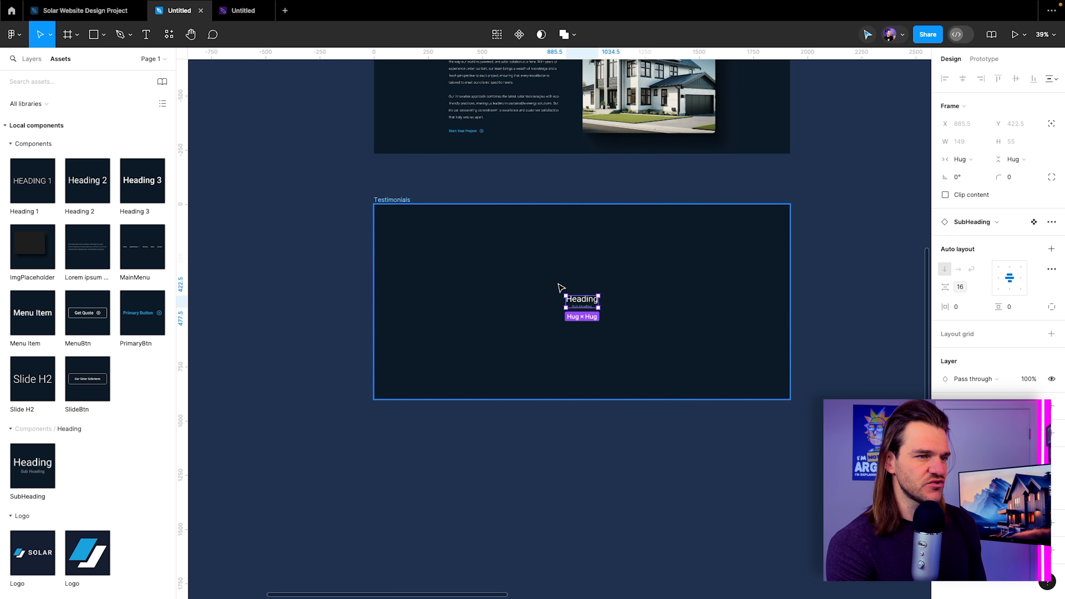
# Replace the Testimonials heading with "What Our Customers Have To Say", copied from the wireframe board
pyautogui.scroll(3, 558, 288)
pyautogui.click(239, 10)
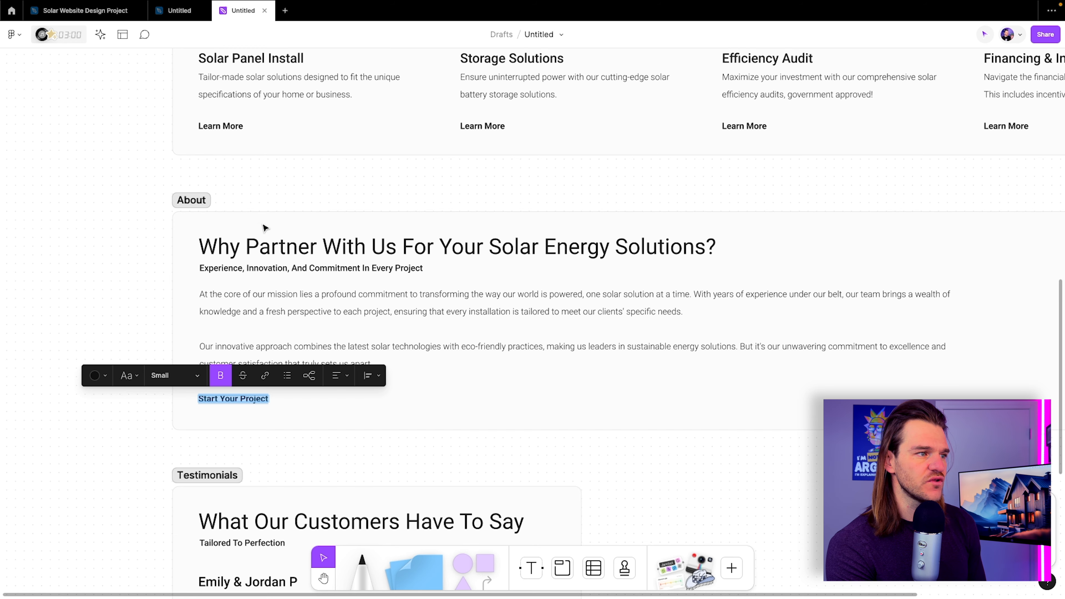
pyautogui.scroll(-4, 294, 482)
pyautogui.doubleClick(247, 336)
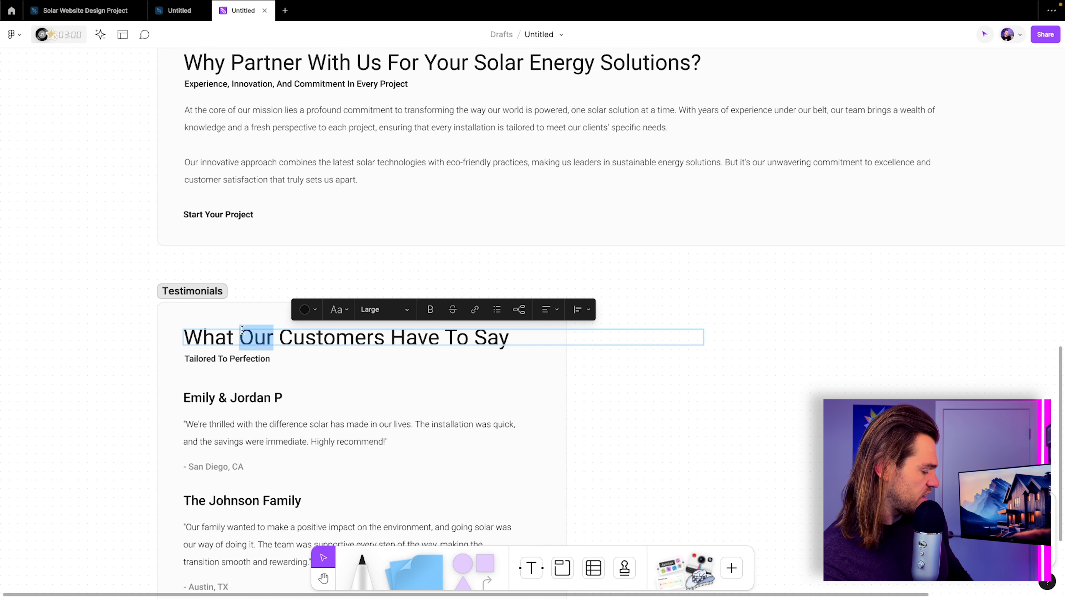
pyautogui.tripleClick(242, 329)
pyautogui.hotkey('ctrl', 'c')
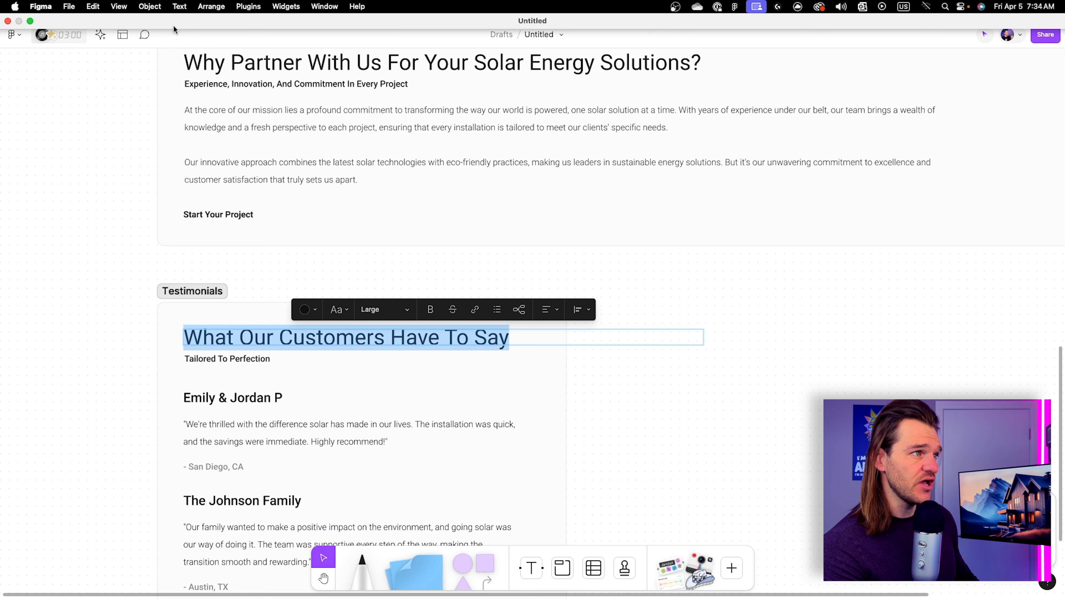
pyautogui.click(179, 10)
pyautogui.doubleClick(594, 307)
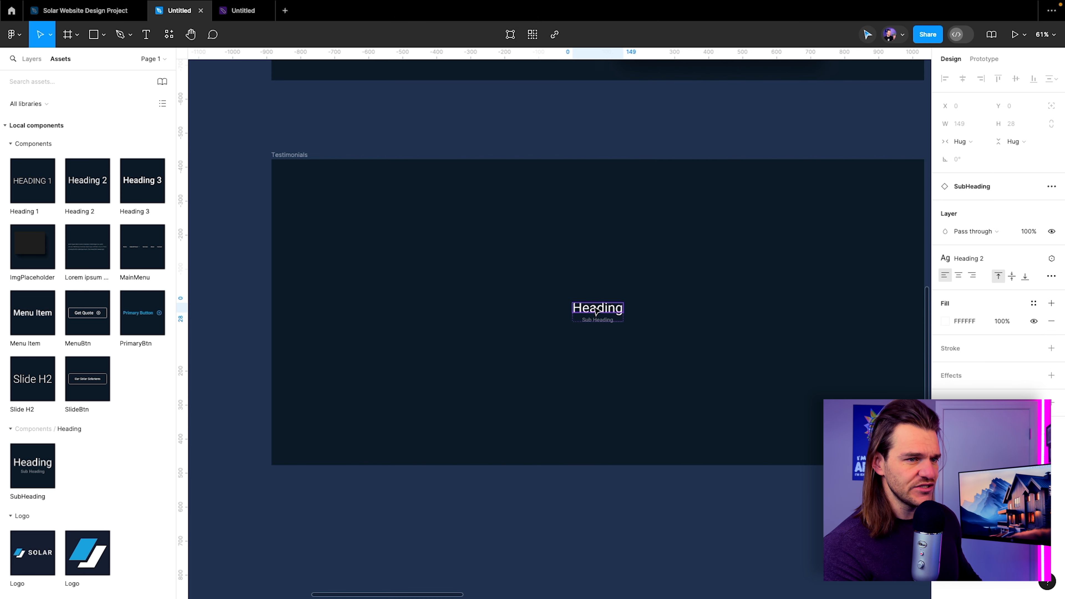
pyautogui.doubleClick(595, 307)
pyautogui.hotkey('ctrl', 'v')
pyautogui.press('Escape')
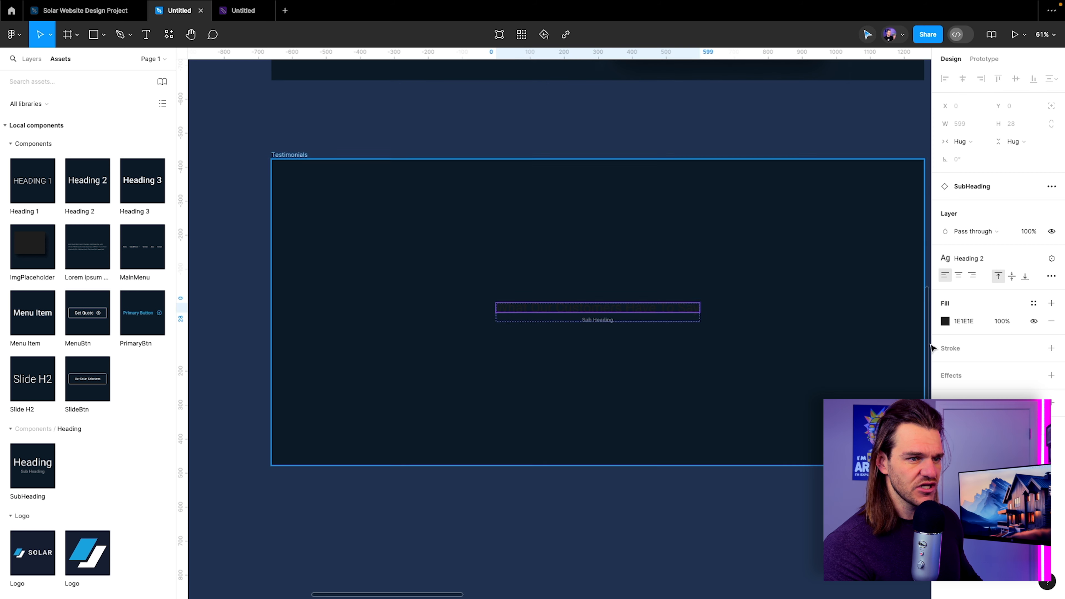
# Apply the White library colour to the Testimonials heading text
pyautogui.click(1033, 303)
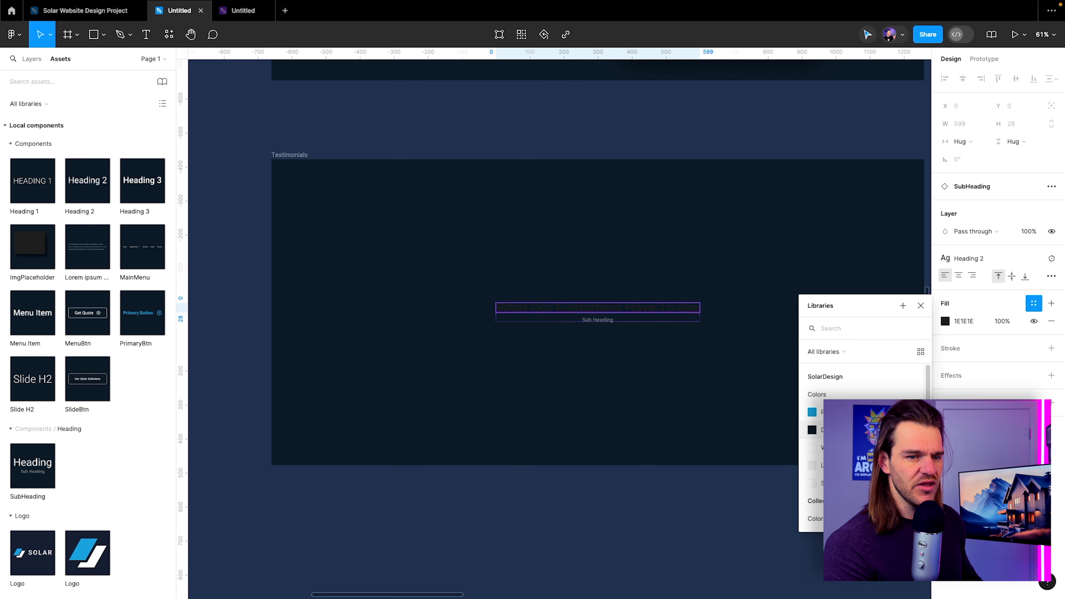
pyautogui.click(855, 447)
pyautogui.click(585, 195)
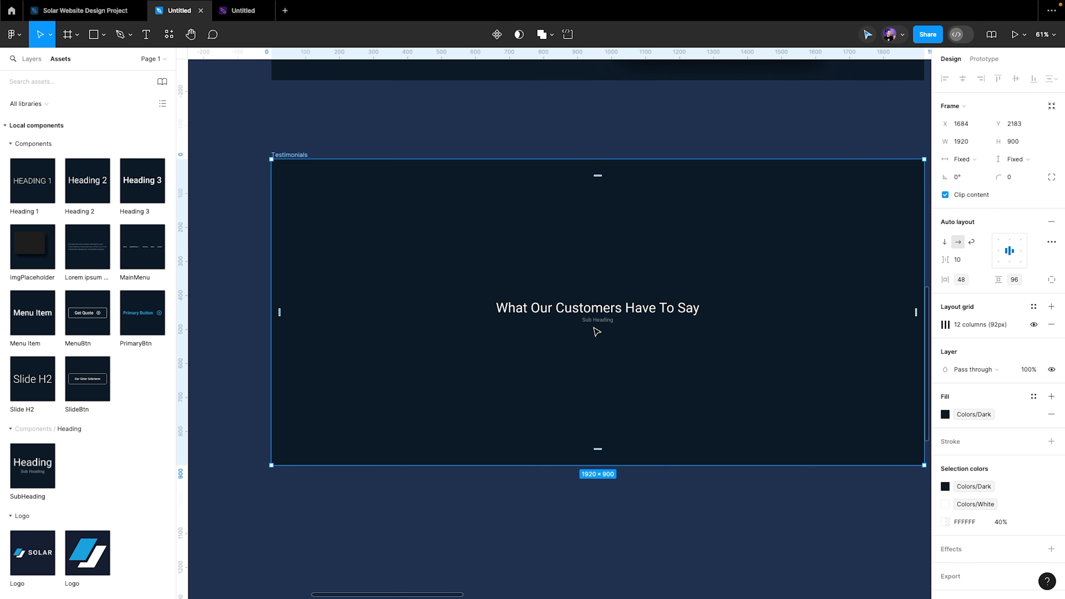
# Replace the Testimonials subheading with the wireframe's "Tailored To Perfection" and fill it with SubHeadingColor
pyautogui.doubleClick(599, 326)
pyautogui.doubleClick(600, 321)
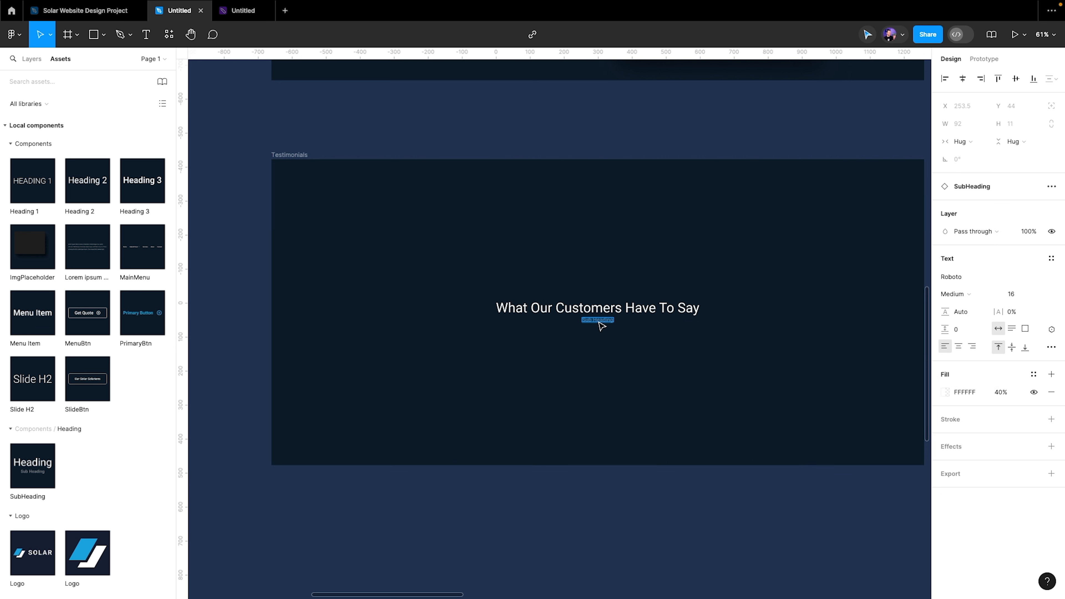
pyautogui.press('super+v')
pyautogui.click(695, 364)
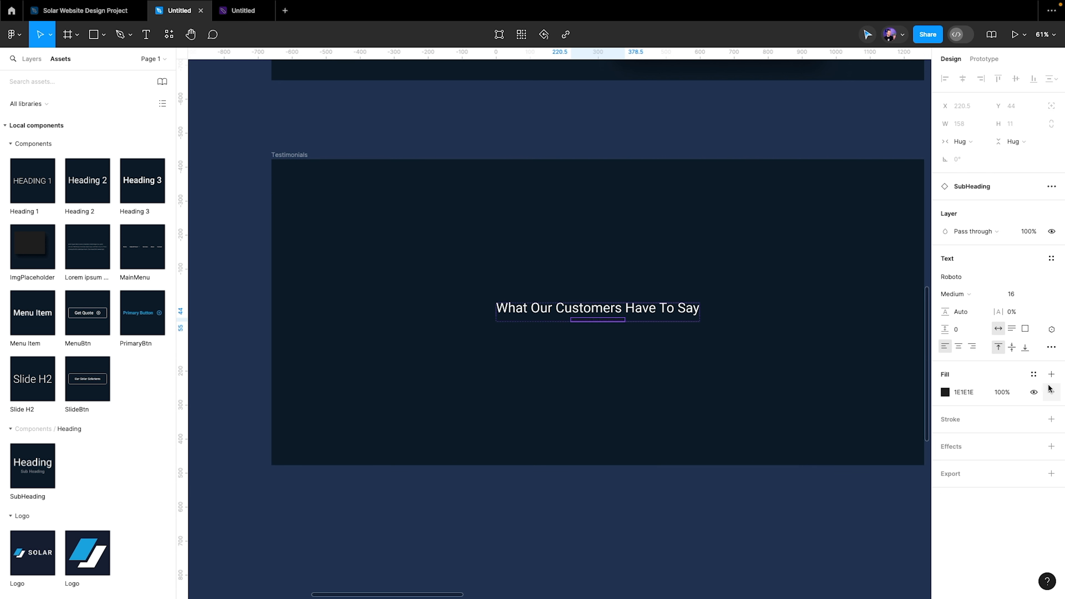
pyautogui.click(1035, 375)
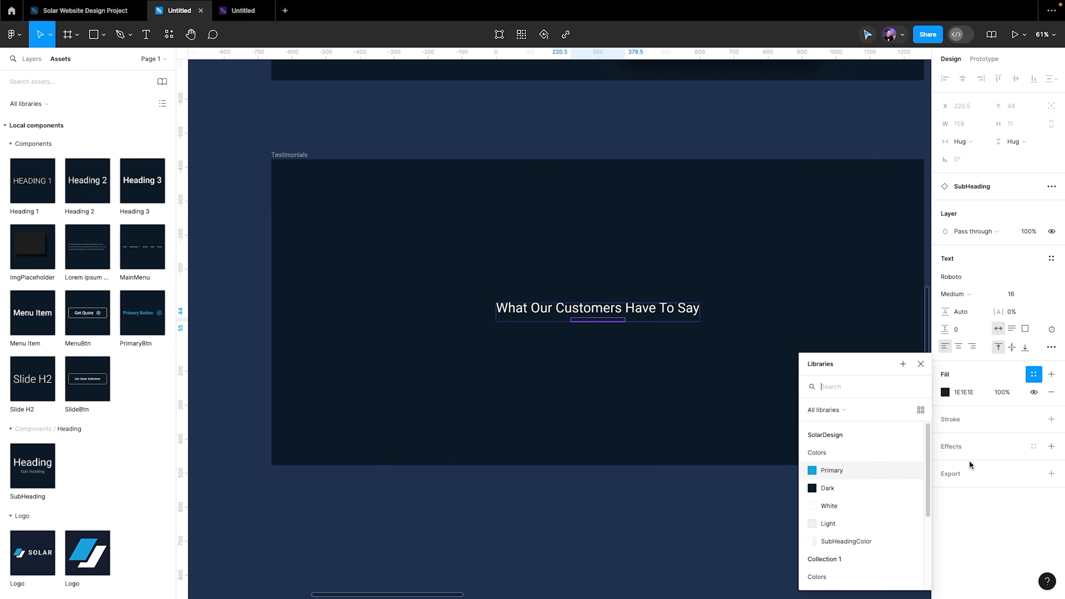
pyautogui.click(819, 540)
pyautogui.press('Escape')
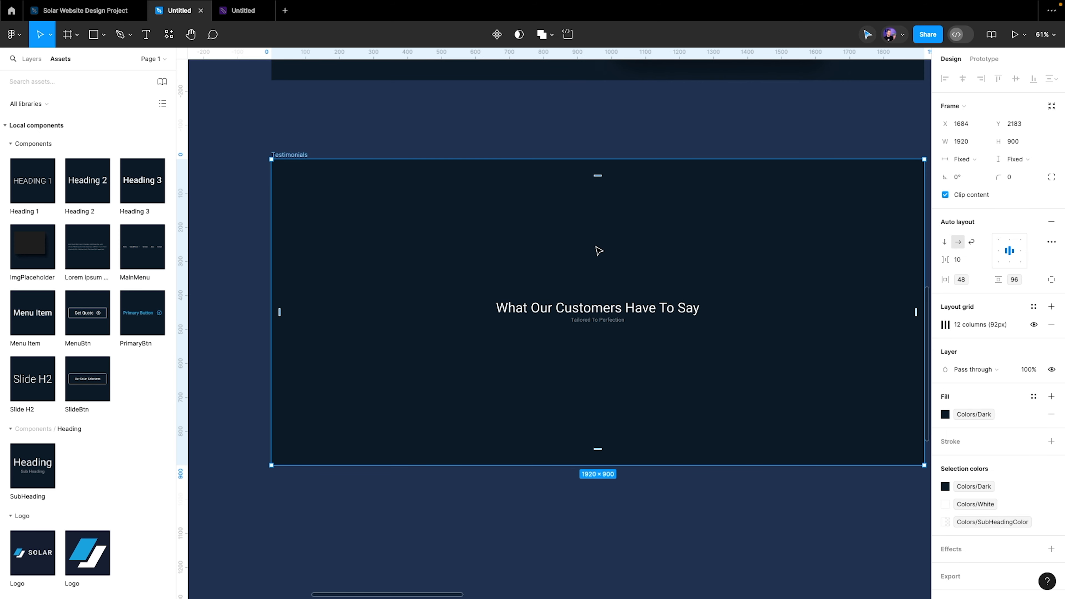
# Check the reference testimonials layout and place an ImgPlaceholder component in the Testimonials frame before the heading group
pyautogui.click(86, 10)
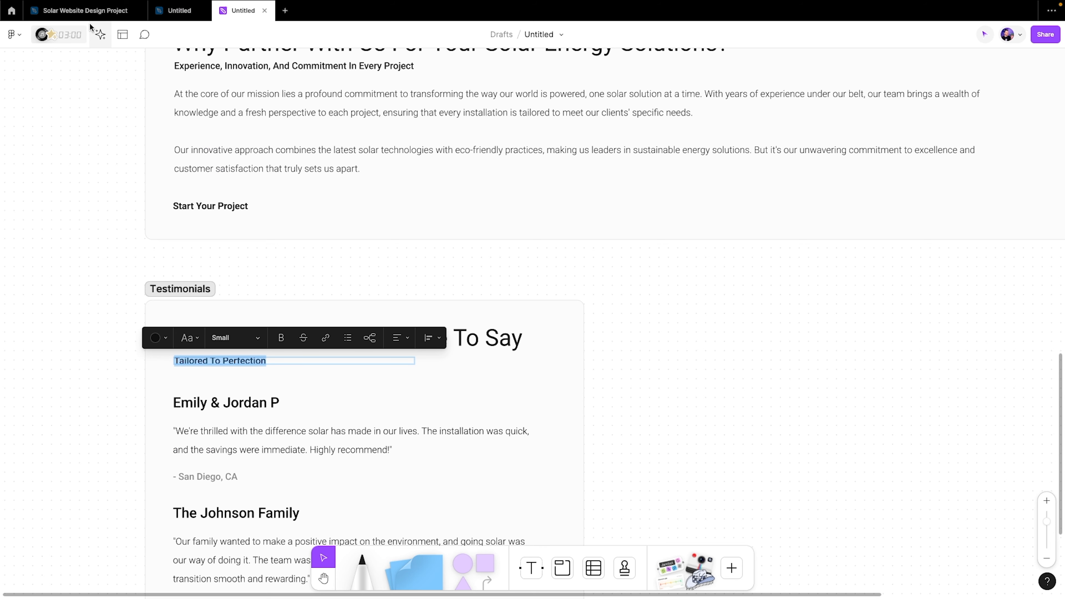
pyautogui.scroll(-4, 483, 240)
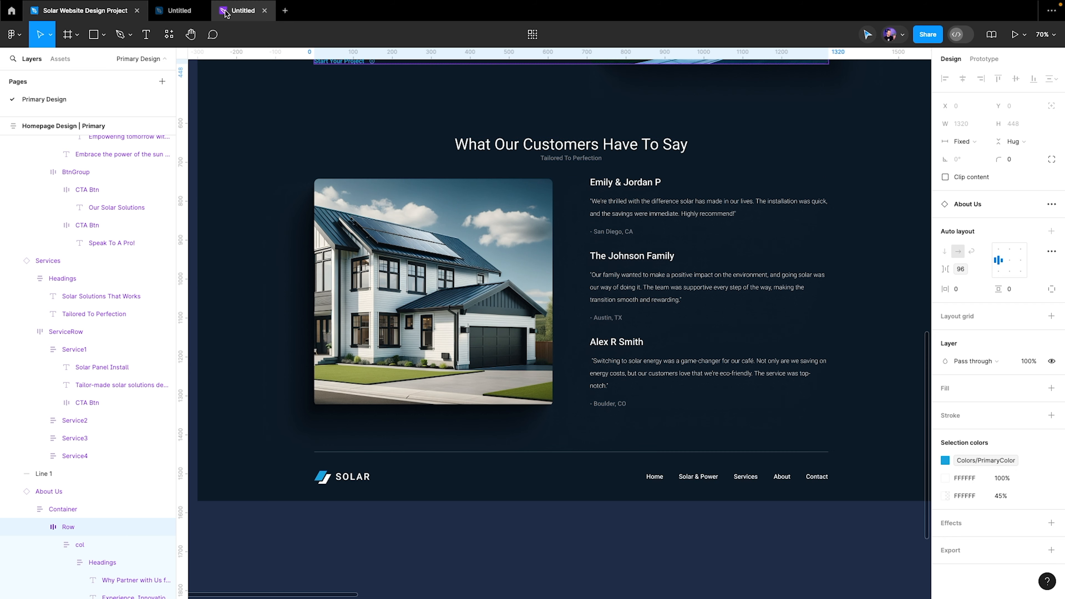
pyautogui.click(180, 10)
pyautogui.scroll(3, 557, 287)
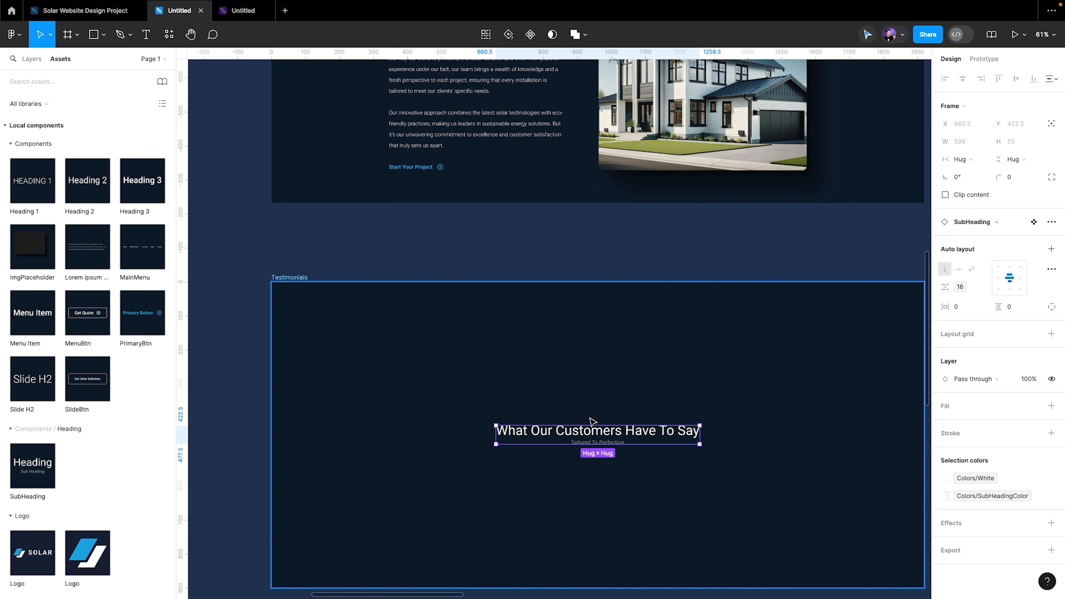
pyautogui.scroll(-3, 591, 421)
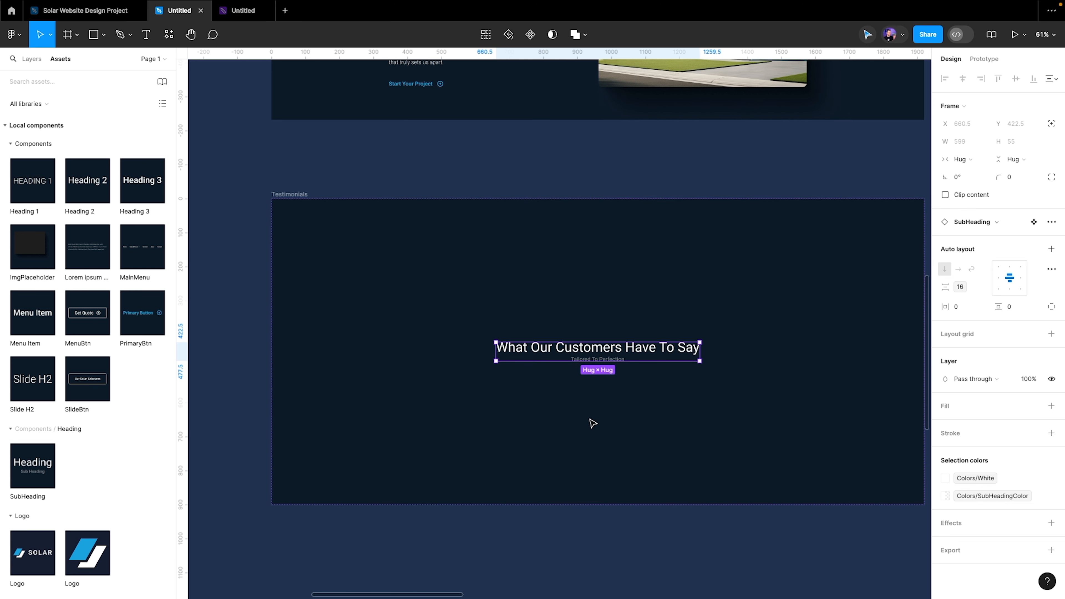
pyautogui.scroll(-1, 590, 423)
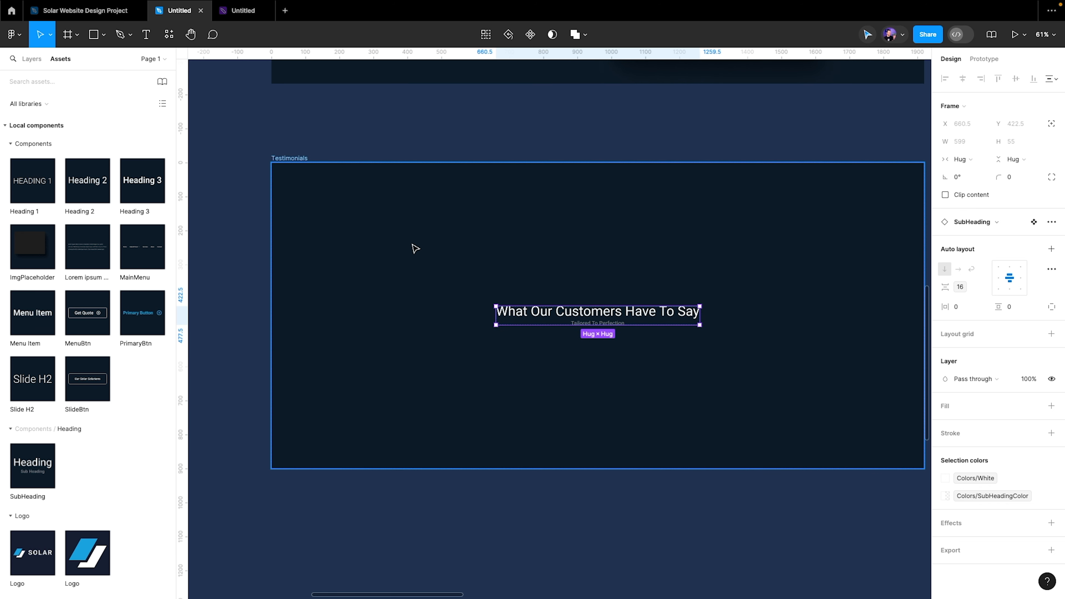
pyautogui.scroll(-1, 39, 242)
pyautogui.moveTo(32, 233); pyautogui.dragTo(589, 386)
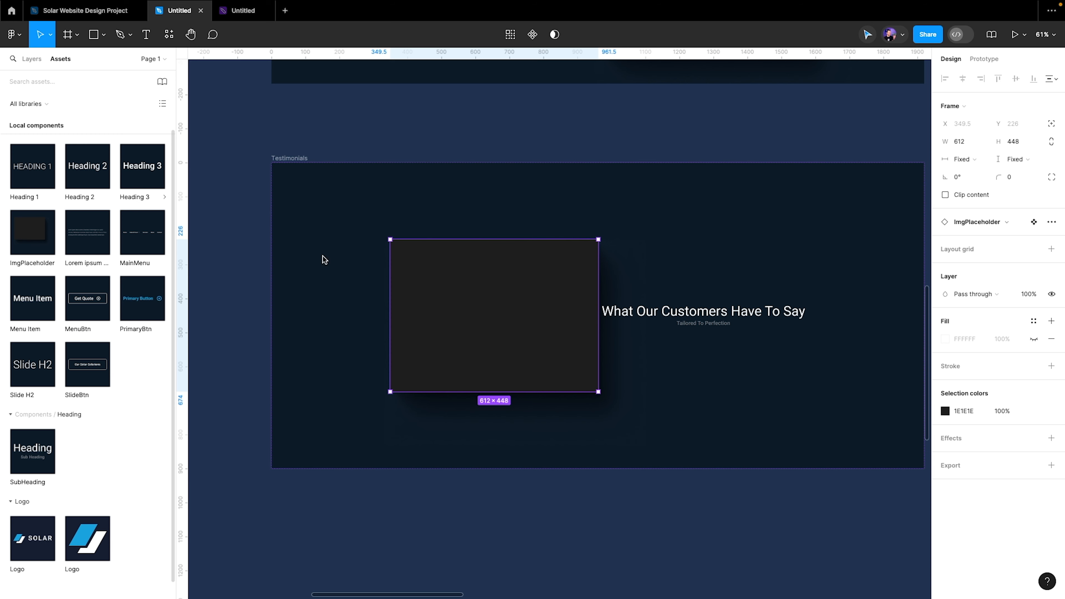
# Insert Heading 3 and Lorem ipsum paragraph components between the image placeholder and the section heading, then compare with the reference design
pyautogui.moveTo(325, 260); pyautogui.dragTo(677, 371)
pyautogui.moveTo(77, 225); pyautogui.dragTo(627, 364)
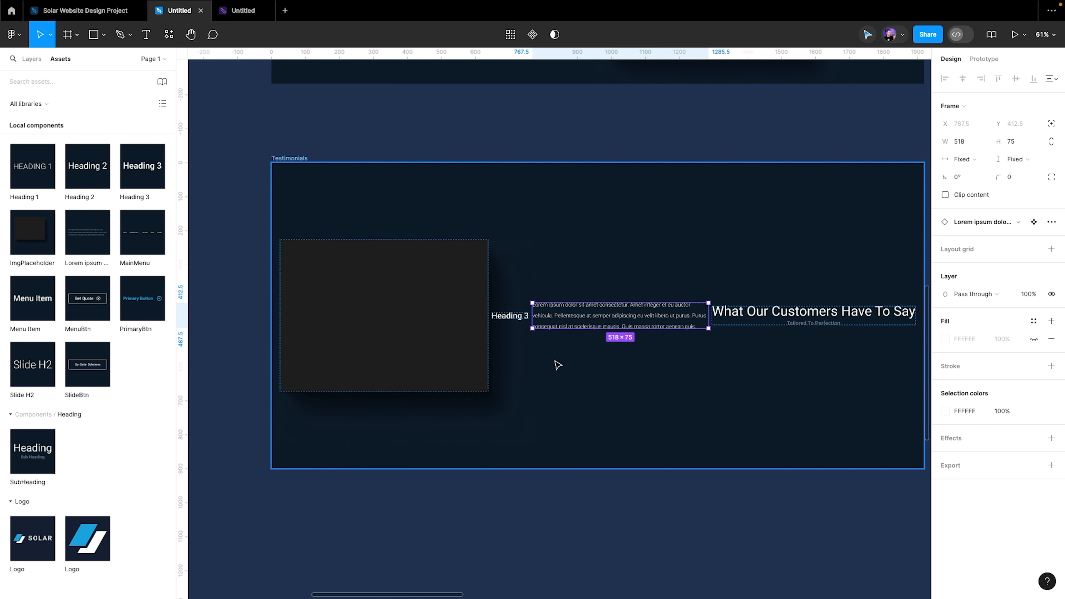
pyautogui.click(95, 12)
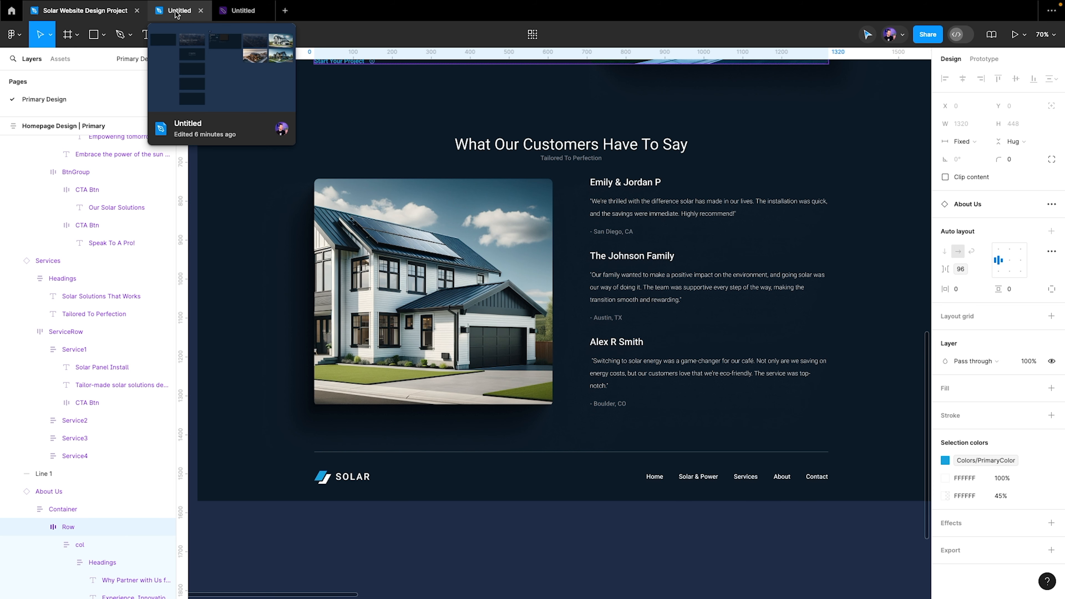
# Return to the untitled working file and hide the dark fill of the rectangle inside the Testimonials ImgPlaceholder
pyautogui.click(175, 14)
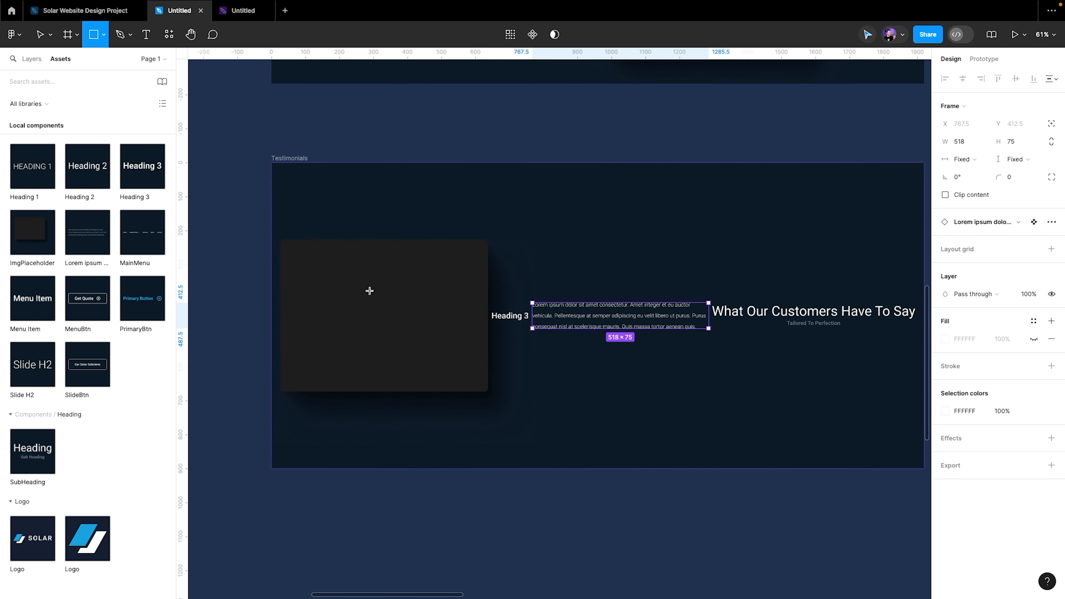
pyautogui.doubleClick(410, 314)
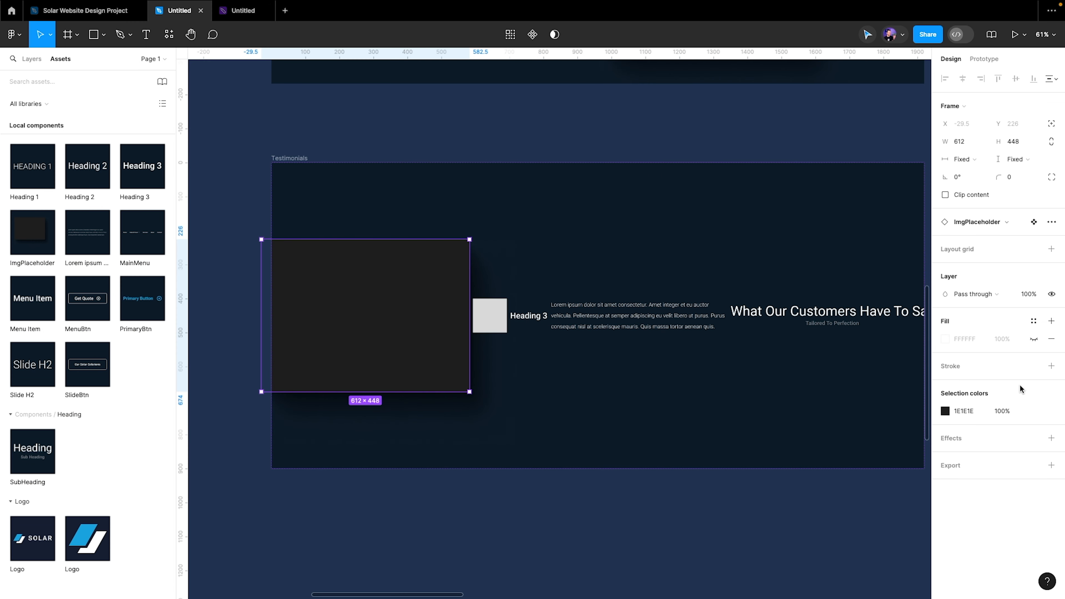
pyautogui.click(31, 58)
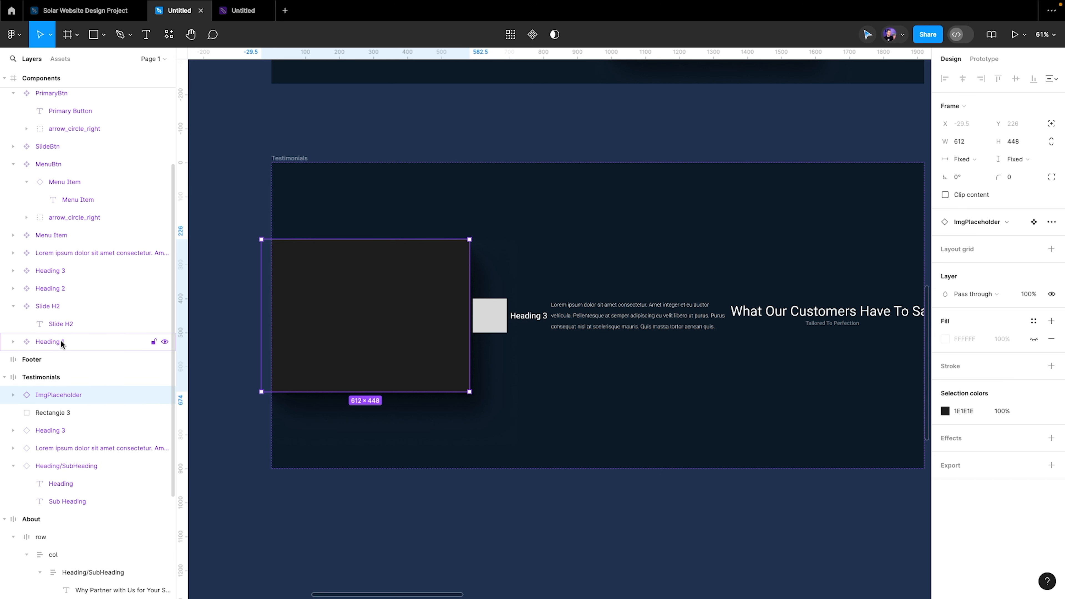
pyautogui.click(13, 396)
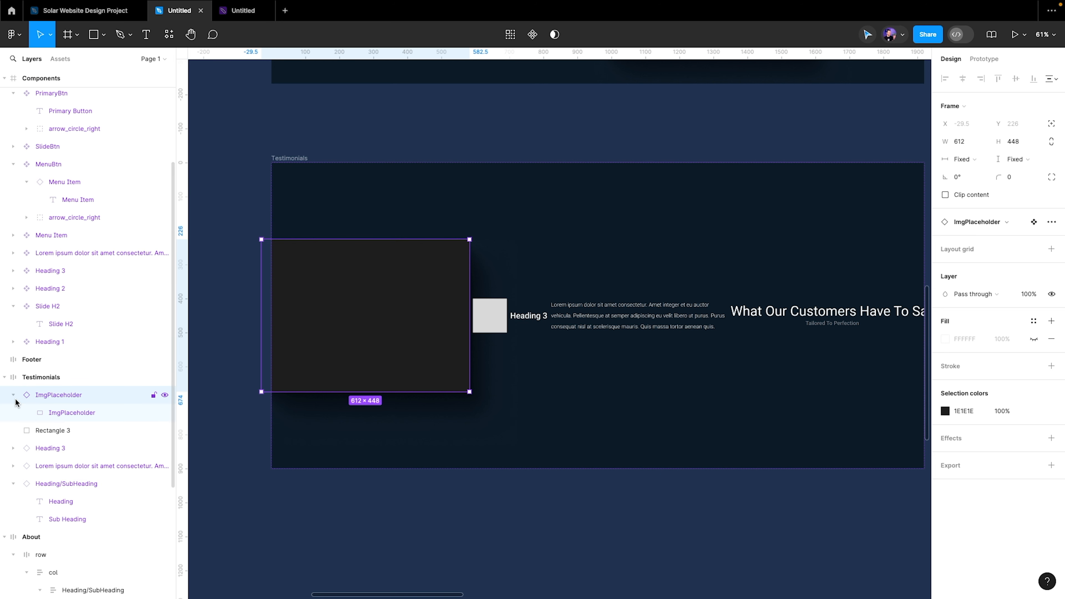
pyautogui.click(48, 411)
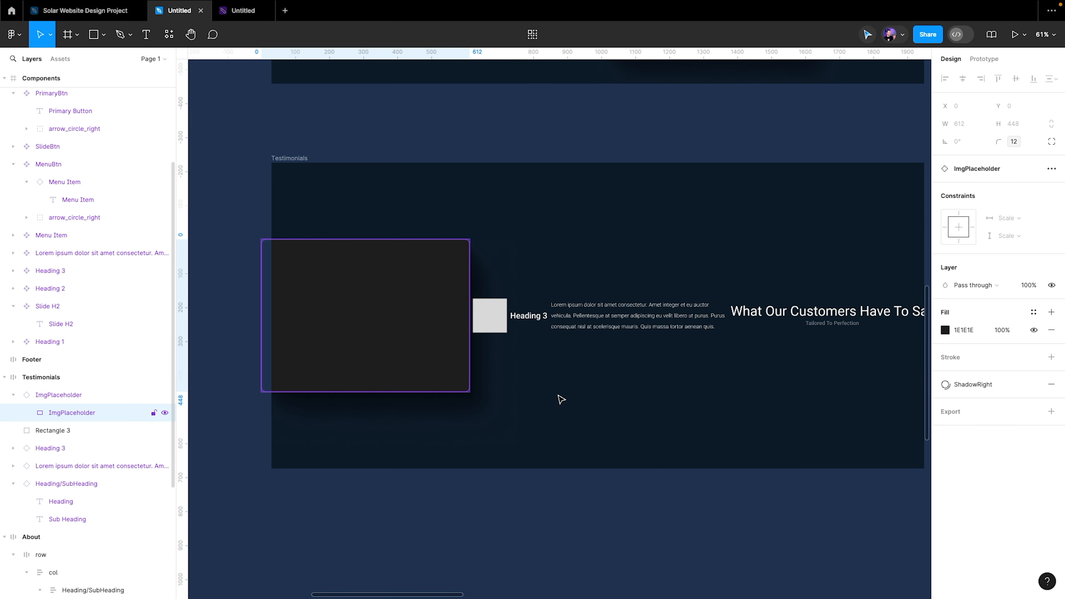
pyautogui.click(1034, 330)
# Fill the Testimonials ImgPlaceholder frame with the Img-3 library style
pyautogui.click(56, 398)
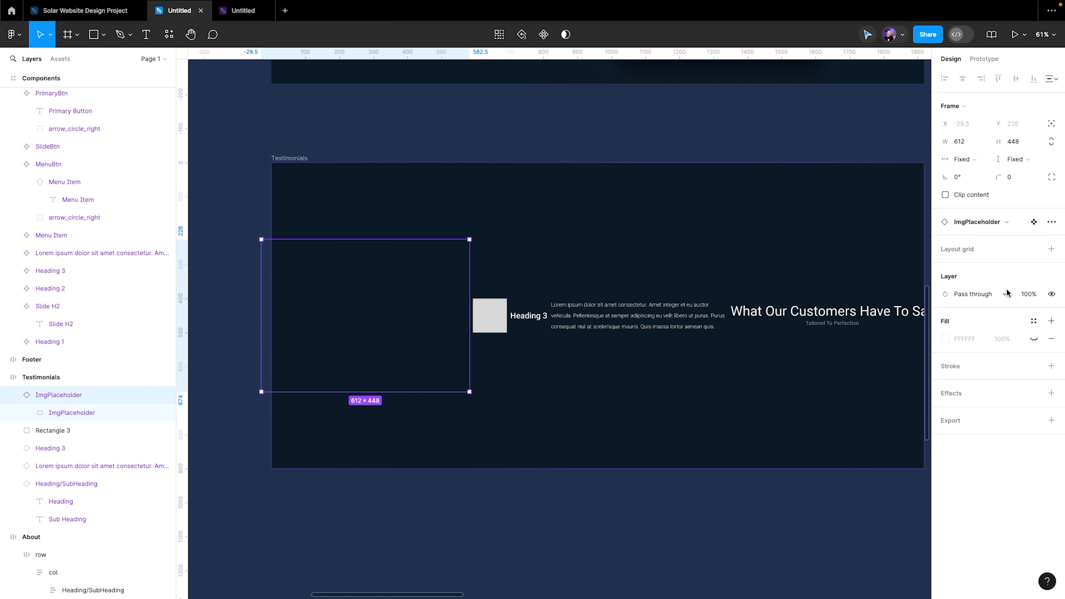
pyautogui.click(1031, 323)
pyautogui.scroll(-5, 826, 512)
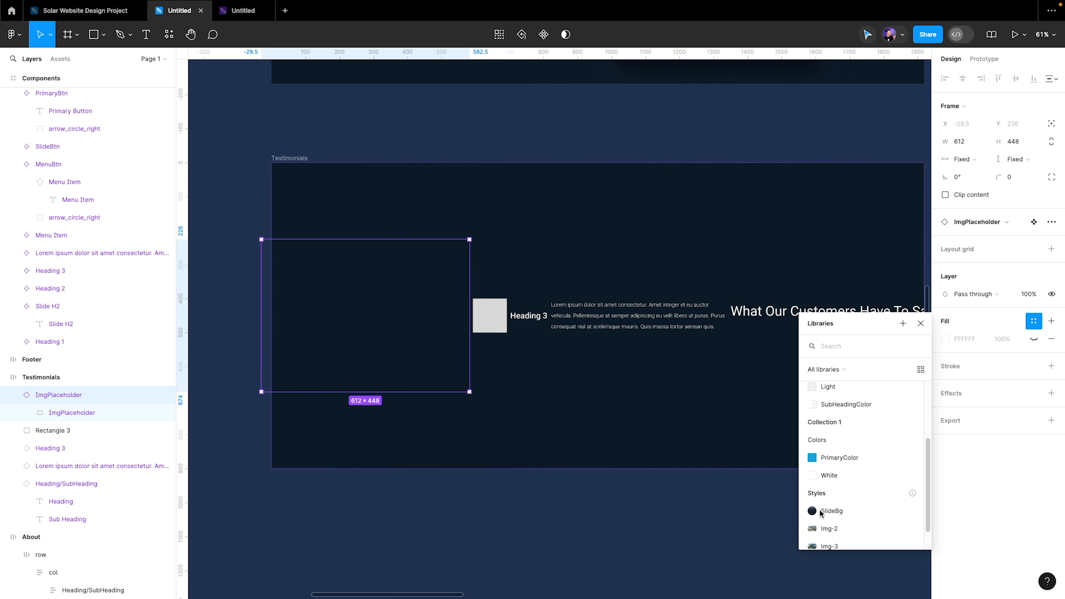
pyautogui.click(828, 528)
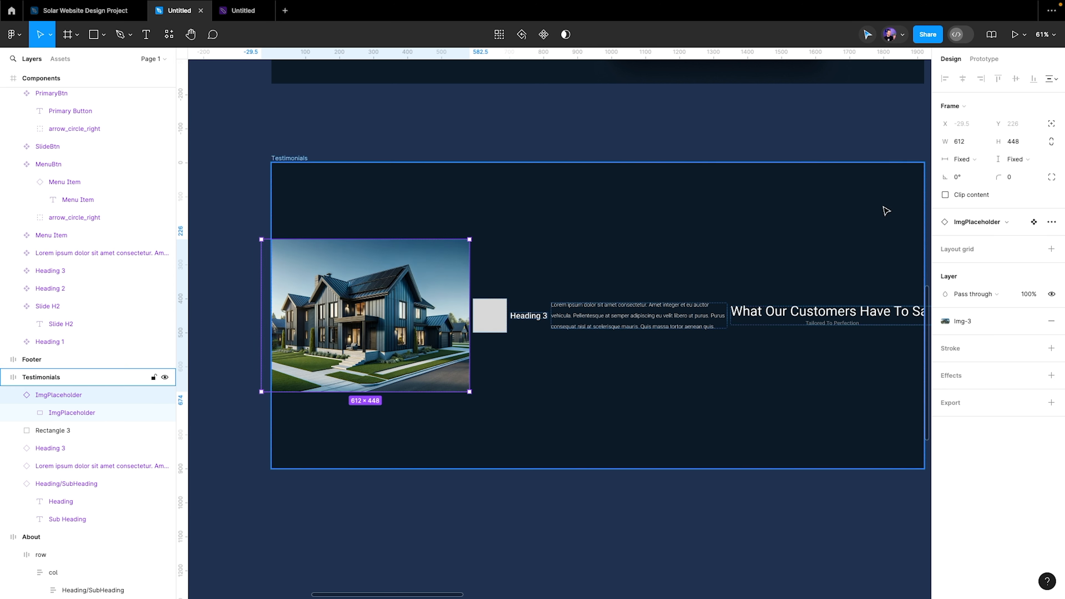
# Bind the placeholder frame's corner radius to the Img-Radius variable (12)
pyautogui.click(1036, 177)
pyautogui.scroll(-3, 954, 294)
pyautogui.scroll(-3, 955, 327)
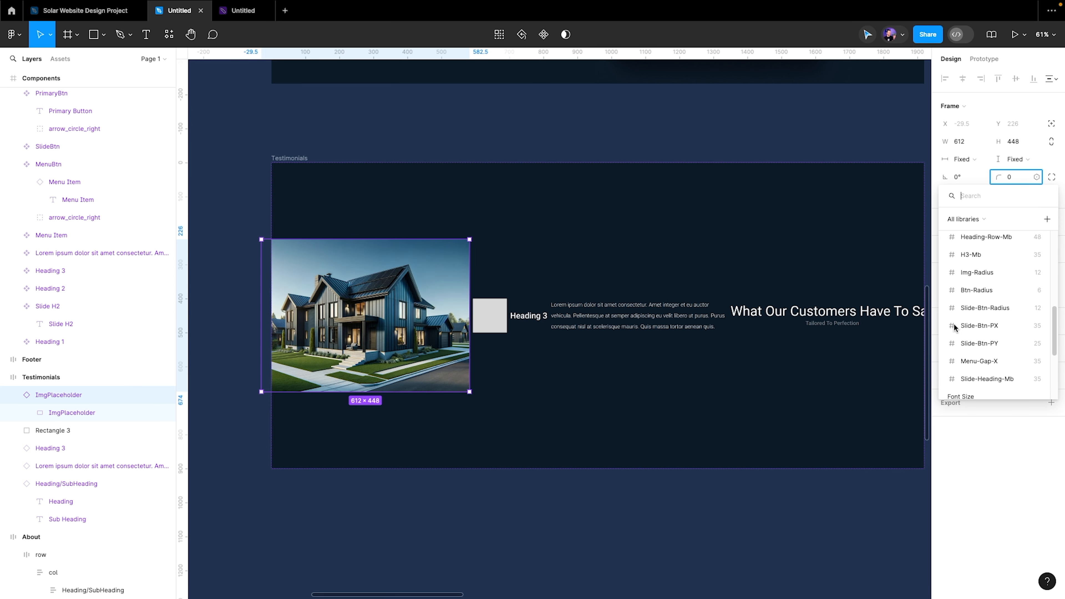
pyautogui.click(984, 274)
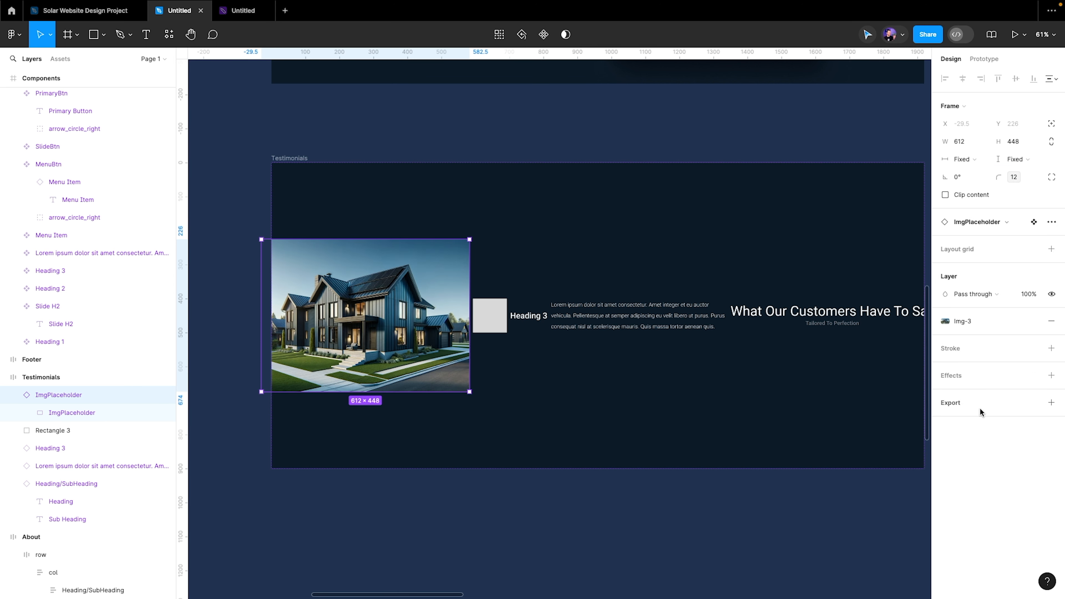
# Add the ShadowLeft effect style to the Testimonials image placeholder
pyautogui.click(1020, 372)
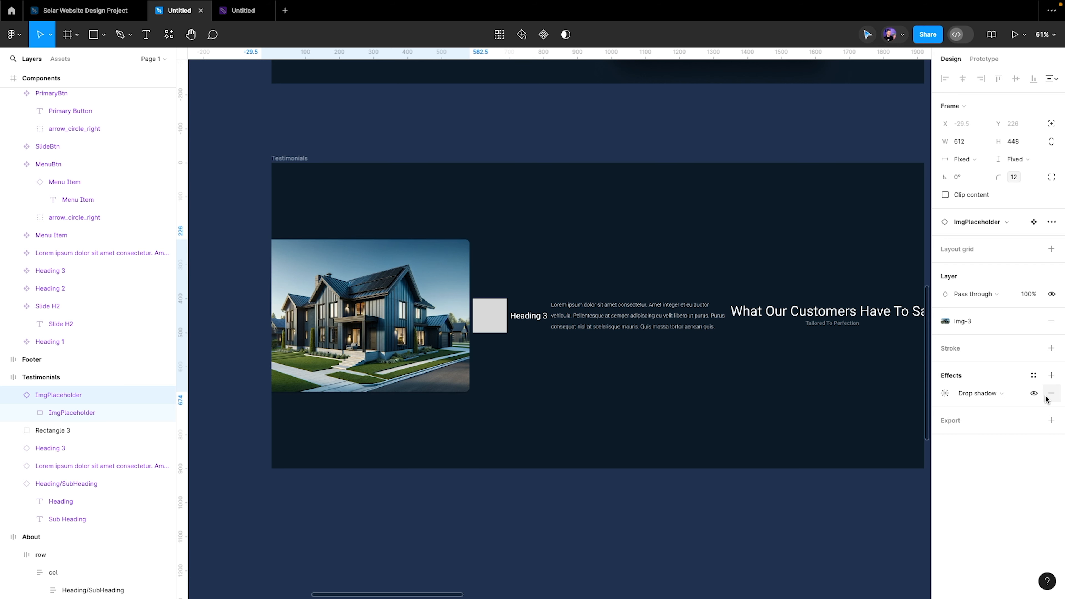
pyautogui.click(1033, 375)
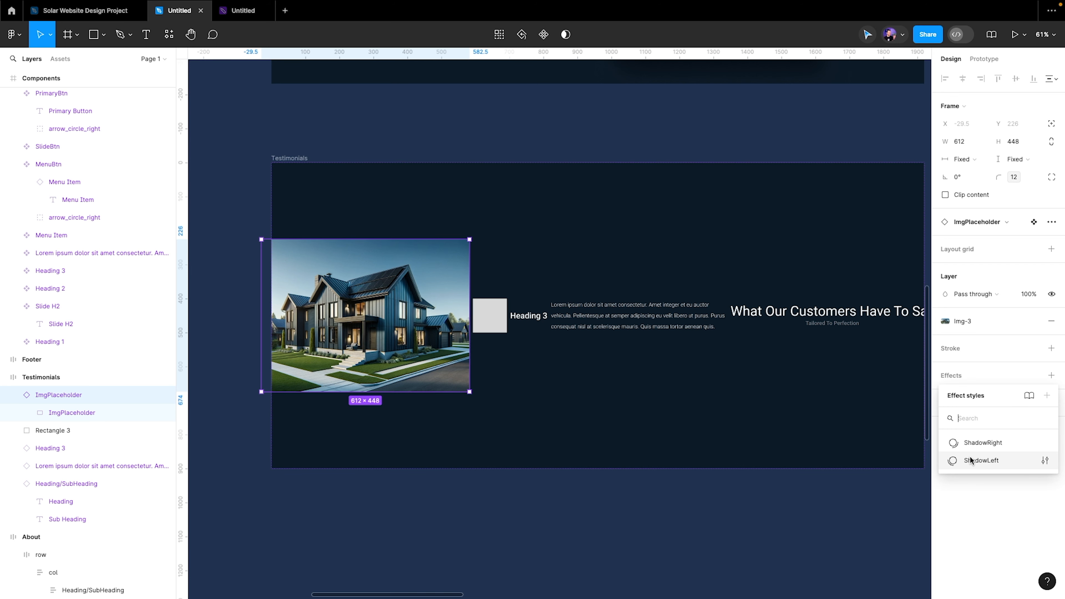
pyautogui.click(981, 460)
pyautogui.scroll(-5, 499, 221)
pyautogui.scroll(3, 499, 221)
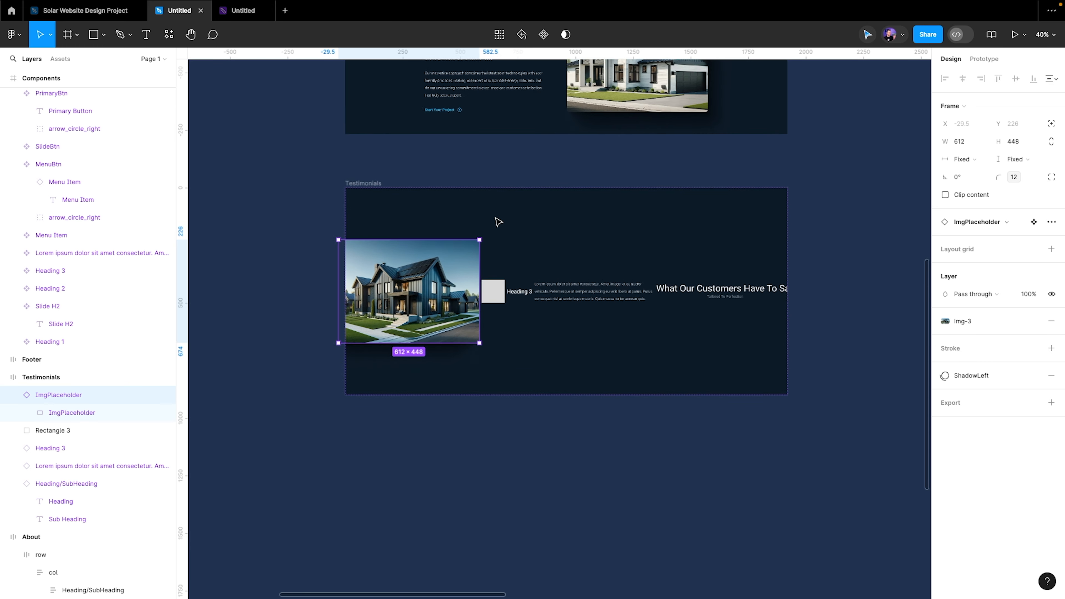
# Delete the stray grey square beside the image, and group Heading 3 with the Lorem ipsum paragraph as "col"
pyautogui.click(493, 316)
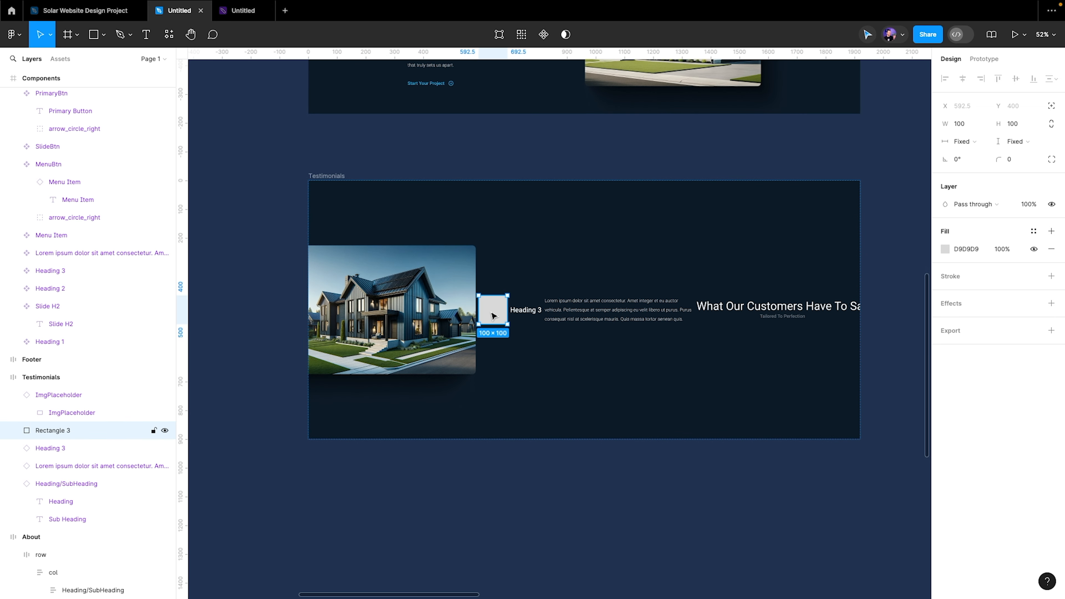
pyautogui.press('Delete')
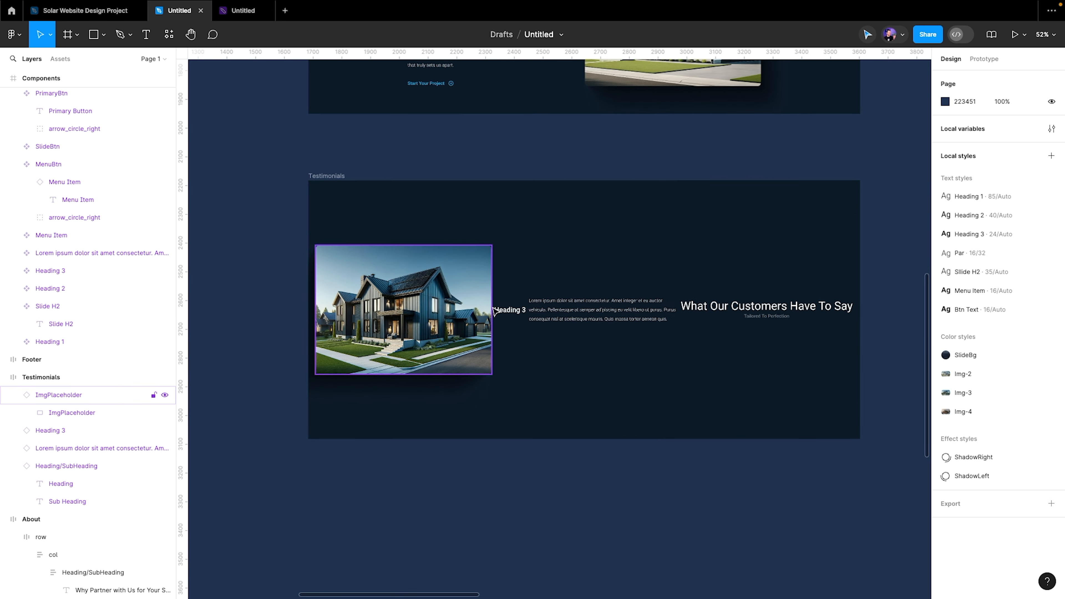
pyautogui.click(509, 310)
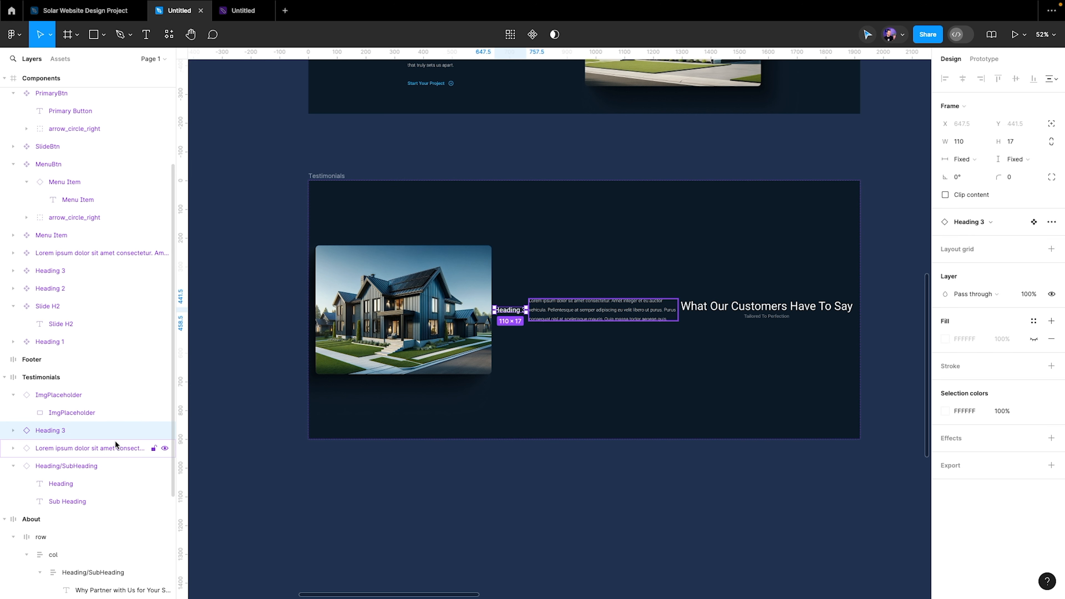
pyautogui.keyDown('shift'); pyautogui.click(105, 446); pyautogui.keyUp('shift')
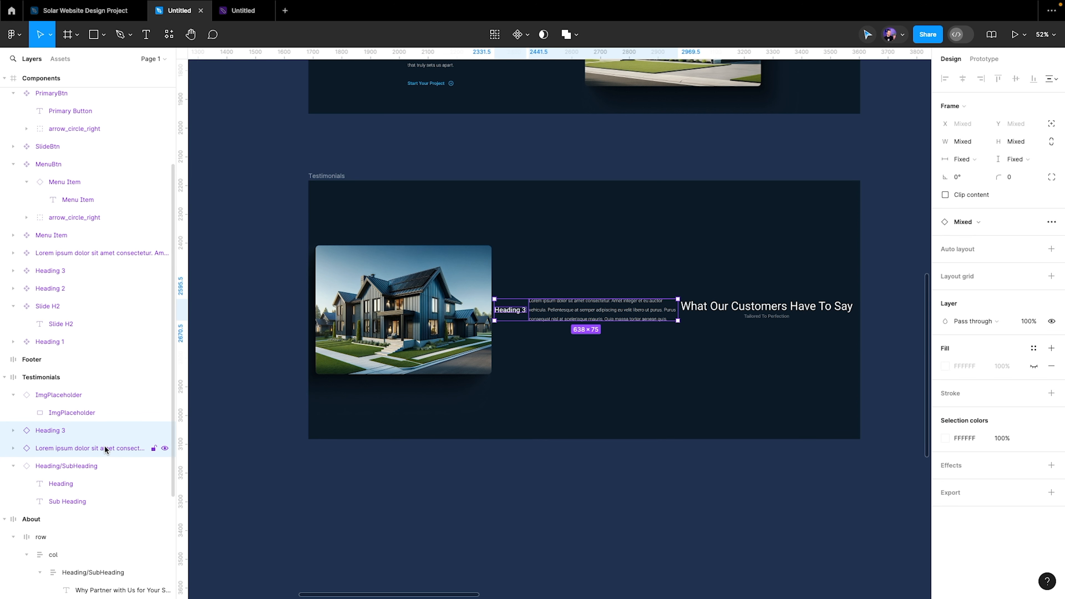
pyautogui.hotkey('ctrl', 'g')
pyautogui.doubleClick(49, 431)
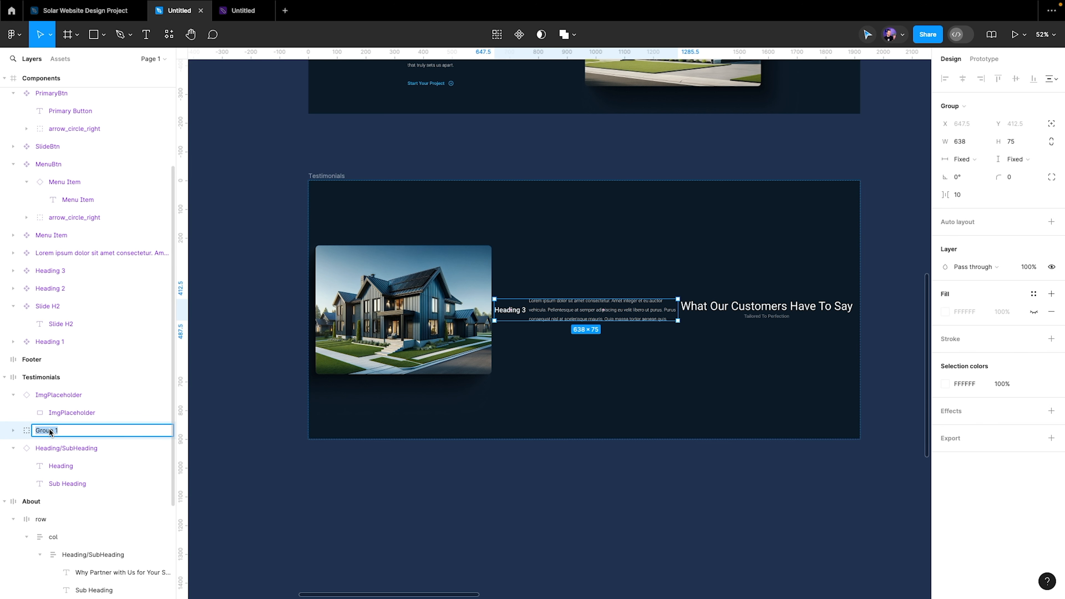
pyautogui.write('col')
pyautogui.press('Return')
# Give col a vertical, left-aligned auto layout with its gap bound to the Space-5 variable (35)
pyautogui.click(1048, 224)
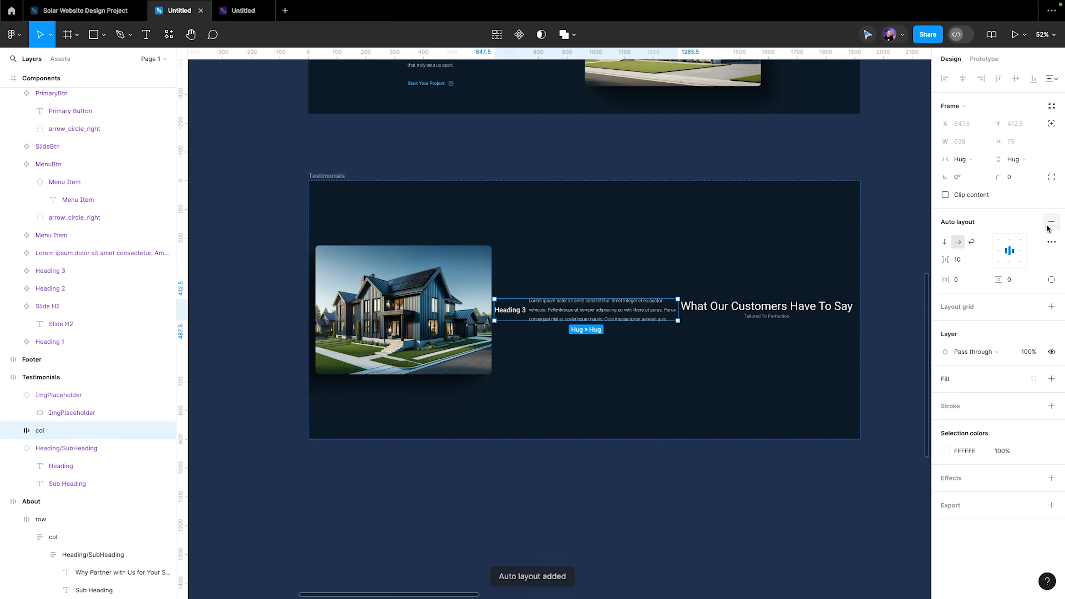
pyautogui.click(944, 241)
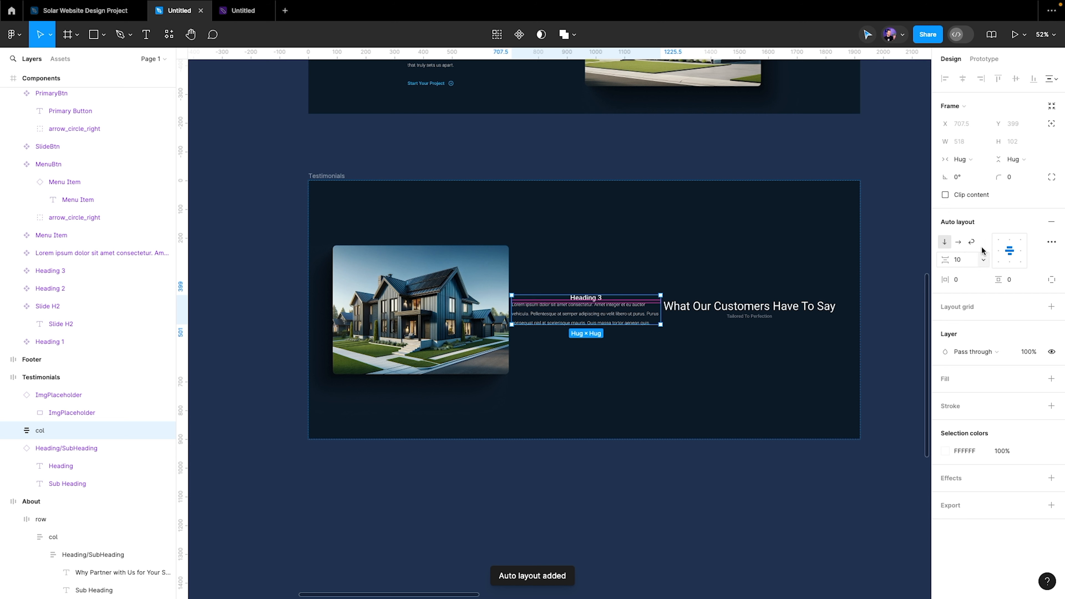
pyautogui.click(997, 249)
pyautogui.click(983, 260)
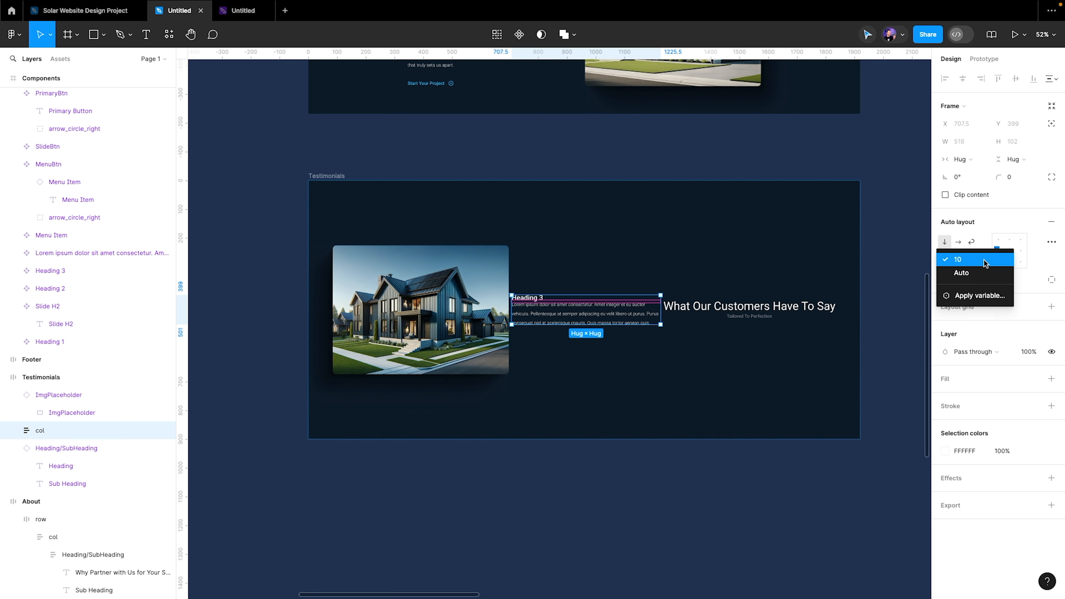
pyautogui.click(981, 295)
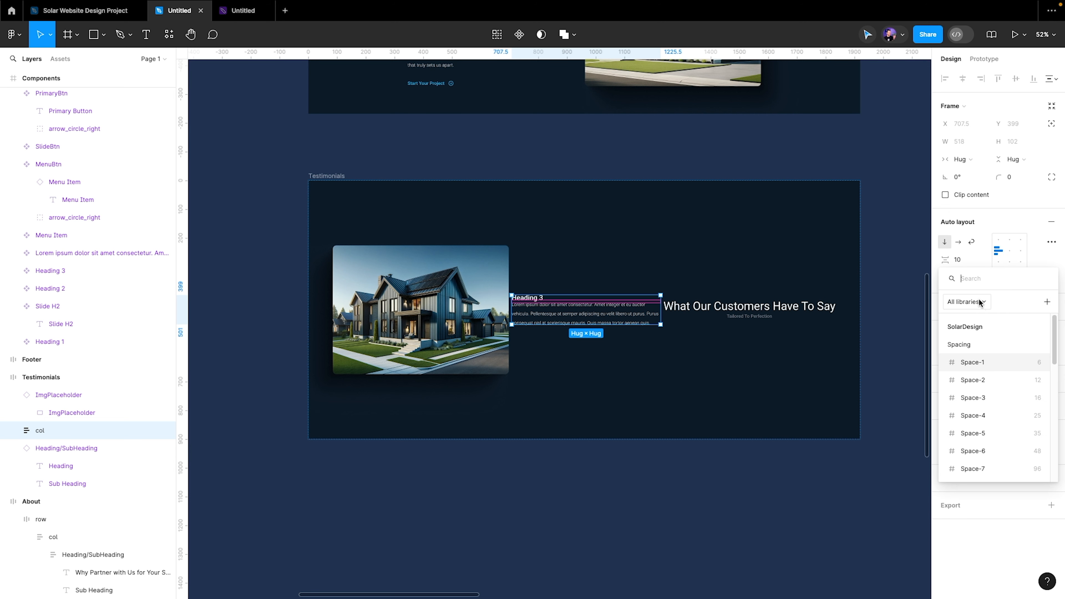
pyautogui.click(1013, 431)
# Move the "What Our Customers Have To Say" heading group into col above Heading 3 and left-align its contents
pyautogui.click(721, 308)
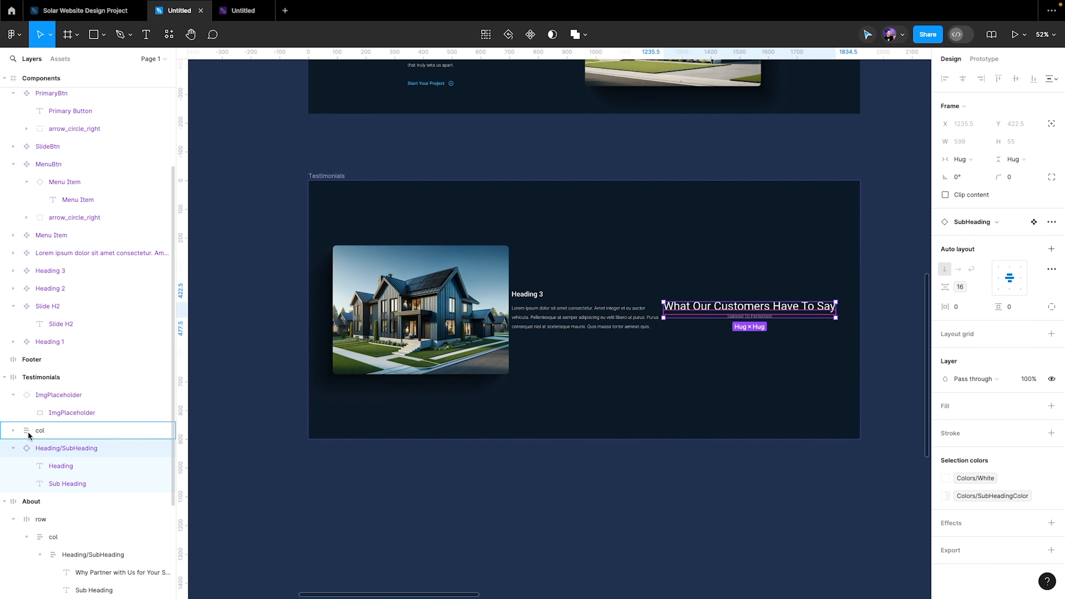
pyautogui.moveTo(28, 434); pyautogui.dragTo(28, 434)
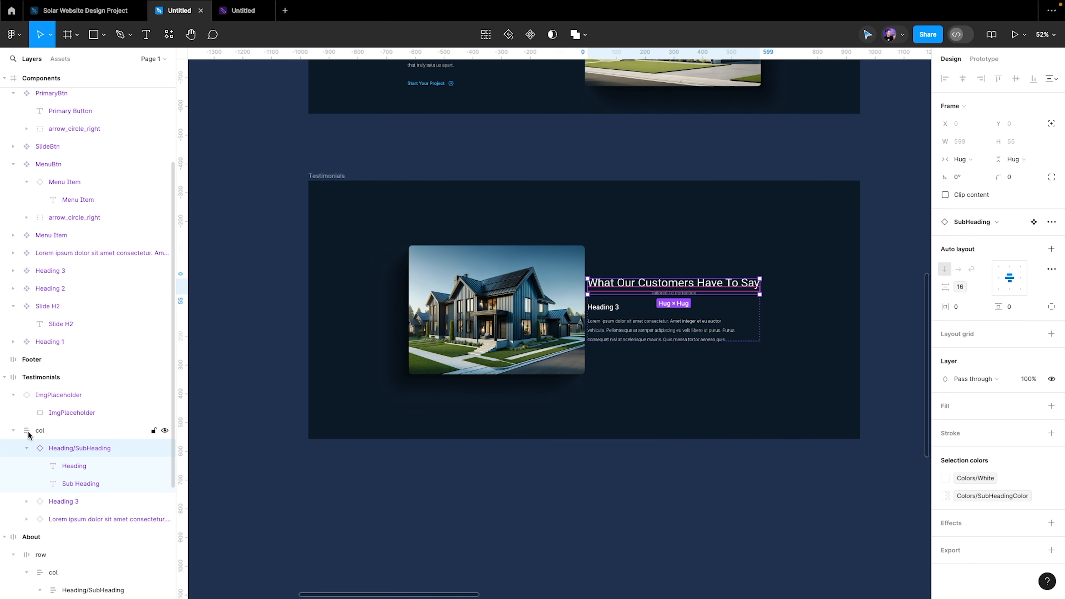
pyautogui.click(27, 448)
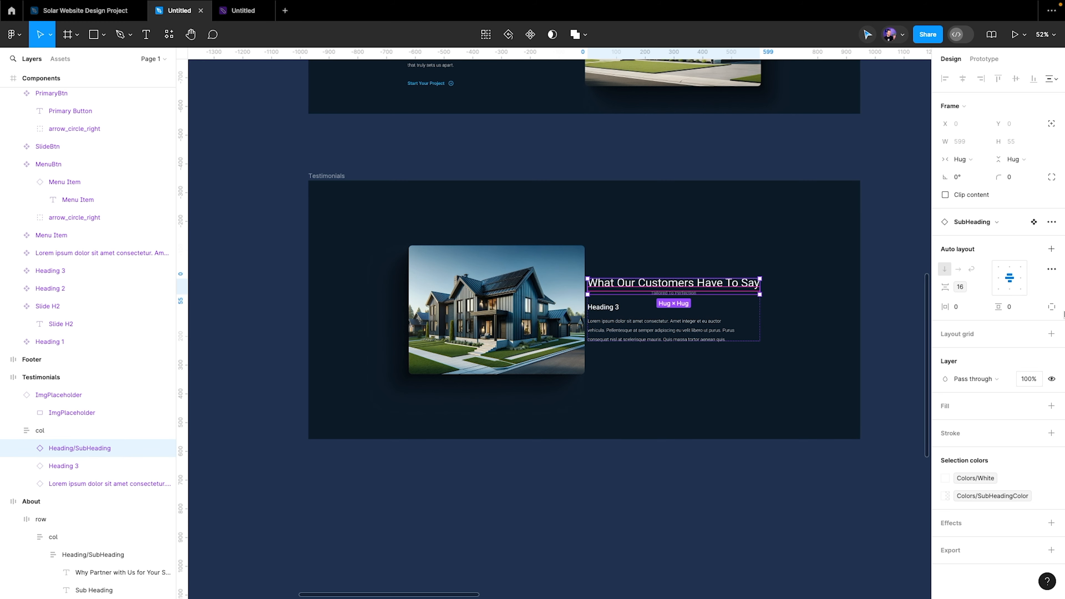
pyautogui.click(1000, 280)
pyautogui.click(654, 395)
pyautogui.hotkey('shift', '2')
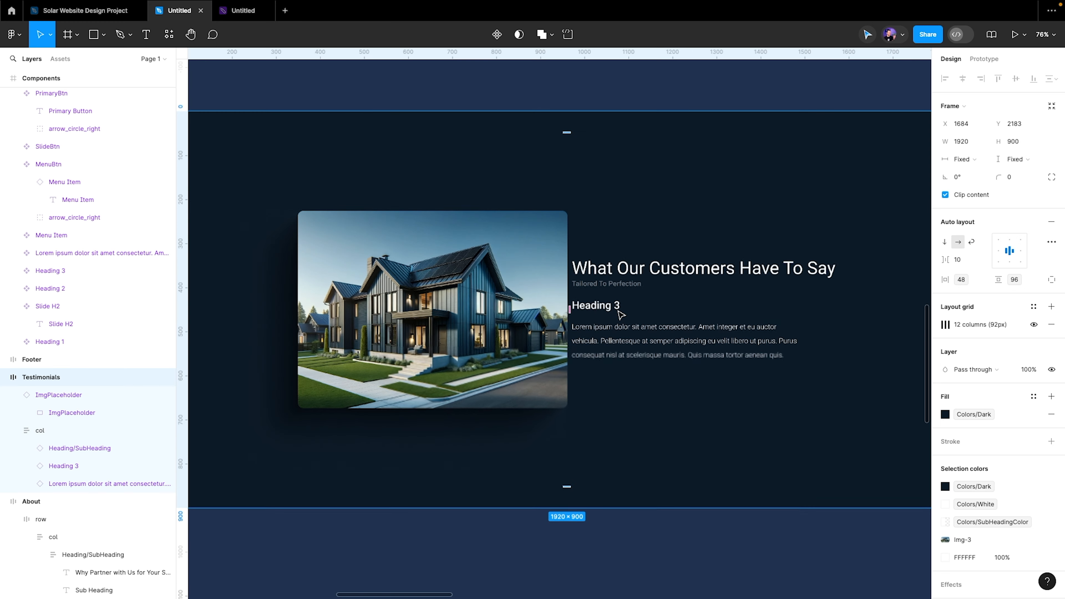
# Group the ImgPlaceholder and col in the Testimonials frame and name the group "row"
pyautogui.scroll(-2, 623, 253)
pyautogui.click(13, 395)
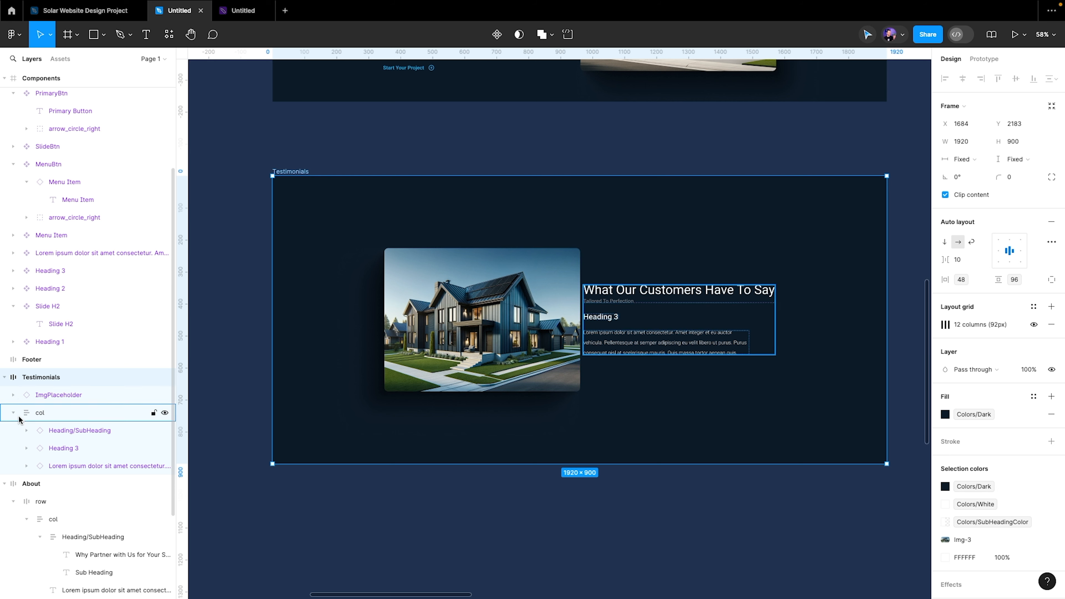
pyautogui.click(13, 413)
pyautogui.click(69, 398)
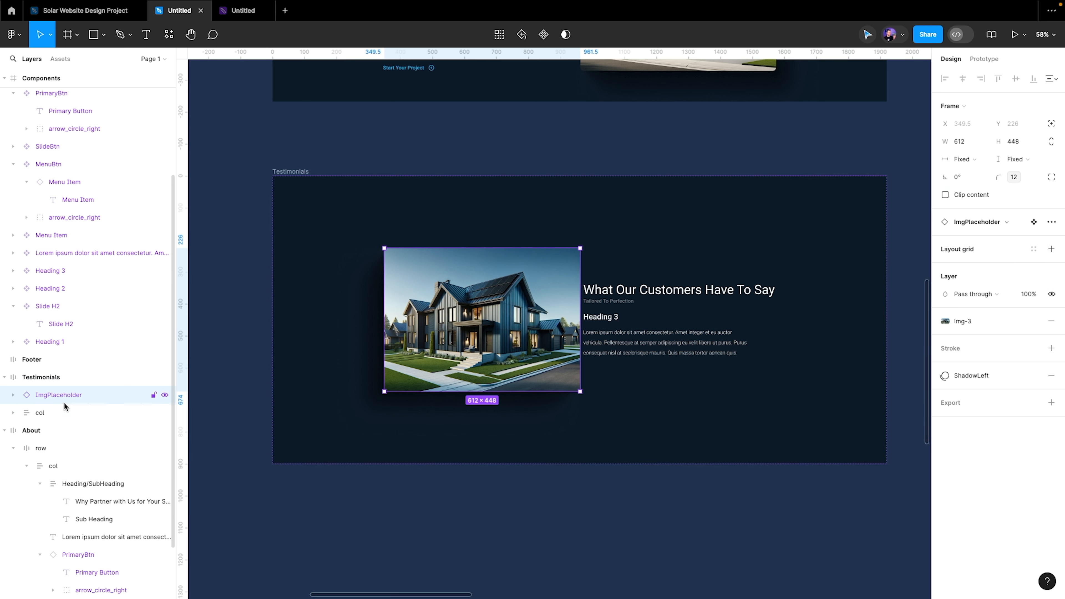
pyautogui.keyDown('shift'); pyautogui.click(57, 408); pyautogui.keyUp('shift')
pyautogui.hotkey('ctrl', 'g')
pyautogui.doubleClick(54, 394)
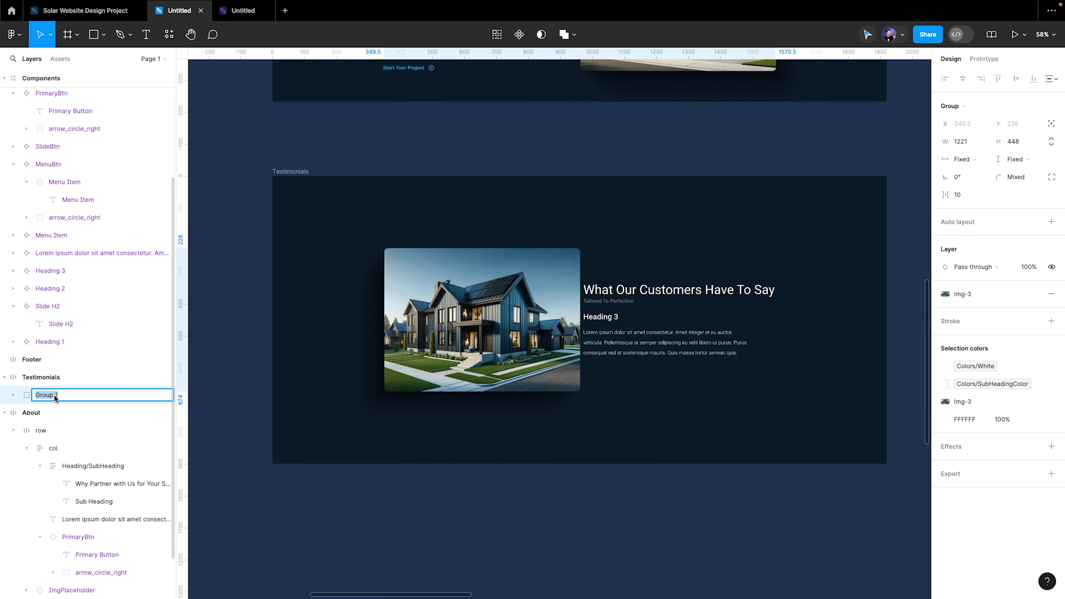
pyautogui.write('row')
pyautogui.press('Return')
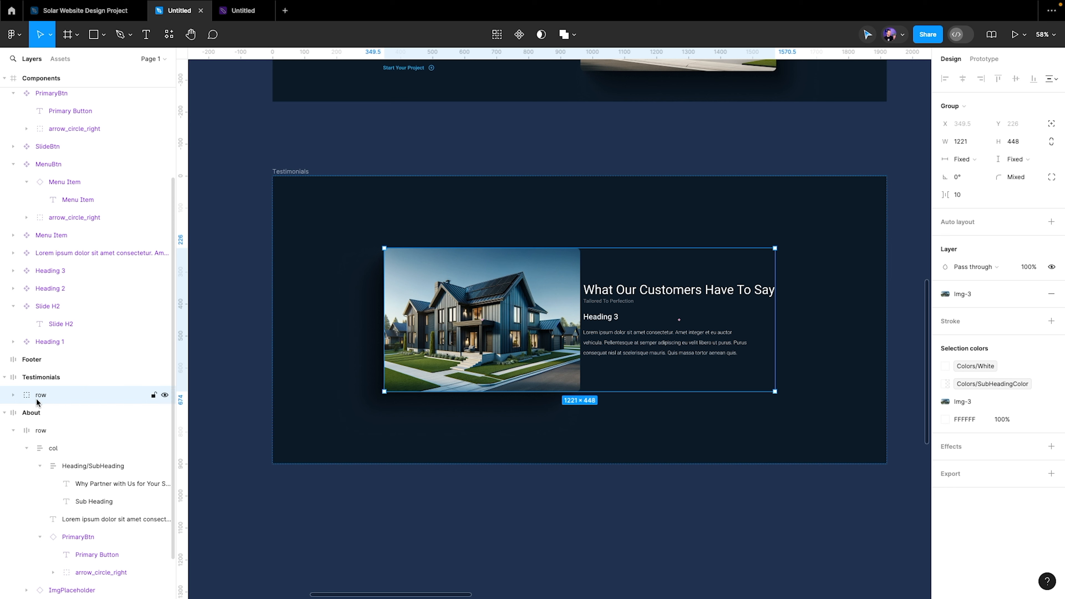
# Add a horizontal auto layout to row with the Space-7 (96) gap, and compare it with the reference design
pyautogui.click(1051, 221)
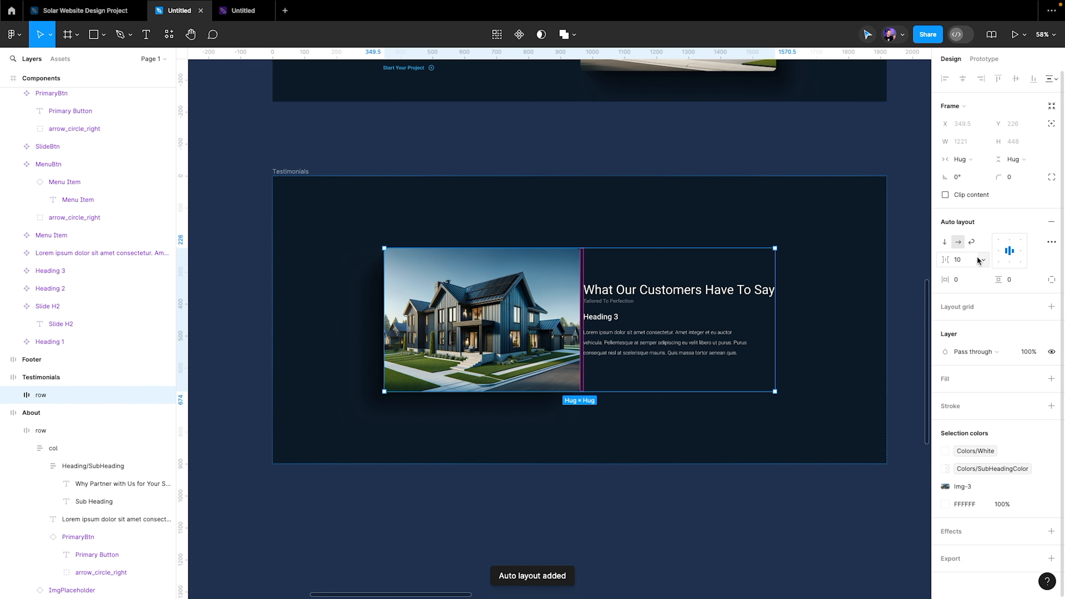
pyautogui.click(981, 259)
pyautogui.click(973, 297)
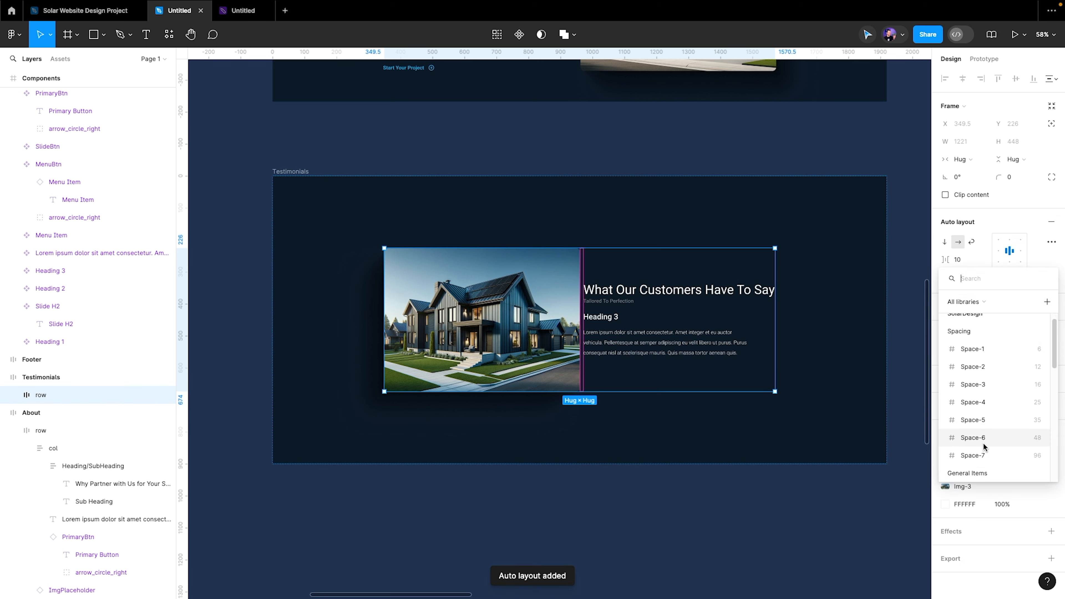
pyautogui.scroll(-1, 983, 442)
pyautogui.click(983, 441)
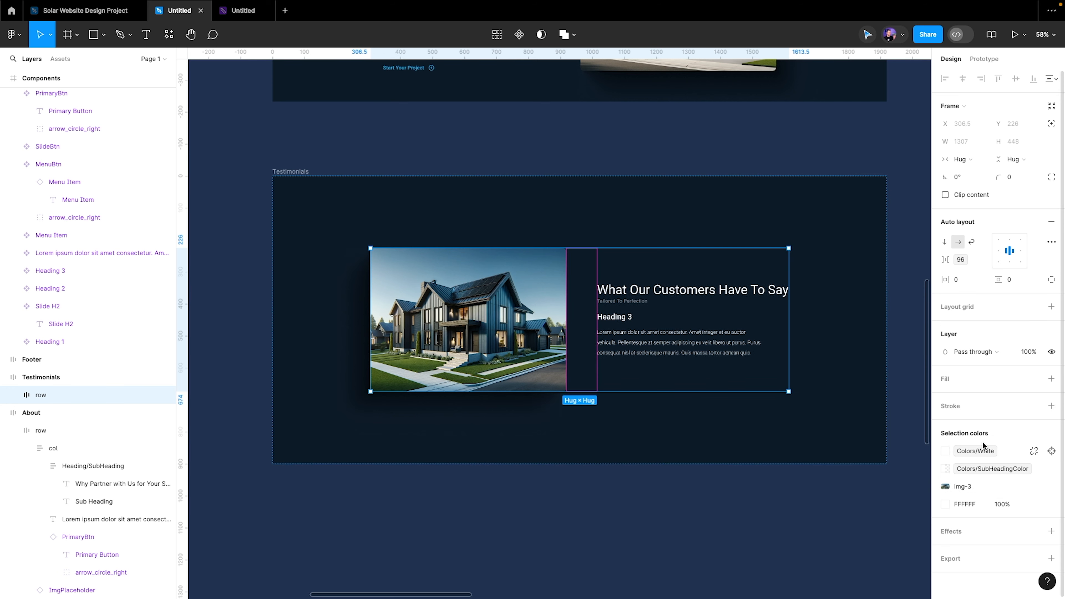
pyautogui.click(799, 427)
pyautogui.scroll(3, 595, 342)
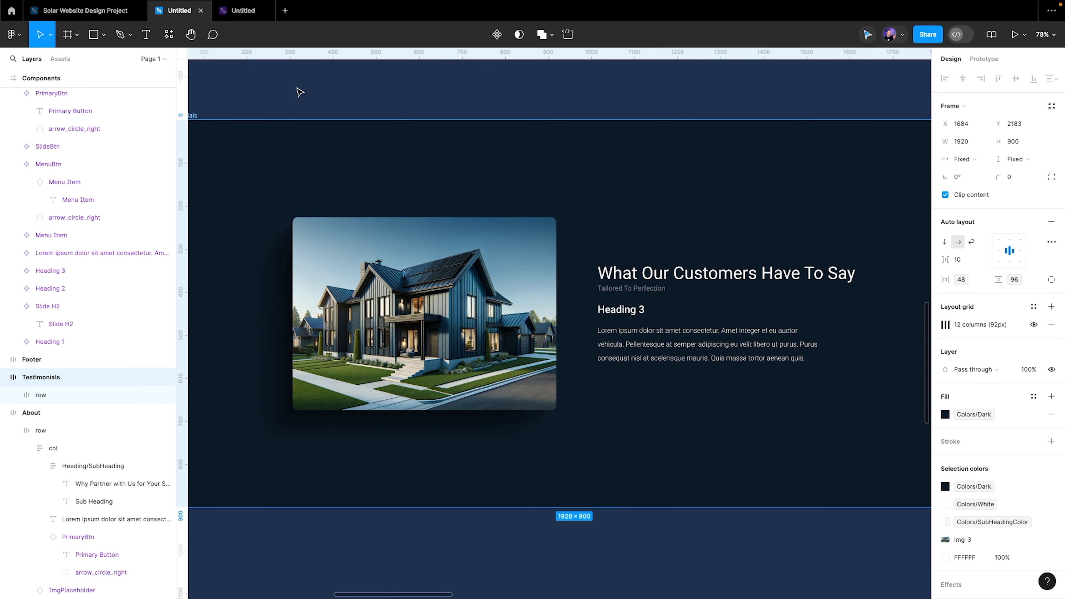
pyautogui.click(84, 10)
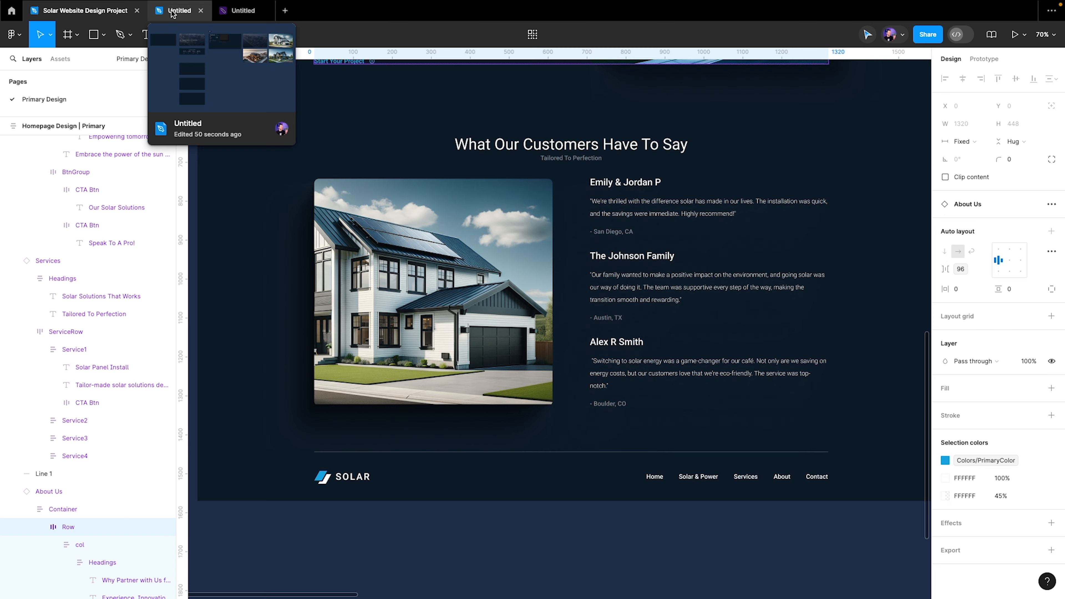
# Detach the "What Our Customers Have To Say" Heading/SubHeading instance in the Testimonials col from its component
pyautogui.click(172, 14)
pyautogui.scroll(2, 575, 357)
pyautogui.scroll(-3, 577, 358)
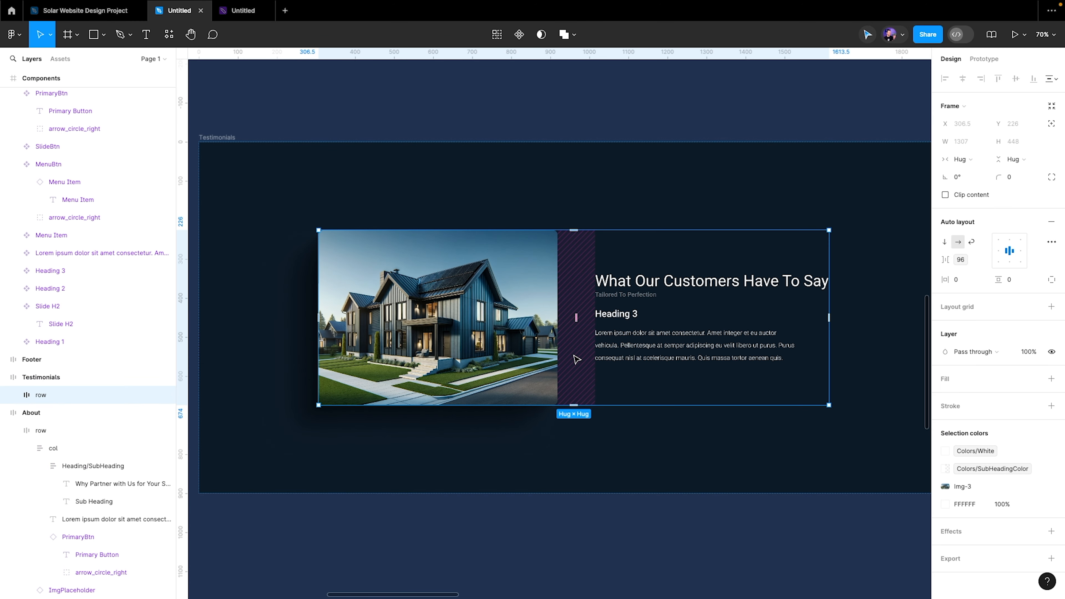
pyautogui.doubleClick(630, 296)
pyautogui.doubleClick(625, 297)
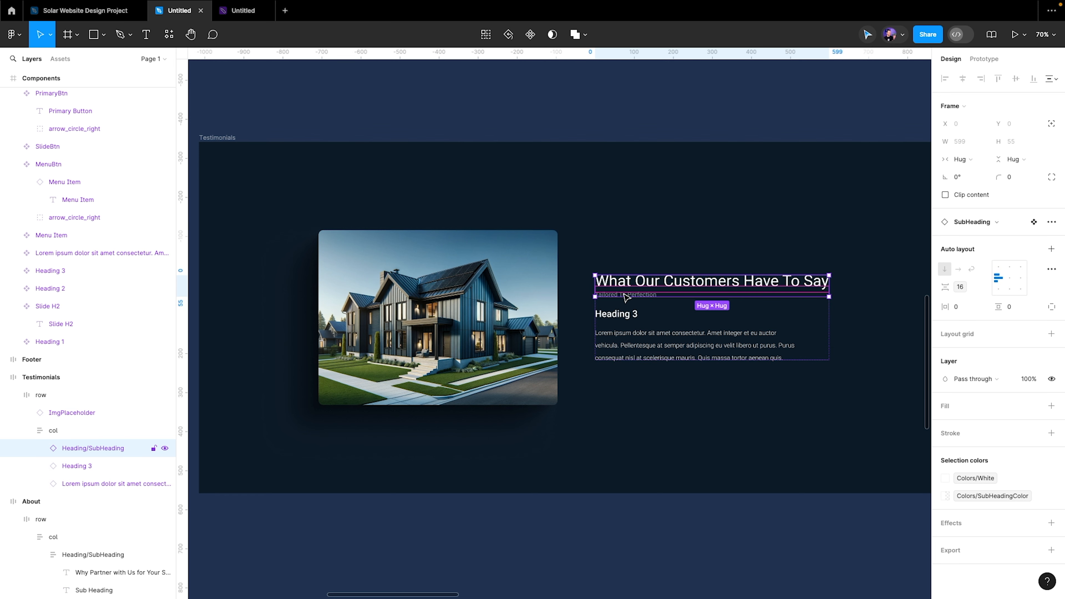
pyautogui.rightClick(626, 297)
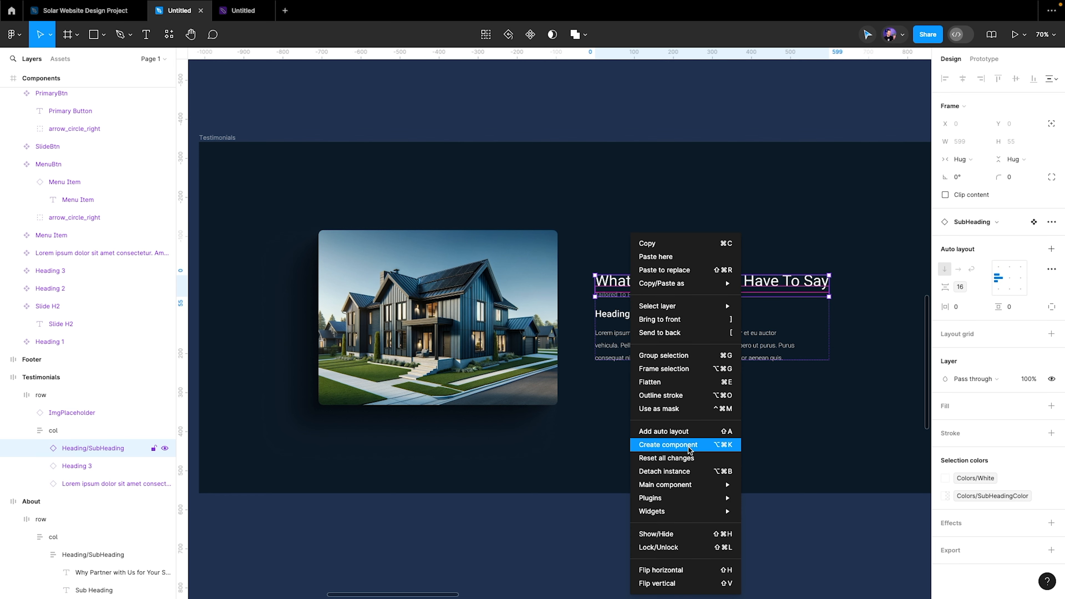
pyautogui.click(86, 11)
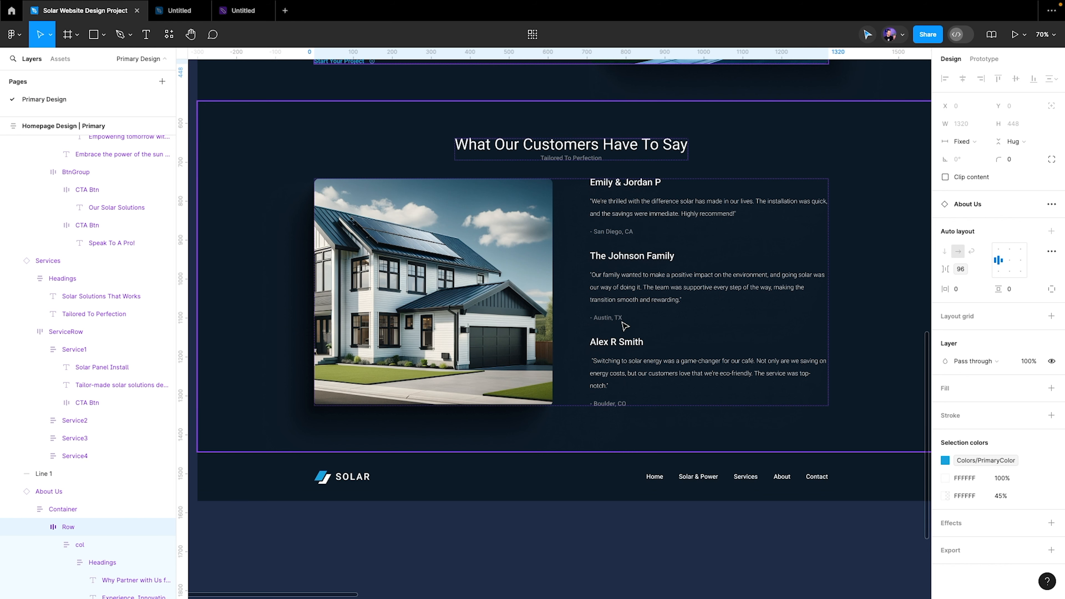
pyautogui.click(180, 11)
pyautogui.scroll(5, 670, 331)
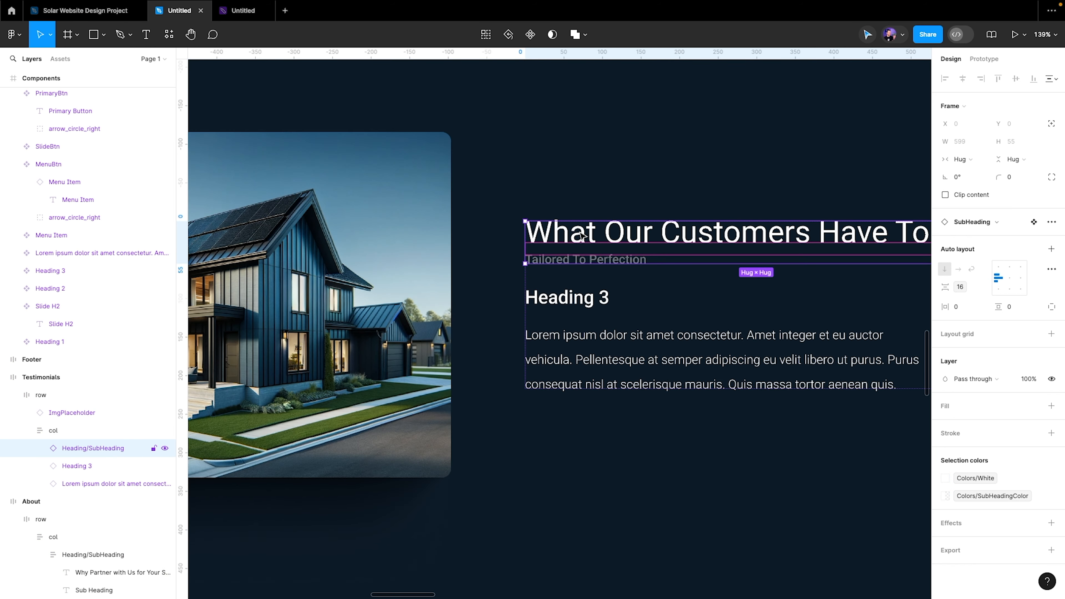
pyautogui.rightClick(582, 236)
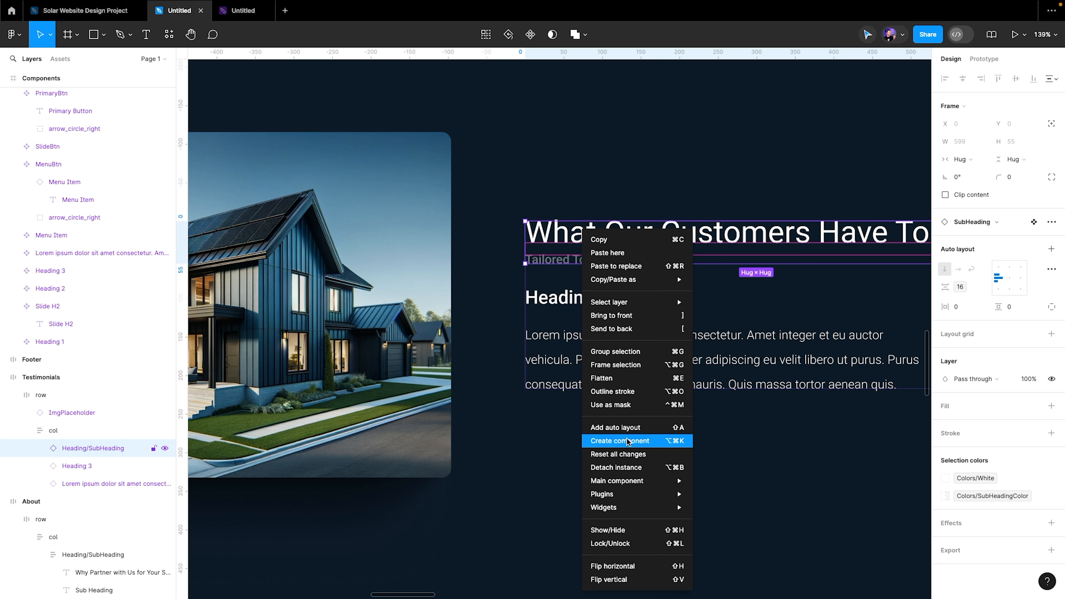
pyautogui.click(615, 467)
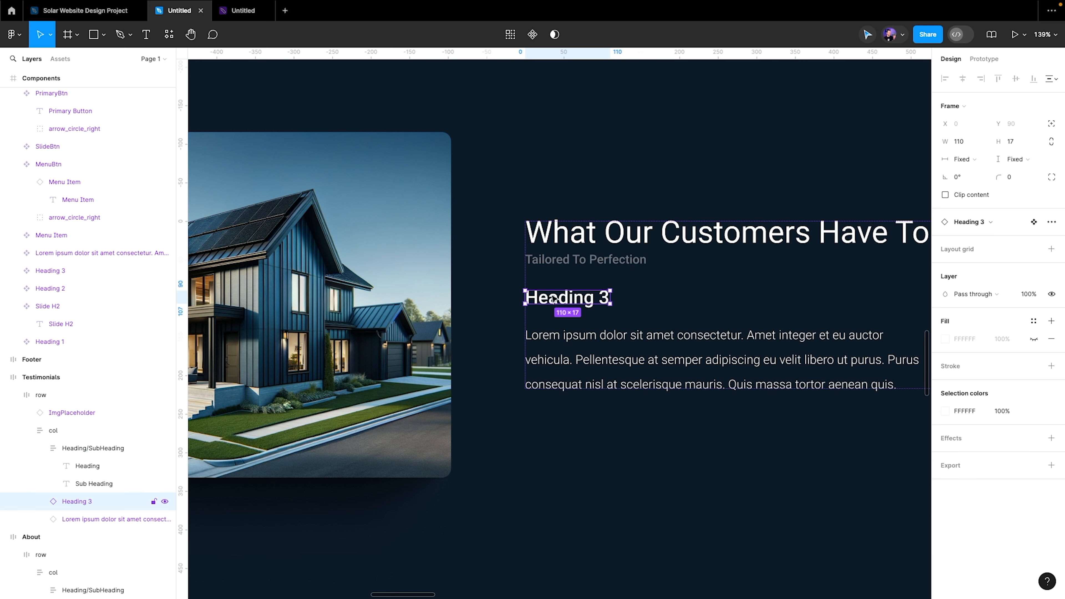
# Duplicate the "Tailored To Perfection" Sub Heading and place the copy below the lorem ipsum paragraph in col
pyautogui.click(40, 448)
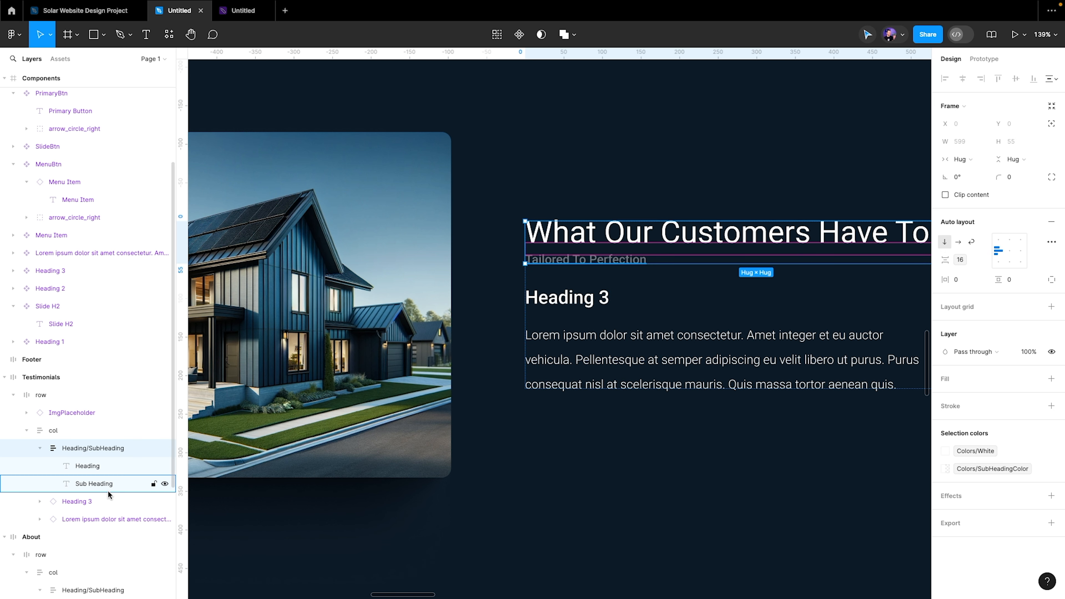
pyautogui.click(84, 485)
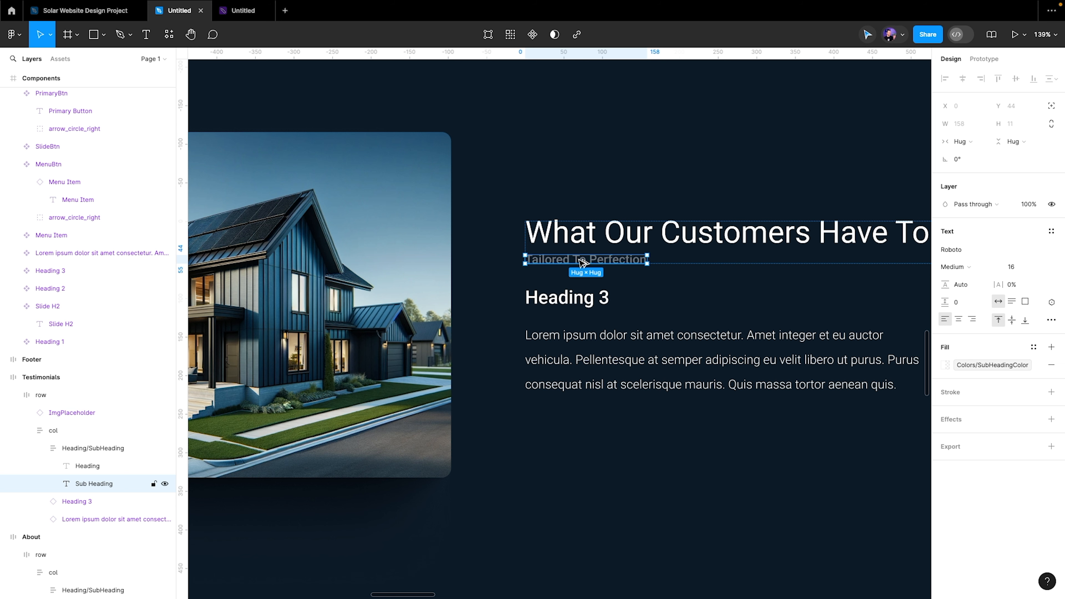
pyautogui.moveTo(580, 287); pyautogui.dragTo(595, 372)
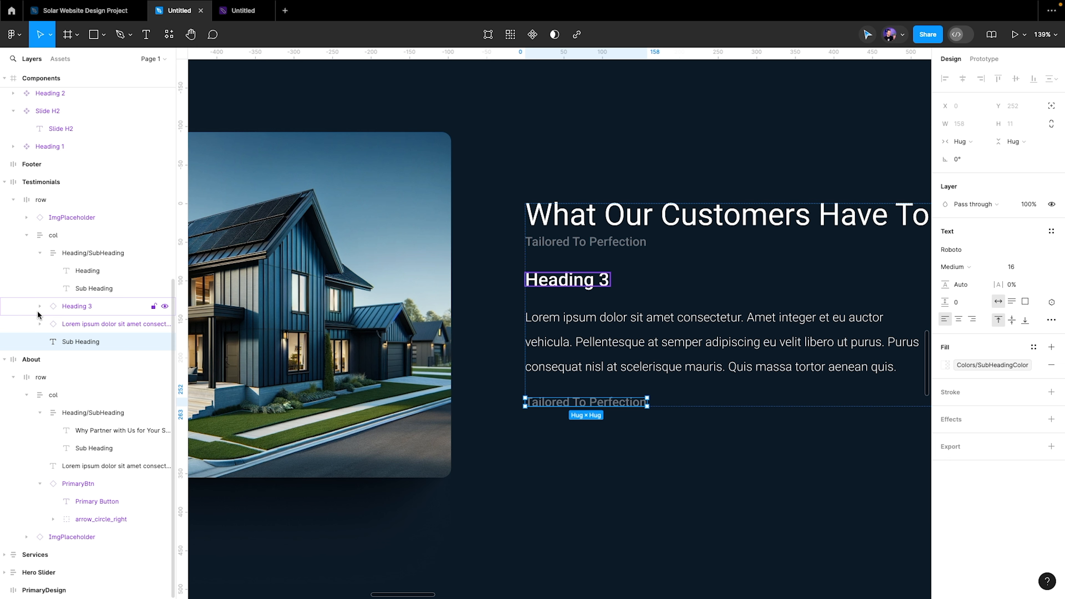
# Replace the Heading 3 text in col with the first testimonial's customer names copied from the FigJam content board
pyautogui.click(243, 11)
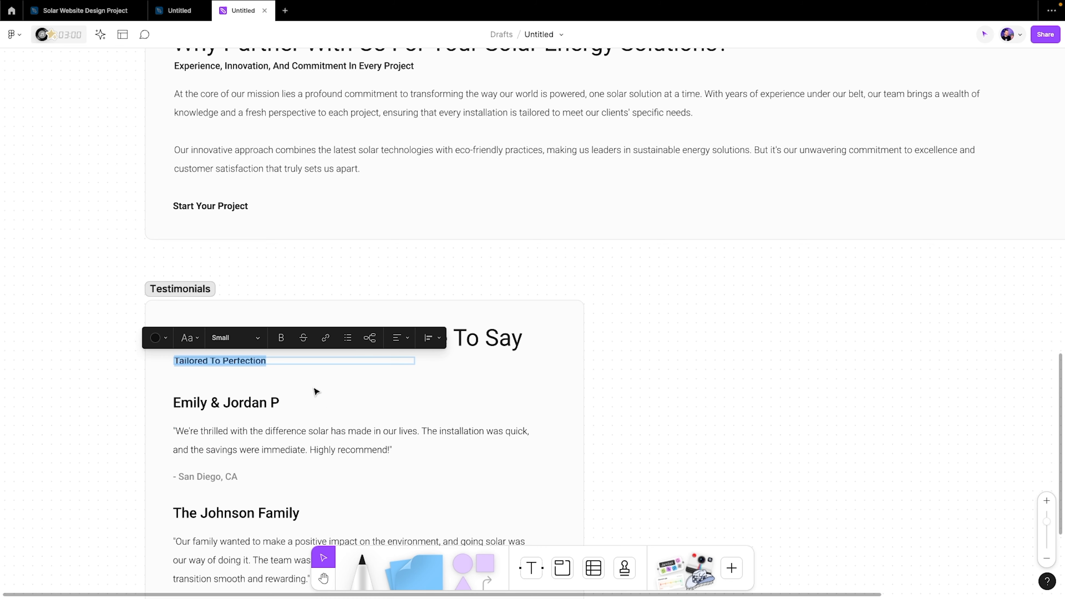
pyautogui.press('Escape')
pyautogui.click(229, 270)
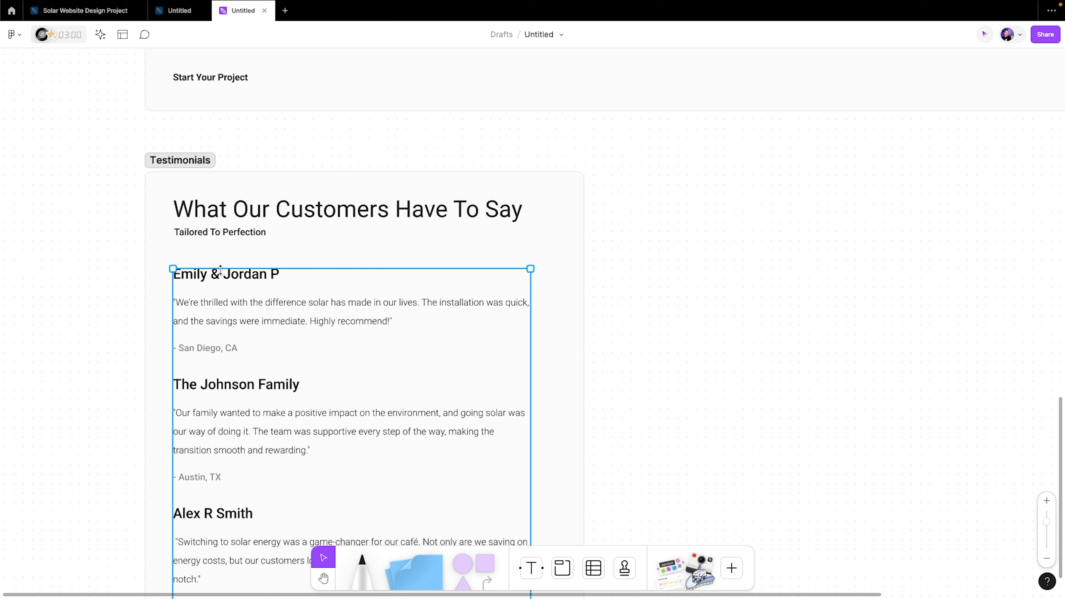
pyautogui.tripleClick(221, 269)
pyautogui.hotkey('ctrl', 'c')
pyautogui.hotkey('ctrl', 'shift', 'Tab')
pyautogui.hotkey('ctrl', 'v')
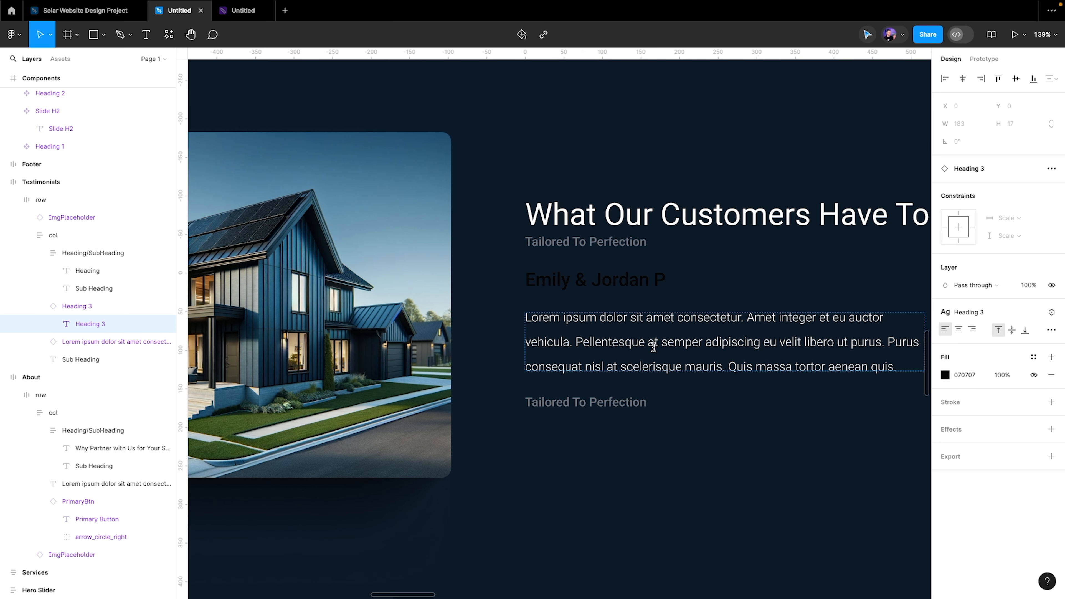
# Replace the lorem ipsum paragraph in col with the first testimonial's quote from the FigJam content board
pyautogui.click(653, 347)
pyautogui.click(243, 10)
pyautogui.click(221, 317)
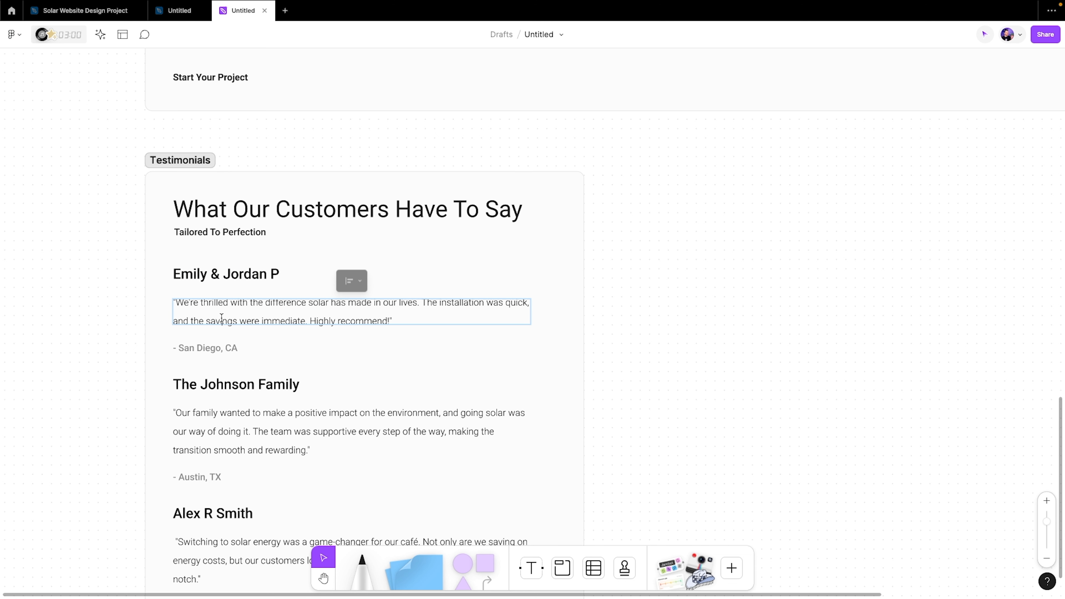
pyautogui.tripleClick(218, 318)
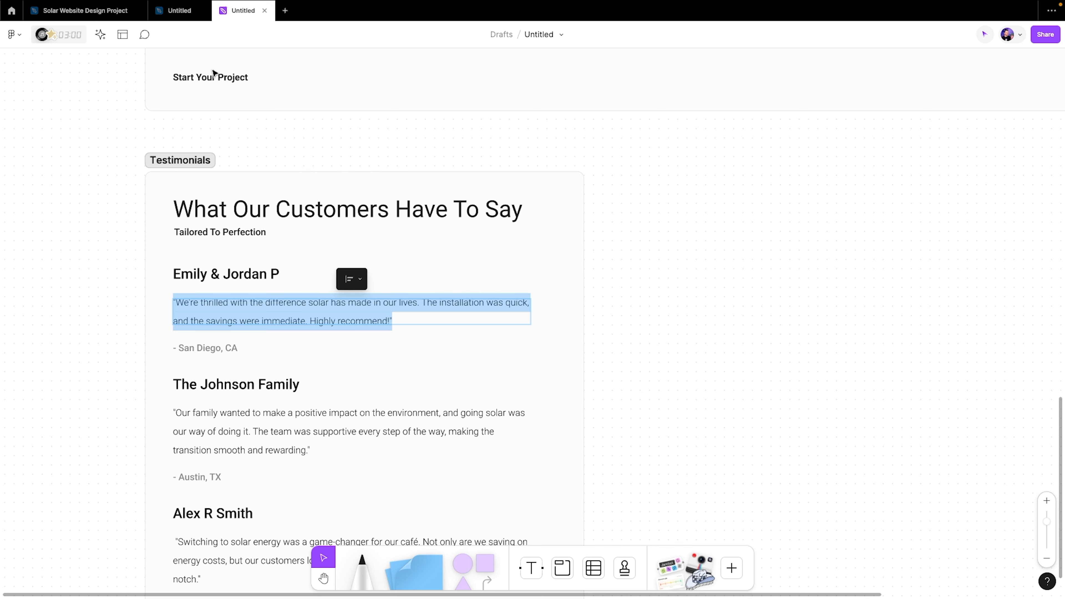
pyautogui.click(180, 11)
pyautogui.hotkey('ctrl', 'a')
pyautogui.hotkey('ctrl', 'v')
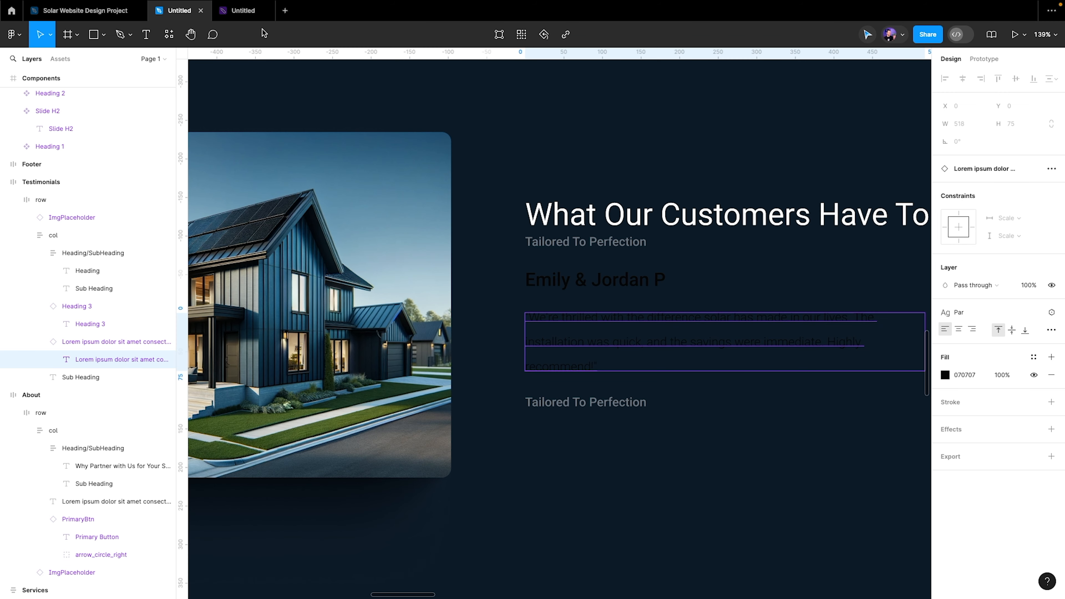
# Replace the duplicated subheading's text with the first testimonial's location, "- San Diego, CA", from the FigJam content board
pyautogui.click(254, 19)
pyautogui.click(242, 344)
pyautogui.click(203, 349)
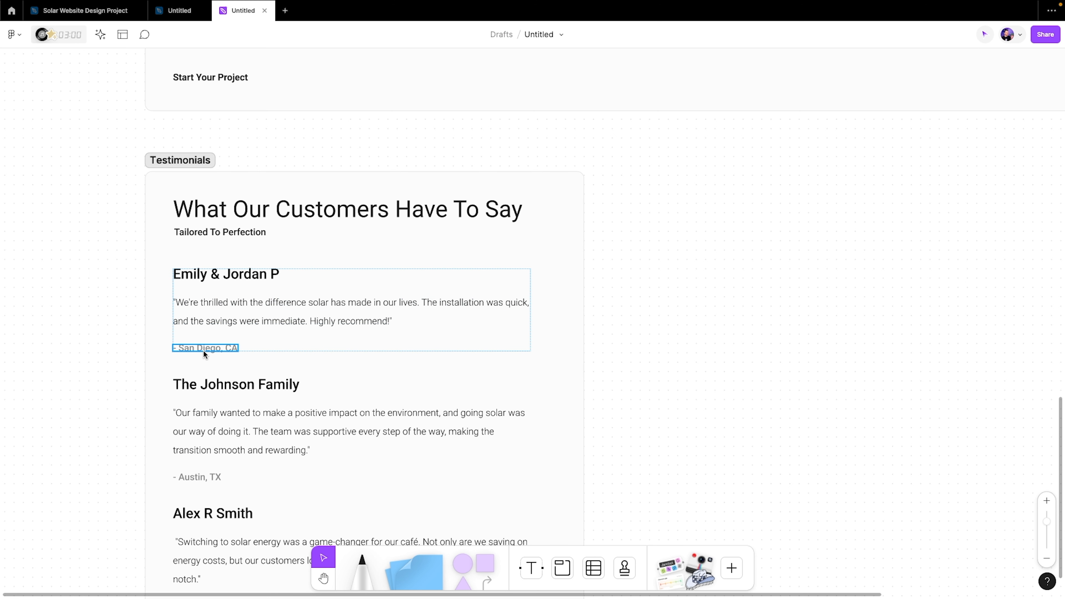
pyautogui.doubleClick(203, 349)
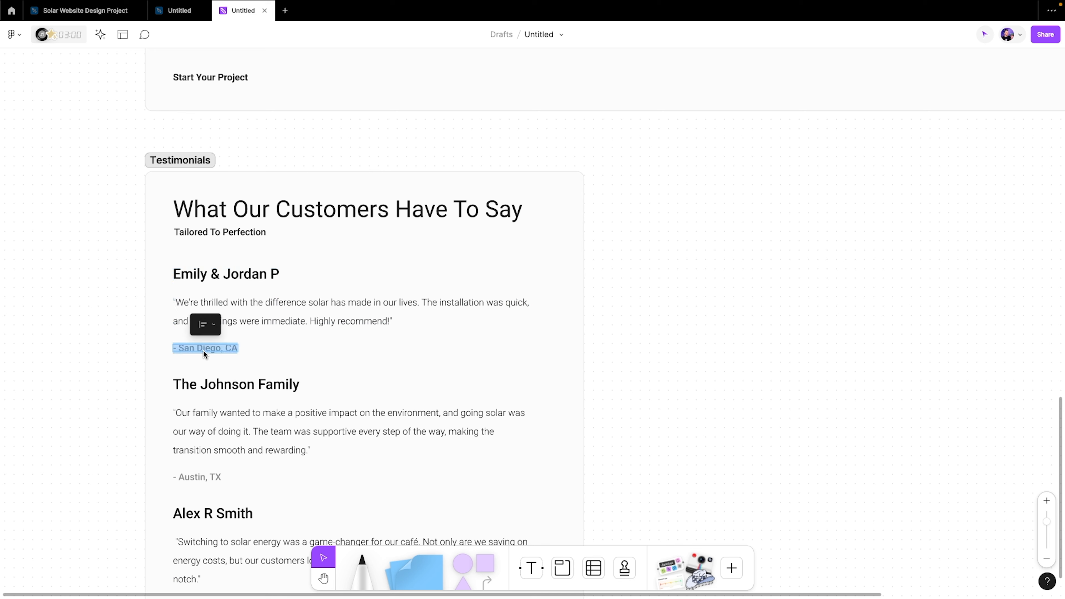
pyautogui.click(179, 10)
pyautogui.click(564, 406)
pyautogui.doubleClick(544, 403)
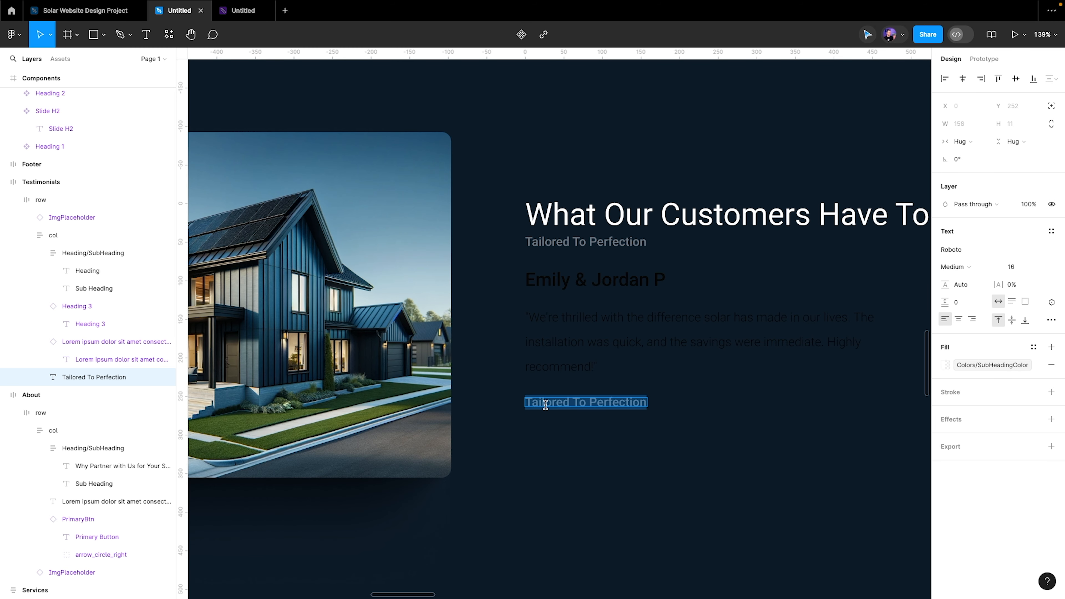
pyautogui.hotkey('ctrl', 'v')
pyautogui.press('Escape')
# Apply the White color style to the testimonial's name heading, quote and location text together
pyautogui.keyDown('shift'); pyautogui.click(606, 356); pyautogui.keyUp('shift')
pyautogui.keyDown('shift'); pyautogui.click(608, 280); pyautogui.keyUp('shift')
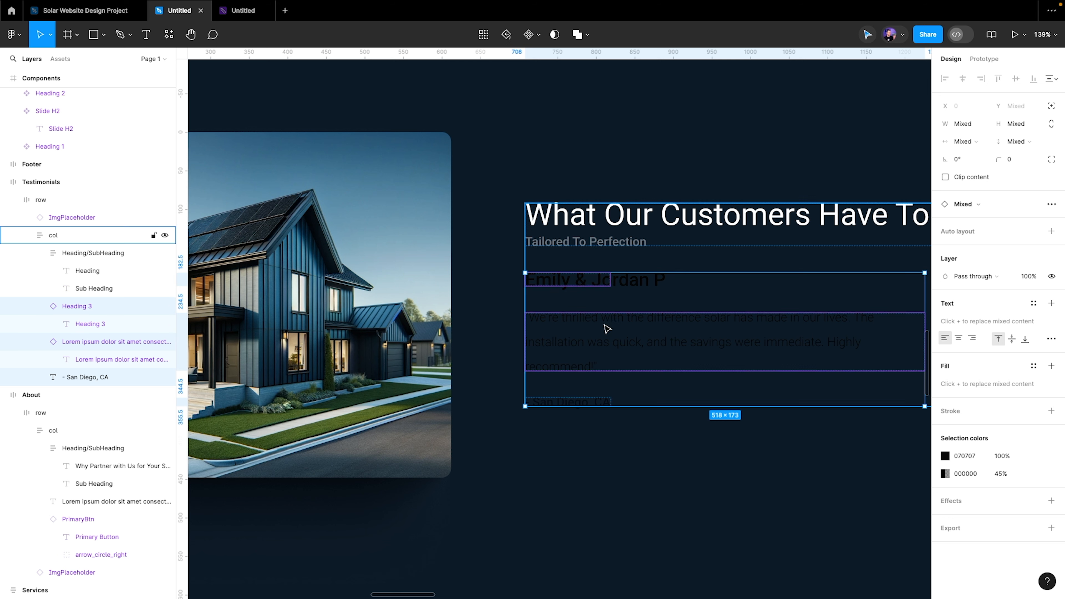
pyautogui.click(1034, 456)
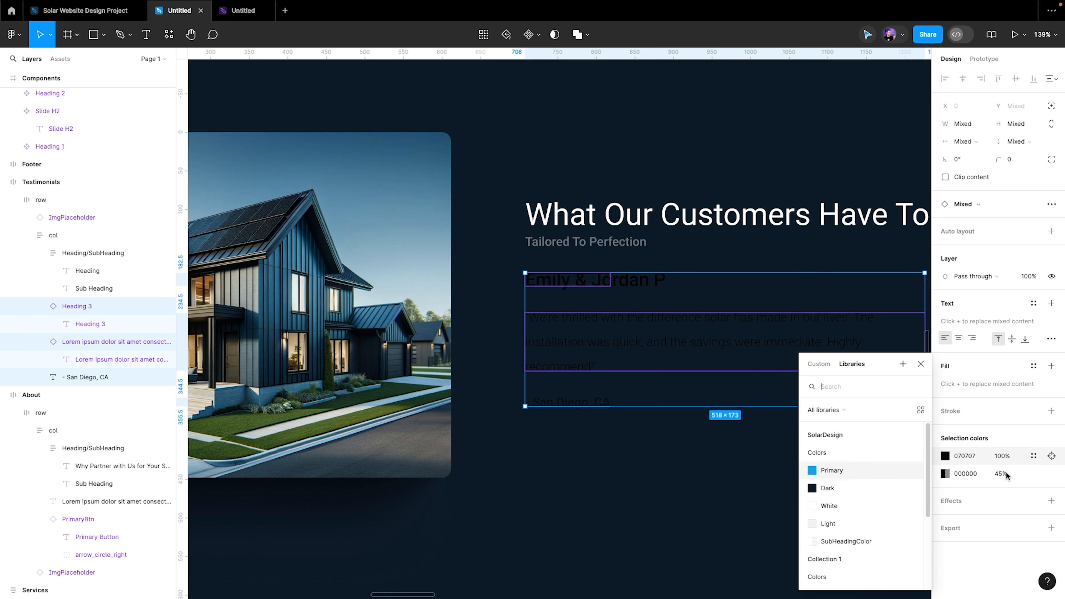
pyautogui.click(850, 512)
pyautogui.click(1038, 474)
pyautogui.click(821, 507)
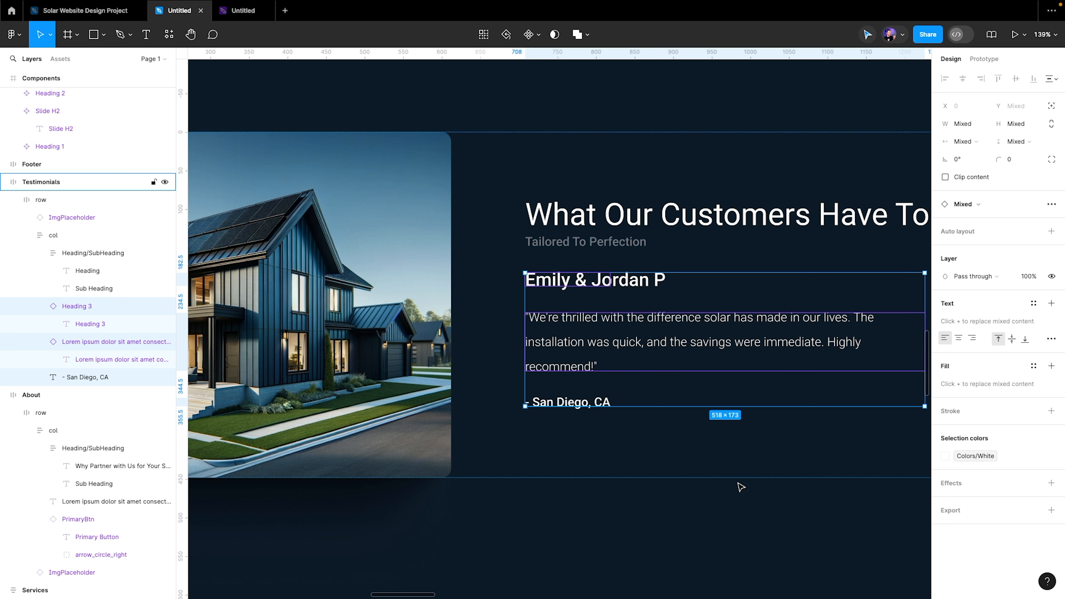
# Change the fill of the "- San Diego, CA" text to the SubHeadingColor style
pyautogui.click(634, 456)
pyautogui.scroll(-4, 634, 456)
pyautogui.scroll(3, 586, 415)
pyautogui.click(575, 390)
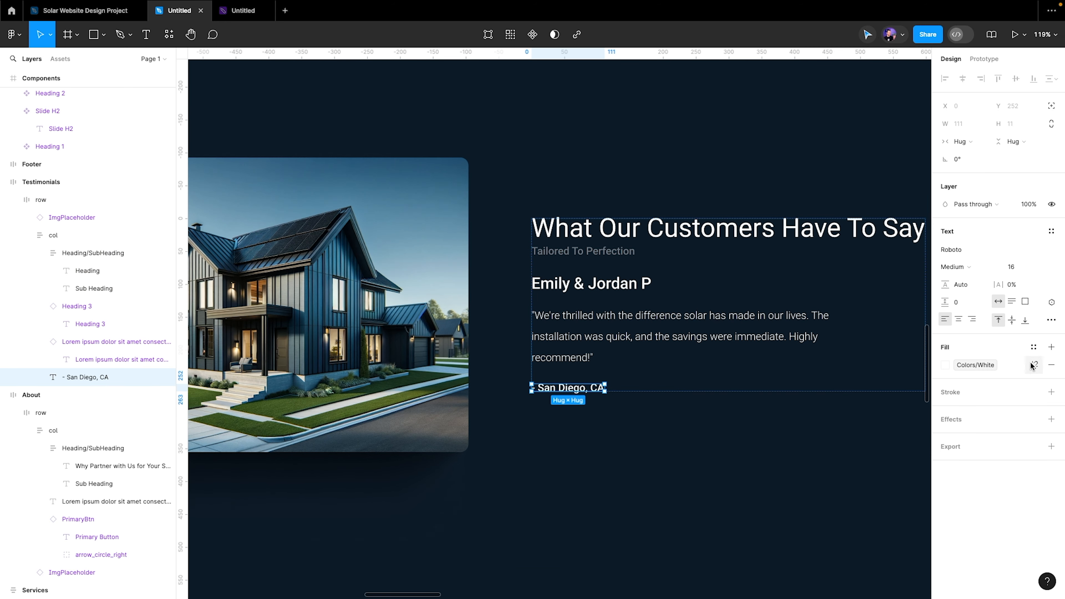
pyautogui.click(1033, 347)
pyautogui.click(828, 527)
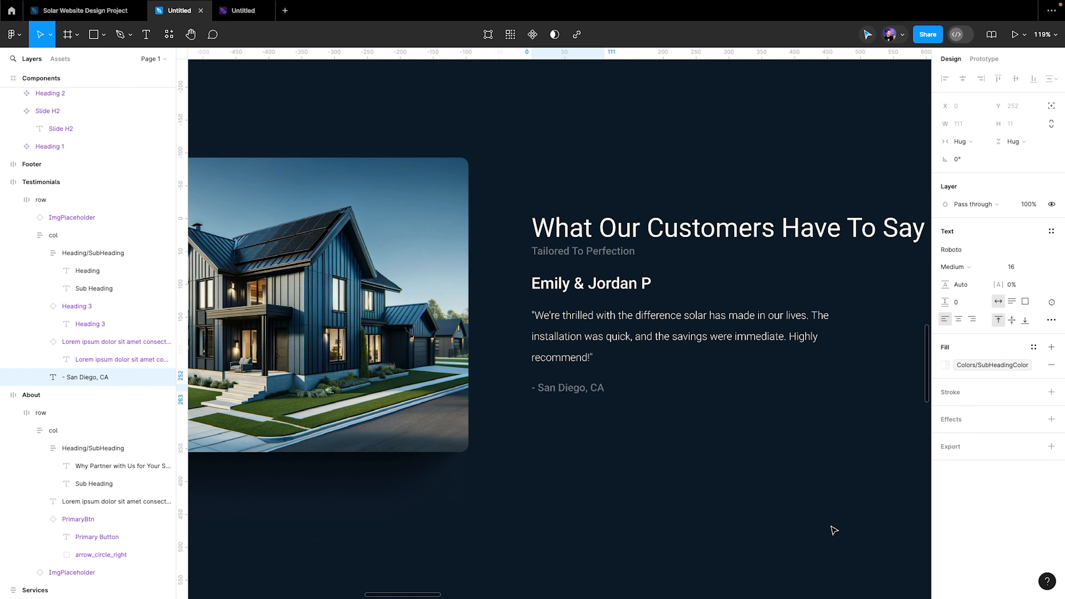
# Set the font weight of the "- San Diego, CA" text to Regular
pyautogui.click(961, 269)
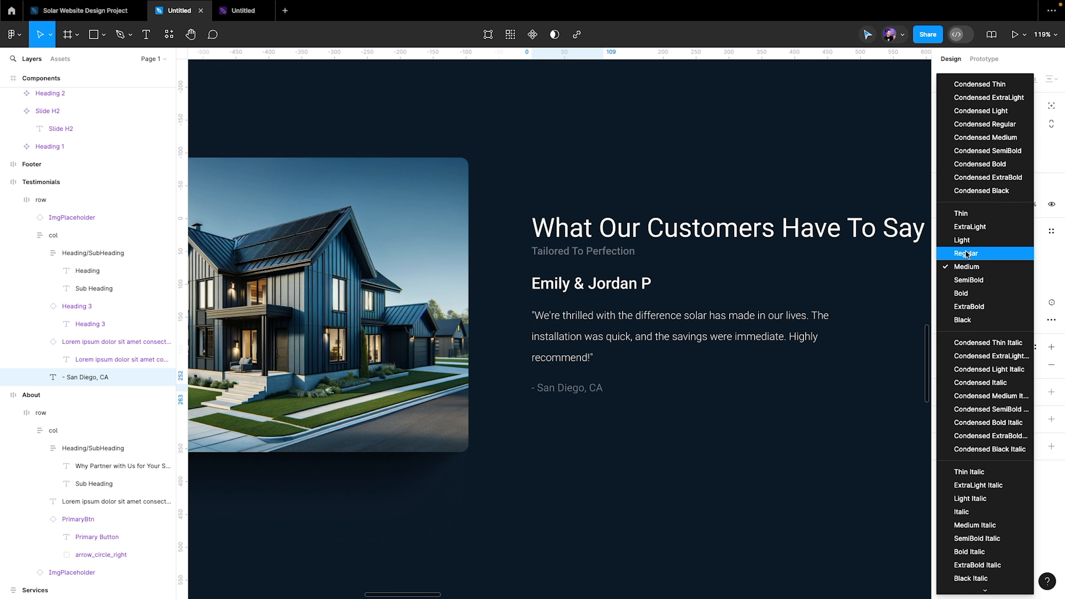
pyautogui.click(970, 241)
pyautogui.click(958, 267)
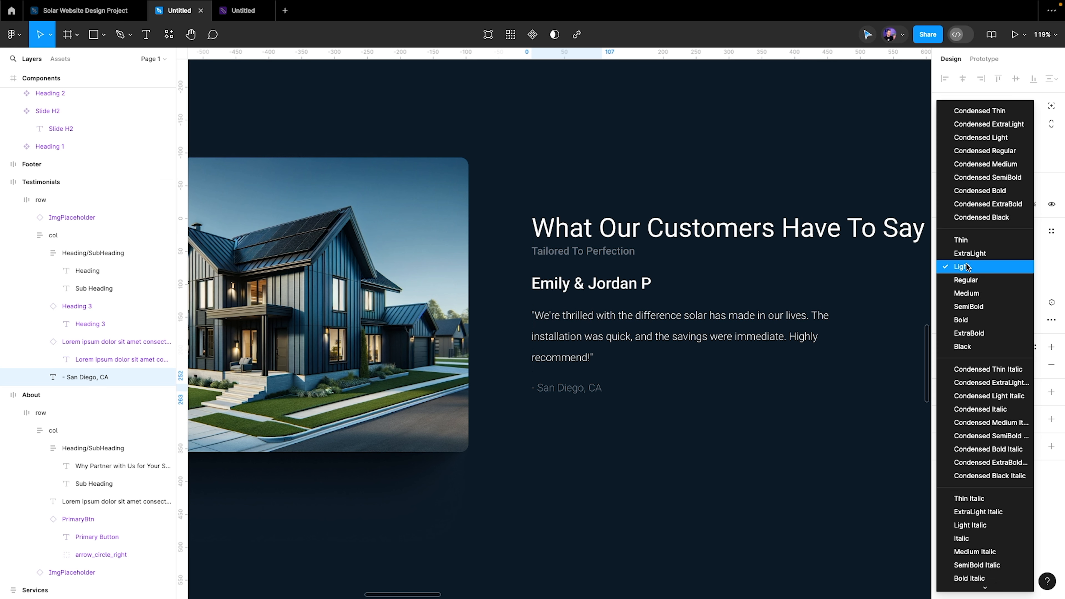
pyautogui.click(969, 278)
# Group the testimonial's Heading 3, quote paragraph and location text in col and name the group "row"
pyautogui.hscroll(2, 685, 351)
pyautogui.scroll(-3, 656, 334)
pyautogui.click(550, 310)
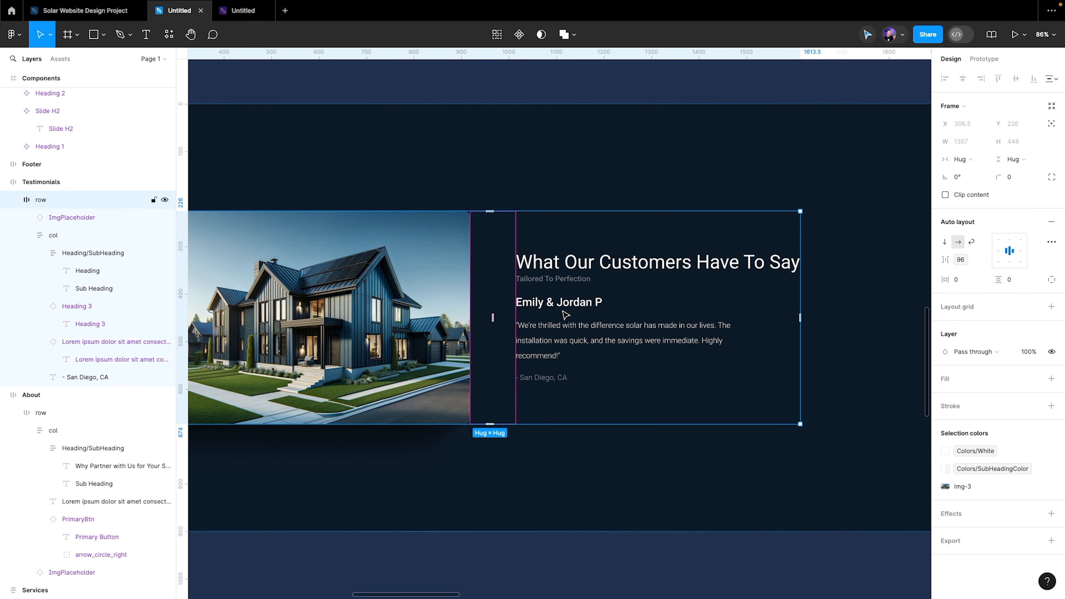
pyautogui.doubleClick(563, 312)
pyautogui.click(549, 342)
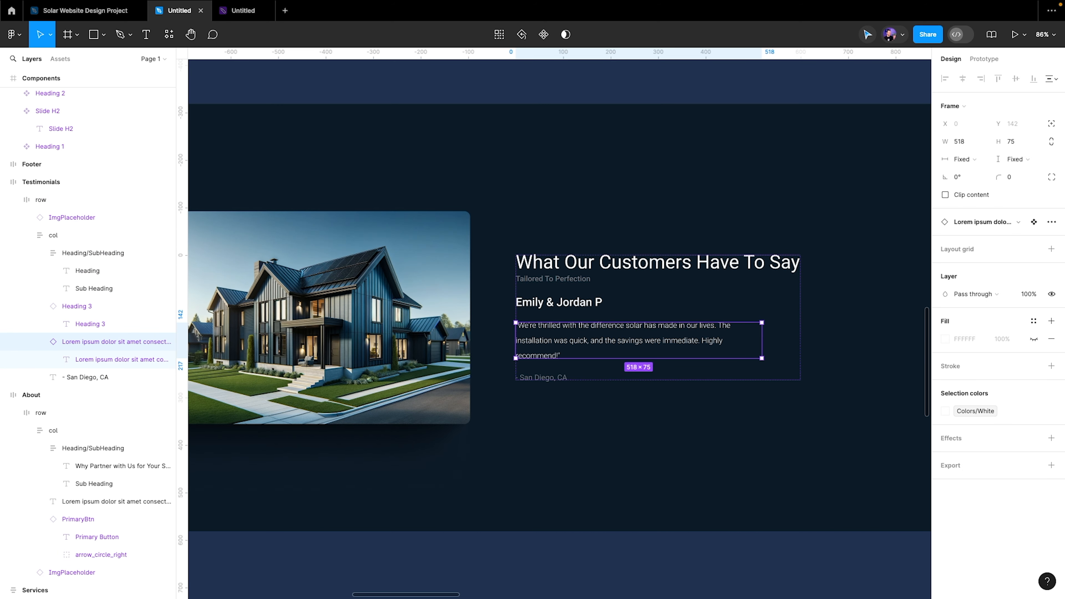
pyautogui.click(41, 307)
pyautogui.click(39, 324)
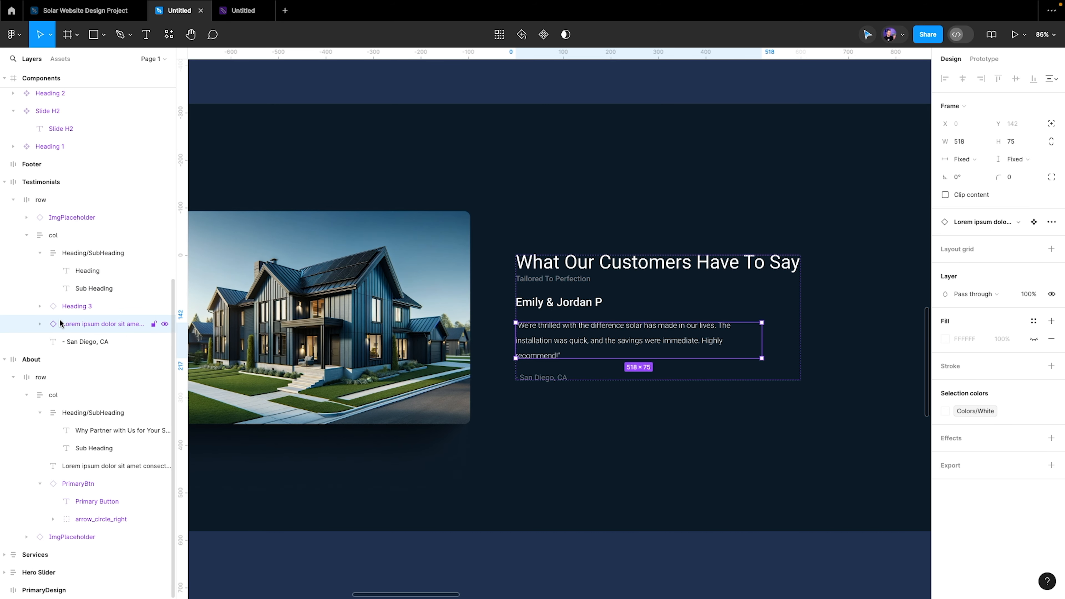
pyautogui.keyDown('shift'); pyautogui.click(69, 340); pyautogui.keyUp('shift')
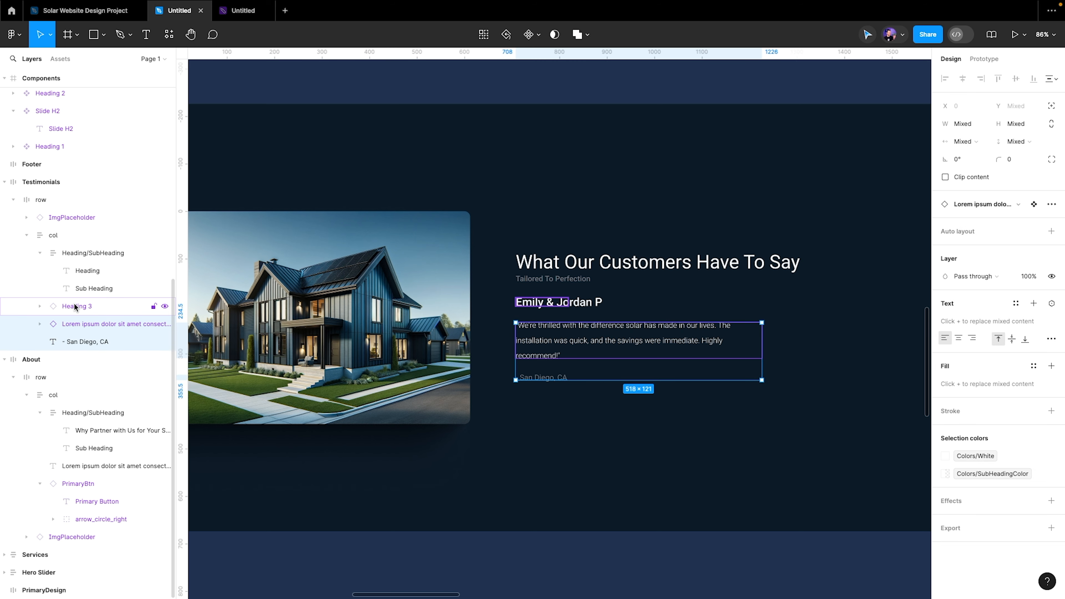
pyautogui.hotkey('ctrl', 'g')
pyautogui.doubleClick(63, 307)
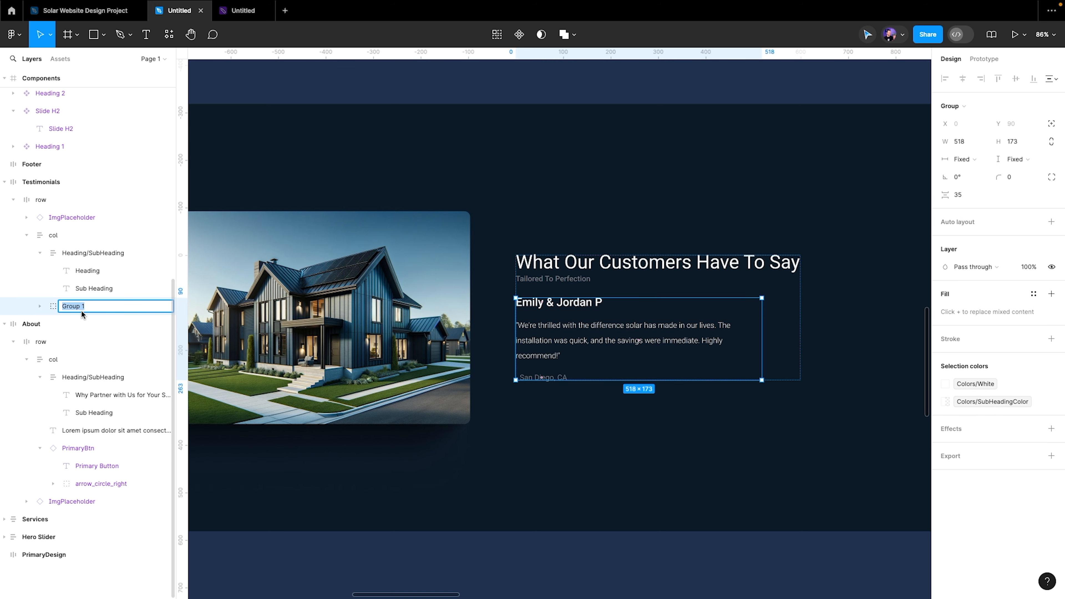
pyautogui.write('row')
pyautogui.press('Return')
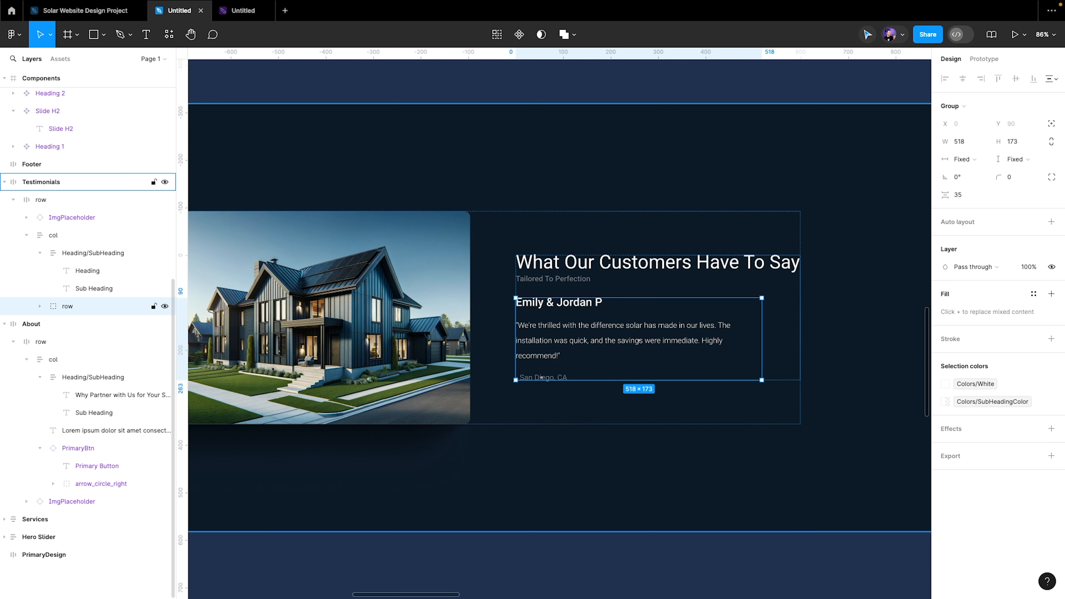
# Add a vertical auto layout to the testimonial row and duplicate it twice within col to make three testimonials
pyautogui.click(1051, 222)
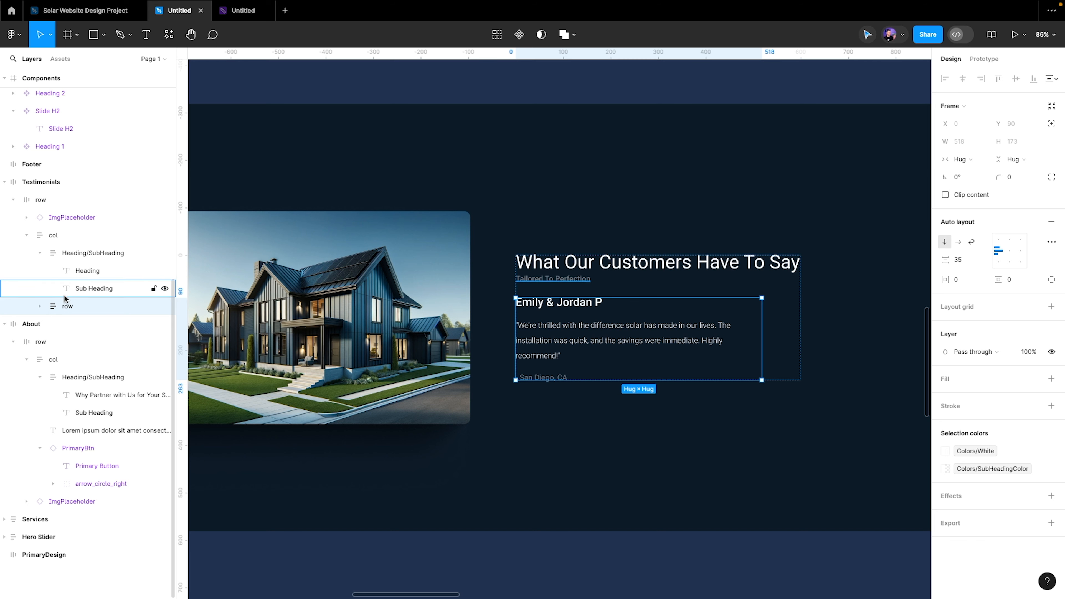
pyautogui.hotkey('ctrl', 'd')
pyautogui.hotkey('ctrl', 'd')
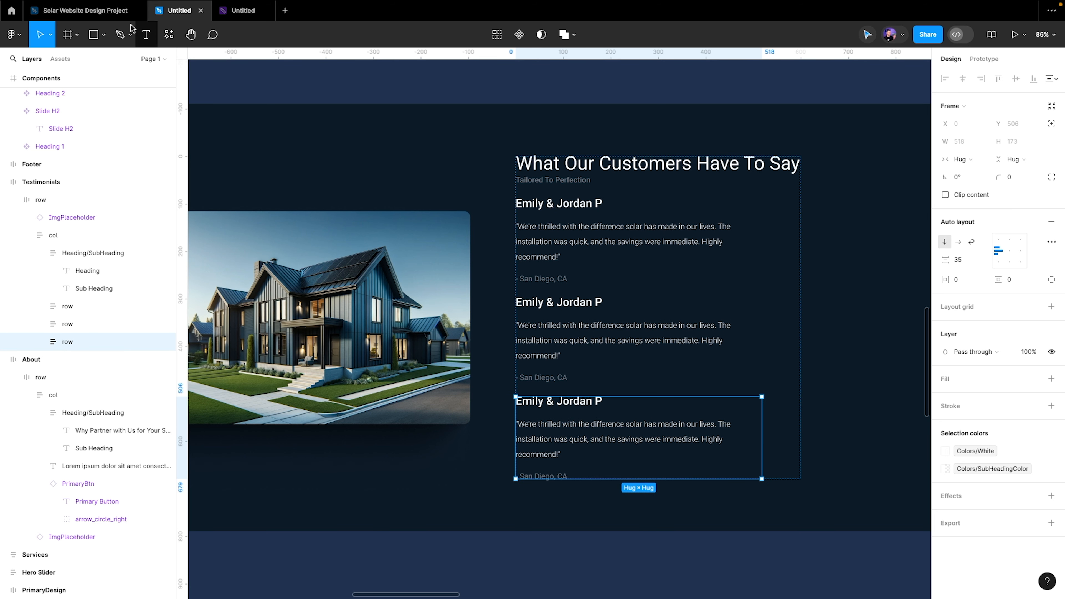
pyautogui.click(84, 11)
pyautogui.click(186, 11)
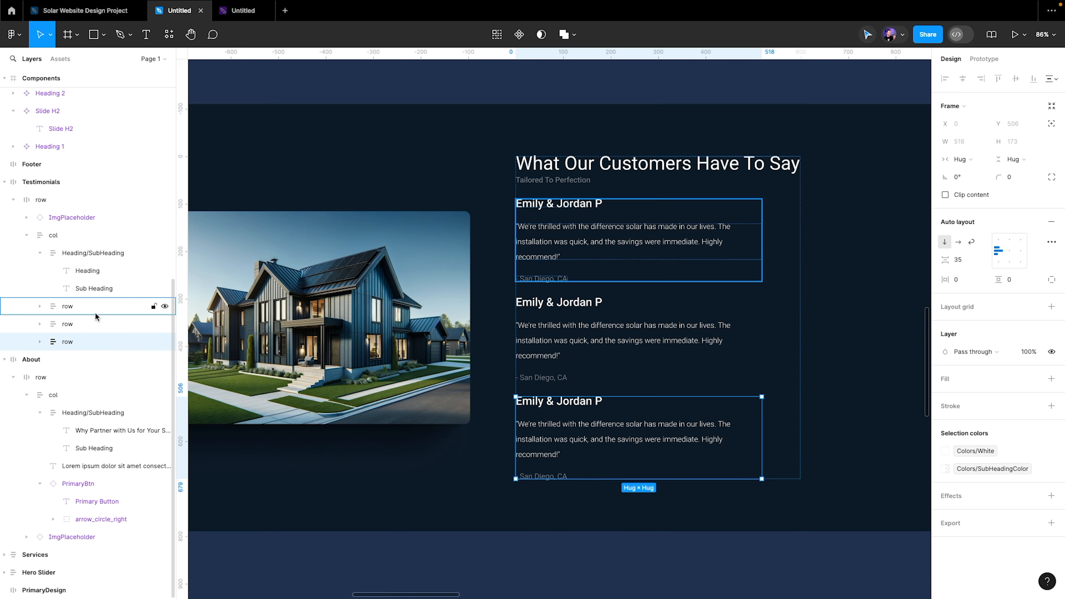
# Set the vertical gap of the Testimonials col to the Space-6 spacing variable
pyautogui.click(26, 236)
pyautogui.click(63, 237)
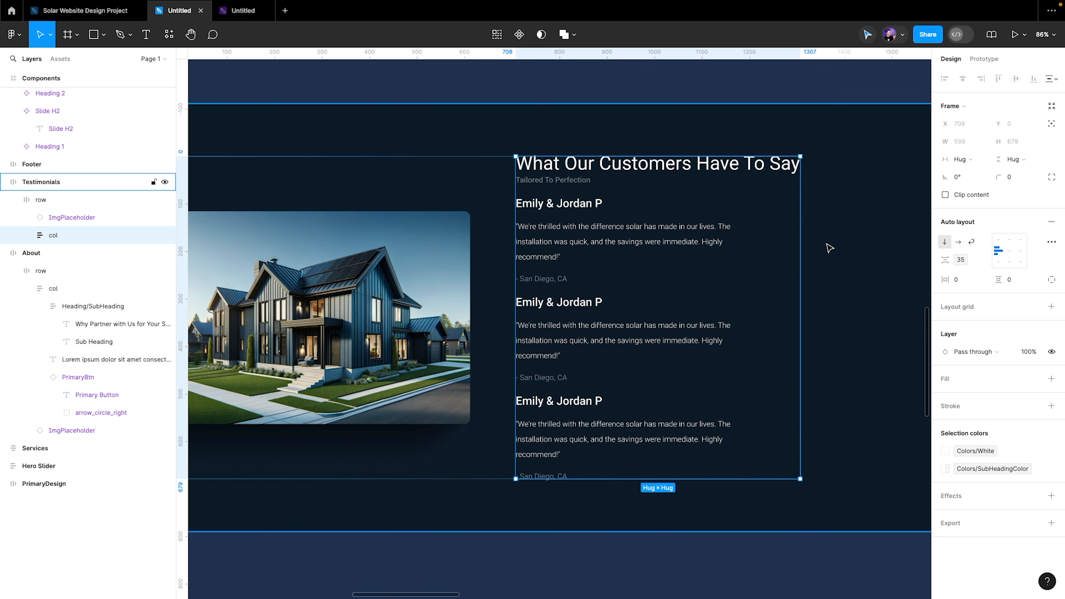
pyautogui.click(987, 260)
pyautogui.click(966, 296)
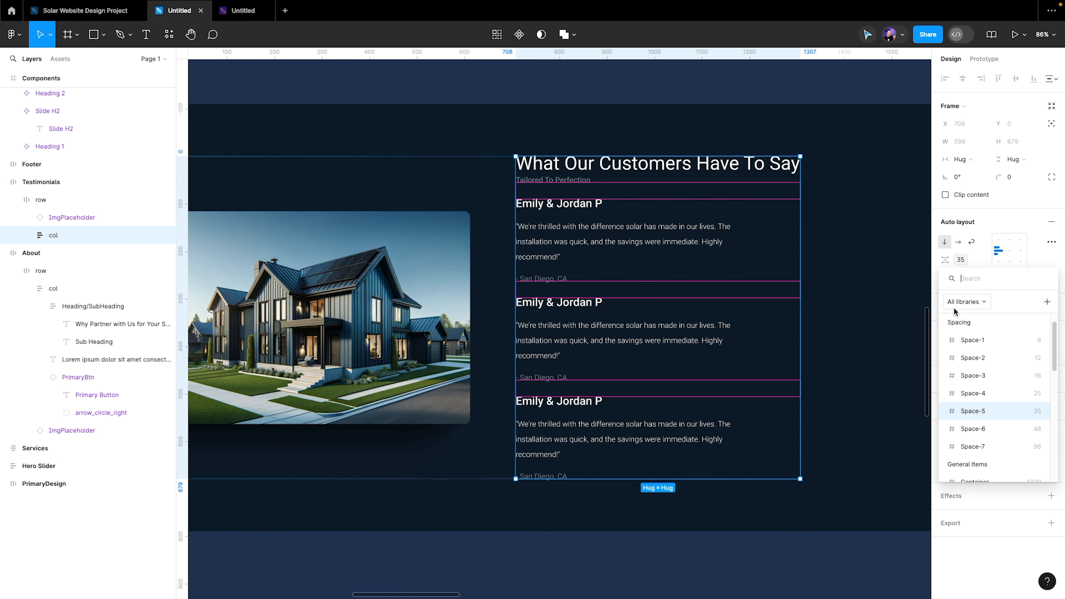
pyautogui.click(982, 428)
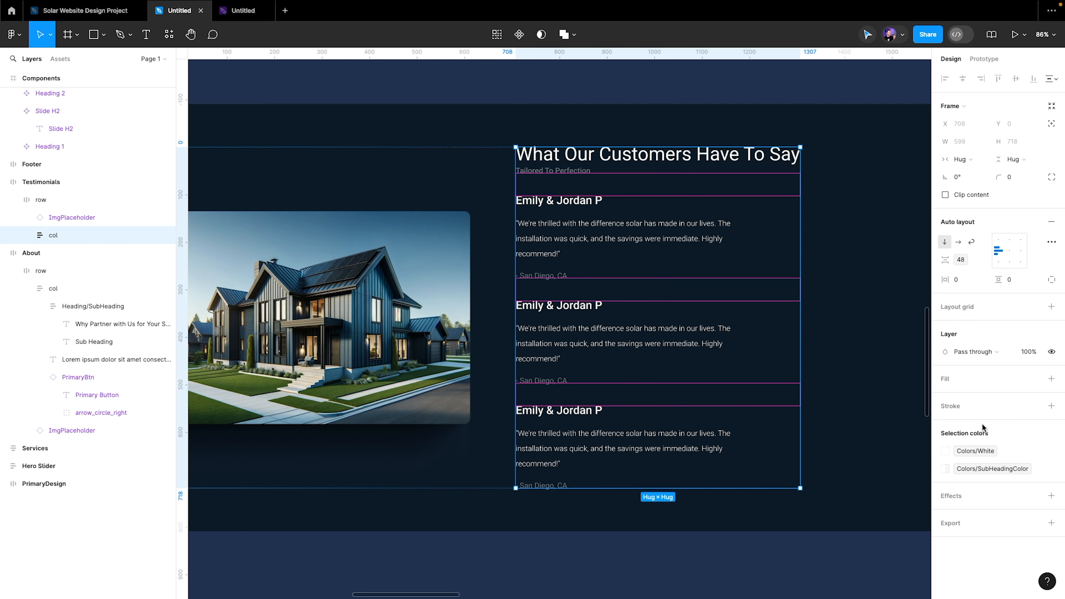
# Set the Testimonials ImgPlaceholder's height and width to Fill container
pyautogui.click(401, 269)
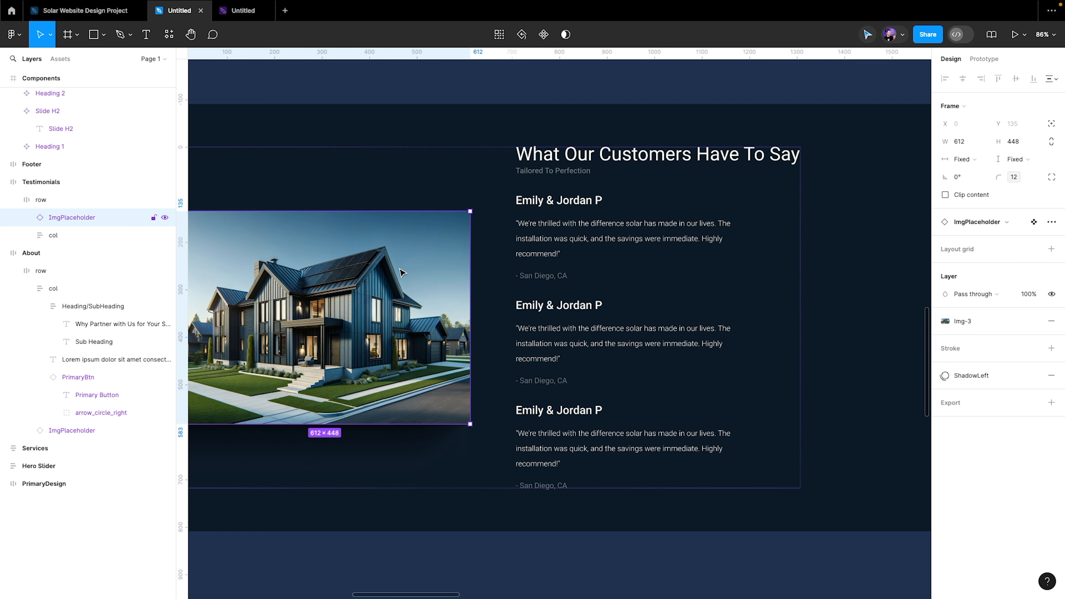
pyautogui.moveTo(399, 270); pyautogui.dragTo(454, 250)
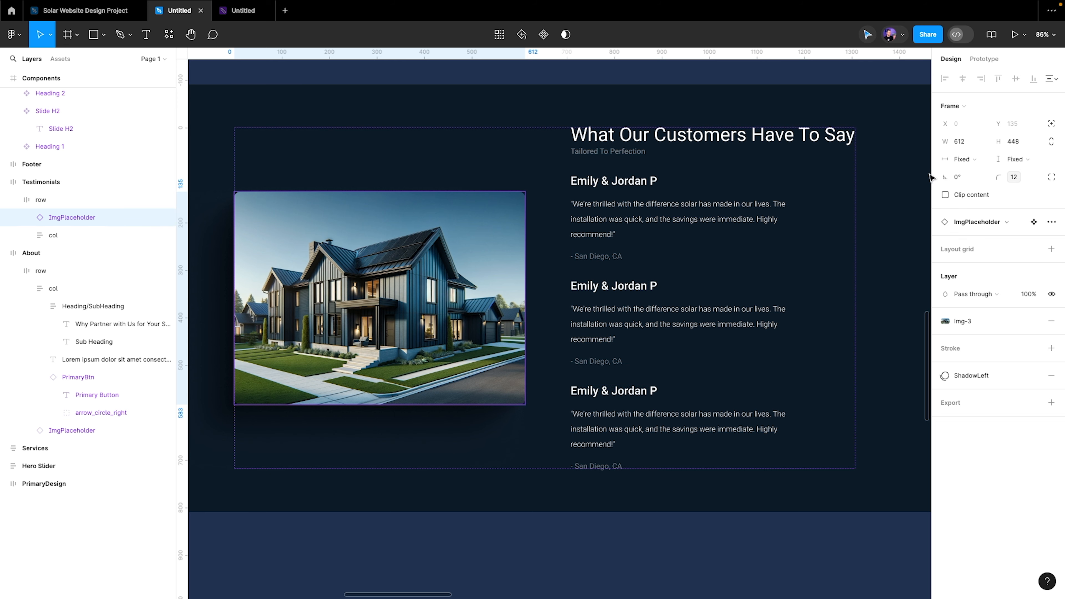
pyautogui.click(1024, 160)
pyautogui.click(1015, 172)
pyautogui.click(961, 159)
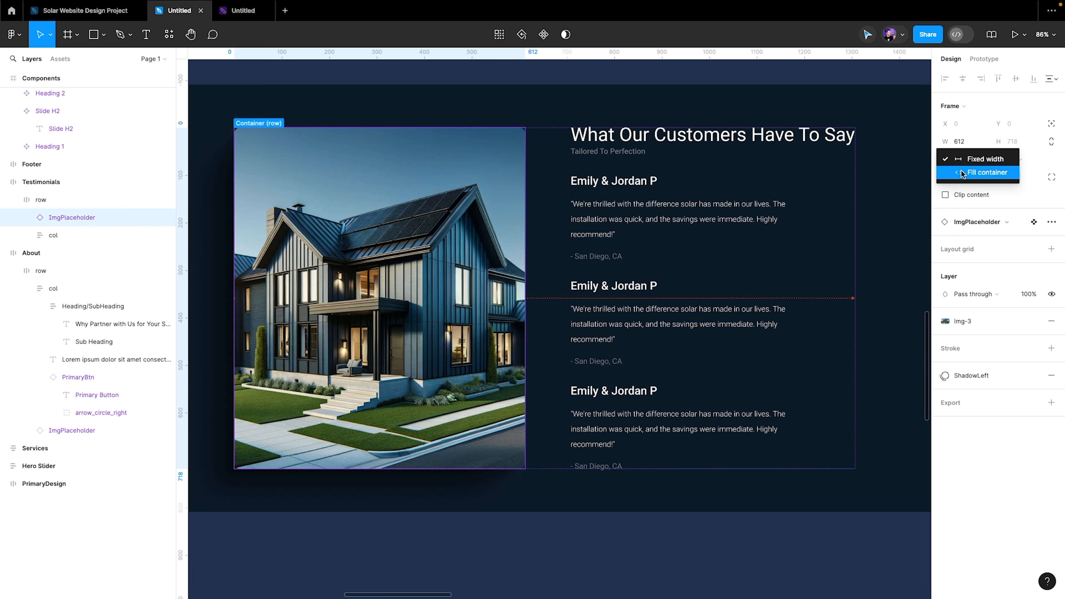
pyautogui.click(965, 171)
pyautogui.scroll(-3, 452, 396)
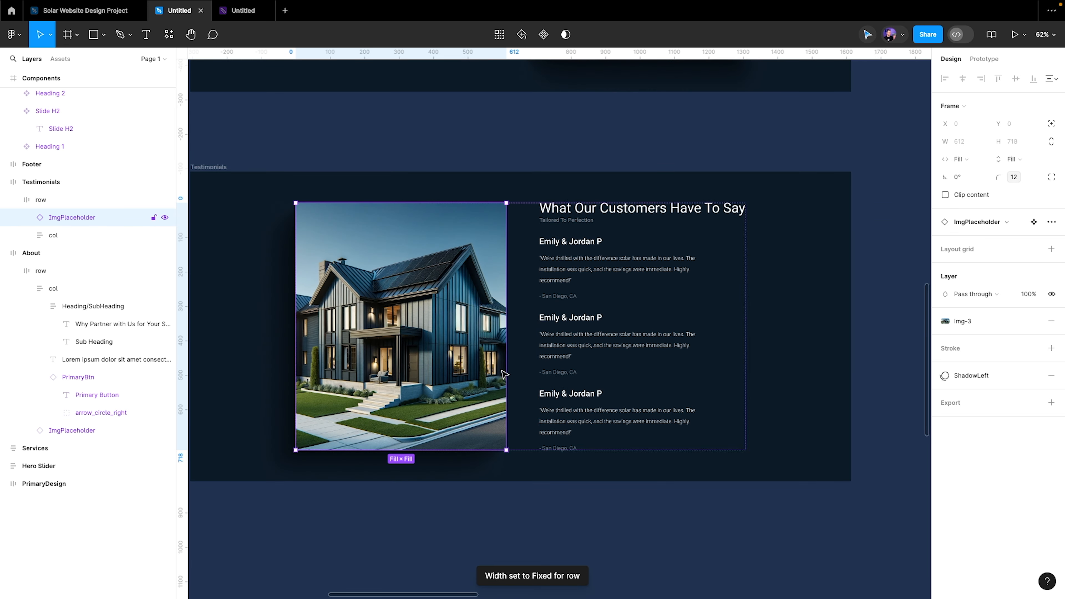
# Copy the second customer's name from the FigJam content board and paste it over the second testimonial's heading in the design file
pyautogui.scroll(3, 634, 431)
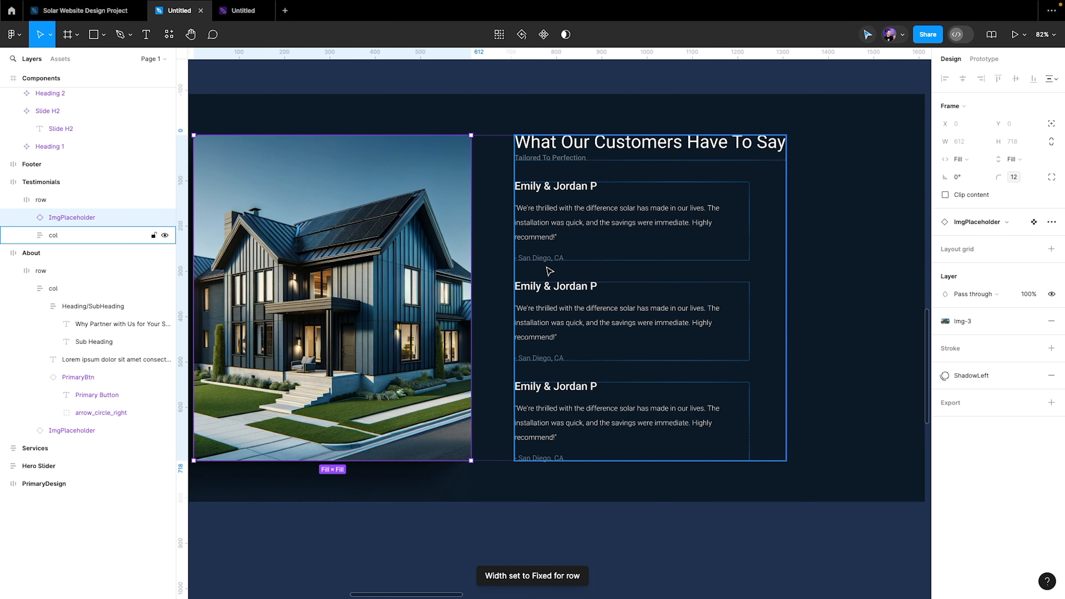
pyautogui.scroll(-3, 549, 272)
pyautogui.click(557, 295)
pyautogui.scroll(5, 558, 294)
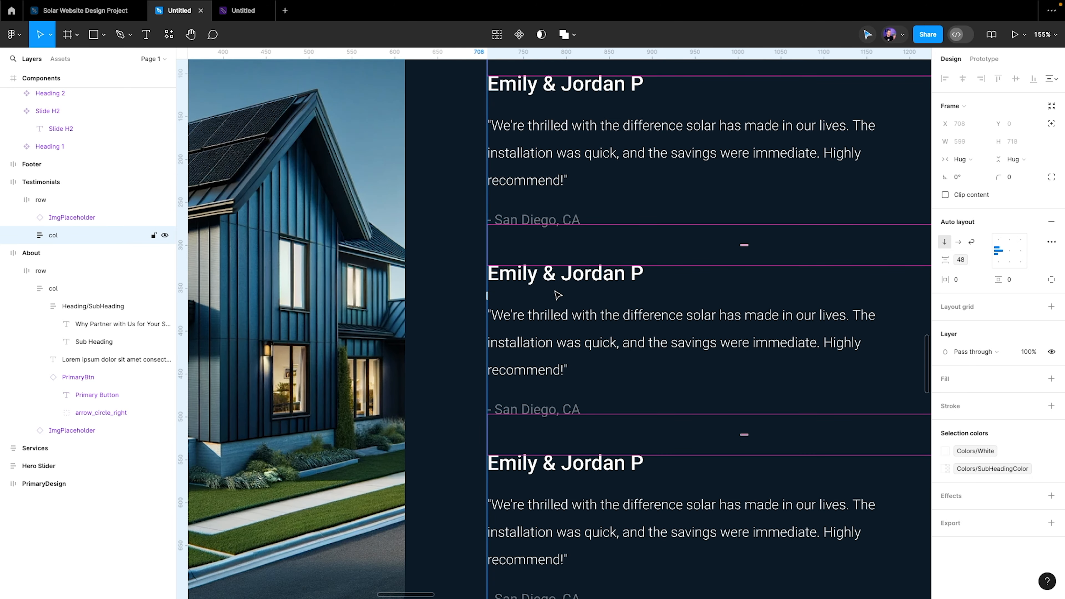
pyautogui.scroll(-5, 558, 295)
pyautogui.click(248, 10)
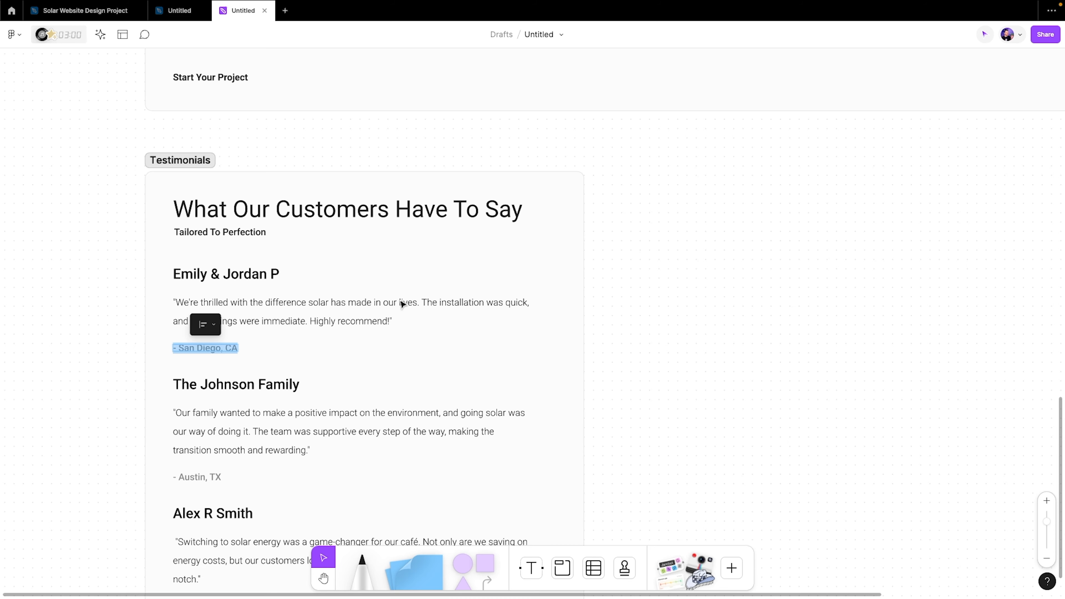
pyautogui.tripleClick(284, 301)
pyautogui.press('super+c')
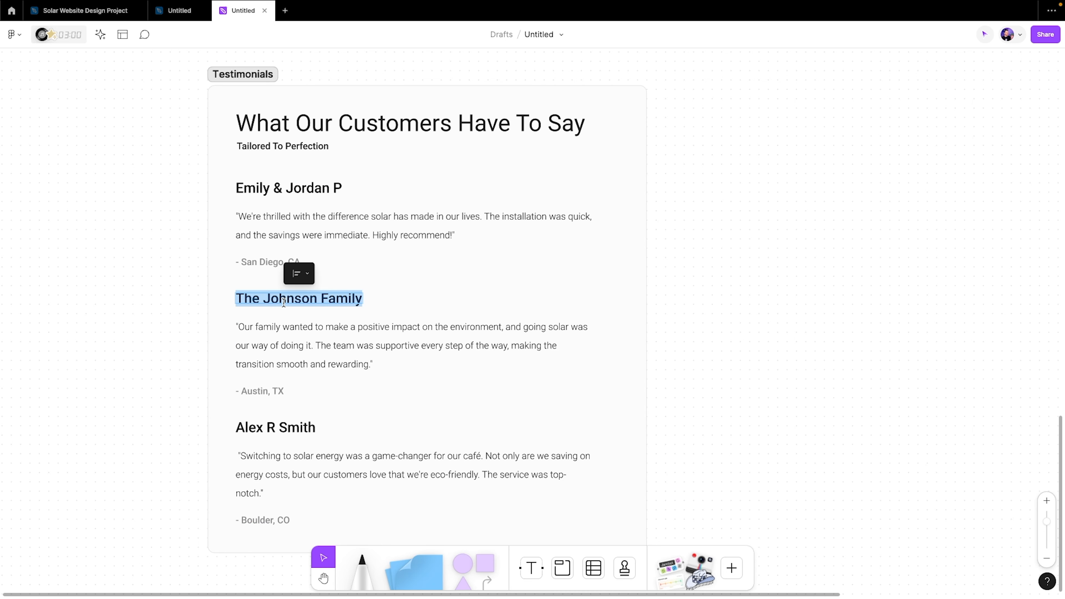
pyautogui.click(180, 10)
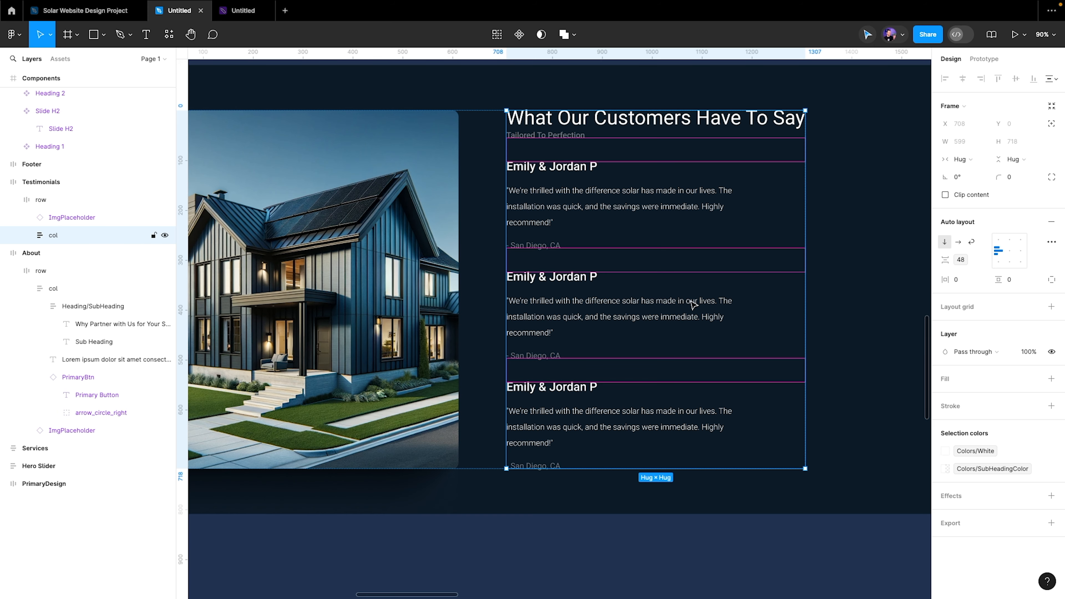
pyautogui.doubleClick(554, 278)
pyautogui.tripleClick(554, 278)
pyautogui.press('super+v')
pyautogui.press('Escape')
# Replace the third testimonial's heading with the third customer's name from the FigJam content board
pyautogui.click(243, 12)
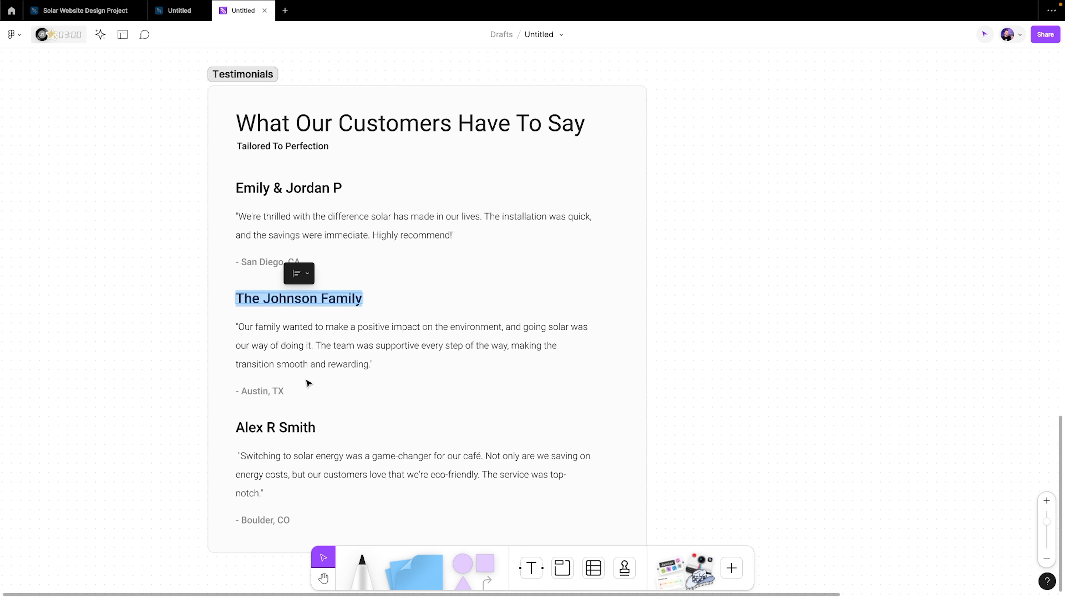
pyautogui.tripleClick(266, 426)
pyautogui.click(180, 10)
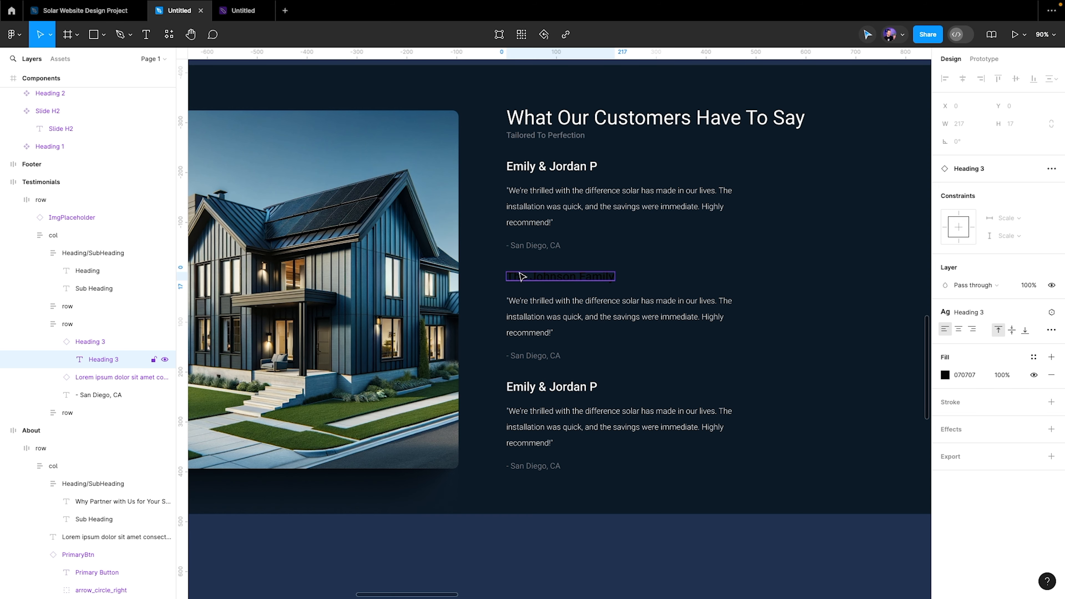
pyautogui.click(554, 387)
pyautogui.doubleClick(553, 389)
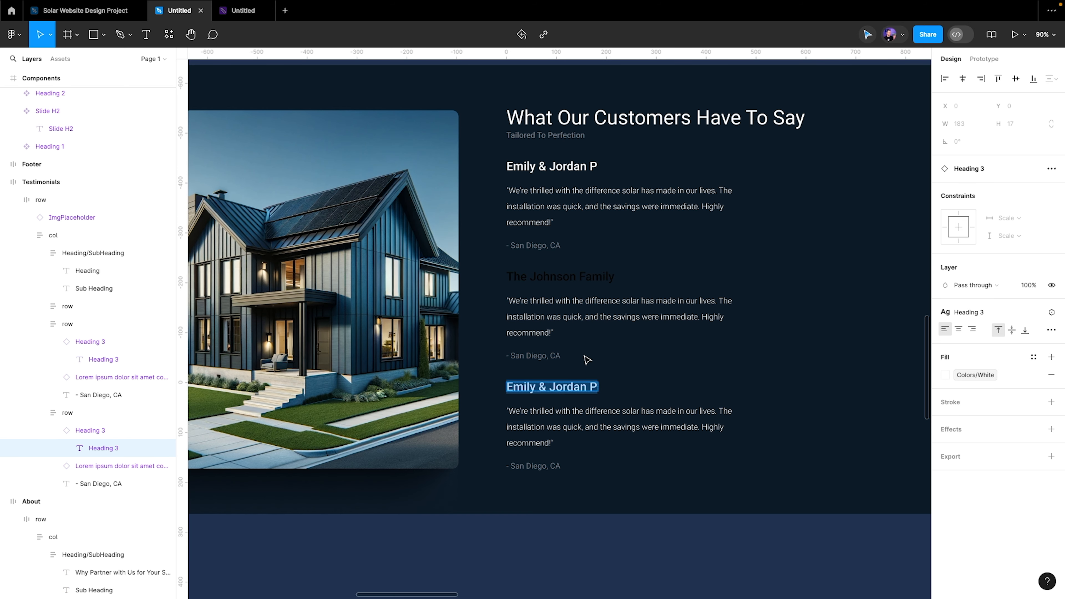
pyautogui.write('Alex R Smith')
# Replace the second testimonial's quote with the FigJam text beginning "Our family wanted to make a positive impact on the environment"
pyautogui.click(242, 10)
pyautogui.doubleClick(300, 334)
pyautogui.tripleClick(299, 335)
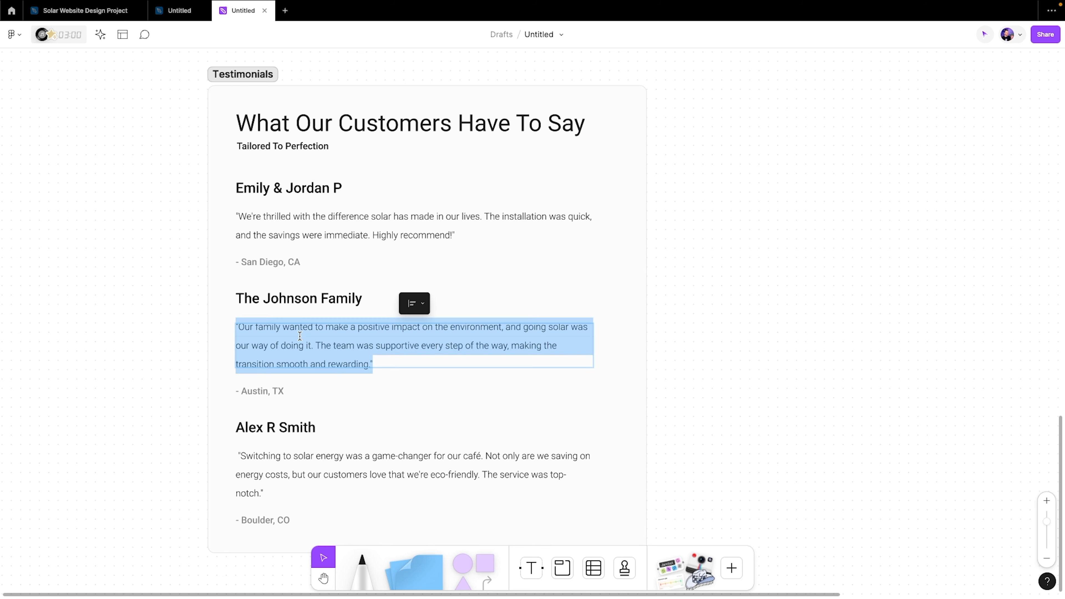
pyautogui.click(180, 10)
# Replace the third testimonial's quote with the FigJam text beginning "Switching to solar energy was a game-changer for our café"
pyautogui.click(250, 19)
pyautogui.doubleClick(272, 472)
pyautogui.tripleClick(273, 471)
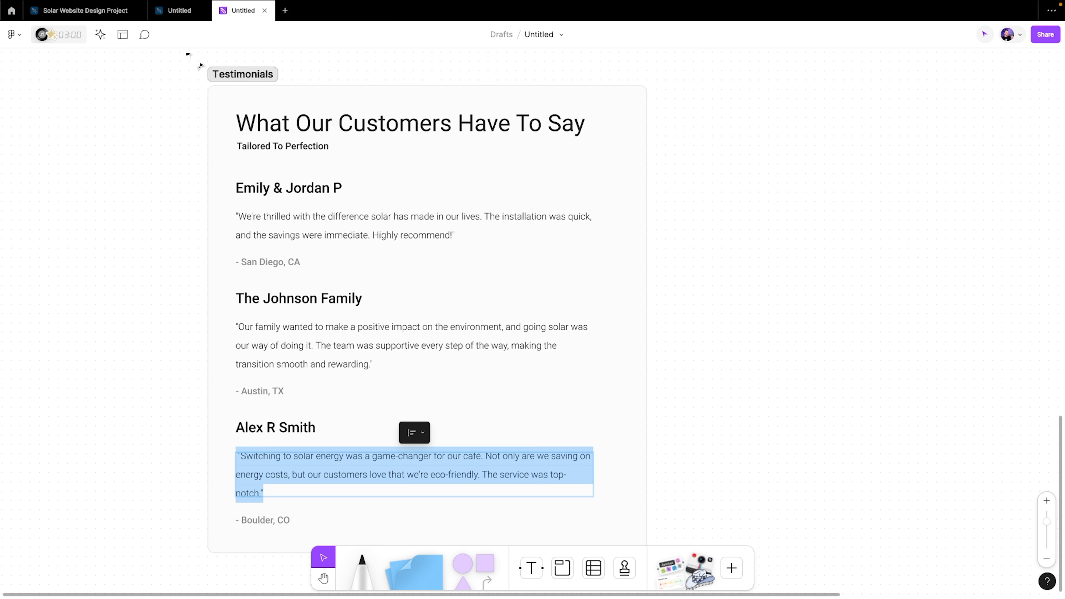
pyautogui.click(180, 11)
pyautogui.click(565, 443)
pyautogui.doubleClick(565, 443)
pyautogui.write('"Switching to solar energy was a game-changer for our business. Not only are we saving on energy costs, but our customers love that we\'re eco-friendly. The service was top-notch."')
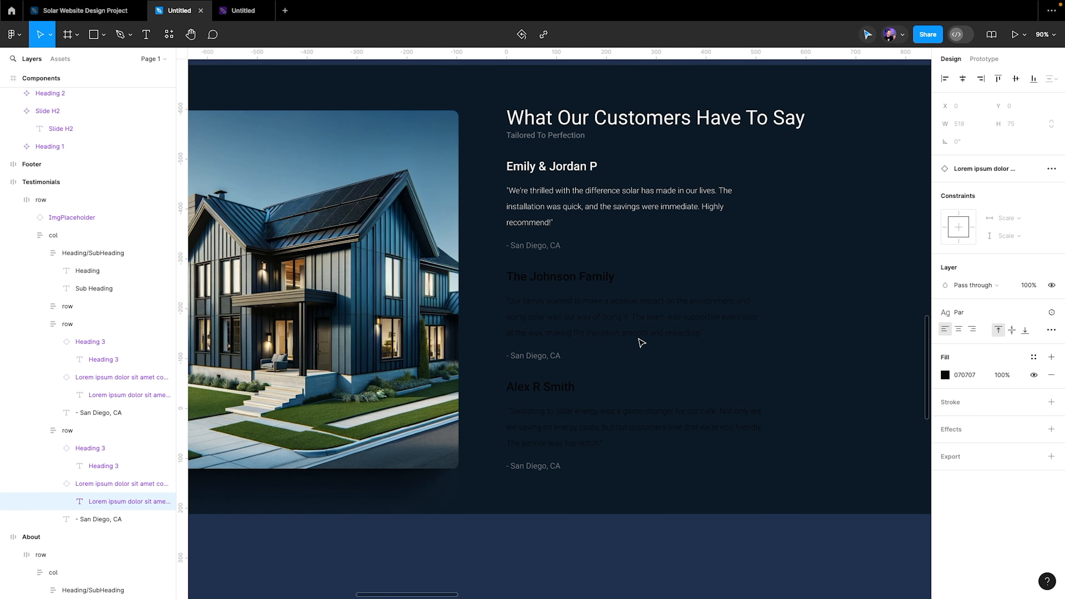
# Apply the White color style to the third testimonial's quote text and to its Heading 3 stroke and text
pyautogui.press('Escape')
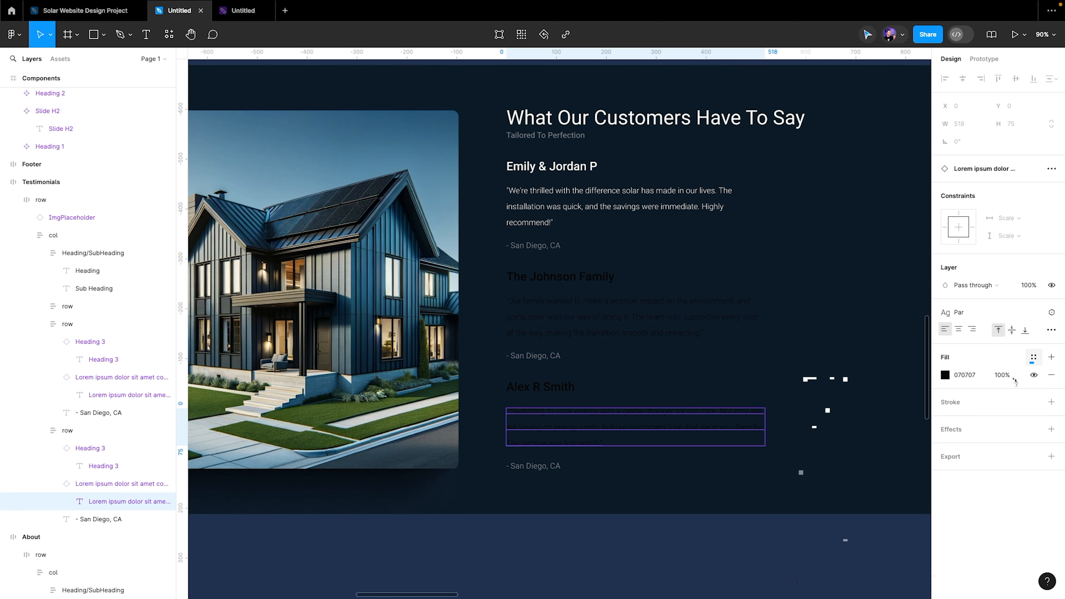
pyautogui.click(829, 500)
pyautogui.click(551, 387)
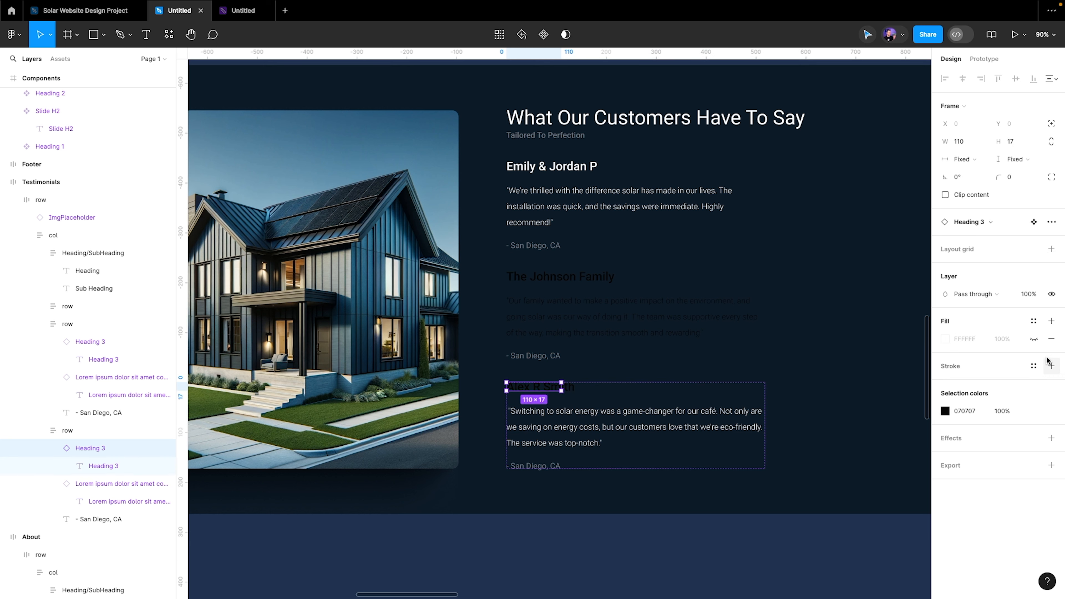
pyautogui.click(1034, 366)
pyautogui.click(850, 505)
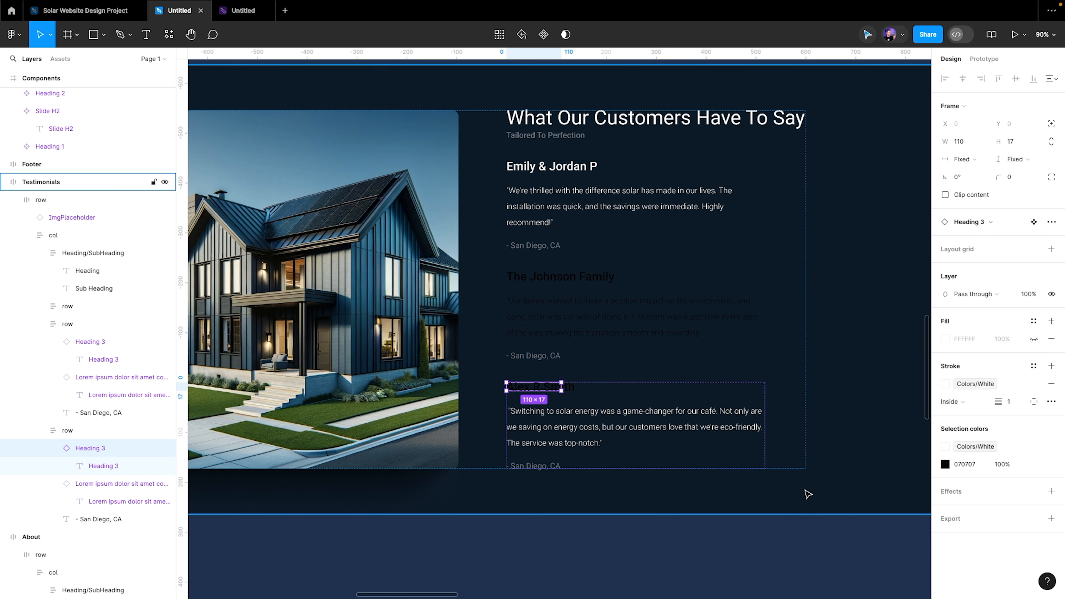
pyautogui.click(1034, 464)
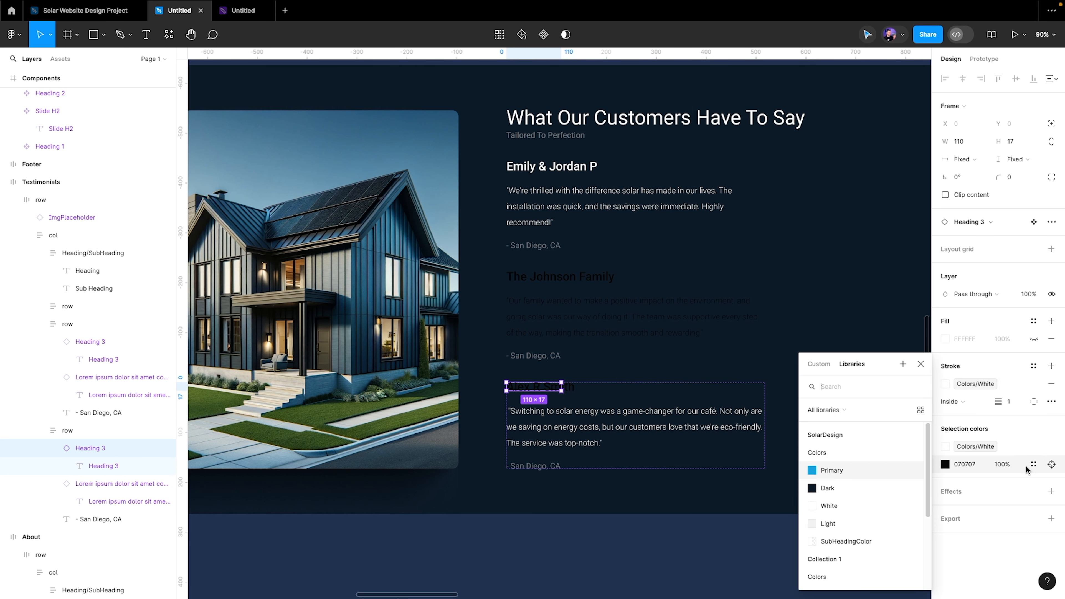
pyautogui.click(832, 506)
# Change the 070707 selection color of the second testimonial row to the White style
pyautogui.click(607, 318)
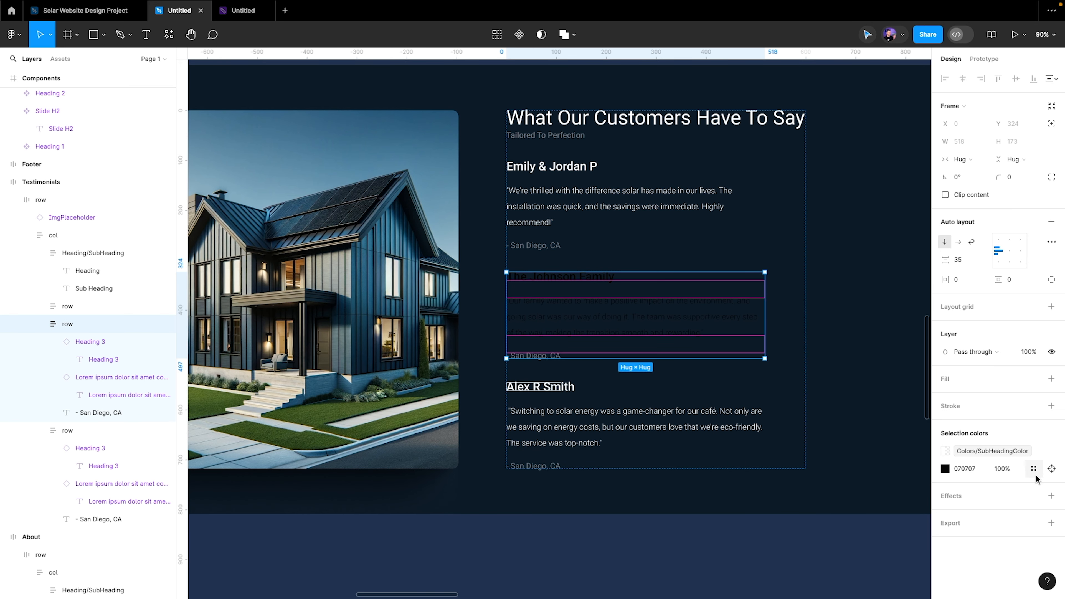
pyautogui.click(1033, 468)
pyautogui.click(831, 505)
pyautogui.click(763, 328)
# Move the Footer frame up beneath the Testimonials section, to about Y 3203
pyautogui.hotkey('shift', '2')
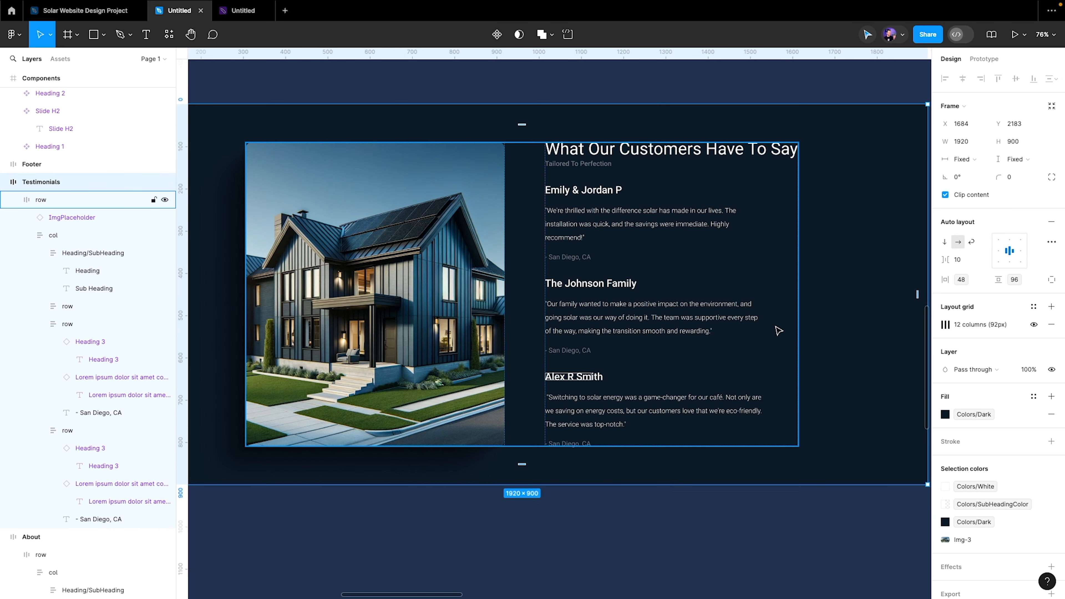
pyautogui.moveTo(777, 330); pyautogui.dragTo(745, 315)
pyautogui.scroll(1, 568, 347)
pyautogui.doubleClick(725, 300)
pyautogui.scroll(-4, 725, 300)
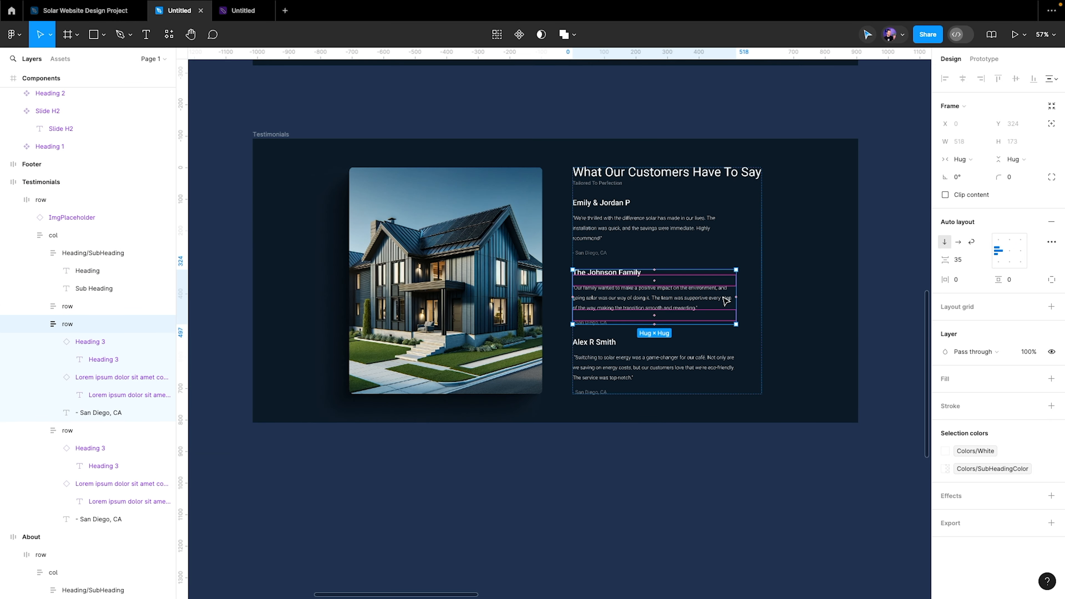
pyautogui.scroll(-4, 420, 93)
pyautogui.scroll(2, 336, 161)
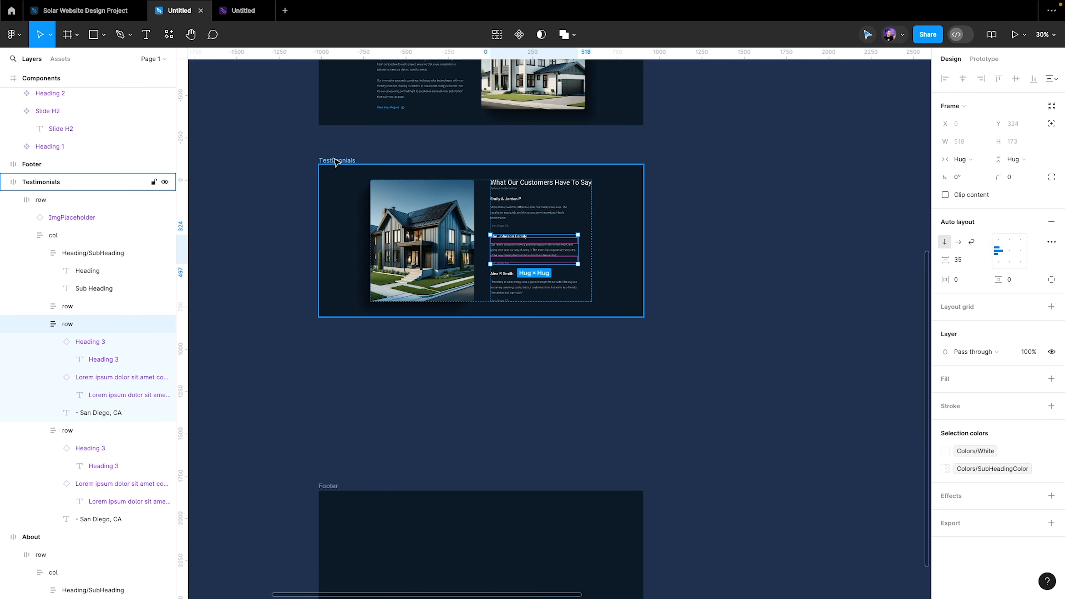
pyautogui.click(335, 161)
pyautogui.click(335, 419)
pyautogui.moveTo(329, 486); pyautogui.dragTo(329, 340)
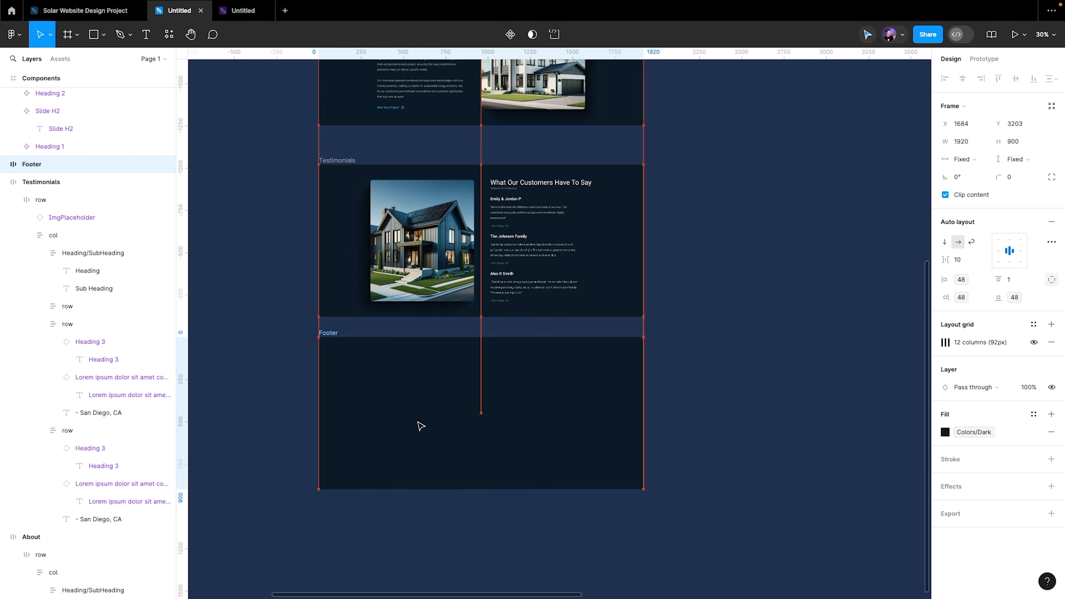
# Draw a horizontal line about 735 px long across the upper area of the Footer frame
pyautogui.click(104, 34)
pyautogui.click(80, 74)
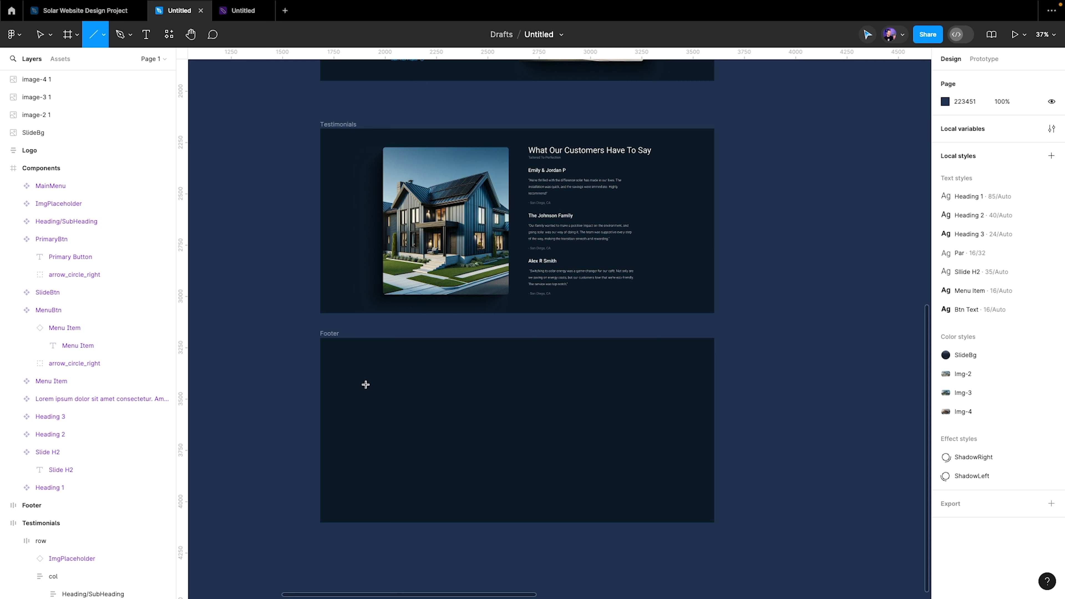
pyautogui.moveTo(344, 385); pyautogui.dragTo(495, 385)
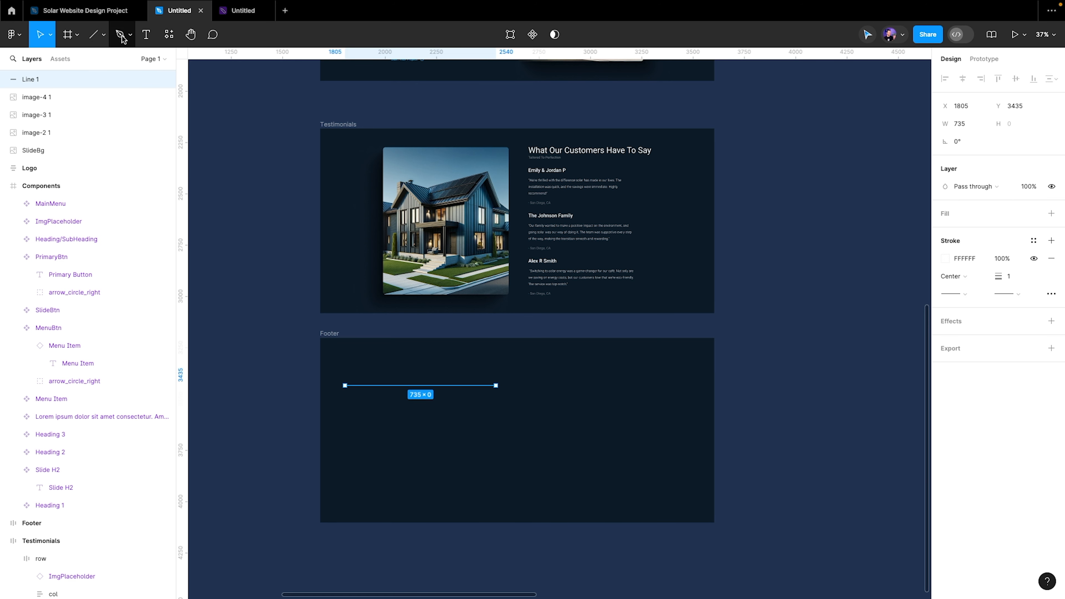
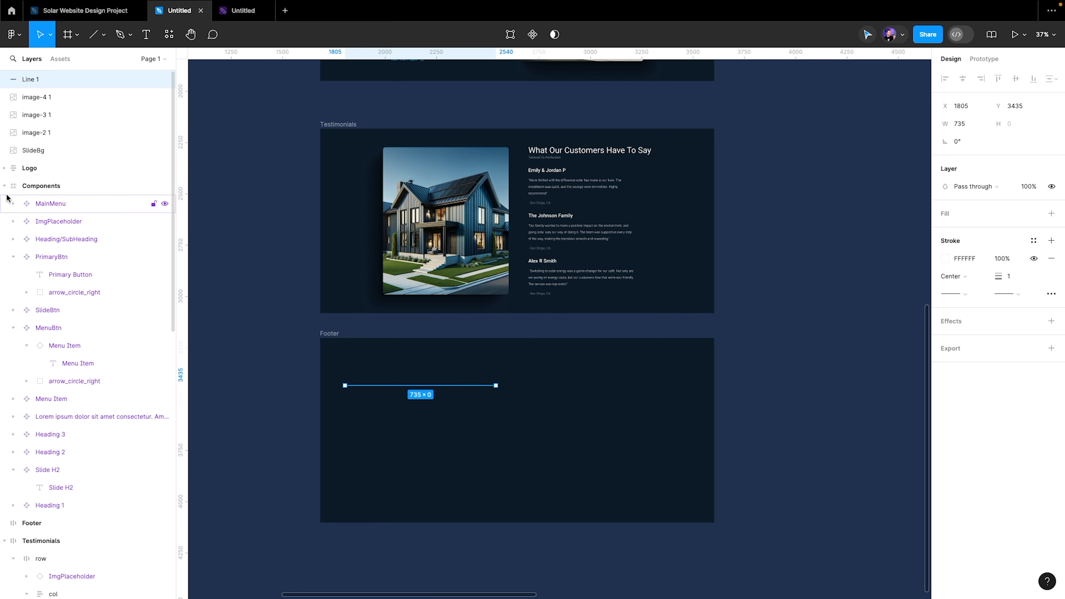
# Nest the line inside the Footer frame and set its width to Fill container
pyautogui.click(3, 186)
pyautogui.click(4, 221)
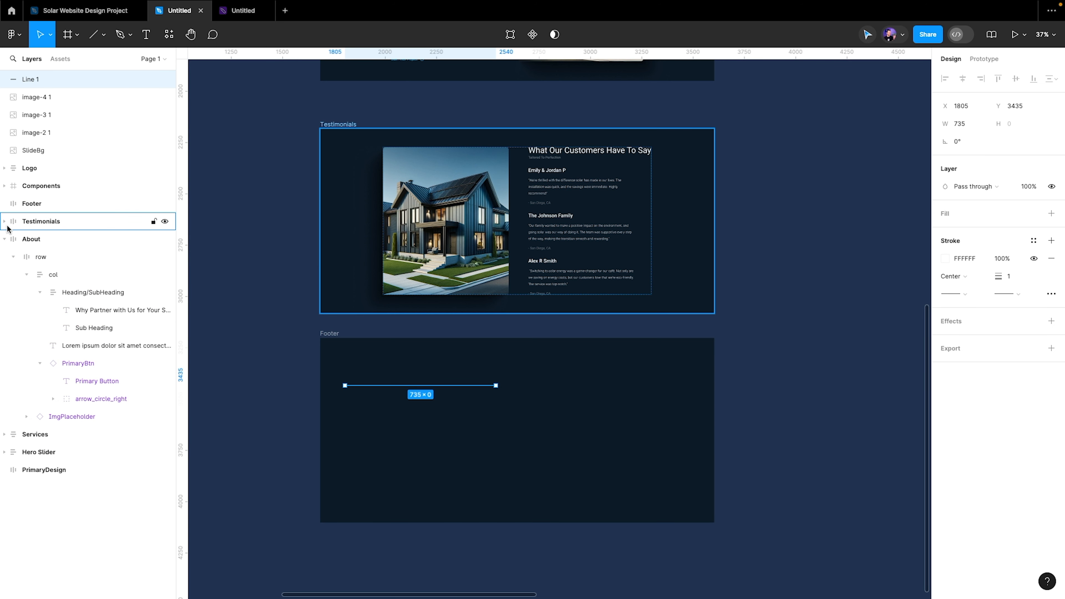
pyautogui.click(6, 238)
pyautogui.moveTo(22, 79); pyautogui.dragTo(55, 206)
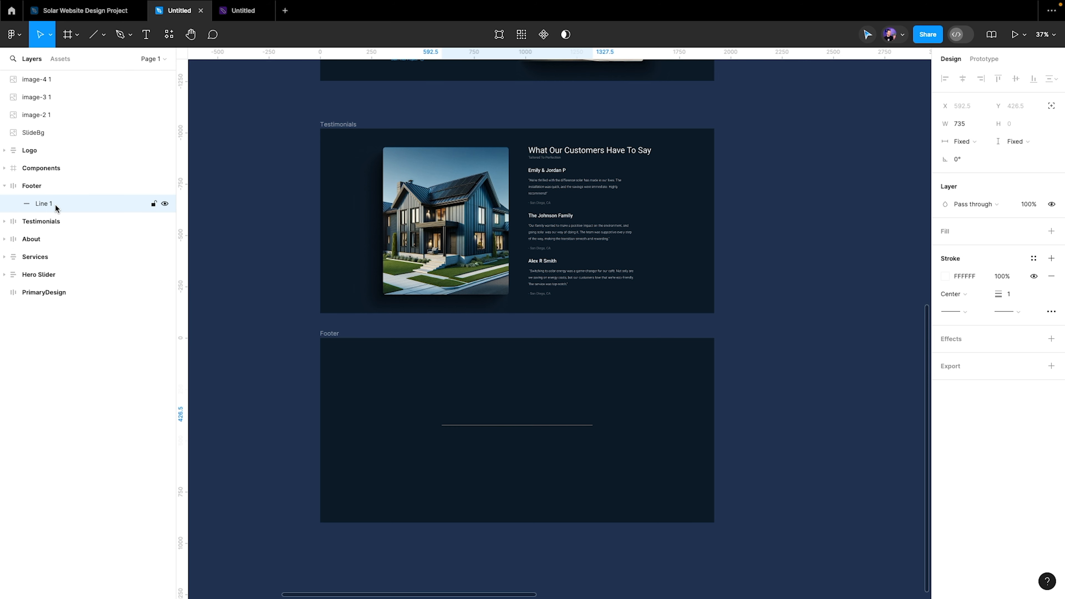
pyautogui.click(962, 141)
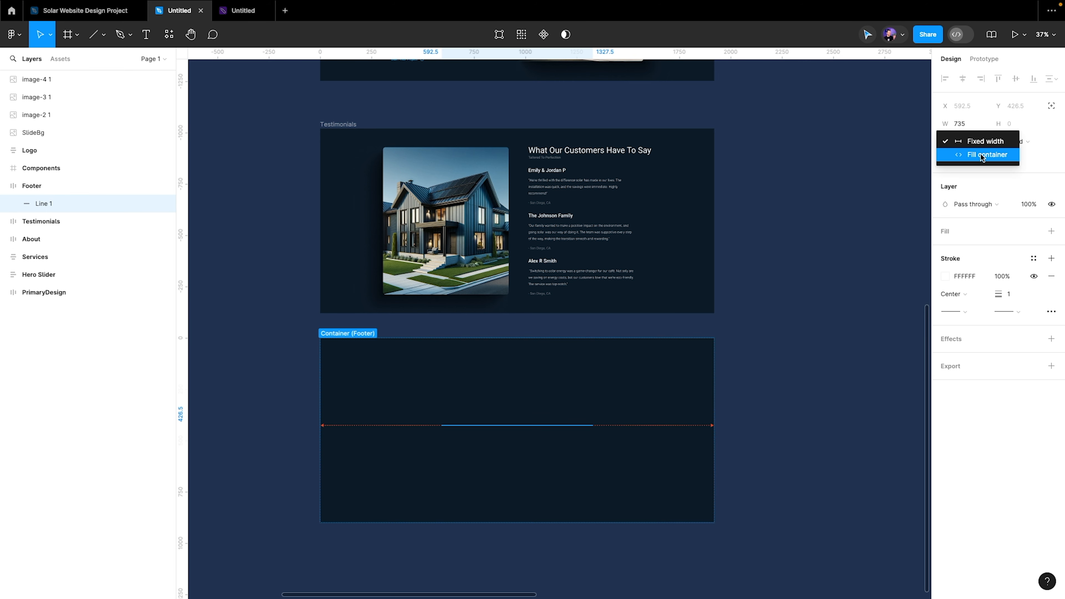
pyautogui.click(982, 155)
# Group the Footer divider line, rename the group as row, and add auto layout to it
pyautogui.hotkey('ctrl', 'g')
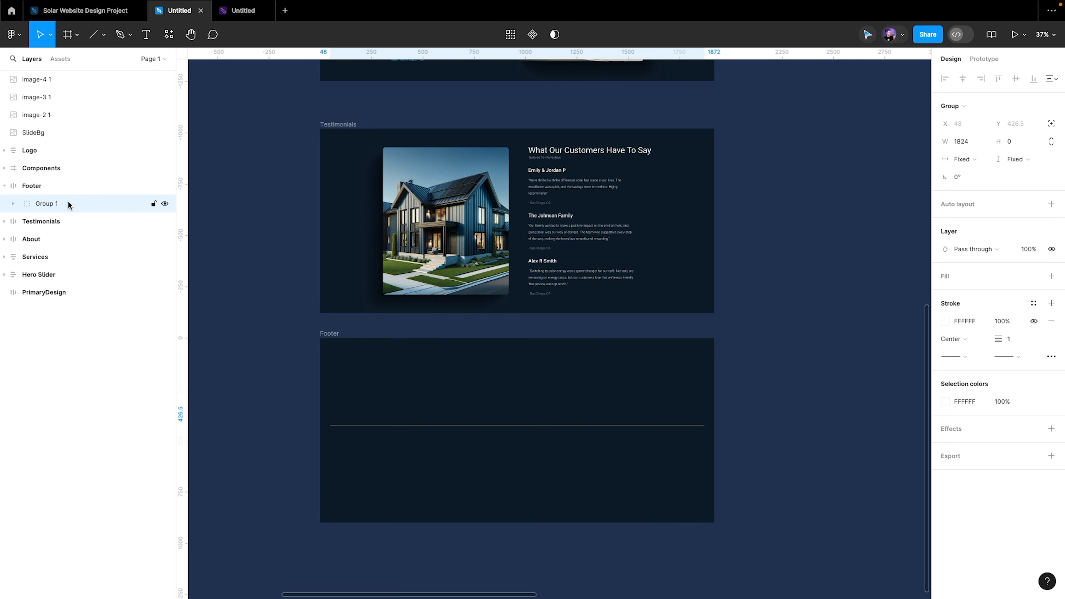
pyautogui.doubleClick(51, 203)
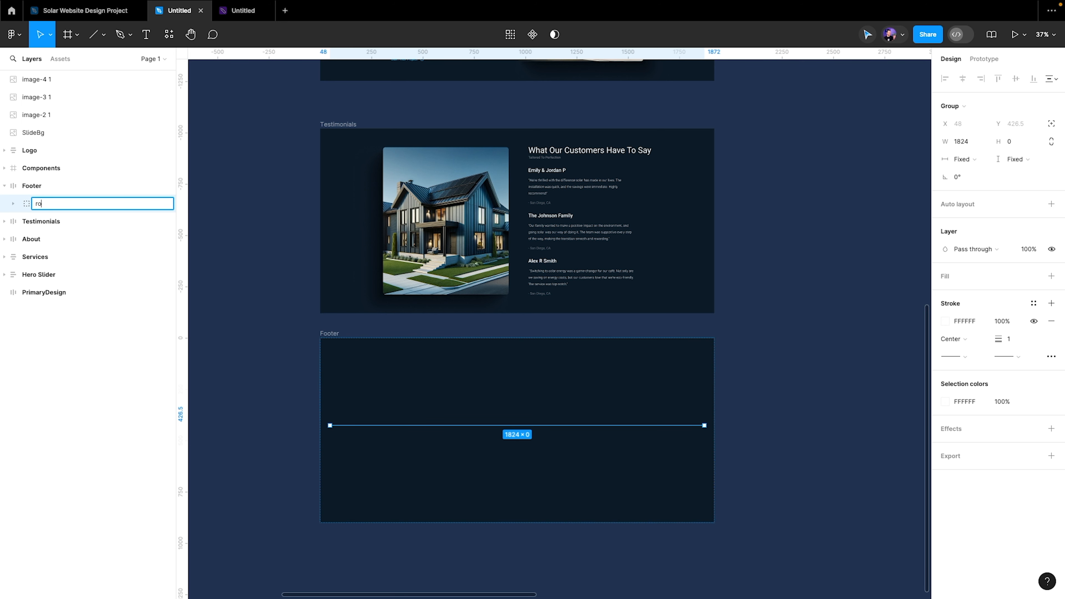
pyautogui.press('Return')
pyautogui.click(1051, 204)
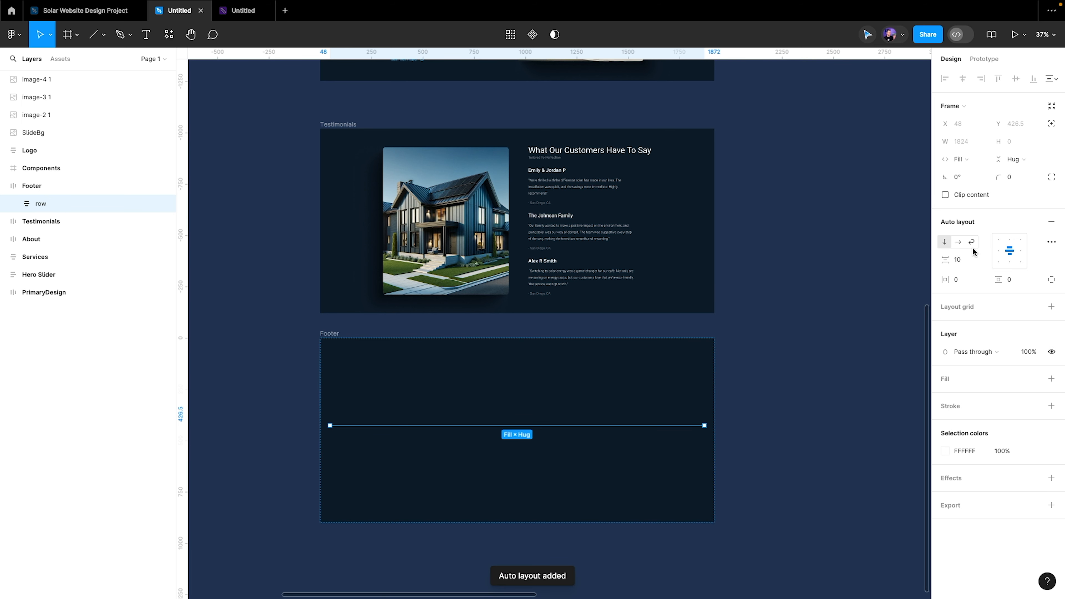
# Switch the divider row to a fixed width and bind that width to the 1320 container variable
pyautogui.click(982, 159)
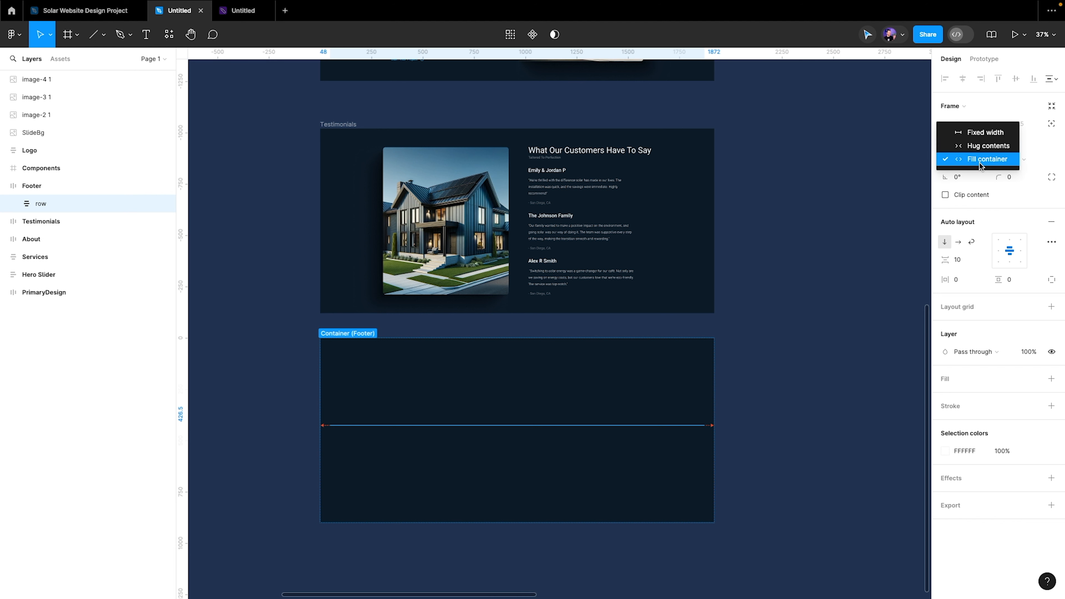
pyautogui.click(983, 132)
pyautogui.click(983, 142)
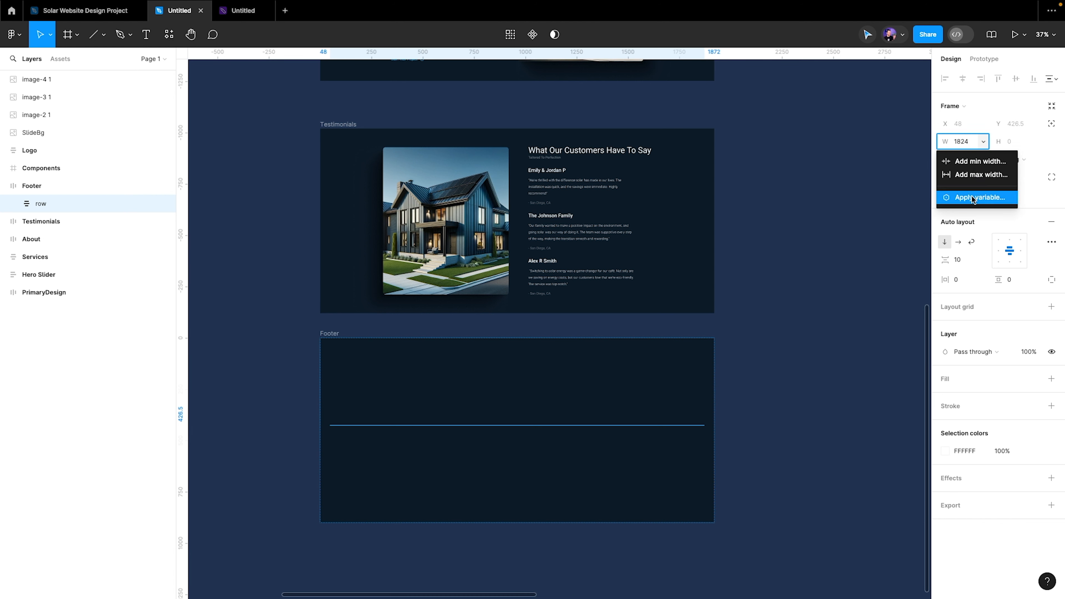
pyautogui.click(972, 195)
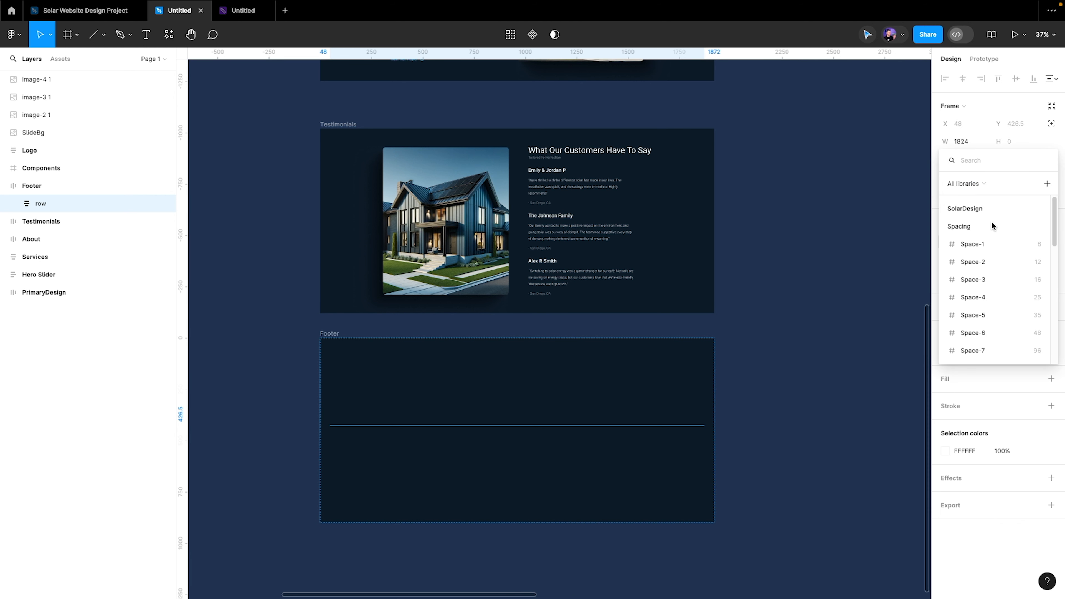
pyautogui.write('con')
pyautogui.click(974, 226)
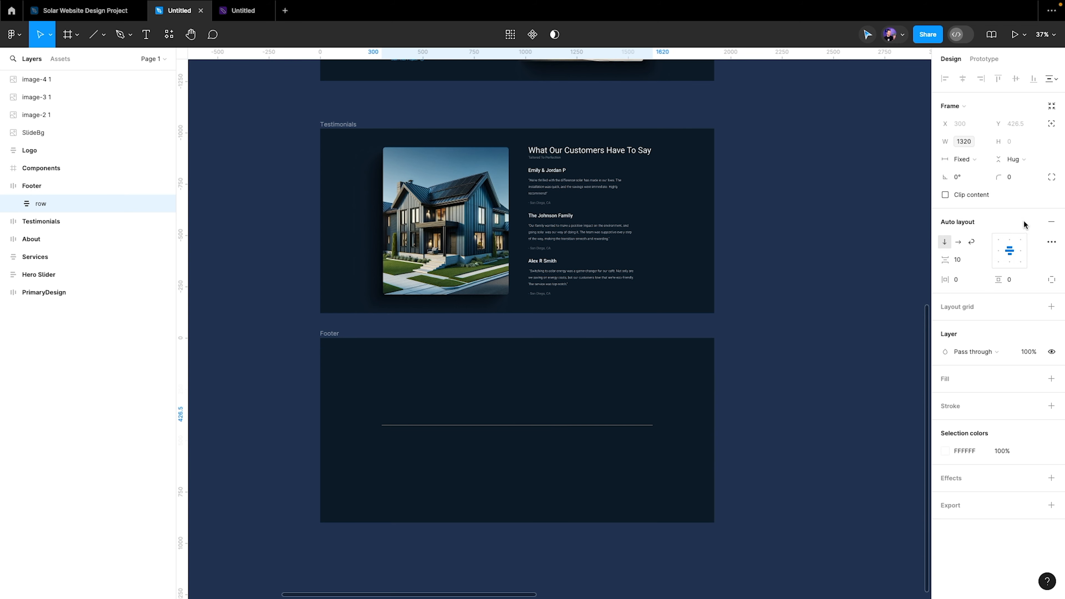
# Apply the SubHeadingColor style to the stroke of the line inside the Footer row
pyautogui.scroll(2, 443, 490)
pyautogui.scroll(3, 444, 491)
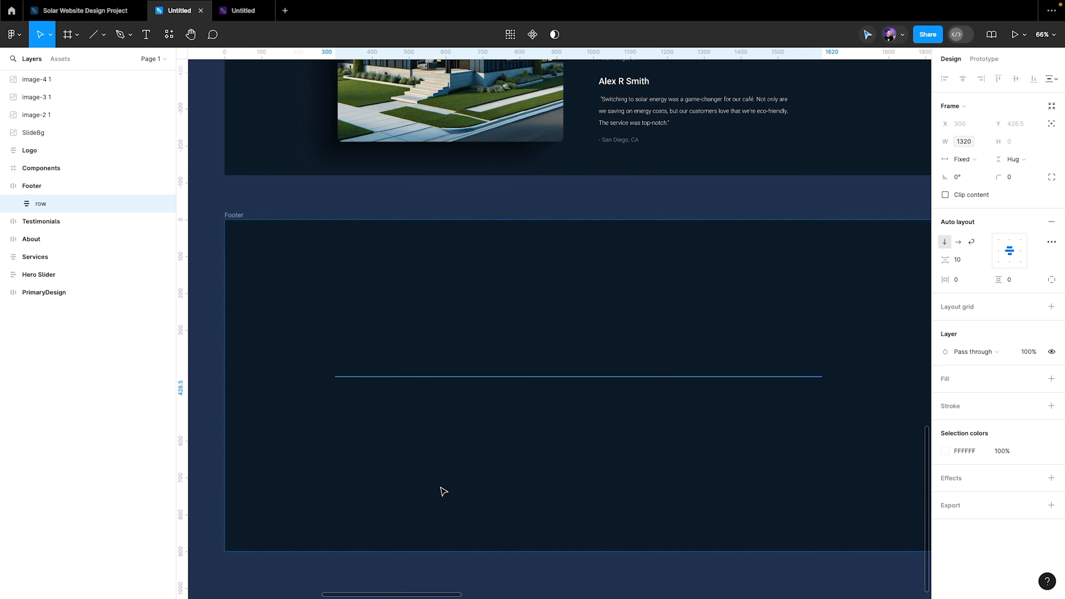
pyautogui.click(13, 203)
pyautogui.click(52, 221)
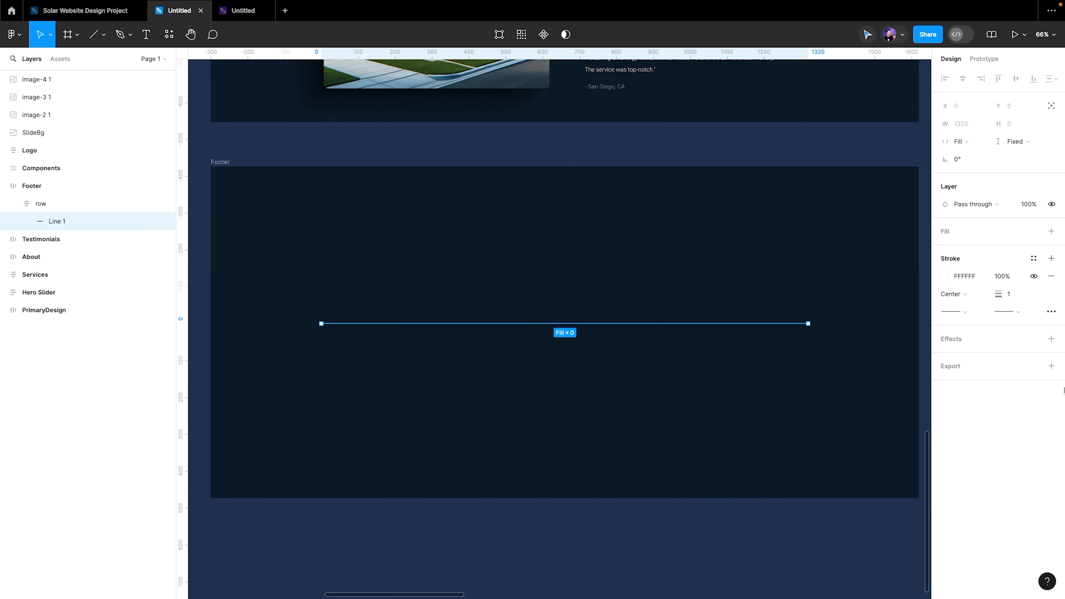
pyautogui.click(1037, 262)
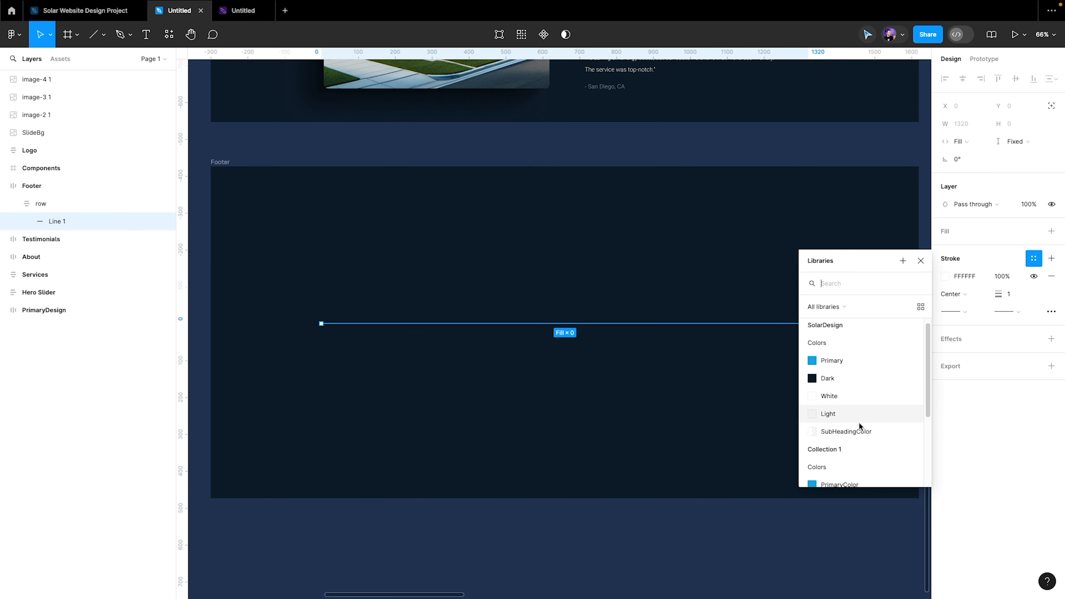
pyautogui.click(834, 432)
pyautogui.click(685, 421)
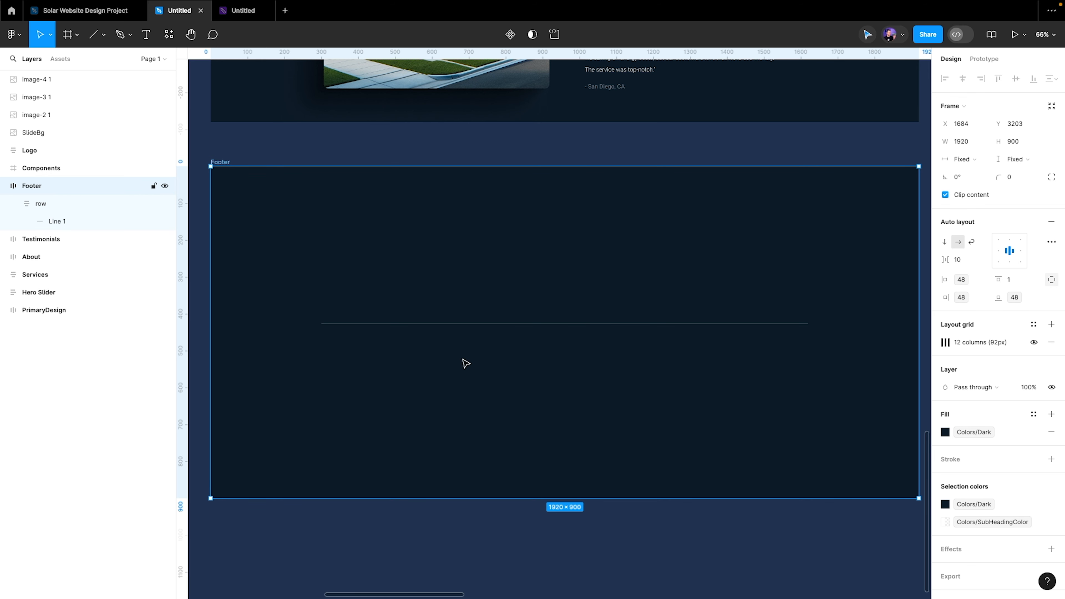
# Place instances of the SOLAR Logo and MainMenu components in the Footer frame on either side of the divider row
pyautogui.scroll(-3, 465, 363)
pyautogui.click(59, 59)
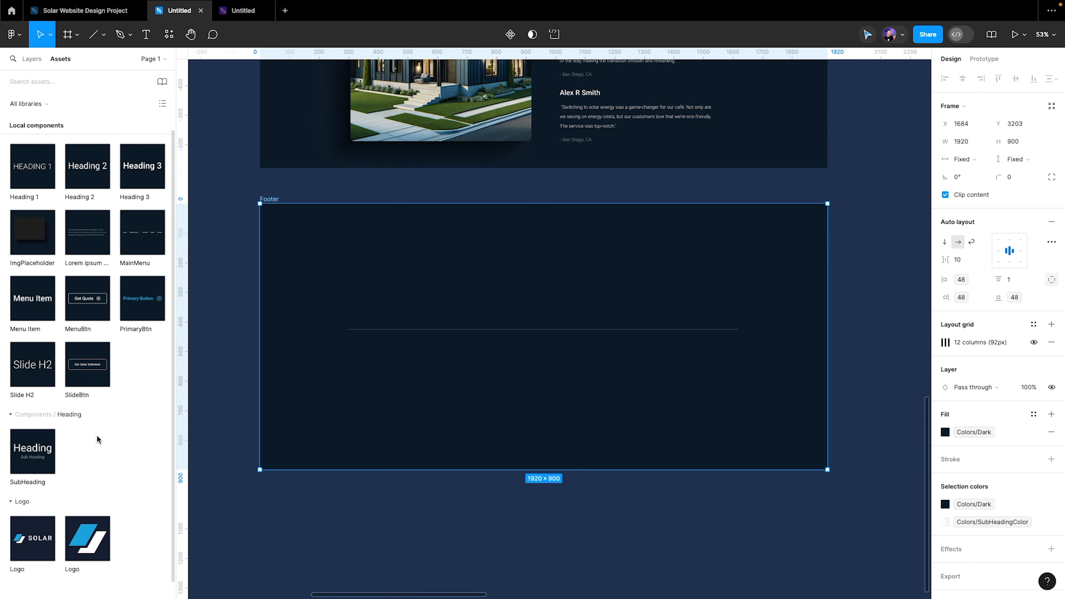
pyautogui.moveTo(44, 538); pyautogui.dragTo(348, 331)
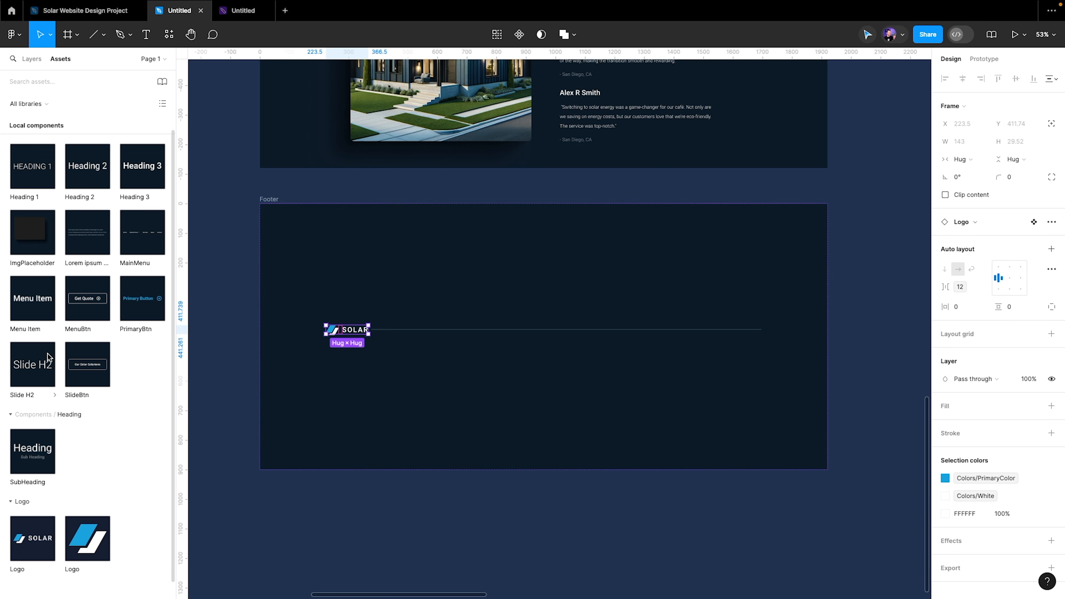
pyautogui.scroll(1, 74, 290)
pyautogui.moveTo(141, 262); pyautogui.dragTo(634, 411)
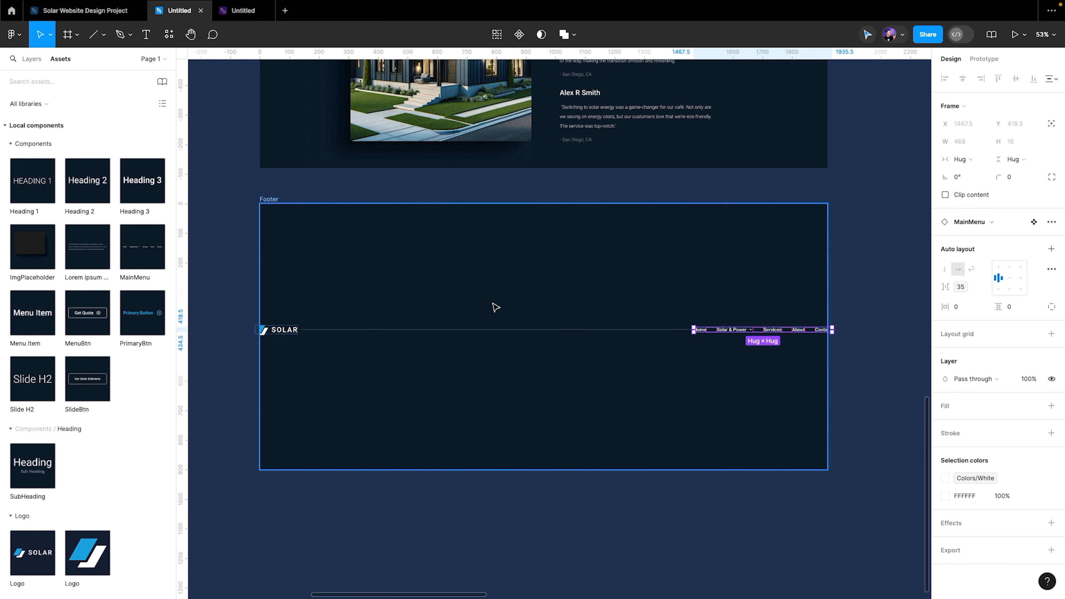
# Reorder the Logo next to MainMenu in the Footer, group the two, and rename the group as row
pyautogui.hotkey('alt', '1')
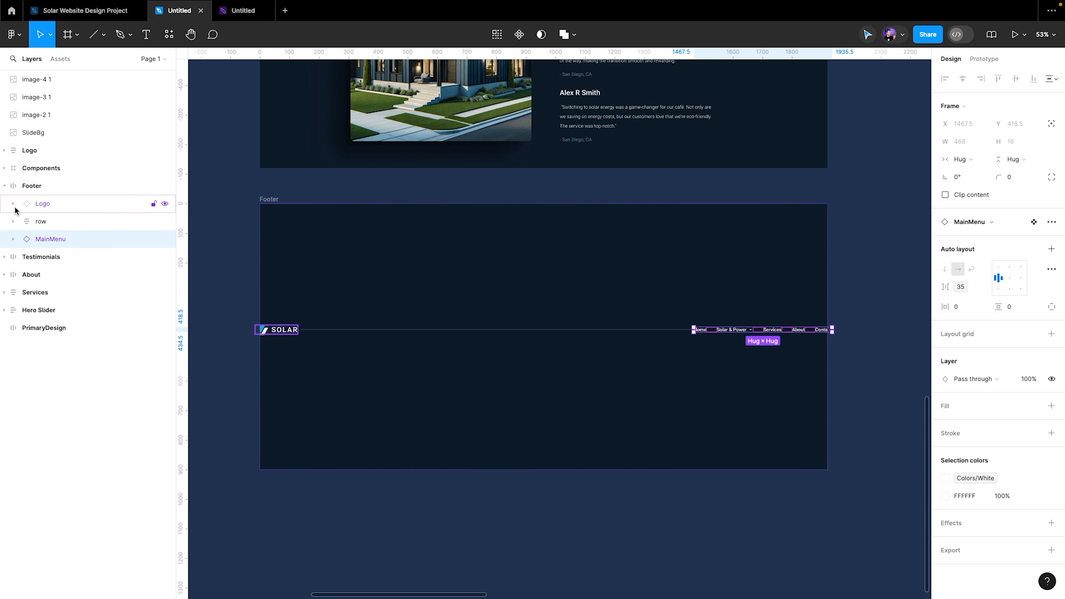
pyautogui.moveTo(38, 207); pyautogui.dragTo(56, 238)
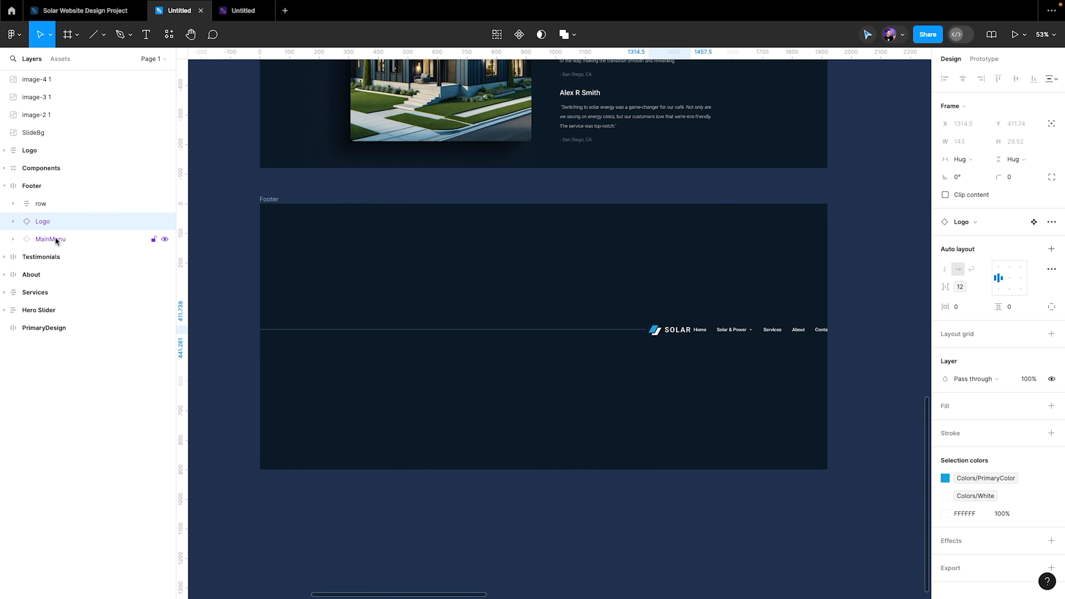
pyautogui.keyDown('shift'); pyautogui.click(54, 238); pyautogui.keyUp('shift')
pyautogui.hotkey('ctrl', 'g')
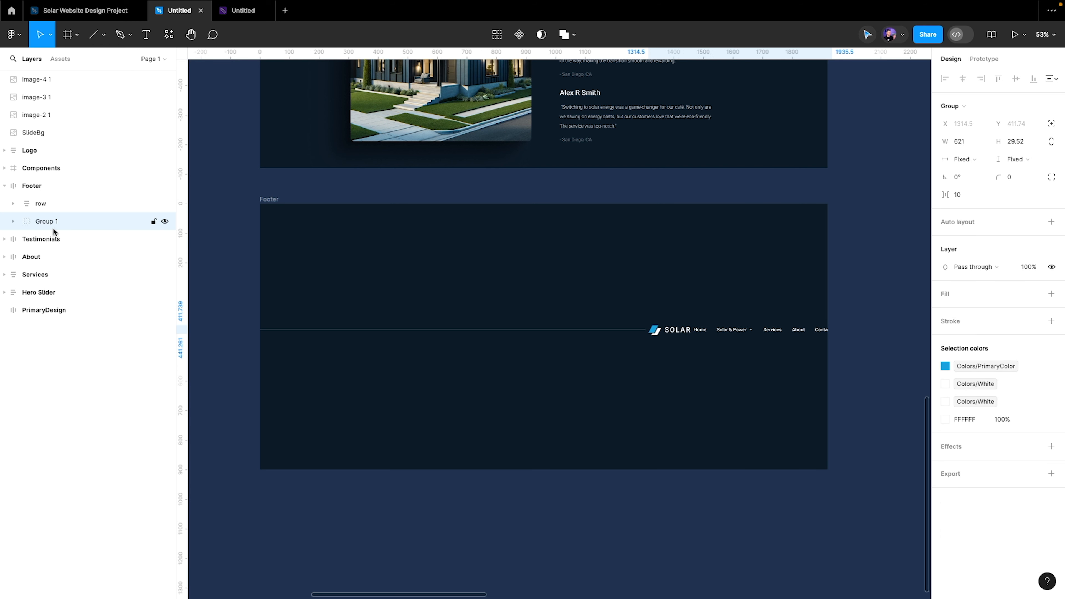
pyautogui.doubleClick(54, 228)
pyautogui.write('row')
pyautogui.press('Return')
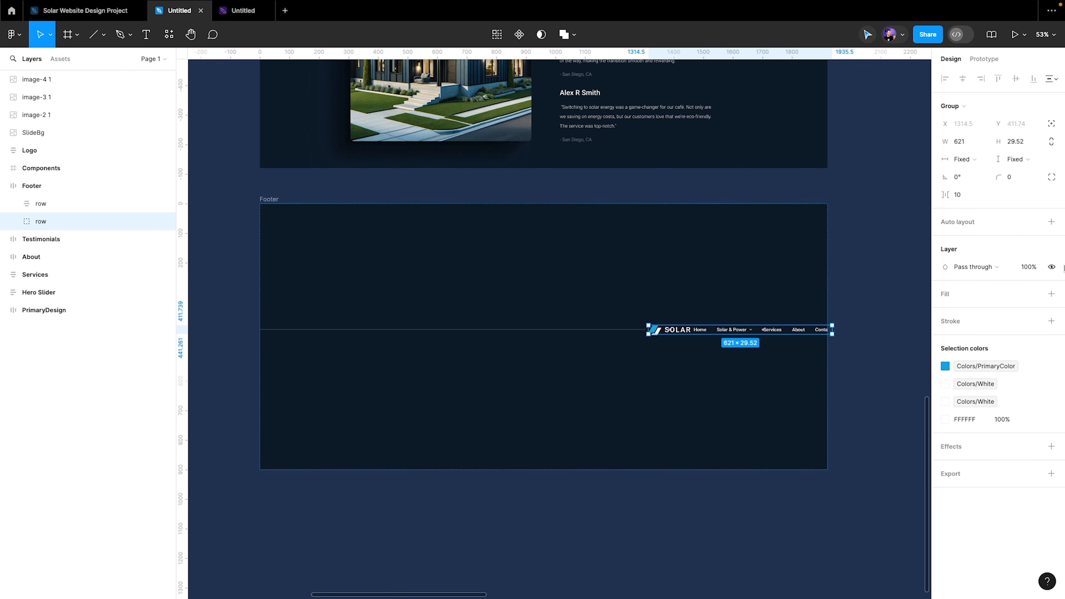
# Add a horizontal auto layout to the row holding the logo and main menu
pyautogui.click(1050, 222)
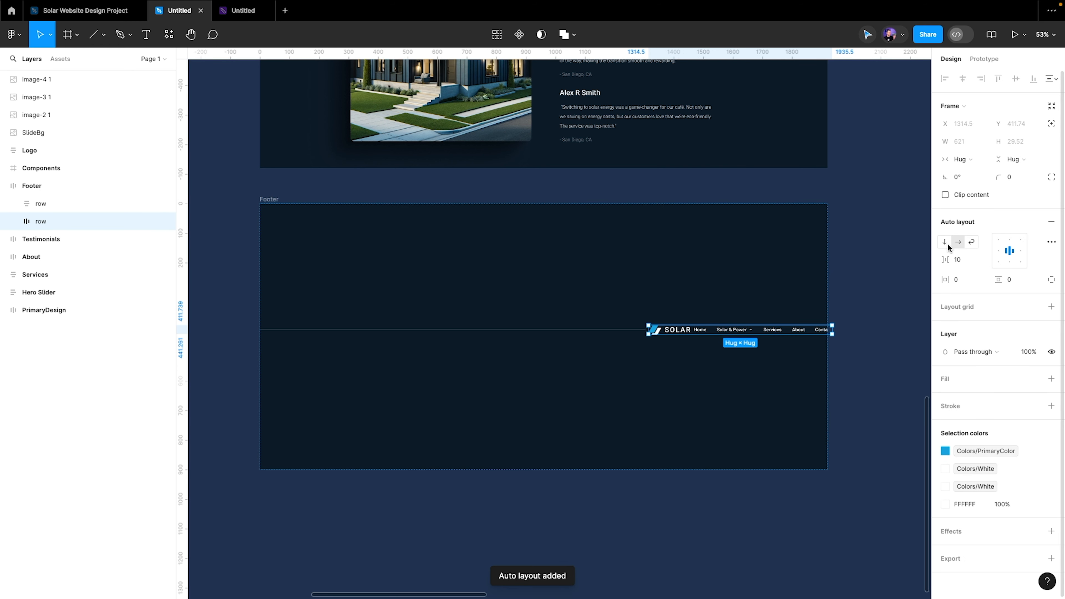
pyautogui.click(958, 242)
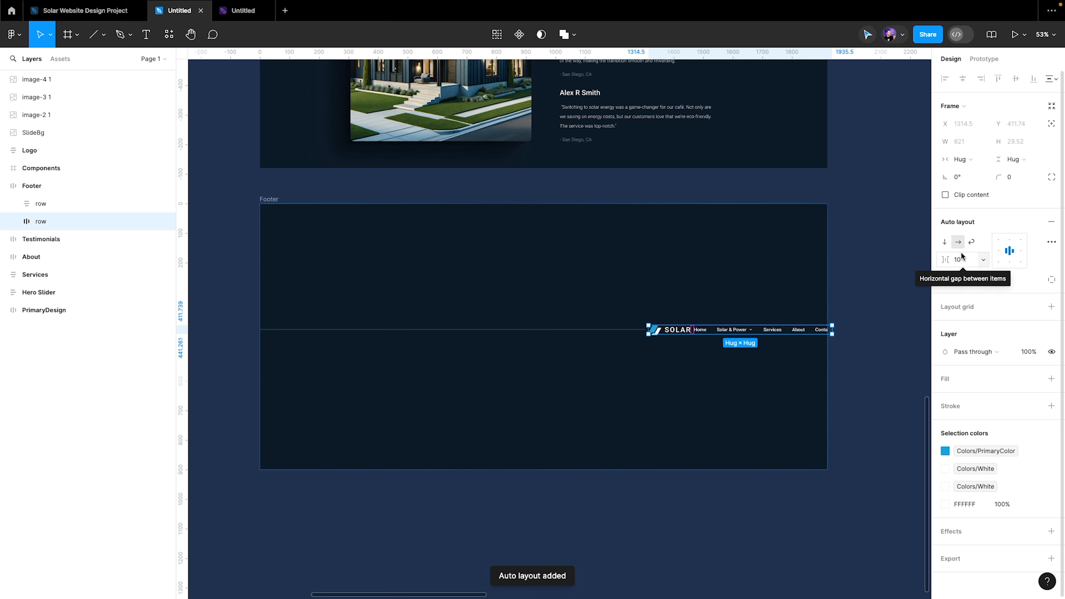
pyautogui.click(962, 159)
pyautogui.click(964, 172)
# Change the Footer frame's auto layout direction to vertical so the divider row stacks above the logo and menu row
pyautogui.click(41, 203)
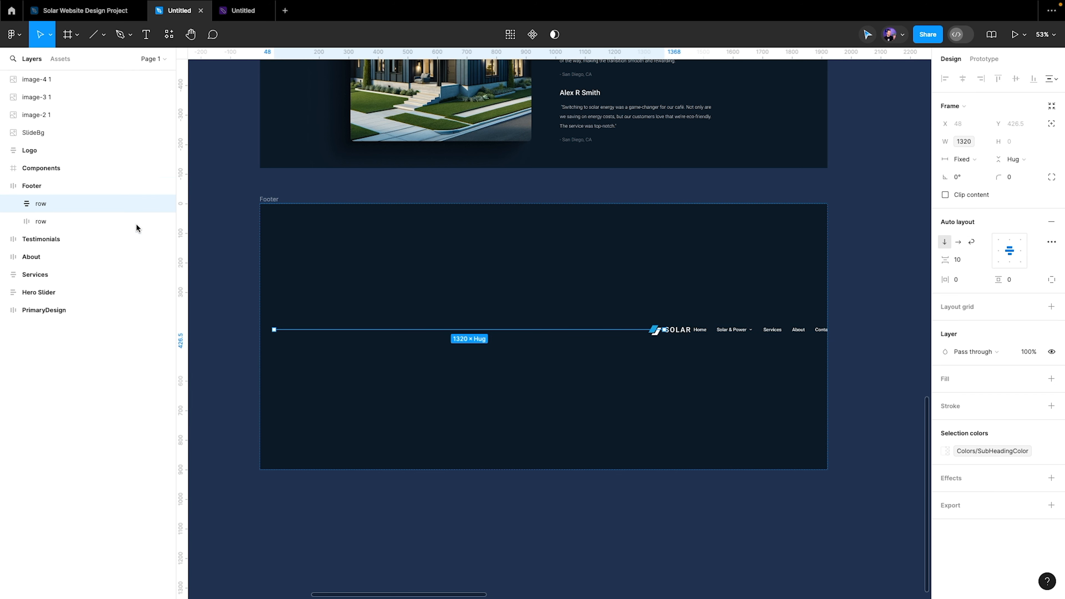
pyautogui.click(41, 191)
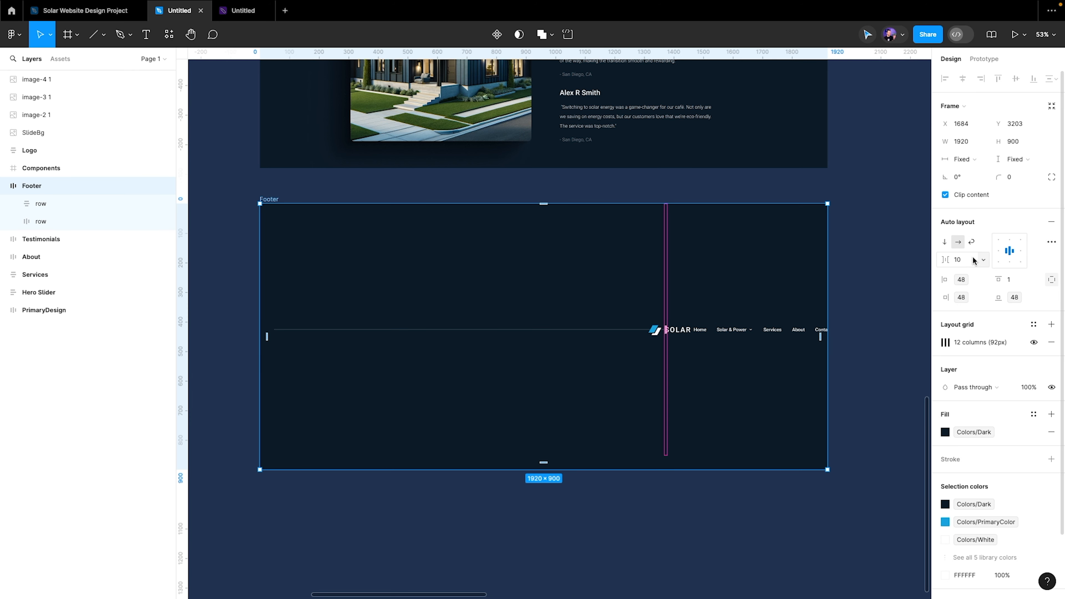
pyautogui.click(944, 242)
pyautogui.click(958, 242)
pyautogui.click(944, 242)
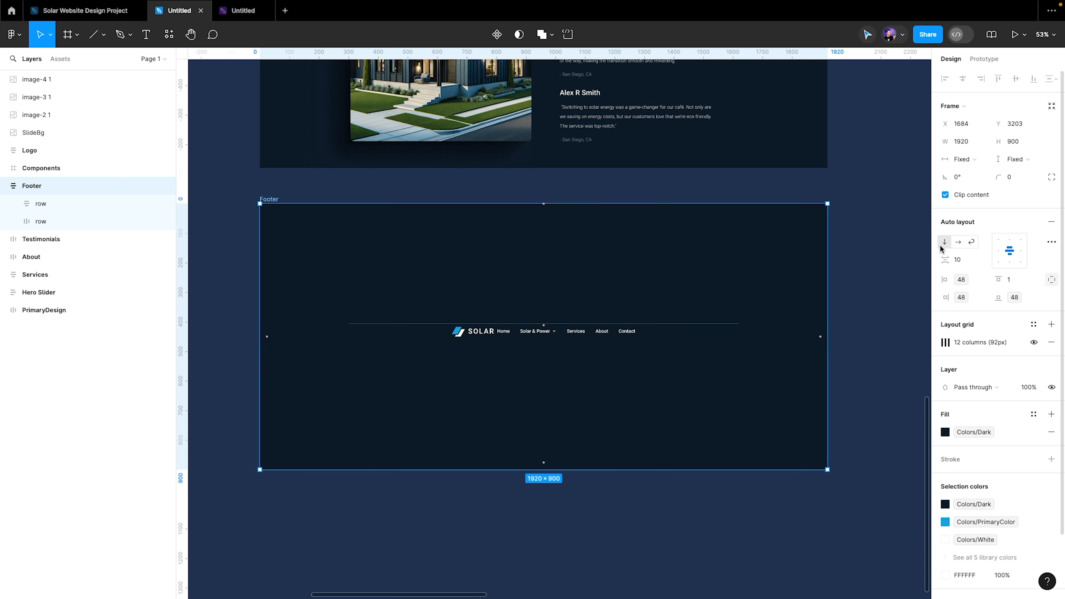